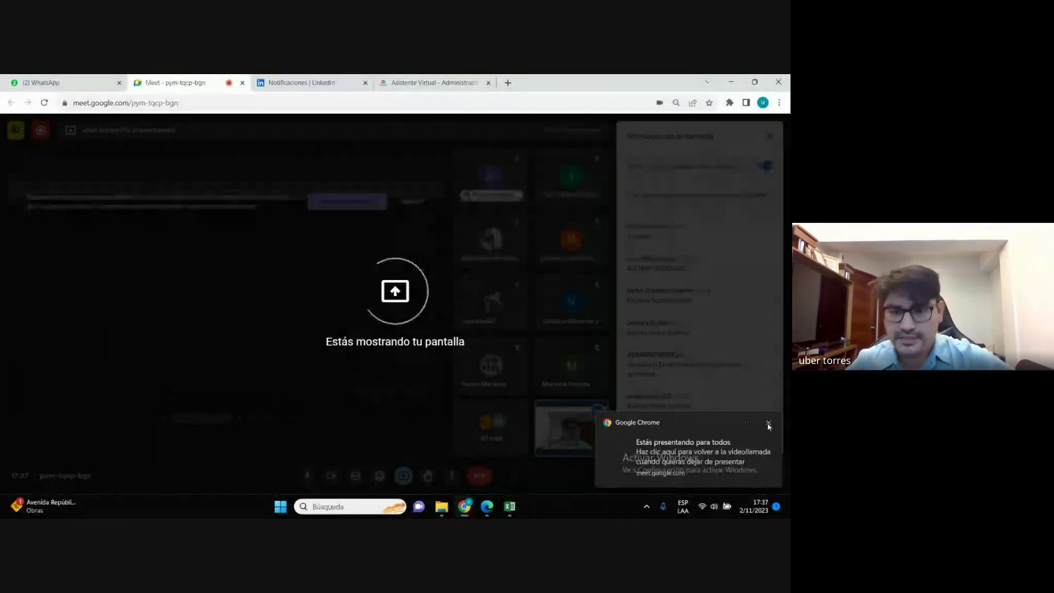
# Dismiss the Meet sharing notices and bring the 'Clase 05 - Funciones II' workbook to the front
pyautogui.click(768, 422)
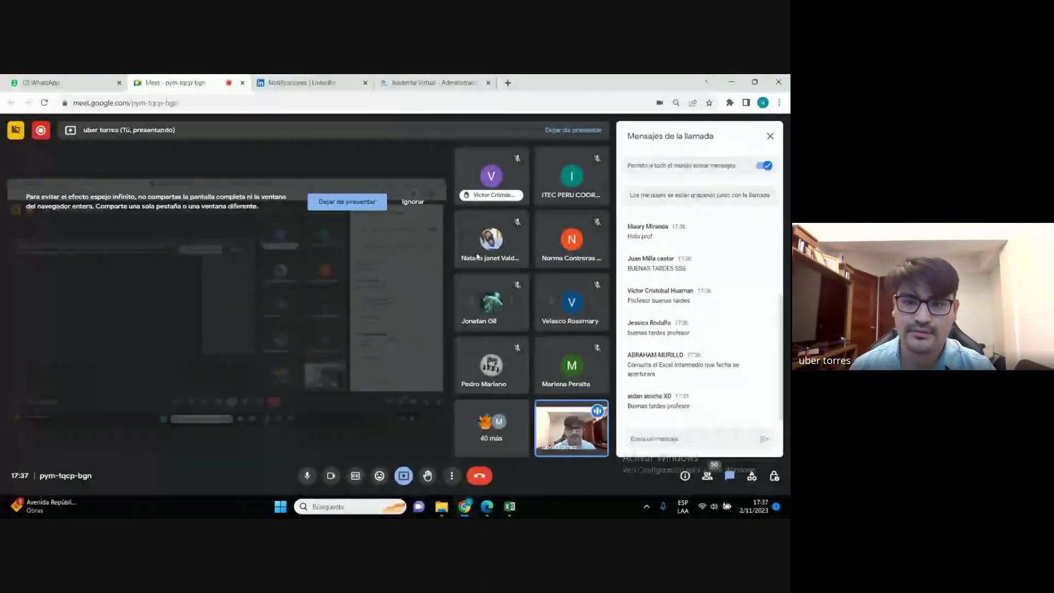
pyautogui.click(420, 208)
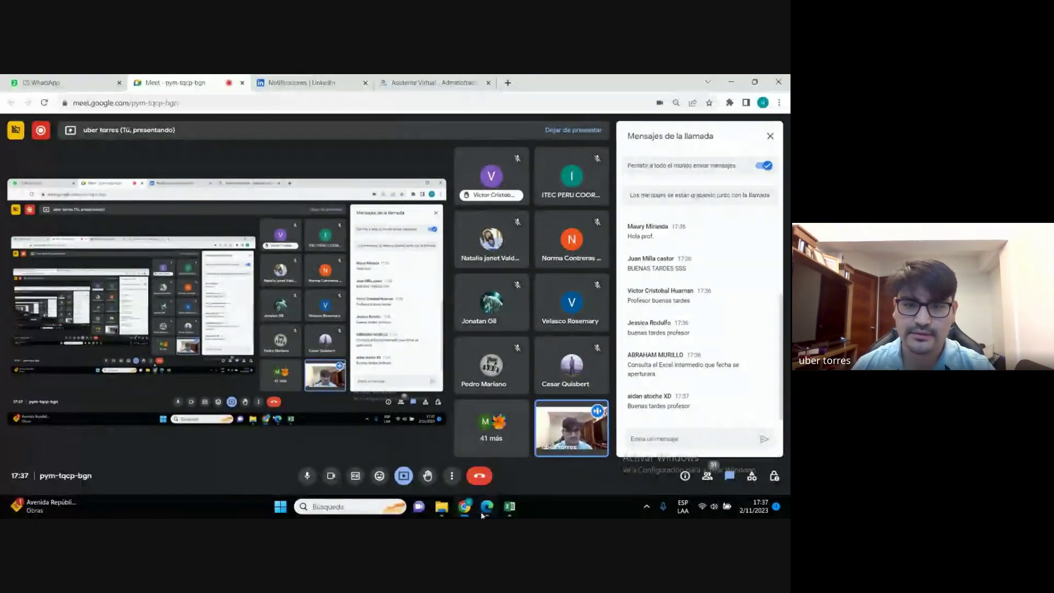
pyautogui.click(510, 506)
pyautogui.click(520, 167)
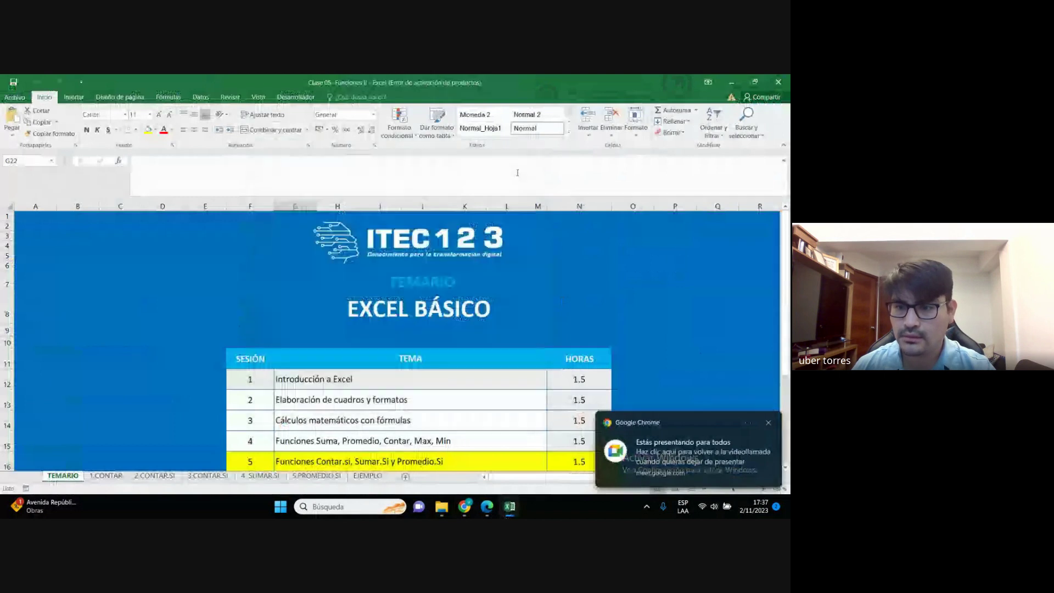
pyautogui.click(768, 424)
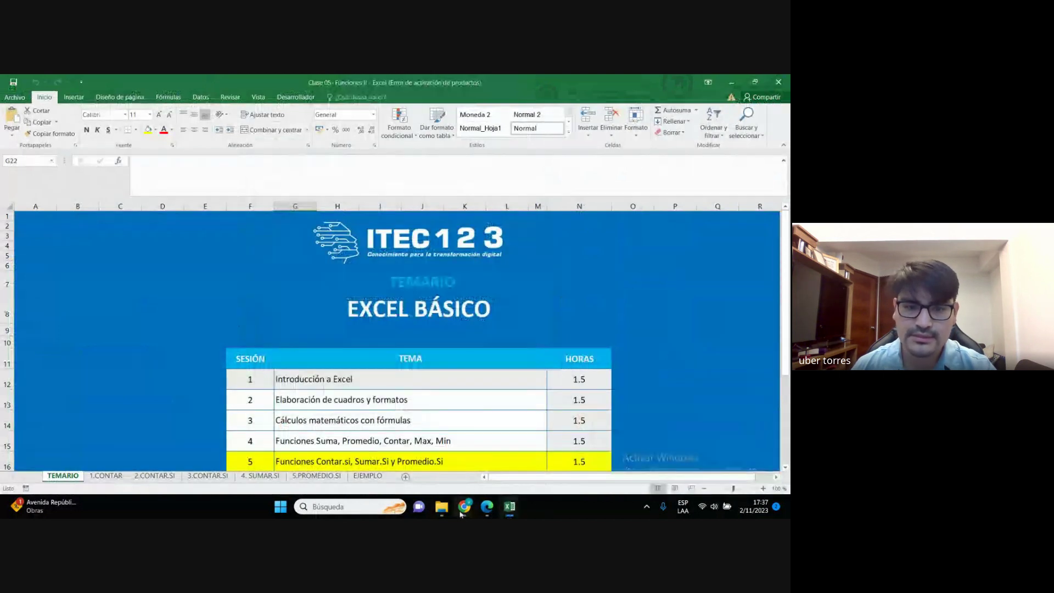
pyautogui.click(463, 508)
pyautogui.click(382, 450)
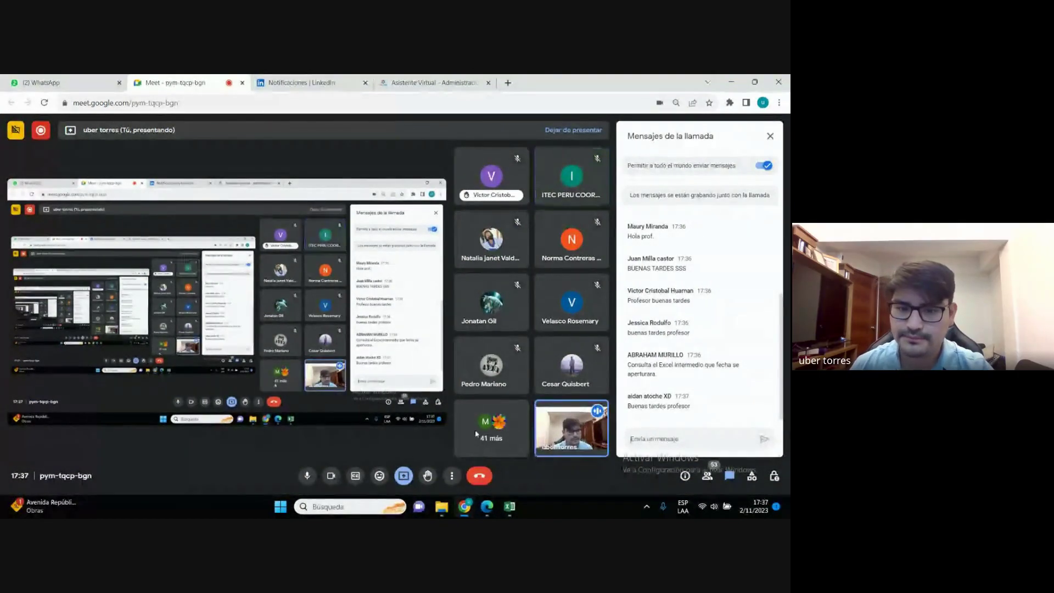
pyautogui.click(510, 506)
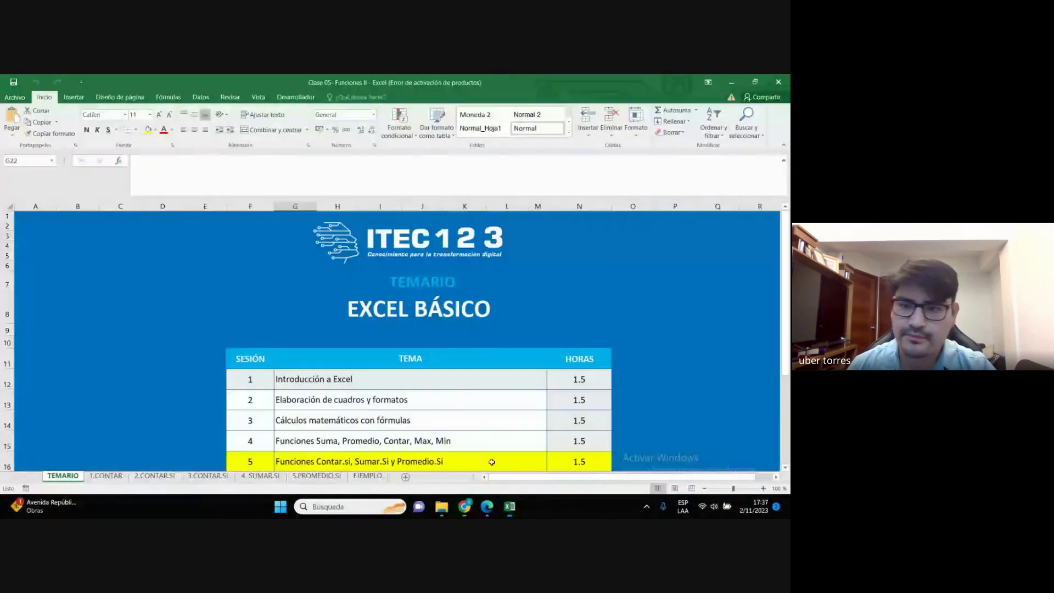
pyautogui.click(768, 426)
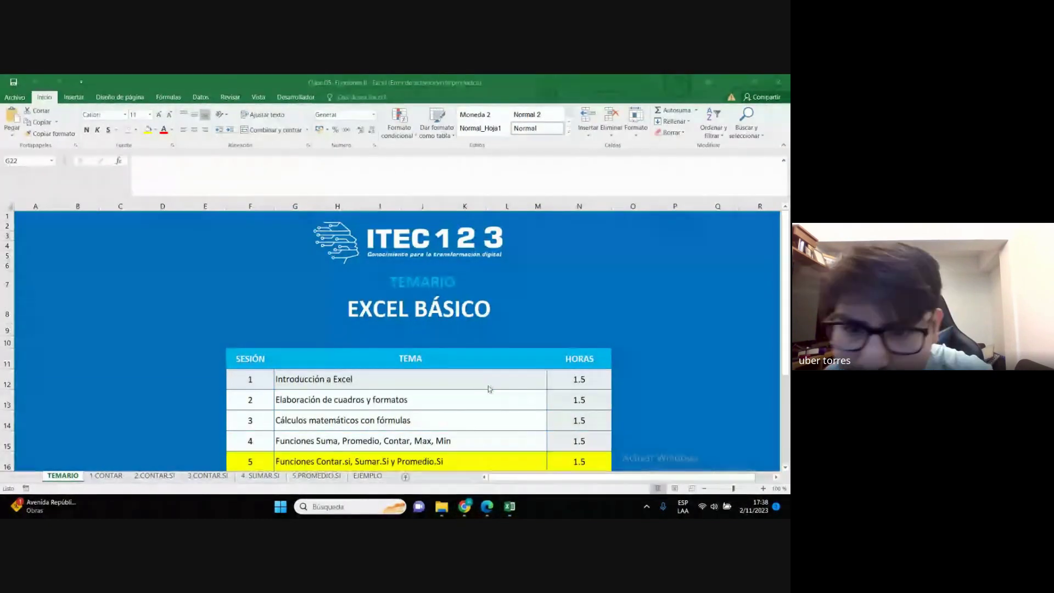
pyautogui.click(675, 307)
pyautogui.scroll(-1, 599, 324)
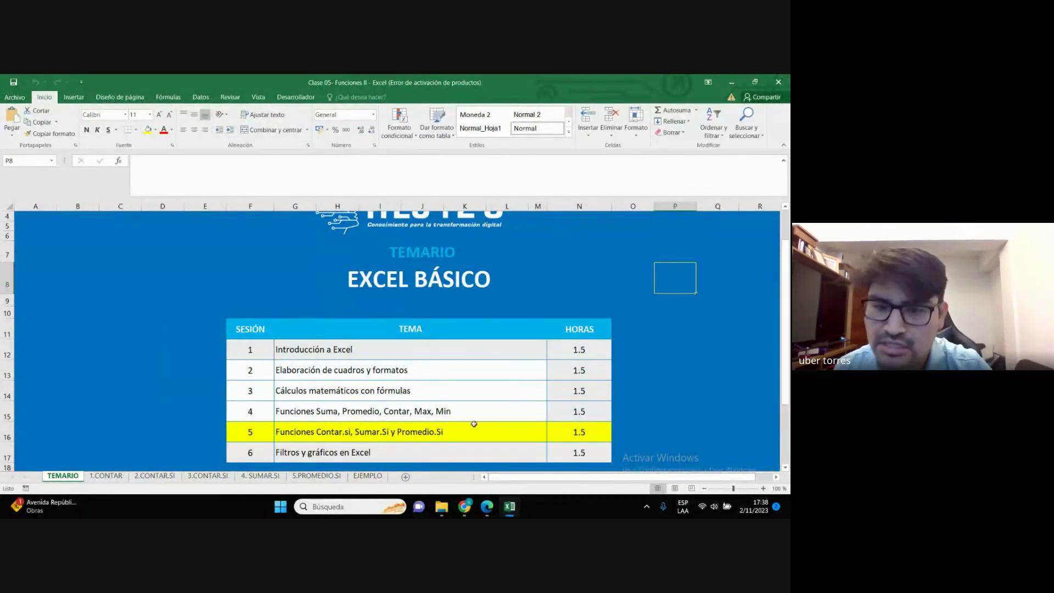
pyautogui.click(617, 404)
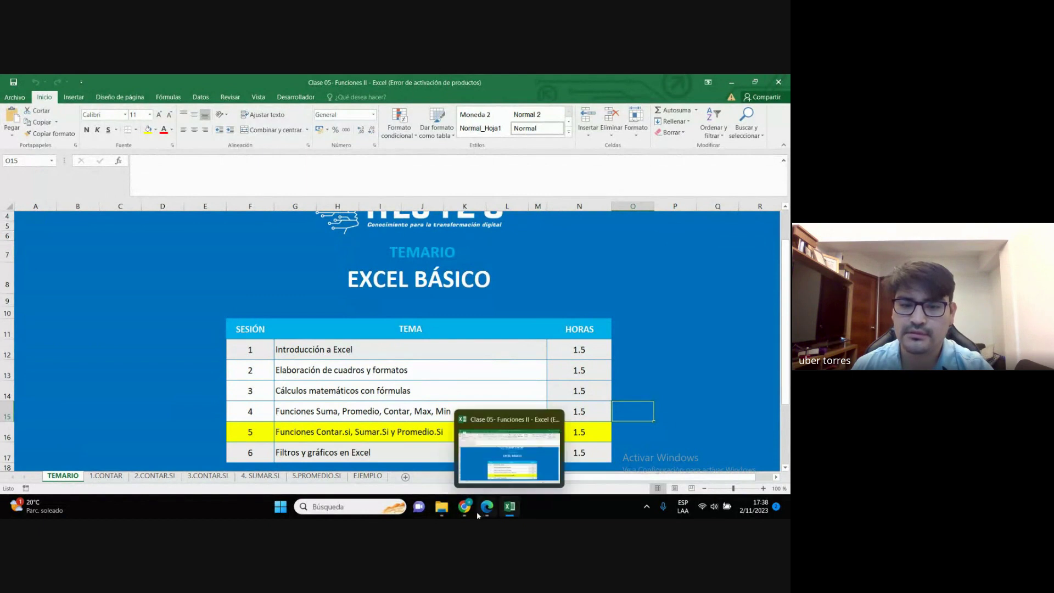
pyautogui.click(668, 375)
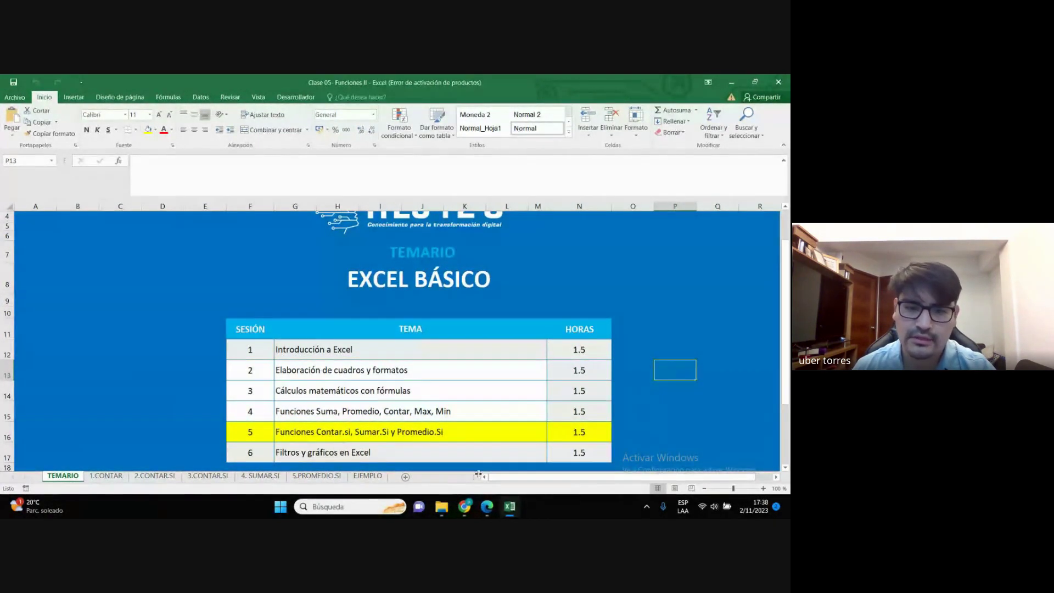
pyautogui.moveTo(464, 506)
pyautogui.click(407, 450)
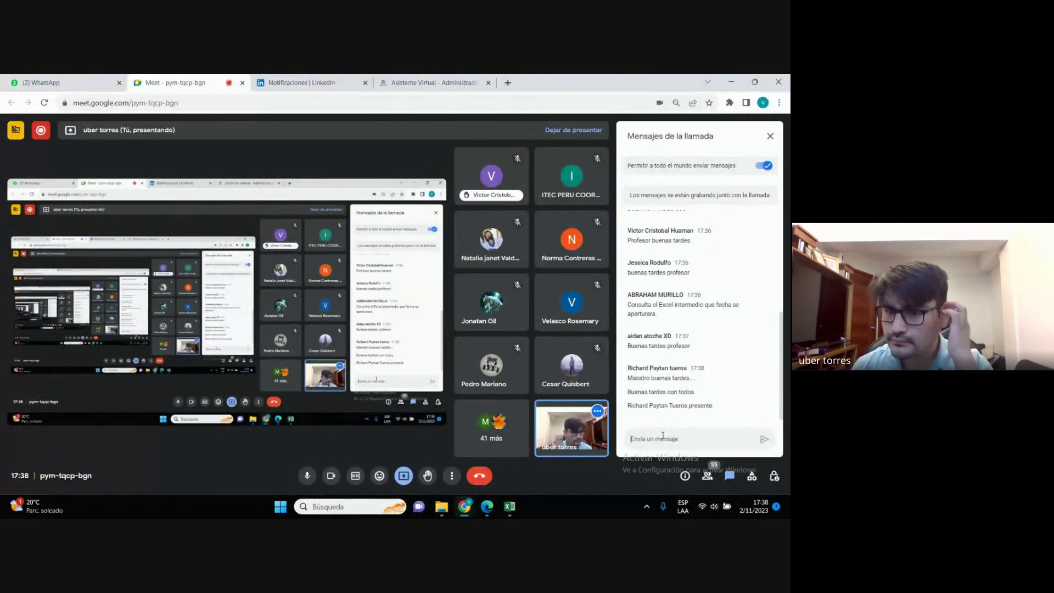
pyautogui.click(659, 438)
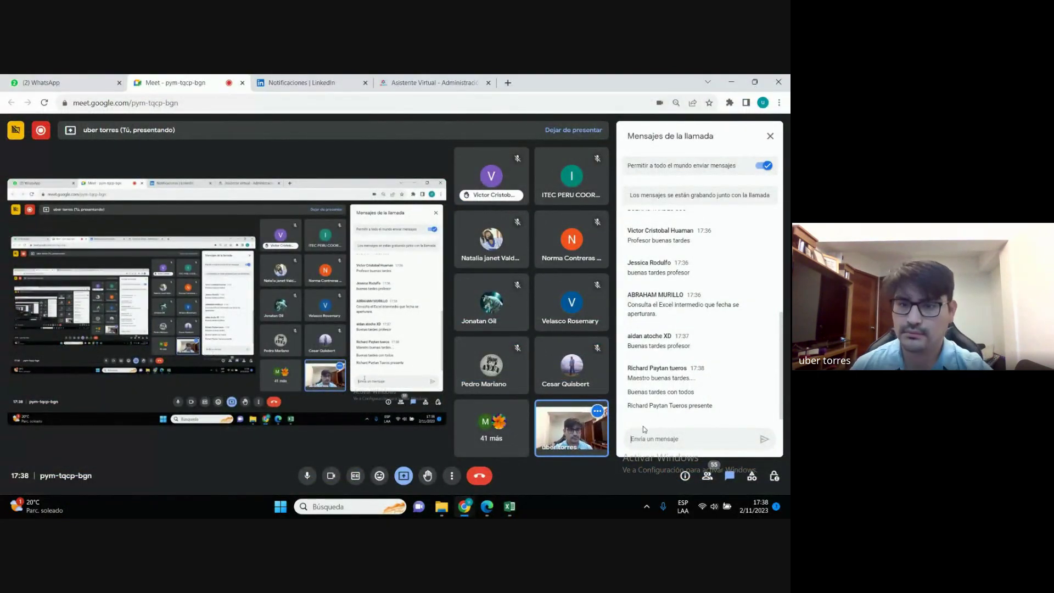
pyautogui.click(510, 506)
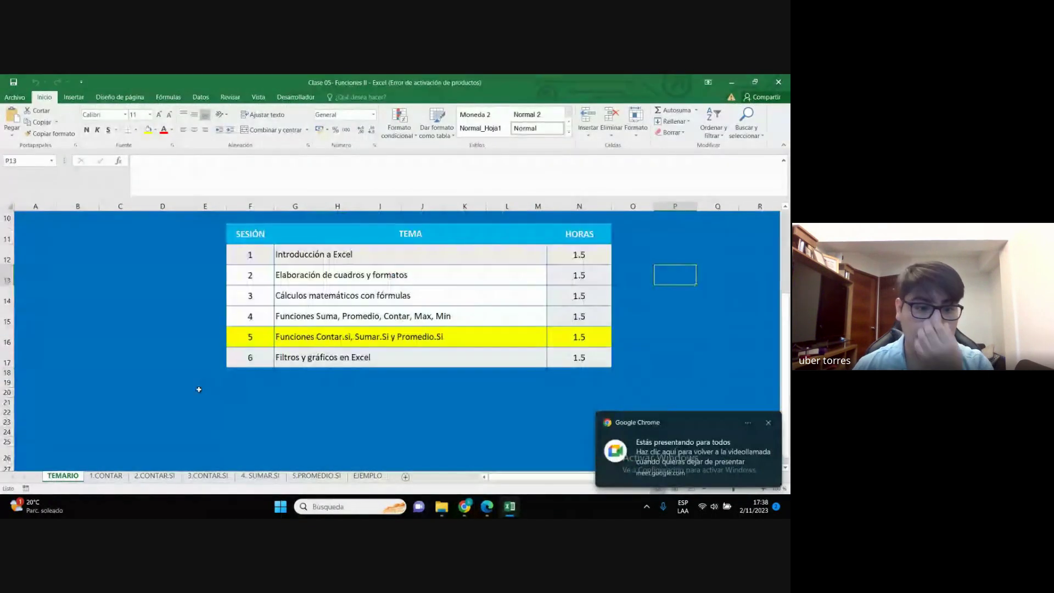
# Open the 1.CONTAR sheet and review the CONTAR syntax notes
pyautogui.click(110, 476)
pyautogui.scroll(8, 132, 417)
pyautogui.scroll(-4, 149, 376)
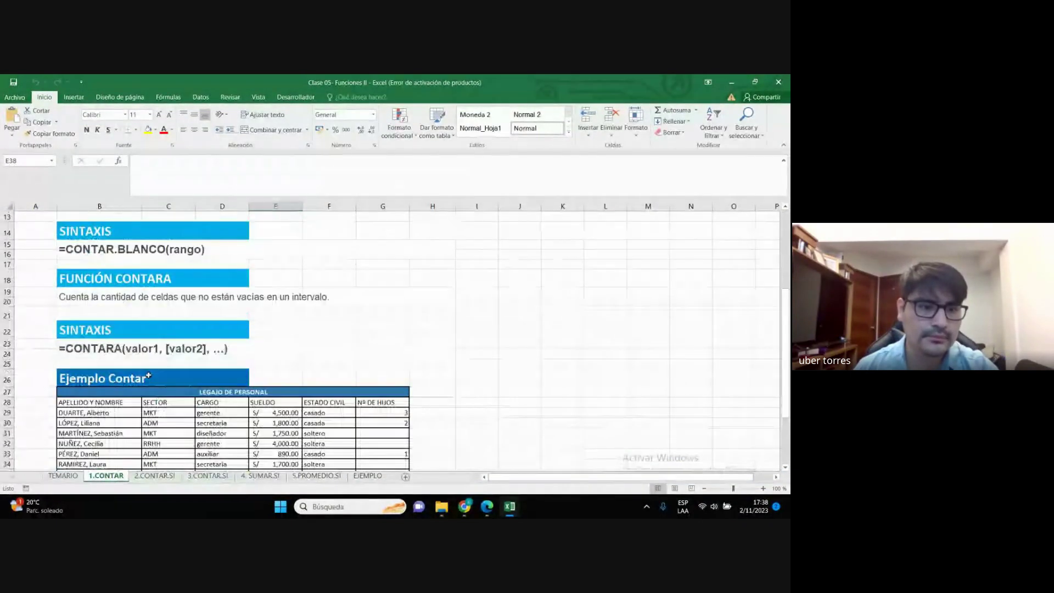
pyautogui.scroll(4, 148, 375)
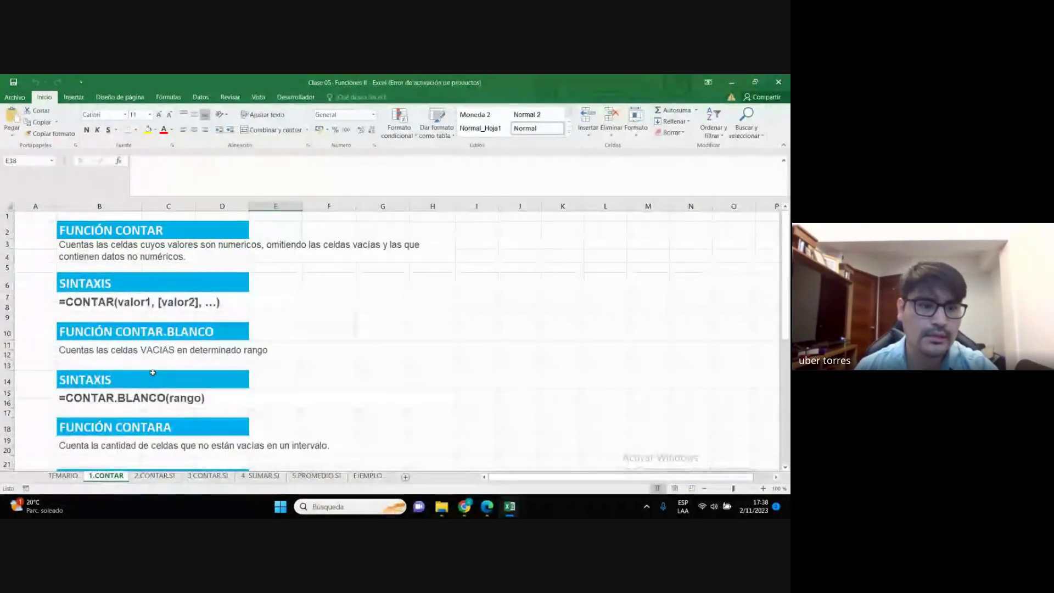
pyautogui.scroll(-4, 153, 373)
pyautogui.scroll(-4, 152, 373)
pyautogui.scroll(8, 152, 373)
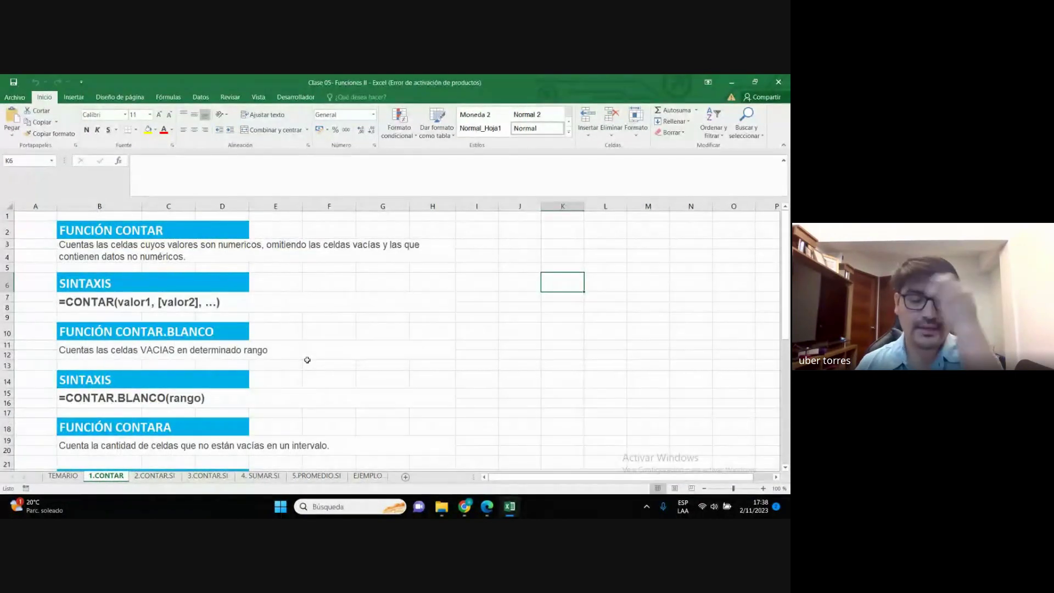
pyautogui.click(281, 303)
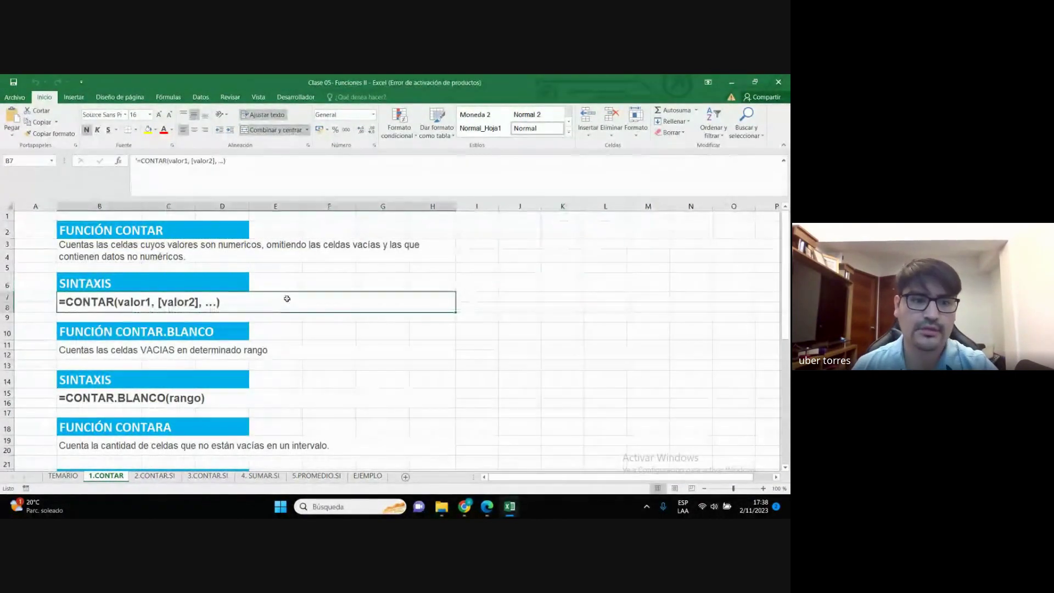
pyautogui.click(152, 230)
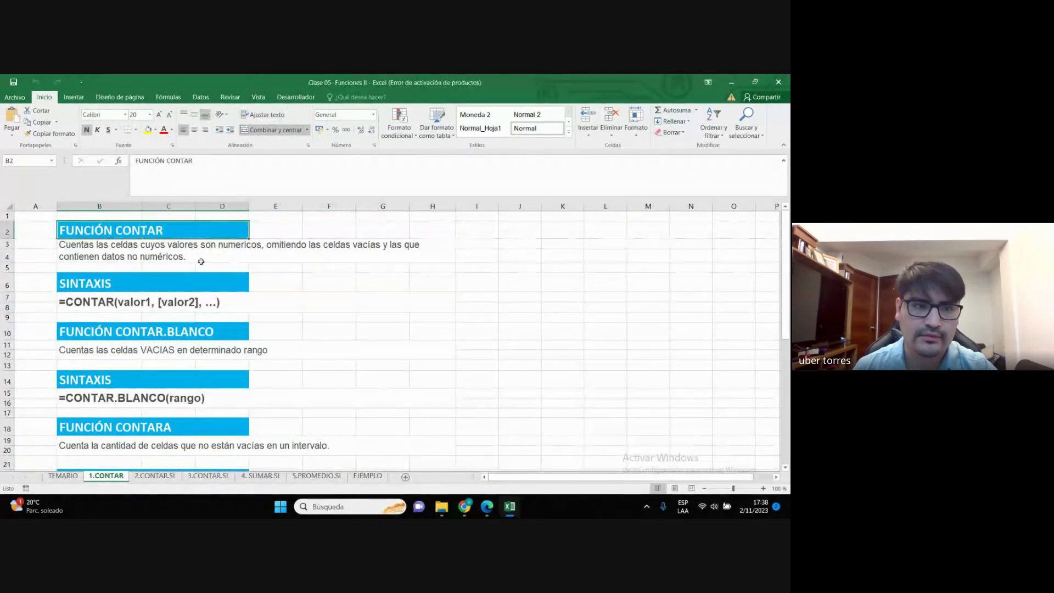
# Go past the CONTAR.BLANCO and CONTARA notes to Ejemplo Contar and select yellow cell C37
pyautogui.scroll(-1, 201, 261)
pyautogui.scroll(1, 165, 262)
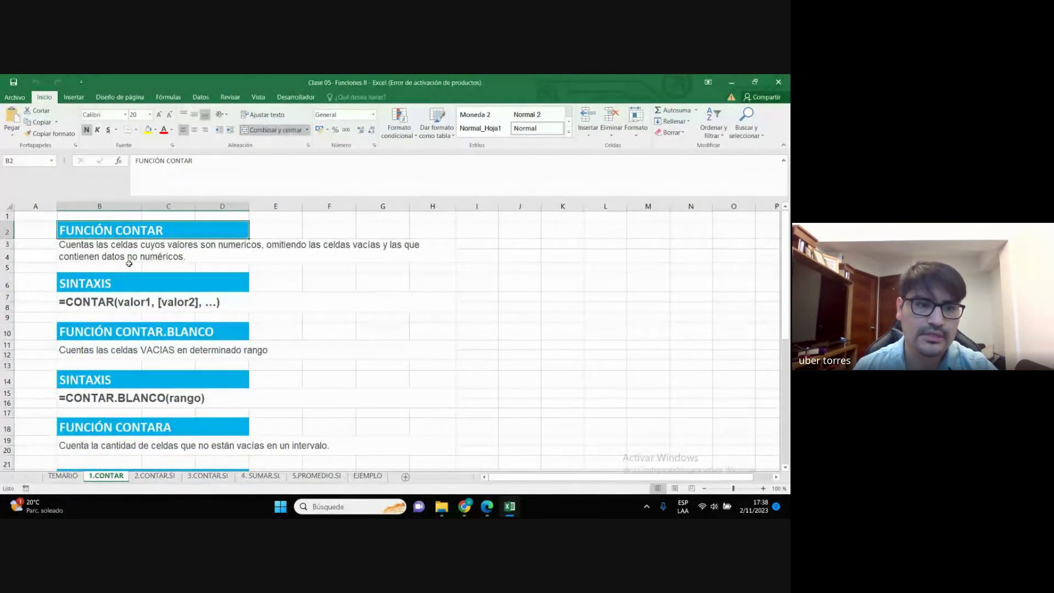
pyautogui.scroll(-1, 140, 285)
pyautogui.click(157, 298)
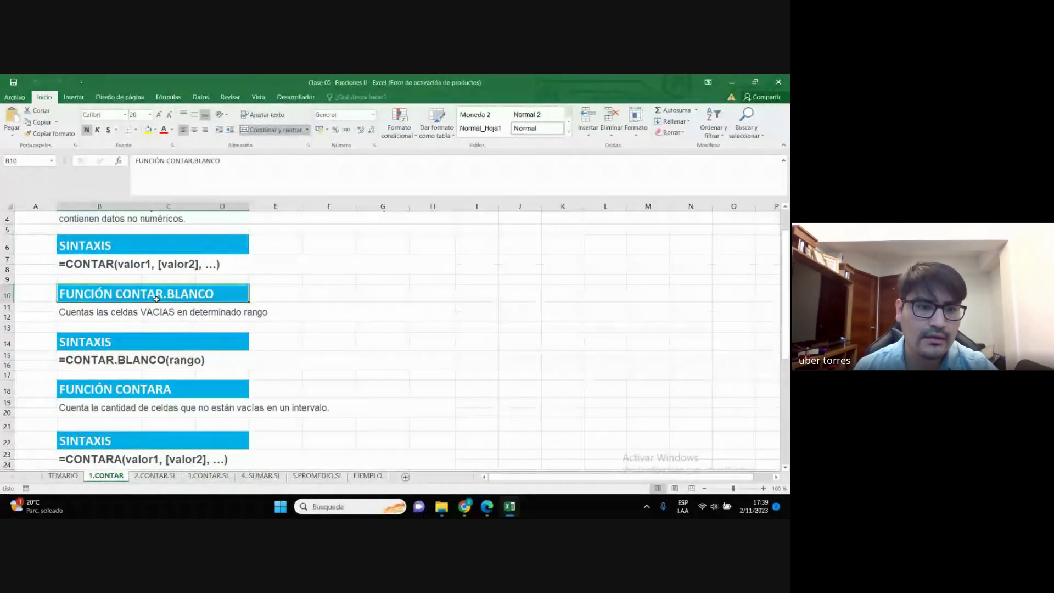
pyautogui.scroll(-2, 156, 298)
pyautogui.click(137, 321)
pyautogui.scroll(-2, 137, 321)
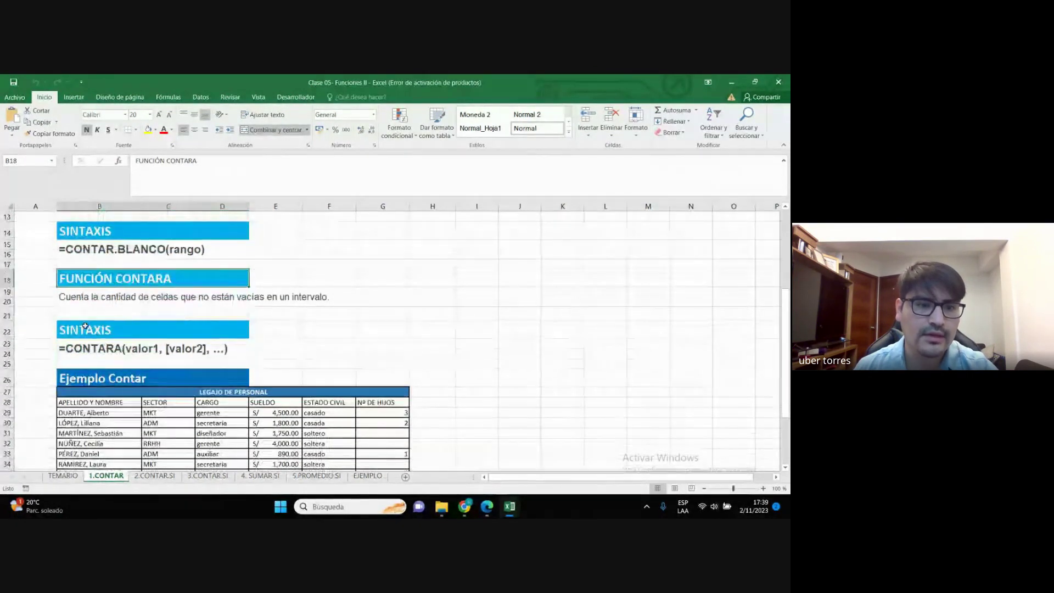
pyautogui.scroll(-1, 165, 352)
pyautogui.scroll(-1, 176, 366)
pyautogui.click(147, 391)
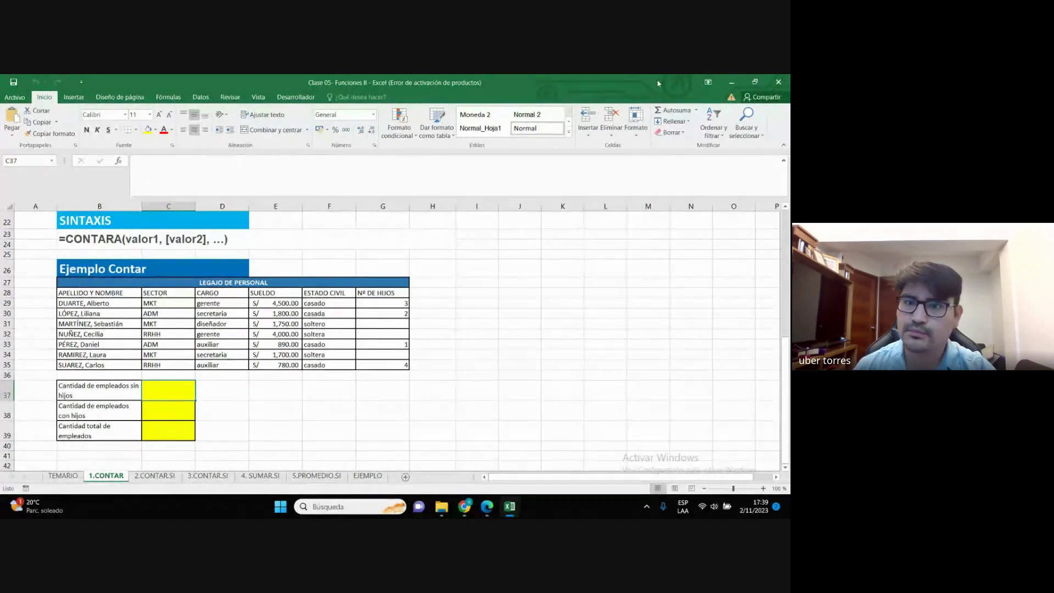
# Try placing Excel and the Meet window side by side, then maximize and minimize Excel
pyautogui.hotkey('alt', 'Tab')
pyautogui.moveTo(1, 302); pyautogui.dragTo(0, 302)
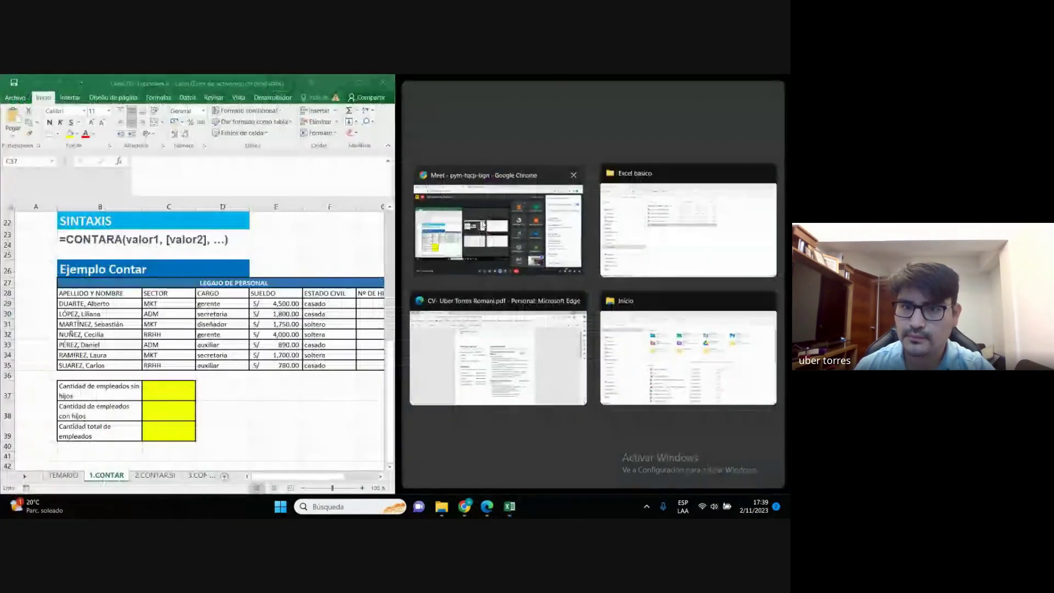
pyautogui.click(499, 219)
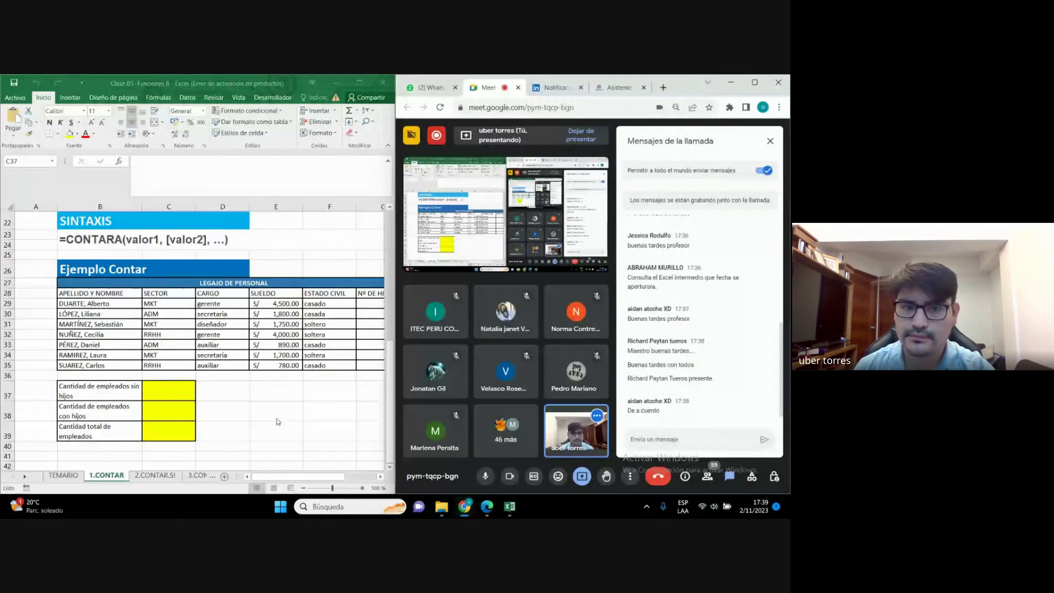
pyautogui.click(281, 389)
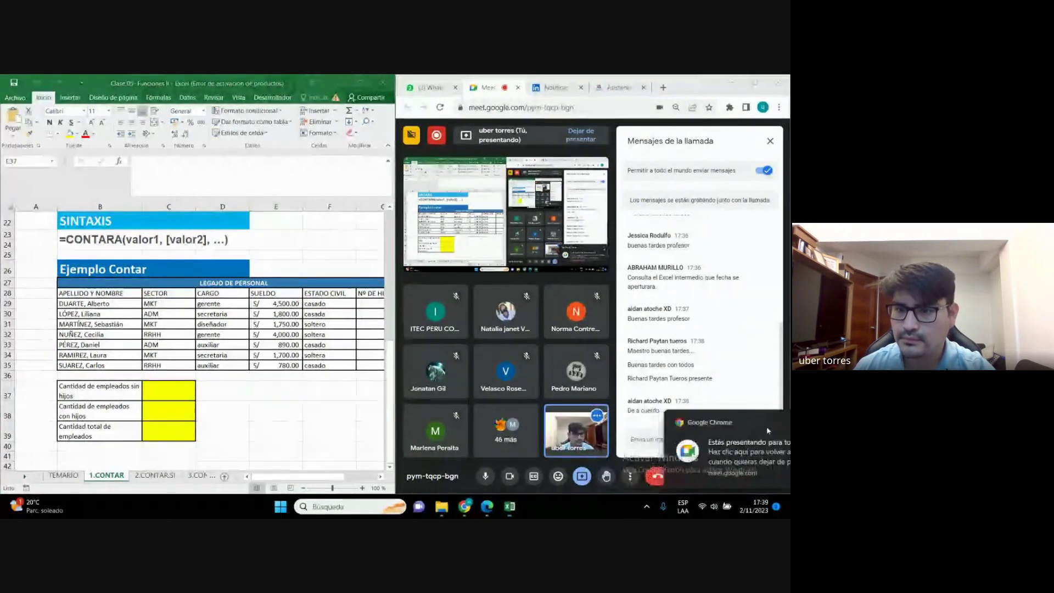
pyautogui.click(359, 83)
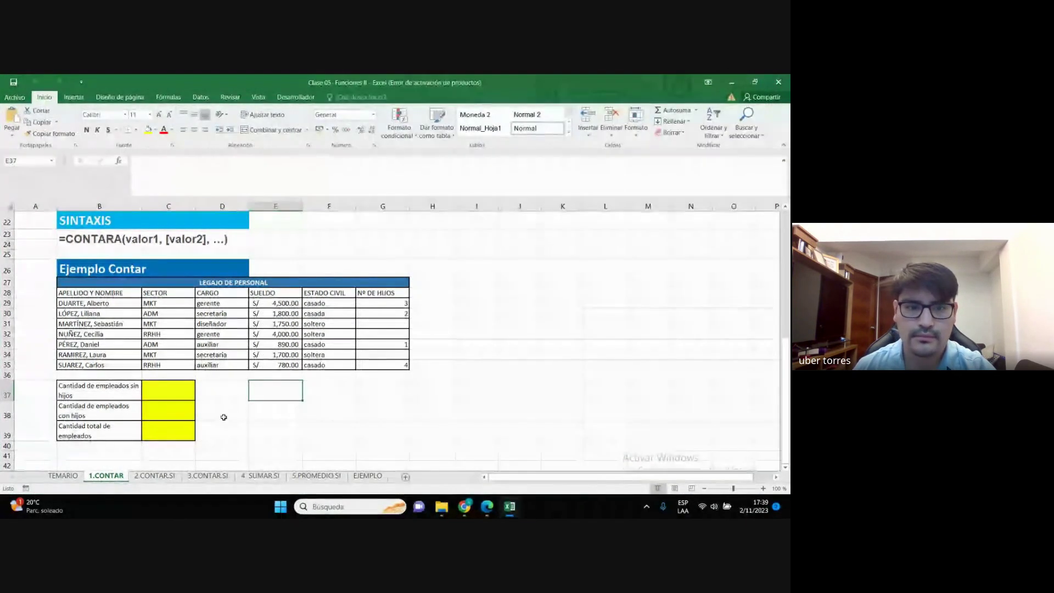
pyautogui.click(223, 411)
pyautogui.click(731, 82)
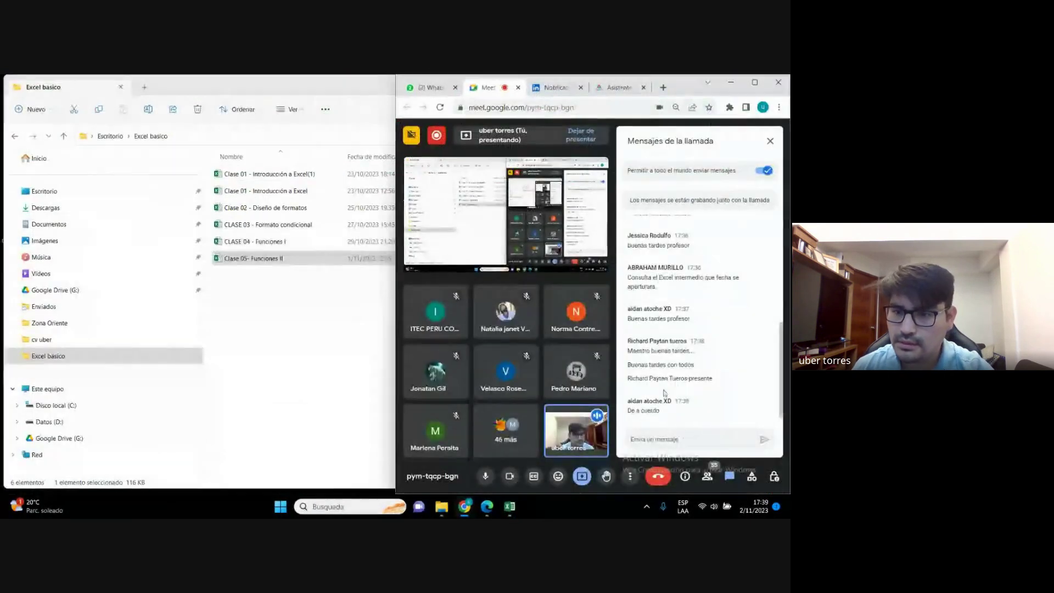
# Restore Excel over the call, dismiss the presenting notice, then maximize the Meet window
pyautogui.click(510, 506)
pyautogui.press('Up')
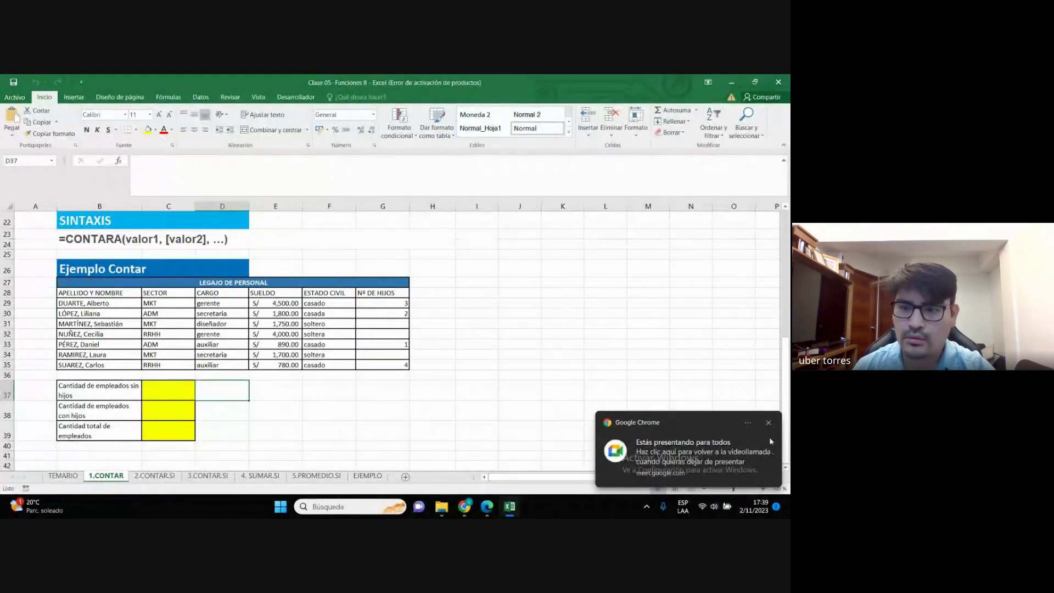
pyautogui.click(768, 423)
pyautogui.click(252, 415)
pyautogui.click(233, 397)
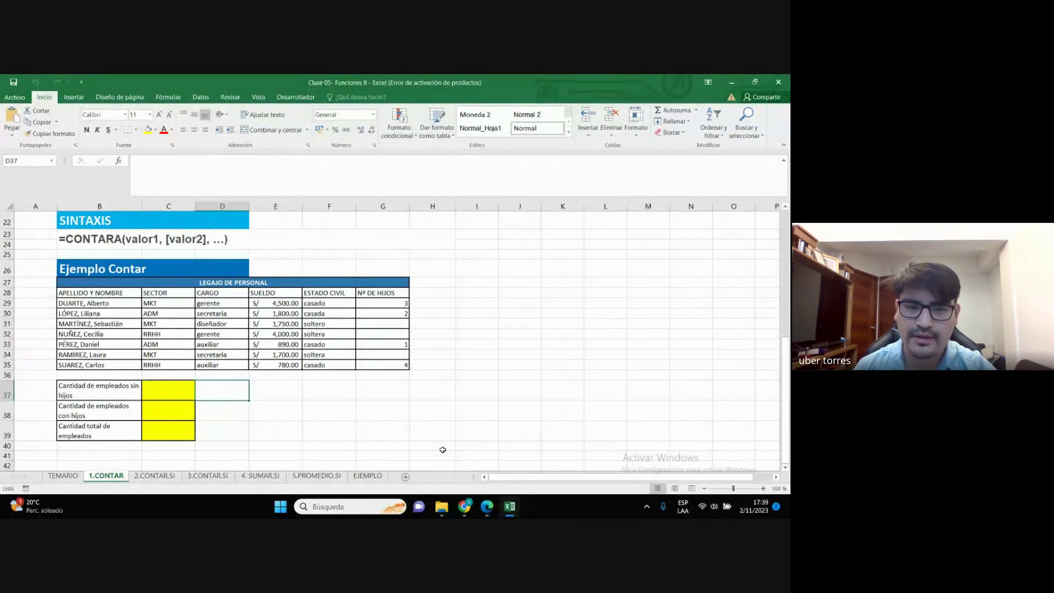
pyautogui.click(509, 506)
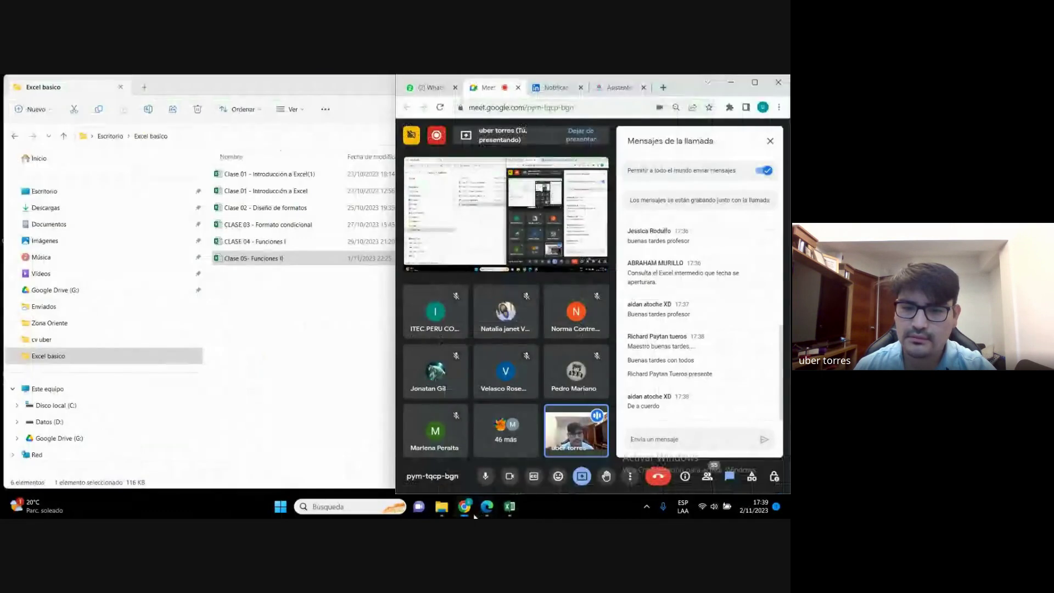
pyautogui.click(755, 83)
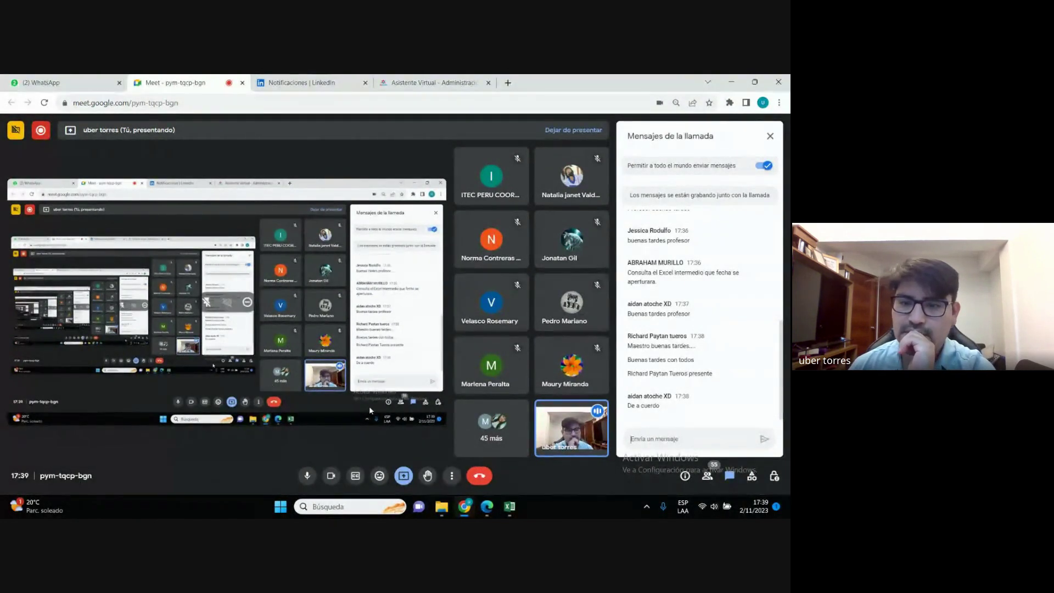
# Bring the workbook back, dismiss the notice and return to the Ejemplo Contar staff table
pyautogui.click(510, 507)
pyautogui.click(256, 424)
pyautogui.click(235, 411)
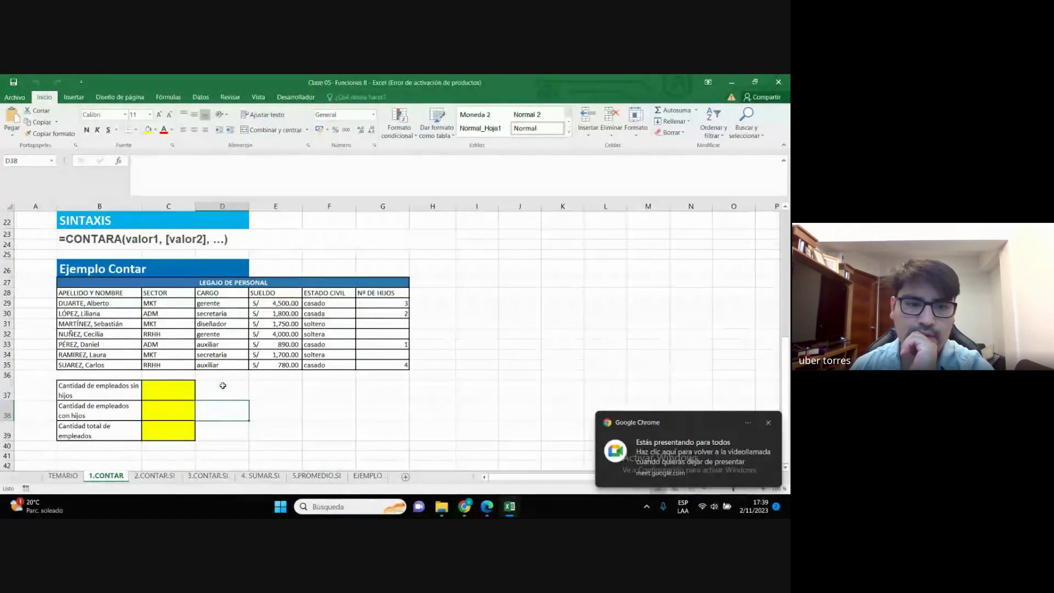
pyautogui.click(168, 391)
pyautogui.click(275, 391)
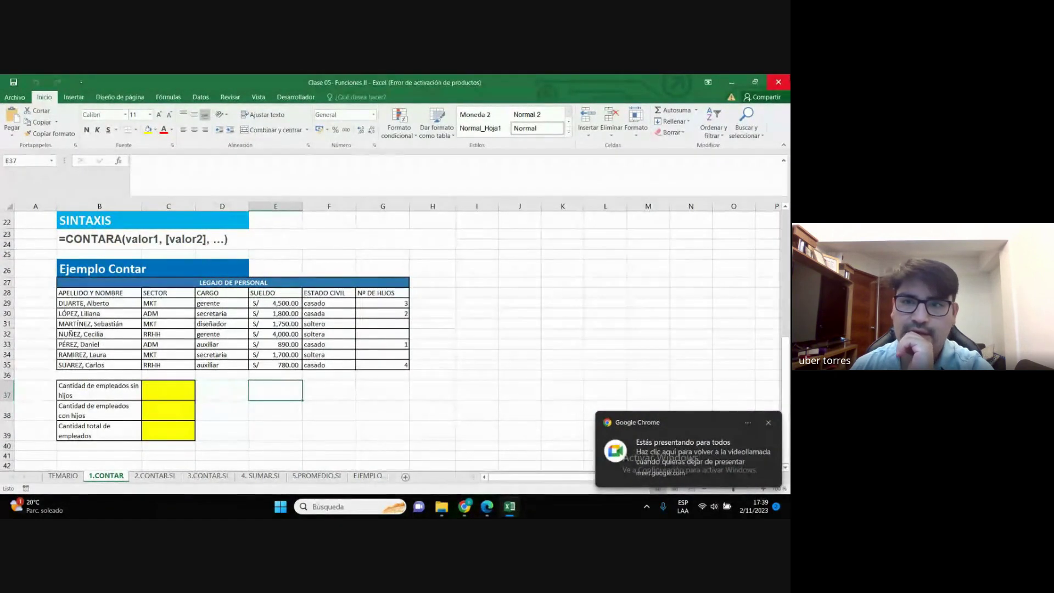
pyautogui.click(731, 82)
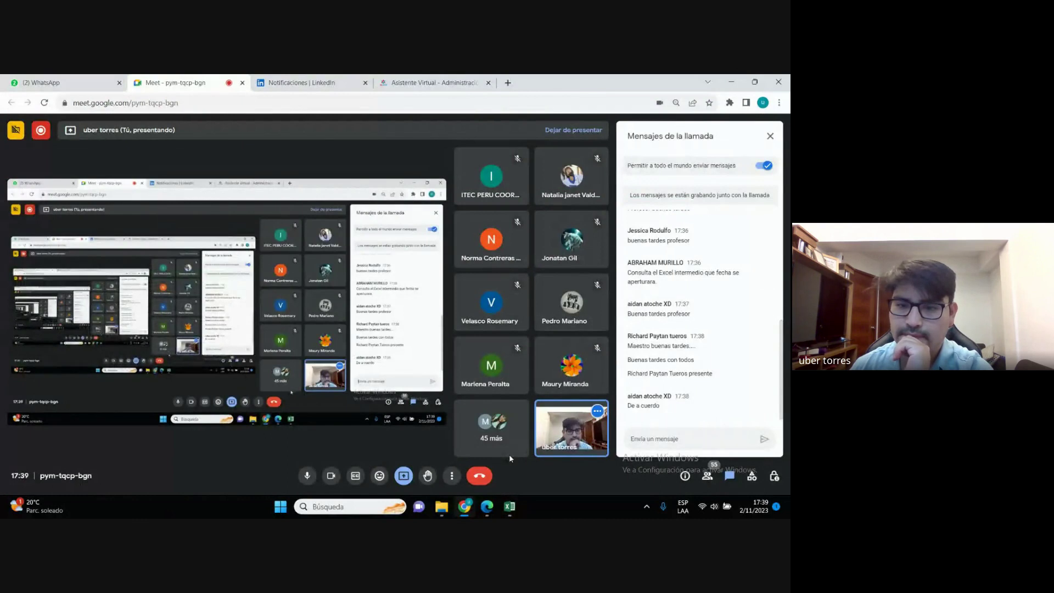
pyautogui.click(510, 506)
pyautogui.click(436, 333)
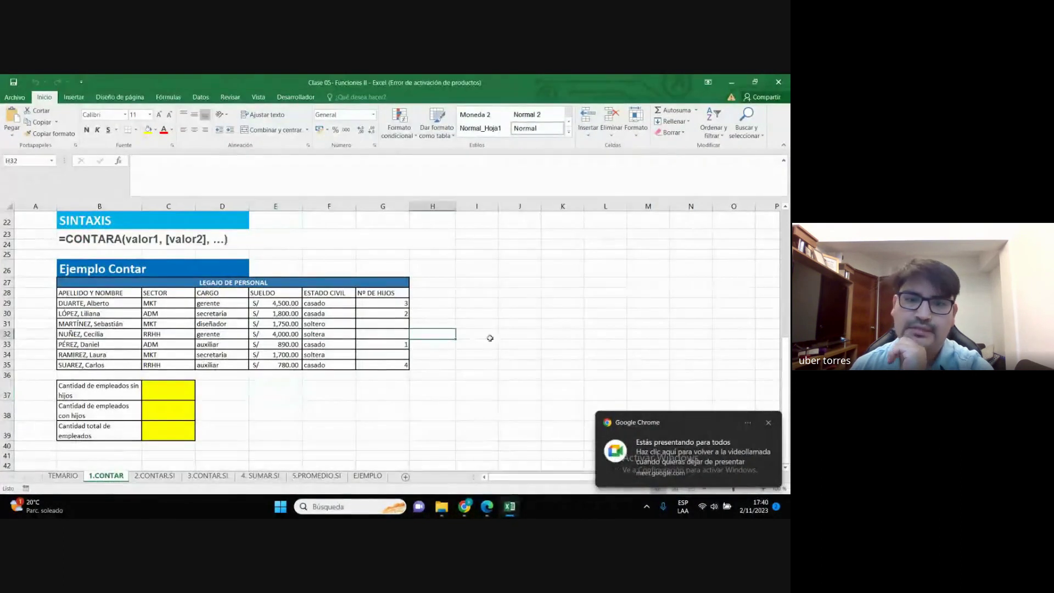
pyautogui.click(768, 420)
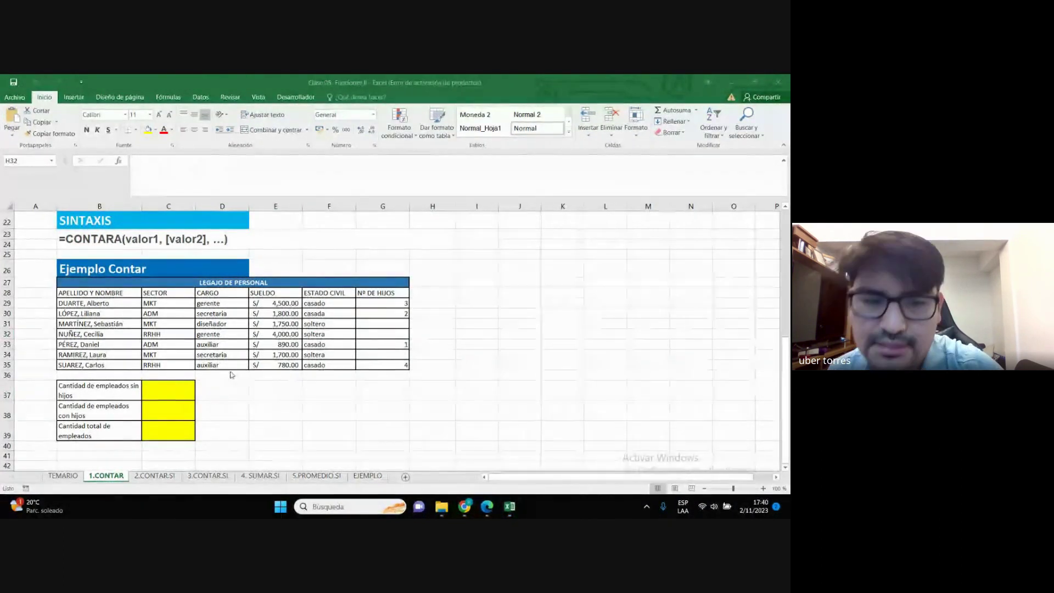
pyautogui.scroll(2, 264, 374)
pyautogui.scroll(2, 264, 374)
pyautogui.scroll(3, 264, 374)
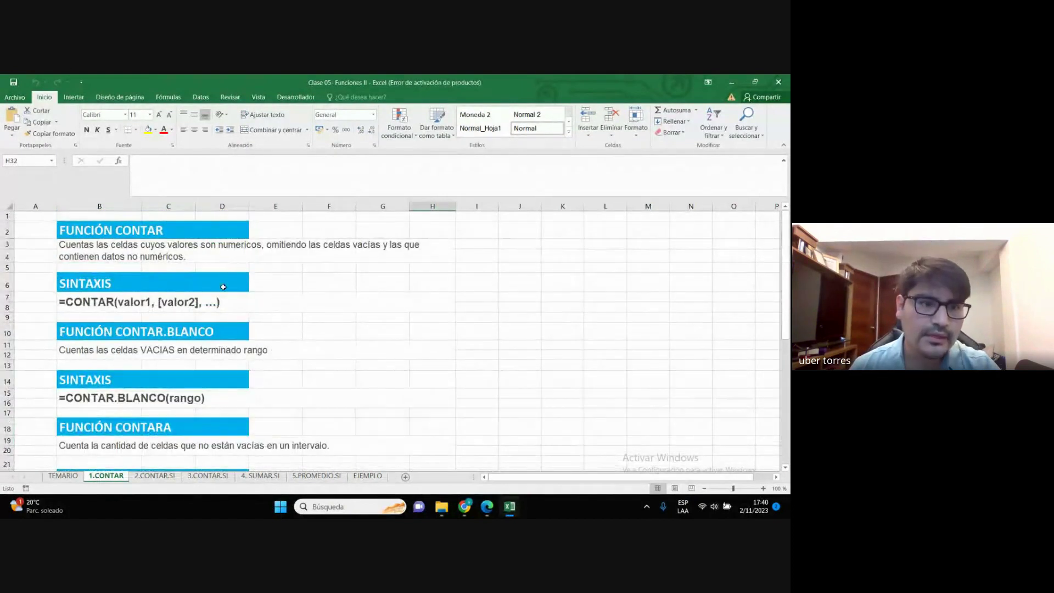
pyautogui.scroll(-6, 223, 287)
# Discard a started formula in C37 and check the empty Nº DE HIJOS cells
pyautogui.click(180, 424)
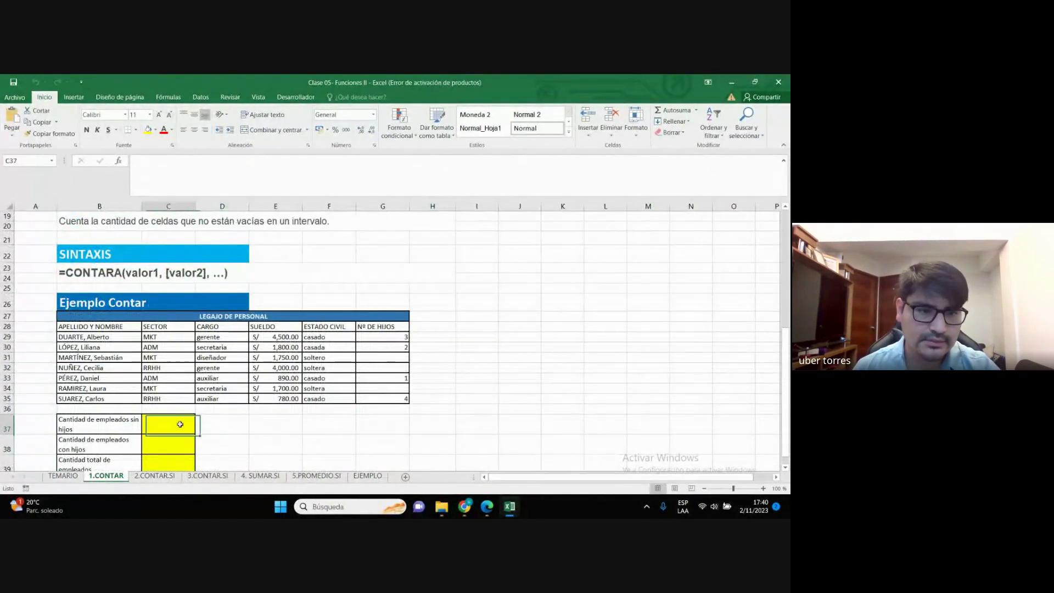
pyautogui.write('=')
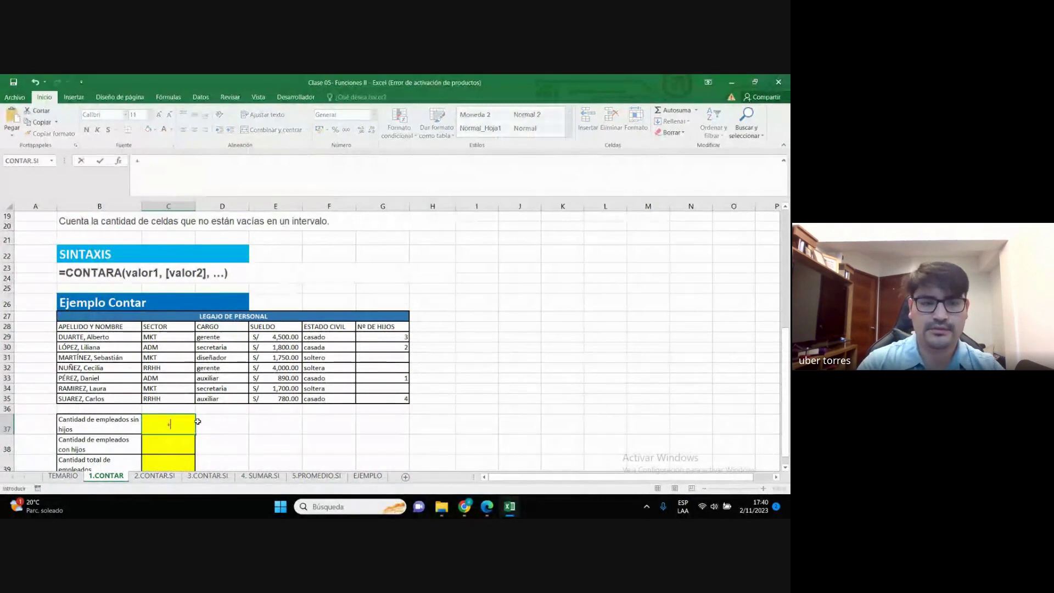
pyautogui.write('con')
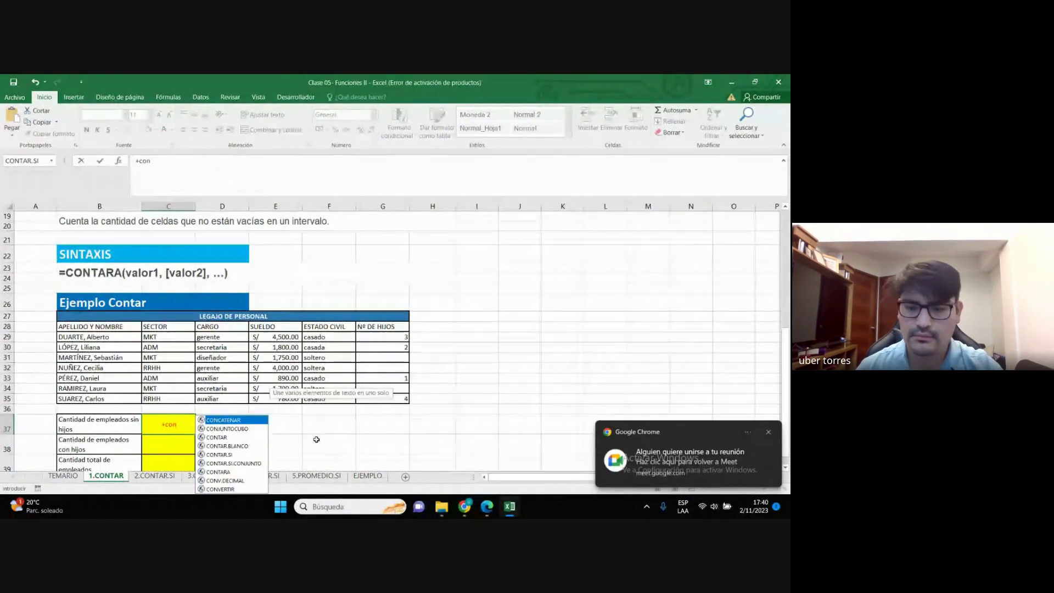
pyautogui.press('Escape')
pyautogui.click(338, 432)
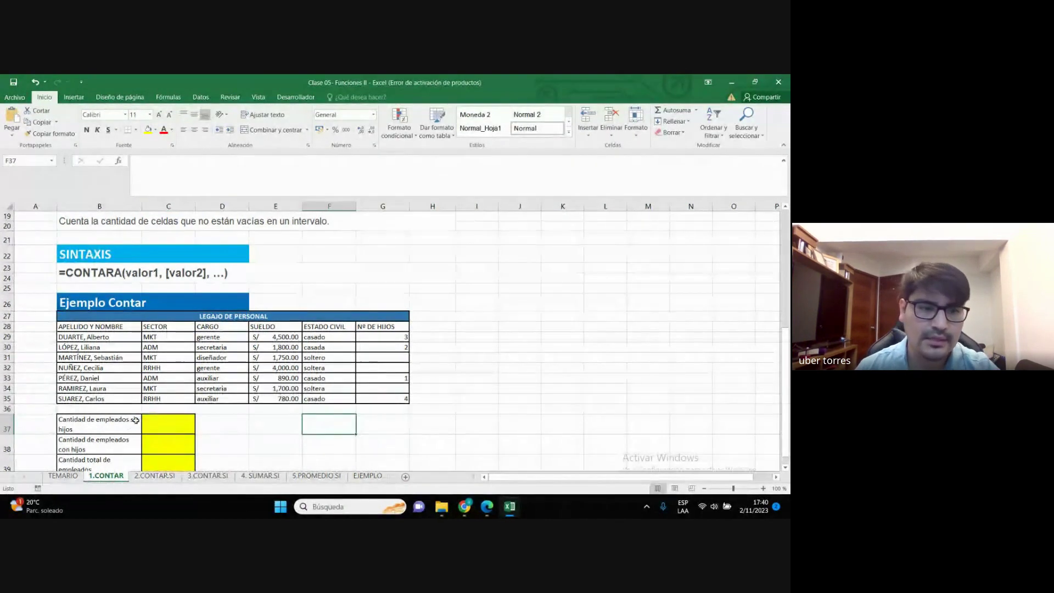
pyautogui.click(167, 423)
pyautogui.click(367, 357)
pyautogui.click(386, 368)
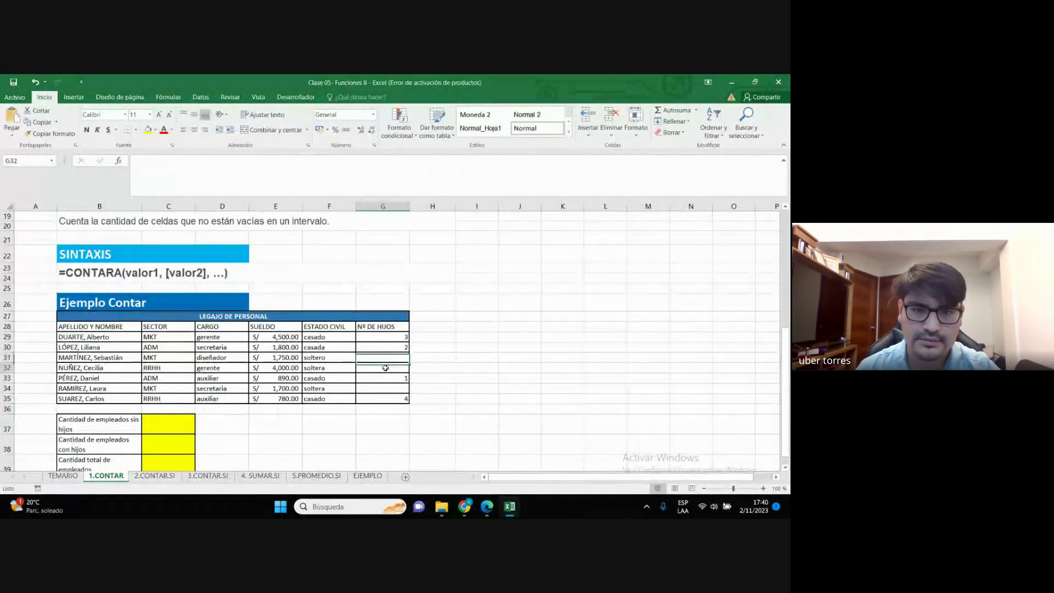
pyautogui.click(166, 423)
# Enter =CONTAR.BLANCO(G29:G35) in C37, giving 3 employees without children
pyautogui.write('+')
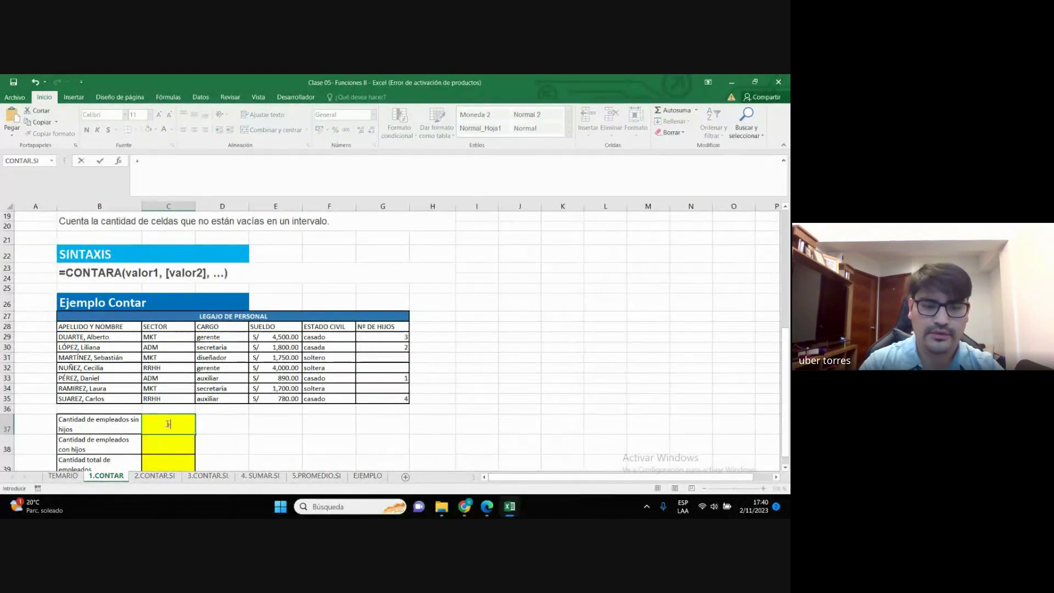
pyautogui.write('contar')
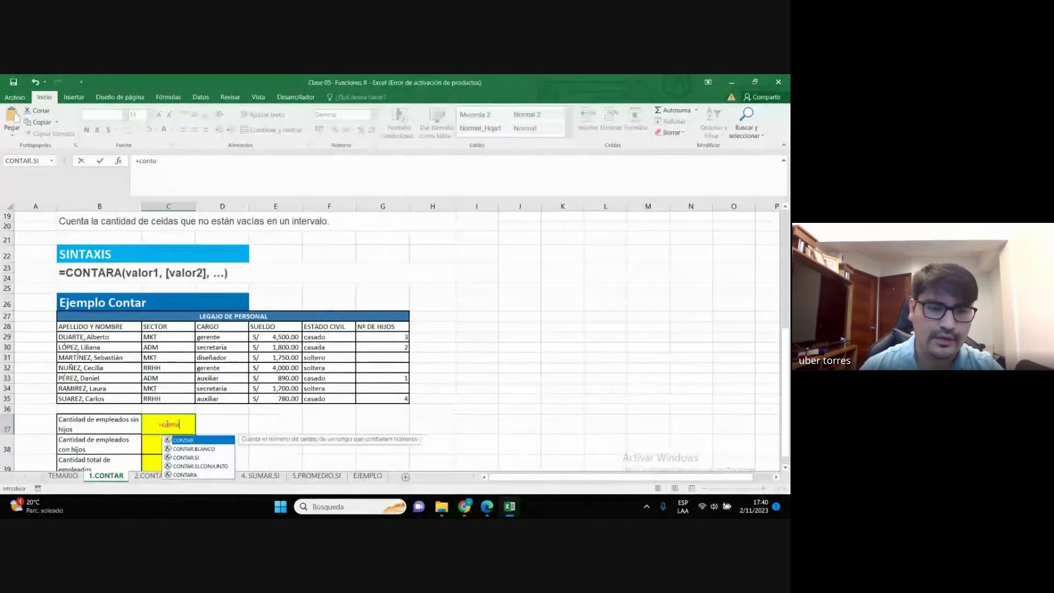
pyautogui.doubleClick(219, 449)
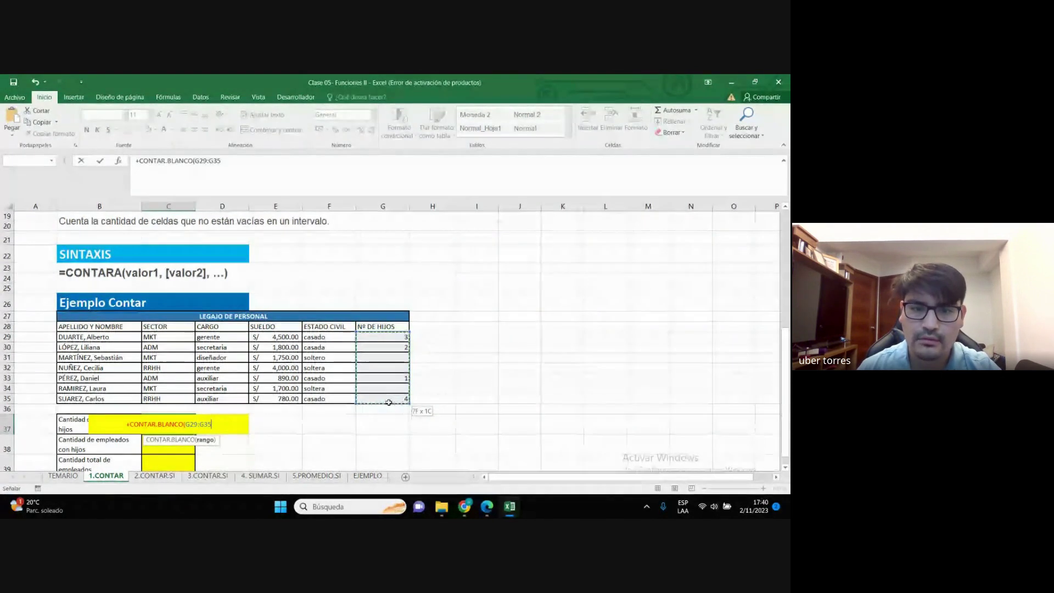
pyautogui.moveTo(392, 340); pyautogui.dragTo(390, 399)
pyautogui.write(')')
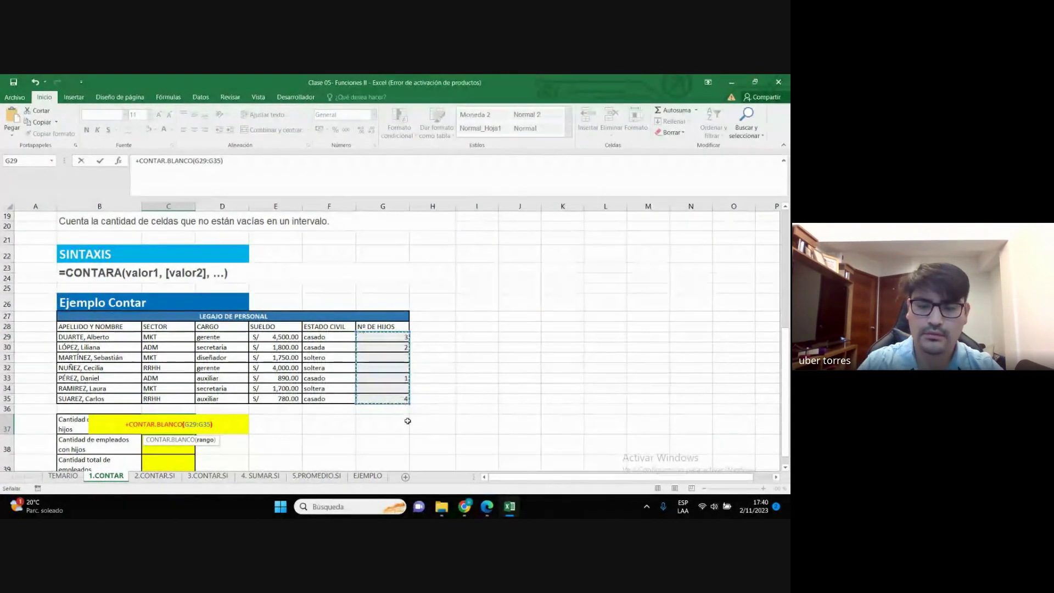
pyautogui.press('Return')
pyautogui.click(393, 425)
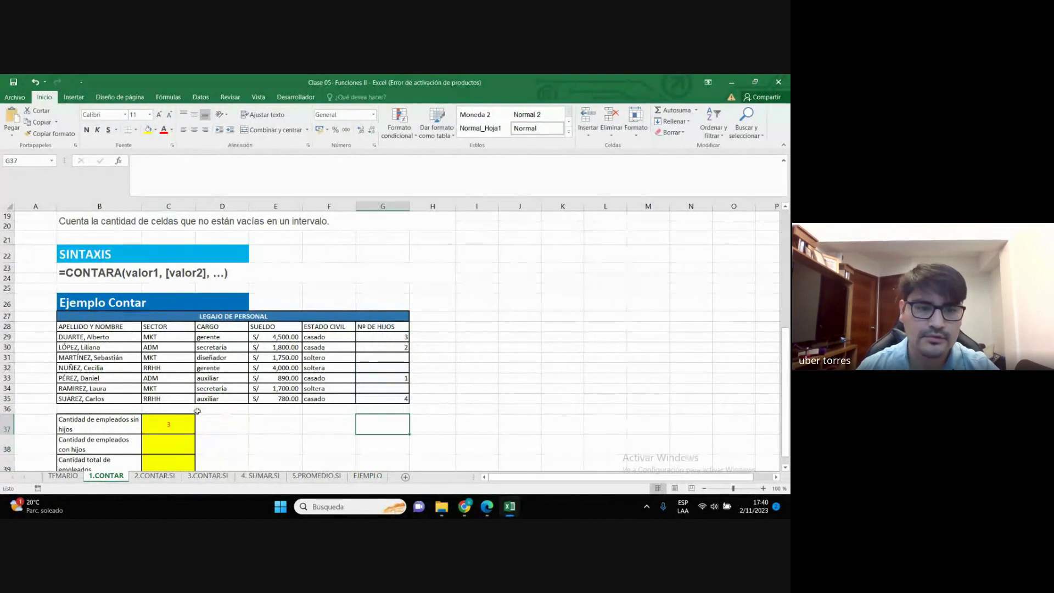
pyautogui.click(172, 423)
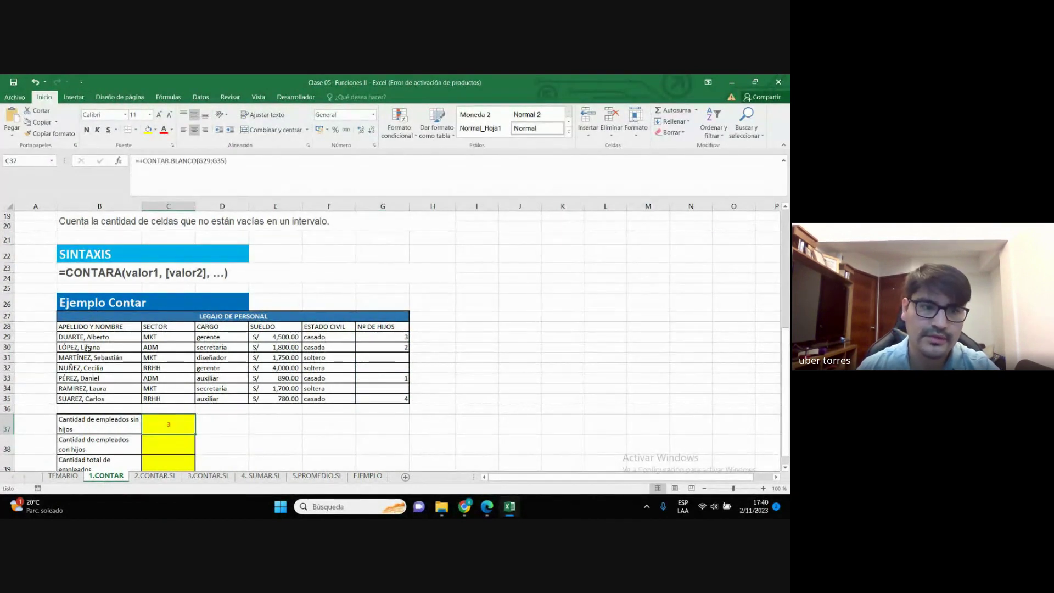
pyautogui.click(329, 444)
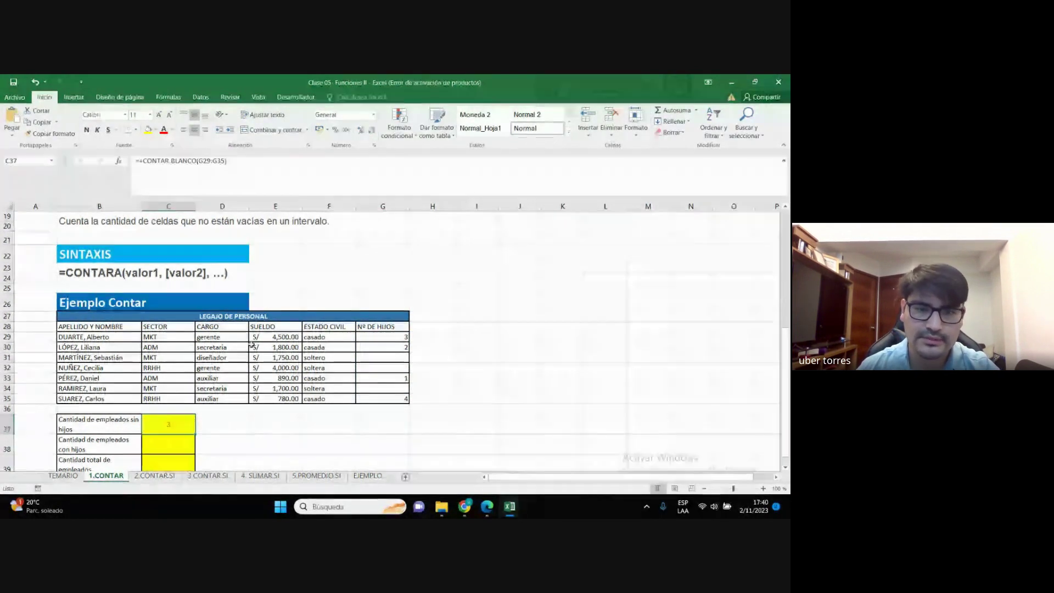
pyautogui.click(383, 388)
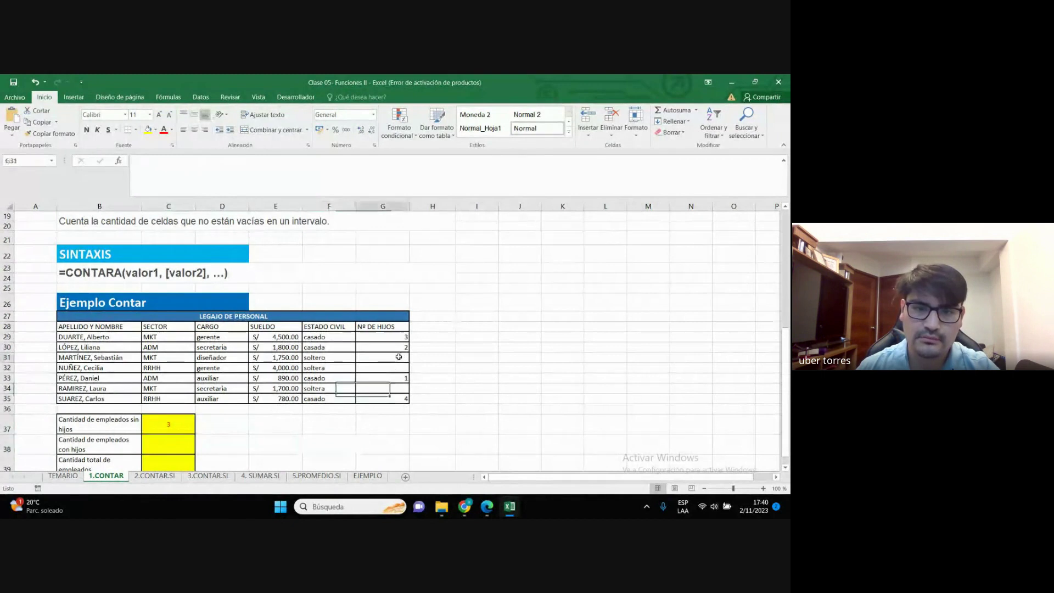
pyautogui.click(763, 488)
pyautogui.click(763, 488)
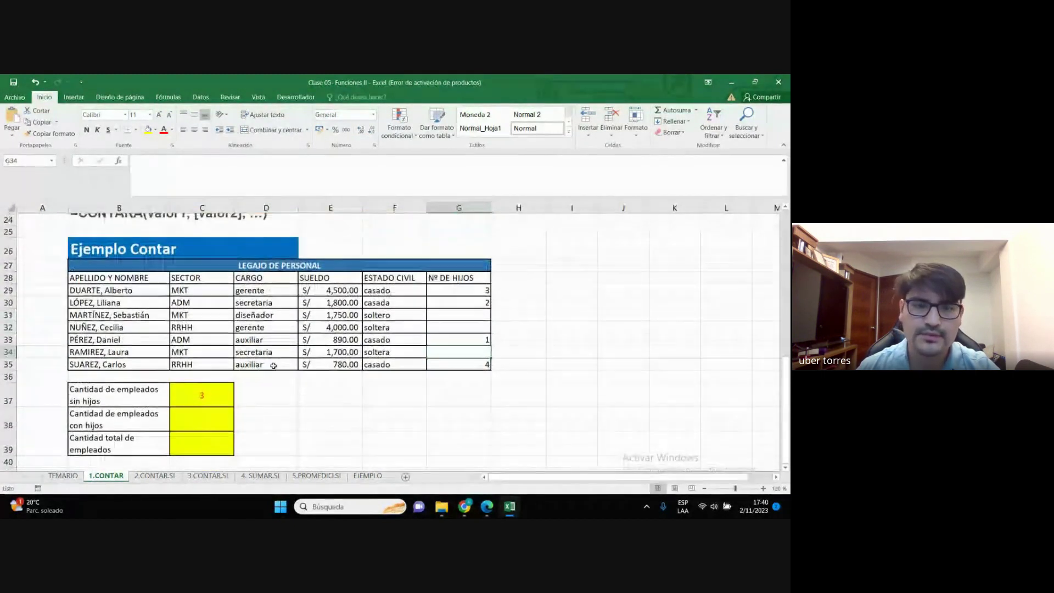
pyautogui.scroll(-1, 285, 390)
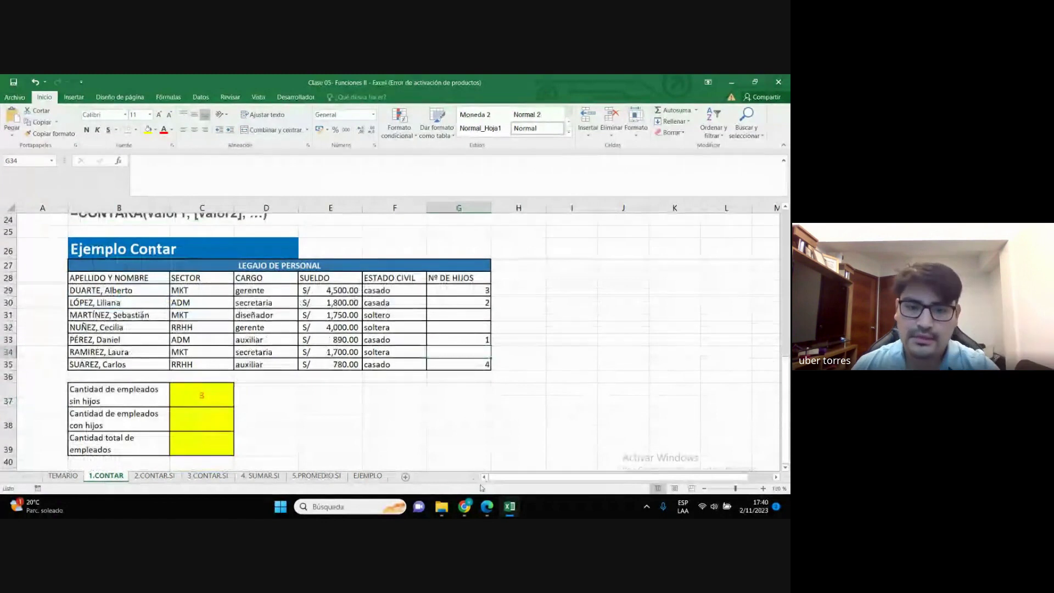
pyautogui.moveTo(465, 506)
pyautogui.click(417, 423)
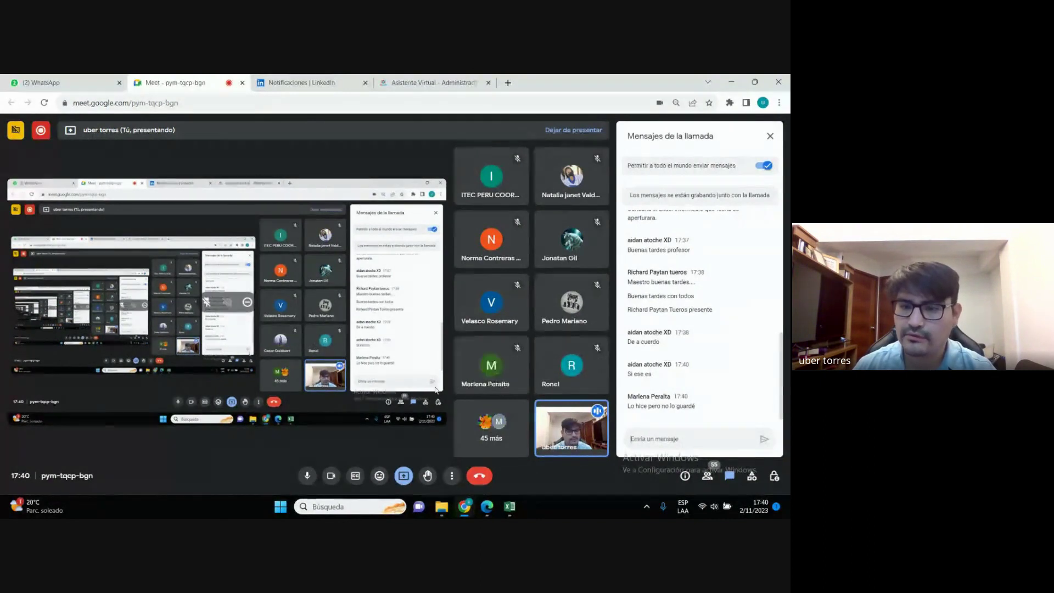
pyautogui.click(510, 508)
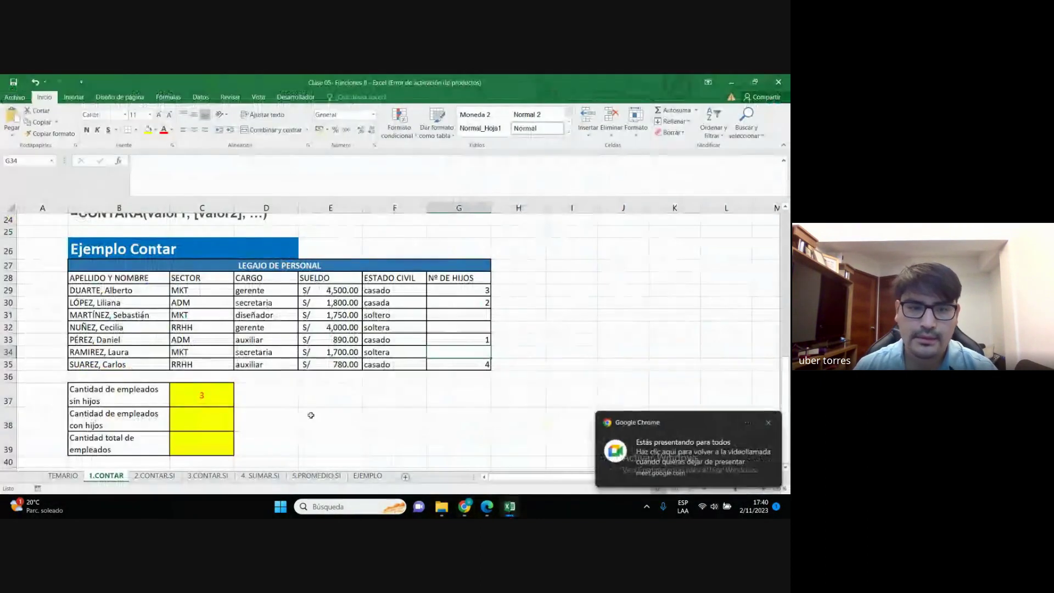
pyautogui.click(331, 419)
pyautogui.click(202, 394)
pyautogui.click(190, 428)
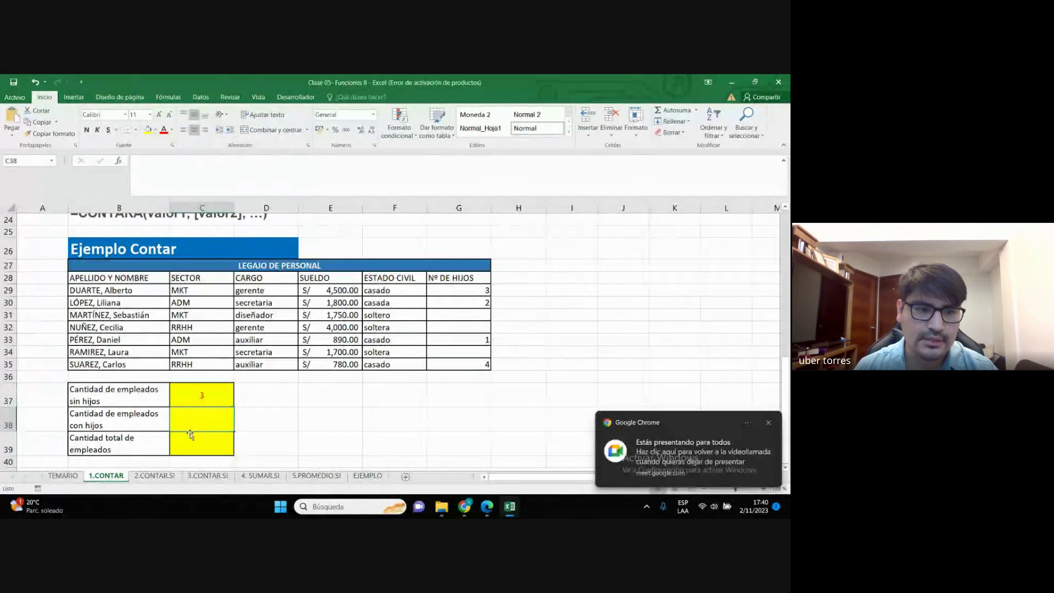
pyautogui.click(110, 420)
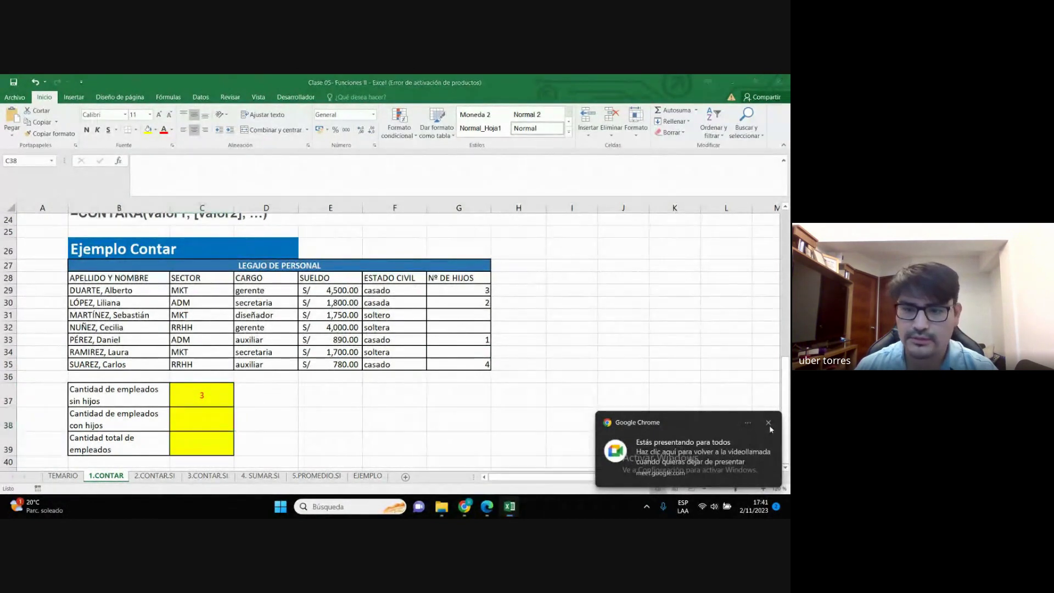
pyautogui.click(211, 416)
# Enter =+CONTAR(G29:G35) in C38, giving 4 employees with children
pyautogui.write('+')
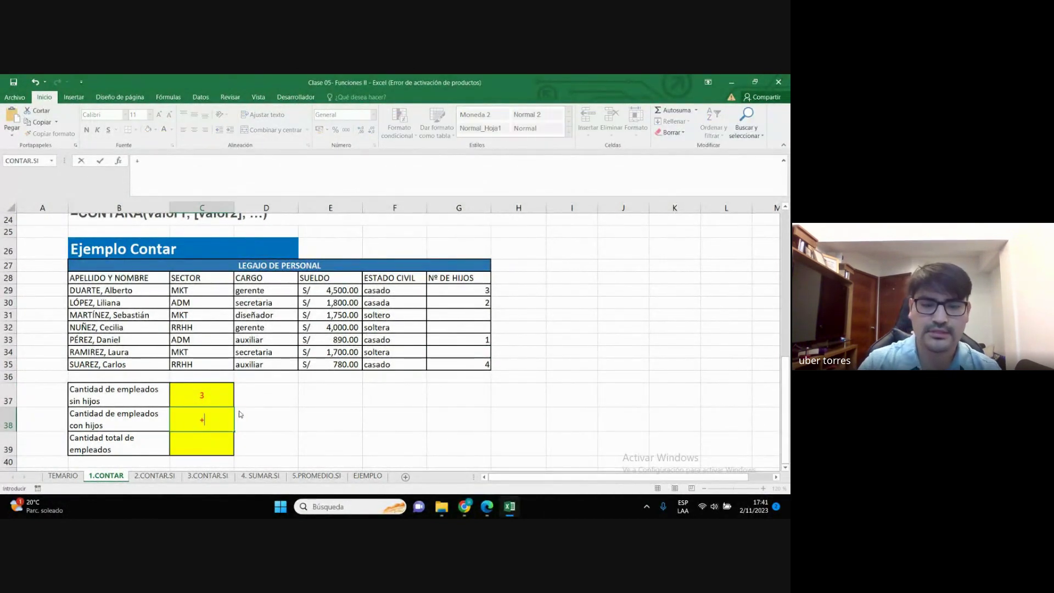
pyautogui.write('con')
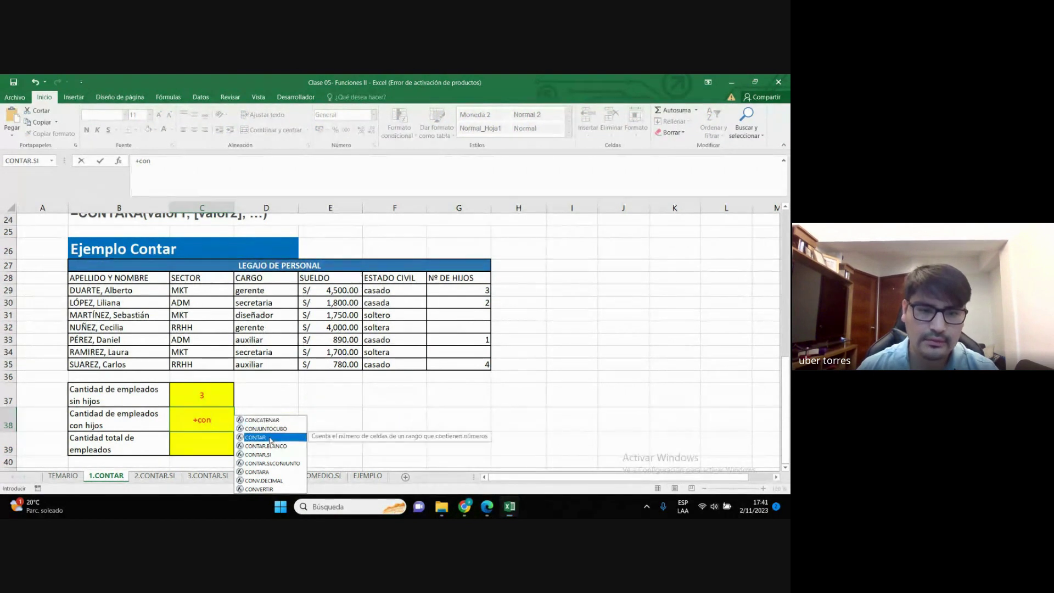
pyautogui.doubleClick(275, 437)
pyautogui.moveTo(464, 291); pyautogui.dragTo(462, 364)
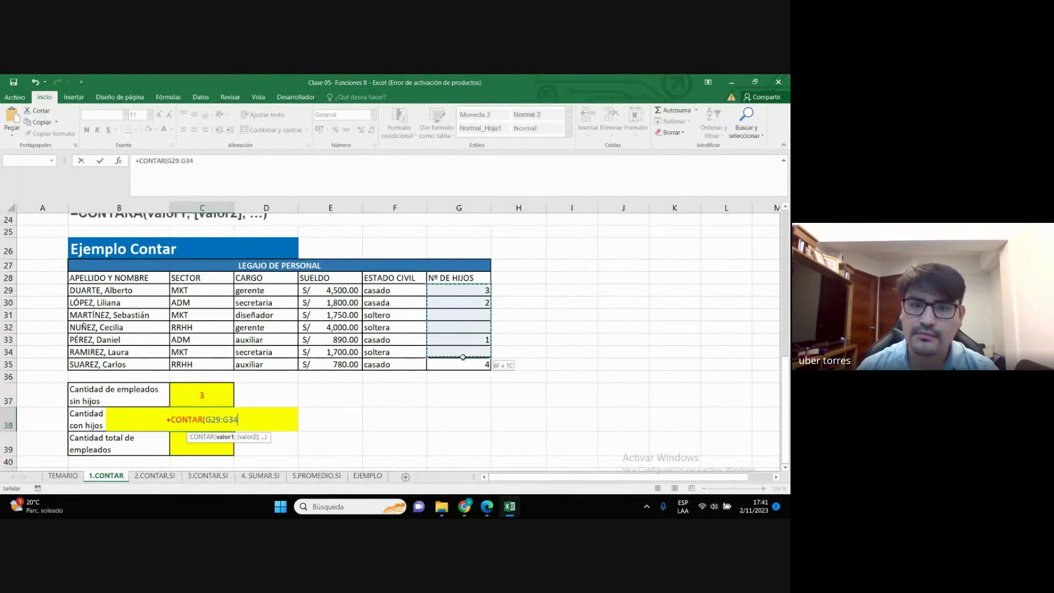
pyautogui.write(')')
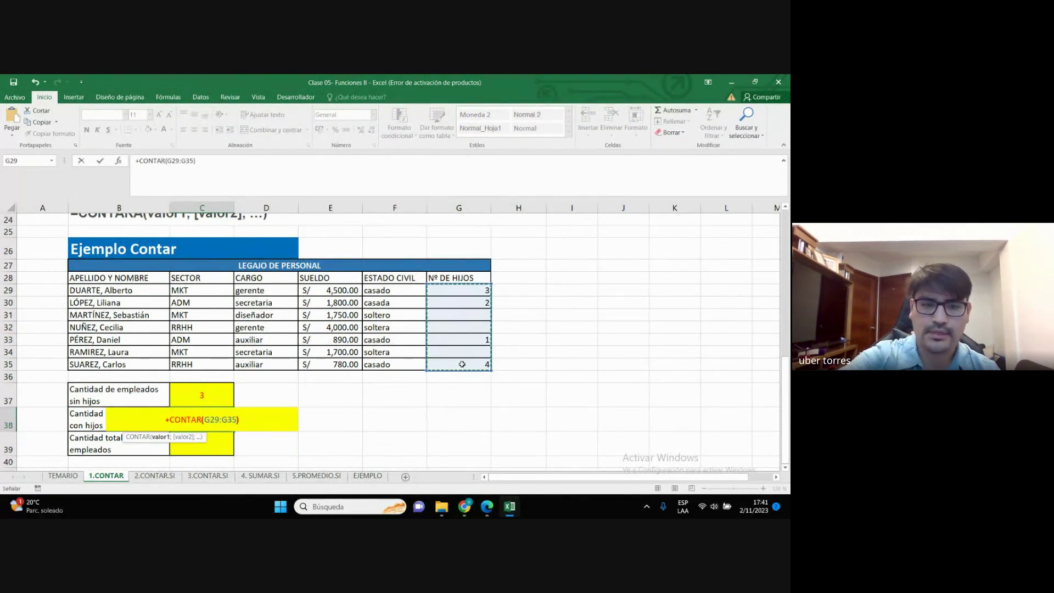
pyautogui.press('Return')
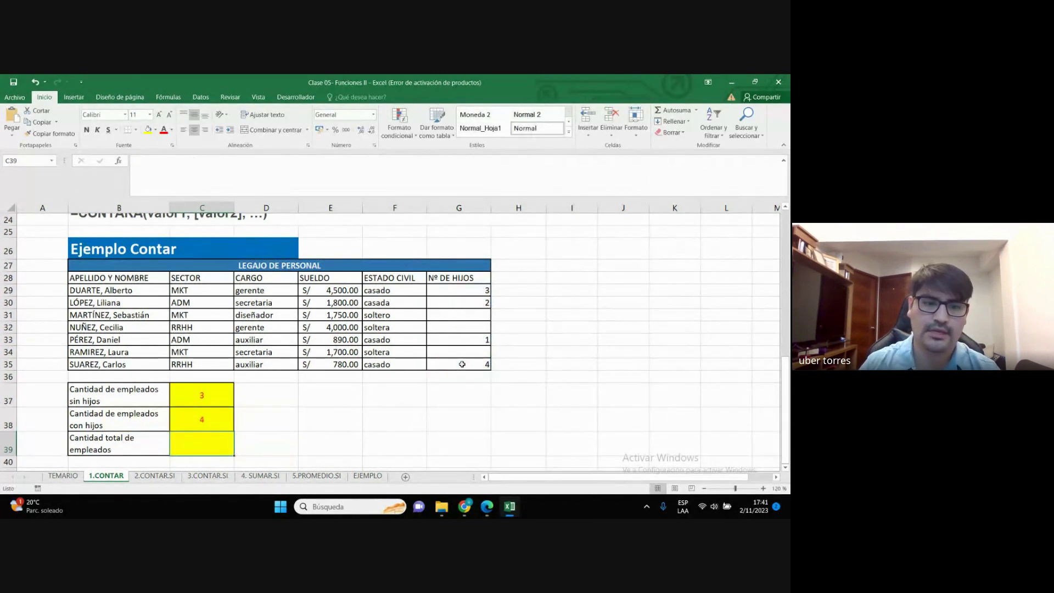
pyautogui.click(221, 419)
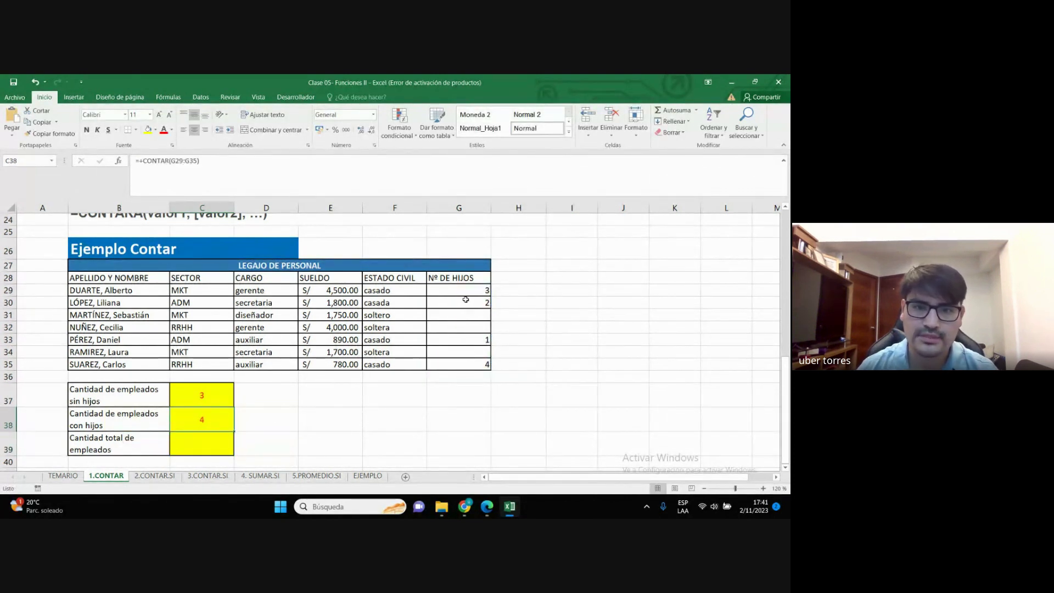
pyautogui.click(195, 448)
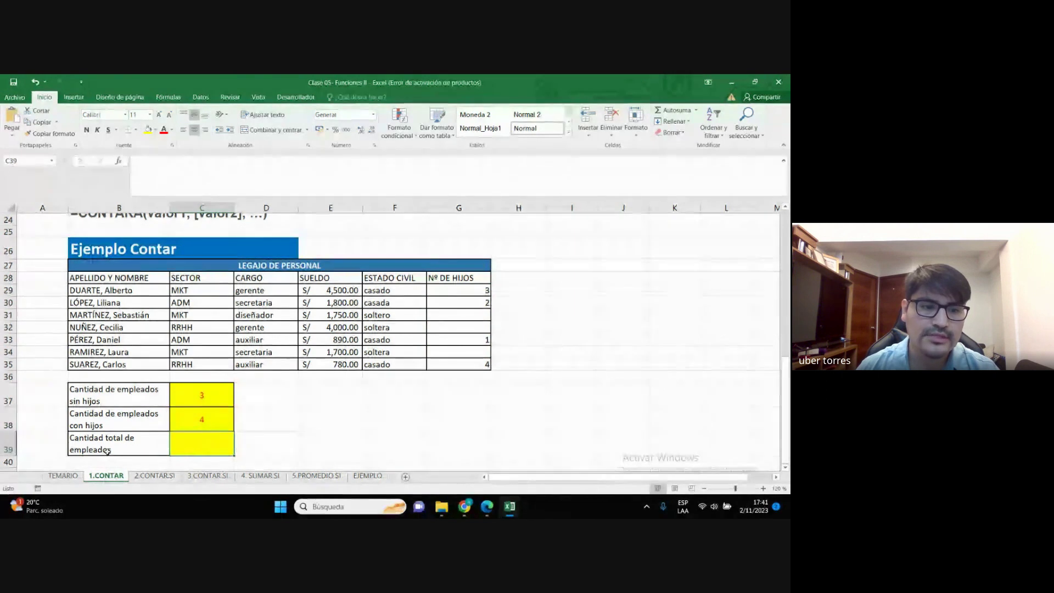
# Discard a started entry in C39, select the names column briefly, and check the call
pyautogui.write('+')
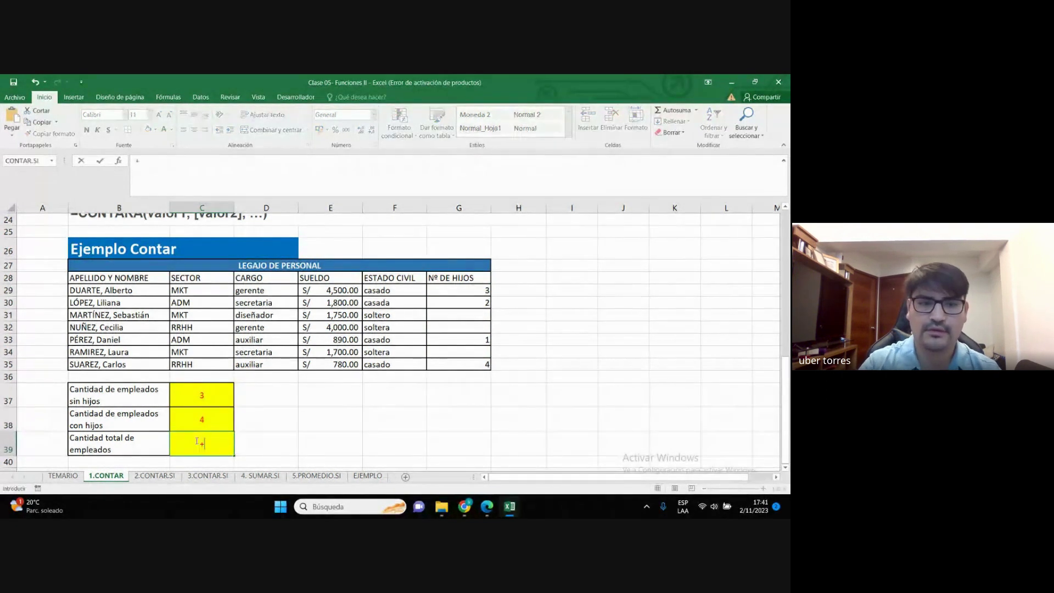
pyautogui.press('Escape')
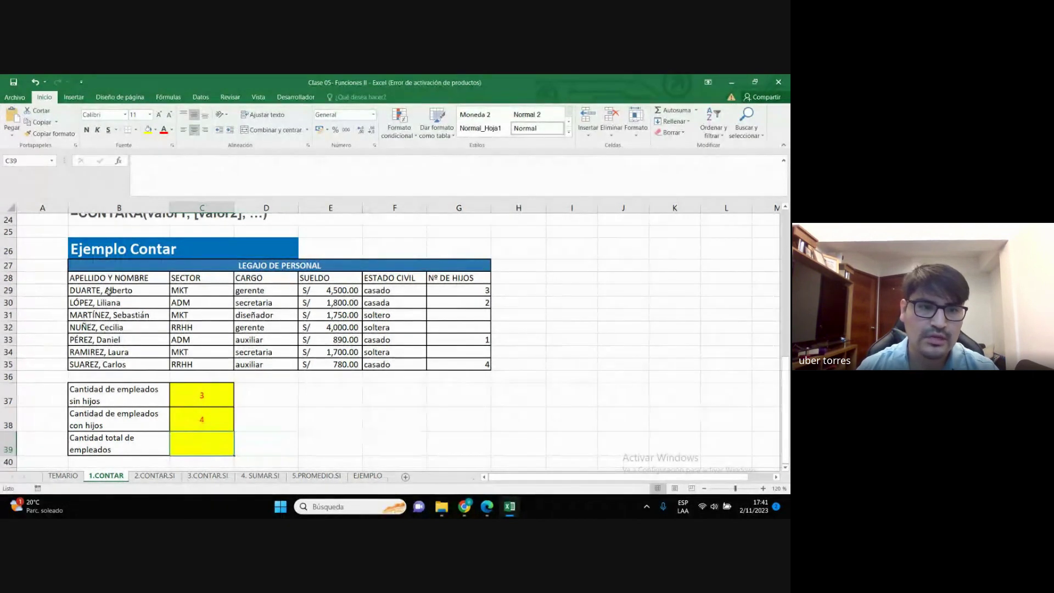
pyautogui.click(130, 279)
pyautogui.hotkey('shift', 'Down')
pyautogui.hotkey('shift', 'Down')
pyautogui.hotkey('shift', 'Down')
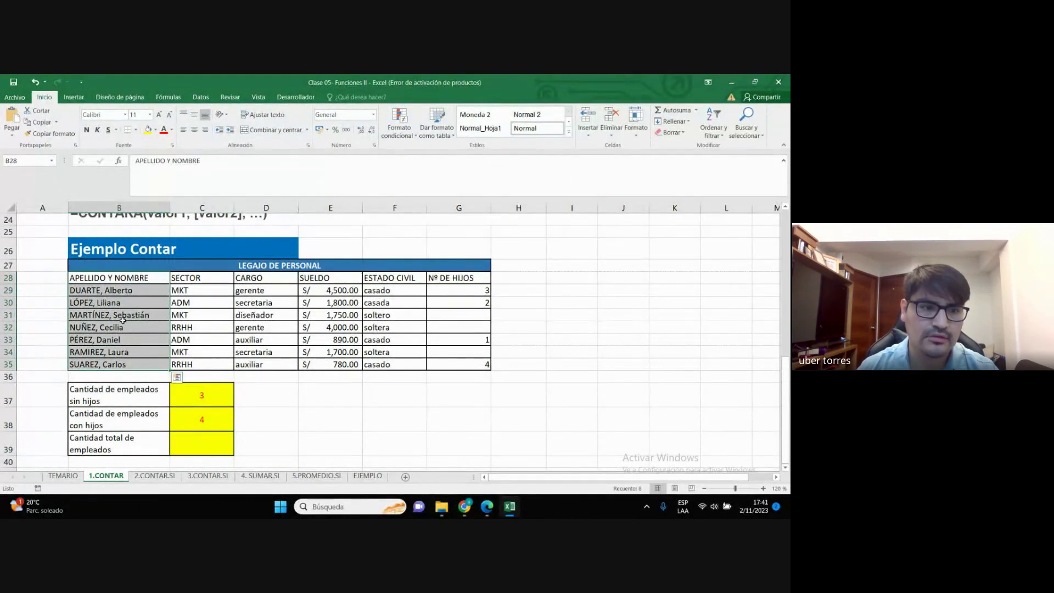
pyautogui.click(269, 450)
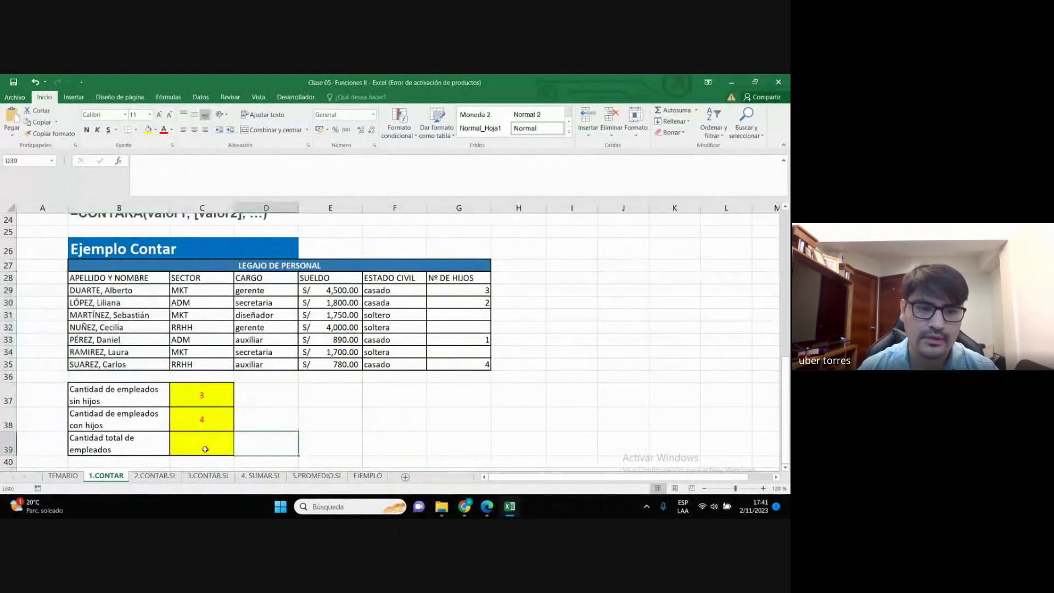
pyautogui.click(205, 449)
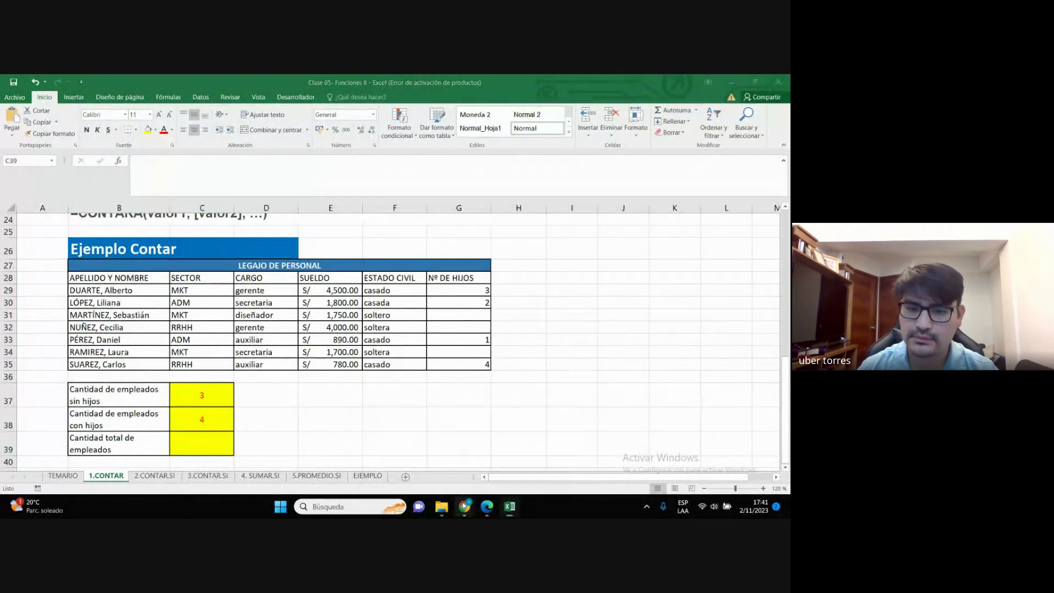
pyautogui.click(405, 447)
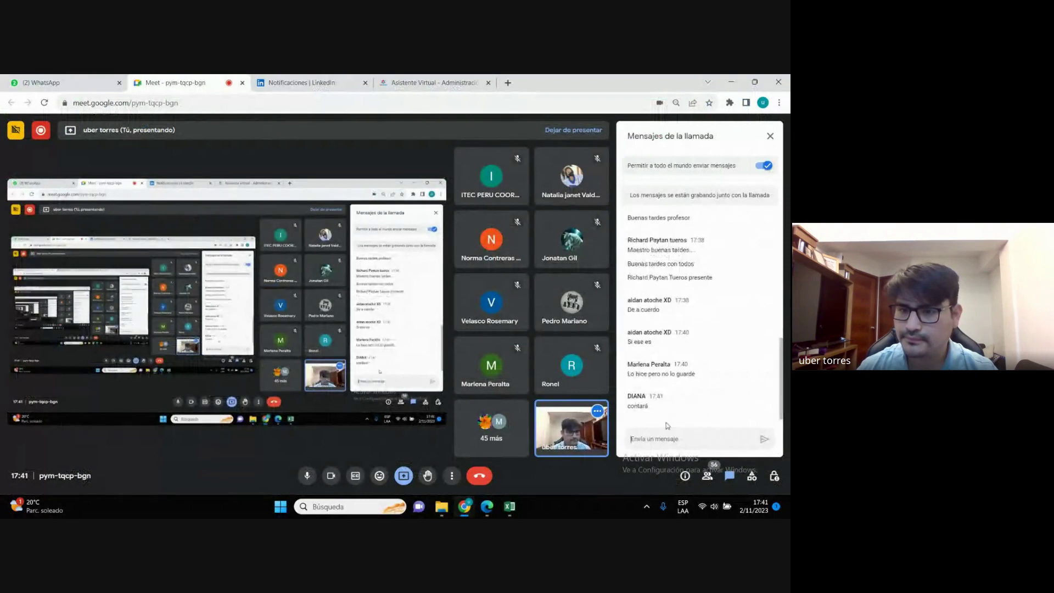
pyautogui.click(731, 82)
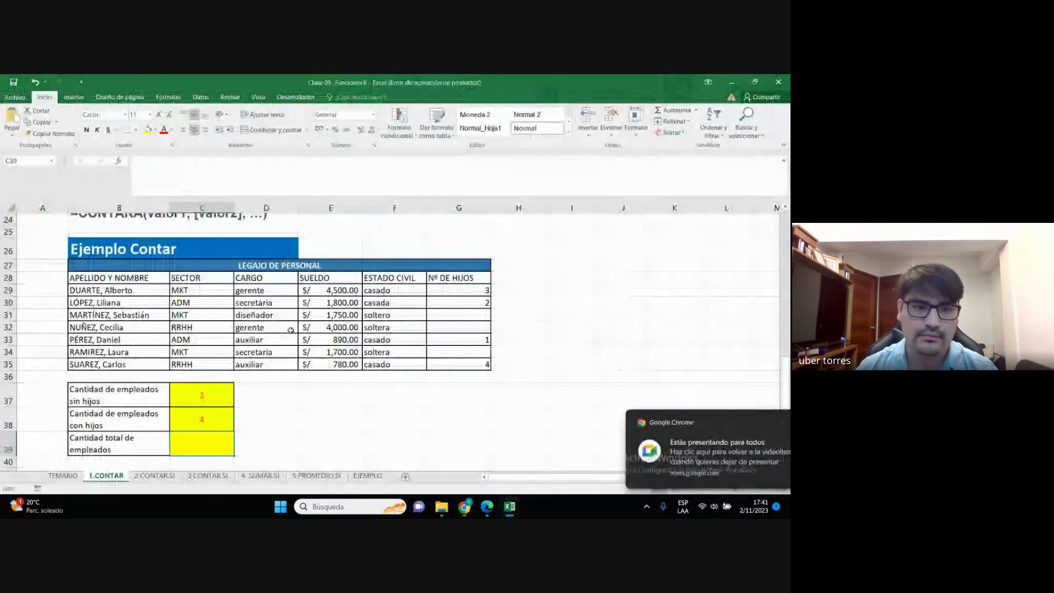
# Enter =+CONTARA(B28:B35) in C39 for a total of 8 employees and review the sheet
pyautogui.write('+con')
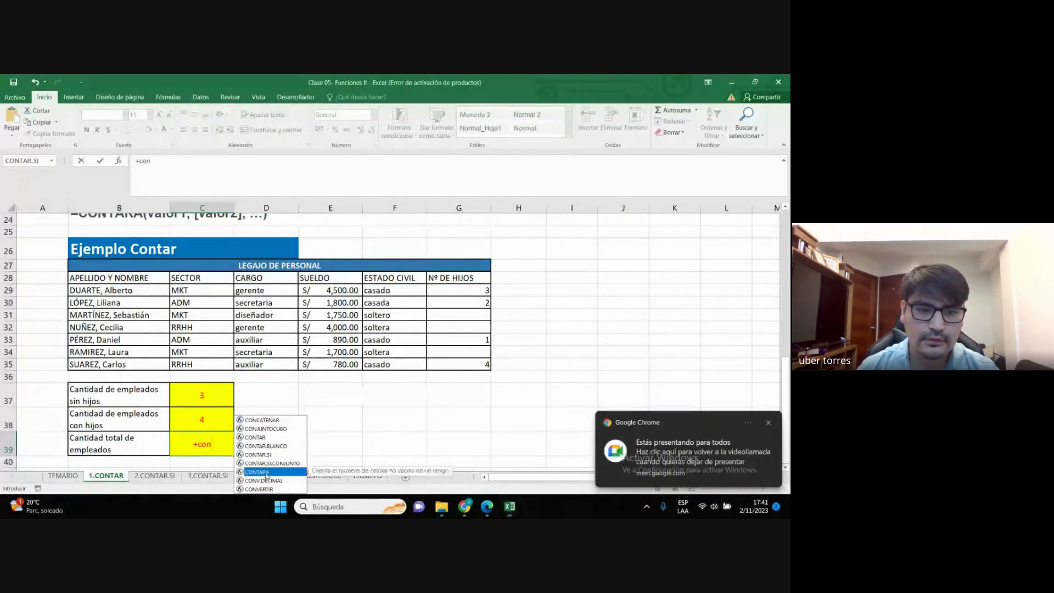
pyautogui.doubleClick(267, 472)
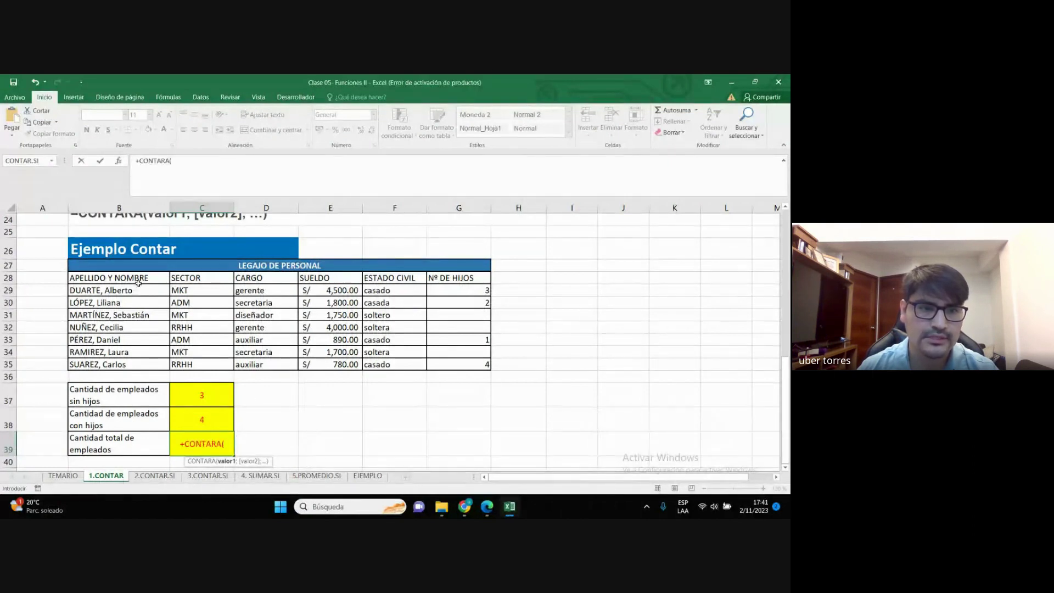
pyautogui.moveTo(138, 283); pyautogui.dragTo(135, 364)
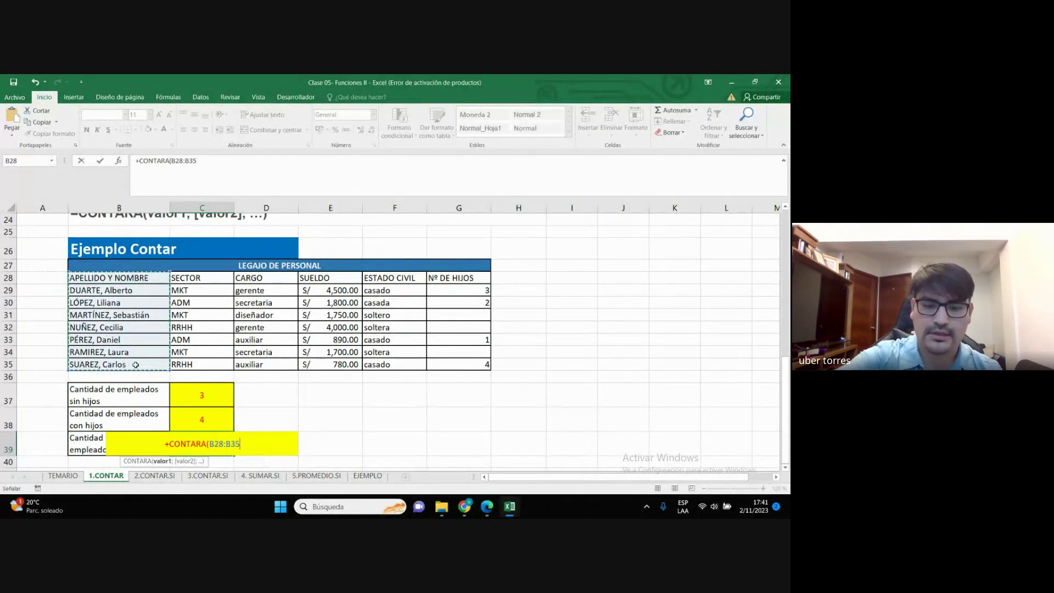
pyautogui.press('Return')
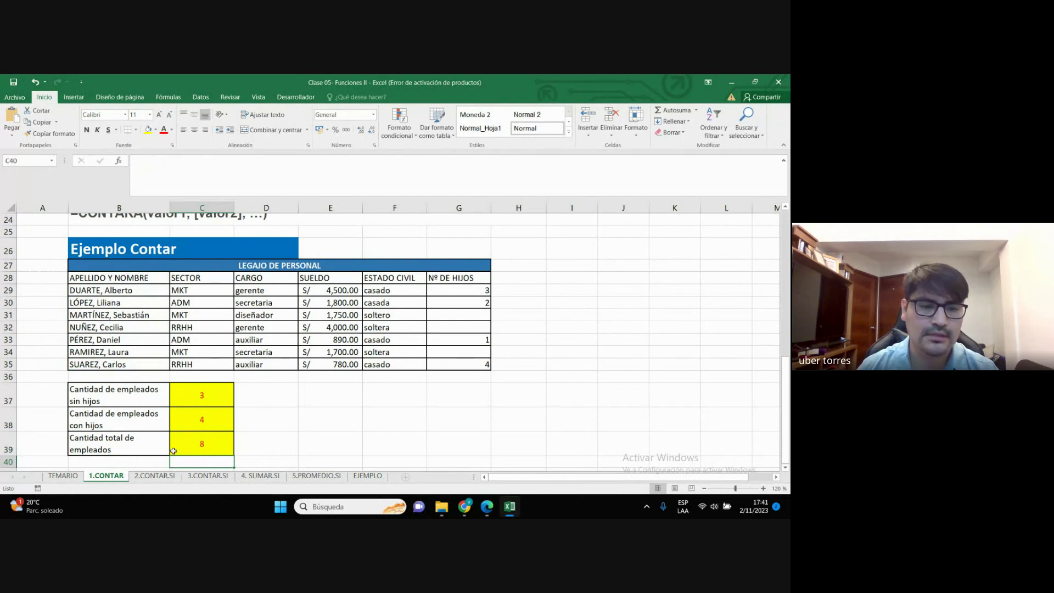
pyautogui.click(197, 453)
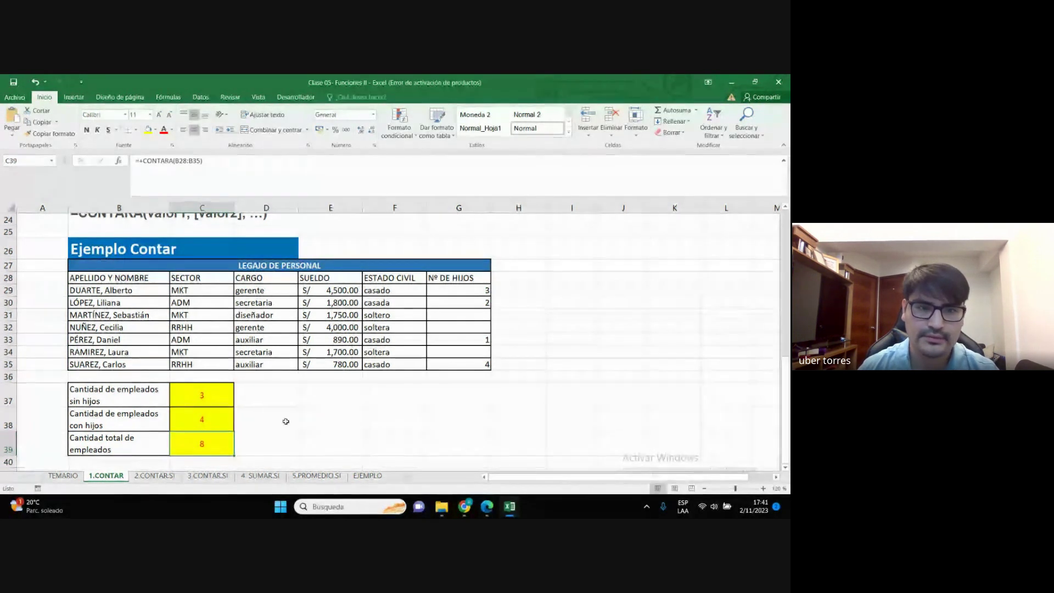
pyautogui.scroll(5, 286, 420)
pyautogui.scroll(3, 286, 420)
pyautogui.scroll(-1, 286, 420)
pyautogui.scroll(-4, 306, 405)
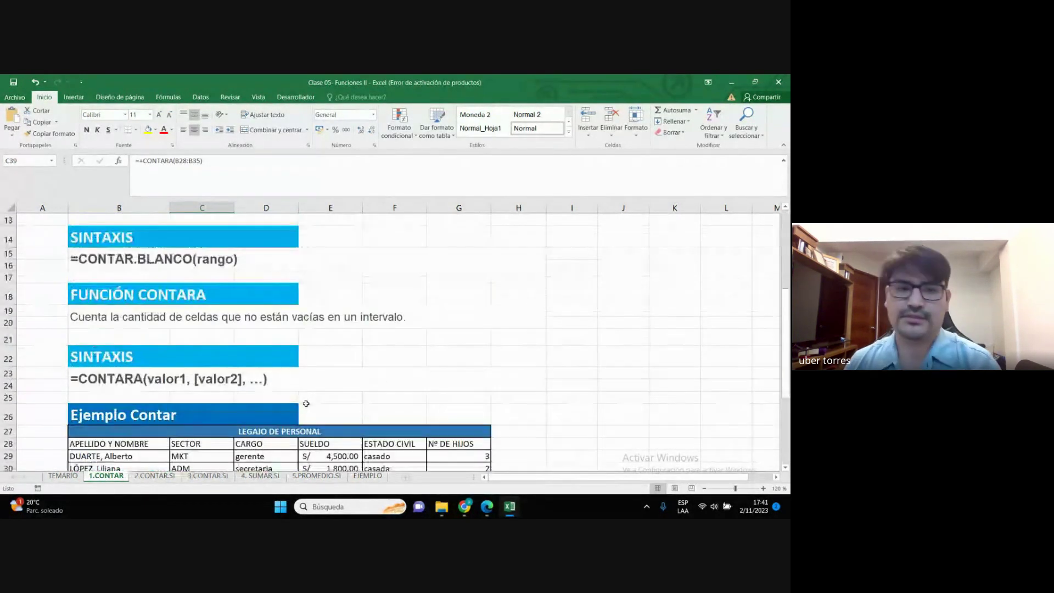
pyautogui.scroll(-2, 306, 405)
pyautogui.scroll(-3, 329, 392)
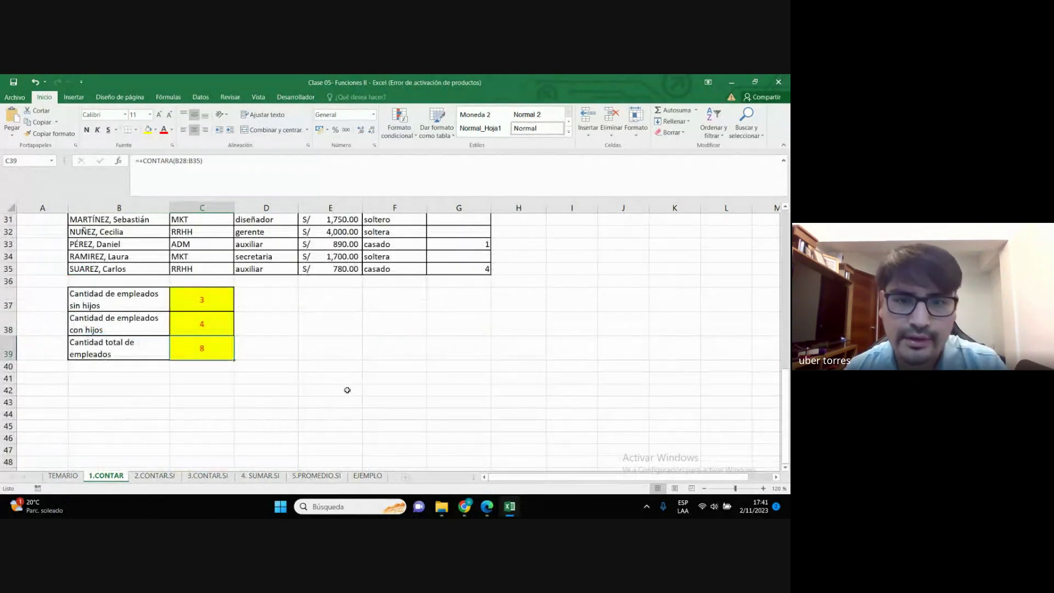
pyautogui.scroll(2, 343, 394)
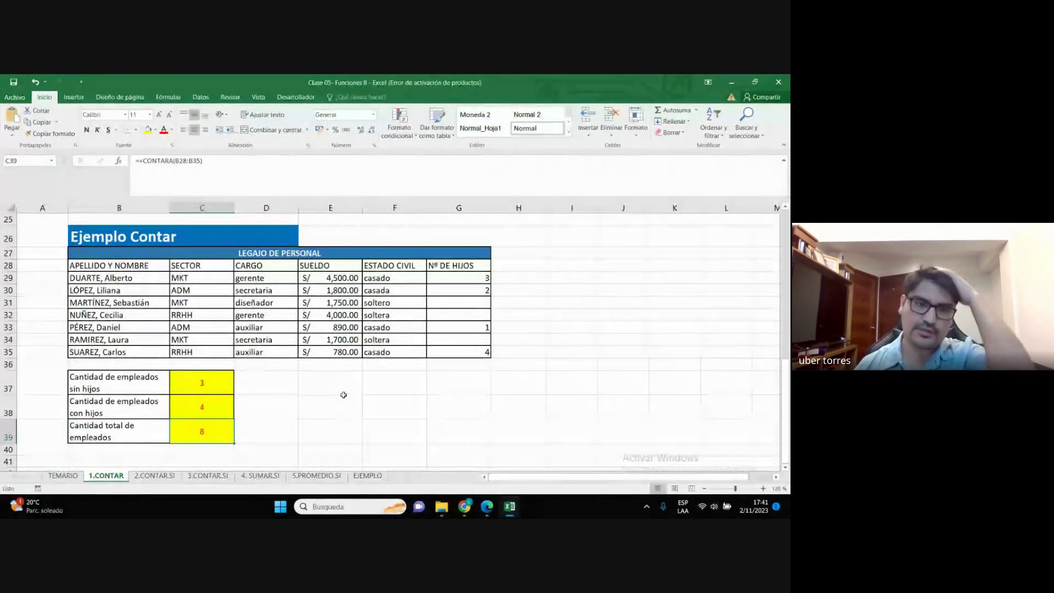
pyautogui.scroll(3, 342, 394)
pyautogui.scroll(4, 339, 393)
pyautogui.scroll(1, 339, 394)
pyautogui.scroll(-4, 464, 414)
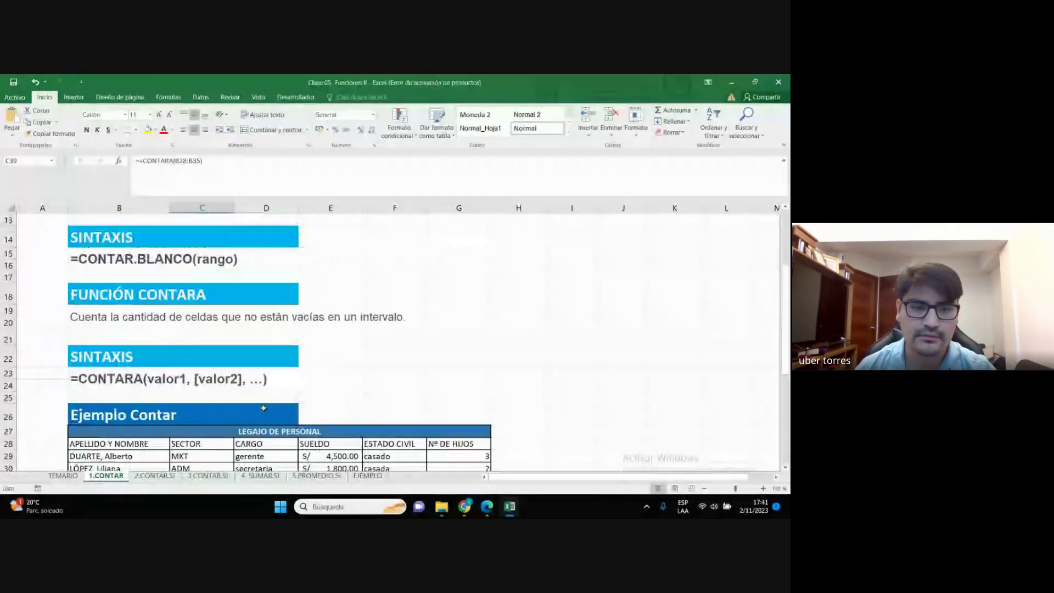
pyautogui.click(156, 476)
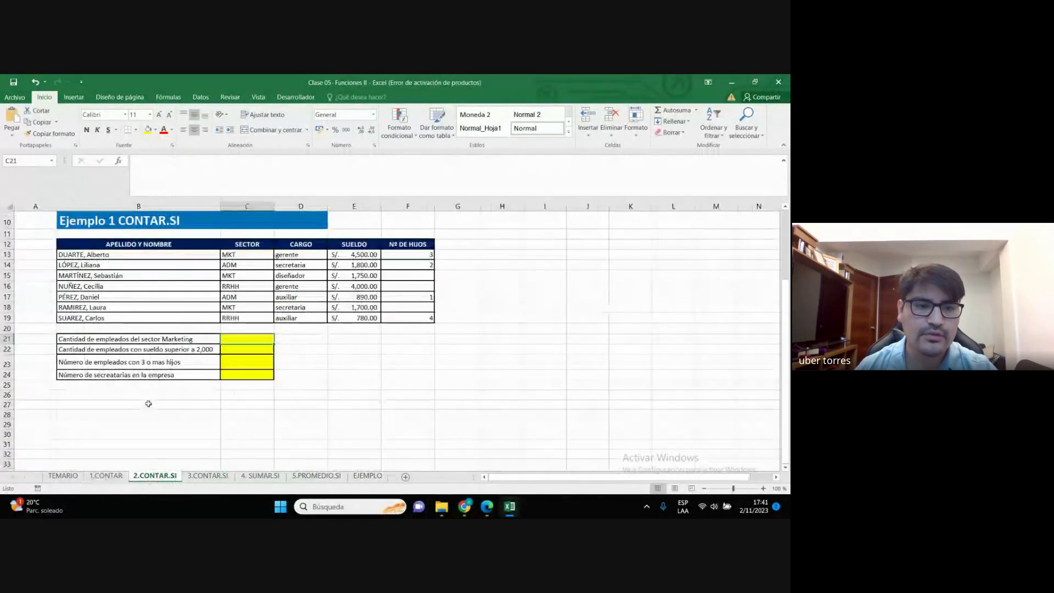
pyautogui.scroll(3, 153, 404)
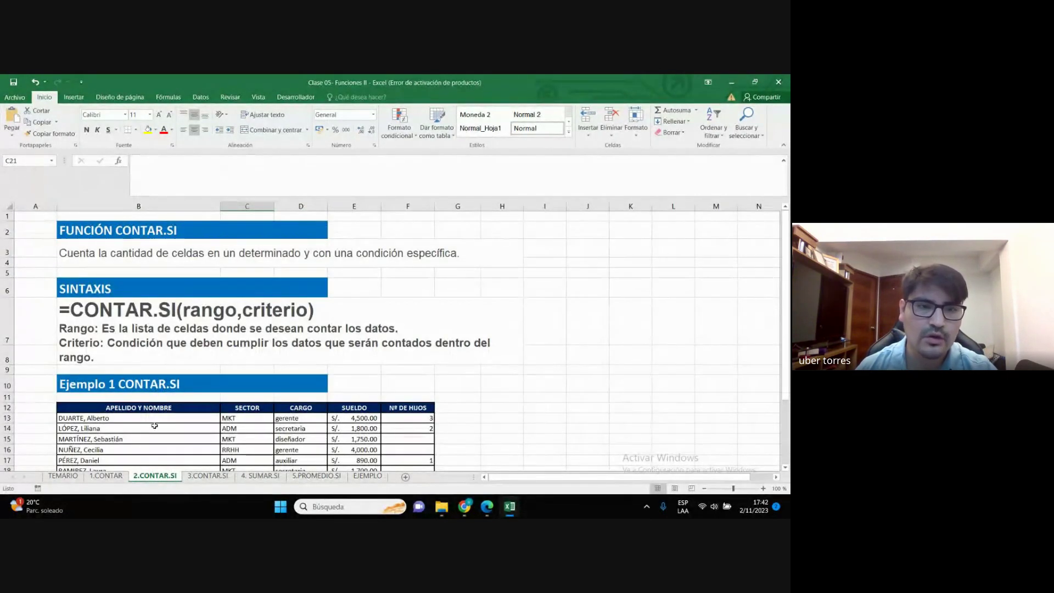
pyautogui.click(591, 319)
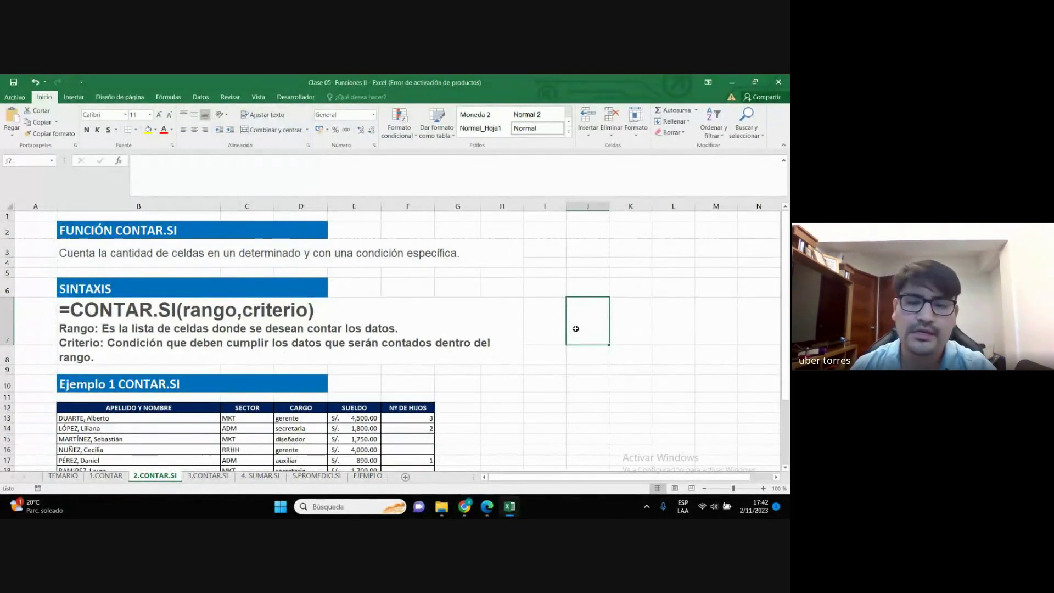
pyautogui.click(762, 487)
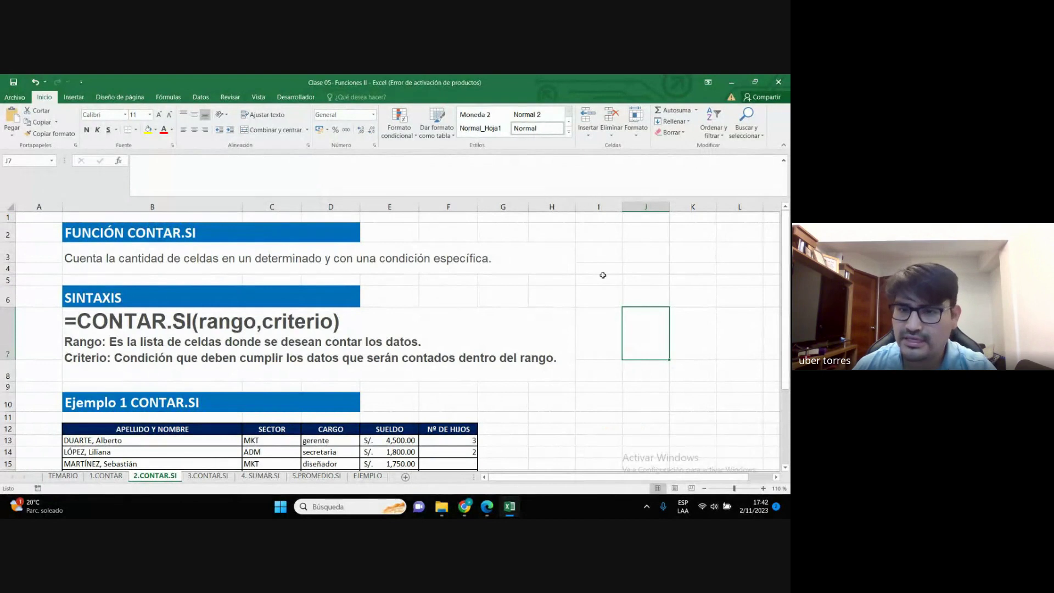
pyautogui.press('Up')
pyautogui.press('Up')
pyautogui.press('Up')
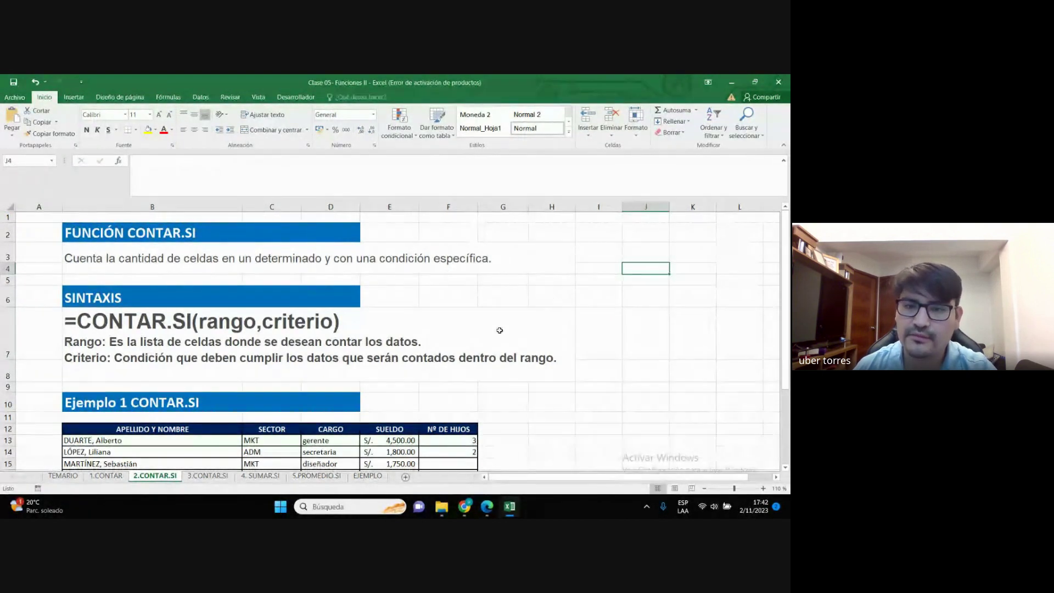
pyautogui.scroll(-1, 482, 334)
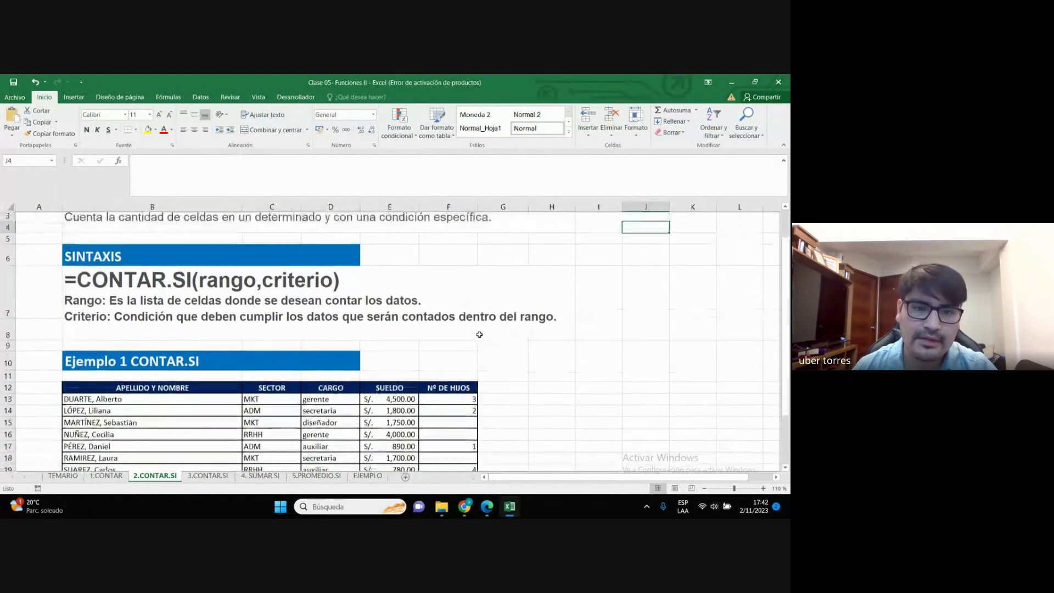
pyautogui.scroll(1, 235, 297)
pyautogui.scroll(-2, 234, 302)
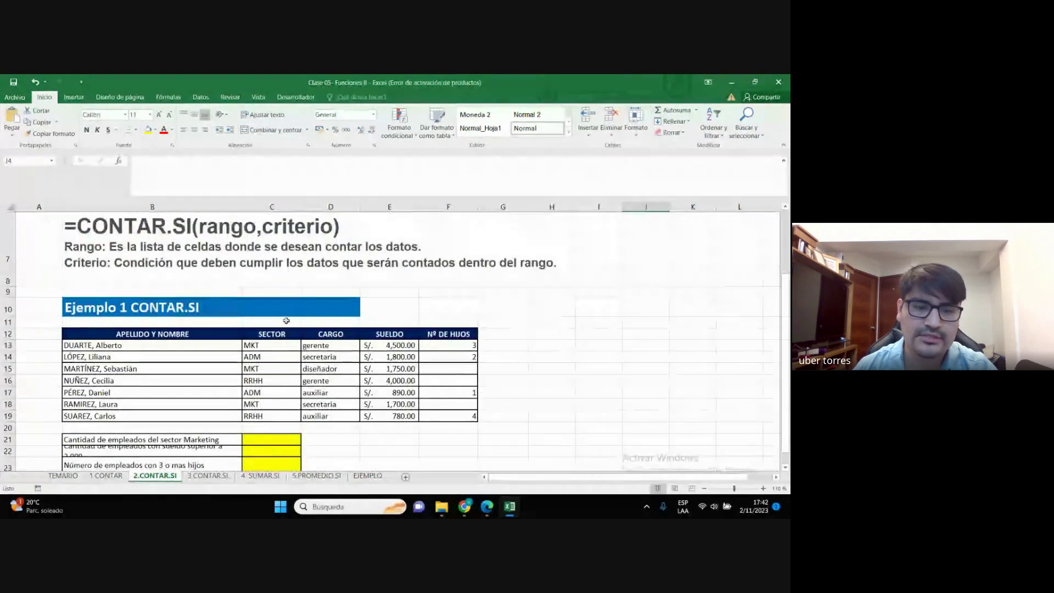
pyautogui.scroll(2, 247, 329)
pyautogui.scroll(-2, 268, 381)
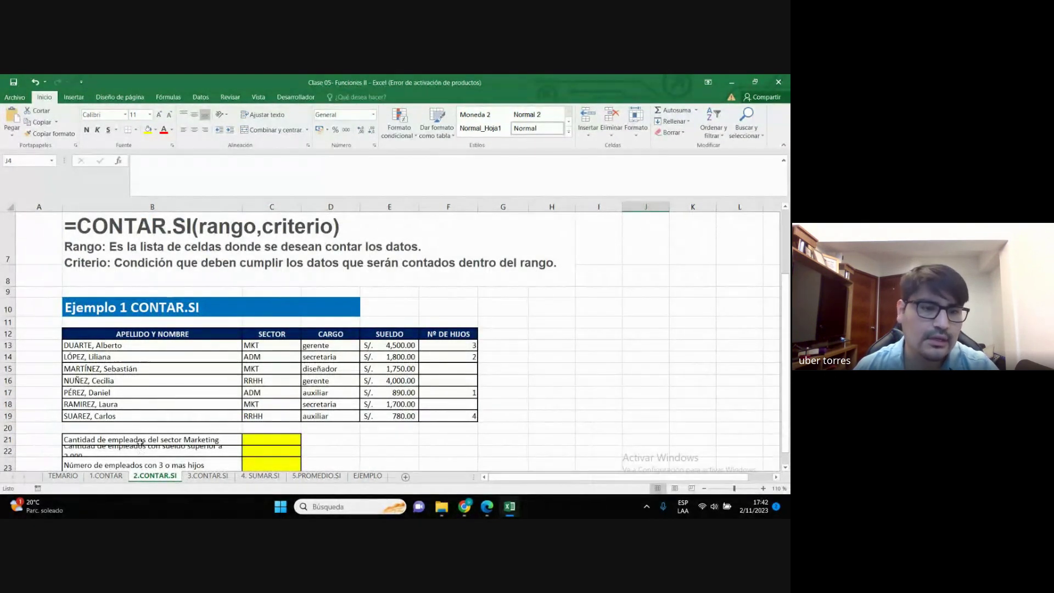
pyautogui.click(272, 439)
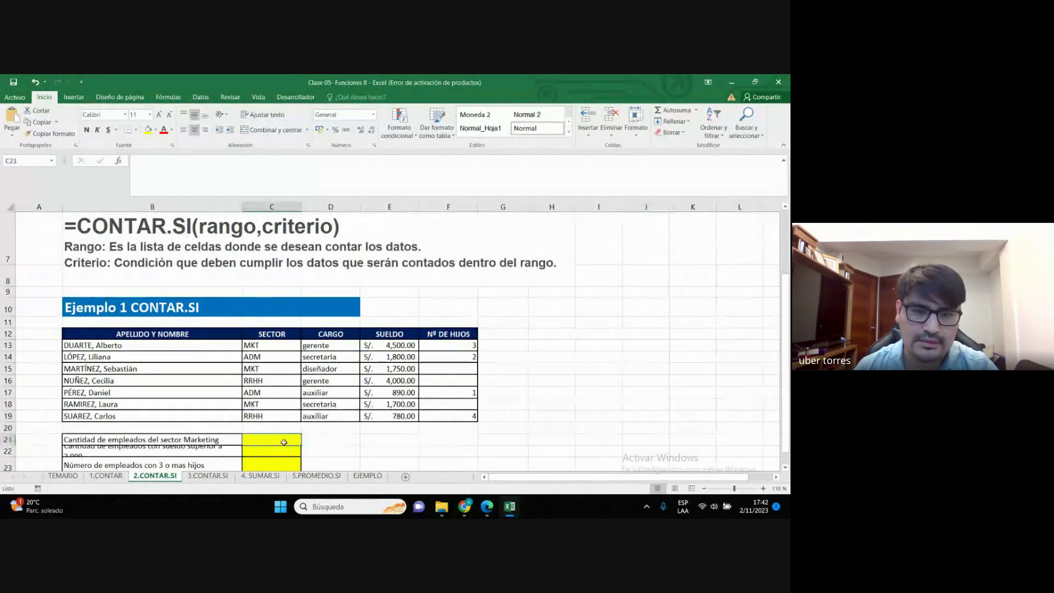
pyautogui.click(343, 433)
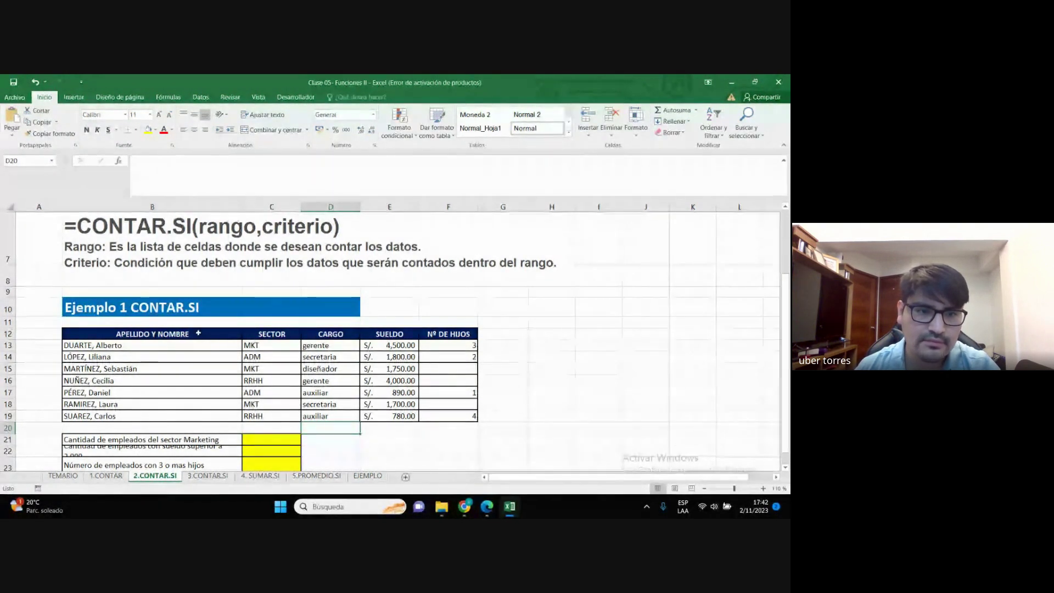
pyautogui.moveTo(71, 334)
pyautogui.mouseDown()
pyautogui.moveTo(454, 408)
pyautogui.moveTo(454, 416)
pyautogui.mouseUp()
pyautogui.scroll(2, 303, 396)
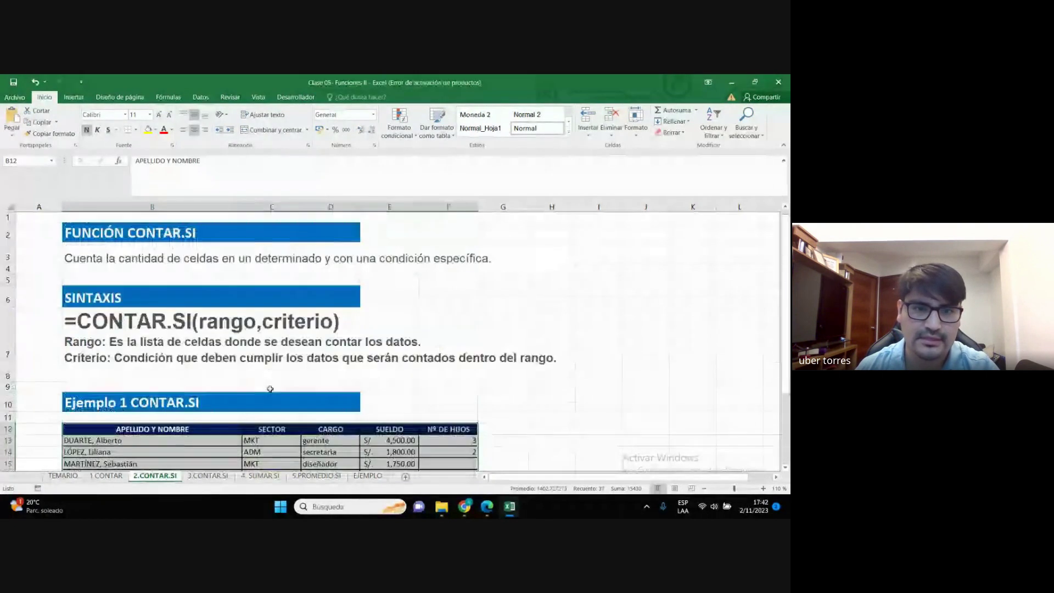
pyautogui.scroll(-1, 302, 396)
pyautogui.click(302, 395)
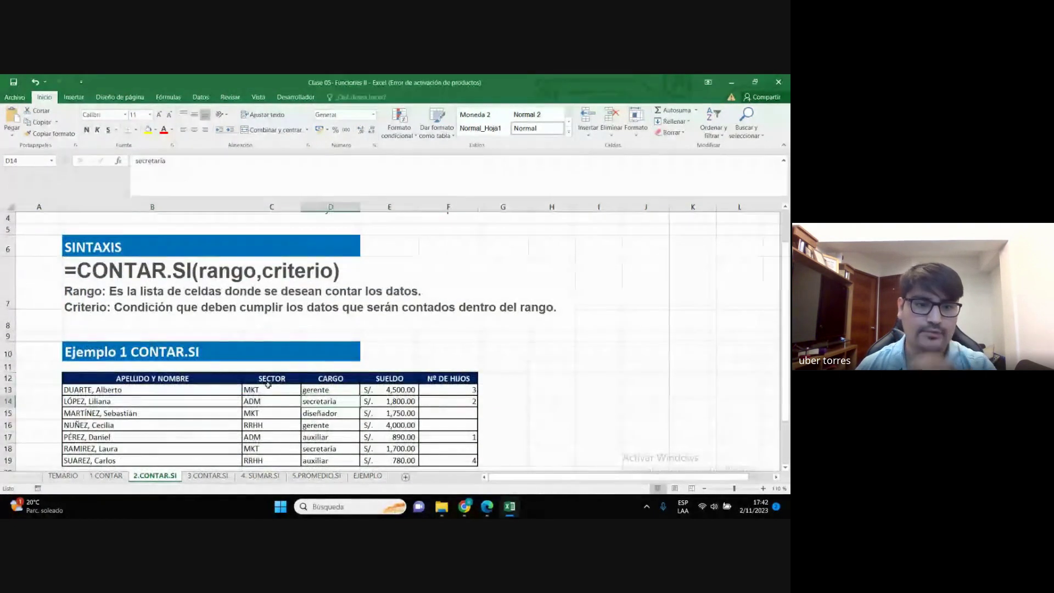
pyautogui.click(165, 379)
pyautogui.click(277, 378)
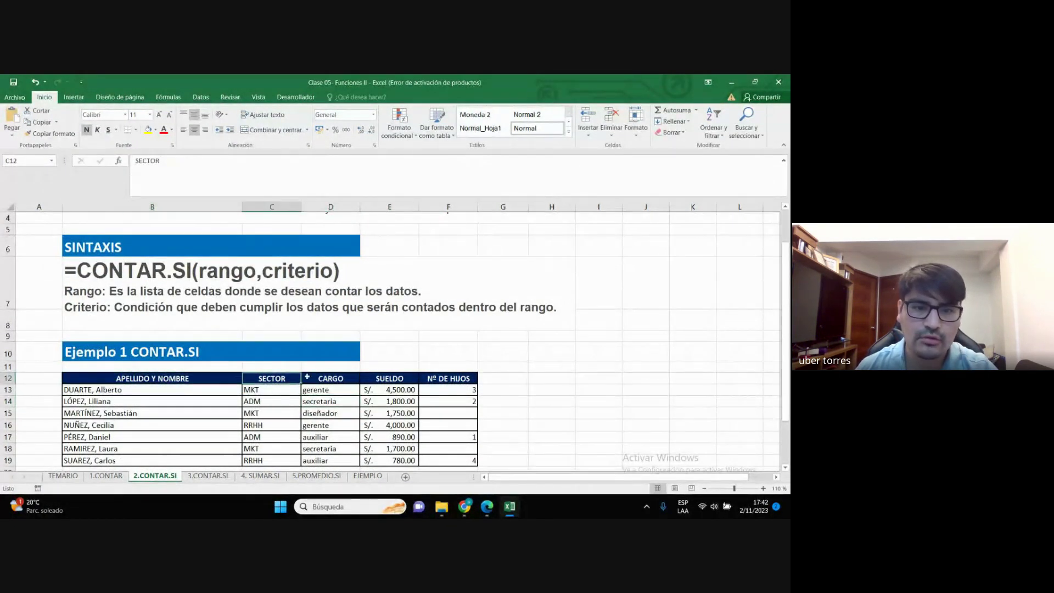
pyautogui.click(329, 378)
pyautogui.click(381, 382)
pyautogui.click(463, 383)
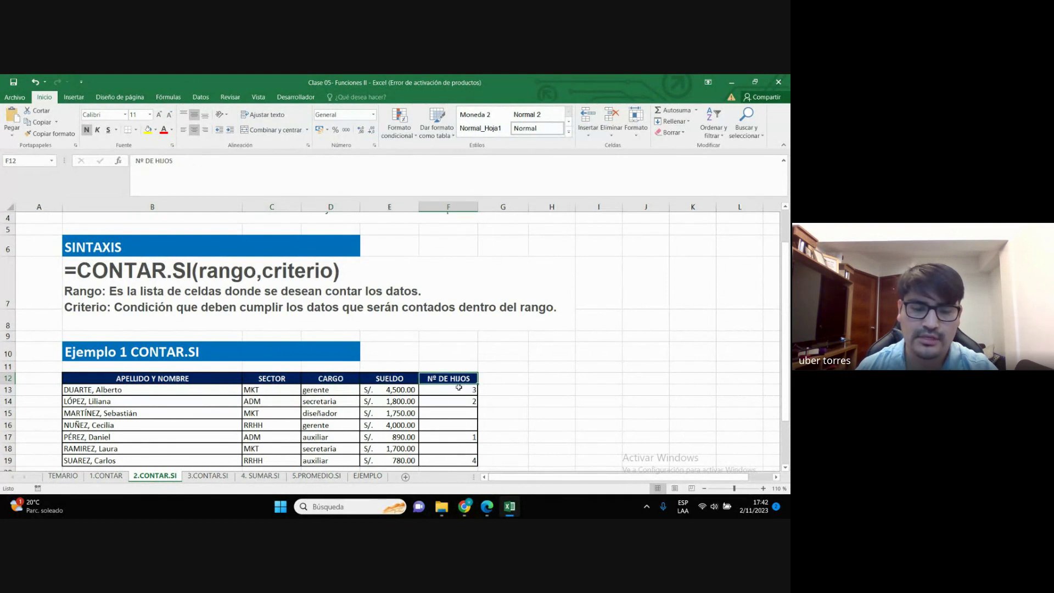
pyautogui.scroll(-1, 450, 396)
pyautogui.scroll(1, 433, 400)
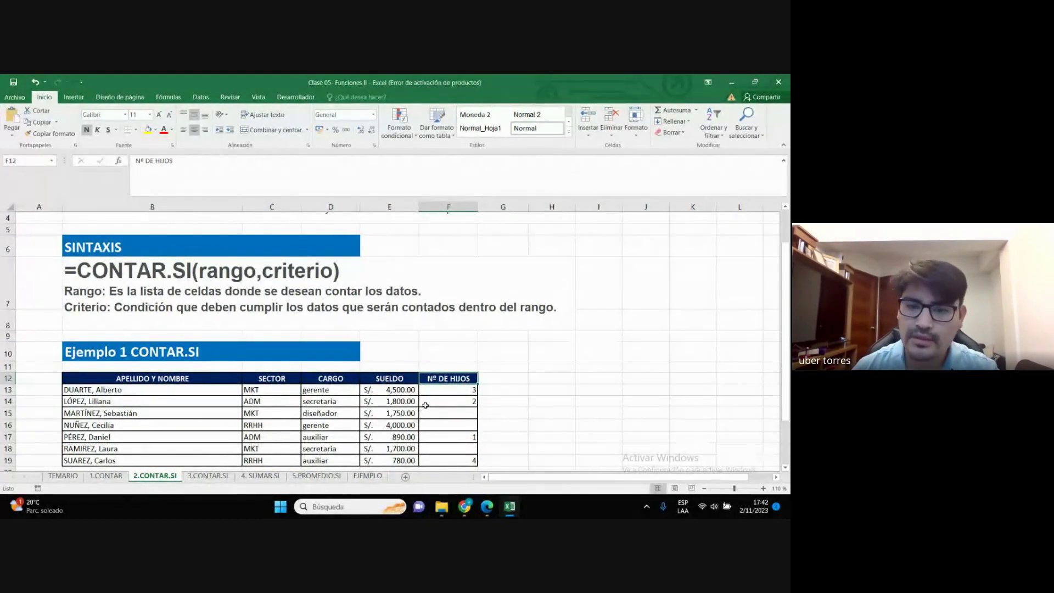
pyautogui.click(519, 379)
pyautogui.scroll(1, 399, 335)
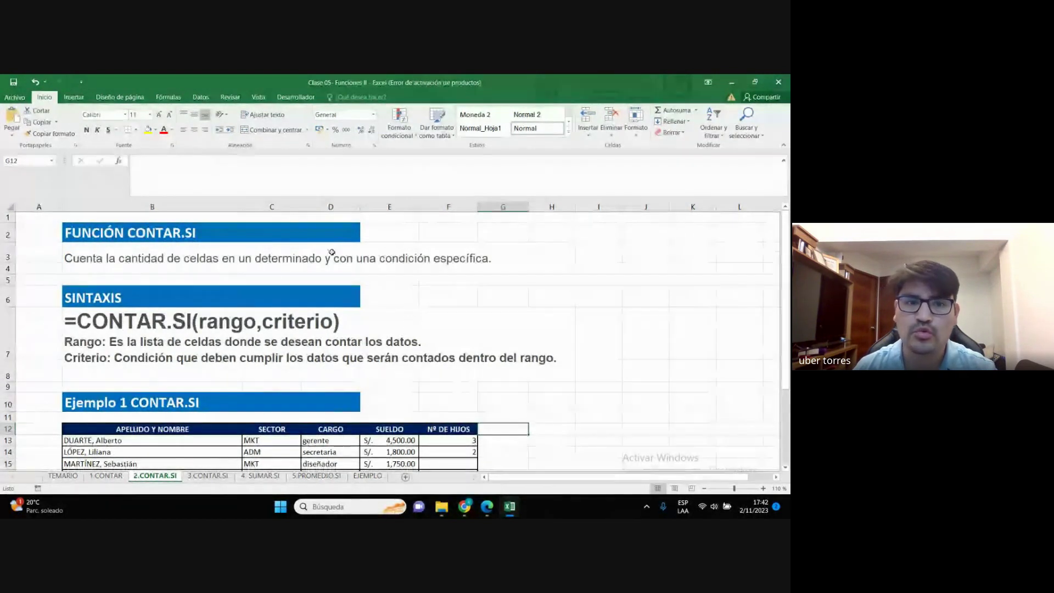
pyautogui.scroll(-2, 324, 324)
pyautogui.scroll(-1, 324, 324)
pyautogui.click(500, 293)
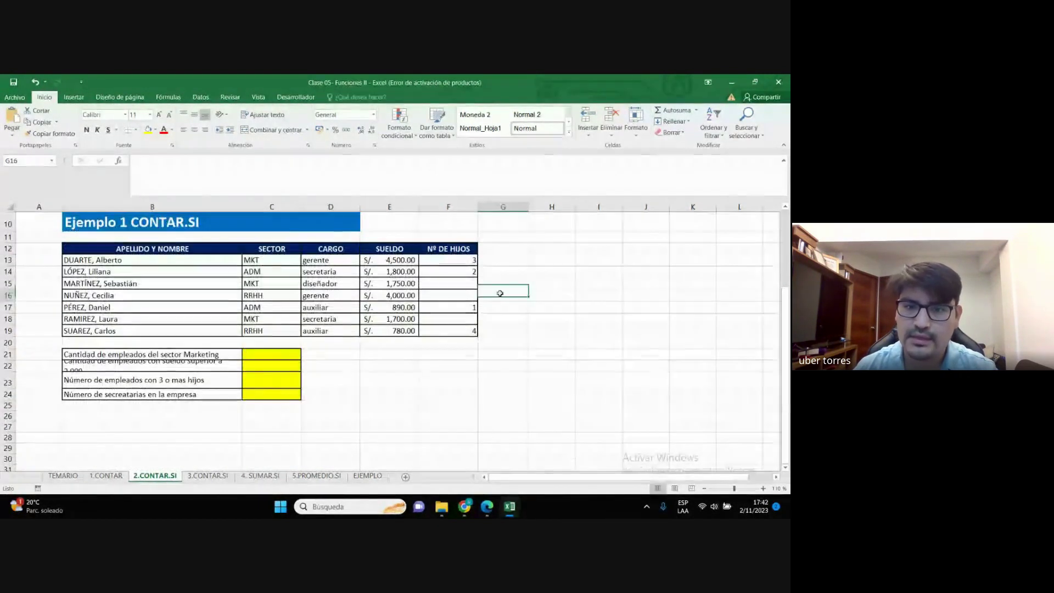
pyautogui.scroll(2, 468, 313)
pyautogui.scroll(-1, 395, 403)
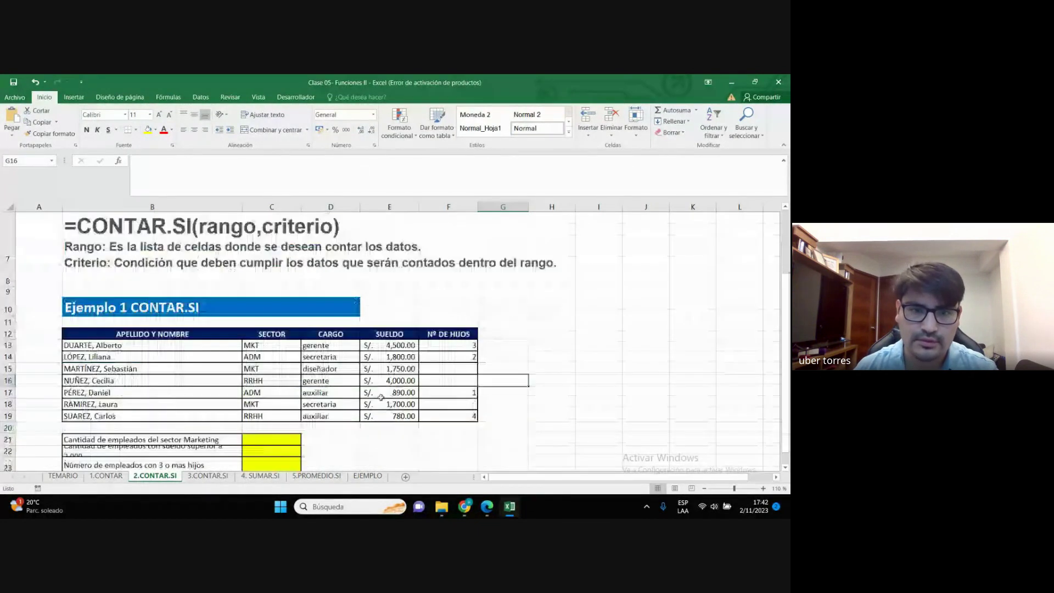
pyautogui.scroll(2, 243, 315)
pyautogui.scroll(-2, 188, 258)
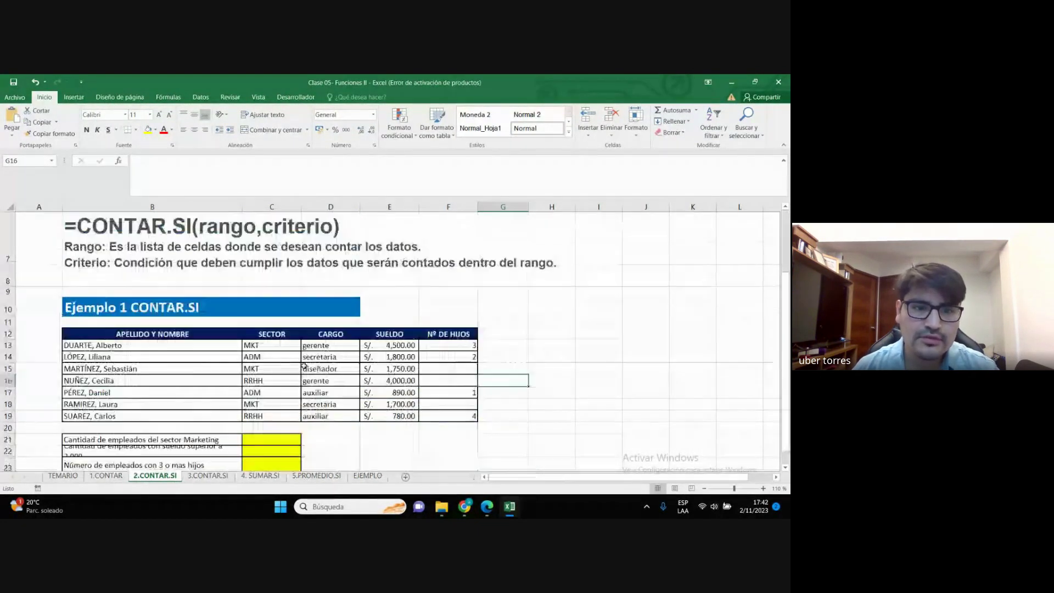
pyautogui.click(318, 357)
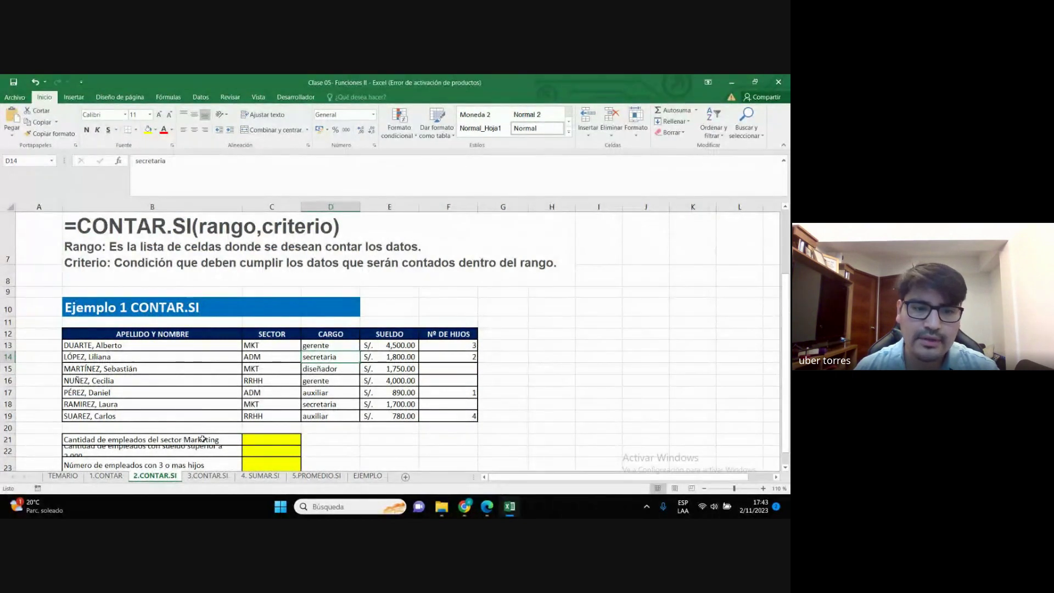
pyautogui.scroll(-1, 244, 431)
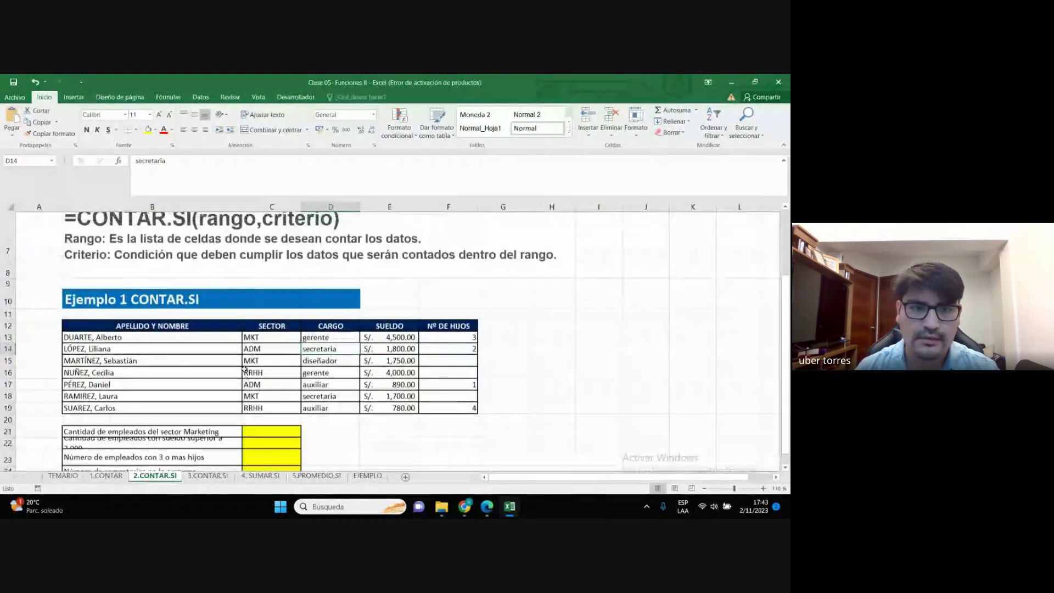
pyautogui.scroll(1, 261, 409)
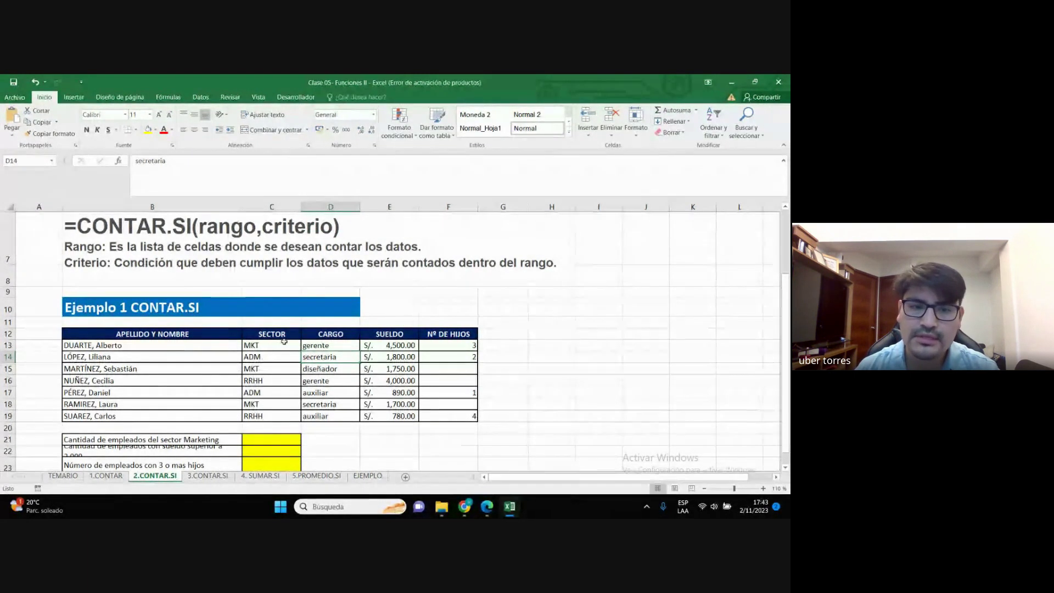
pyautogui.click(267, 358)
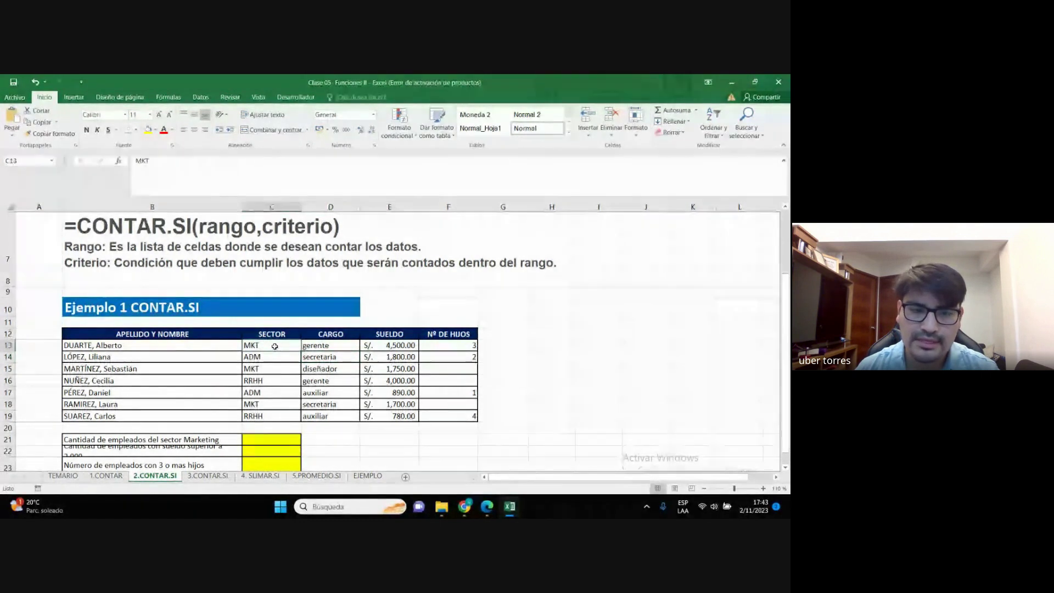
pyautogui.click(503, 357)
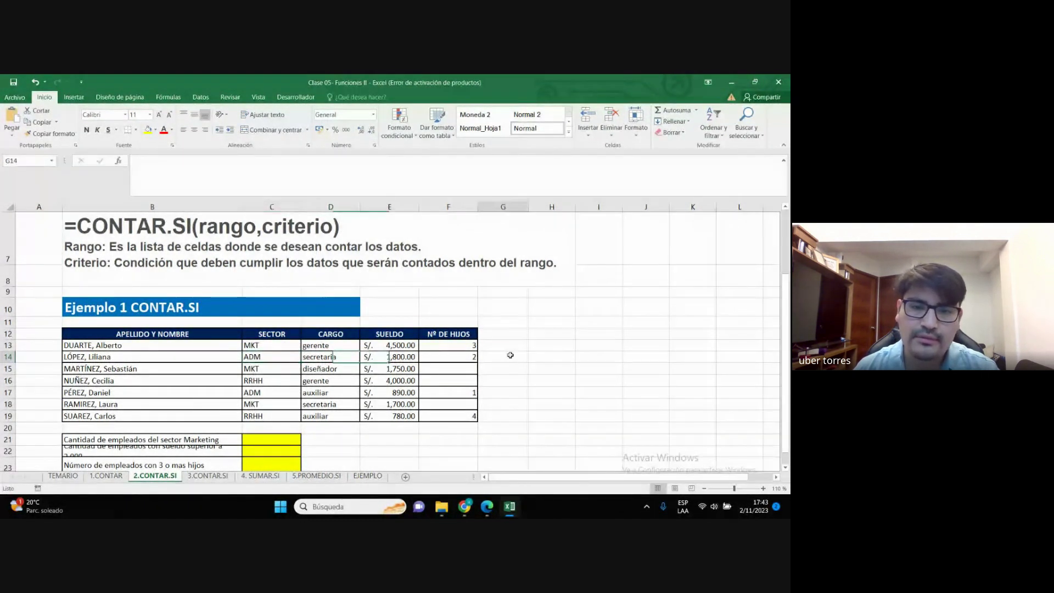
pyautogui.scroll(2, 311, 334)
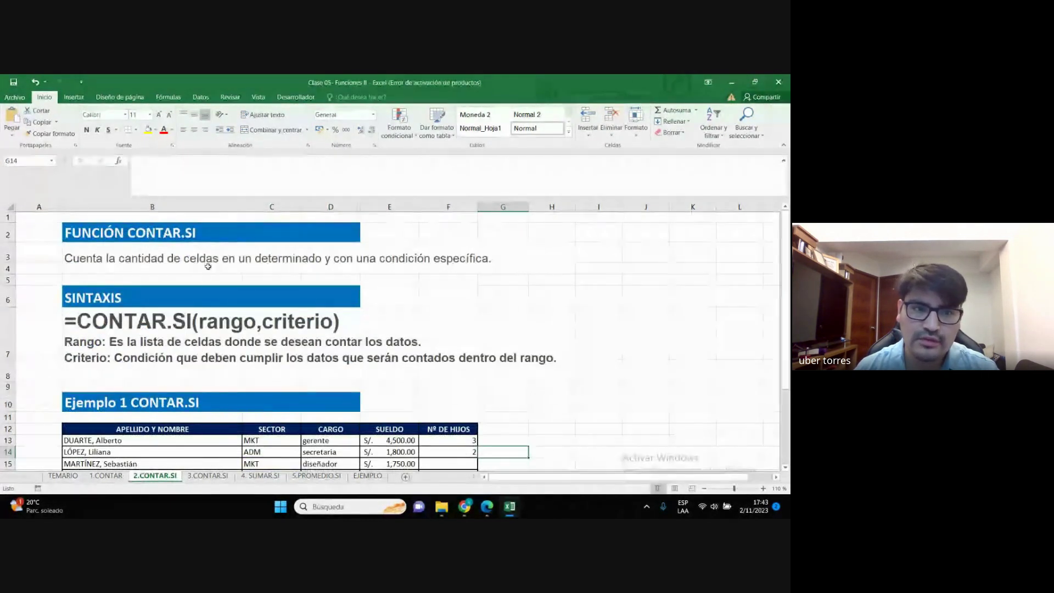
pyautogui.scroll(-3, 262, 342)
pyautogui.scroll(1, 262, 342)
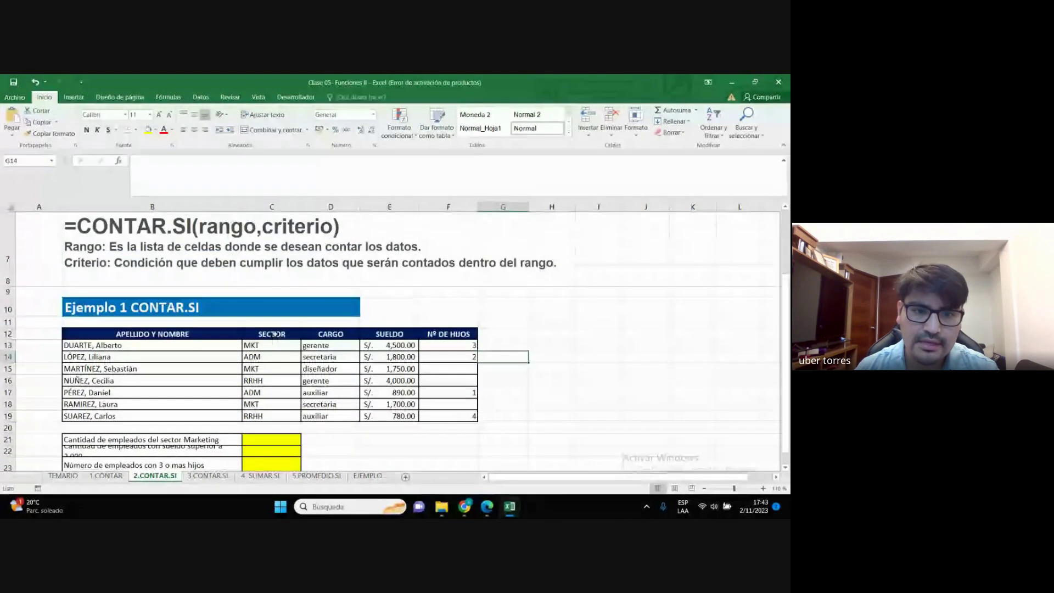
pyautogui.moveTo(265, 334); pyautogui.dragTo(267, 413)
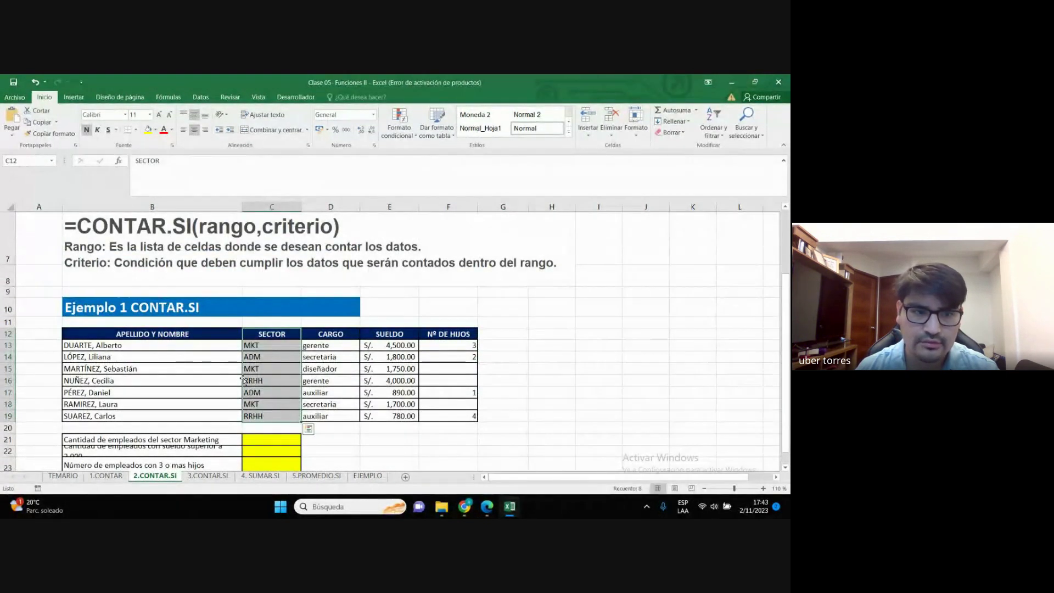
pyautogui.click(273, 356)
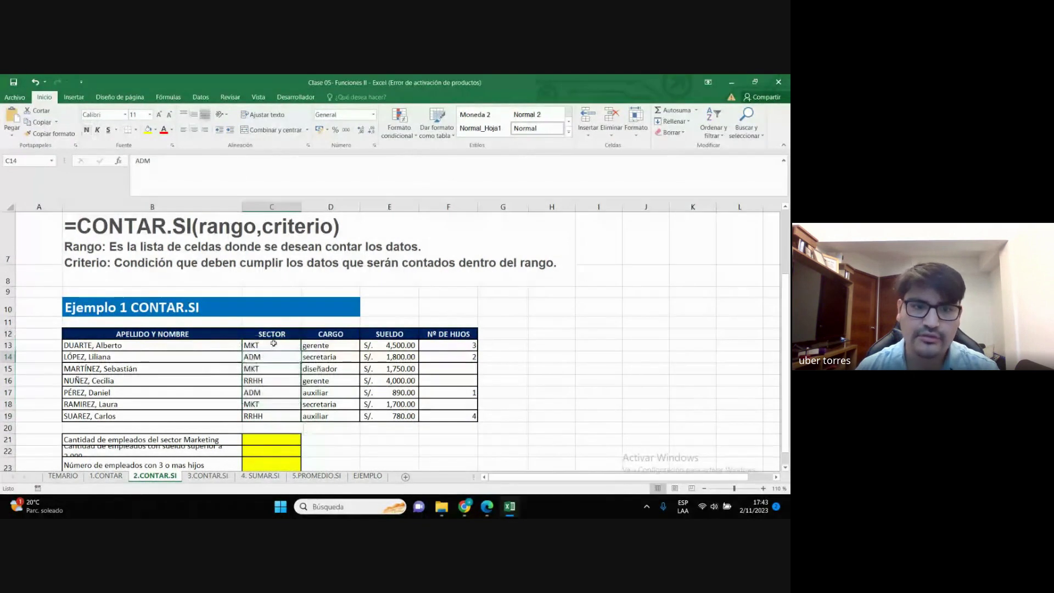
pyautogui.moveTo(264, 345); pyautogui.dragTo(267, 415)
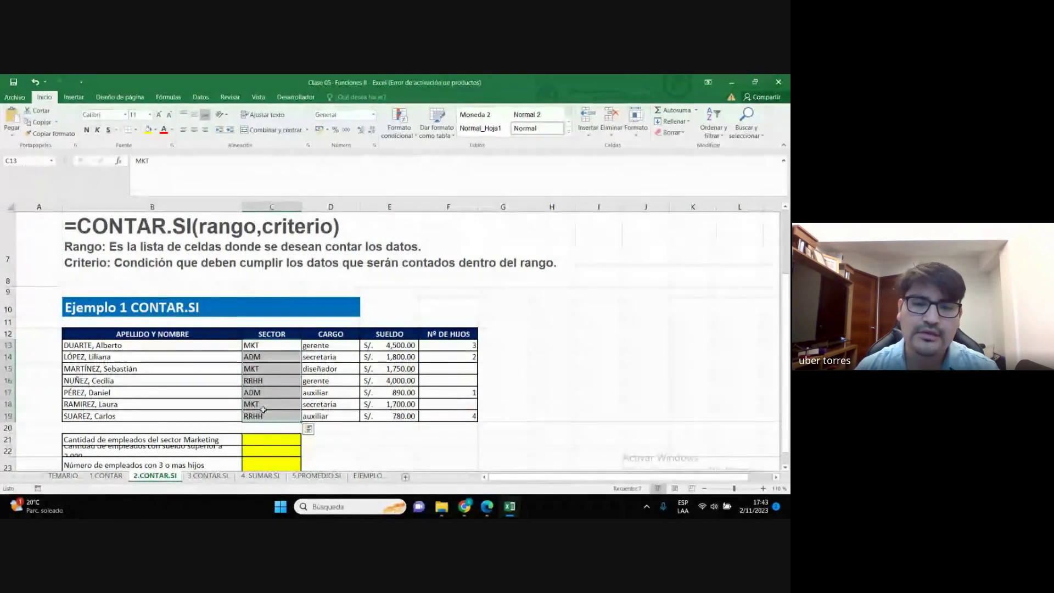
pyautogui.click(279, 345)
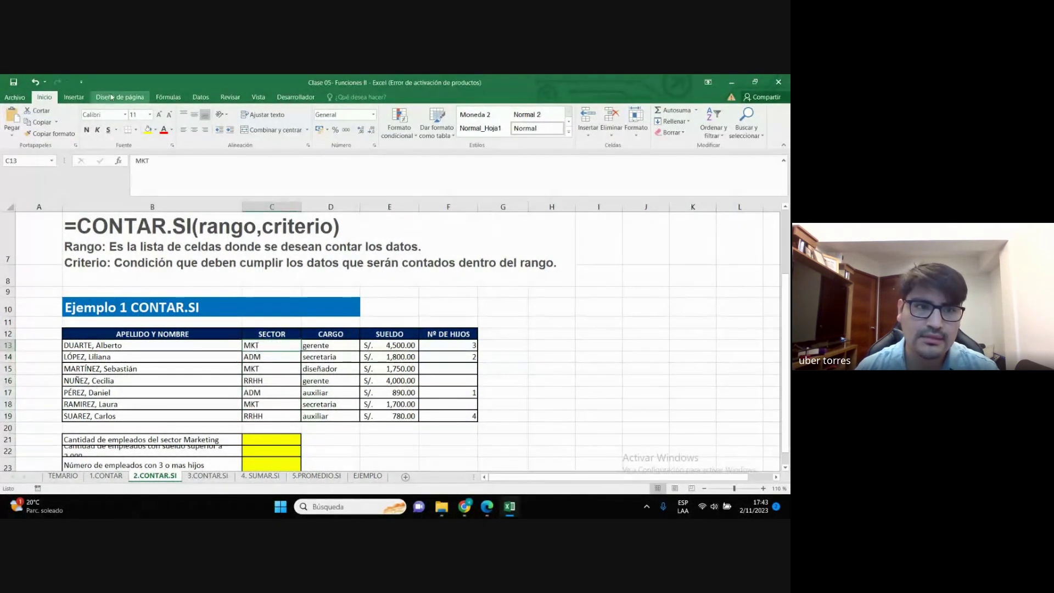
pyautogui.click(148, 129)
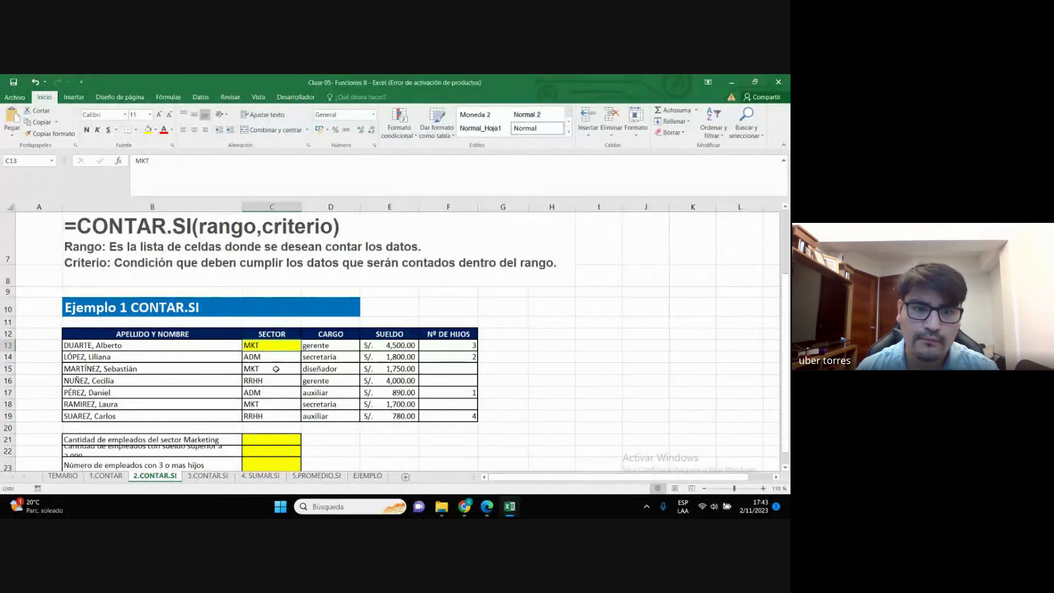
pyautogui.click(276, 369)
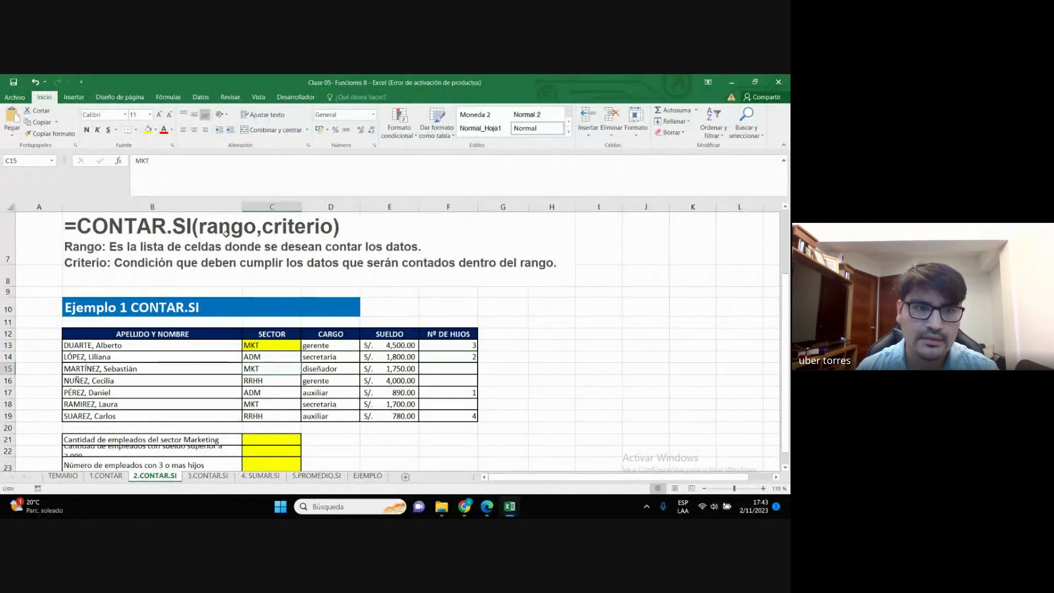
pyautogui.click(147, 131)
pyautogui.click(265, 405)
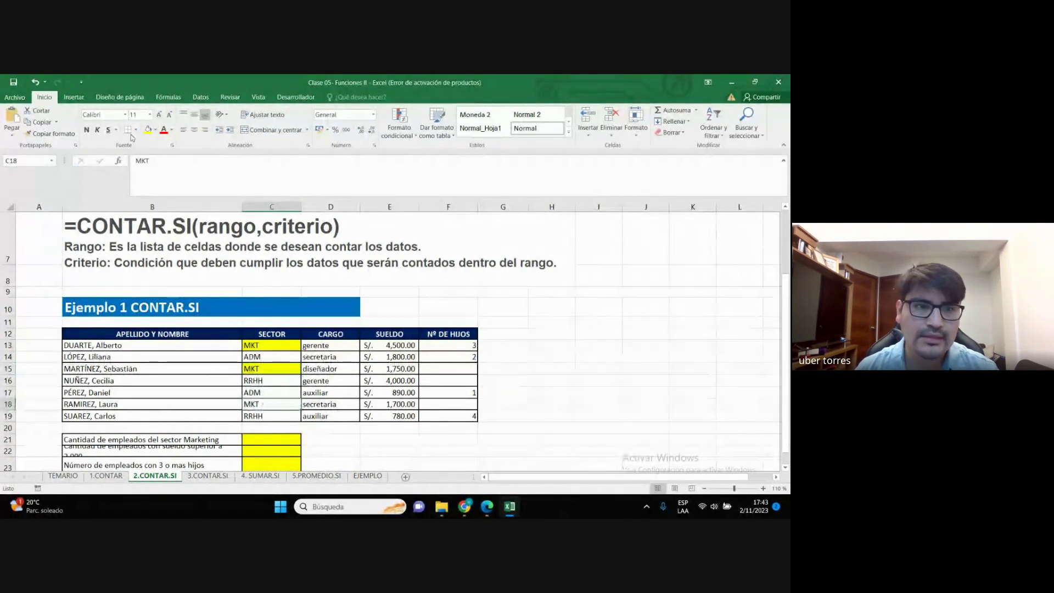
pyautogui.click(272, 439)
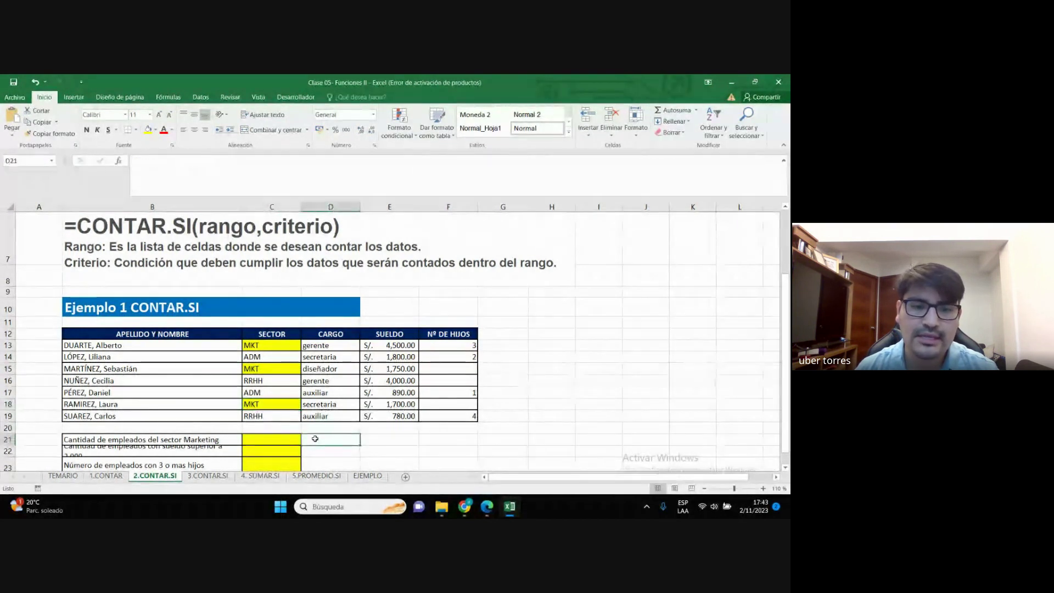
pyautogui.scroll(-1, 277, 384)
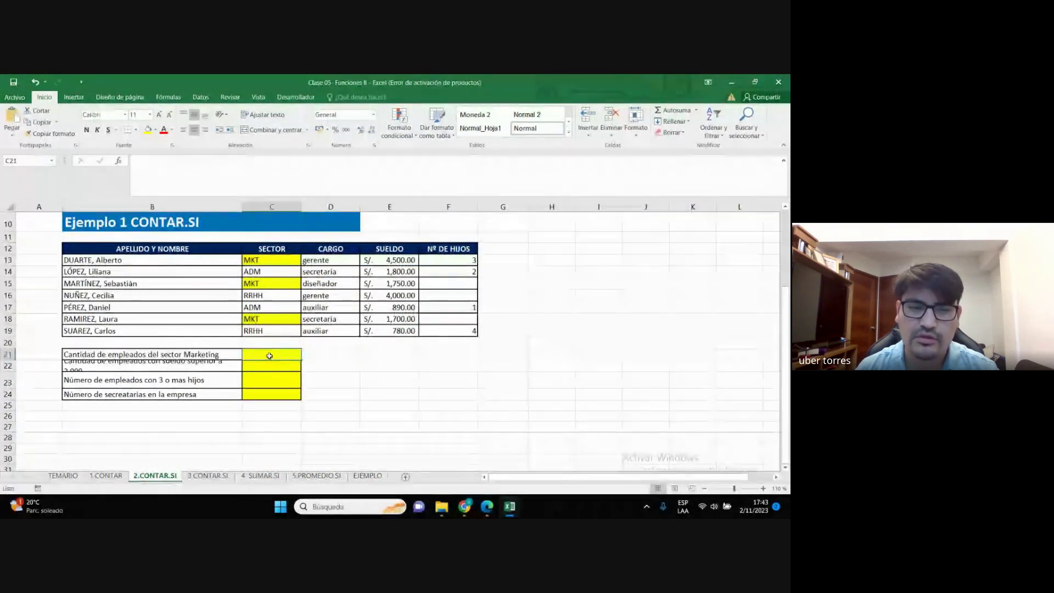
pyautogui.scroll(3, 269, 360)
pyautogui.scroll(-3, 269, 378)
pyautogui.click(345, 384)
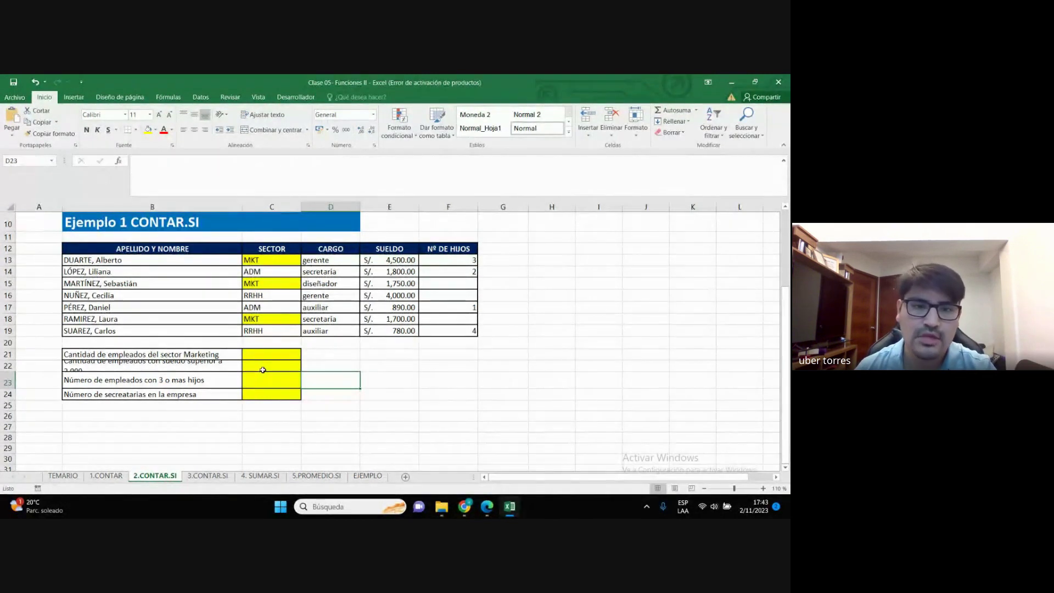
pyautogui.scroll(3, 270, 368)
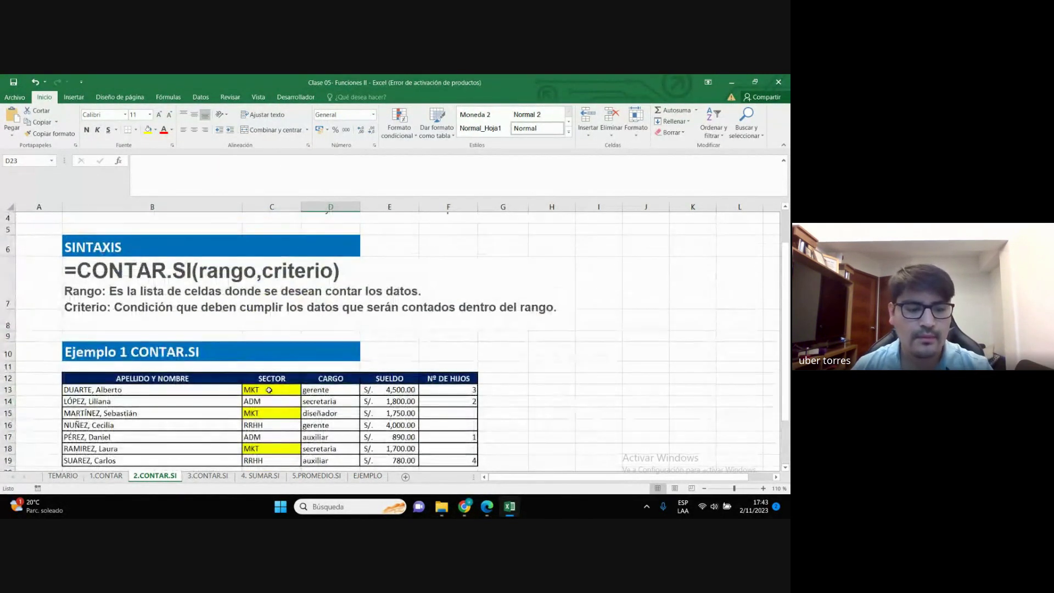
pyautogui.hotkey('ctrl', 'z')
pyautogui.scroll(-4, 269, 384)
pyautogui.hotkey('ctrl', 'z')
pyautogui.hotkey('ctrl', 'z')
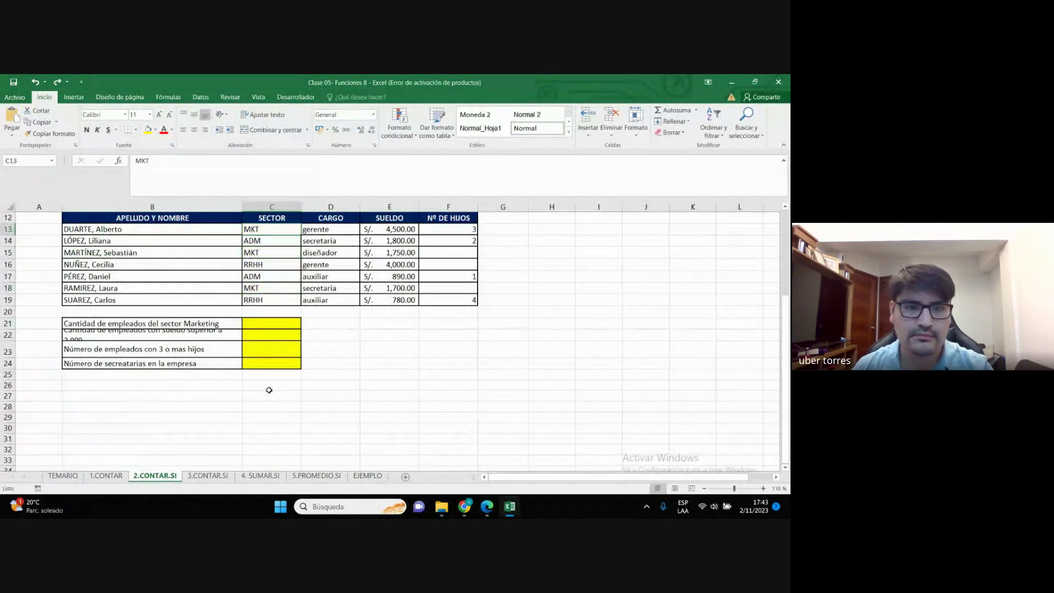
pyautogui.scroll(2, 329, 378)
pyautogui.scroll(2, 332, 376)
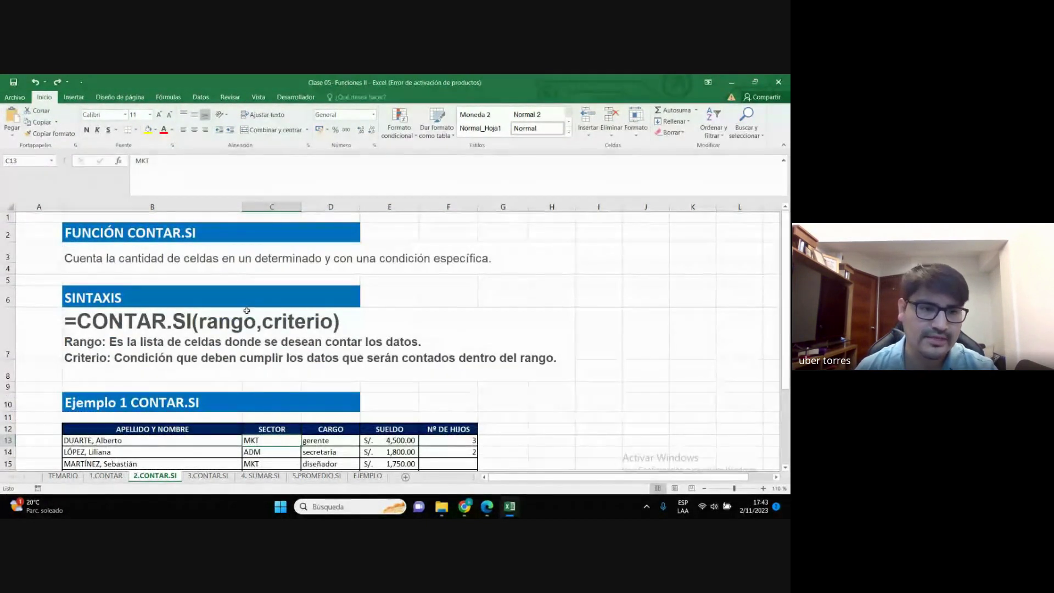
pyautogui.scroll(-1, 124, 350)
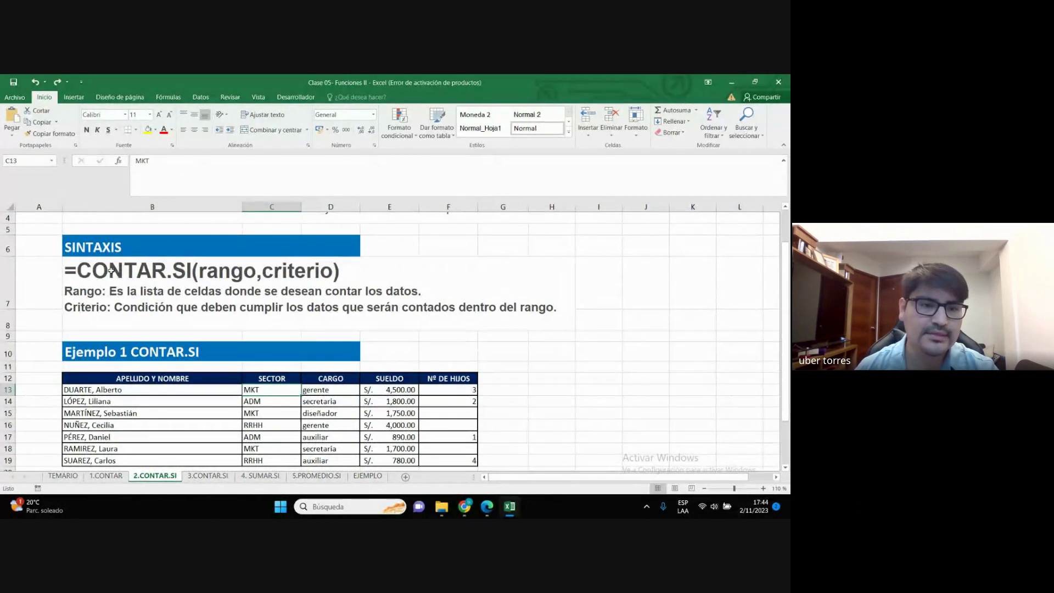
pyautogui.click(152, 273)
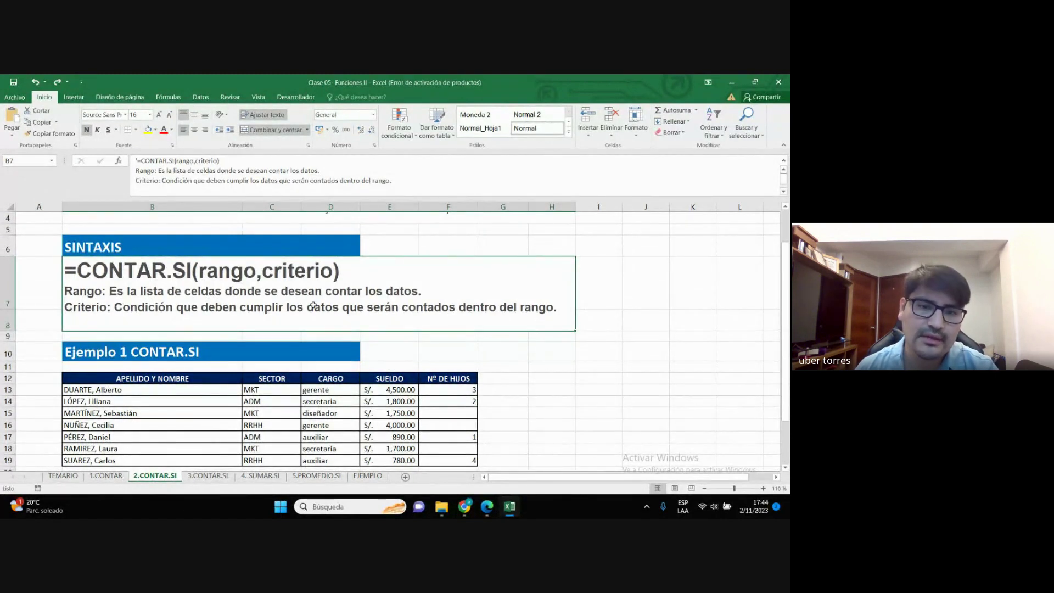
pyautogui.scroll(-1, 313, 306)
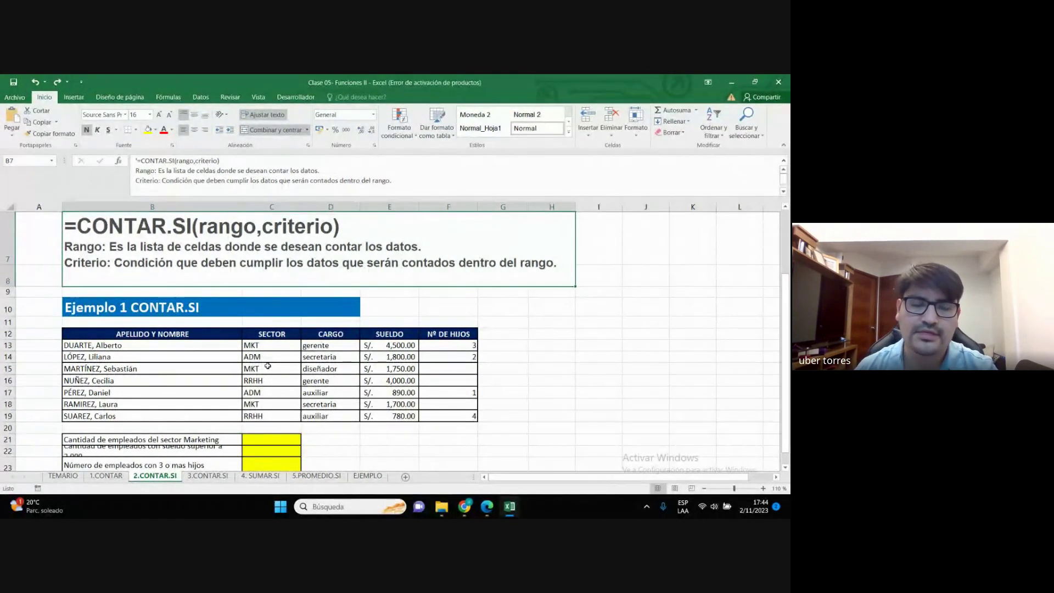
pyautogui.scroll(1, 110, 320)
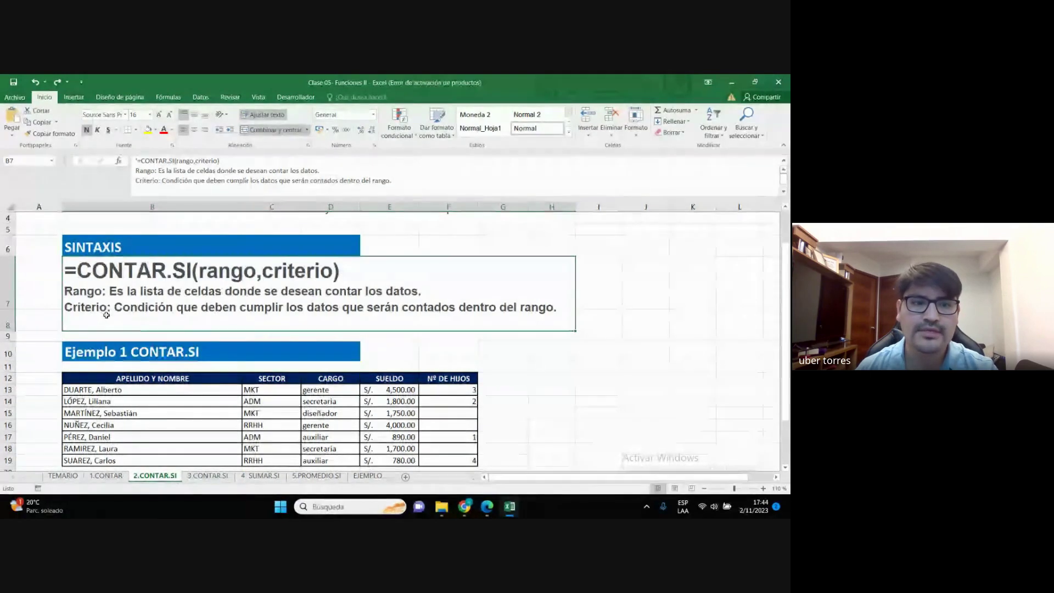
pyautogui.scroll(-1, 103, 313)
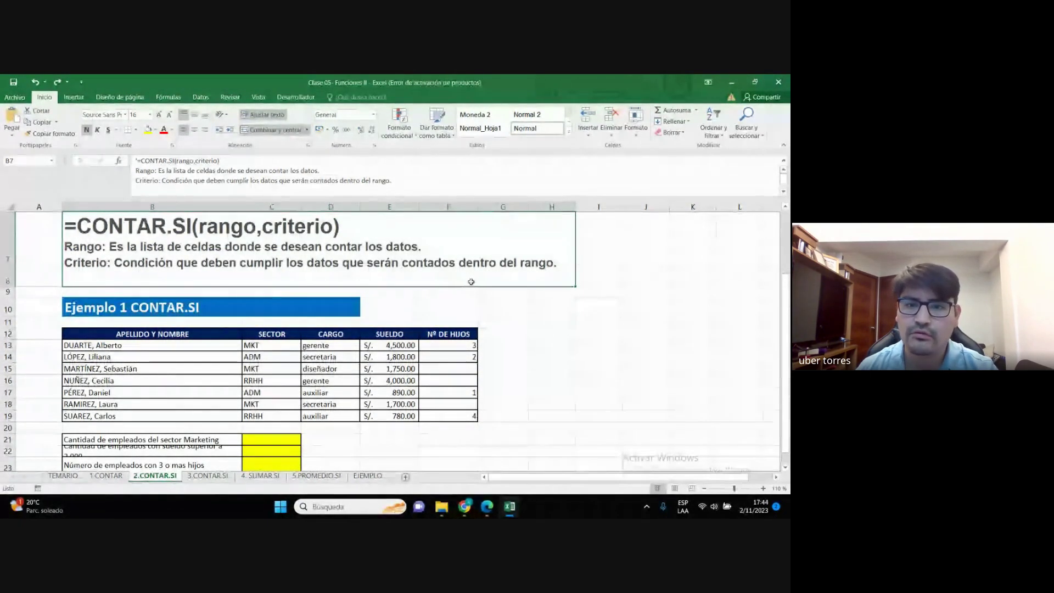
pyautogui.click(272, 392)
pyautogui.scroll(1, 301, 365)
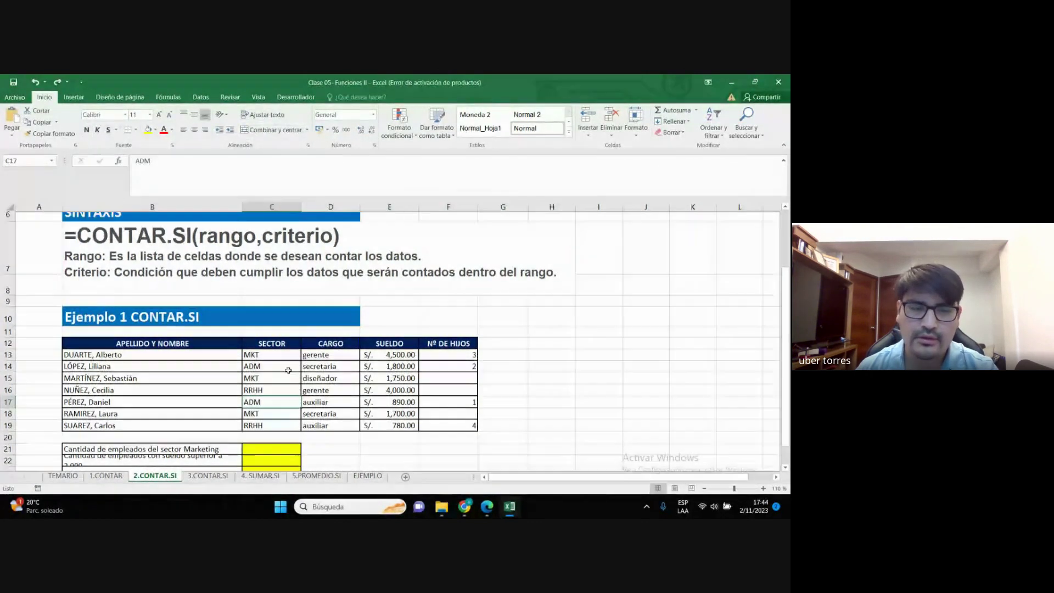
pyautogui.scroll(-1, 301, 365)
pyautogui.scroll(1, 308, 346)
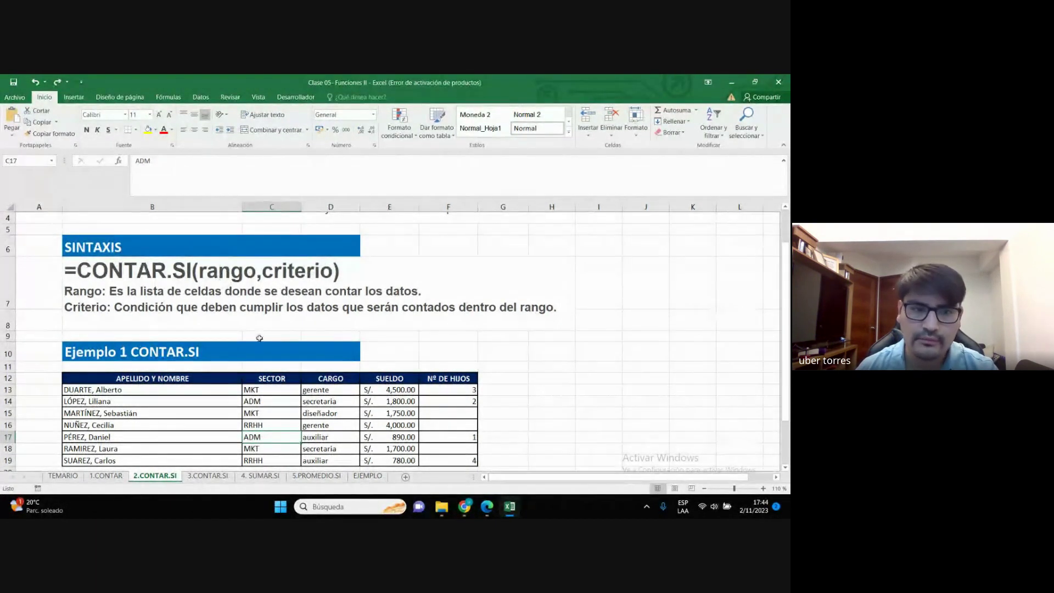
# Check the Meet call, then minimize it to reveal the Excel 2.CONTAR.SI sheet
pyautogui.click(465, 506)
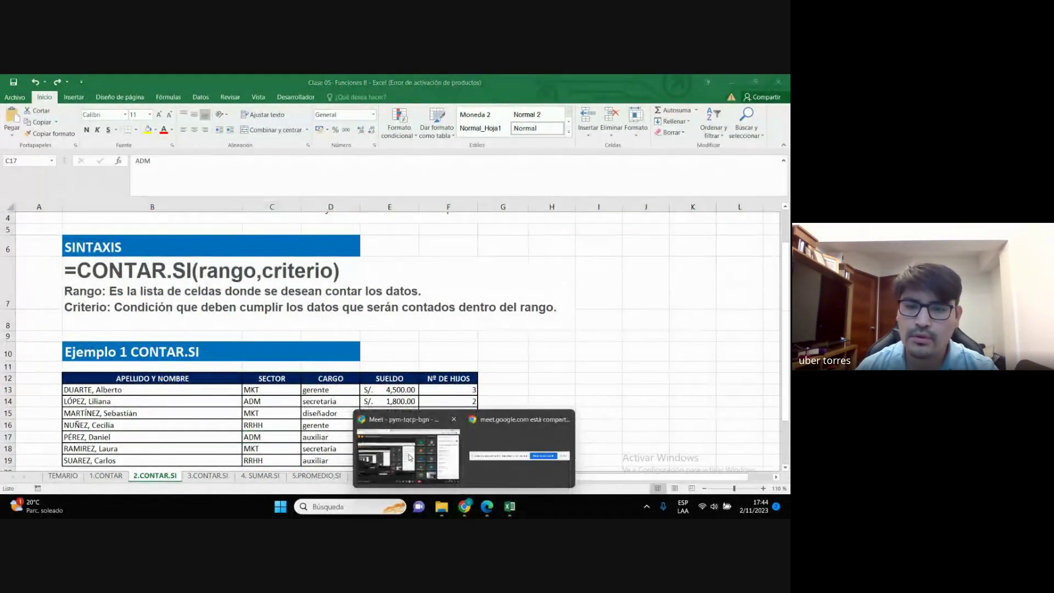
pyautogui.click(409, 457)
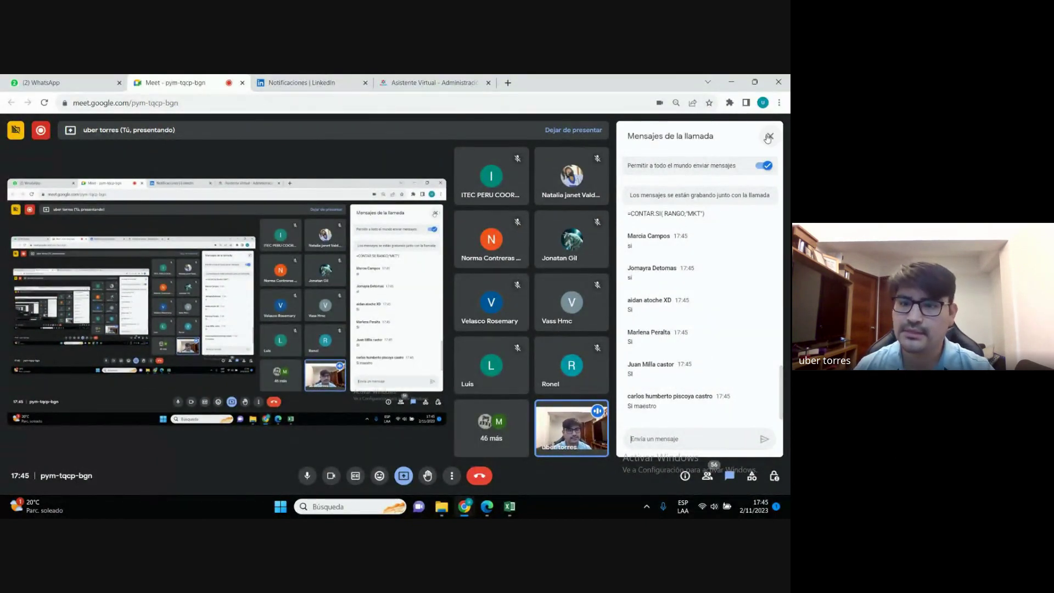
pyautogui.click(736, 83)
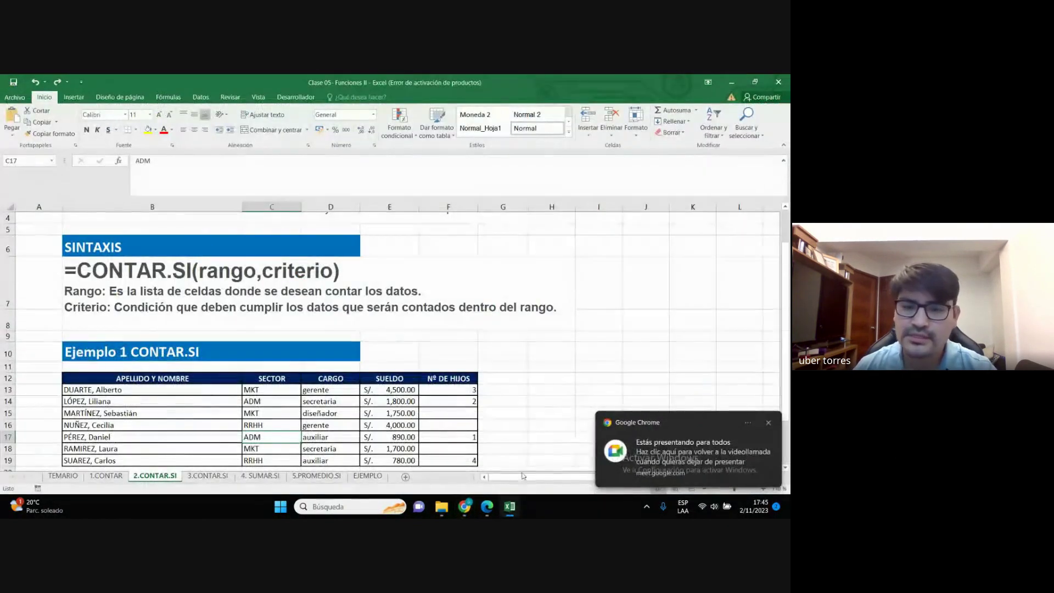
pyautogui.moveTo(464, 506)
pyautogui.click(409, 440)
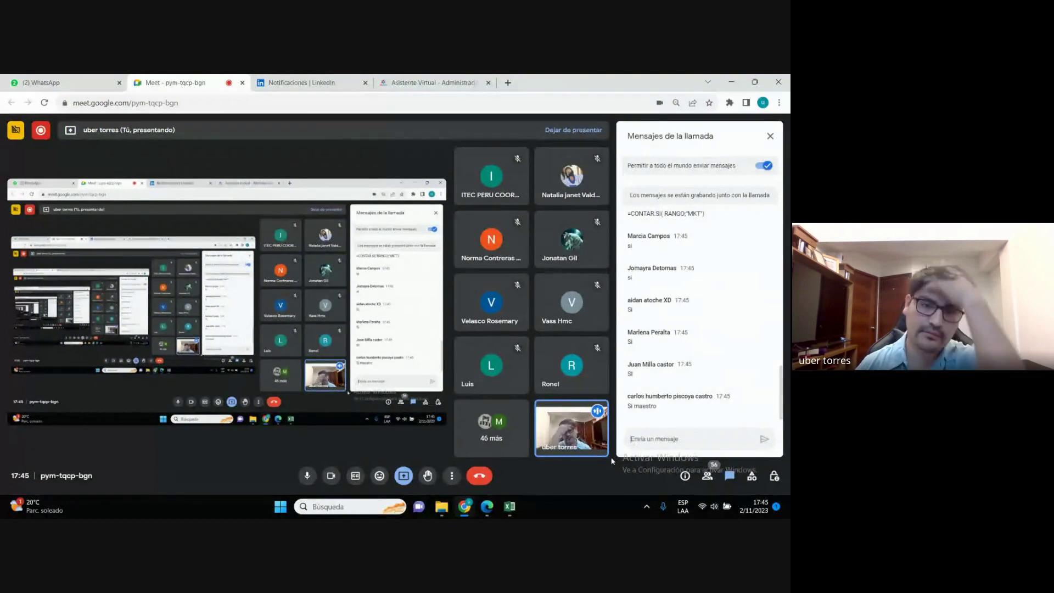
pyautogui.click(732, 85)
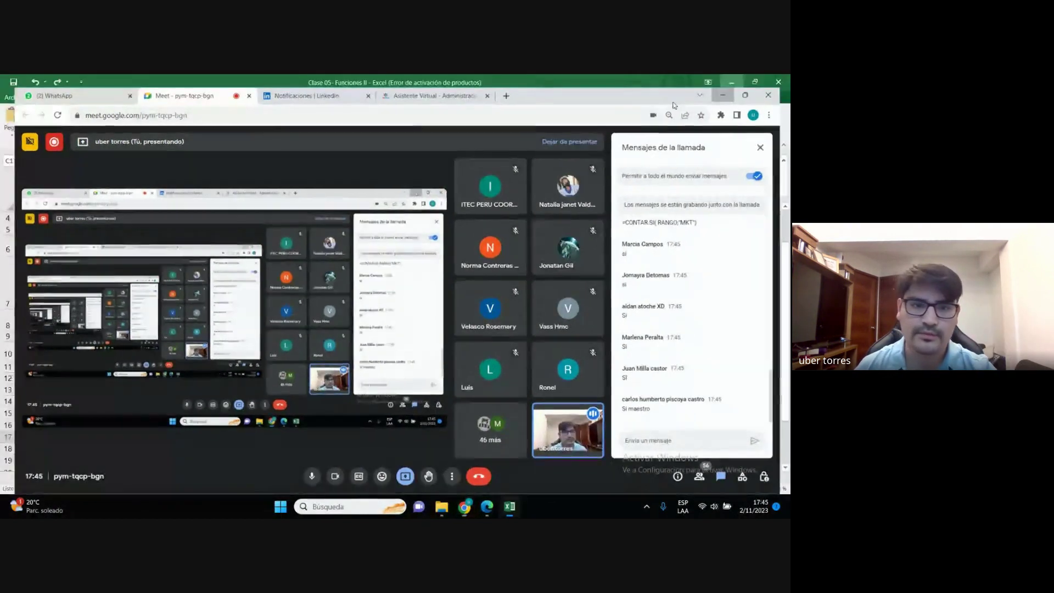
# Dismiss the sharing notice and drag row 22's border down so its salary label fits
pyautogui.click(767, 424)
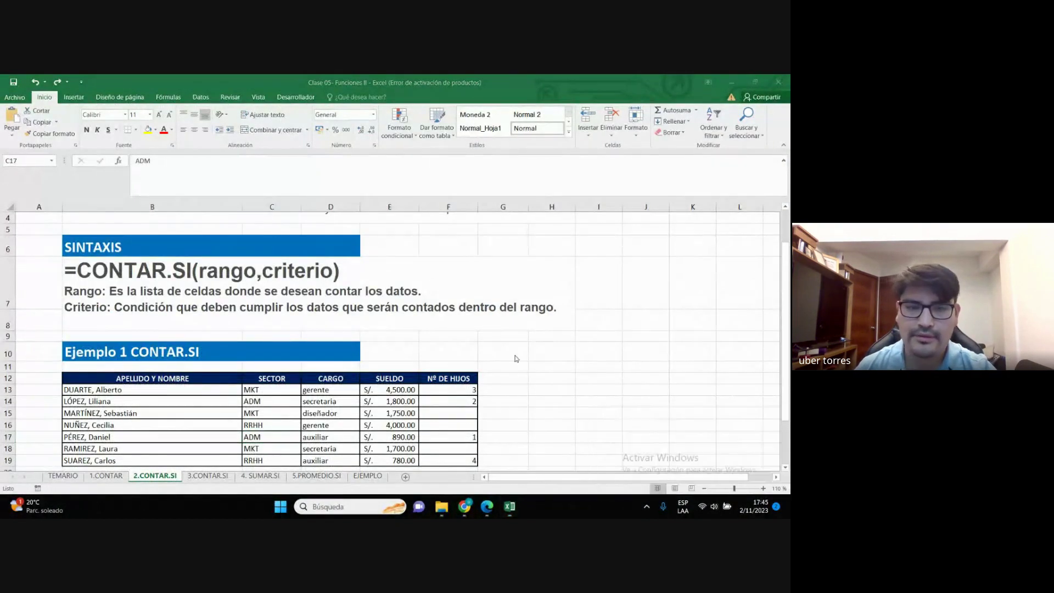
pyautogui.click(491, 310)
pyautogui.scroll(-2, 271, 317)
pyautogui.scroll(1, 272, 317)
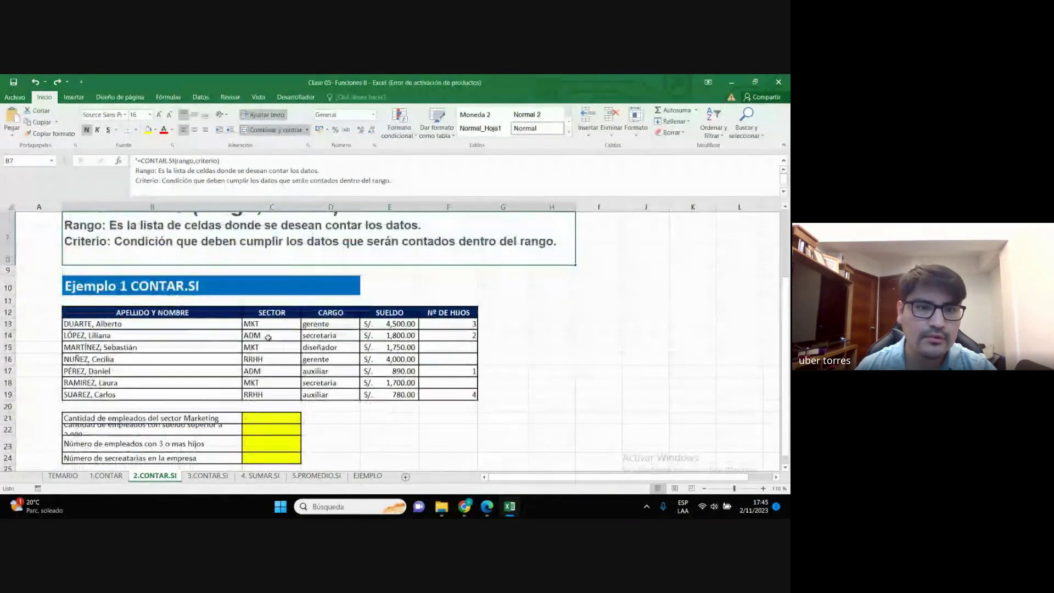
pyautogui.scroll(-1, 101, 406)
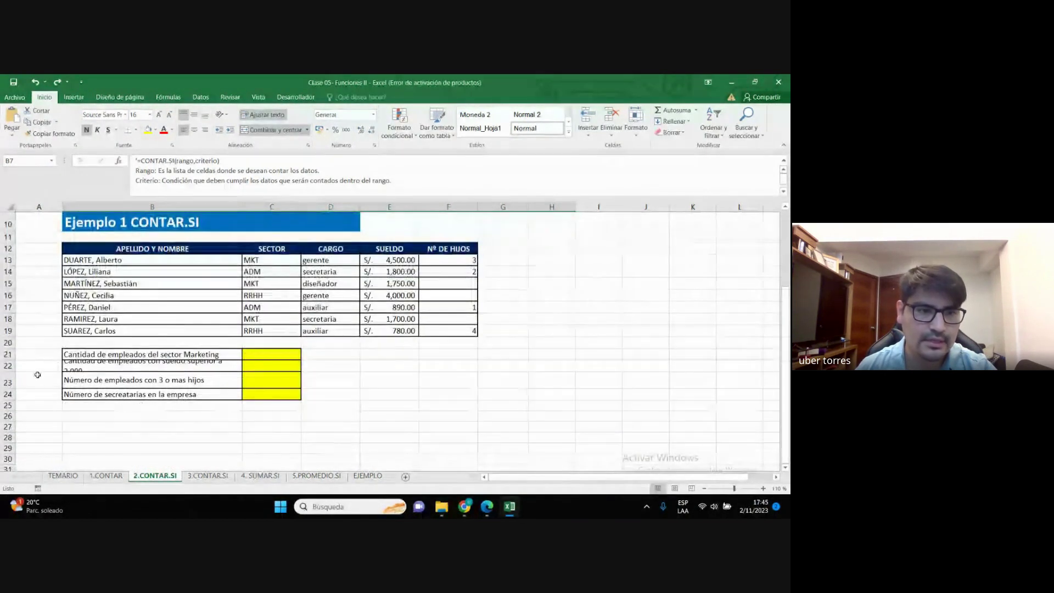
pyautogui.moveTo(6, 370); pyautogui.dragTo(6, 385)
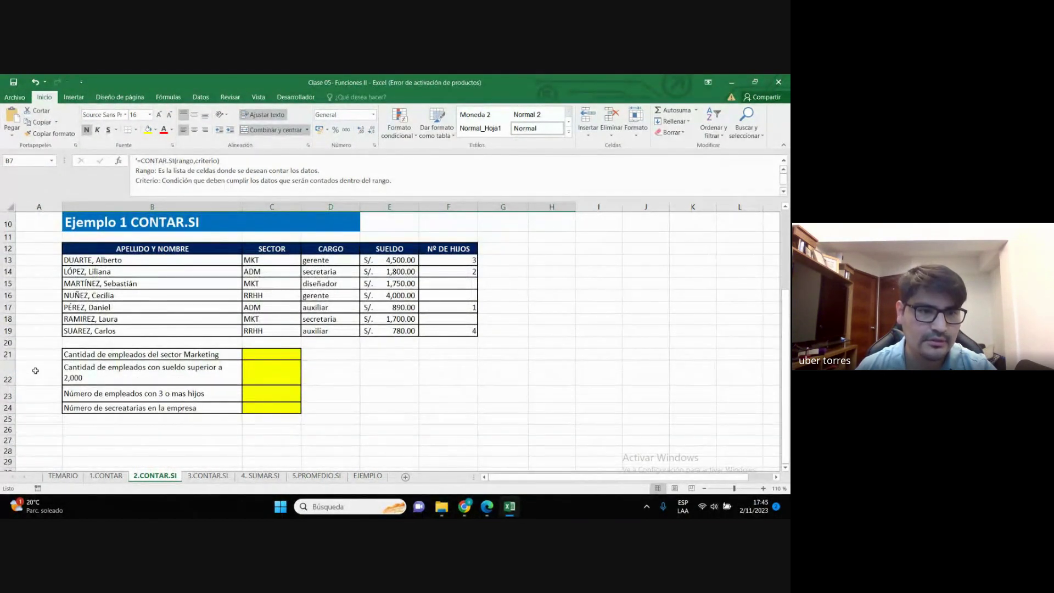
pyautogui.click(416, 392)
# Go over the table's SECTOR, CARGO, salary and Nº DE HIJOS columns, then select C21
pyautogui.scroll(1, 348, 382)
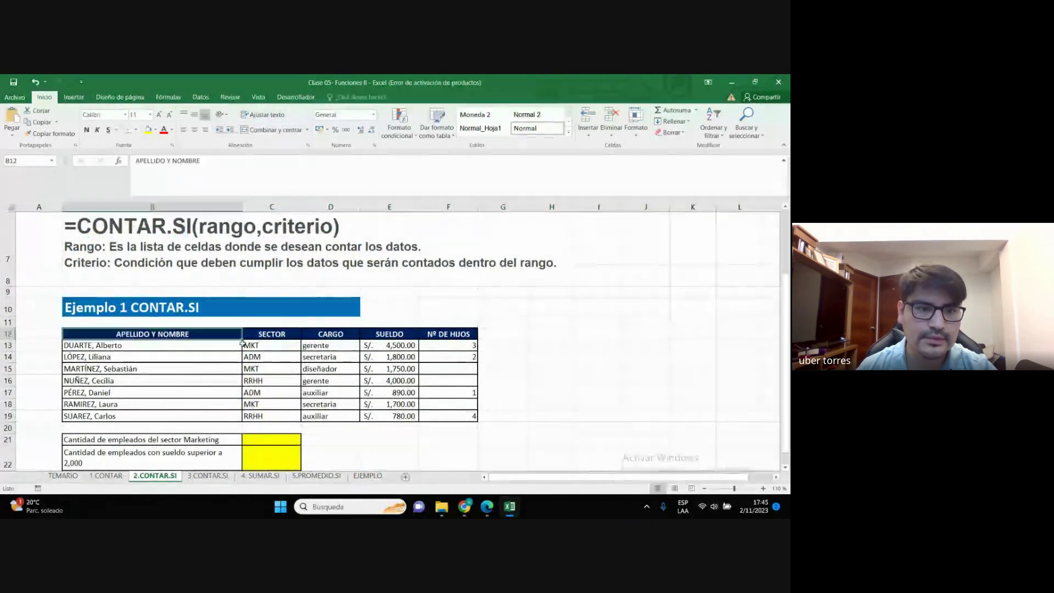
pyautogui.moveTo(199, 335); pyautogui.dragTo(456, 407)
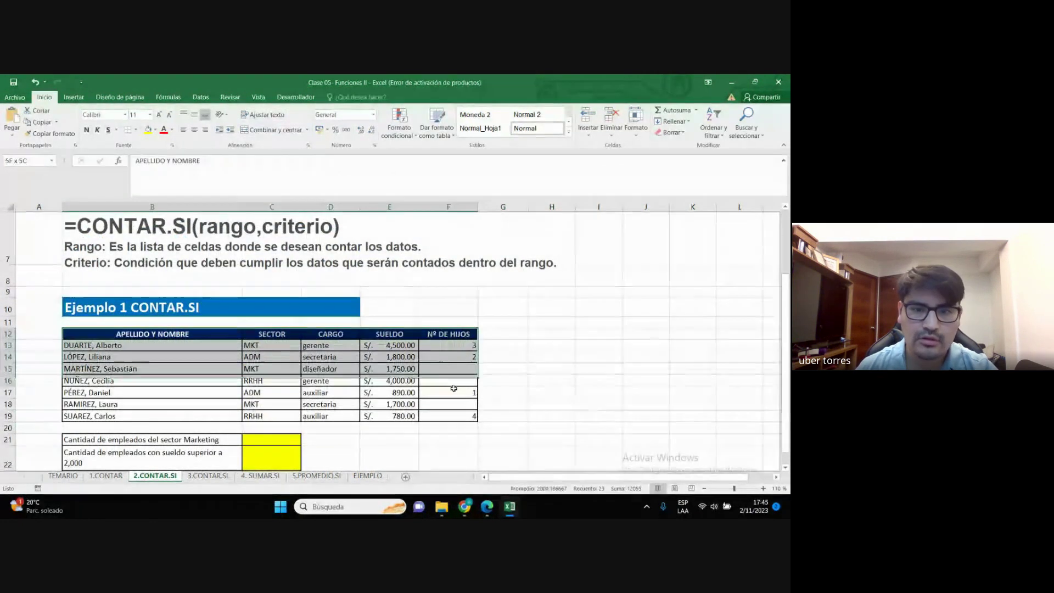
pyautogui.click(186, 335)
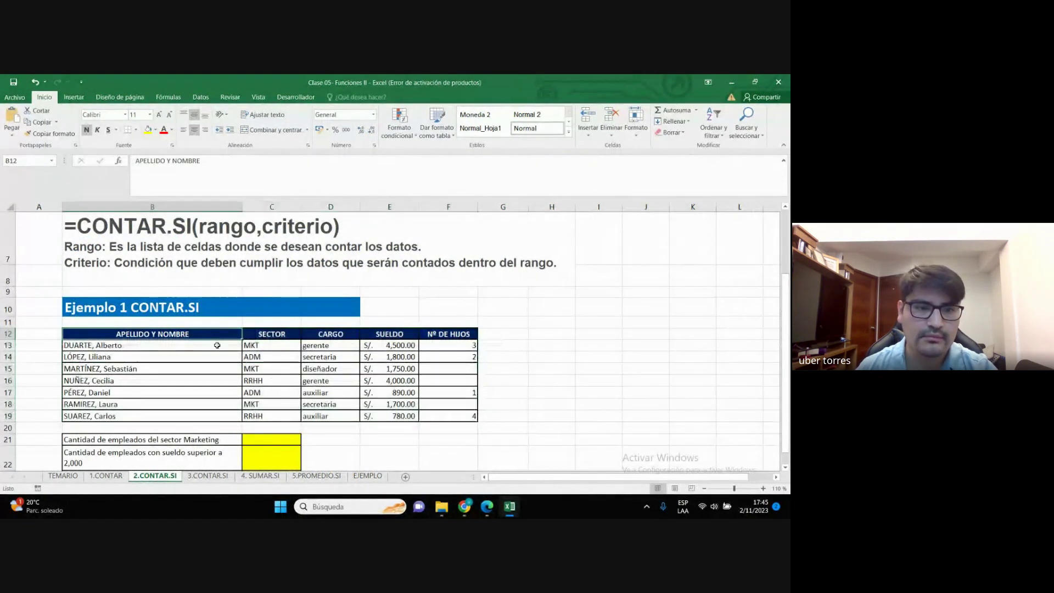
pyautogui.click(277, 332)
pyautogui.click(329, 334)
pyautogui.click(411, 344)
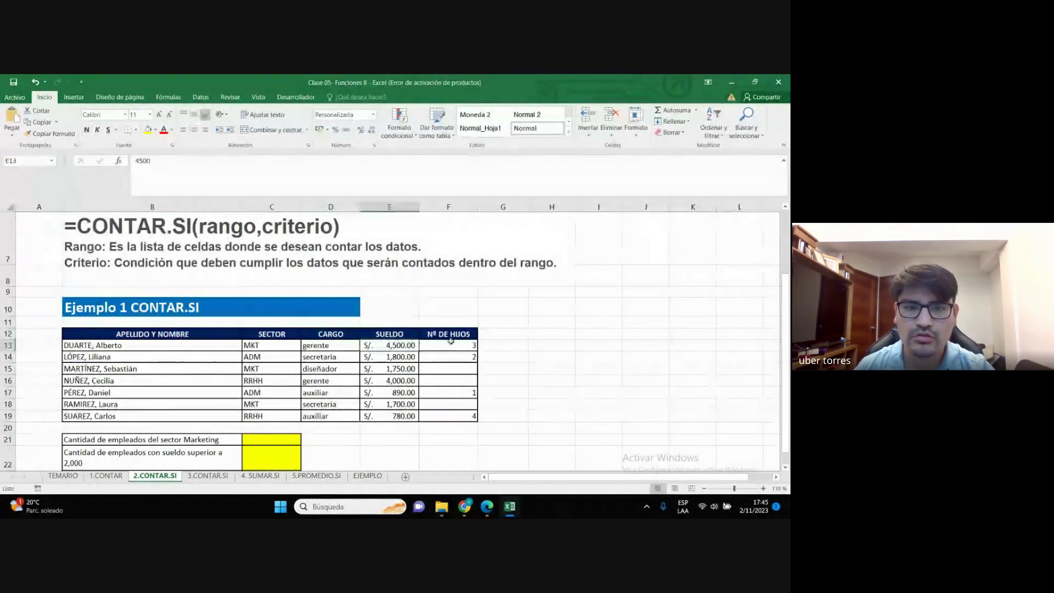
pyautogui.click(449, 336)
pyautogui.scroll(-3, 450, 341)
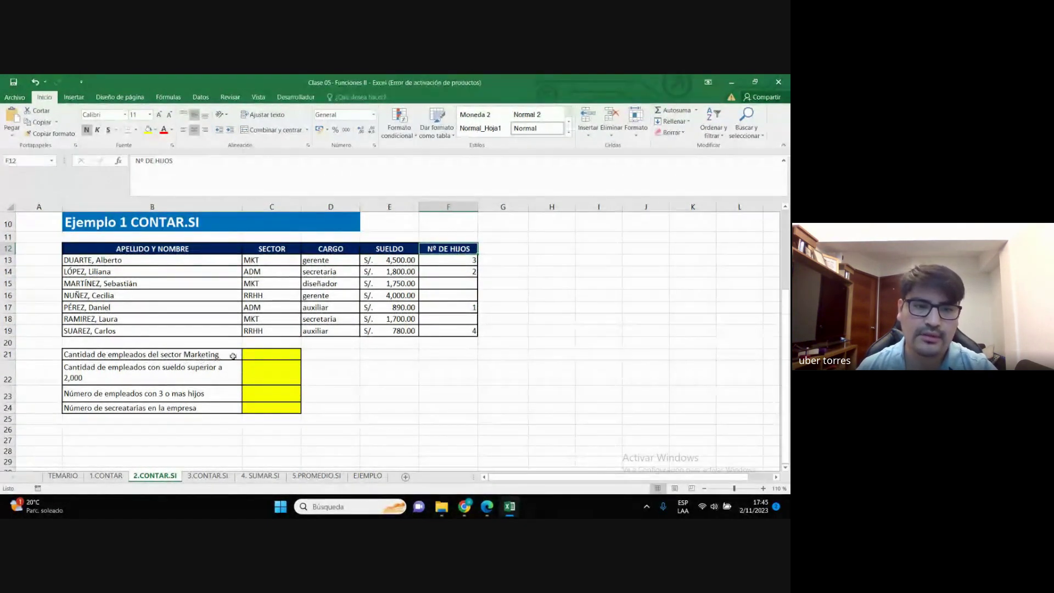
pyautogui.click(271, 354)
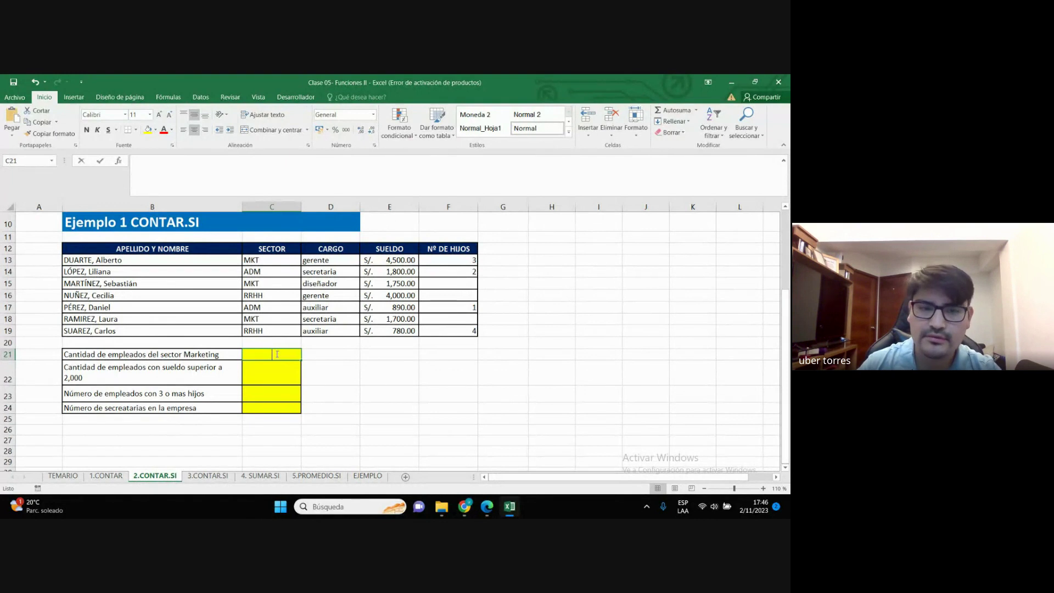
# Enter =CONTAR.SI(C13:C19;MKT) in C21 to count Marketing staff, then check the formula
pyautogui.write('+')
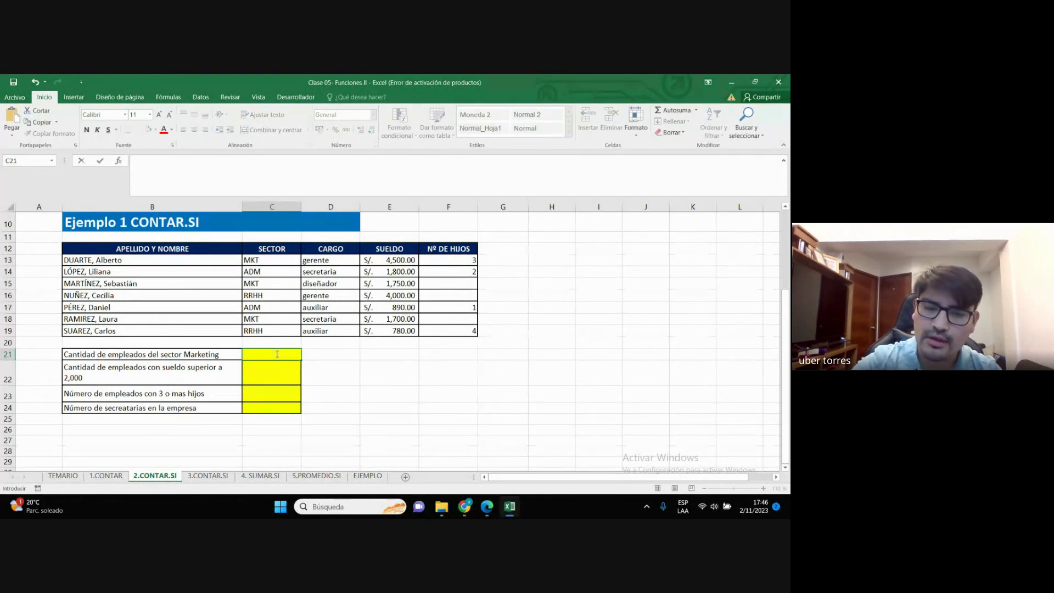
pyautogui.press('BackSpace')
pyautogui.write('=co')
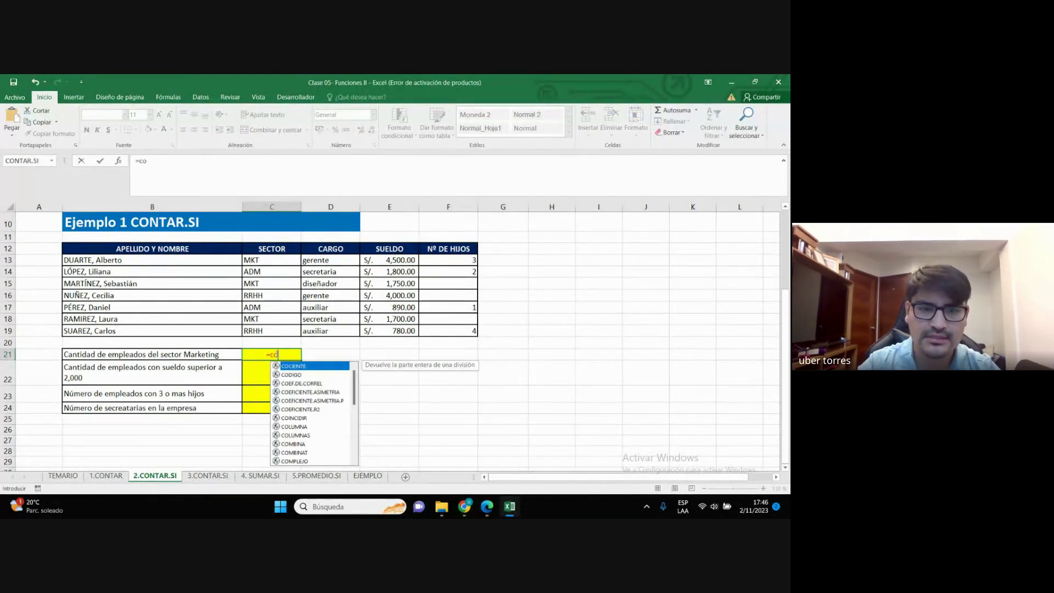
pyautogui.write('ntar')
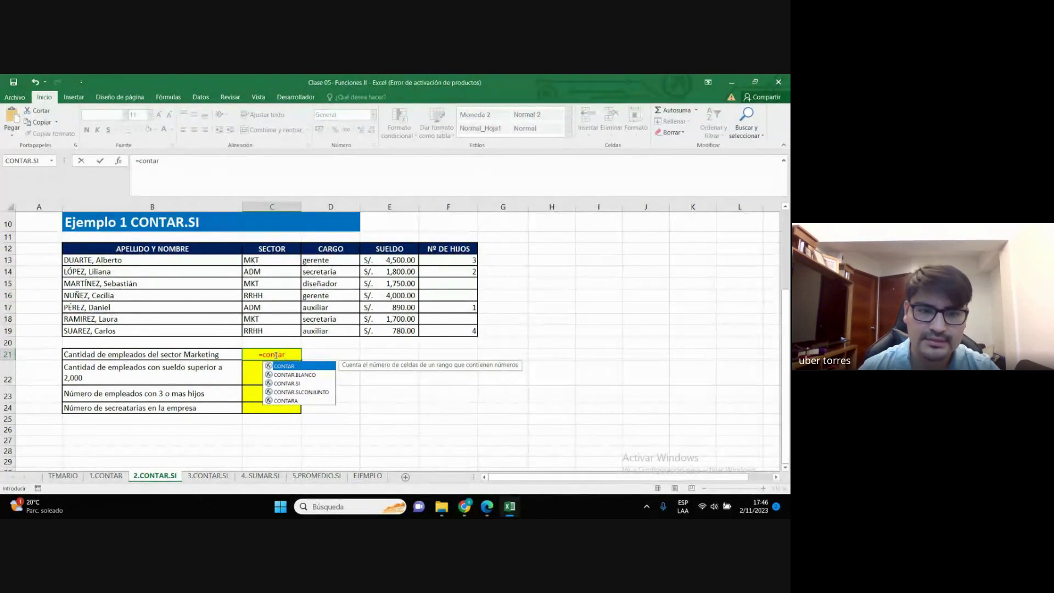
pyautogui.doubleClick(296, 383)
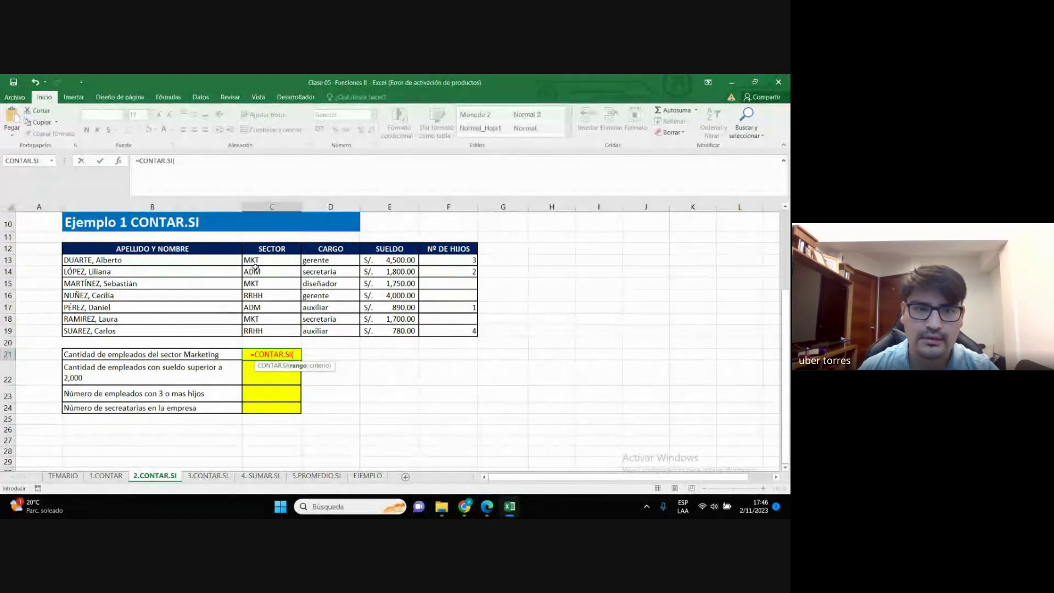
pyautogui.moveTo(276, 261); pyautogui.dragTo(268, 325)
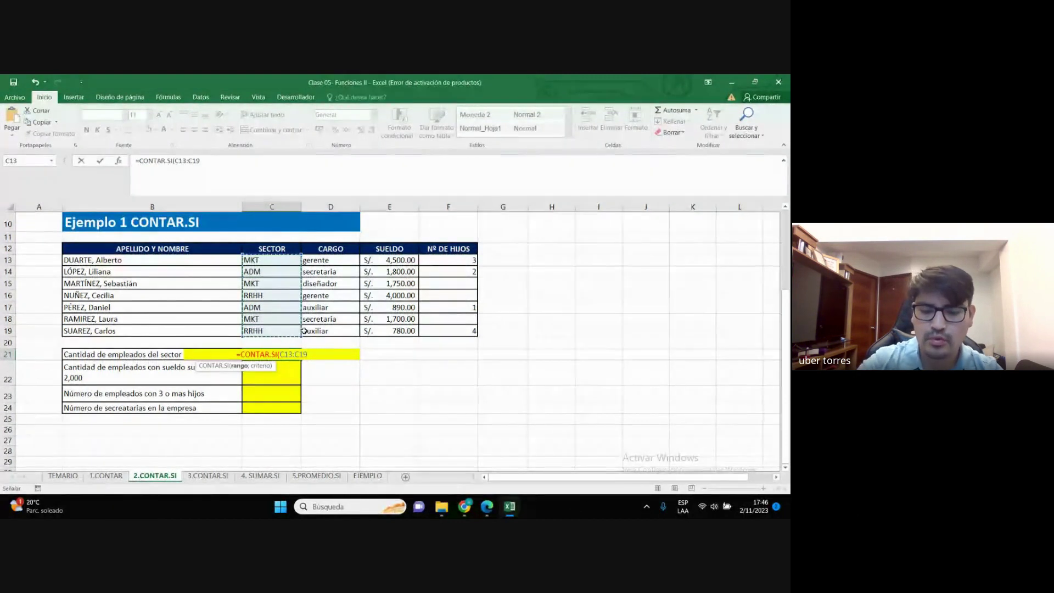
pyautogui.write(';')
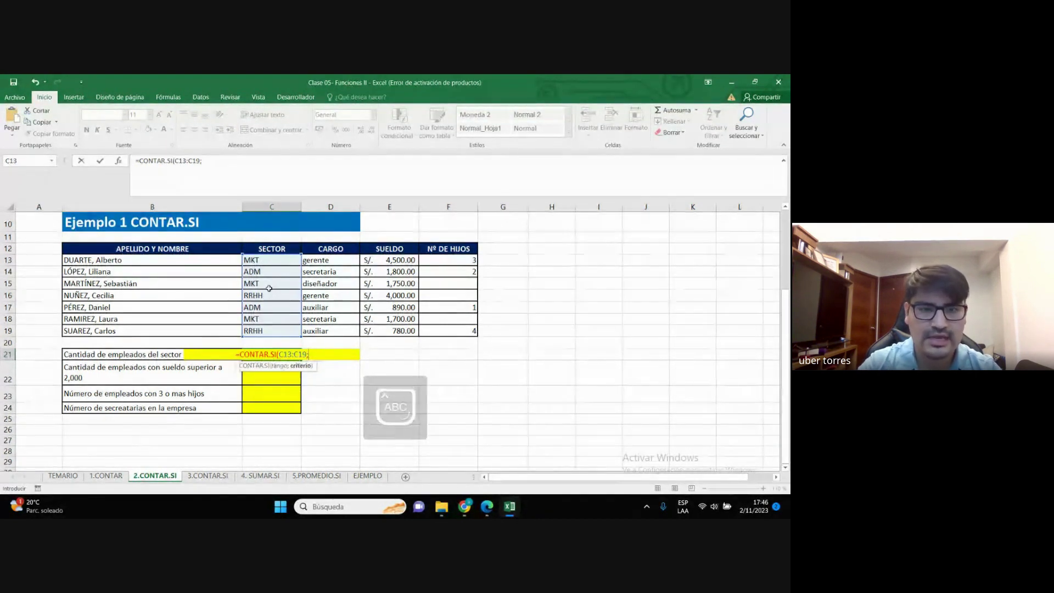
pyautogui.write('MKT')
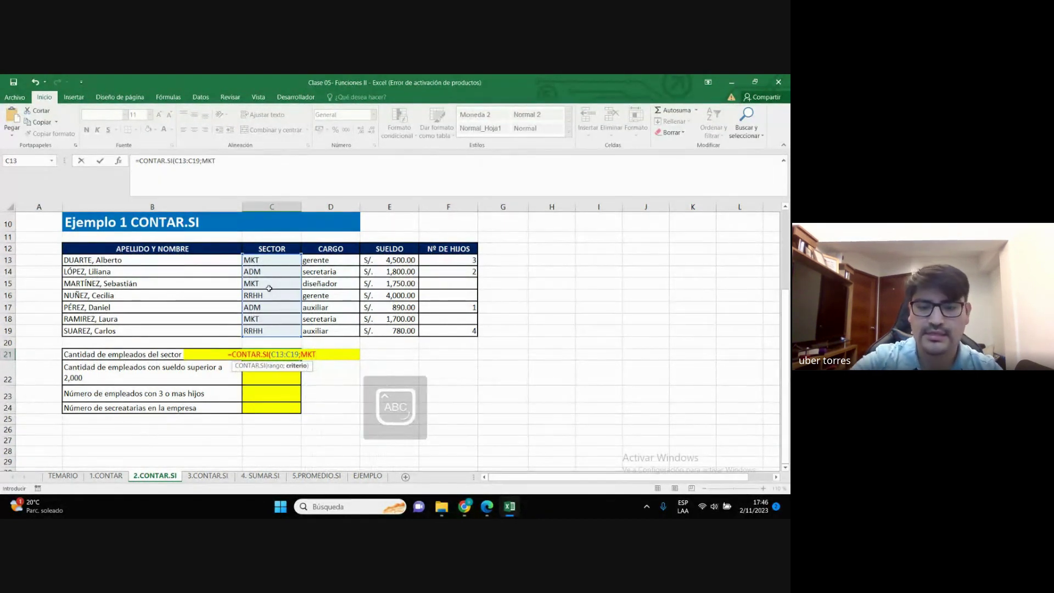
pyautogui.press('Return')
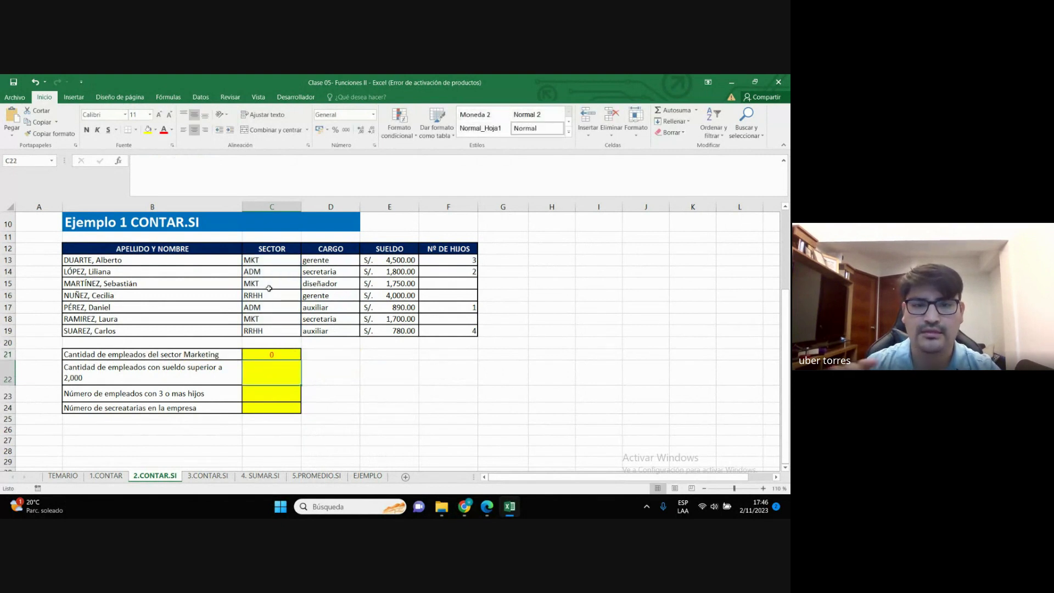
pyautogui.click(269, 356)
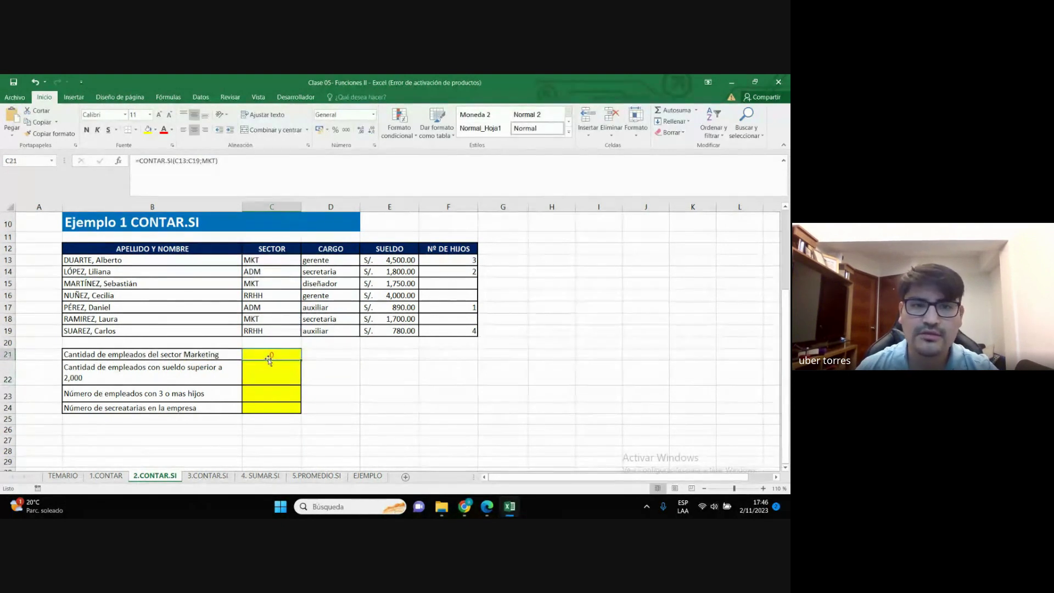
pyautogui.click(406, 456)
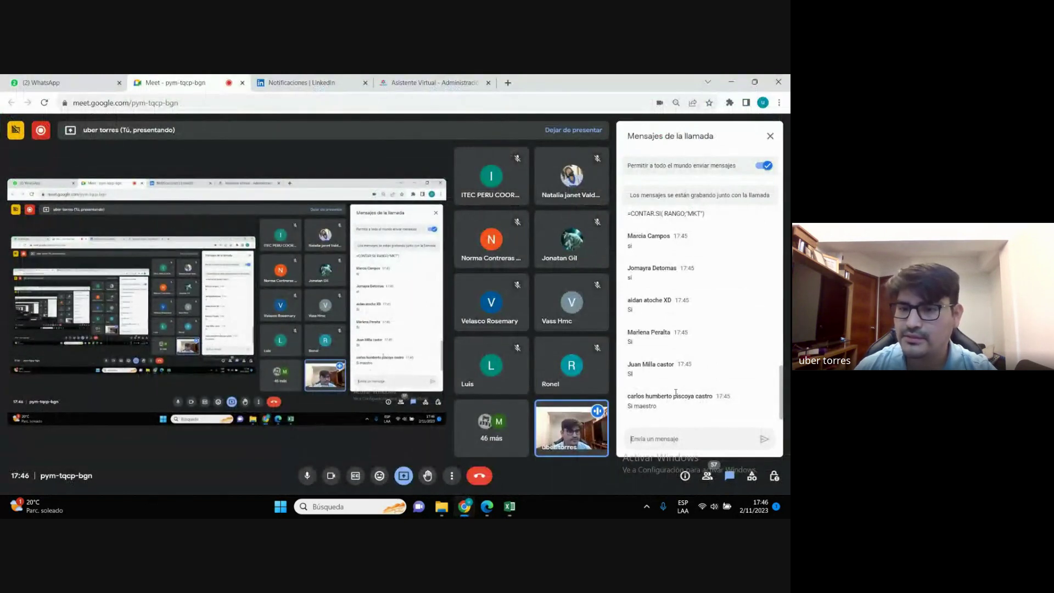
# Bring the workbook up briefly, then return to the Meet call window
pyautogui.click(508, 456)
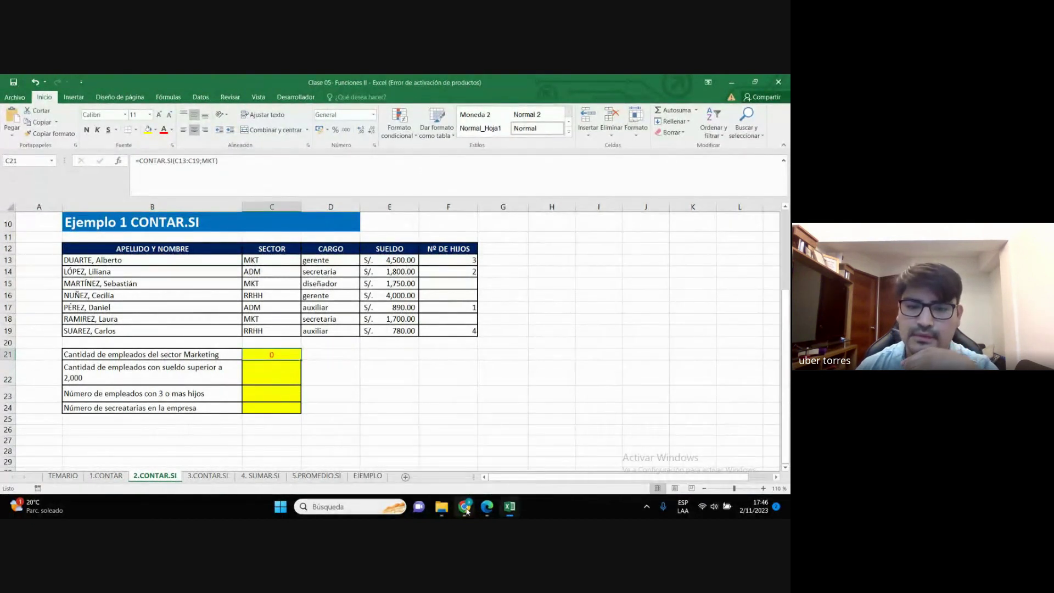
pyautogui.moveTo(464, 506)
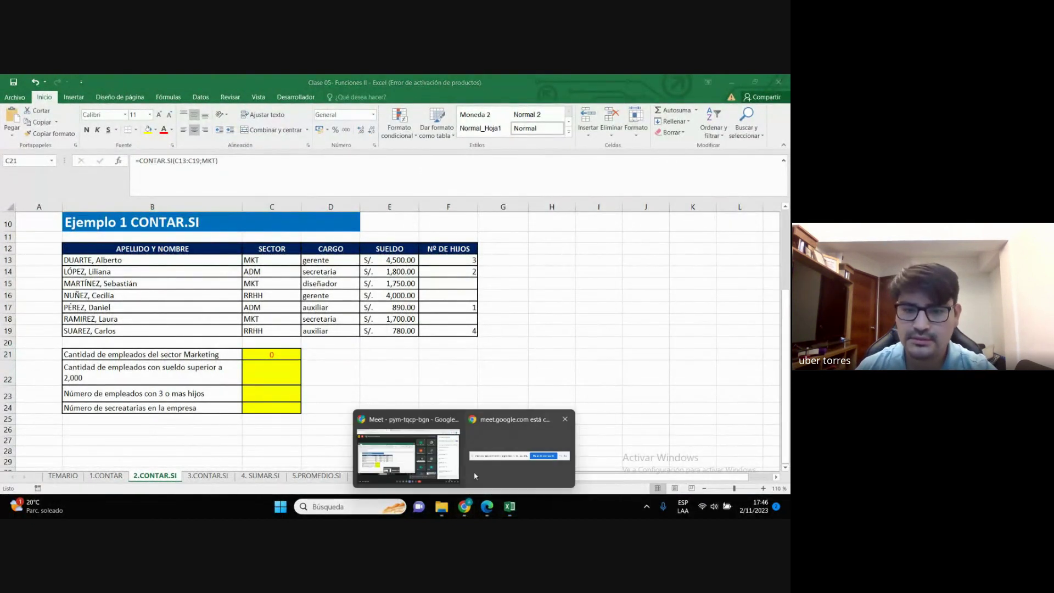
pyautogui.click(409, 447)
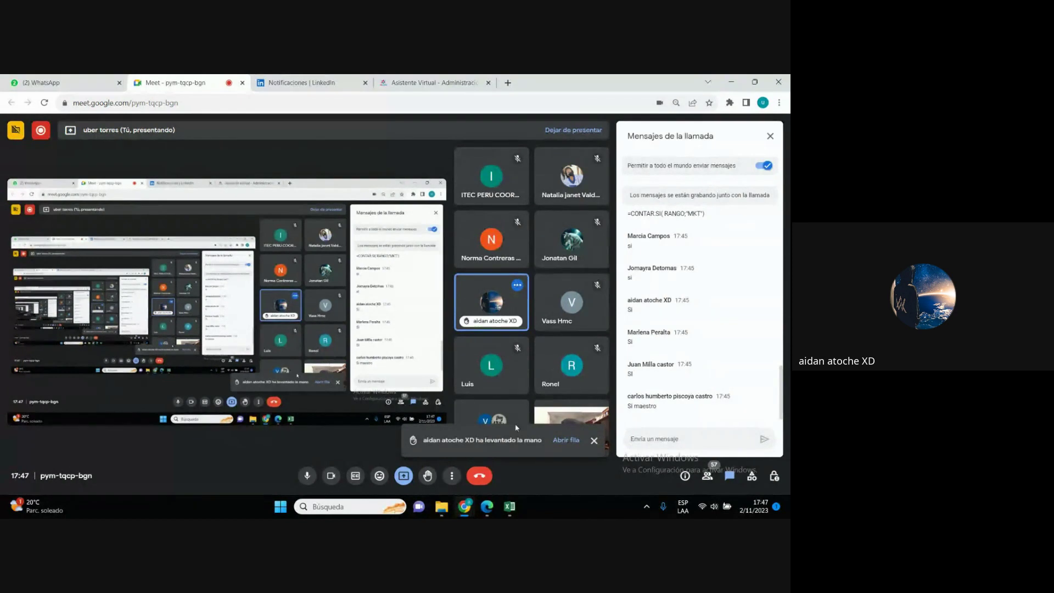
pyautogui.click(510, 506)
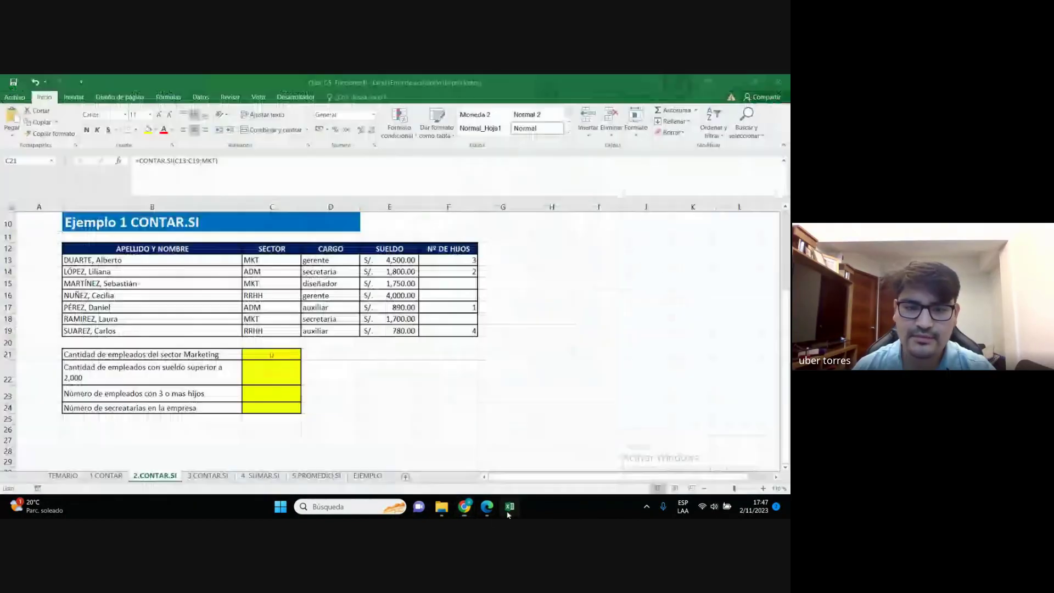
pyautogui.click(328, 371)
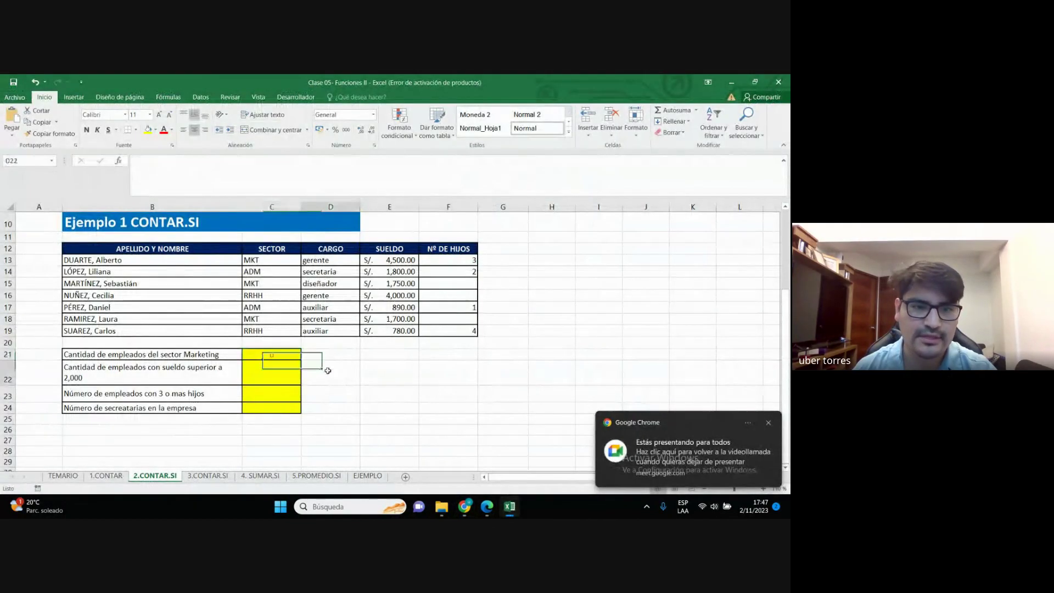
pyautogui.click(291, 356)
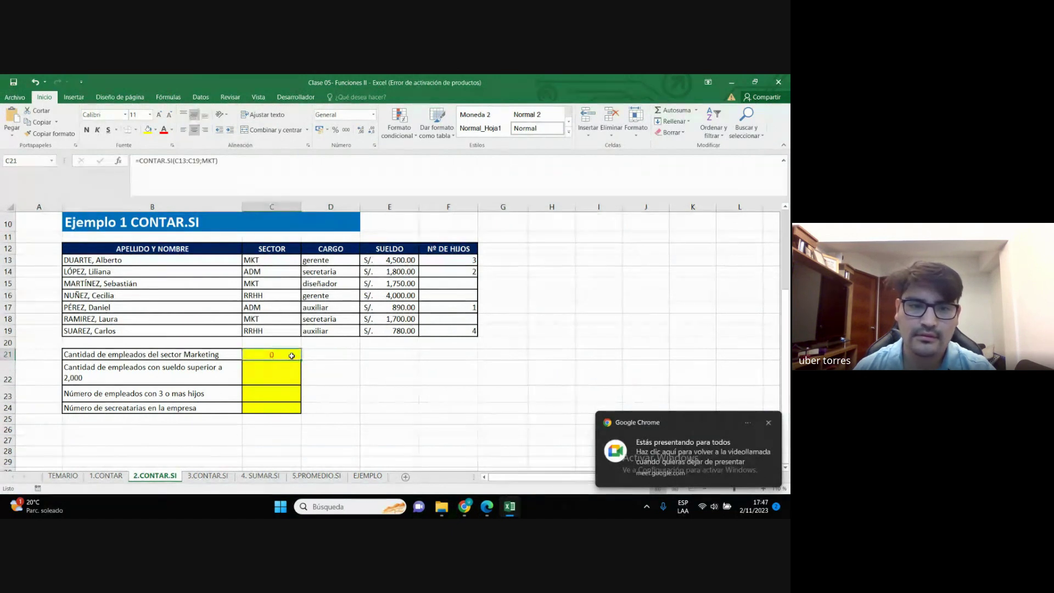
pyautogui.doubleClick(290, 355)
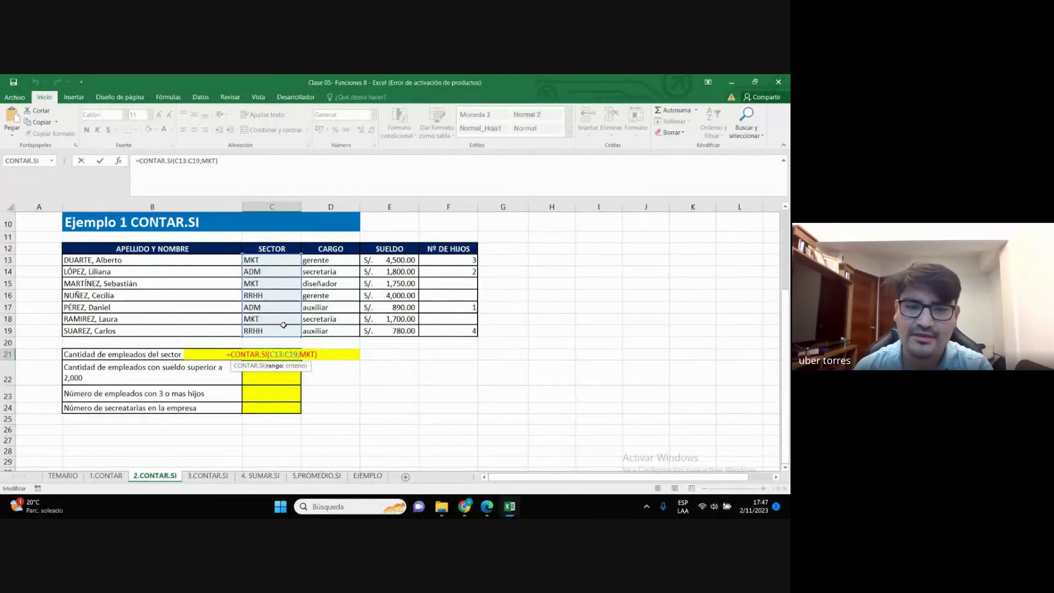
pyautogui.press('Return')
pyautogui.click(296, 356)
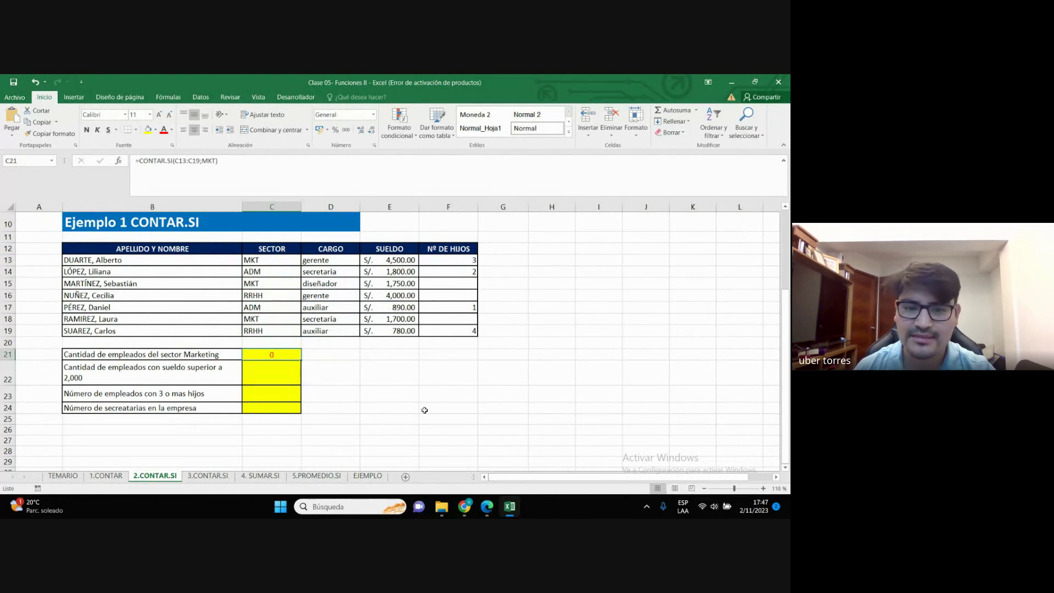
pyautogui.doubleClick(290, 356)
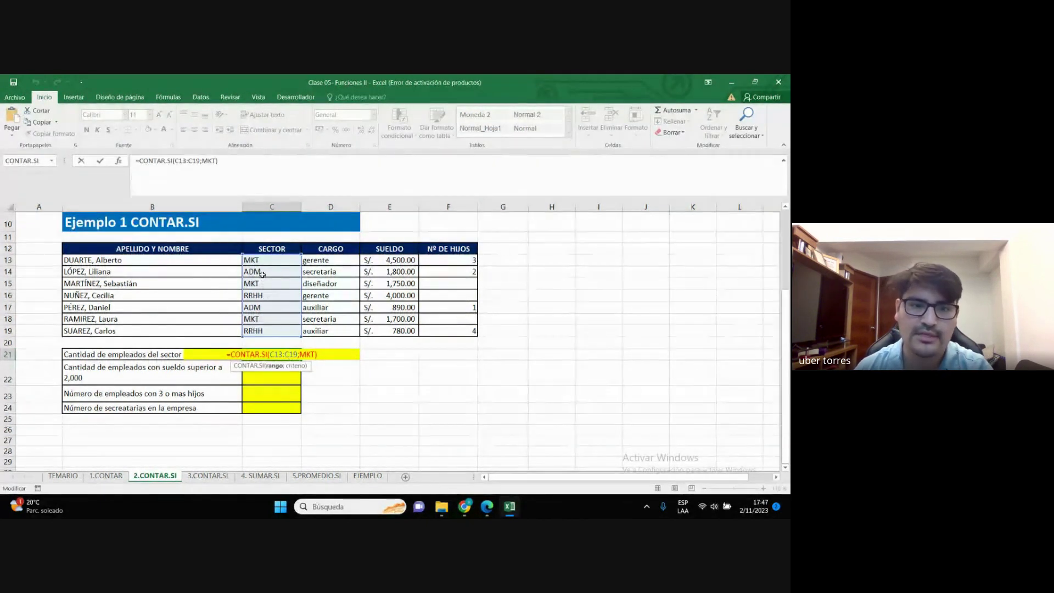
pyautogui.press('Return')
pyautogui.moveTo(464, 506)
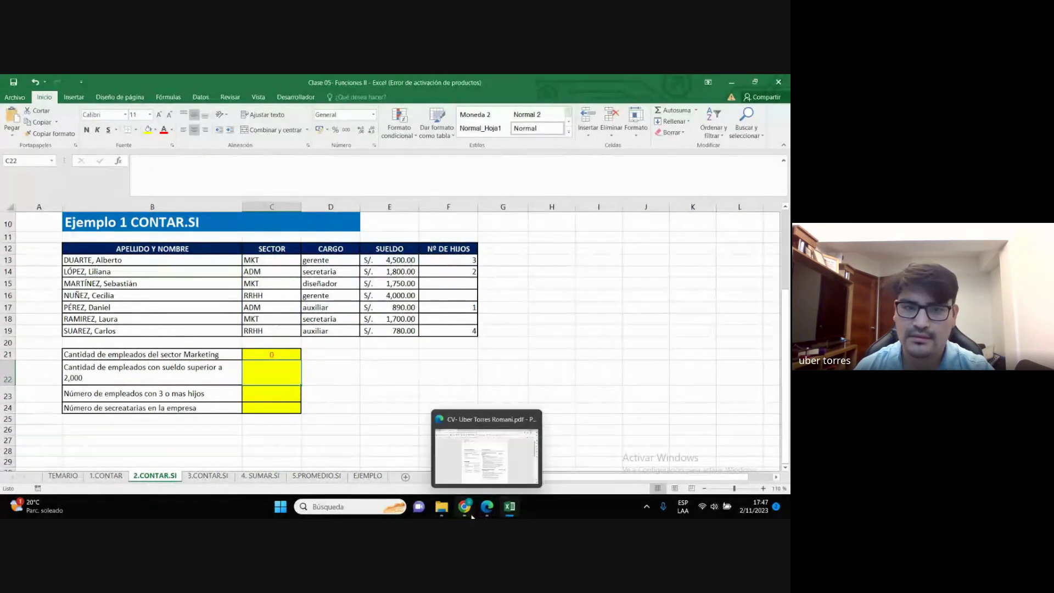
pyautogui.click(409, 445)
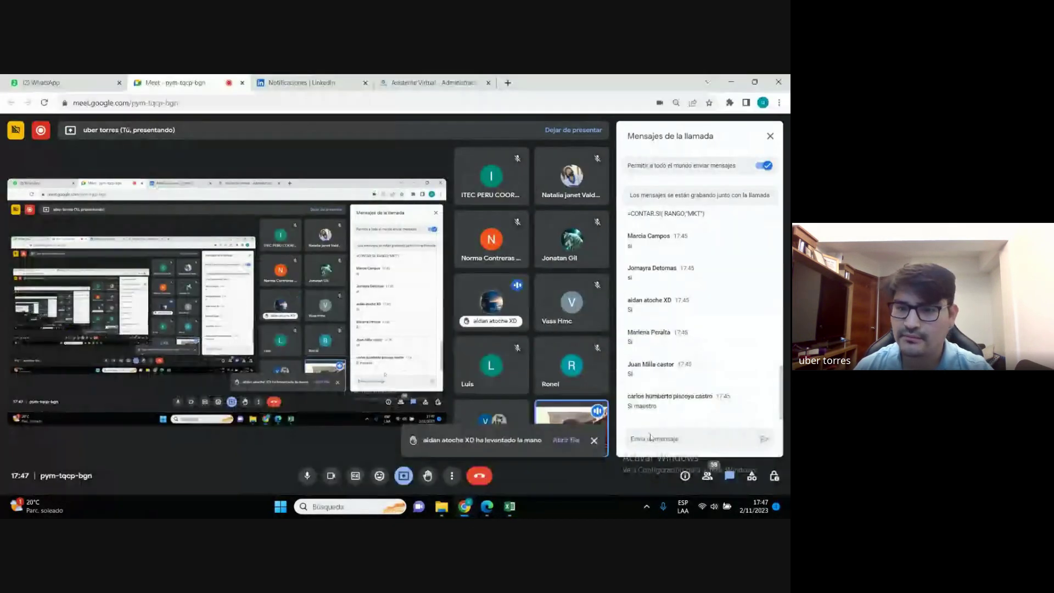
# Dismiss the raised-hand and presenting notices, check the Meet chat, and bring the Excel workbook forward
pyautogui.click(594, 442)
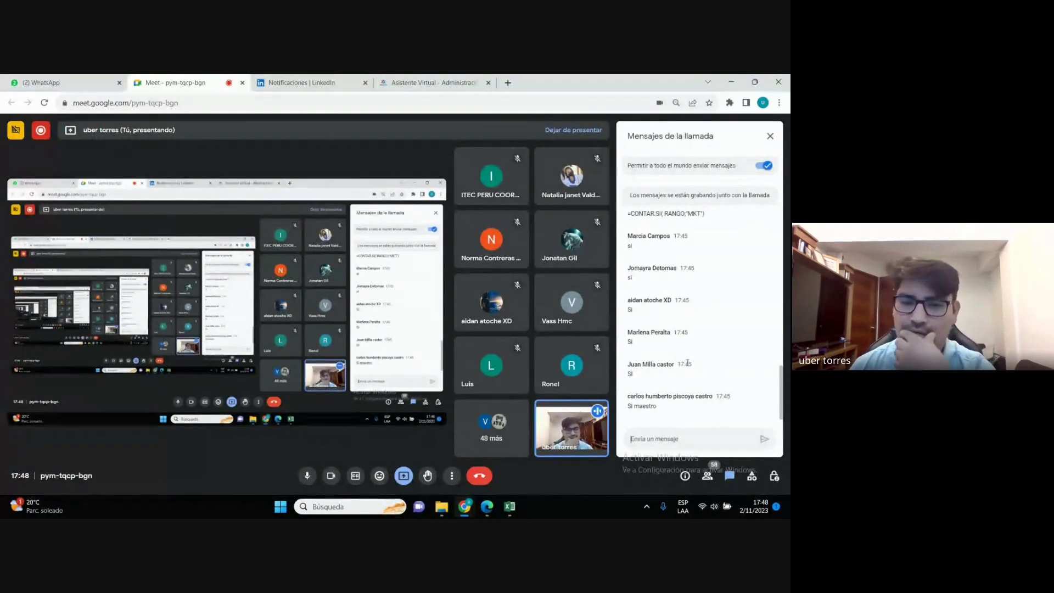
pyautogui.click(509, 506)
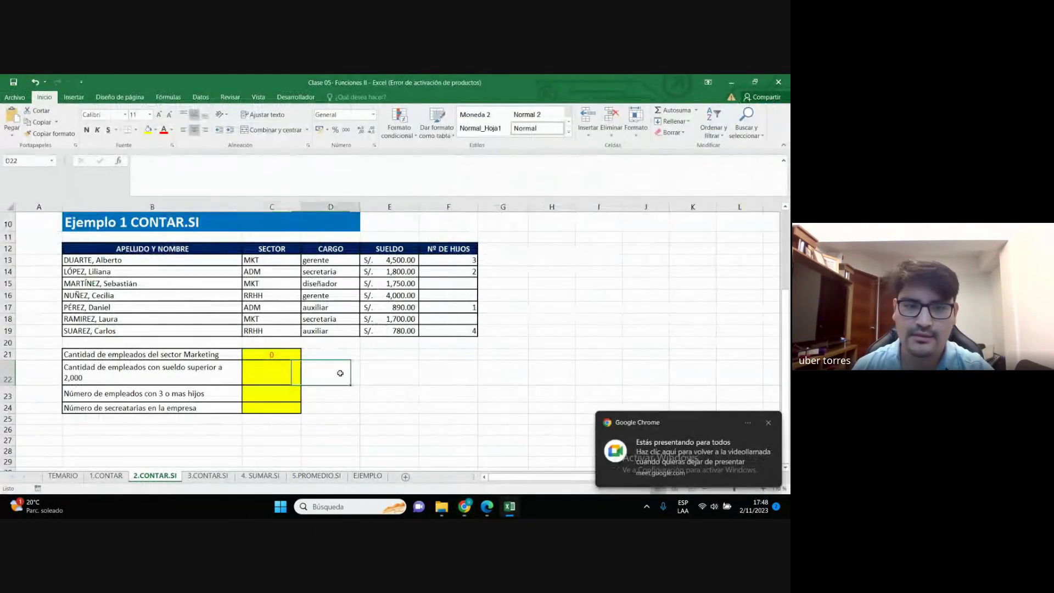
pyautogui.click(271, 354)
pyautogui.click(768, 423)
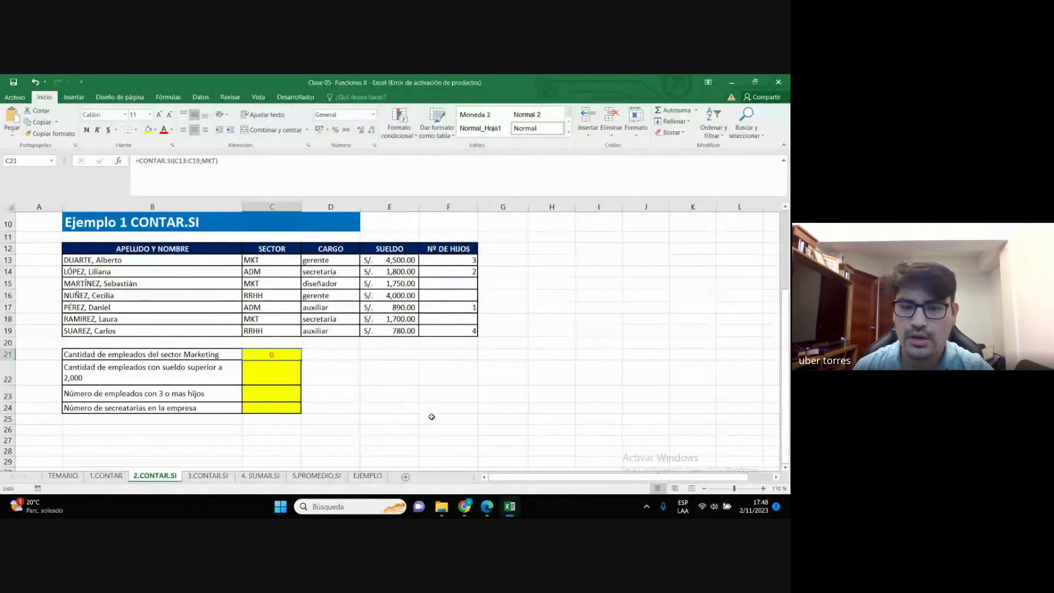
pyautogui.moveTo(465, 506)
pyautogui.click(414, 463)
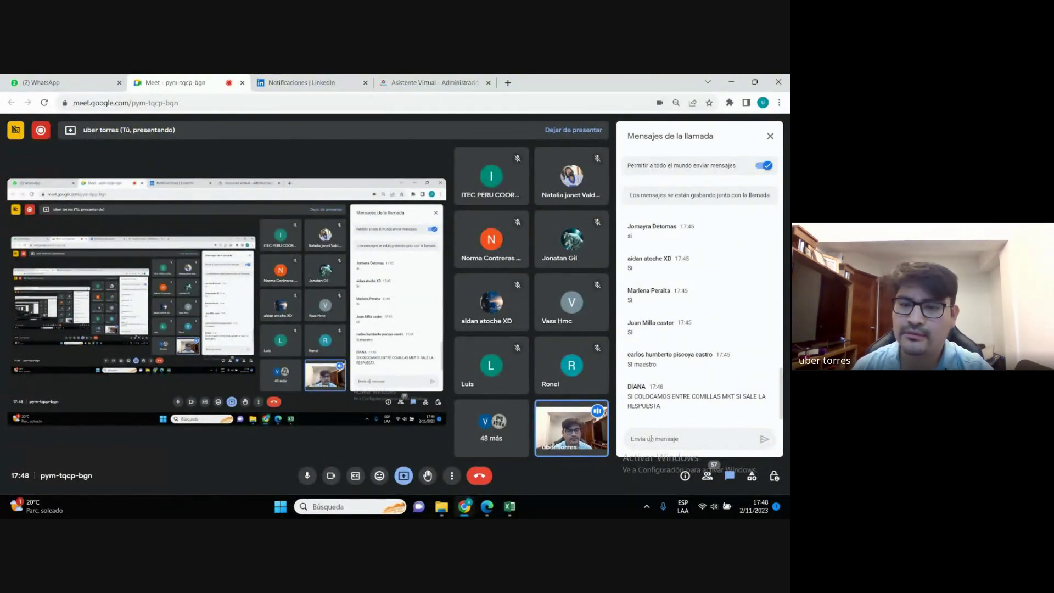
pyautogui.moveTo(509, 506)
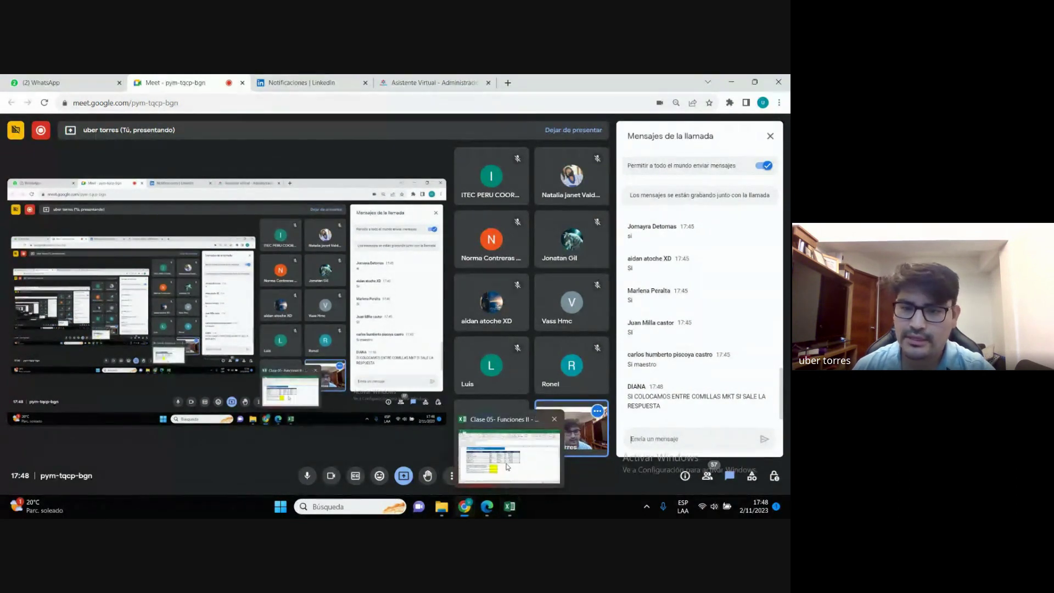
pyautogui.click(514, 456)
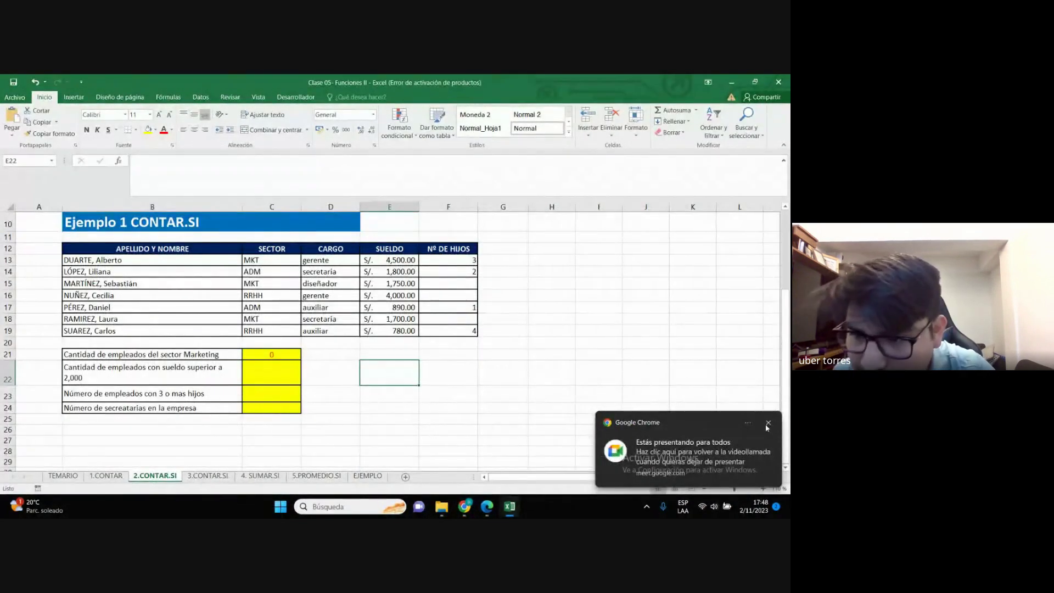
# Dismiss the presenting notice and correct C21 to =CONTAR.SI(C13:C19;"MKT"), giving 3
pyautogui.click(407, 392)
pyautogui.click(390, 356)
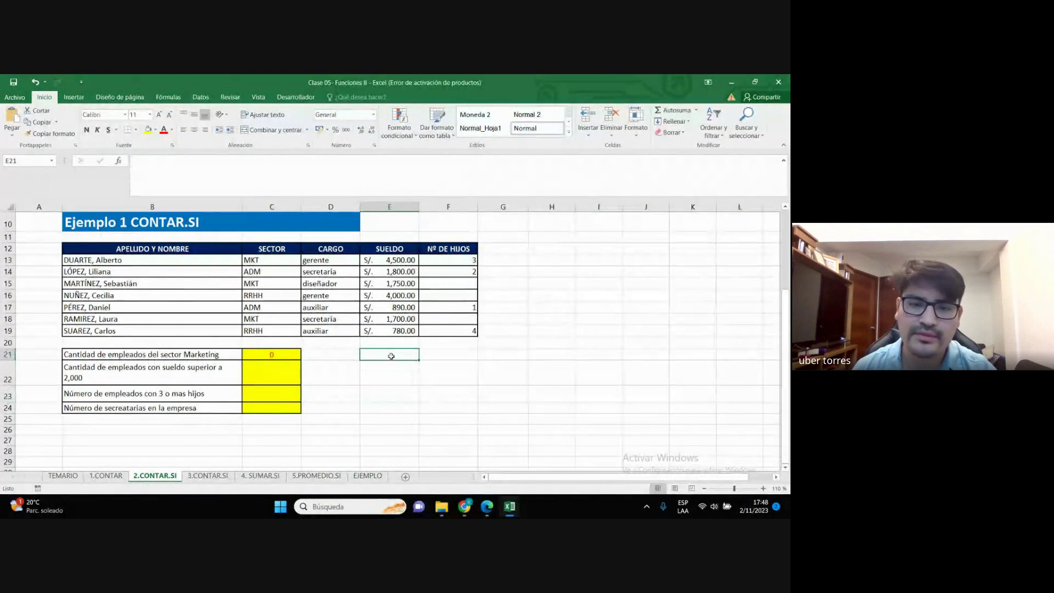
pyautogui.click(323, 359)
pyautogui.click(373, 364)
pyautogui.click(282, 355)
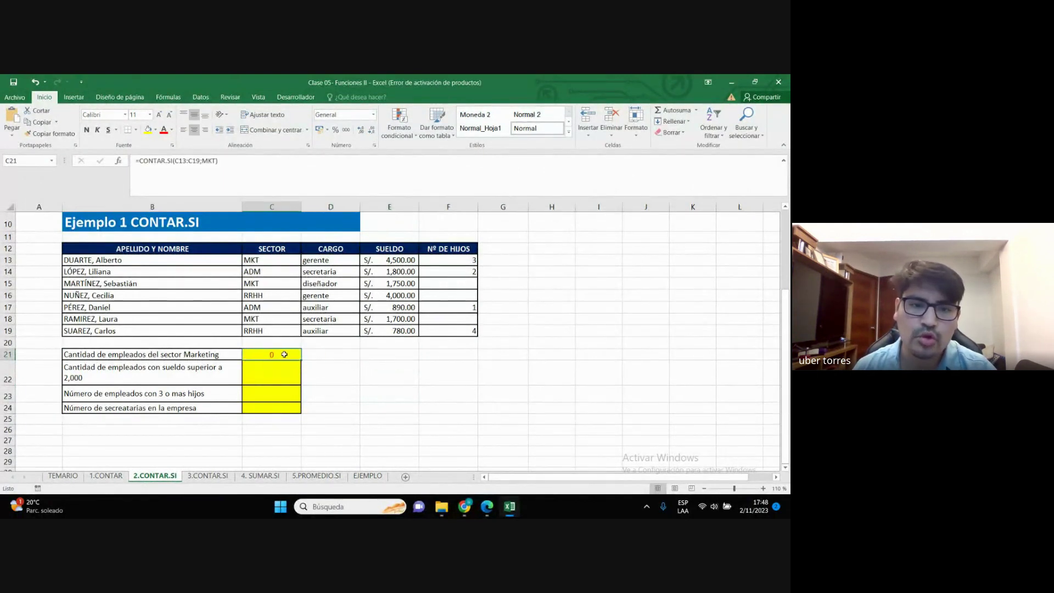
pyautogui.doubleClick(283, 354)
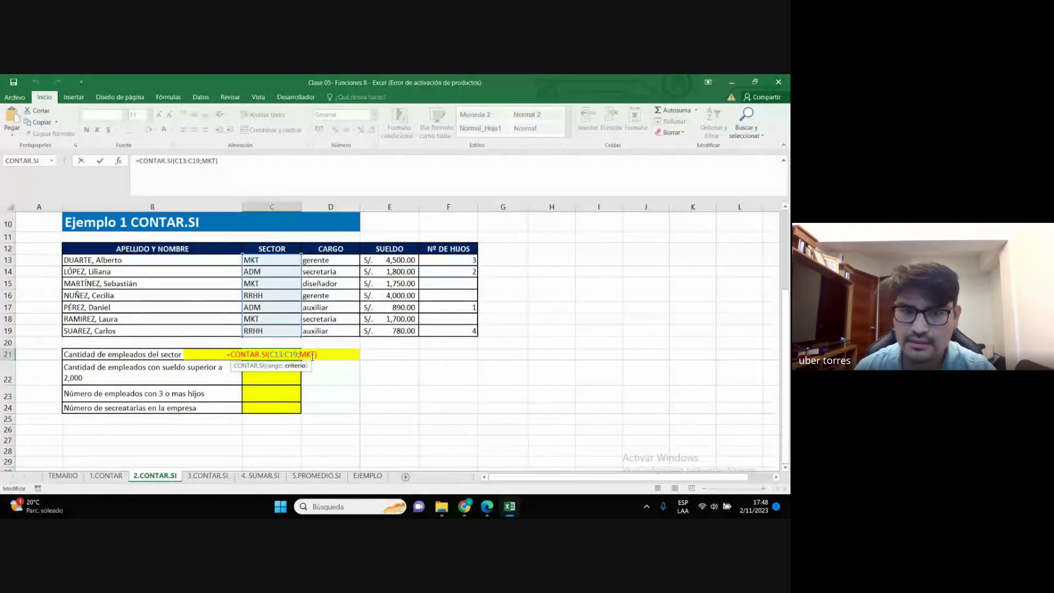
pyautogui.write('"')
pyautogui.press('Right')
pyautogui.press('Right')
pyautogui.press('Right')
pyautogui.write('"MKT')
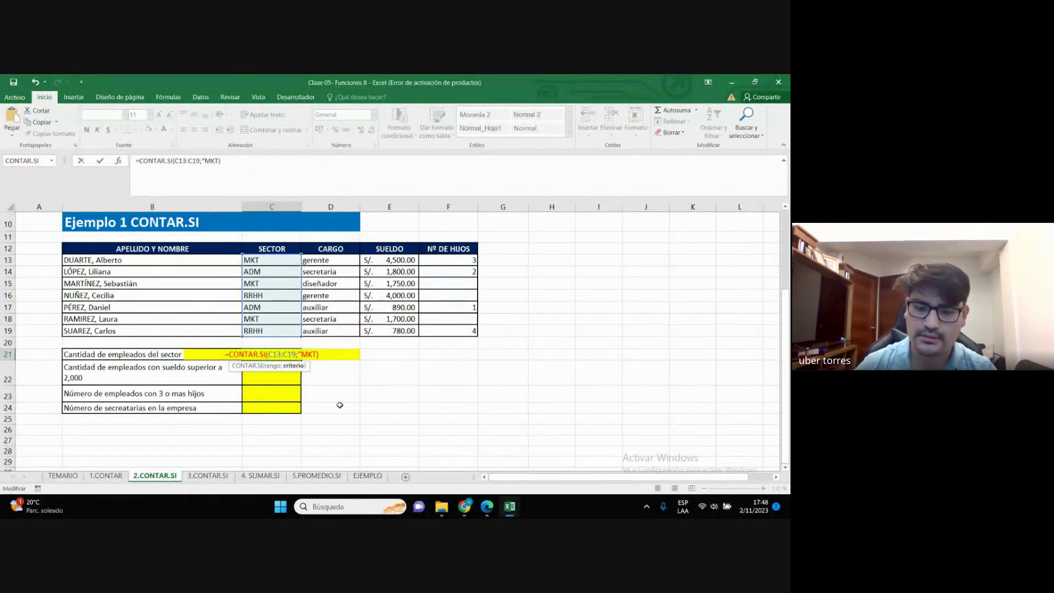
pyautogui.write('"')
pyautogui.press('Return')
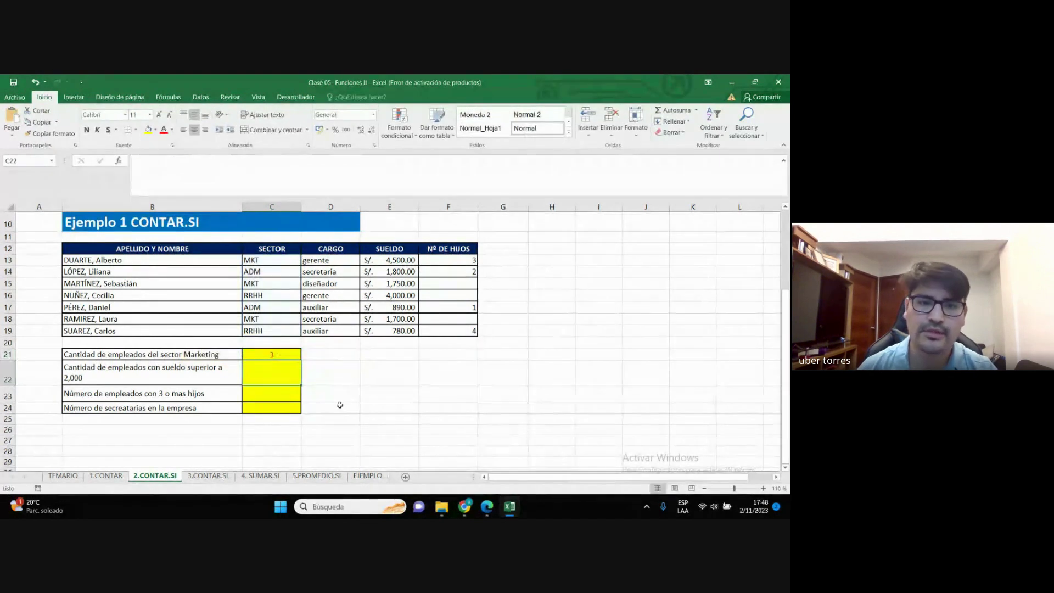
# Review the C21 formula, read the Meet chat, and dismiss the presenting notice back in Excel
pyautogui.doubleClick(272, 354)
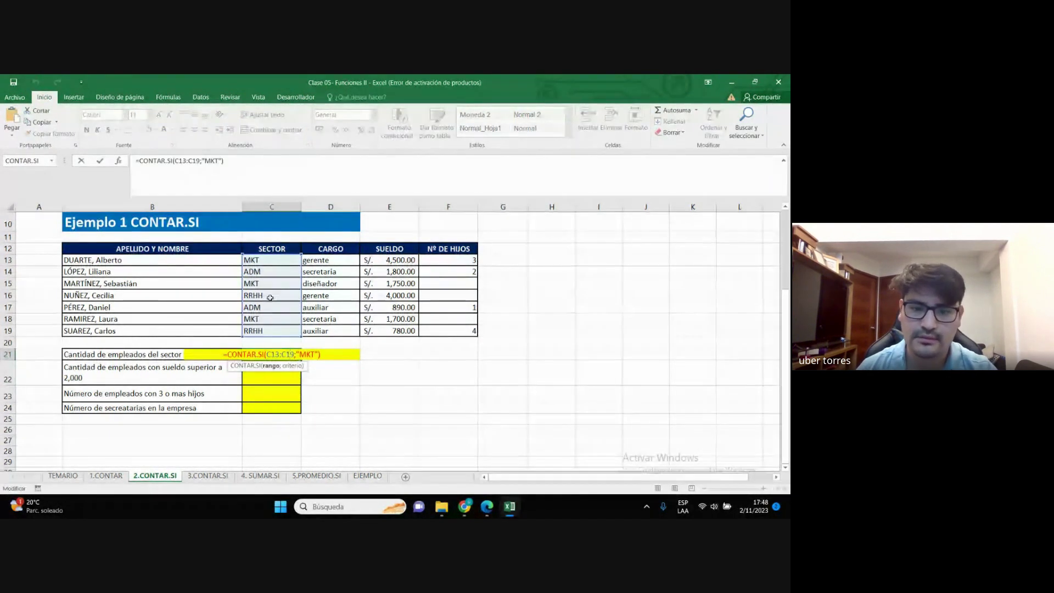
pyautogui.press('Return')
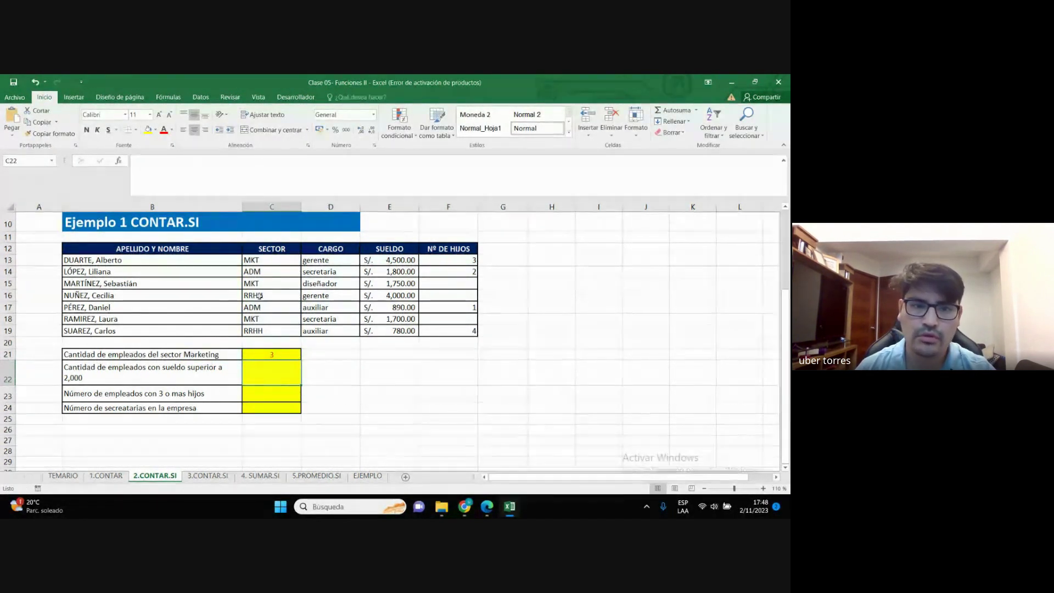
pyautogui.click(273, 354)
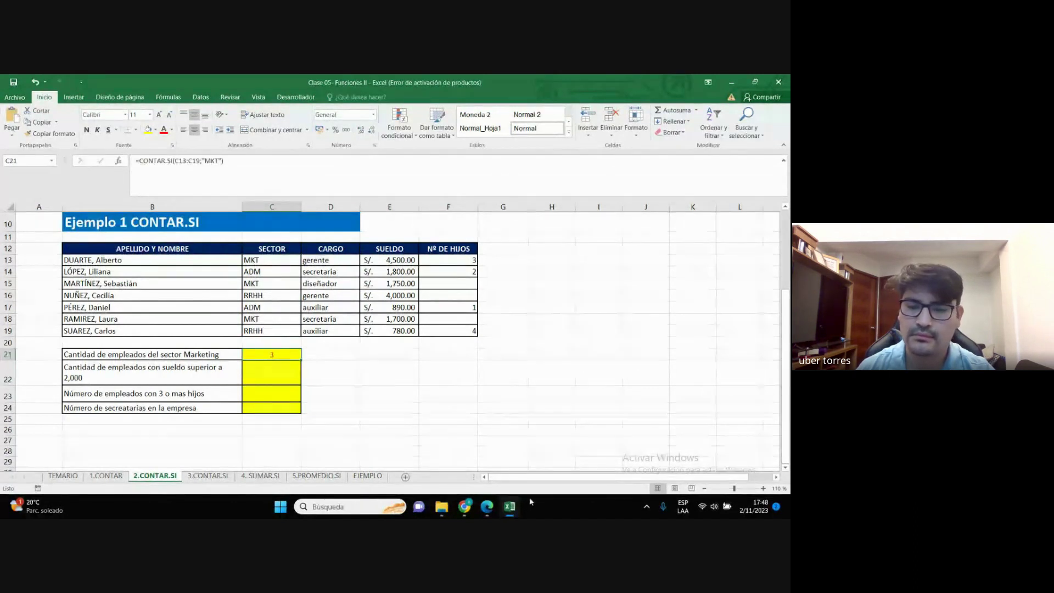
pyautogui.click(417, 442)
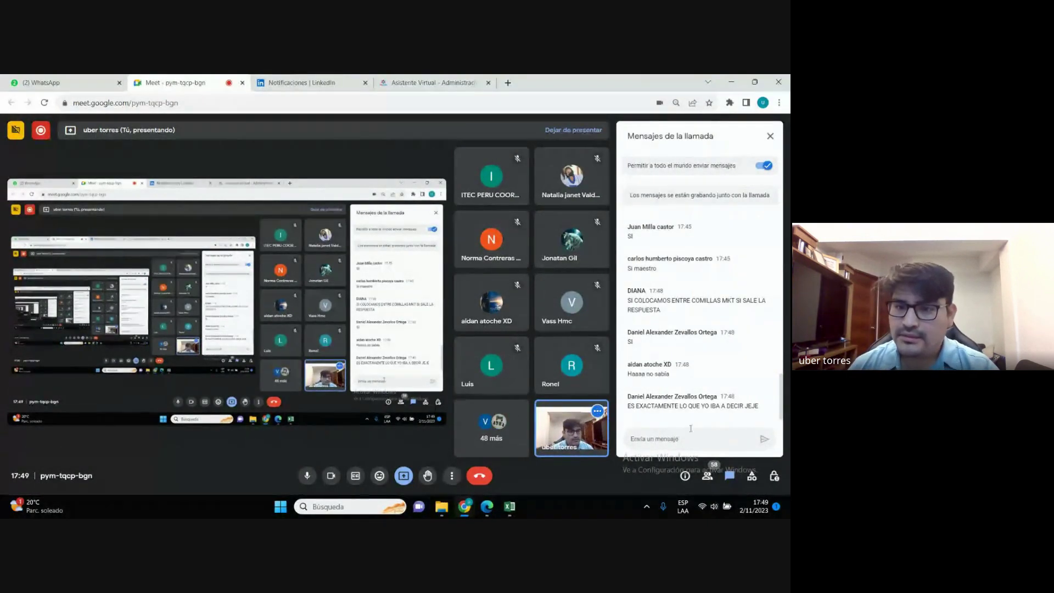
pyautogui.click(729, 84)
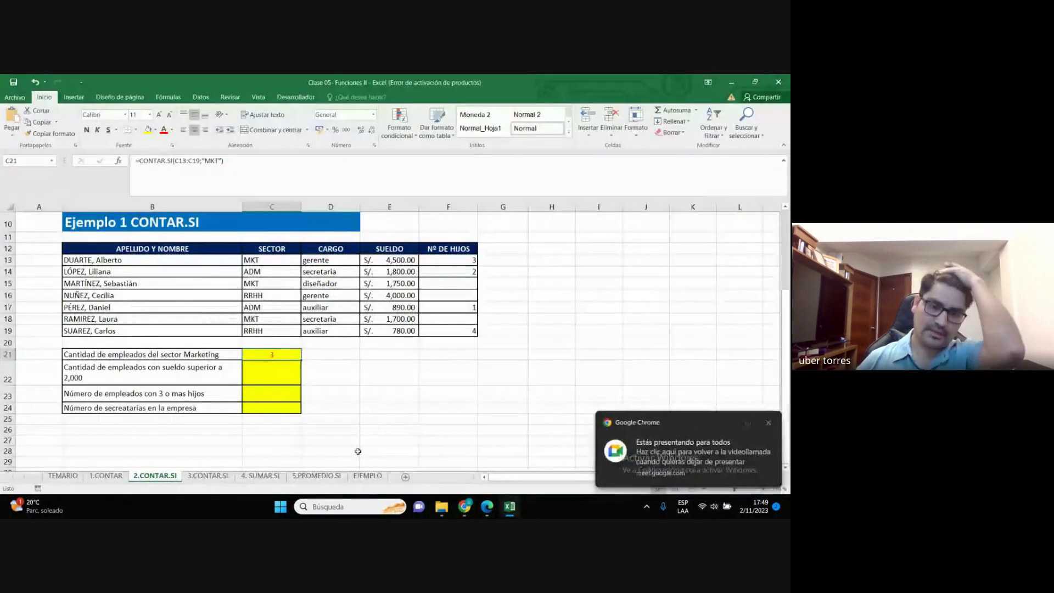
pyautogui.click(574, 393)
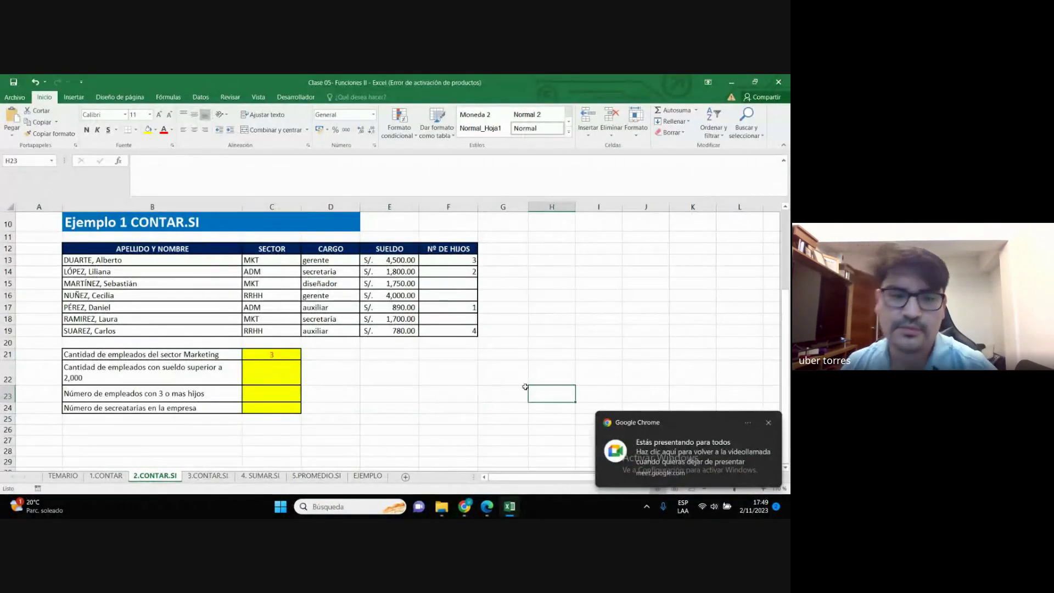
pyautogui.click(769, 423)
# Show the Marketing formula in C21 again, then select C22 for the salary count
pyautogui.press('Up')
pyautogui.press('Left')
pyautogui.press('Left')
pyautogui.press('Left')
pyautogui.press('Left')
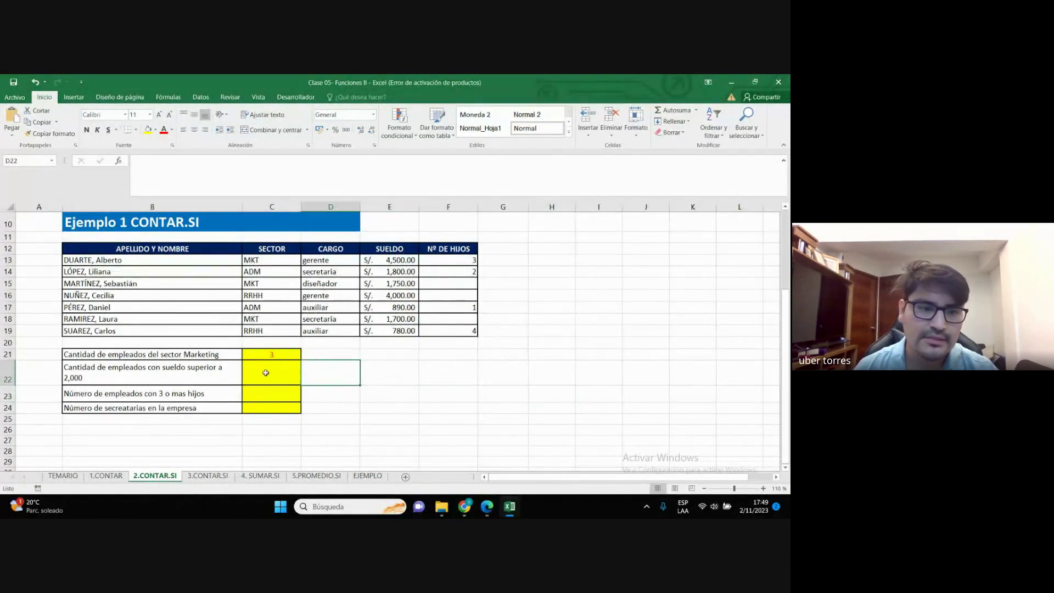
pyautogui.click(256, 352)
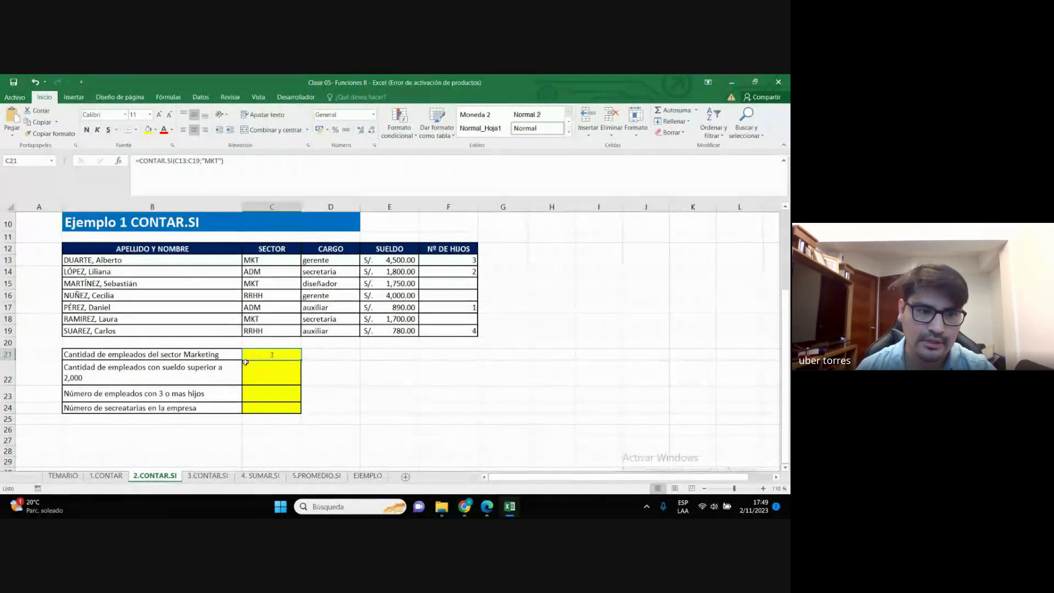
pyautogui.click(101, 378)
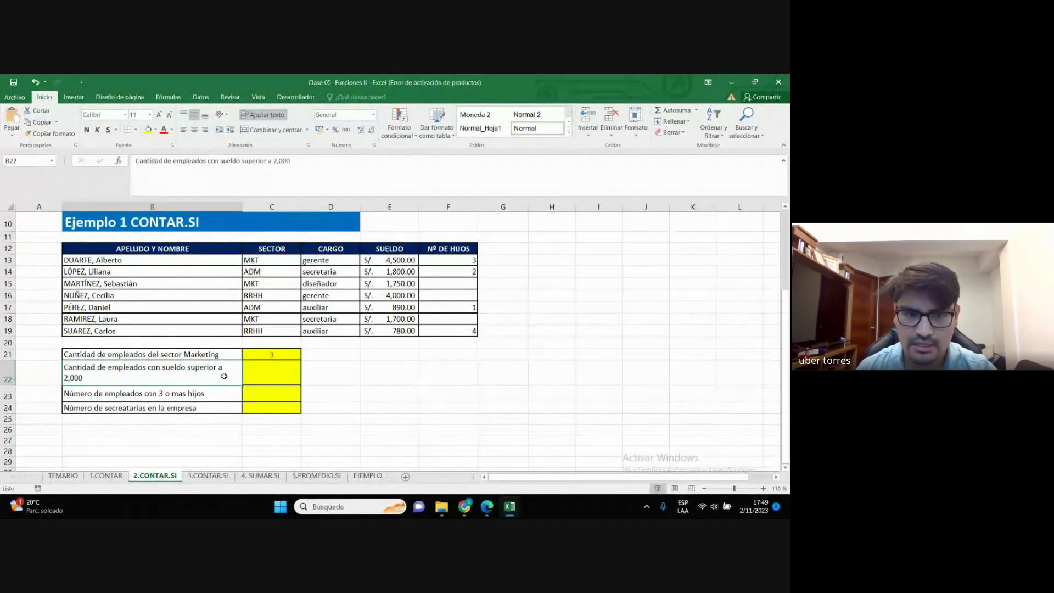
pyautogui.click(267, 373)
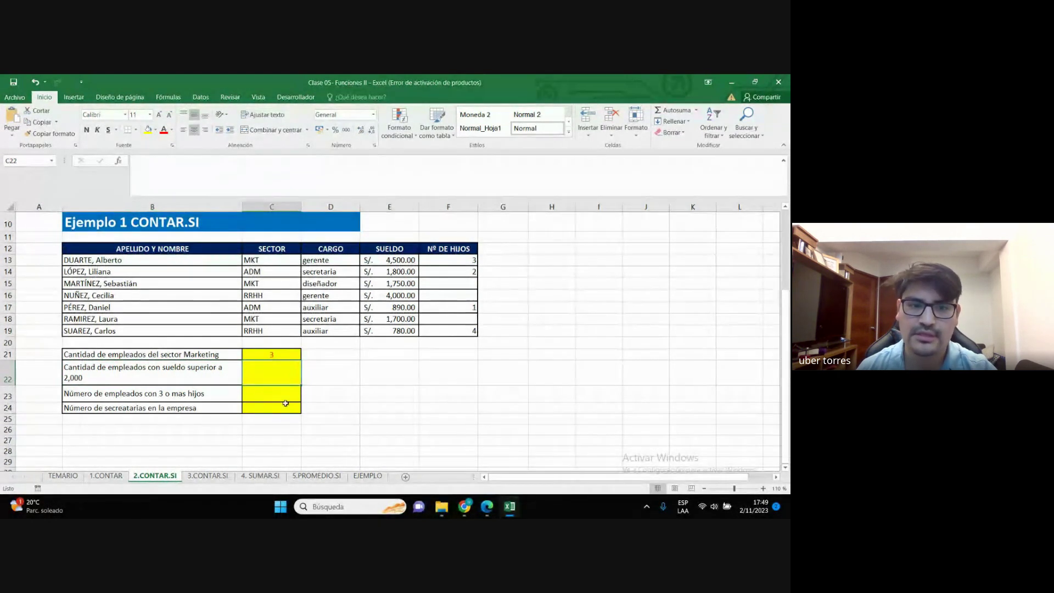
# Start C22's formula as +CONTAR.SI(E13:E19;>2000) using the salary column as the range
pyautogui.write('+')
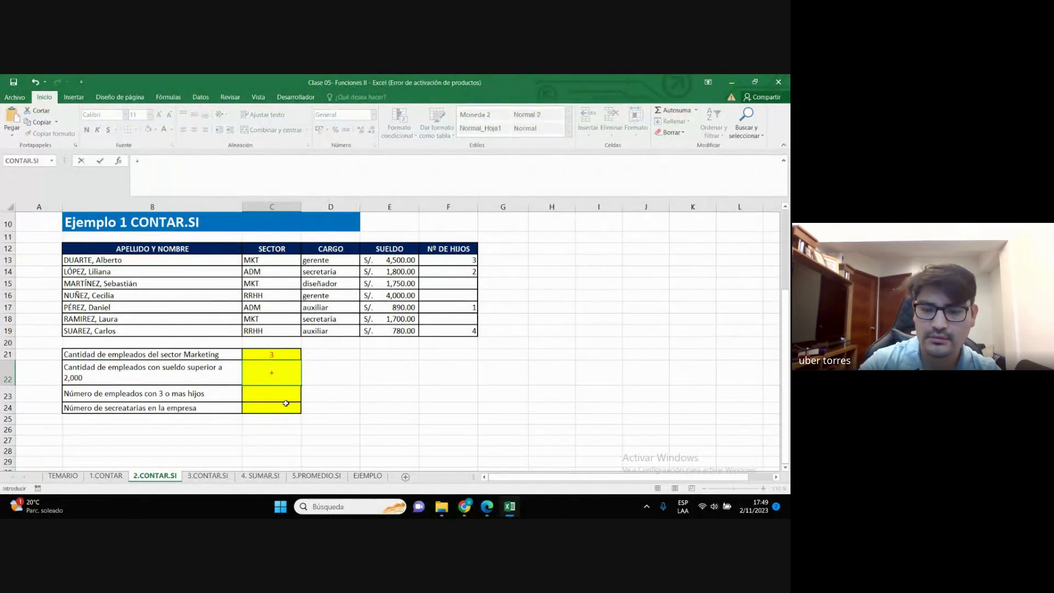
pyautogui.write('CONT')
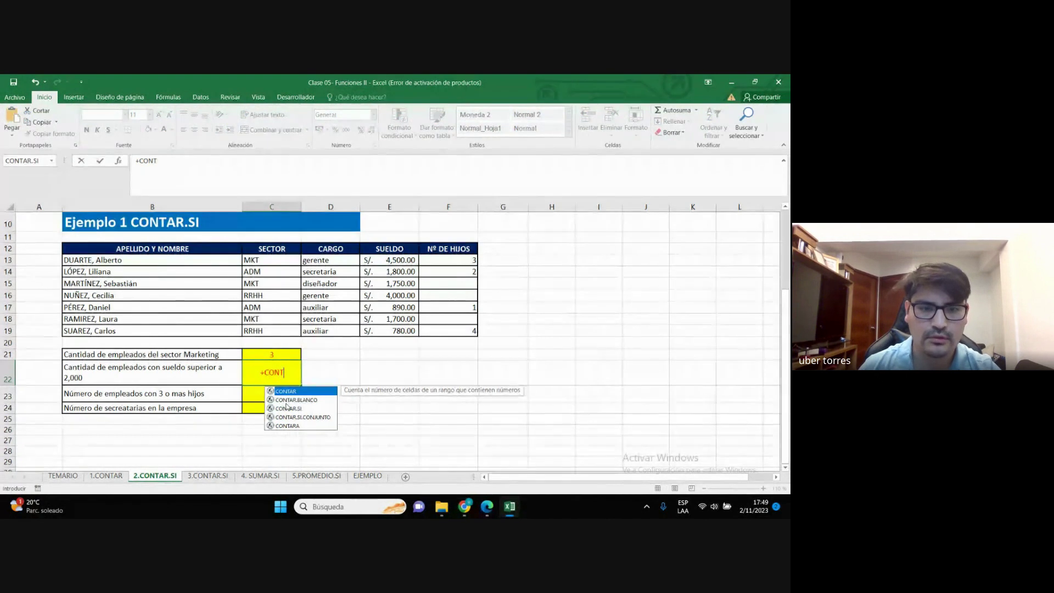
pyautogui.write('AR')
pyautogui.click(290, 409)
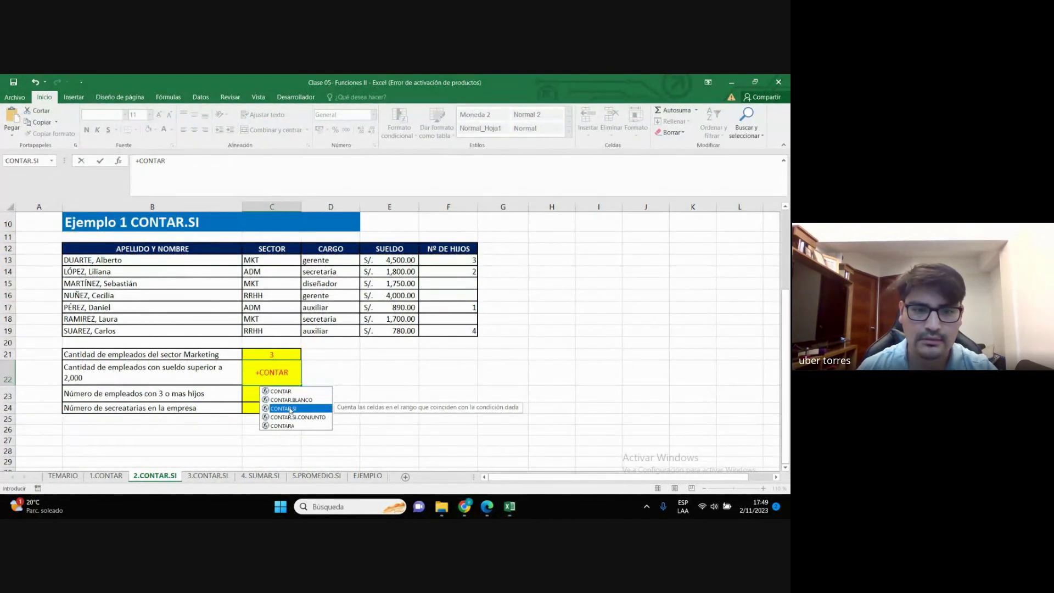
pyautogui.doubleClick(291, 409)
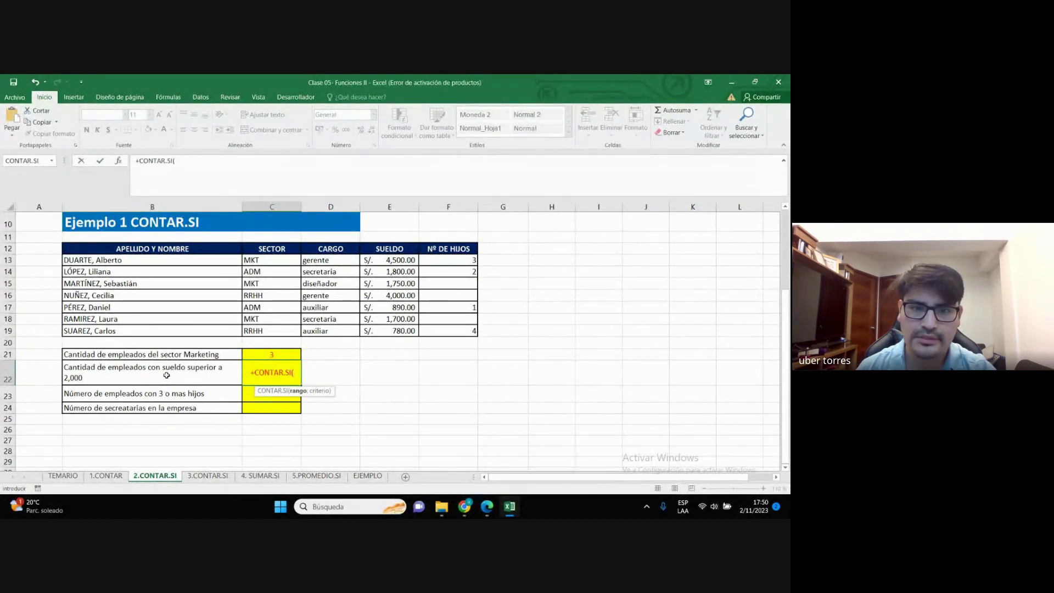
pyautogui.moveTo(465, 506)
pyautogui.click(409, 445)
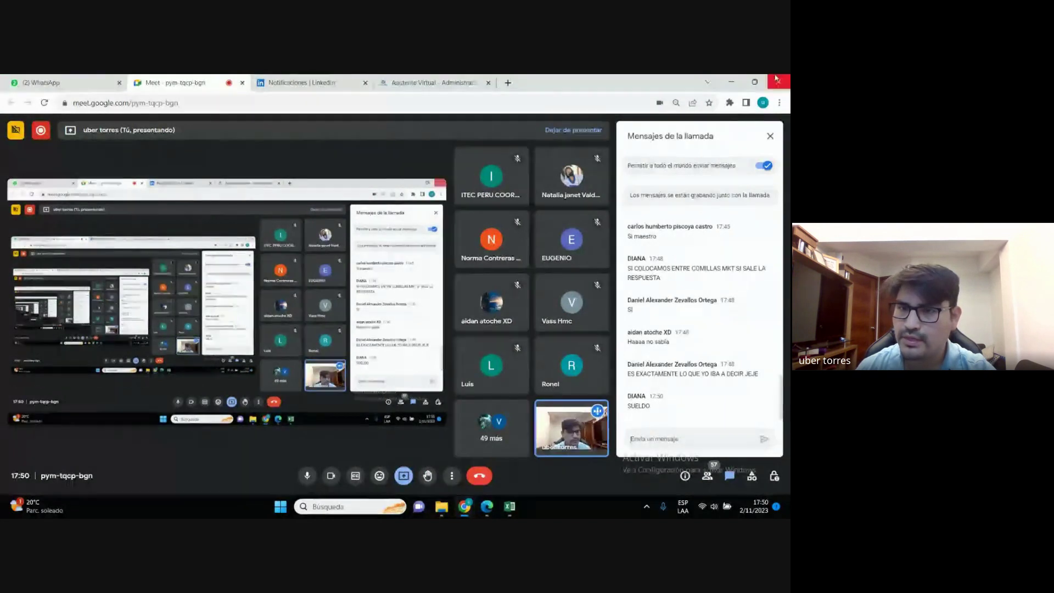
pyautogui.click(732, 82)
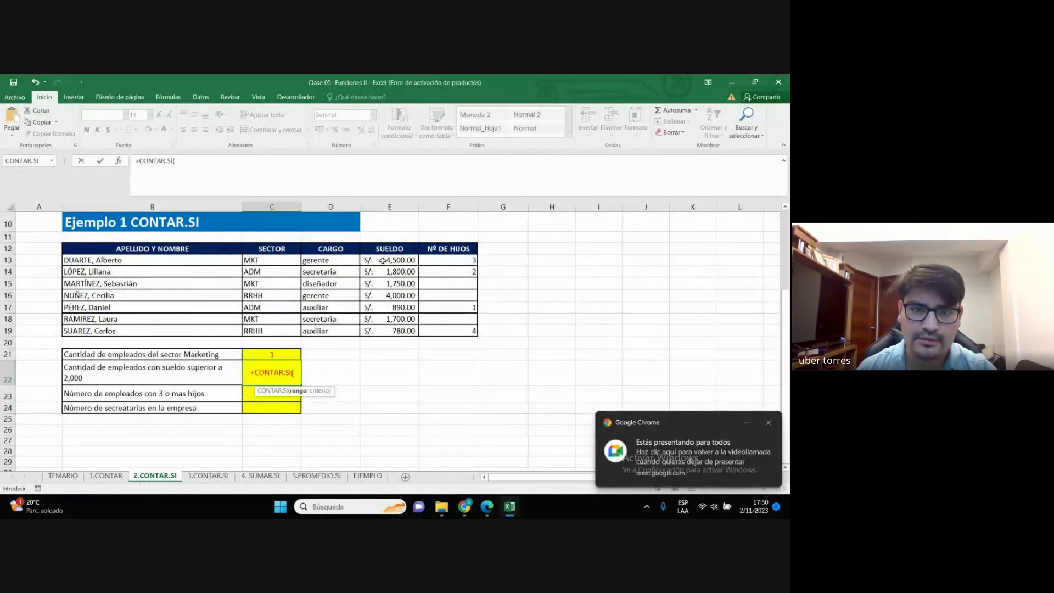
pyautogui.moveTo(380, 255); pyautogui.dragTo(391, 329)
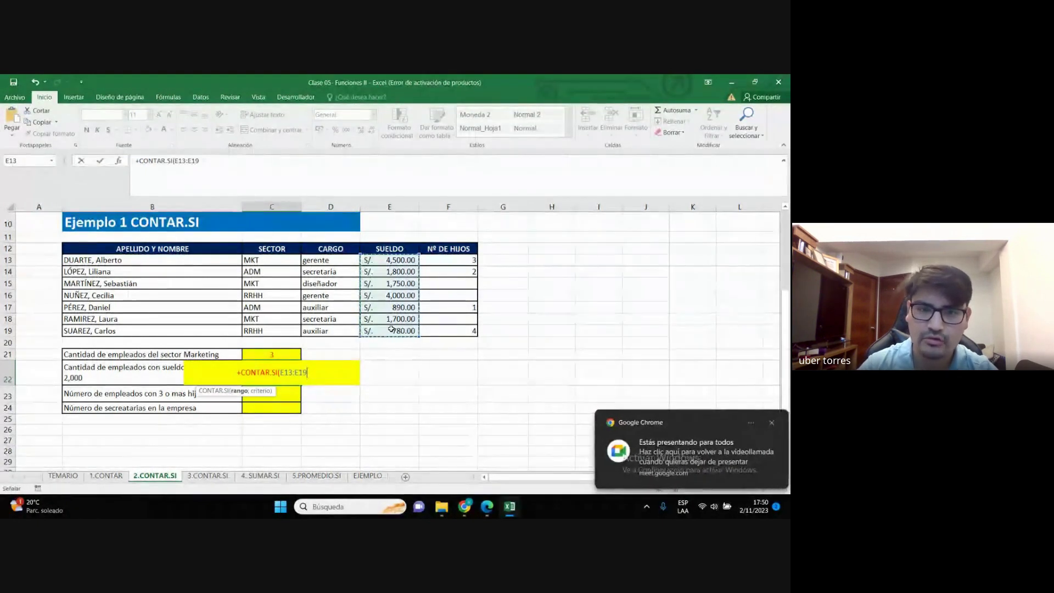
pyautogui.write(';')
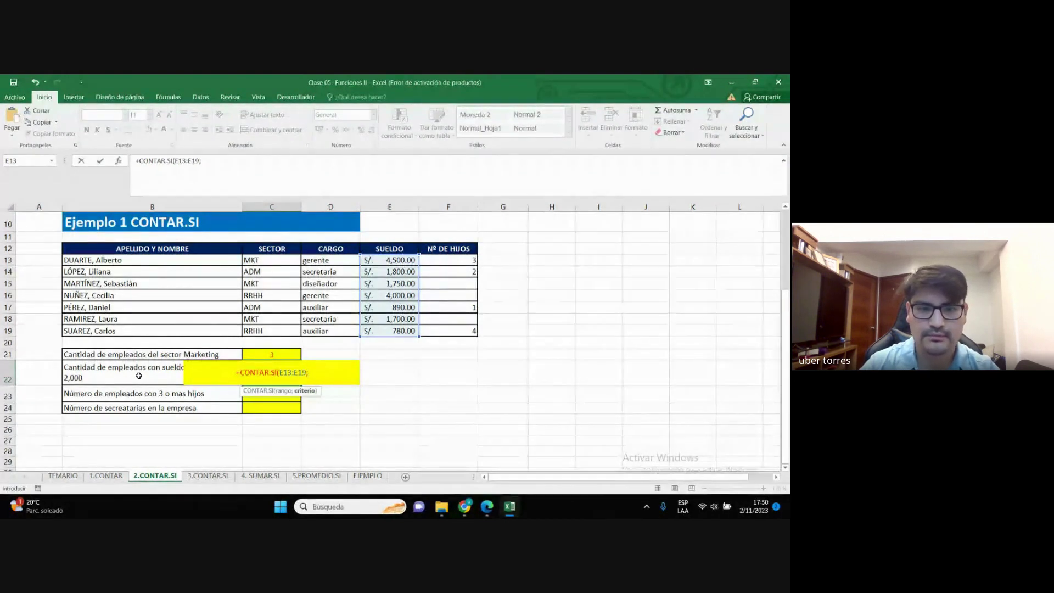
pyautogui.write('>2000')
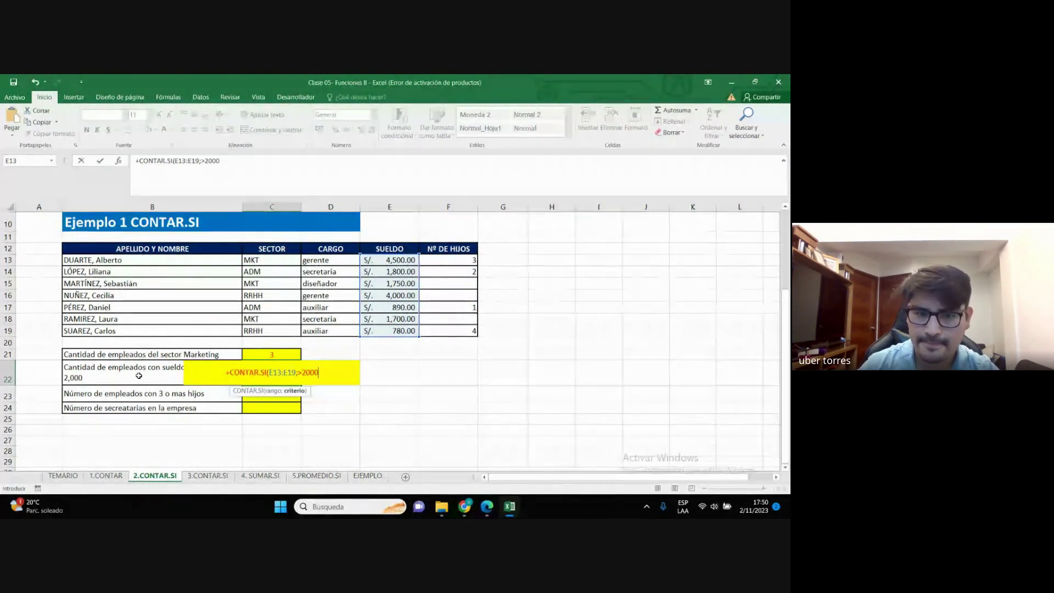
pyautogui.write(')')
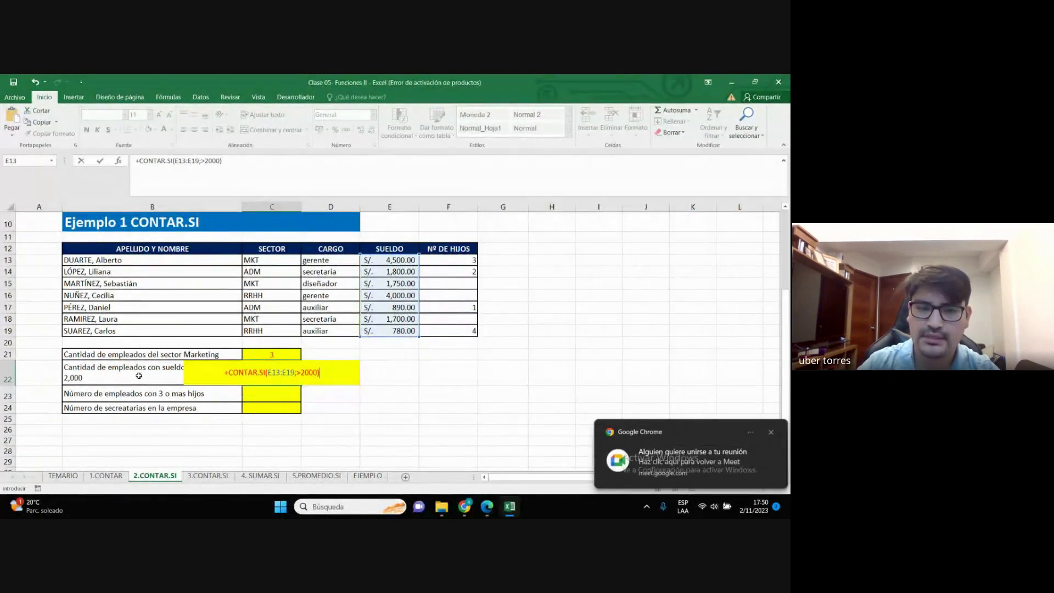
# Quote the criterion so C22 holds =+CONTAR.SI(E13:E19;">2000") and returns 2
pyautogui.press('Return')
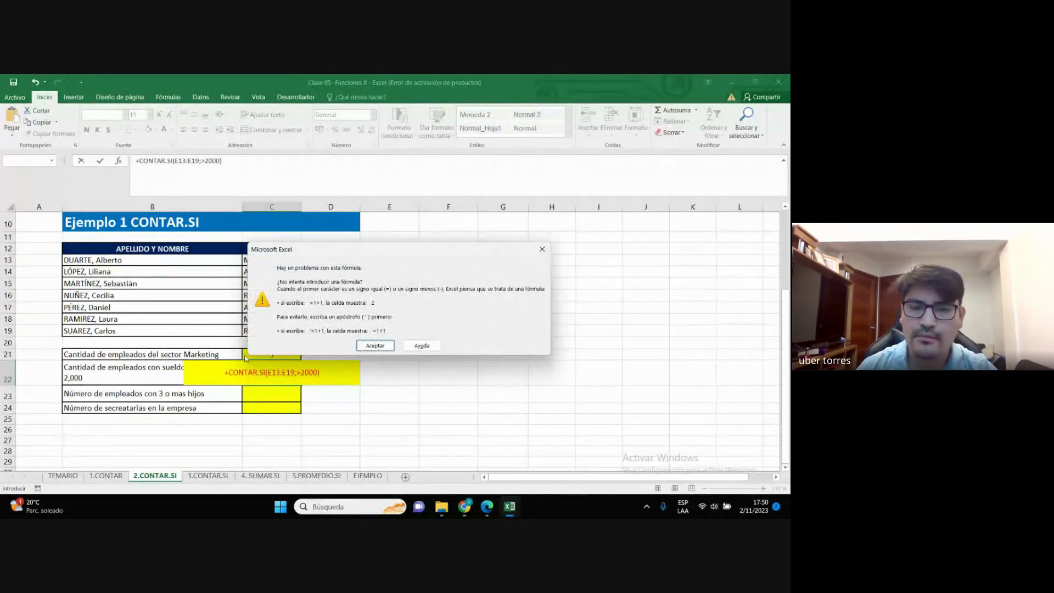
pyautogui.click(376, 345)
pyautogui.moveTo(465, 506)
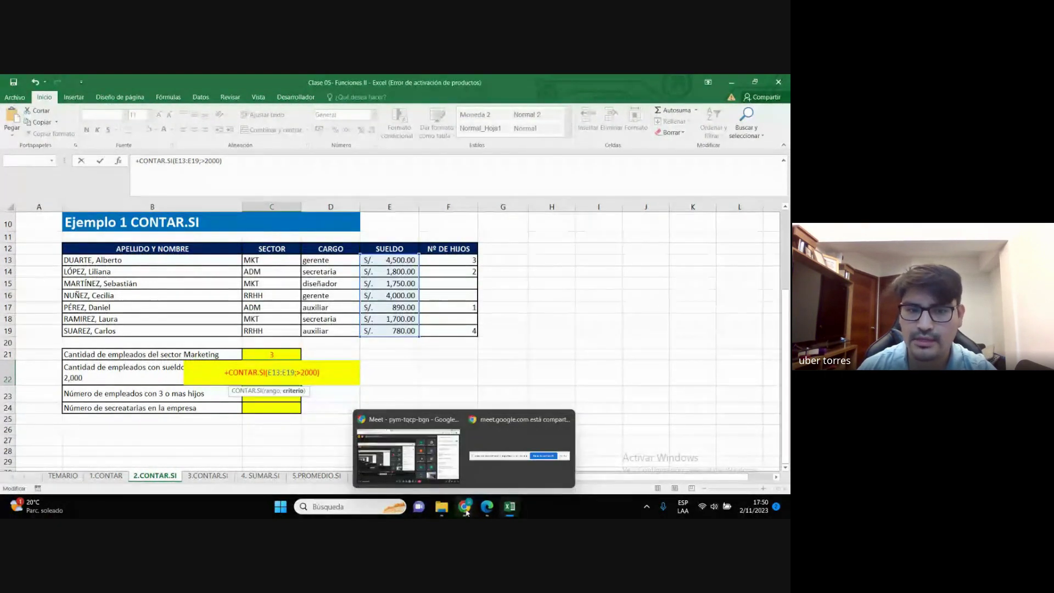
pyautogui.click(400, 446)
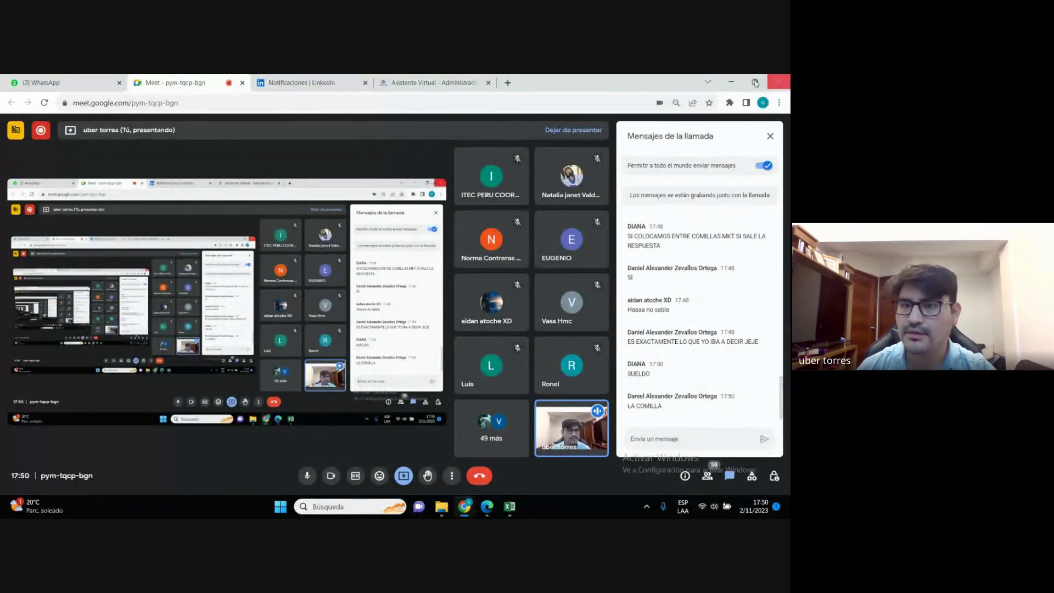
pyautogui.hotkey('alt', 'Tab')
pyautogui.write('"')
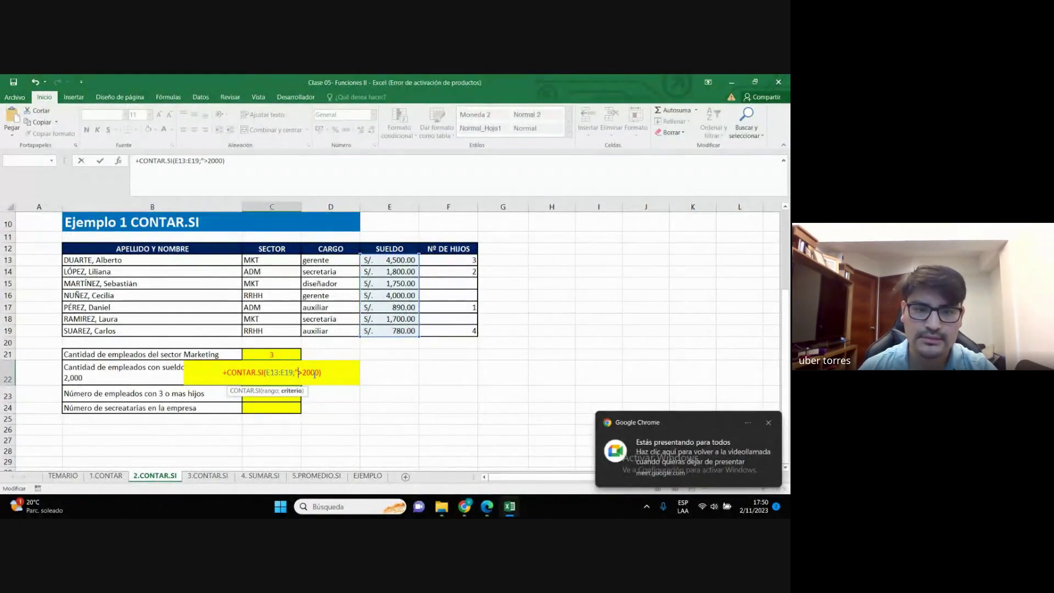
pyautogui.write('"')
pyautogui.press('Return')
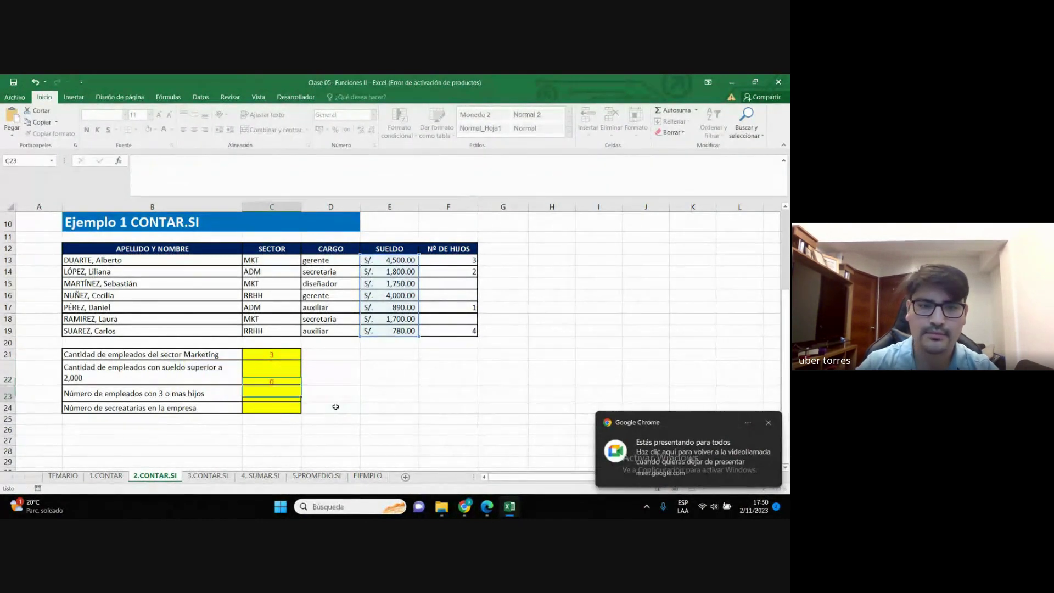
pyautogui.press('Up')
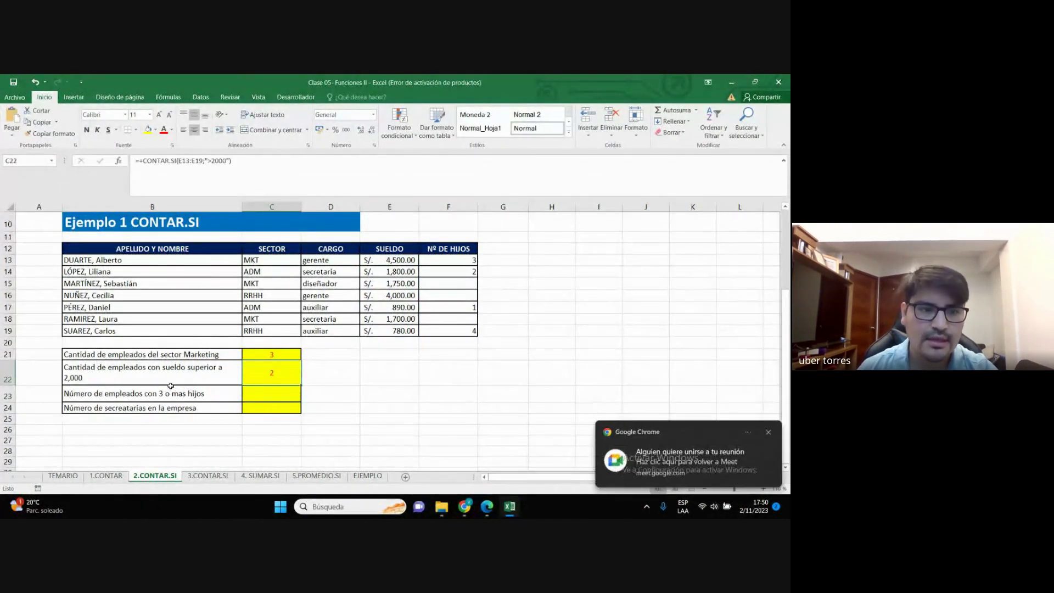
# Review C22's salary formula, glance at the Meet chat, and select C23 for the children count
pyautogui.click(189, 377)
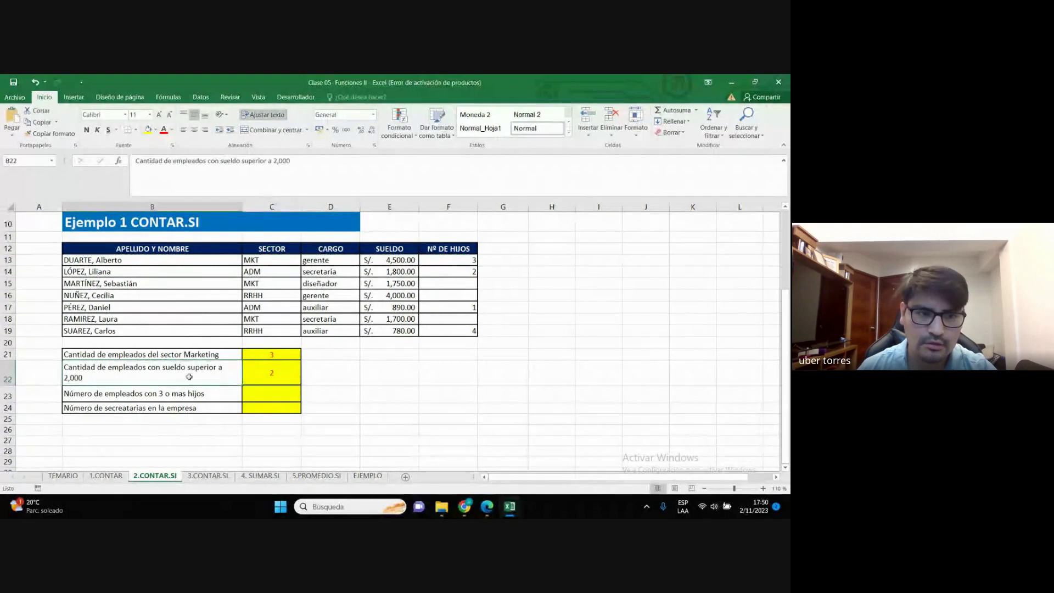
pyautogui.click(290, 377)
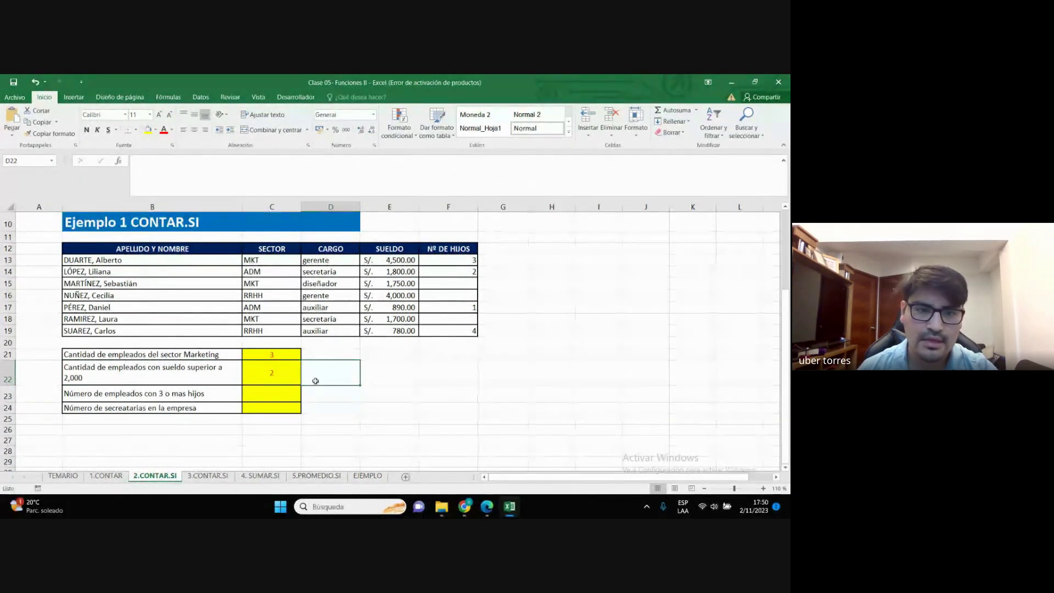
pyautogui.press('Down')
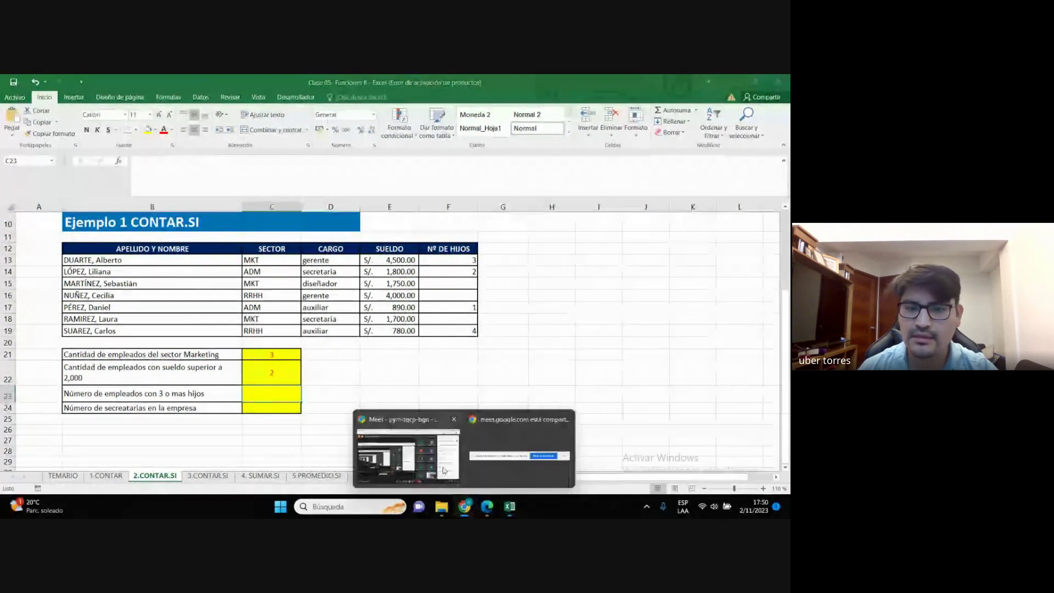
pyautogui.click(466, 510)
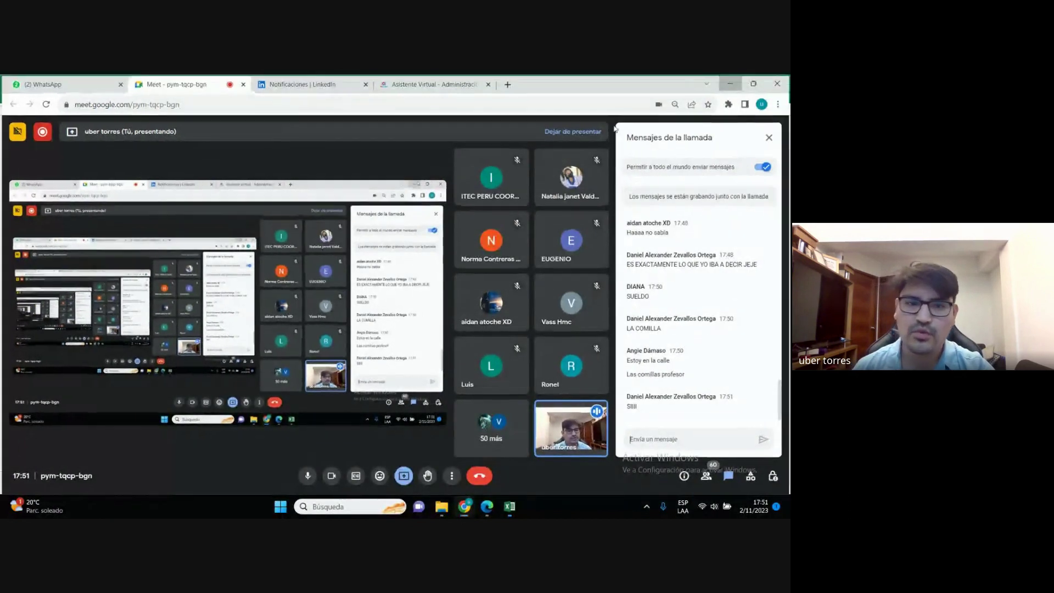
pyautogui.click(732, 81)
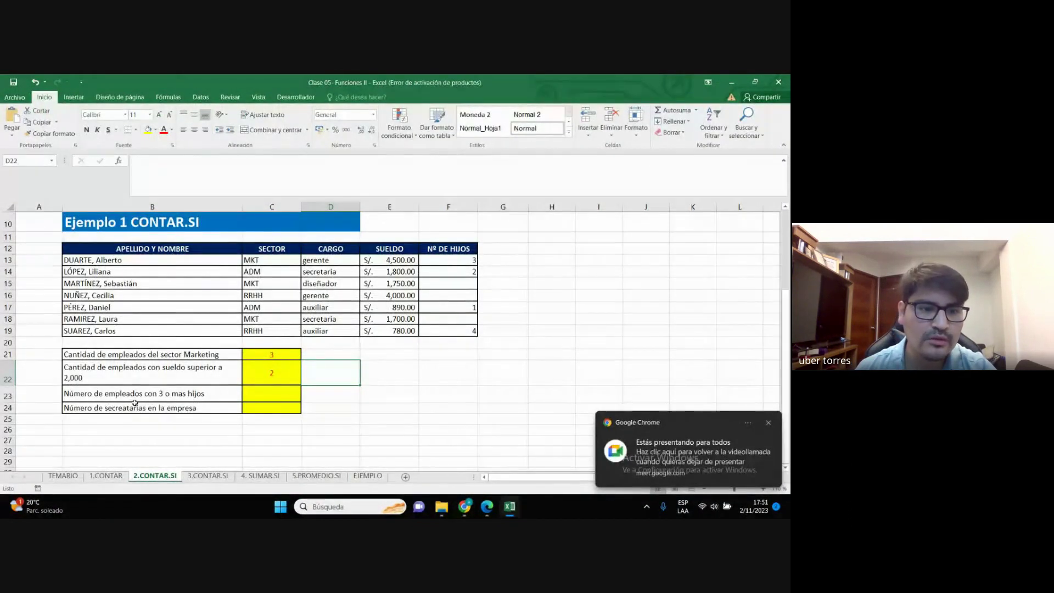
pyautogui.click(277, 395)
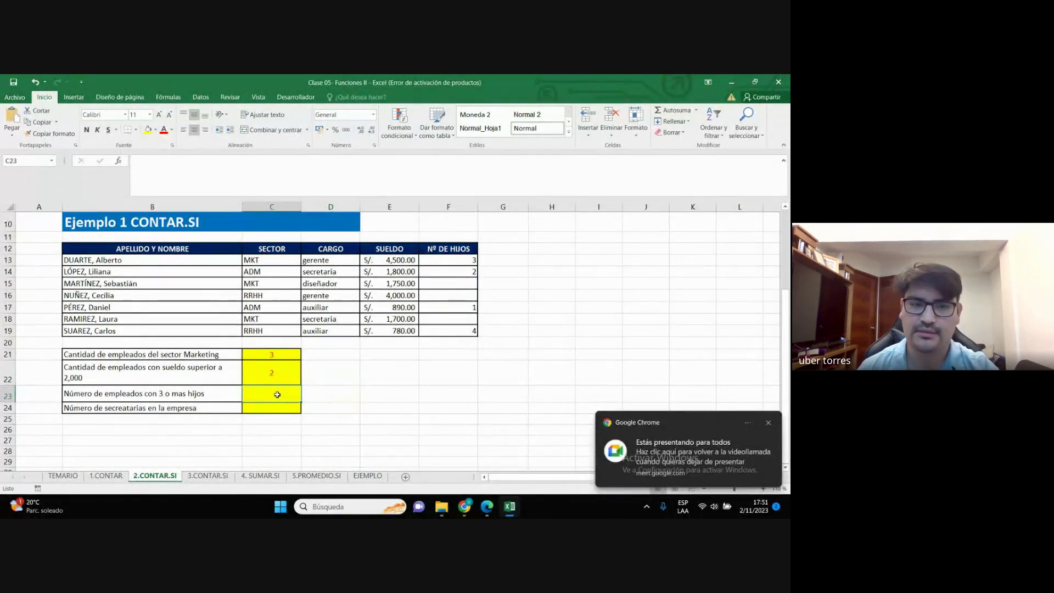
# Begin C23's formula as +CONTAR.SI(F13:F19; with the children column as range
pyautogui.write('+')
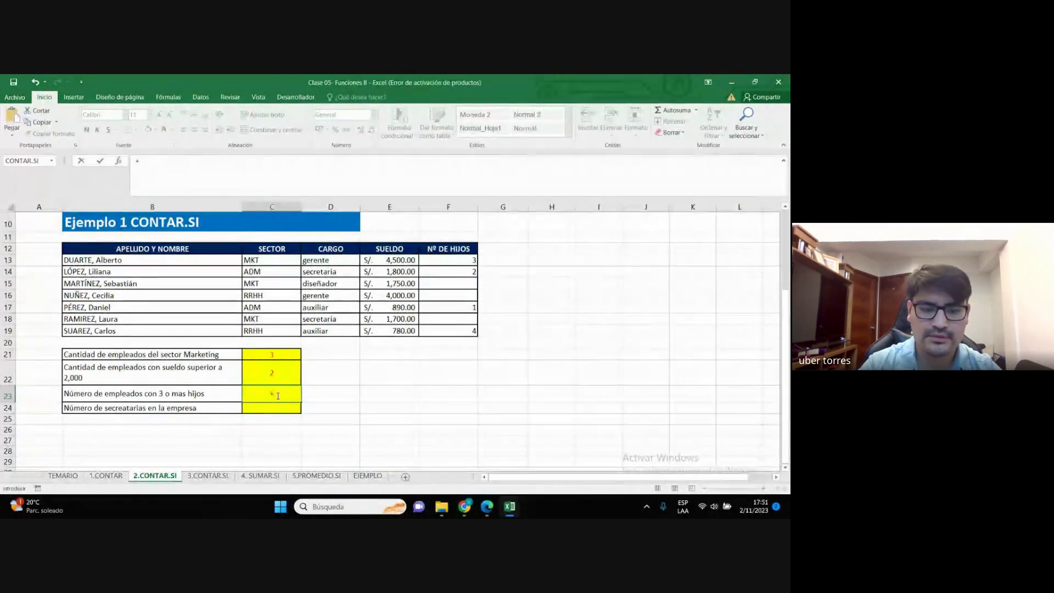
pyautogui.write('CONTAR')
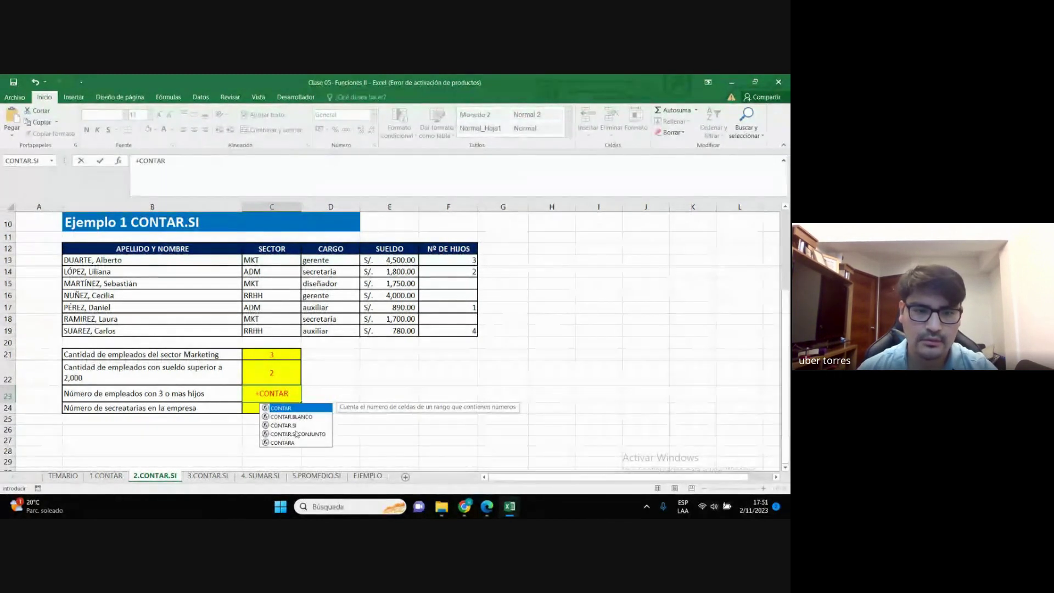
pyautogui.doubleClick(299, 426)
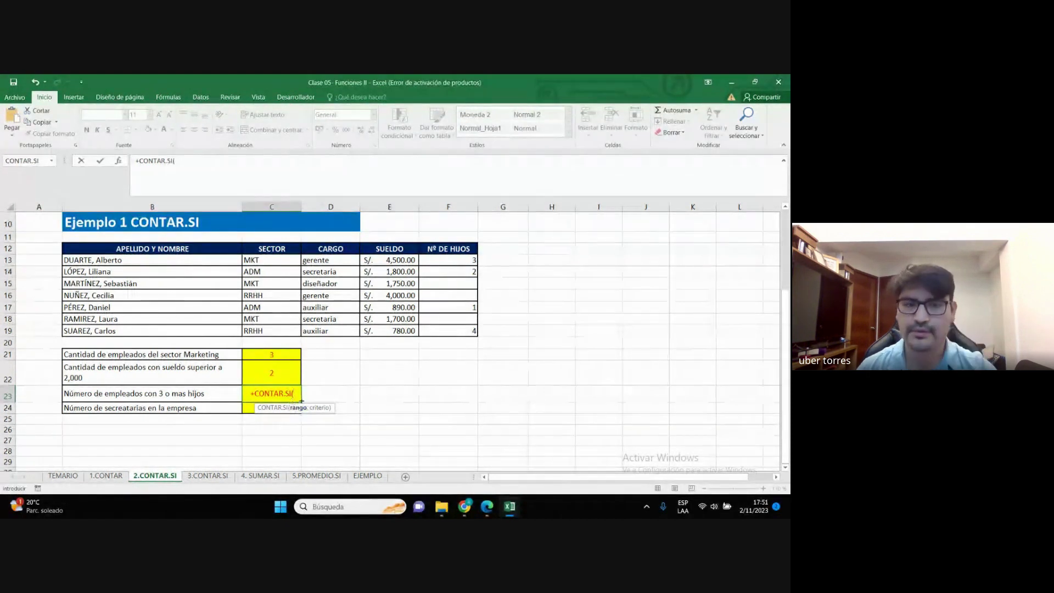
pyautogui.moveTo(464, 506)
pyautogui.click(531, 423)
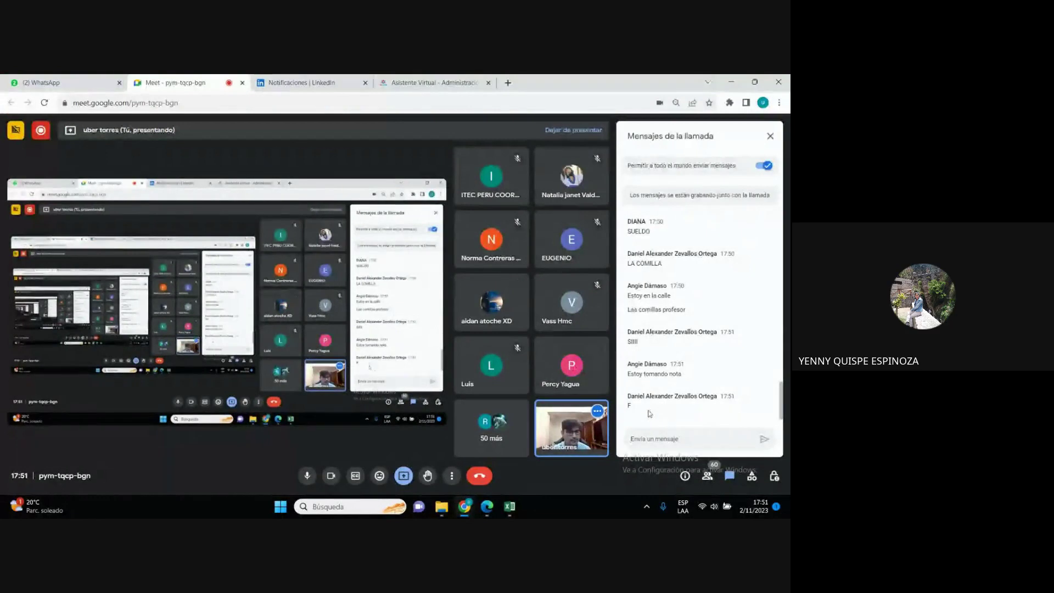
pyautogui.click(731, 82)
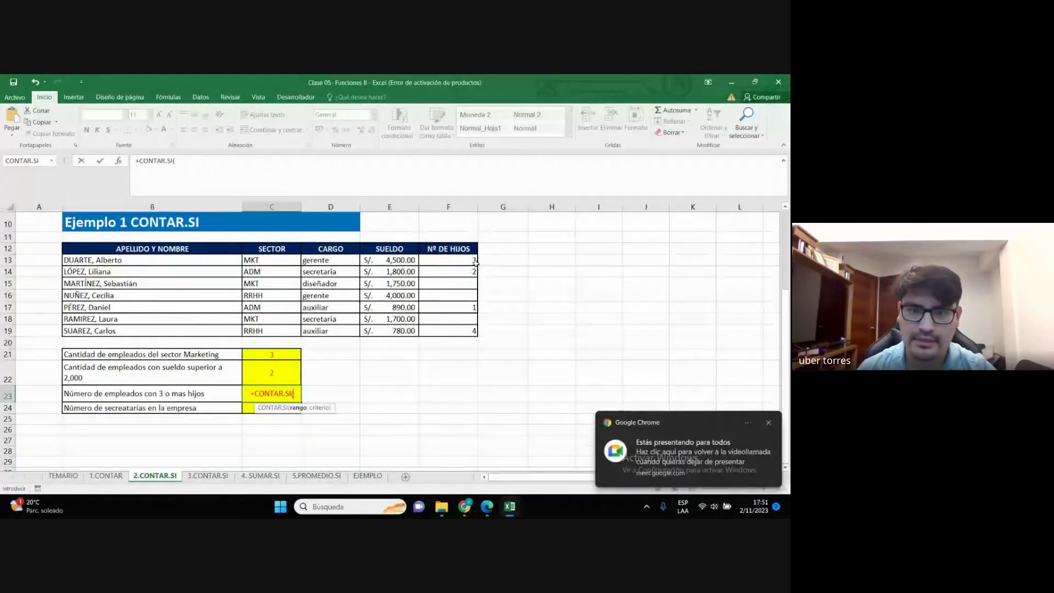
pyautogui.moveTo(475, 261); pyautogui.dragTo(450, 331)
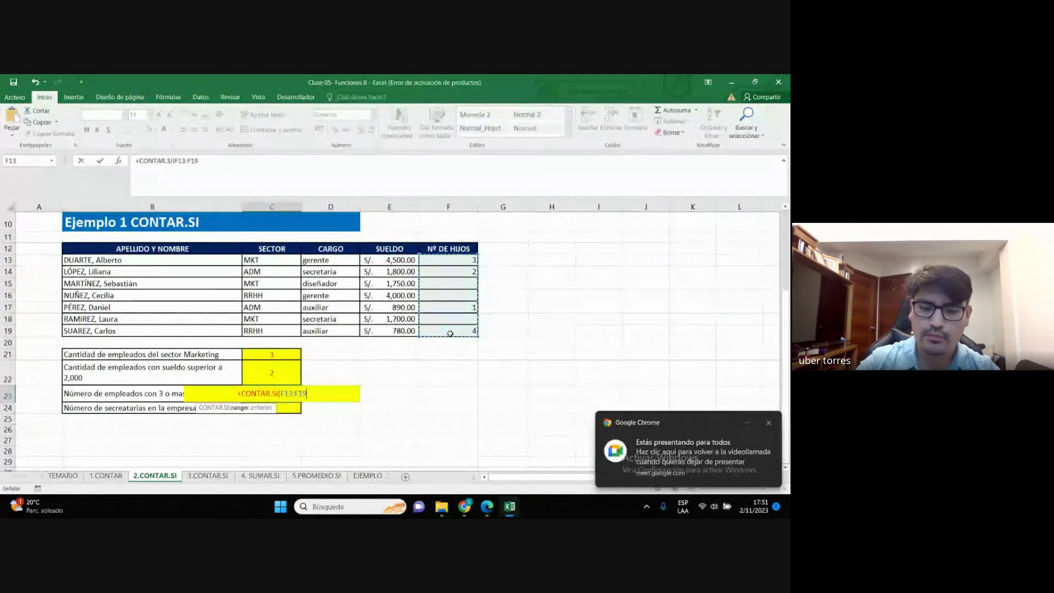
pyautogui.write(';')
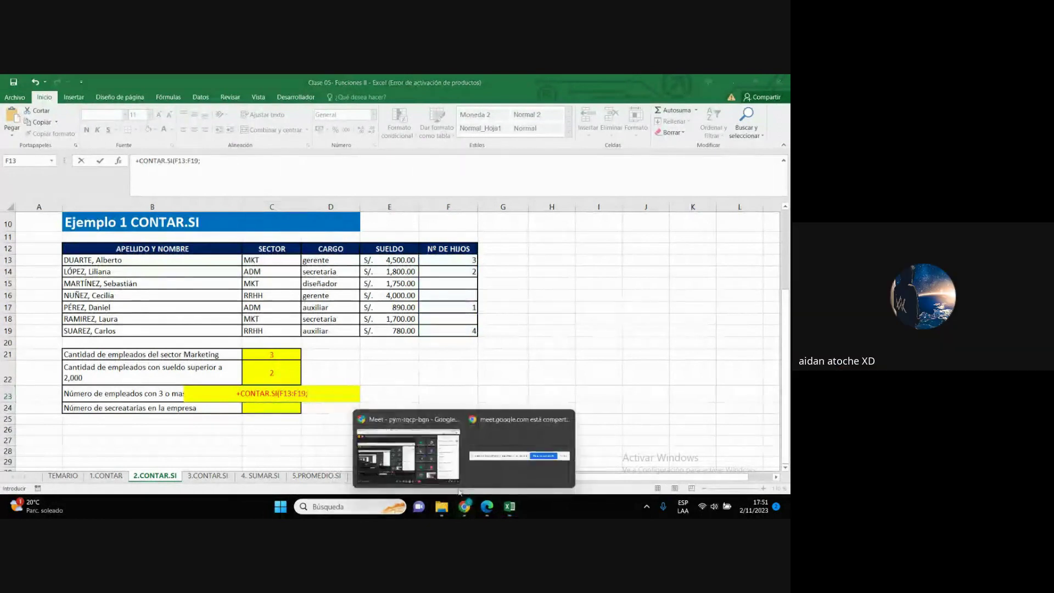
# Finish the criterion as ">=3" after the error prompt so C23 returns 2, then review it
pyautogui.hotkey('alt', 'Tab')
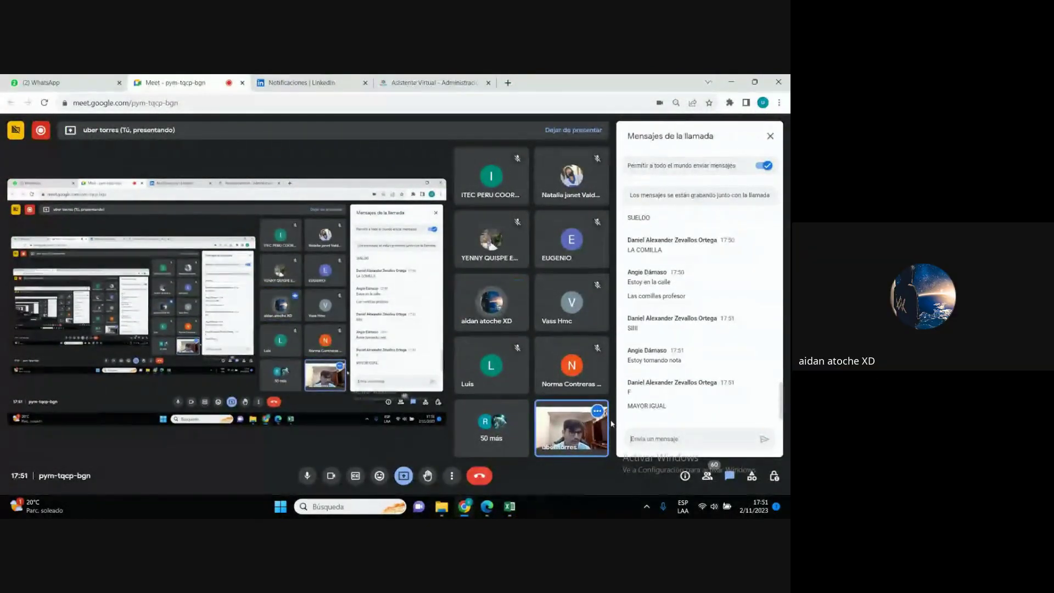
pyautogui.click(736, 87)
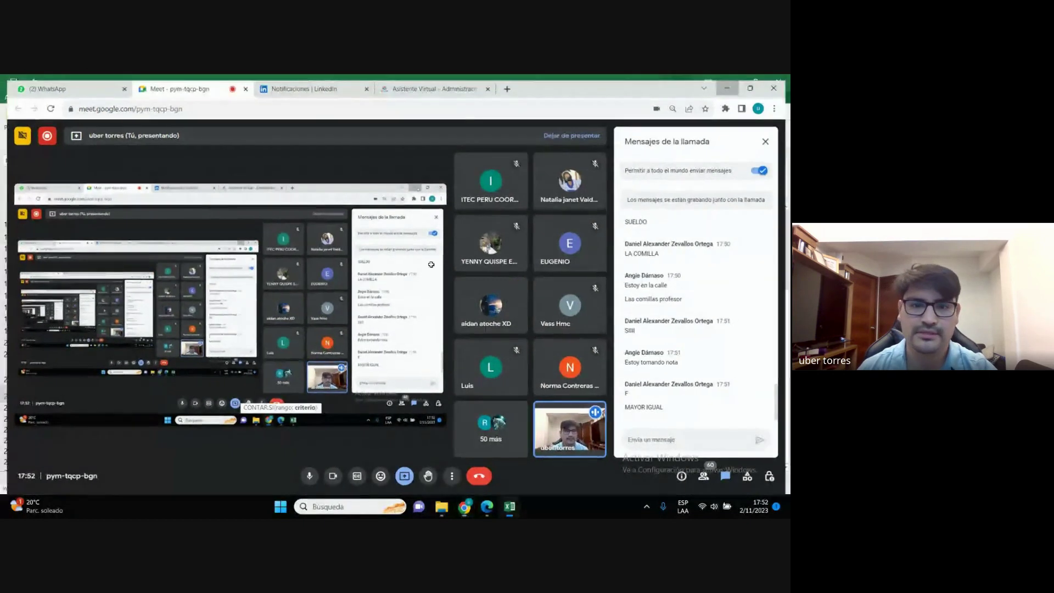
pyautogui.write('>')
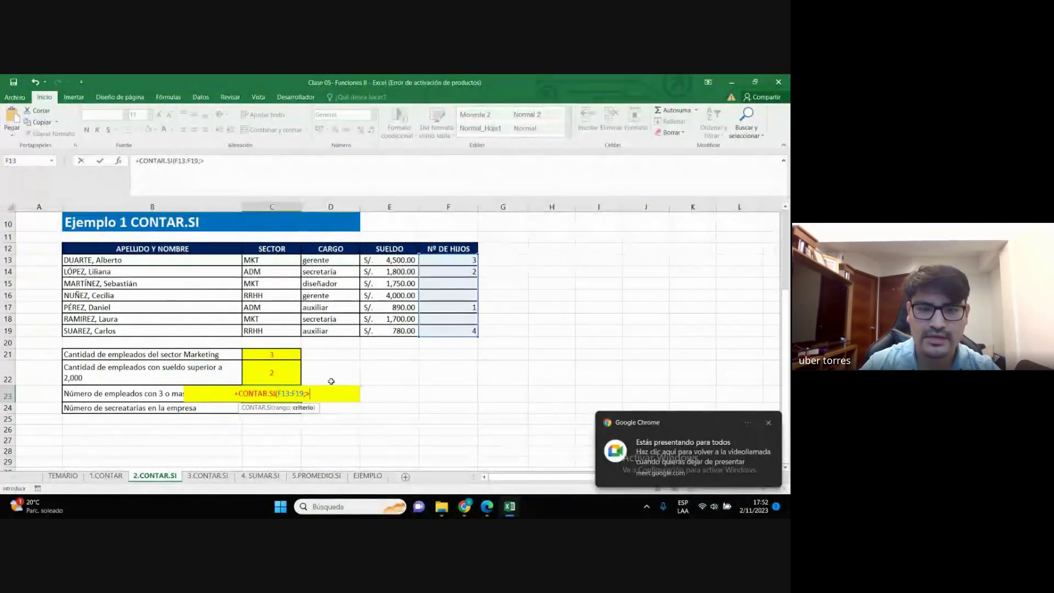
pyautogui.write('=')
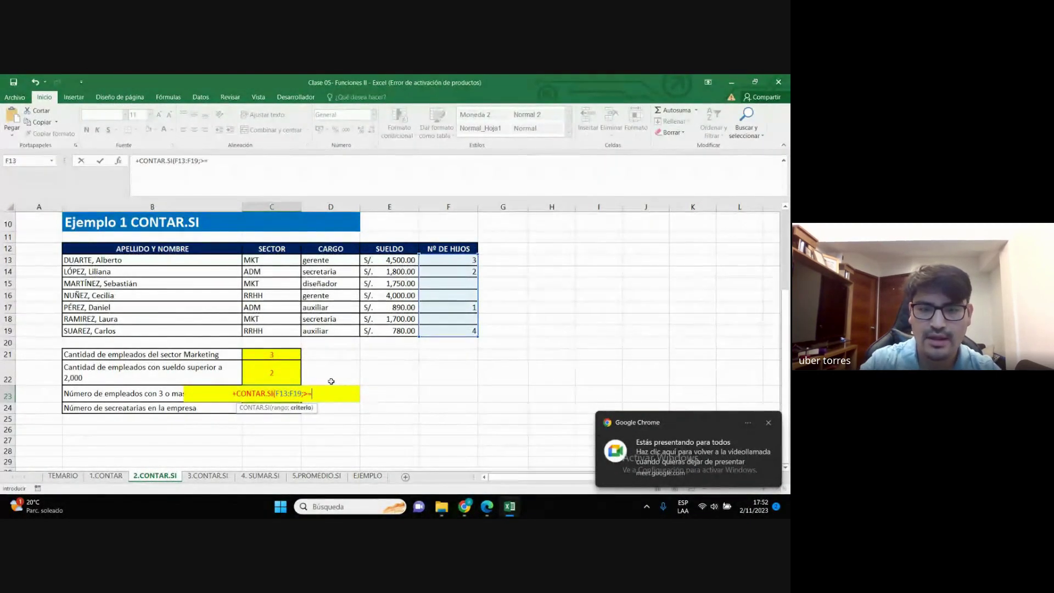
pyautogui.write('3')
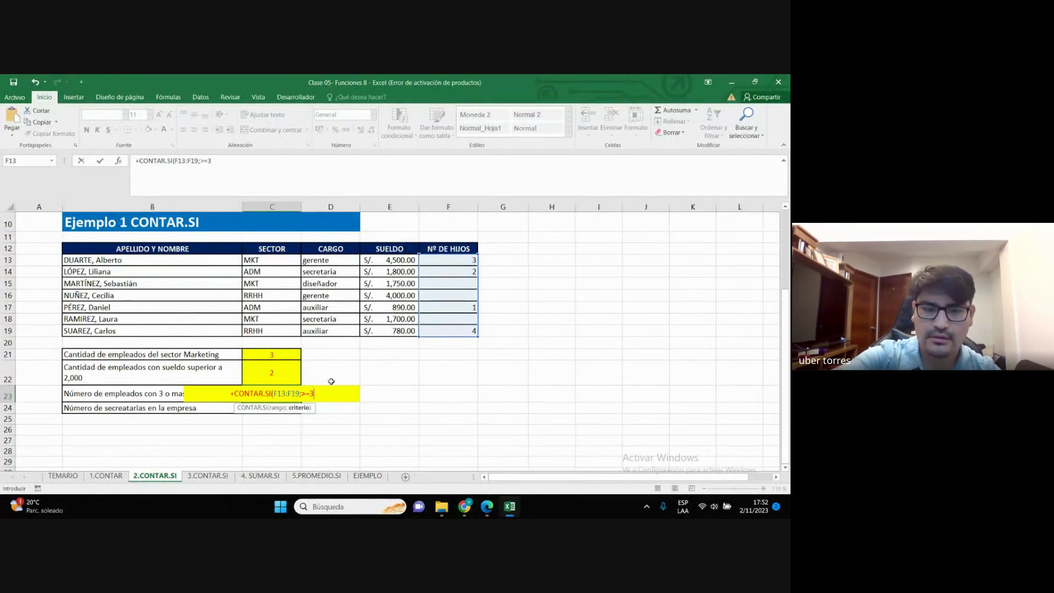
pyautogui.press('Return')
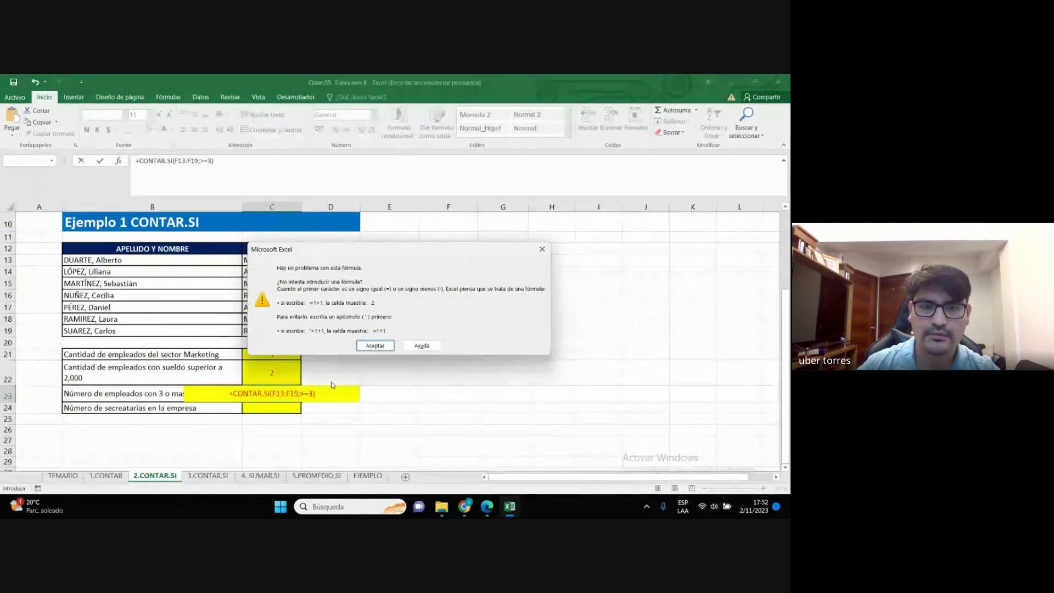
pyautogui.click(374, 348)
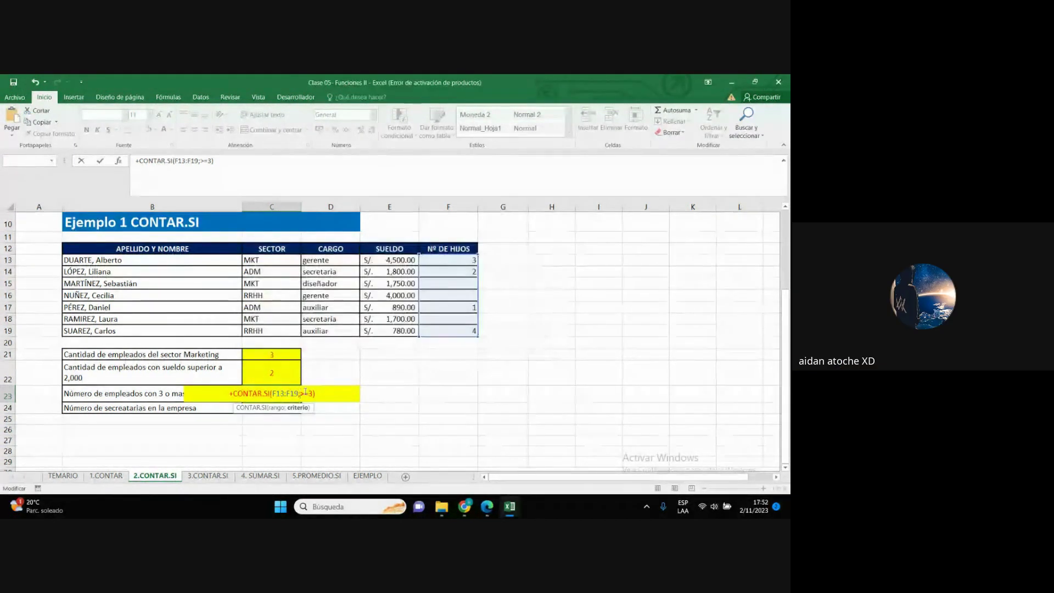
pyautogui.write('"')
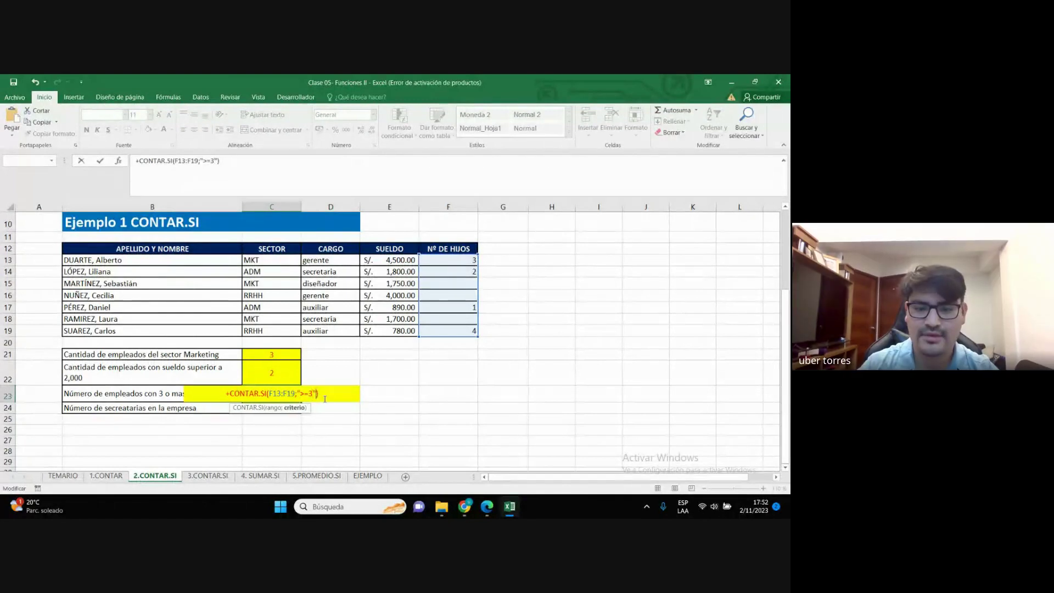
pyautogui.press('Return')
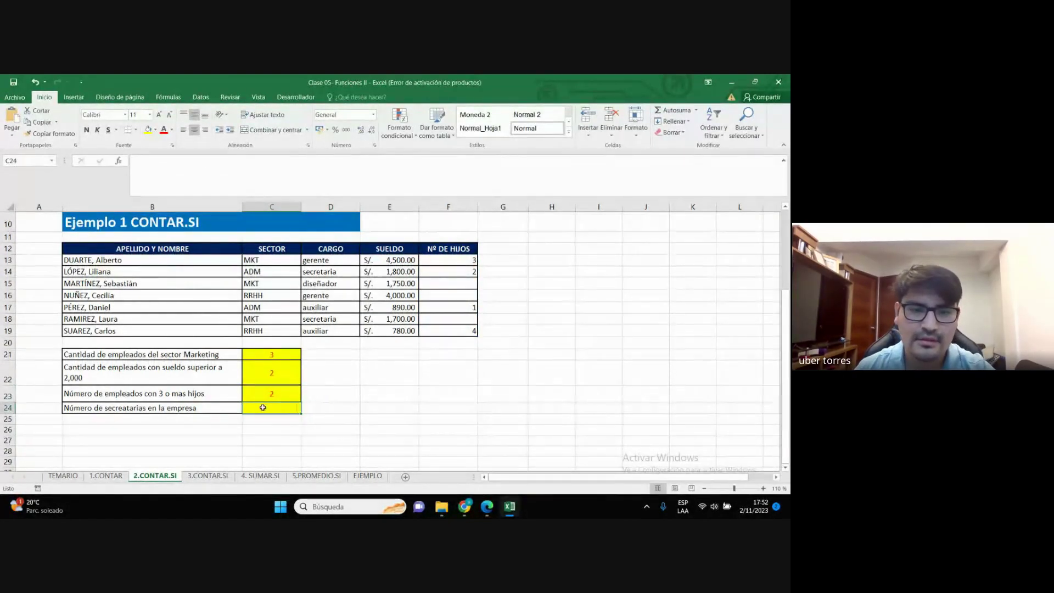
pyautogui.doubleClick(286, 395)
# Leave C23 unchanged, check the Meet call, and select C24 for the secretaries count
pyautogui.press('Return')
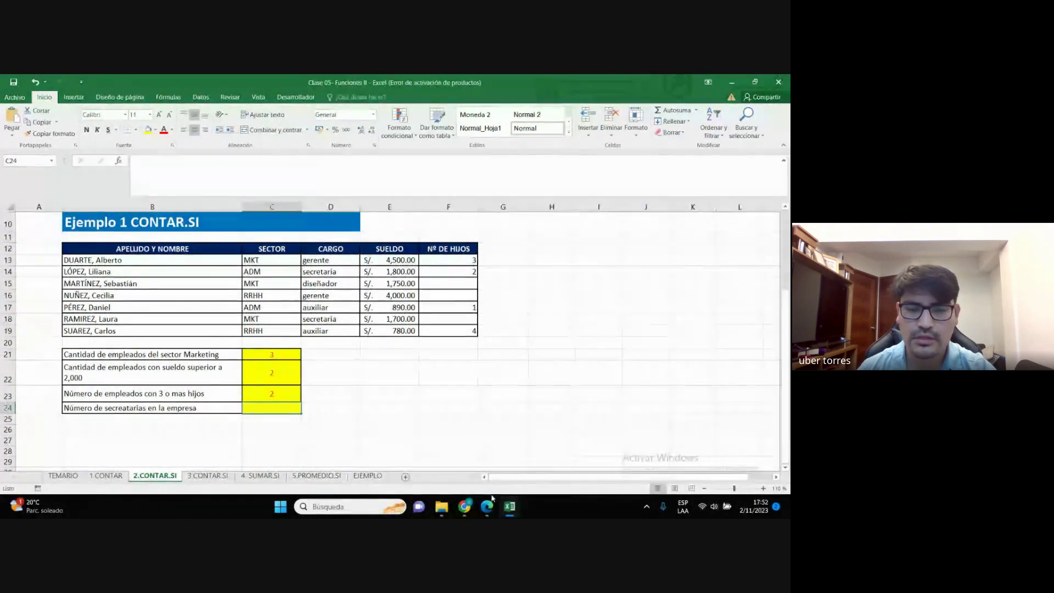
pyautogui.click(405, 447)
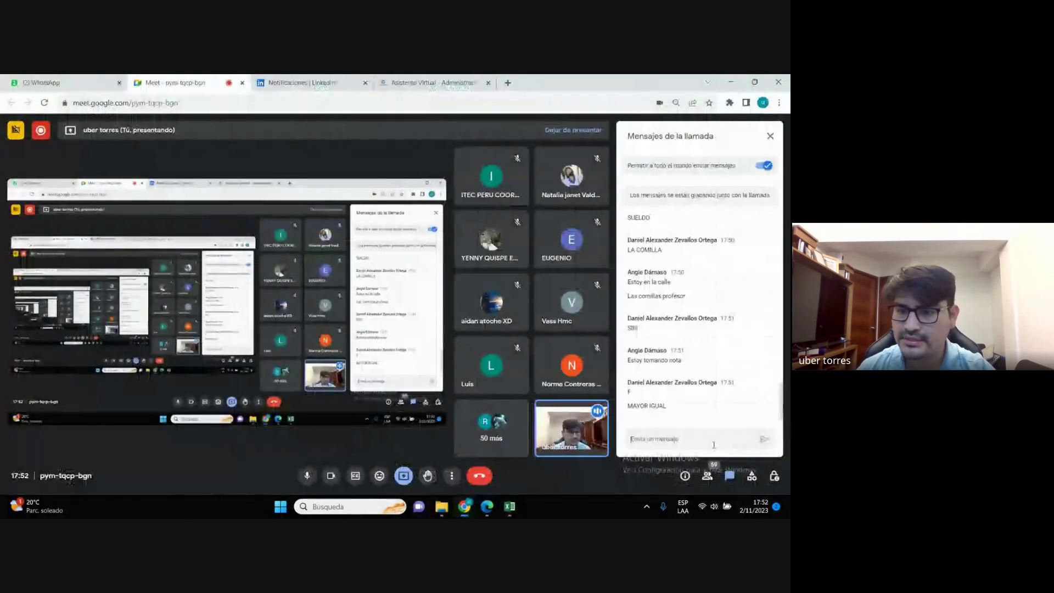
pyautogui.click(731, 82)
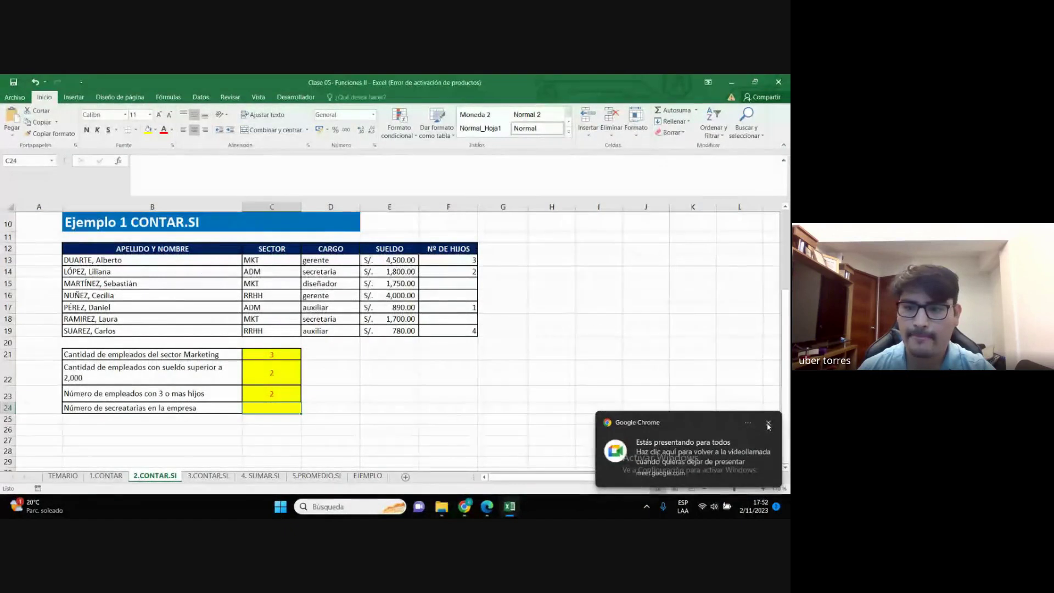
pyautogui.click(263, 406)
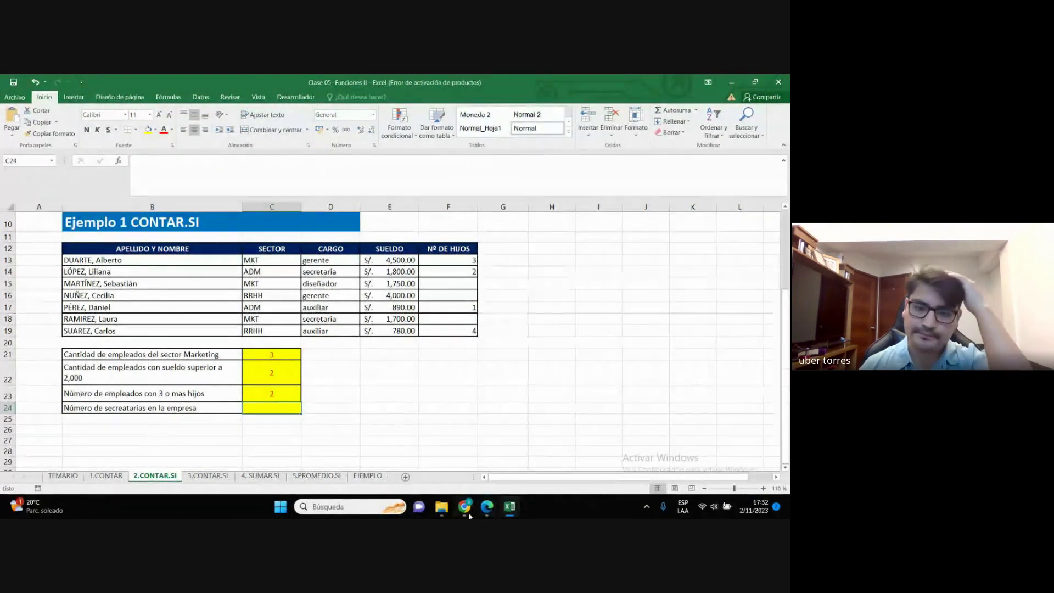
# Turn the Meet microphone on, focus the chat box, and minimize the meeting back to Excel
pyautogui.moveTo(464, 506)
pyautogui.click(434, 425)
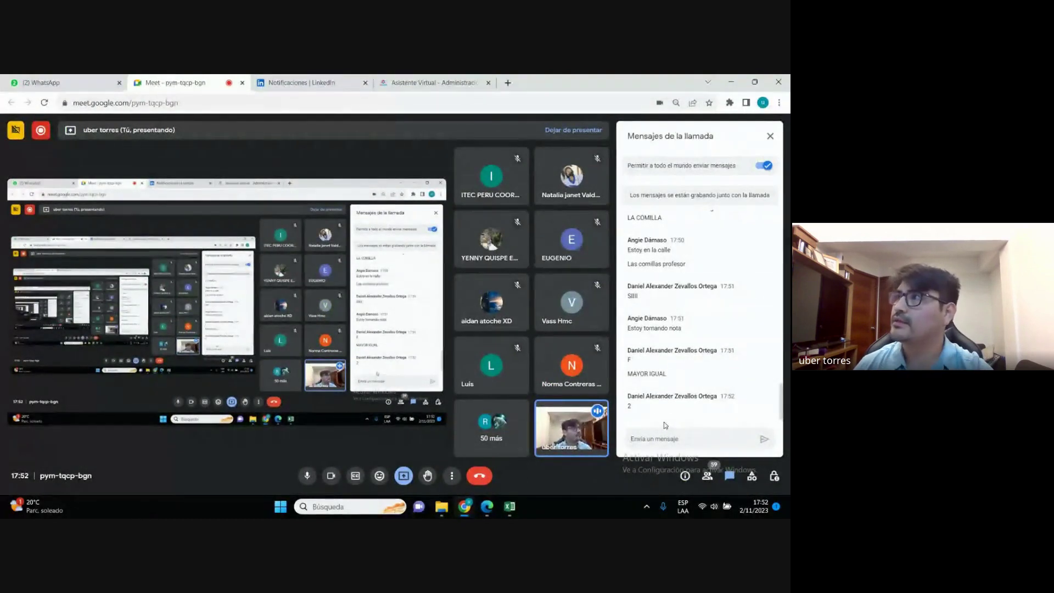
pyautogui.click(308, 476)
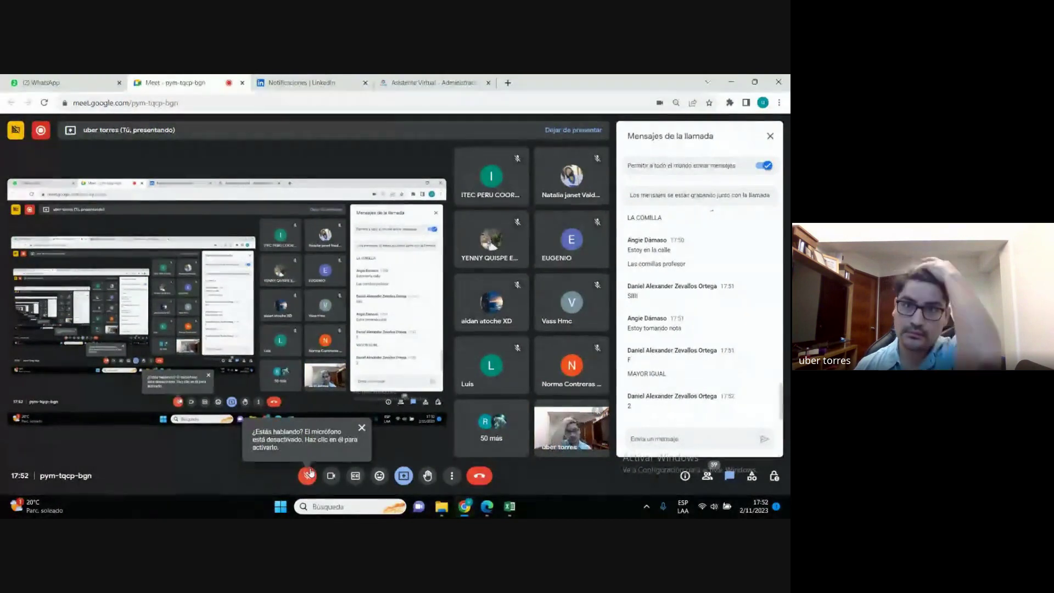
pyautogui.click(309, 474)
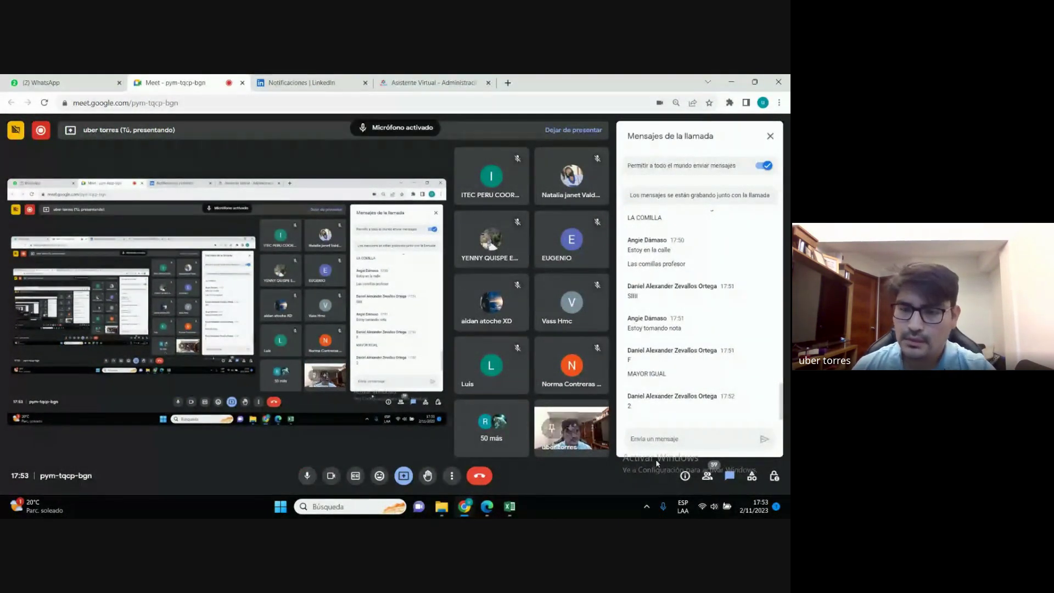
pyautogui.click(672, 440)
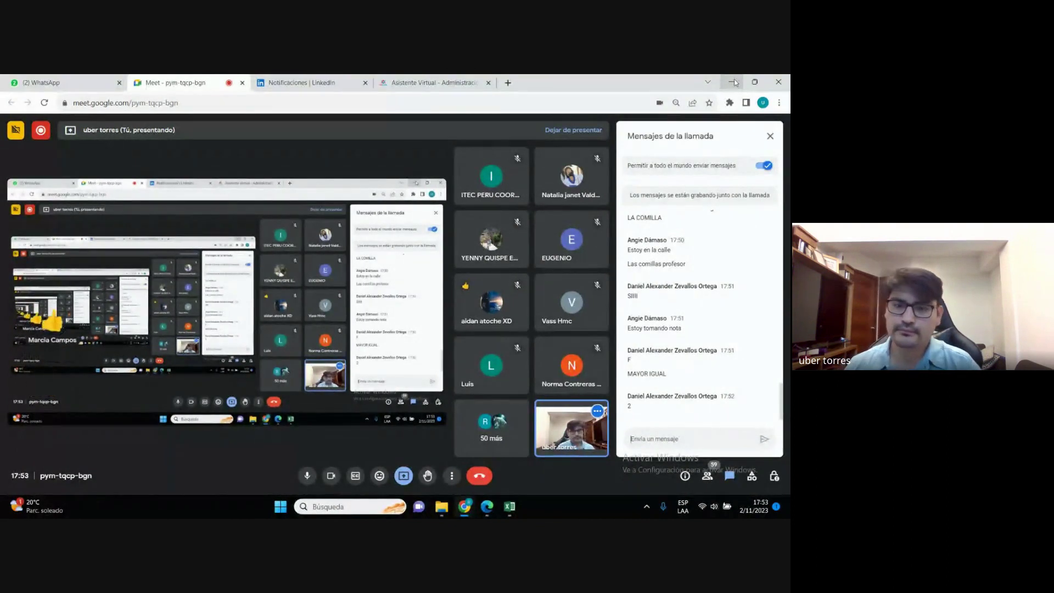
pyautogui.click(734, 82)
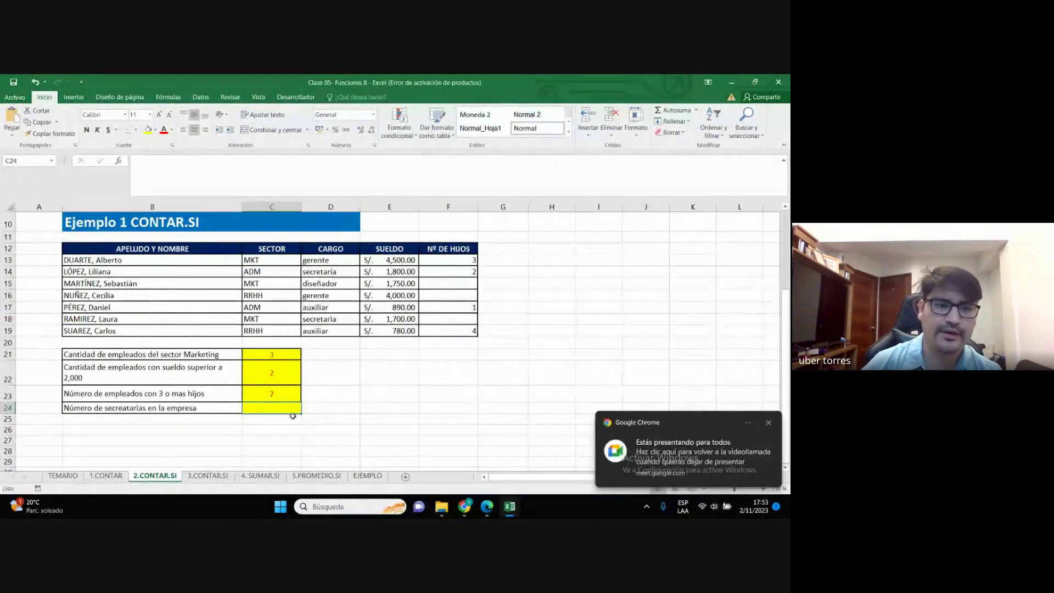
# Enter =+CONTAR.SI(D13:D19;"secretaria") in C24 so it returns 2, fixing typos along the way
pyautogui.write('+')
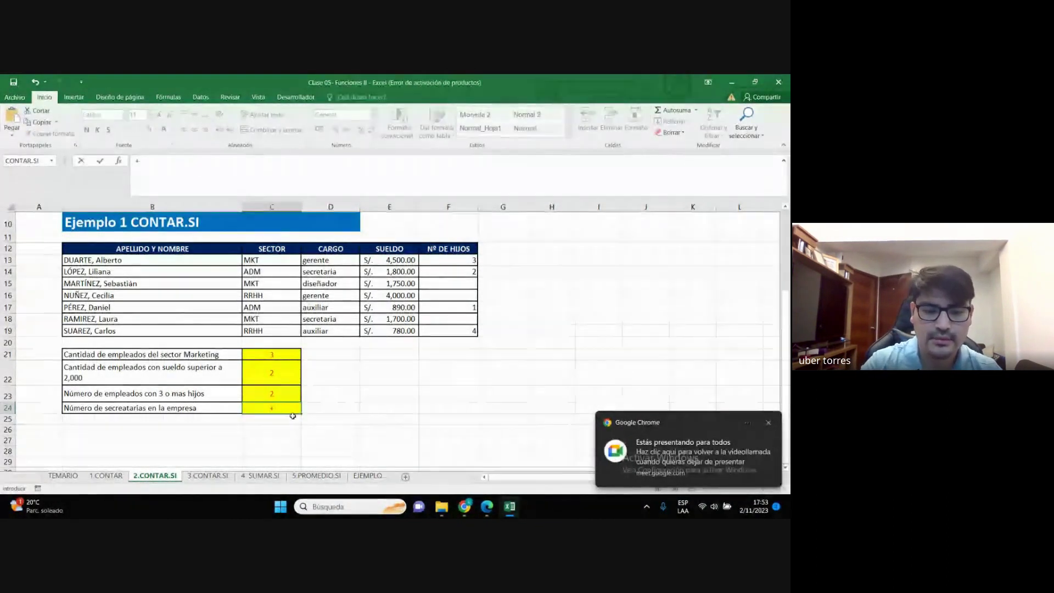
pyautogui.write('CON')
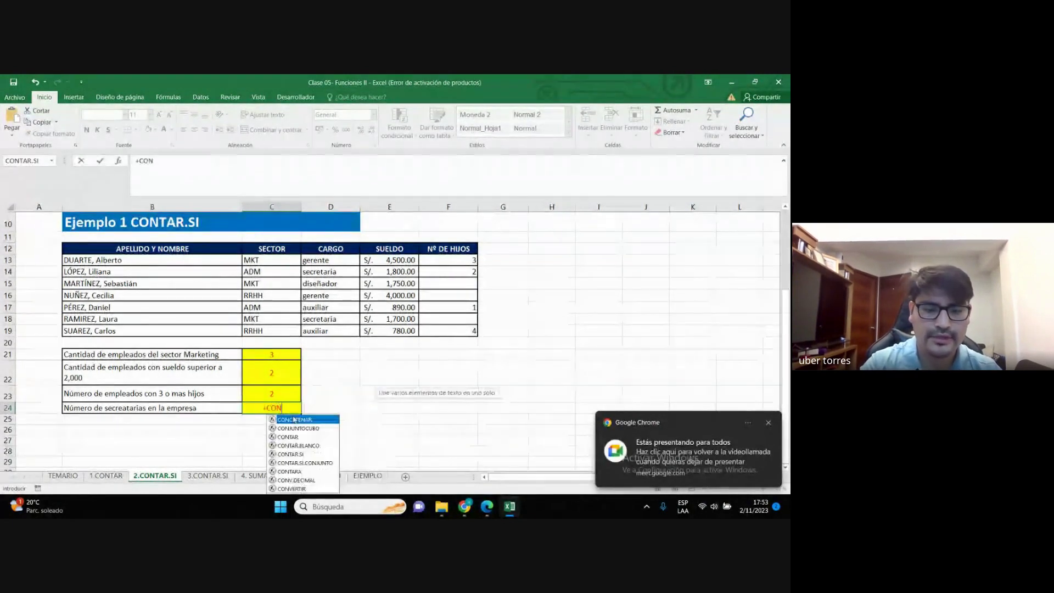
pyautogui.doubleClick(292, 454)
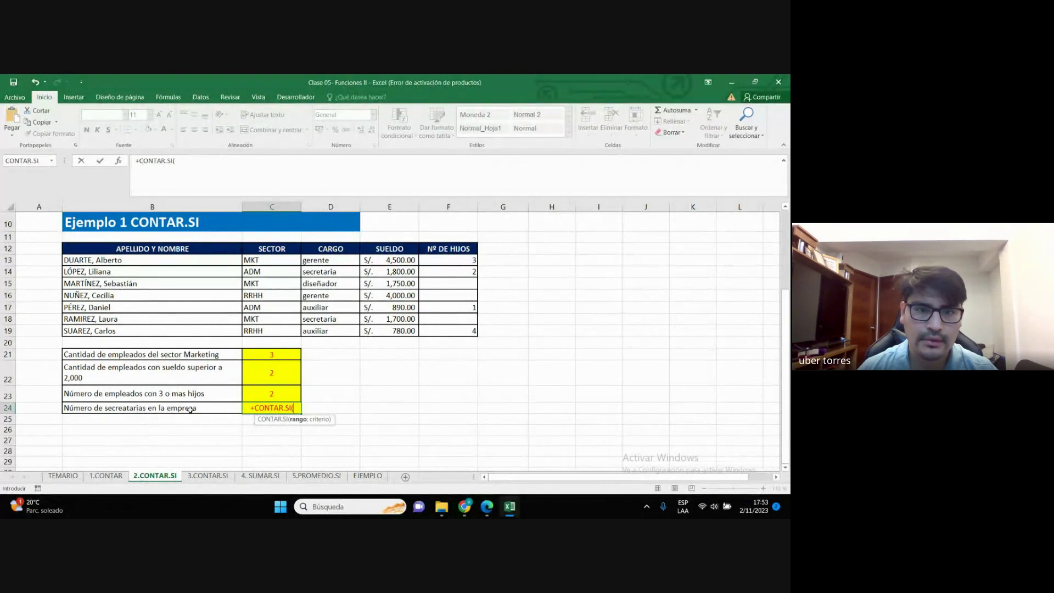
pyautogui.moveTo(321, 258); pyautogui.dragTo(322, 329)
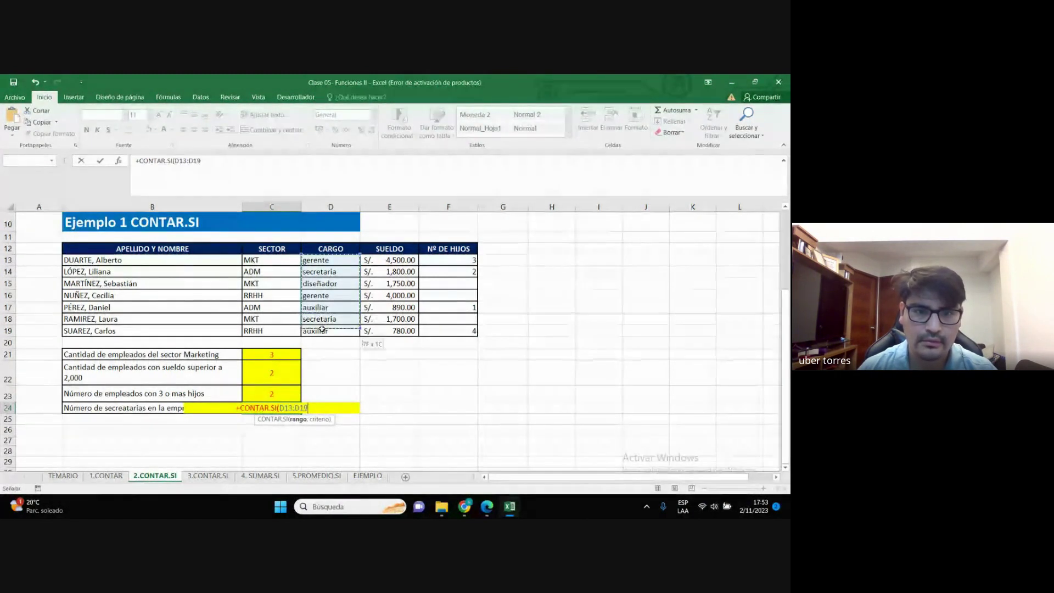
pyautogui.write(';')
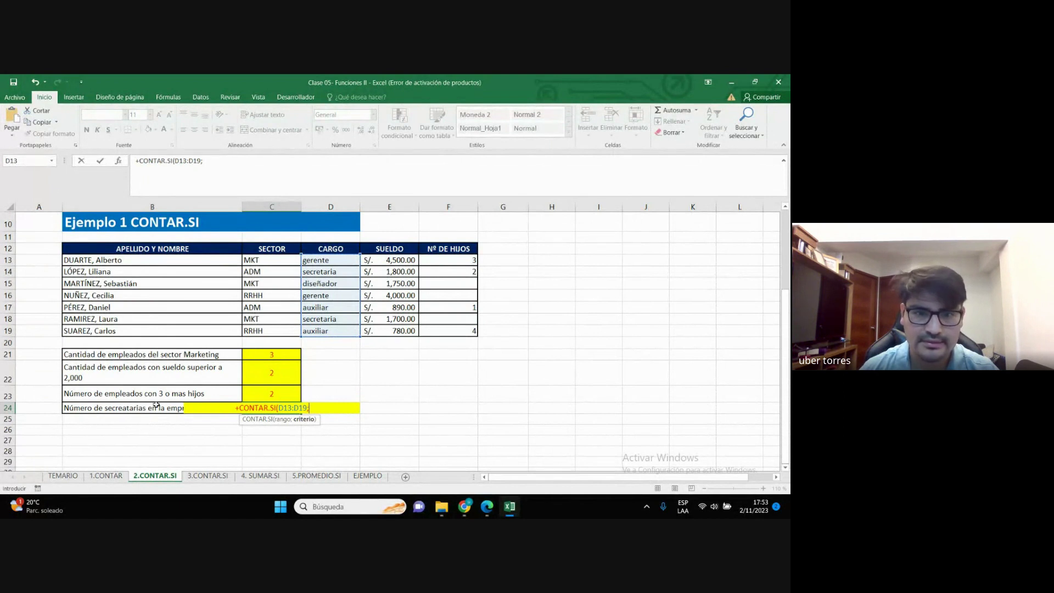
pyautogui.write('"SECRE')
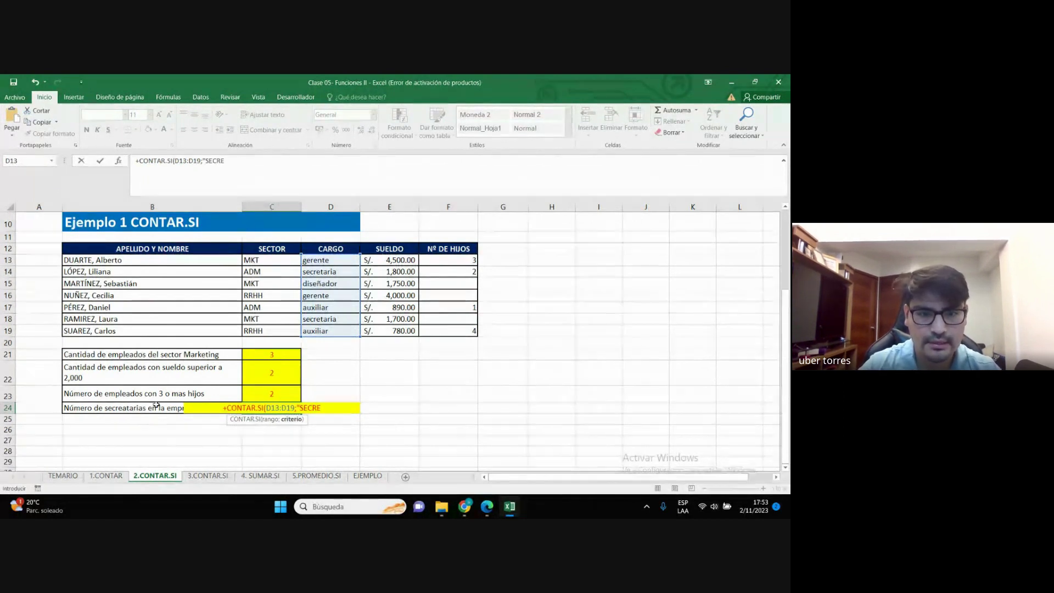
pyautogui.press('BackSpace')
pyautogui.press('BackSpace')
pyautogui.press('BackSpace')
pyautogui.press('capslock')
pyautogui.write('secr')
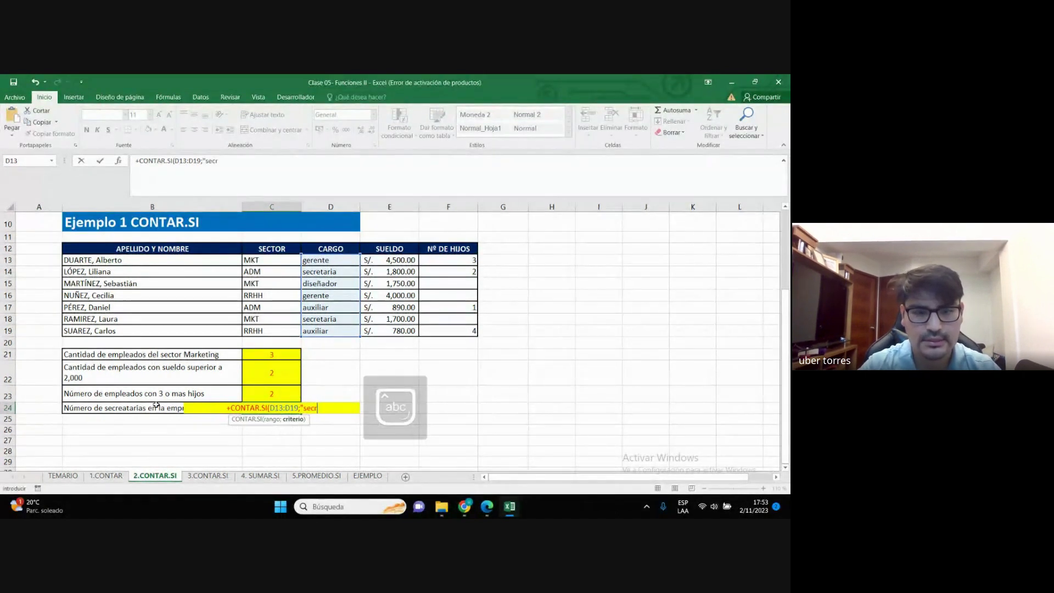
pyautogui.write('etaria')
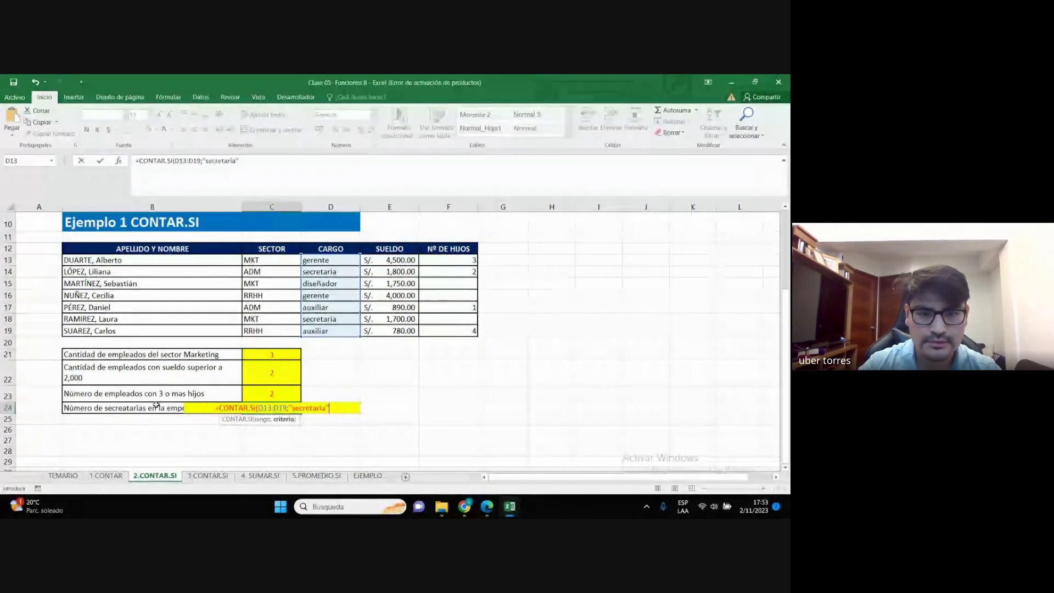
pyautogui.write('")')
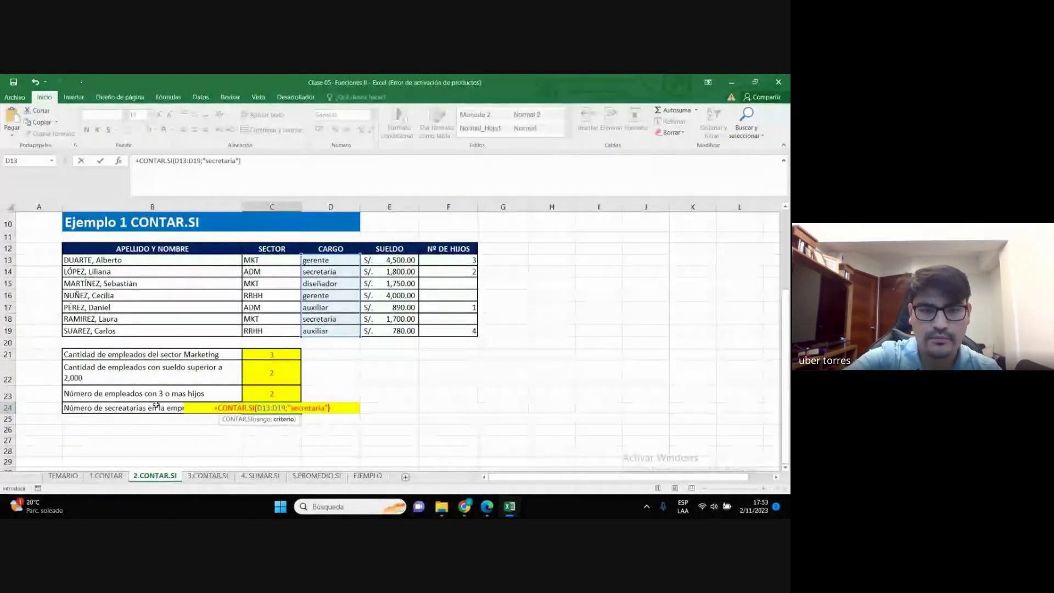
pyautogui.press('Return')
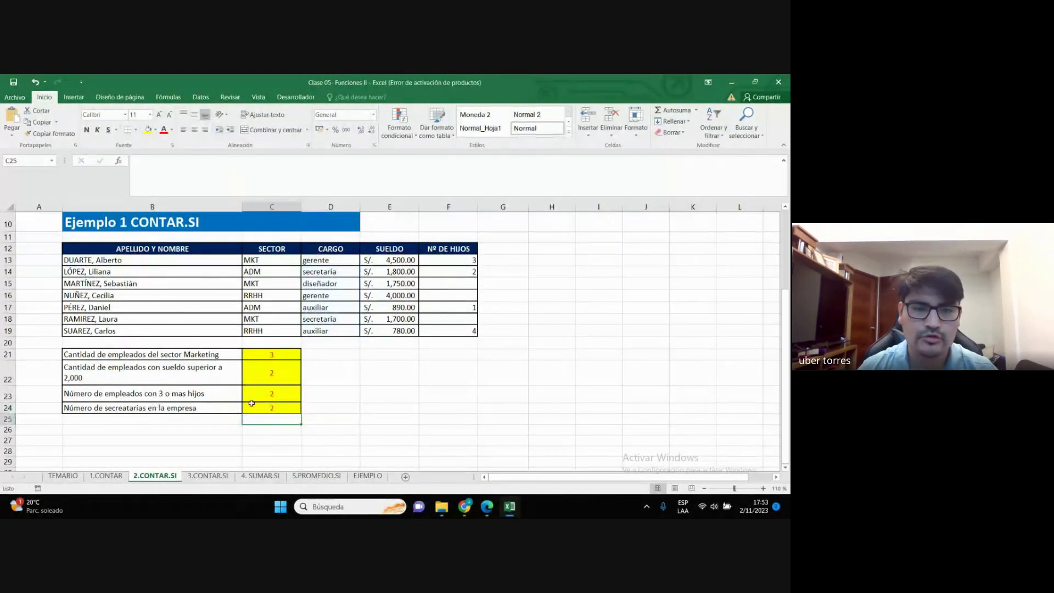
pyautogui.click(259, 407)
pyautogui.click(406, 439)
pyautogui.moveTo(464, 506)
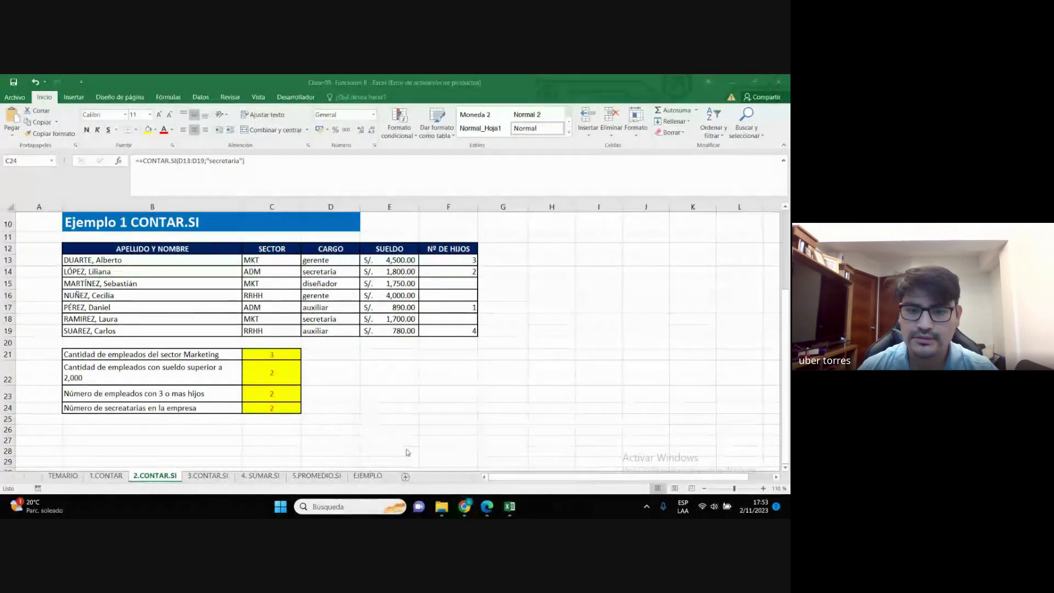
pyautogui.click(655, 431)
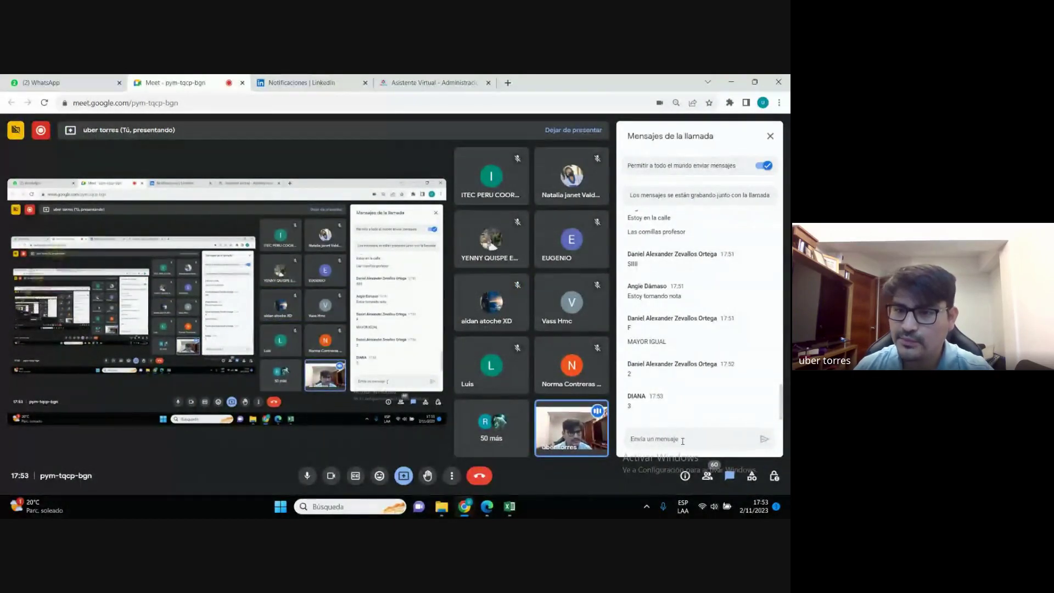
pyautogui.click(731, 82)
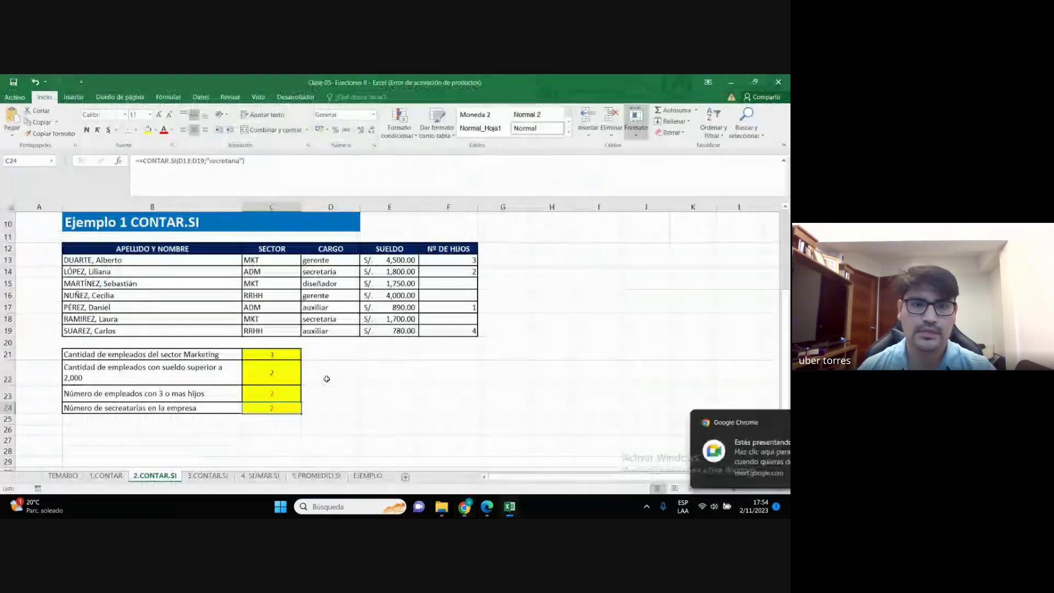
pyautogui.click(320, 322)
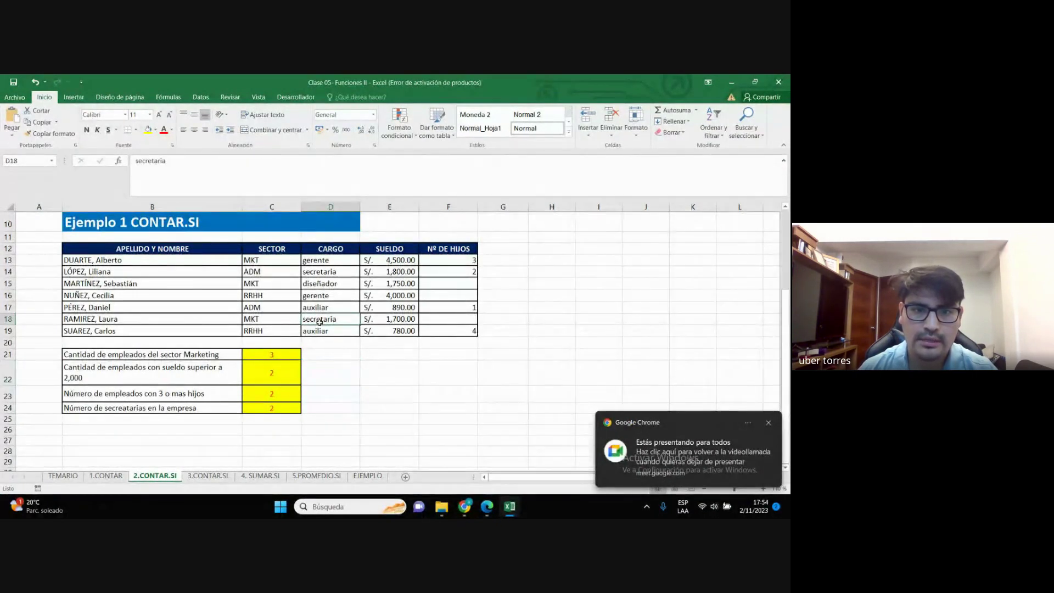
pyautogui.click(266, 410)
pyautogui.doubleClick(266, 411)
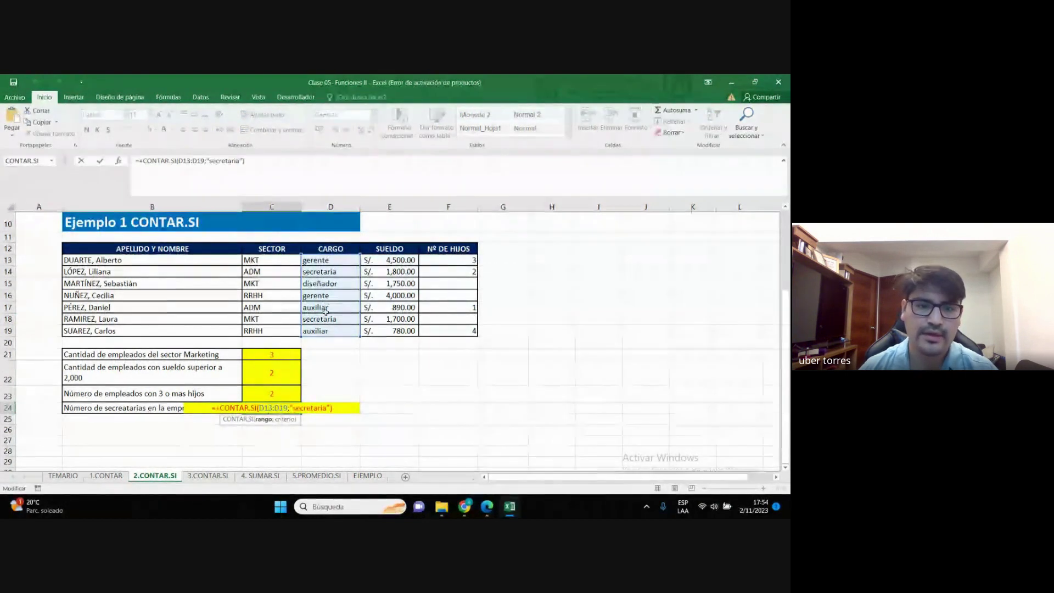
pyautogui.press('Return')
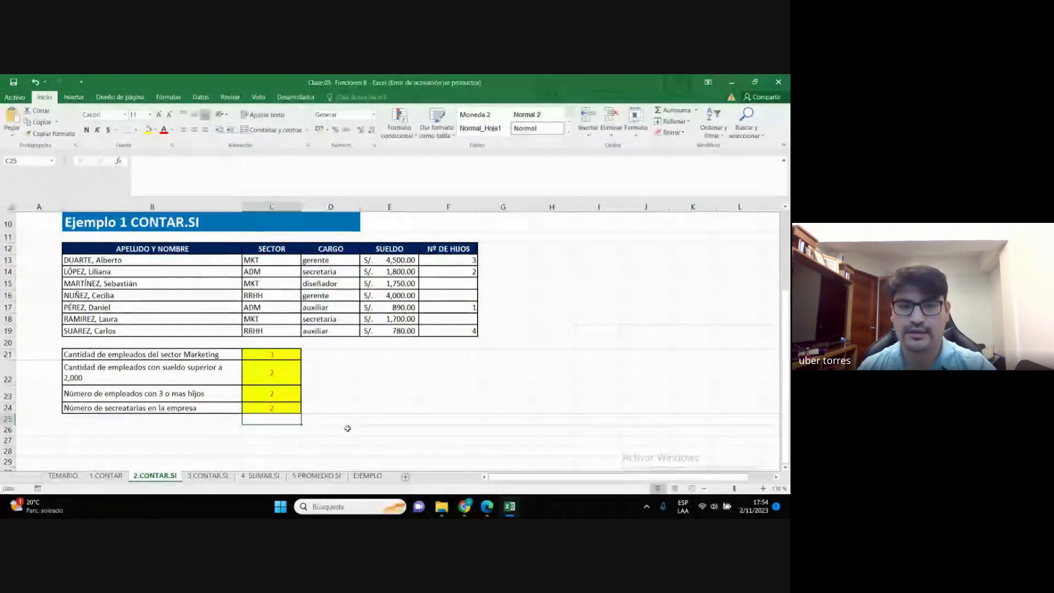
# Check the Meet call, then return to Excel and inspect the C24 result and nearby cells
pyautogui.click(439, 476)
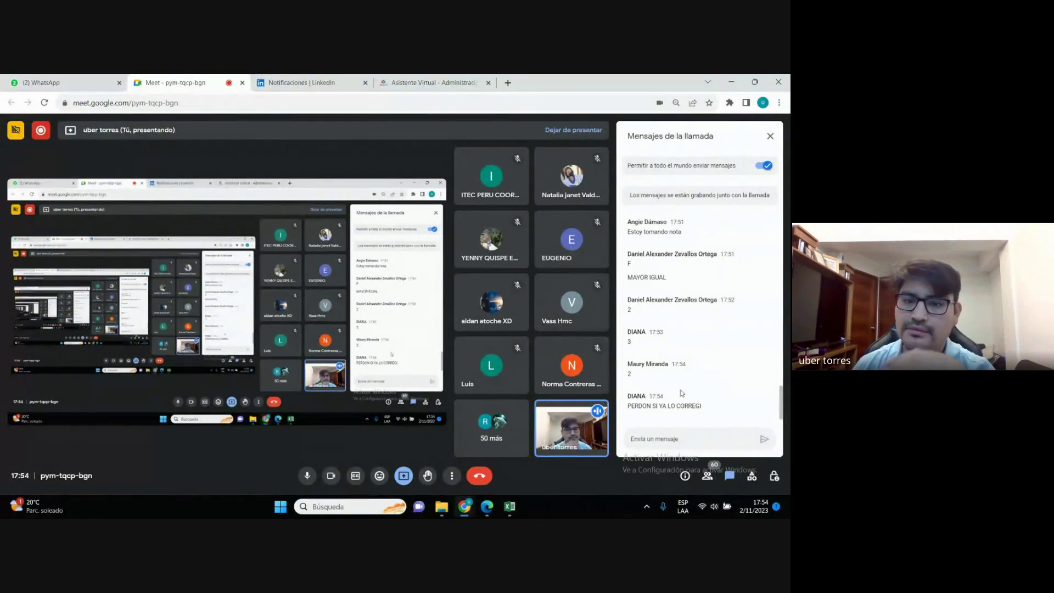
pyautogui.moveTo(572, 427)
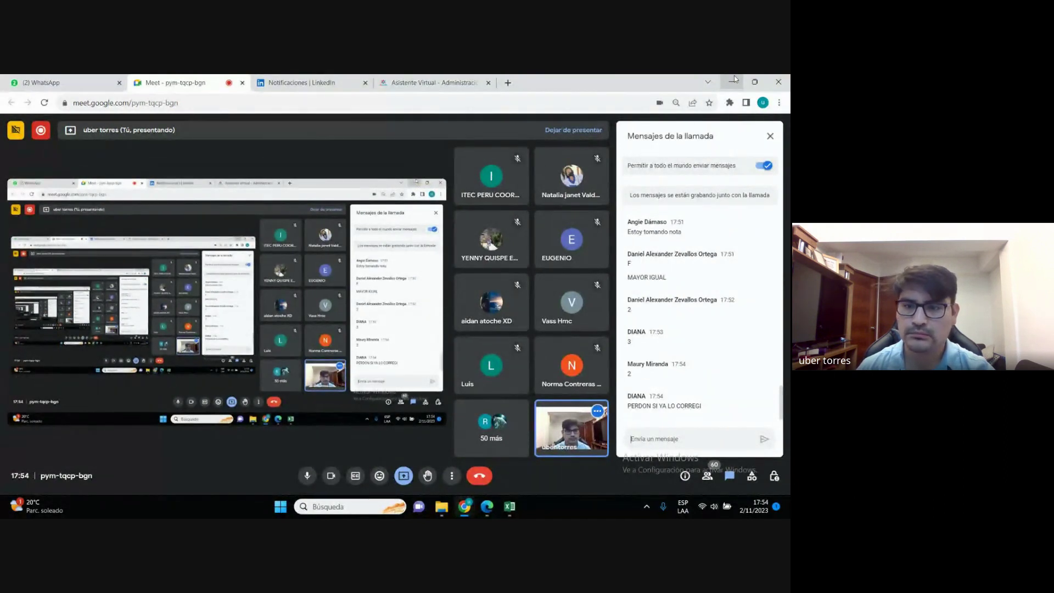
pyautogui.click(735, 79)
pyautogui.click(390, 393)
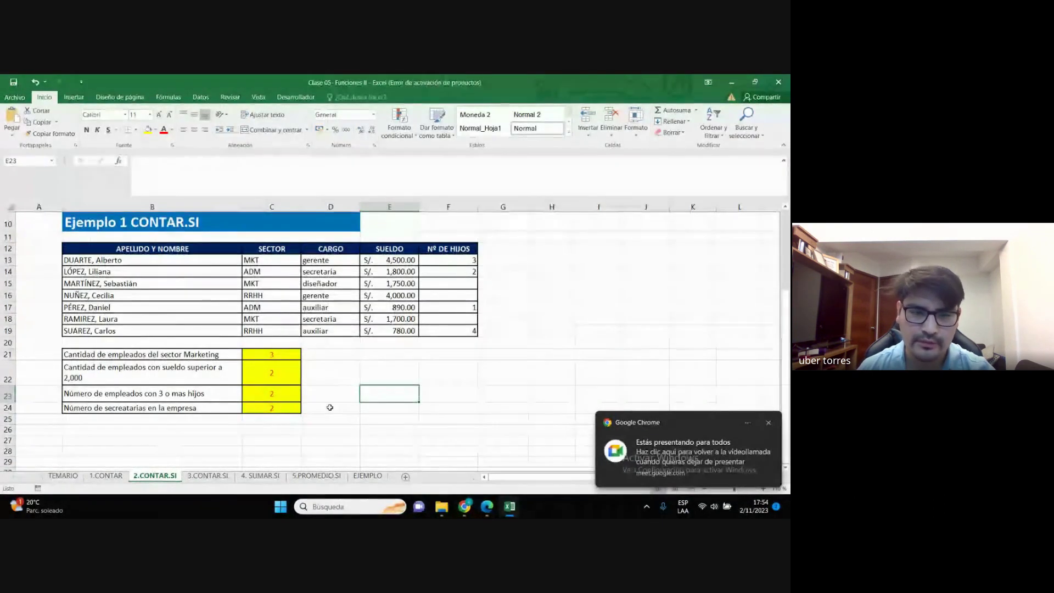
pyautogui.scroll(-1, 330, 407)
pyautogui.click(277, 366)
pyautogui.click(319, 365)
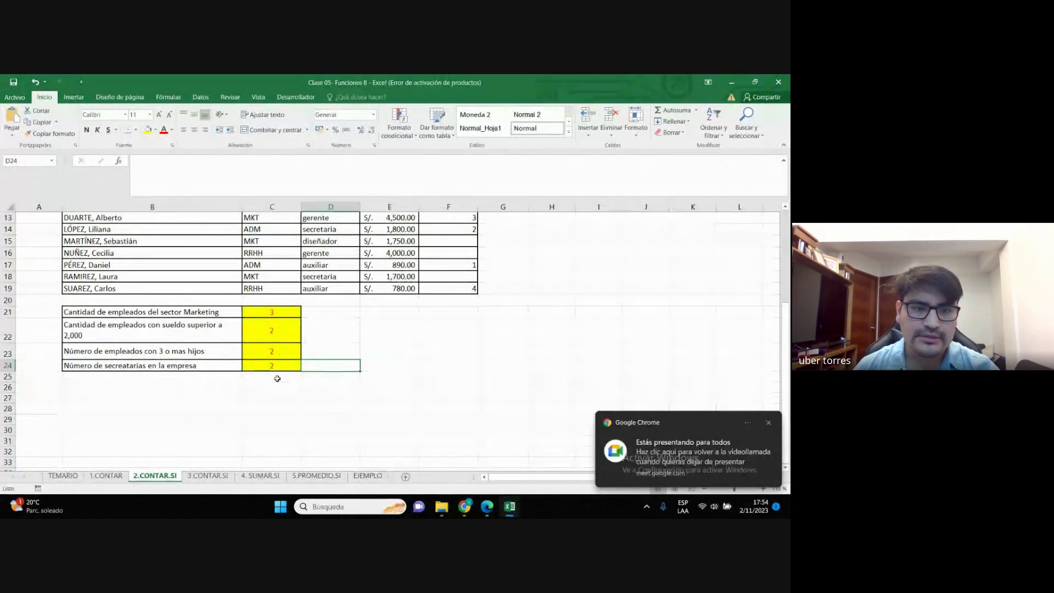
pyautogui.click(278, 378)
# Scroll through the 2.CONTAR.SI sheet reviewing the results, then bring the Meet call forward
pyautogui.scroll(1, 280, 373)
pyautogui.scroll(2, 314, 353)
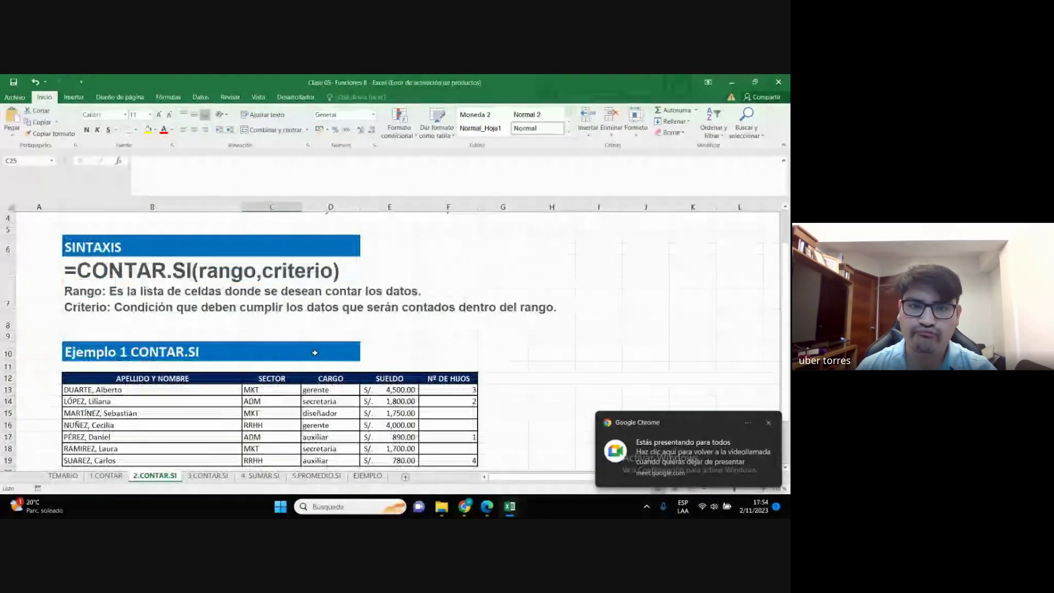
pyautogui.scroll(1, 314, 352)
pyautogui.scroll(-5, 310, 353)
pyautogui.scroll(1, 274, 384)
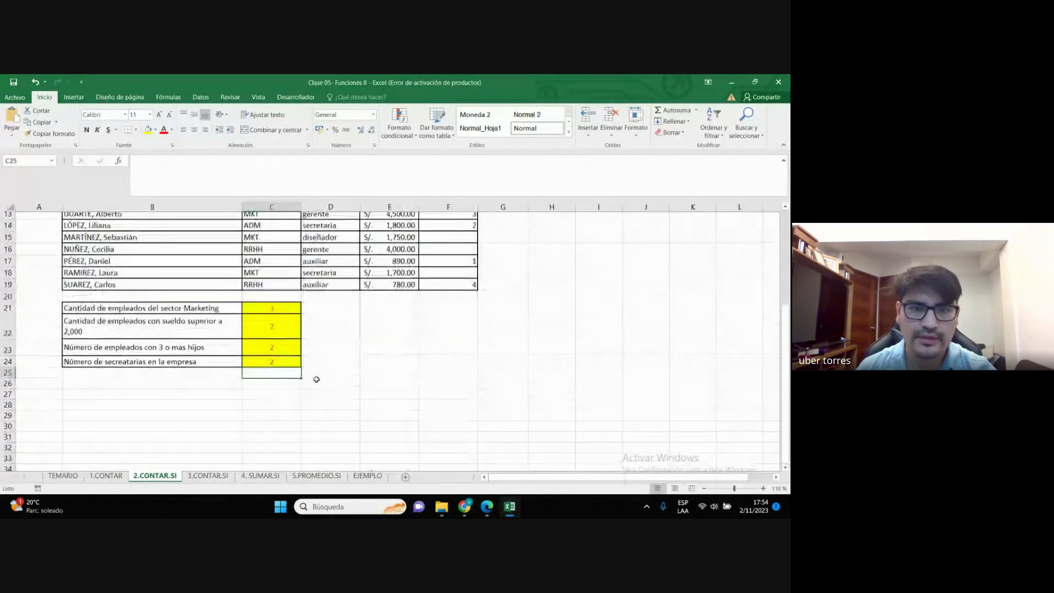
pyautogui.click(329, 386)
pyautogui.scroll(3, 333, 384)
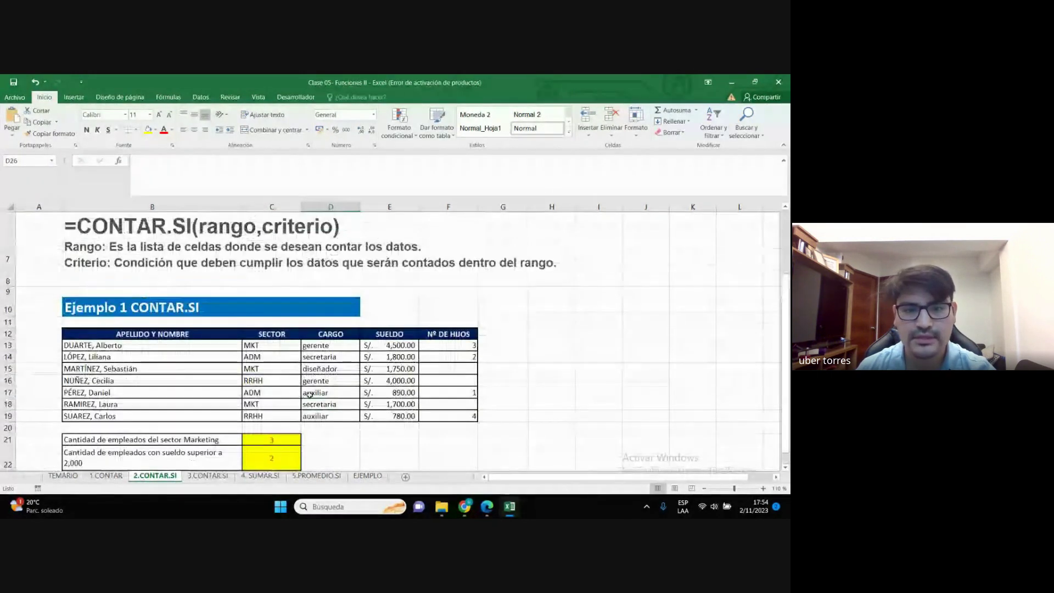
pyautogui.scroll(-4, 482, 452)
pyautogui.moveTo(465, 506)
pyautogui.click(541, 439)
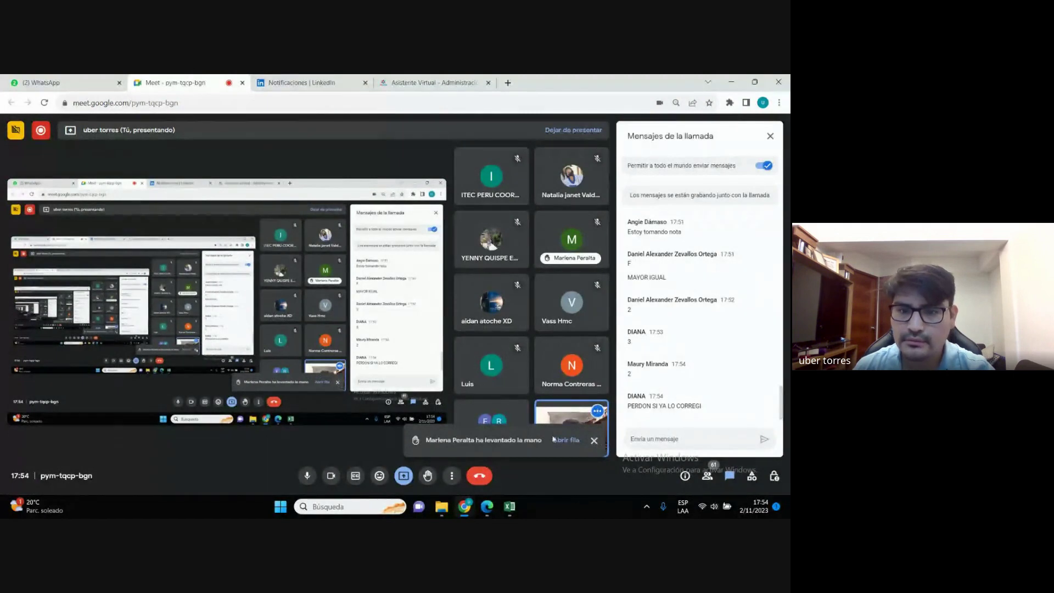
pyautogui.click(566, 439)
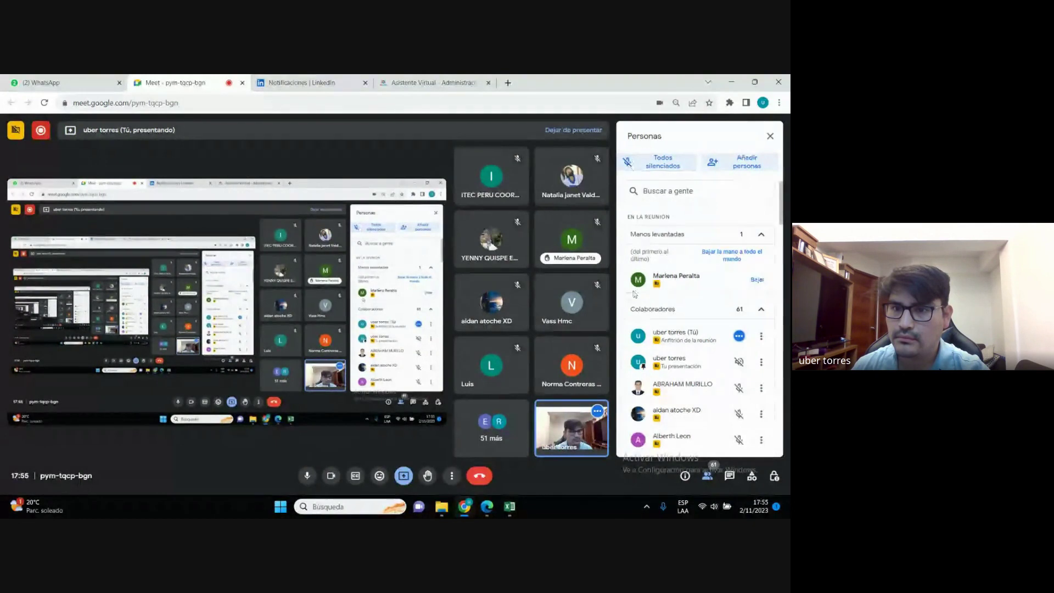
pyautogui.click(770, 136)
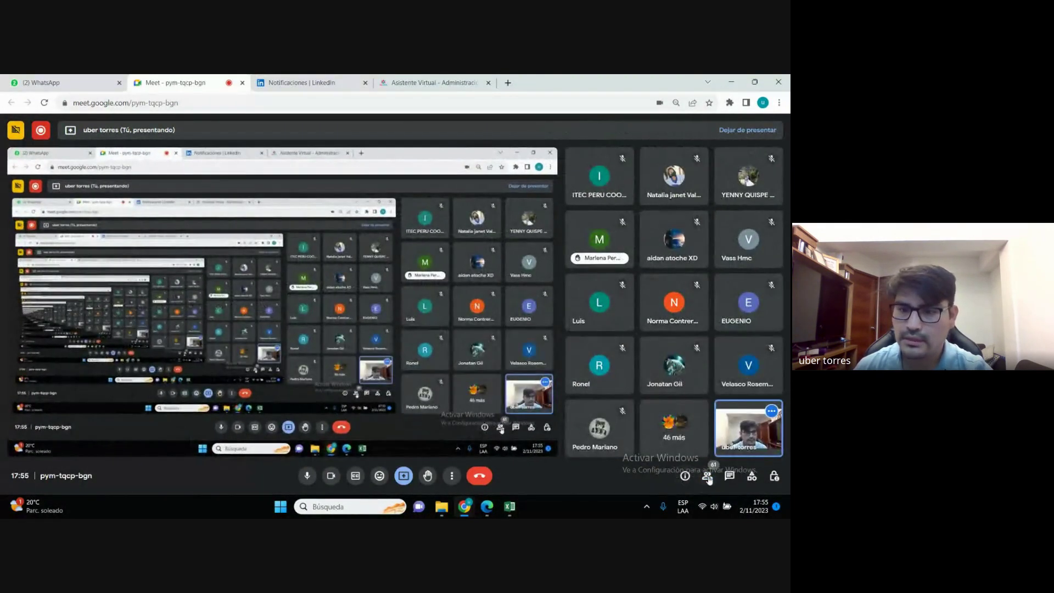
pyautogui.click(707, 476)
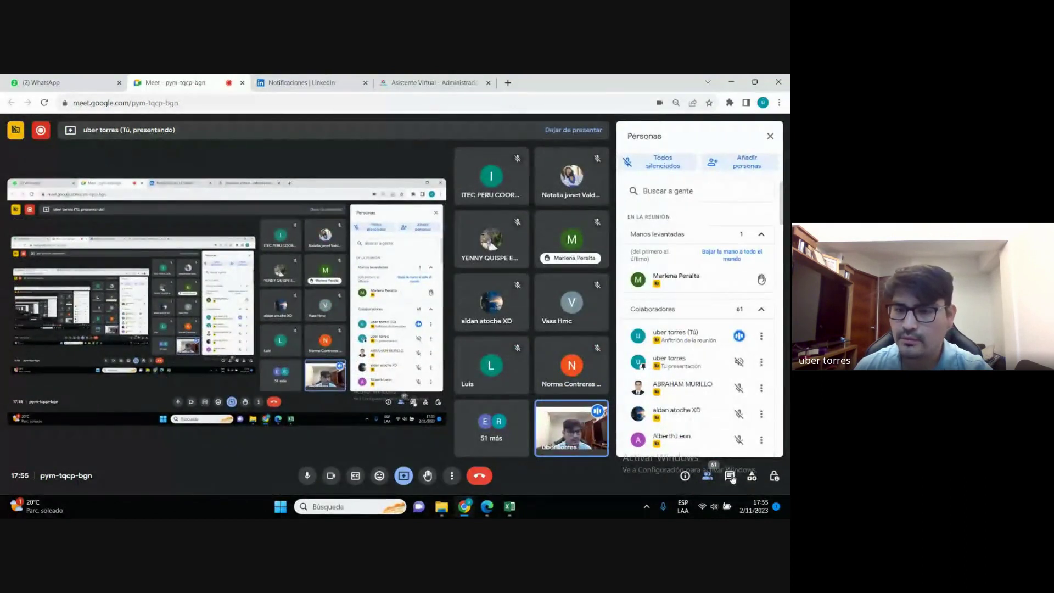
pyautogui.click(730, 476)
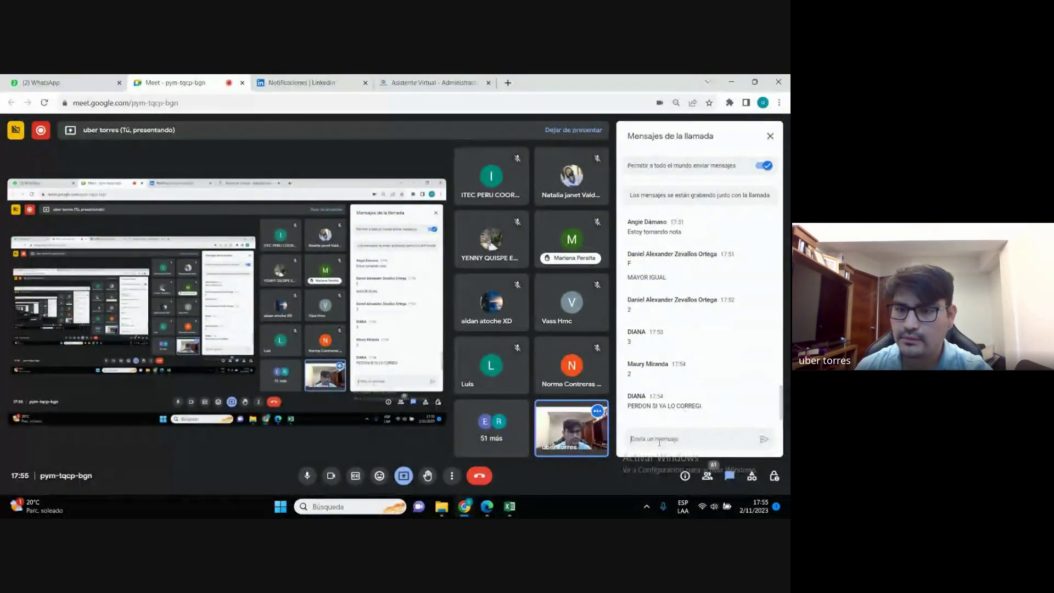
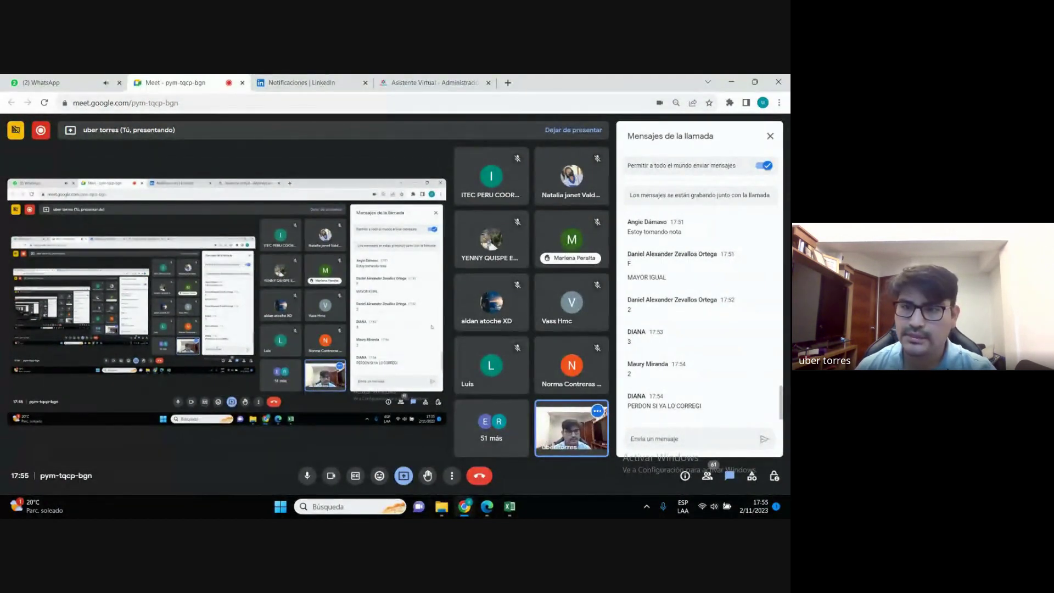
# Close the in-call messages panel in the Google Meet call
pyautogui.click(770, 136)
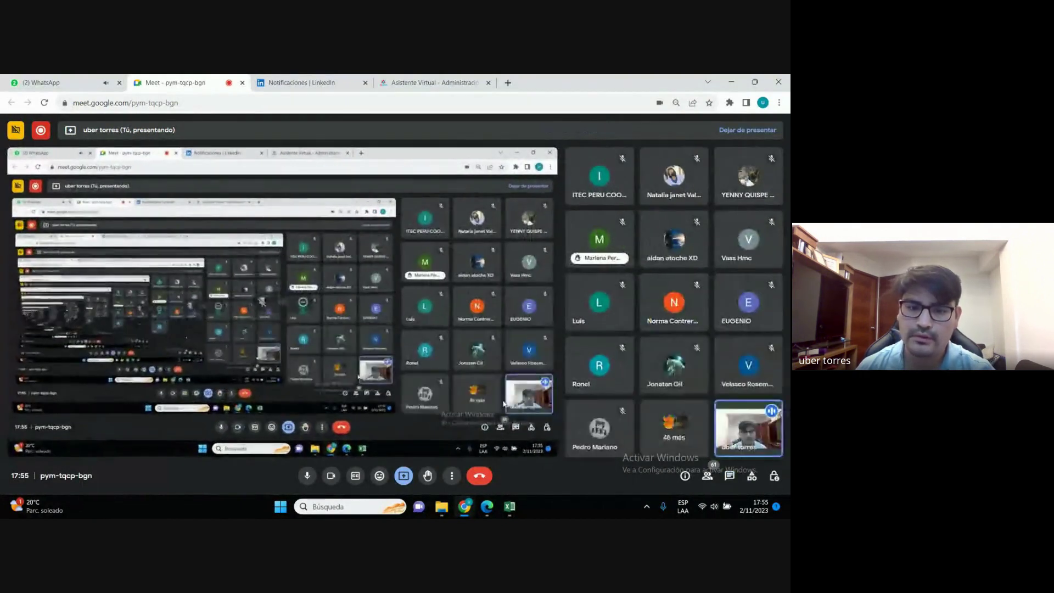
pyautogui.moveTo(464, 506)
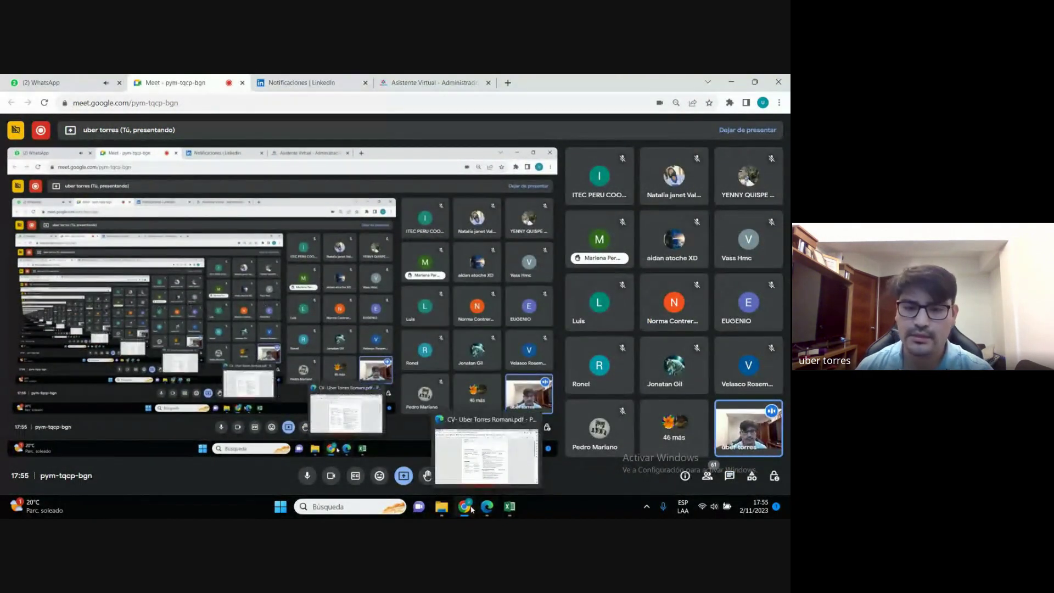
# Bring the Excel workbook forward and look over the 2.CONTAR.SI results cells around D24
pyautogui.click(487, 441)
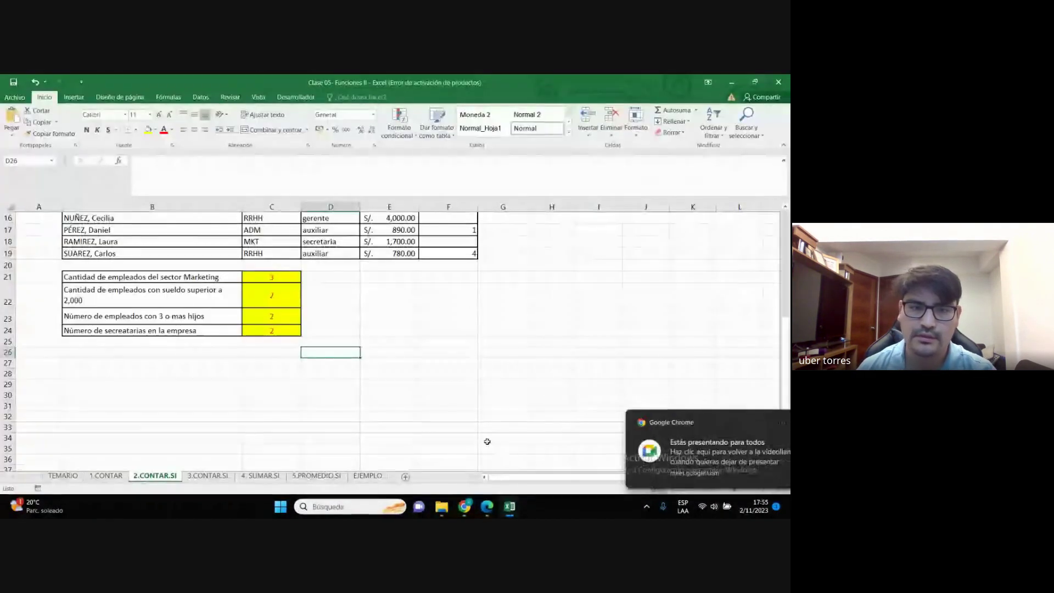
pyautogui.click(393, 329)
pyautogui.scroll(5, 362, 338)
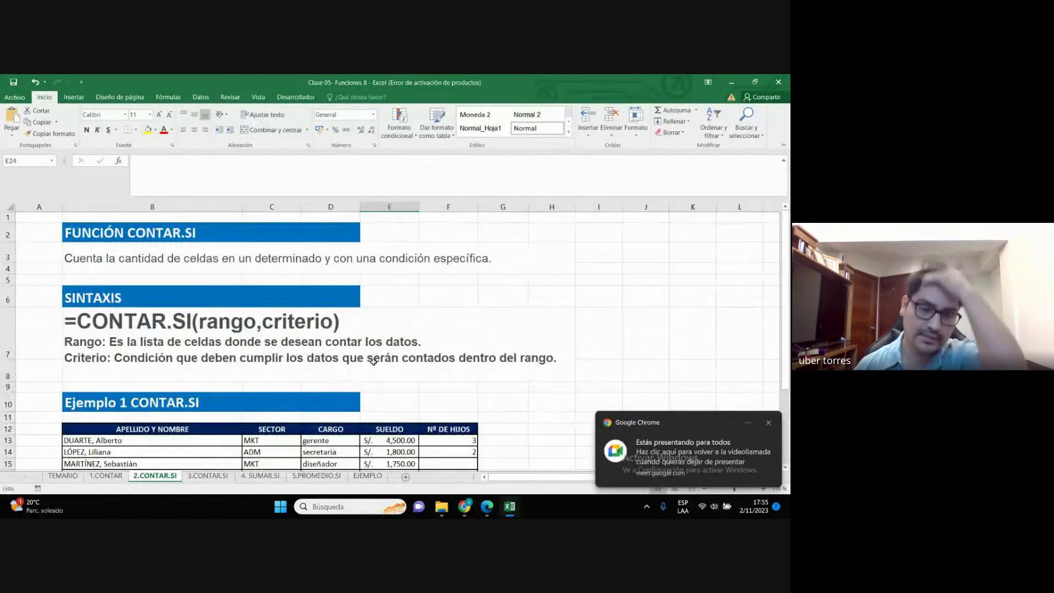
pyautogui.scroll(-3, 373, 361)
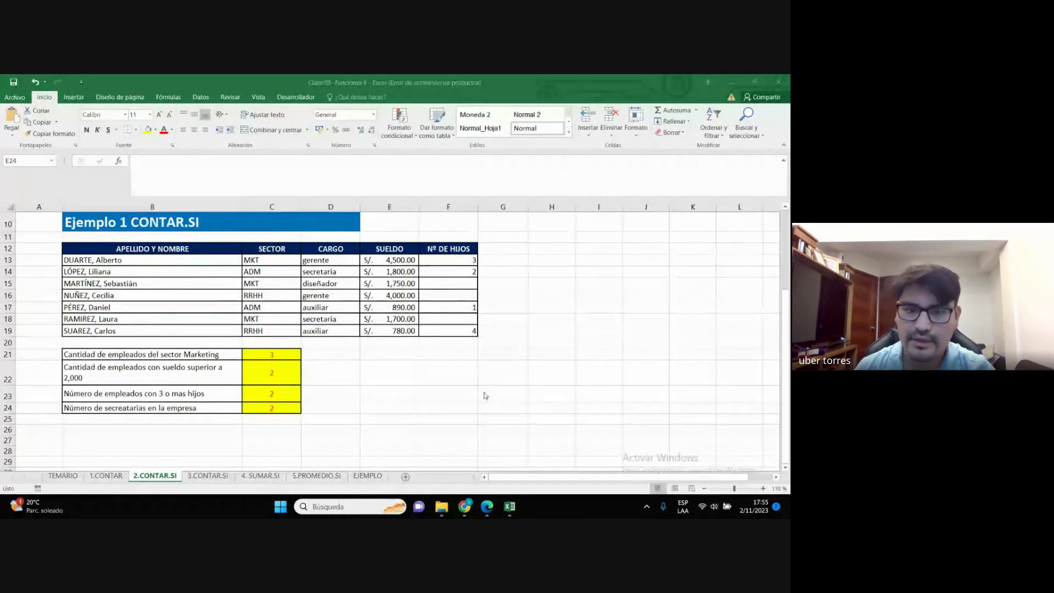
pyautogui.click(315, 416)
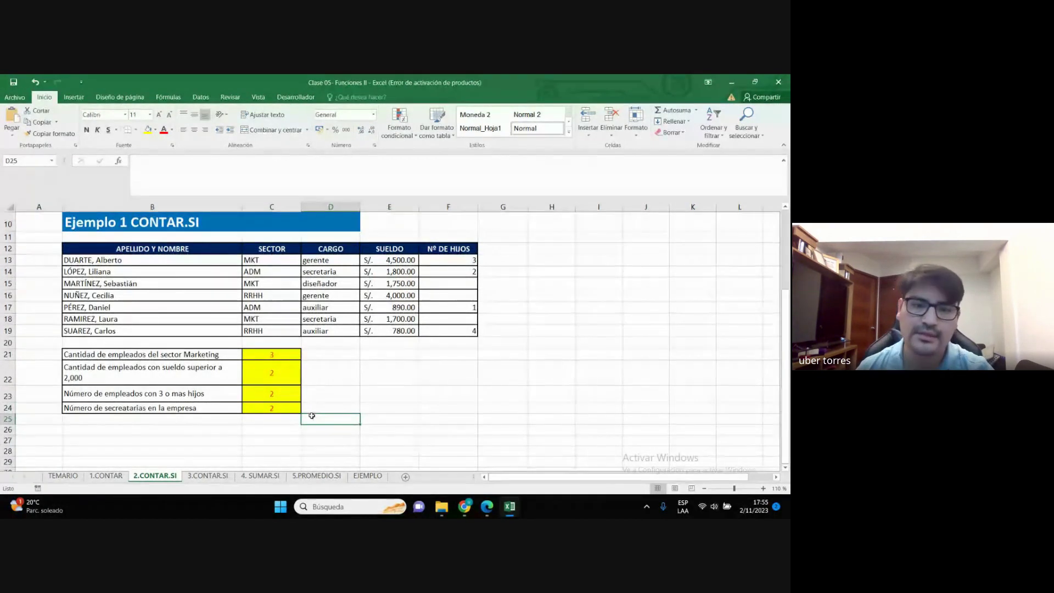
pyautogui.click(384, 418)
pyautogui.click(335, 416)
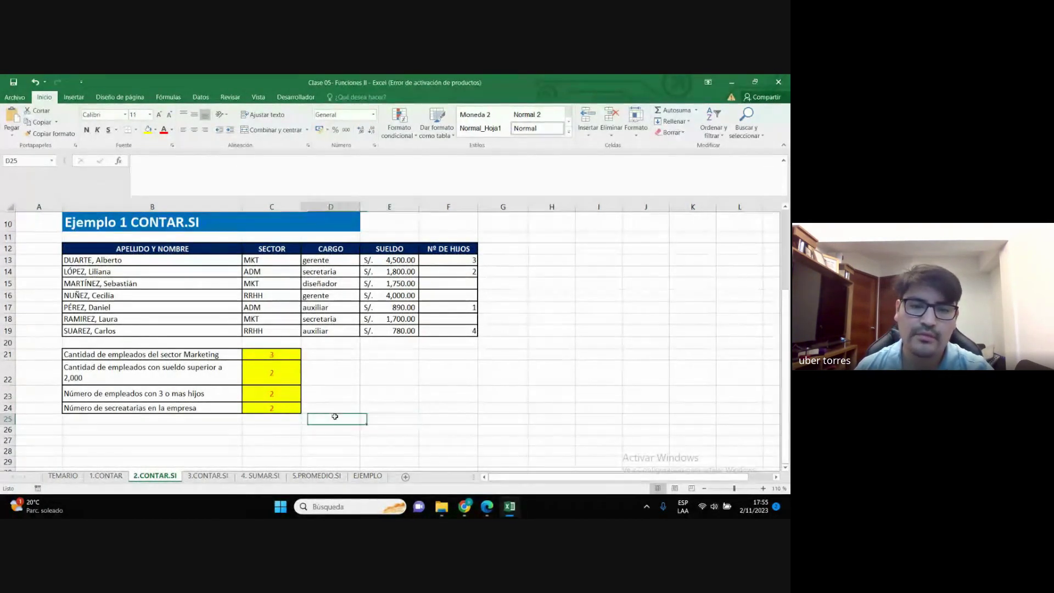
pyautogui.scroll(3, 369, 428)
pyautogui.scroll(-3, 369, 428)
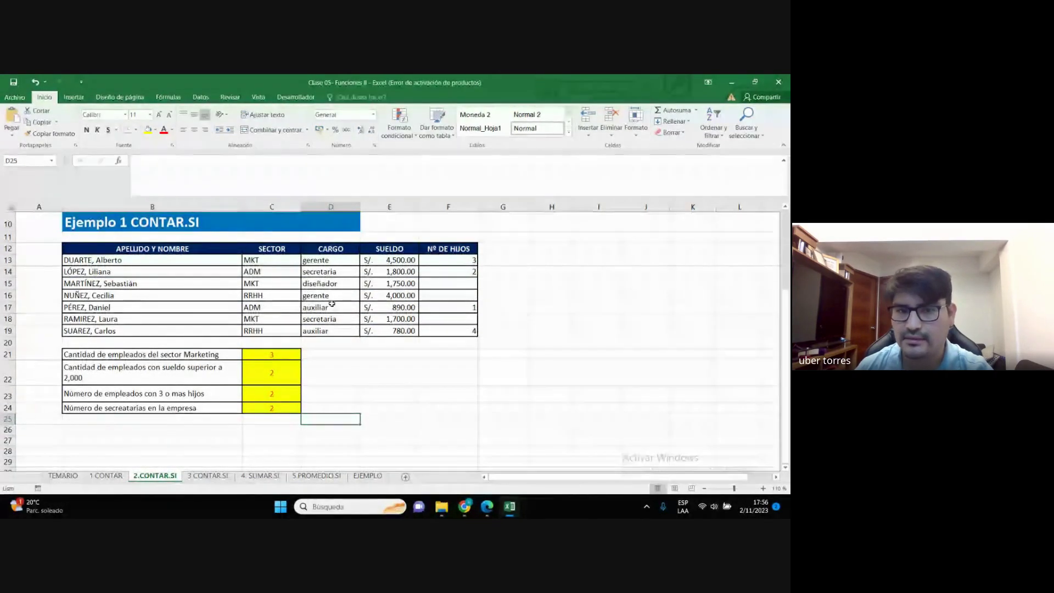
pyautogui.click(351, 407)
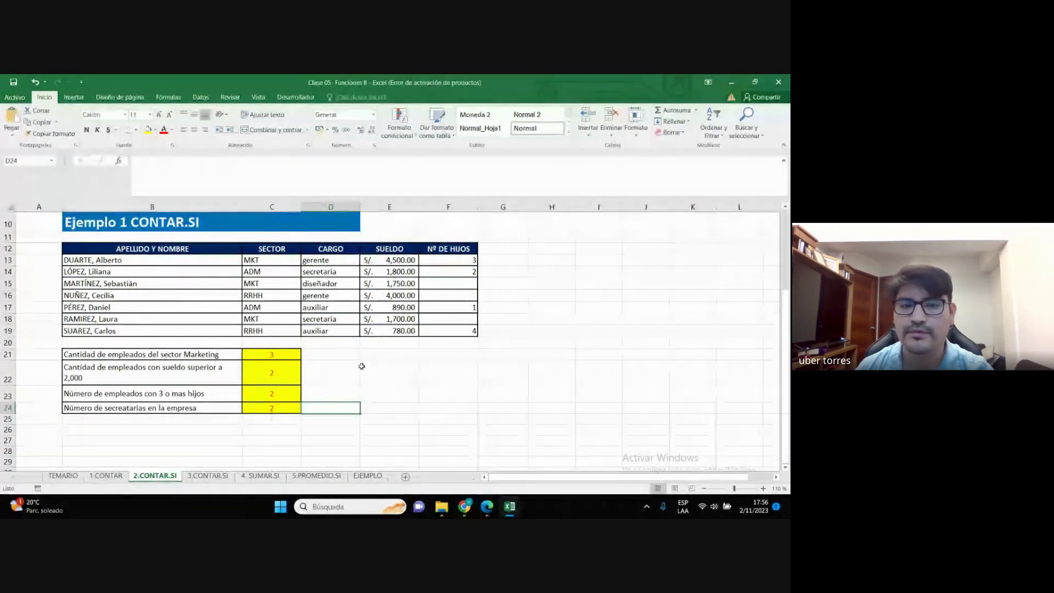
# Inspect the secretary-count formula in C24, then select the job titles D13:D19
pyautogui.click(217, 451)
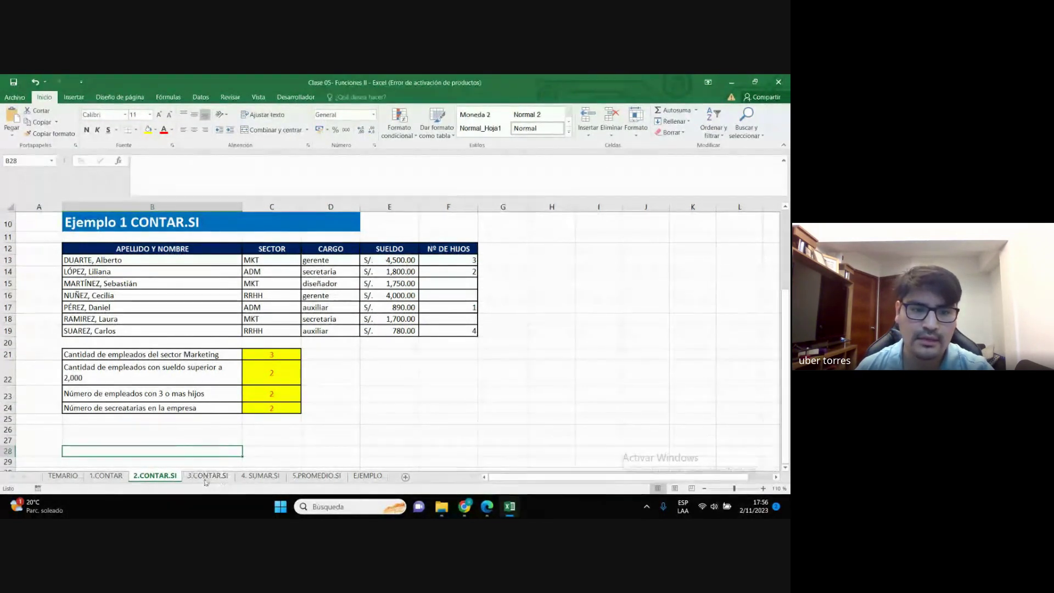
pyautogui.click(165, 420)
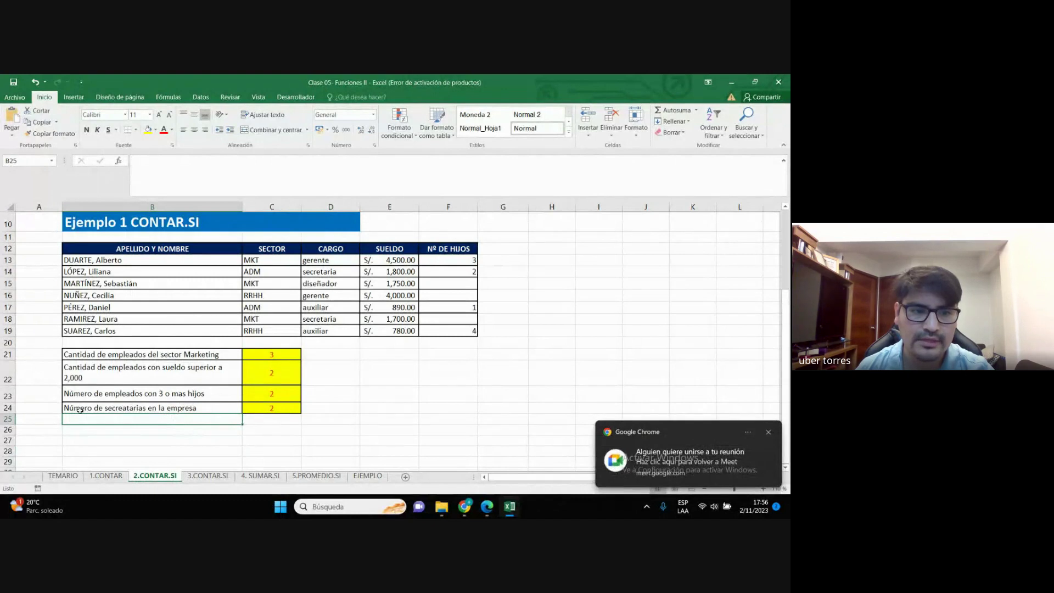
pyautogui.click(281, 412)
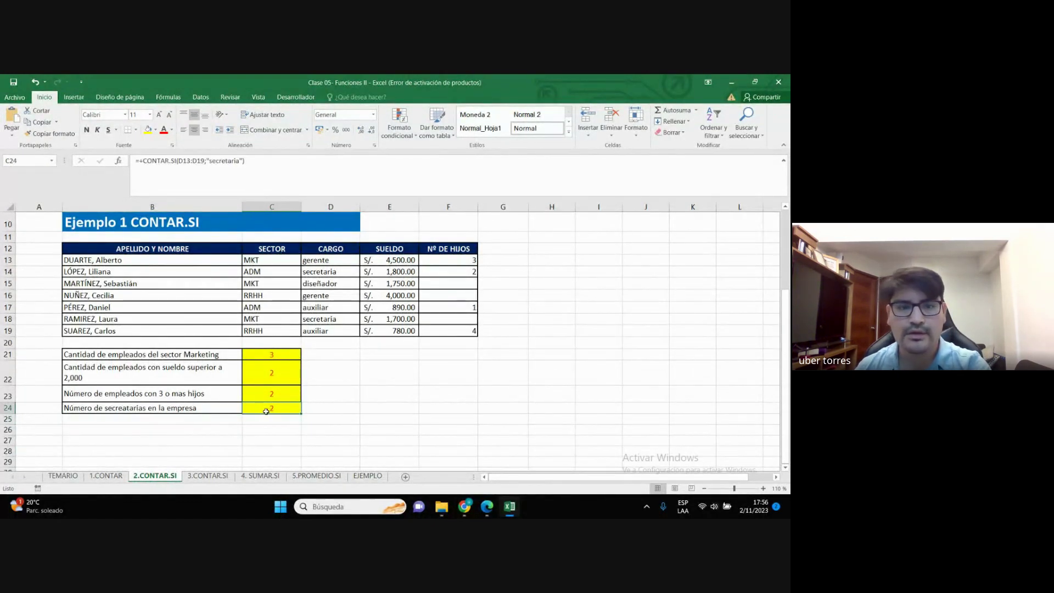
pyautogui.click(329, 405)
pyautogui.click(272, 419)
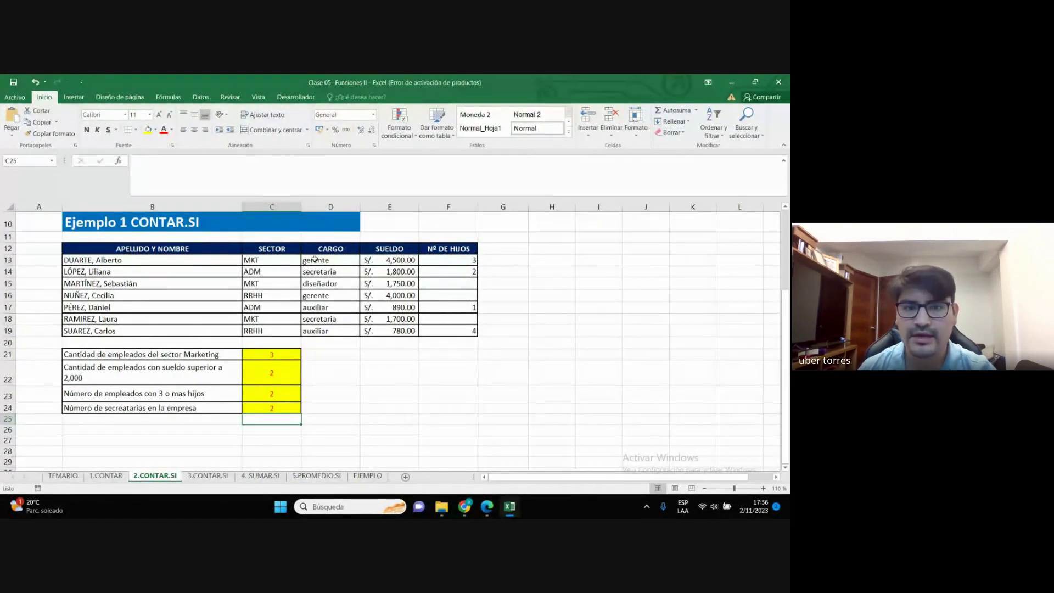
pyautogui.moveTo(310, 261); pyautogui.dragTo(317, 330)
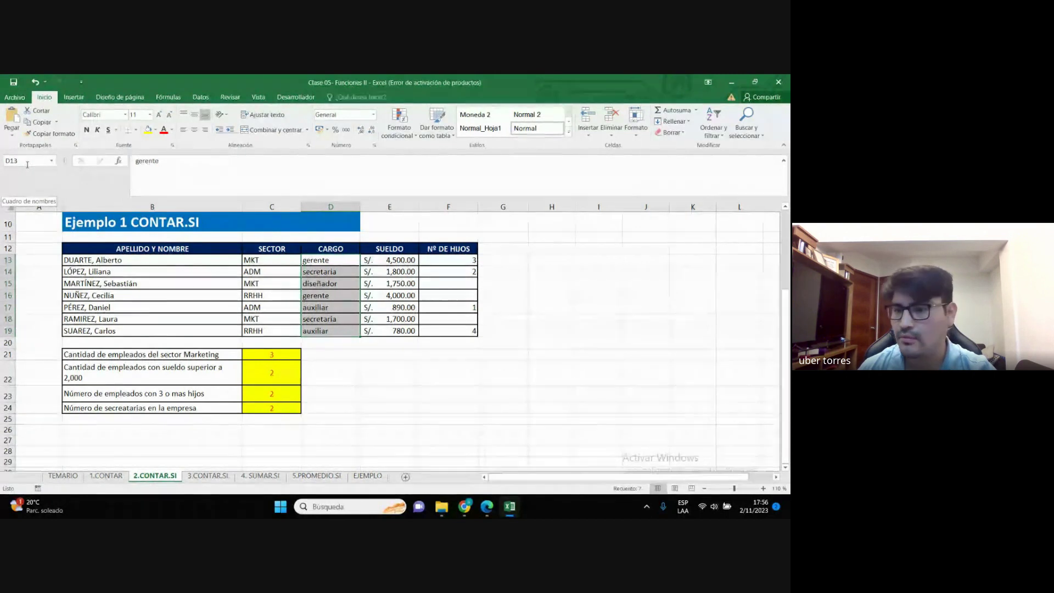
# Name the selected D13:D19 range 'cargo' in the Name Box
pyautogui.click(27, 160)
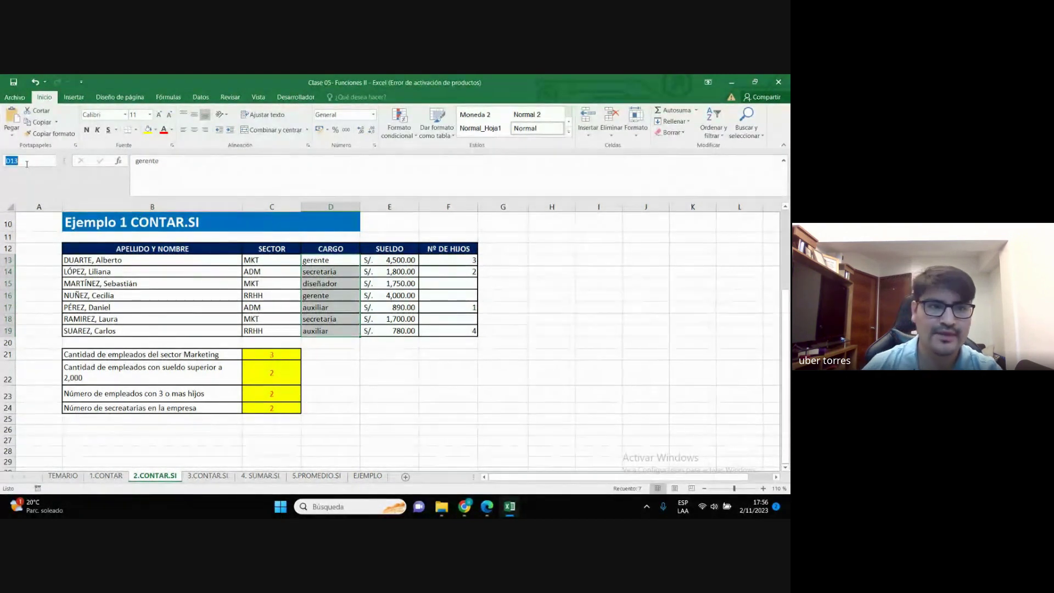
pyautogui.write('cargo')
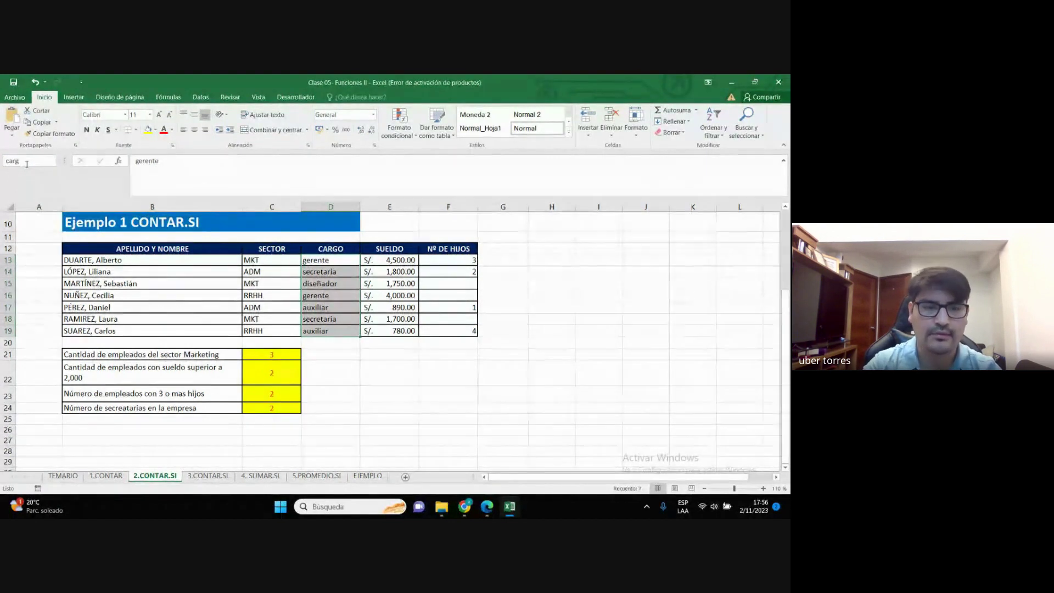
pyautogui.press('Return')
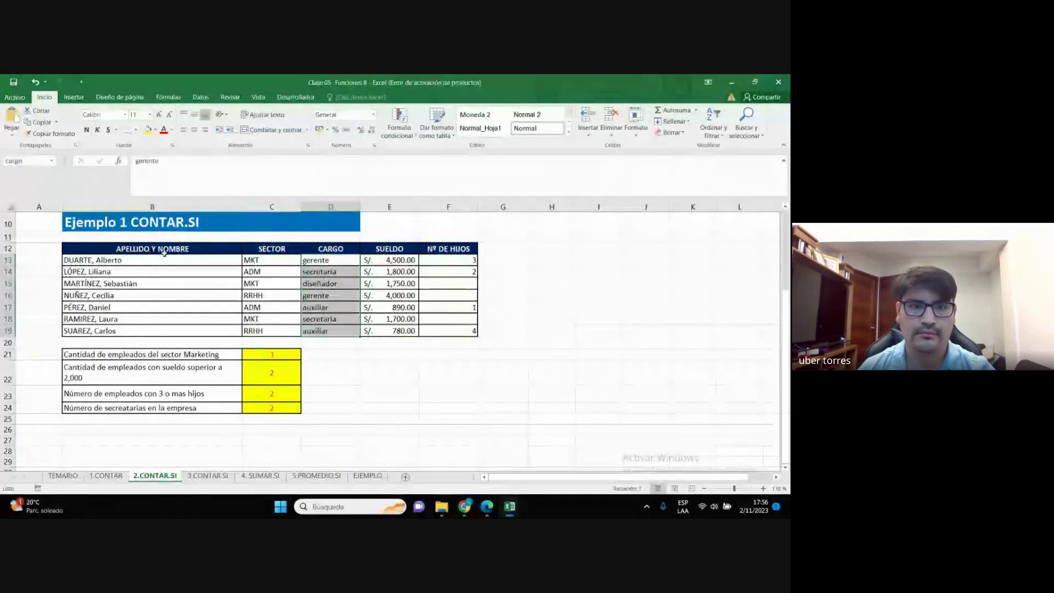
pyautogui.press('Return')
# Reselect parts of the D13 job-title column, then move to cells D23, row 24 and B26
pyautogui.click(376, 377)
pyautogui.moveTo(317, 260); pyautogui.dragTo(328, 331)
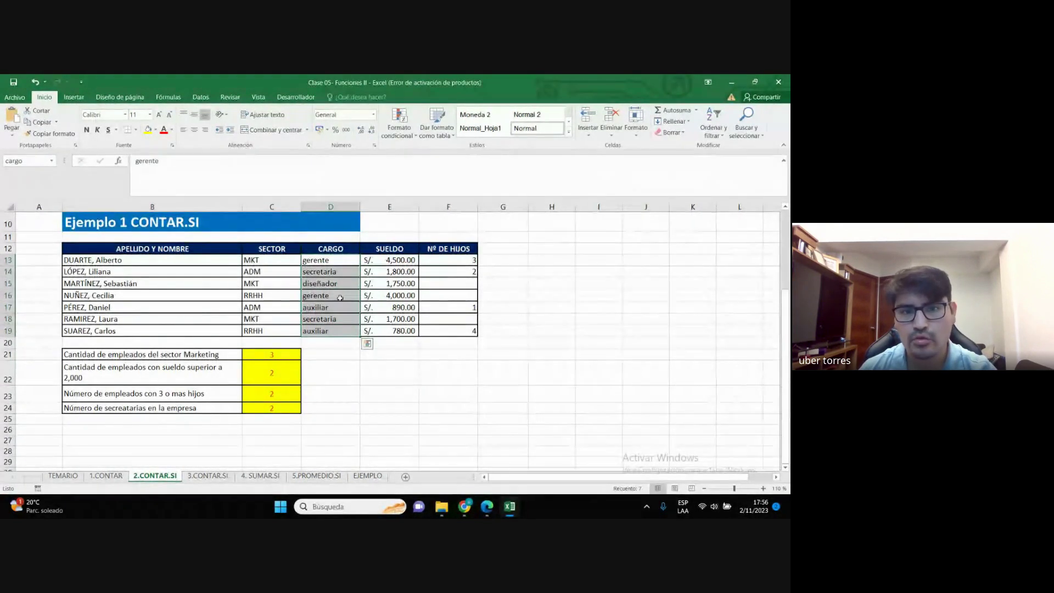
pyautogui.click(494, 393)
pyautogui.moveTo(337, 263)
pyautogui.mouseDown()
pyautogui.moveTo(348, 280)
pyautogui.moveTo(330, 331)
pyautogui.mouseUp()
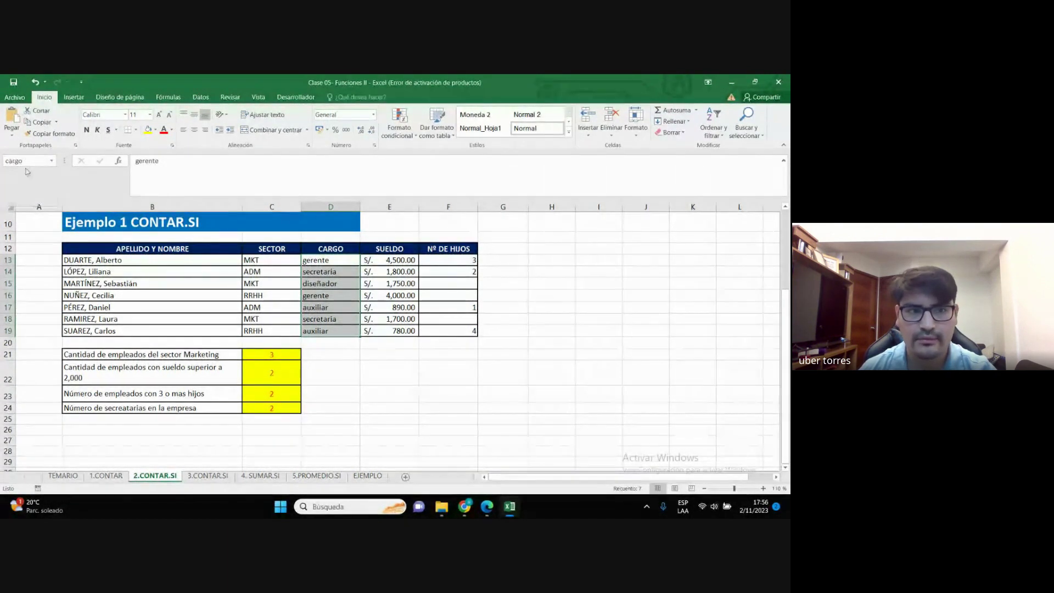
pyautogui.click(428, 364)
pyautogui.click(357, 392)
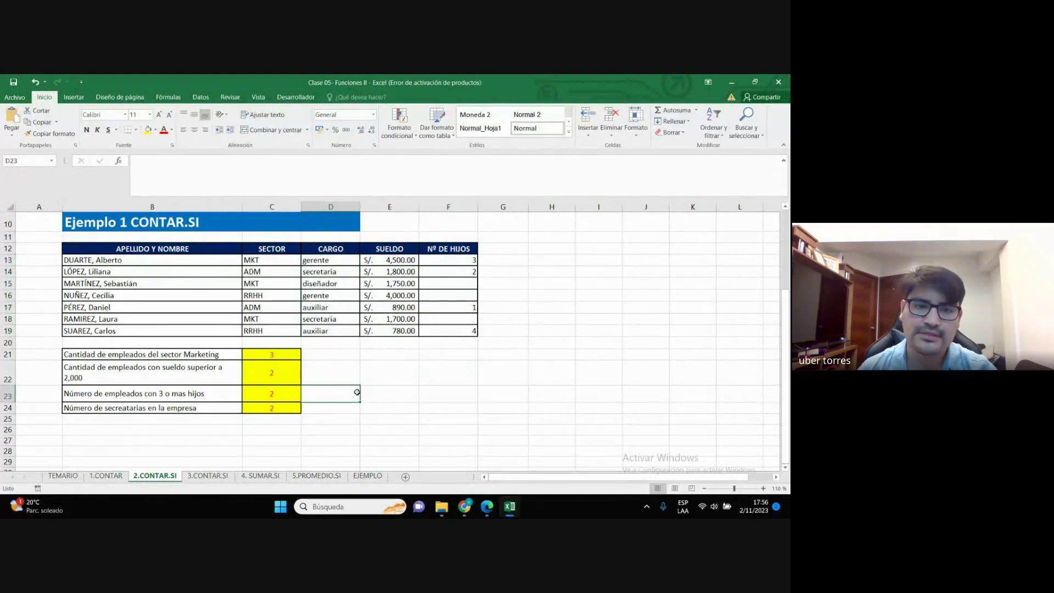
pyautogui.click(4, 408)
pyautogui.click(104, 430)
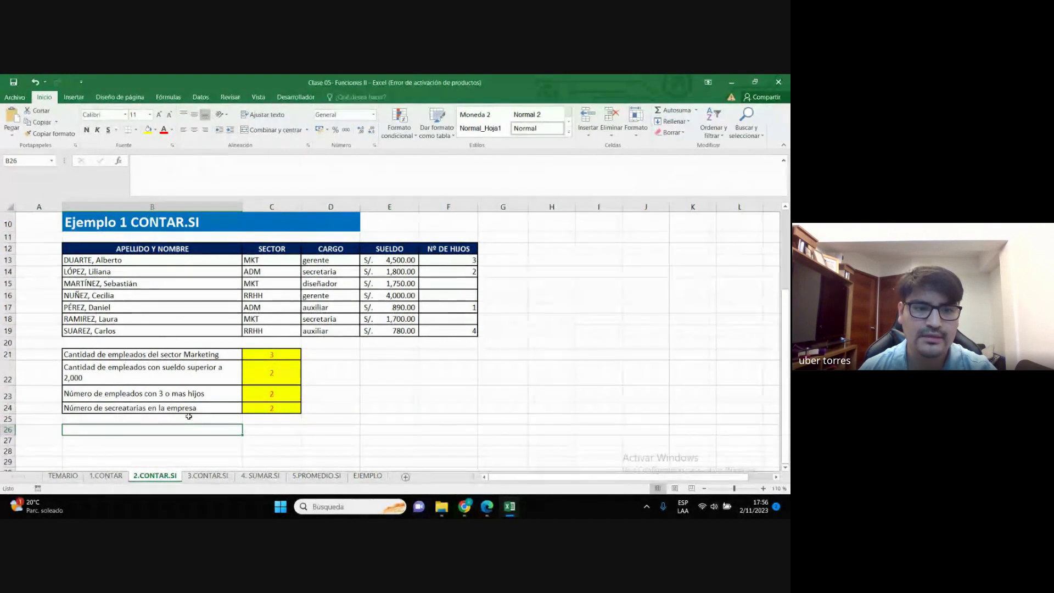
# Rewrite C24 as =+CONTAR.SI(cargo;"secretaria") using the named range, still returning 2
pyautogui.doubleClick(283, 408)
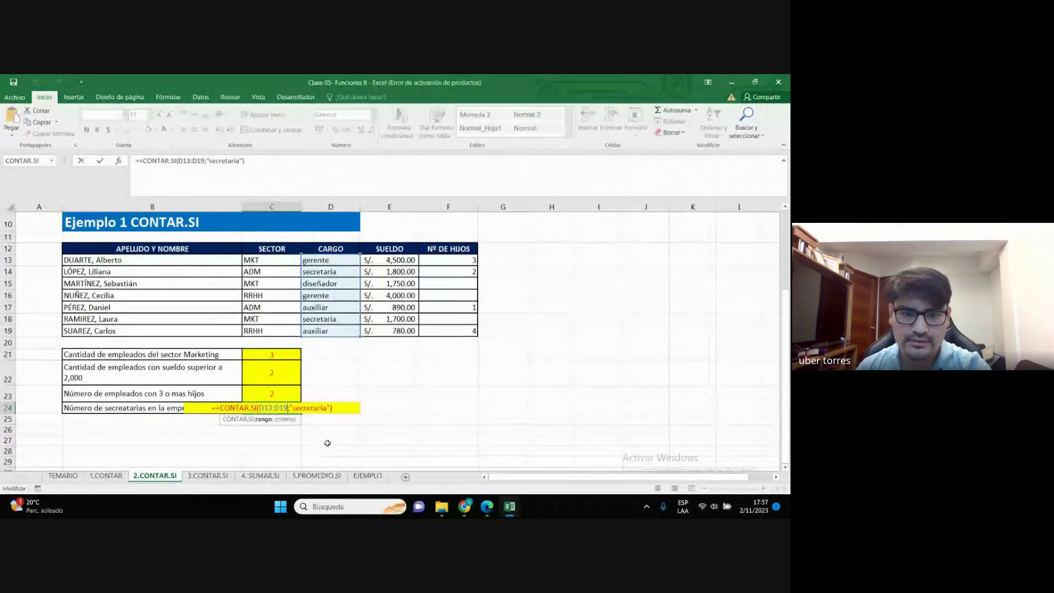
pyautogui.moveTo(327, 408); pyautogui.dragTo(291, 411)
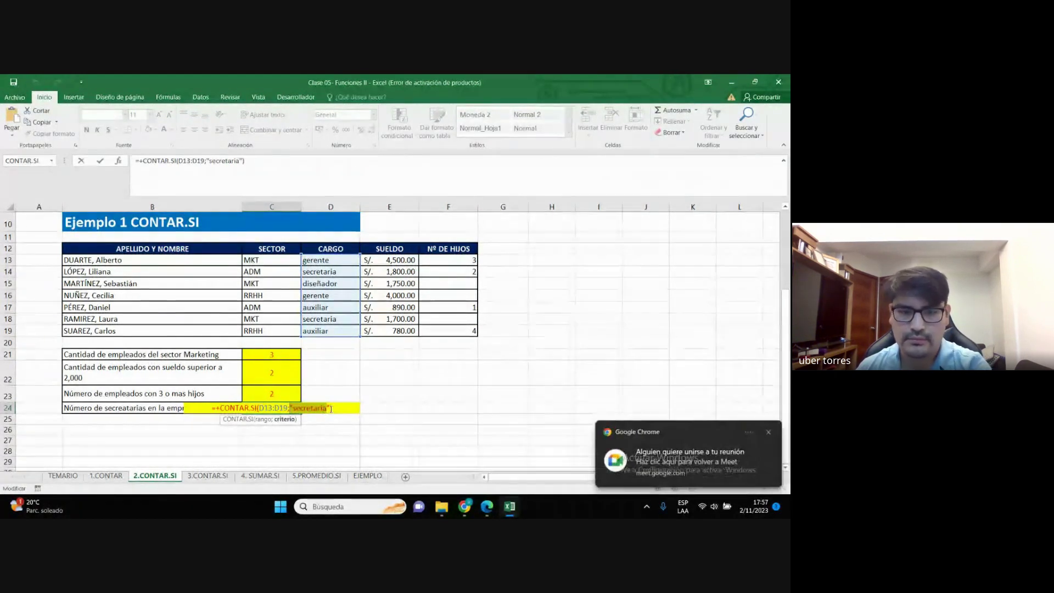
pyautogui.press('BackSpace')
pyautogui.press('BackSpace')
pyautogui.press('BackSpace')
pyautogui.press('BackSpace')
pyautogui.press('BackSpace')
pyautogui.press('BackSpace')
pyautogui.press('BackSpace')
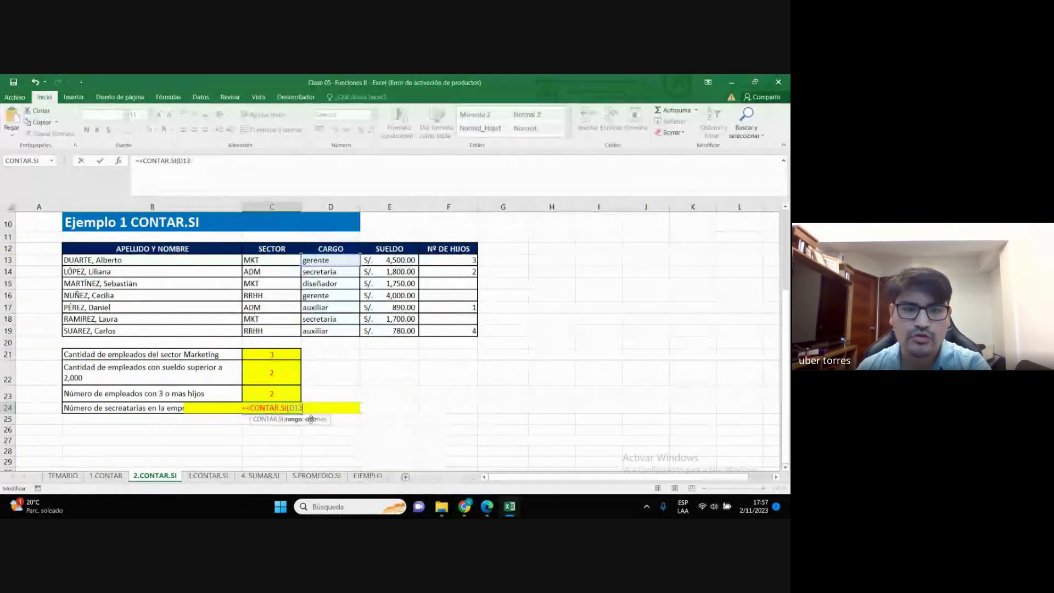
pyautogui.press('BackSpace')
pyautogui.press('BackSpace')
pyautogui.press('BackSpace')
pyautogui.press('BackSpace')
pyautogui.press('BackSpace')
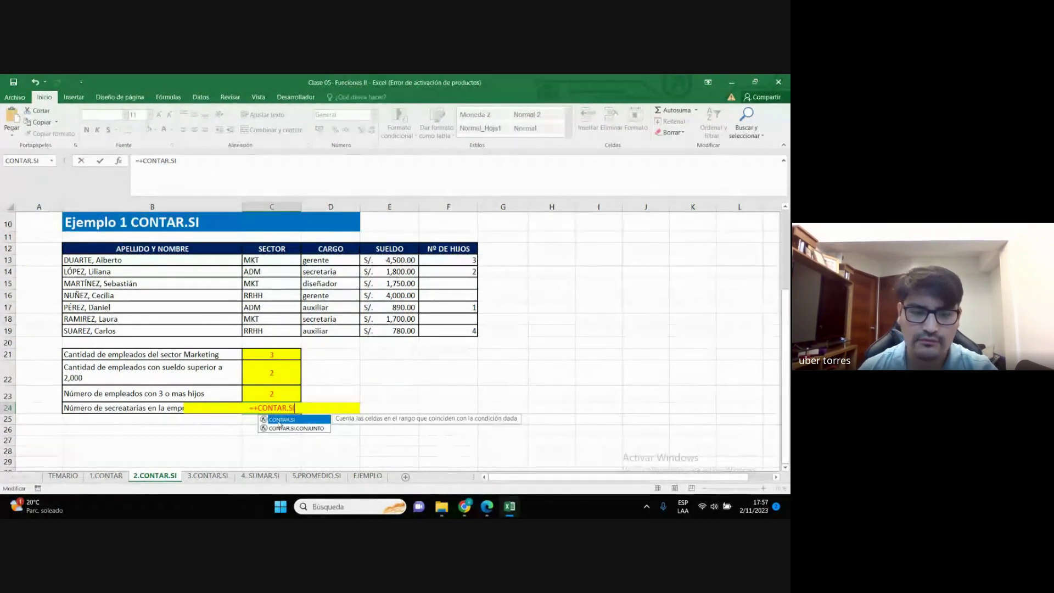
pyautogui.doubleClick(286, 419)
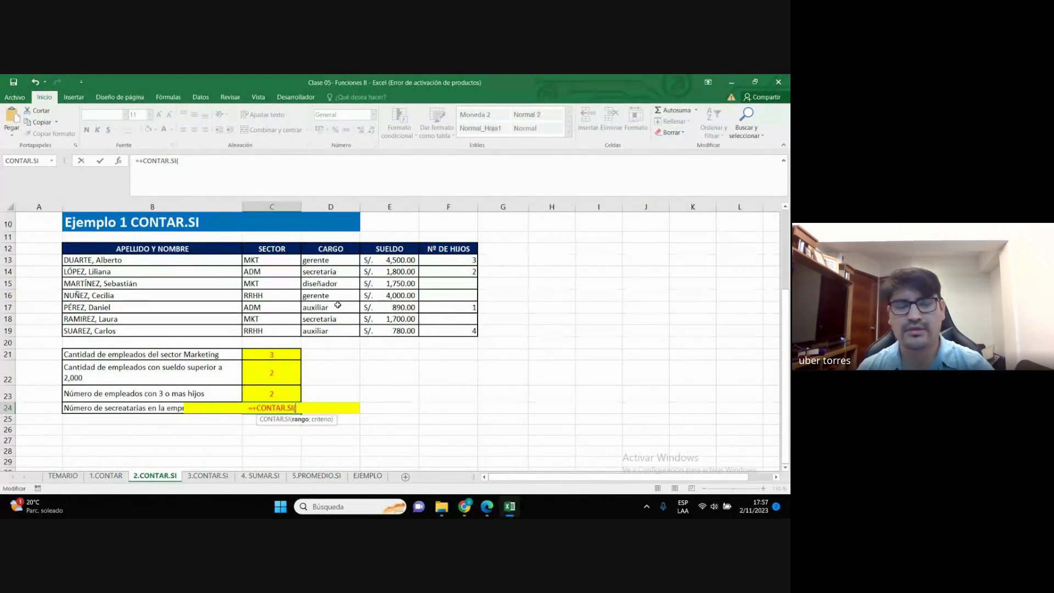
pyautogui.write('ca')
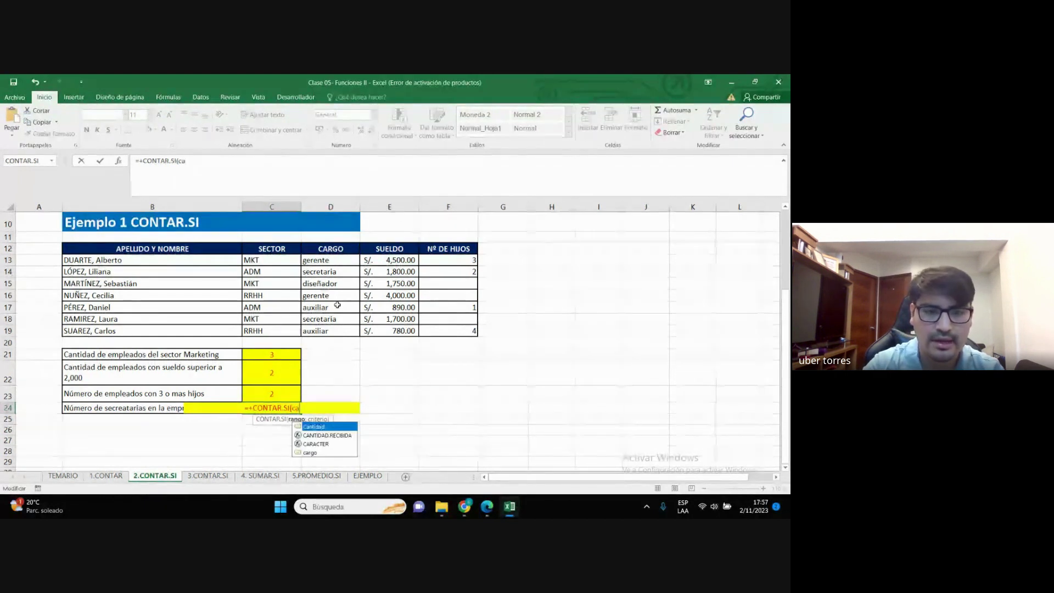
pyautogui.write('rg')
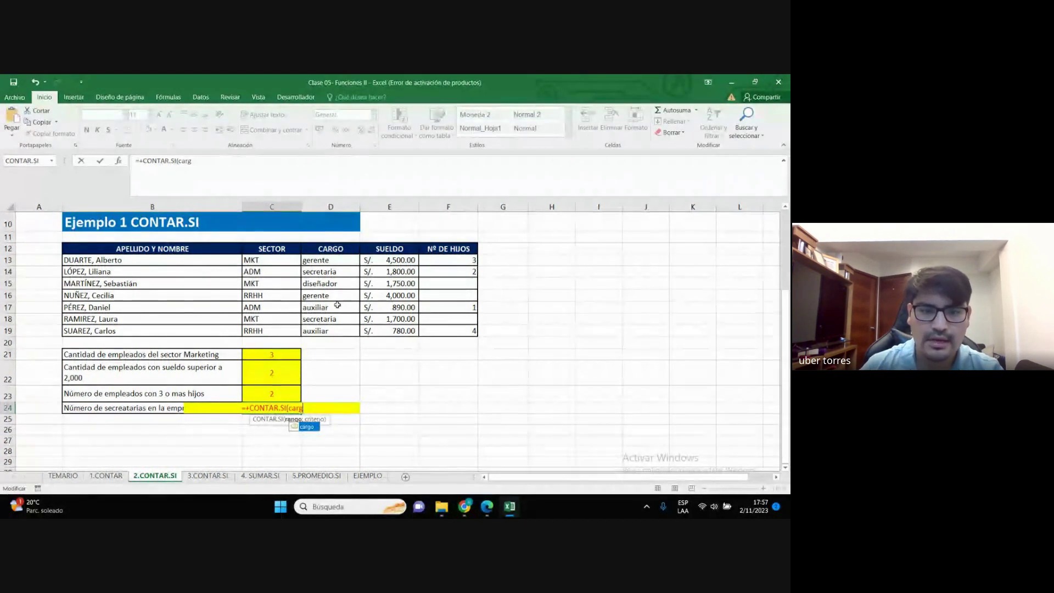
pyautogui.doubleClick(306, 428)
pyautogui.write(';')
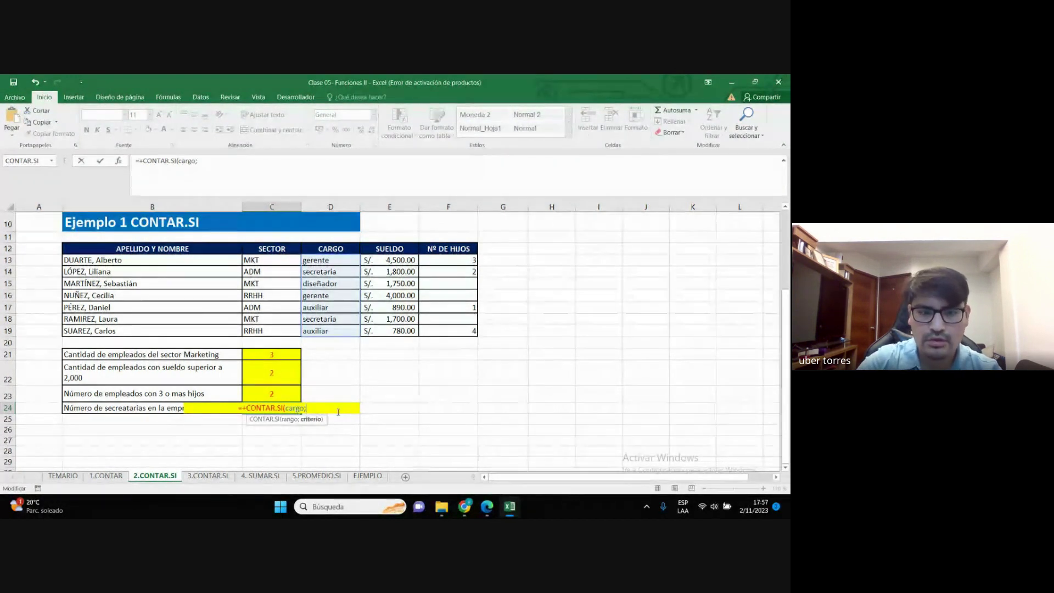
pyautogui.write('"secretaria')
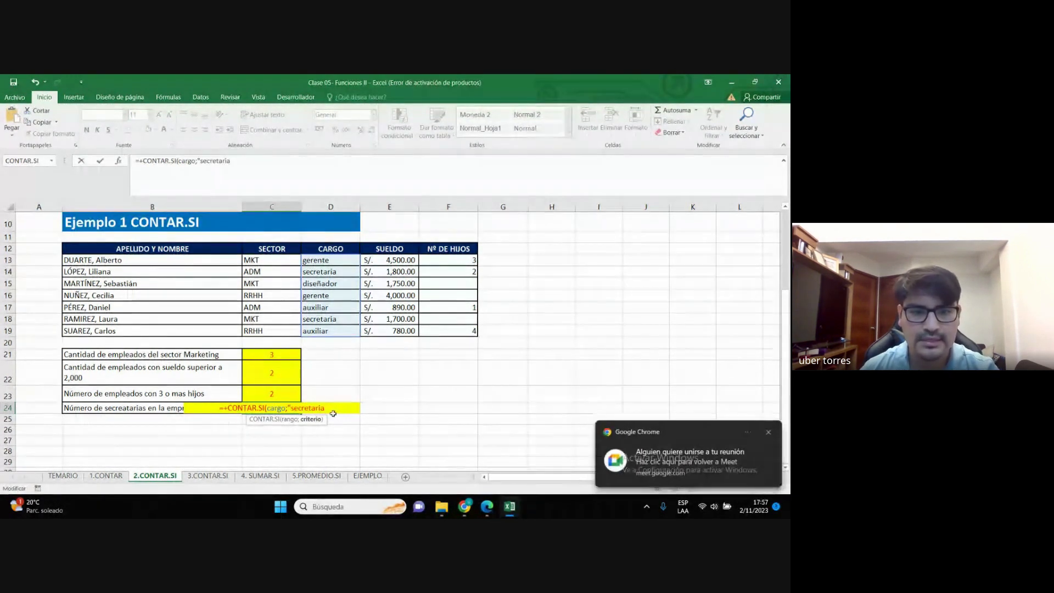
pyautogui.write('"')
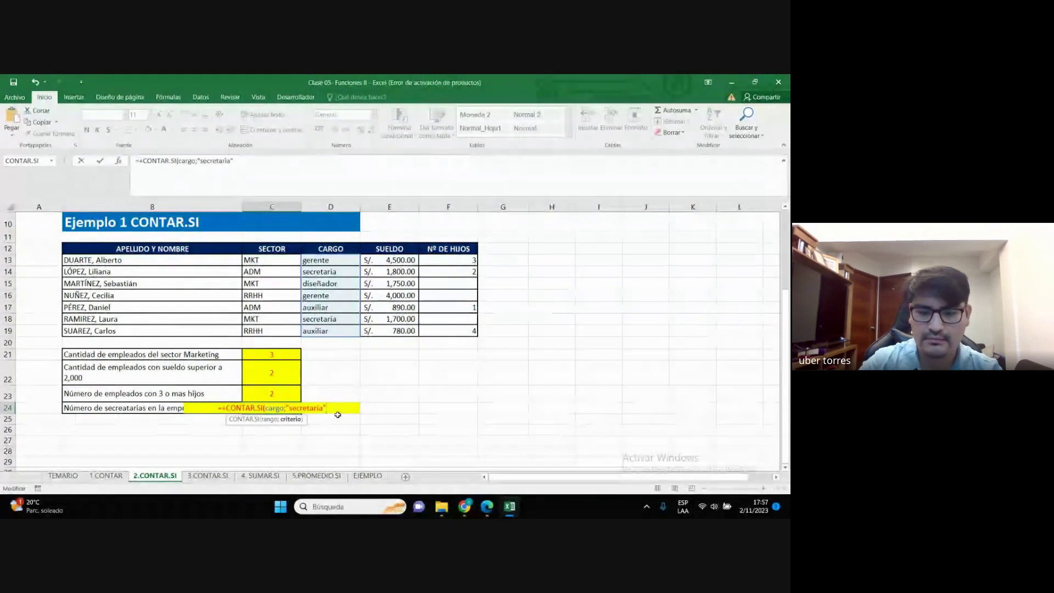
pyautogui.press('Return')
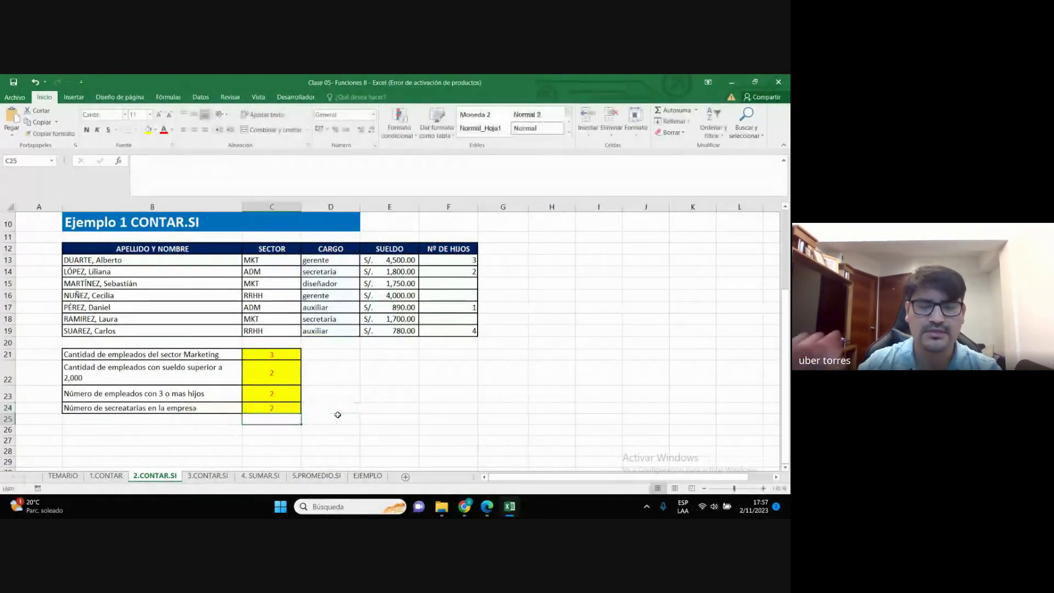
# Reopen the C24 formula to show its cargo reference, then confirm it
pyautogui.click(271, 410)
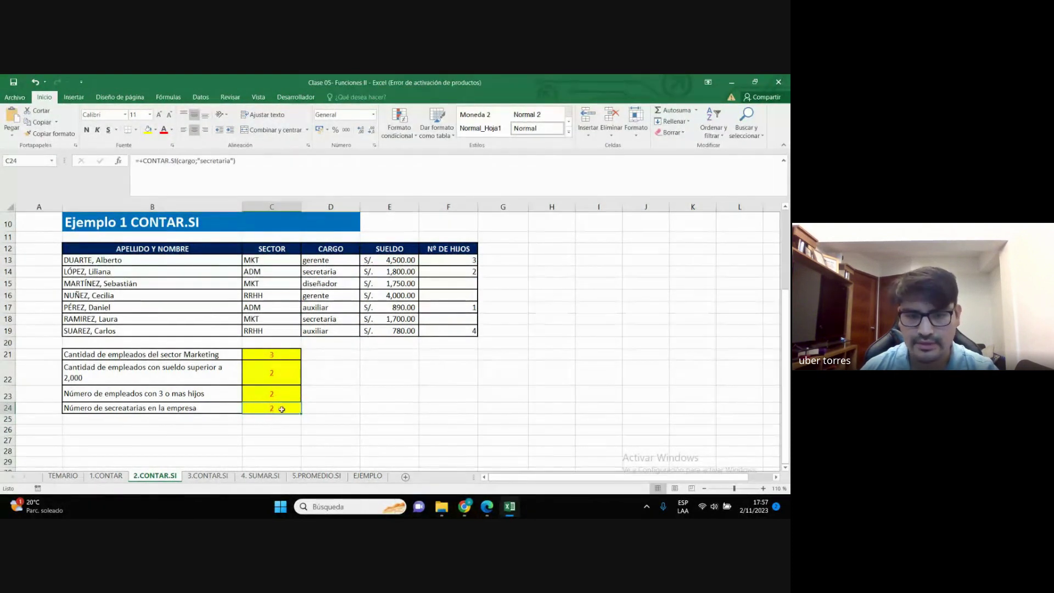
pyautogui.doubleClick(282, 409)
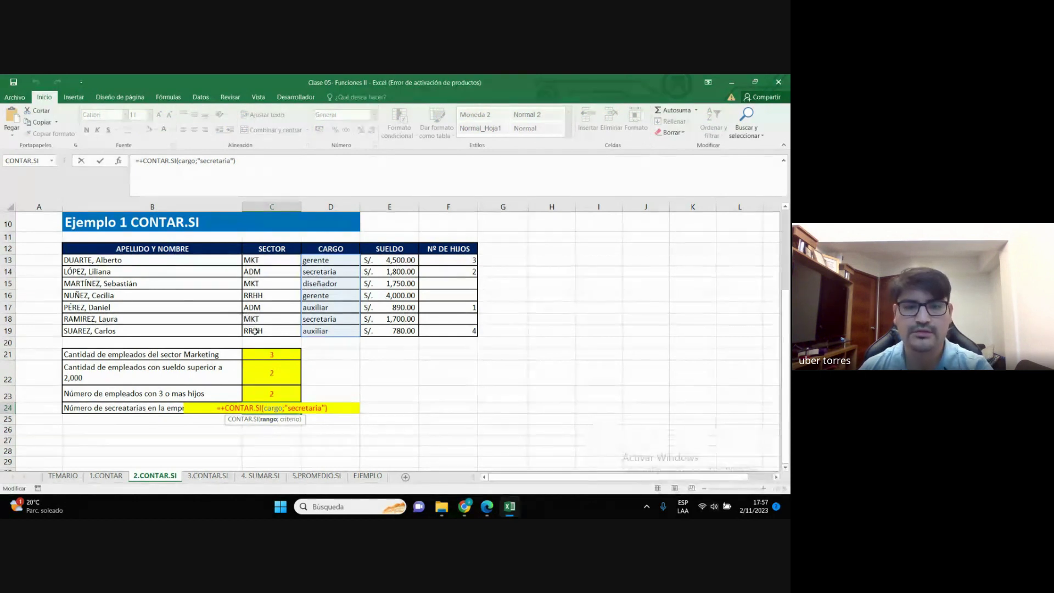
pyautogui.press('Return')
pyautogui.moveTo(465, 506)
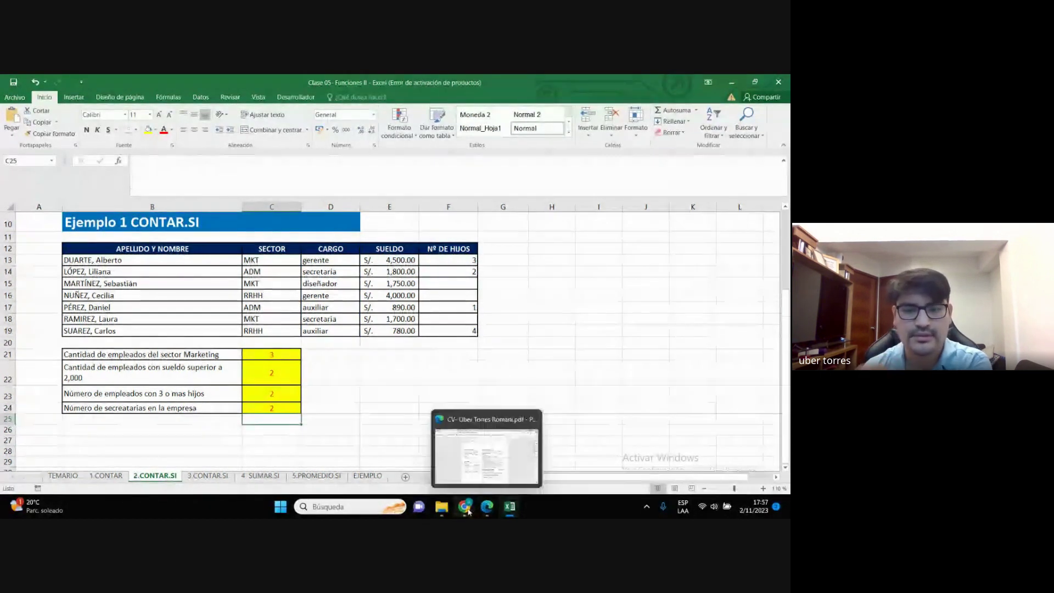
pyautogui.click(476, 447)
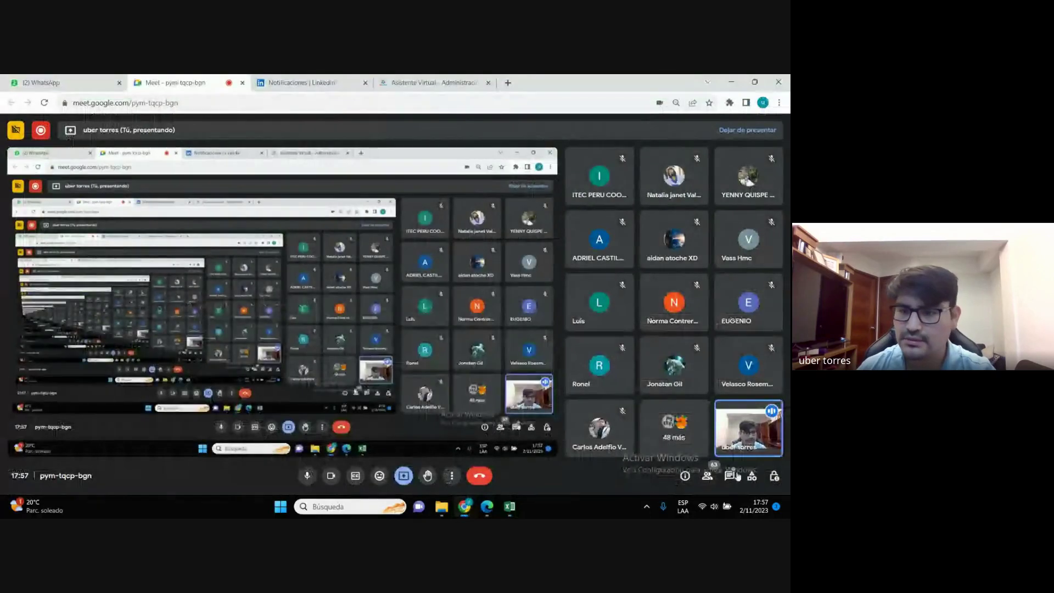
pyautogui.click(729, 475)
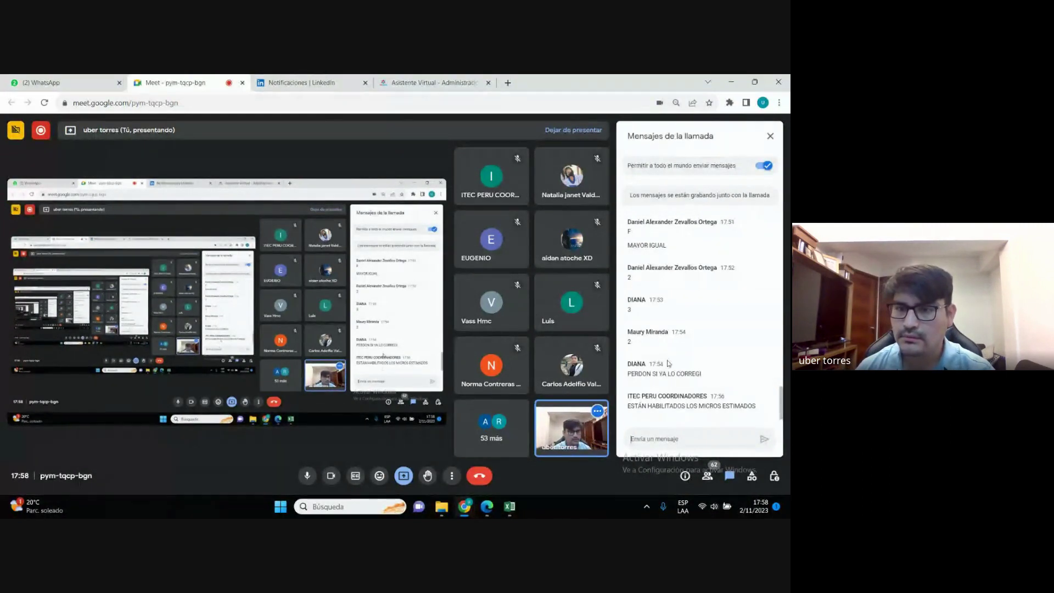
pyautogui.click(732, 82)
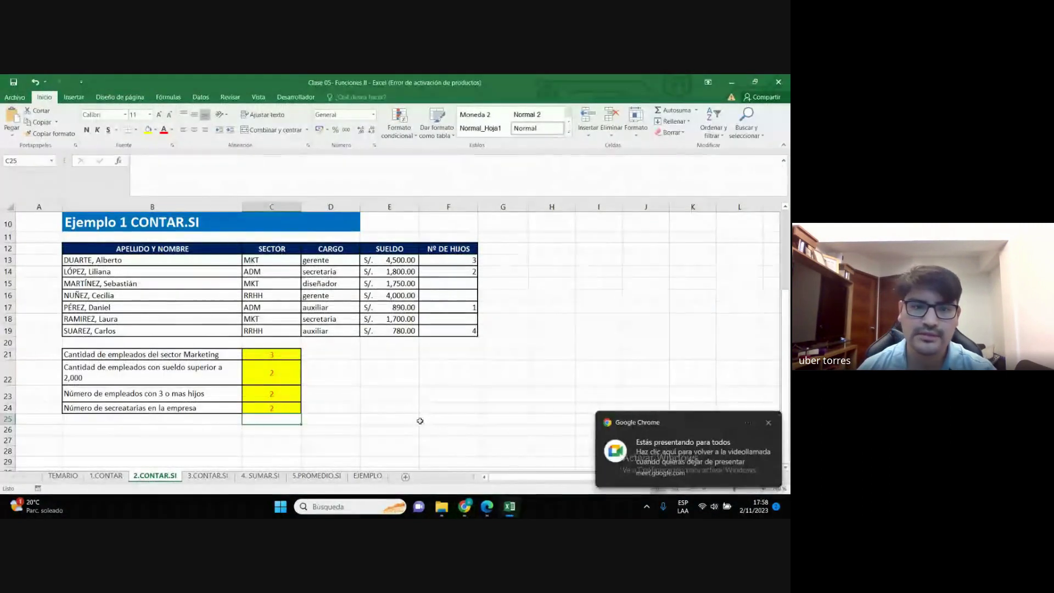
# Switch to the 3.CONTAR.SI sheet, glance at 4. SUMAR.SI, and come back
pyautogui.click(395, 409)
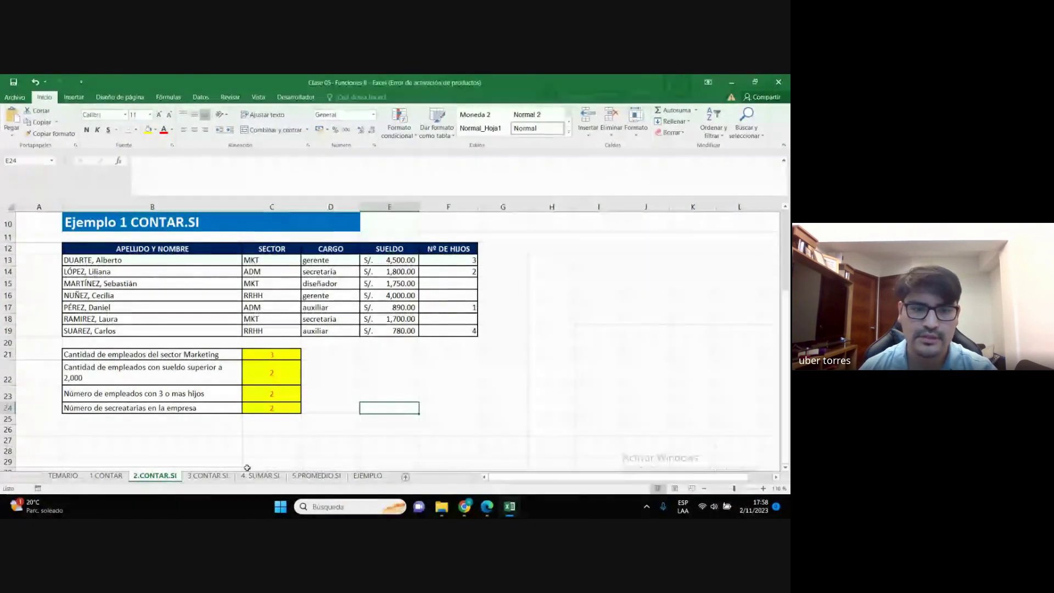
pyautogui.click(208, 475)
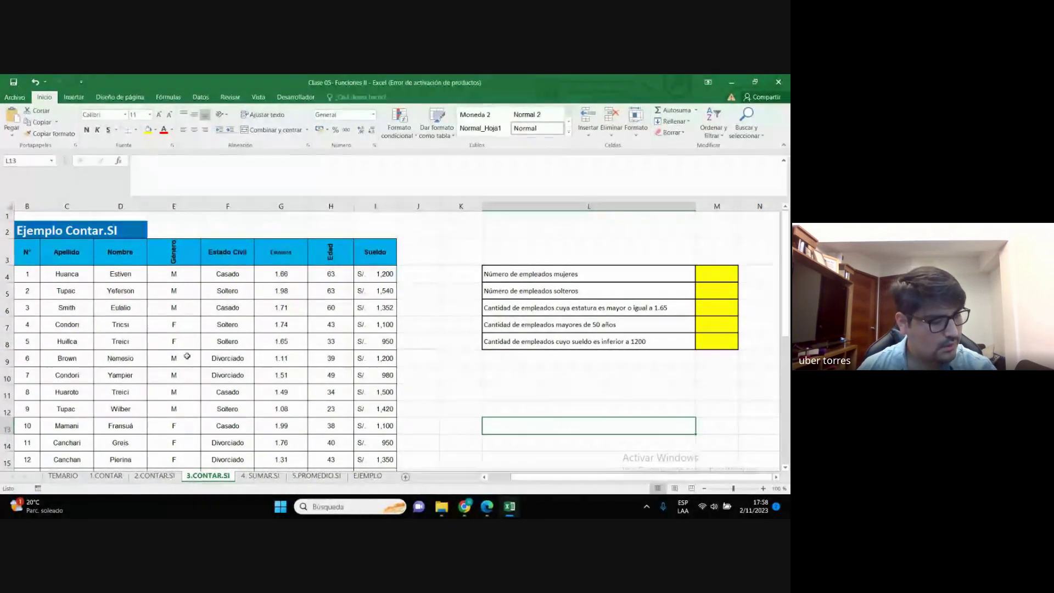
pyautogui.click(466, 378)
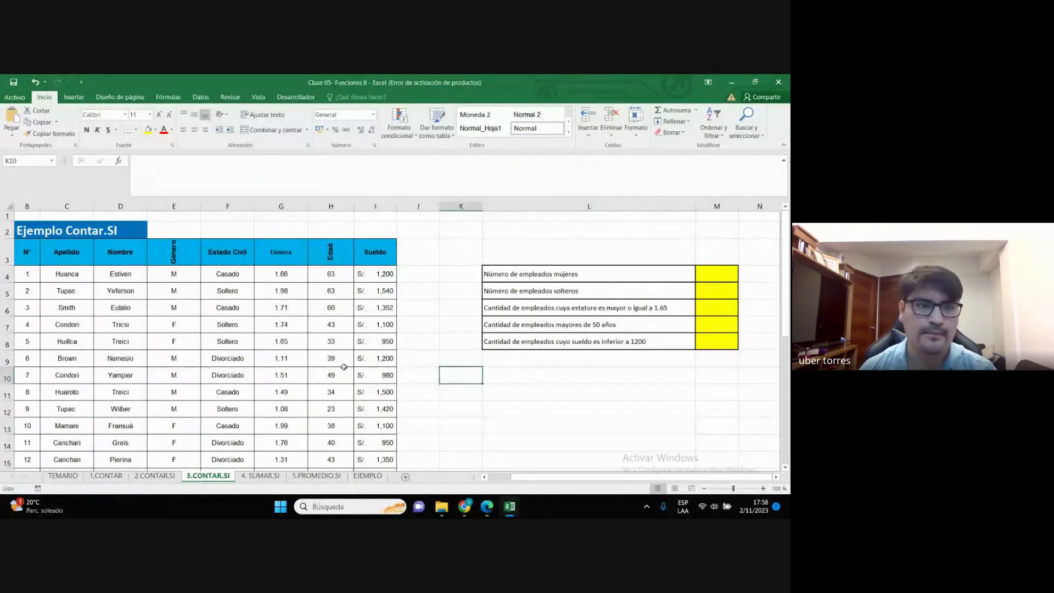
pyautogui.scroll(-2, 179, 338)
pyautogui.scroll(-5, 176, 341)
pyautogui.scroll(7, 177, 344)
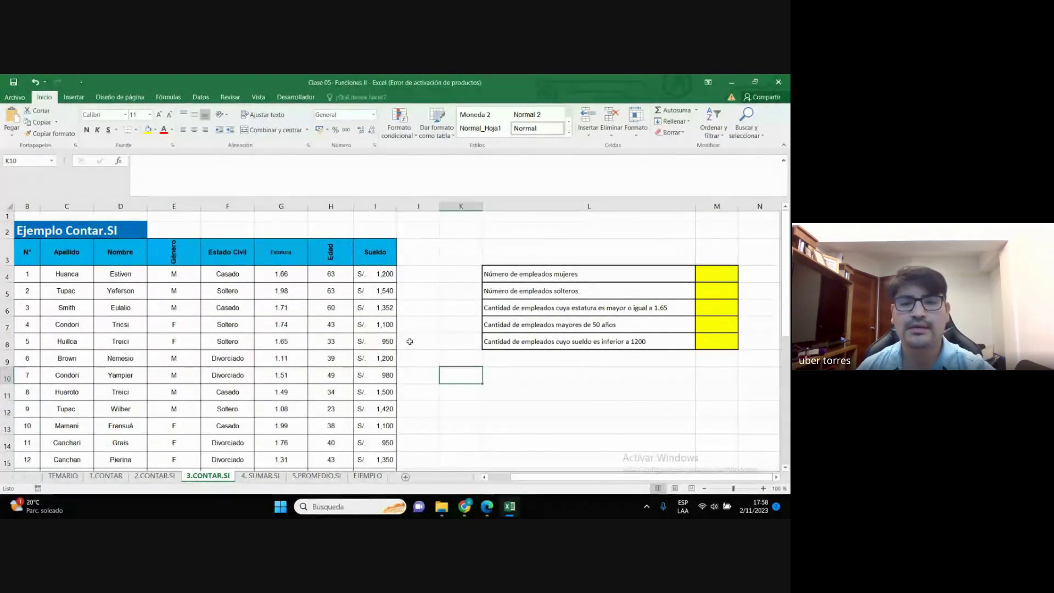
pyautogui.click(254, 478)
pyautogui.scroll(3, 490, 361)
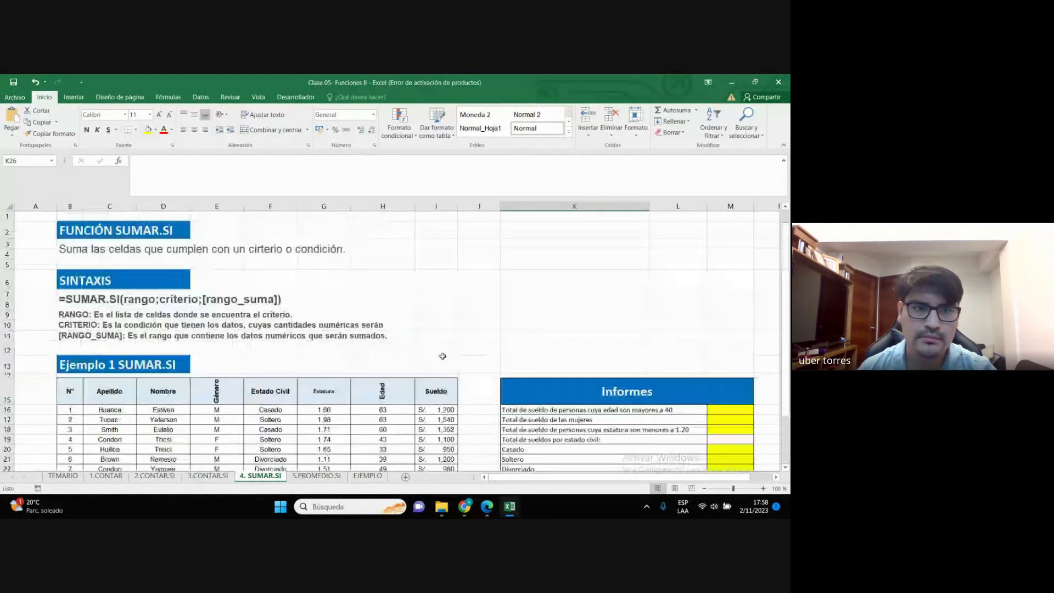
pyautogui.click(209, 475)
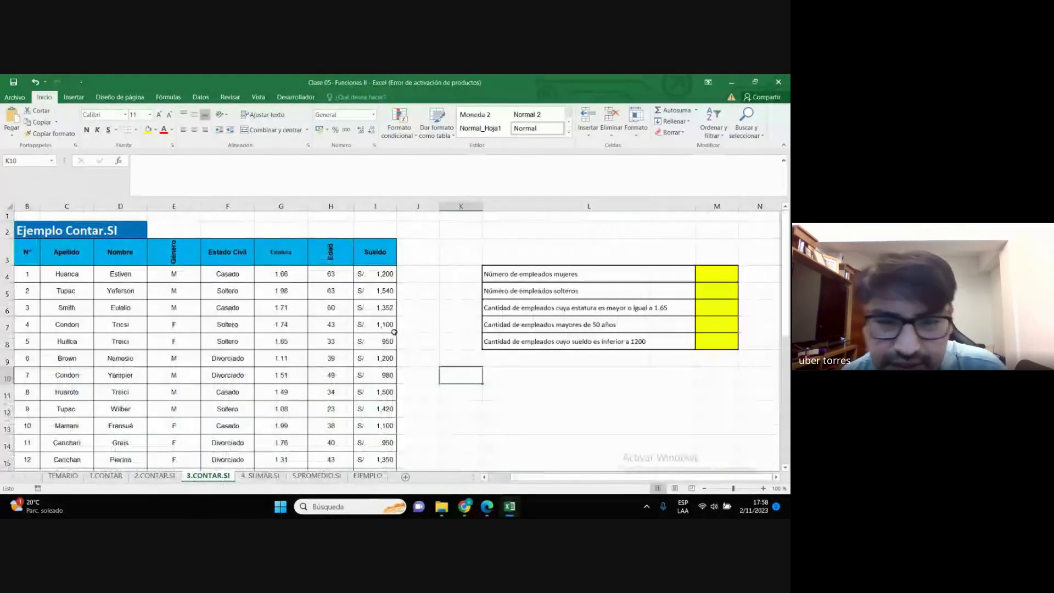
pyautogui.click(424, 328)
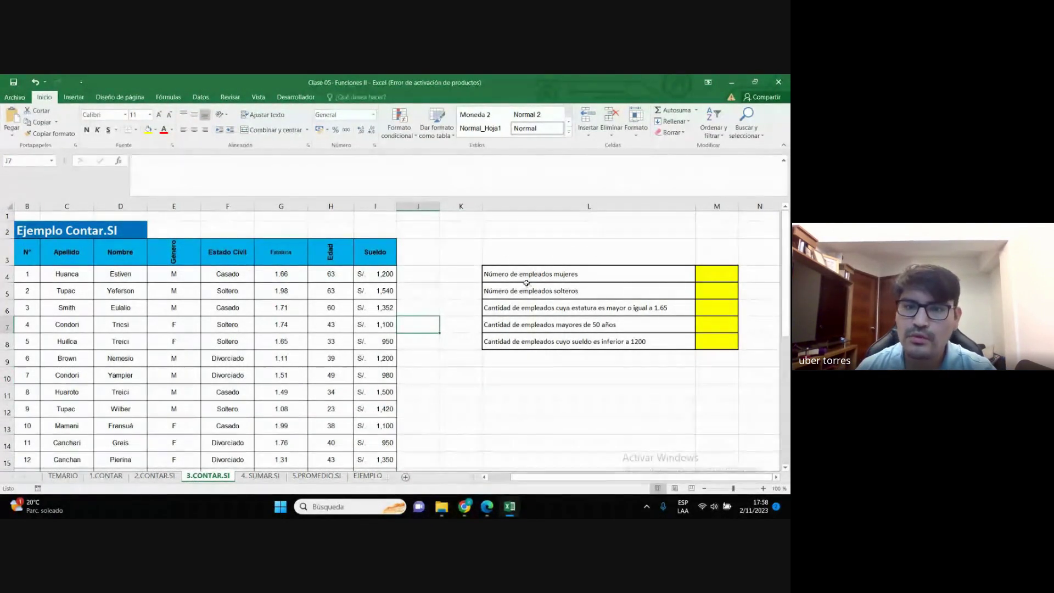
# Point out the table headings Nombre, Género, Estado Civil, Estatura, Edad and Sueldo
pyautogui.moveTo(27, 252)
pyautogui.mouseDown()
pyautogui.moveTo(273, 368)
pyautogui.moveTo(27, 252)
pyautogui.moveTo(27, 263)
pyautogui.mouseUp()
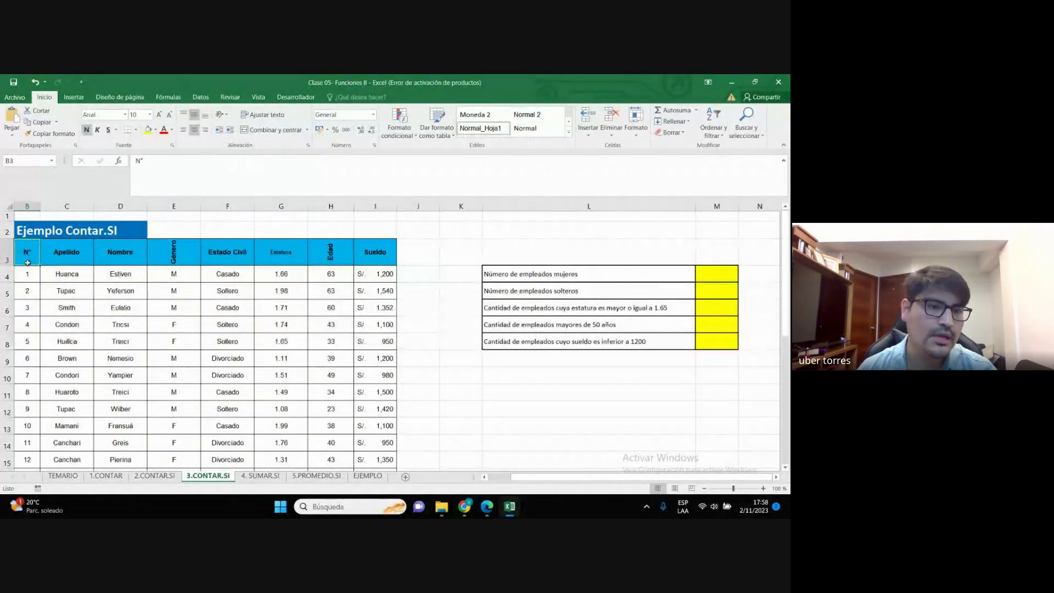
pyautogui.click(62, 262)
pyautogui.click(113, 249)
pyautogui.click(177, 254)
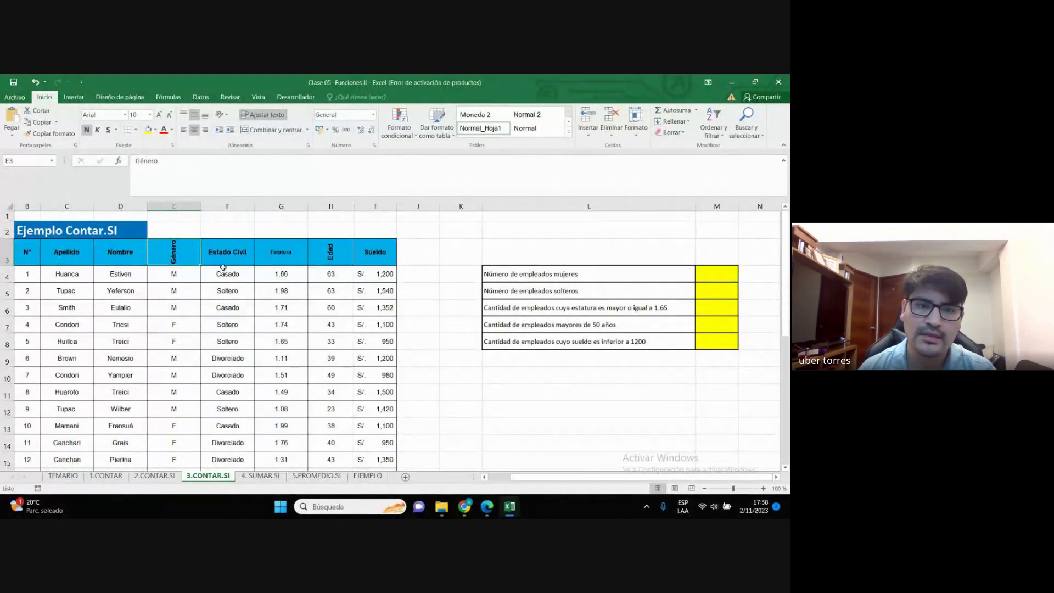
pyautogui.click(228, 254)
pyautogui.click(291, 256)
pyautogui.click(331, 253)
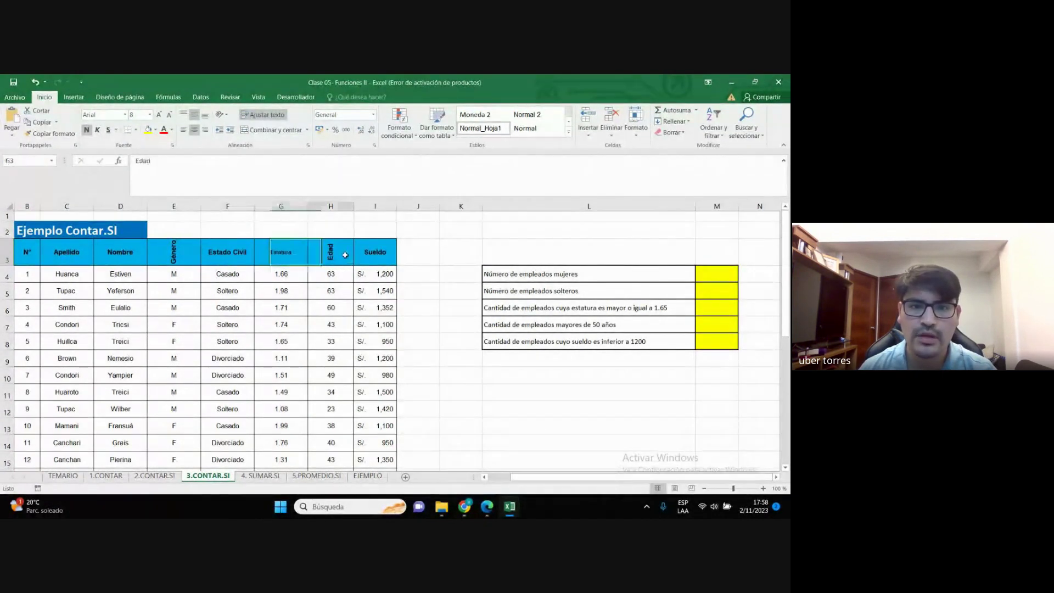
pyautogui.click(385, 255)
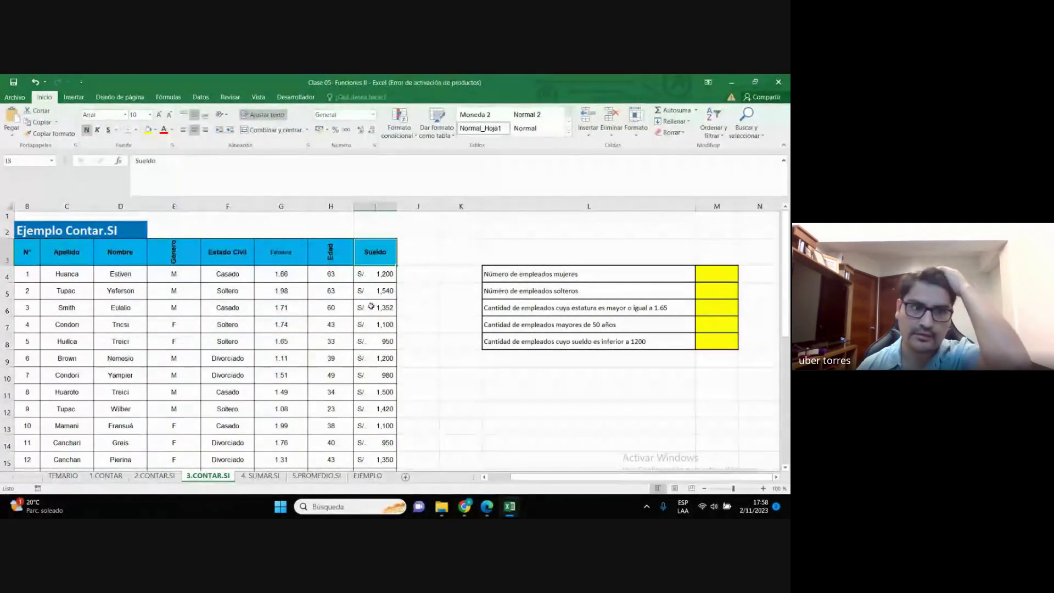
pyautogui.click(520, 377)
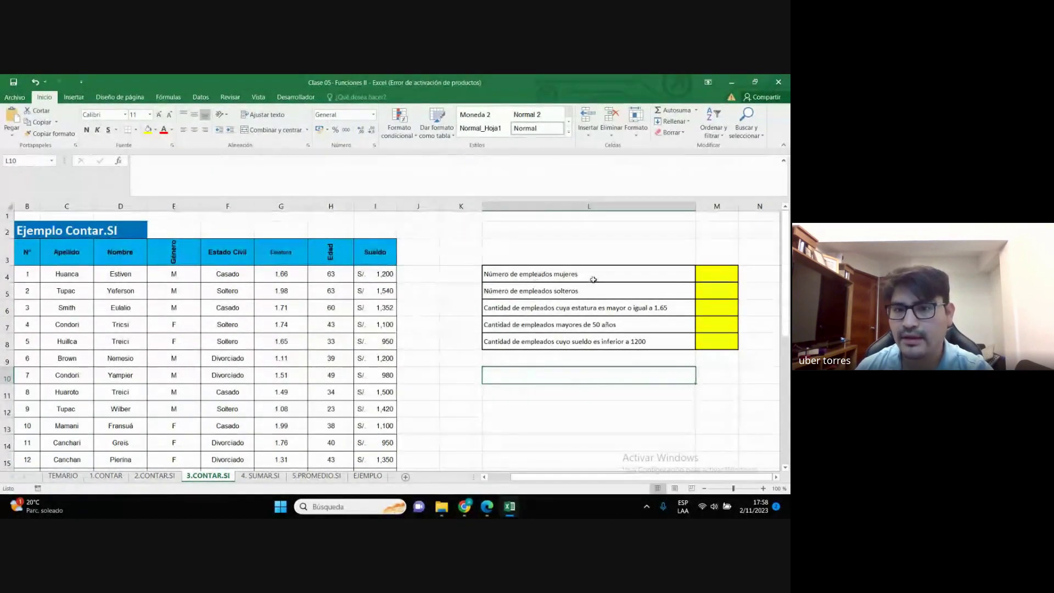
# Select the Número de empleados mujeres question and its empty answer cell M4
pyautogui.click(695, 278)
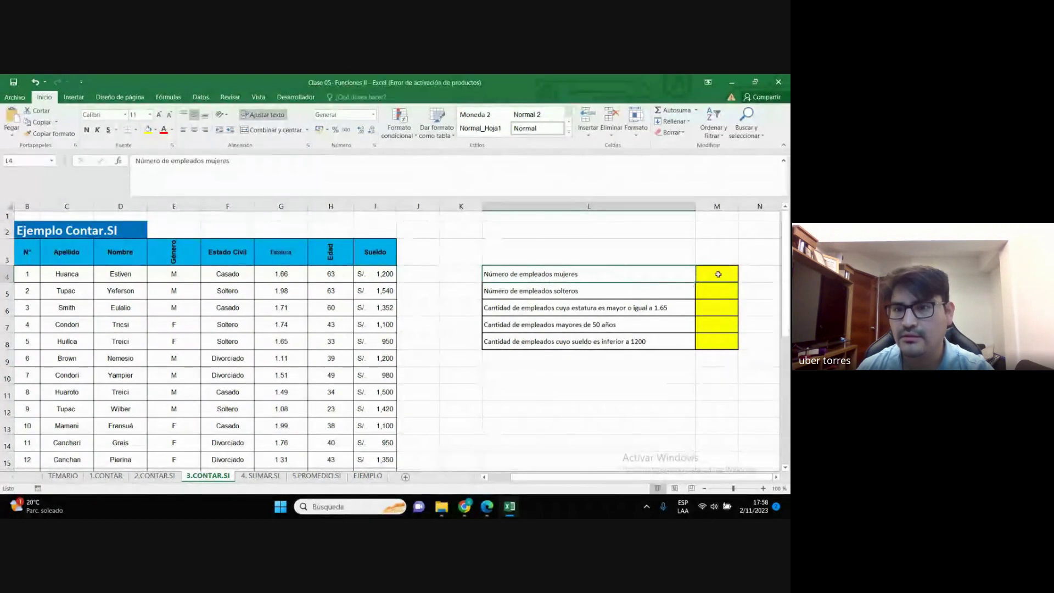
pyautogui.click(712, 285)
pyautogui.doubleClick(712, 284)
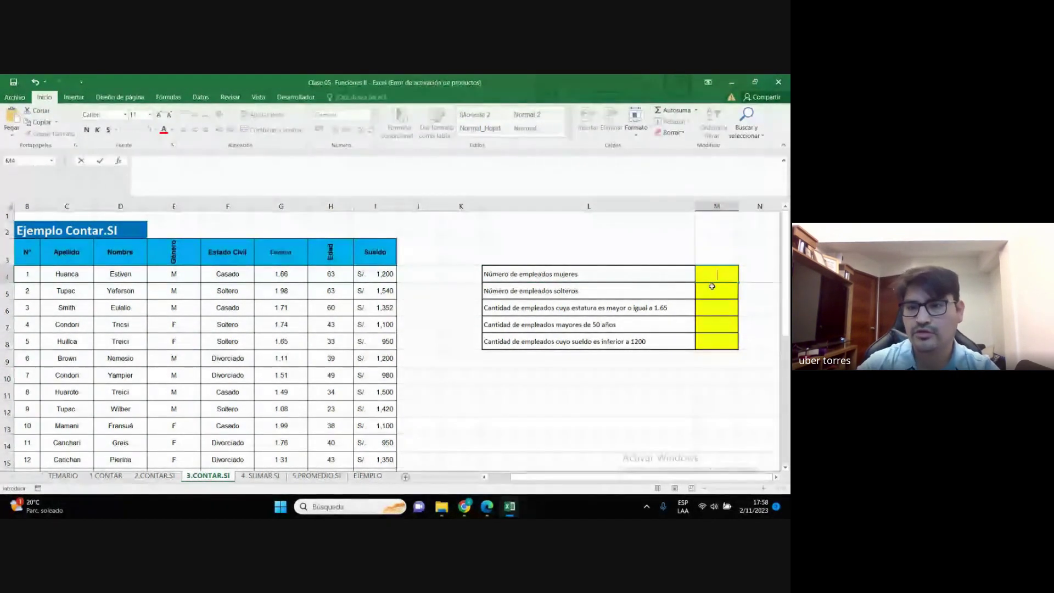
pyautogui.click(449, 311)
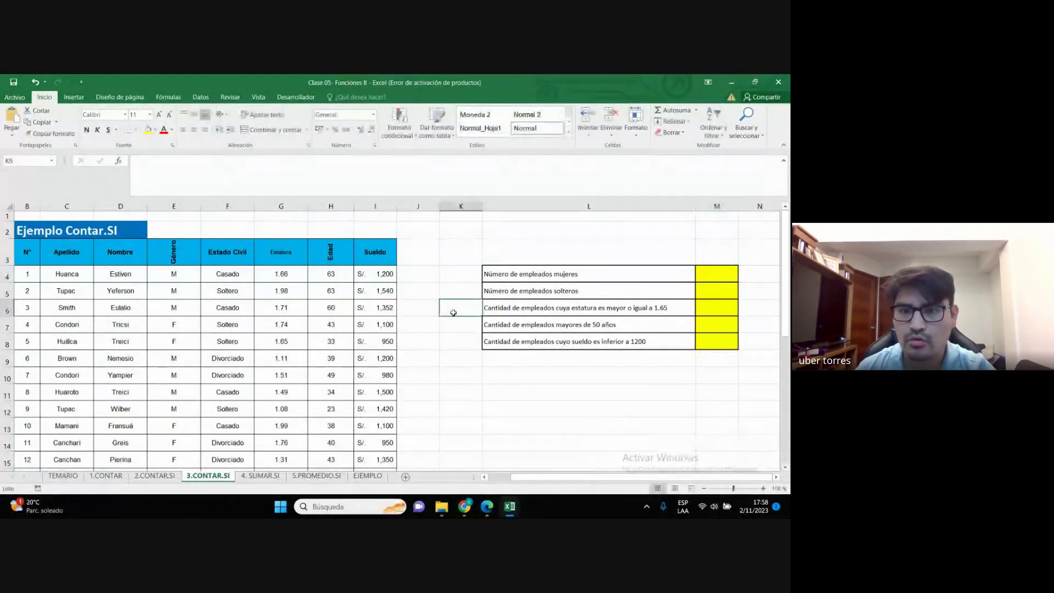
pyautogui.click(564, 275)
pyautogui.click(473, 311)
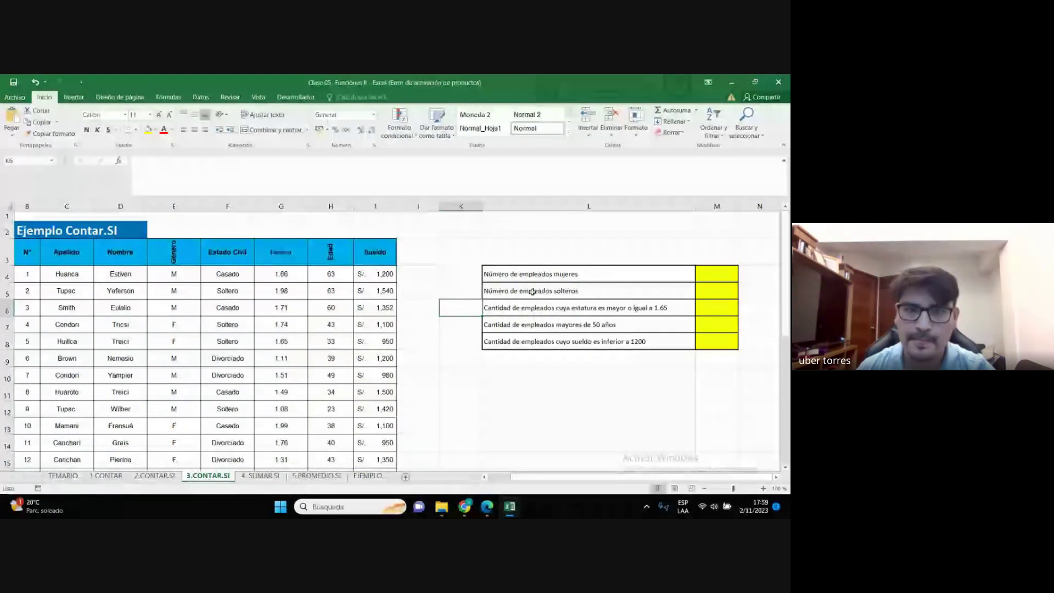
pyautogui.click(711, 271)
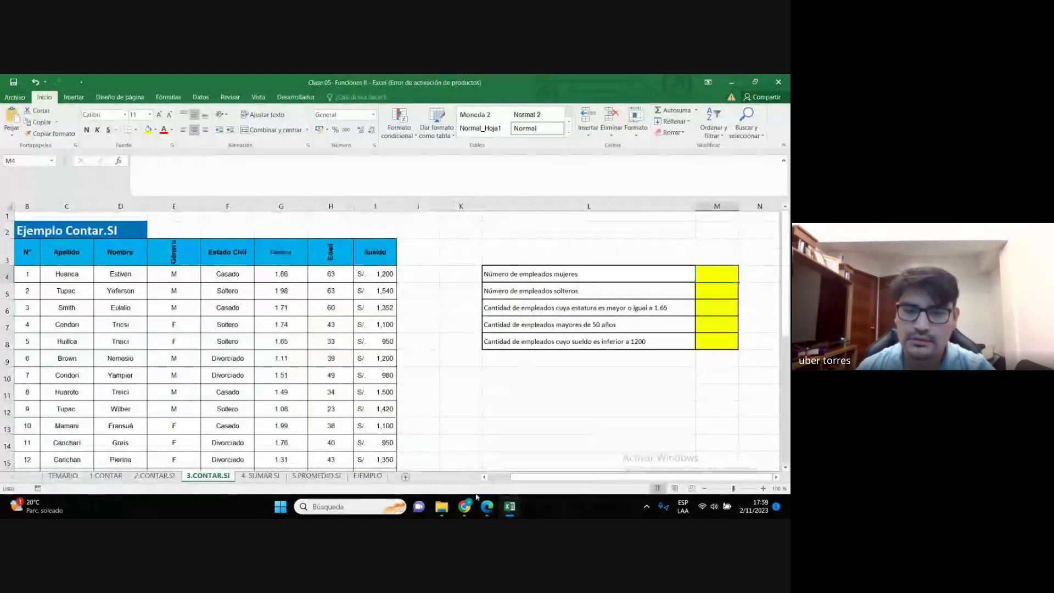
# Briefly bring up the Meet call, then return to Excel with M4 selected
pyautogui.click(465, 506)
pyautogui.click(407, 468)
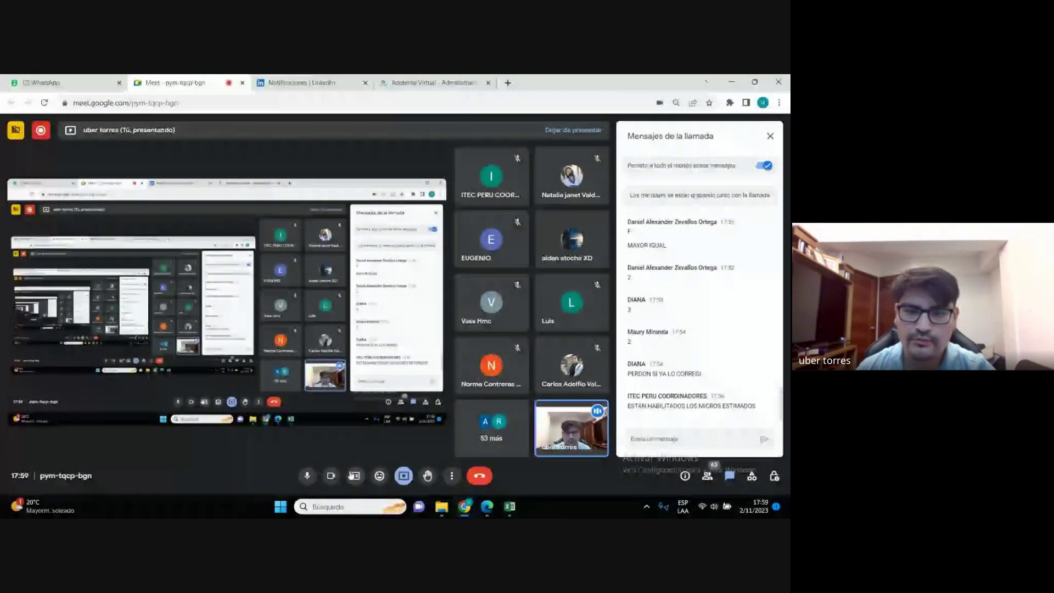
pyautogui.click(730, 84)
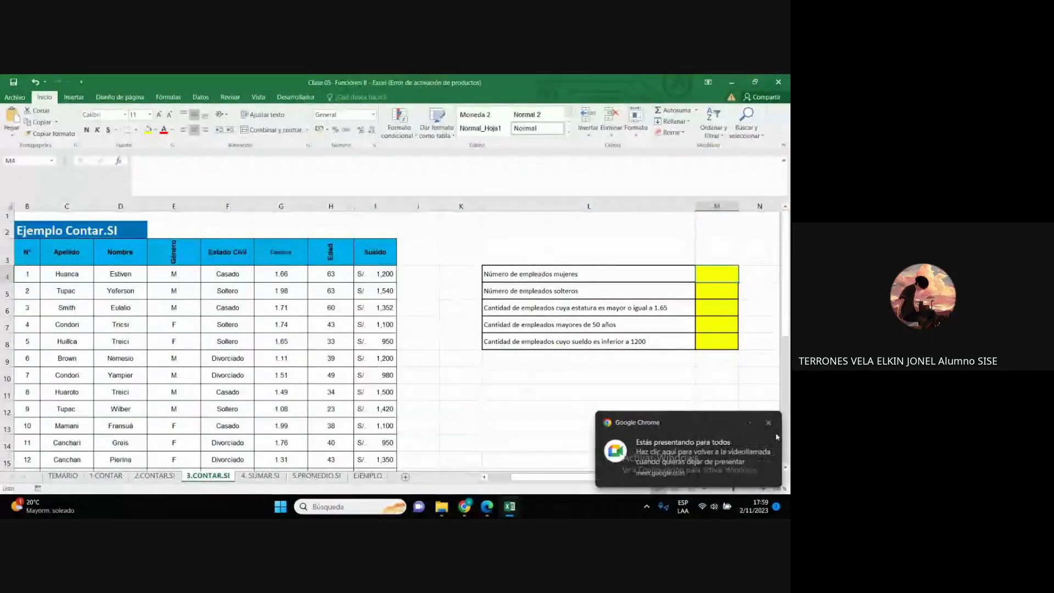
pyautogui.click(601, 408)
pyautogui.click(721, 278)
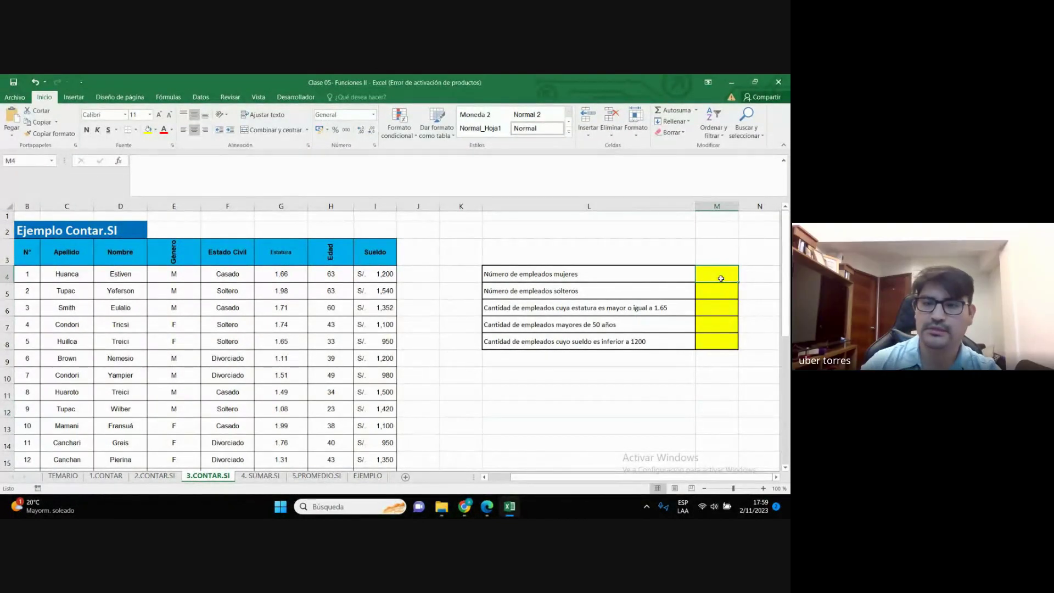
# Start the M4 formula with +CONTAR.SI, briefly checking the Meet call in between
pyautogui.write('+')
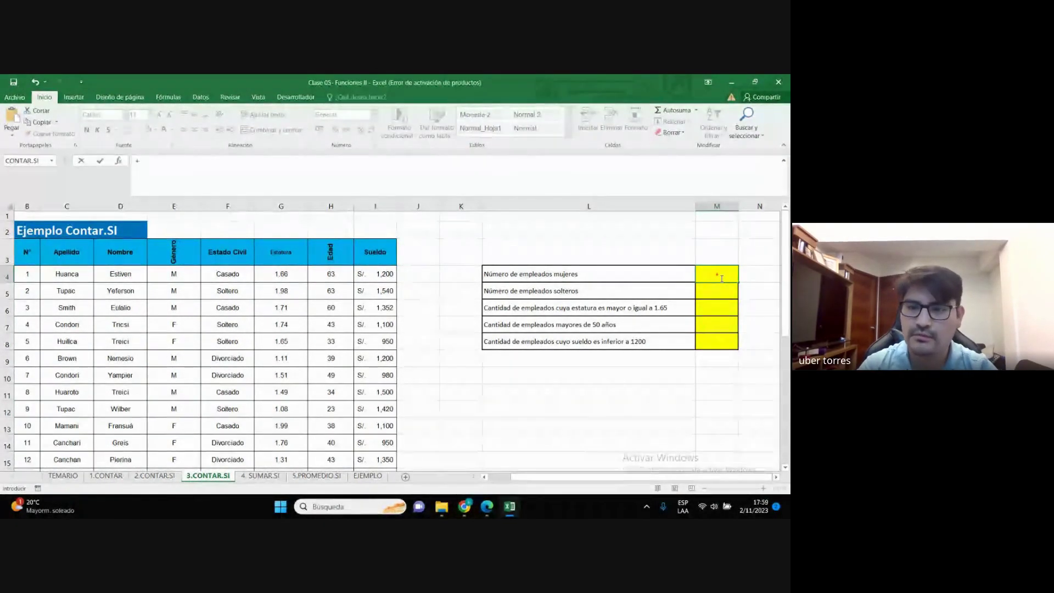
pyautogui.write('co')
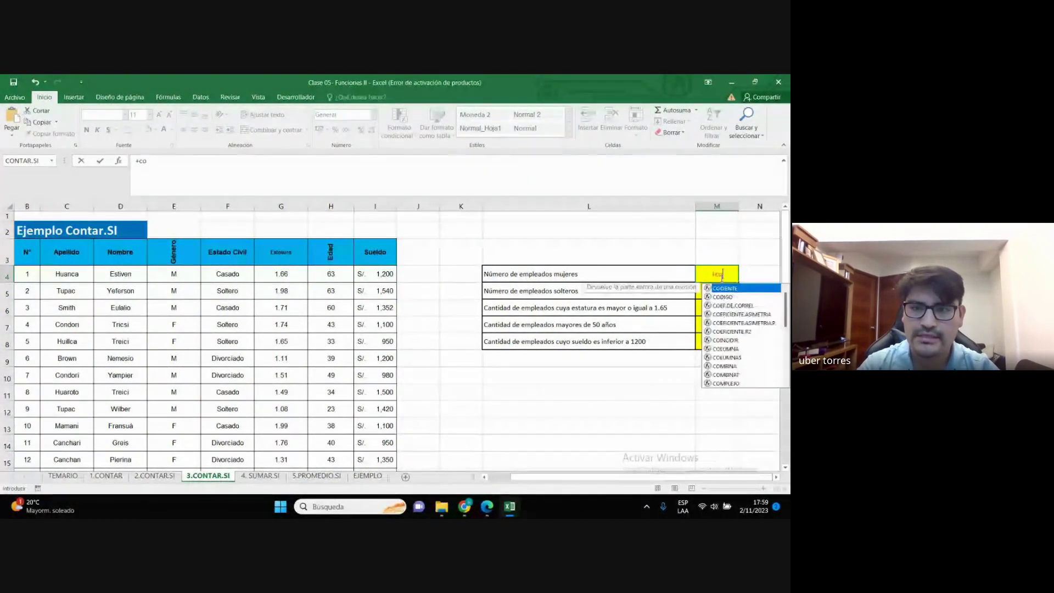
pyautogui.write('n')
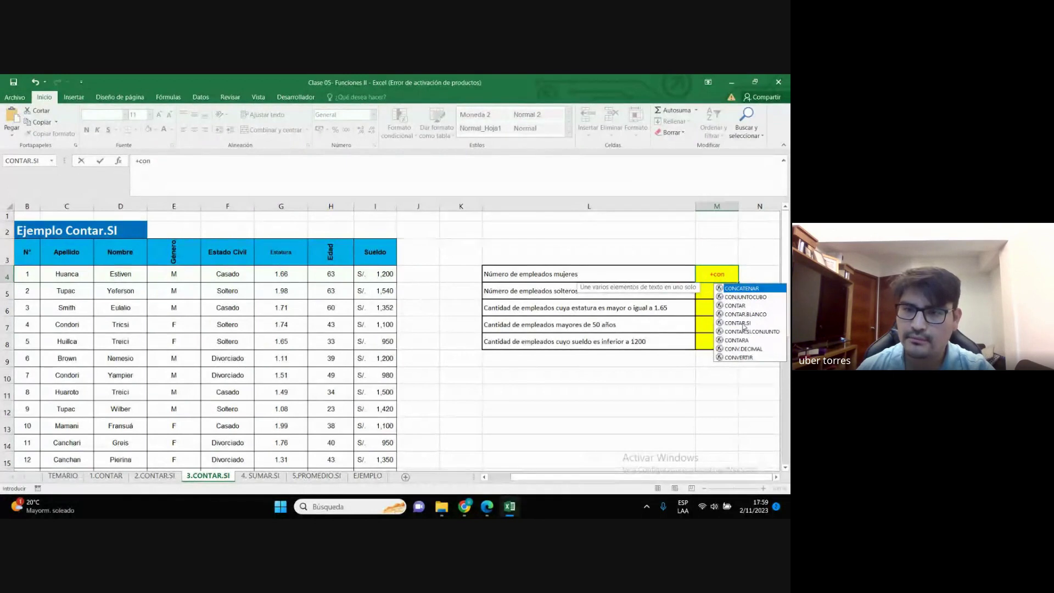
pyautogui.doubleClick(743, 323)
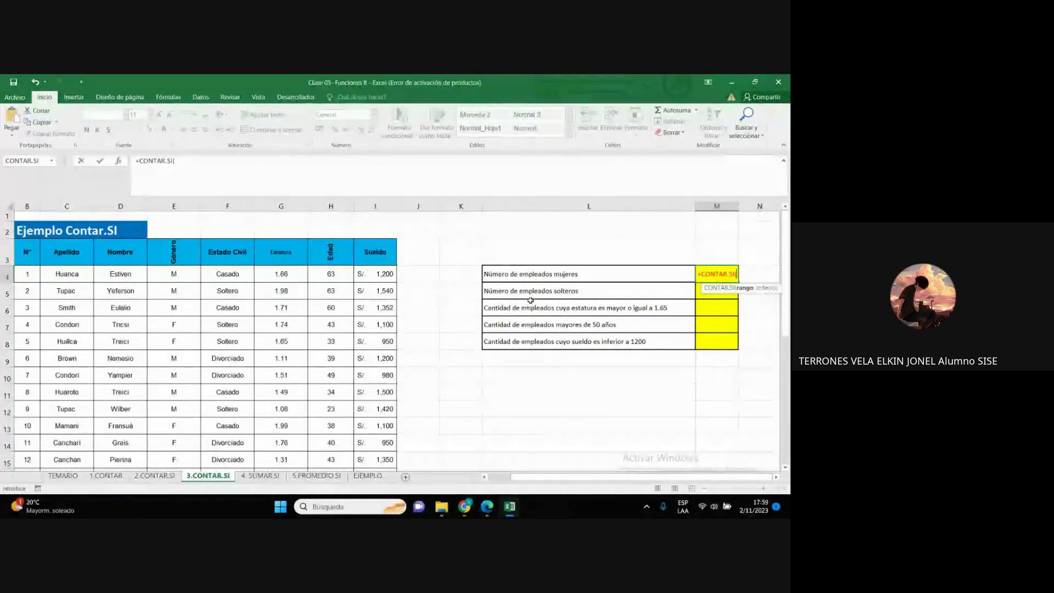
pyautogui.click(406, 433)
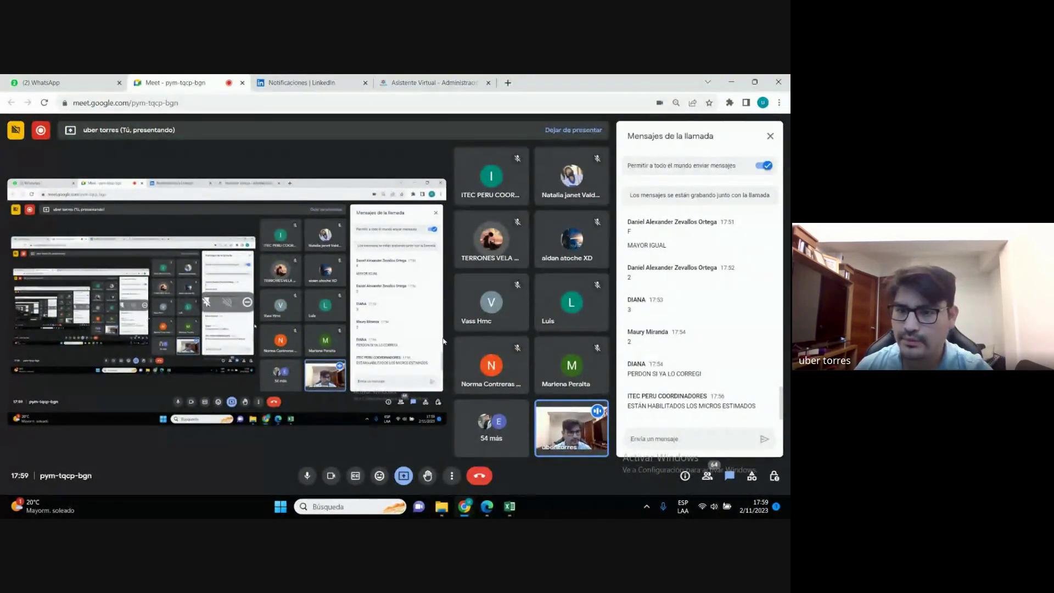
pyautogui.click(731, 84)
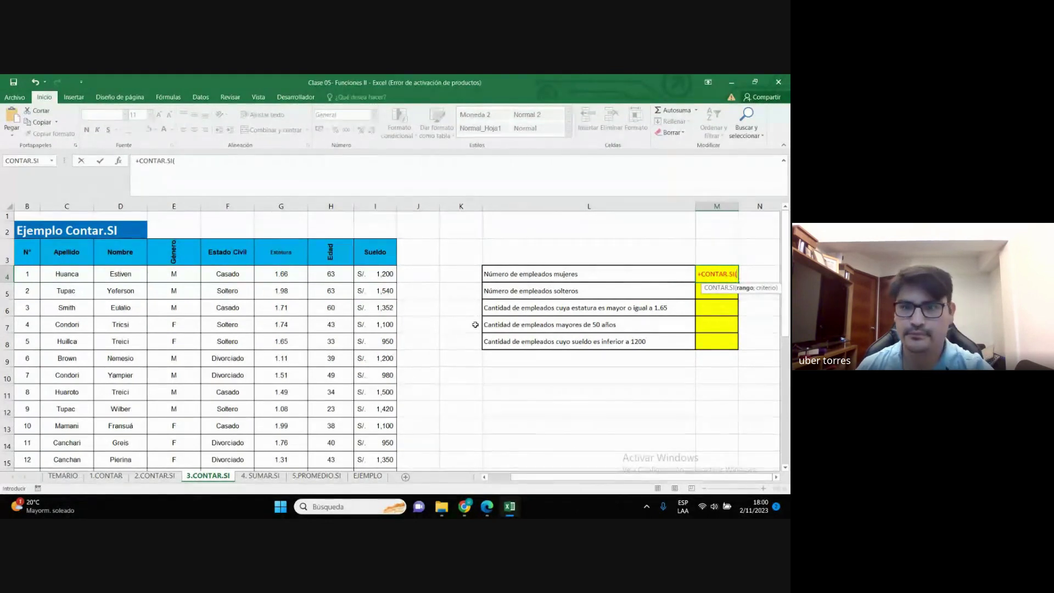
pyautogui.moveTo(465, 506)
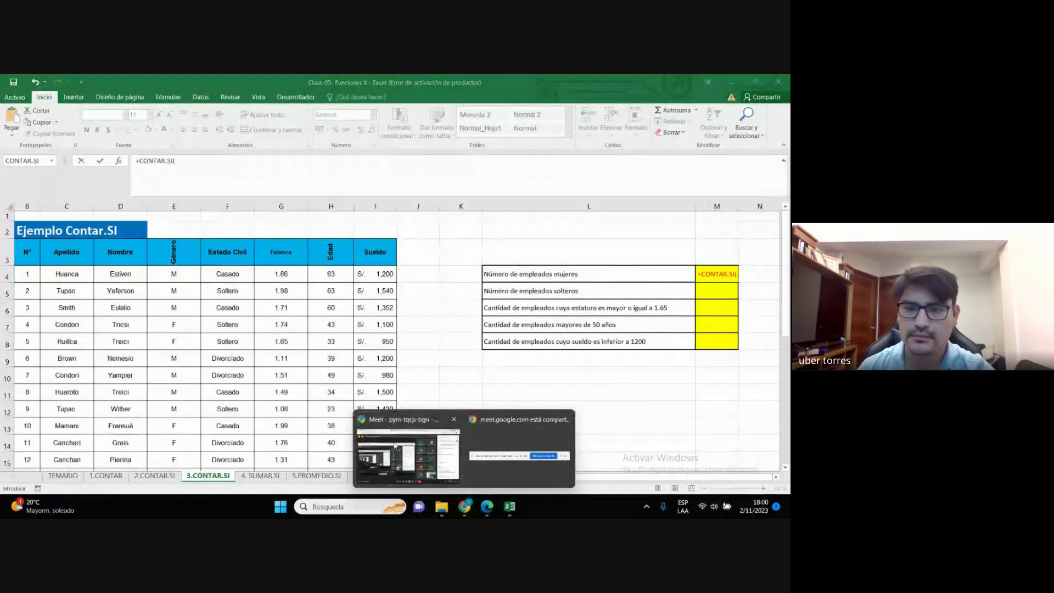
pyautogui.click(409, 420)
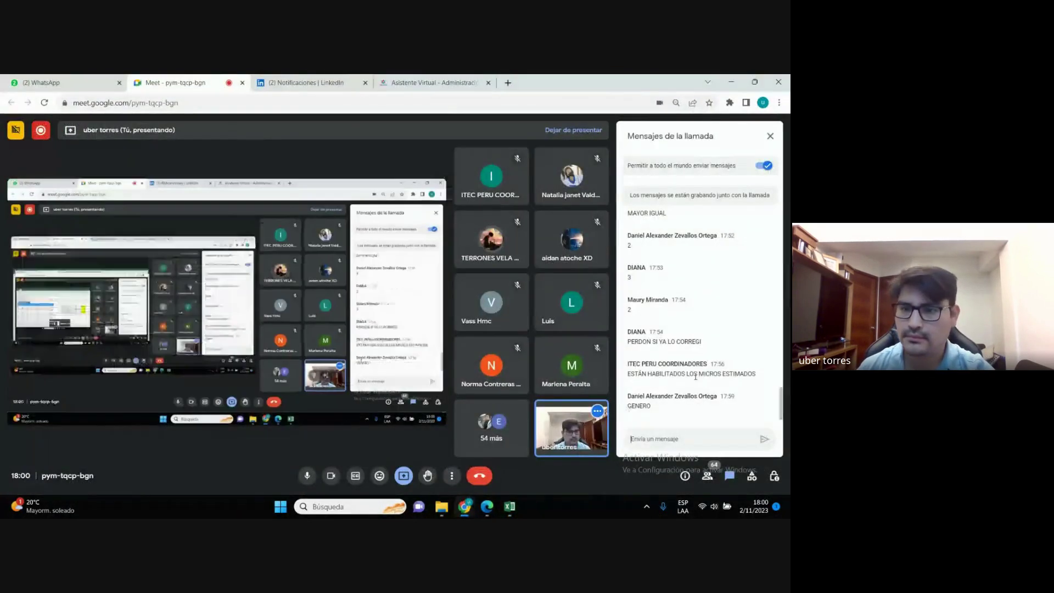
pyautogui.click(731, 82)
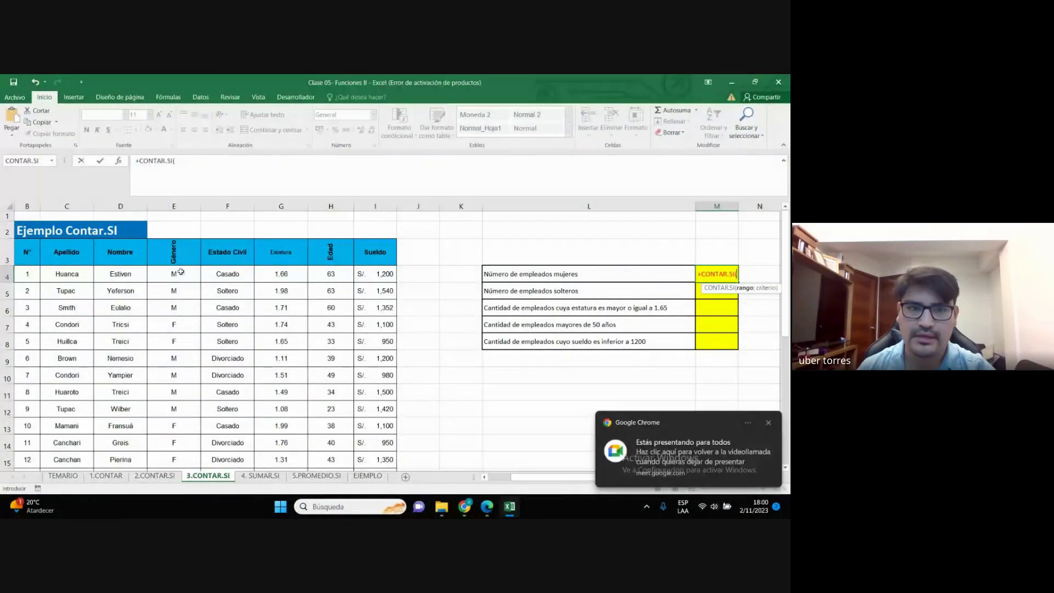
# Complete =+CONTAR.SI(Gen;"M") with the Gen named range so M4 shows 9
pyautogui.moveTo(179, 274); pyautogui.dragTo(179, 443)
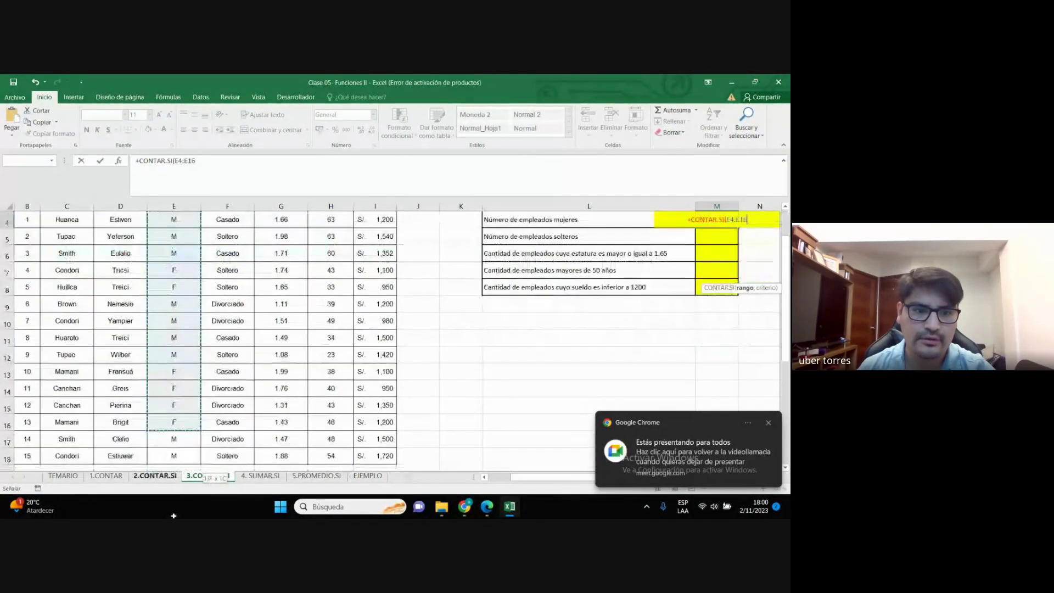
pyautogui.write('Gen')
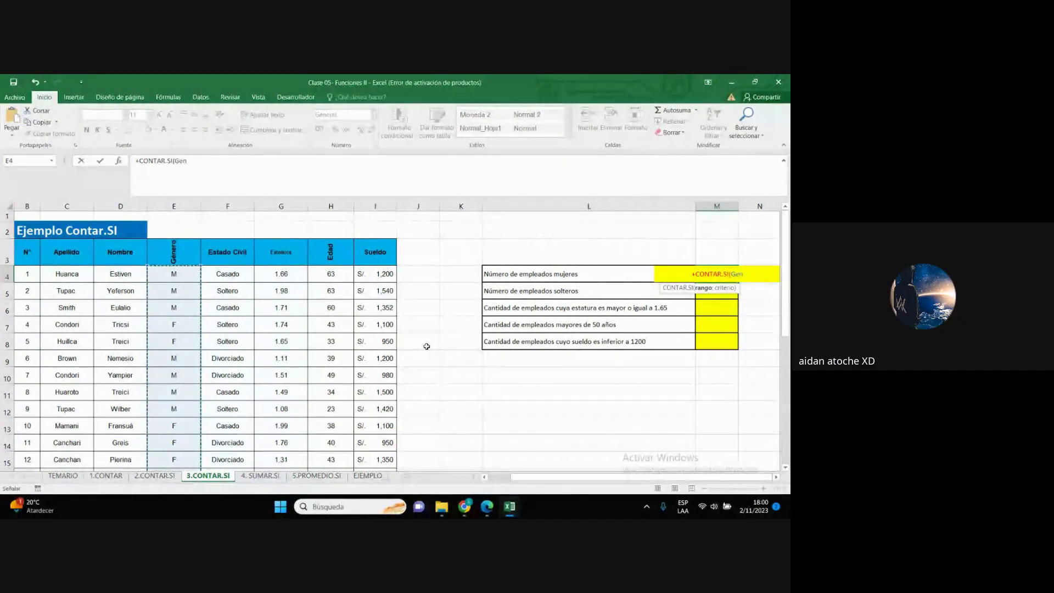
pyautogui.write(';')
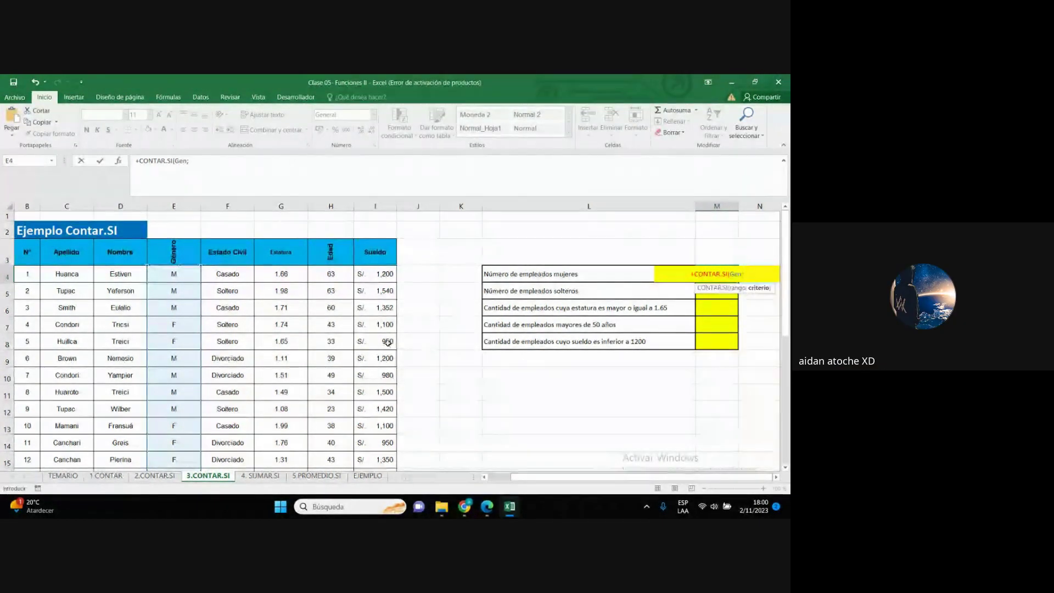
pyautogui.press('BackSpace')
pyautogui.press('BackSpace')
pyautogui.press('BackSpace')
pyautogui.press('BackSpace')
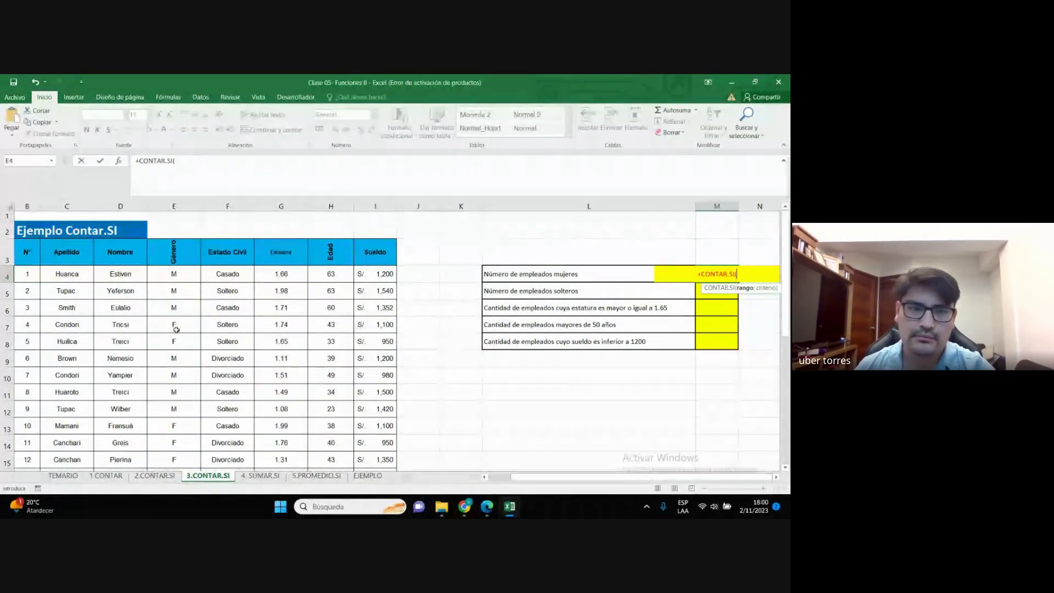
pyautogui.write('ge')
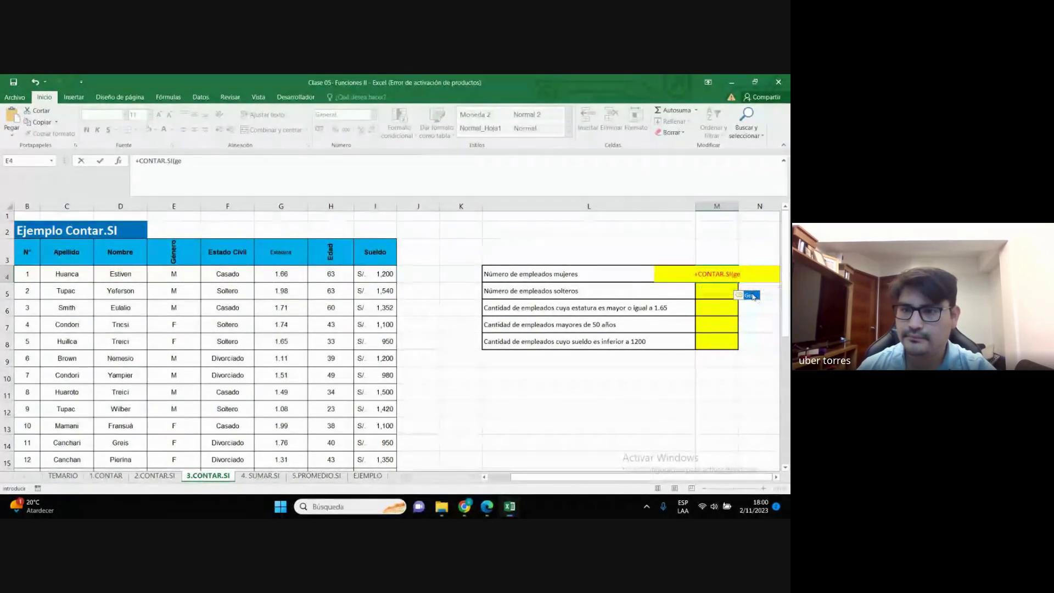
pyautogui.doubleClick(741, 295)
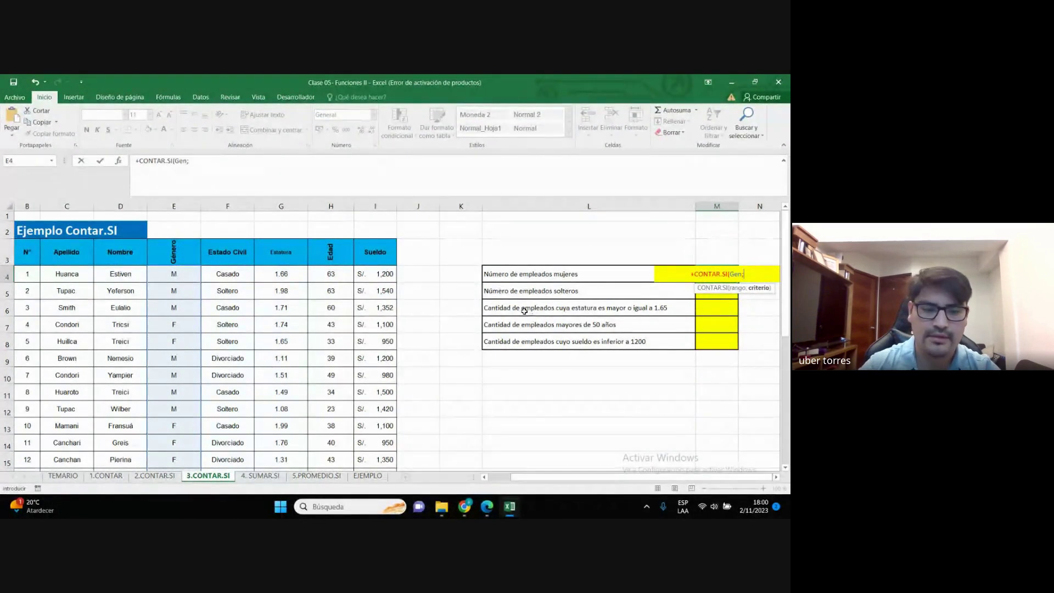
pyautogui.write('"M")')
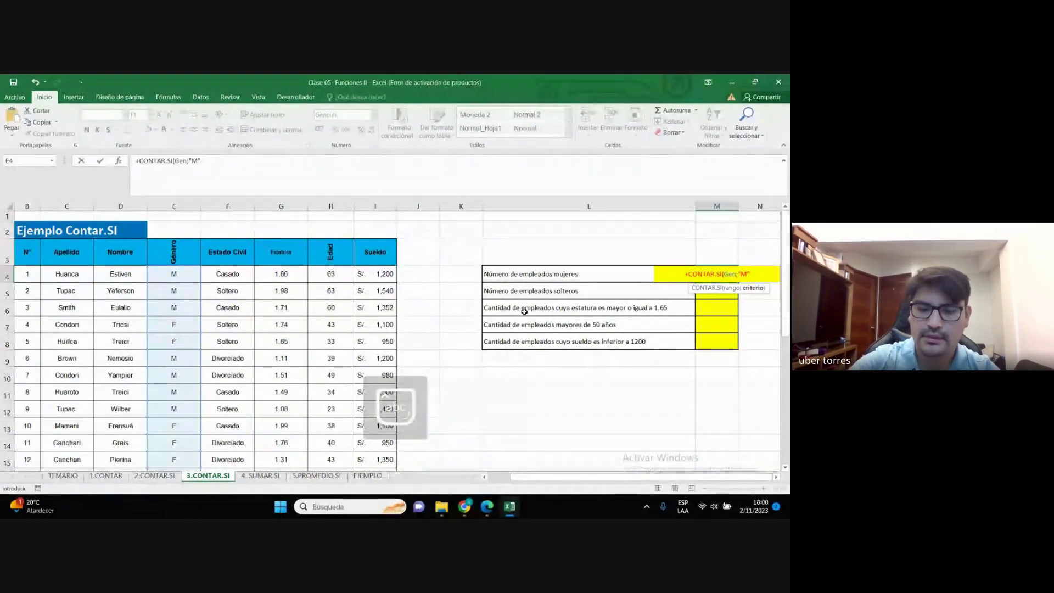
pyautogui.press('Return')
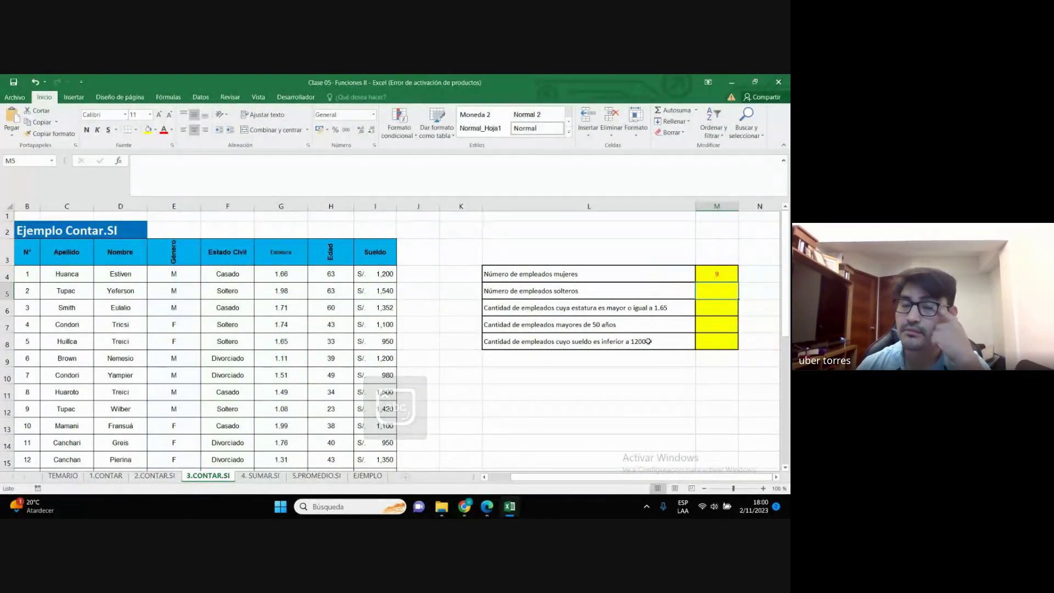
pyautogui.click(711, 278)
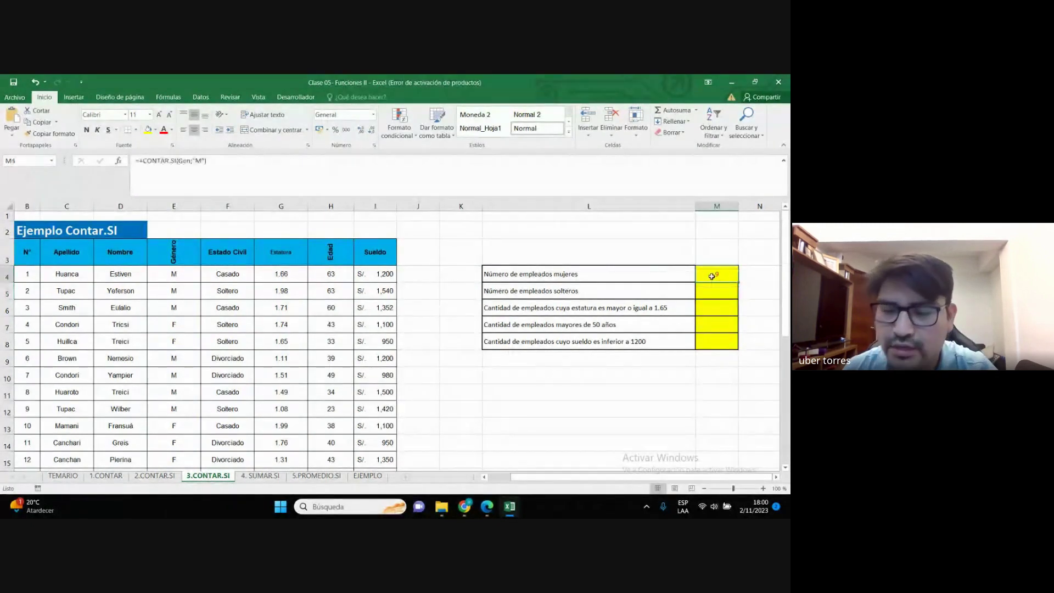
pyautogui.click(624, 336)
pyautogui.click(554, 292)
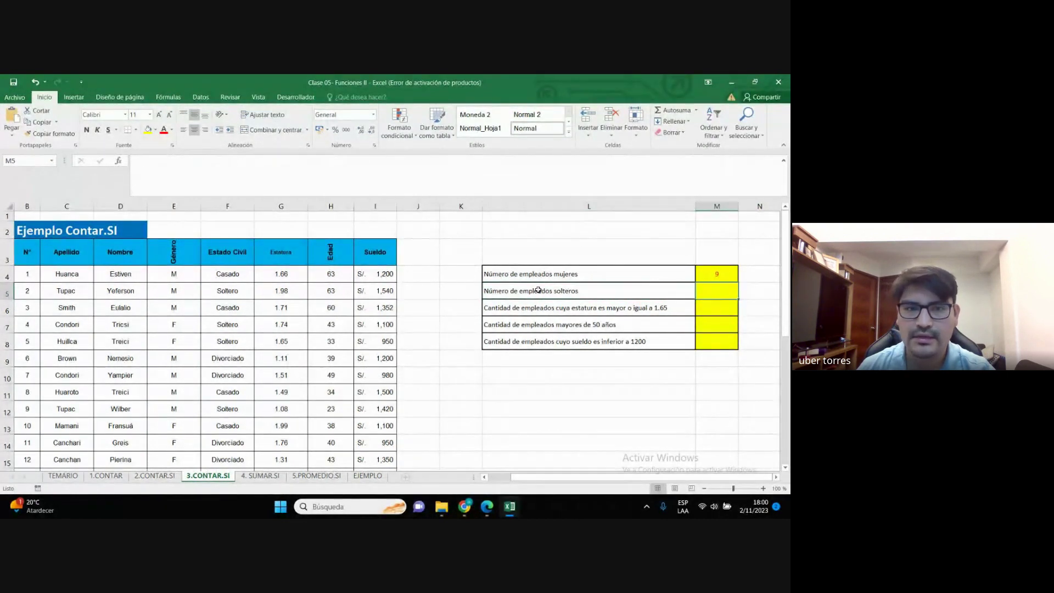
pyautogui.click(267, 306)
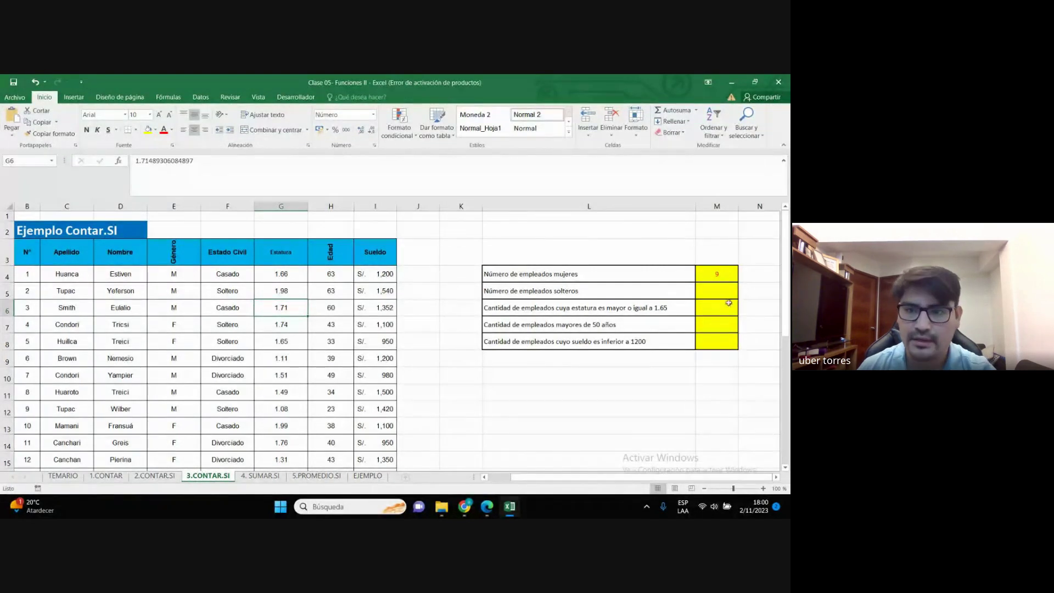
pyautogui.click(715, 272)
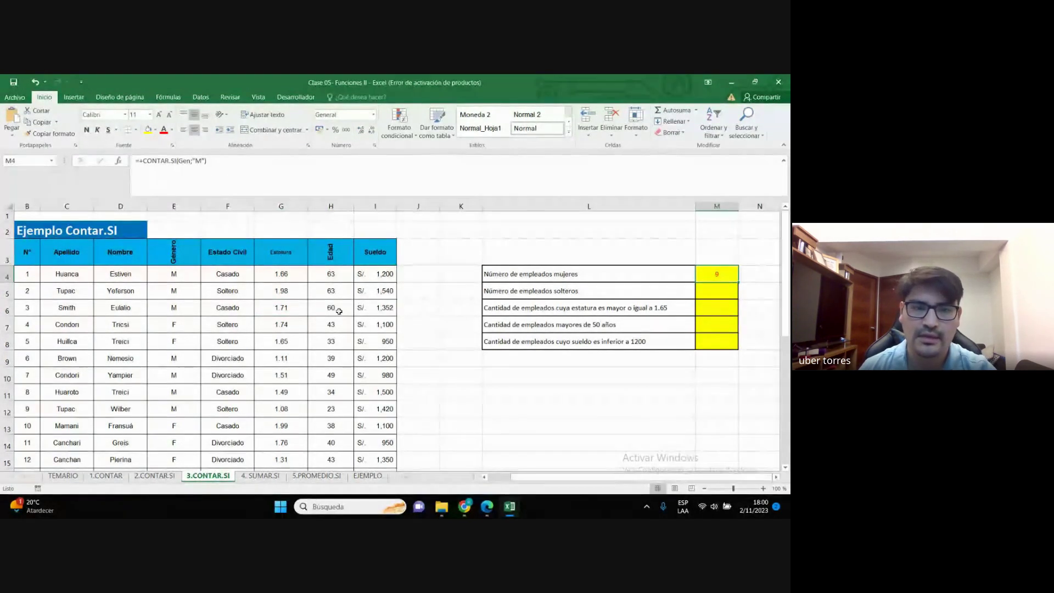
pyautogui.doubleClick(715, 274)
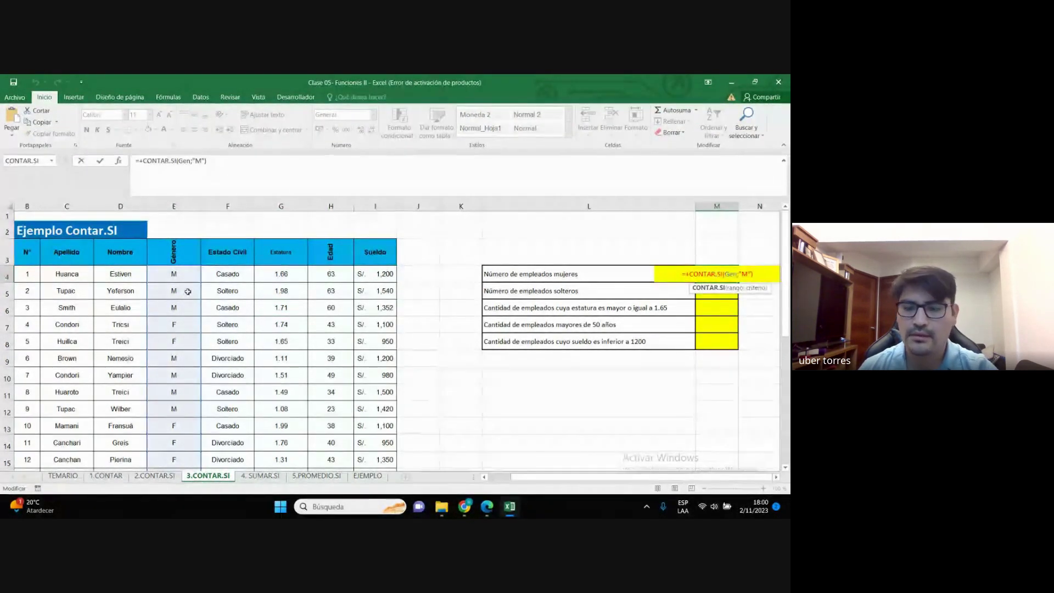
pyautogui.press('Return')
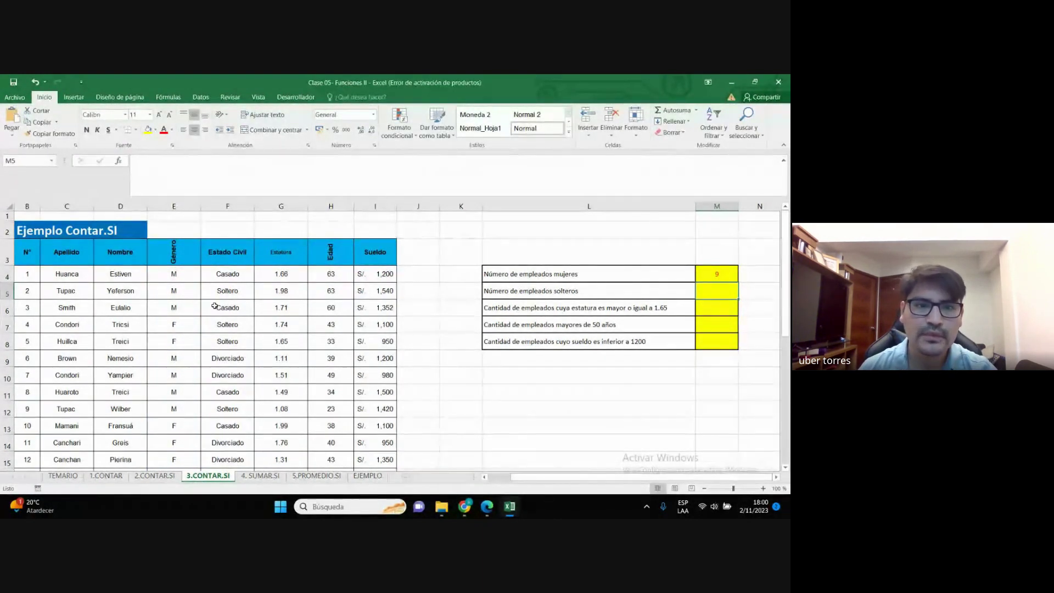
# Name the Estado Civil cells F4:F18 'estado' and begin a =CONTAR formula in M5
pyautogui.moveTo(236, 271); pyautogui.dragTo(229, 442)
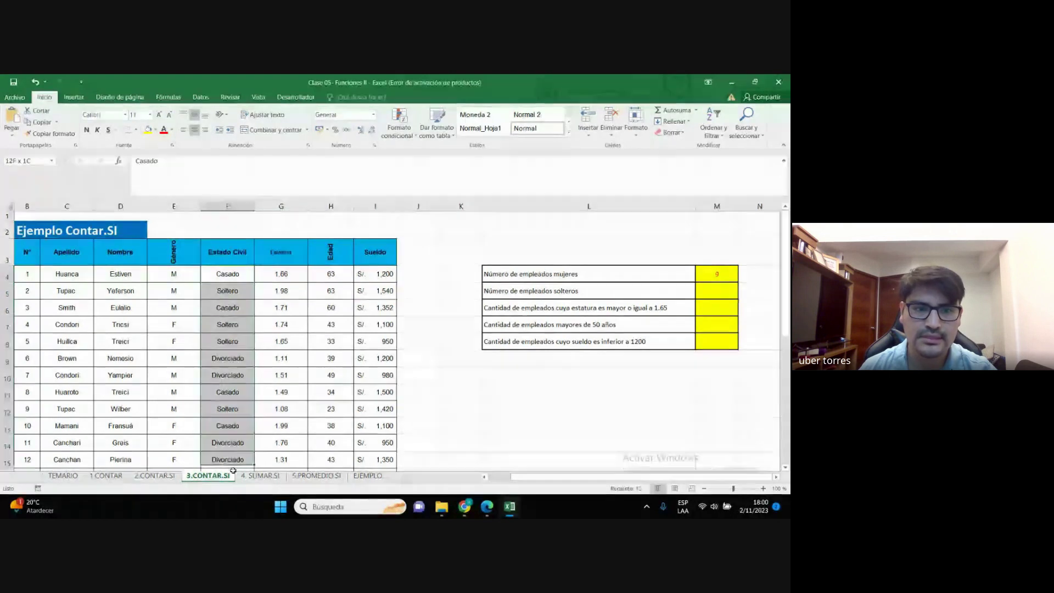
pyautogui.scroll(2, 182, 275)
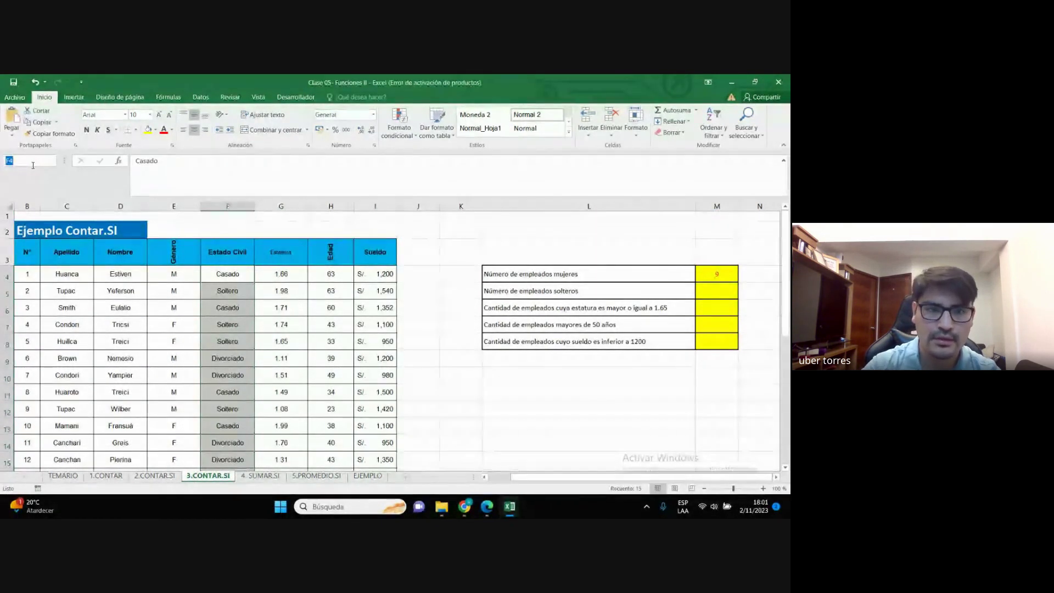
pyautogui.write('es')
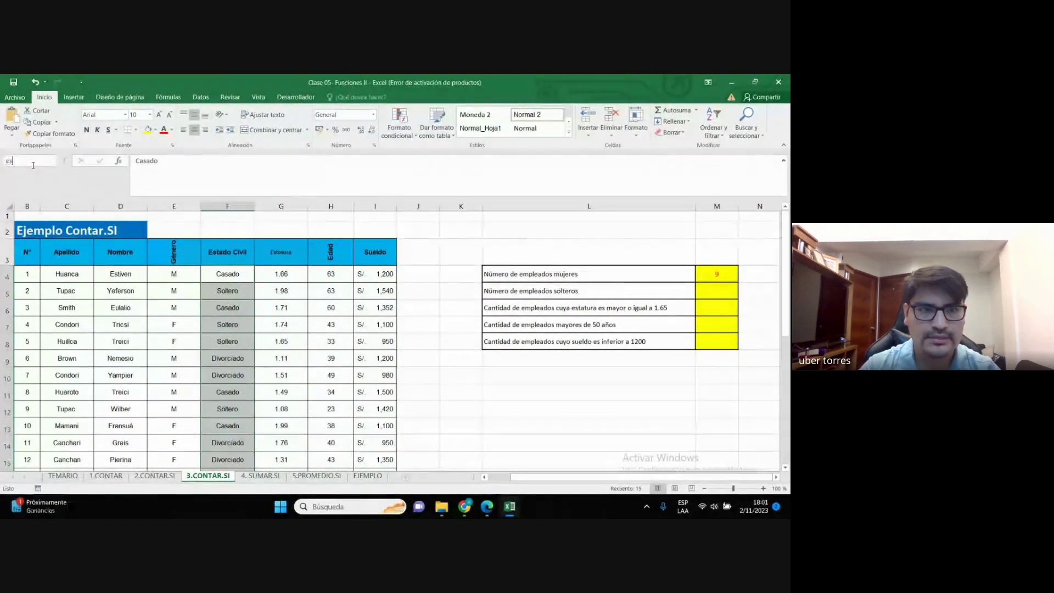
pyautogui.write('tado')
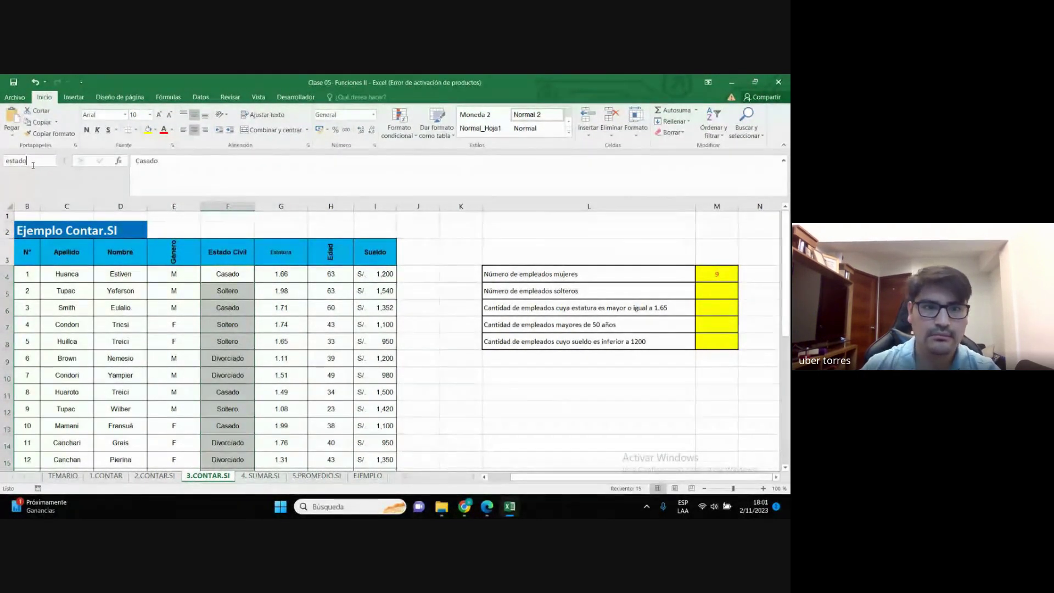
pyautogui.press('Return')
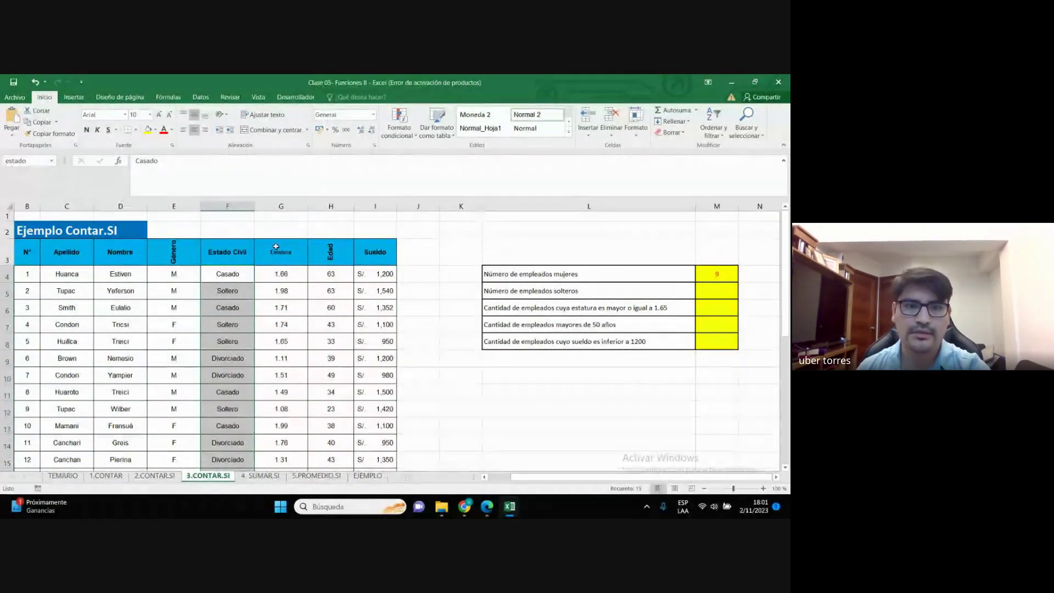
pyautogui.click(729, 294)
pyautogui.write('=')
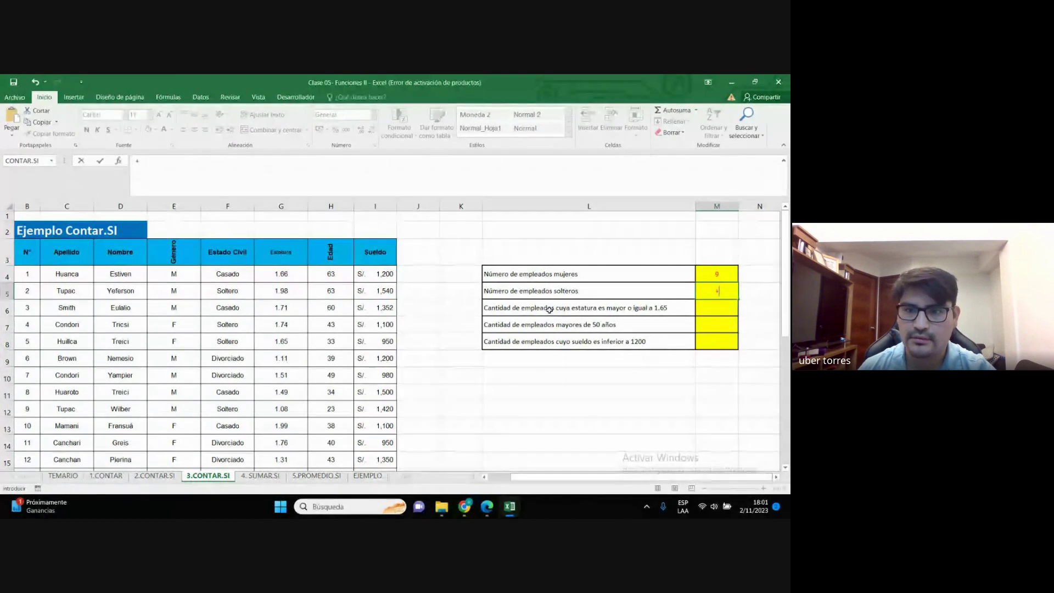
pyautogui.write('conta')
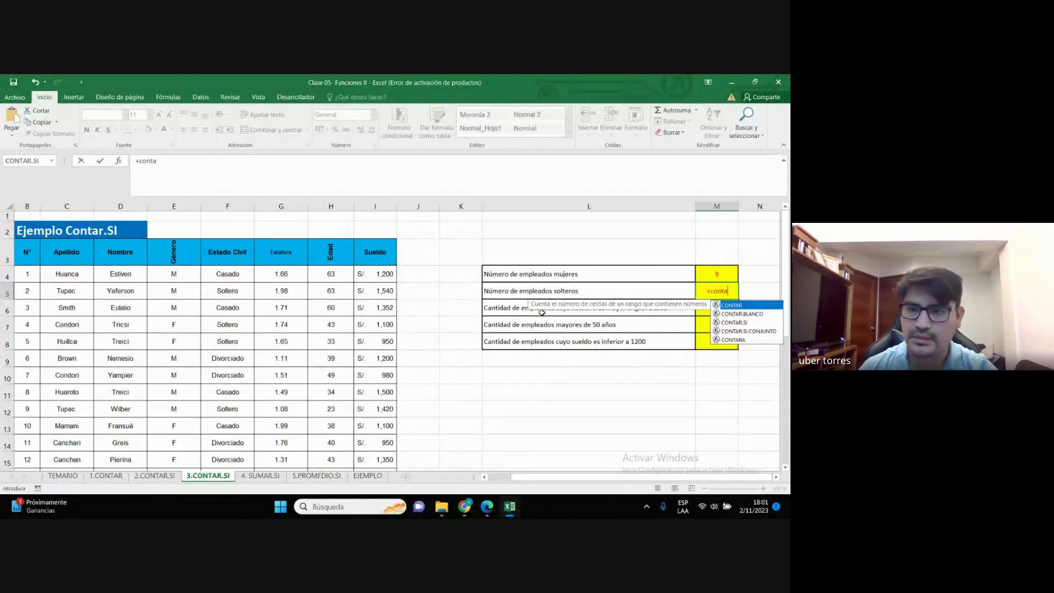
# Complete M5 as =+CONTAR.SI(estado;"soltero"), correcting the criterion so it shows 5
pyautogui.doubleClick(735, 324)
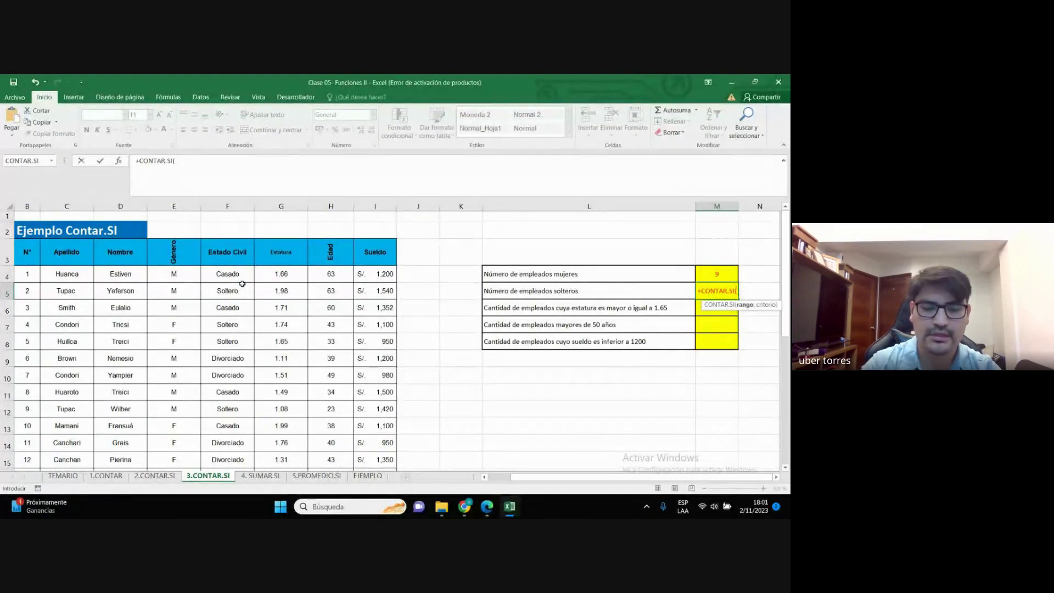
pyautogui.write('esta')
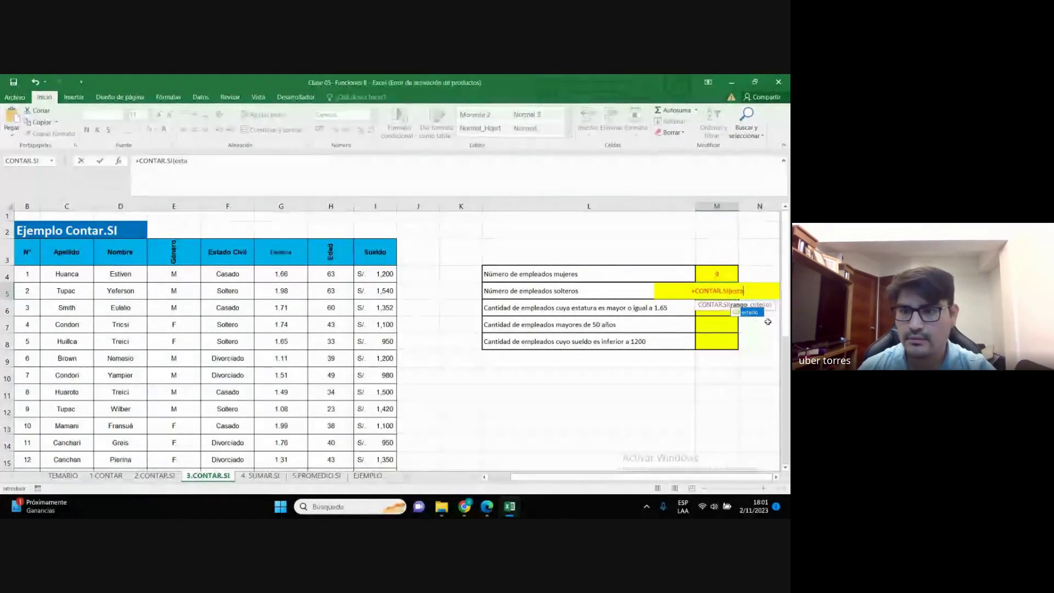
pyautogui.doubleClick(751, 311)
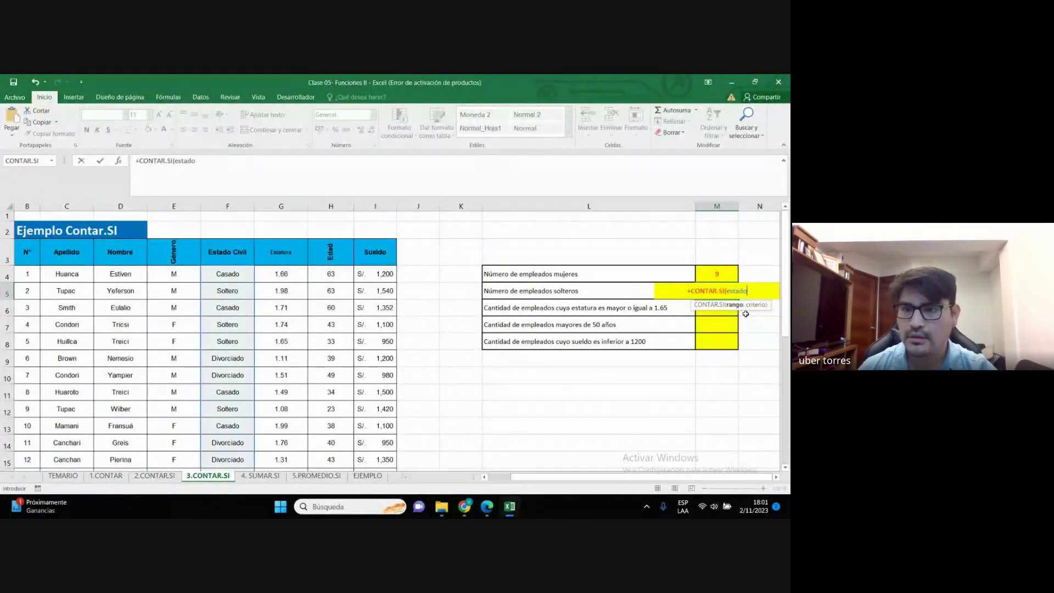
pyautogui.write(';')
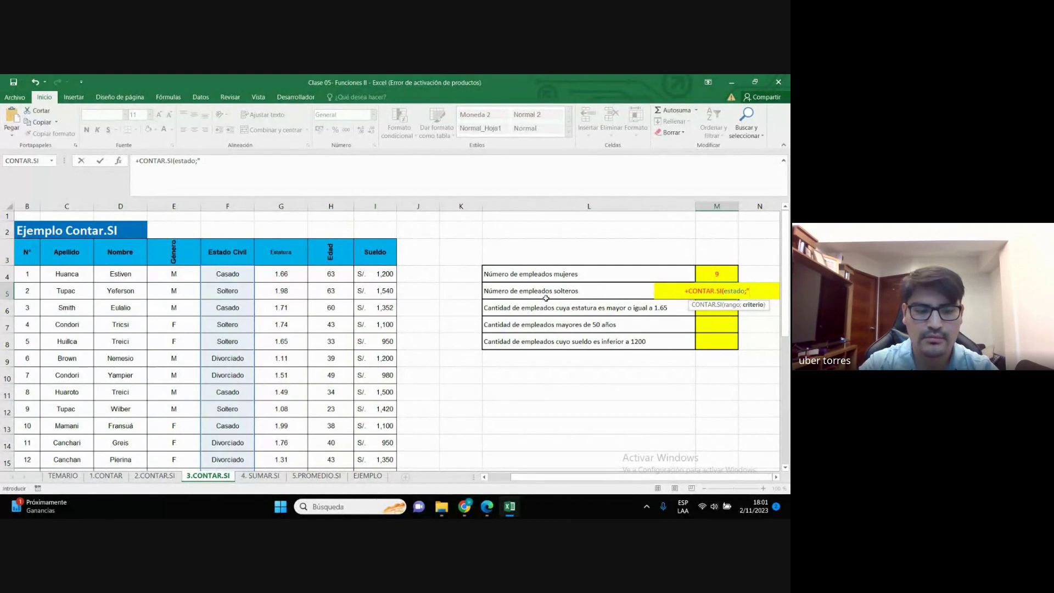
pyautogui.write('"solteros')
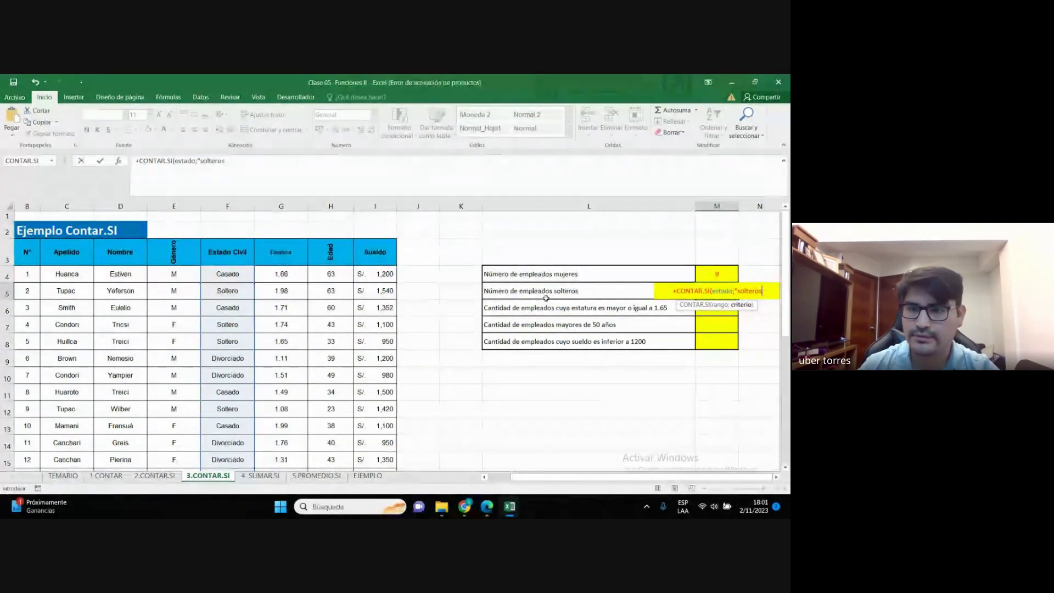
pyautogui.write('")')
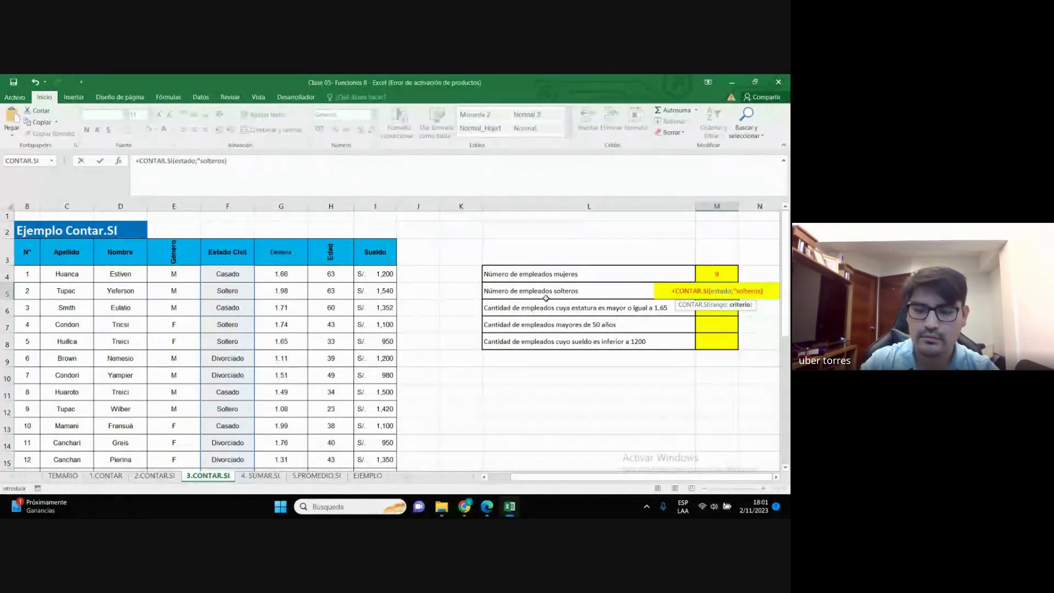
pyautogui.press('F2')
pyautogui.write('"')
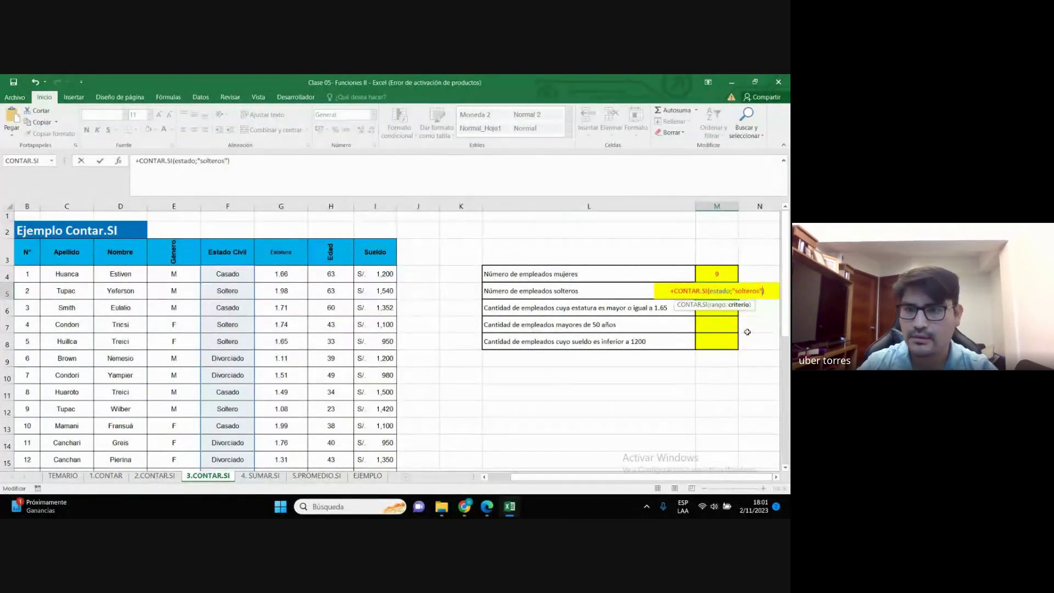
pyautogui.press('Return')
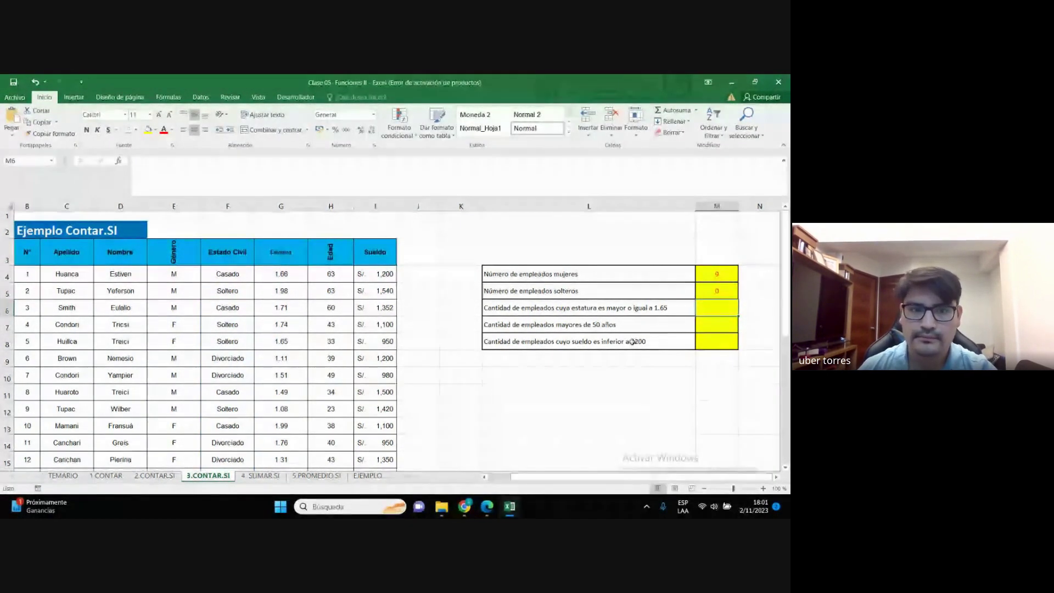
pyautogui.doubleClick(727, 291)
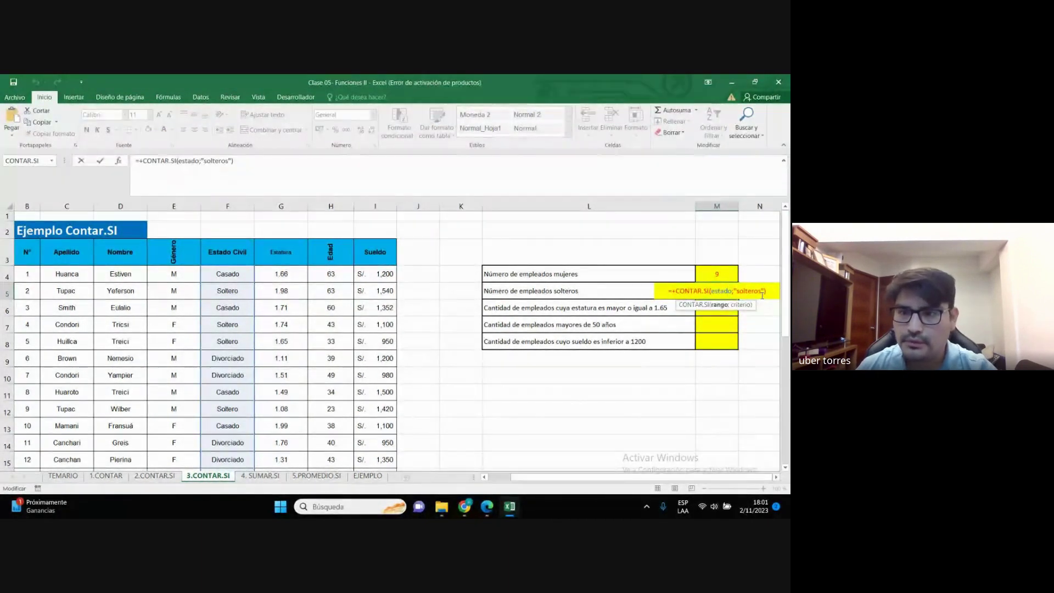
pyautogui.press('Return')
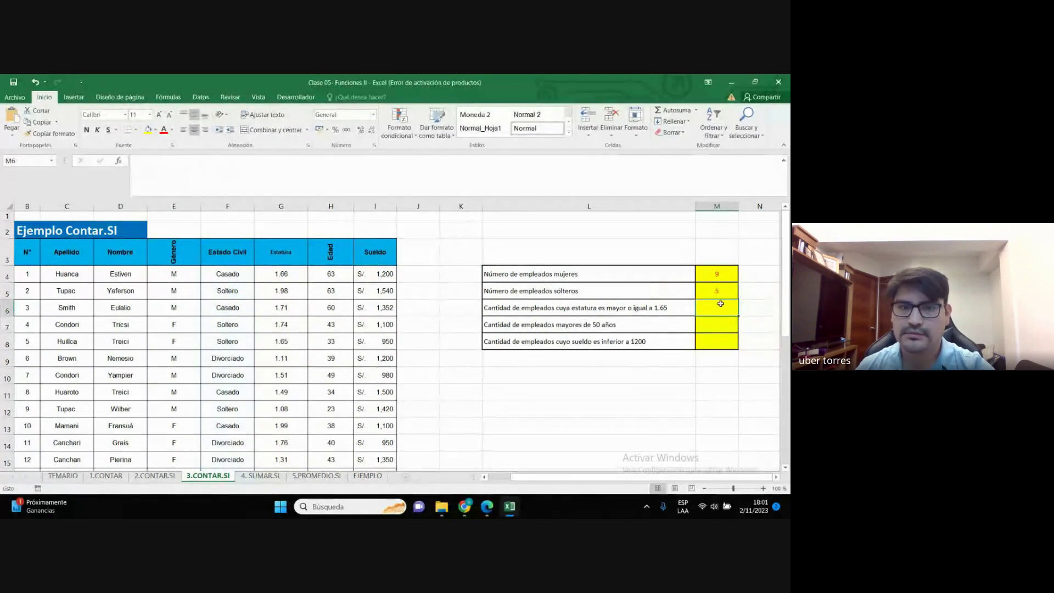
# Review the M5 formula and select the remaining empty yellow answer cells
pyautogui.click(727, 291)
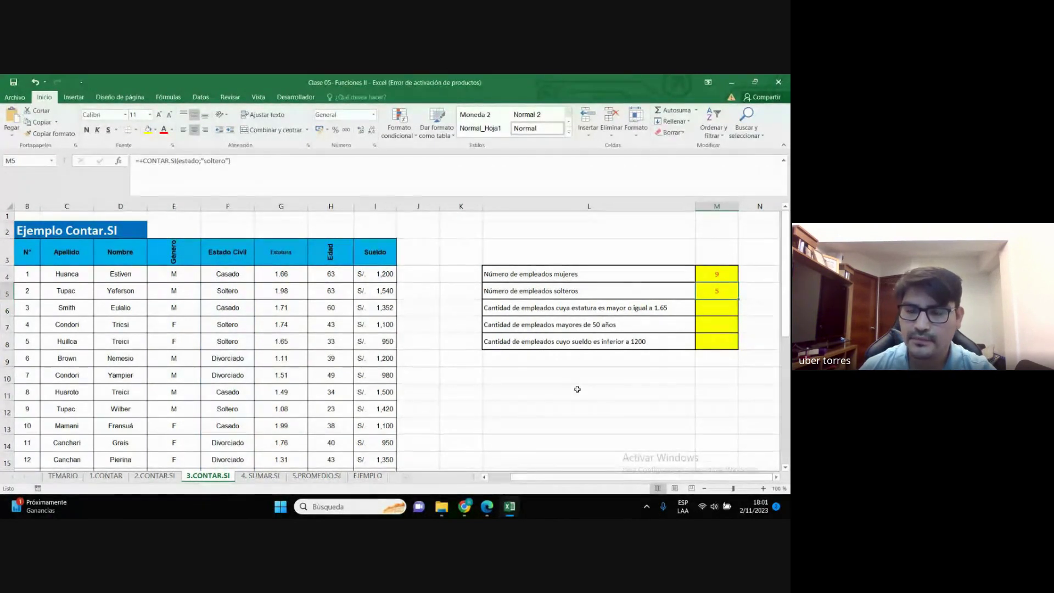
pyautogui.moveTo(718, 310); pyautogui.dragTo(717, 341)
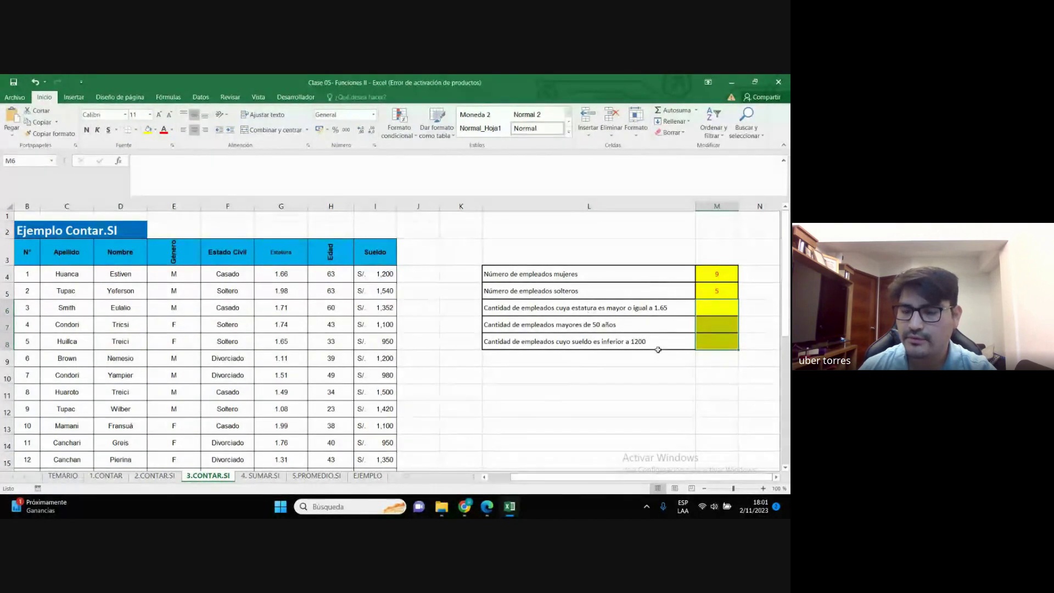
pyautogui.click(558, 309)
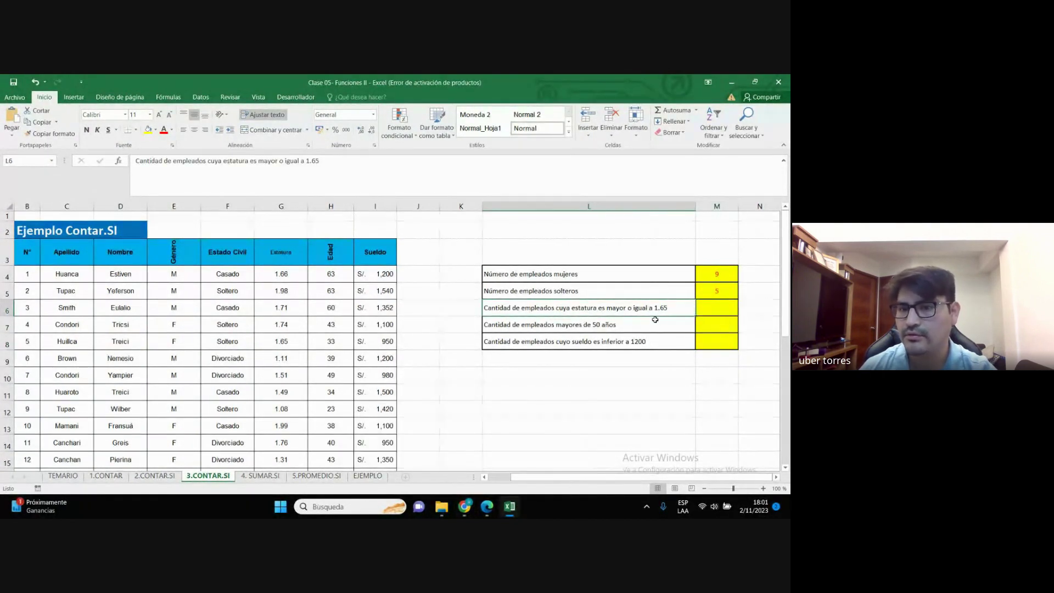
pyautogui.moveTo(464, 506)
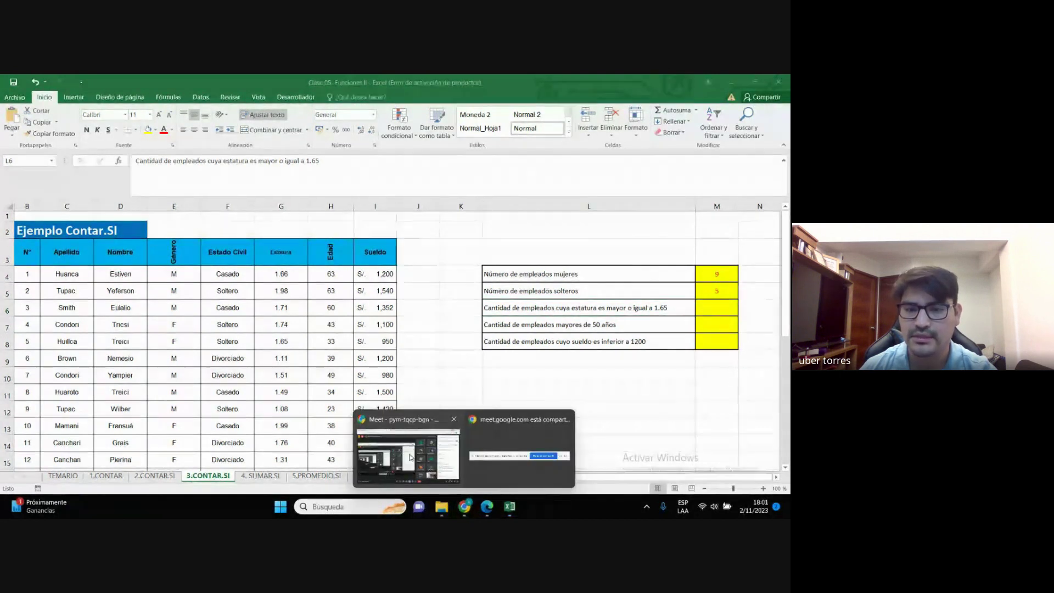
pyautogui.click(404, 447)
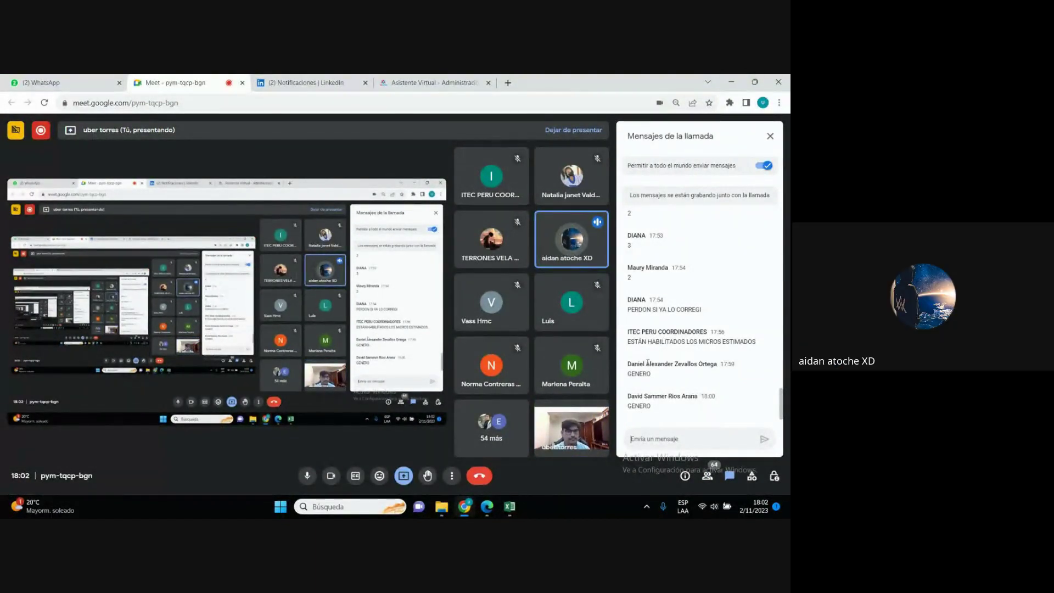
pyautogui.click(731, 82)
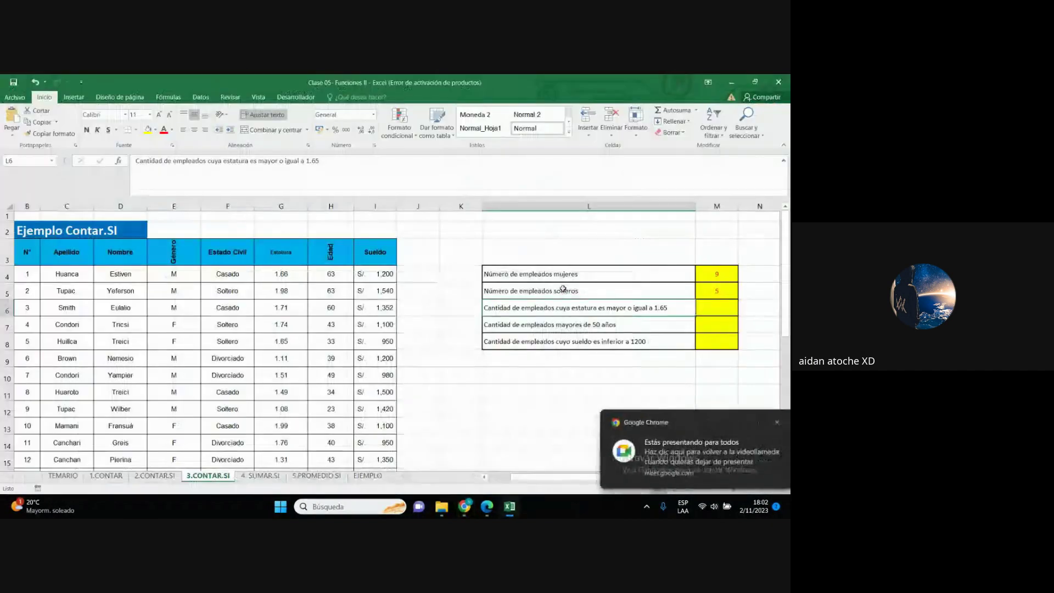
# Dismiss the presenting notification, zoom the sheet in, and switch to the Meet call
pyautogui.click(772, 425)
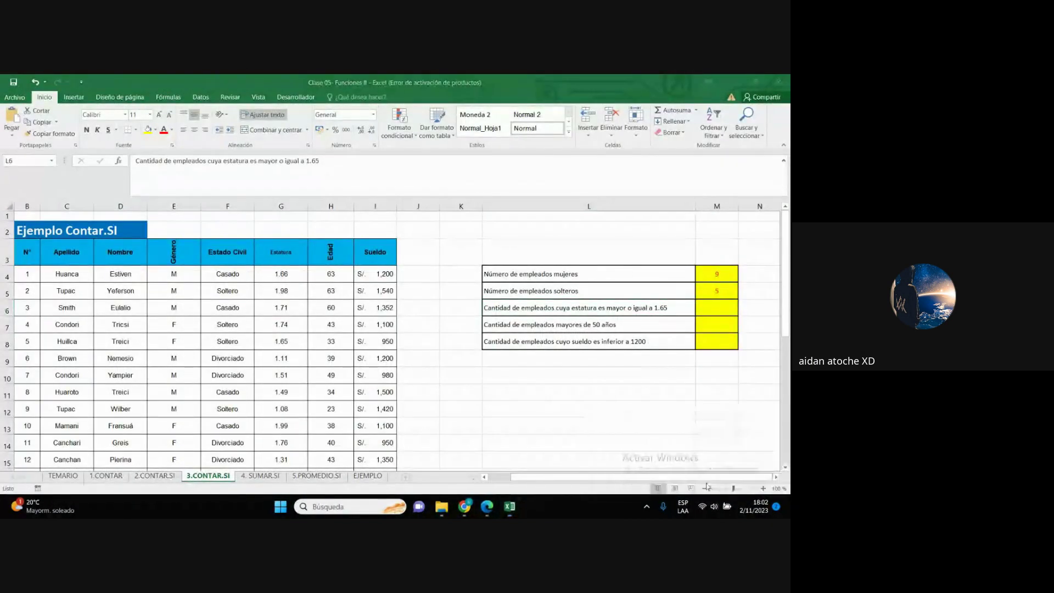
pyautogui.moveTo(734, 488); pyautogui.dragTo(735, 488)
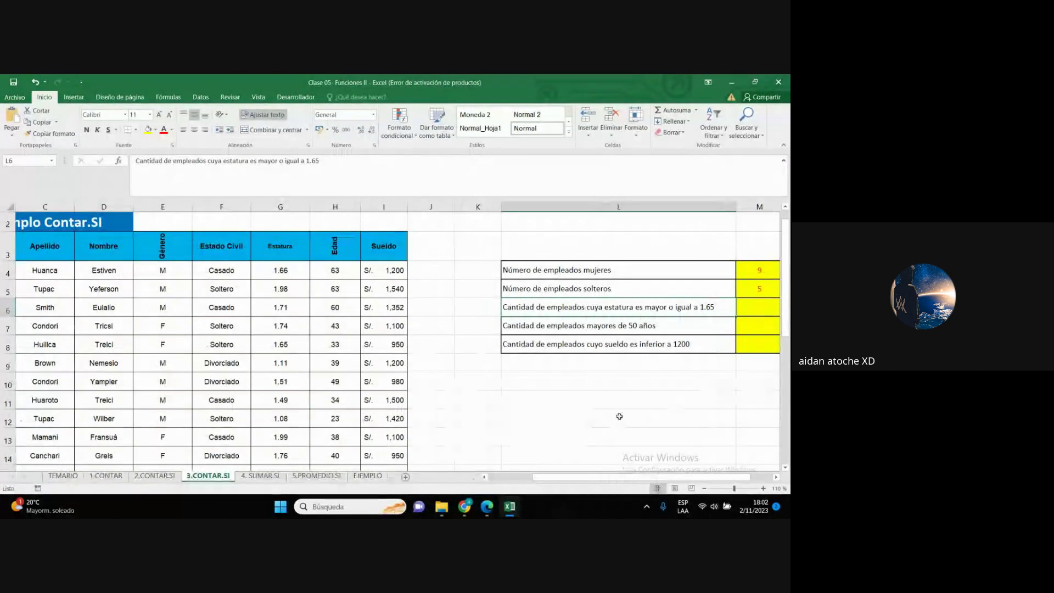
pyautogui.hscroll(1, 619, 416)
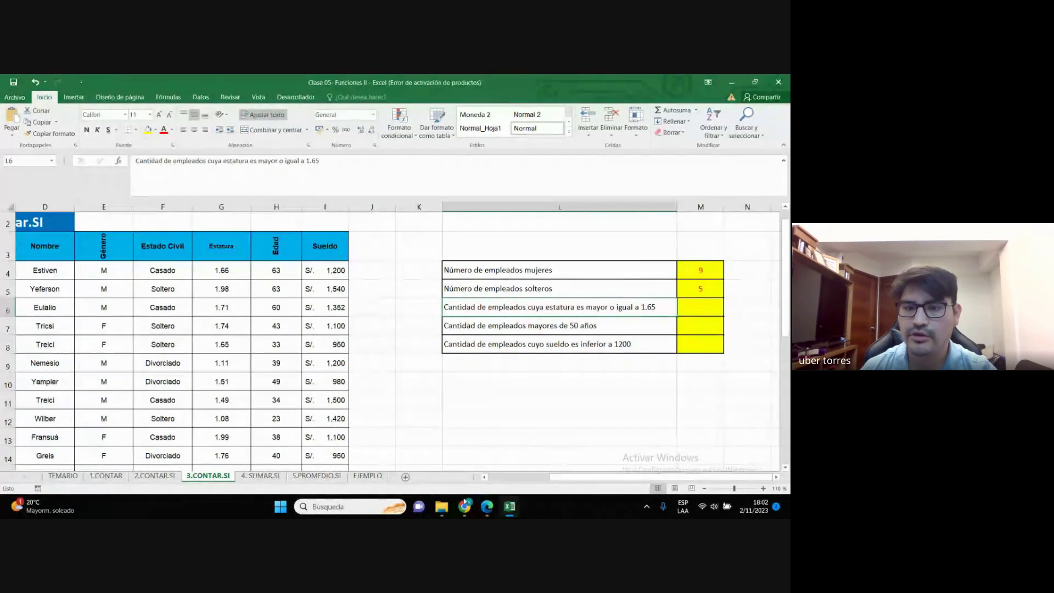
pyautogui.moveTo(465, 506)
pyautogui.click(417, 428)
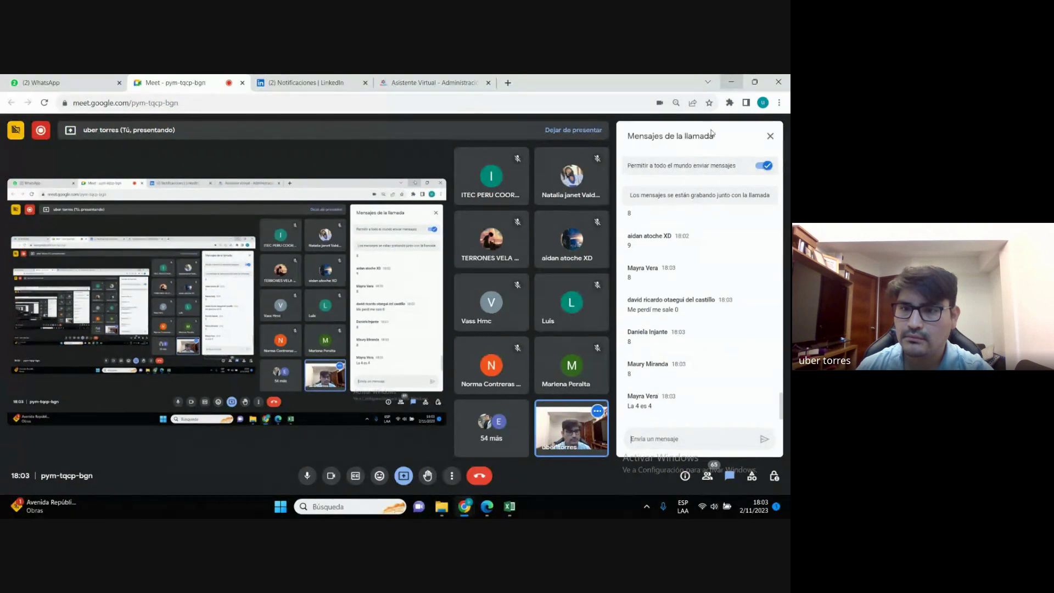
# Scroll the Meet chat to the newest replies, including '5 es 8'
pyautogui.scroll(1, 664, 308)
pyautogui.scroll(-1, 653, 329)
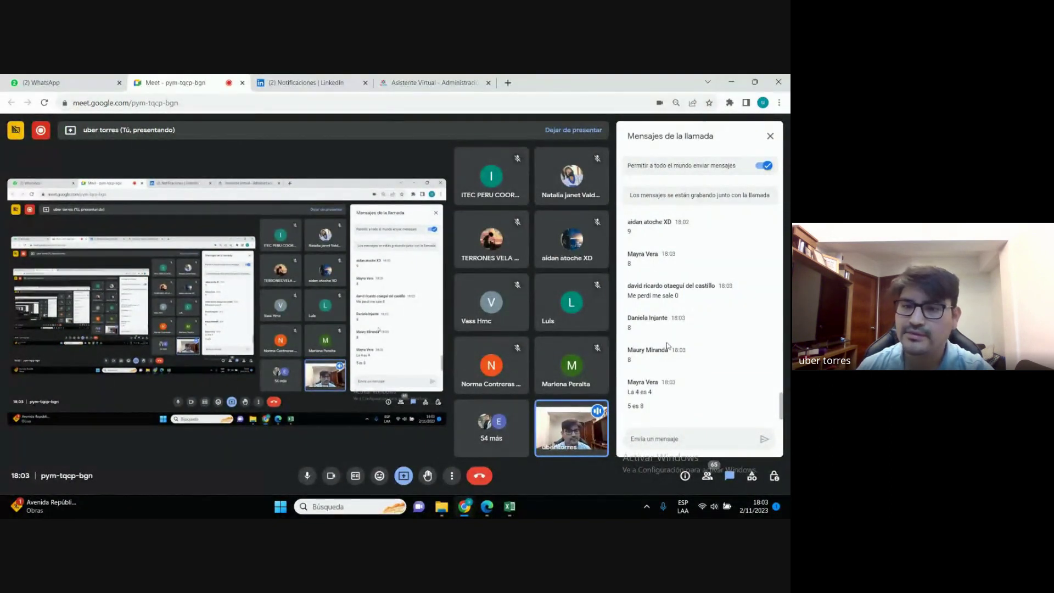
# Enter =+CONTAR.SI(G4:G18;">=1.65") in M6 so it counts heights of at least 1.65, giving 8
pyautogui.click(731, 82)
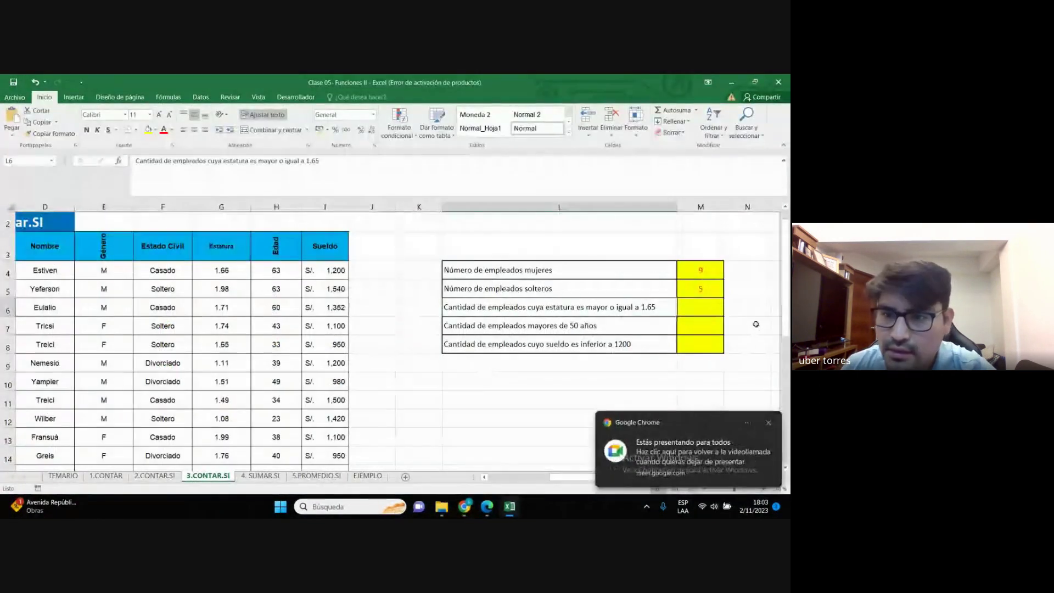
pyautogui.click(706, 308)
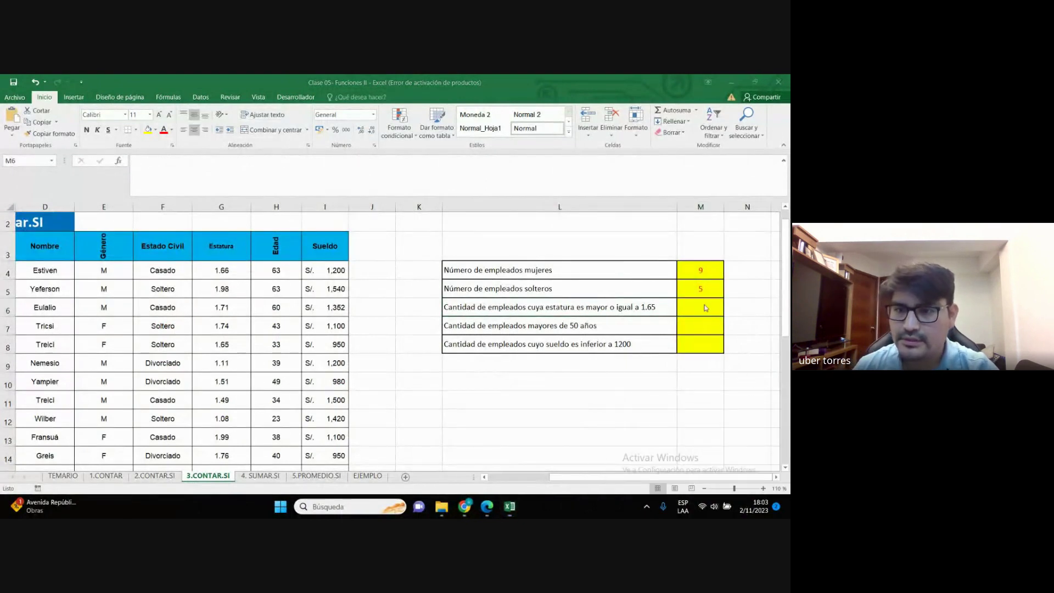
pyautogui.write('+cont')
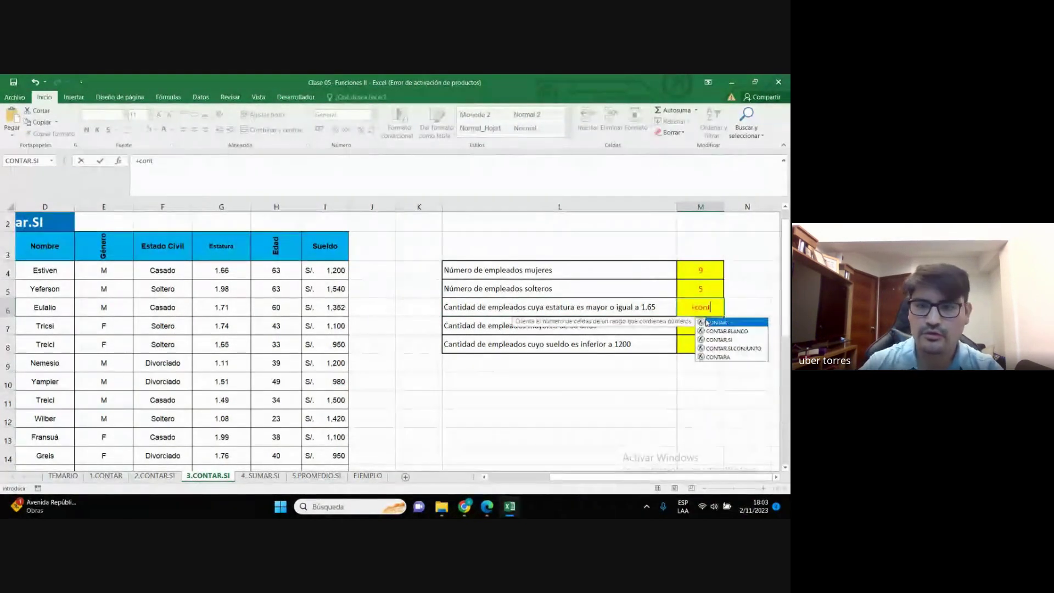
pyautogui.doubleClick(723, 339)
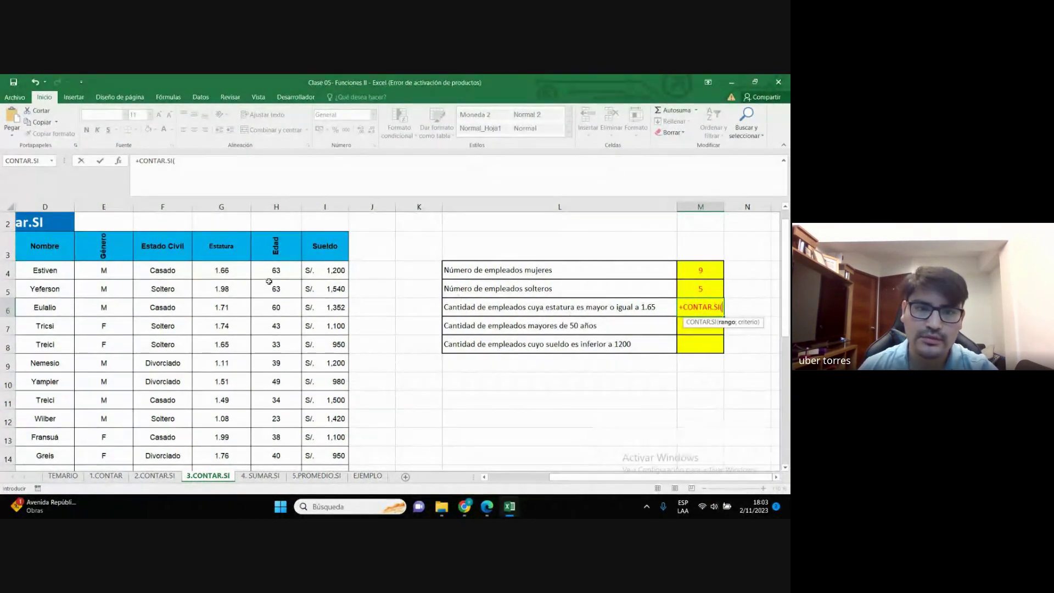
pyautogui.moveTo(221, 270)
pyautogui.mouseDown()
pyautogui.moveTo(221, 463)
pyautogui.moveTo(221, 444)
pyautogui.mouseUp()
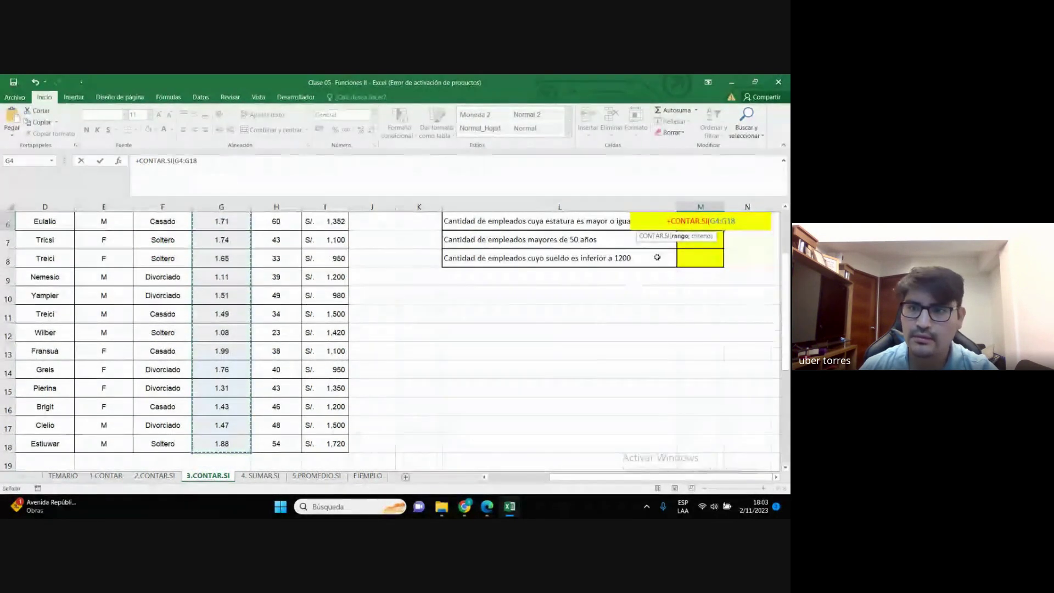
pyautogui.write(';')
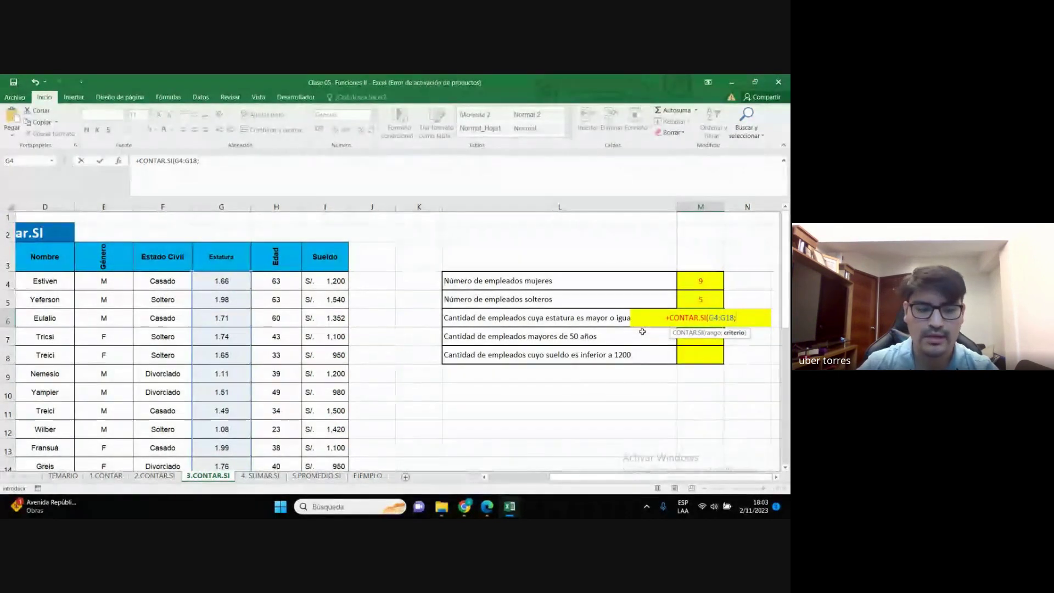
pyautogui.write('>=')
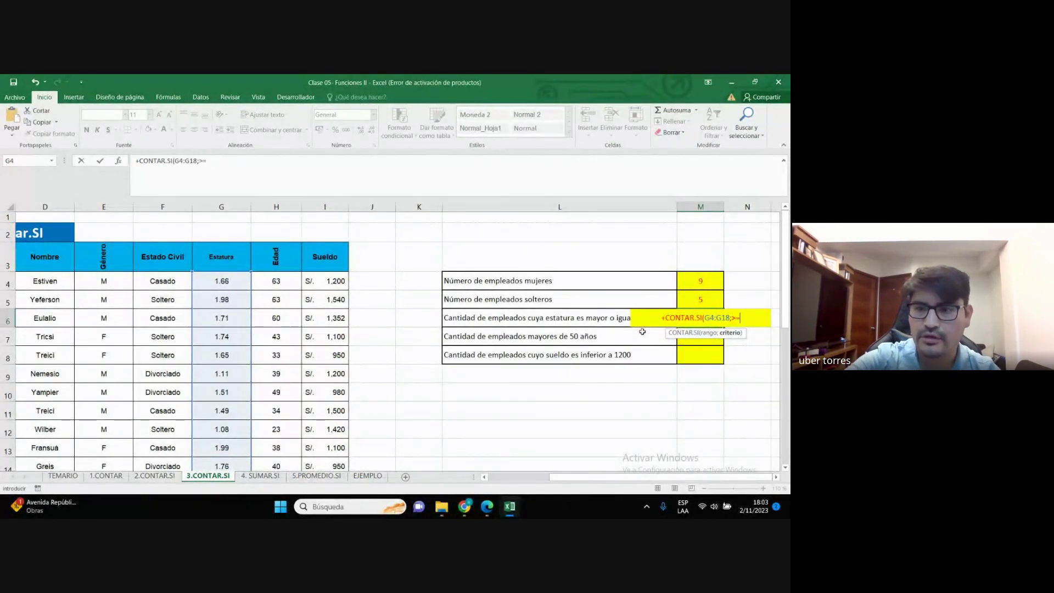
pyautogui.write('1.6')
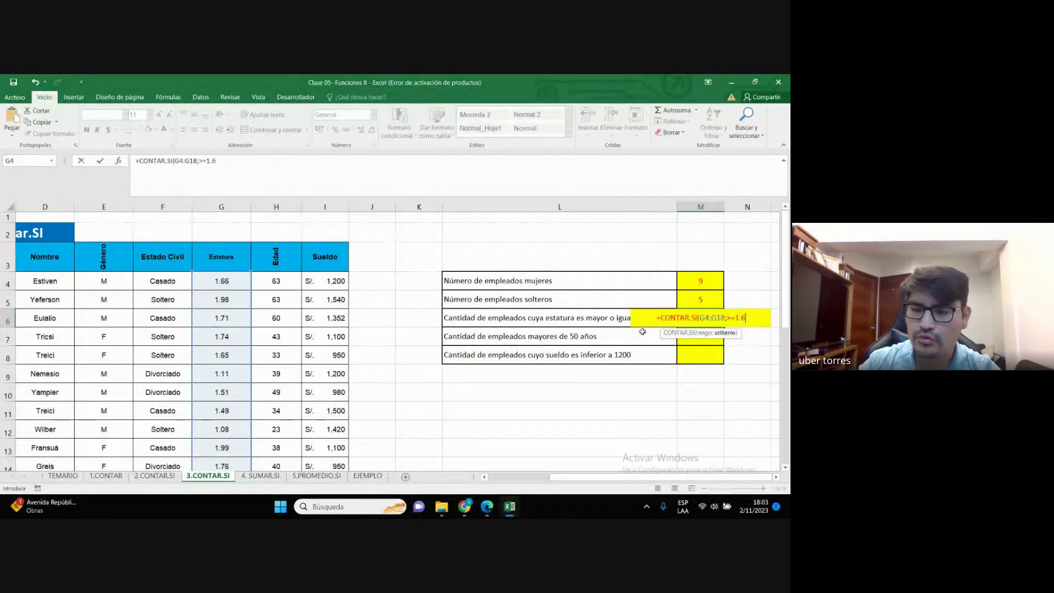
pyautogui.write('5)')
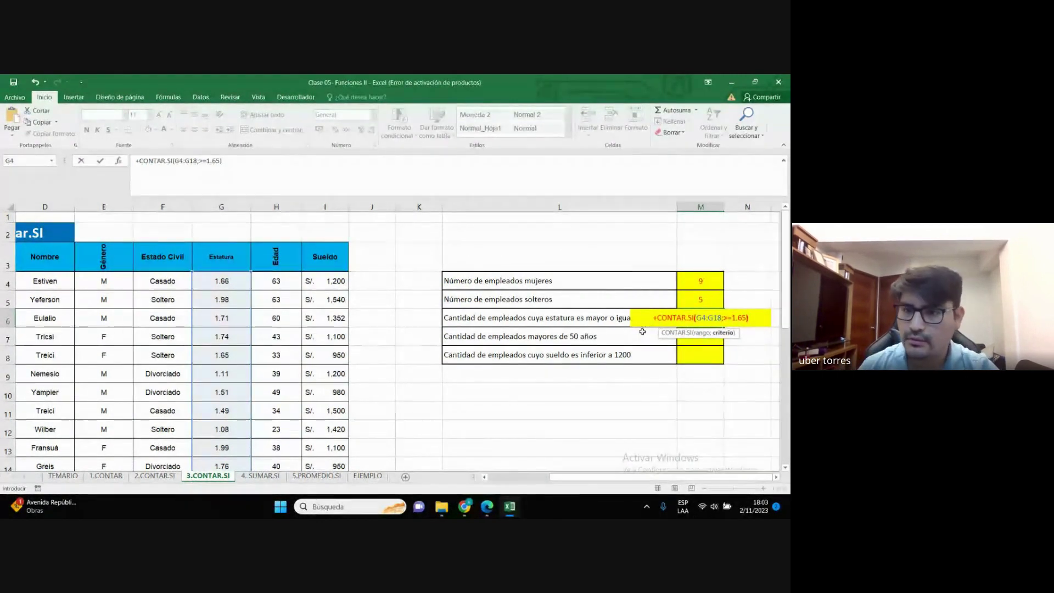
pyautogui.click(723, 317)
pyautogui.write('"')
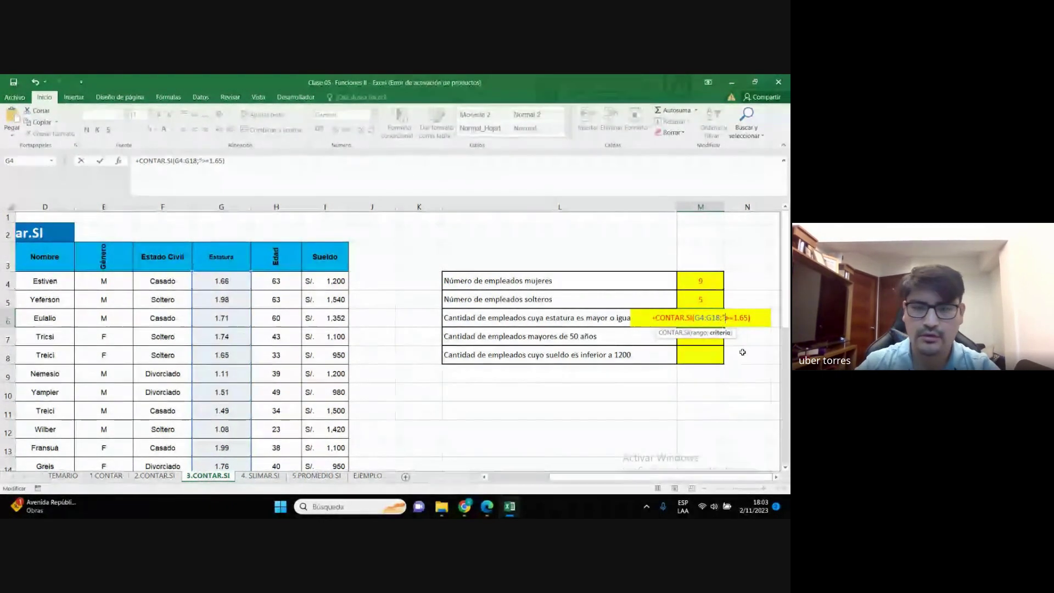
pyautogui.click(749, 318)
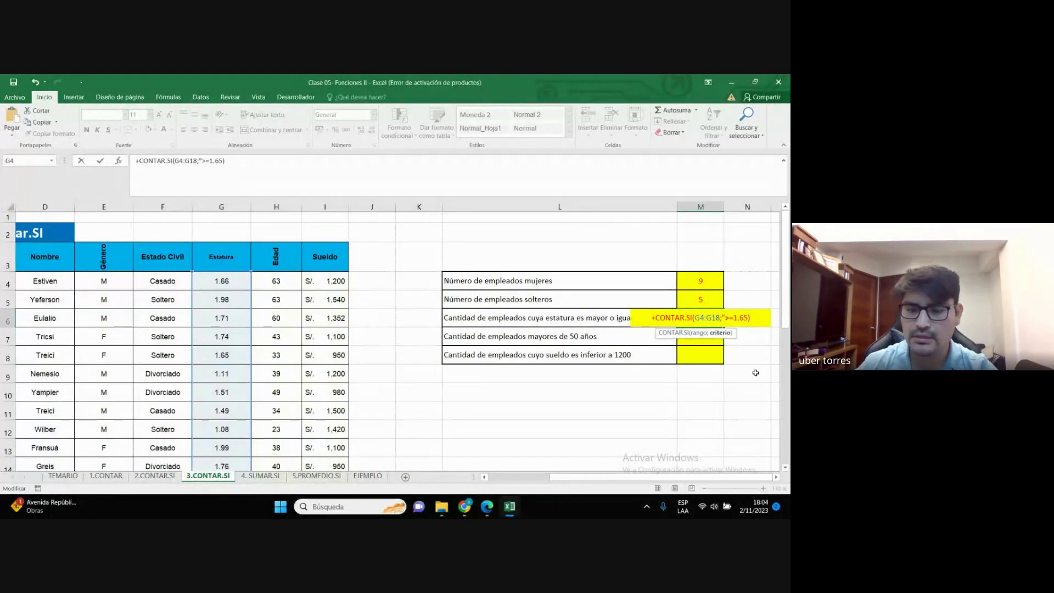
pyautogui.write('"')
pyautogui.press('Return')
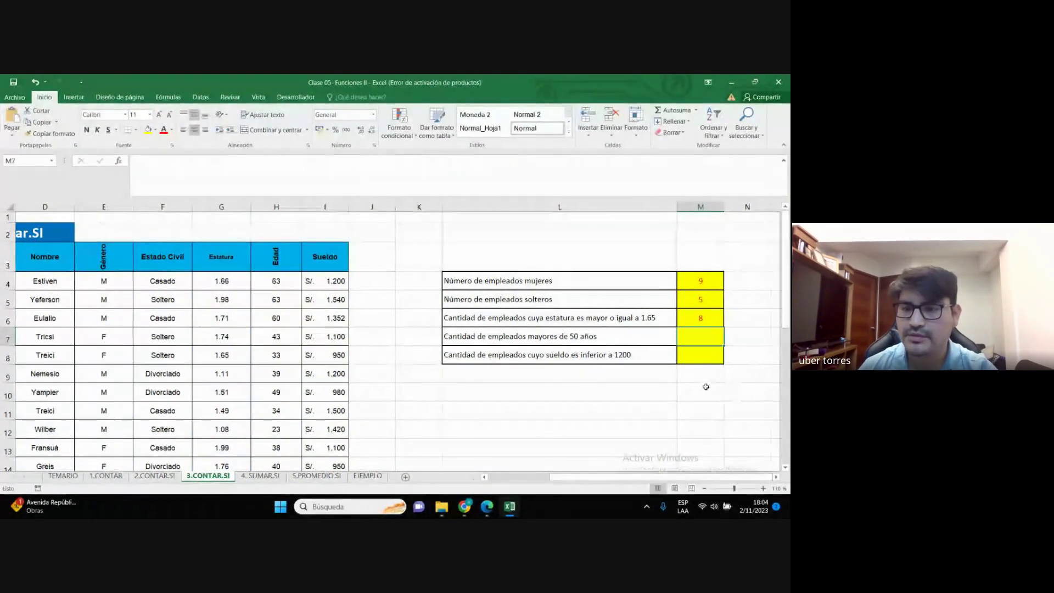
pyautogui.click(701, 318)
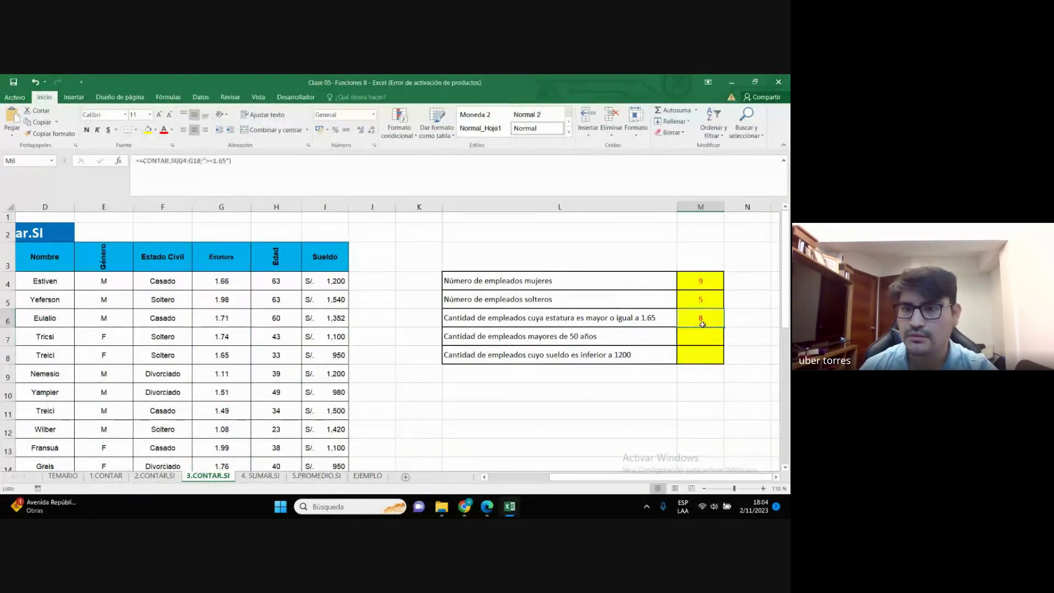
pyautogui.click(486, 506)
pyautogui.hotkey('ctrl', 'w')
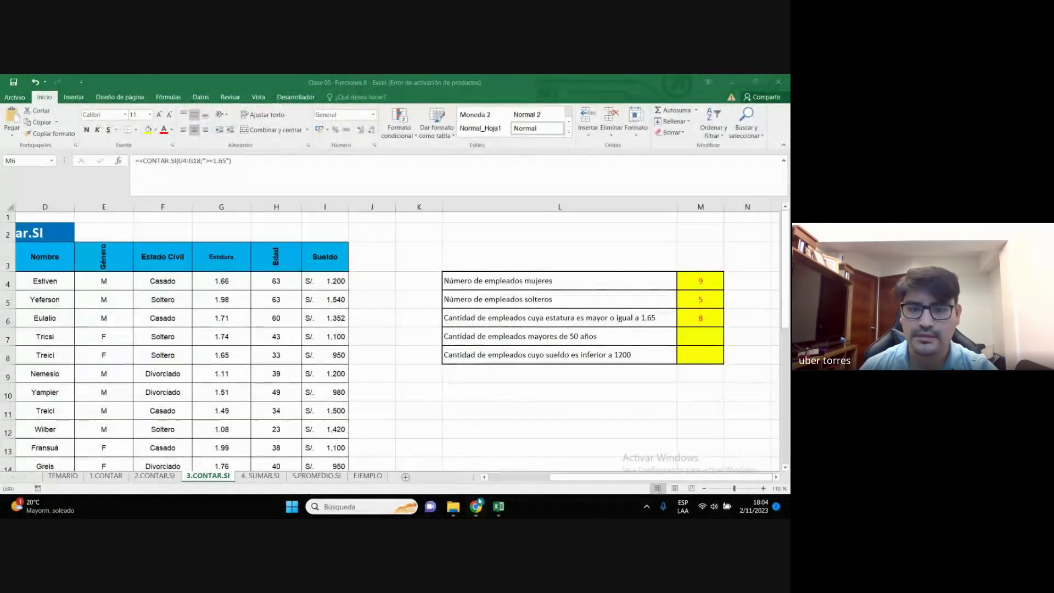
pyautogui.moveTo(476, 506)
pyautogui.click(417, 456)
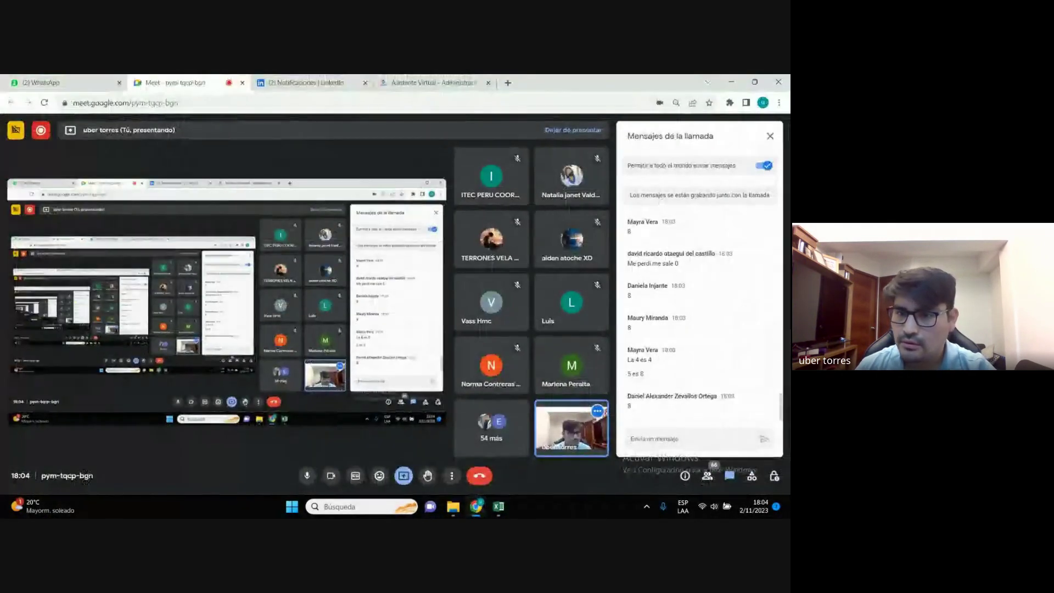
pyautogui.scroll(3, 681, 360)
pyautogui.scroll(-3, 681, 360)
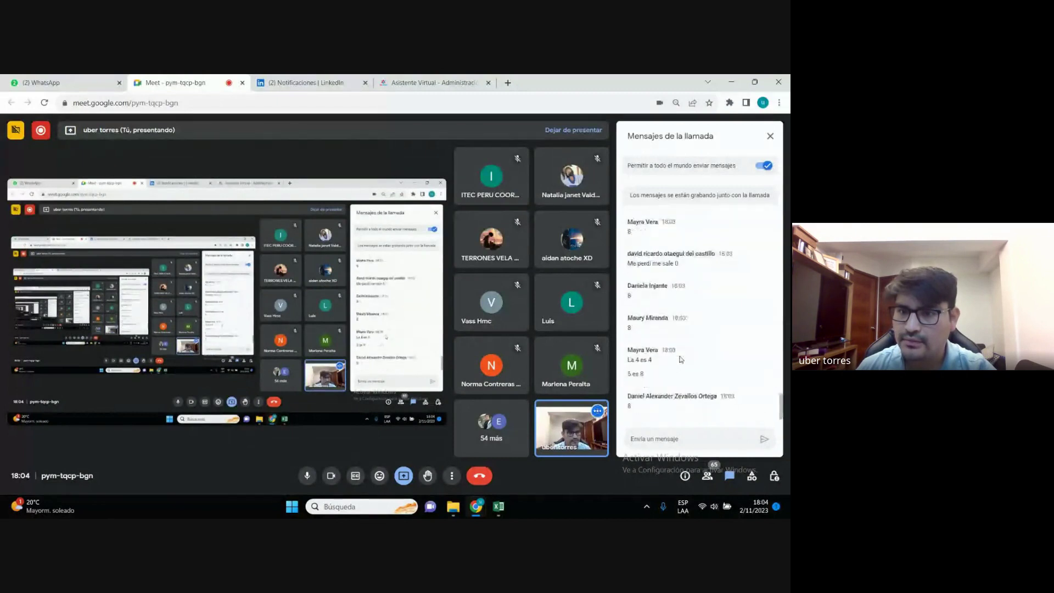
# In M7, count employees over 50 with =+CONTAR.SI(H4:H18;">50"), returning 4
pyautogui.click(731, 82)
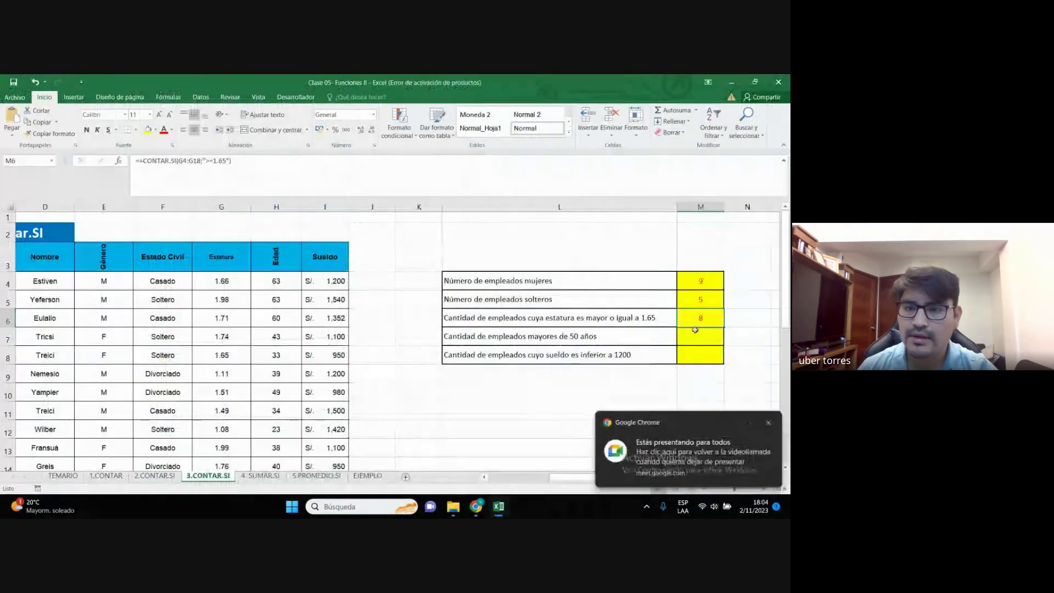
pyautogui.click(695, 332)
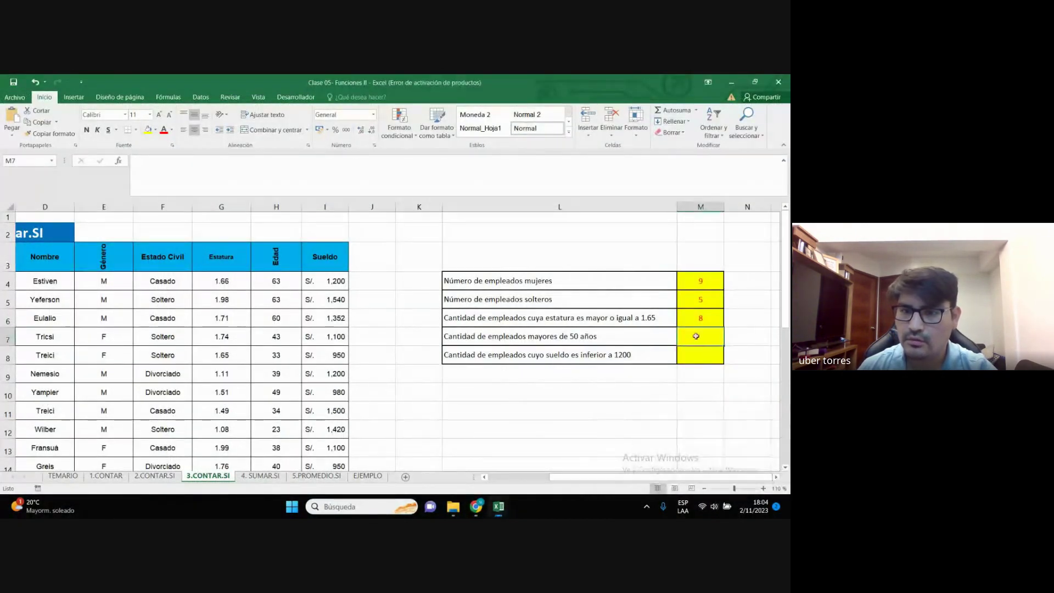
pyautogui.click(517, 339)
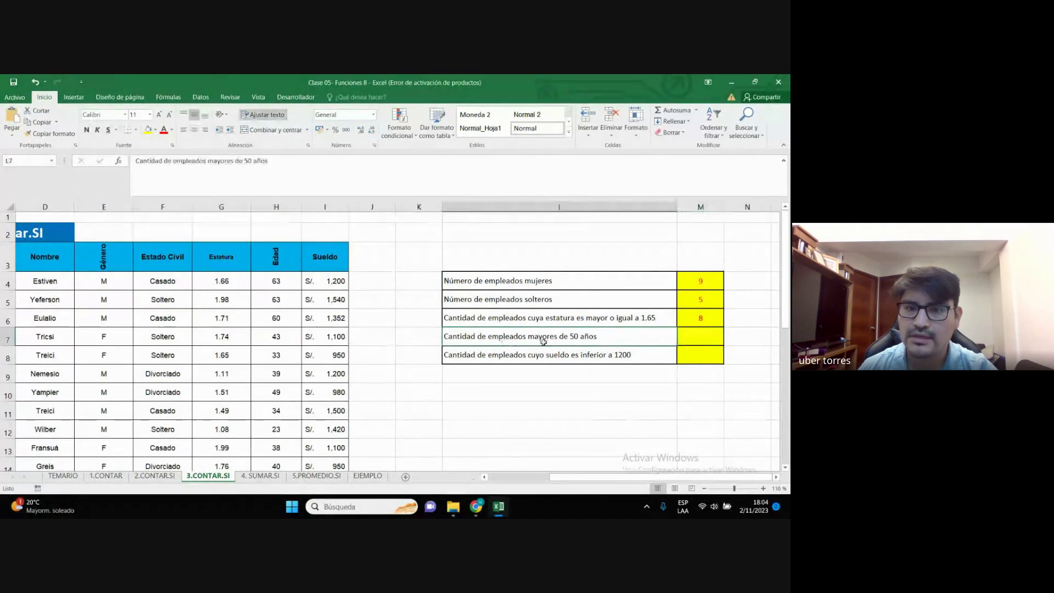
pyautogui.click(698, 336)
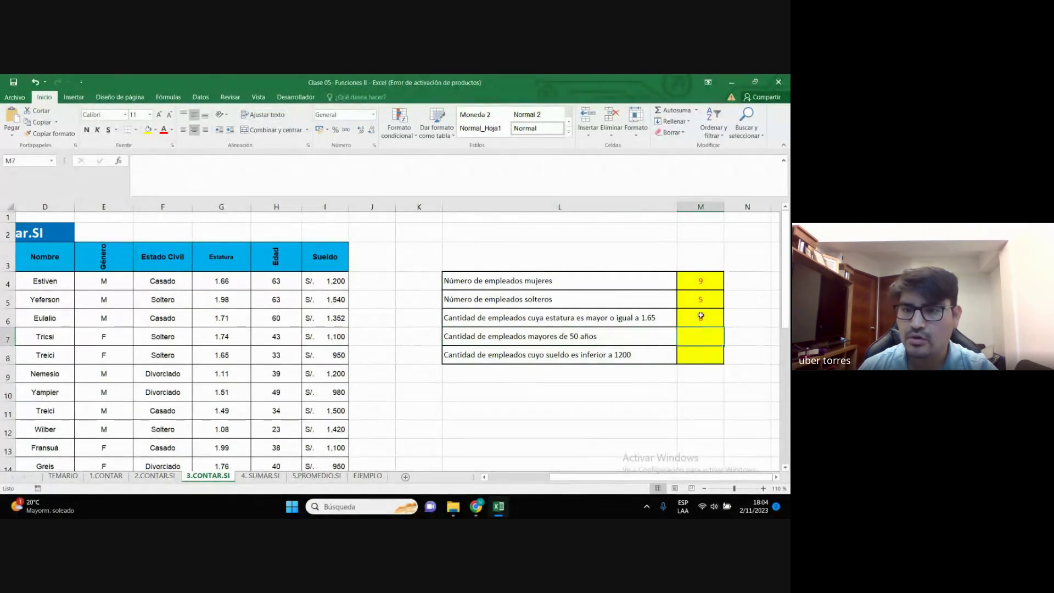
pyautogui.write('+con')
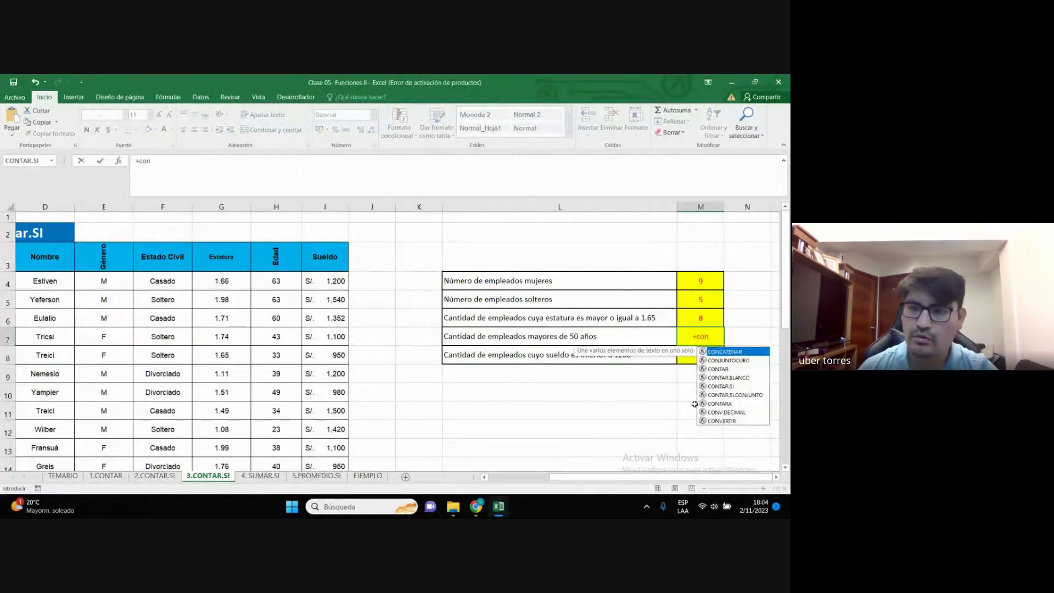
pyautogui.doubleClick(720, 386)
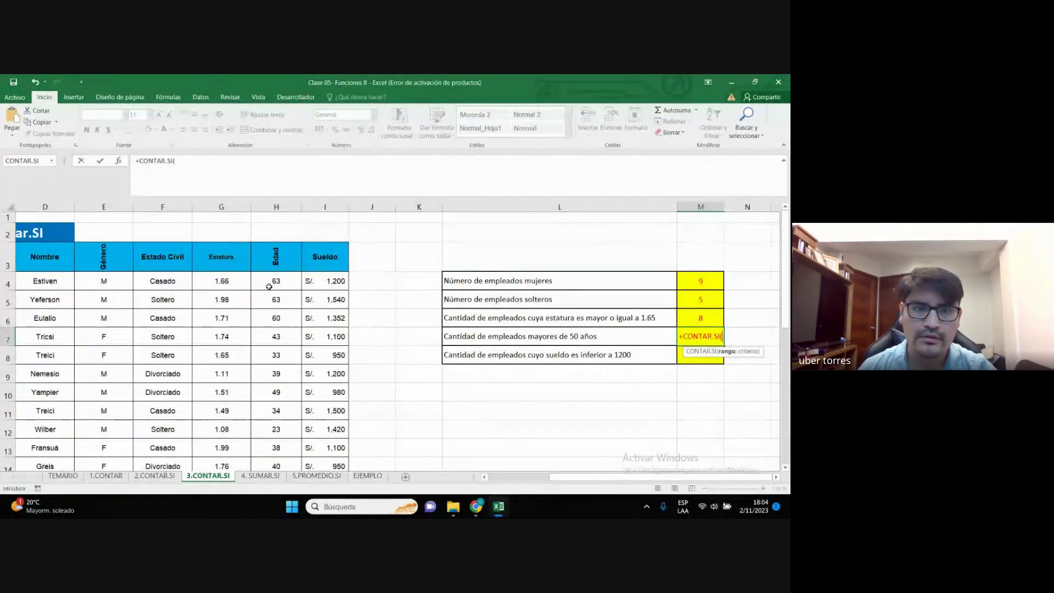
pyautogui.moveTo(277, 282); pyautogui.dragTo(282, 313)
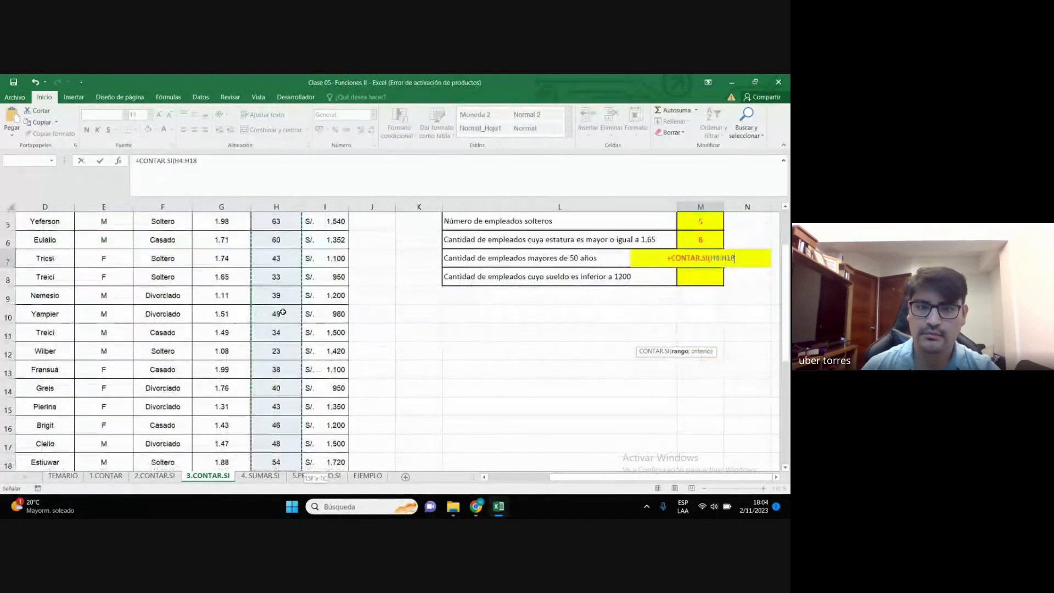
pyautogui.write(';')
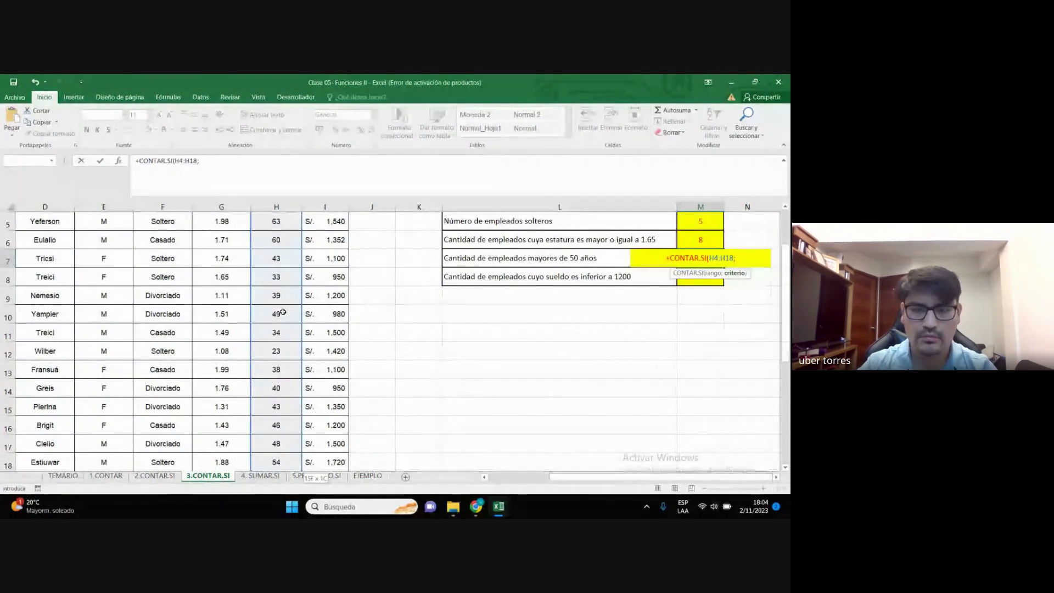
pyautogui.write('>50')
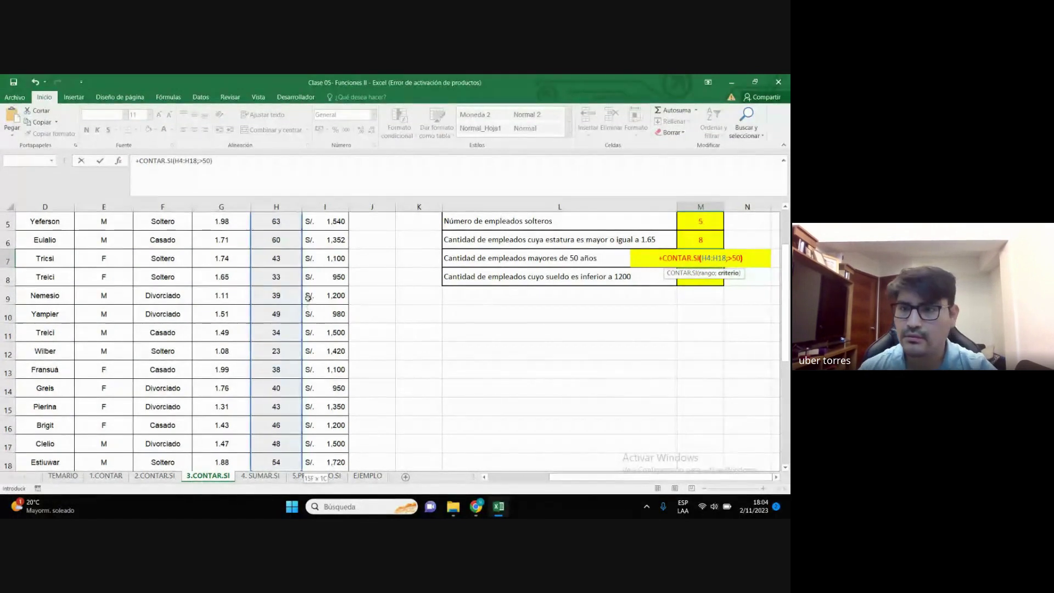
pyautogui.write(')')
pyautogui.click(732, 258)
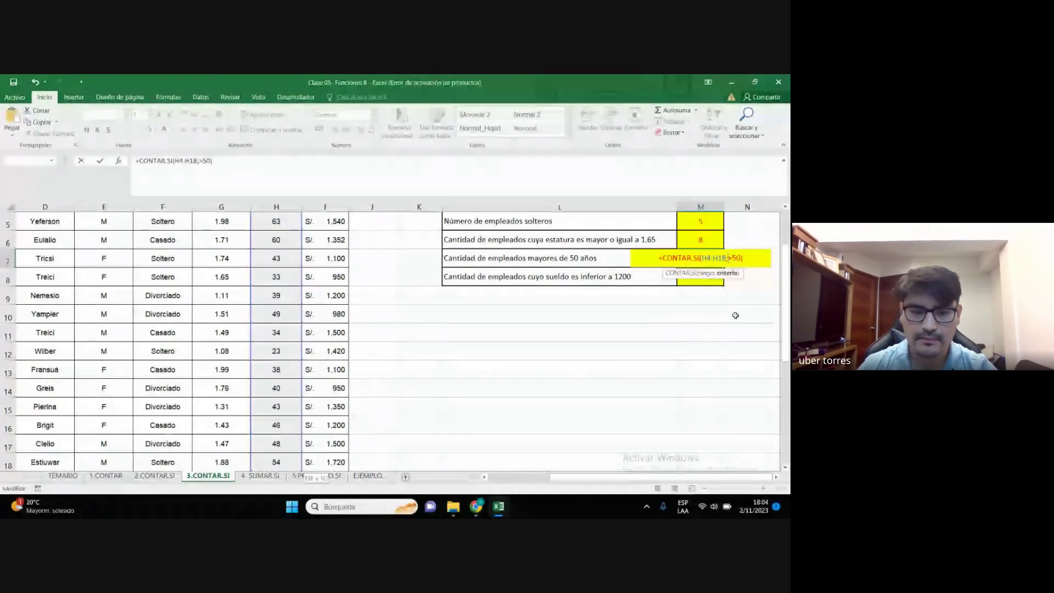
pyautogui.write('"')
pyautogui.press('End')
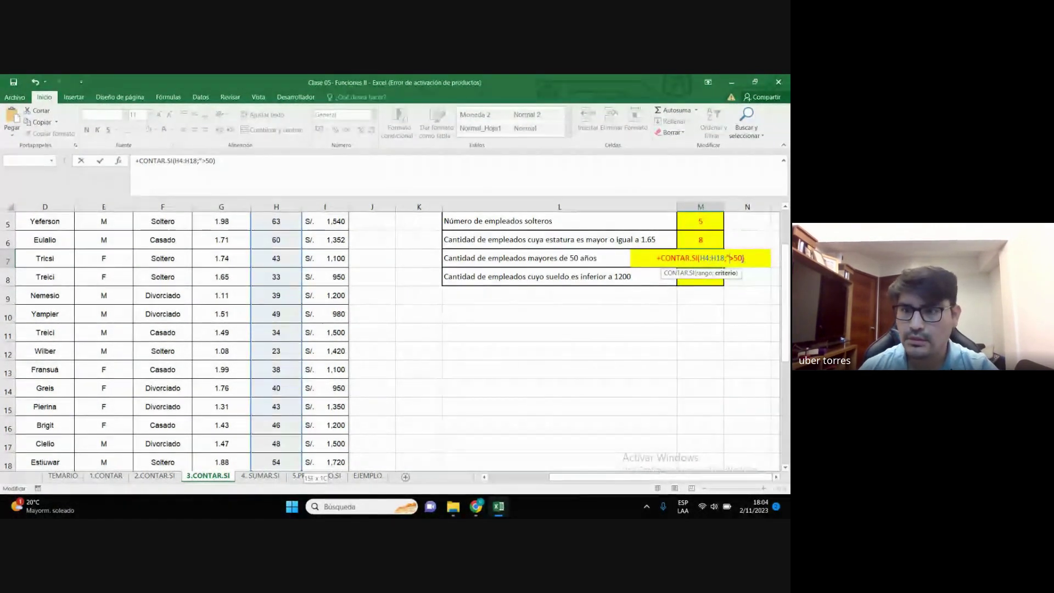
pyautogui.press('Return')
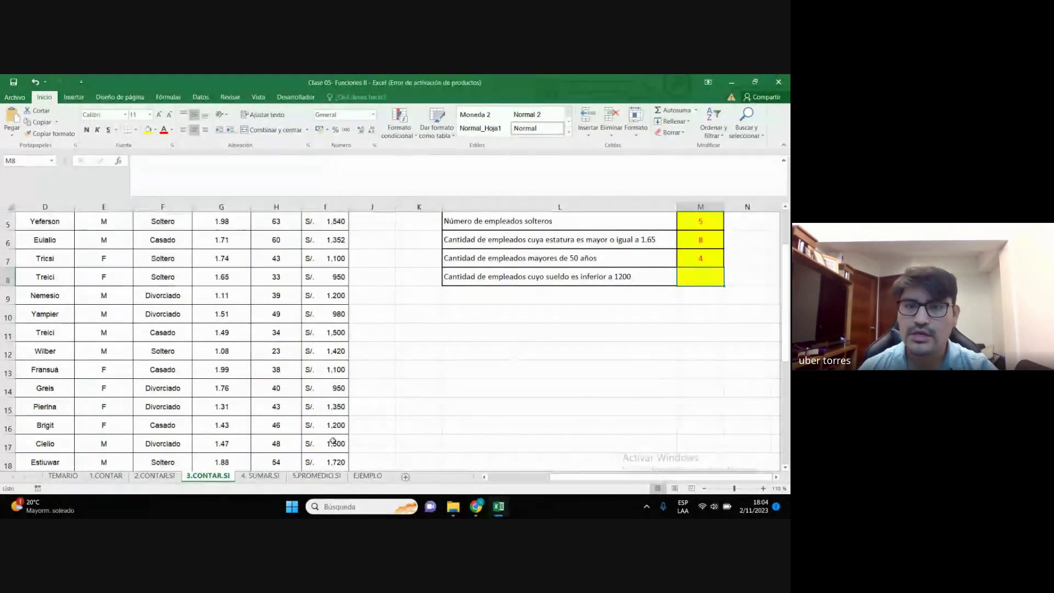
# Count salaries below 1200 in M8 with =+CONTAR.SI(I4:I18;"<1200"), giving 5
pyautogui.scroll(2, 317, 408)
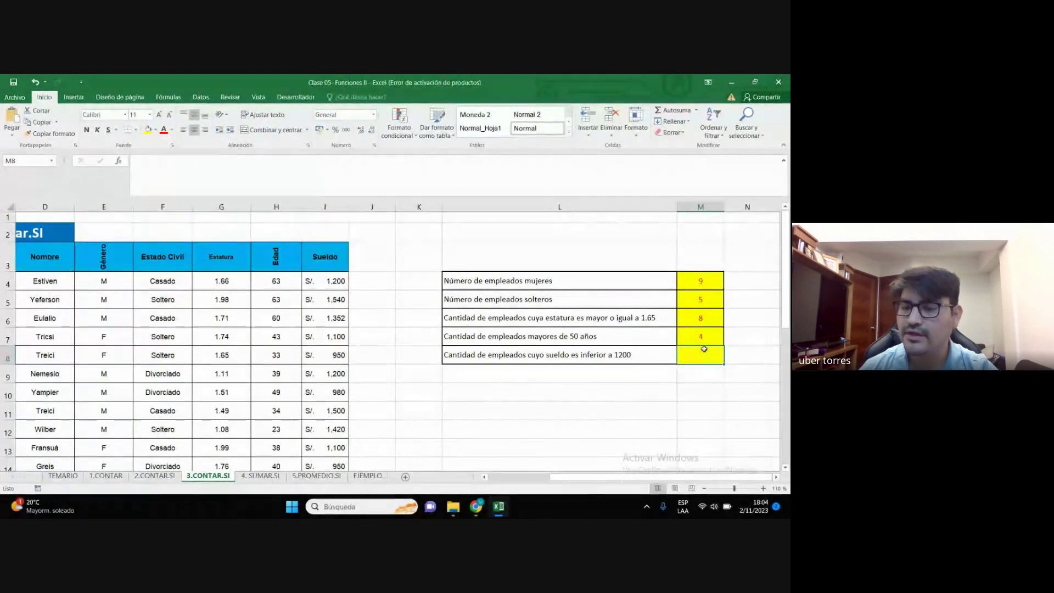
pyautogui.write('+cont')
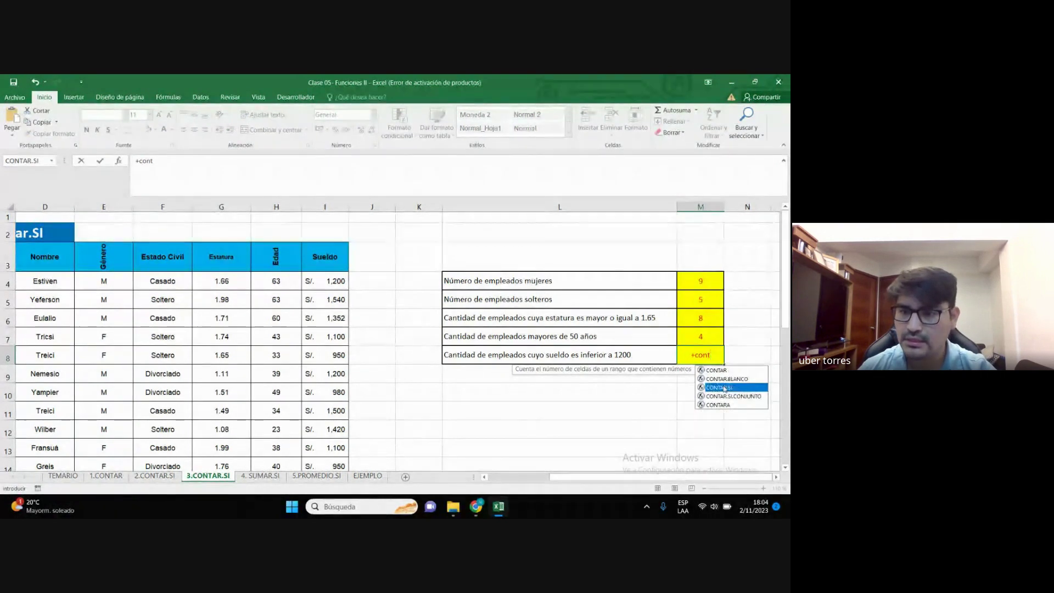
pyautogui.doubleClick(719, 387)
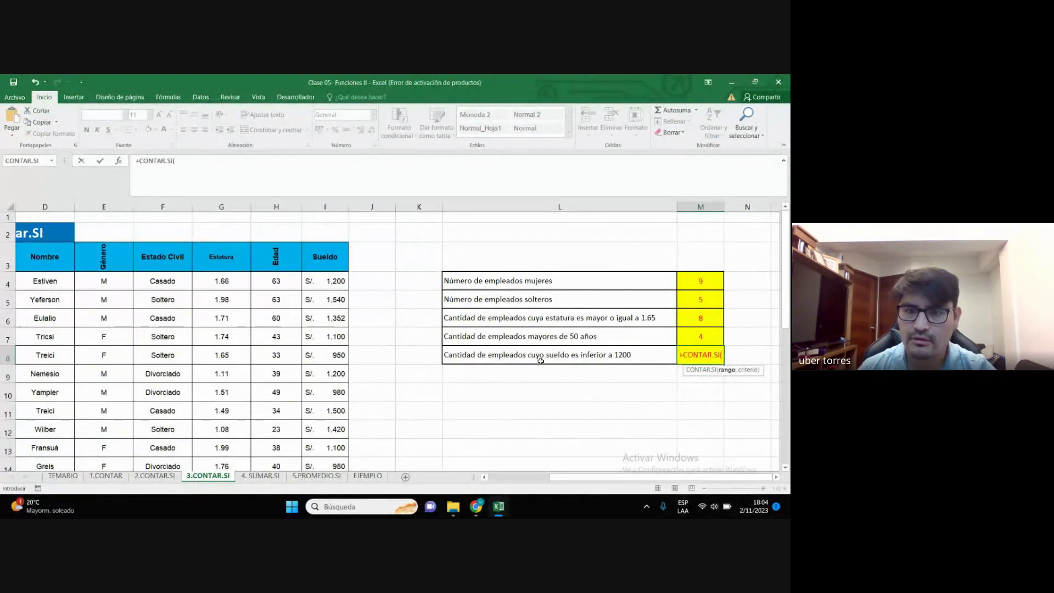
pyautogui.click(336, 284)
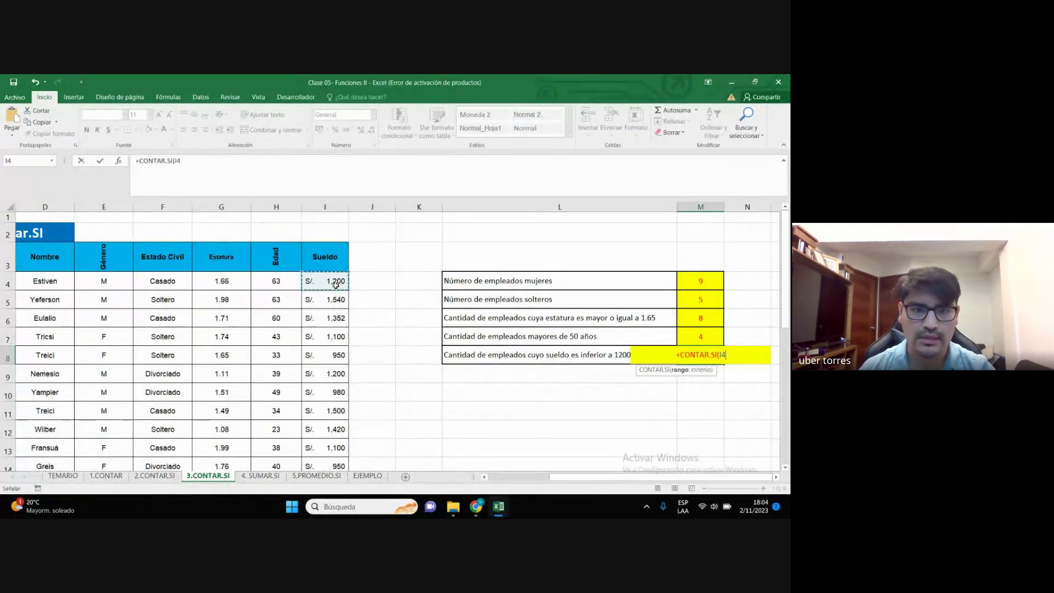
pyautogui.hotkey('ctrl', 'shift', 'Down')
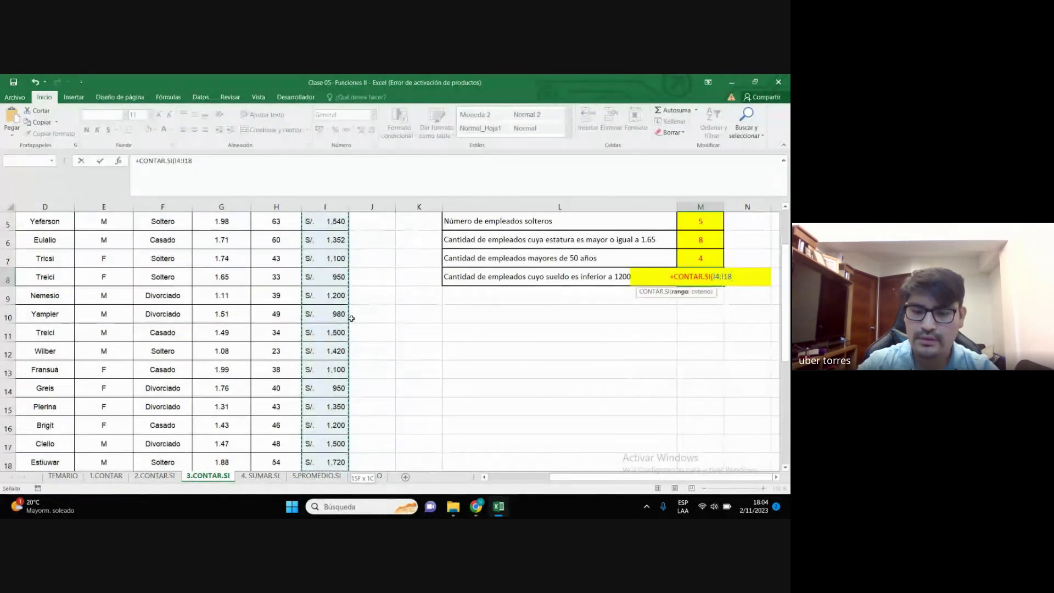
pyautogui.write(';')
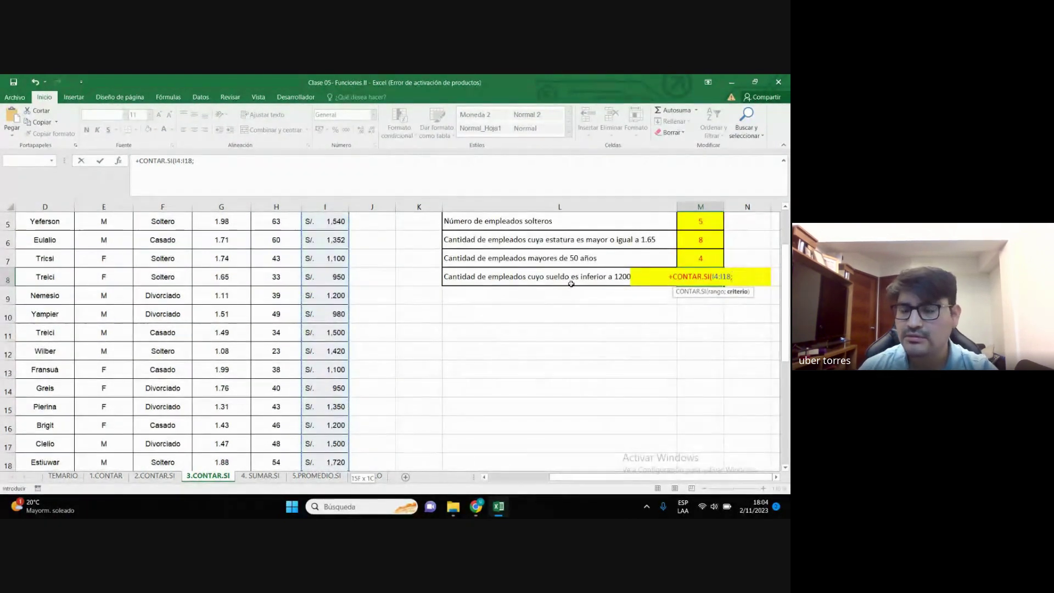
pyautogui.scroll(1, 604, 330)
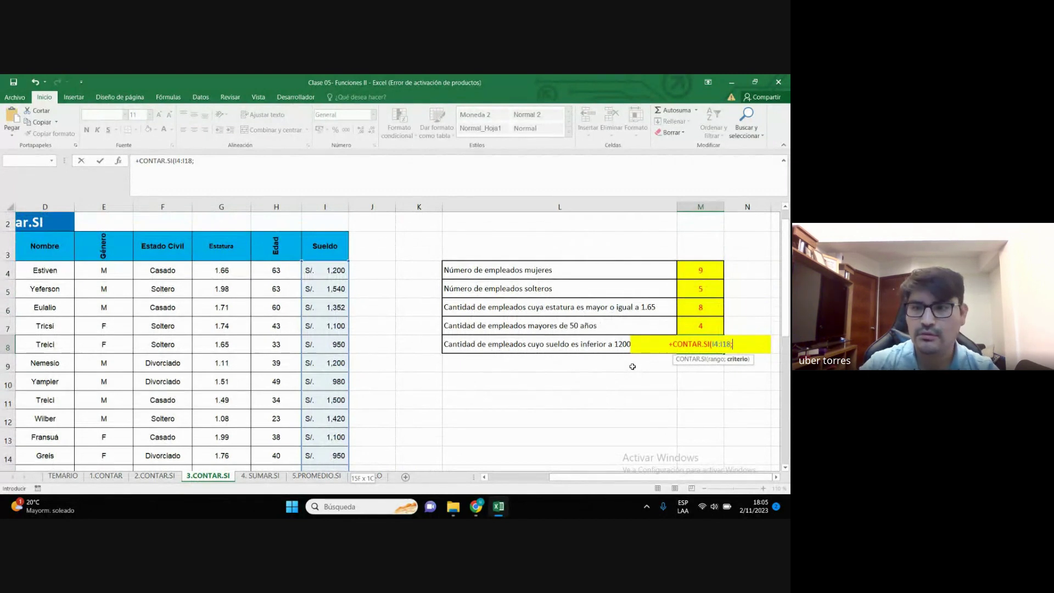
pyautogui.write('<120')
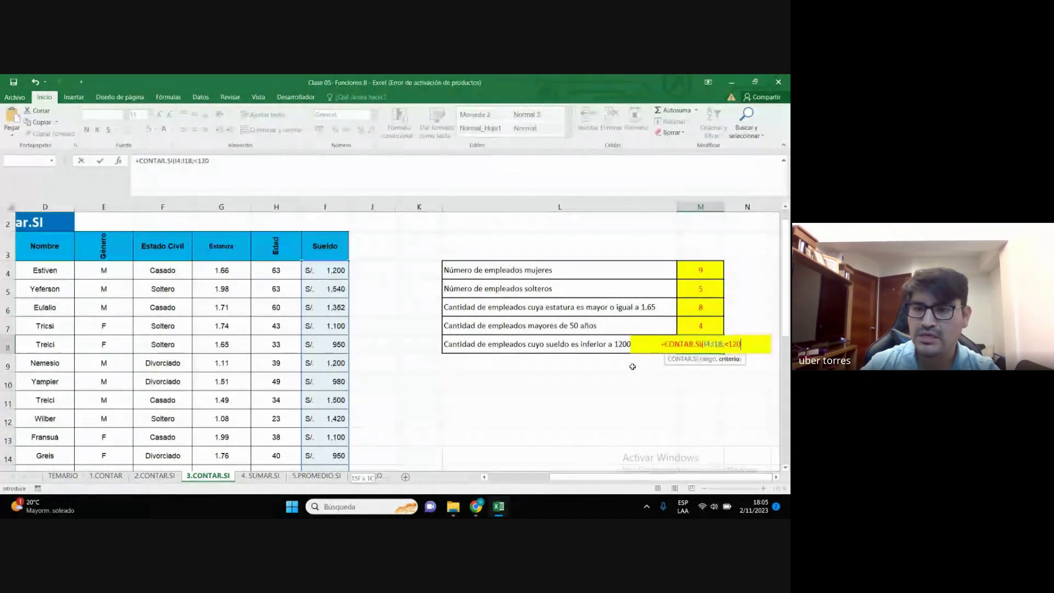
pyautogui.write('0)')
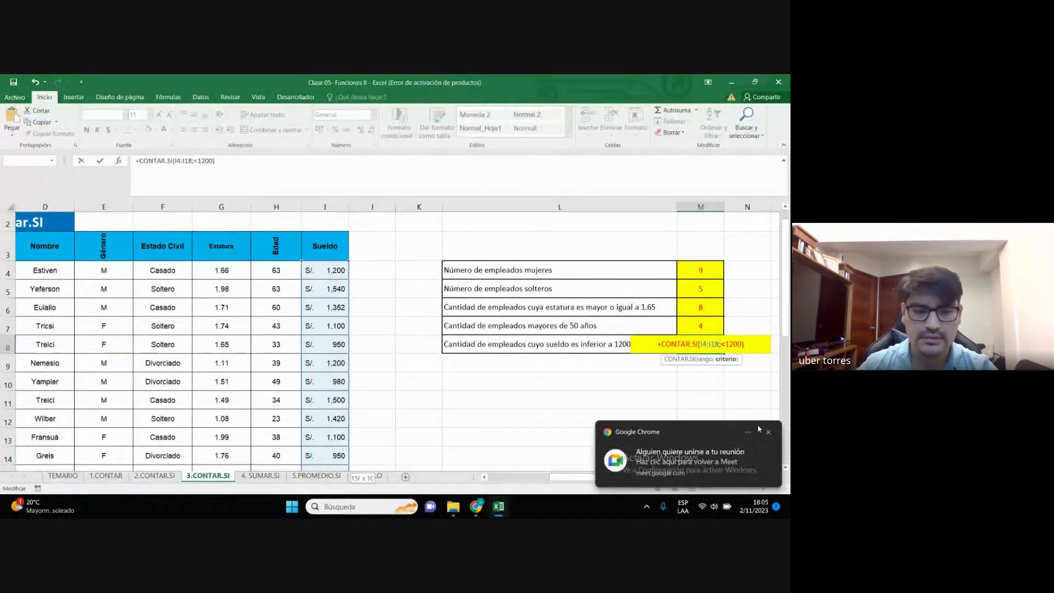
pyautogui.write('"')
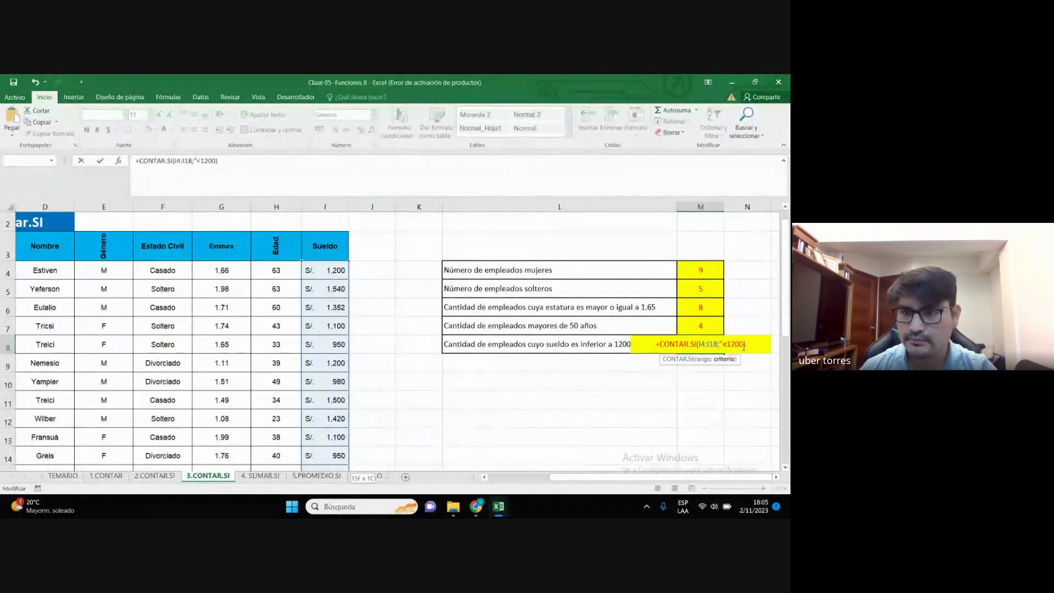
pyautogui.write('"')
pyautogui.press('Return')
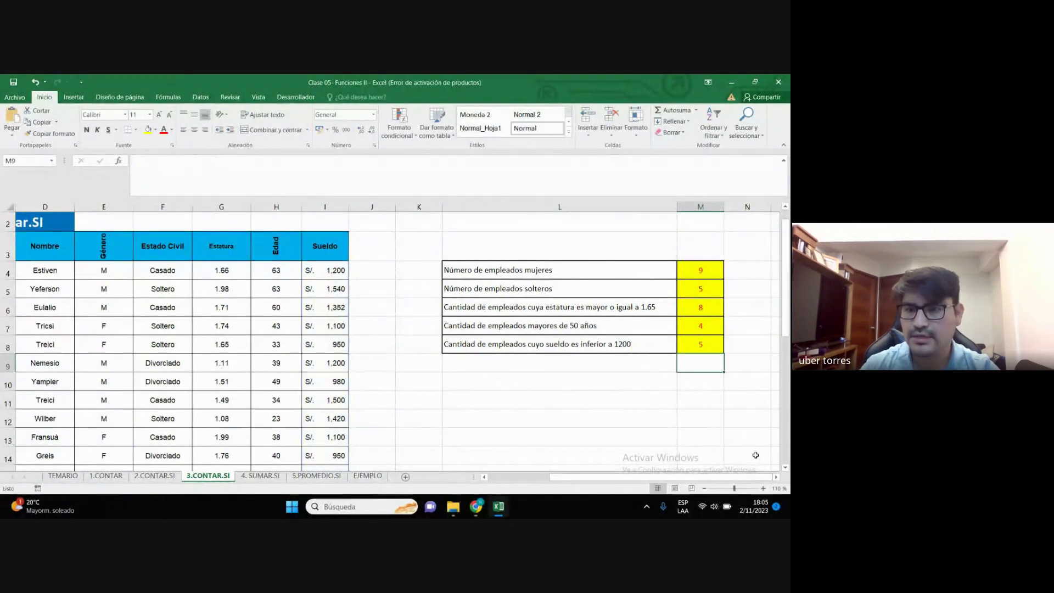
pyautogui.click(677, 405)
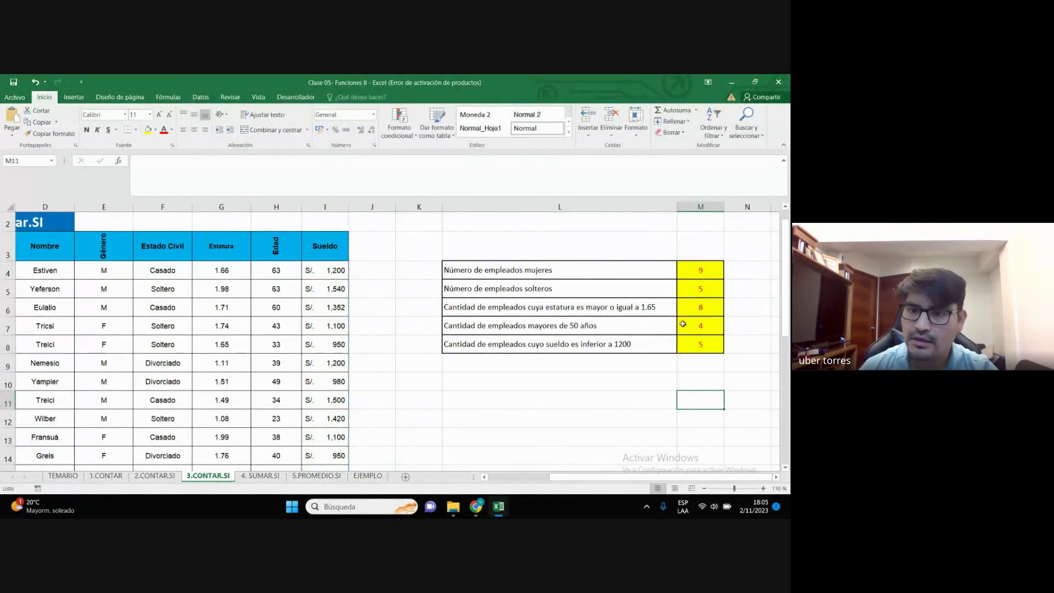
pyautogui.click(476, 506)
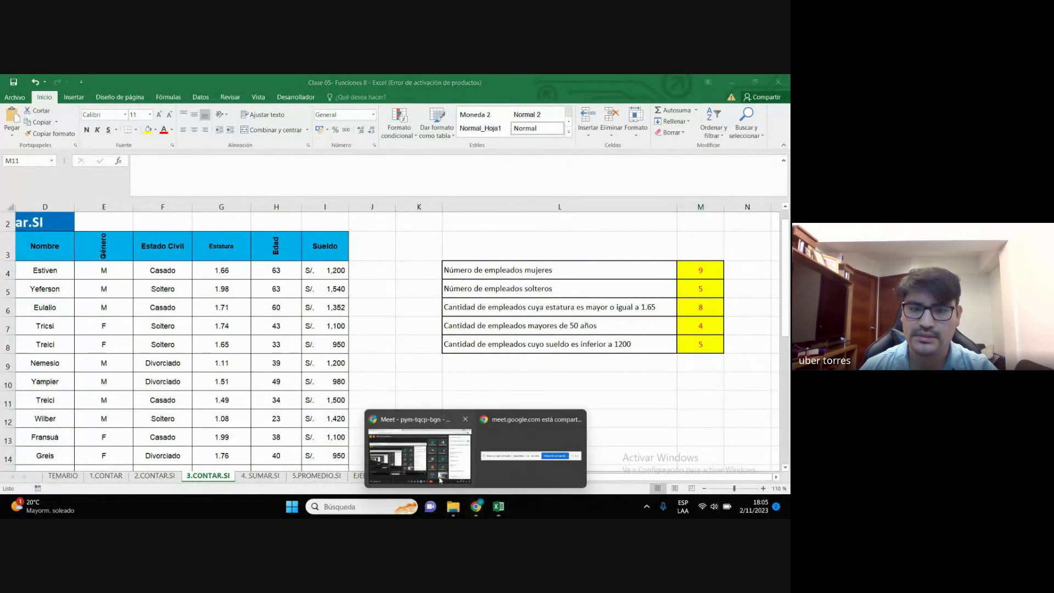
pyautogui.click(439, 480)
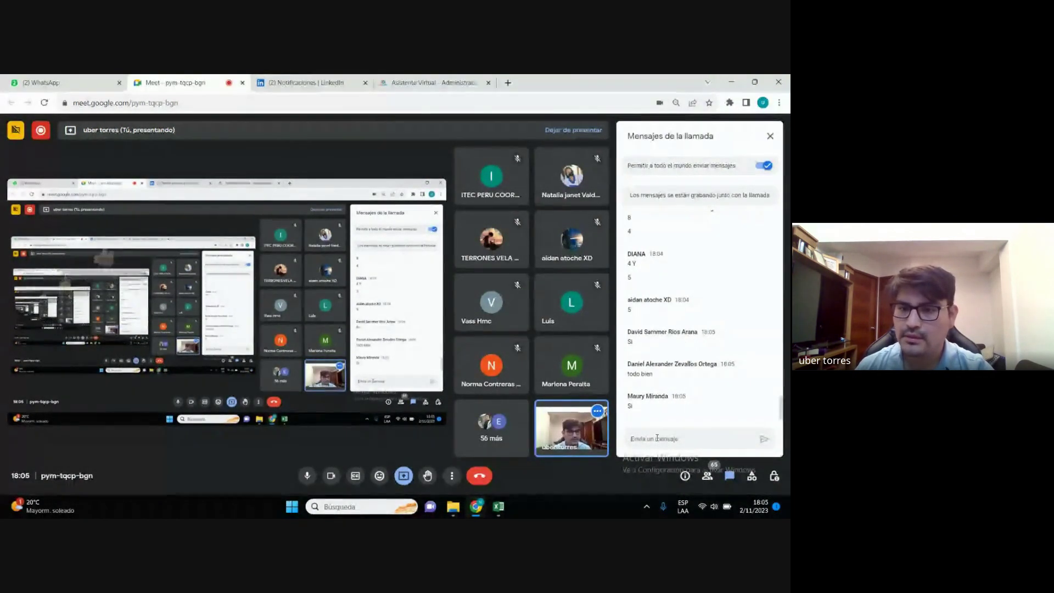
pyautogui.click(733, 82)
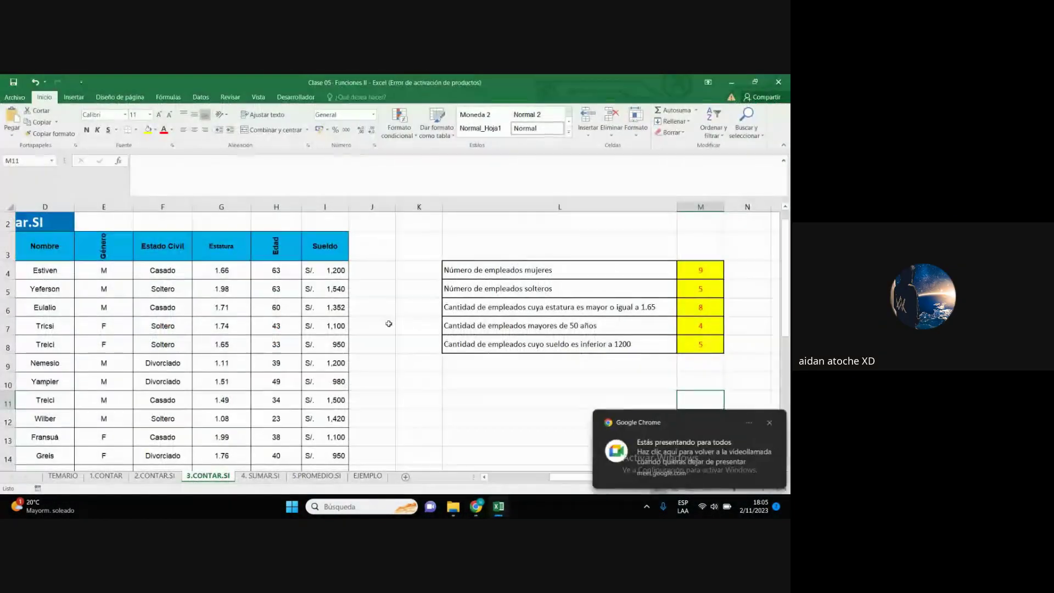
# Dismiss the screen-sharing notice and switch to the 4. SUMAR.SI sheet
pyautogui.click(452, 370)
pyautogui.click(769, 422)
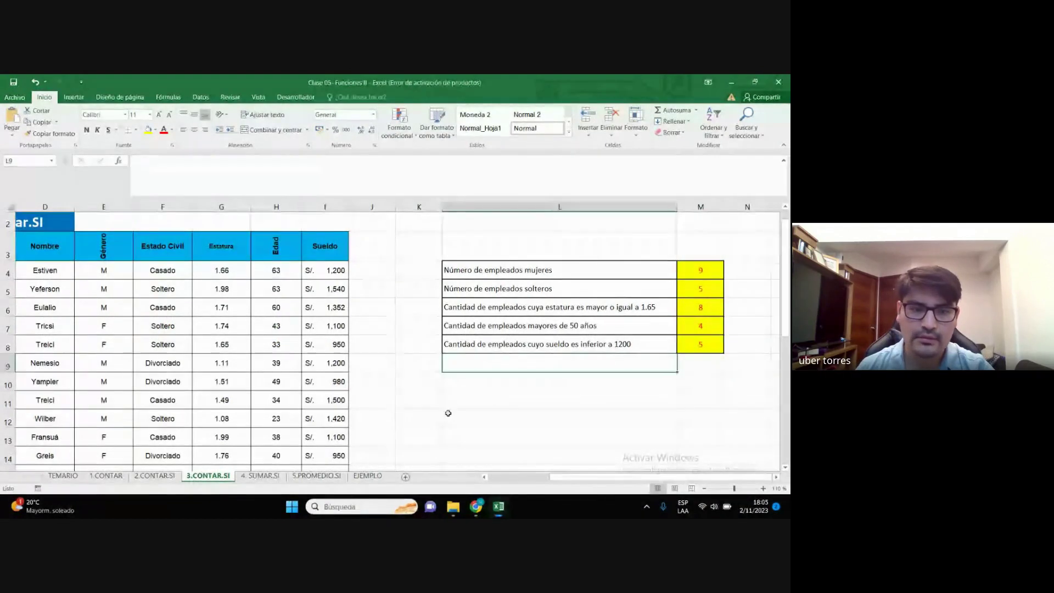
pyautogui.scroll(1, 432, 388)
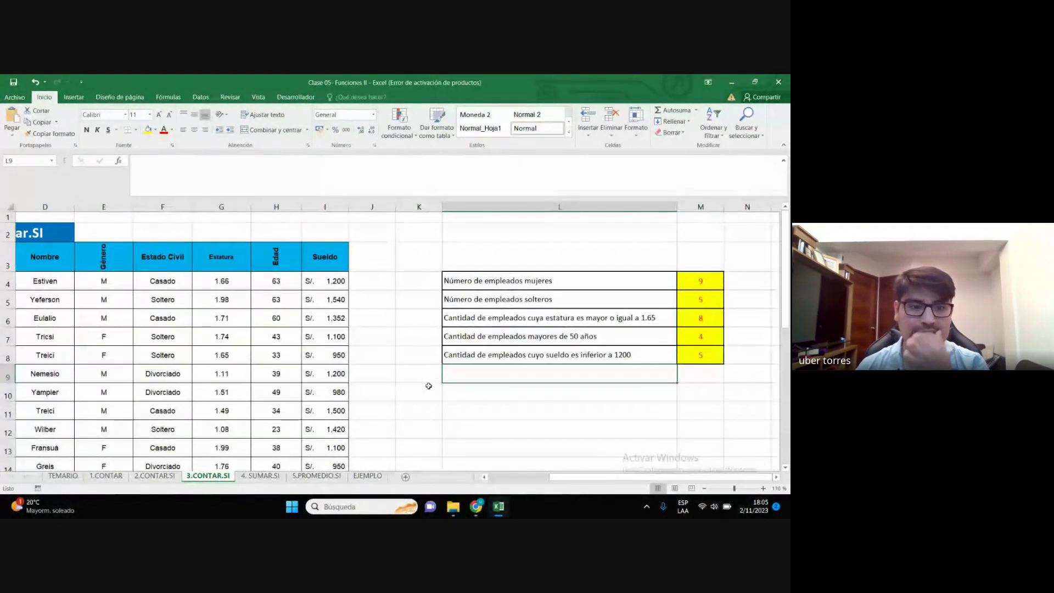
pyautogui.scroll(-2, 420, 408)
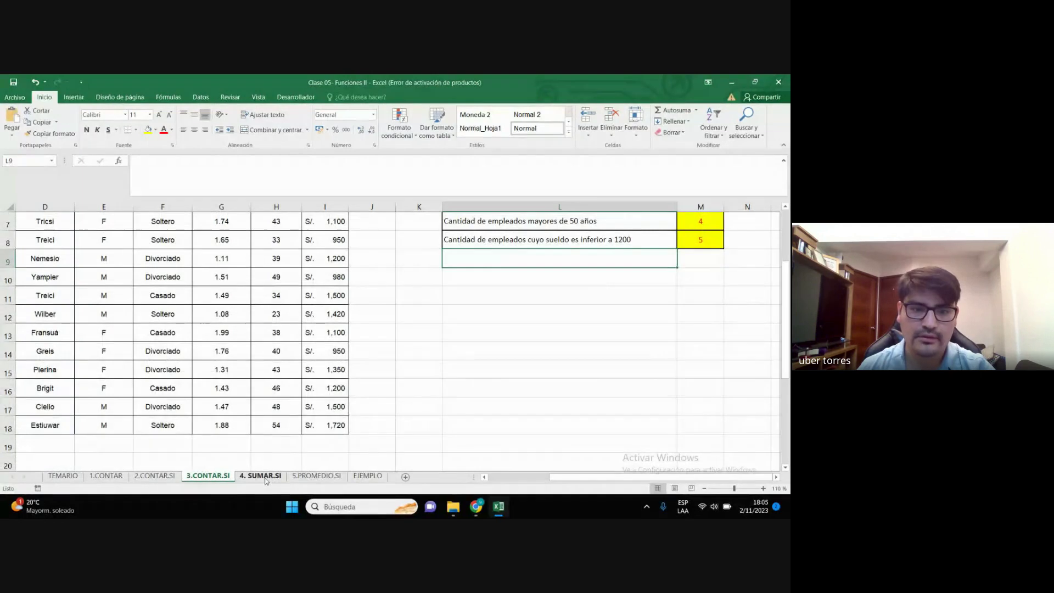
pyautogui.click(262, 476)
# Select empty cells beside the SUMAR.SI syntax notes while explaining them
pyautogui.click(502, 235)
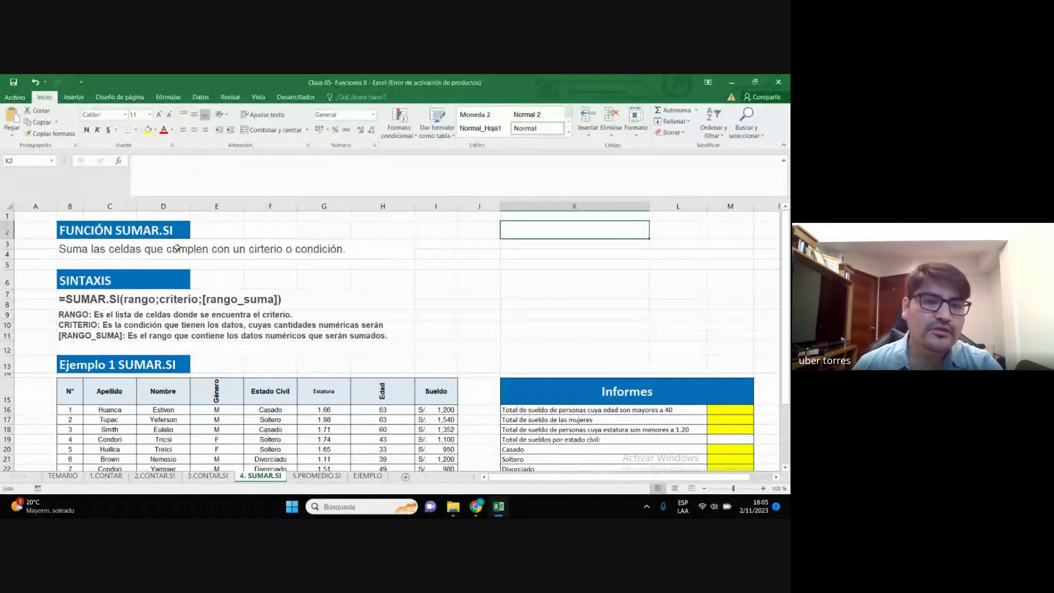
pyautogui.click(472, 247)
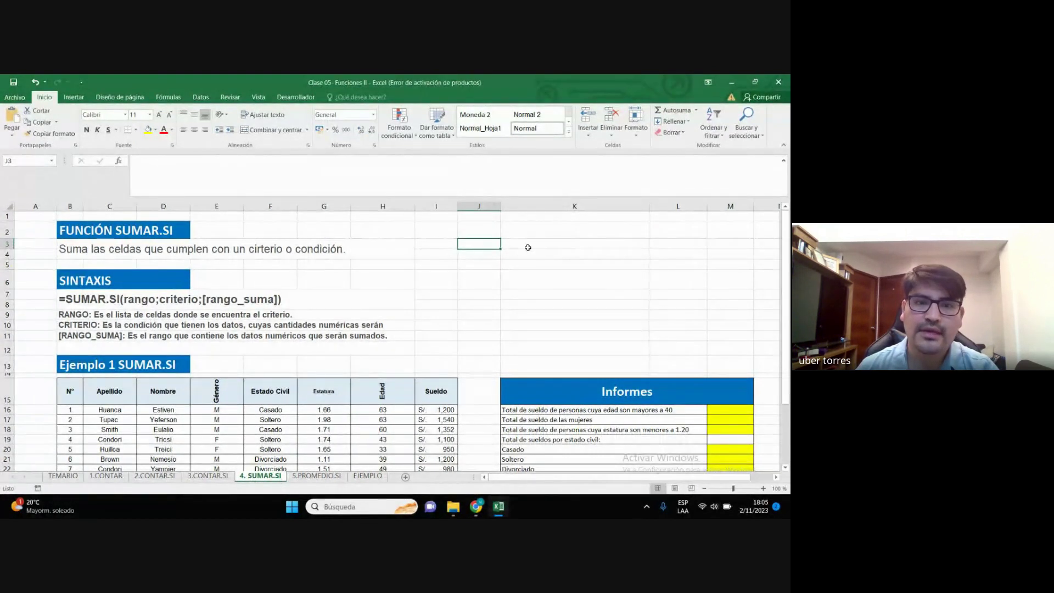
pyautogui.click(507, 253)
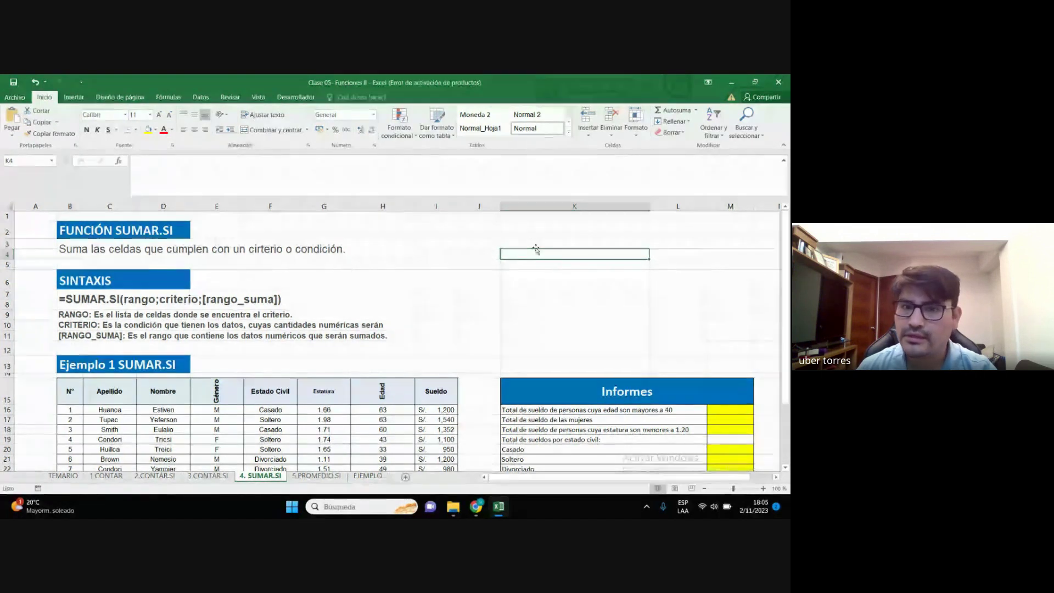
pyautogui.click(479, 279)
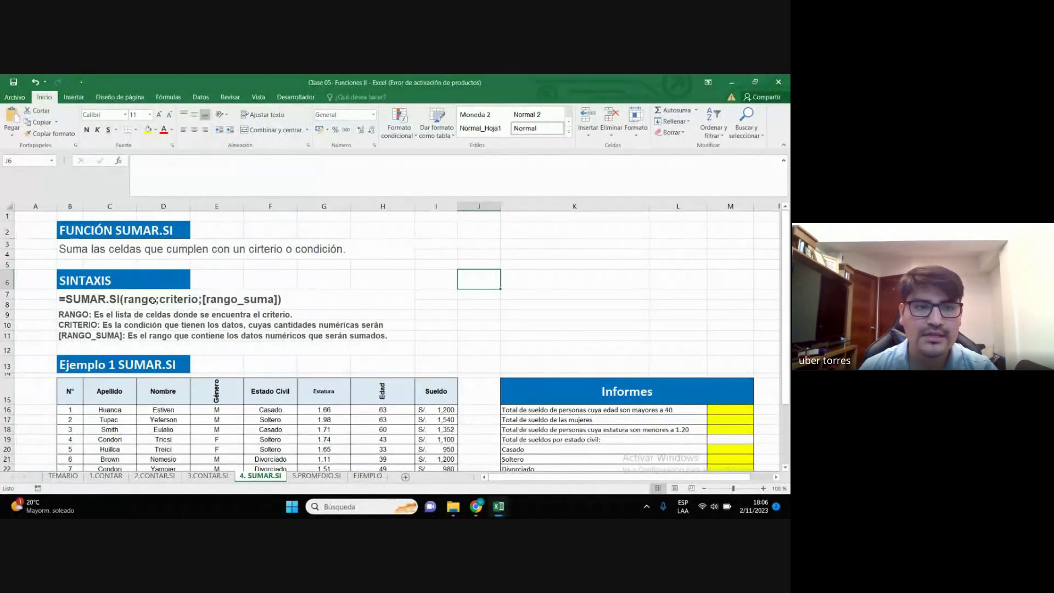
# Compare the 3.CONTAR.SI and 2.CONTAR.SI sheets' syntax, then go back to 4. SUMAR.SI
pyautogui.click(208, 475)
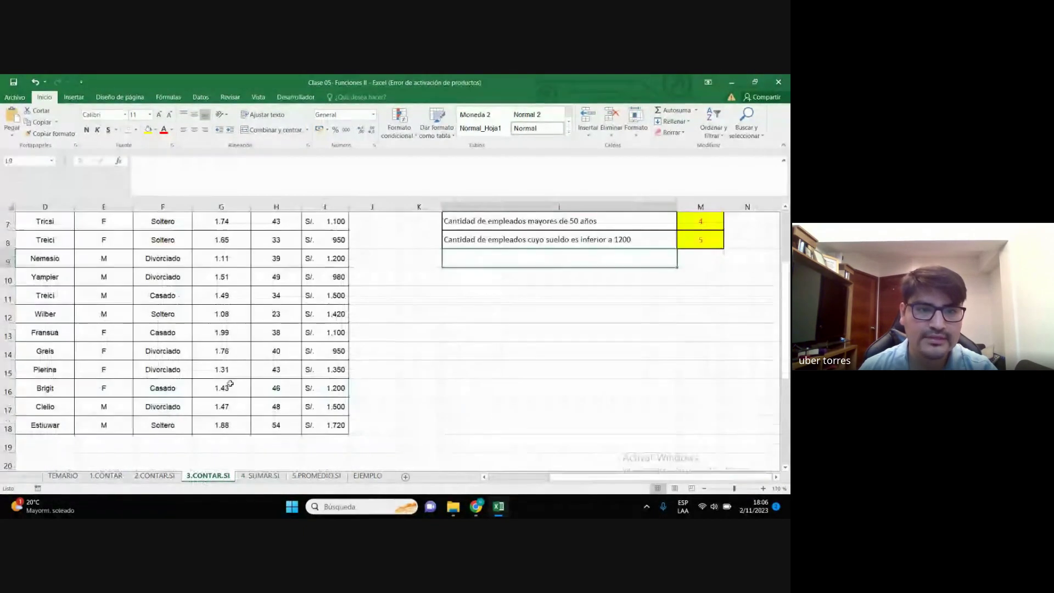
pyautogui.scroll(2, 197, 427)
pyautogui.click(155, 475)
pyautogui.scroll(3, 238, 362)
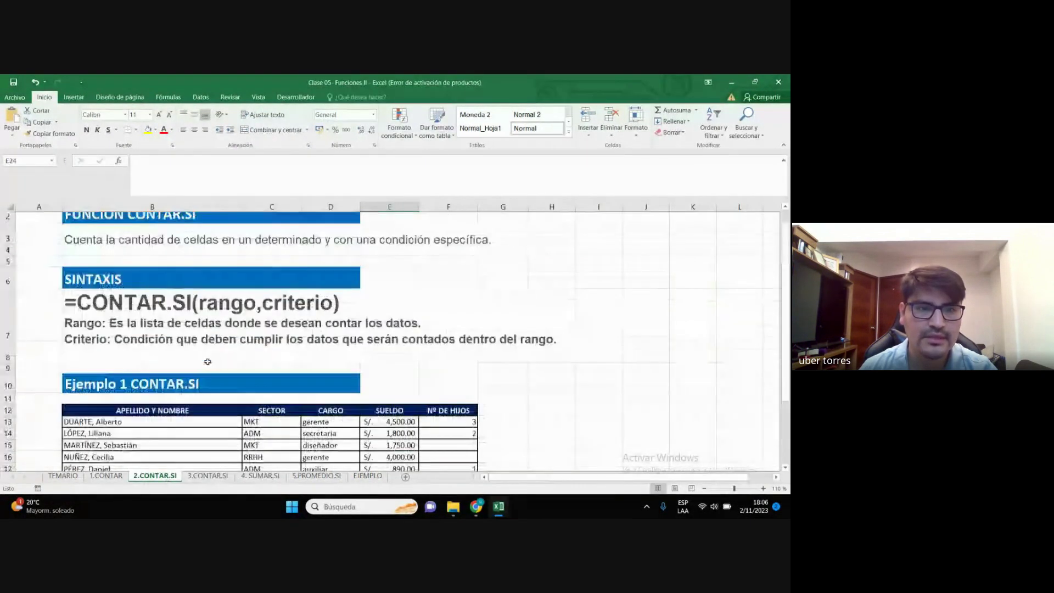
pyautogui.scroll(1, 238, 361)
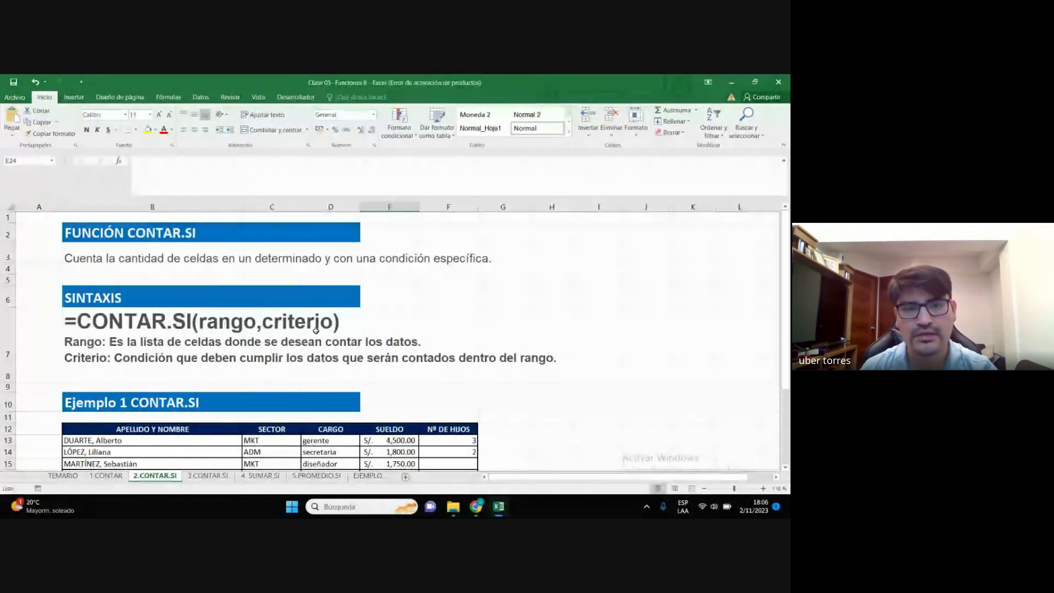
pyautogui.click(269, 476)
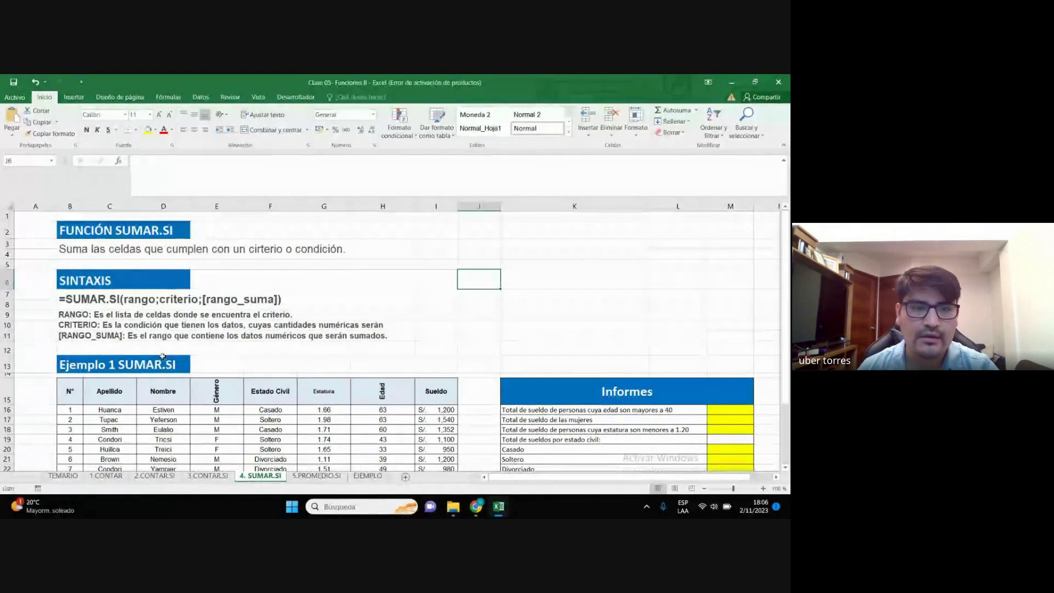
pyautogui.scroll(-1, 379, 340)
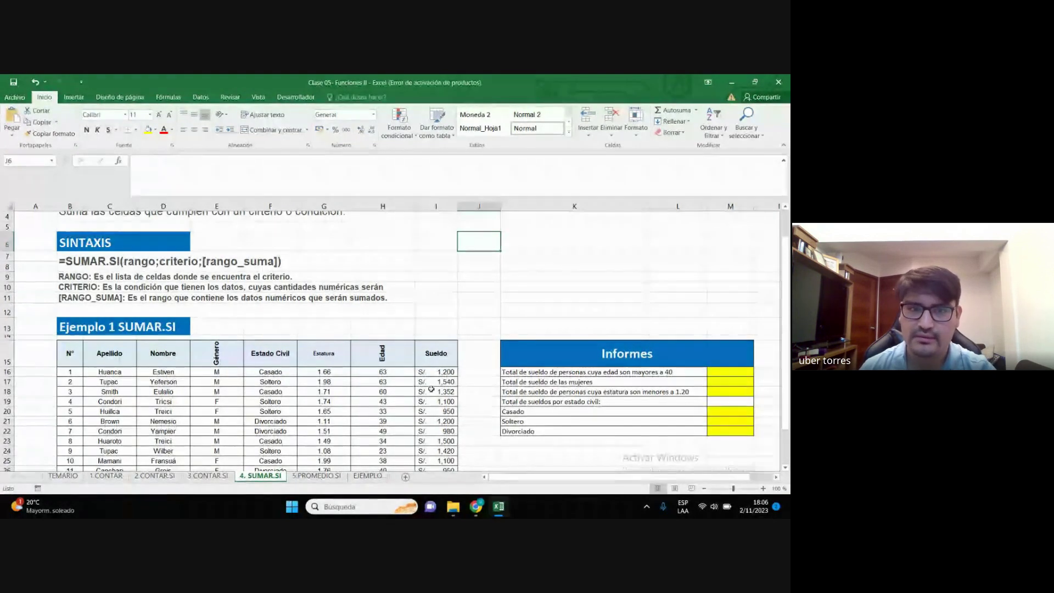
pyautogui.click(465, 300)
pyautogui.scroll(1, 465, 303)
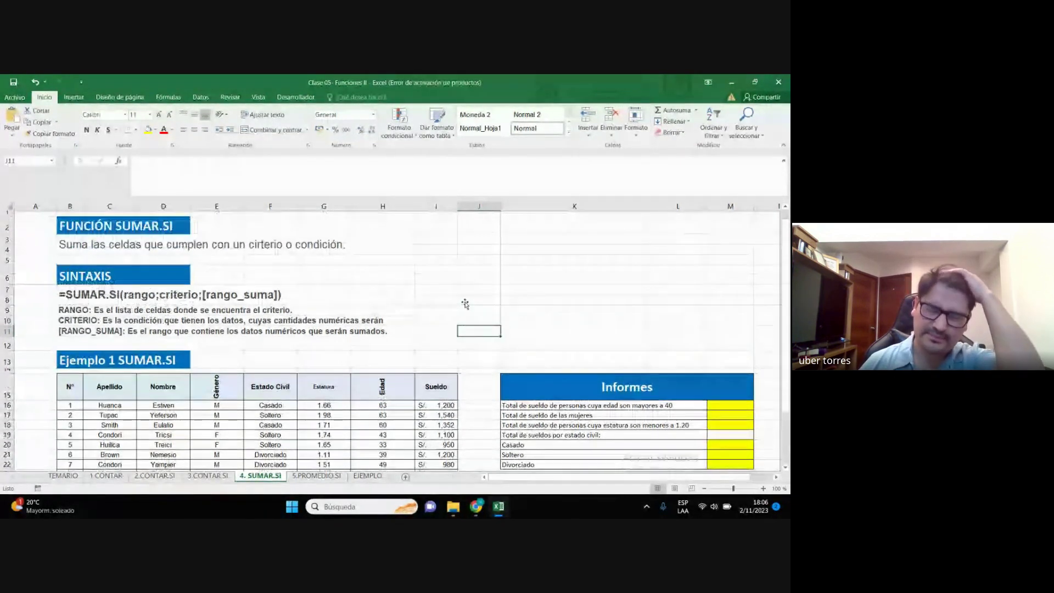
pyautogui.scroll(-2, 397, 332)
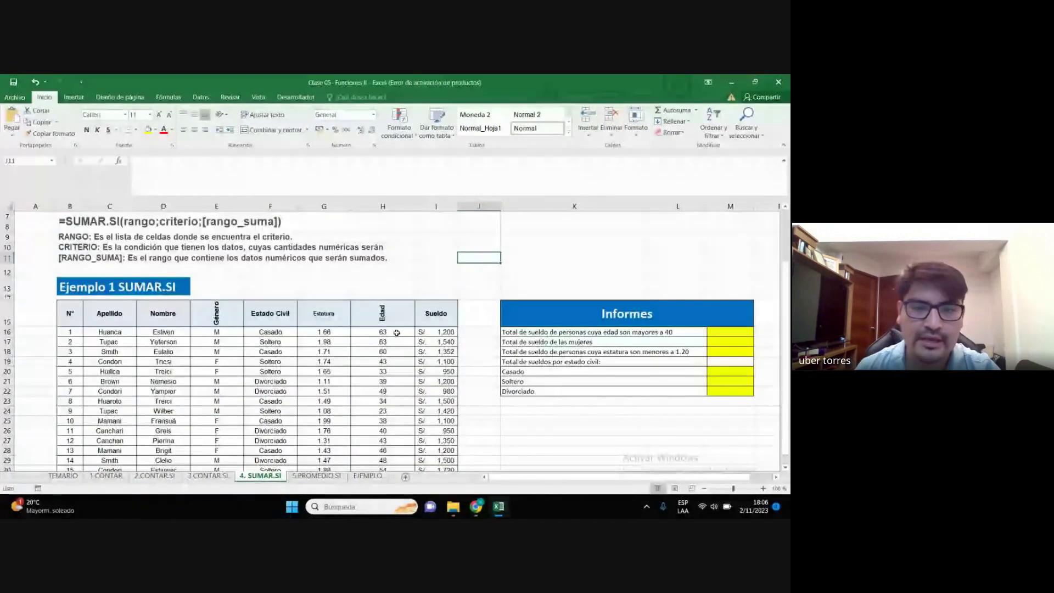
pyautogui.scroll(1, 404, 330)
pyautogui.scroll(-1, 330, 343)
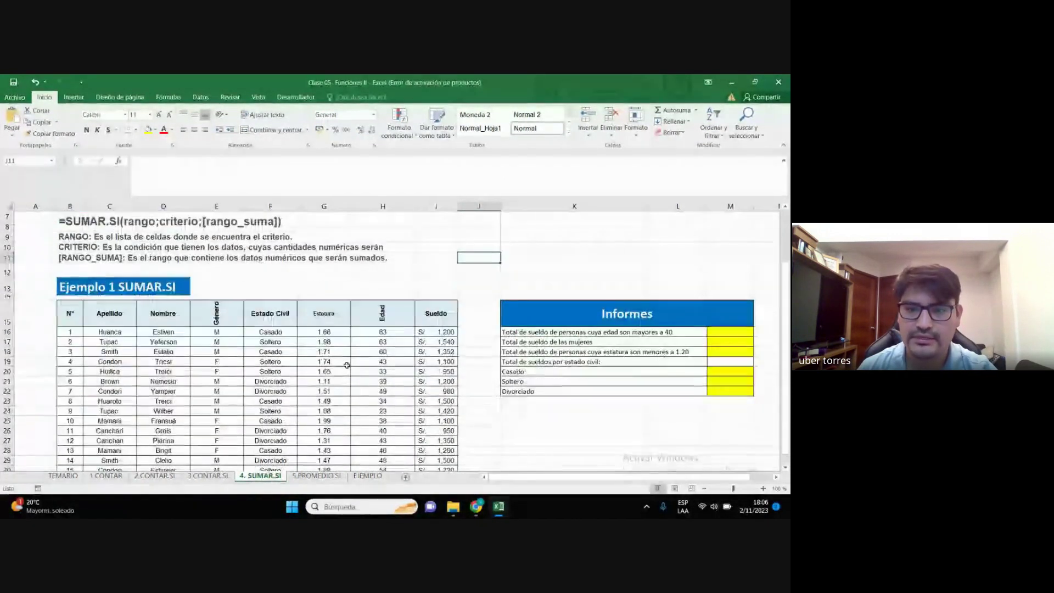
pyautogui.scroll(-1, 343, 365)
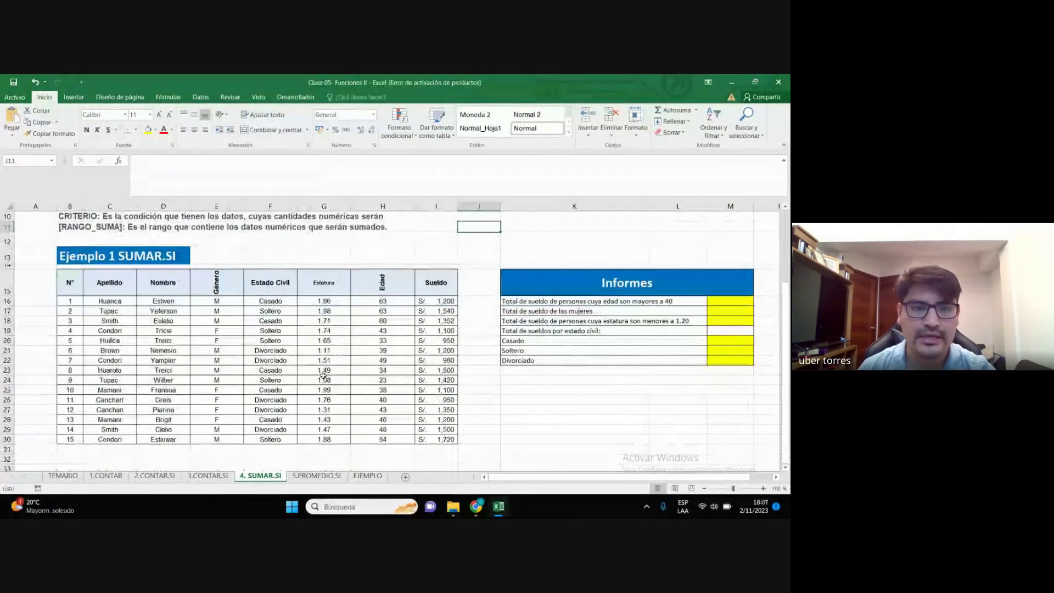
pyautogui.moveTo(383, 301); pyautogui.dragTo(384, 439)
pyautogui.scroll(1, 386, 390)
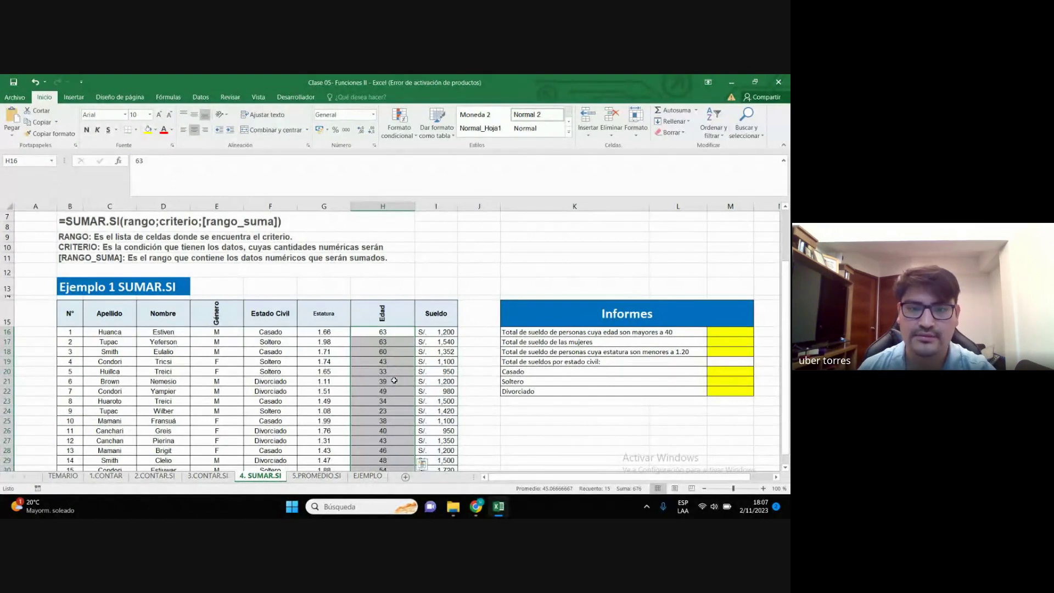
pyautogui.click(436, 270)
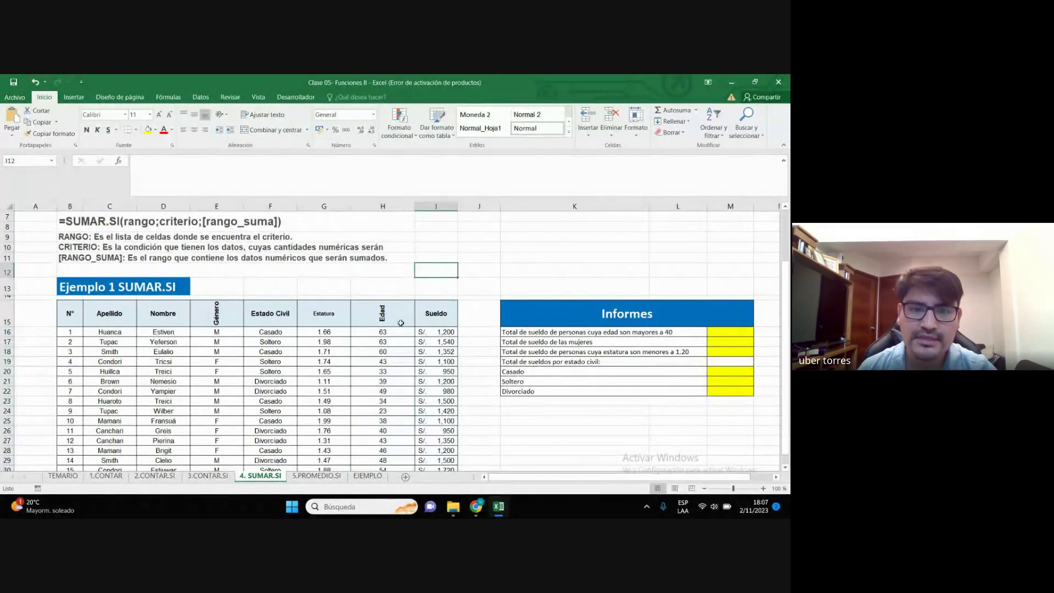
pyautogui.scroll(1, 401, 323)
pyautogui.scroll(-1, 329, 308)
pyautogui.scroll(1, 85, 236)
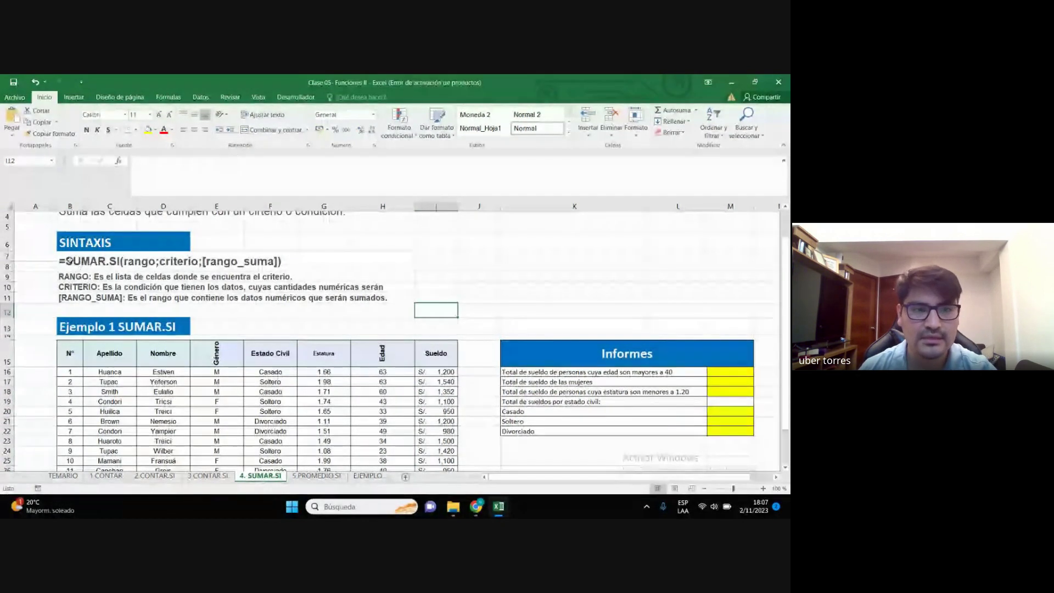
pyautogui.scroll(-1, 256, 302)
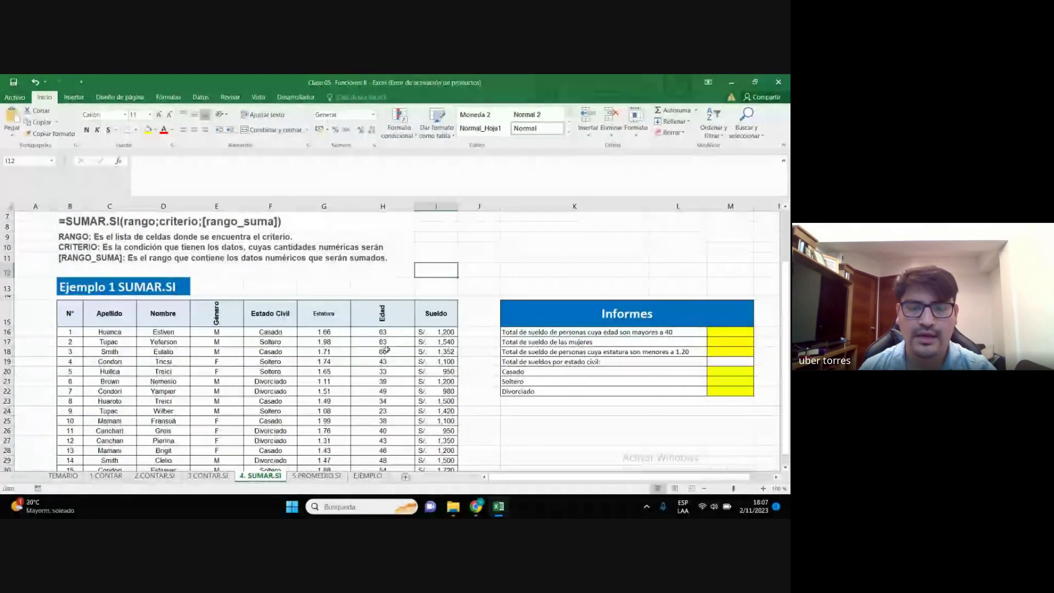
# Fill the 1,200 salaries in I16, I21 and I28 with yellow
pyautogui.moveTo(434, 338); pyautogui.dragTo(439, 451)
pyautogui.scroll(3, 383, 388)
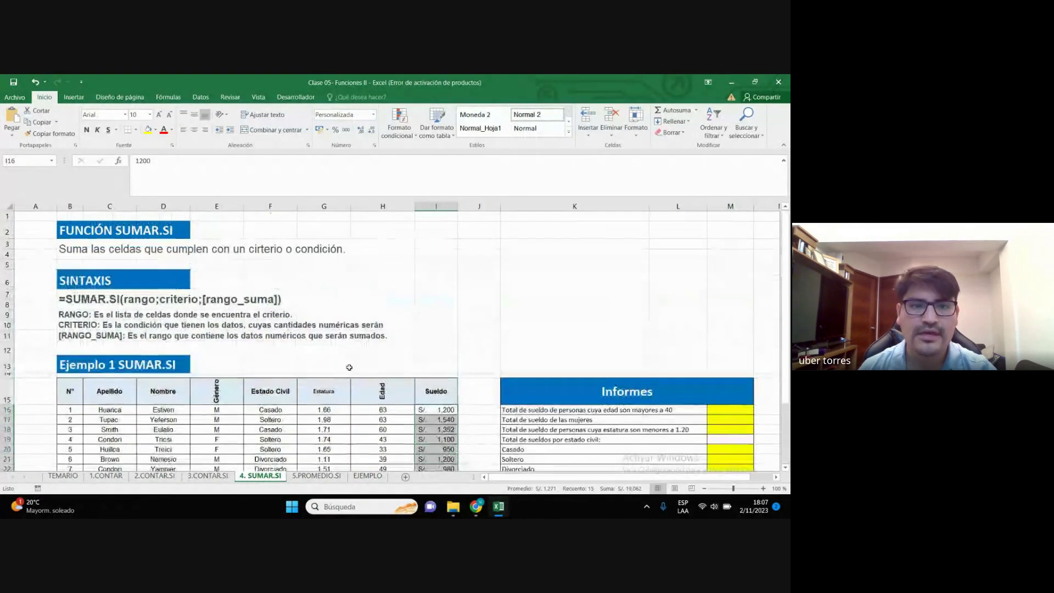
pyautogui.scroll(-1, 383, 389)
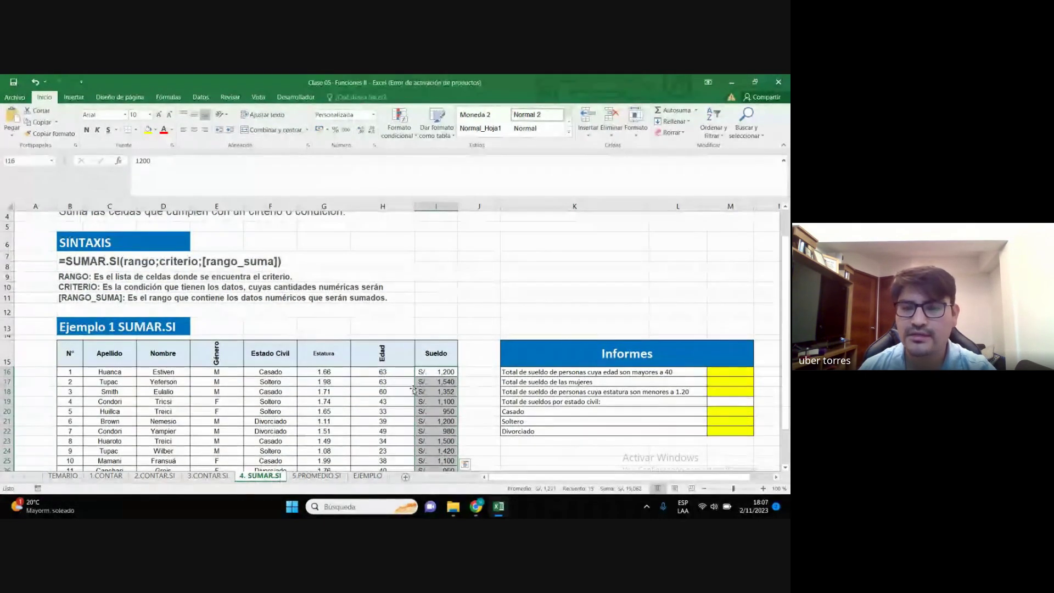
pyautogui.click(448, 373)
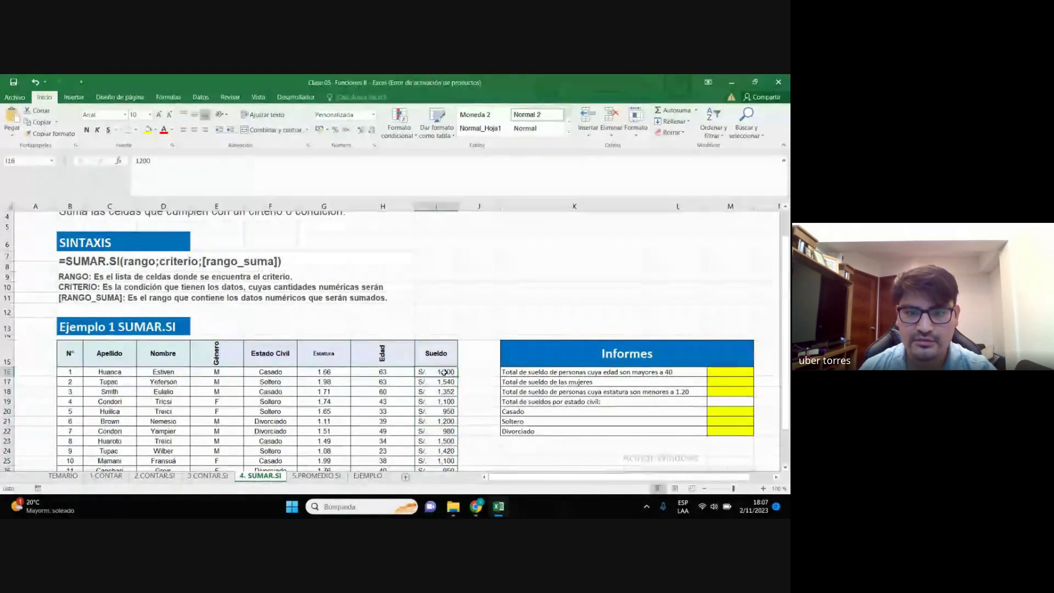
pyautogui.keyDown('ctrl'); pyautogui.click(448, 421); pyautogui.keyUp('ctrl')
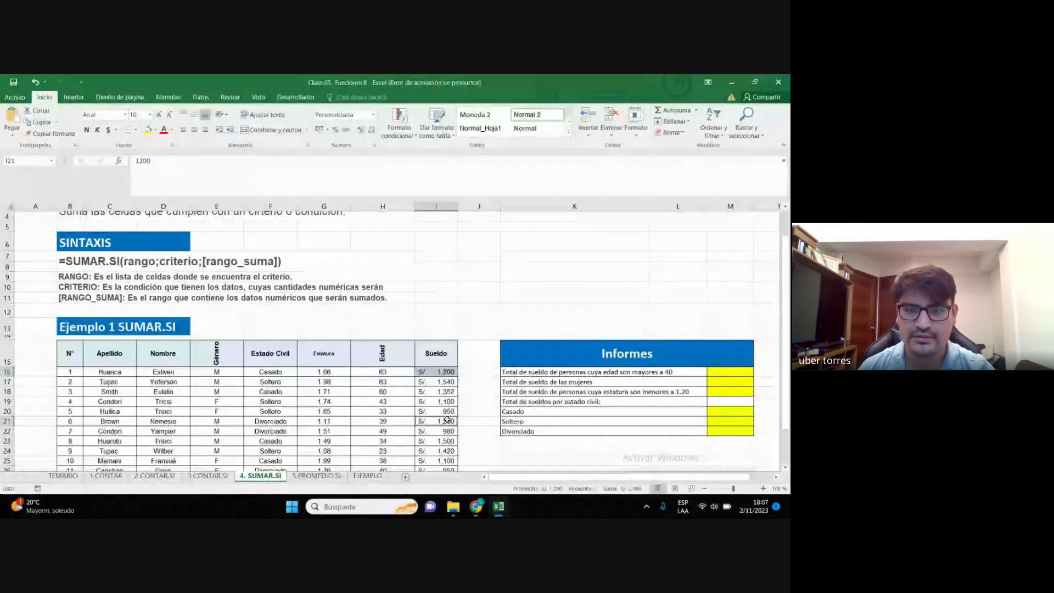
pyautogui.scroll(-1, 450, 395)
pyautogui.scroll(-1, 449, 395)
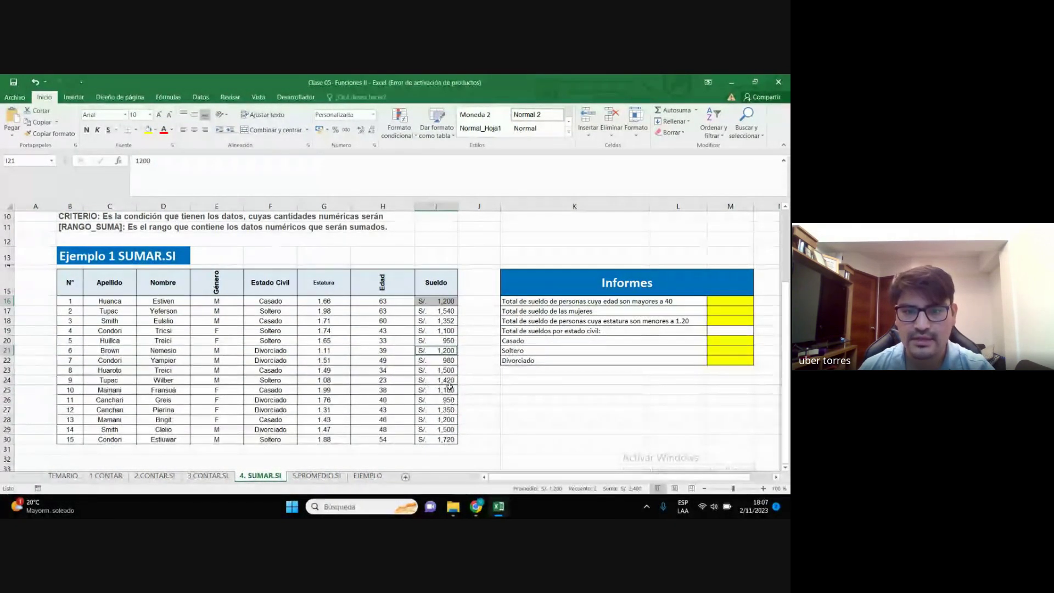
pyautogui.keyDown('ctrl'); pyautogui.click(451, 420); pyautogui.keyUp('ctrl')
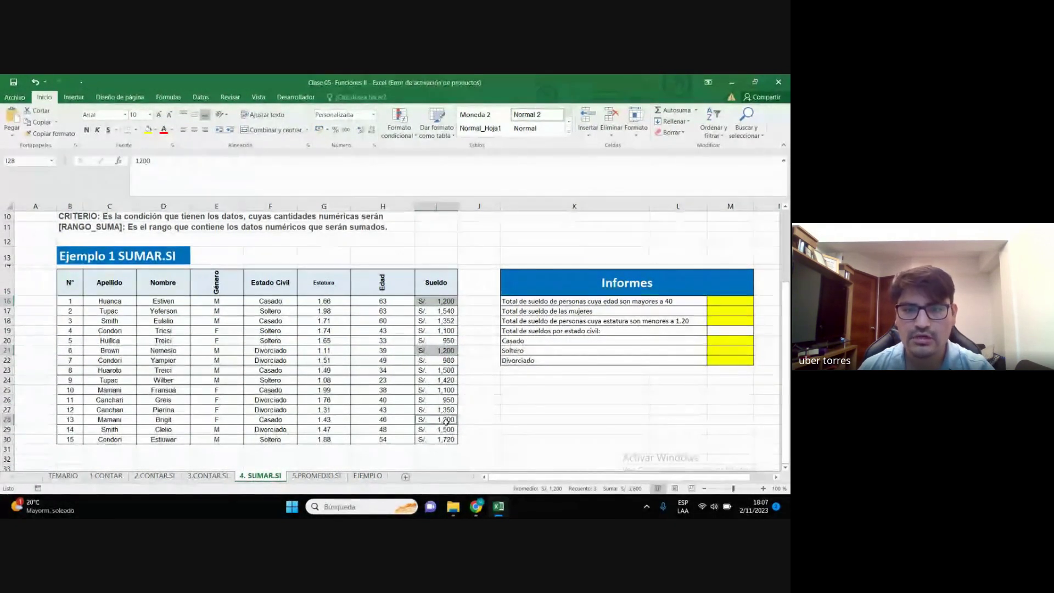
pyautogui.scroll(1, 446, 420)
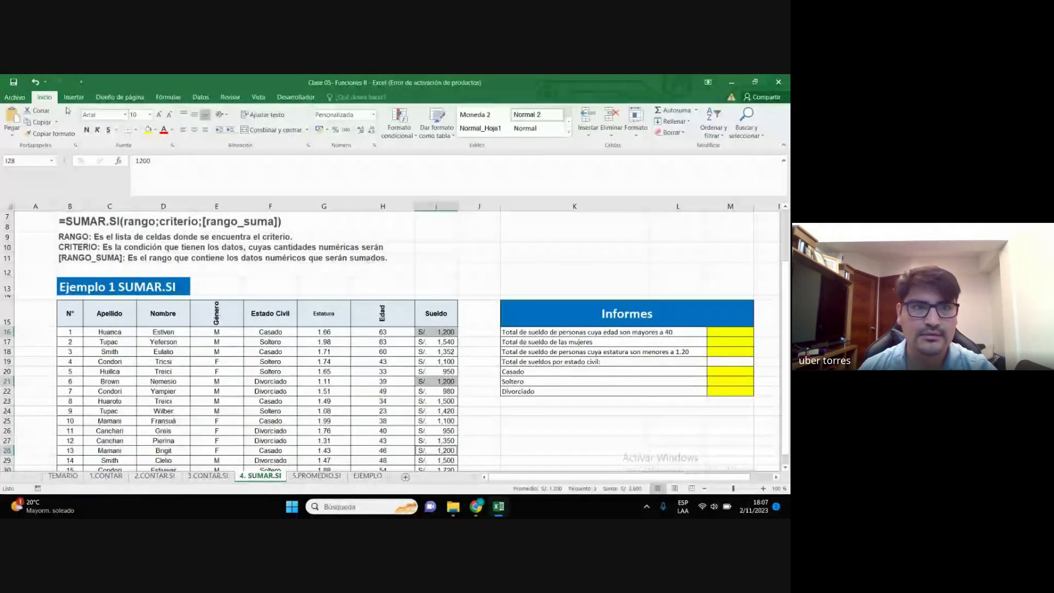
pyautogui.click(148, 130)
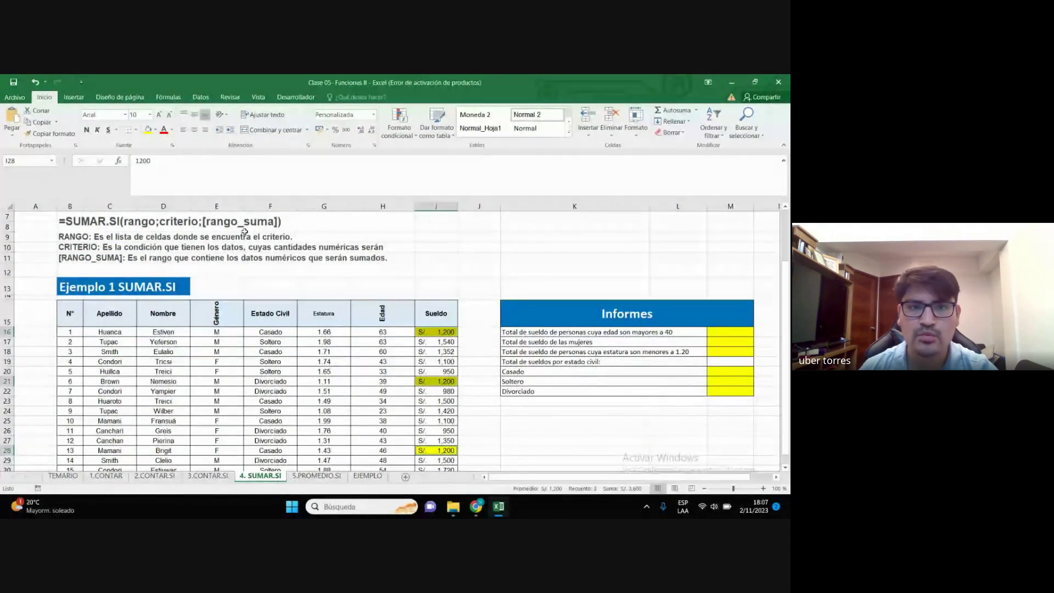
pyautogui.click(434, 381)
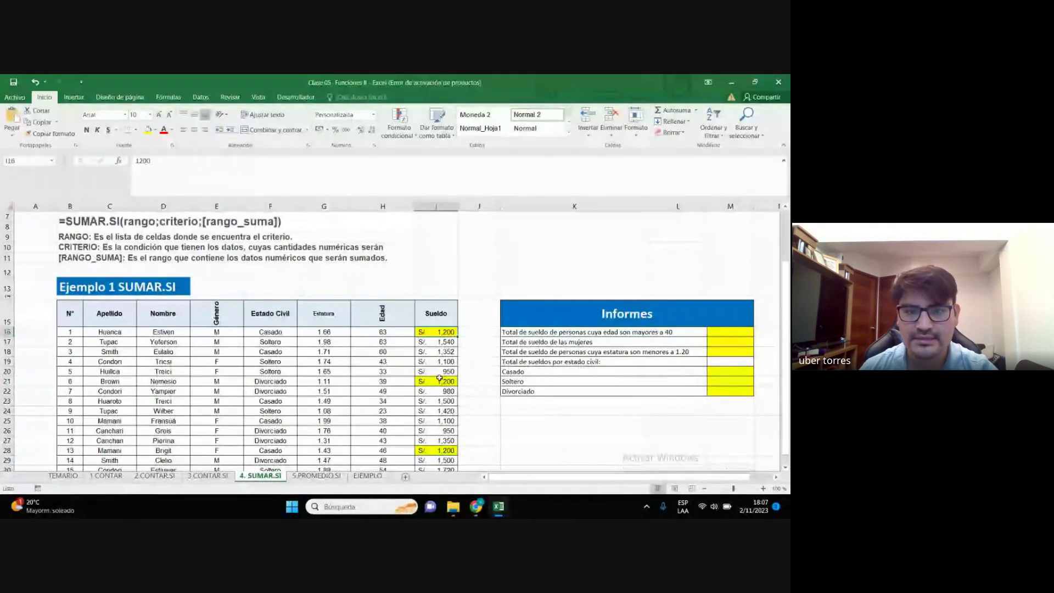
pyautogui.click(435, 448)
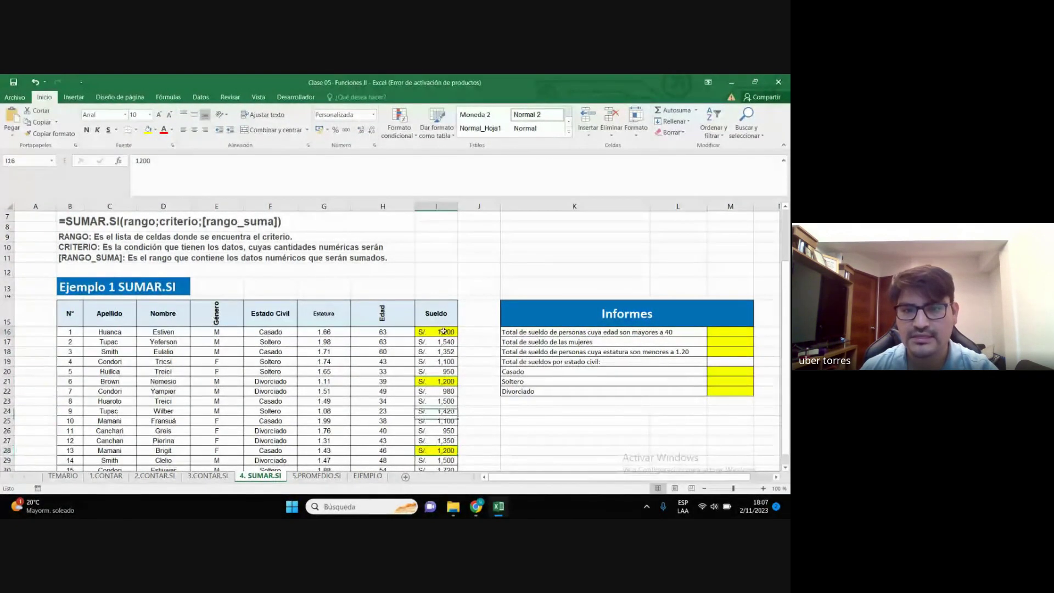
# Fill the ages 63, 39 and 46 in H16, H21 and H28 with yellow
pyautogui.click(384, 332)
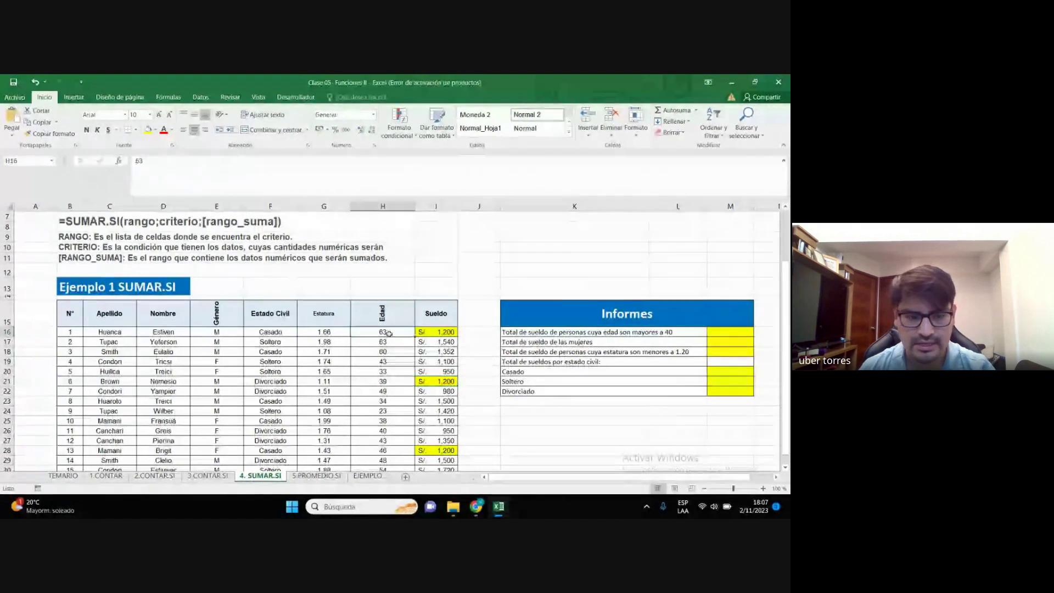
pyautogui.keyDown('ctrl'); pyautogui.click(391, 381); pyautogui.keyUp('ctrl')
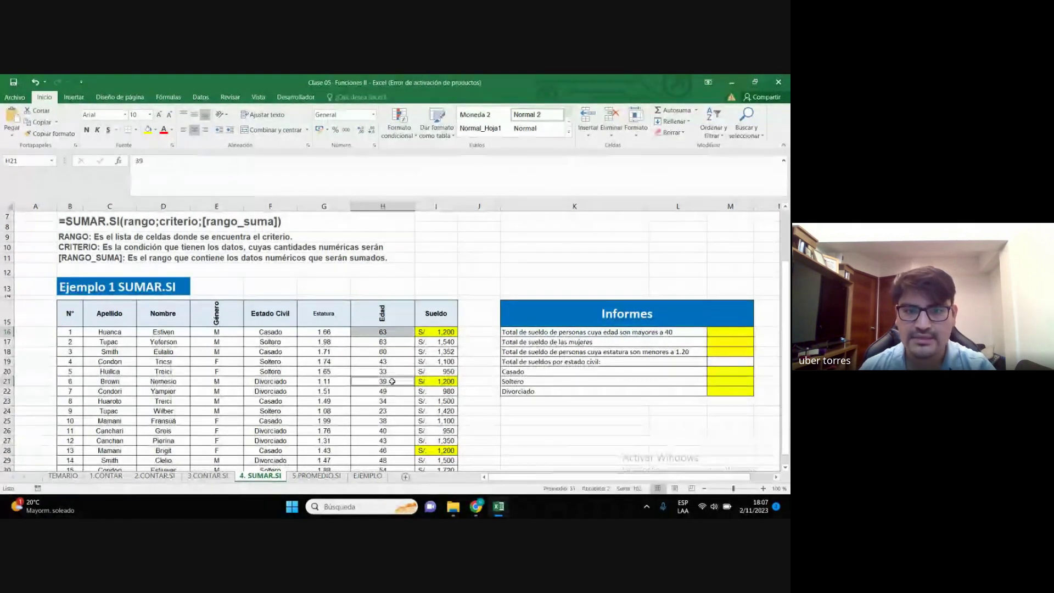
pyautogui.scroll(-1, 423, 407)
pyautogui.keyDown('ctrl'); pyautogui.click(384, 420); pyautogui.keyUp('ctrl')
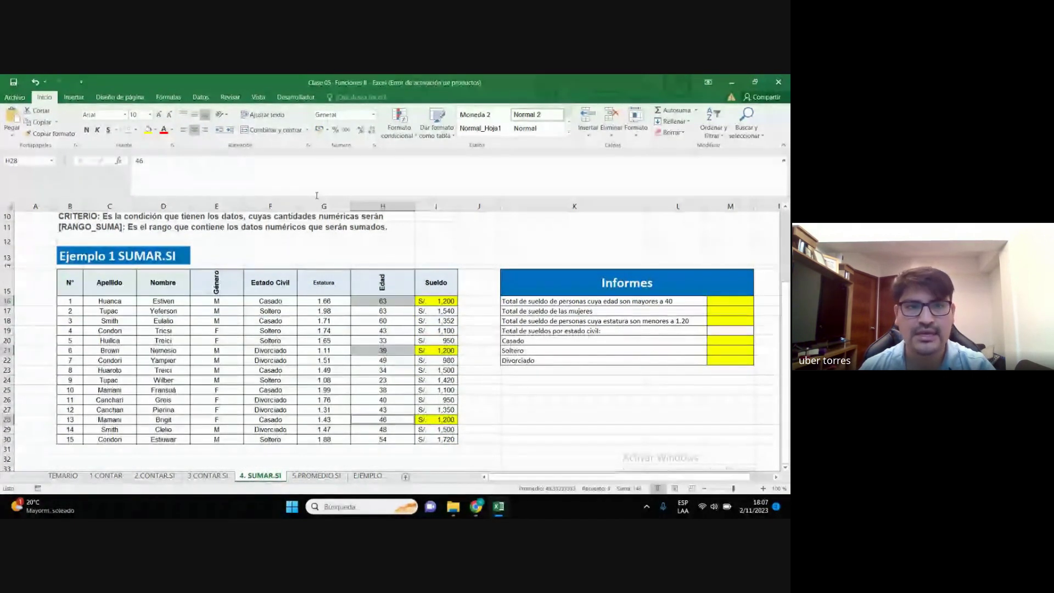
pyautogui.click(149, 129)
pyautogui.scroll(-2, 401, 433)
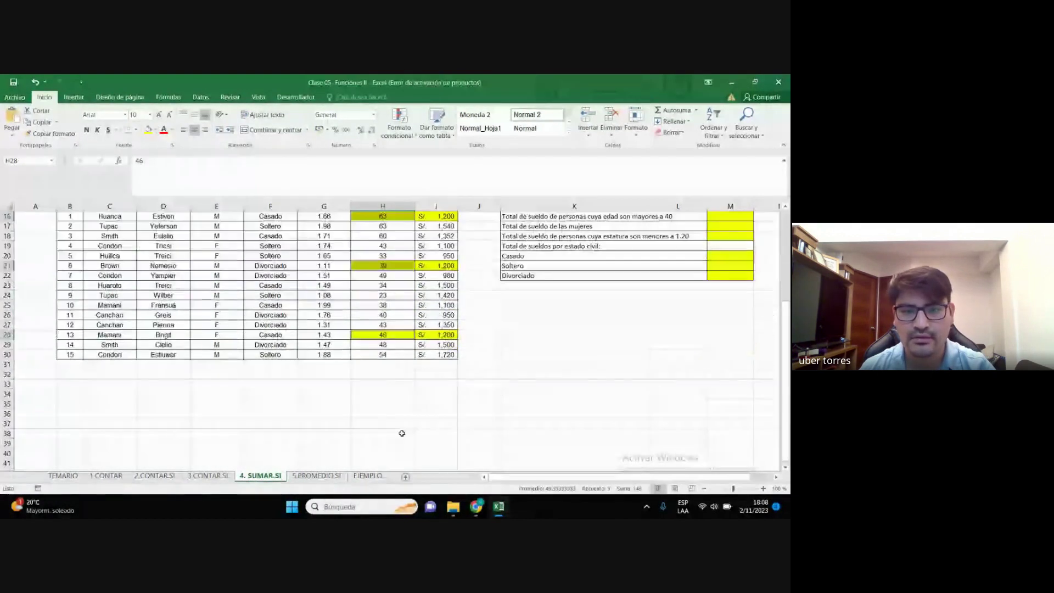
pyautogui.click(389, 373)
pyautogui.scroll(2, 435, 336)
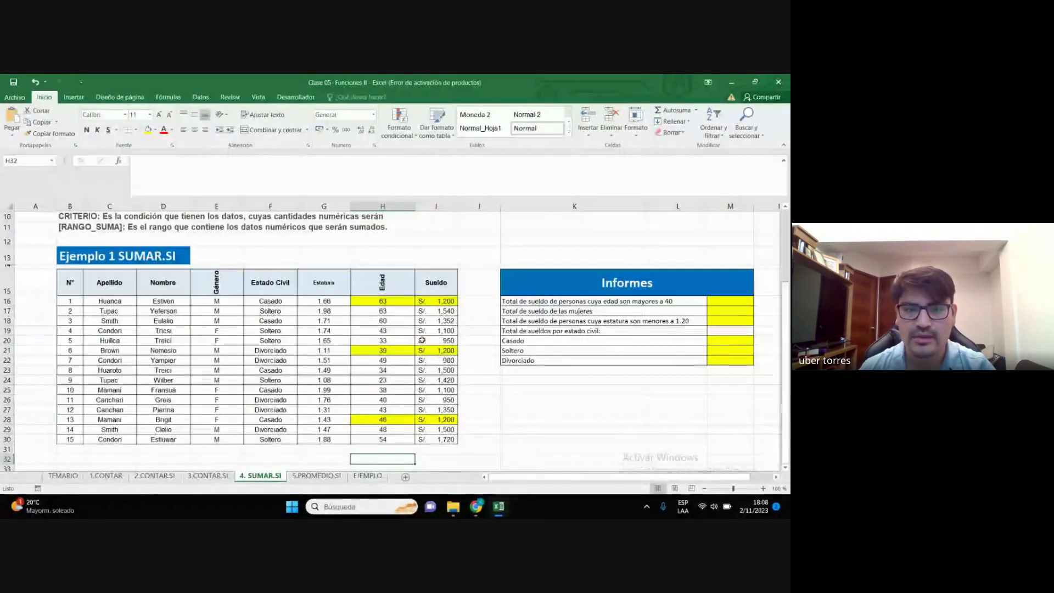
# Enter =+H16+H21+H28 in H32 to total the highlighted ages as 148
pyautogui.write('+')
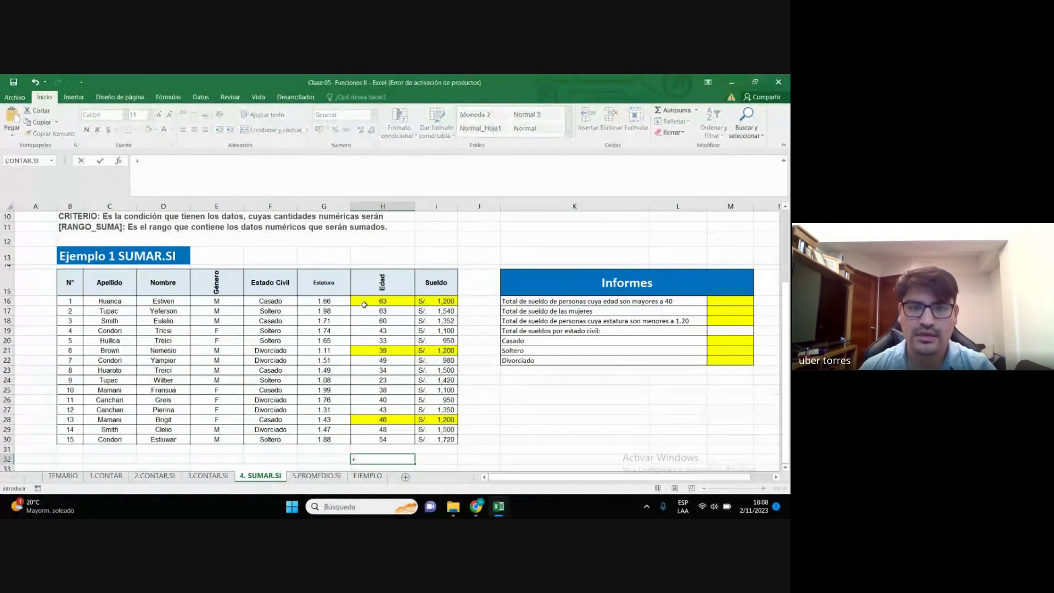
pyautogui.click(399, 301)
pyautogui.write('+')
pyautogui.click(385, 351)
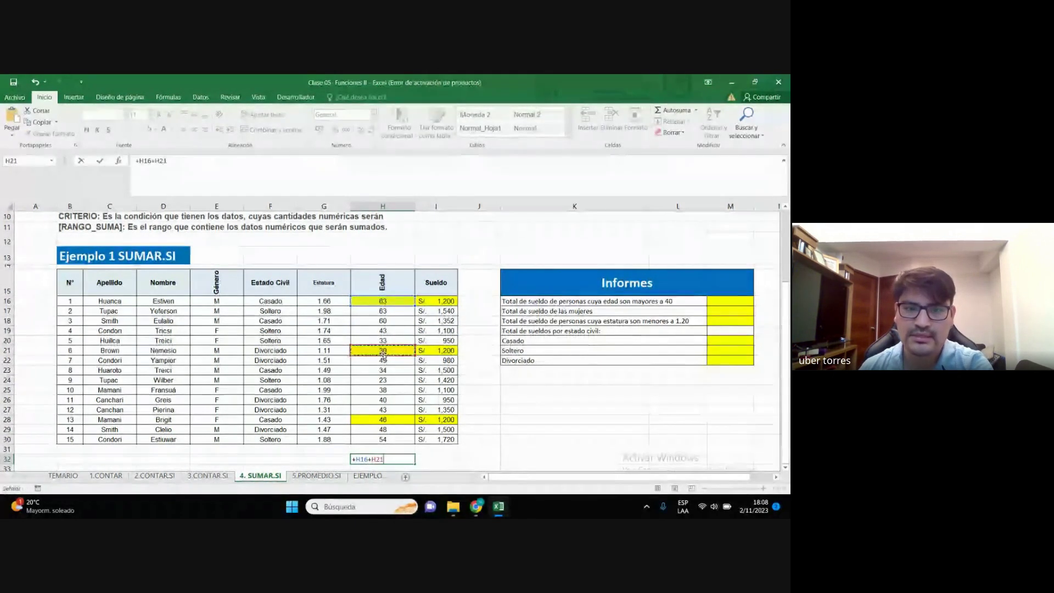
pyautogui.write('+')
pyautogui.click(384, 420)
pyautogui.press('Return')
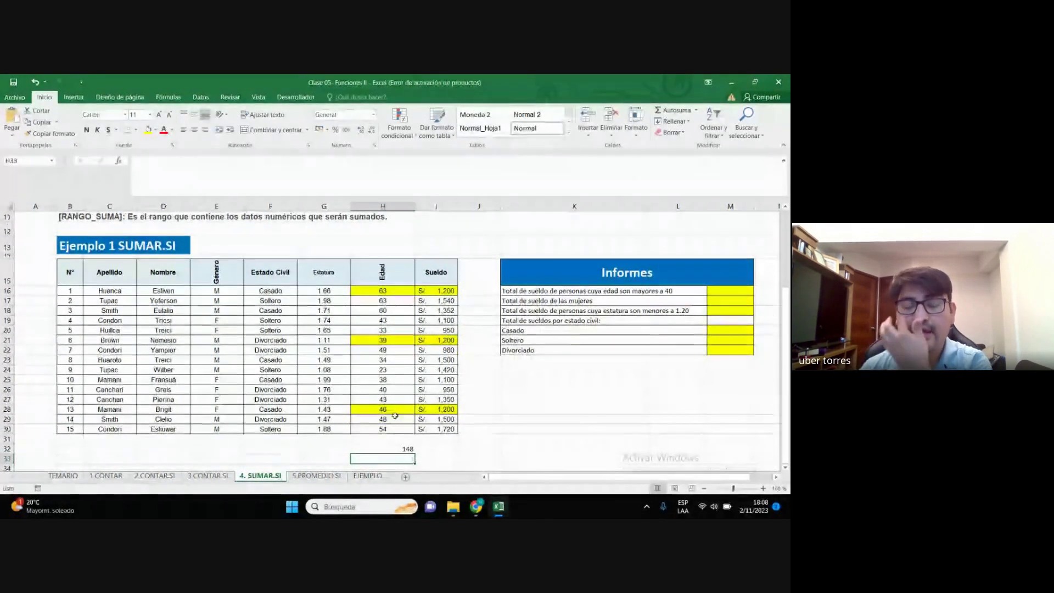
pyautogui.scroll(1, 373, 390)
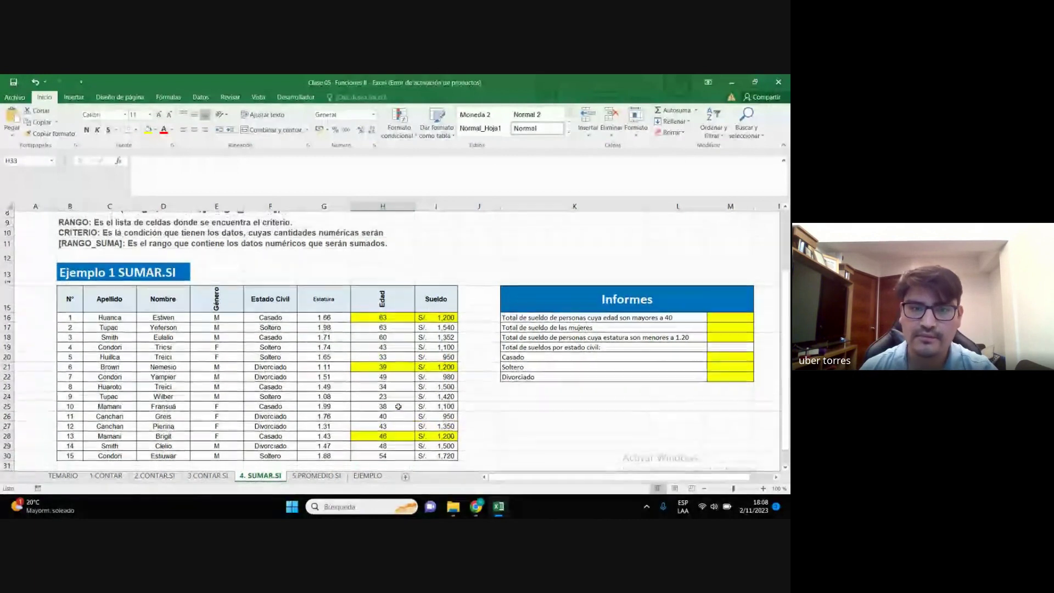
pyautogui.scroll(-2, 417, 395)
pyautogui.press('Up')
pyautogui.scroll(3, 439, 404)
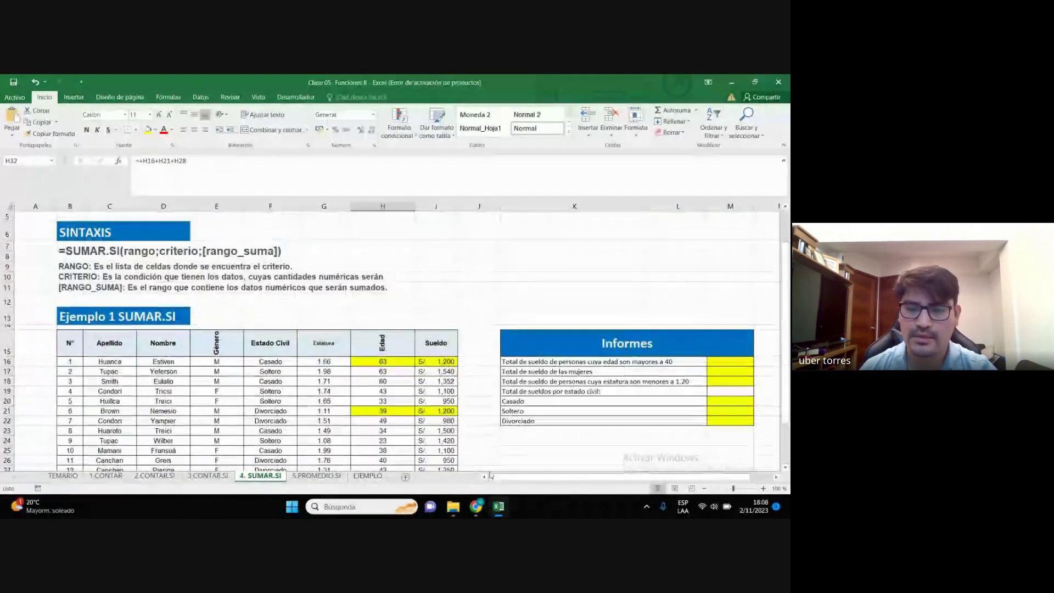
# Check the Google Meet call briefly and return to the workbook
pyautogui.hotkey('alt', 'Tab')
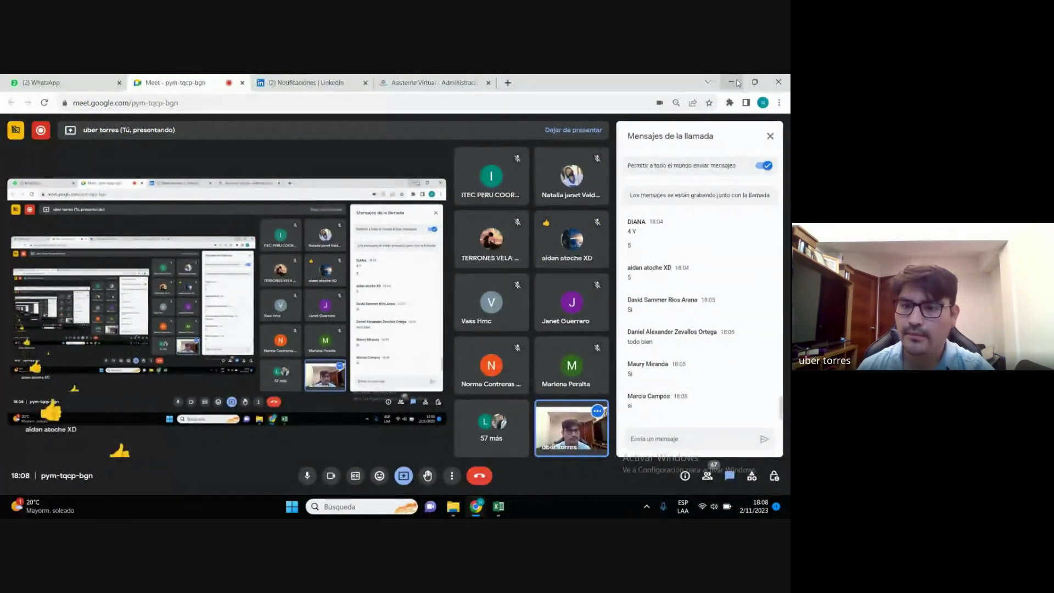
pyautogui.click(733, 82)
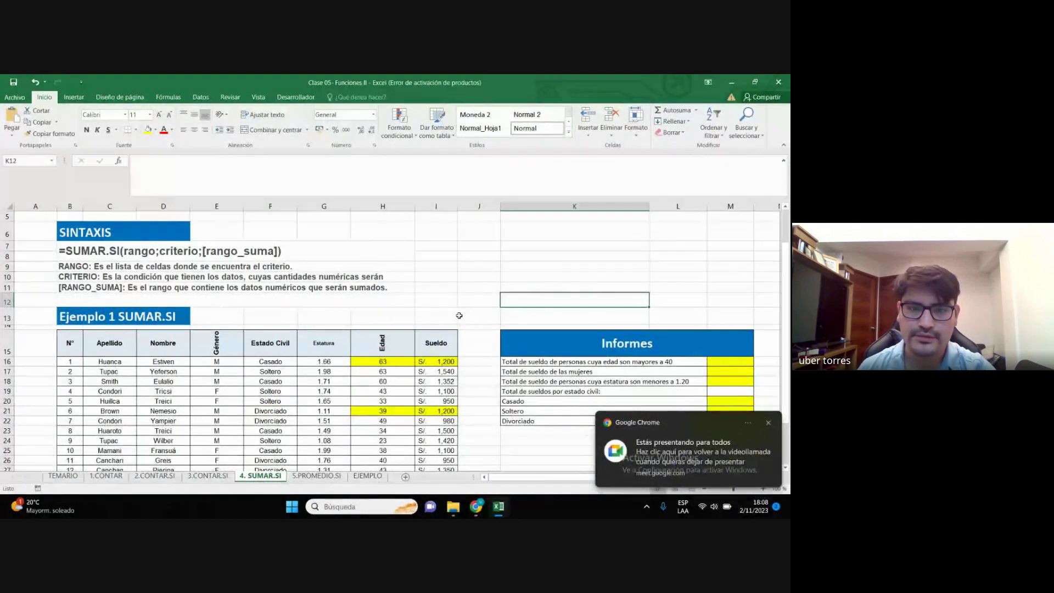
pyautogui.scroll(-2, 415, 358)
# Set H16:I30 to No Fill, clearing the yellow ages and salaries, then select M16
pyautogui.click(397, 449)
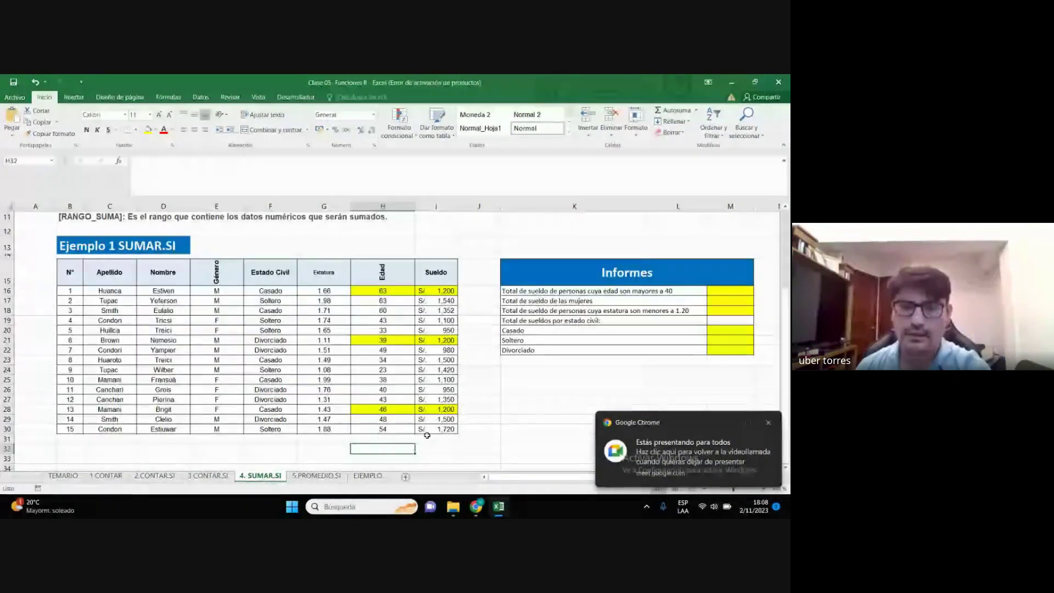
pyautogui.click(479, 409)
pyautogui.click(768, 422)
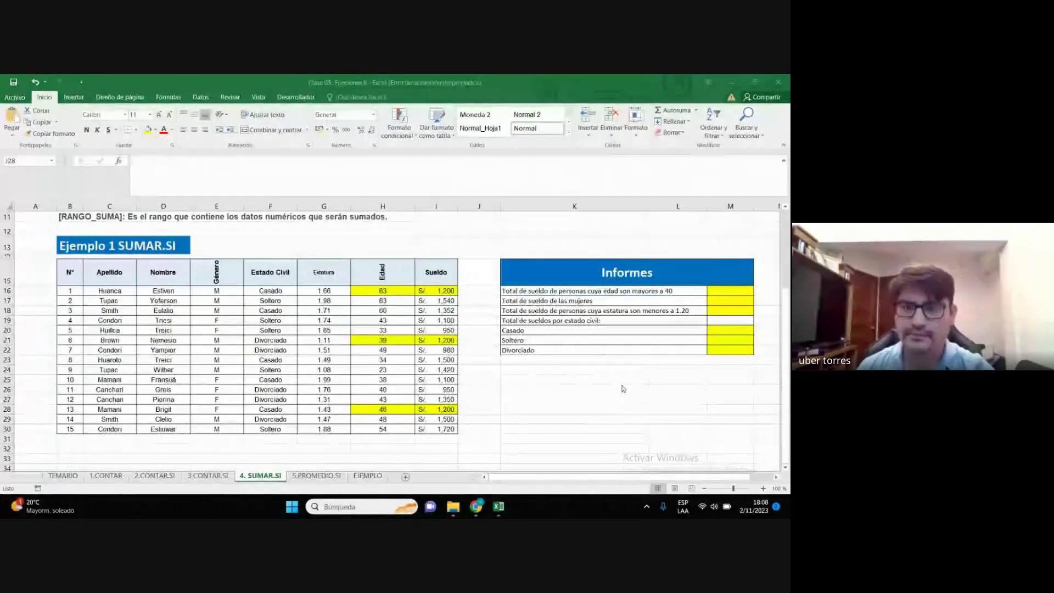
pyautogui.click(383, 290)
pyautogui.moveTo(421, 310); pyautogui.dragTo(450, 429)
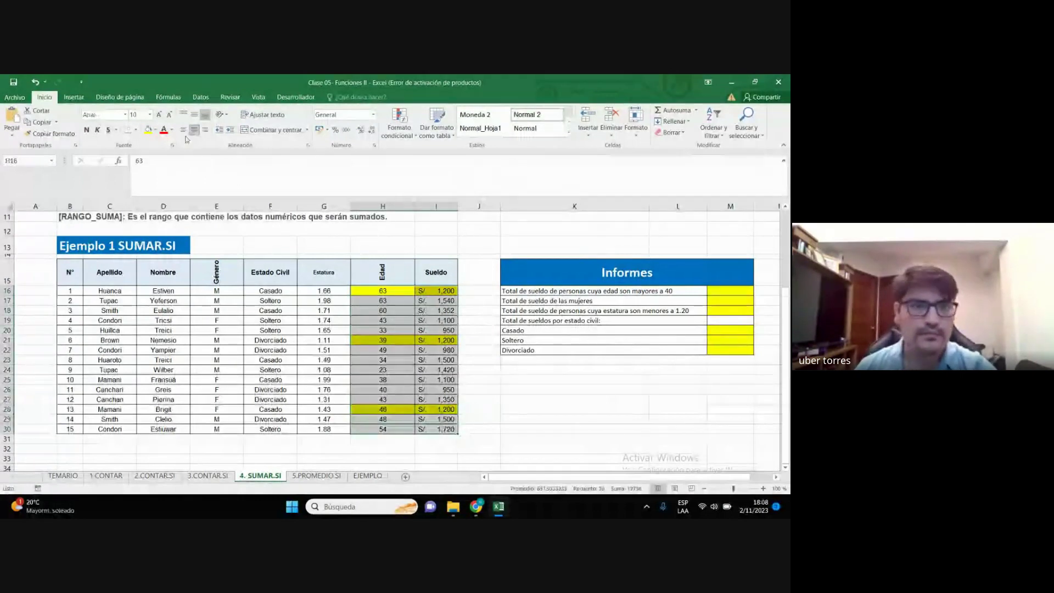
pyautogui.click(156, 129)
pyautogui.click(164, 217)
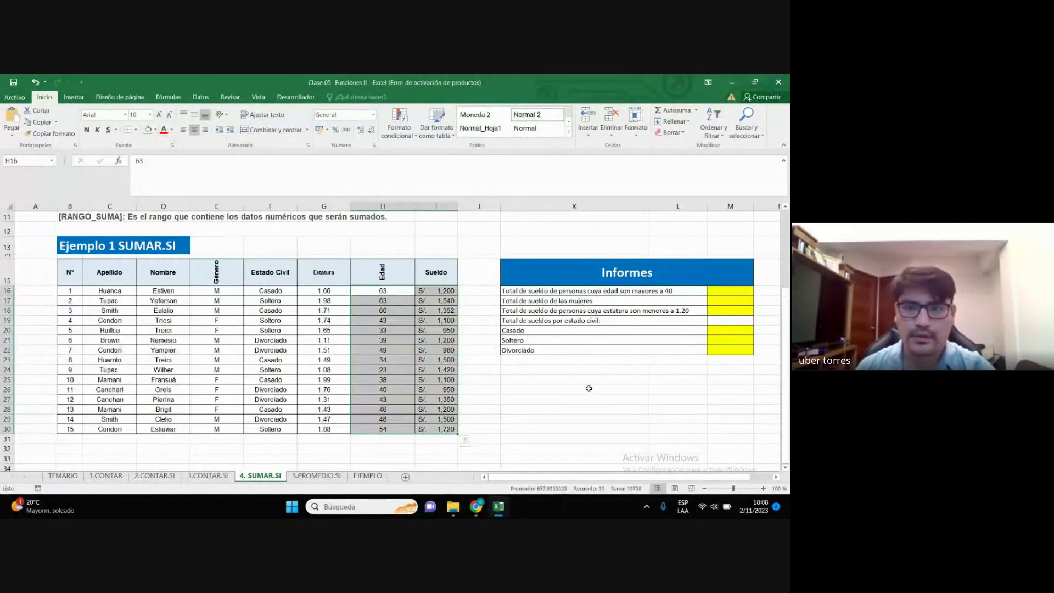
pyautogui.click(574, 389)
pyautogui.scroll(1, 661, 306)
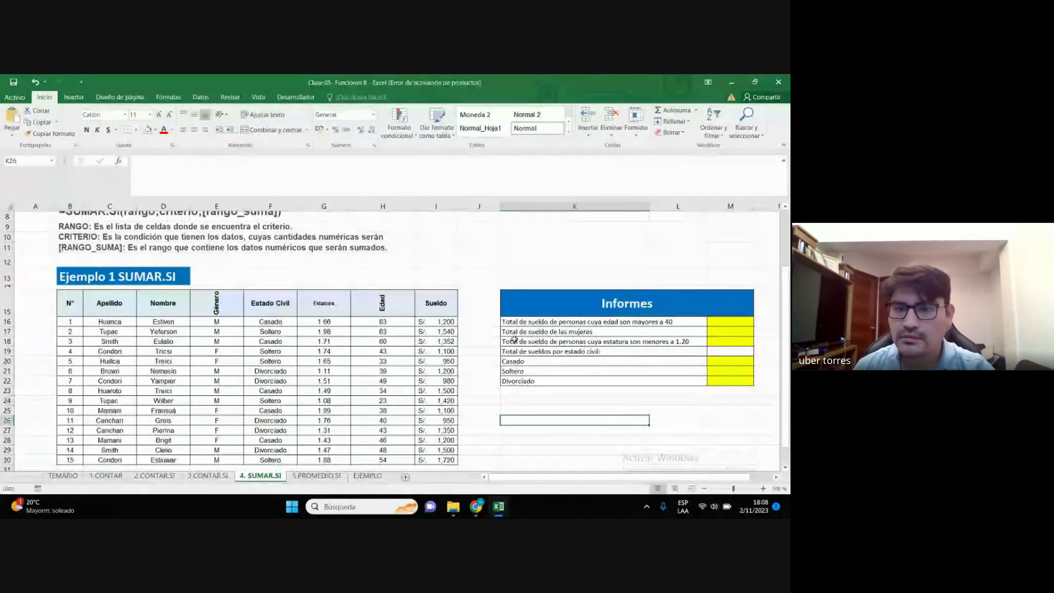
pyautogui.click(736, 327)
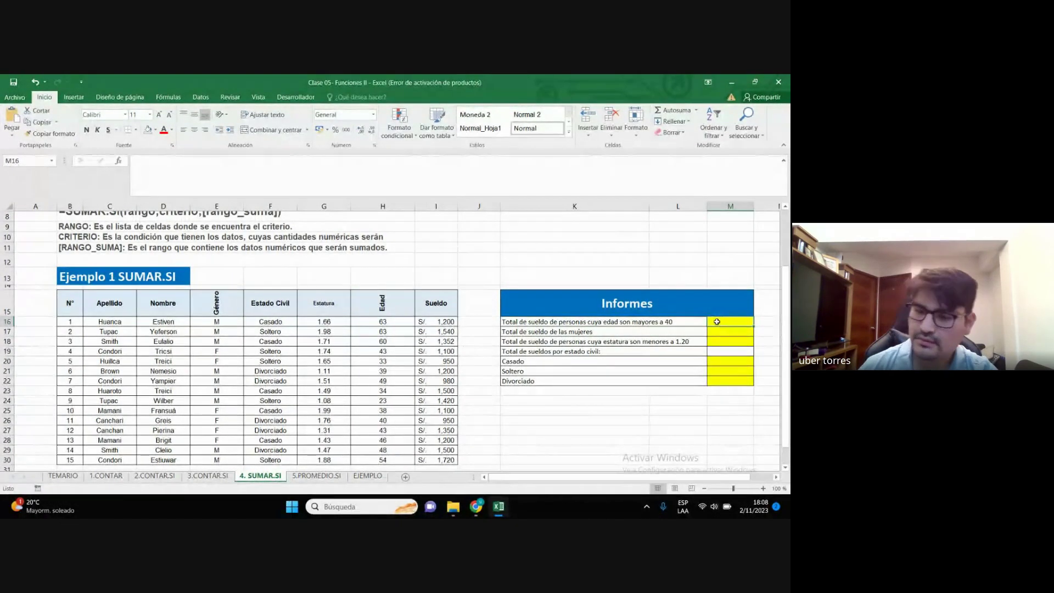
# Enter =+SUMAR.SI(H16:H30;">40";I16:I30) in M16, totalling over-40 salaries as 11942
pyautogui.write('+')
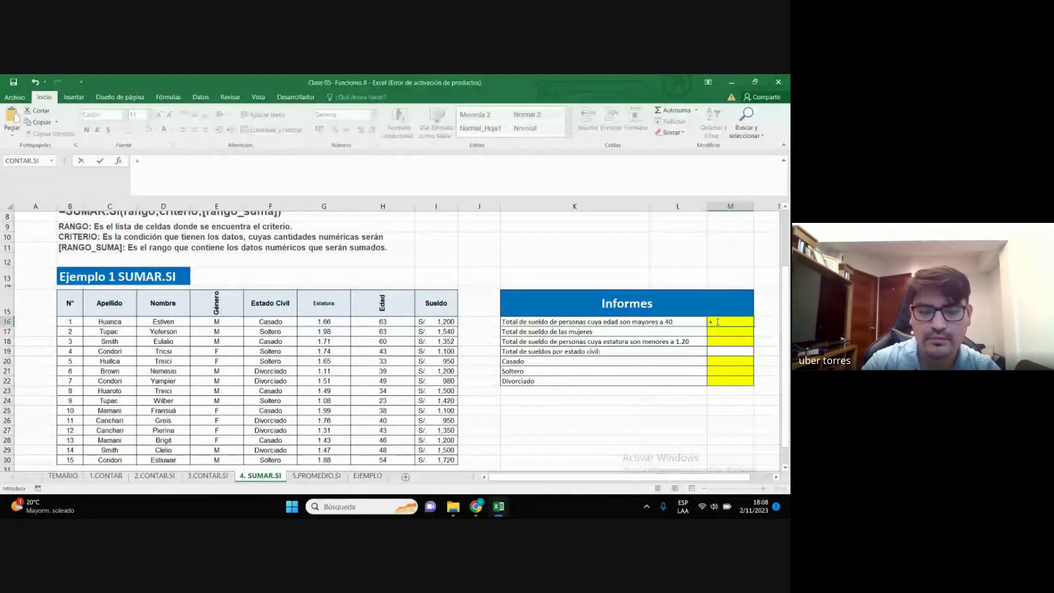
pyautogui.write('su')
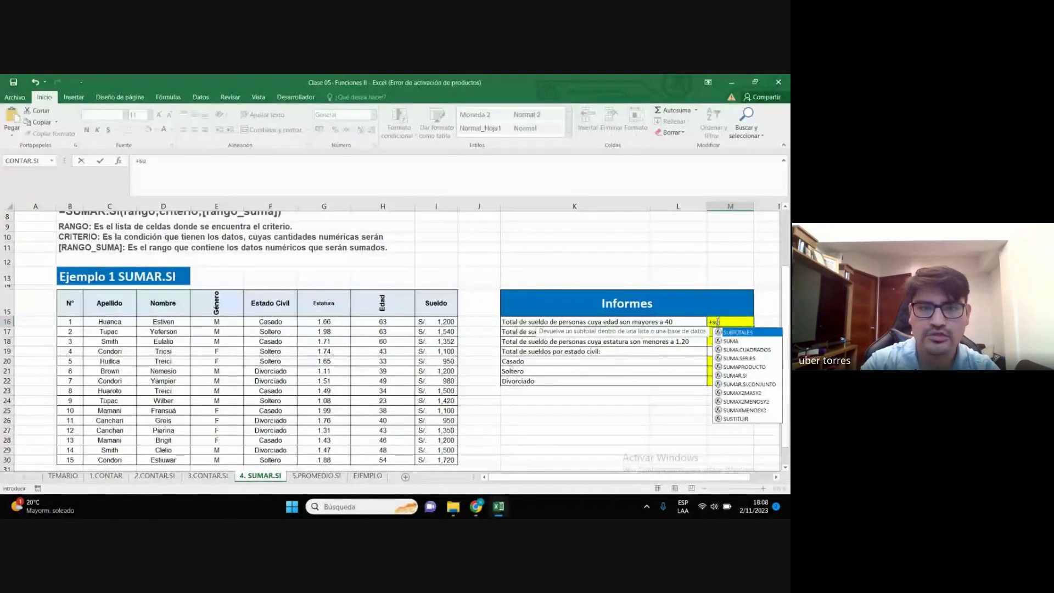
pyautogui.write('mar')
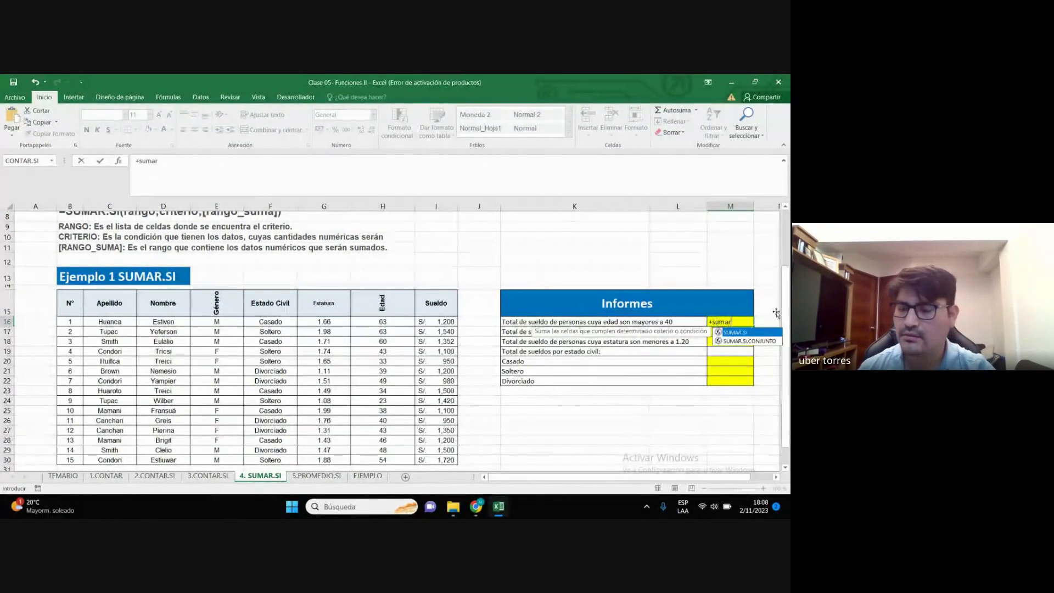
pyautogui.doubleClick(734, 332)
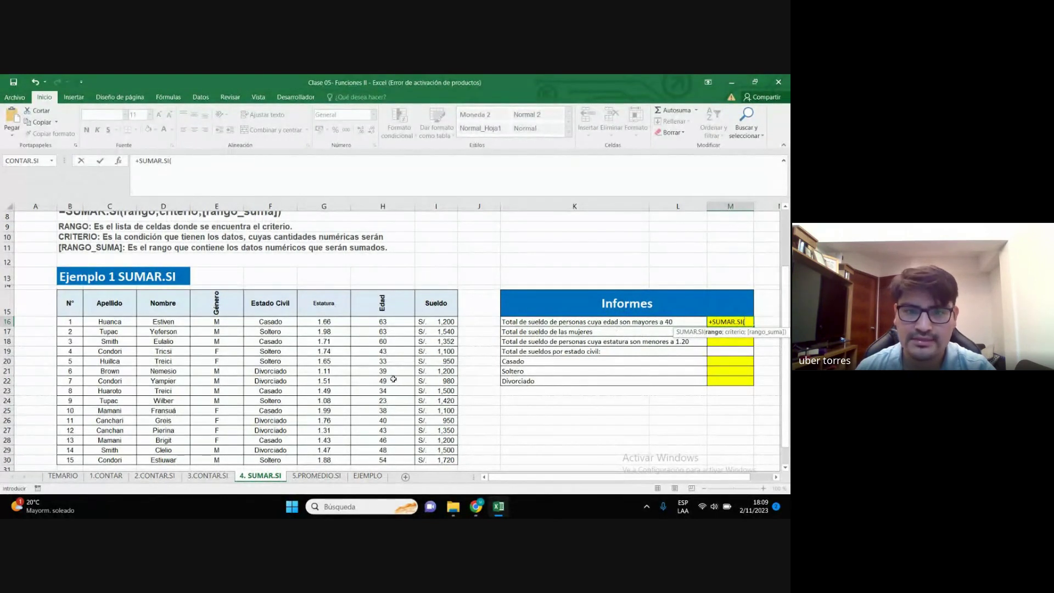
pyautogui.moveTo(384, 322); pyautogui.dragTo(384, 429)
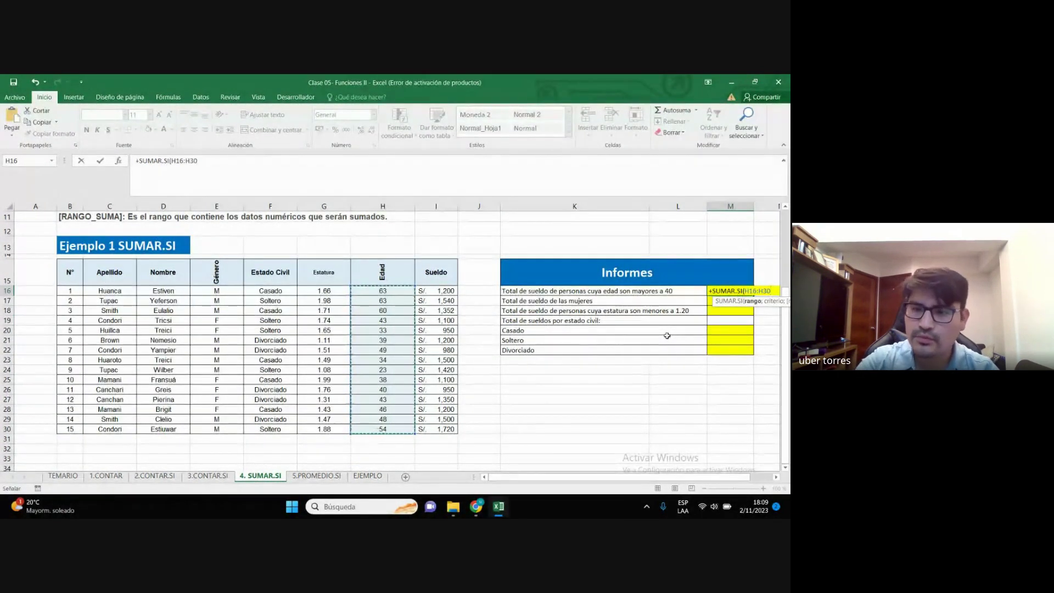
pyautogui.write(';')
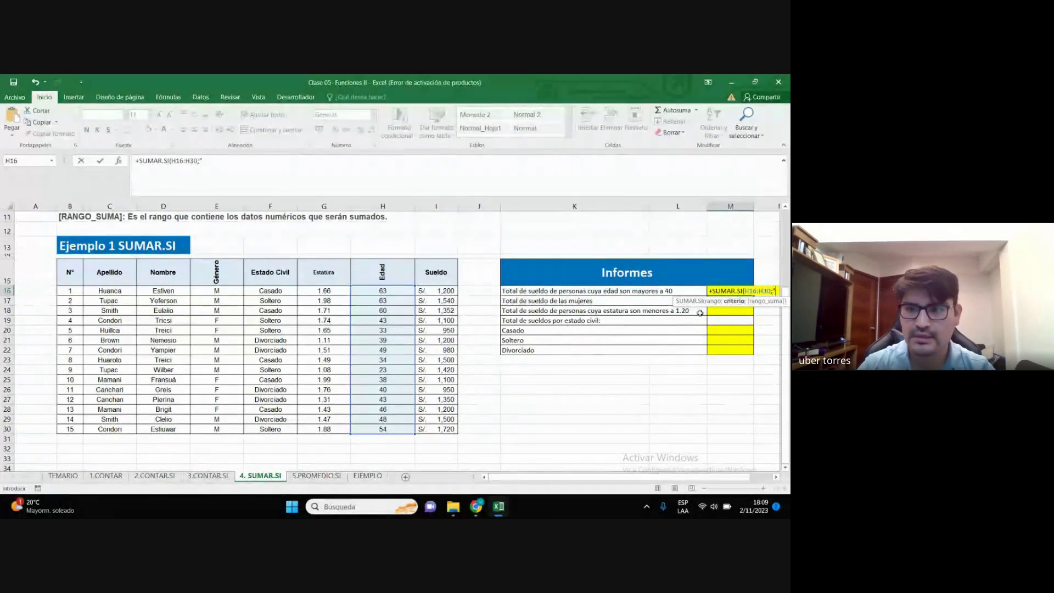
pyautogui.write('>')
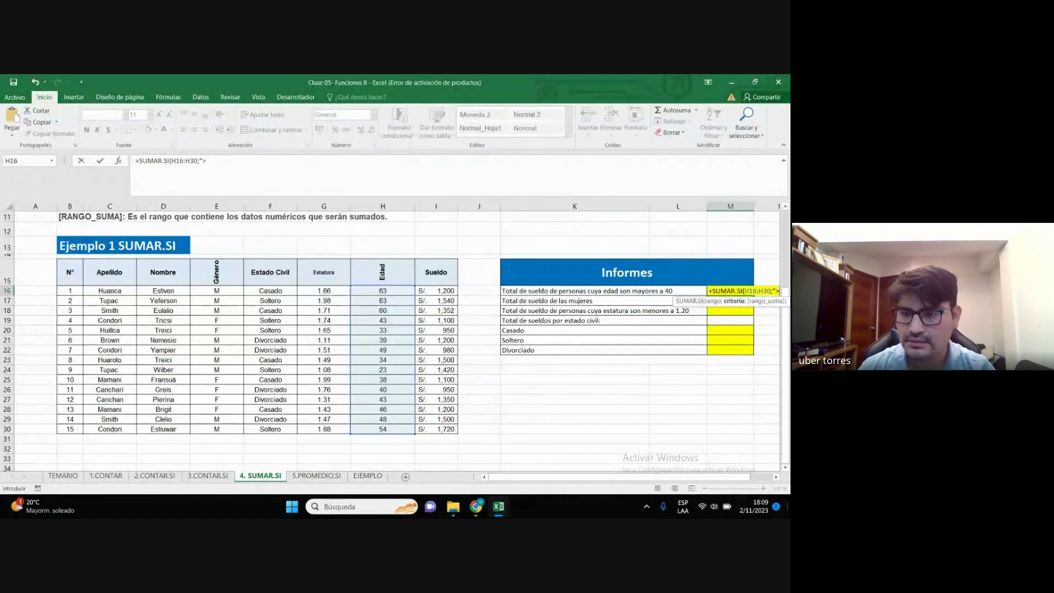
pyautogui.write('40')
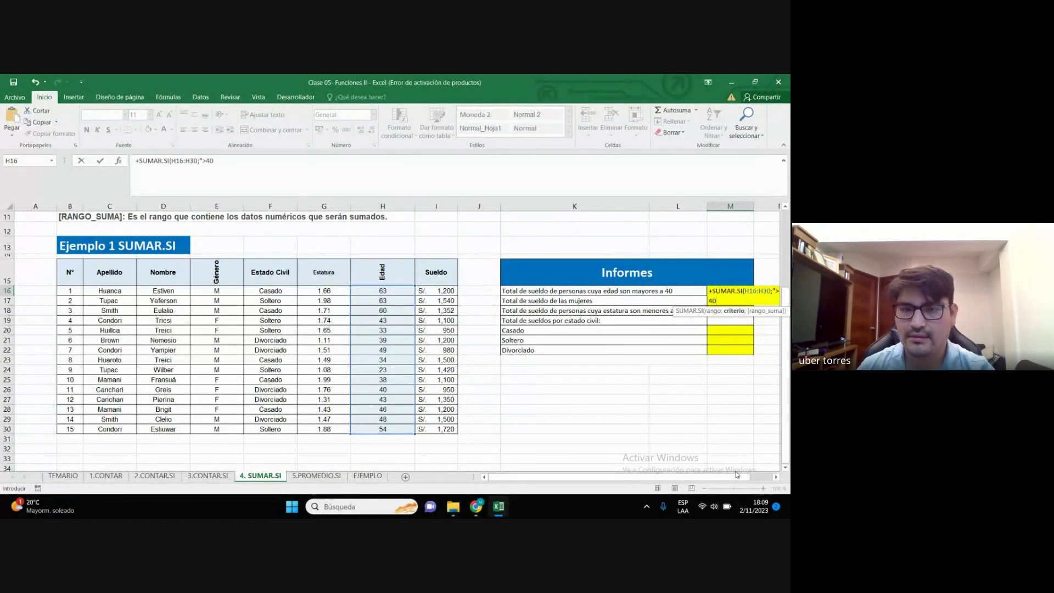
pyautogui.write('"')
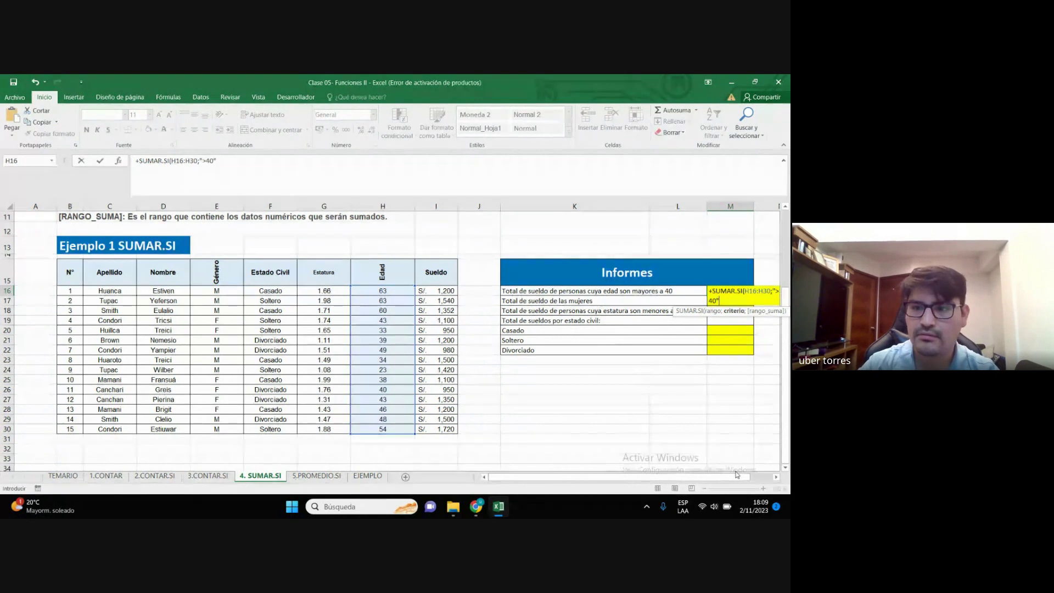
pyautogui.write(';')
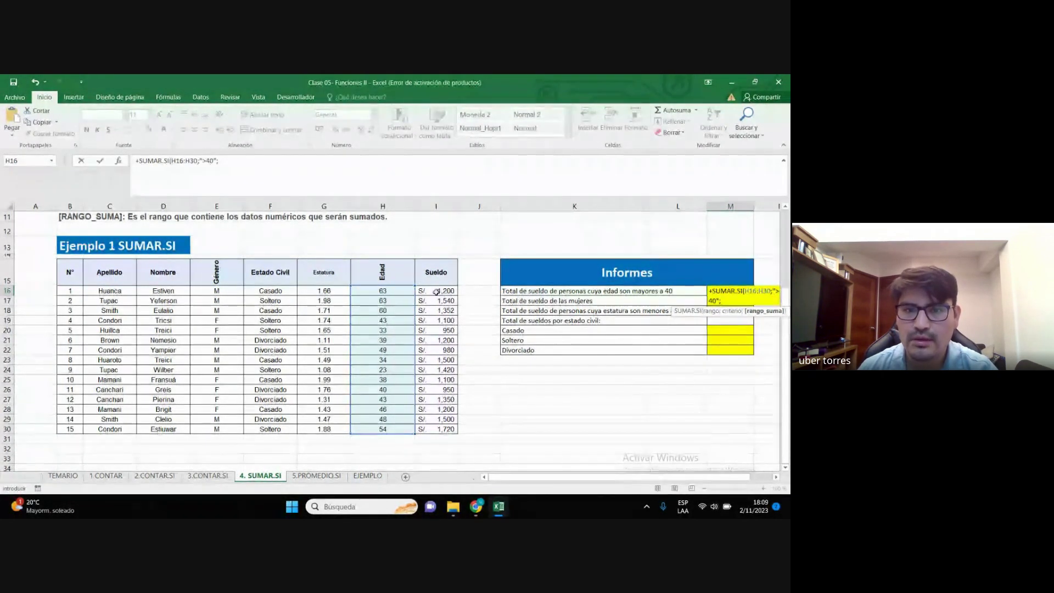
pyautogui.moveTo(431, 291); pyautogui.dragTo(439, 431)
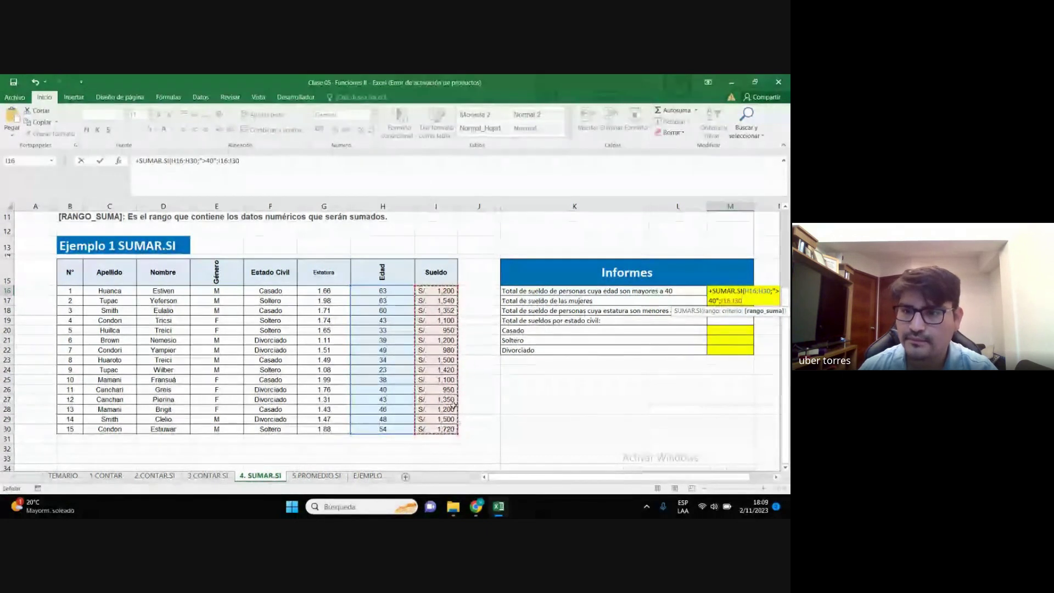
pyautogui.write(')')
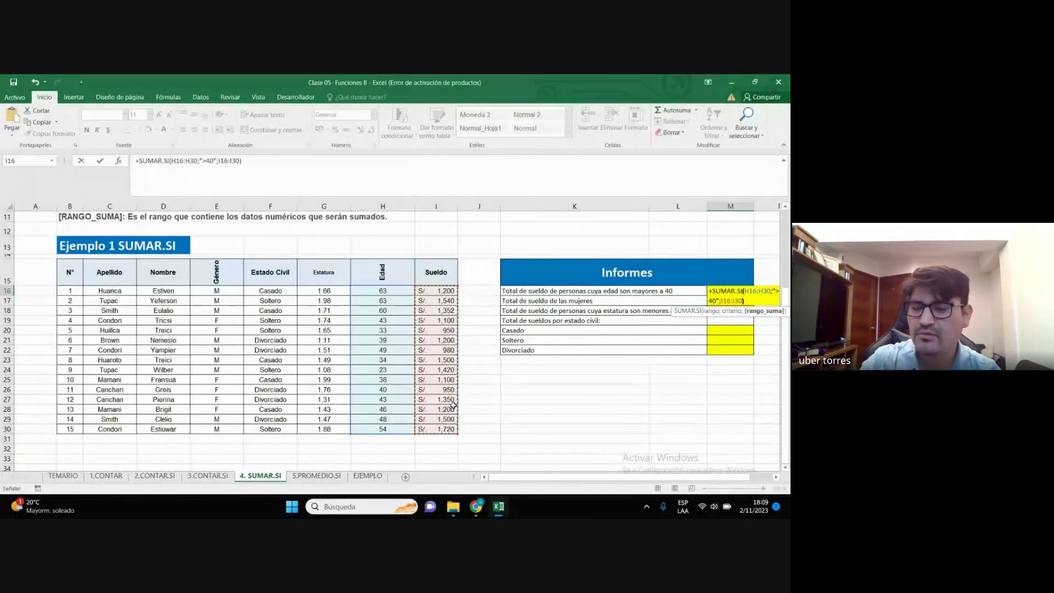
pyautogui.press('Return')
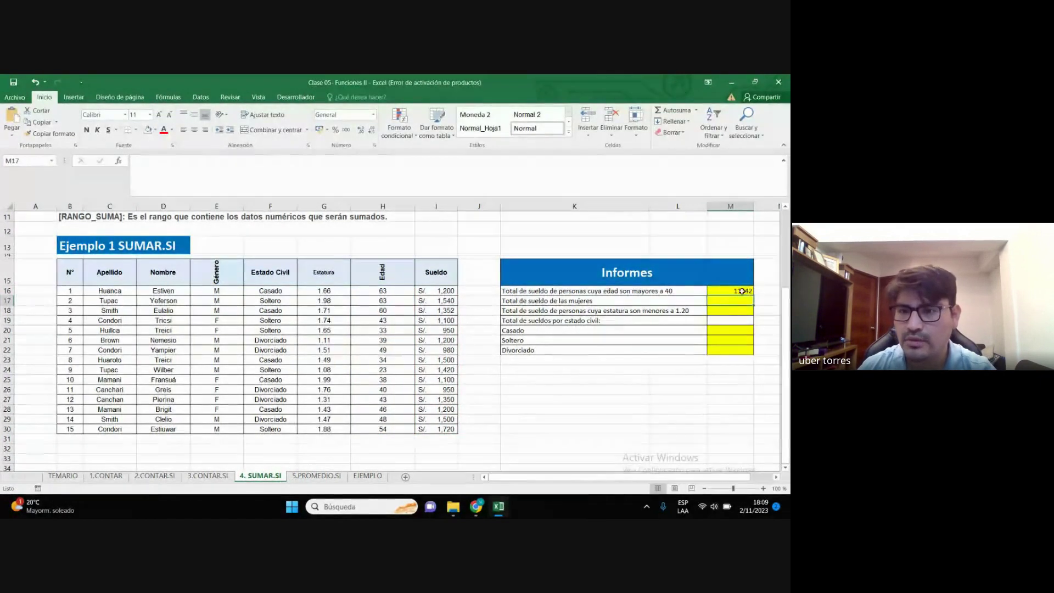
pyautogui.click(742, 291)
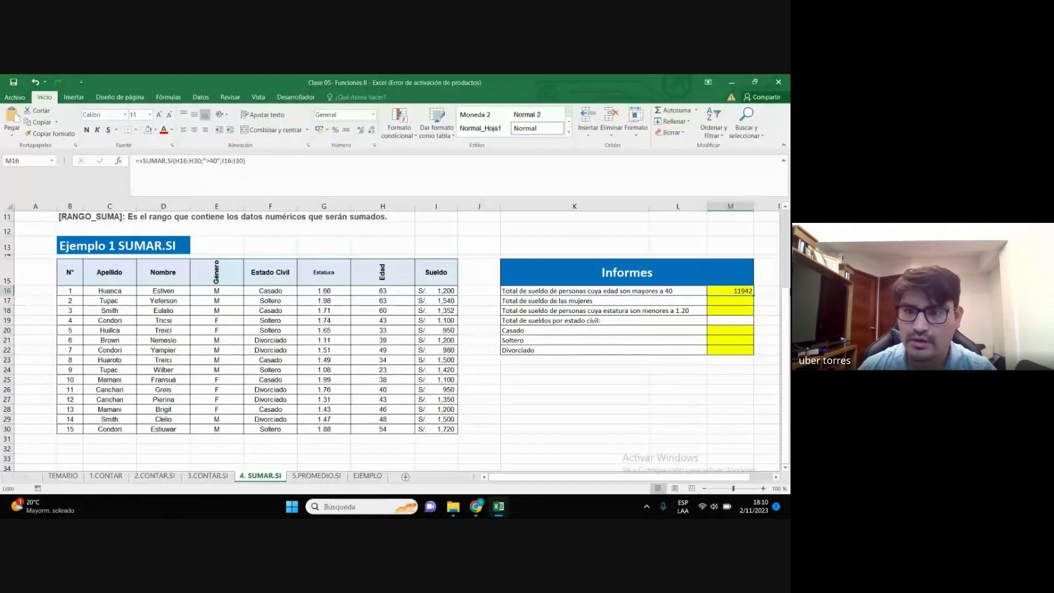
pyautogui.doubleClick(735, 292)
pyautogui.press('Return')
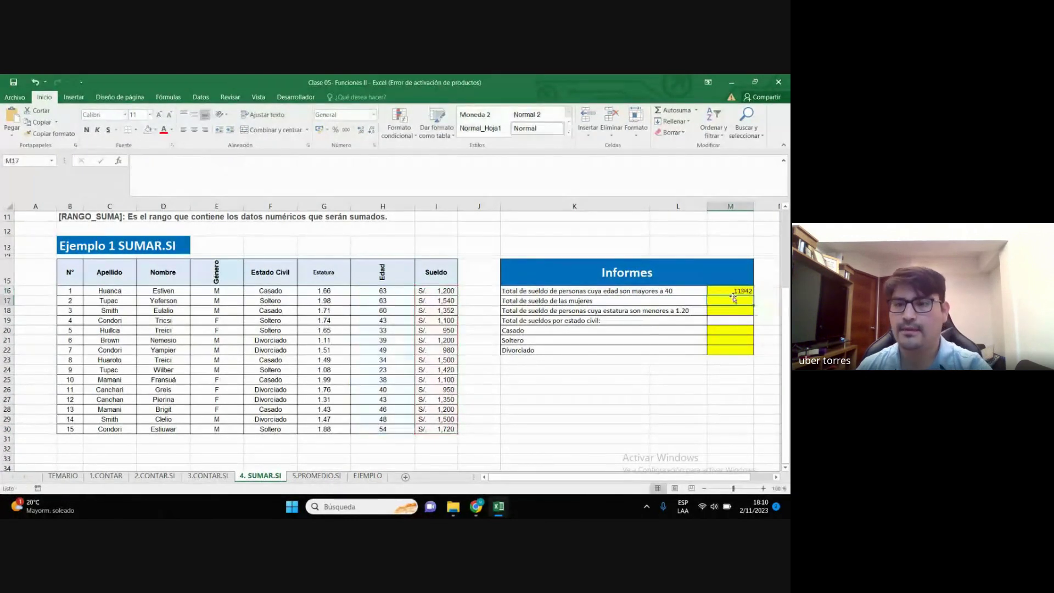
pyautogui.click(742, 291)
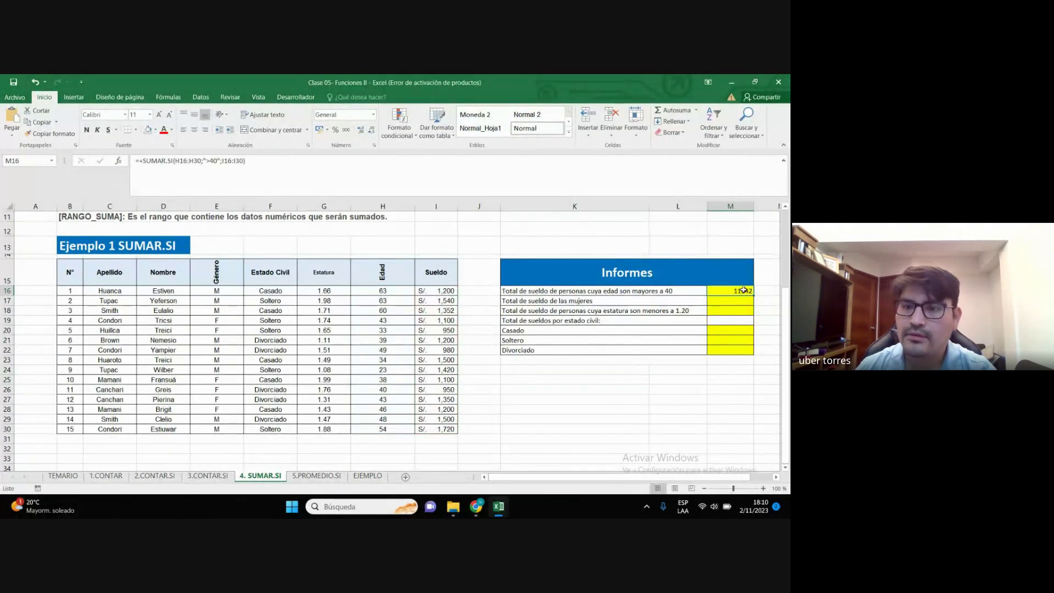
pyautogui.doubleClick(744, 291)
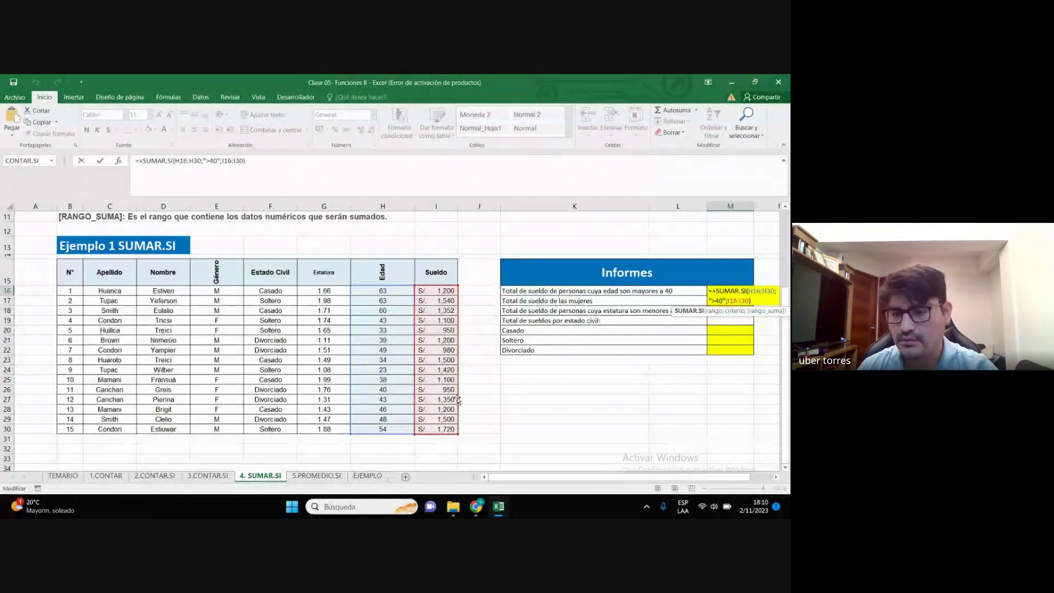
pyautogui.press('Return')
pyautogui.click(738, 291)
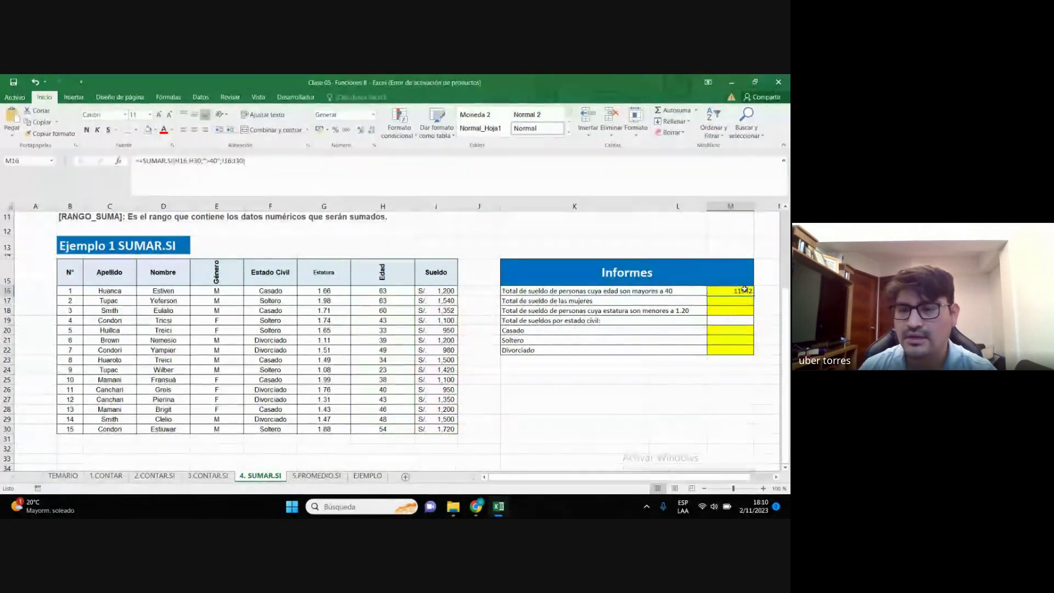
pyautogui.moveTo(476, 506)
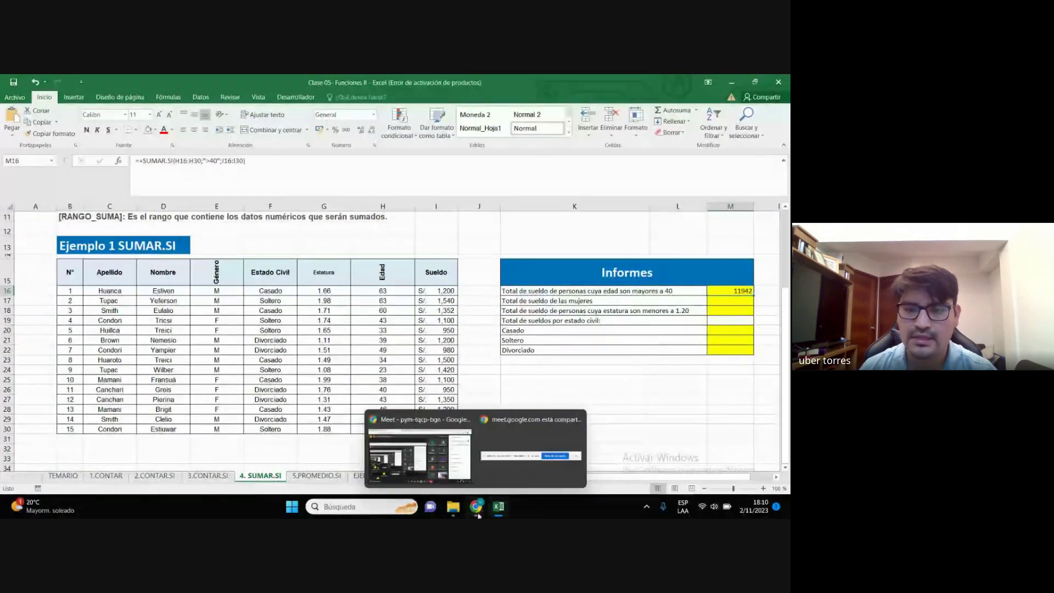
pyautogui.click(417, 433)
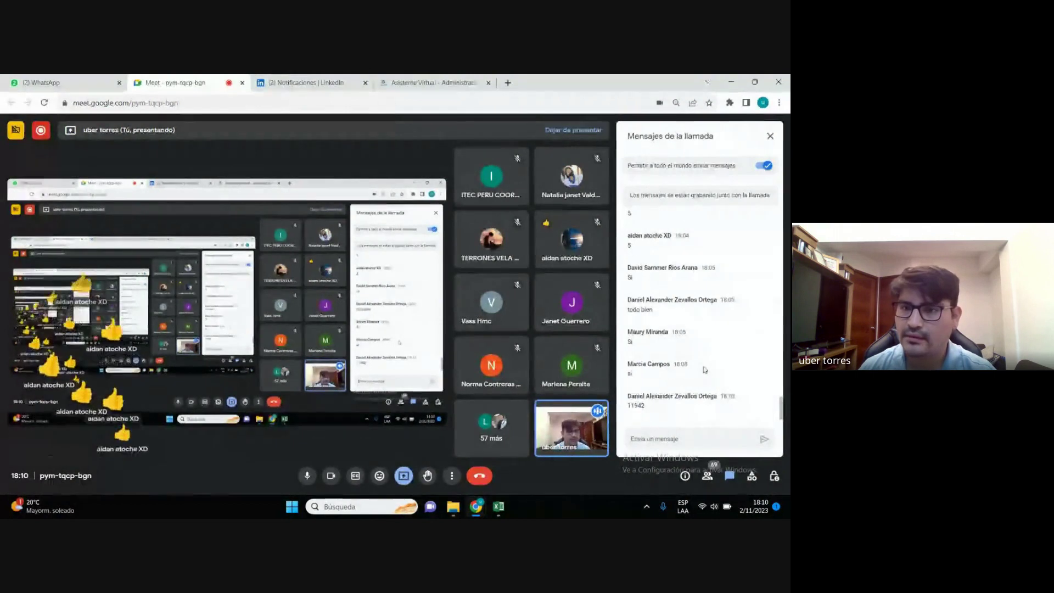
pyautogui.click(738, 86)
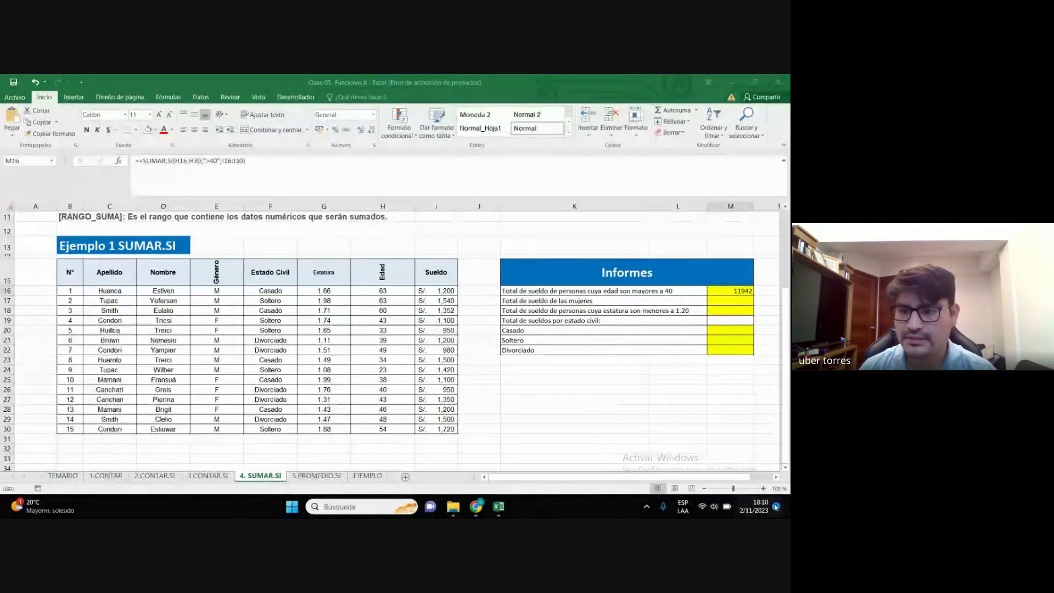
# Zoom the SUMAR.SI sheet to 110% and select the women's salary cell M17
pyautogui.scroll(1, 741, 479)
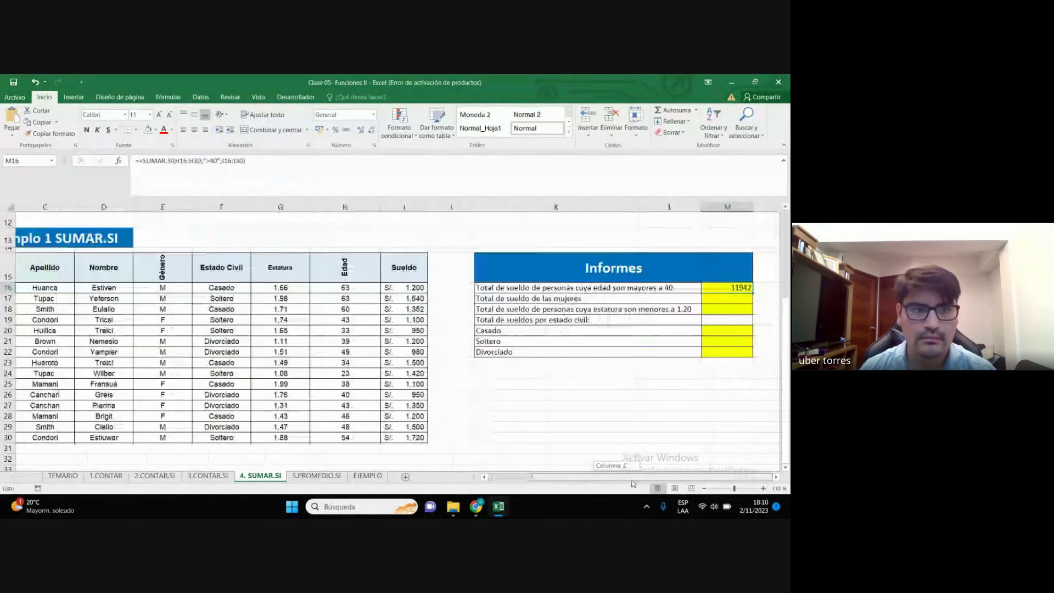
pyautogui.click(728, 304)
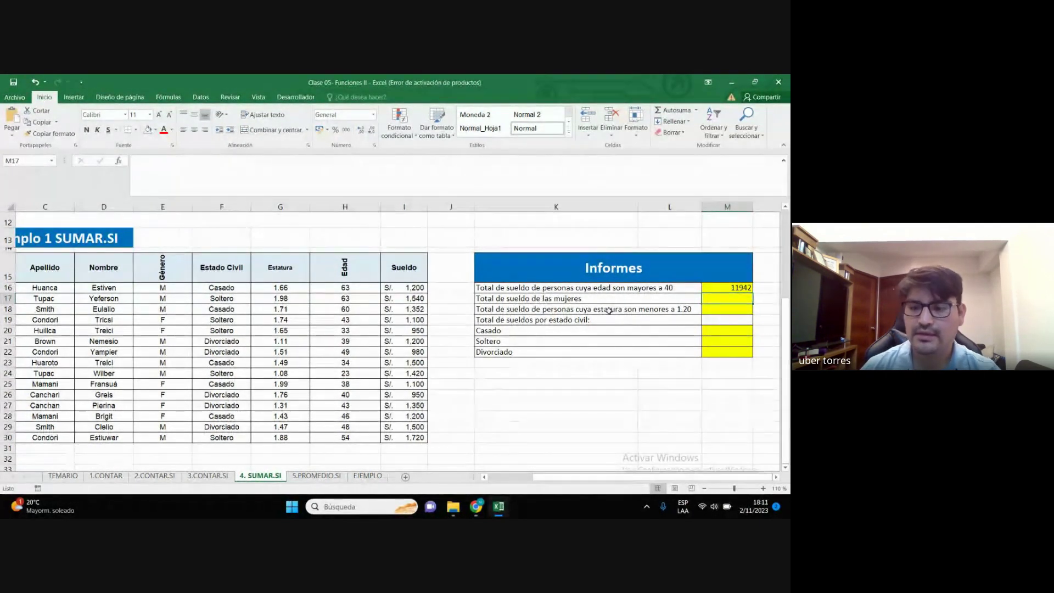
# Enter =SUMAR.SI(E16:E30;"M";I16:I30) in M17 for women's salaries (12412), then return to Google Meet
pyautogui.write('+su')
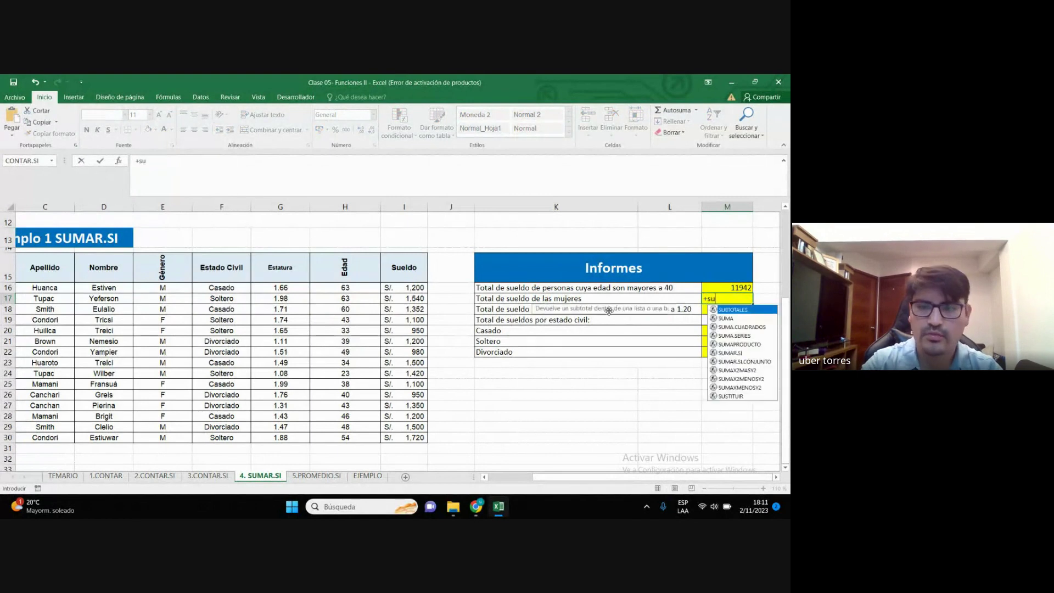
pyautogui.write('mar')
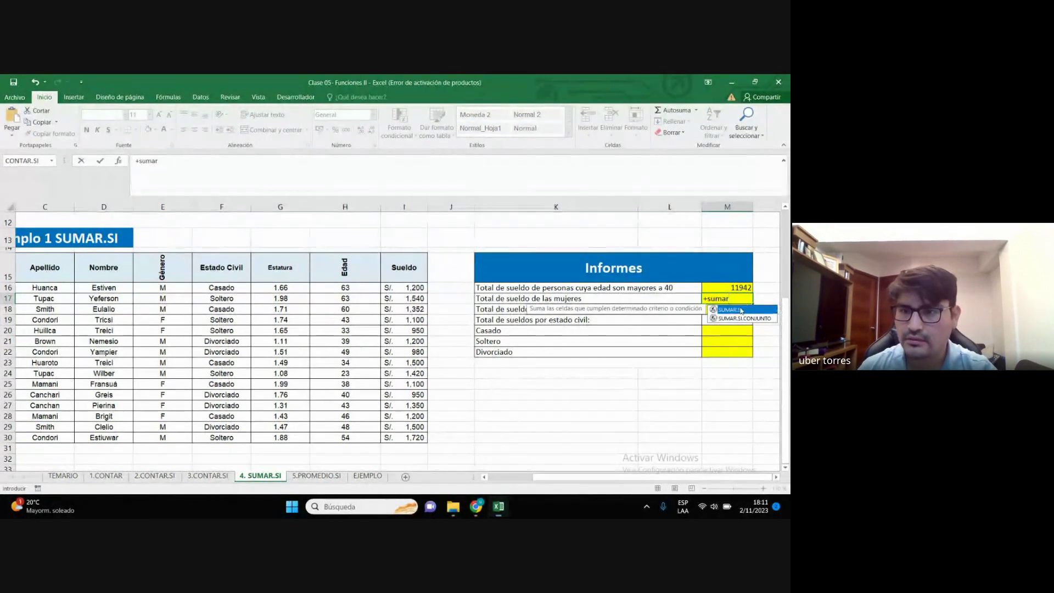
pyautogui.doubleClick(742, 311)
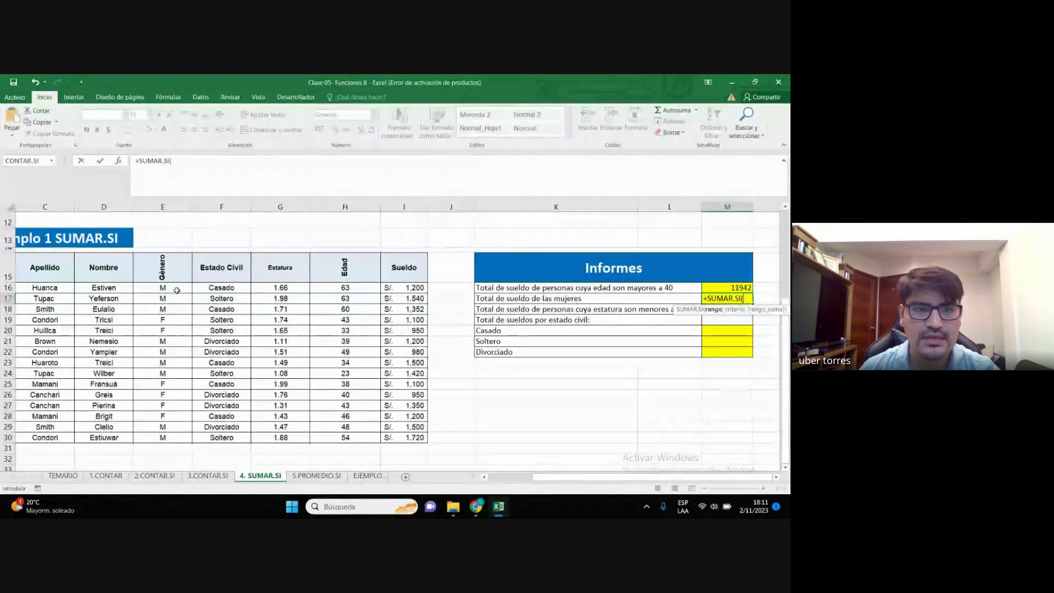
pyautogui.moveTo(166, 291); pyautogui.dragTo(181, 432)
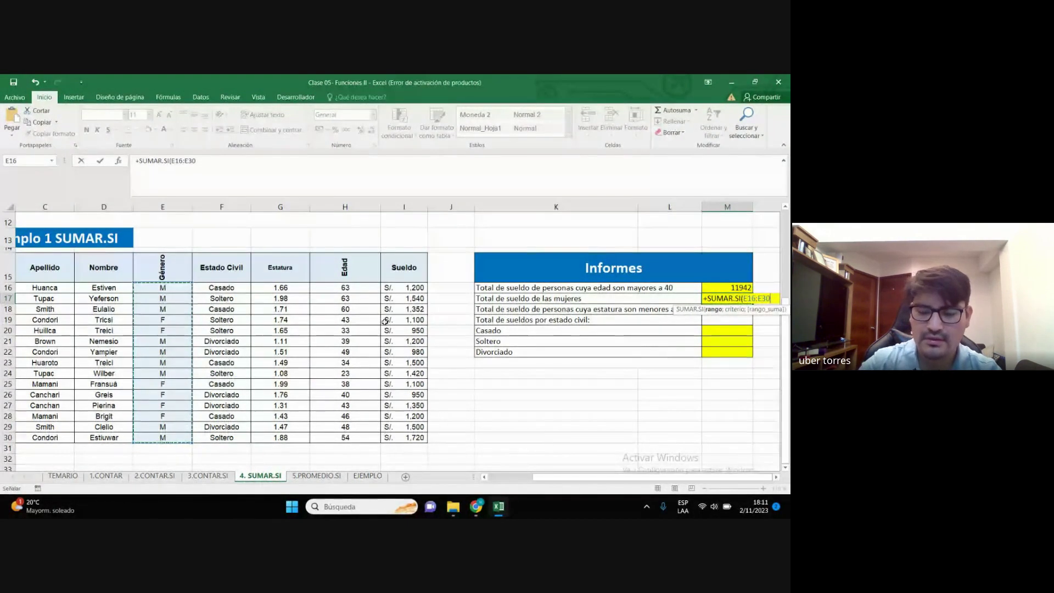
pyautogui.write(';')
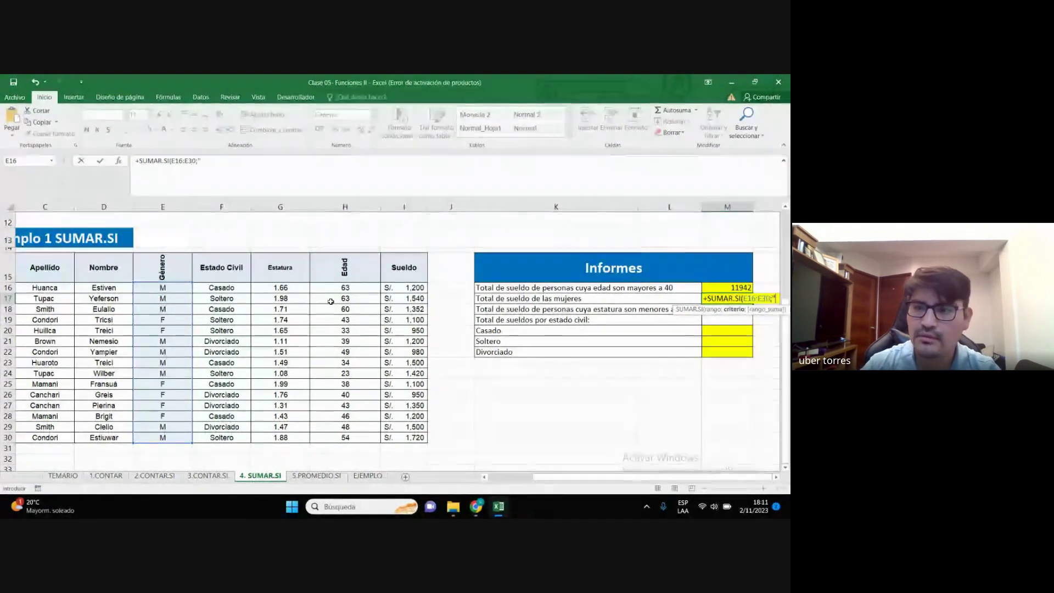
pyautogui.write('"M"')
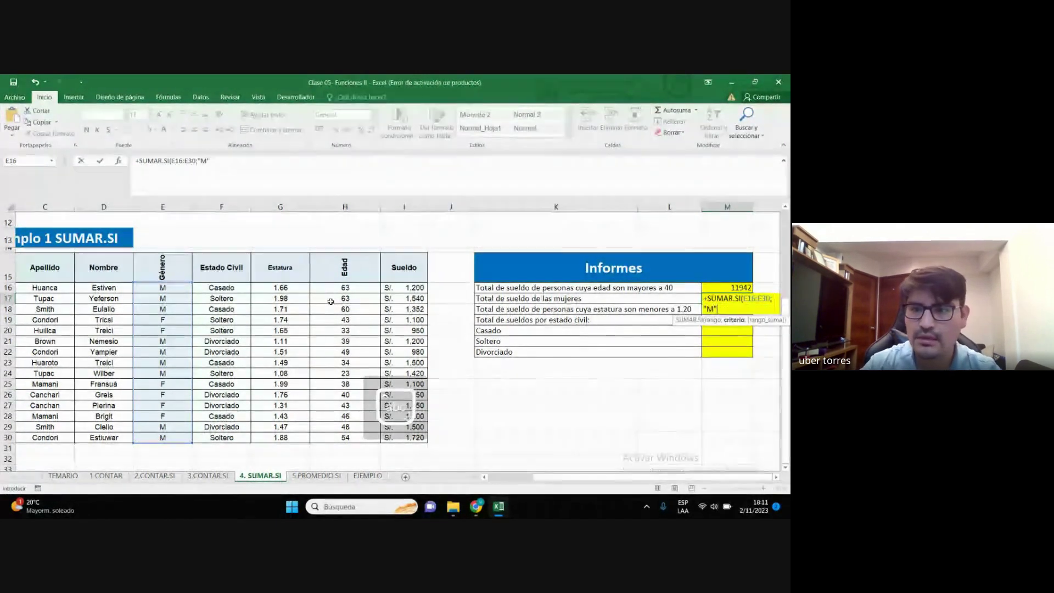
pyautogui.write(';')
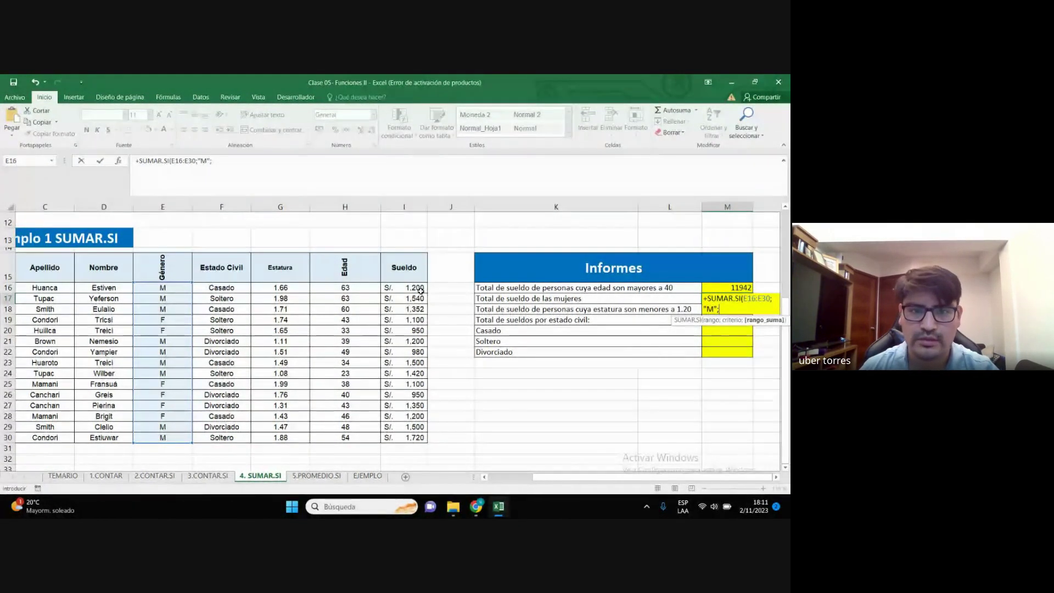
pyautogui.moveTo(420, 291); pyautogui.dragTo(409, 438)
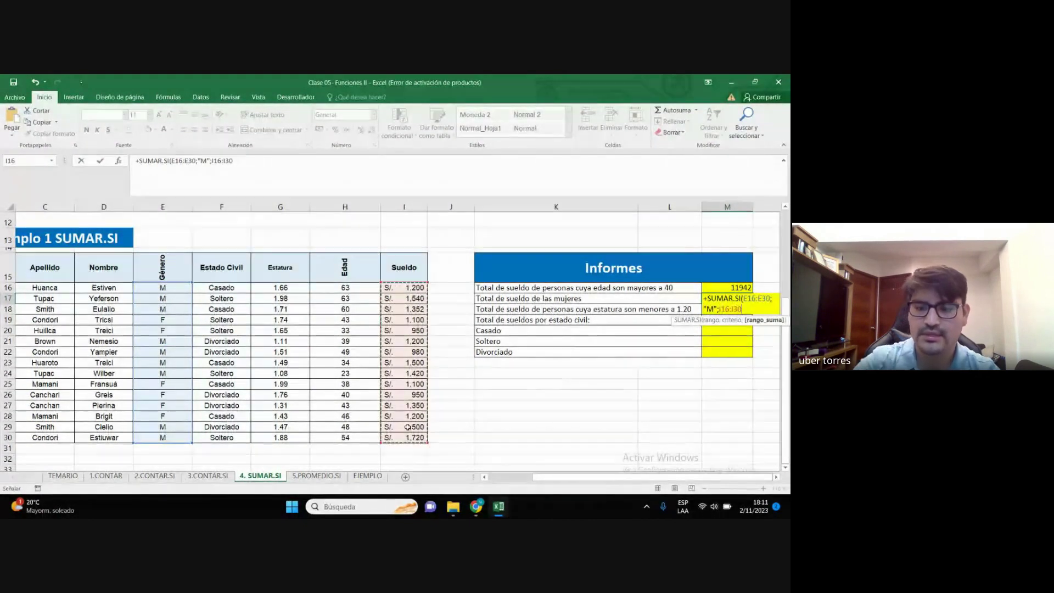
pyautogui.write(')')
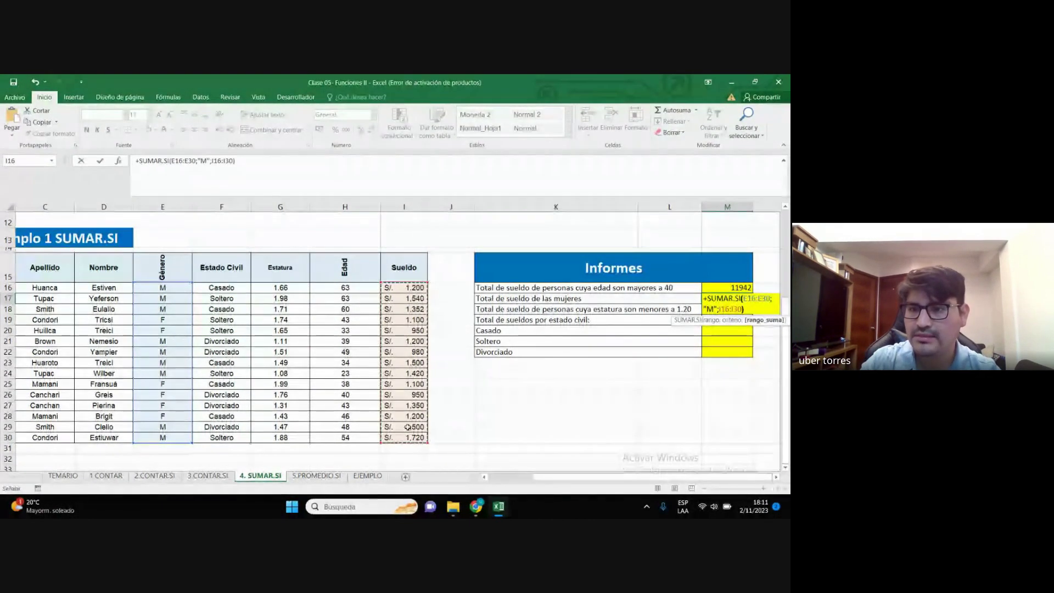
pyautogui.press('Return')
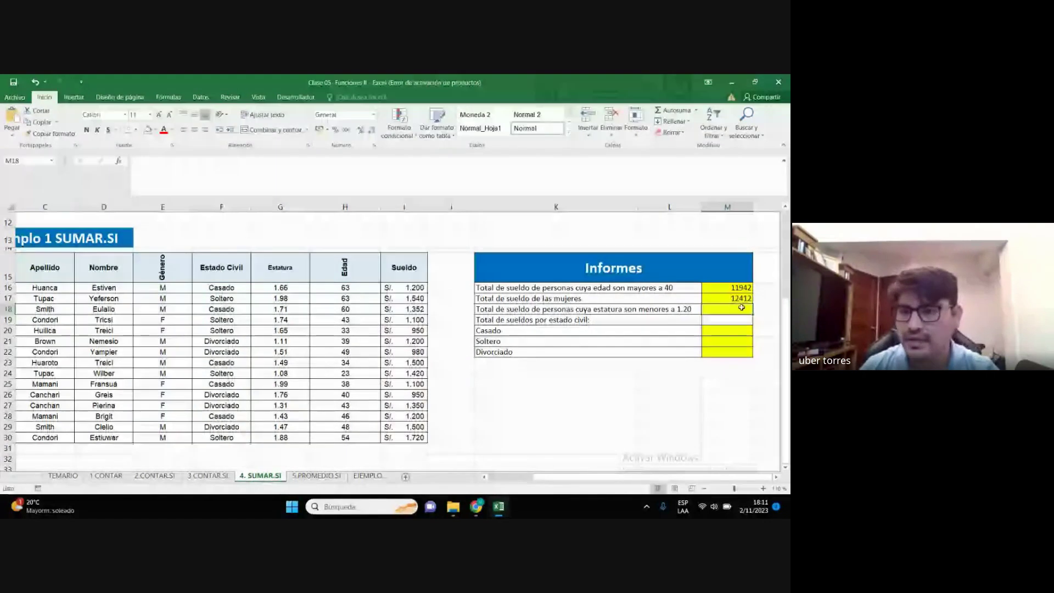
pyautogui.click(739, 299)
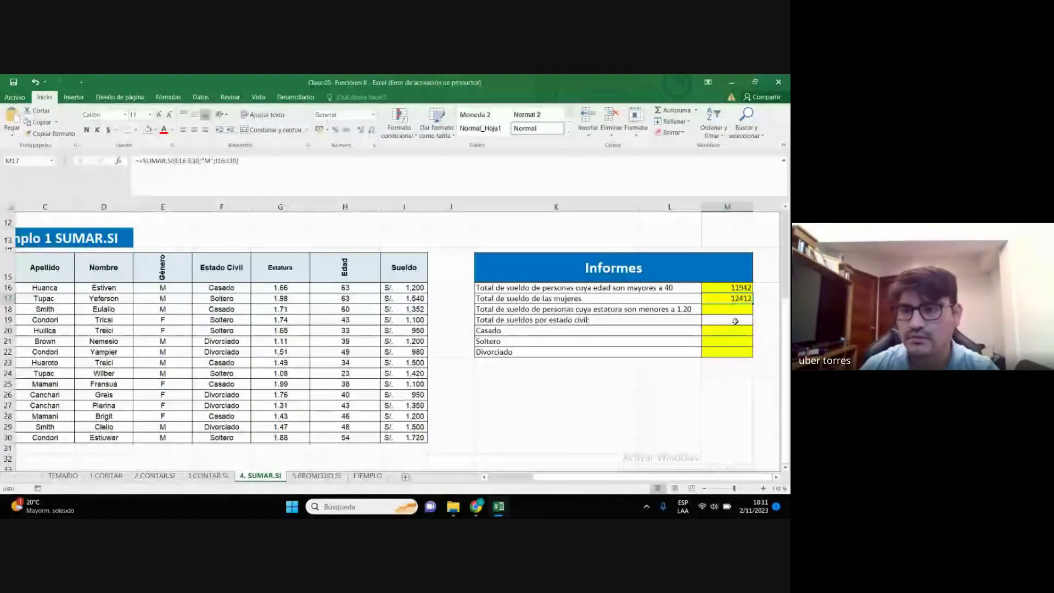
pyautogui.moveTo(476, 506)
pyautogui.click(420, 453)
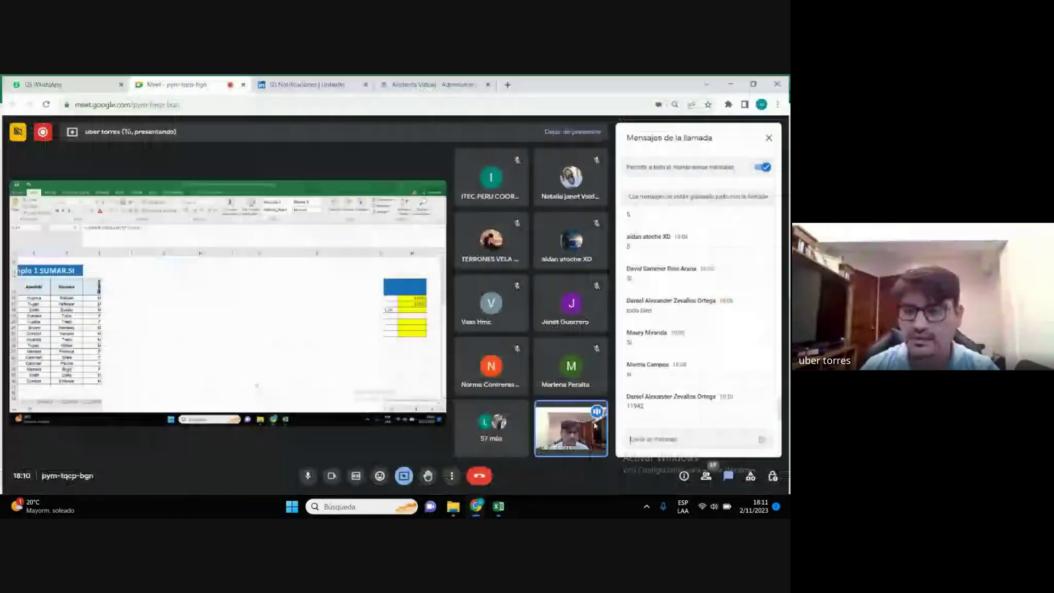
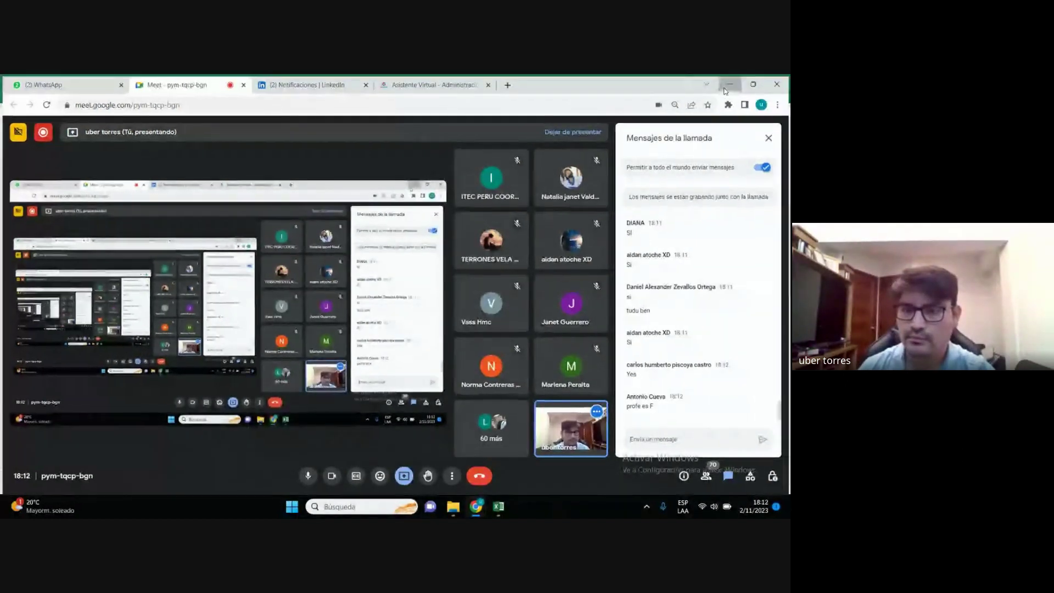
# Minimize the Chrome meeting window to bring the Excel SUMAR.SI sheet into view
pyautogui.click(730, 82)
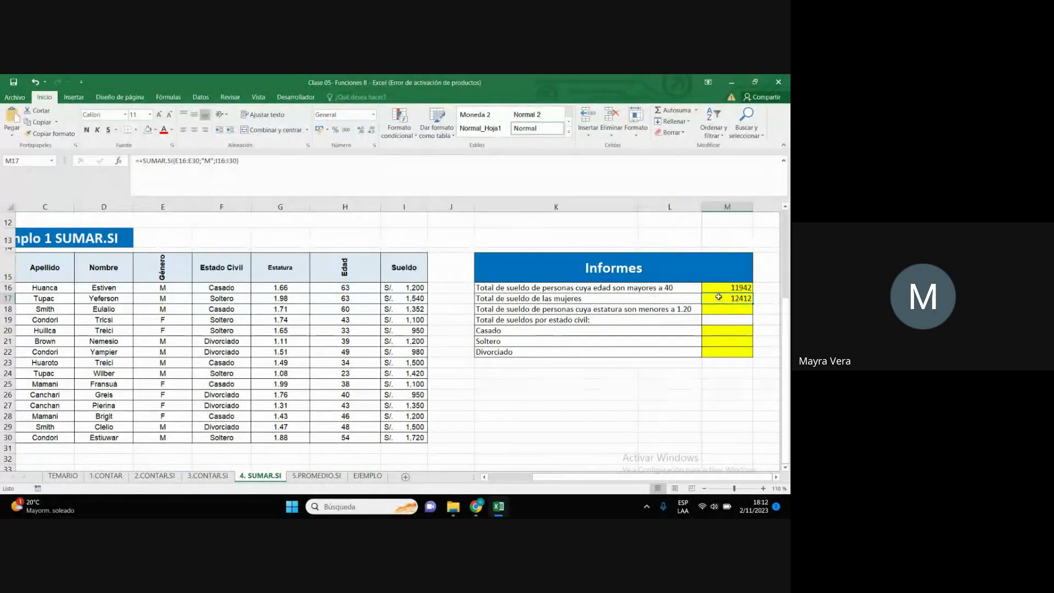
# Clear the women's salary total formula (12412) from M17, leaving the cell empty
pyautogui.doubleClick(719, 297)
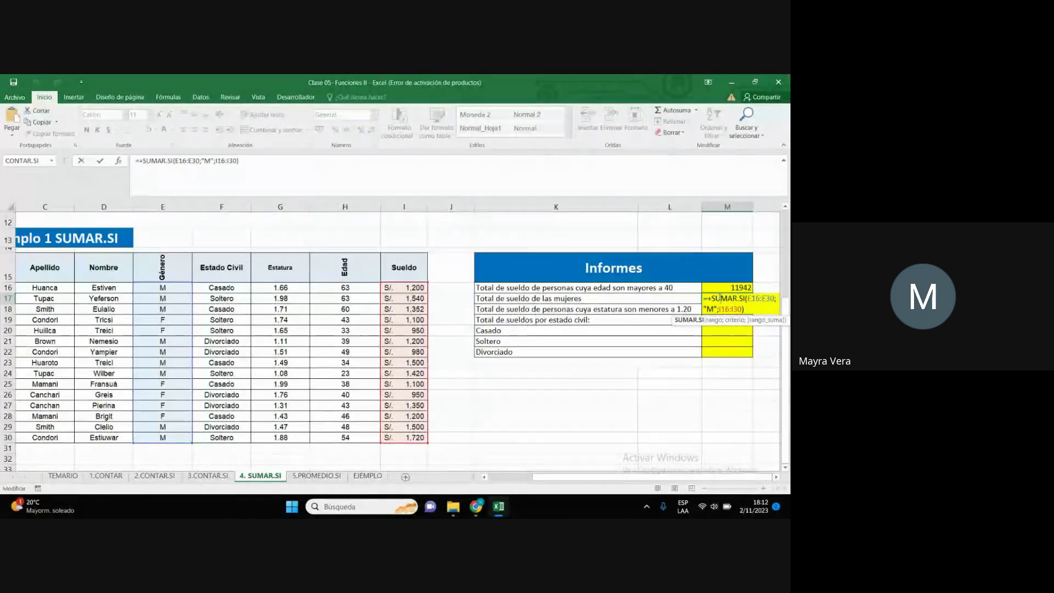
pyautogui.press('Return')
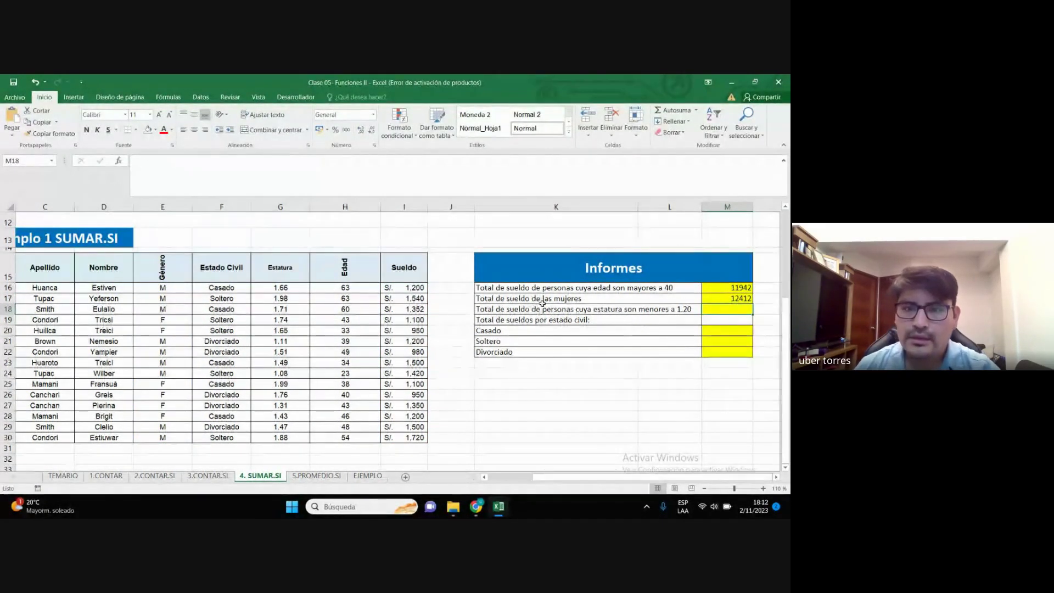
pyautogui.click(721, 297)
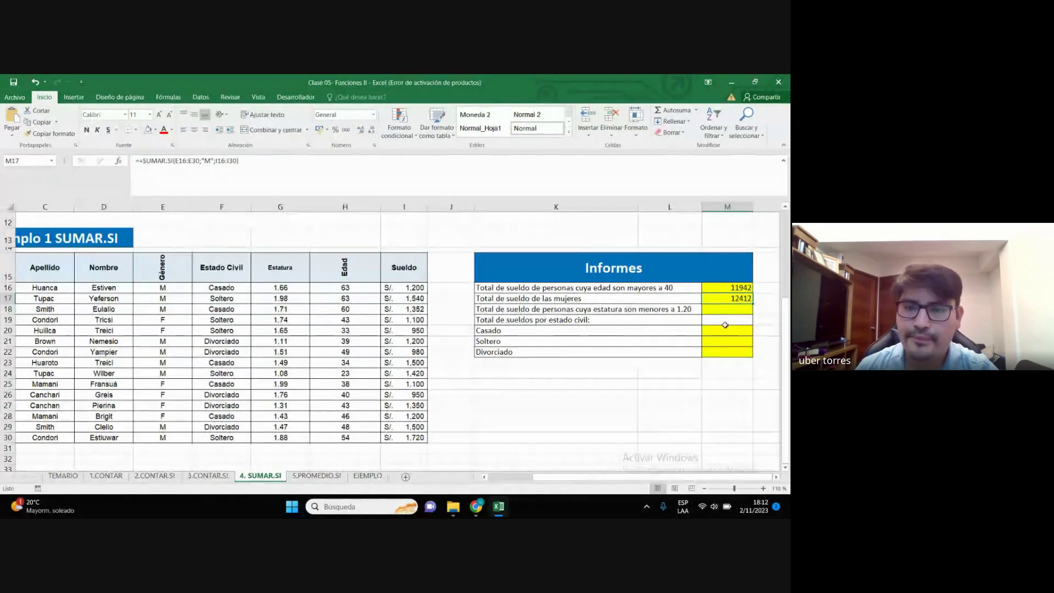
pyautogui.write('+')
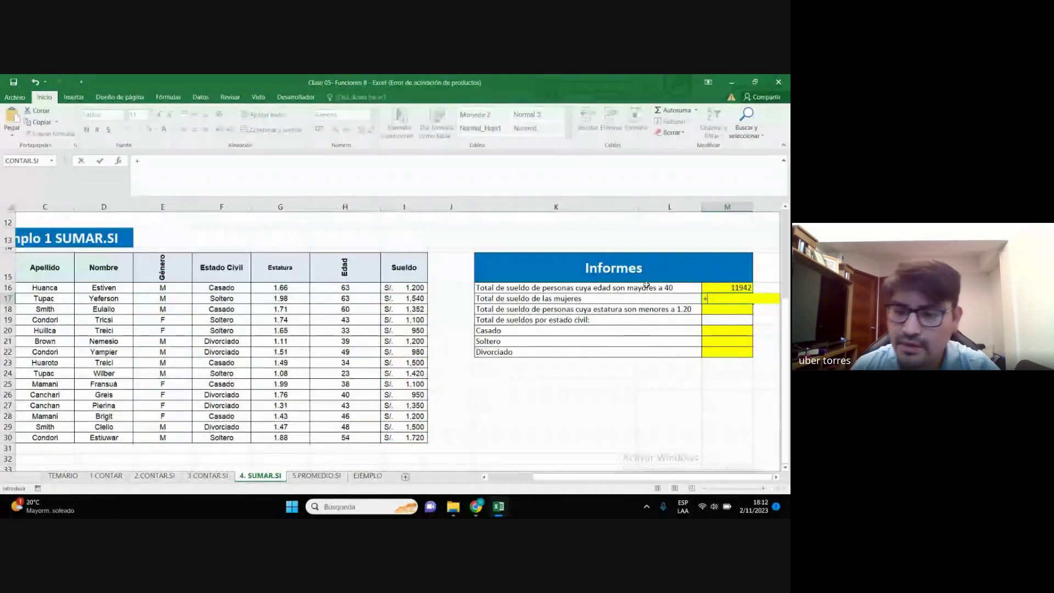
pyautogui.press('Escape')
pyautogui.click(669, 383)
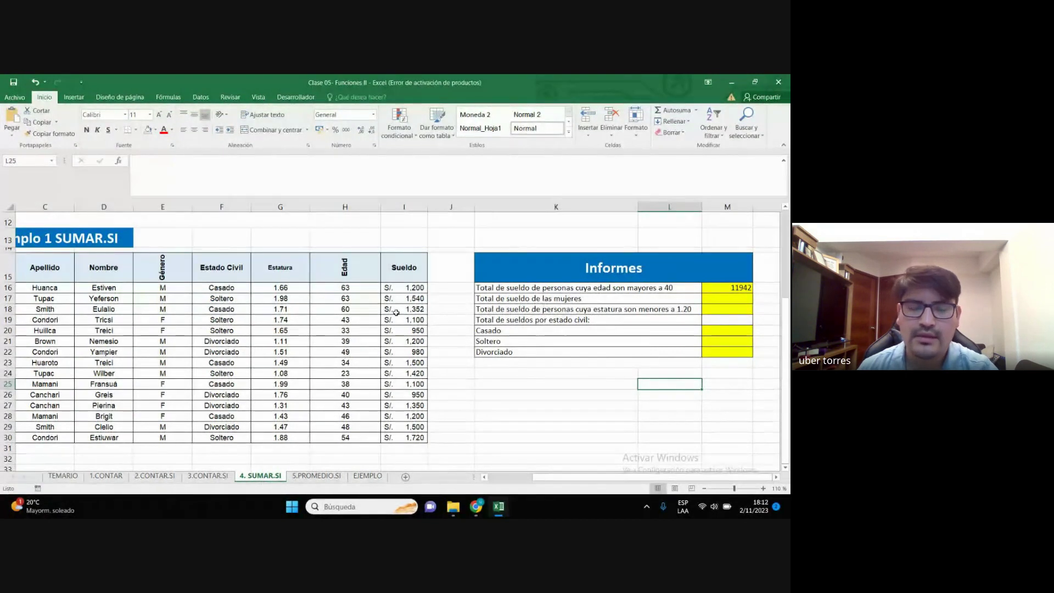
# Select the data table, then the Género and Sueldo columns, to inspect them
pyautogui.click(538, 299)
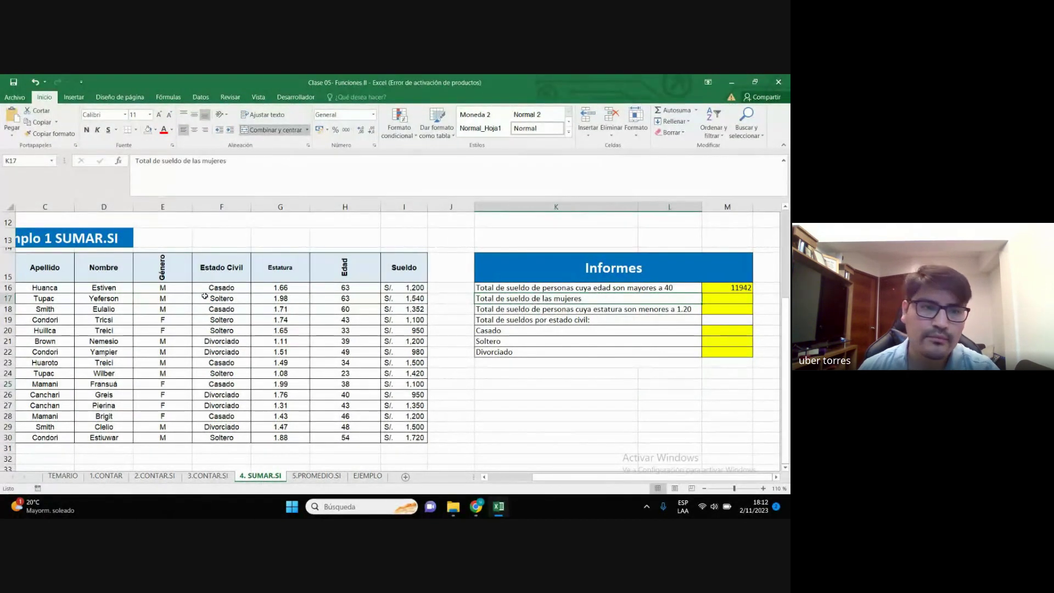
pyautogui.moveTo(42, 270); pyautogui.dragTo(408, 426)
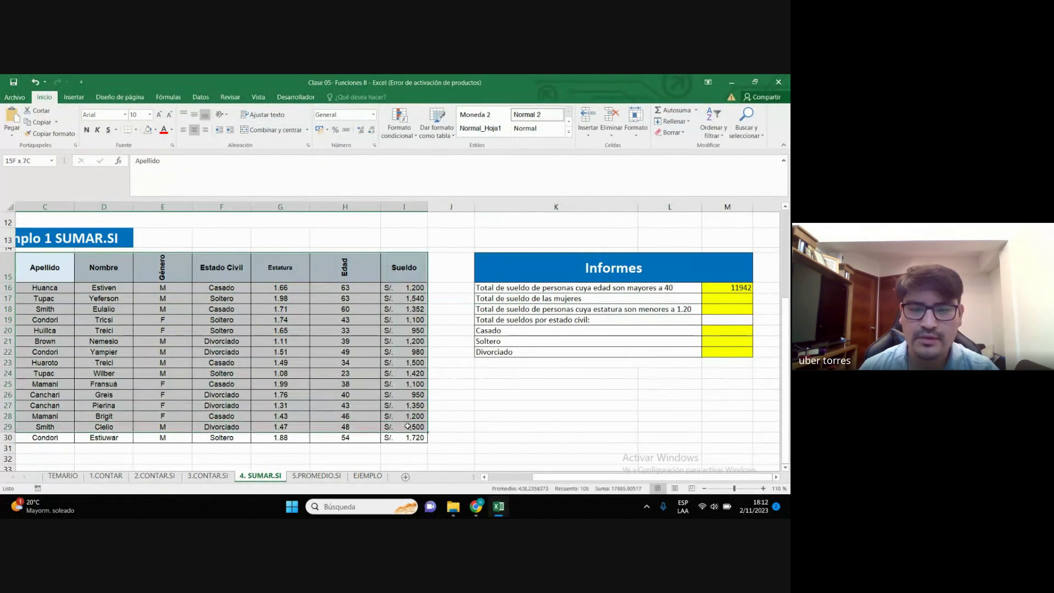
pyautogui.click(494, 382)
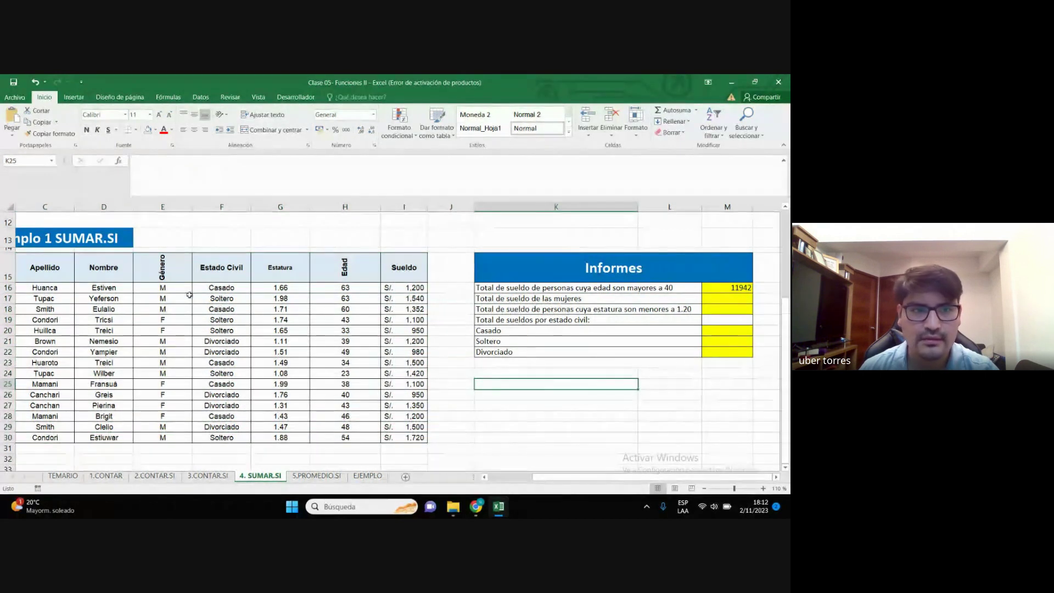
pyautogui.moveTo(175, 277); pyautogui.dragTo(184, 437)
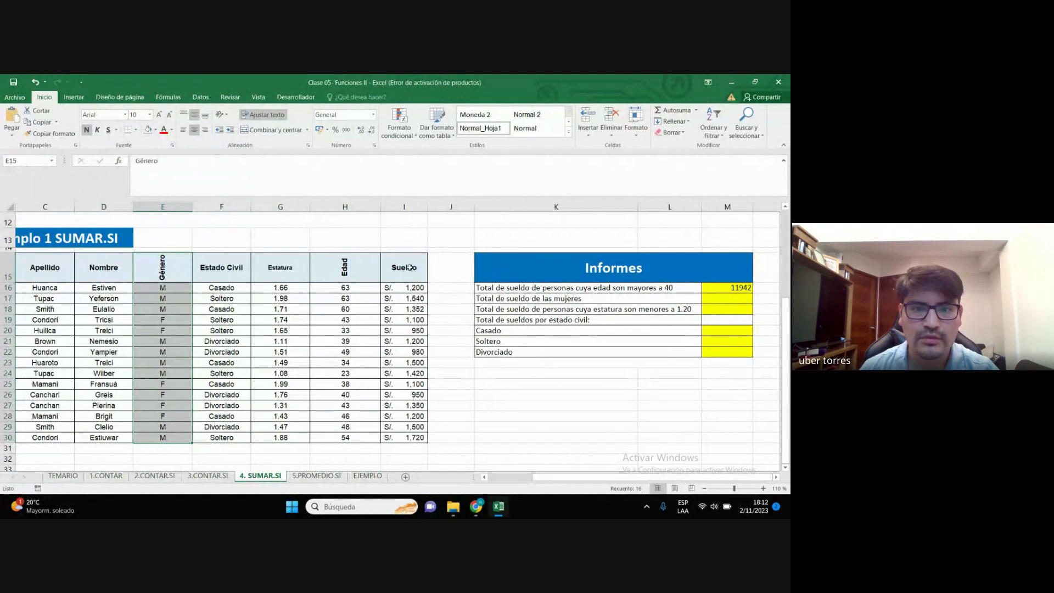
pyautogui.moveTo(409, 267); pyautogui.dragTo(407, 438)
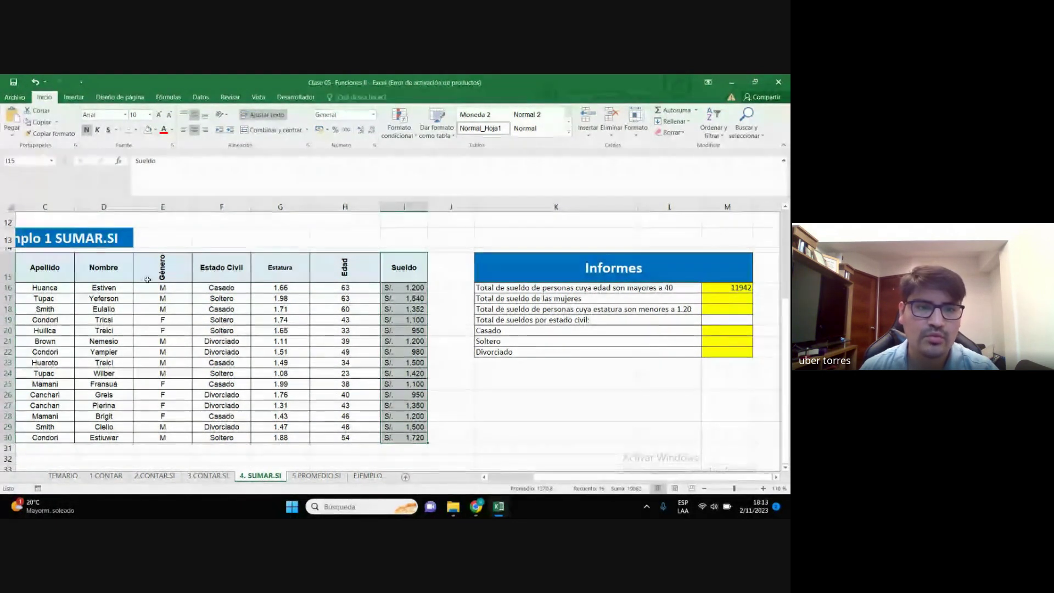
pyautogui.click(521, 395)
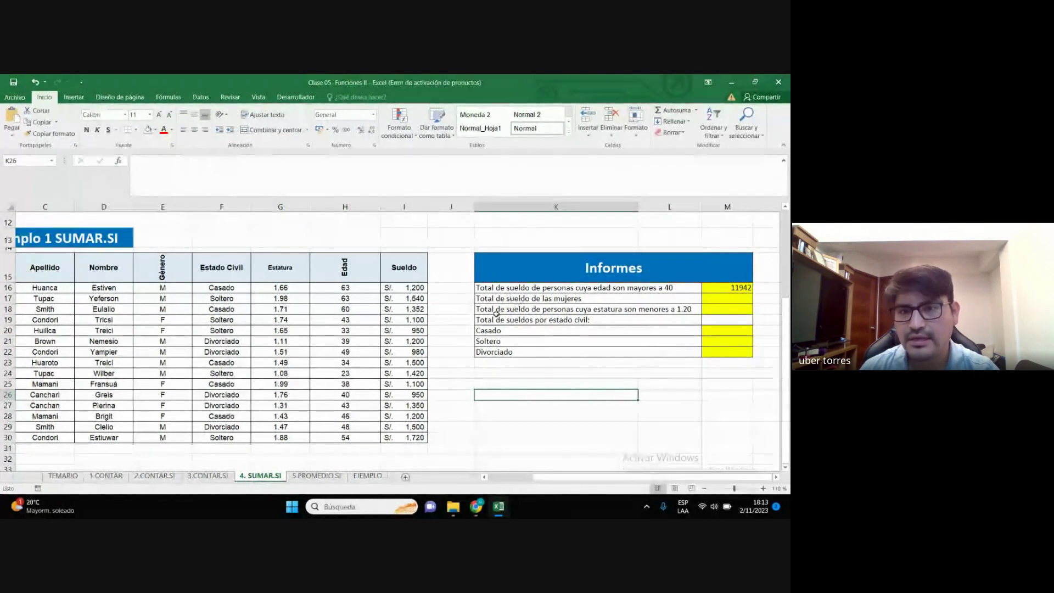
# Fill the M entries and salaries in rows 16–18, 21–24 and 29–30 yellow
pyautogui.click(406, 287)
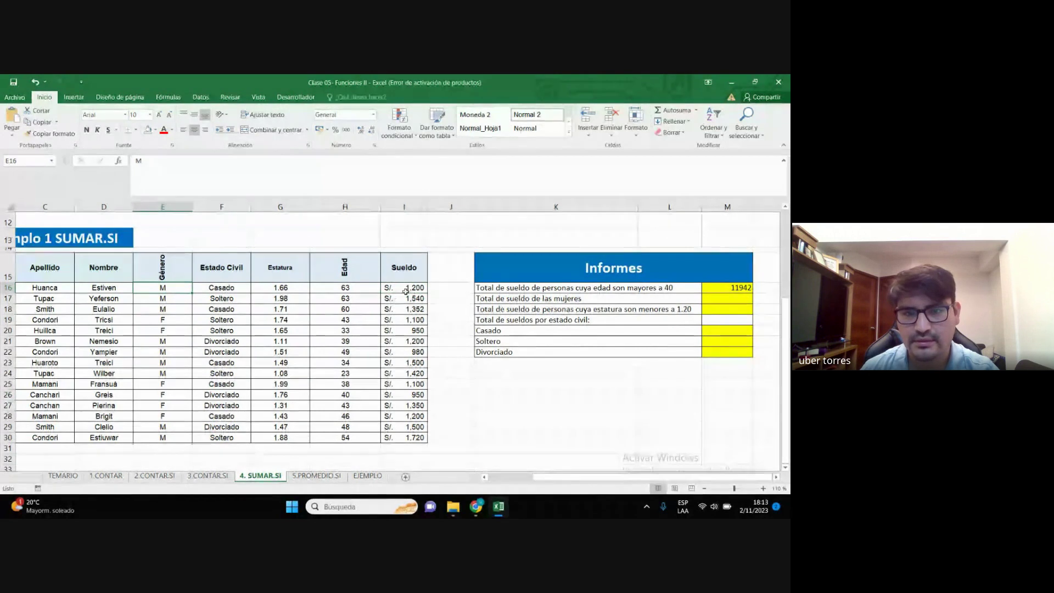
pyautogui.moveTo(168, 289); pyautogui.dragTo(406, 309)
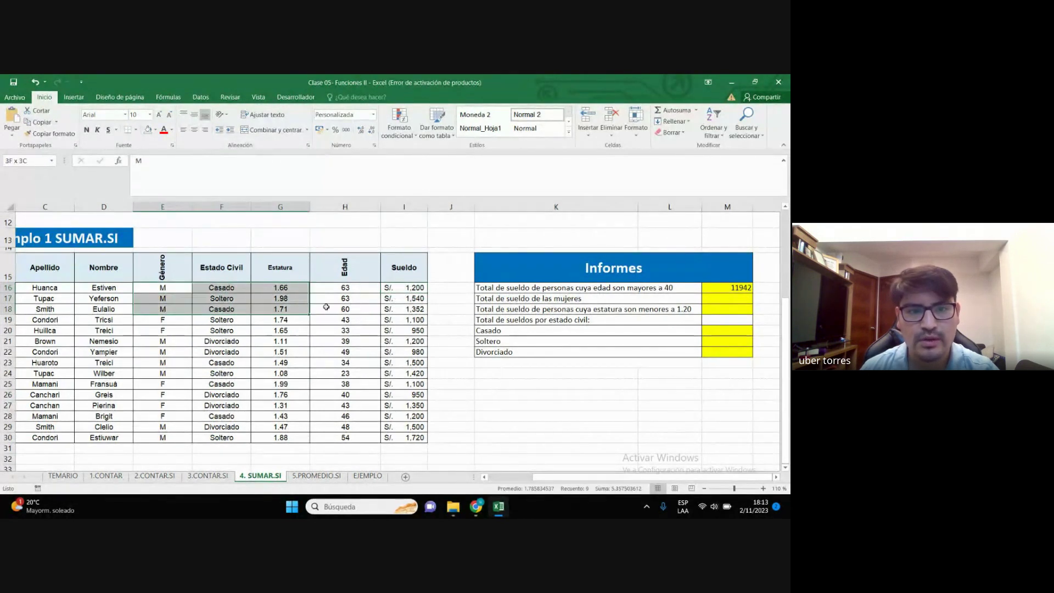
pyautogui.moveTo(165, 288); pyautogui.dragTo(165, 309)
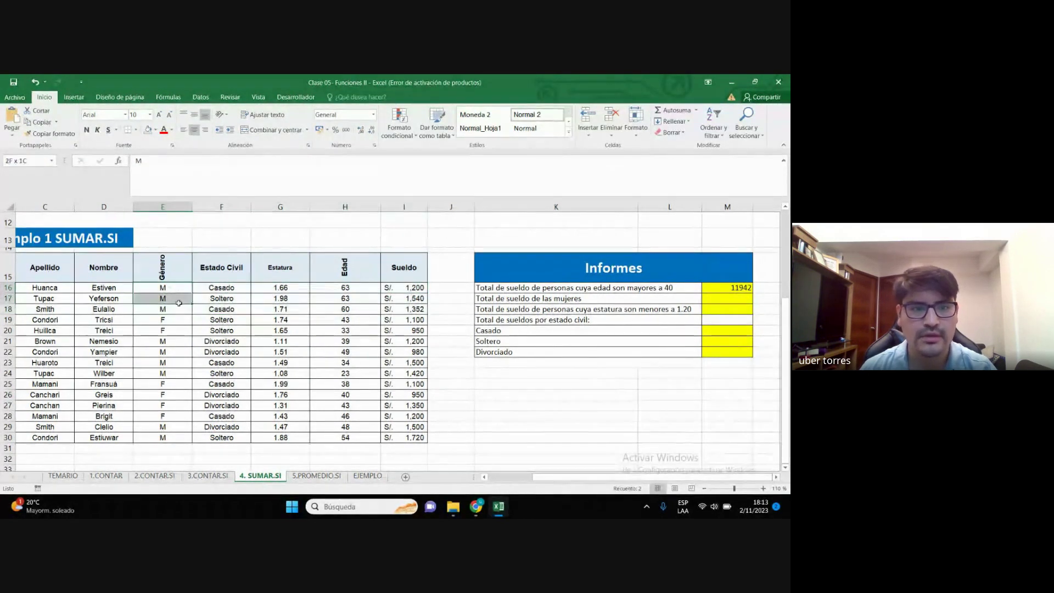
pyautogui.keyDown('ctrl'); pyautogui.click(413, 288); pyautogui.keyUp('ctrl')
pyautogui.moveTo(413, 288); pyautogui.dragTo(413, 309)
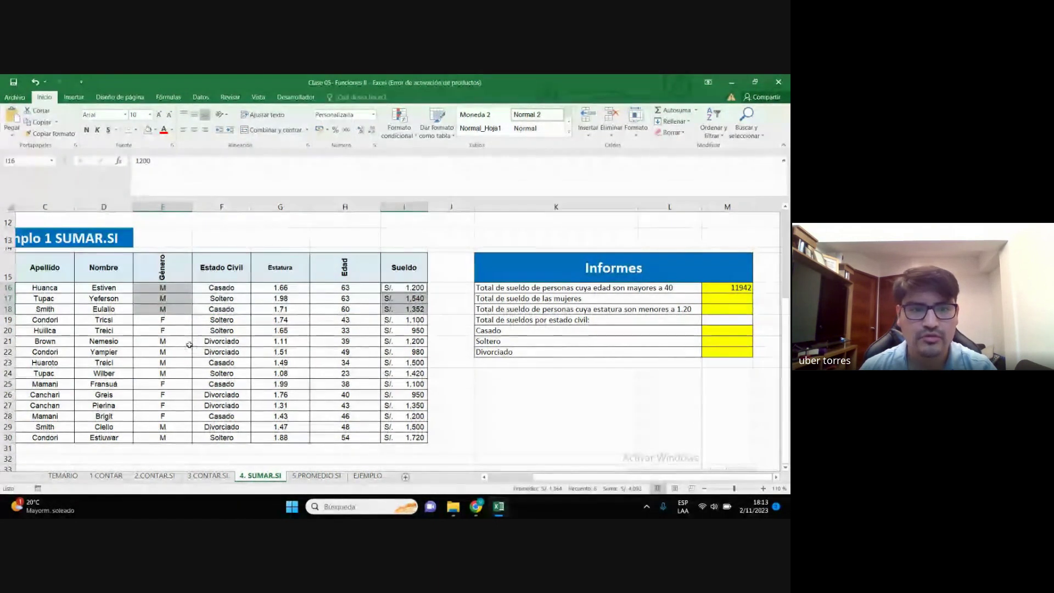
pyautogui.moveTo(162, 341); pyautogui.dragTo(180, 370)
pyautogui.moveTo(411, 341); pyautogui.dragTo(409, 375)
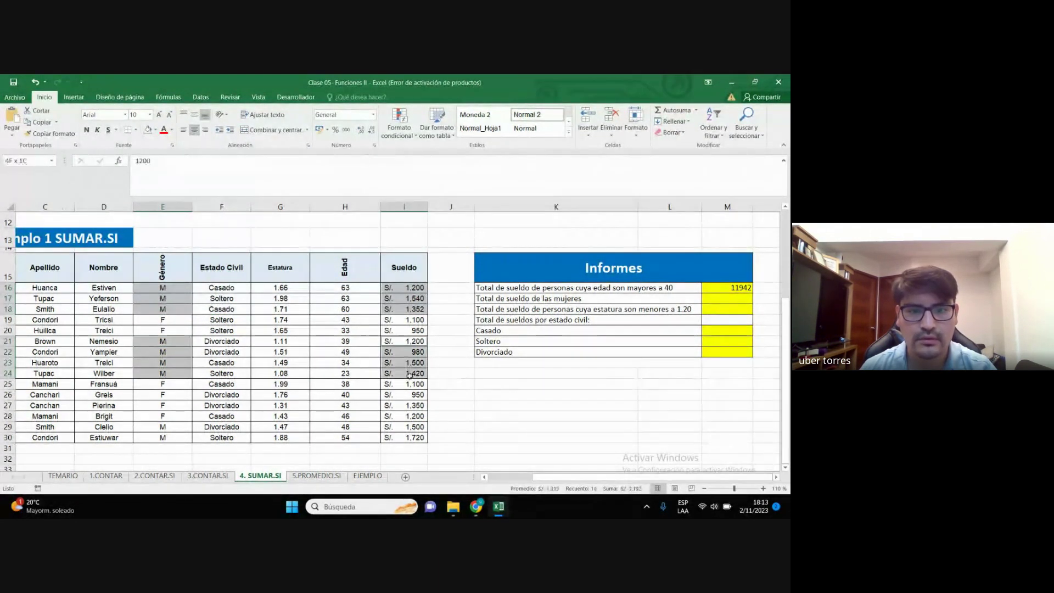
pyautogui.moveTo(164, 426); pyautogui.dragTo(164, 438)
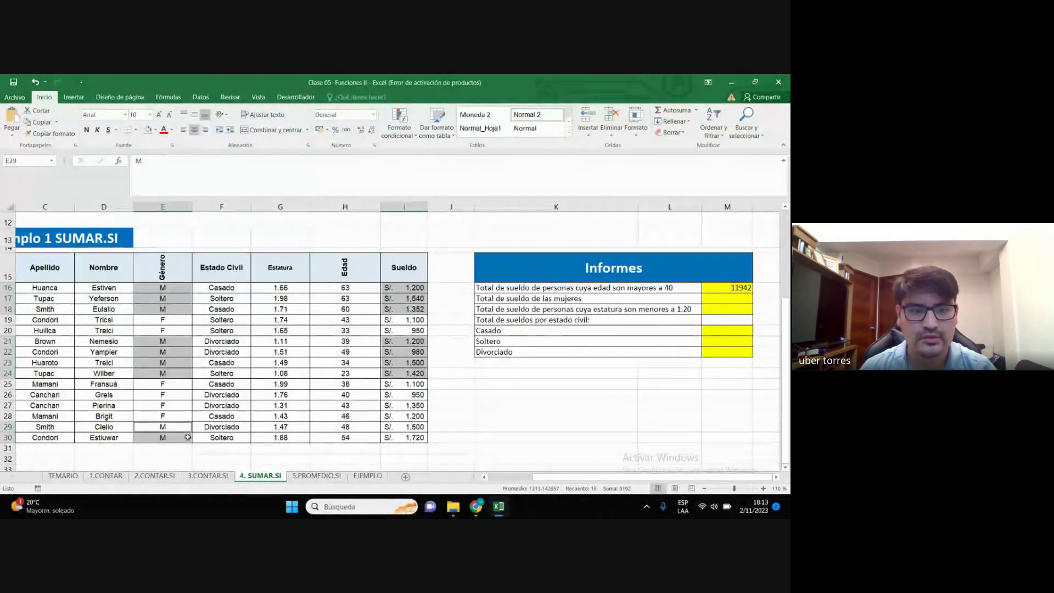
pyautogui.moveTo(409, 427); pyautogui.dragTo(409, 438)
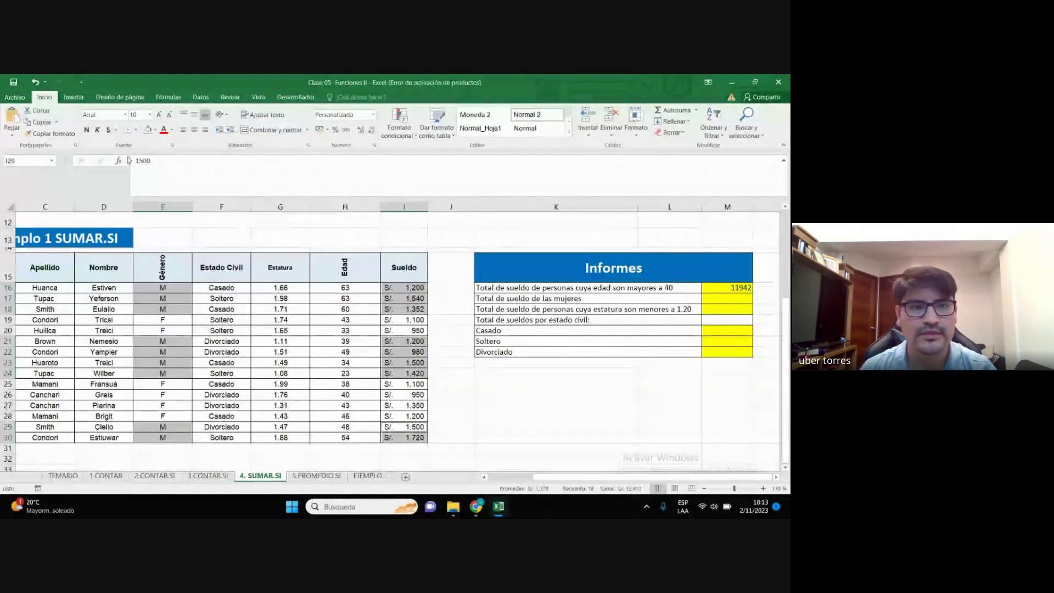
pyautogui.click(156, 129)
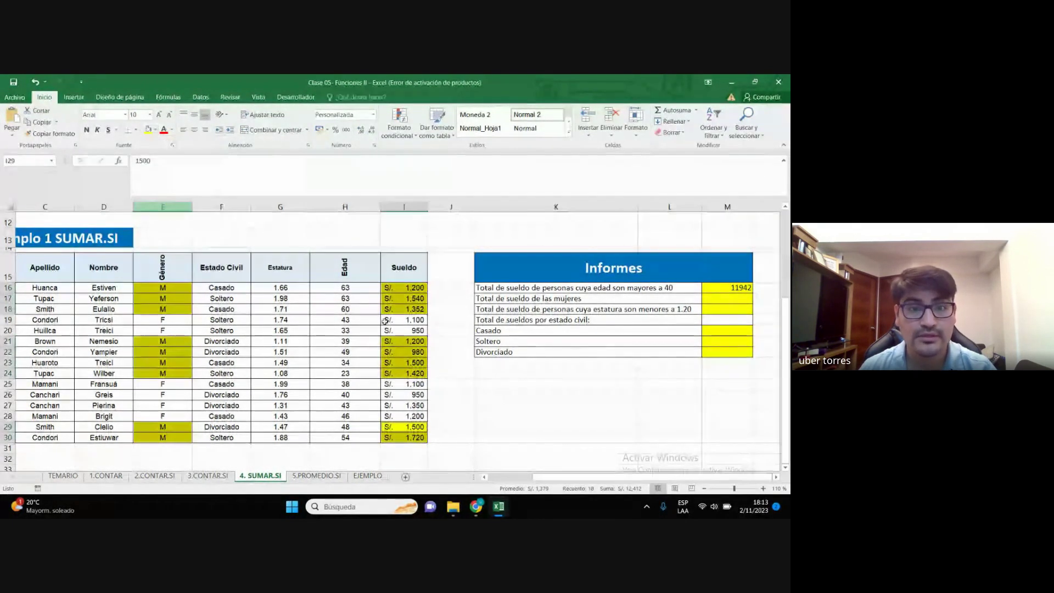
pyautogui.click(171, 206)
pyautogui.click(534, 408)
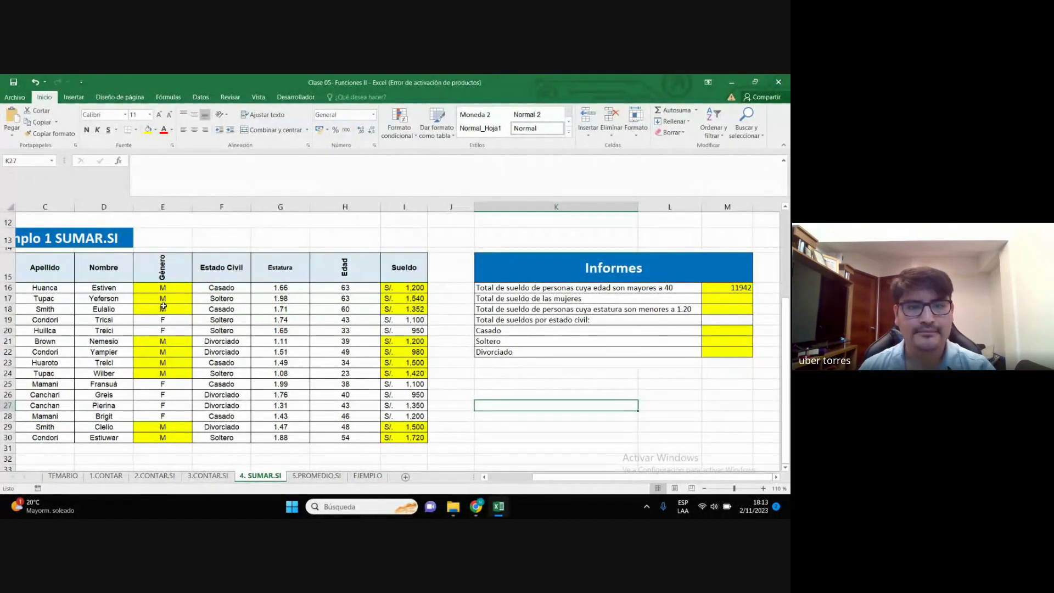
# Enter SUMAR.SI(E16:E30;"M";I16:I30) in M17, giving 12412
pyautogui.press('Up')
pyautogui.press('Up')
pyautogui.press('Up')
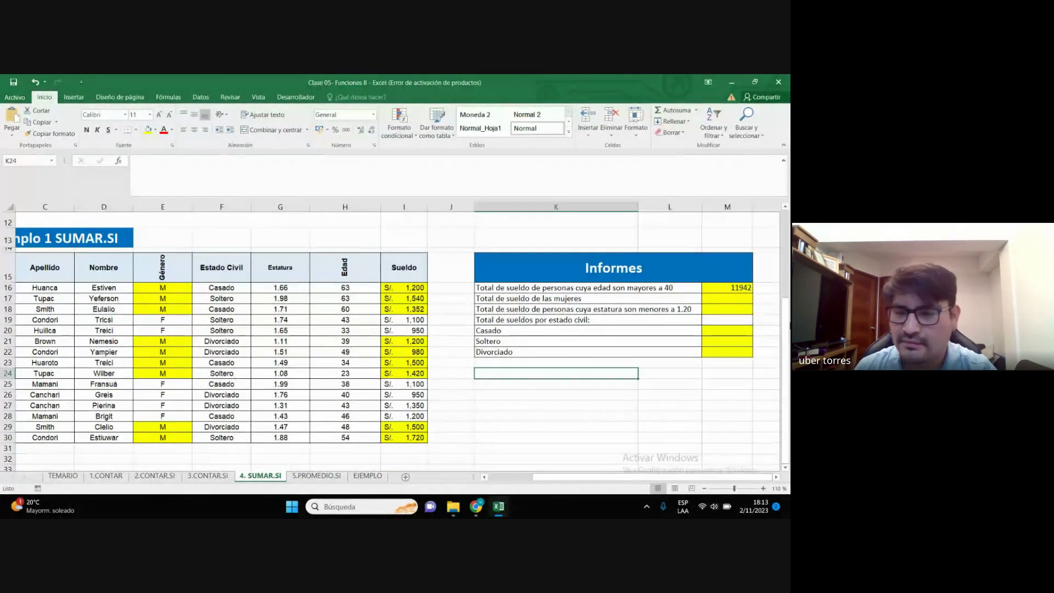
pyautogui.click(722, 299)
pyautogui.write('+')
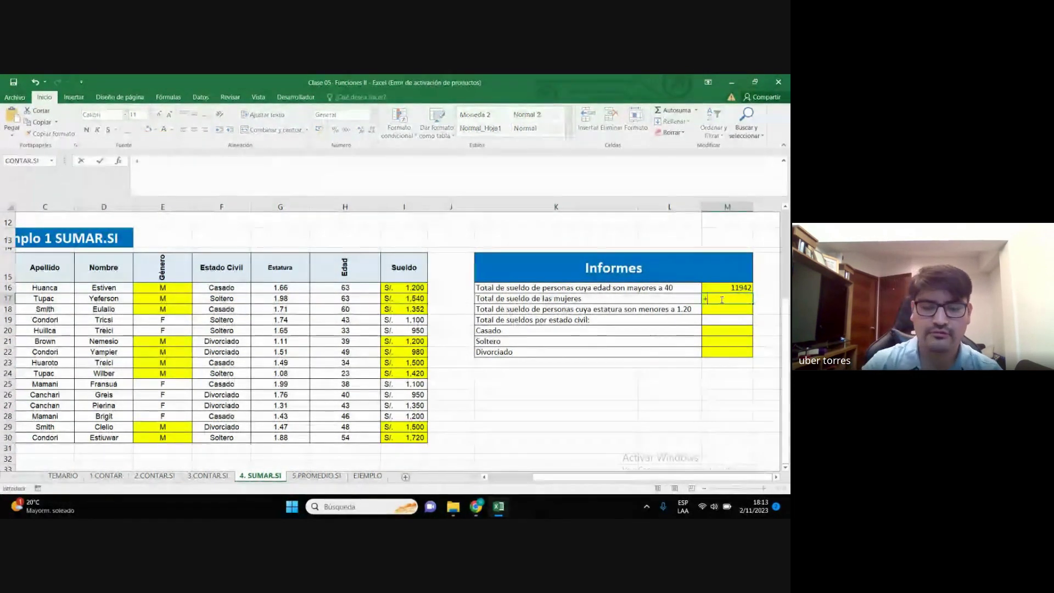
pyautogui.write('suma')
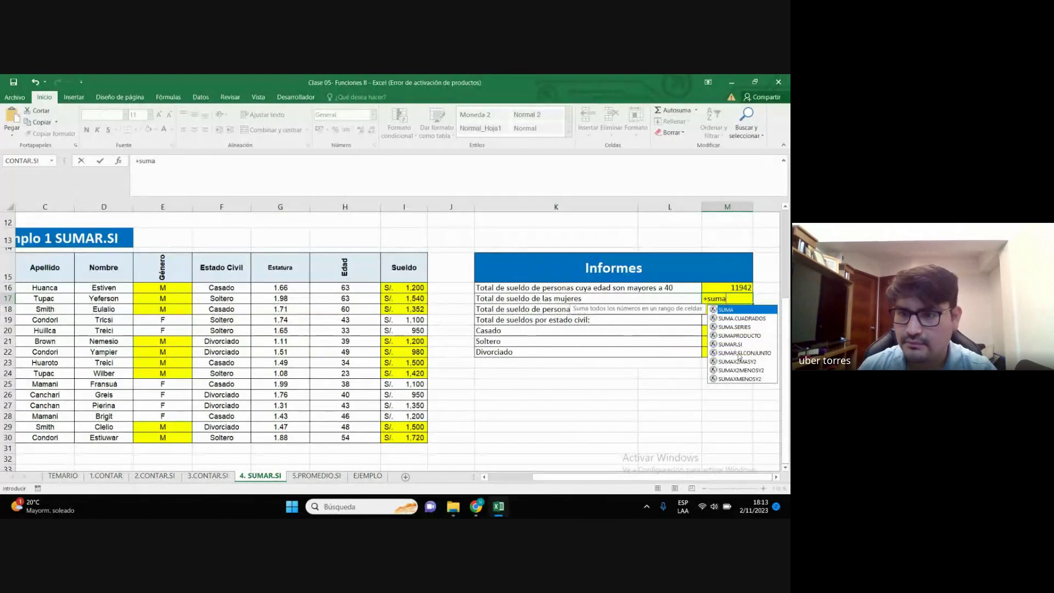
pyautogui.doubleClick(740, 344)
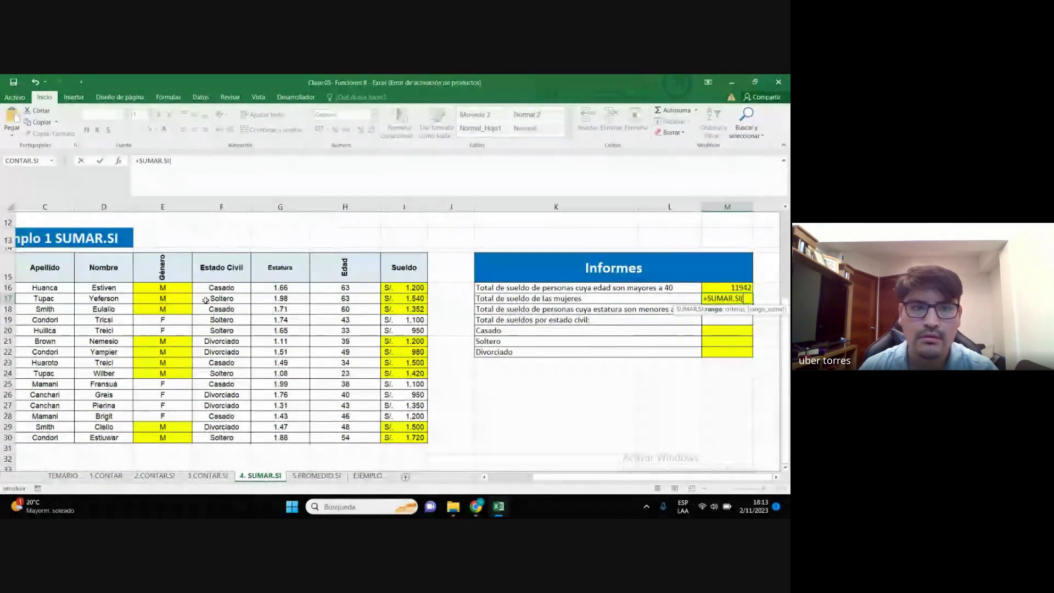
pyautogui.moveTo(164, 288); pyautogui.dragTo(156, 437)
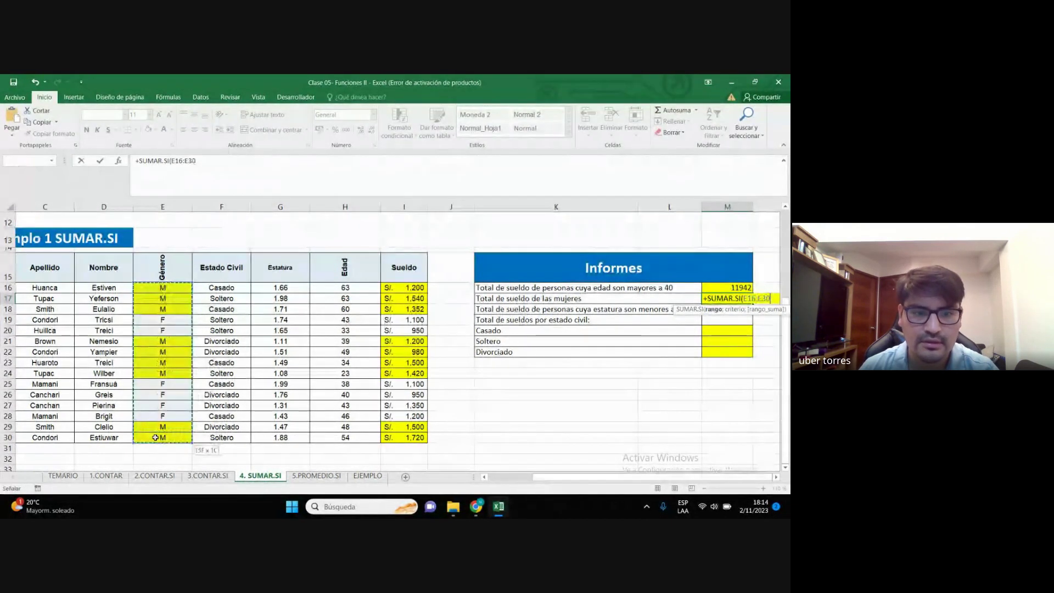
pyautogui.write(';')
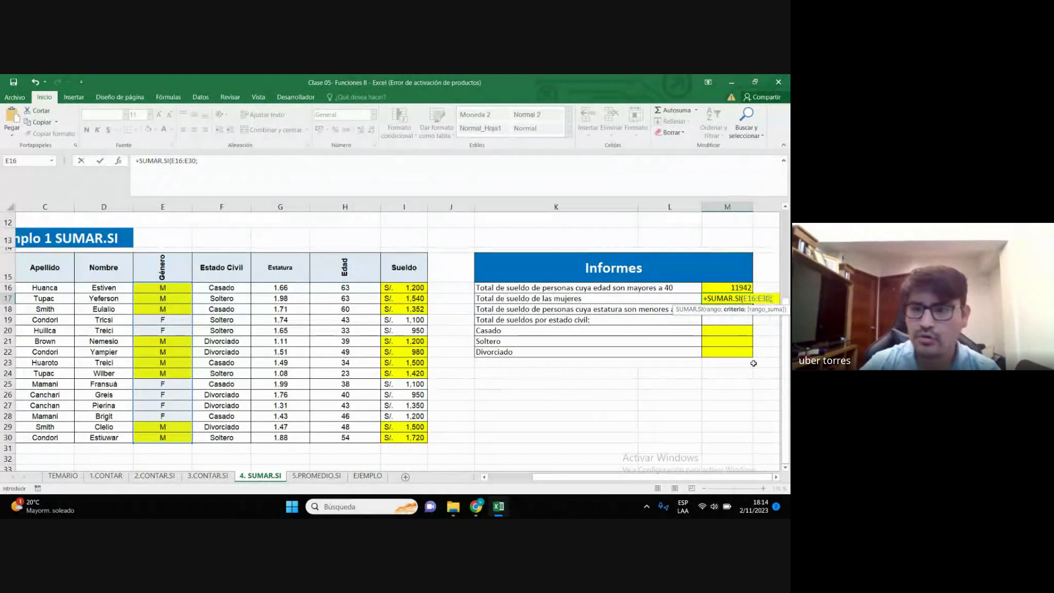
pyautogui.write('"M')
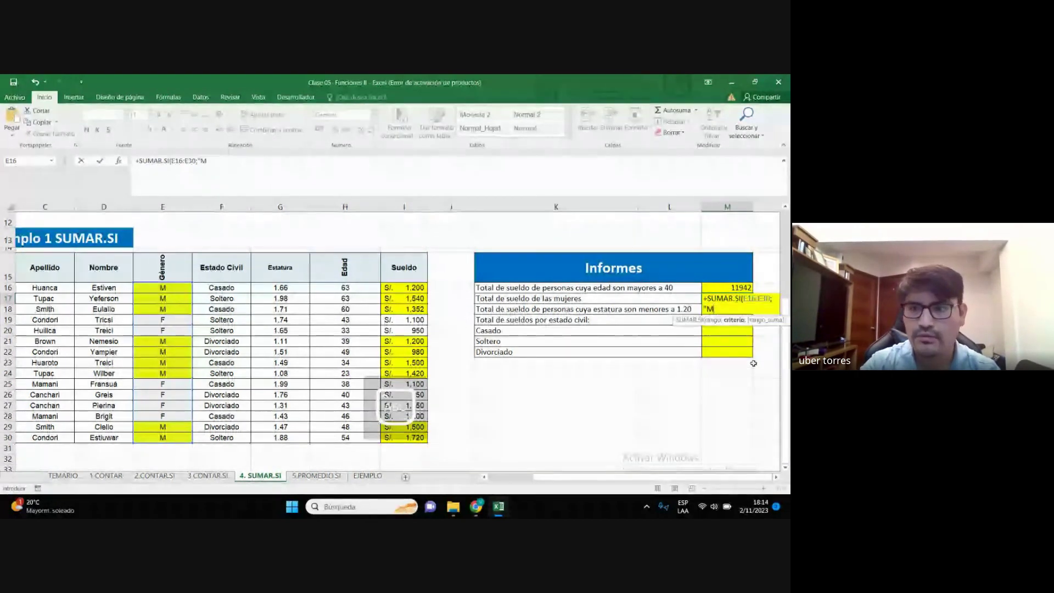
pyautogui.write('"')
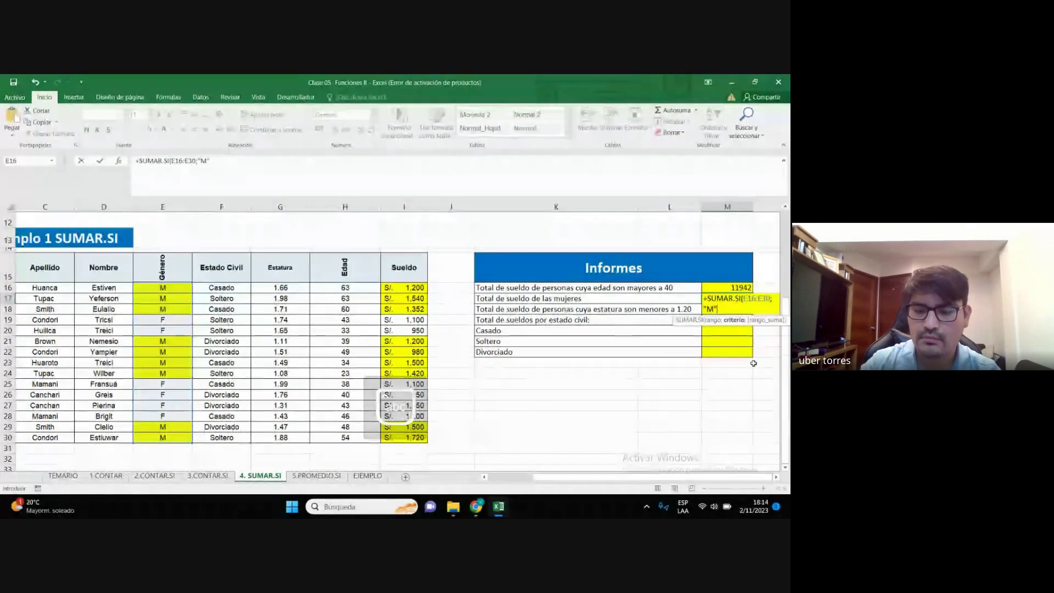
pyautogui.write(';')
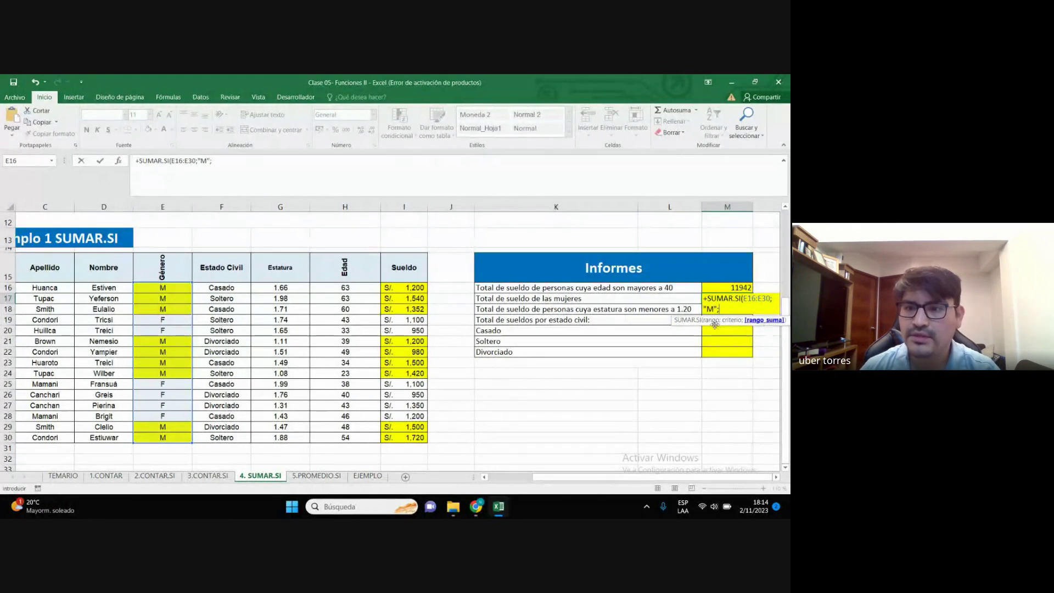
pyautogui.moveTo(414, 288); pyautogui.dragTo(414, 438)
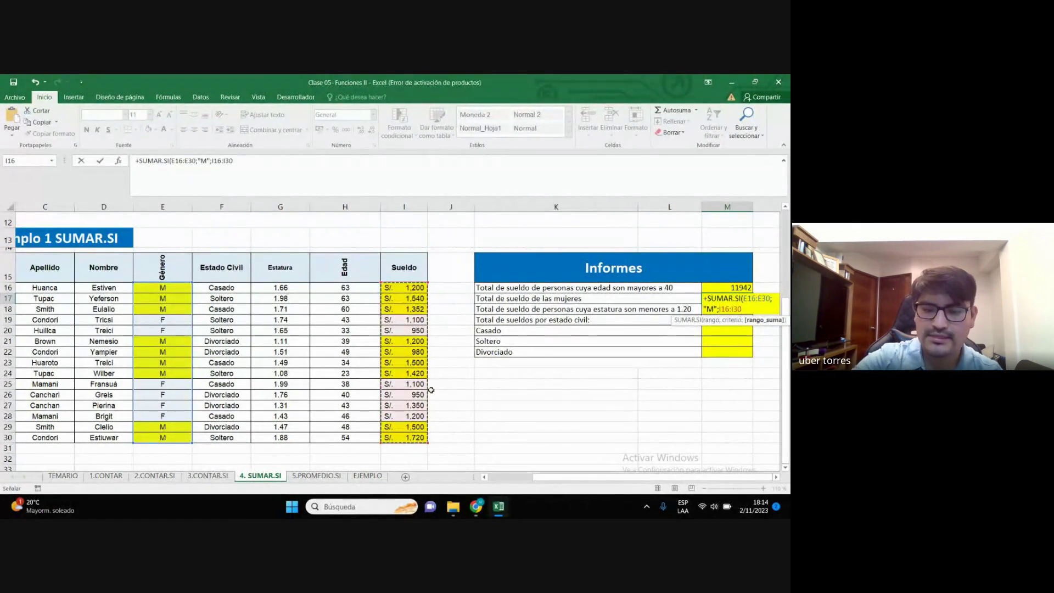
pyautogui.press('Return')
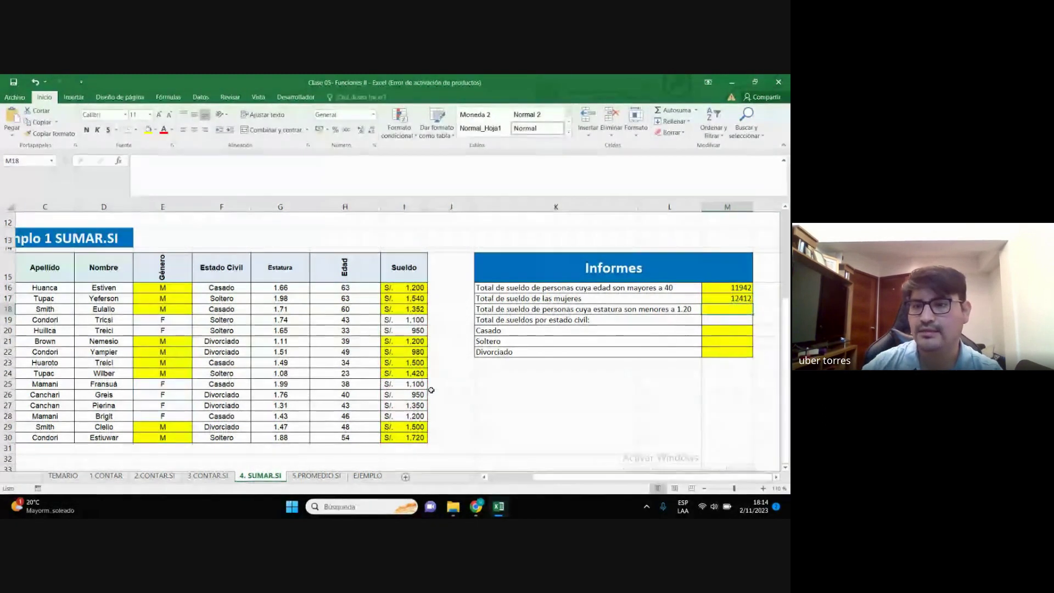
pyautogui.click(742, 298)
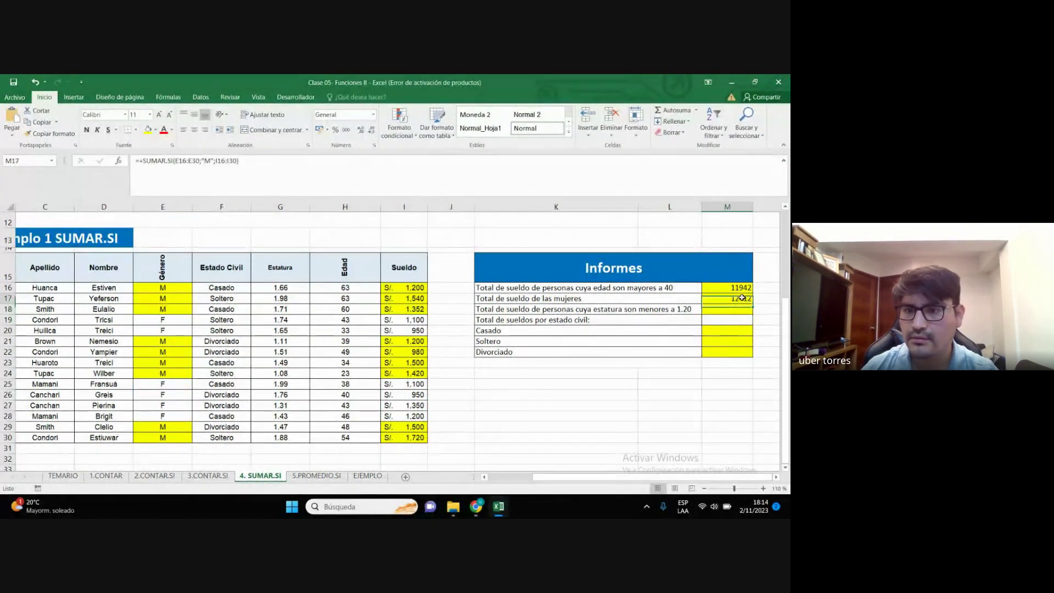
pyautogui.moveTo(476, 506)
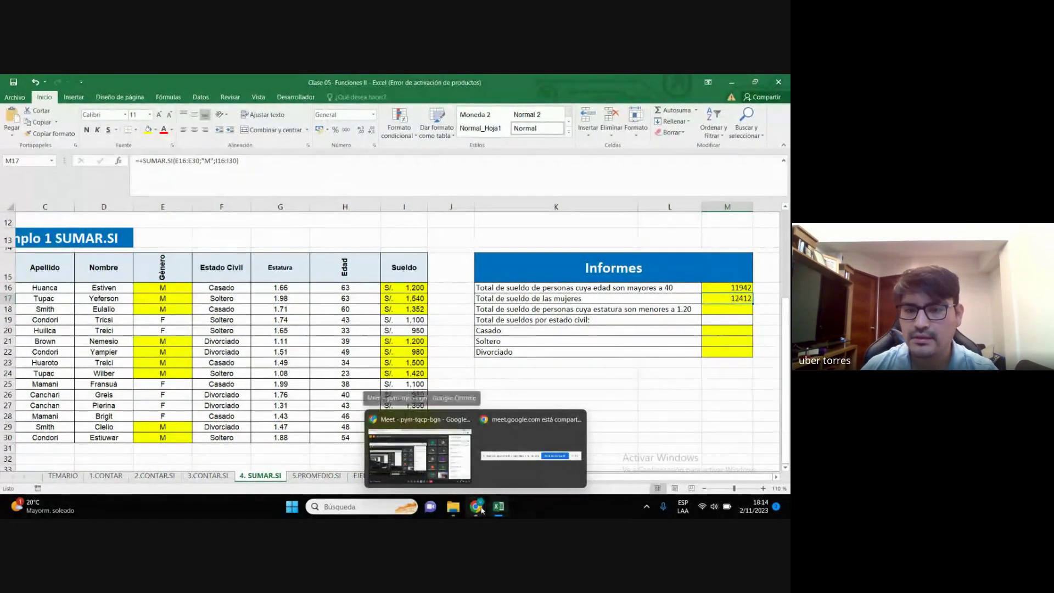
pyautogui.click(428, 451)
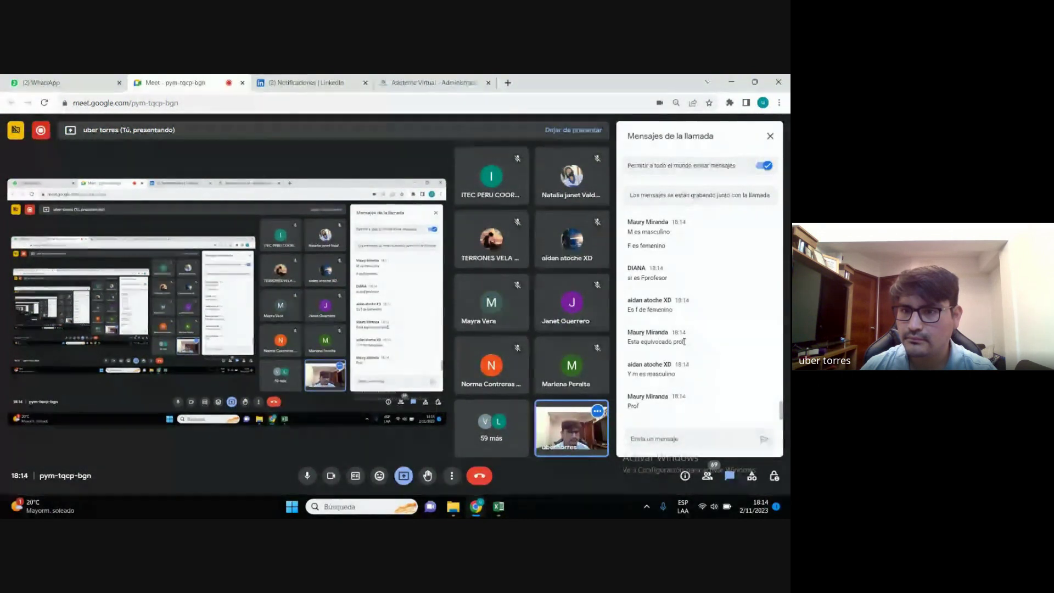
pyautogui.click(731, 81)
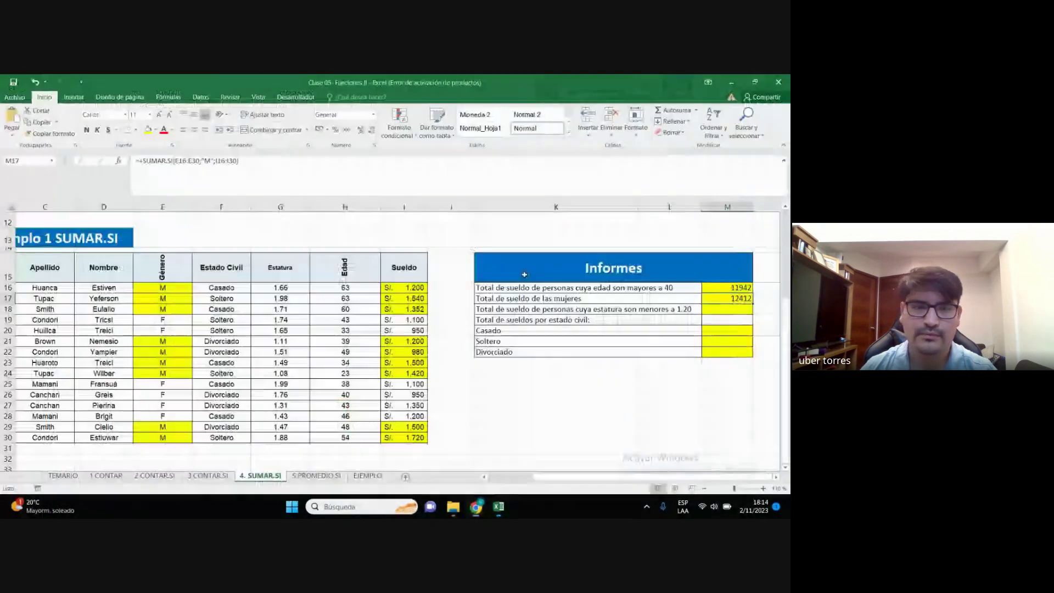
# Change the M17 SUMAR.SI criterion from "M" to "F", giving 6650
pyautogui.doubleClick(742, 298)
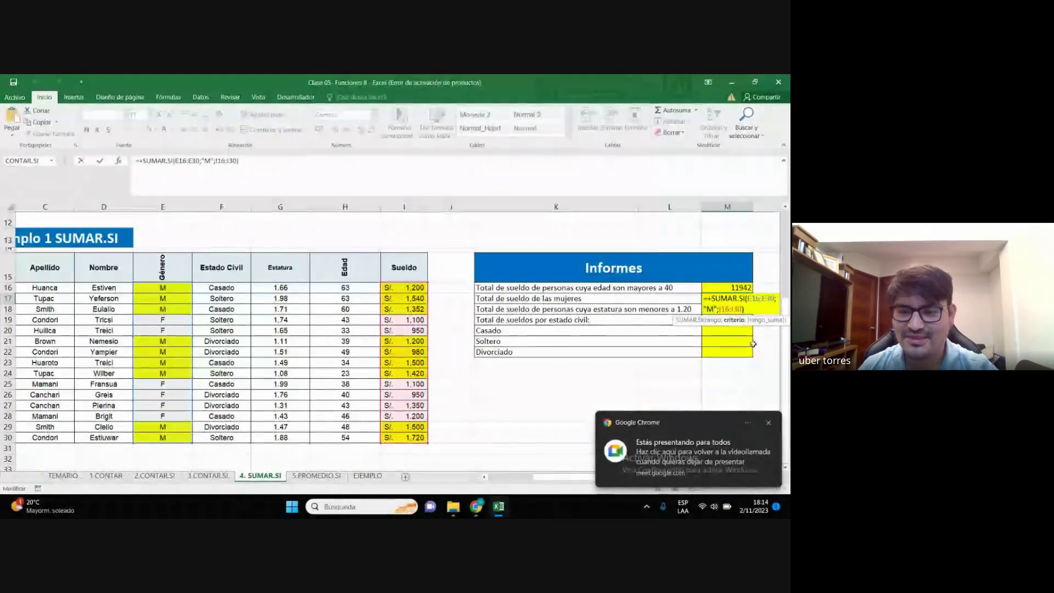
pyautogui.press('BackSpace')
pyautogui.write('F')
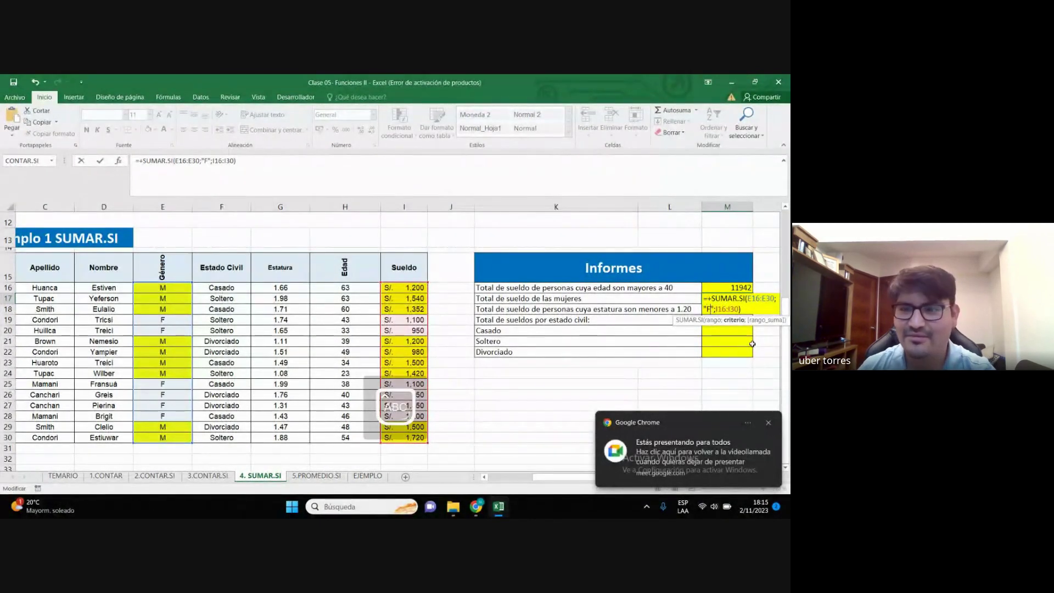
pyautogui.press('Return')
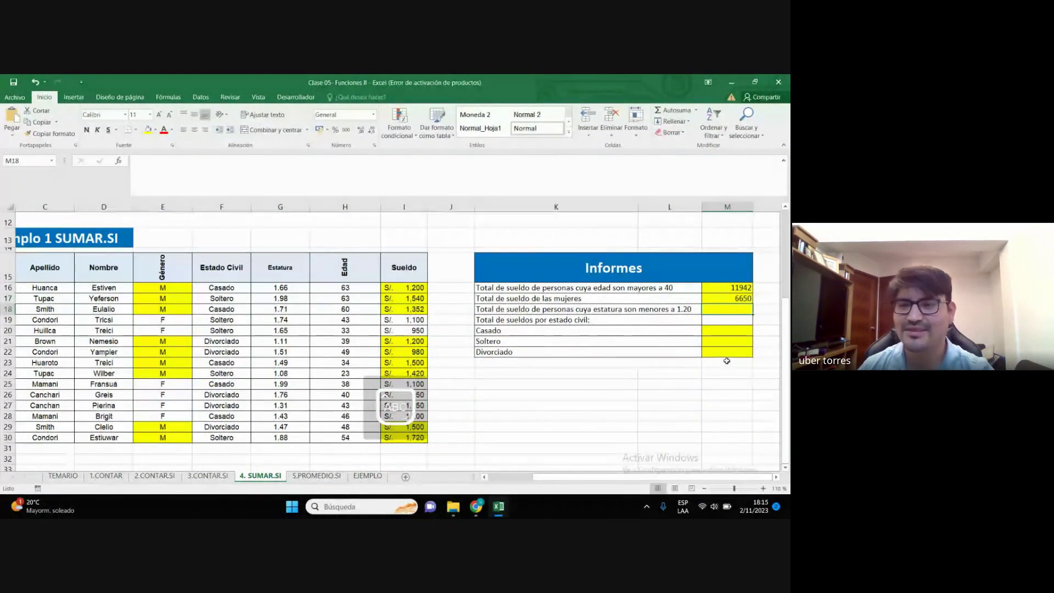
# Switch back to the Google Meet call in the browser
pyautogui.click(691, 373)
pyautogui.click(476, 506)
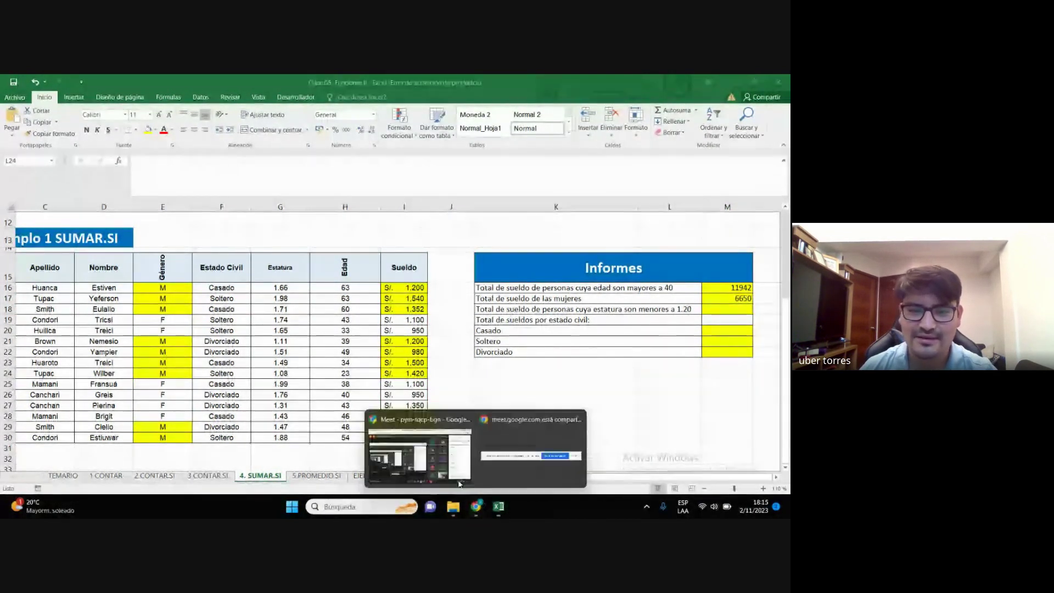
pyautogui.click(412, 447)
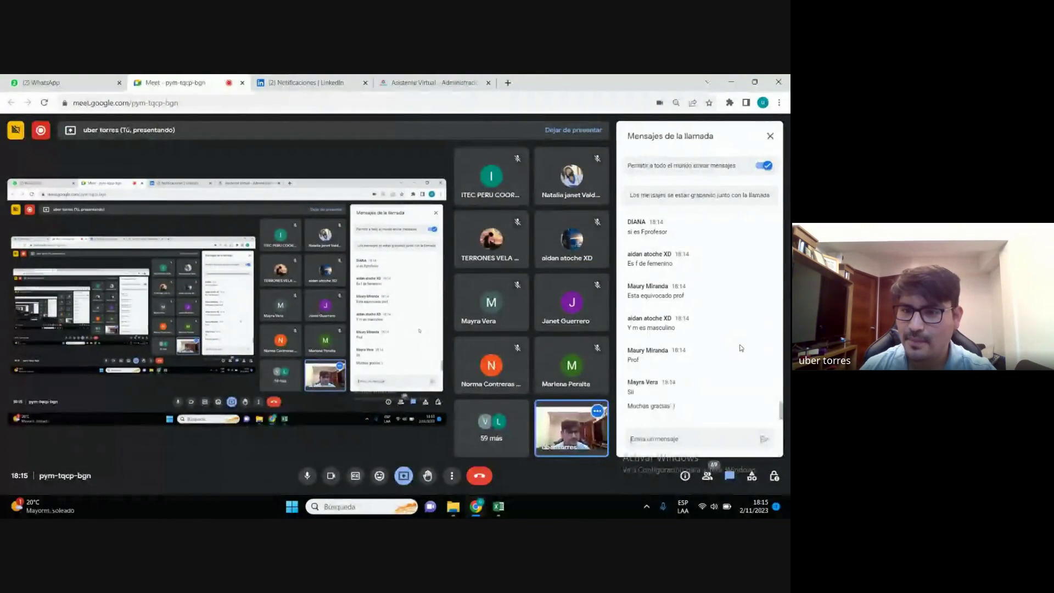
pyautogui.scroll(3, 693, 380)
pyautogui.scroll(3, 694, 381)
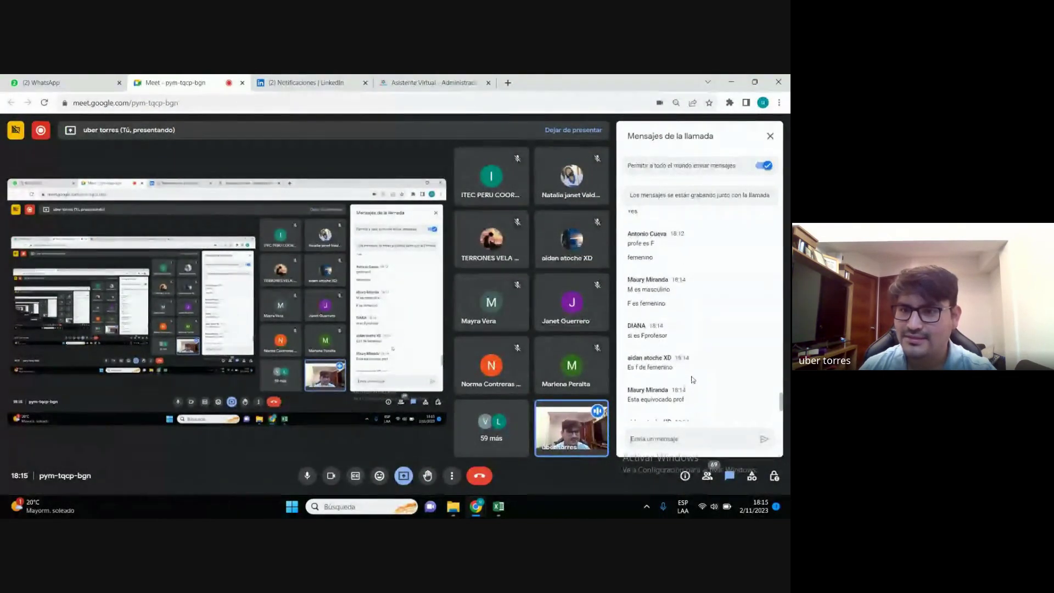
pyautogui.scroll(3, 695, 382)
pyautogui.scroll(3, 697, 382)
pyautogui.scroll(-2, 695, 380)
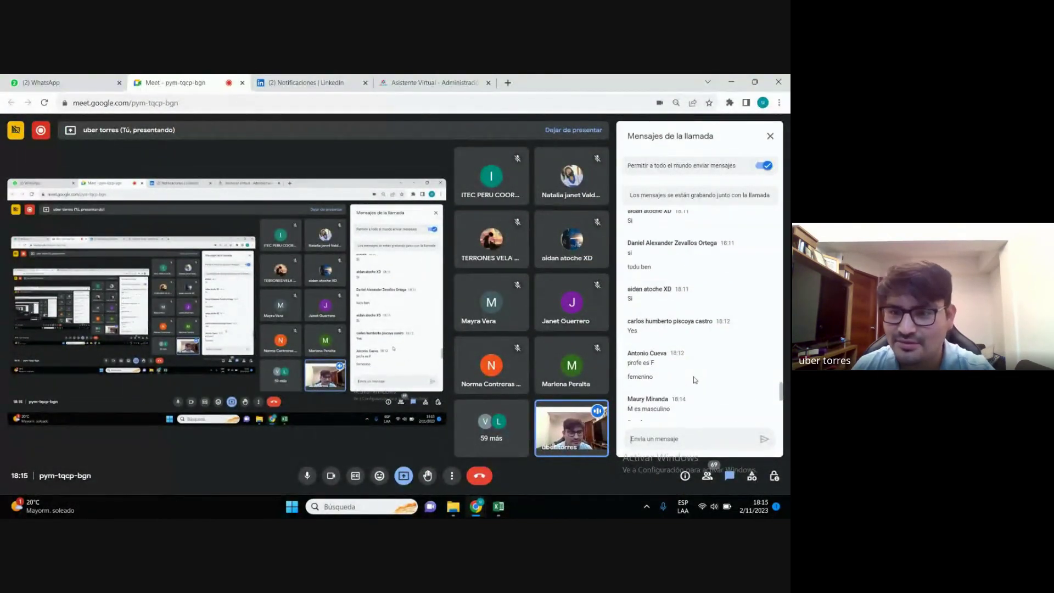
pyautogui.scroll(-2, 694, 380)
pyautogui.scroll(-2, 693, 378)
pyautogui.scroll(-1, 693, 377)
pyautogui.scroll(-1, 691, 375)
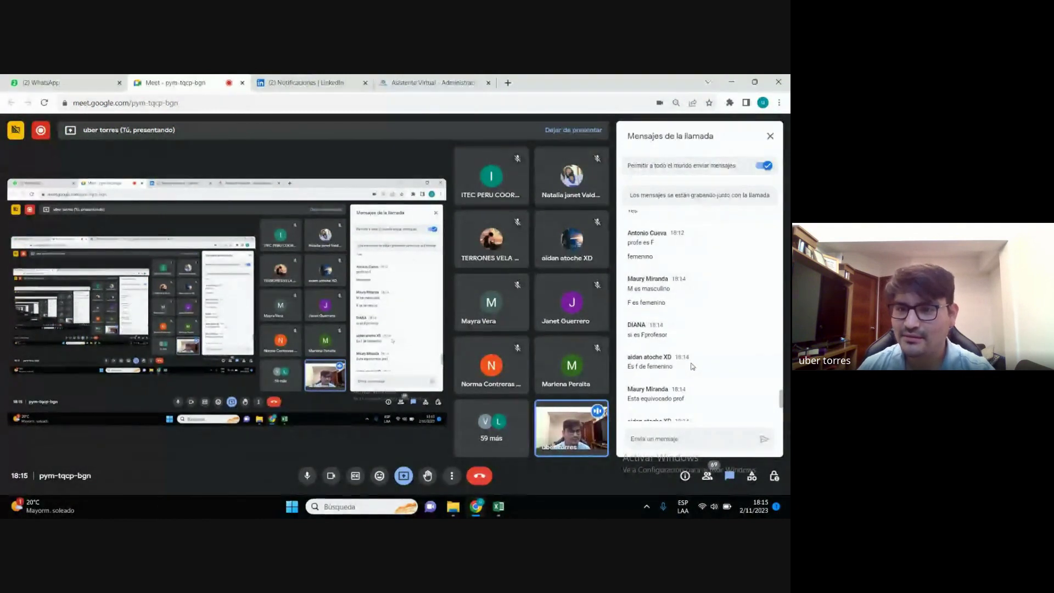
pyautogui.scroll(-1, 687, 369)
pyautogui.scroll(-1, 685, 366)
pyautogui.scroll(-1, 684, 366)
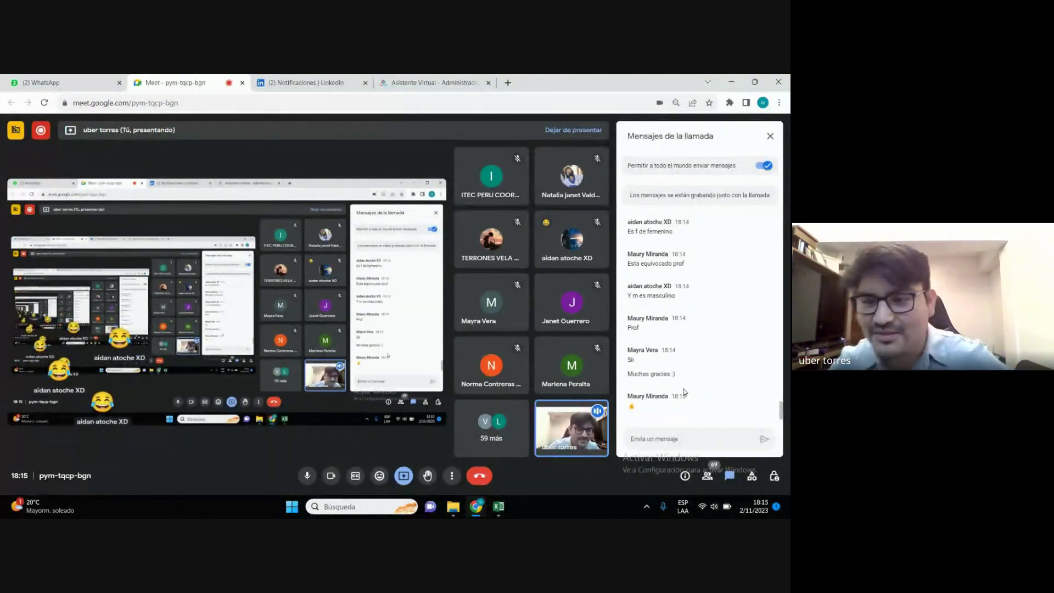
pyautogui.click(507, 509)
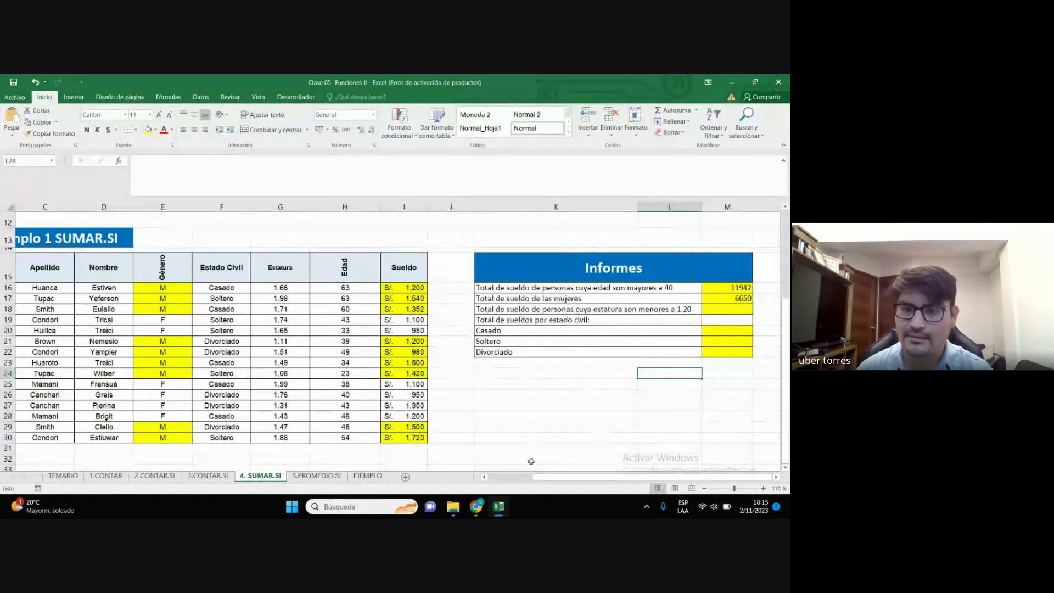
pyautogui.moveTo(476, 506)
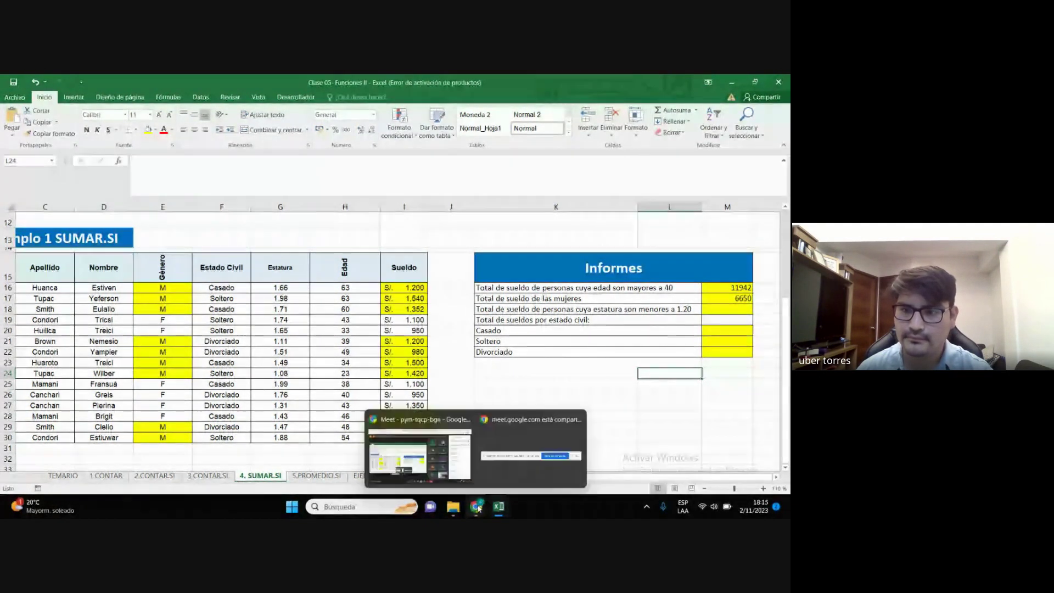
# Return to the Excel workbook and select cell M18 for the next total
pyautogui.click(420, 451)
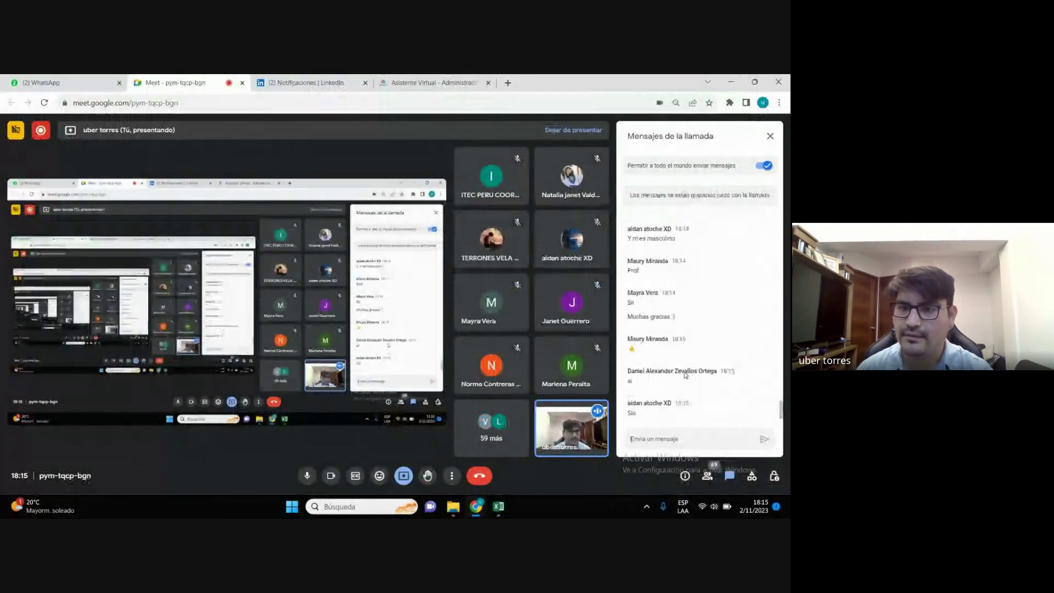
pyautogui.hotkey('alt', 'Tab')
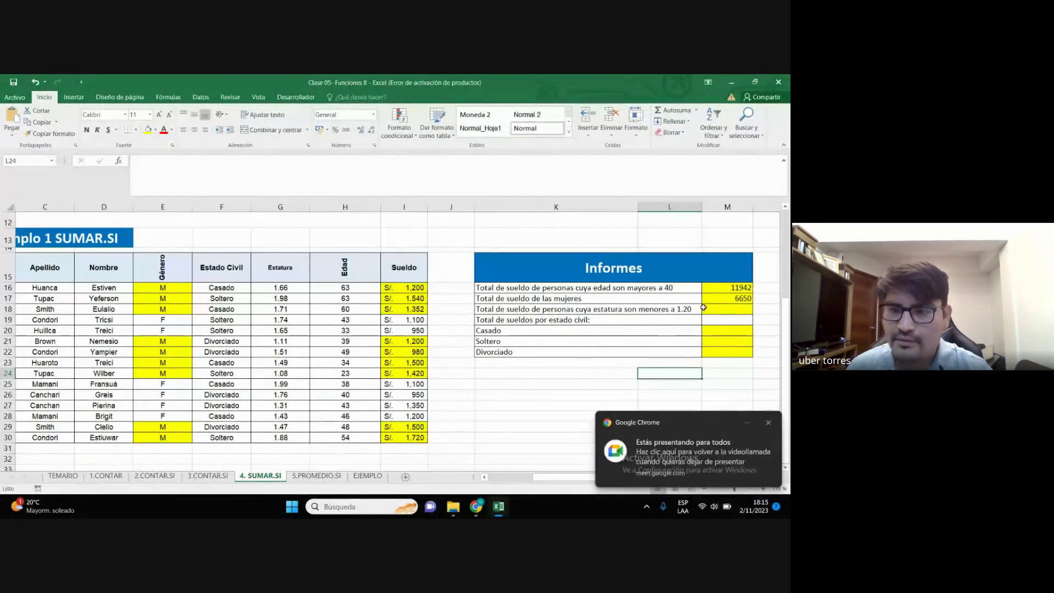
pyautogui.click(709, 310)
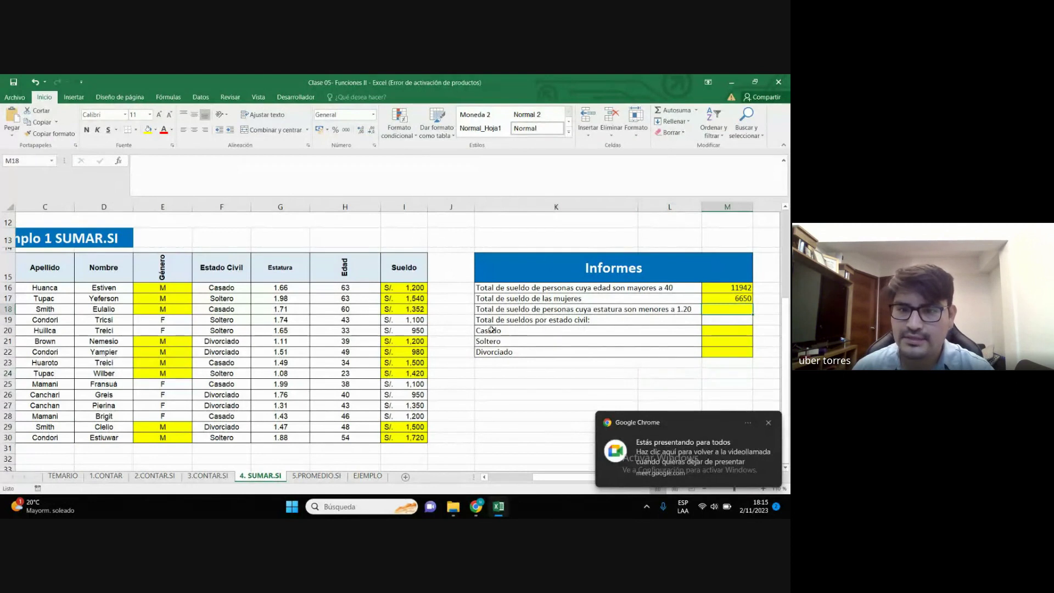
pyautogui.moveTo(492, 329); pyautogui.dragTo(646, 352)
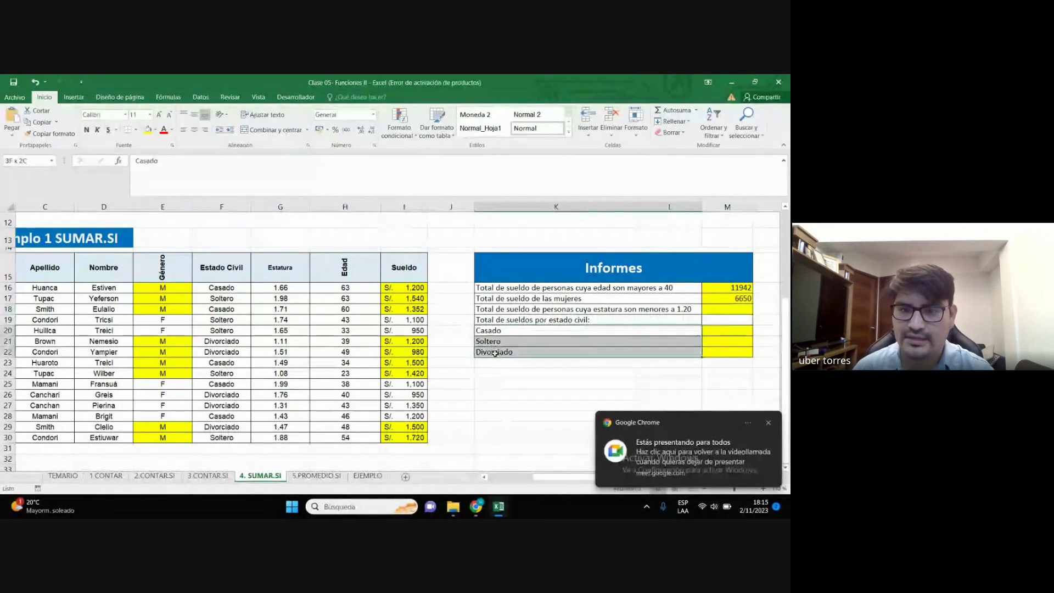
pyautogui.click(742, 309)
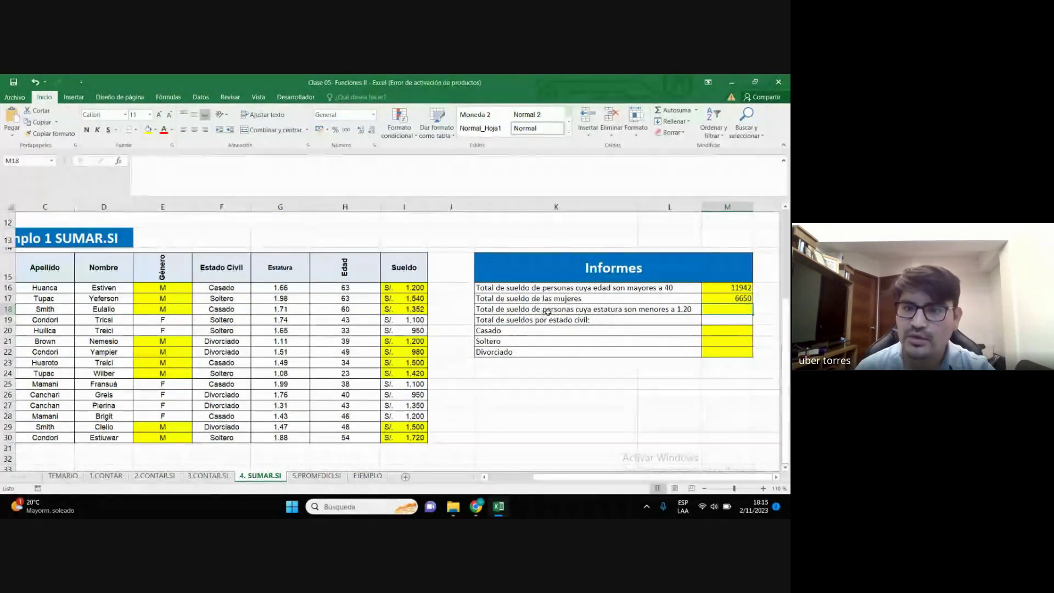
# Remove the yellow fill from the Género through Sueldo data cells E16:I30
pyautogui.moveTo(181, 288)
pyautogui.mouseDown()
pyautogui.moveTo(369, 379)
pyautogui.moveTo(417, 438)
pyautogui.mouseUp()
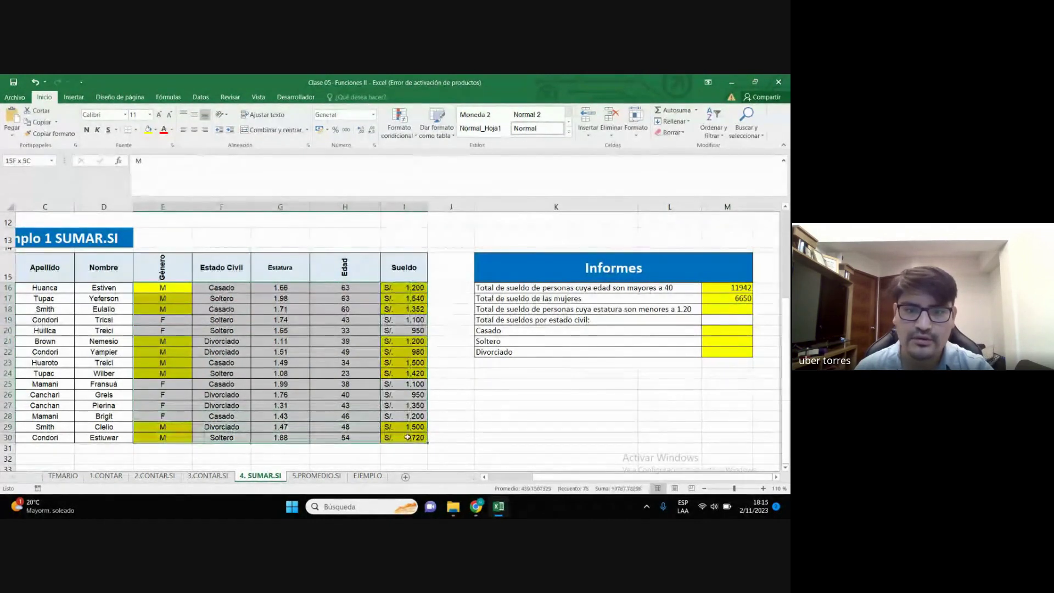
pyautogui.click(153, 130)
pyautogui.click(164, 217)
pyautogui.click(659, 363)
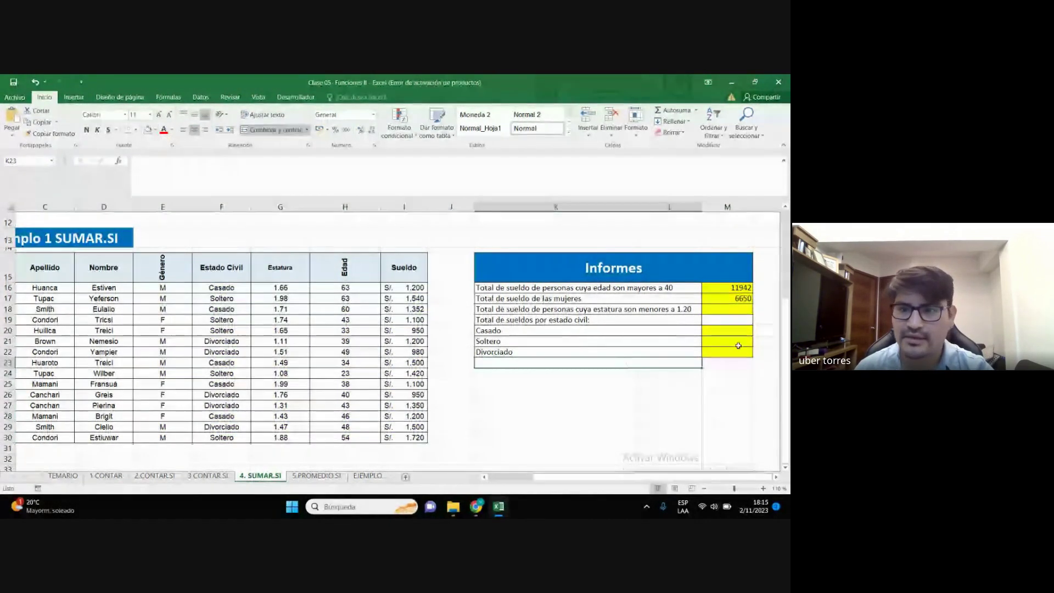
pyautogui.click(742, 309)
# Enter SUMAR.SI(G16:G30;"<1.20";I16:I30) in M18, totalling 2620 for heights under 1.20
pyautogui.write('+')
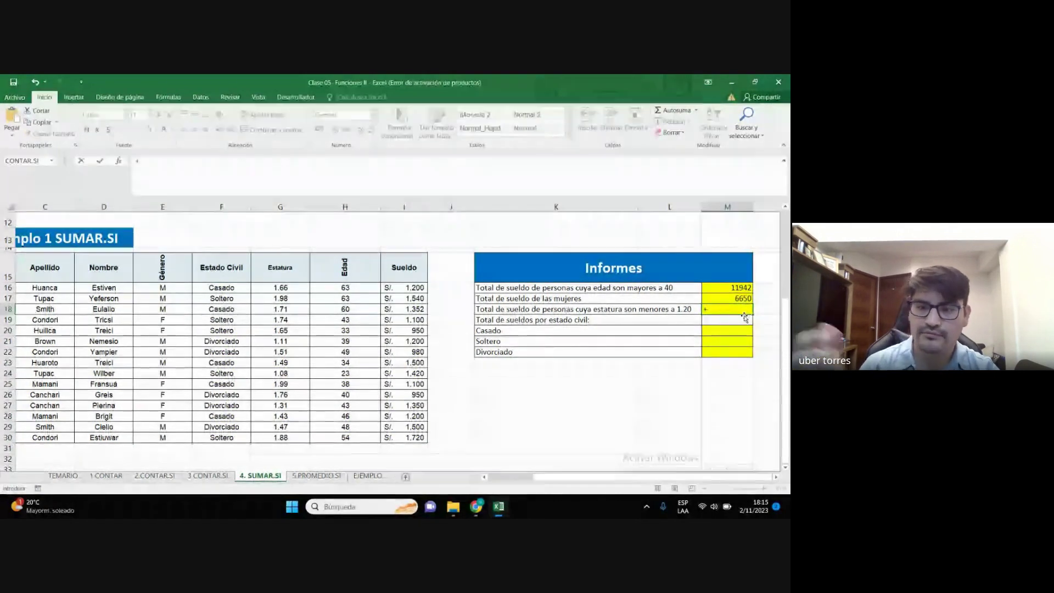
pyautogui.write('SUMAR')
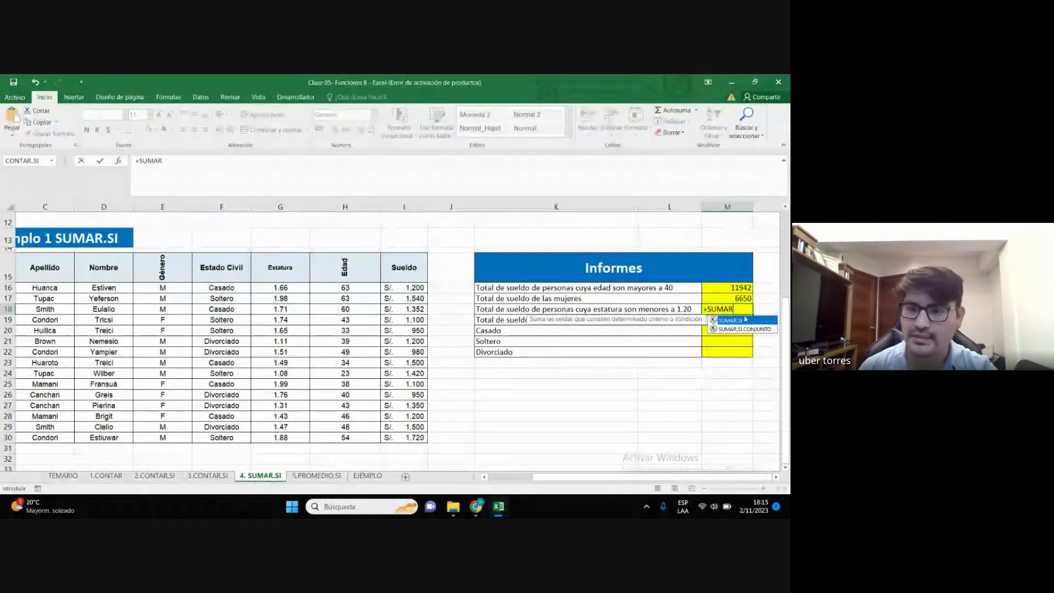
pyautogui.doubleClick(730, 322)
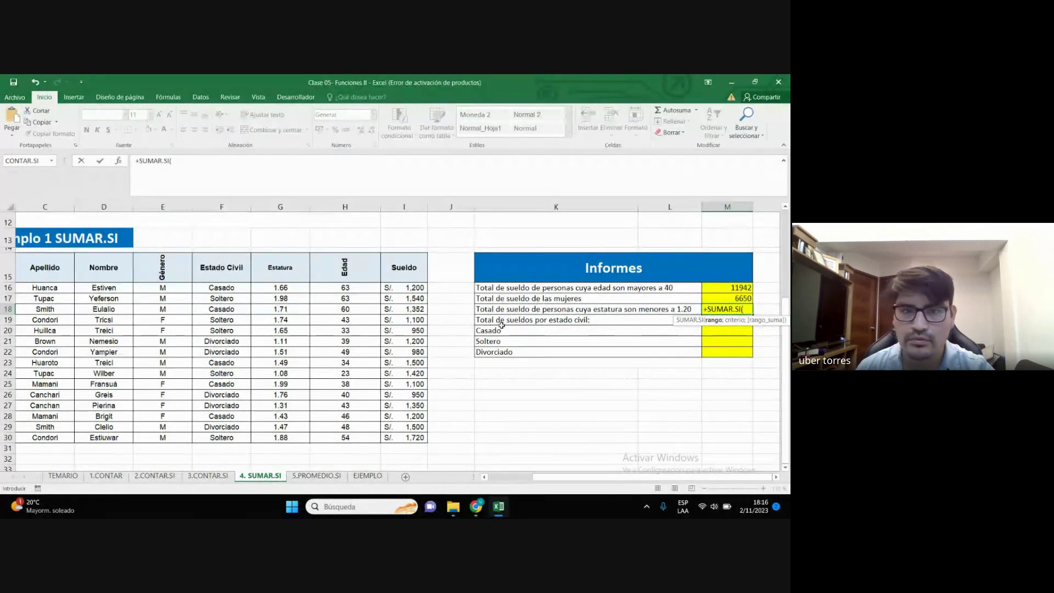
pyautogui.moveTo(286, 288); pyautogui.dragTo(286, 435)
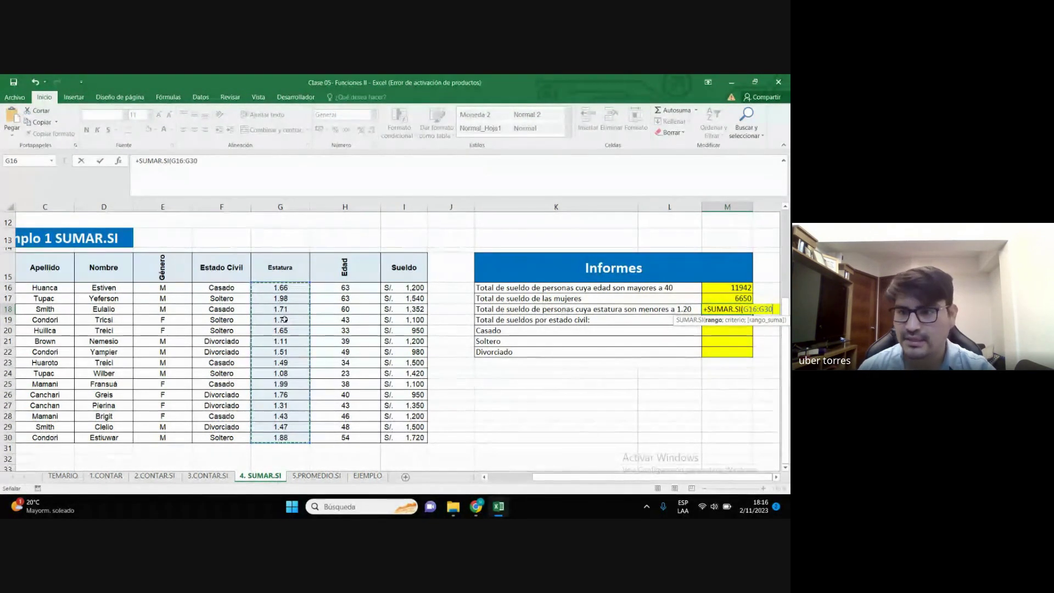
pyautogui.write(';')
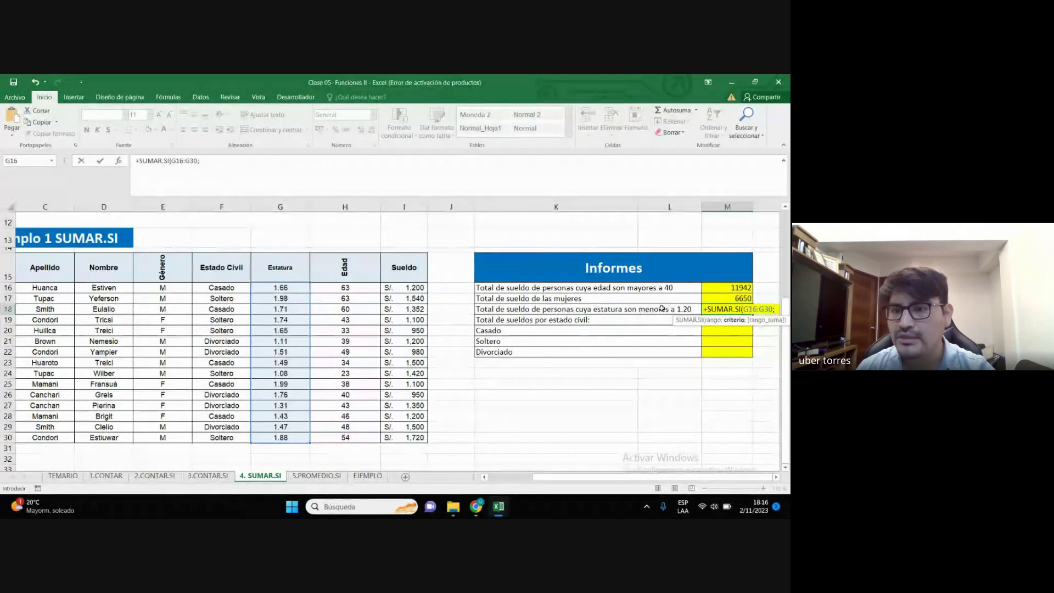
pyautogui.write('>')
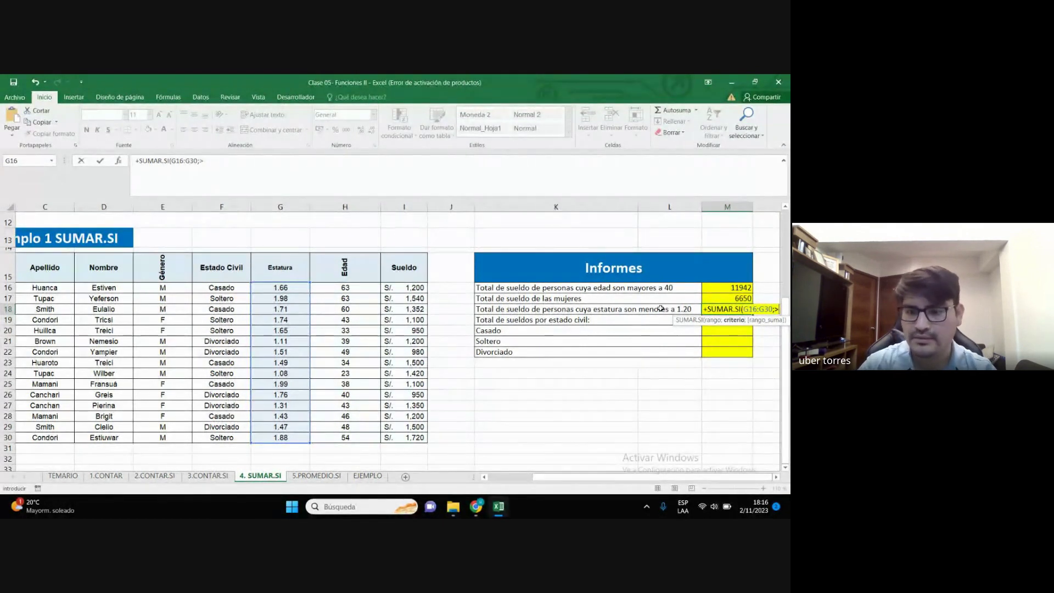
pyautogui.press('BackSpace')
pyautogui.write('<')
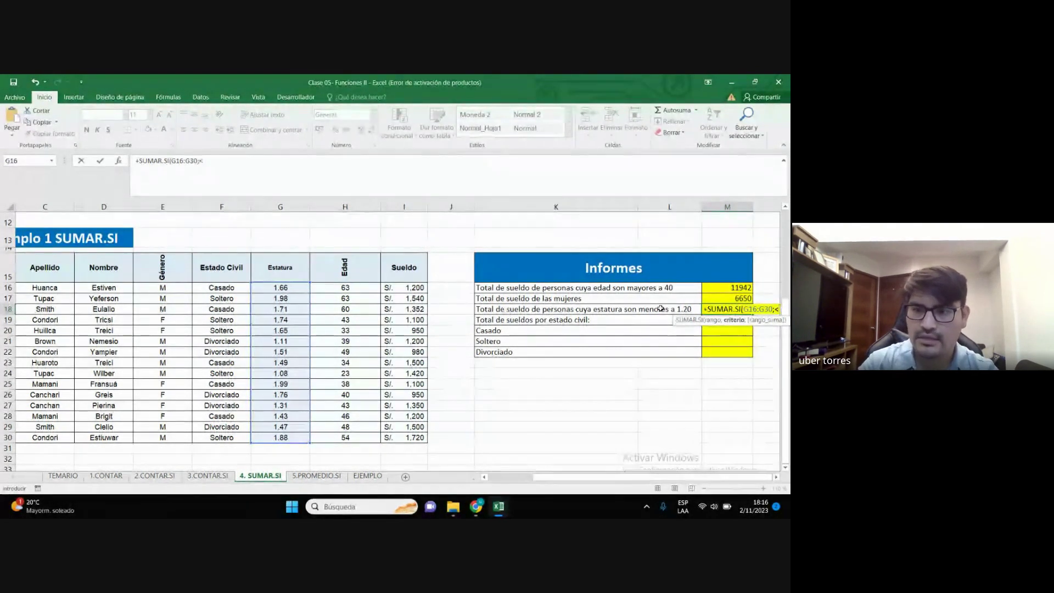
pyautogui.write('1.20"')
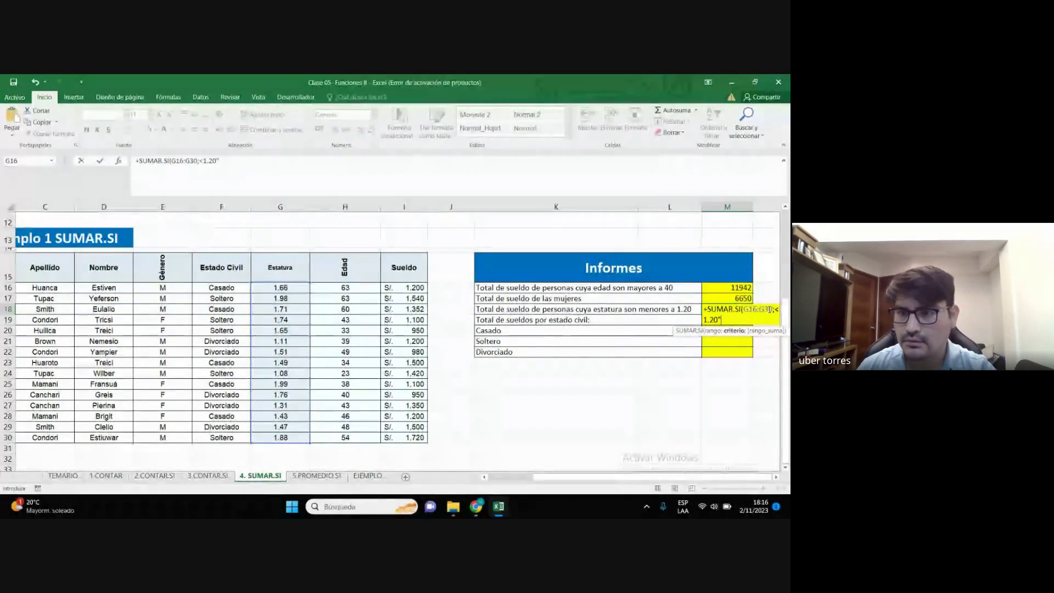
pyautogui.click(772, 309)
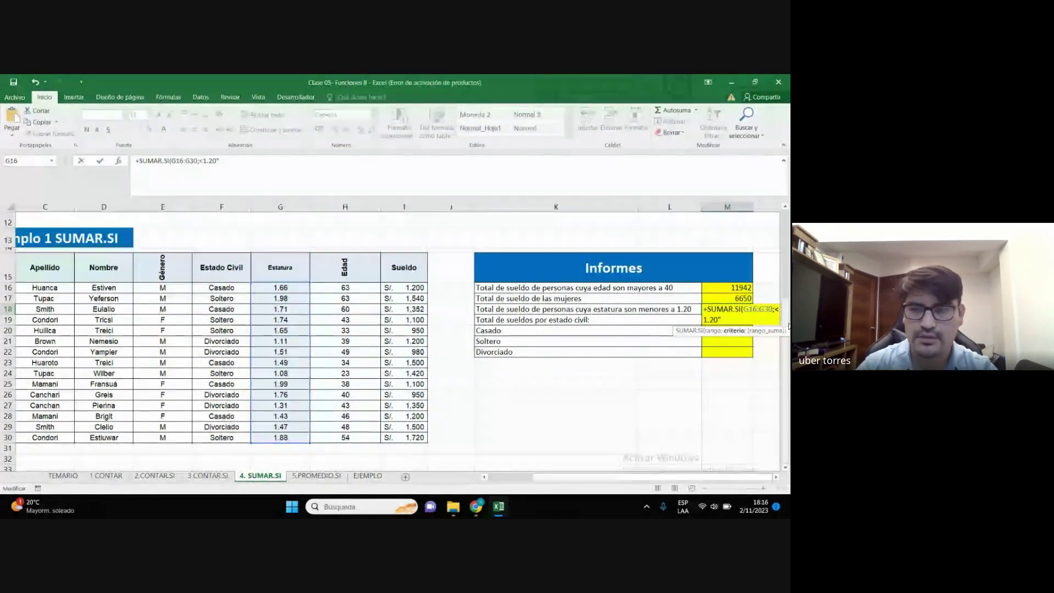
pyautogui.write('"')
pyautogui.click(742, 320)
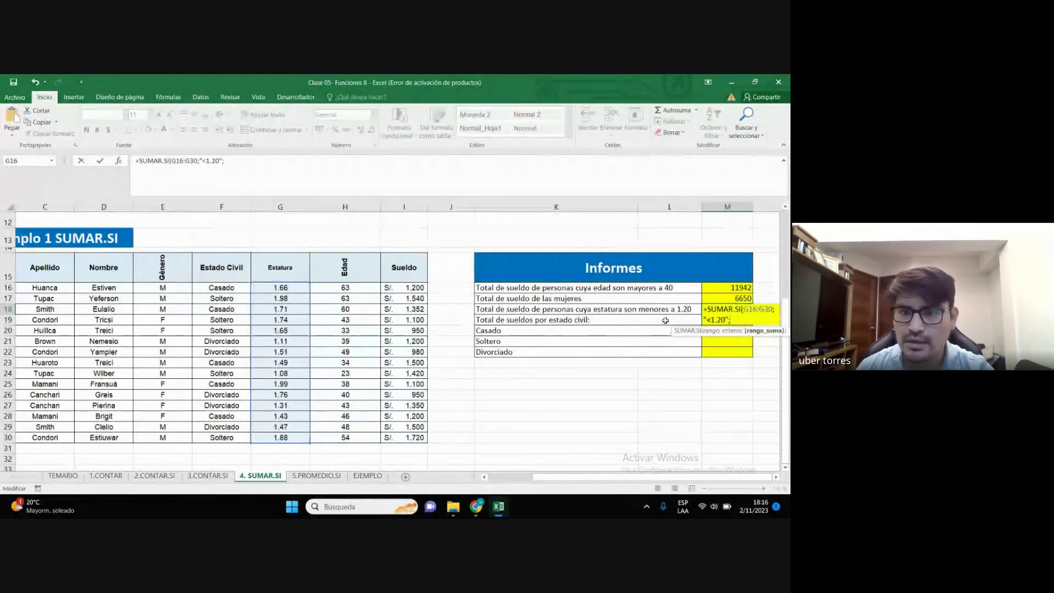
pyautogui.moveTo(406, 286); pyautogui.dragTo(409, 437)
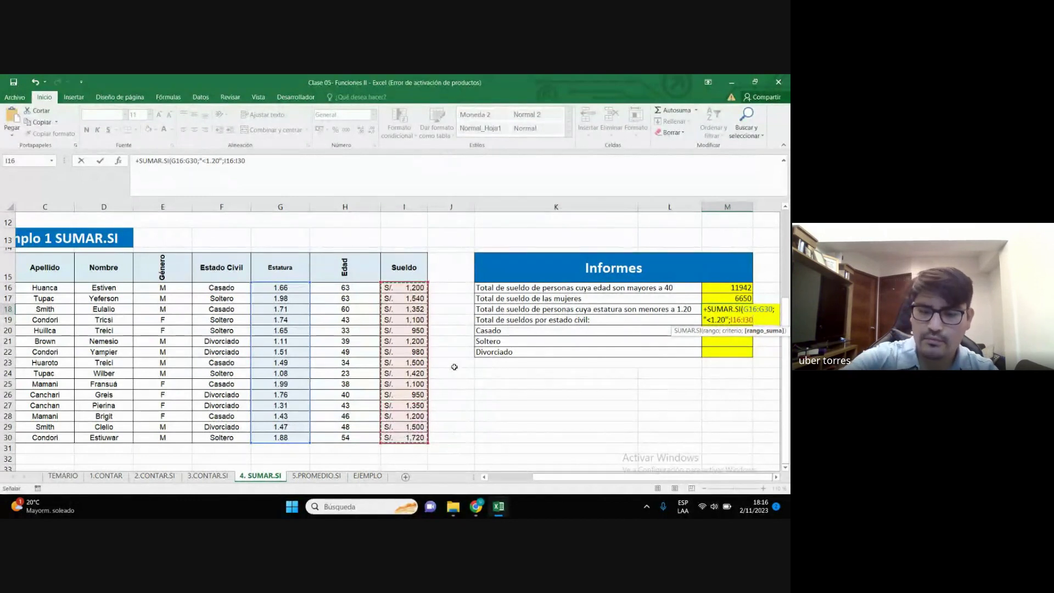
pyautogui.press('Return')
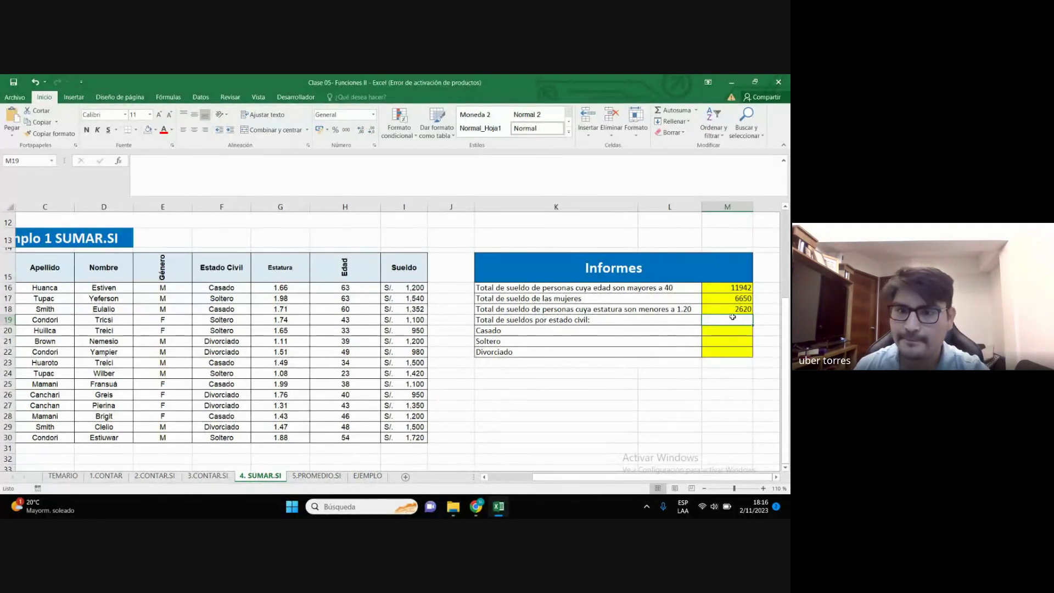
pyautogui.moveTo(476, 507)
pyautogui.click(507, 423)
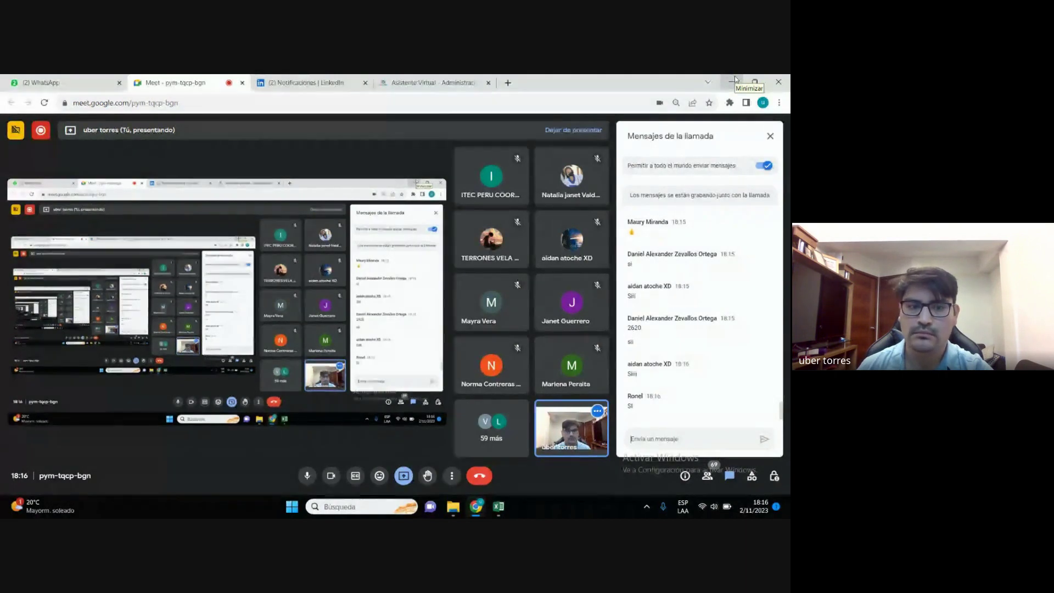
pyautogui.click(734, 79)
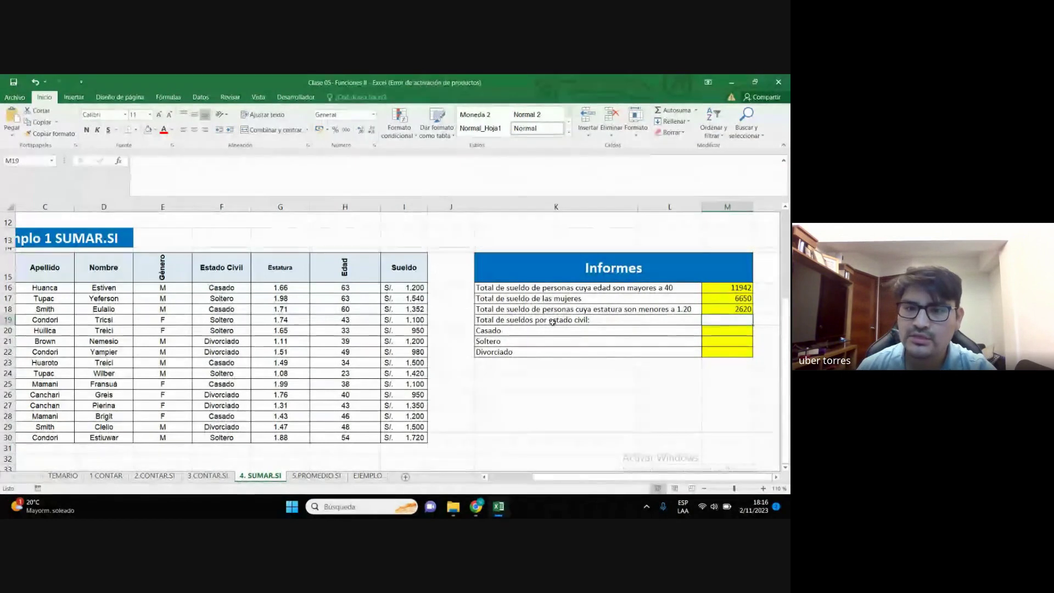
pyautogui.click(601, 319)
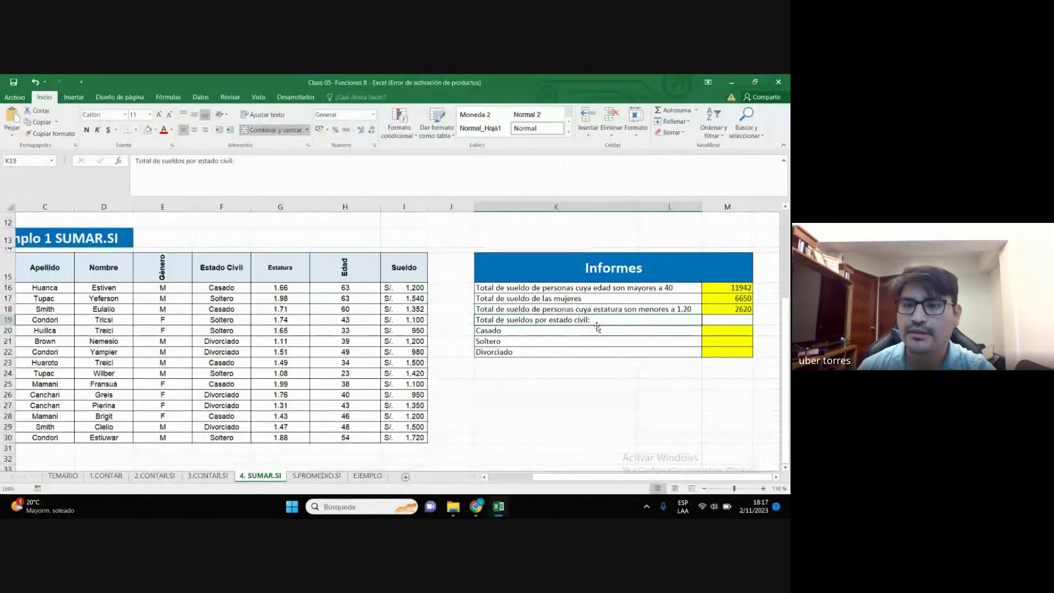
pyautogui.press('Right')
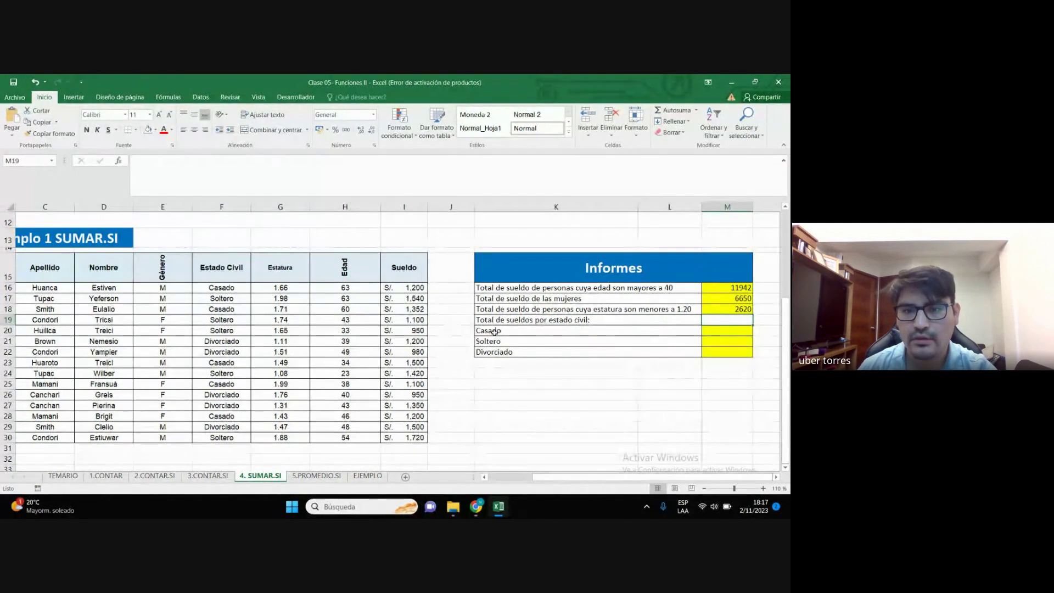
pyautogui.click(493, 332)
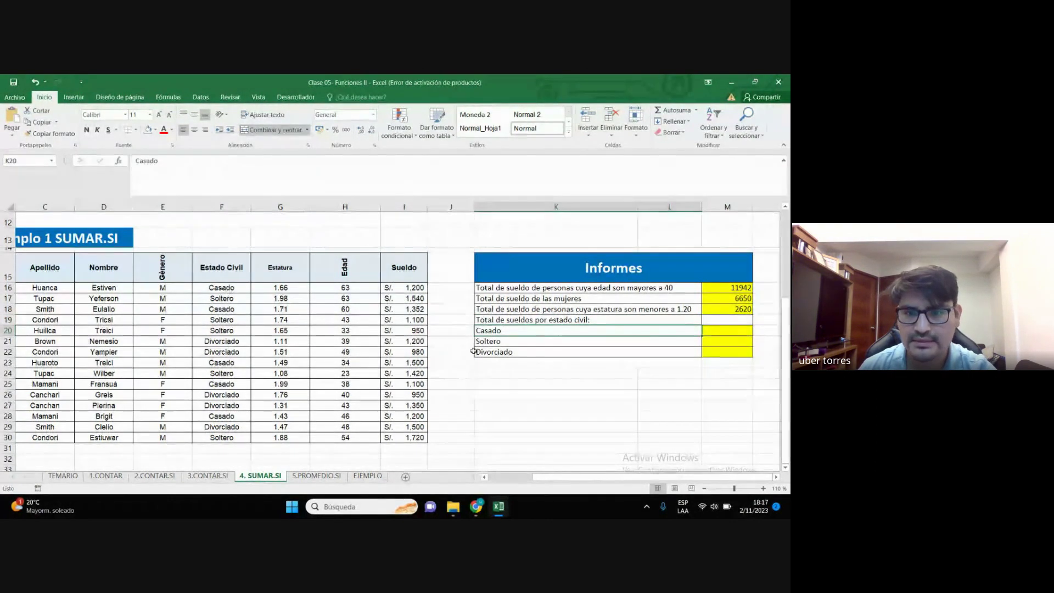
pyautogui.click(499, 342)
pyautogui.click(526, 354)
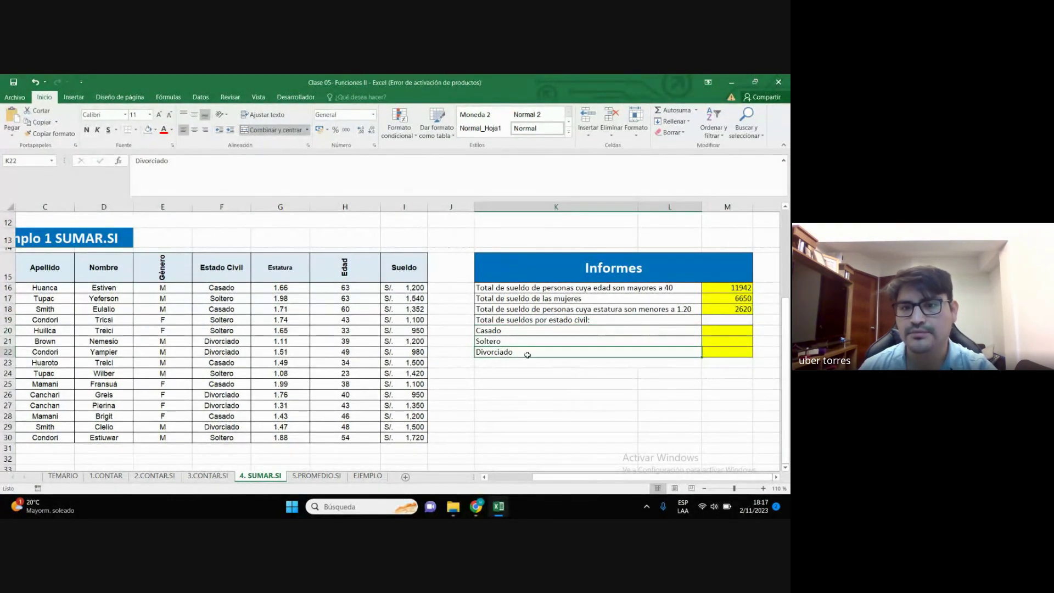
pyautogui.click(741, 331)
pyautogui.click(695, 377)
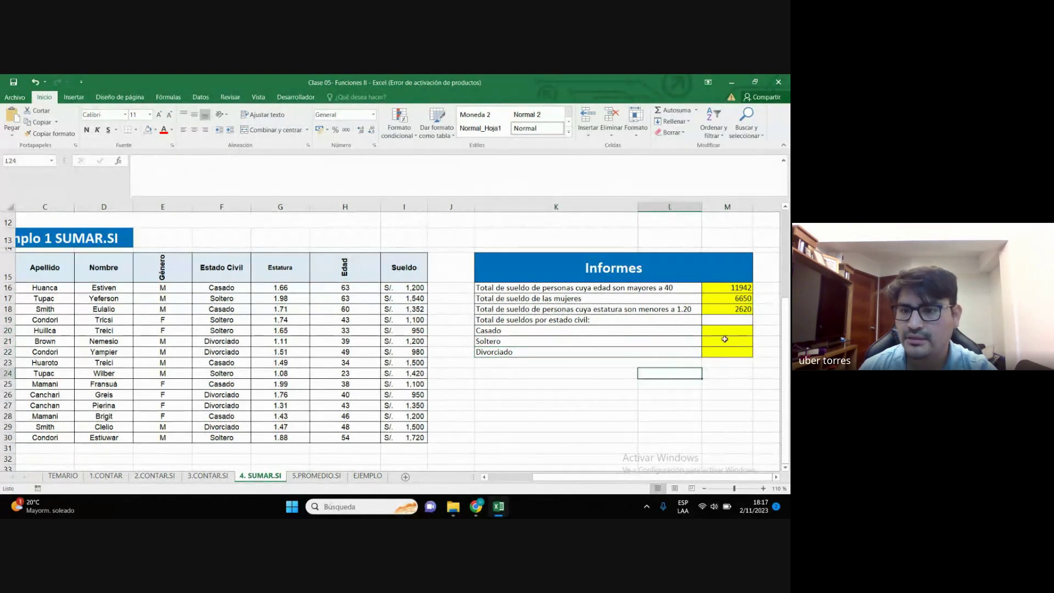
pyautogui.click(729, 335)
pyautogui.moveTo(729, 335); pyautogui.dragTo(728, 352)
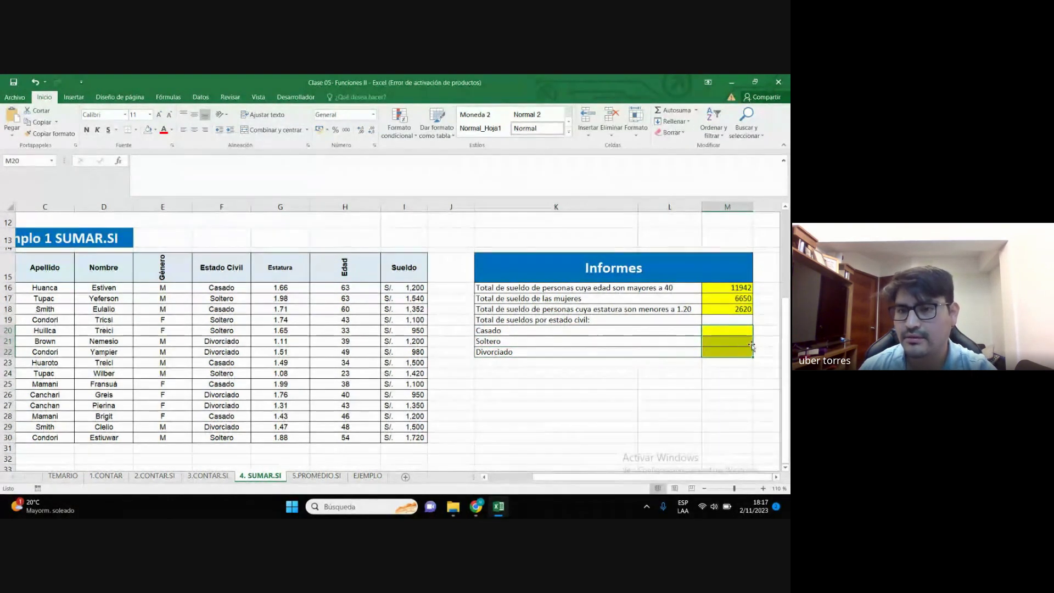
pyautogui.click(703, 371)
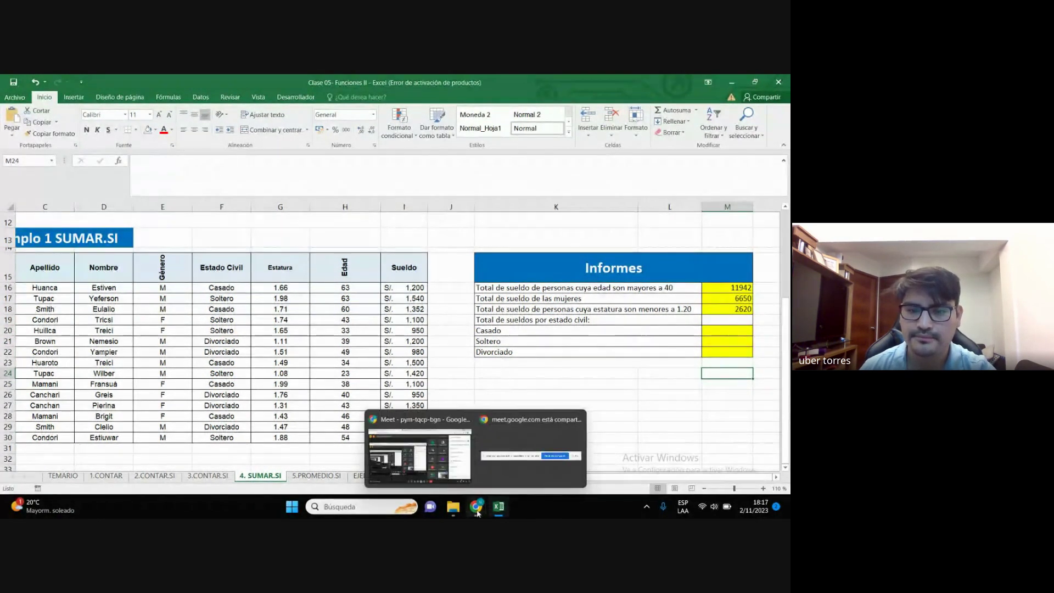
pyautogui.click(417, 425)
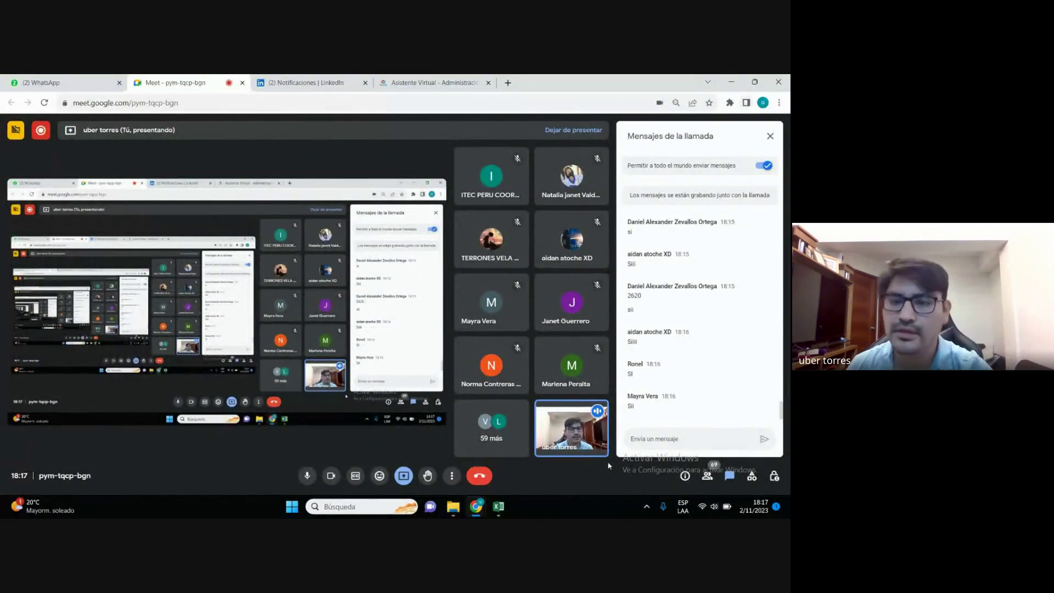
pyautogui.click(498, 456)
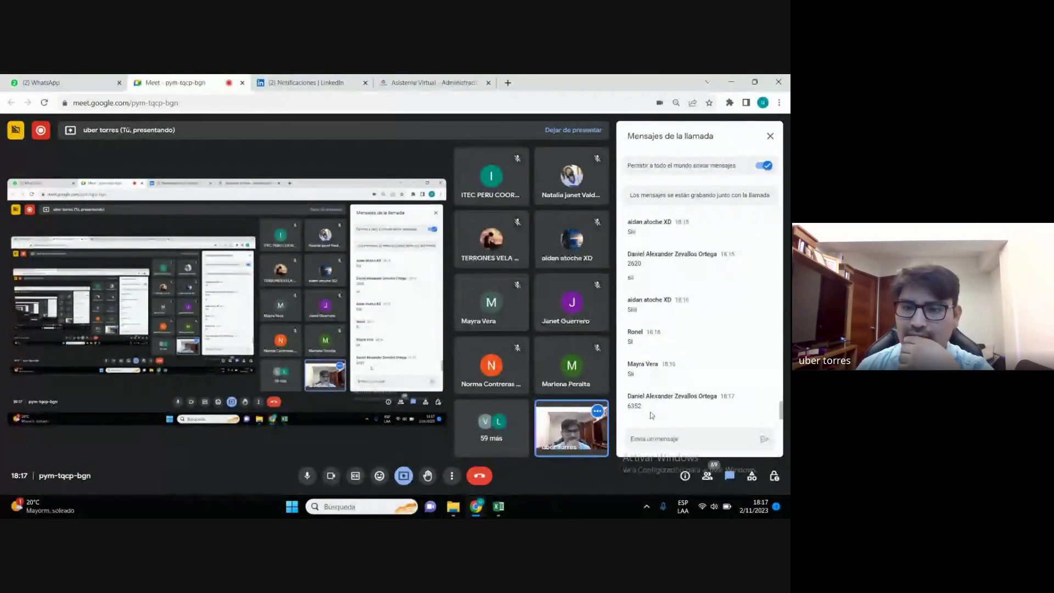
pyautogui.click(499, 508)
pyautogui.click(503, 515)
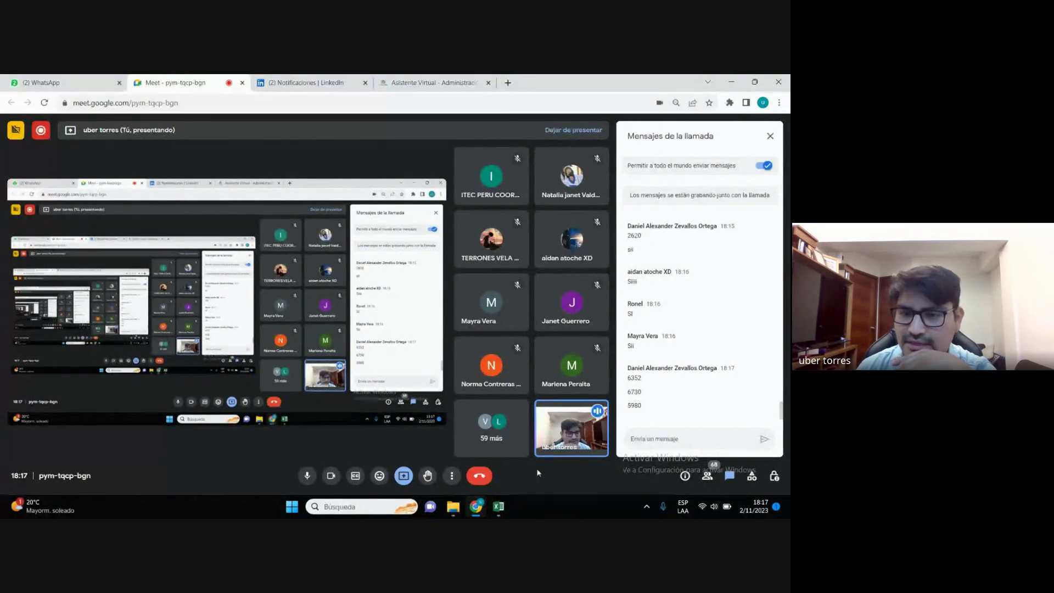
pyautogui.click(504, 515)
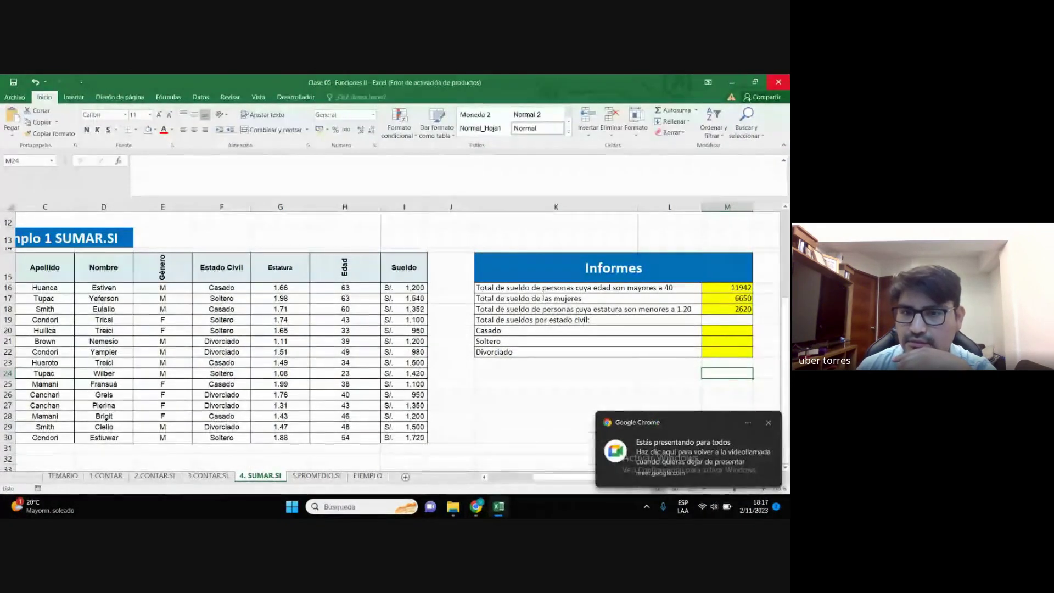
# Minimize Excel to show the Google Meet call with answers 6352, 6730 and 5980
pyautogui.click(731, 85)
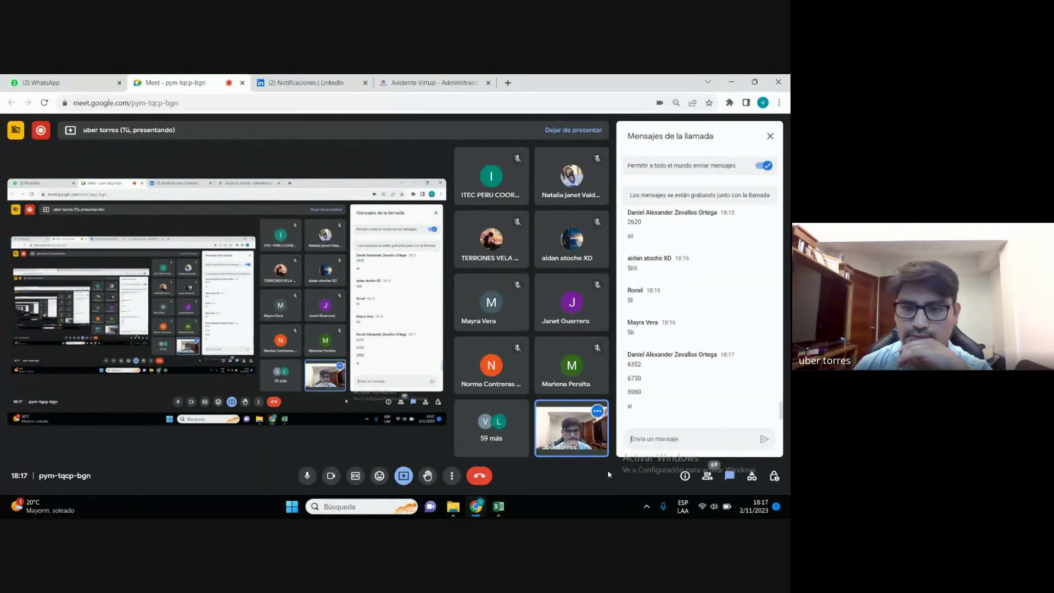
pyautogui.moveTo(571, 428)
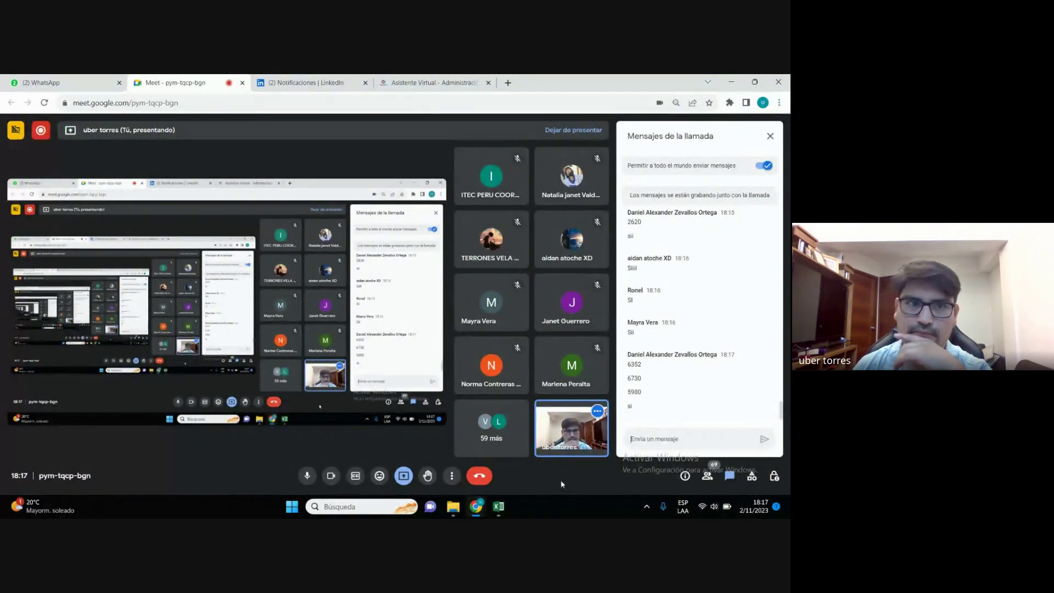
# Mute the microphone in Meet and switch to the WhatsApp Web tab
pyautogui.click(308, 477)
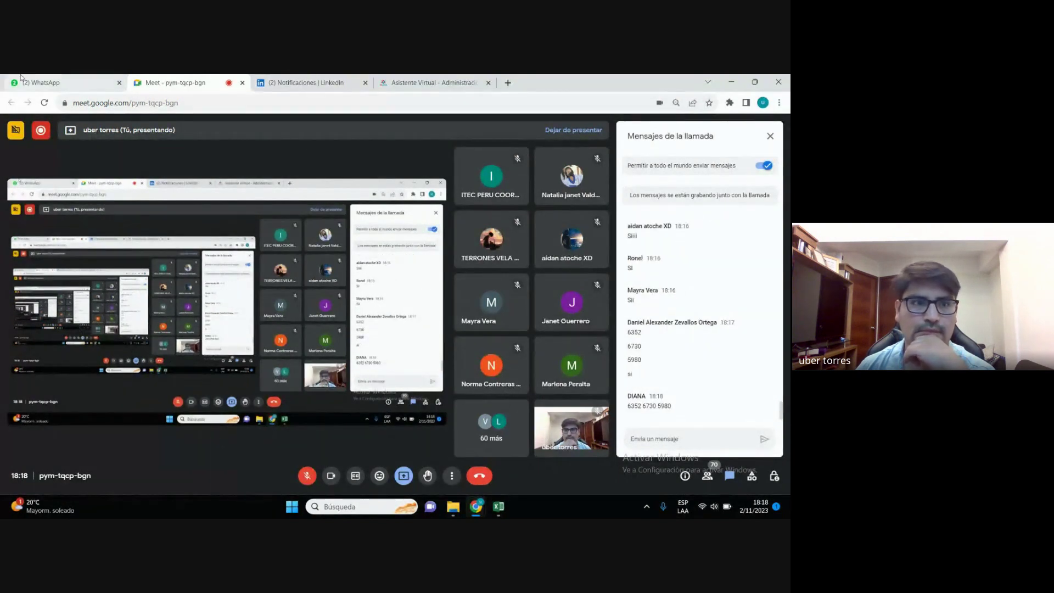
pyautogui.click(41, 82)
pyautogui.write('JAJA')
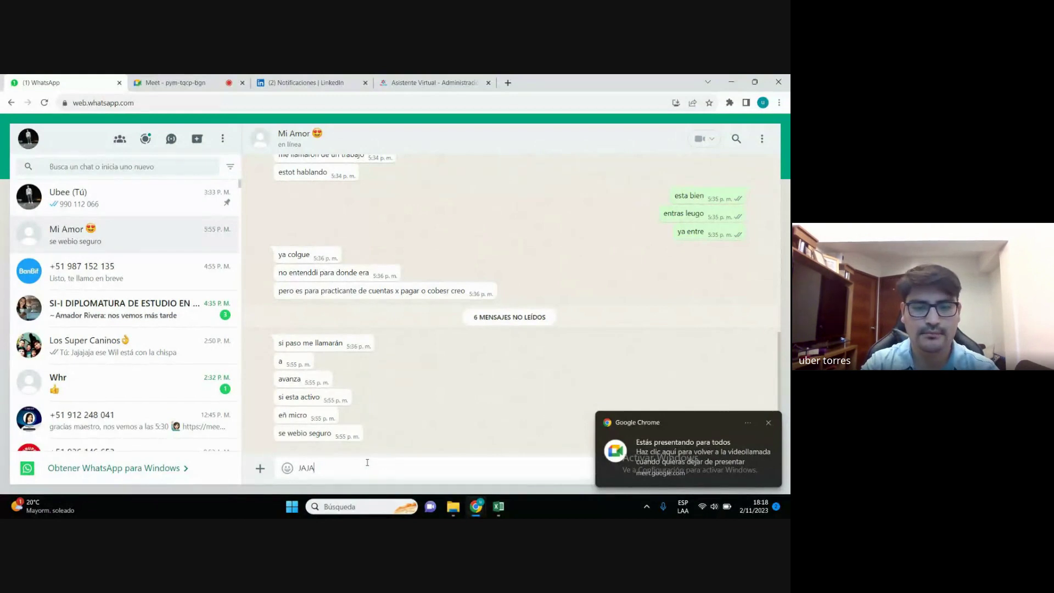
# Send the short replies 'gorda' and 'amortmr' in the WhatsApp chat, then return to Meet
pyautogui.press('BackSpace')
pyautogui.press('BackSpace')
pyautogui.press('BackSpace')
pyautogui.press('capslock')
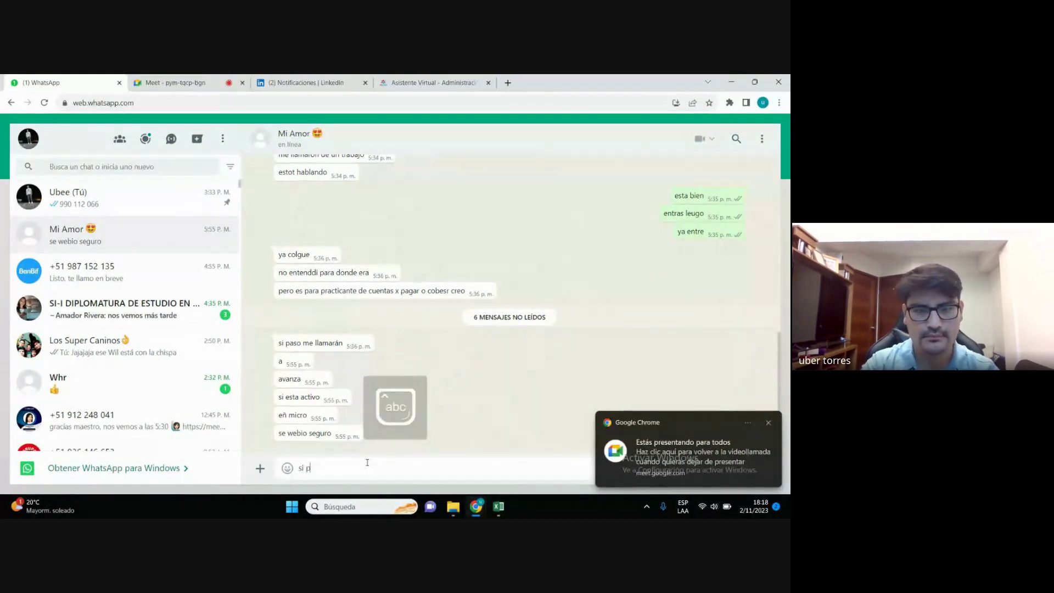
pyautogui.write('gorda')
pyautogui.press('Return')
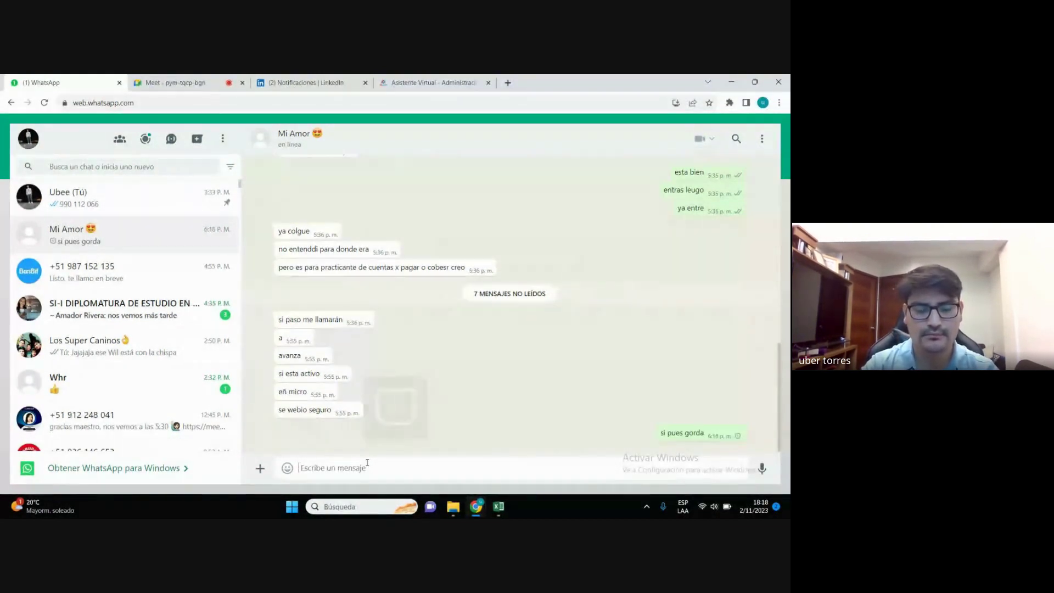
pyautogui.write('amor')
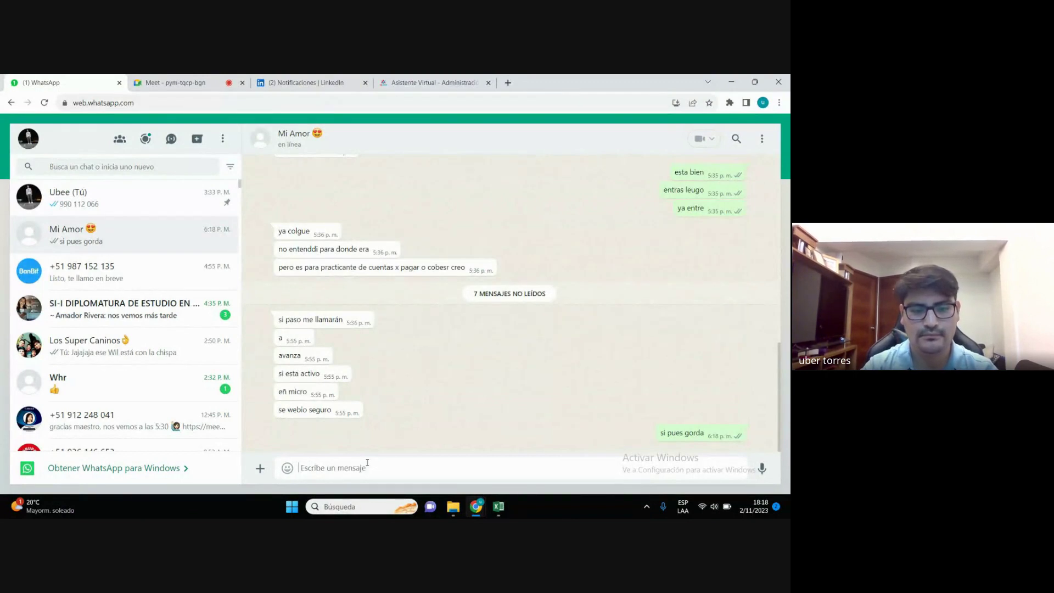
pyautogui.write('tmr')
pyautogui.press('Return')
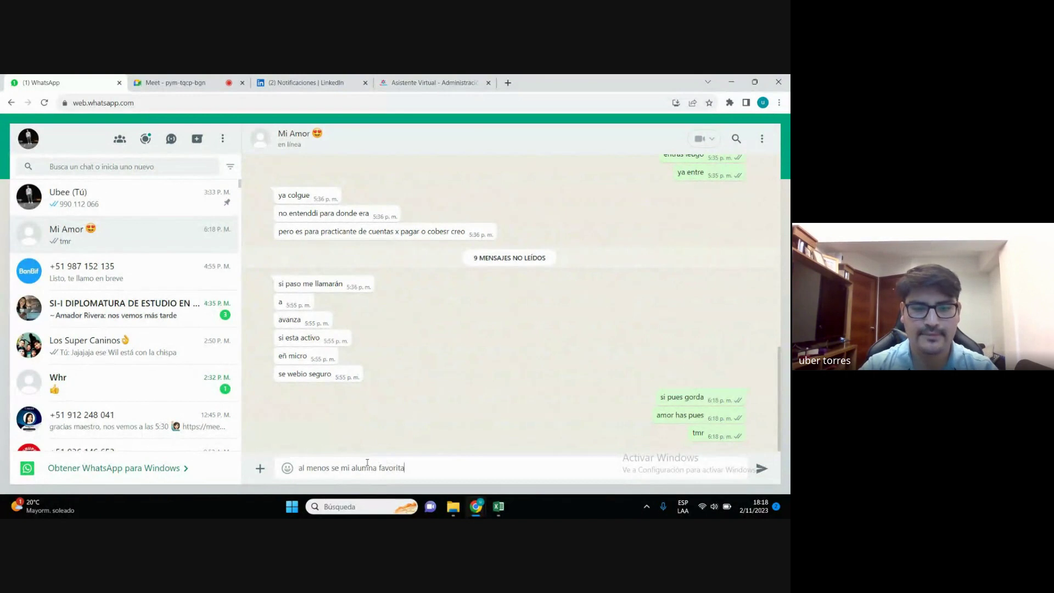
pyautogui.press('Return')
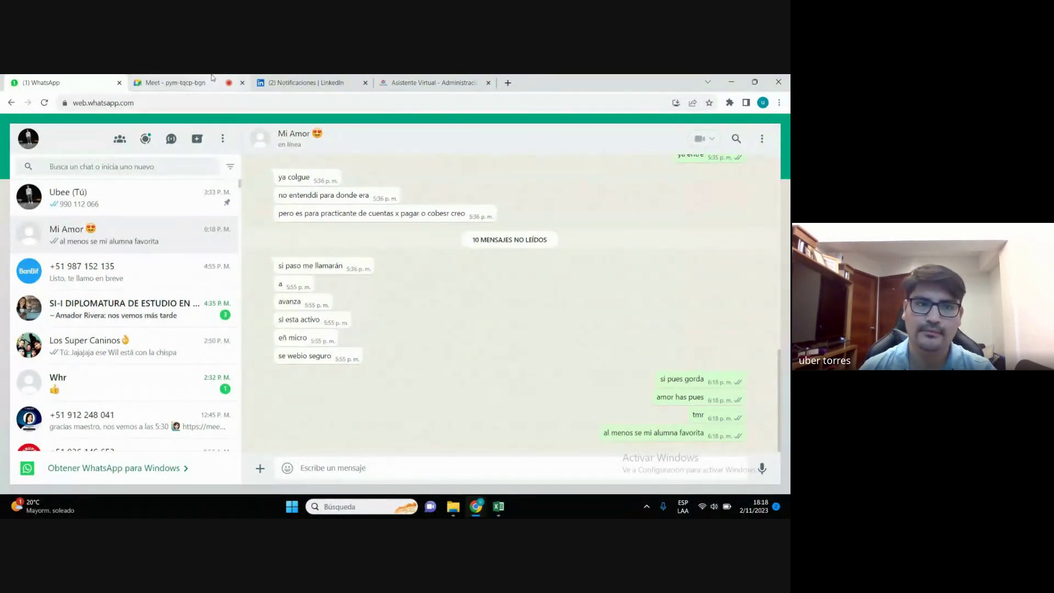
pyautogui.click(171, 83)
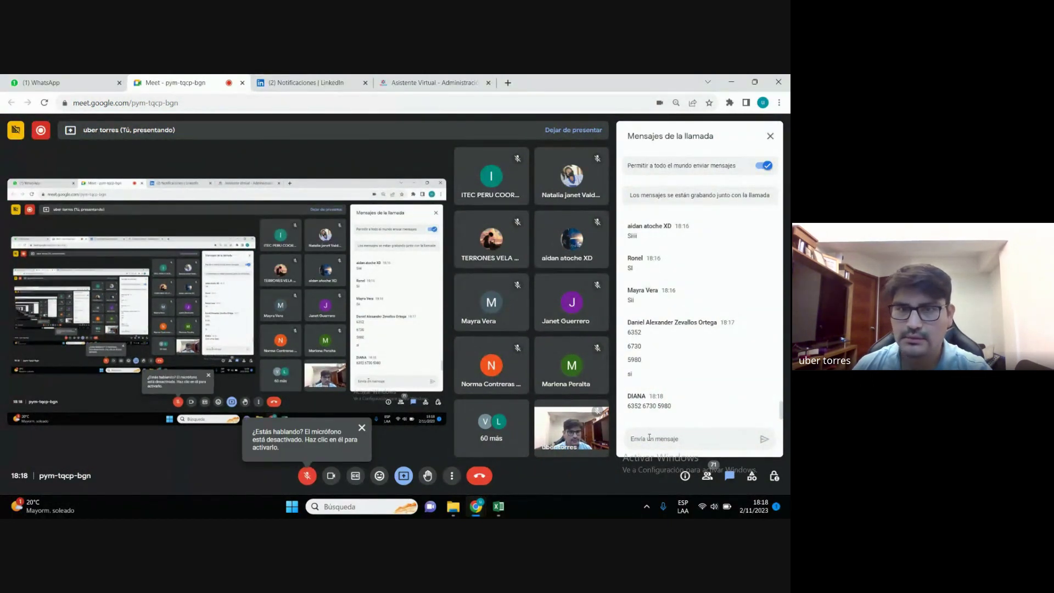
# Close the WhatsApp tab, hide the screen-sharing notice bar and unmute the Meet microphone
pyautogui.click(119, 83)
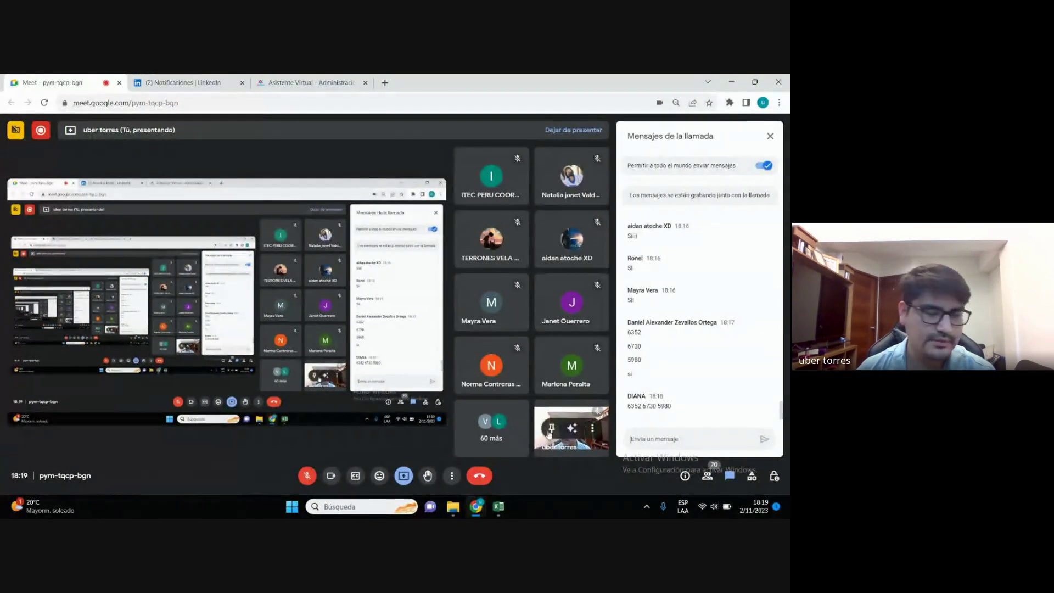
pyautogui.click(403, 477)
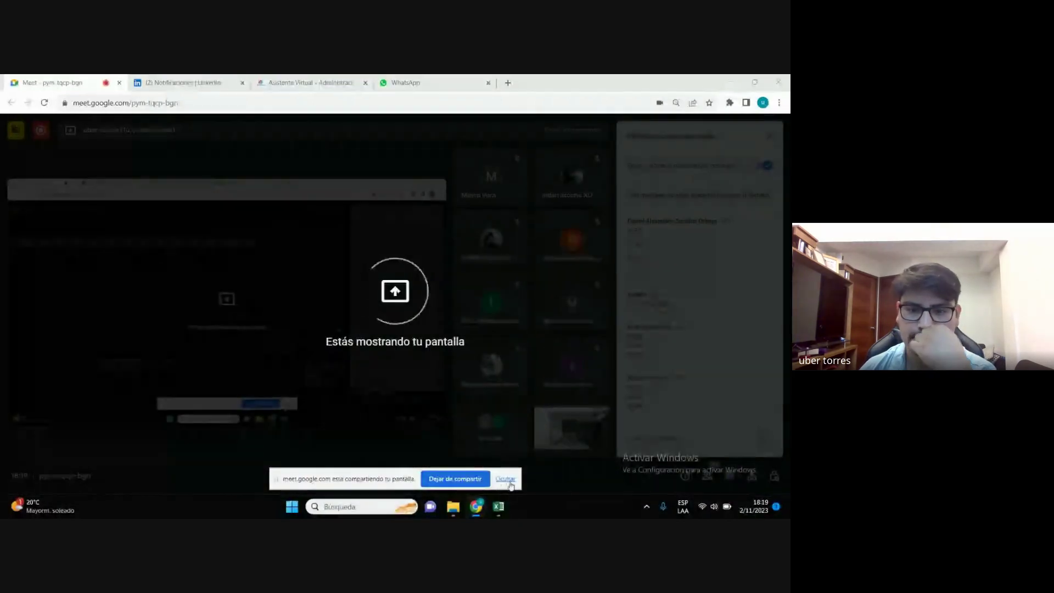
pyautogui.click(505, 479)
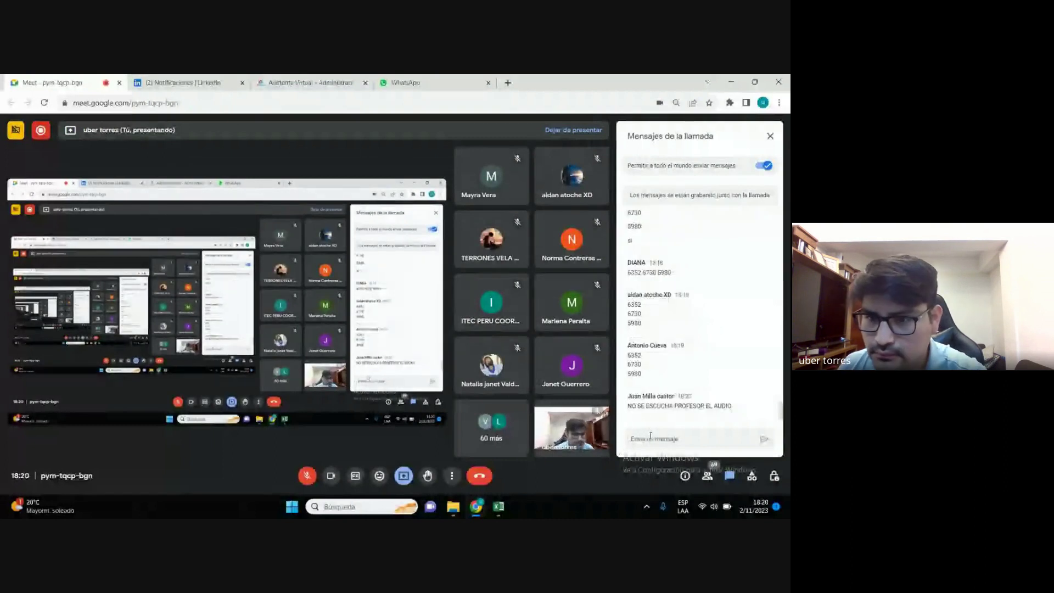
pyautogui.click(306, 483)
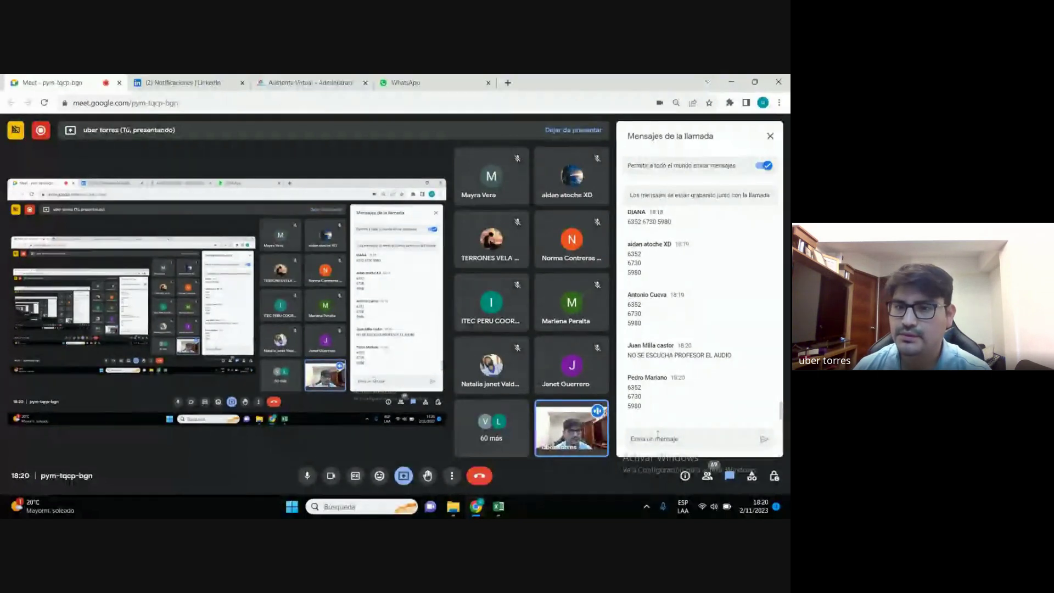
pyautogui.scroll(3, 667, 390)
pyautogui.scroll(-3, 667, 390)
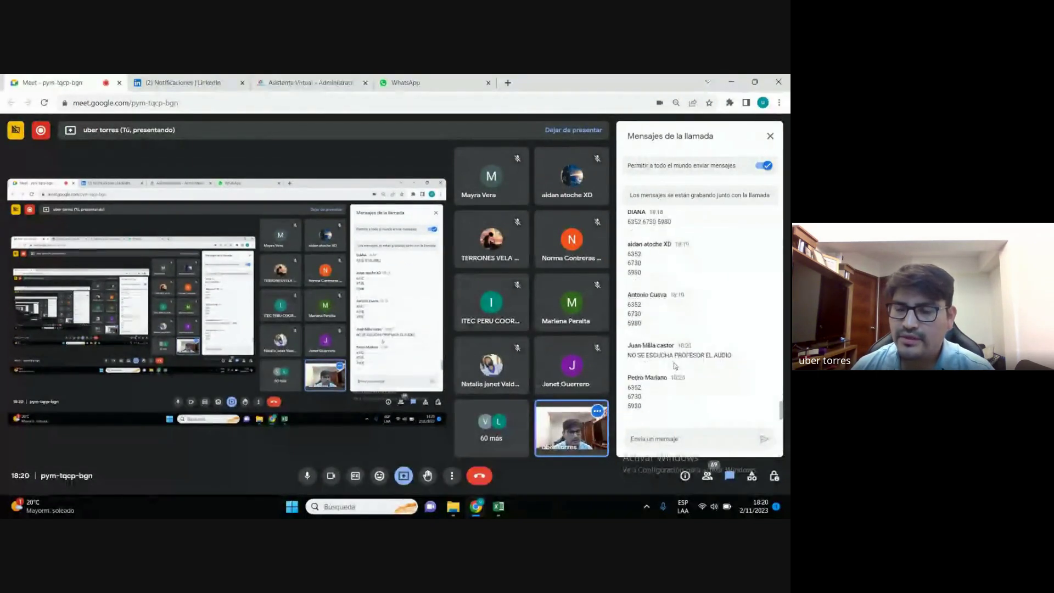
# Bring the Excel workbook forward and dismiss the screen-sharing notification
pyautogui.click(499, 506)
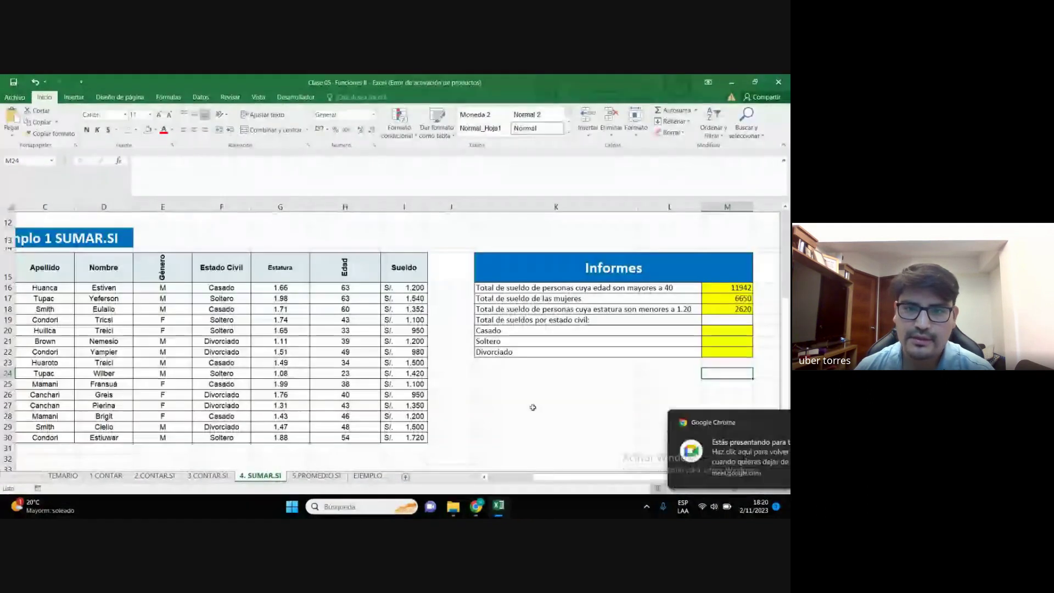
pyautogui.click(769, 423)
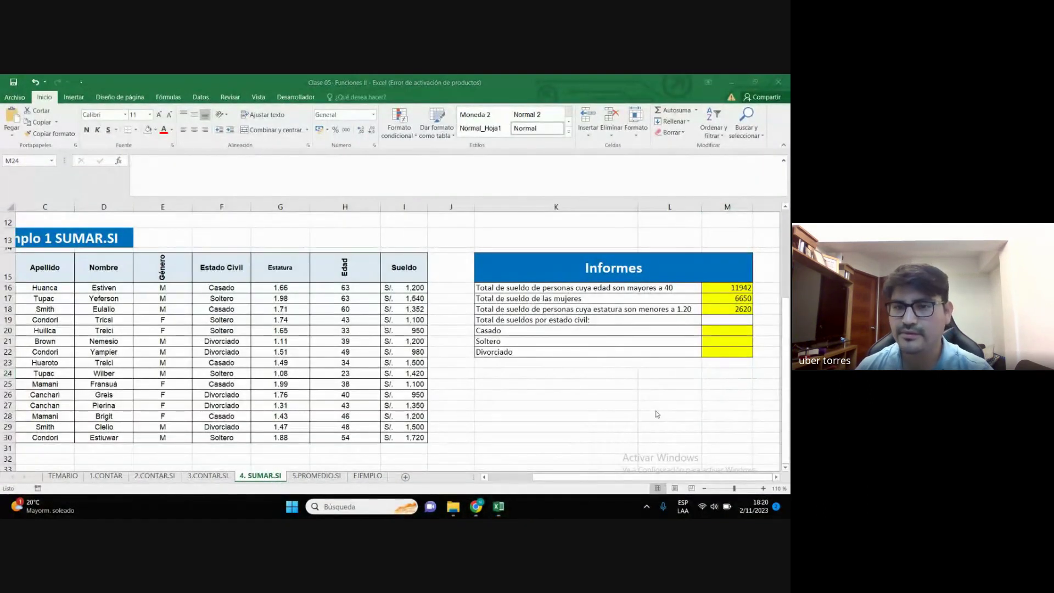
pyautogui.click(609, 407)
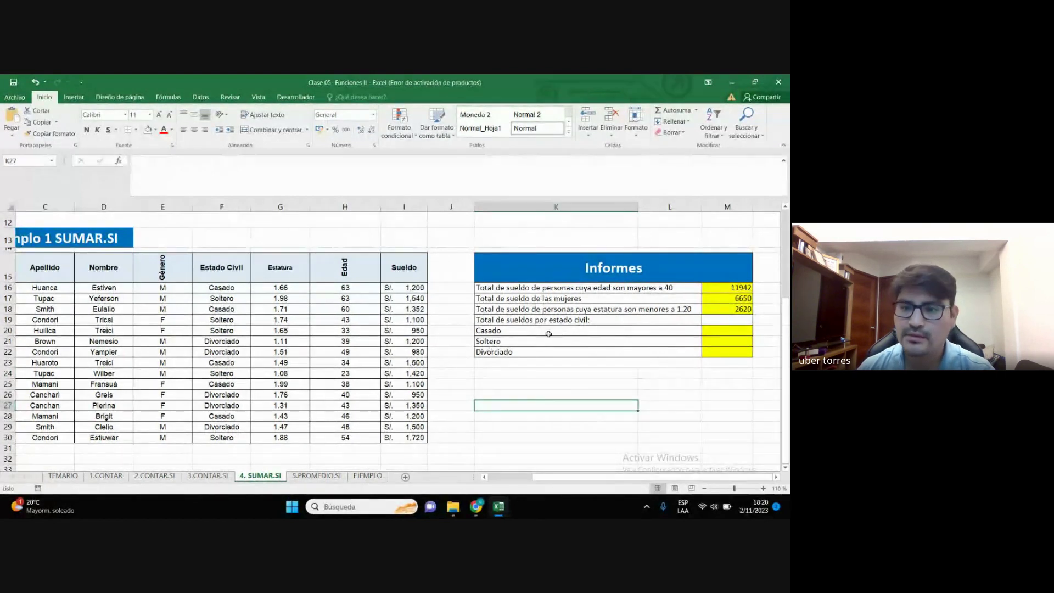
# Enter =SUMAR.SI(F16:F30;"Casado";I16:I30) in M20 to get the Casado salary total 6352
pyautogui.click(726, 330)
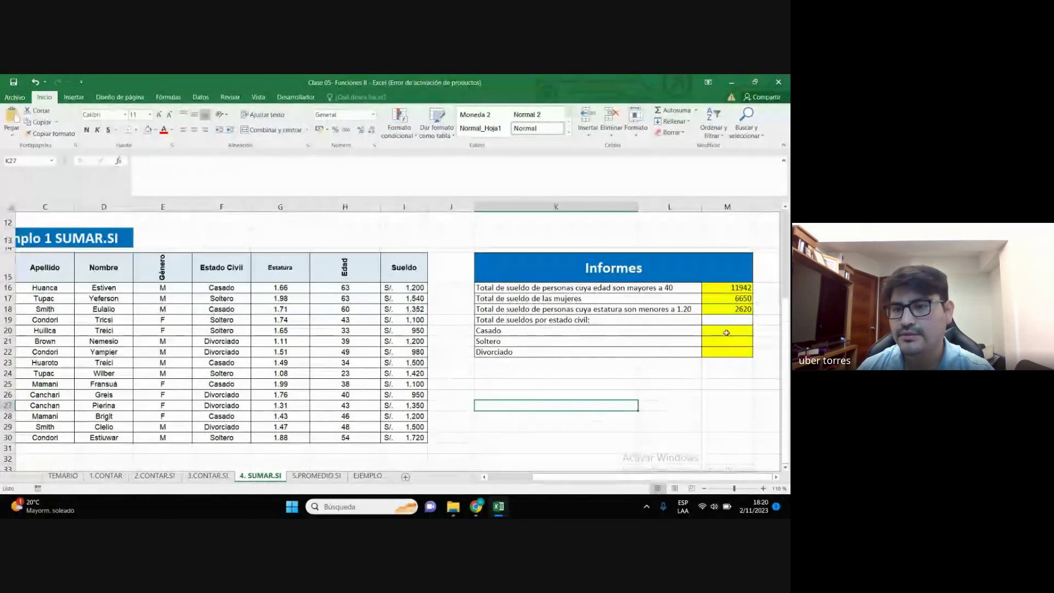
pyautogui.write('+')
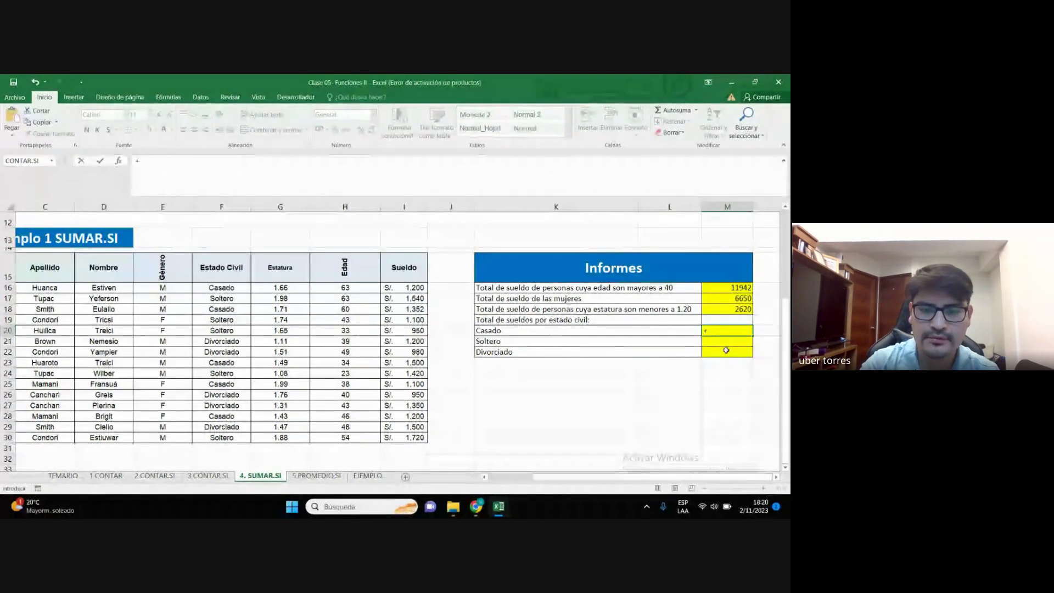
pyautogui.write('sum')
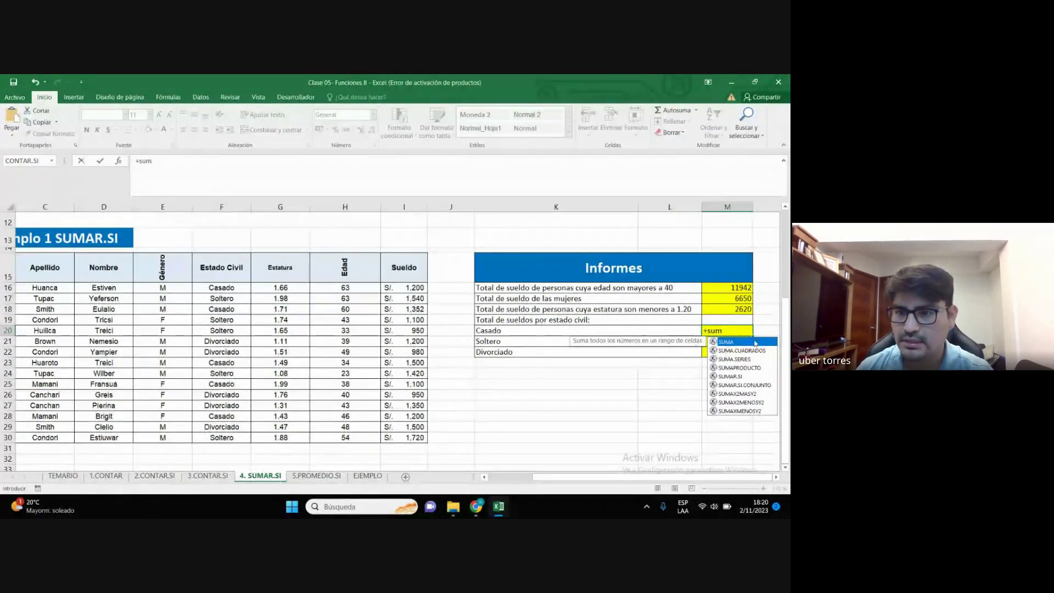
pyautogui.doubleClick(738, 375)
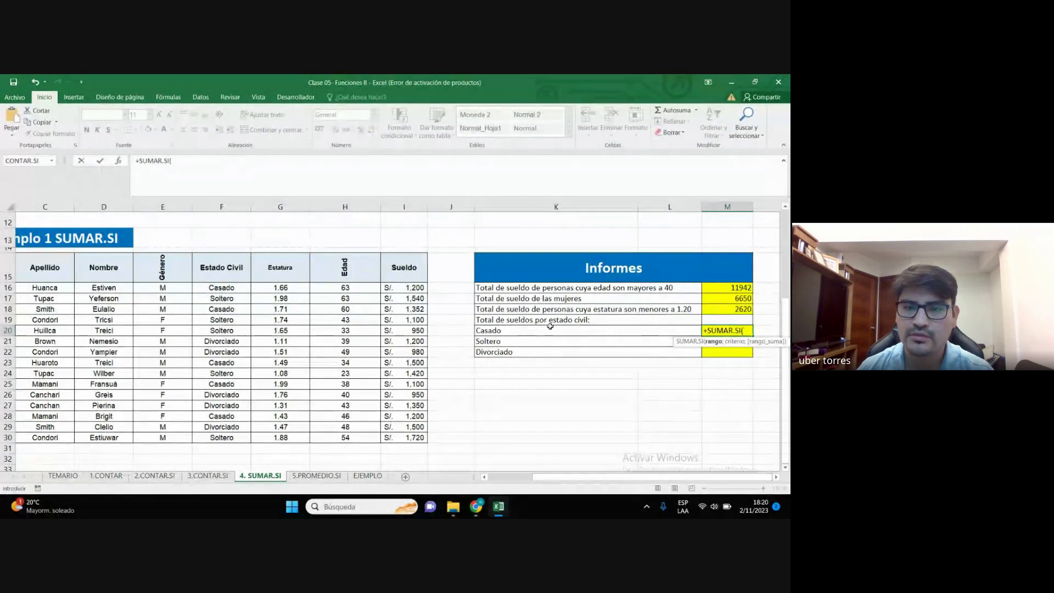
pyautogui.moveTo(222, 287); pyautogui.dragTo(218, 437)
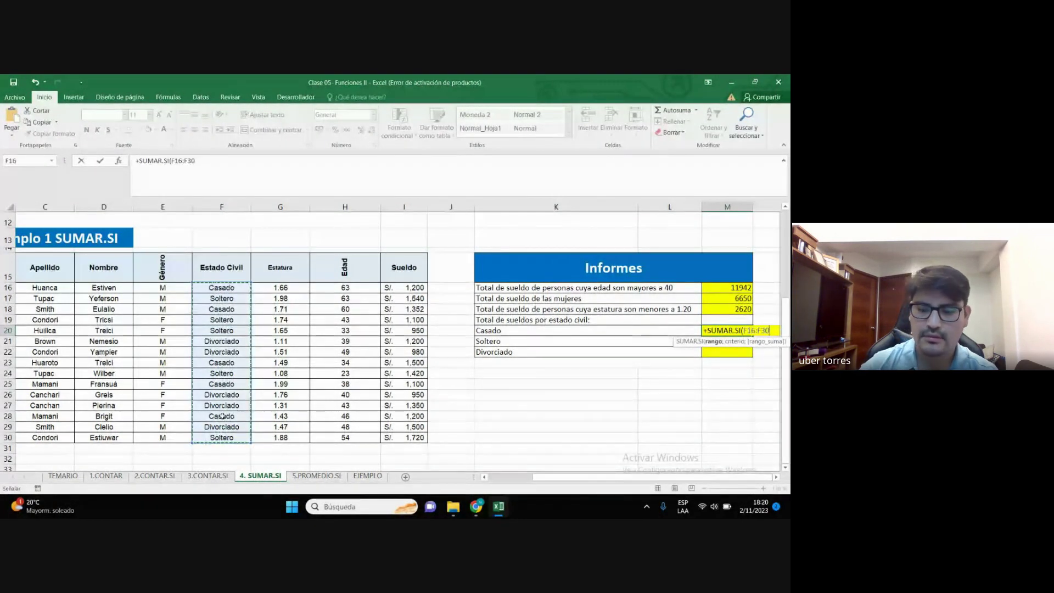
pyautogui.write(';')
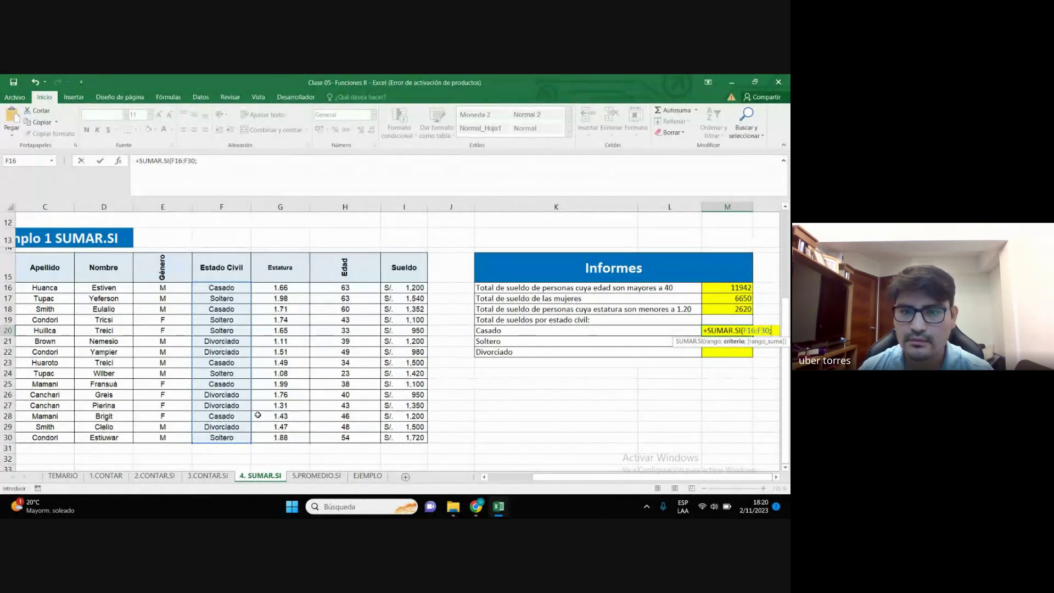
pyautogui.write('"')
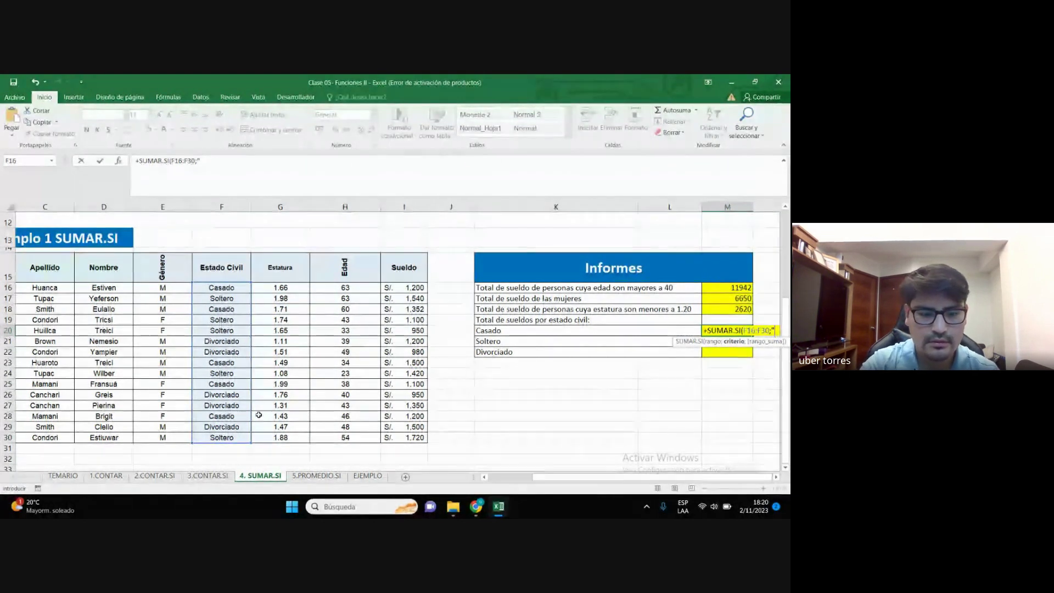
pyautogui.write('Casado')
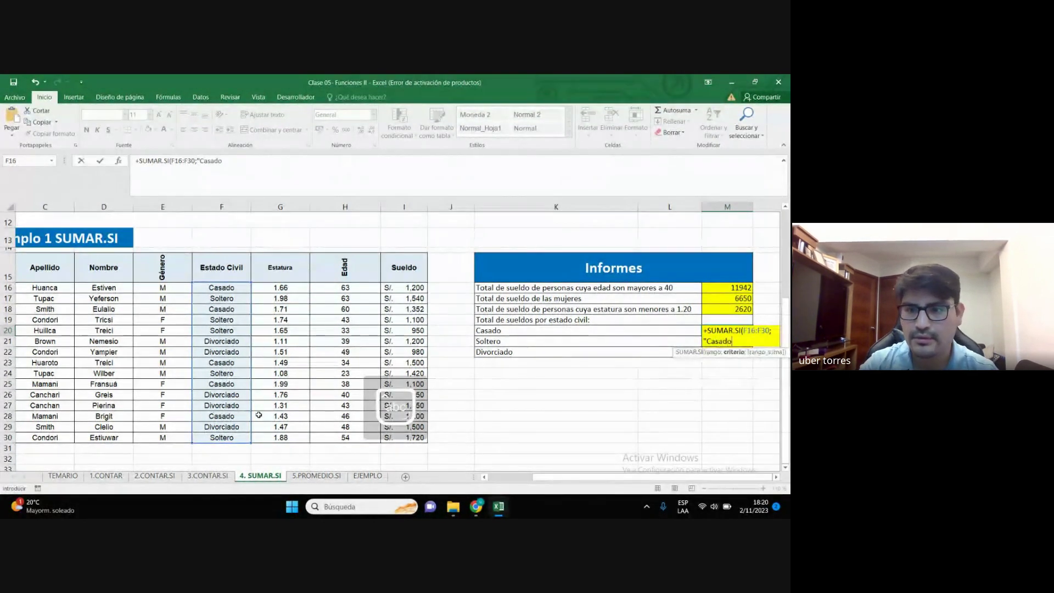
pyautogui.write('"')
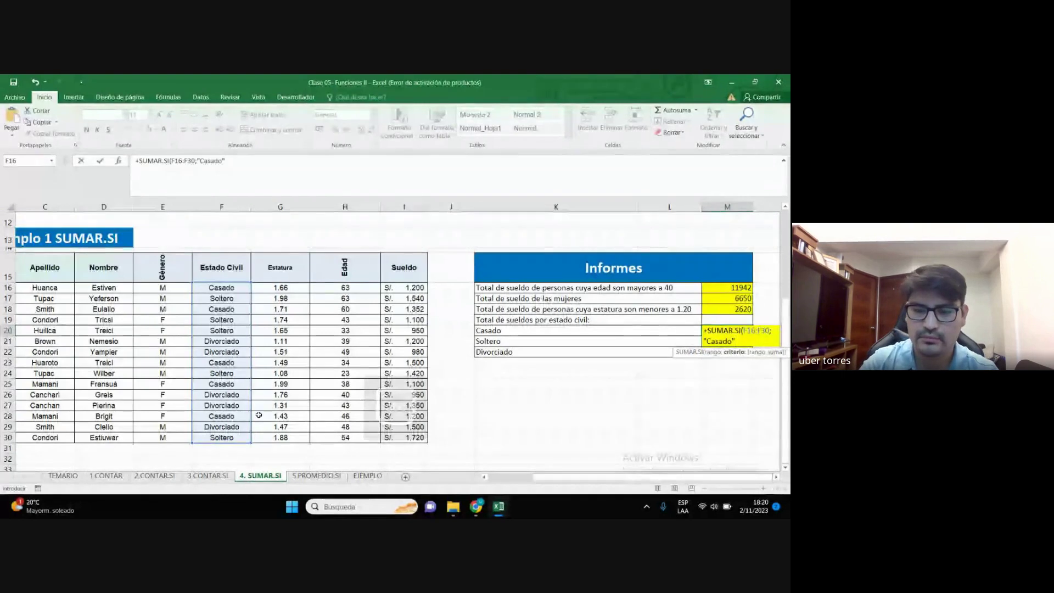
pyautogui.write(';')
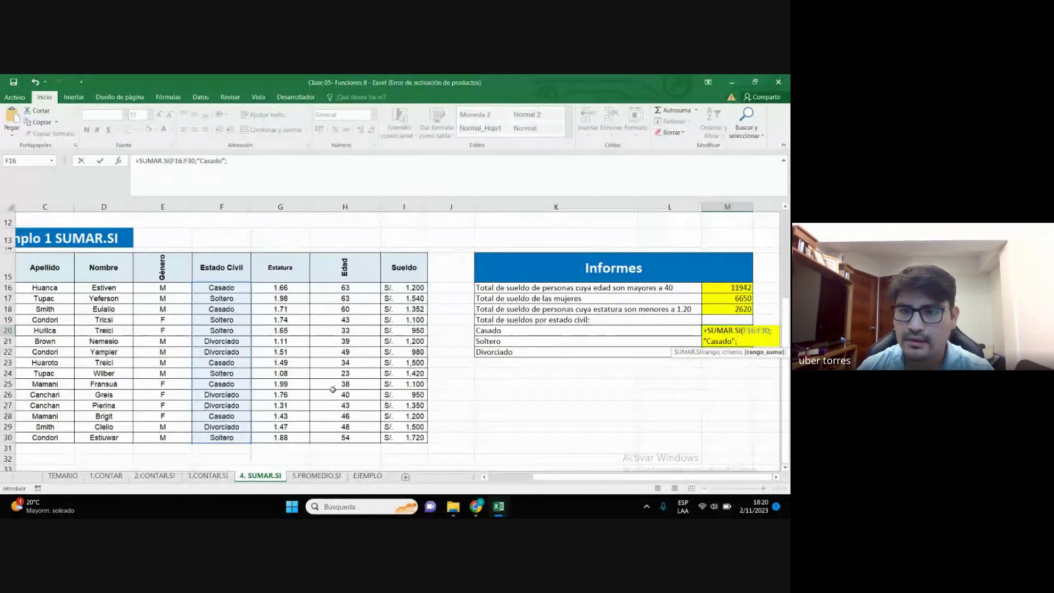
pyautogui.moveTo(403, 287); pyautogui.dragTo(409, 437)
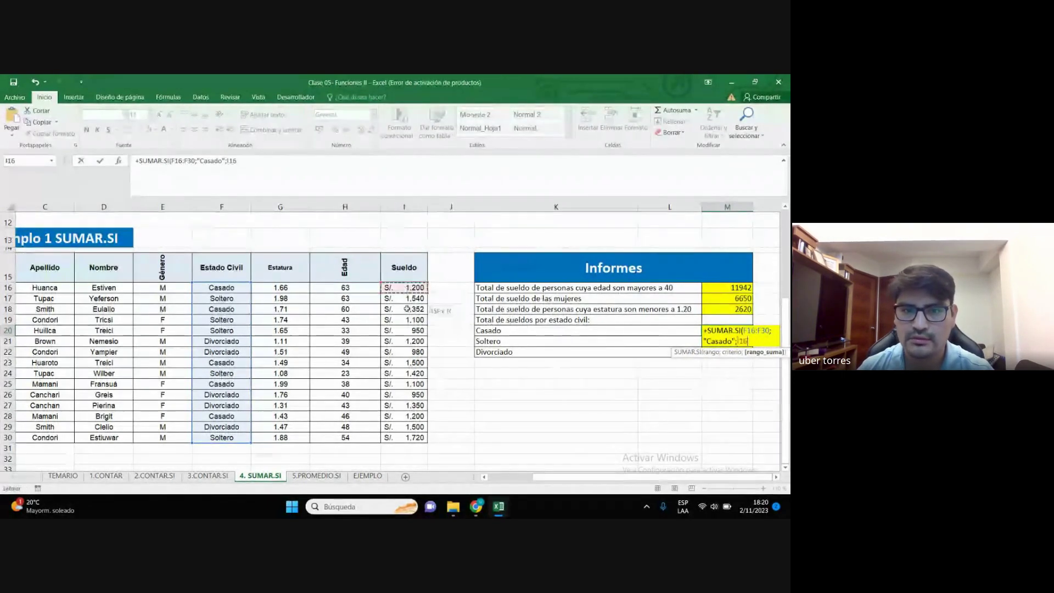
pyautogui.write(')')
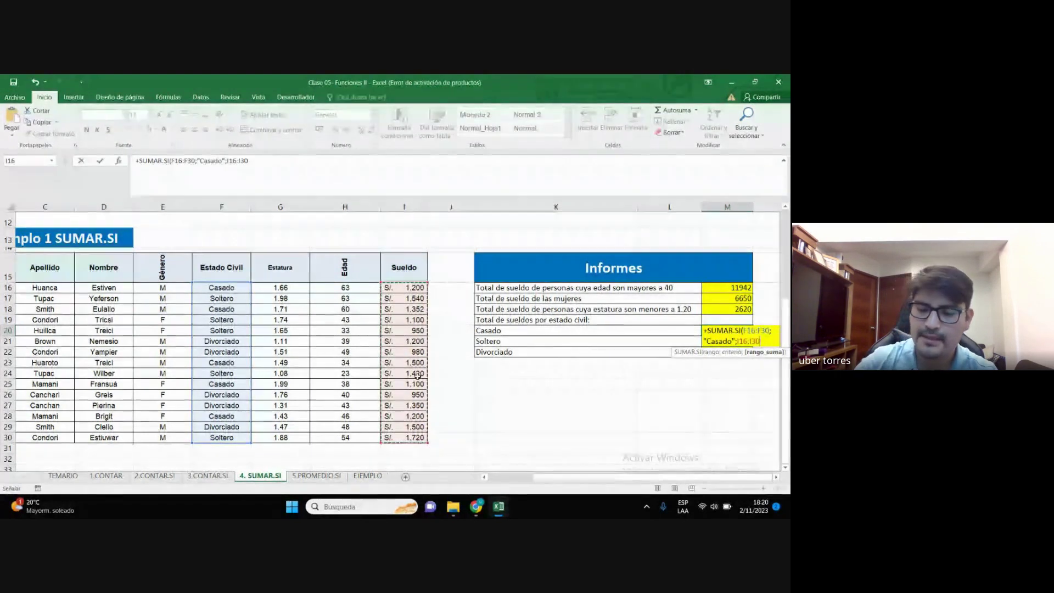
pyautogui.press('Return')
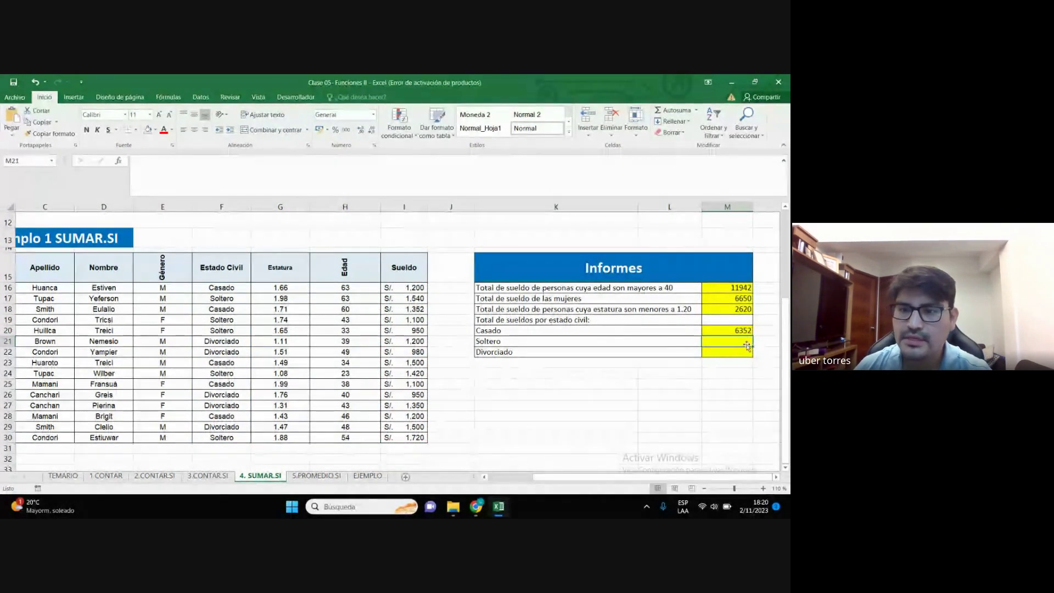
# Check the Meet chat, then minimise the Chrome window to reveal the Informes table
pyautogui.moveTo(476, 506)
pyautogui.click(420, 434)
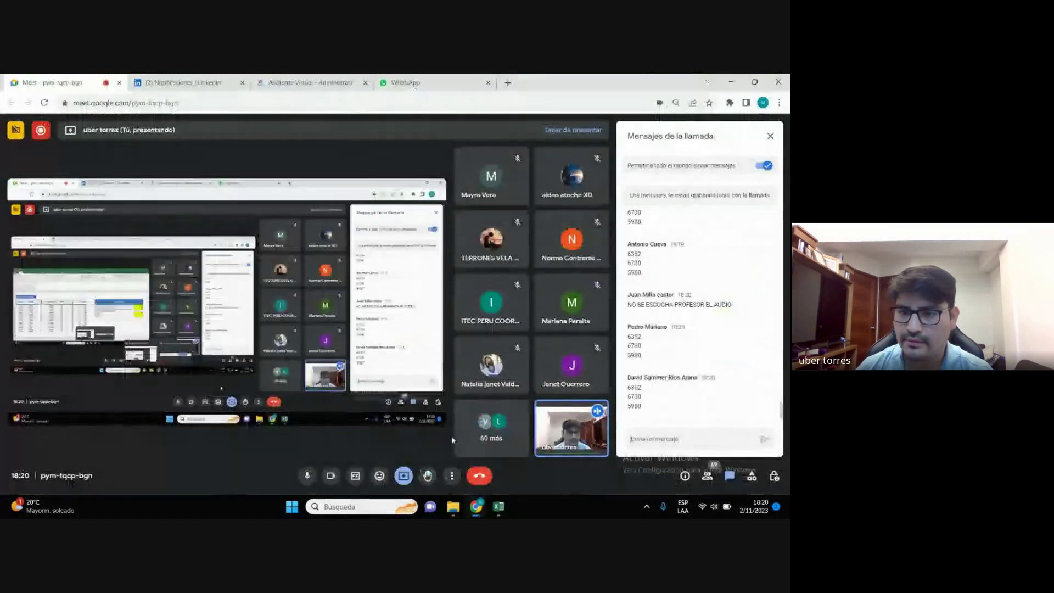
pyautogui.scroll(1, 646, 375)
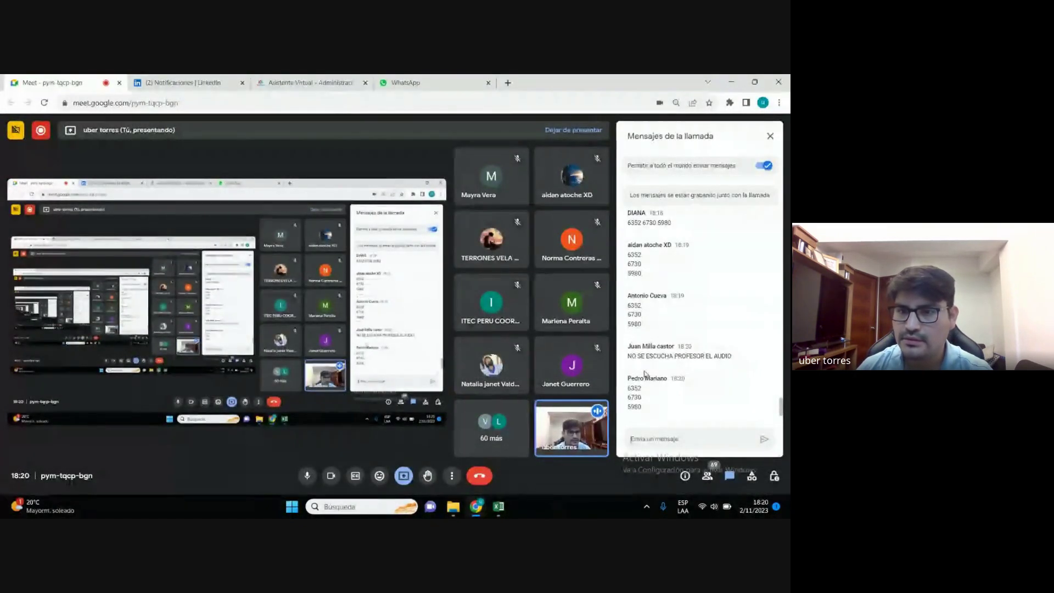
pyautogui.scroll(1, 658, 351)
pyautogui.scroll(1, 670, 329)
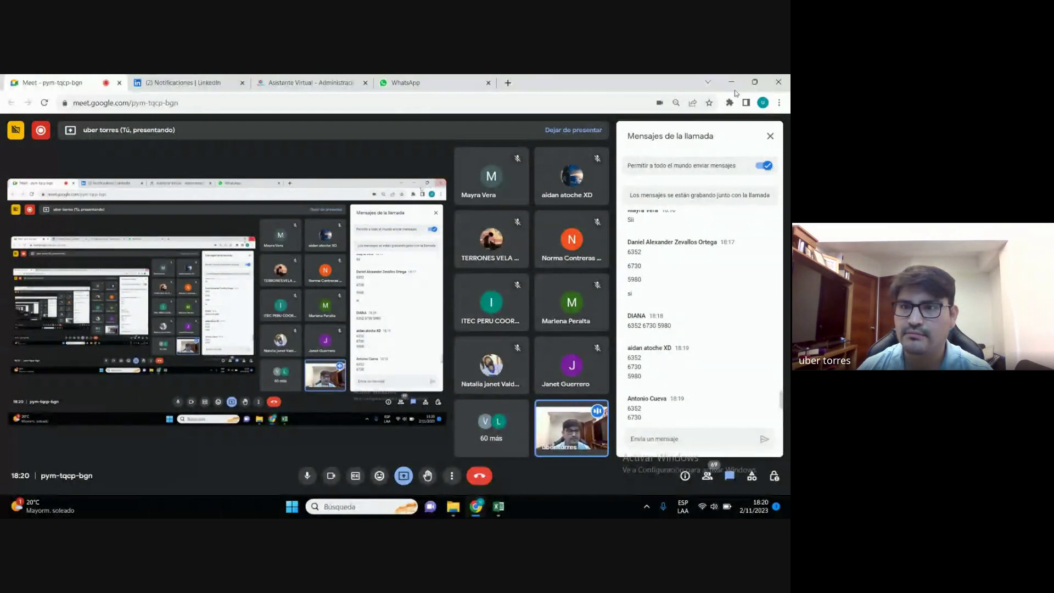
pyautogui.click(731, 84)
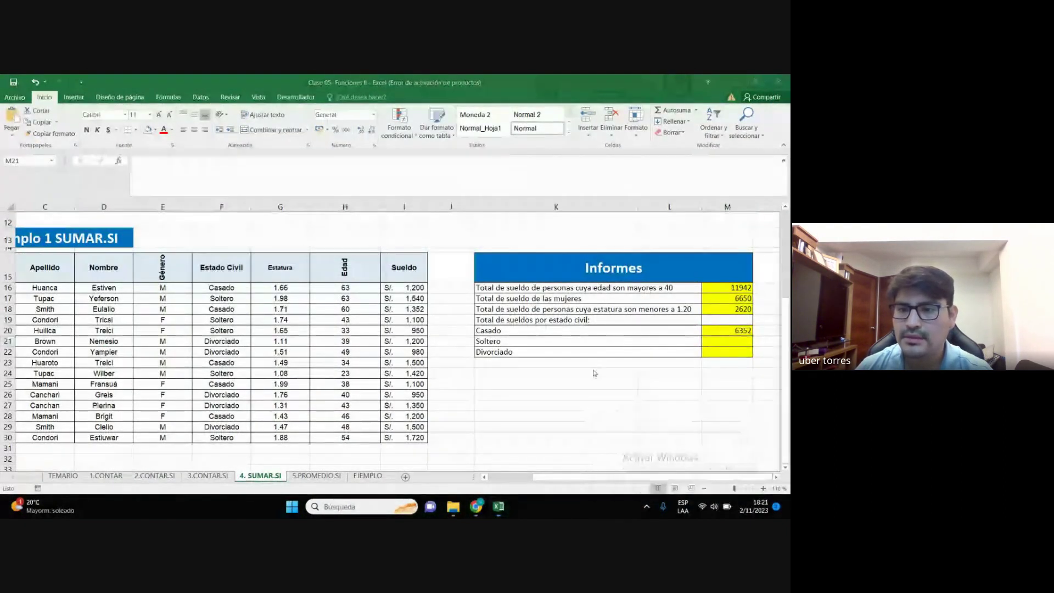
# Anchor the F16:F30 range in M20's SUMAR.SI formula with F4, keeping the 6352 total
pyautogui.doubleClick(720, 330)
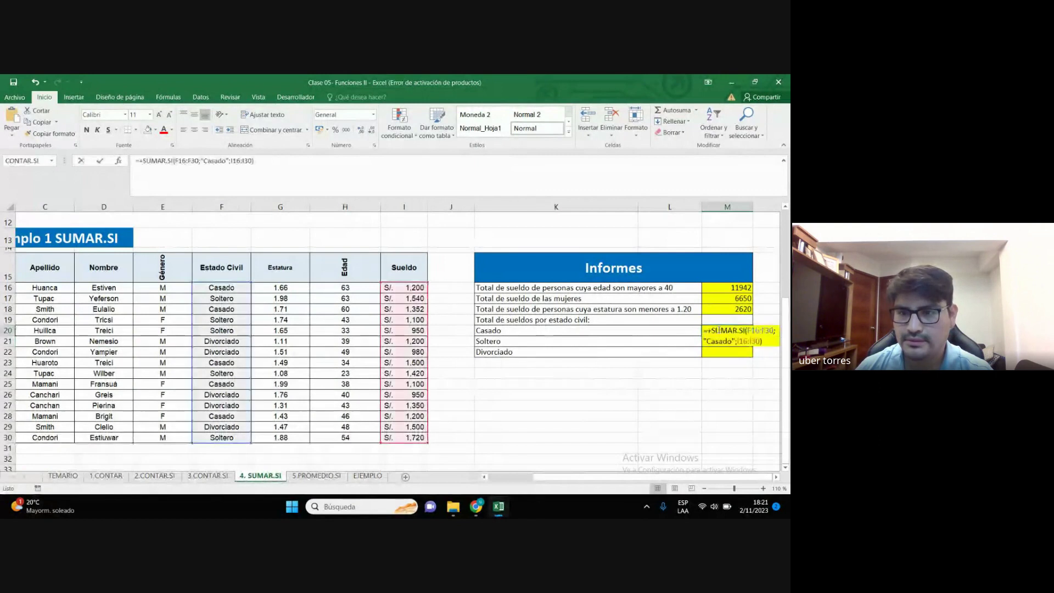
pyautogui.click(756, 332)
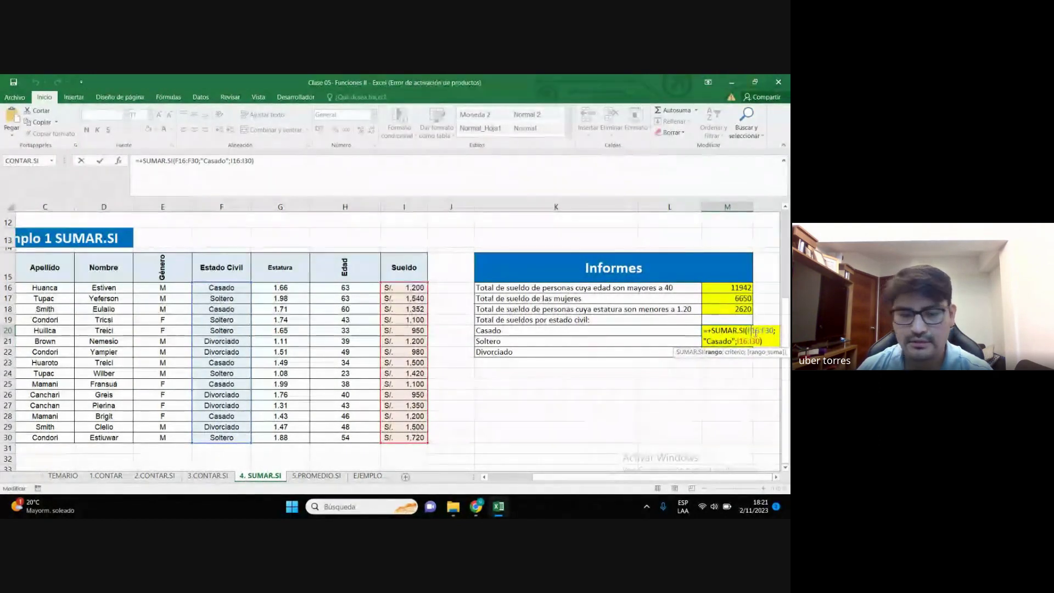
pyautogui.press('F4')
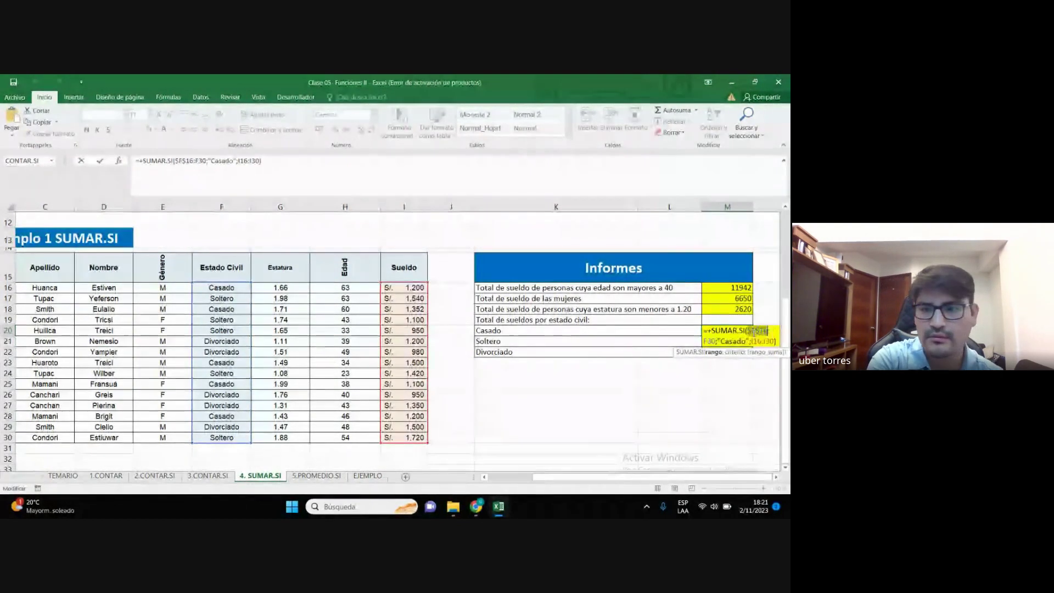
pyautogui.hotkey('ctrl', 'Return')
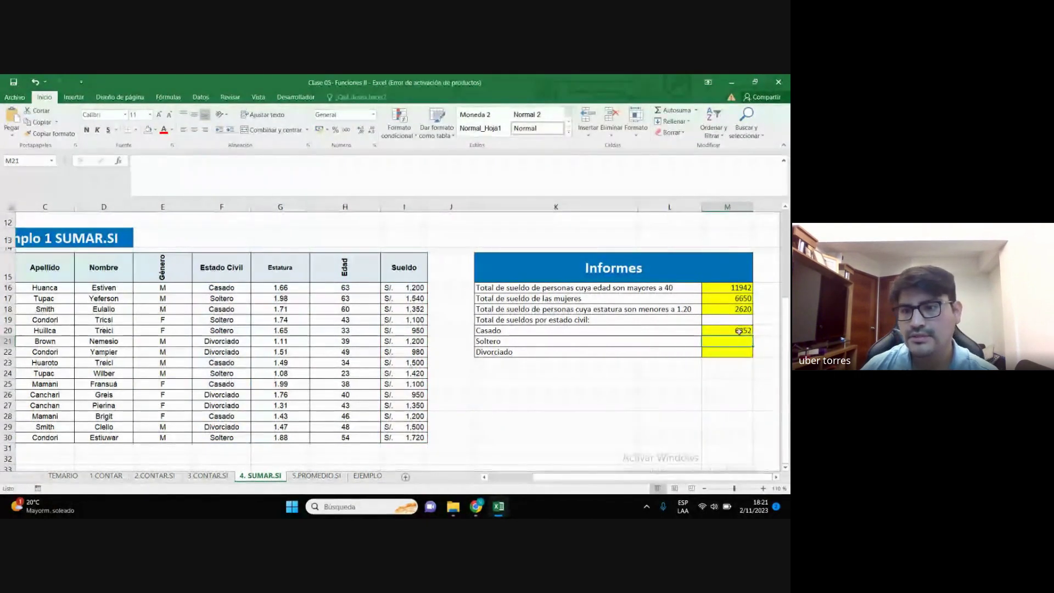
pyautogui.doubleClick(751, 332)
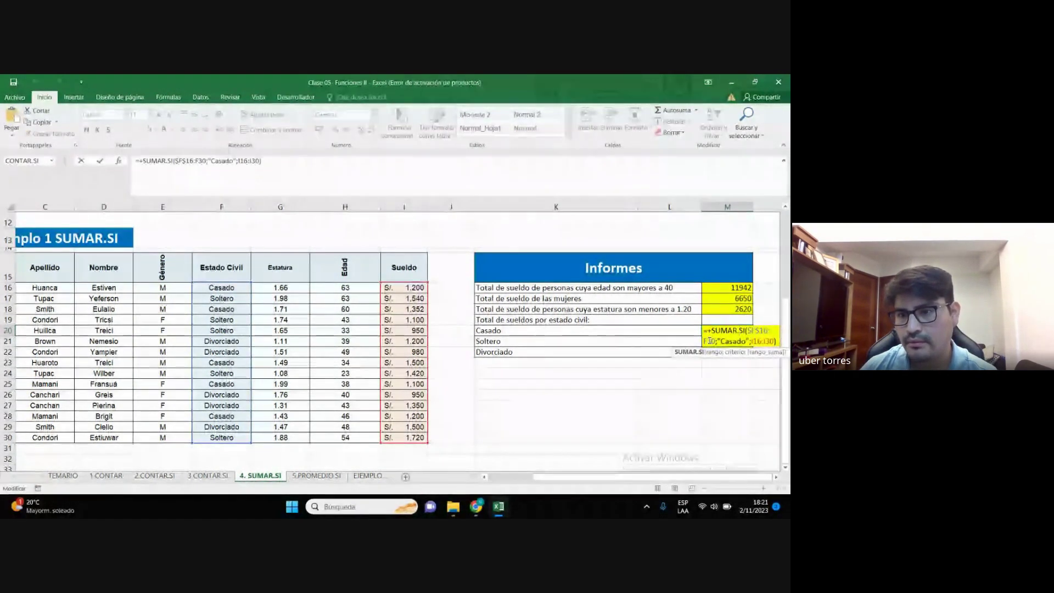
pyautogui.press('F4')
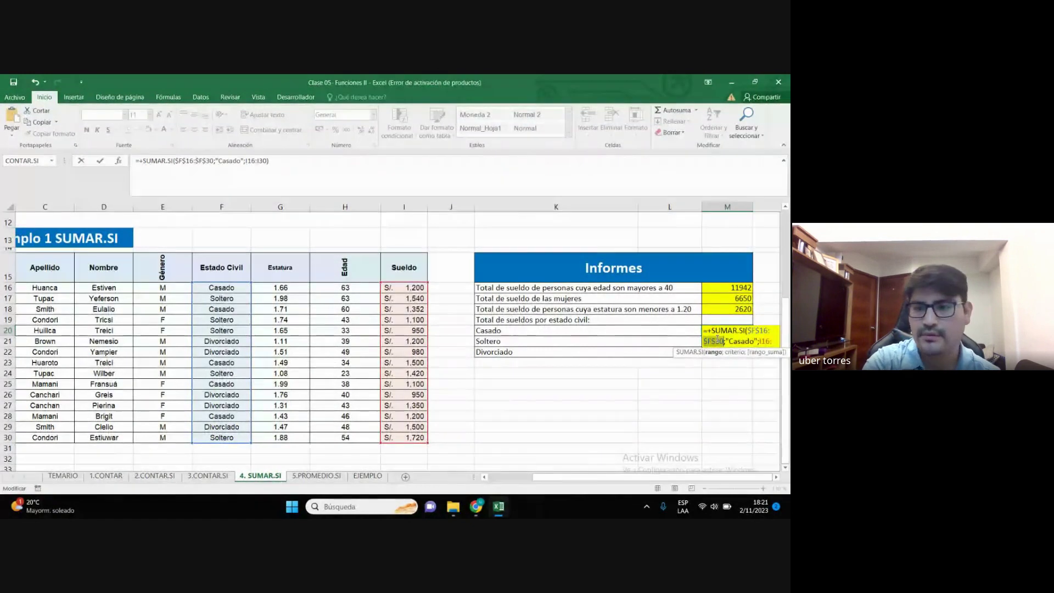
pyautogui.press('Return')
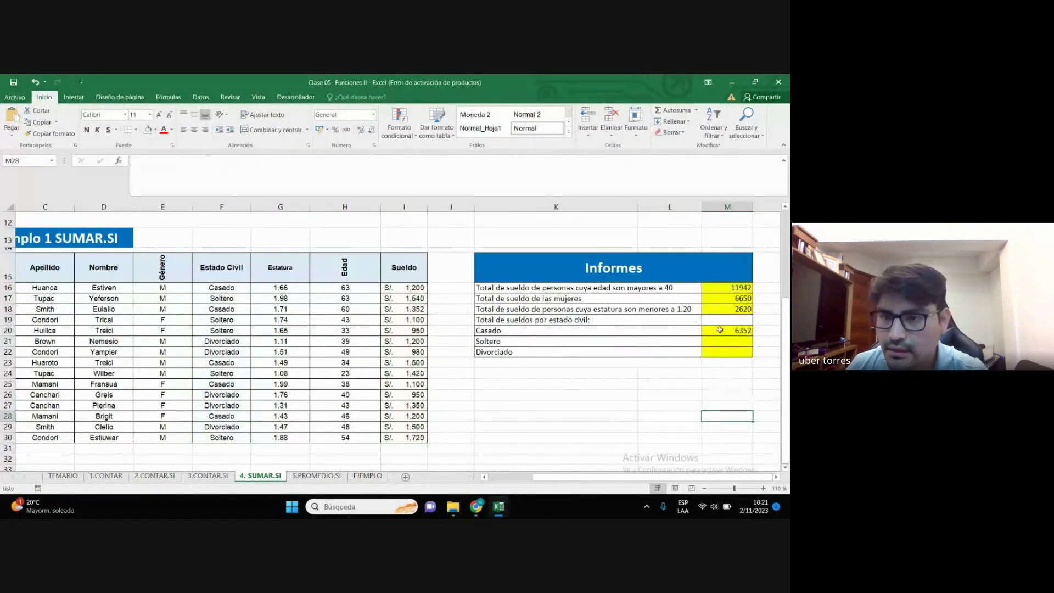
pyautogui.click(720, 330)
pyautogui.doubleClick(720, 329)
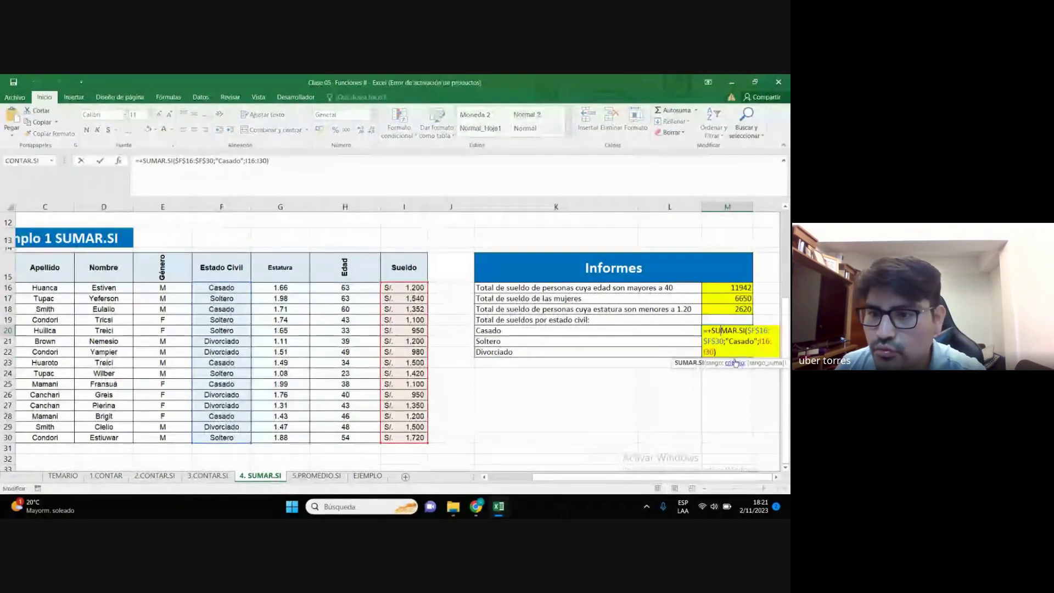
pyautogui.click(699, 386)
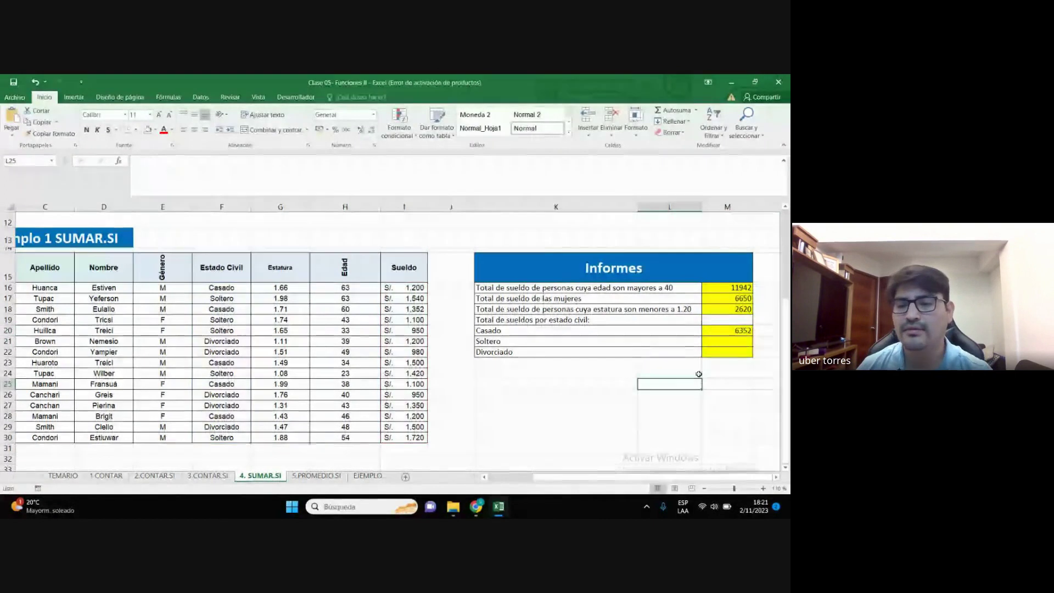
# Highlight the Estado Civil values F16:F30, then scroll down to the empty rows below
pyautogui.click(529, 404)
pyautogui.moveTo(232, 289); pyautogui.dragTo(232, 425)
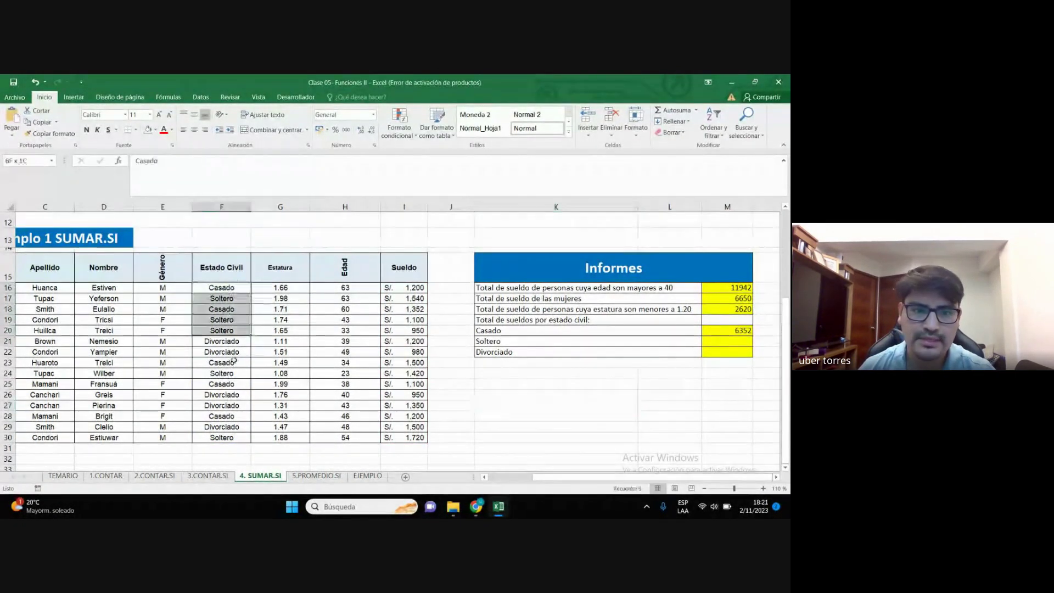
pyautogui.click(528, 416)
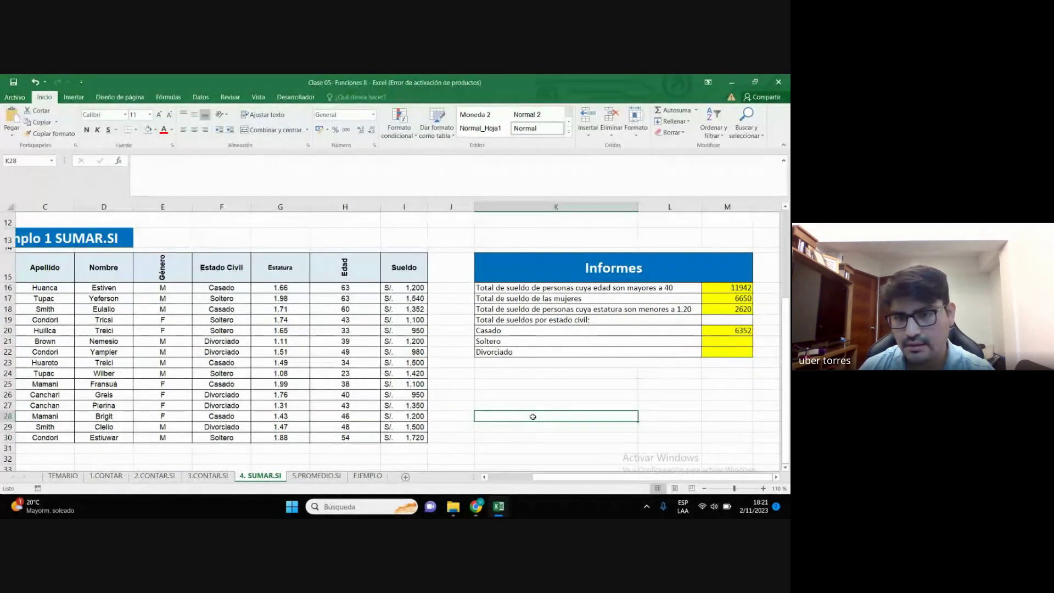
pyautogui.scroll(-2, 532, 416)
pyautogui.click(571, 366)
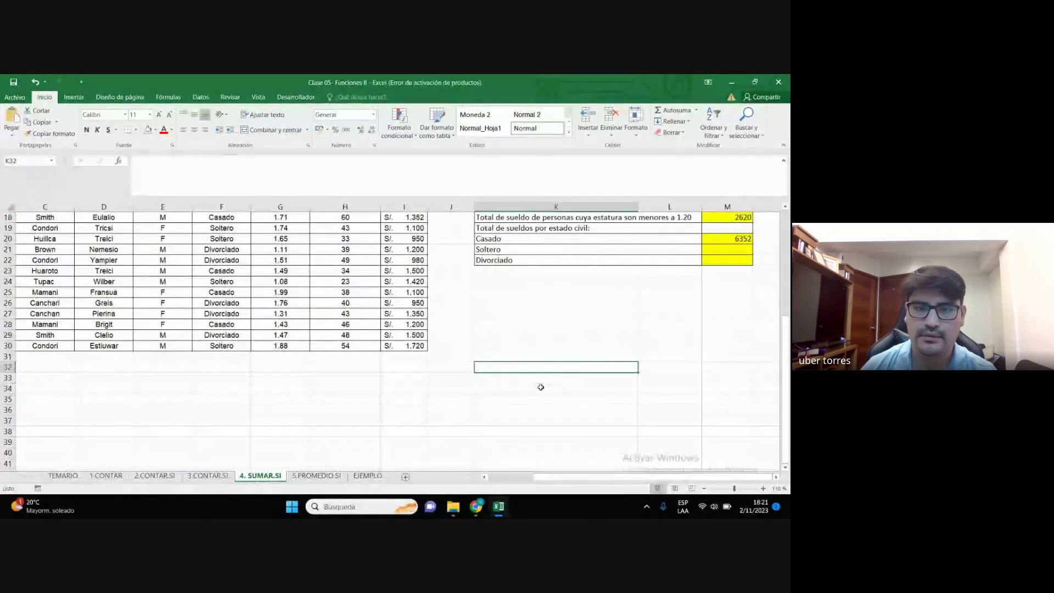
# Copy the last four heights G27:G30 into J34:J37
pyautogui.click(541, 387)
pyautogui.moveTo(289, 314)
pyautogui.mouseDown()
pyautogui.moveTo(329, 337)
pyautogui.moveTo(281, 345)
pyautogui.mouseUp()
pyautogui.click(295, 314)
pyautogui.hotkey('ctrl', 'c')
pyautogui.click(465, 389)
pyautogui.hotkey('ctrl', 'v')
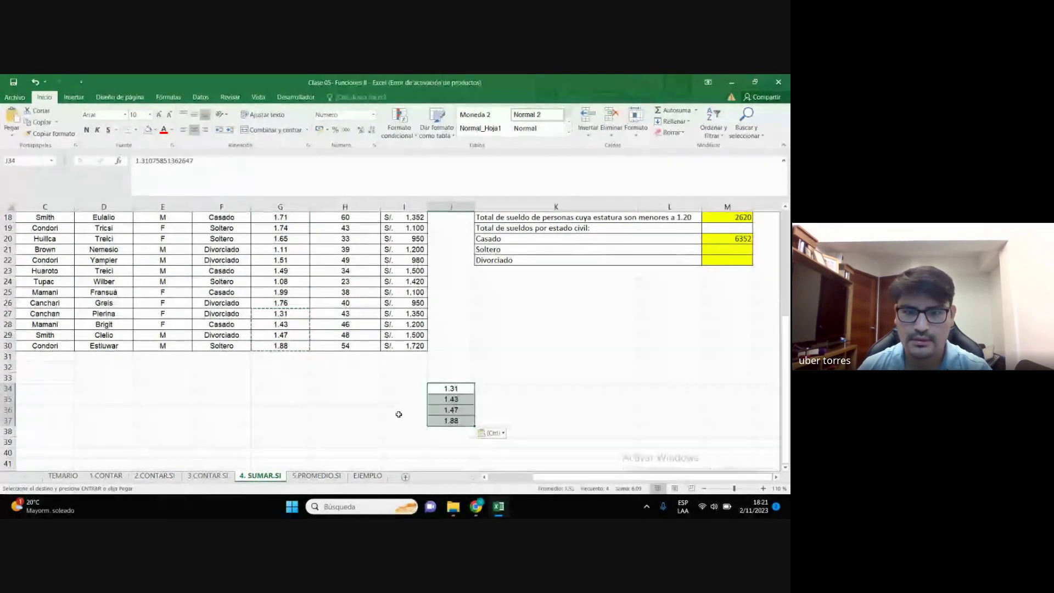
# Put the multiplier 20 in I34, removing the stray 20 entered in K33
pyautogui.click(500, 378)
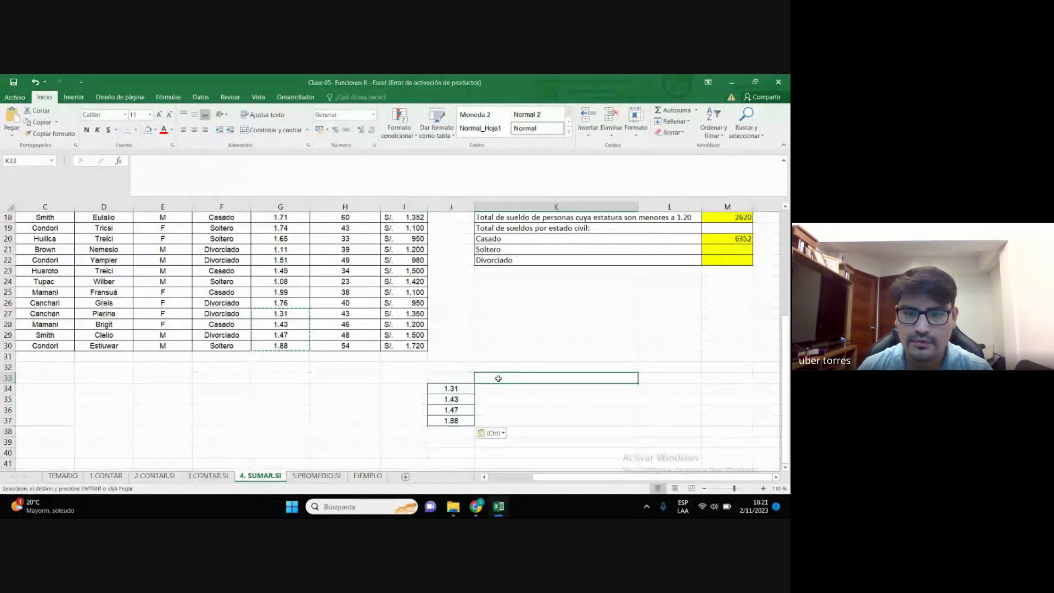
pyautogui.write('20')
pyautogui.press('Return')
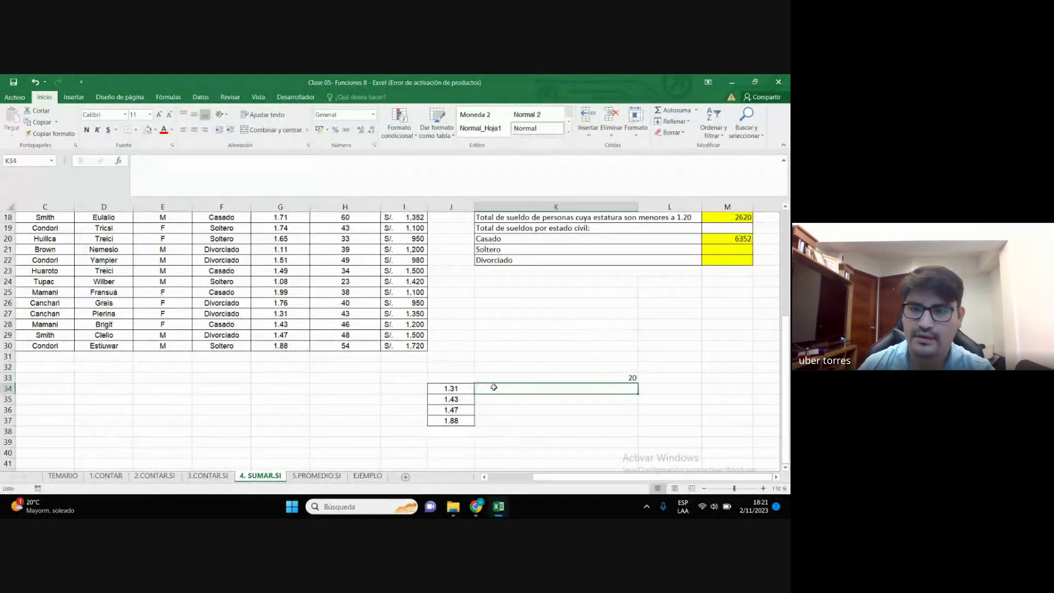
pyautogui.click(613, 375)
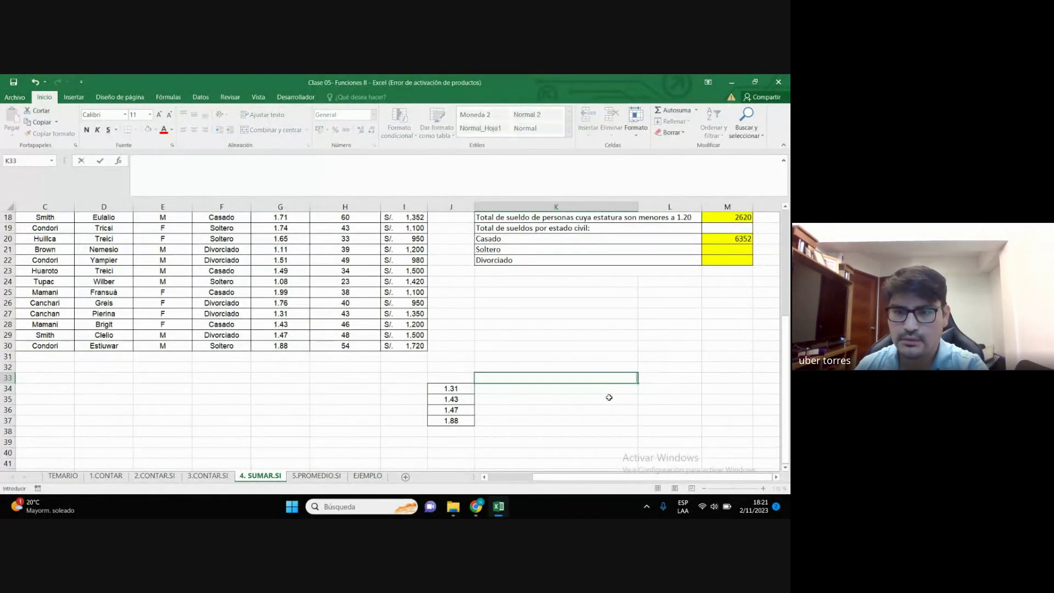
pyautogui.press('Delete')
pyautogui.click(404, 390)
pyautogui.write('20')
pyautogui.press('Return')
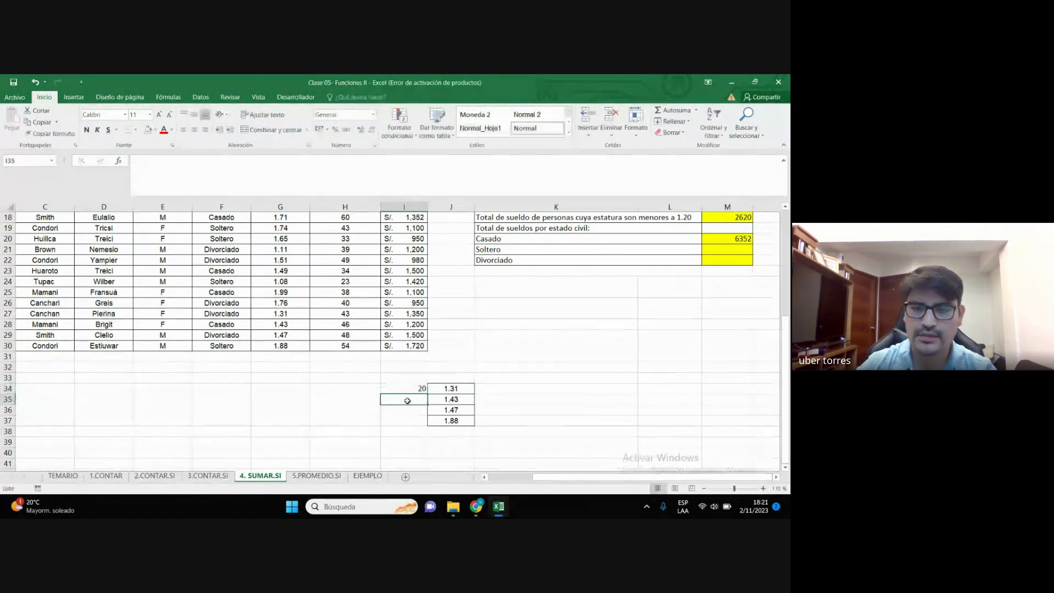
# Enter =+I34*J34 in K34, giving 26.21517027
pyautogui.click(496, 395)
pyautogui.write('+')
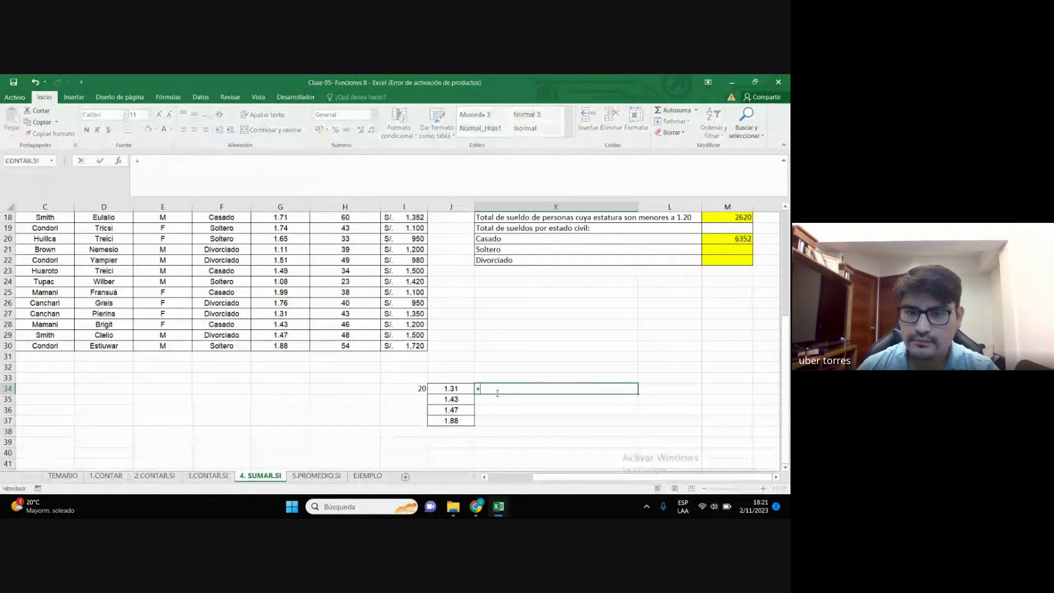
pyautogui.click(410, 387)
pyautogui.write('*')
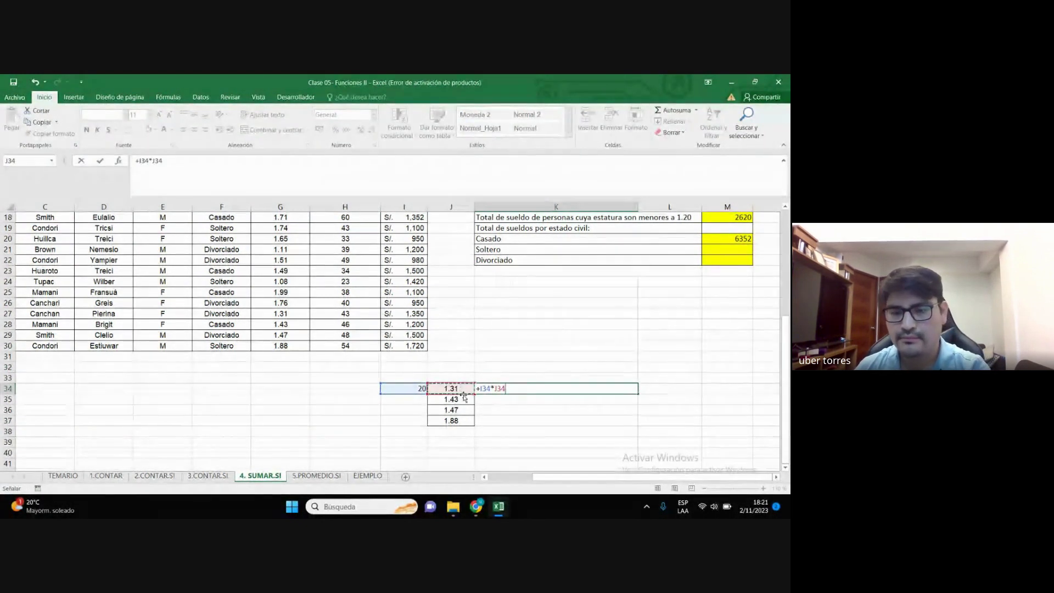
pyautogui.press('Return')
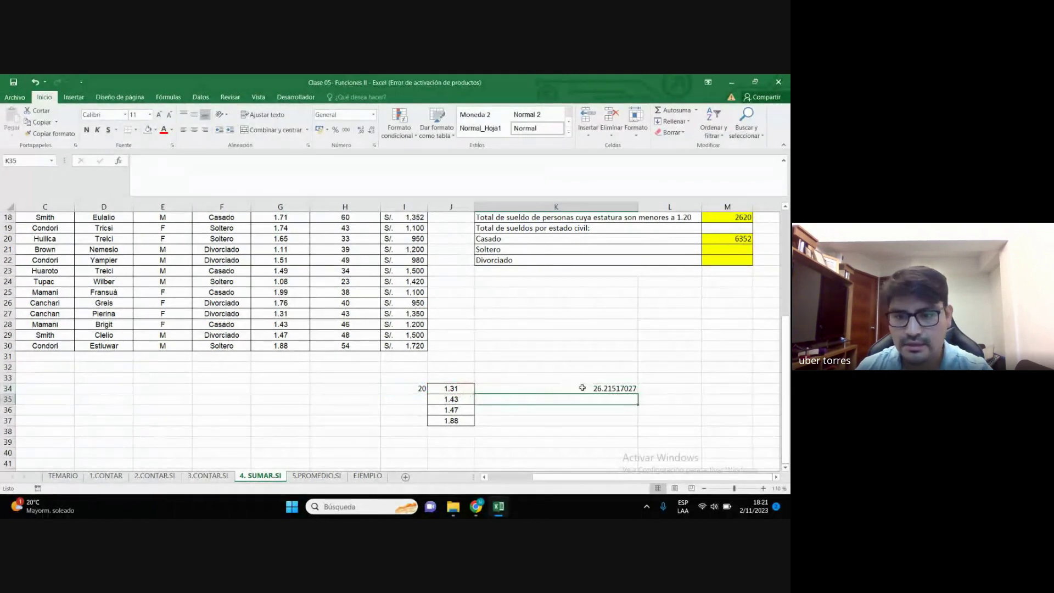
pyautogui.click(583, 388)
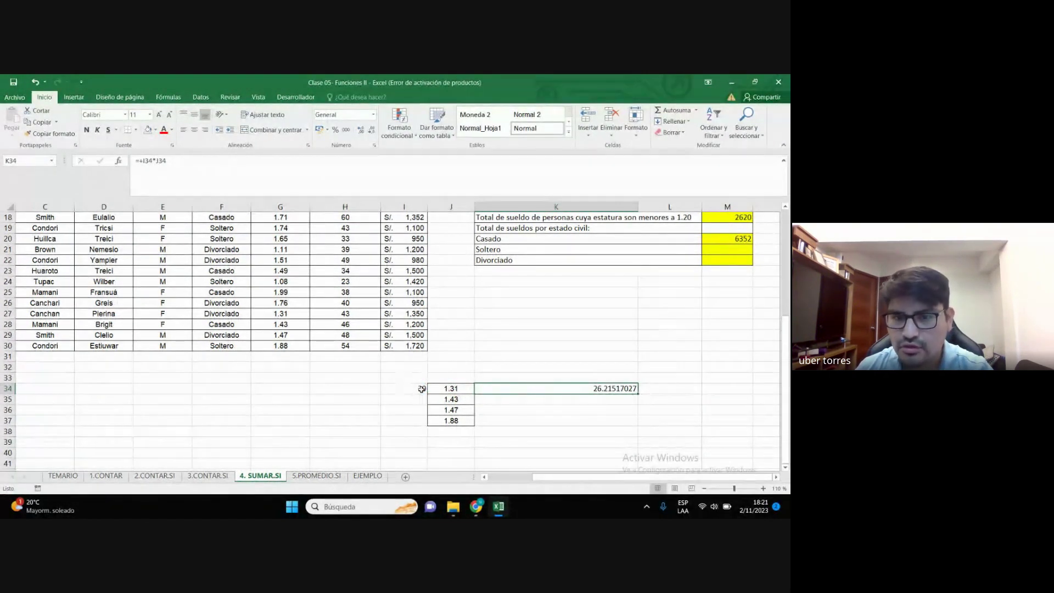
# Fill the K34 formula down to K37, where the copies return 0
pyautogui.moveTo(447, 389); pyautogui.dragTo(449, 420)
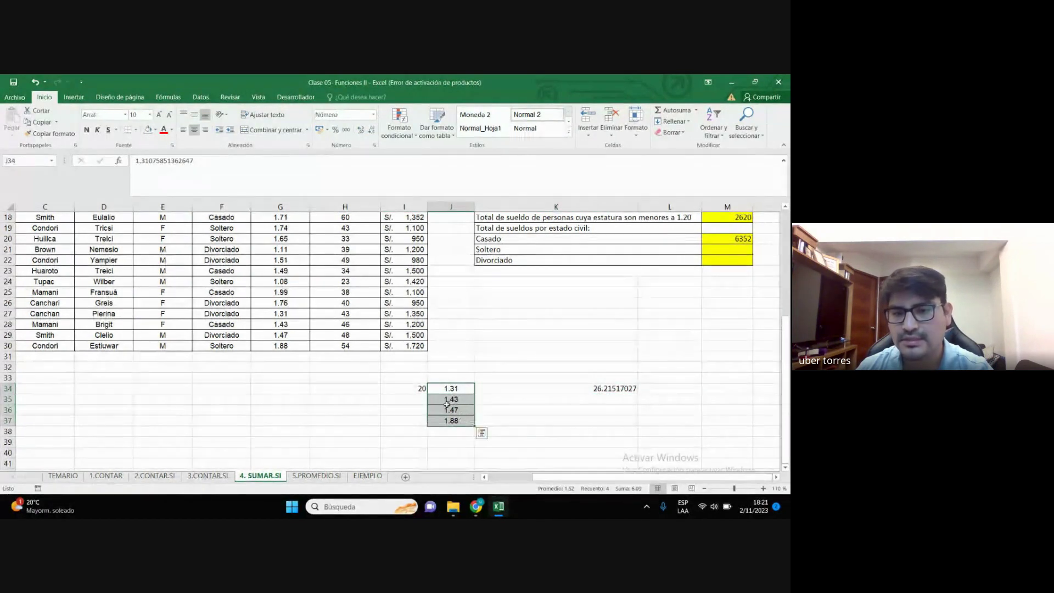
pyautogui.click(415, 390)
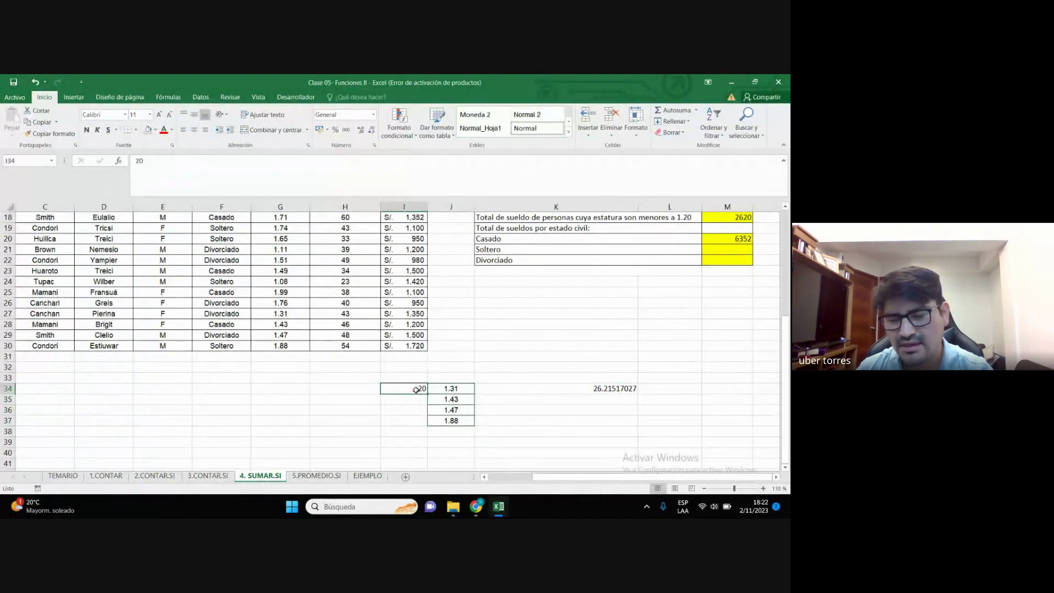
pyautogui.click(579, 394)
pyautogui.doubleClick(596, 389)
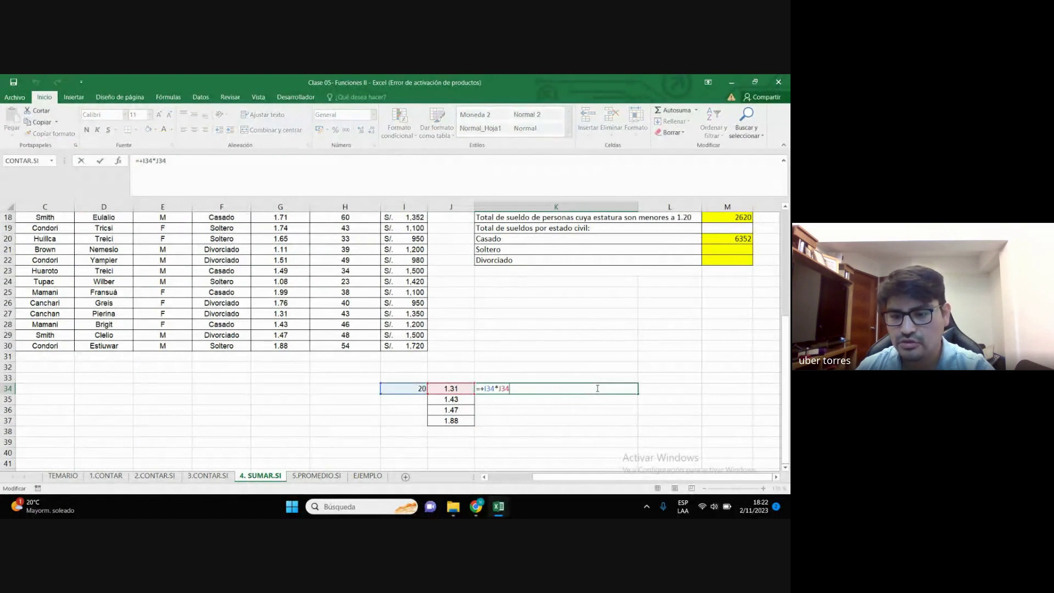
pyautogui.press('Escape')
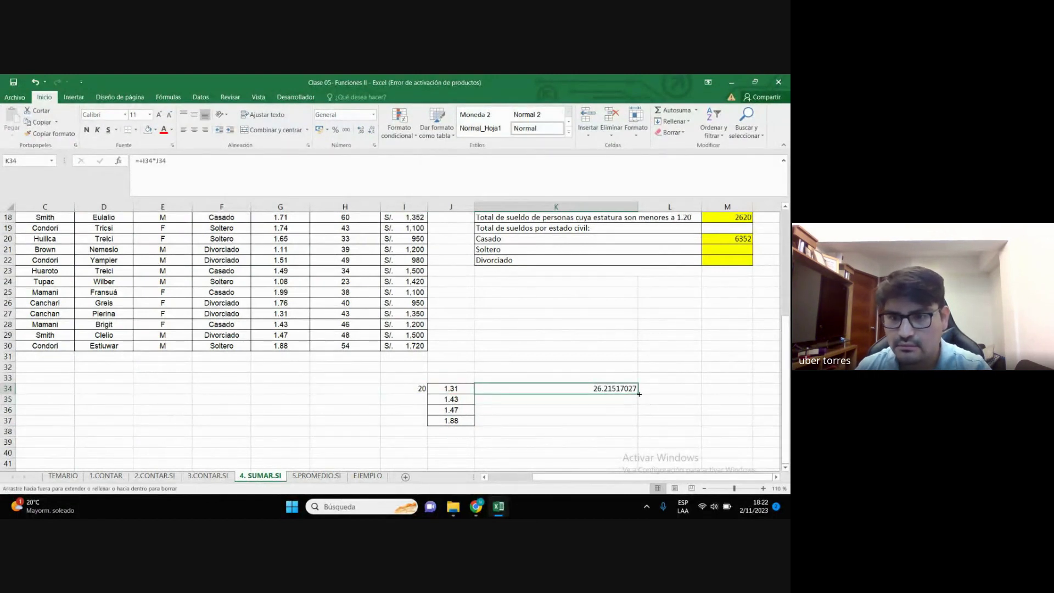
pyautogui.moveTo(639, 394); pyautogui.dragTo(635, 424)
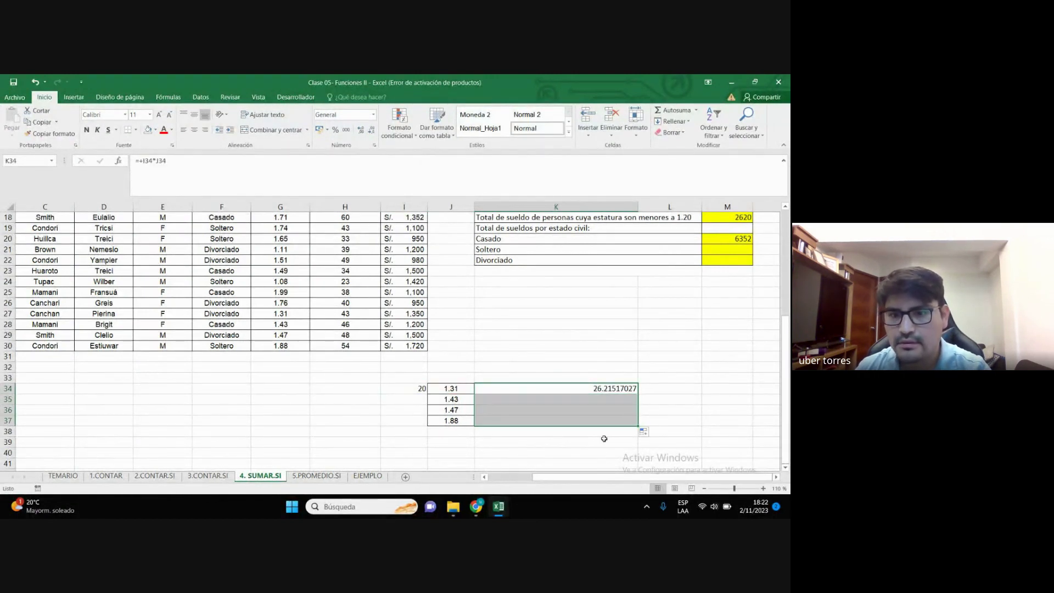
pyautogui.click(541, 449)
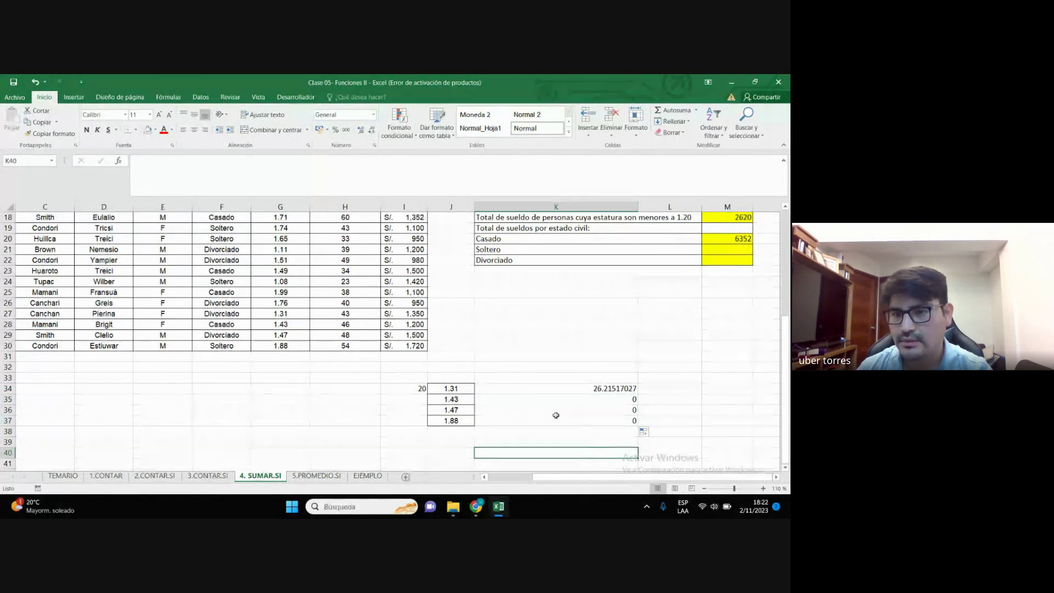
pyautogui.doubleClick(595, 400)
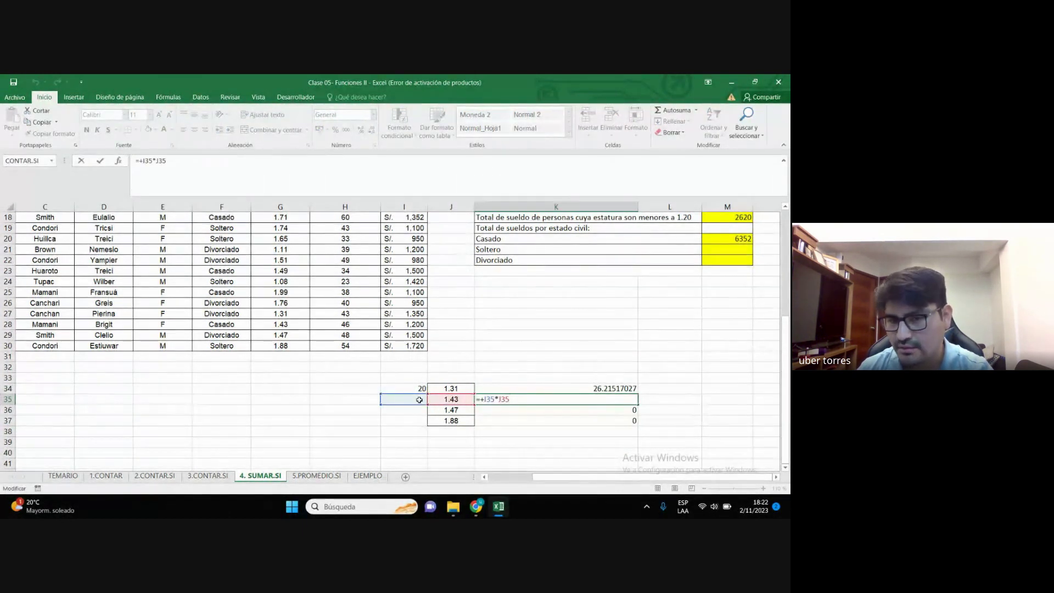
pyautogui.press('Return')
pyautogui.doubleClick(604, 410)
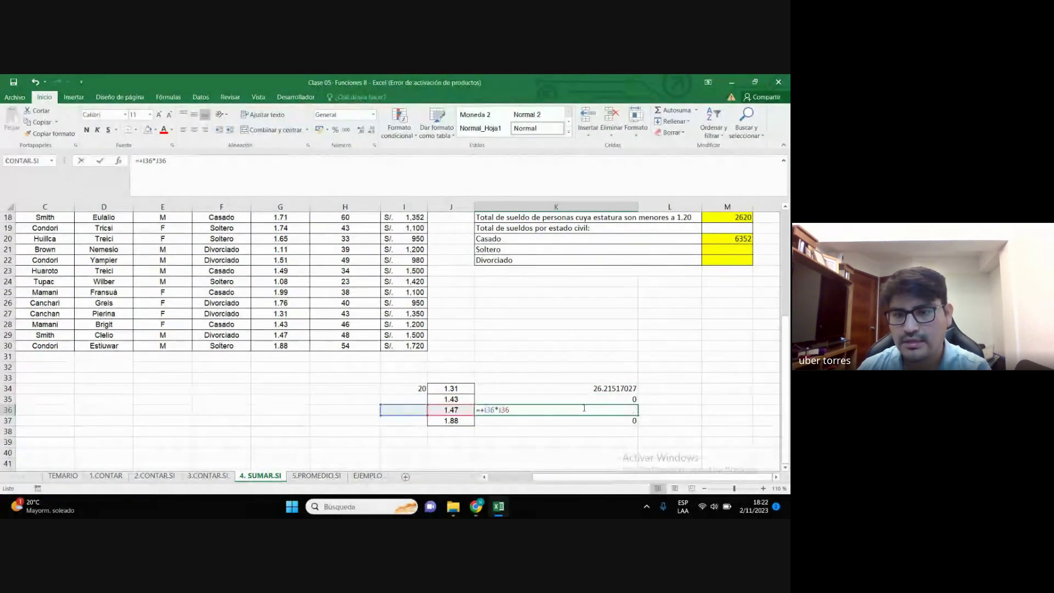
pyautogui.press('Return')
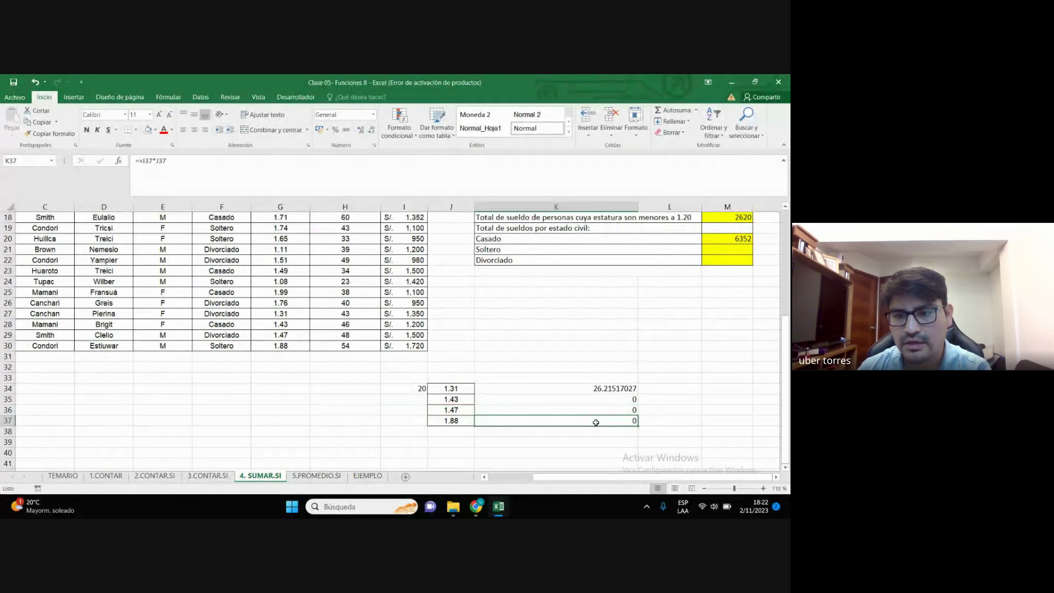
pyautogui.click(409, 421)
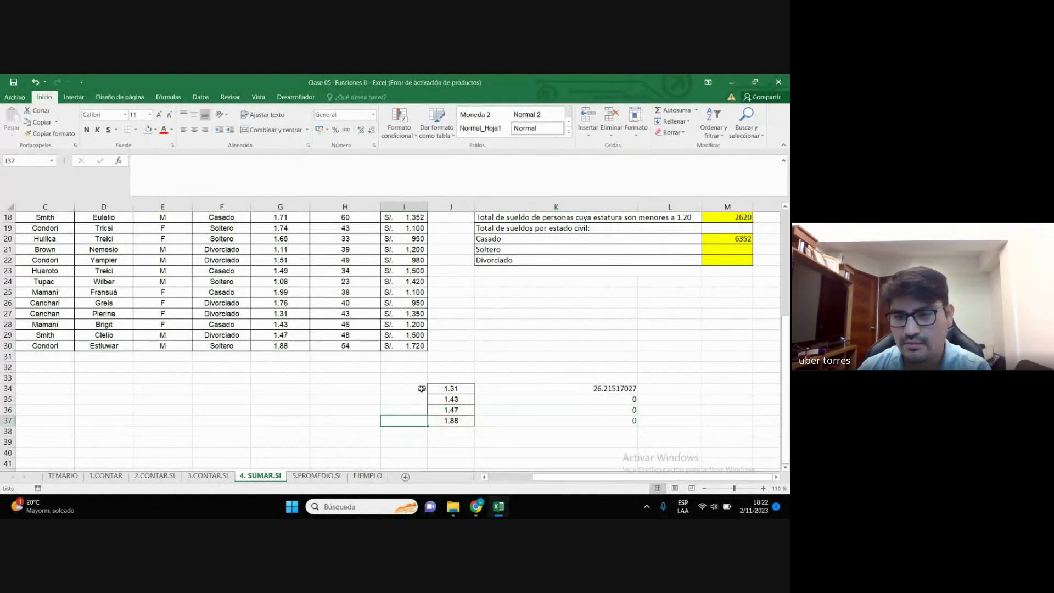
pyautogui.doubleClick(593, 390)
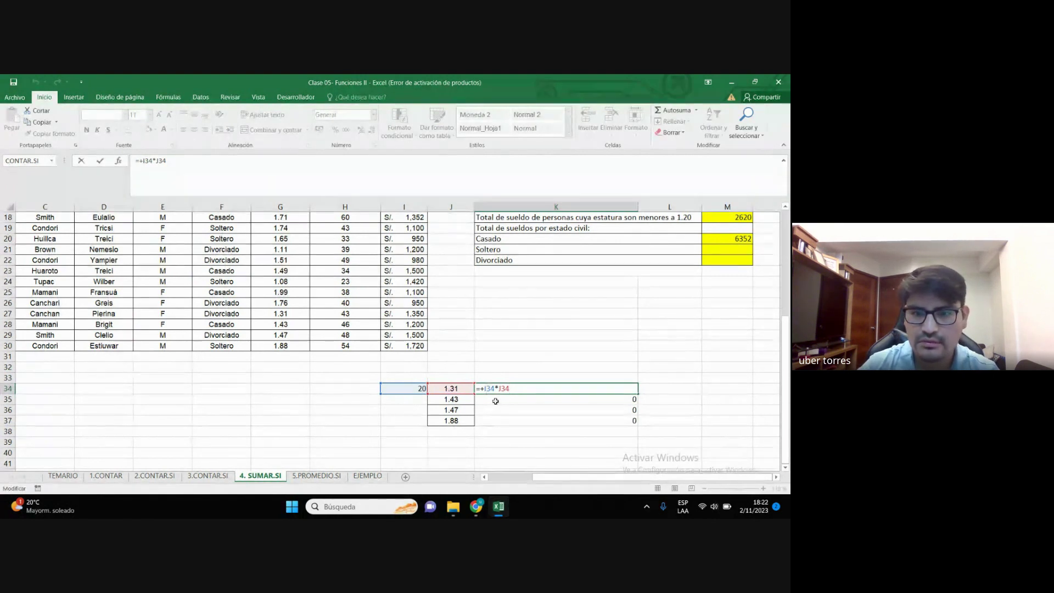
# Add a $ to the I34 reference in K34 and fill the formula down to K37
pyautogui.write('$I$')
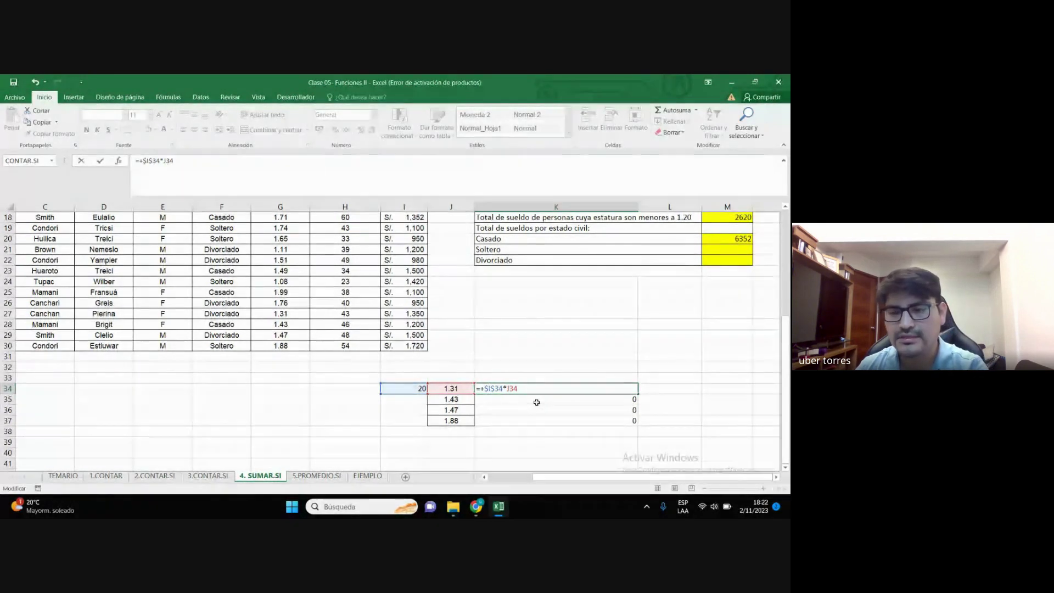
pyautogui.press('Return')
pyautogui.click(593, 388)
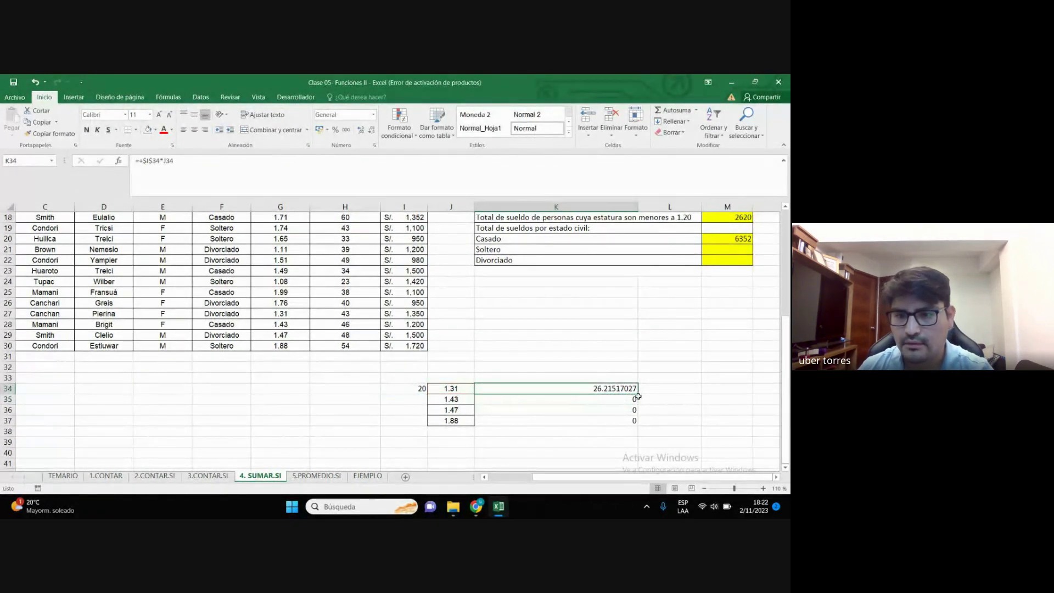
pyautogui.doubleClick(638, 396)
pyautogui.moveTo(599, 420); pyautogui.dragTo(598, 440)
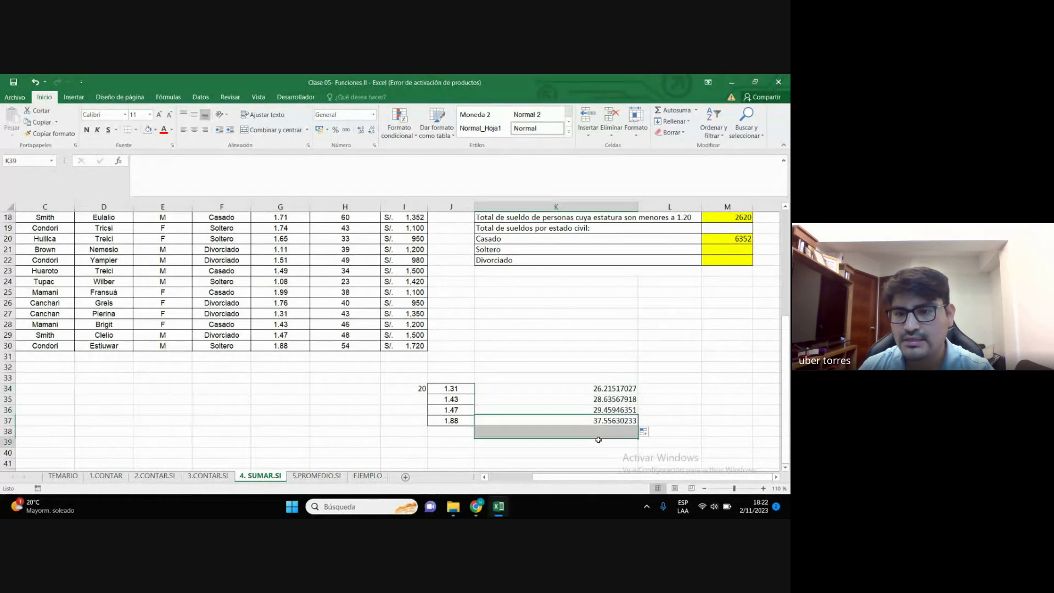
pyautogui.click(617, 420)
# Check the filled formulas in K37, K36 and K35
pyautogui.hotkey('ctrl', 'Up')
pyautogui.doubleClick(618, 421)
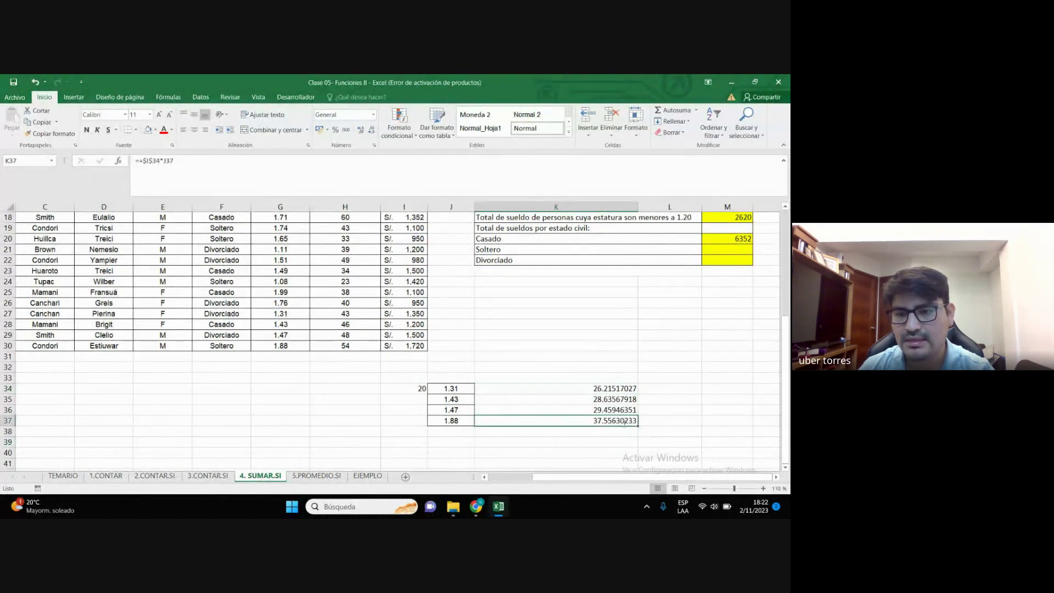
pyautogui.press('Escape')
pyautogui.press('Up')
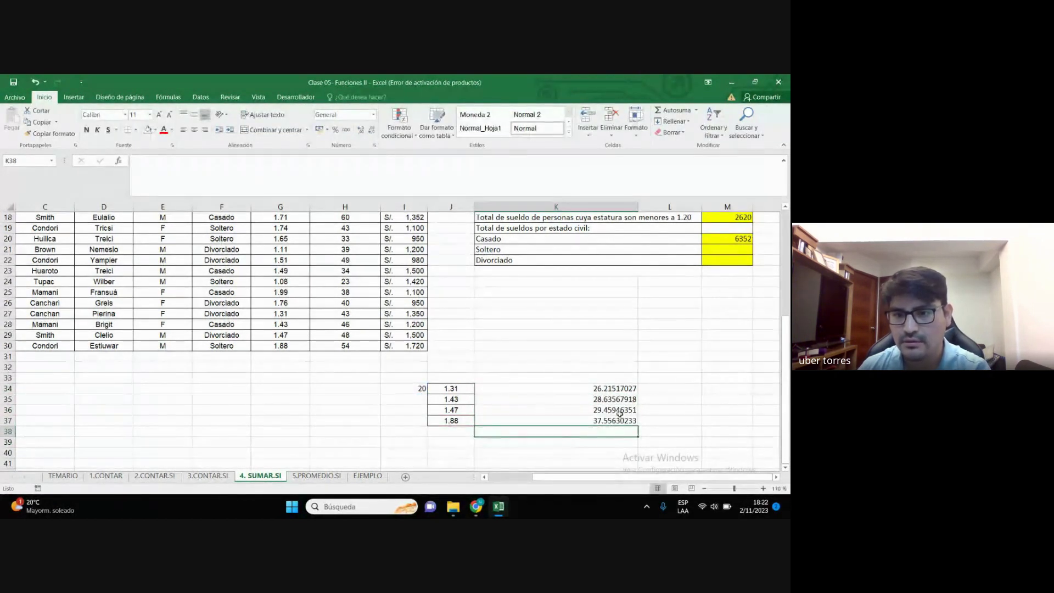
pyautogui.press('F2')
pyautogui.press('Escape')
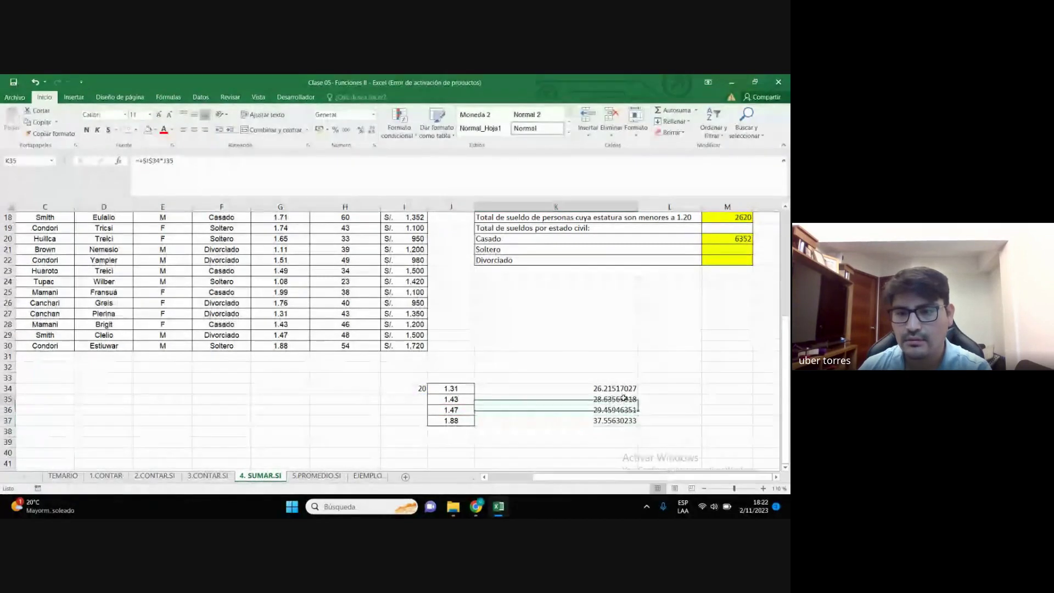
pyautogui.press('Up')
pyautogui.press('F2')
pyautogui.press('Return')
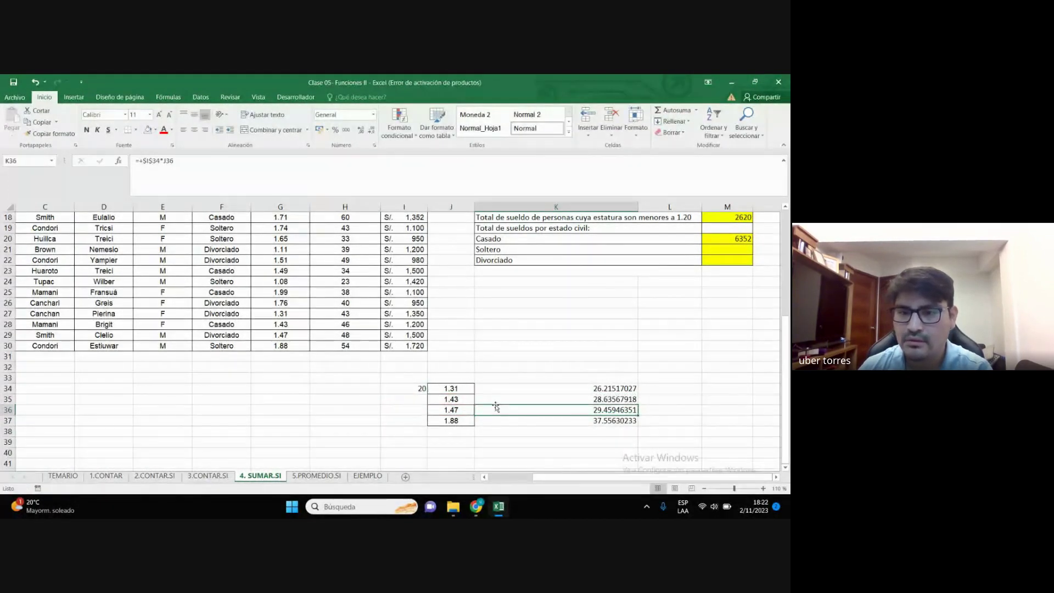
# Make K34 =+$I$34*J34 and fill it down, giving 26.21517027 through 37.55630233
pyautogui.doubleClick(575, 389)
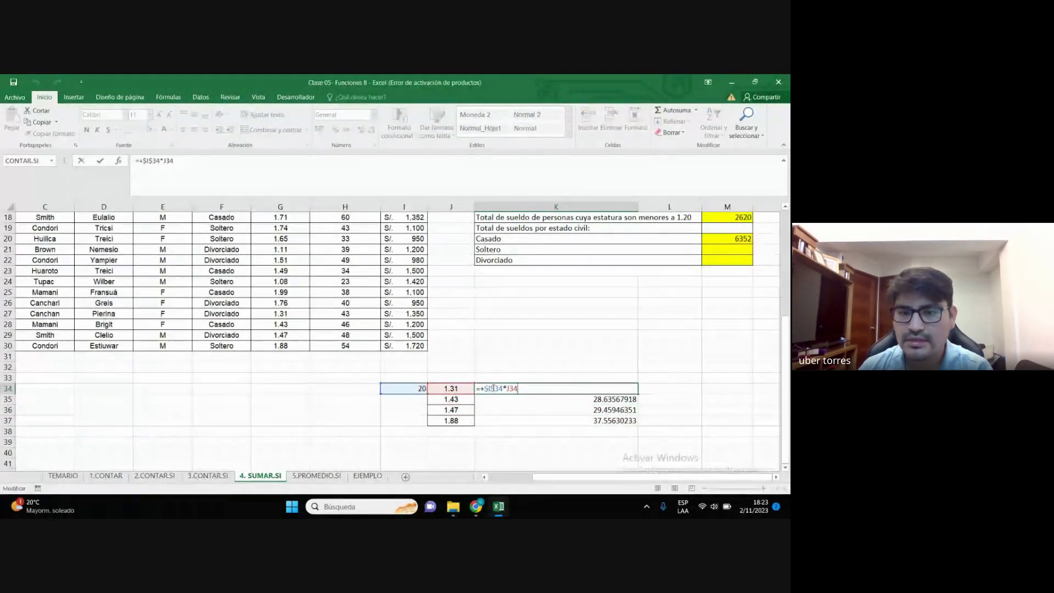
pyautogui.press('F4')
pyautogui.press('F4')
pyautogui.press('F4')
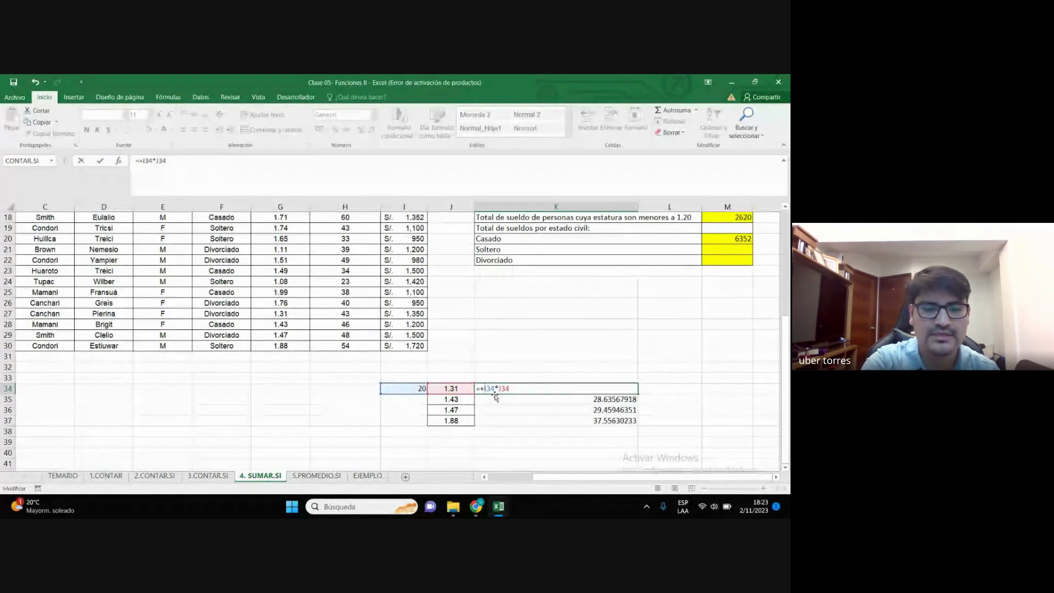
pyautogui.press('F4')
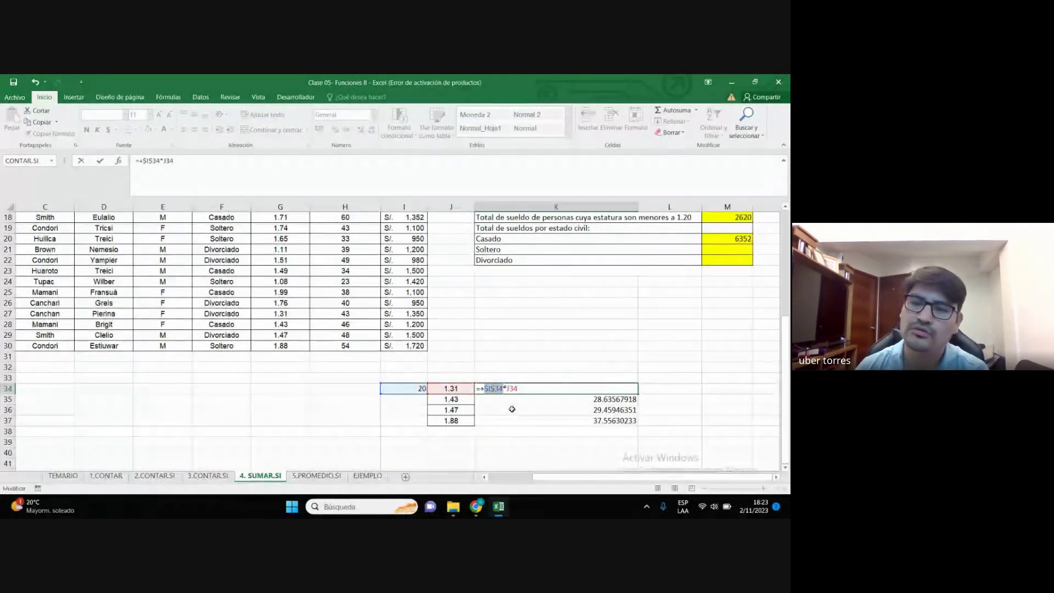
pyautogui.press('Return')
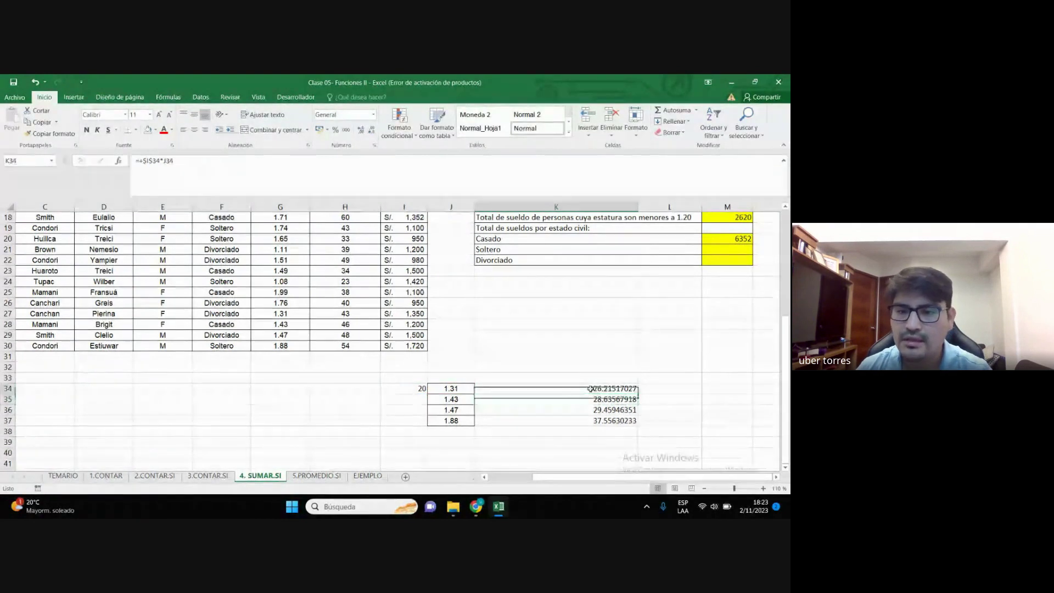
pyautogui.click(609, 388)
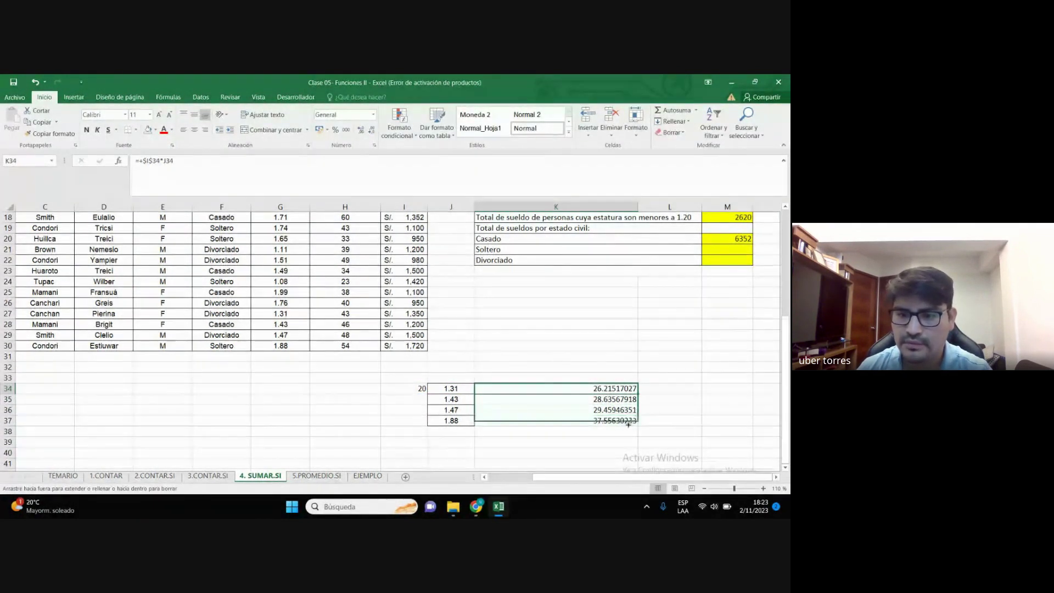
pyautogui.moveTo(637, 400); pyautogui.dragTo(637, 421)
pyautogui.click(733, 379)
pyautogui.moveTo(476, 506)
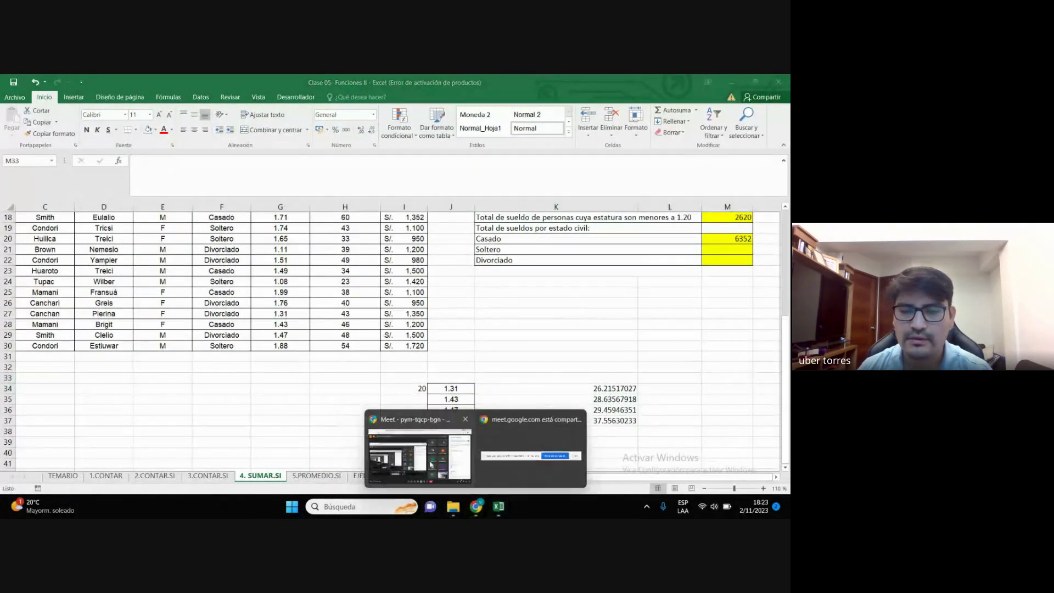
pyautogui.click(433, 447)
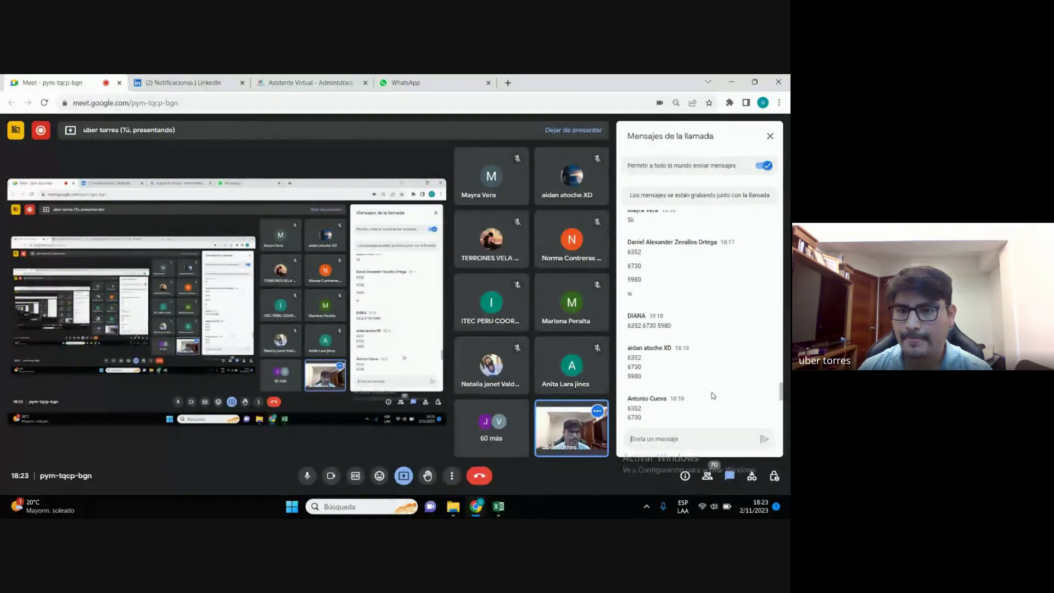
pyautogui.scroll(-5, 707, 370)
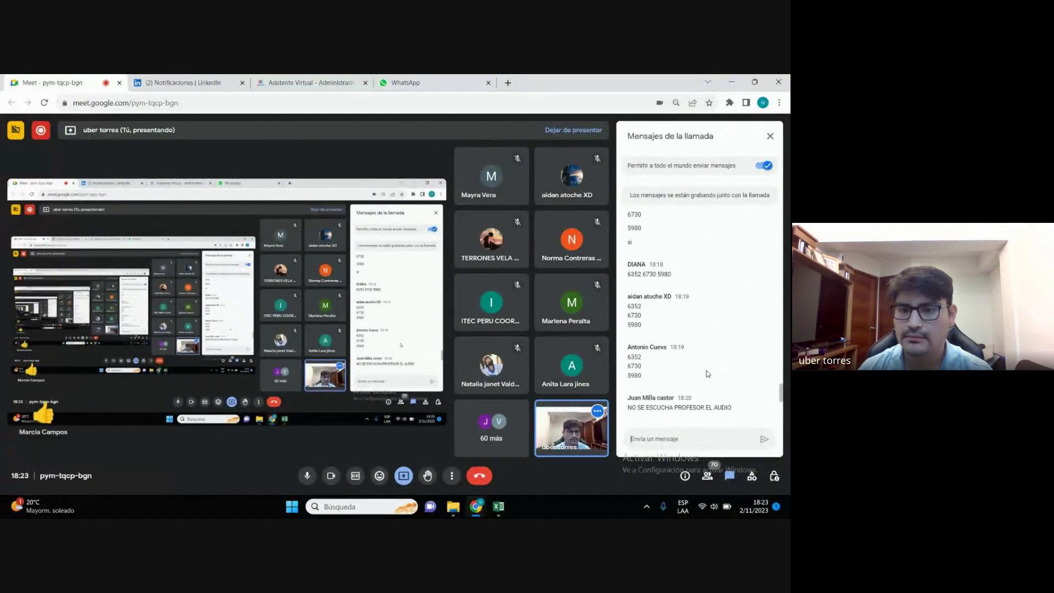
pyautogui.scroll(-5, 703, 372)
pyautogui.scroll(-5, 695, 376)
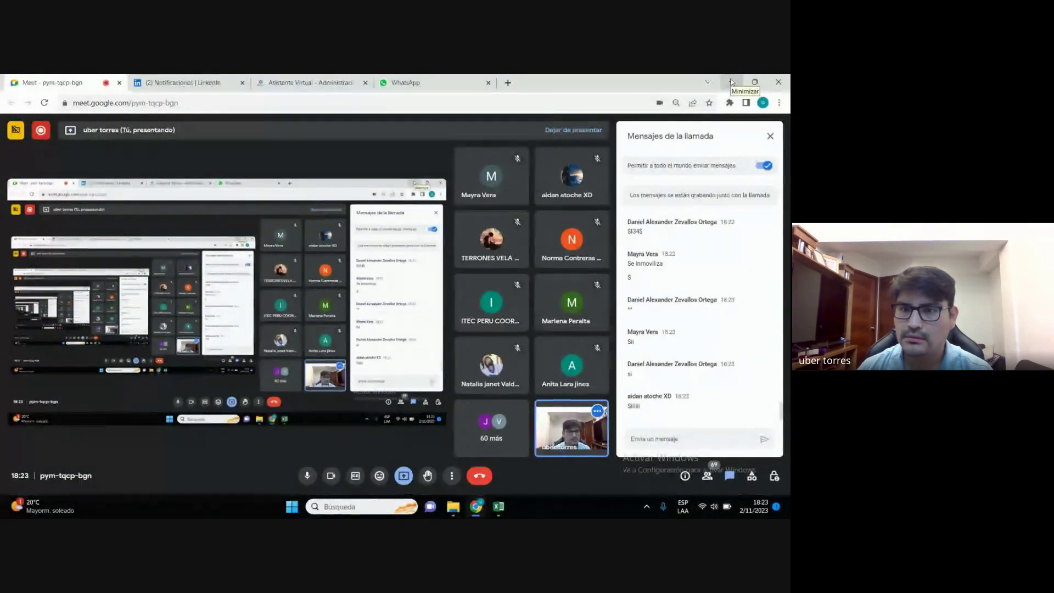
pyautogui.scroll(1, 659, 242)
pyautogui.scroll(1, 659, 286)
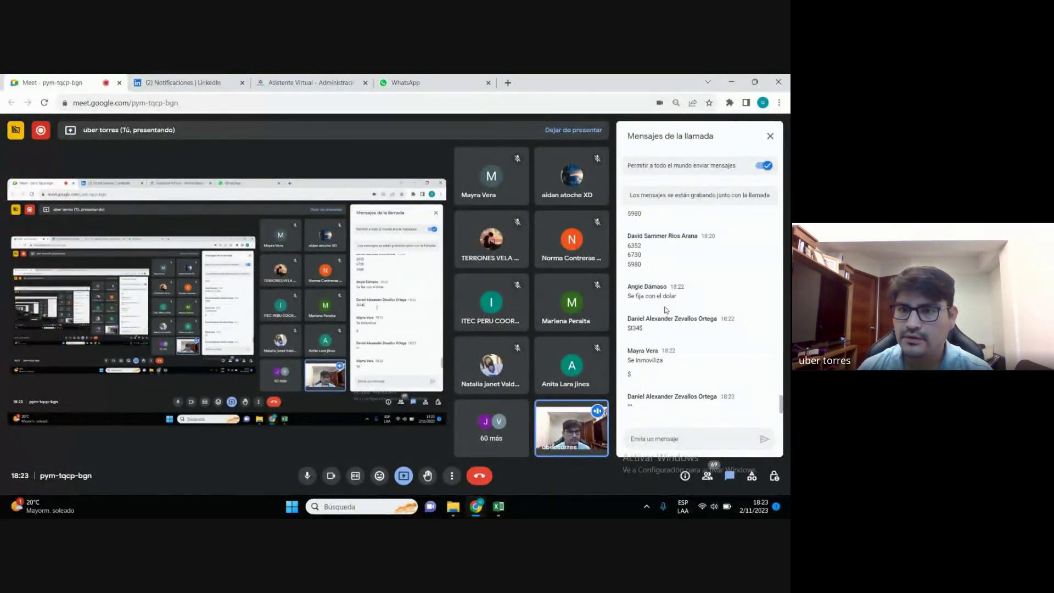
pyautogui.scroll(1, 658, 303)
pyautogui.scroll(-2, 658, 304)
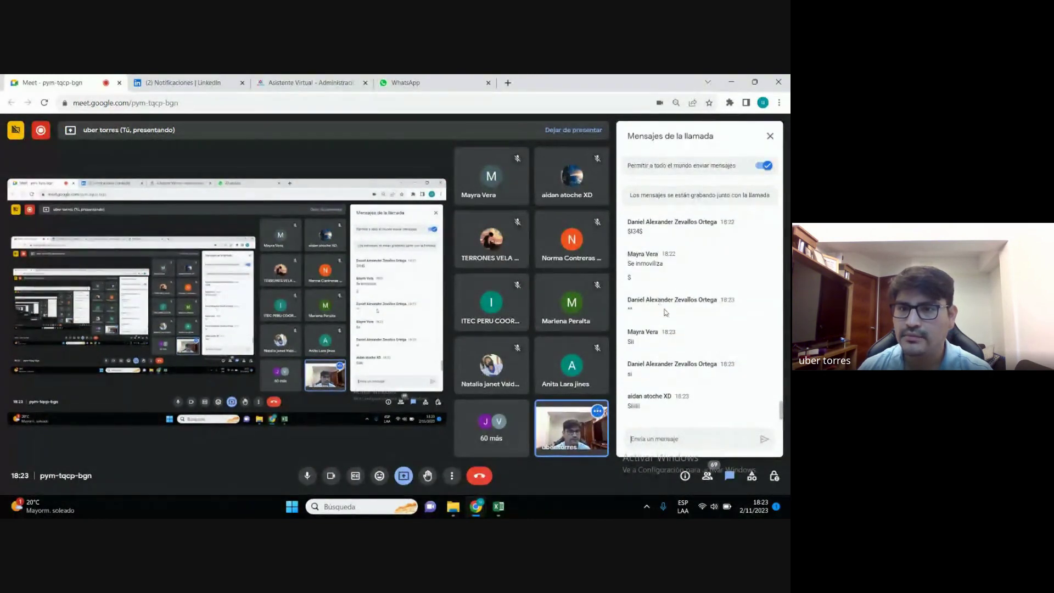
pyautogui.scroll(2, 667, 319)
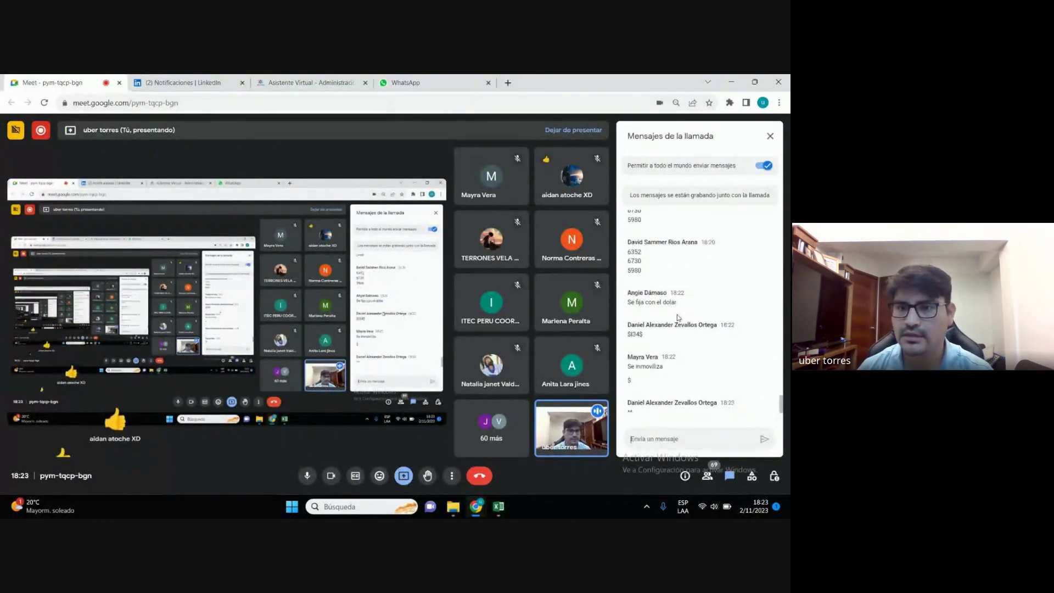
pyautogui.click(731, 82)
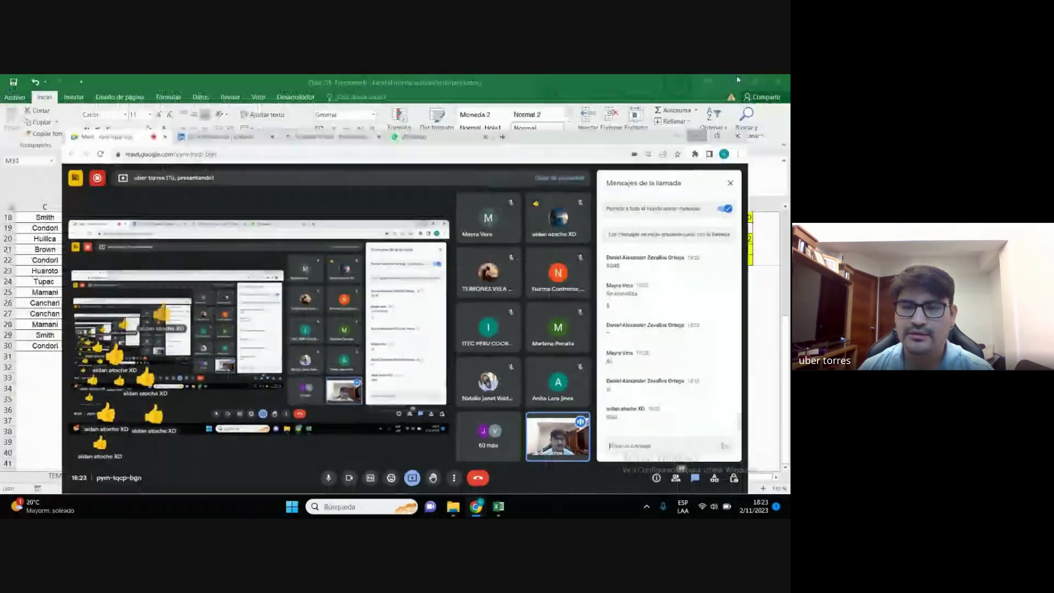
pyautogui.scroll(2, 602, 338)
pyautogui.click(731, 327)
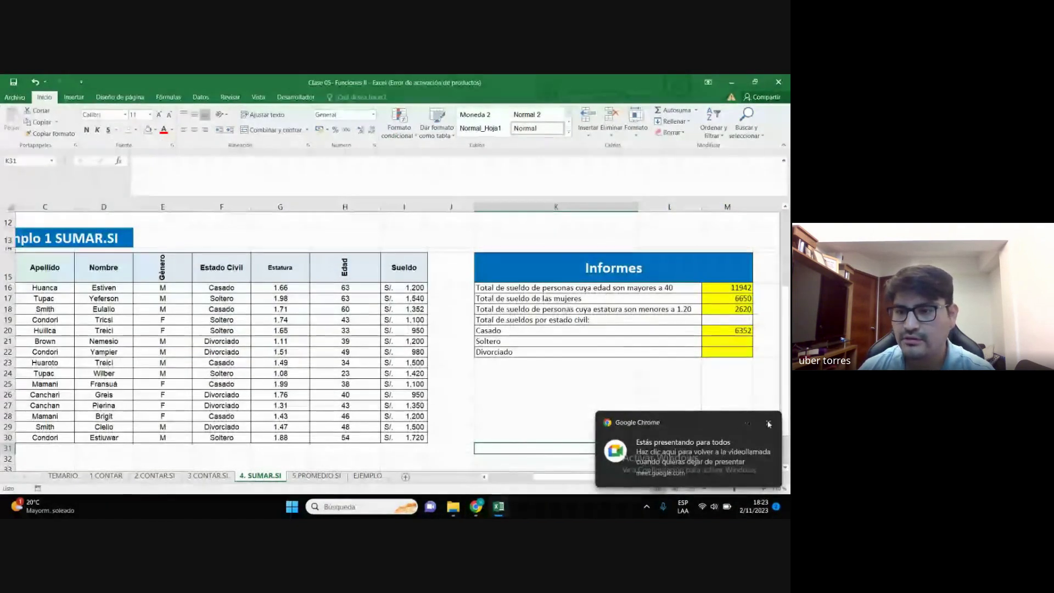
pyautogui.doubleClick(731, 329)
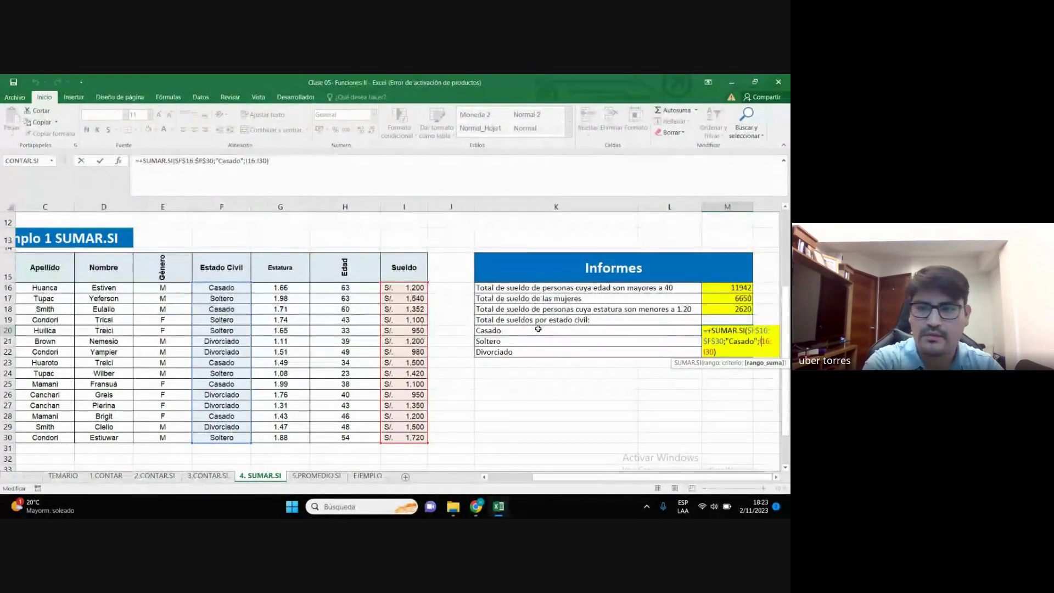
pyautogui.press('F4')
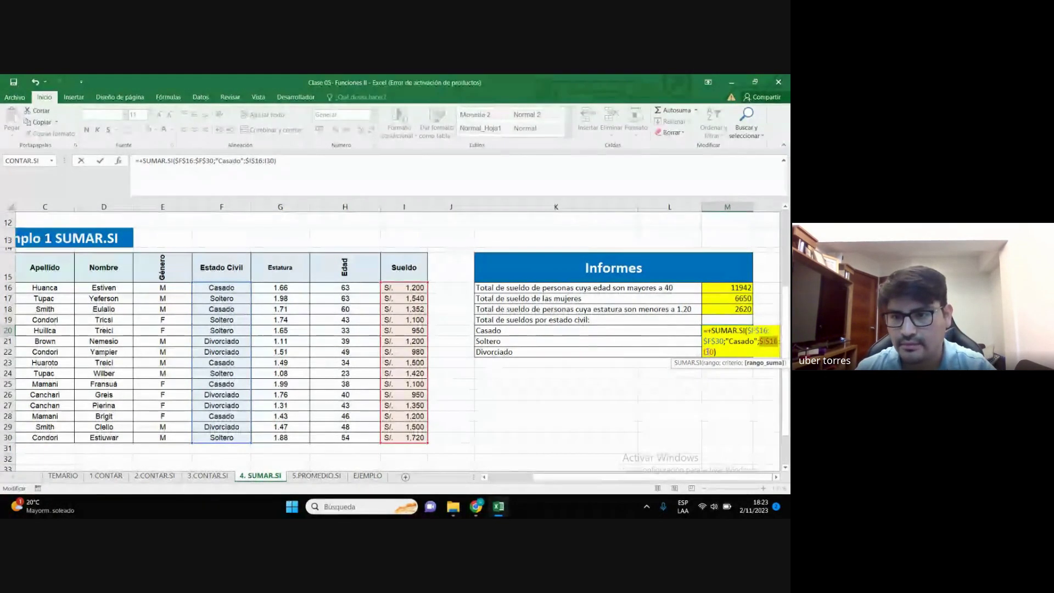
pyautogui.click(706, 352)
pyautogui.write('$I$')
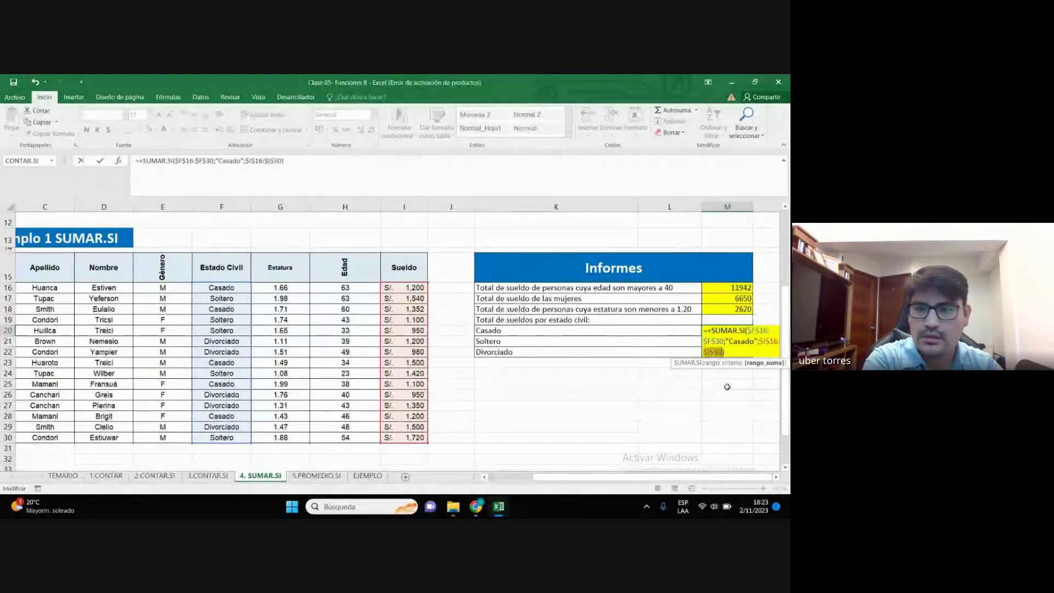
pyautogui.press('Return')
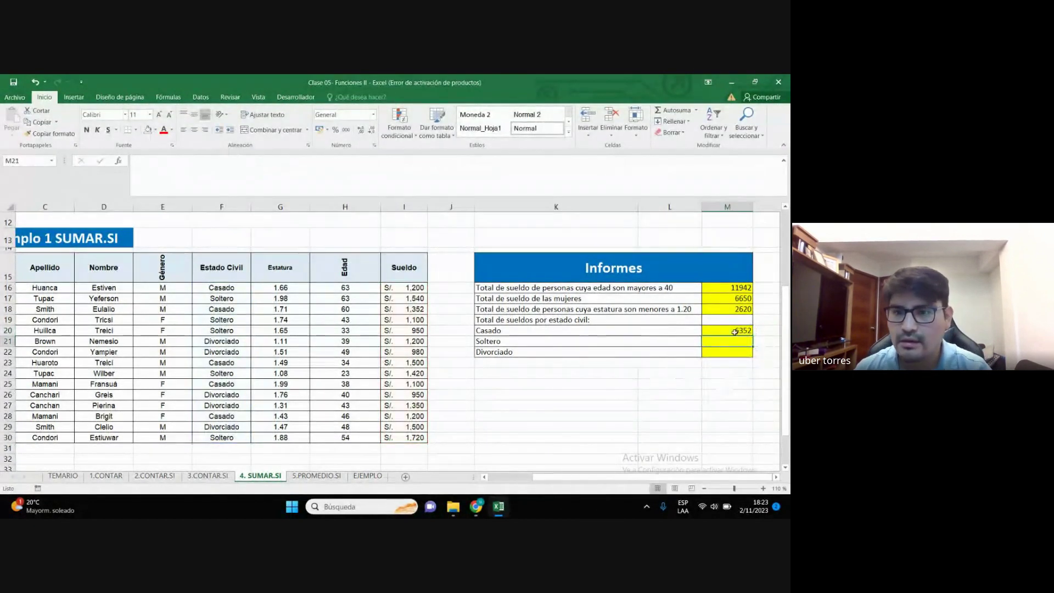
pyautogui.click(741, 331)
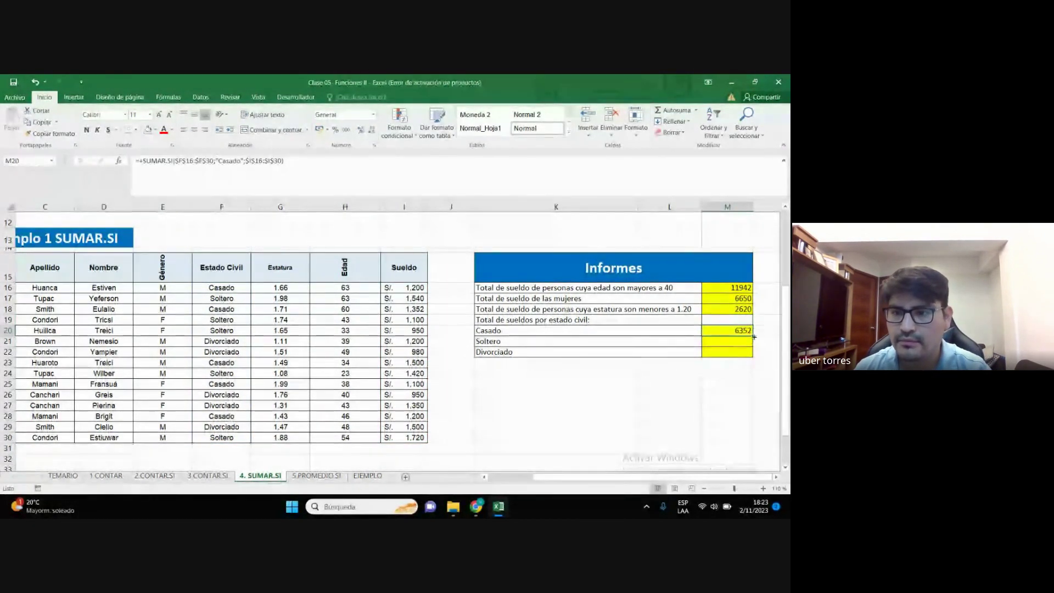
pyautogui.moveTo(755, 334); pyautogui.dragTo(741, 354)
pyautogui.click(732, 370)
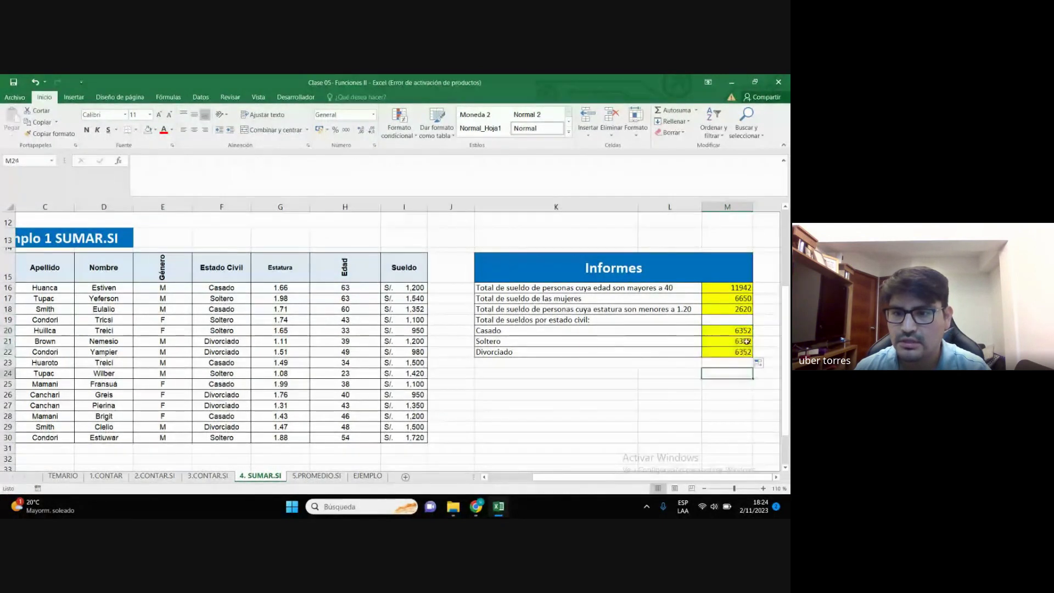
pyautogui.doubleClick(735, 341)
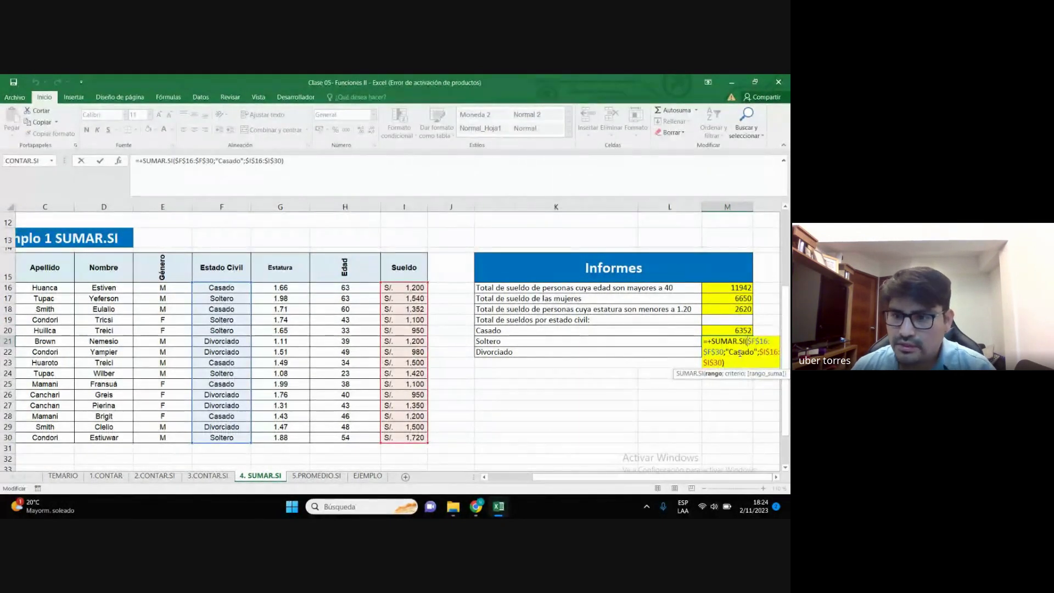
pyautogui.doubleClick(739, 353)
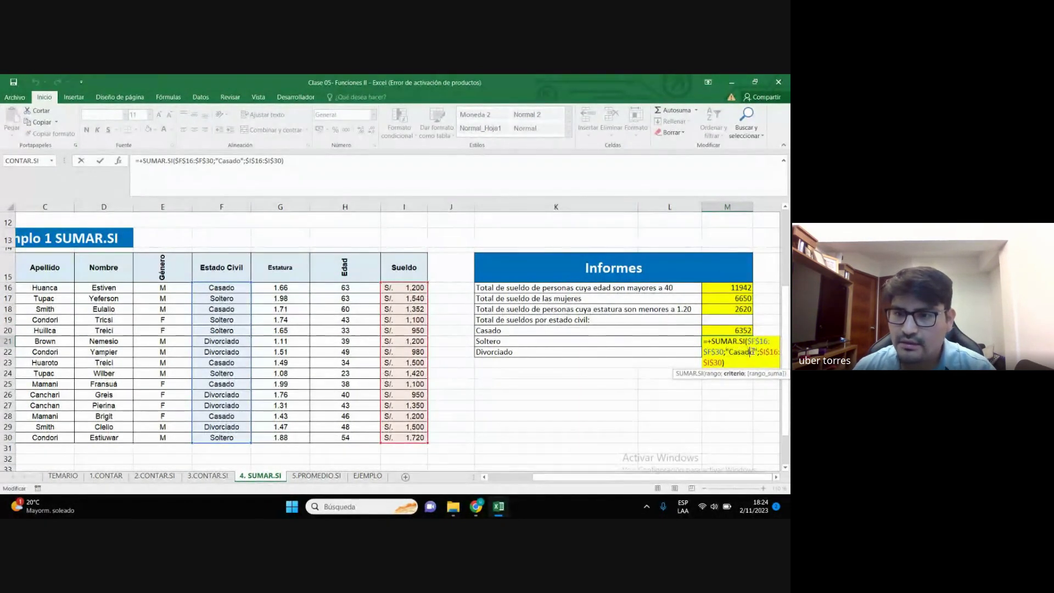
pyautogui.press('BackSpace')
pyautogui.press('BackSpace')
pyautogui.press('BackSpace')
pyautogui.press('BackSpace')
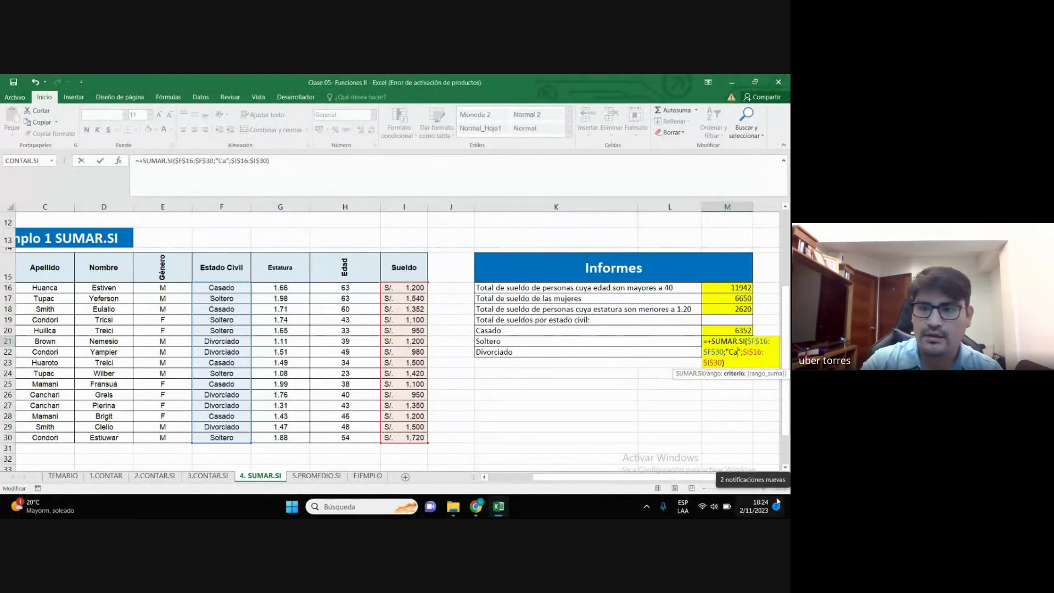
pyautogui.press('BackSpace')
pyautogui.press('BackSpace')
pyautogui.write('Sole')
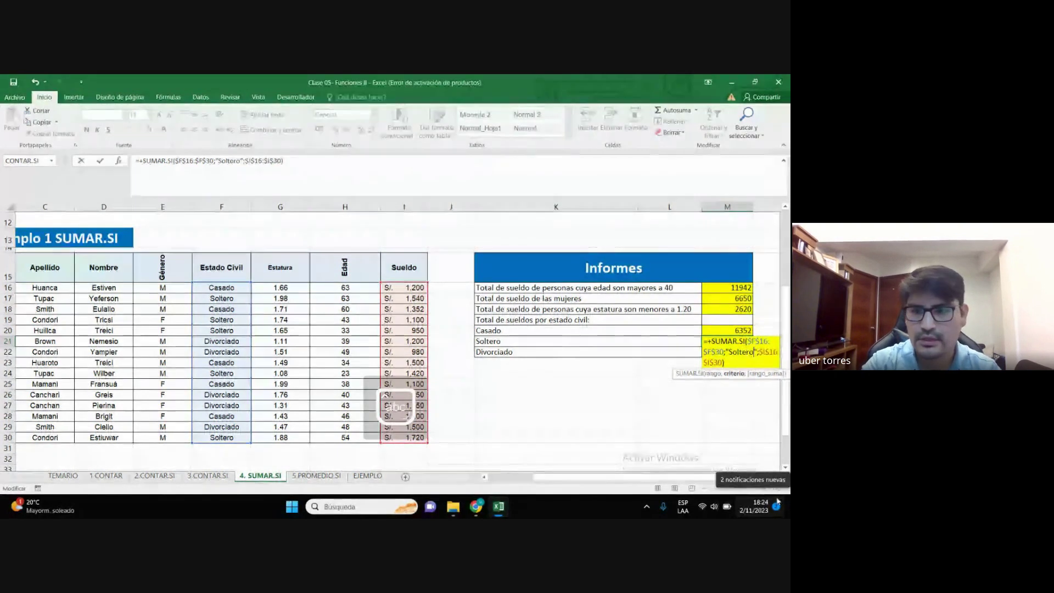
pyautogui.write('tero')
pyautogui.press('Return')
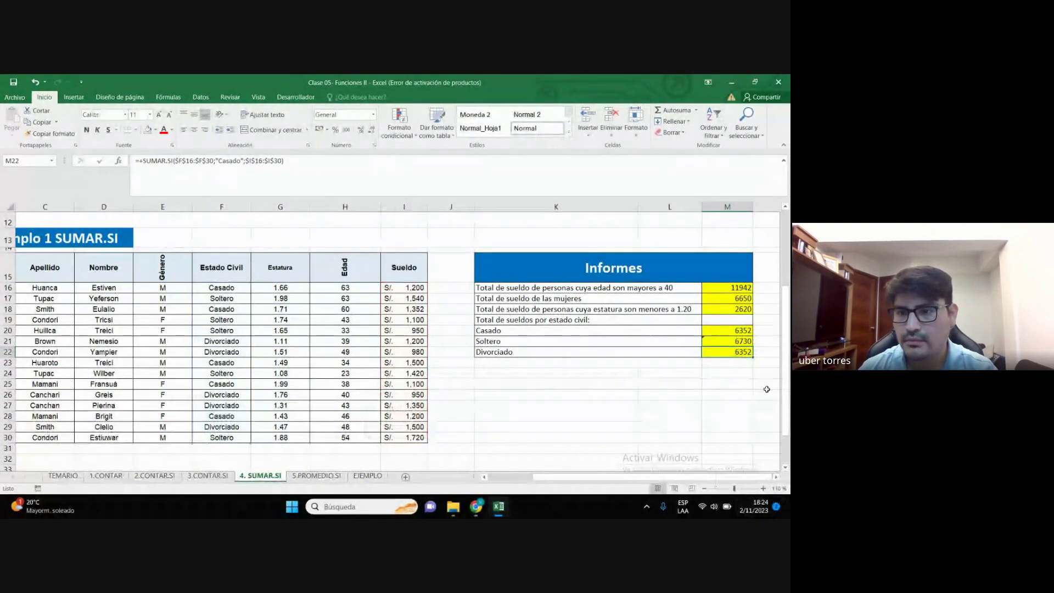
pyautogui.doubleClick(729, 352)
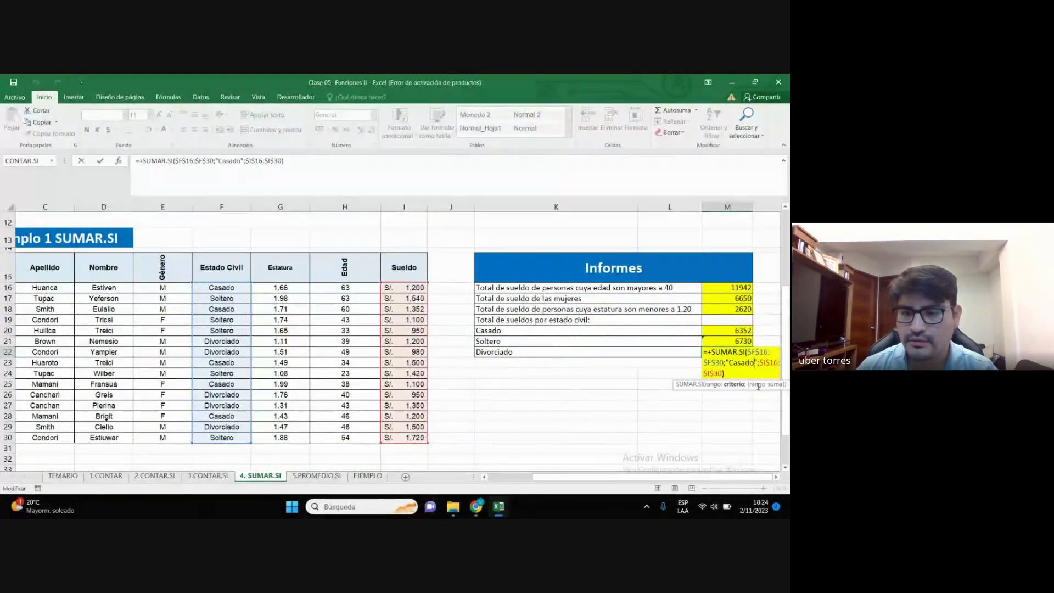
pyautogui.press('BackSpace')
pyautogui.press('BackSpace')
pyautogui.press('BackSpace')
pyautogui.write('Div')
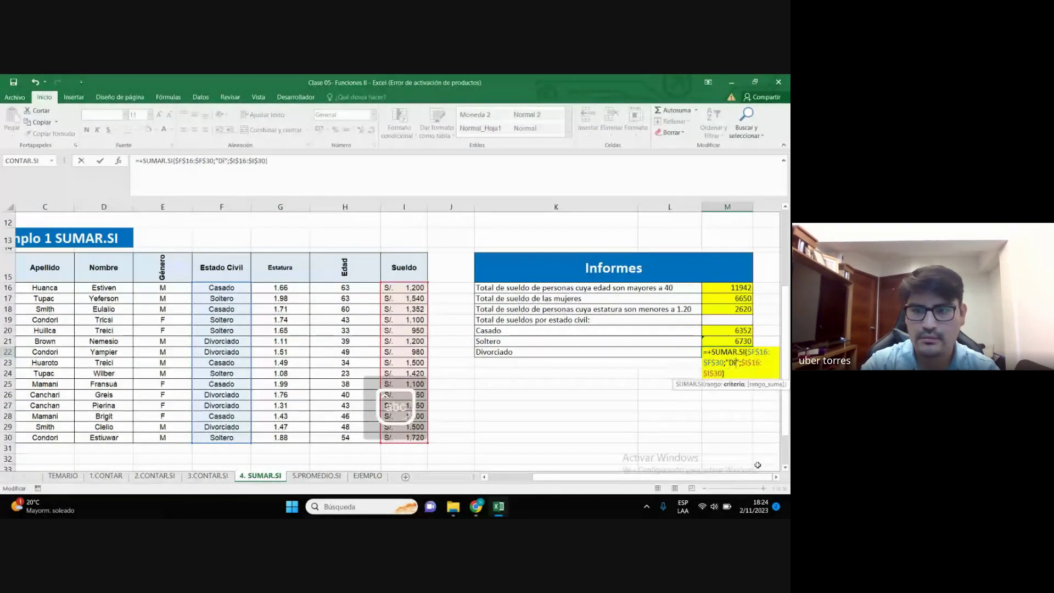
pyautogui.write('orc')
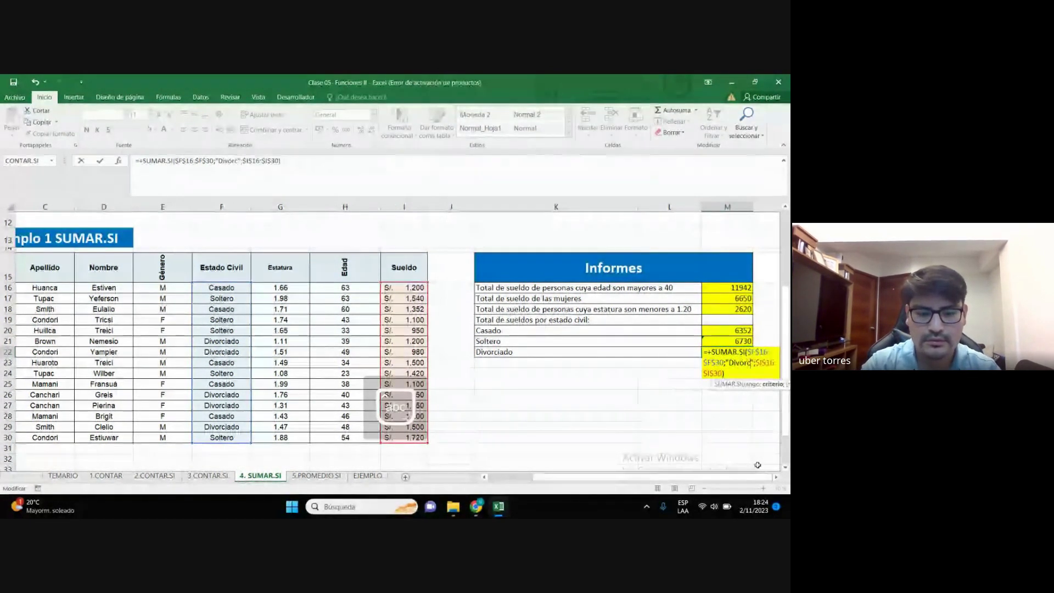
pyautogui.write('iado')
pyautogui.press('Return')
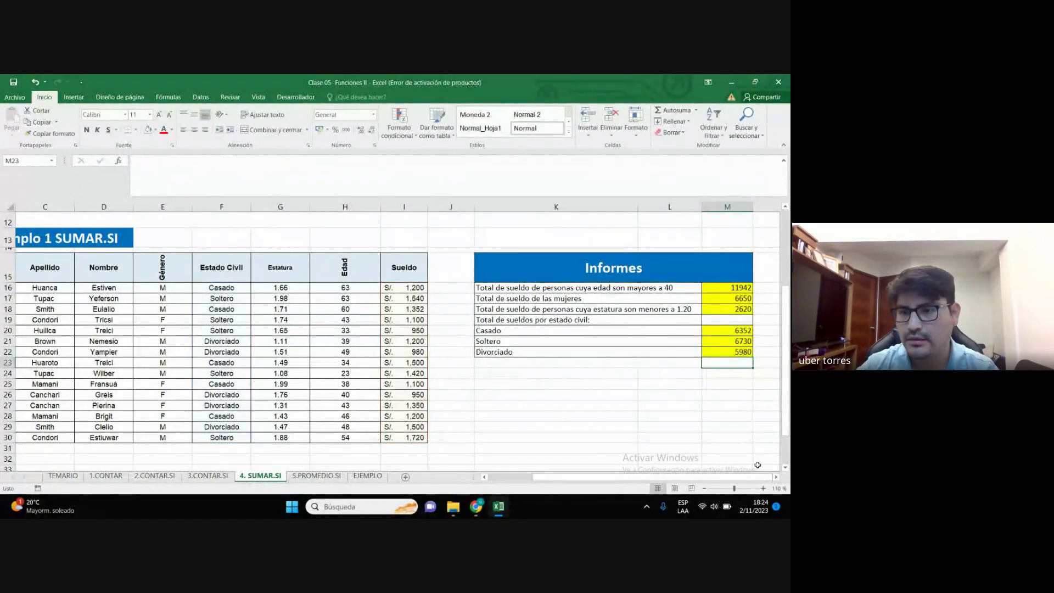
pyautogui.click(726, 406)
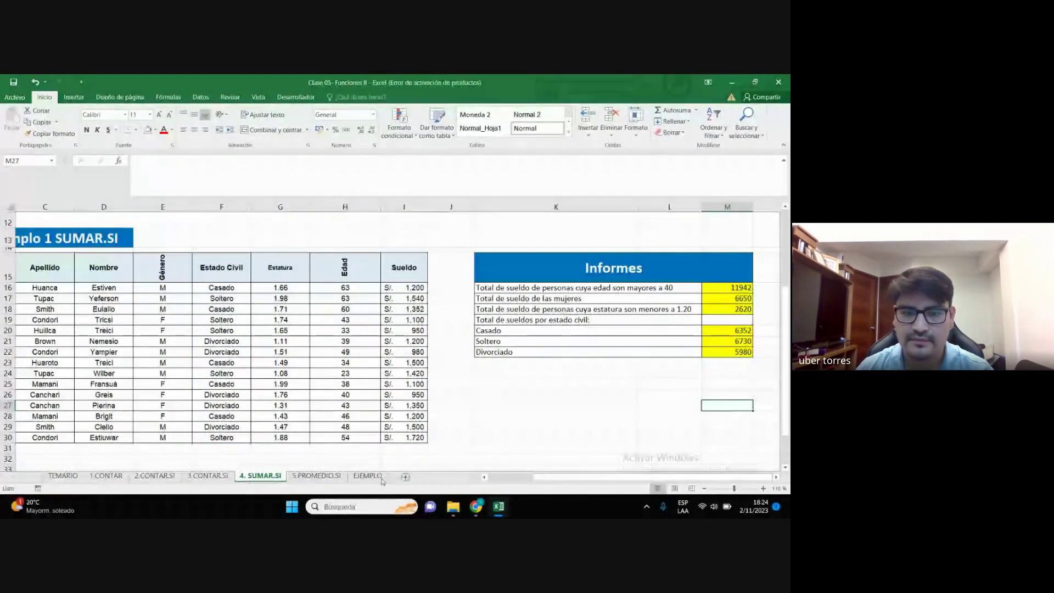
pyautogui.moveTo(476, 506)
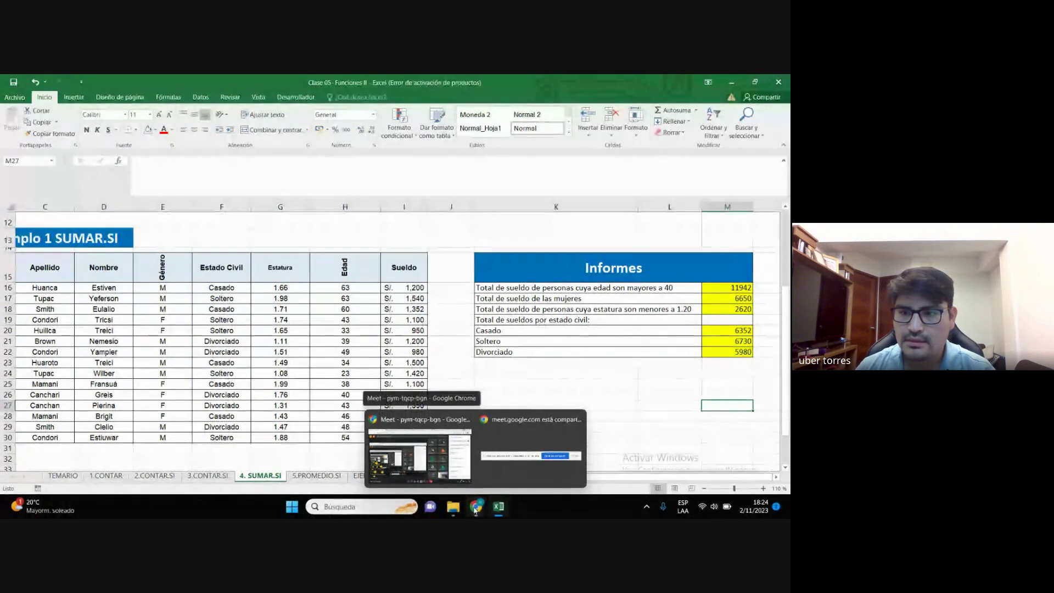
pyautogui.click(410, 459)
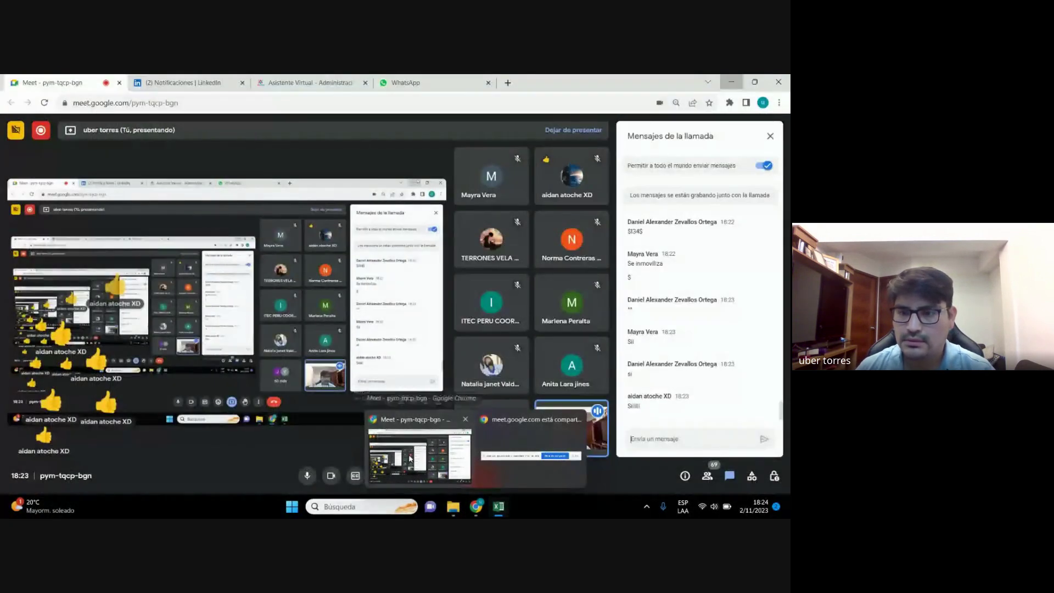
pyautogui.scroll(5, 693, 324)
pyautogui.scroll(-3, 693, 324)
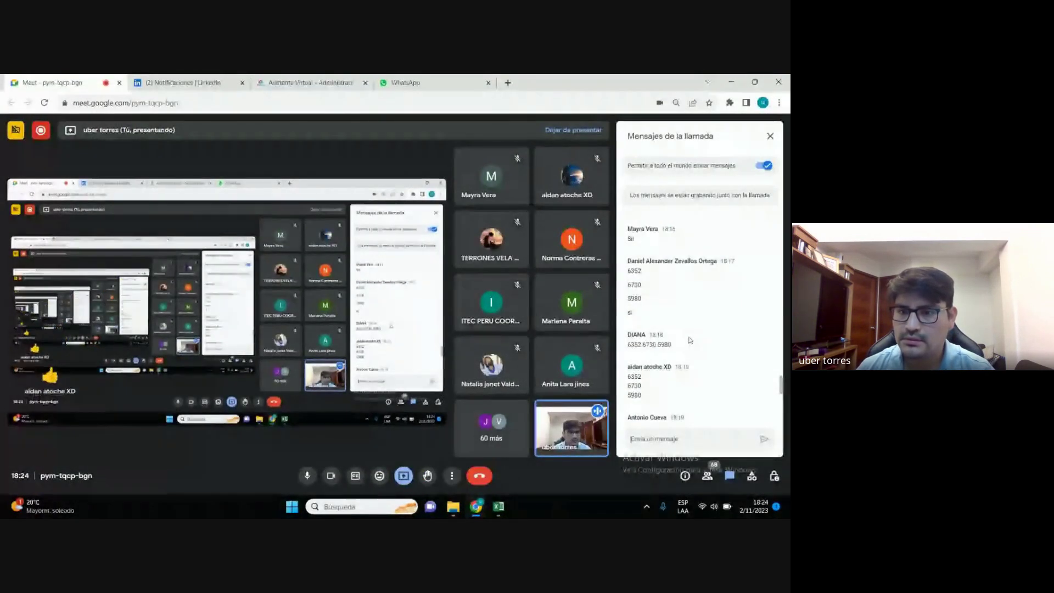
pyautogui.scroll(-3, 698, 351)
pyautogui.scroll(-3, 704, 380)
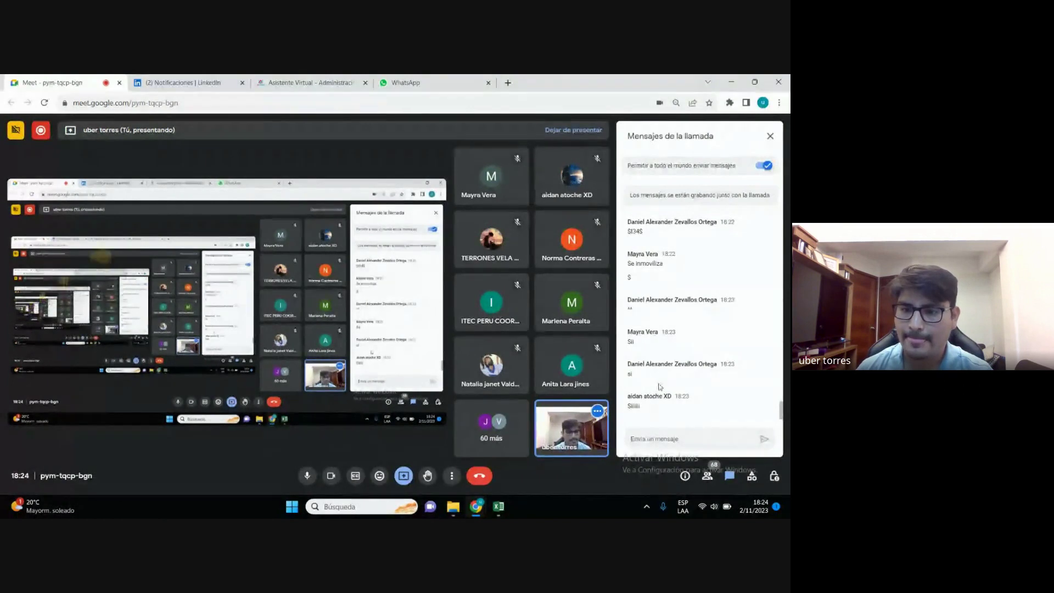
pyautogui.moveTo(453, 506)
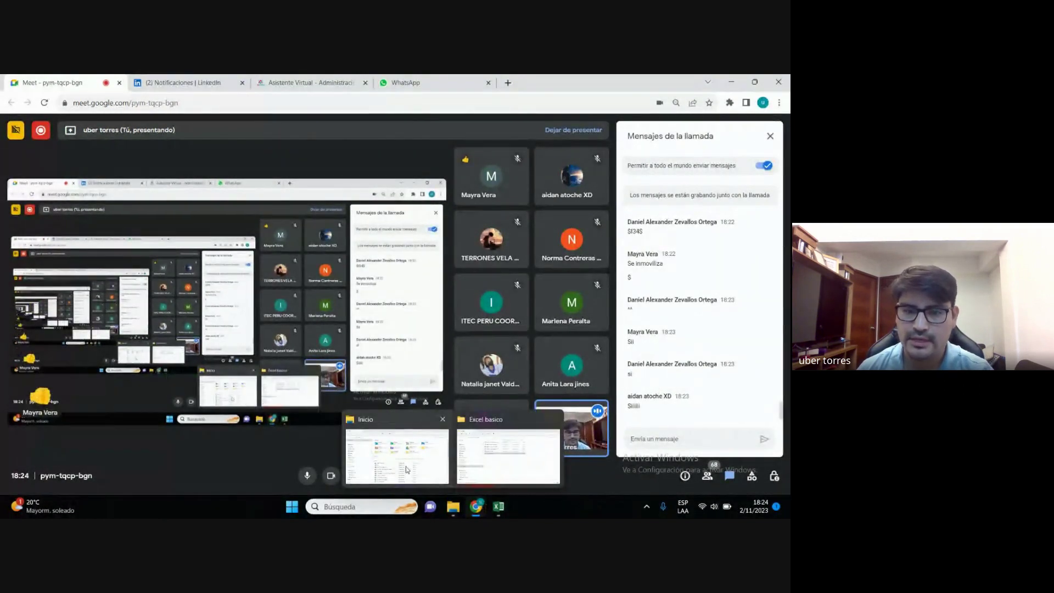
pyautogui.click(499, 516)
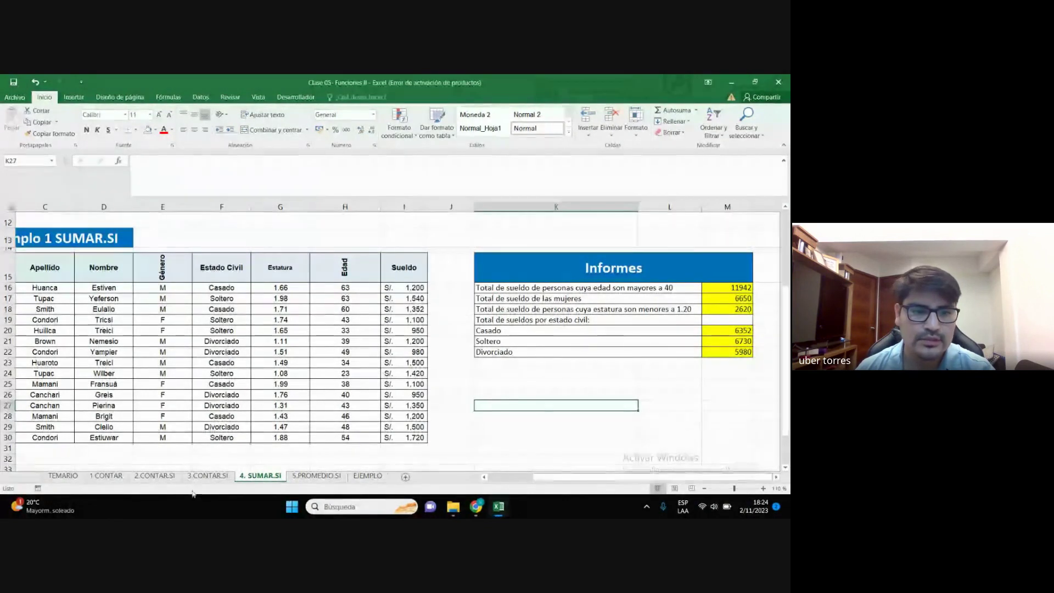
pyautogui.click(552, 393)
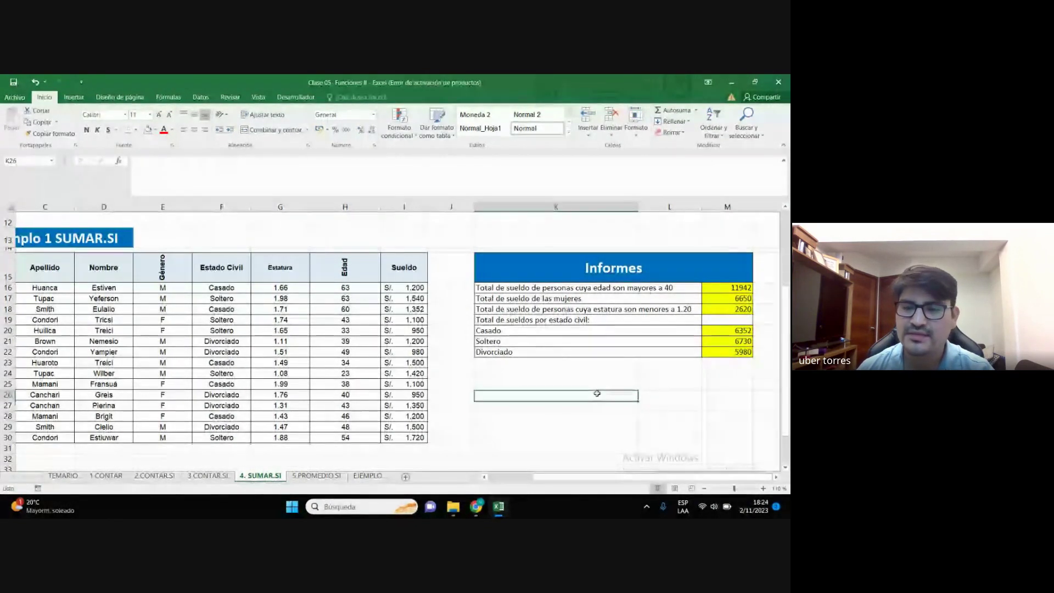
pyautogui.scroll(-2, 552, 403)
# Inspect the helper cells: the factor 20 in I34 and the heights in column J
pyautogui.click(523, 410)
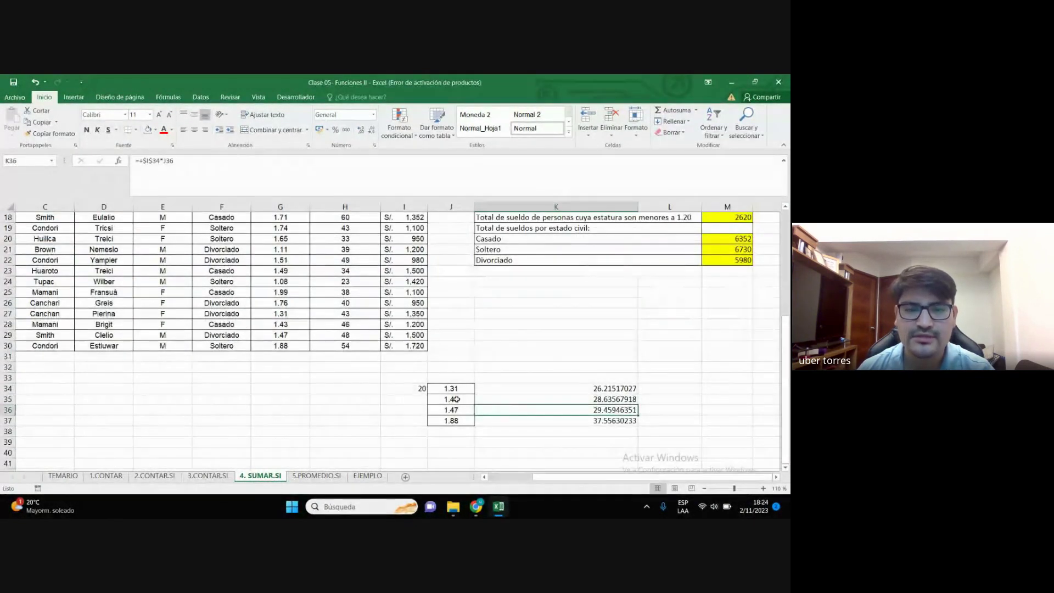
pyautogui.click(450, 388)
pyautogui.click(451, 399)
pyautogui.click(421, 389)
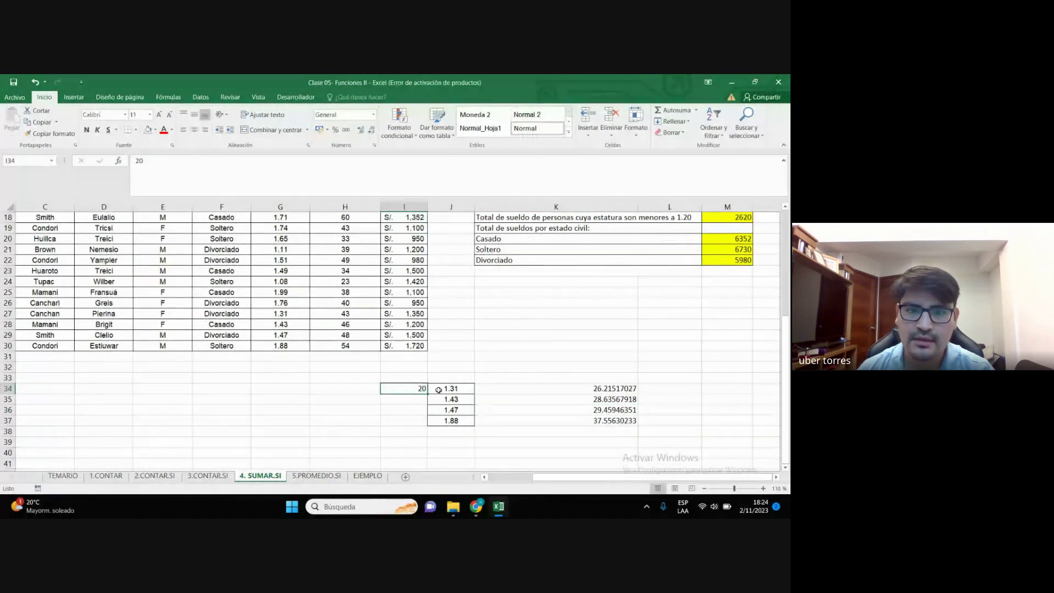
pyautogui.scroll(1, 439, 390)
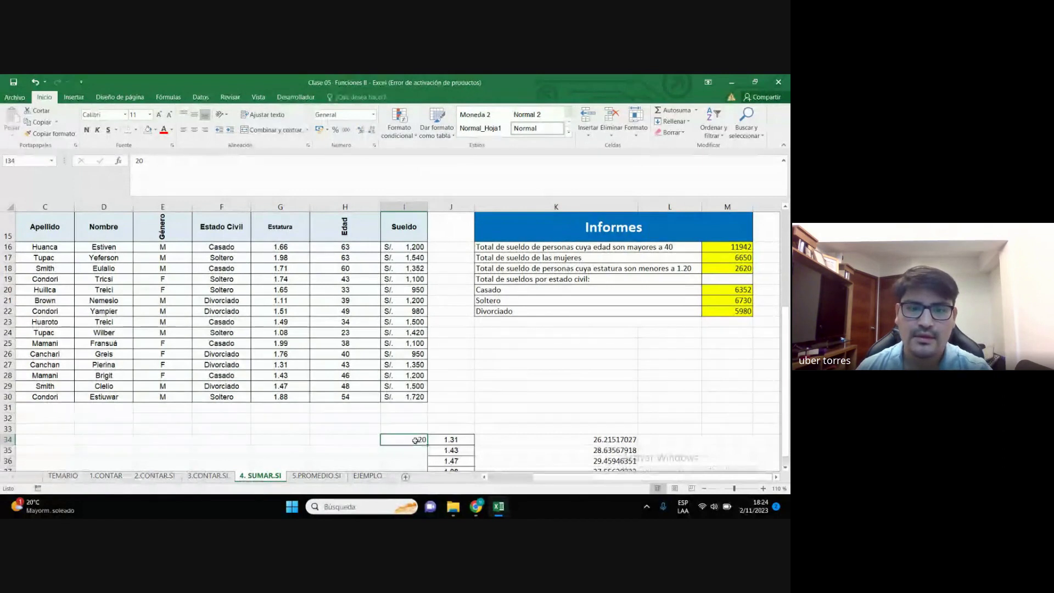
pyautogui.scroll(-1, 483, 443)
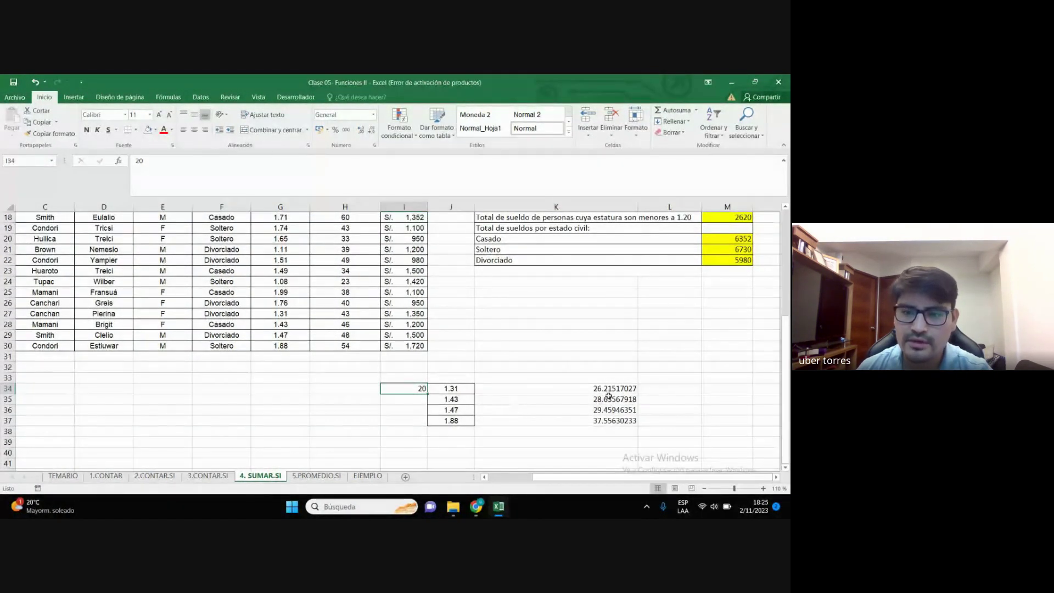
# Edit the K34 formula and copy it down through K37
pyautogui.click(619, 387)
pyautogui.doubleClick(619, 387)
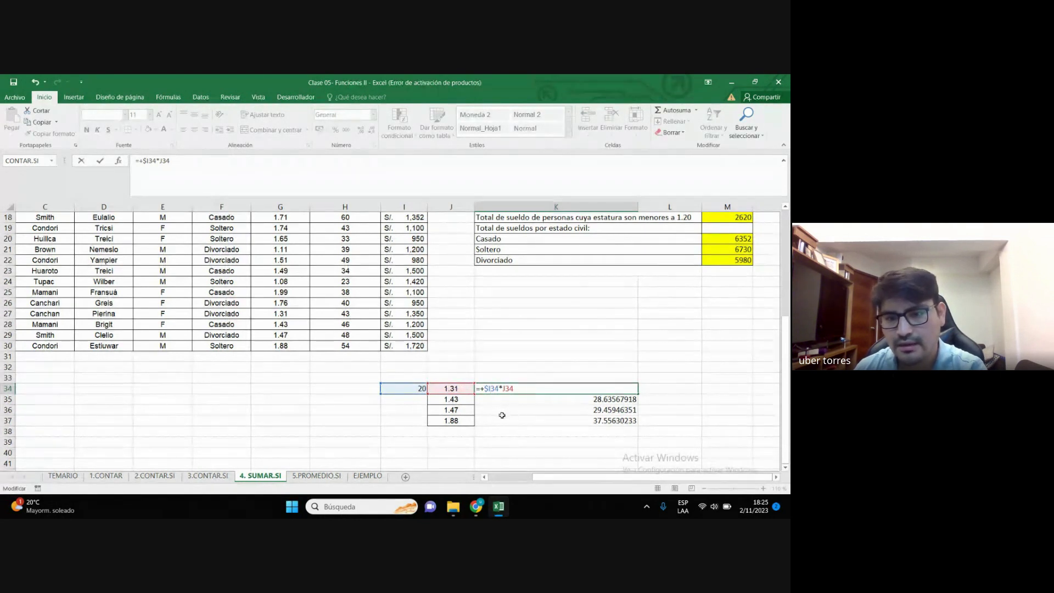
pyautogui.hotkey('ctrl', 'Return')
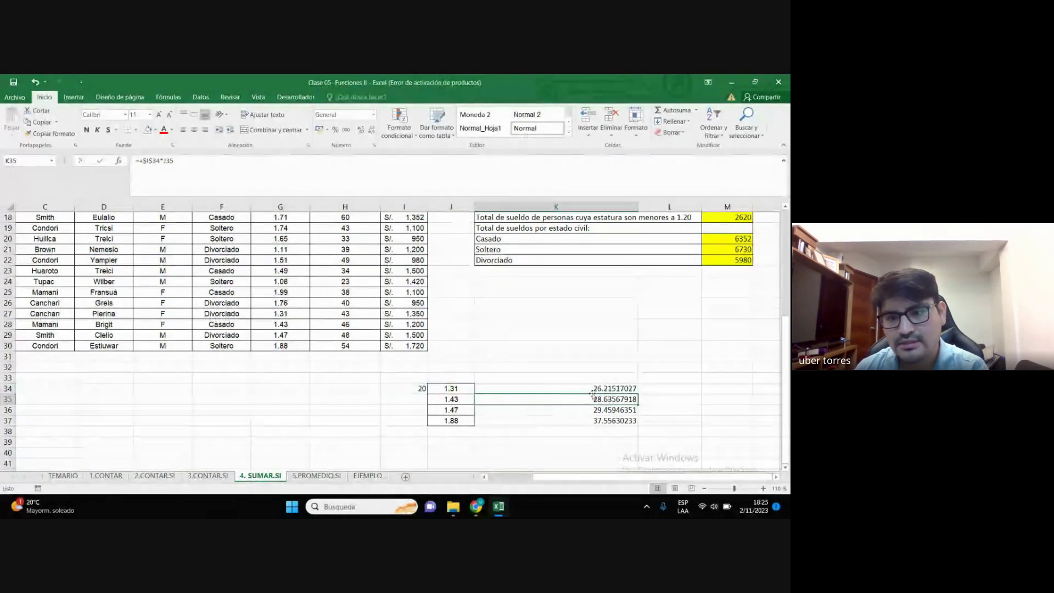
pyautogui.moveTo(639, 395); pyautogui.dragTo(633, 423)
pyautogui.click(669, 399)
# Compare K34 with K35, then re-enter K34 as =+$I34*J34 and fill it to K37
pyautogui.doubleClick(632, 390)
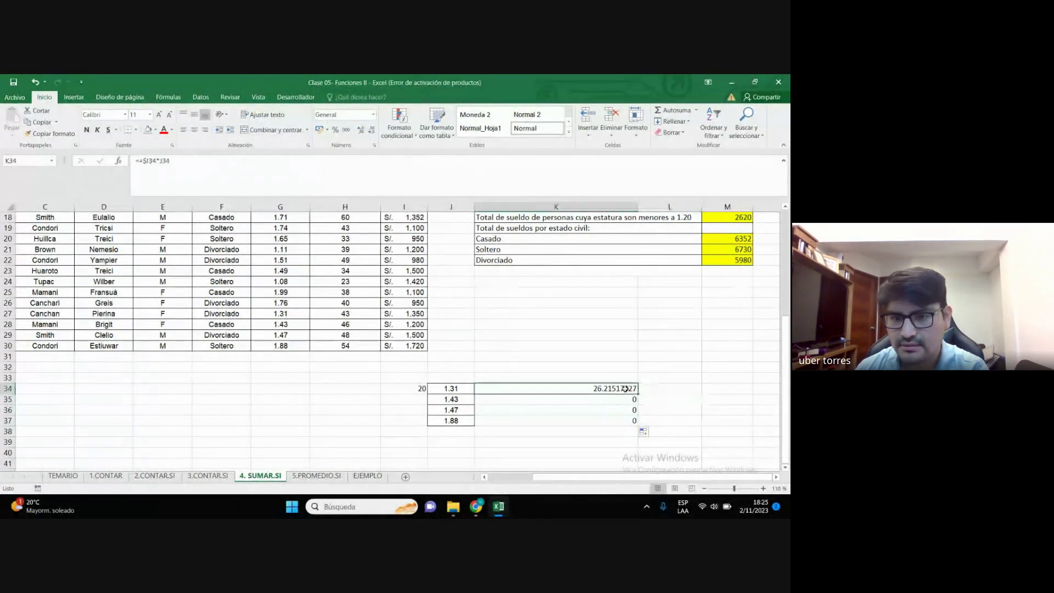
pyautogui.click(626, 400)
pyautogui.doubleClick(626, 399)
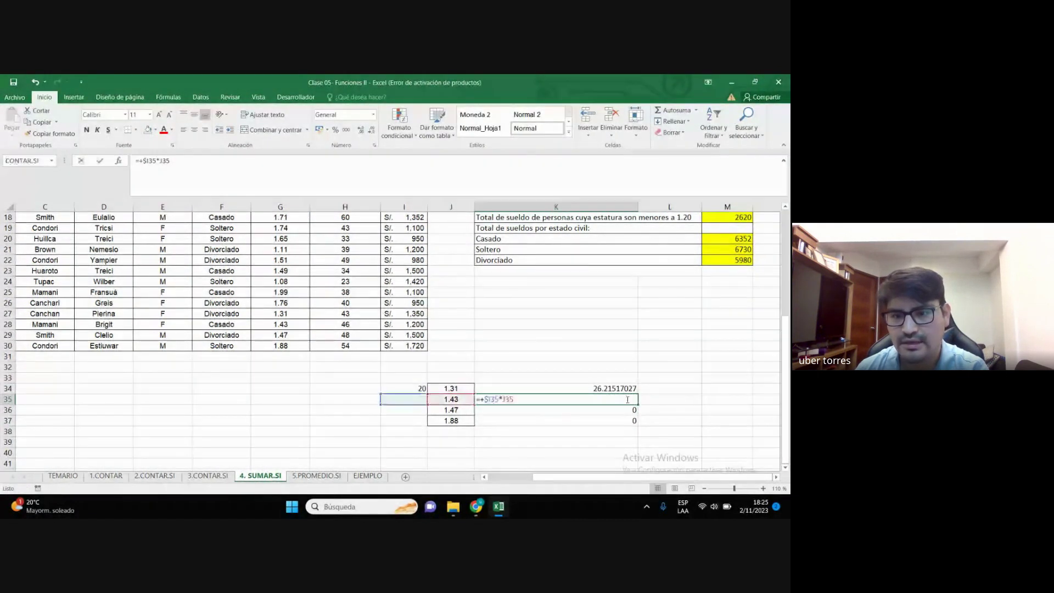
pyautogui.click(627, 389)
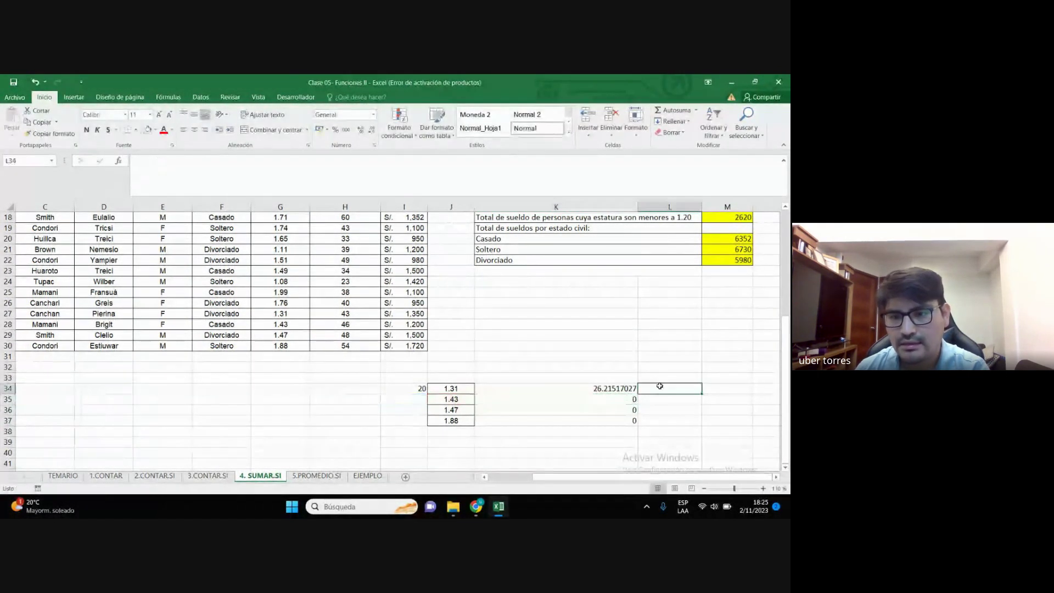
pyautogui.doubleClick(628, 388)
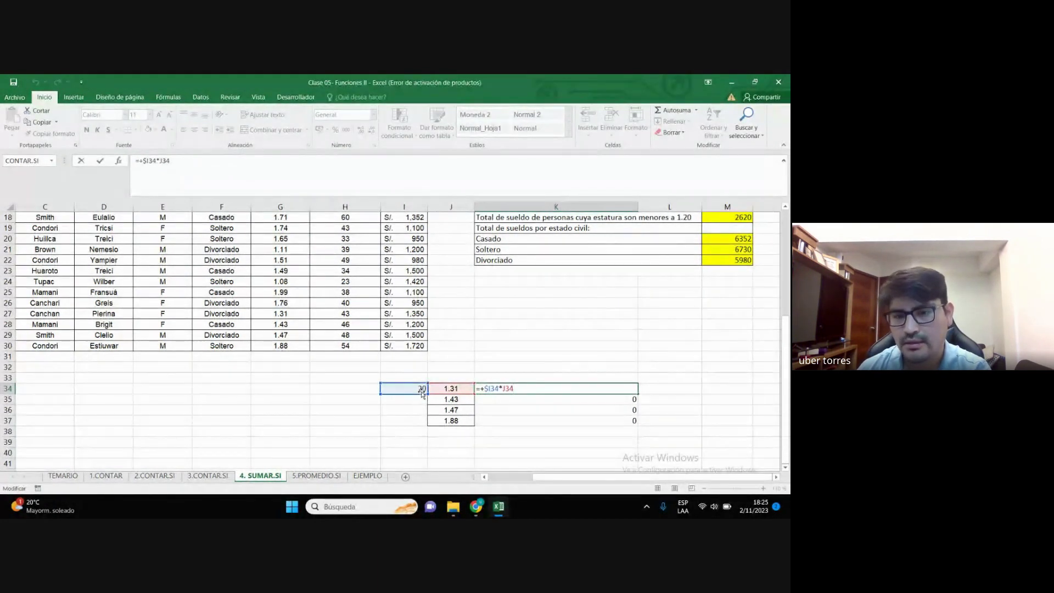
pyautogui.hotkey('ctrl', 'Return')
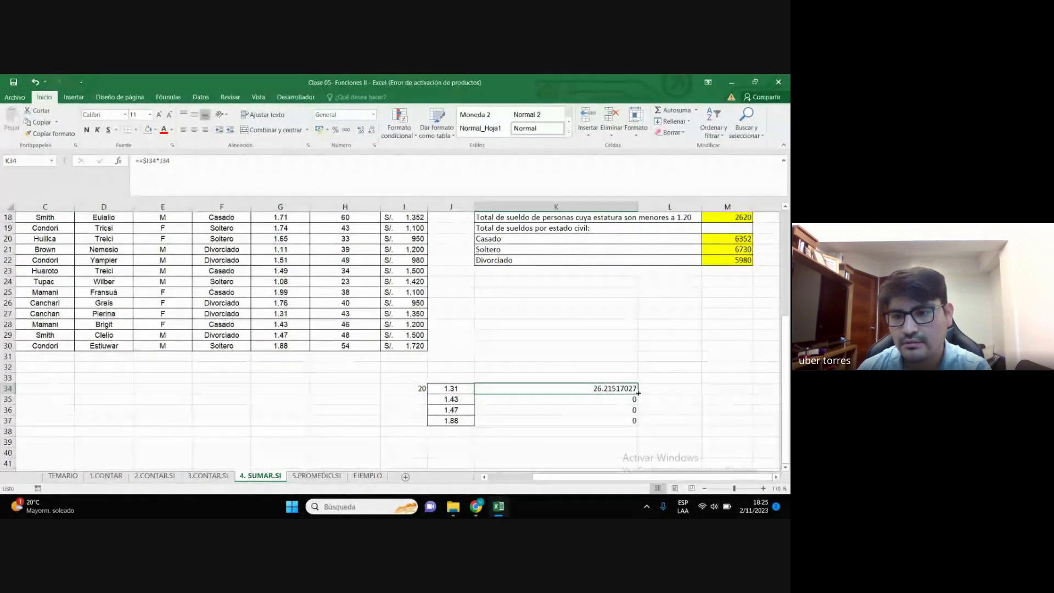
pyautogui.moveTo(638, 394); pyautogui.dragTo(636, 421)
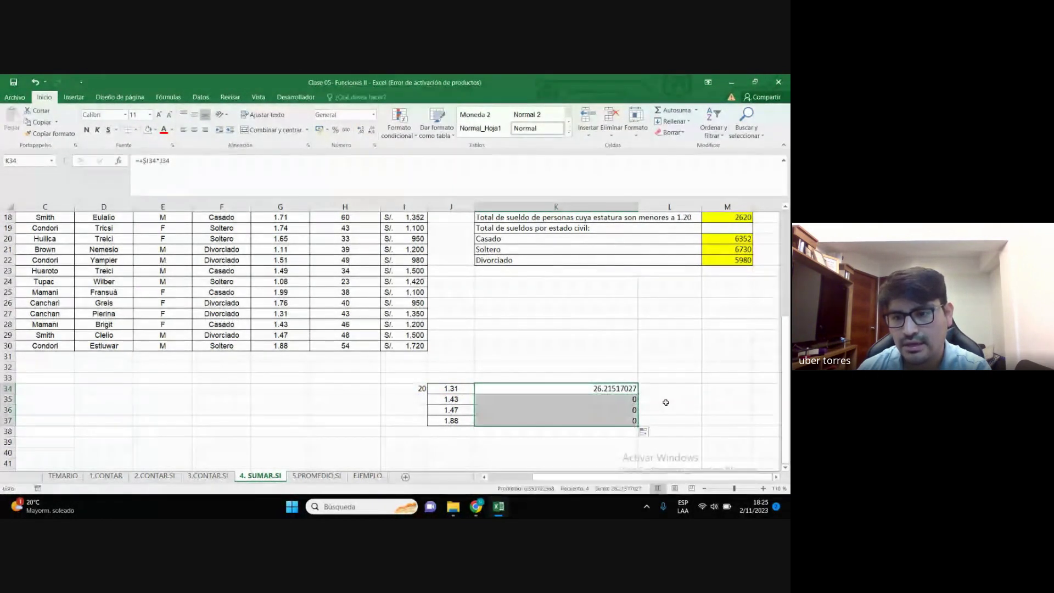
# Inspect the copied formulas in K35 and K36, which now return 0
pyautogui.doubleClick(624, 397)
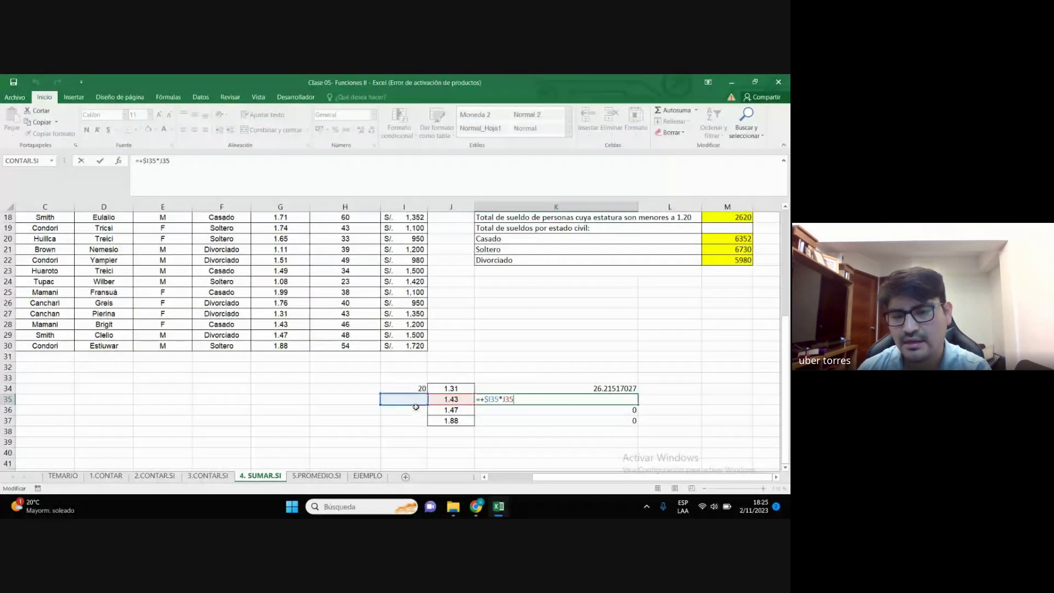
pyautogui.press('Return')
pyautogui.doubleClick(604, 421)
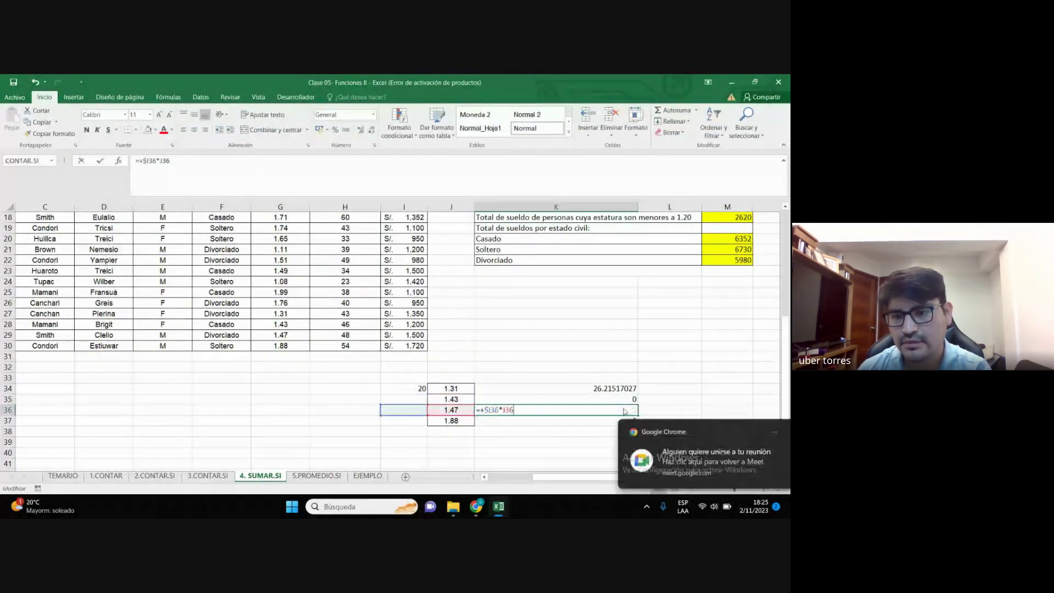
pyautogui.press('Escape')
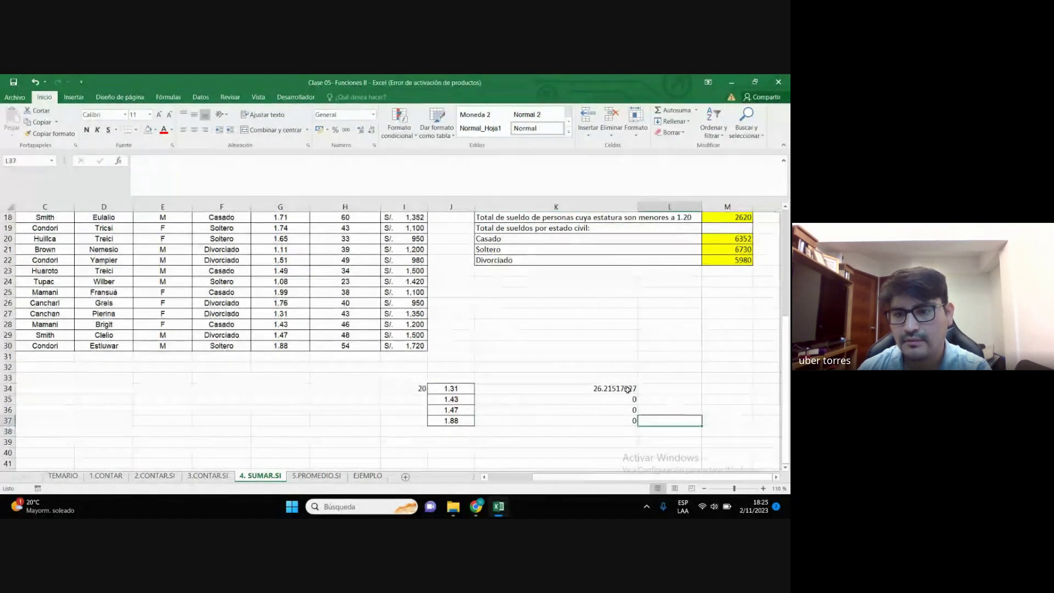
# Change the anchoring of the I34 reference in K34 and copy the formula down to K37
pyautogui.doubleClick(629, 393)
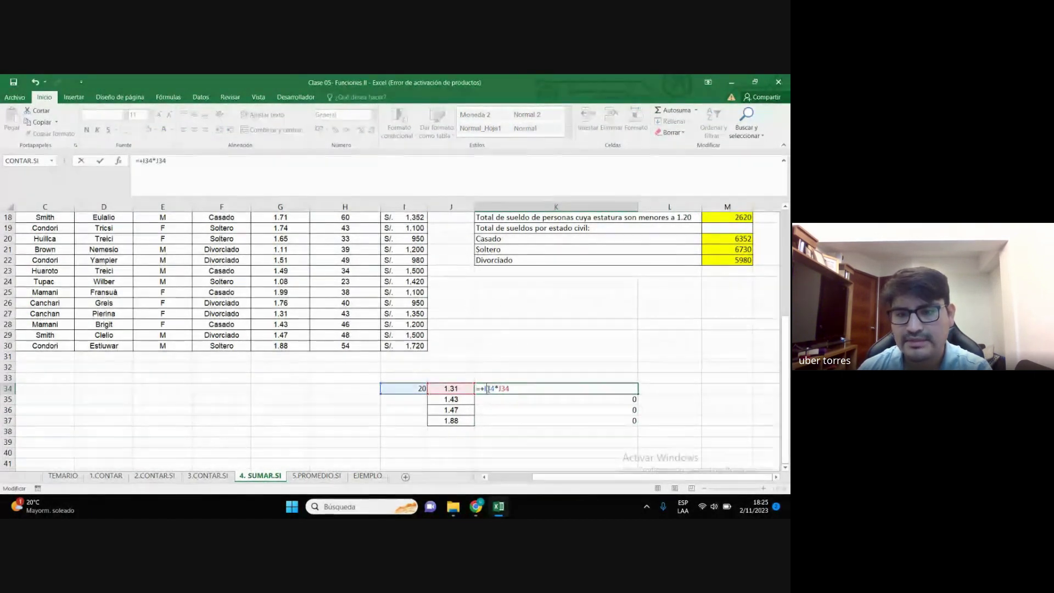
pyautogui.write('$')
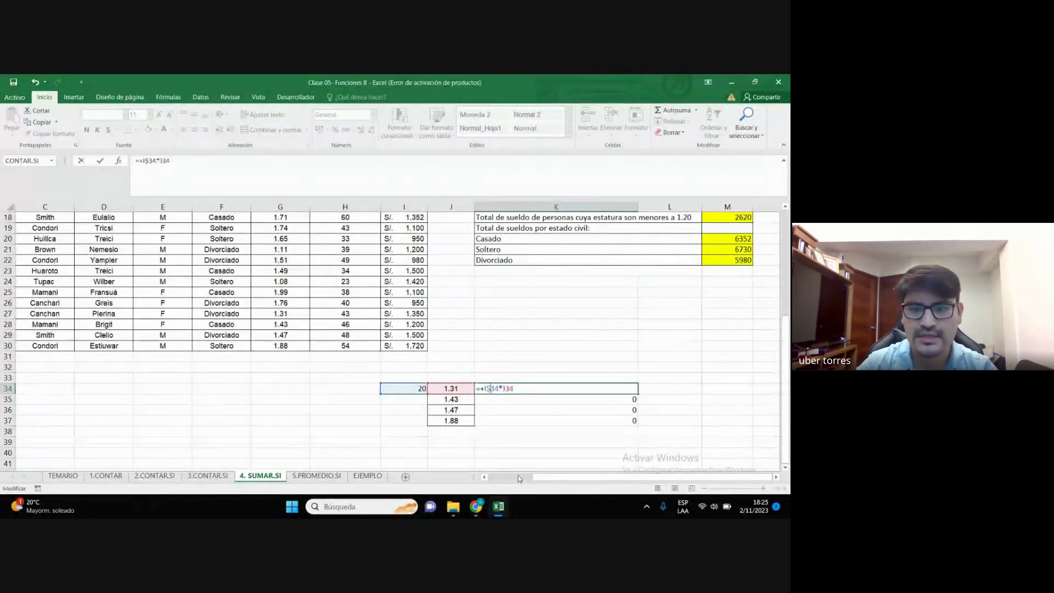
pyautogui.press('Return')
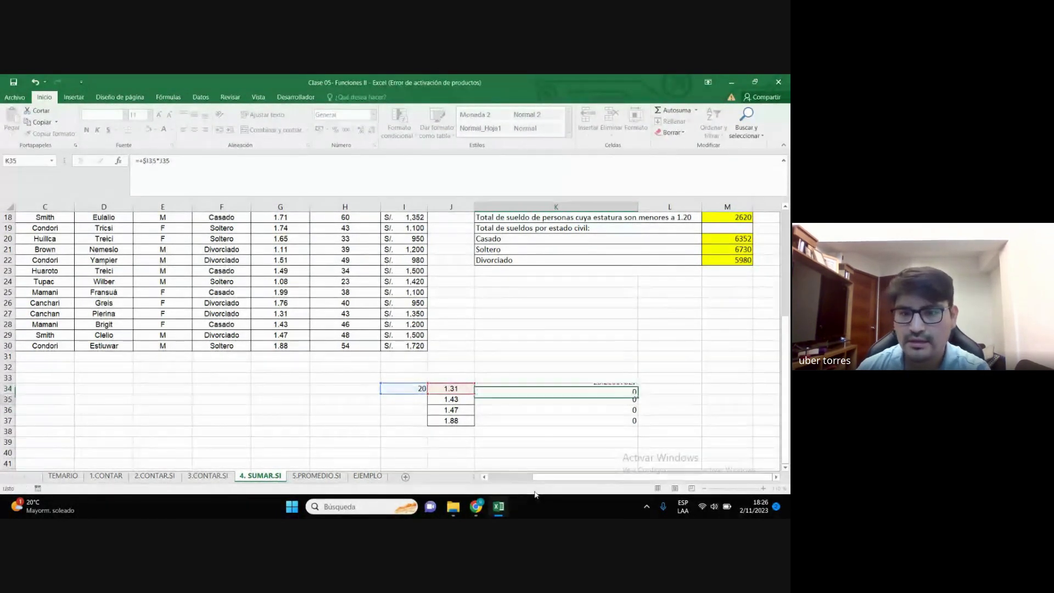
pyautogui.click(608, 389)
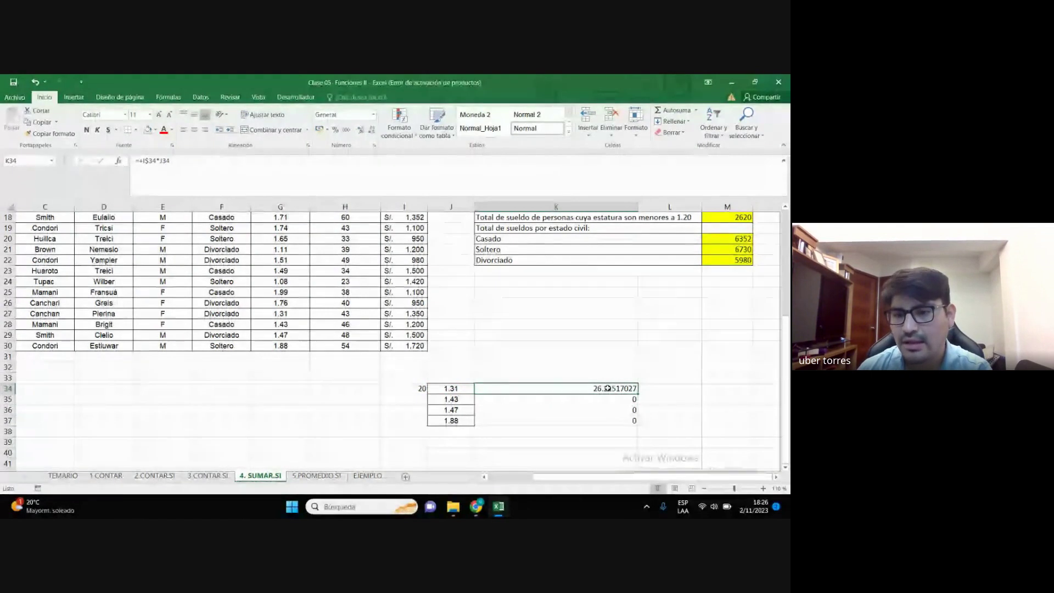
pyautogui.doubleClick(608, 388)
pyautogui.press('F4')
pyautogui.press('Return')
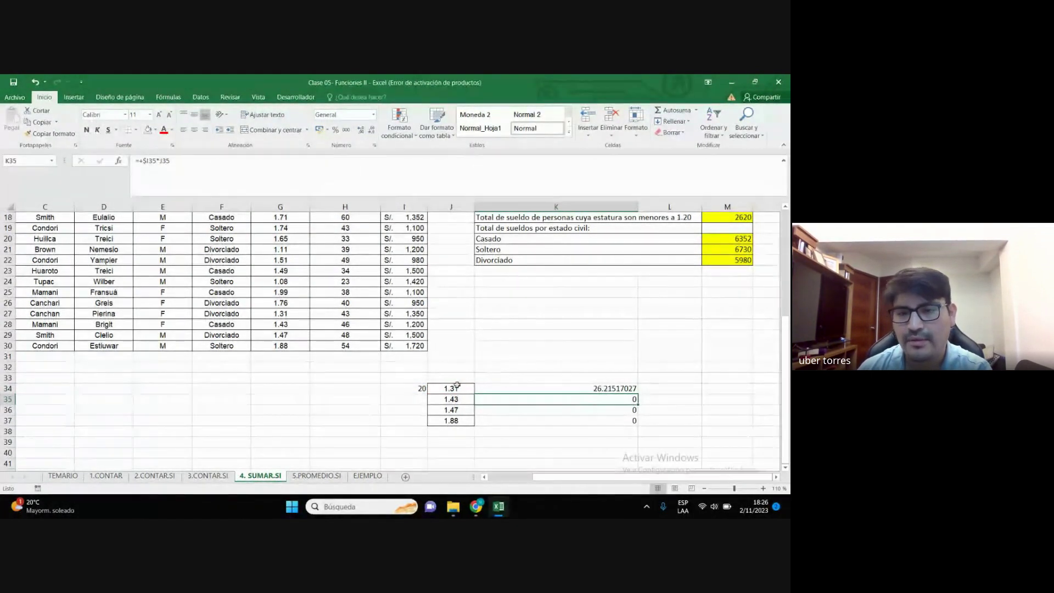
pyautogui.doubleClick(617, 388)
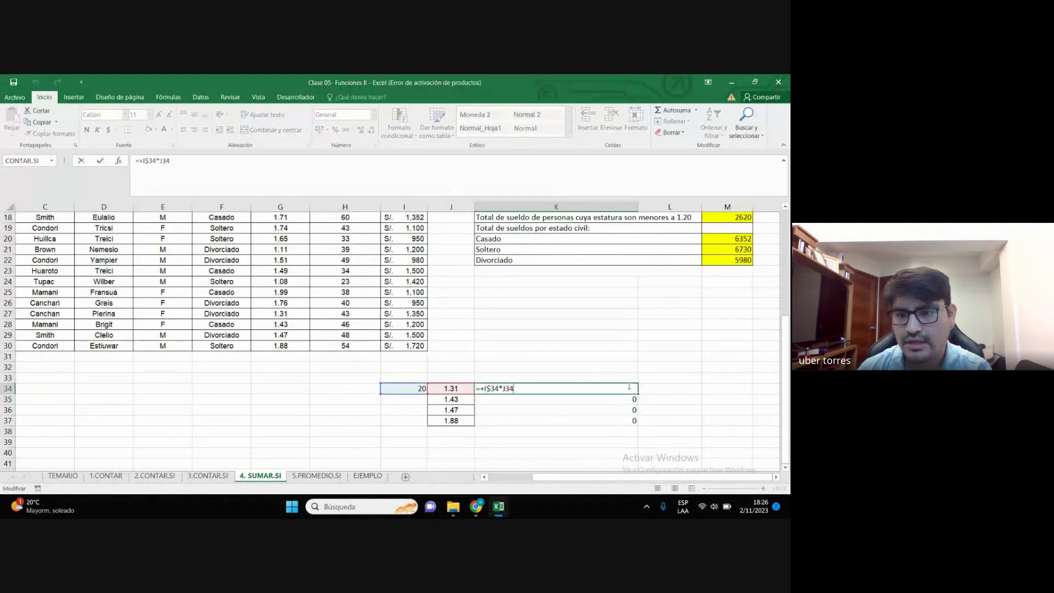
pyautogui.press('Escape')
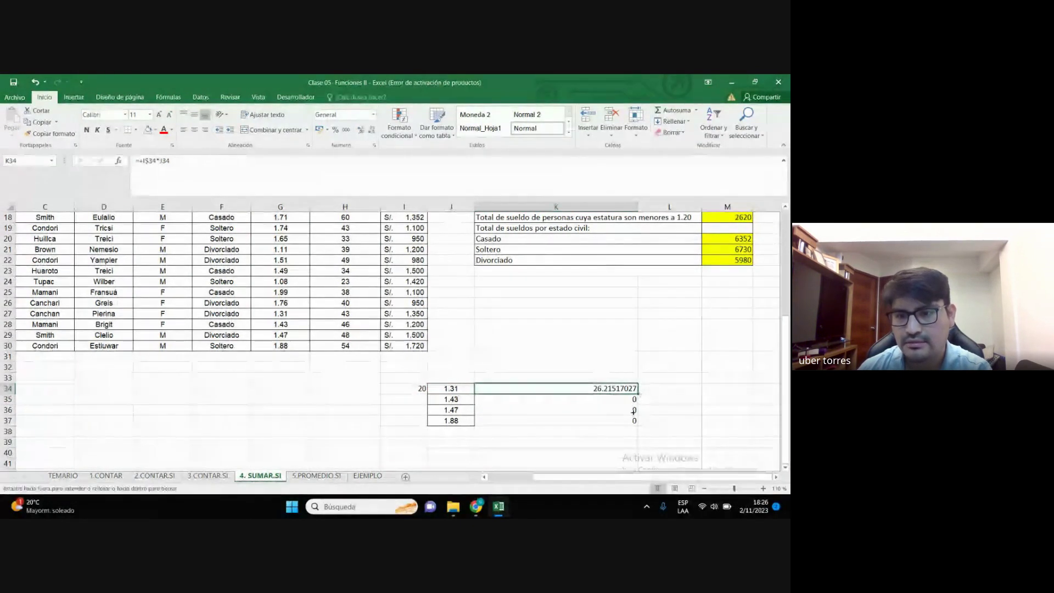
pyautogui.moveTo(641, 394); pyautogui.dragTo(632, 422)
# Re-enter the formulas in K35, K37 and K36, then delete K33:K39, keeping the heights in J34:J37
pyautogui.click(618, 401)
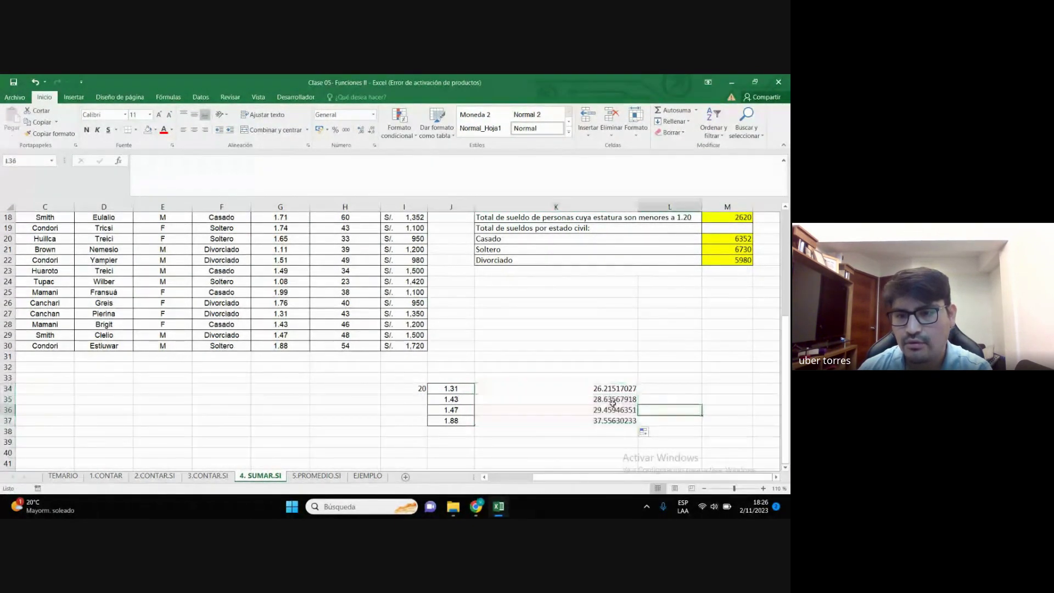
pyautogui.doubleClick(621, 399)
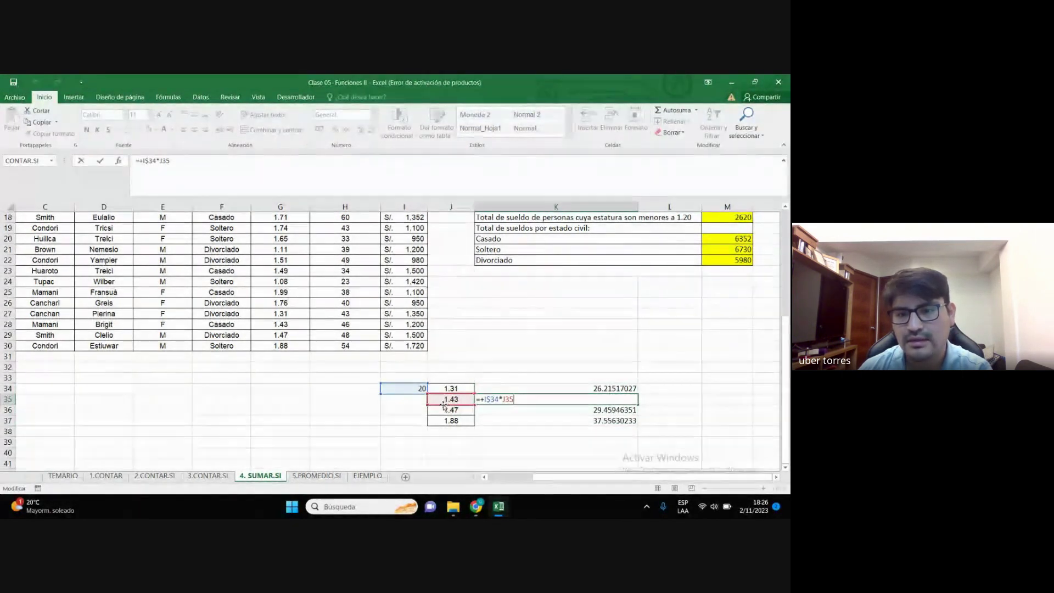
pyautogui.press('Return')
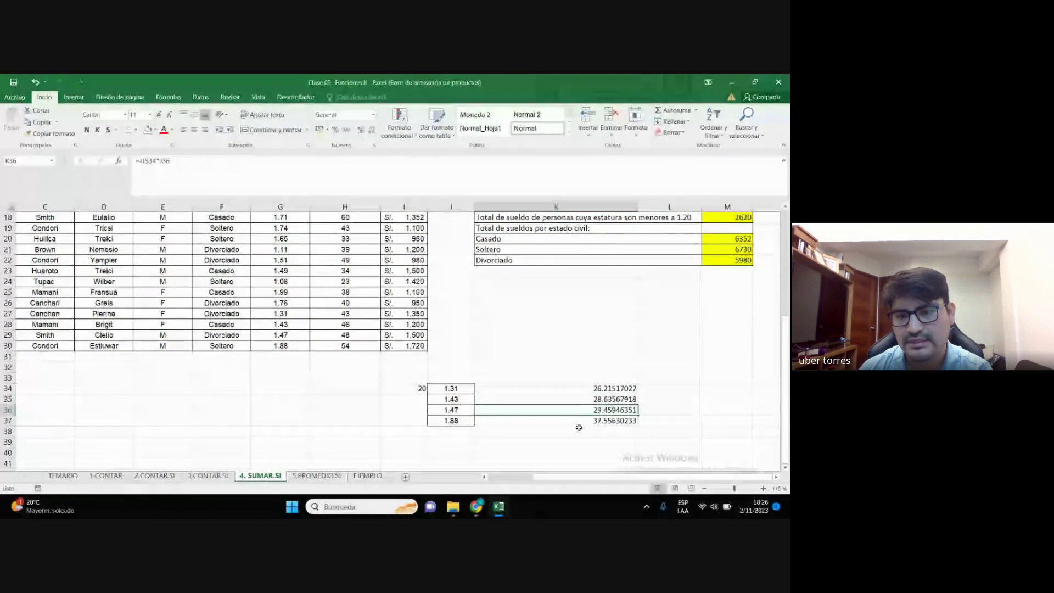
pyautogui.click(606, 419)
pyautogui.doubleClick(605, 419)
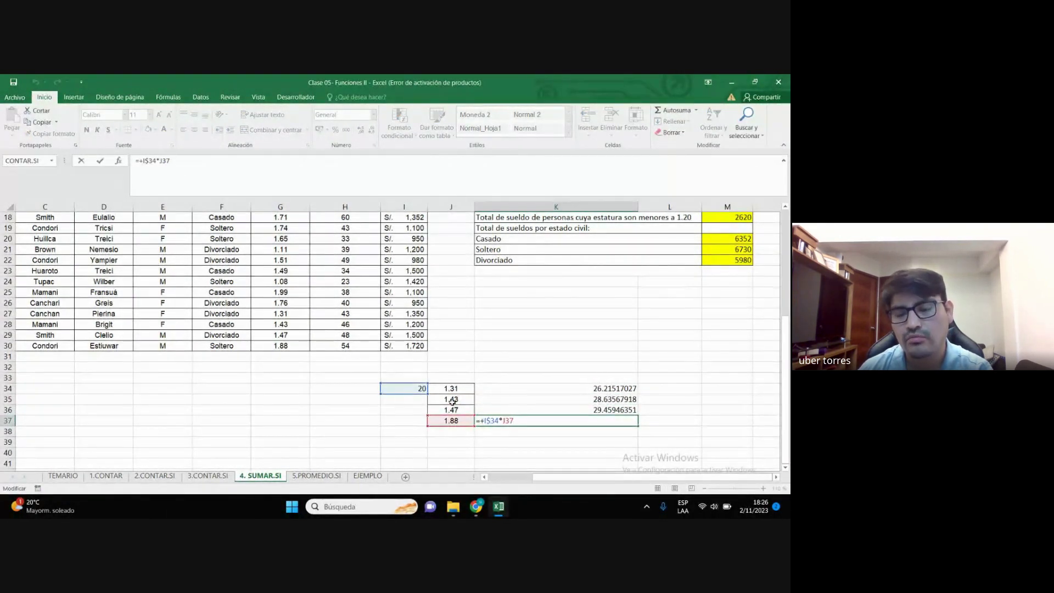
pyautogui.press('Return')
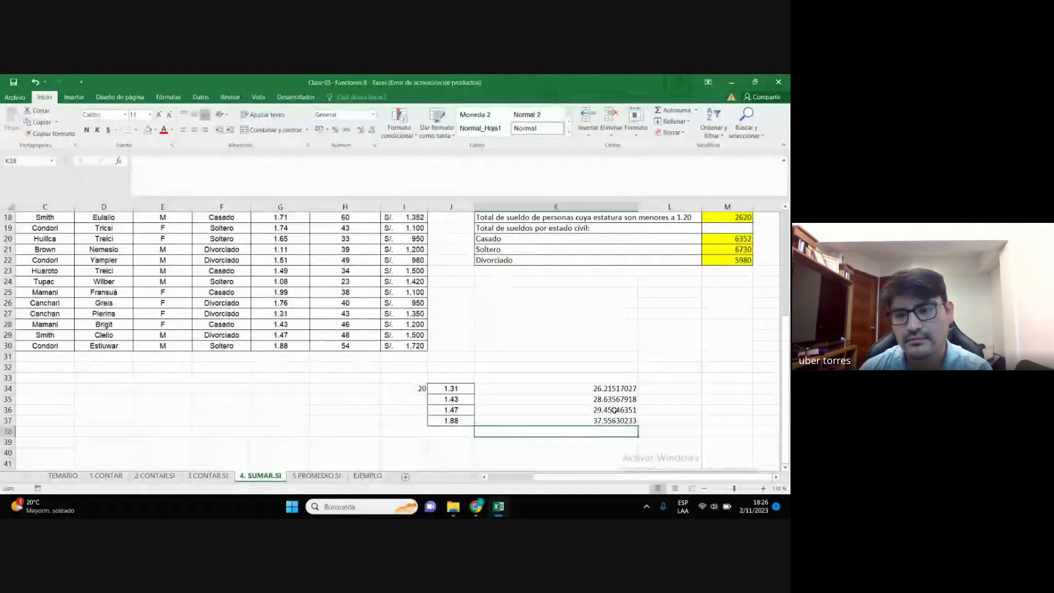
pyautogui.doubleClick(611, 410)
pyautogui.press('Return')
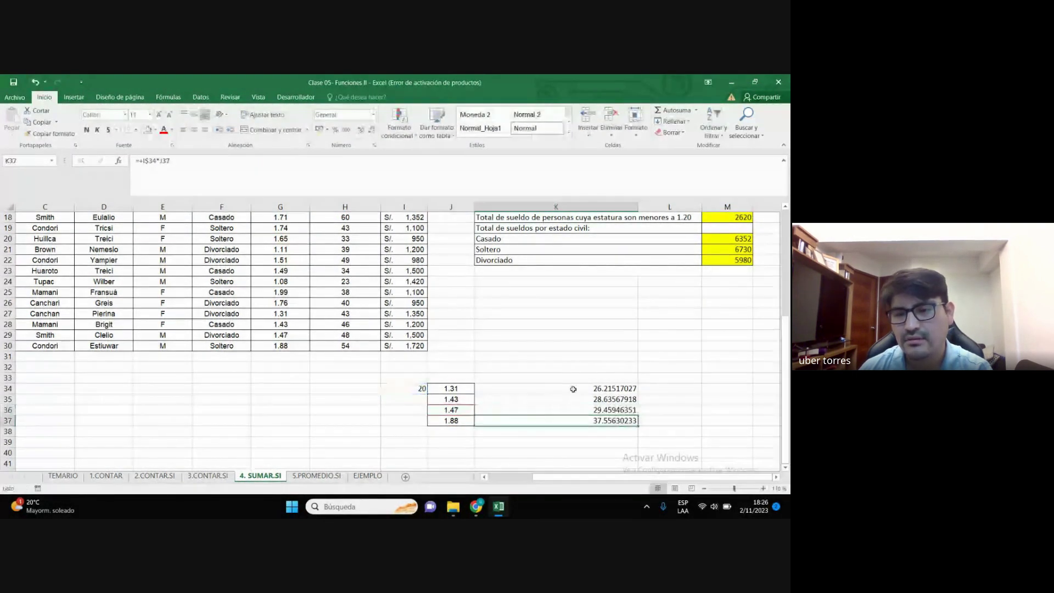
pyautogui.moveTo(581, 382); pyautogui.dragTo(577, 442)
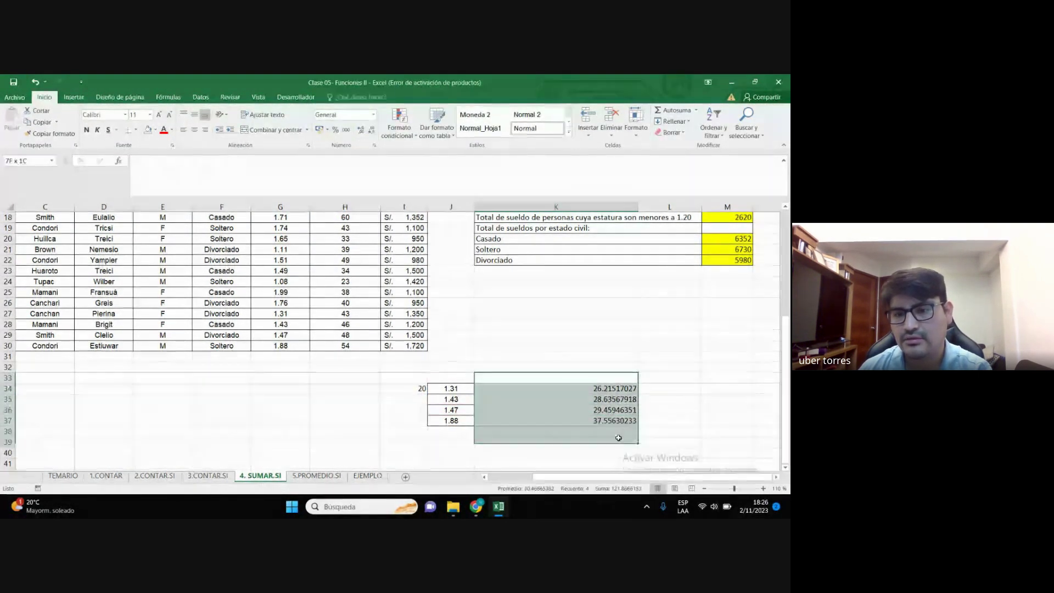
pyautogui.press('Delete')
# Move to the next sheet, 5.PROMEDIO.SI, with Ctrl+PageDown
pyautogui.click(556, 356)
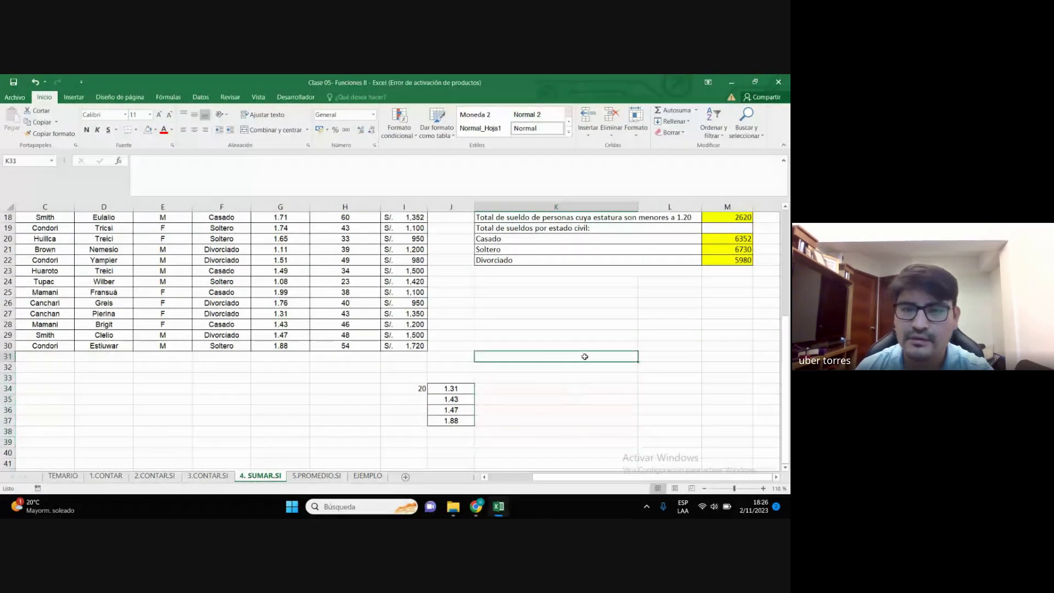
pyautogui.scroll(6, 549, 373)
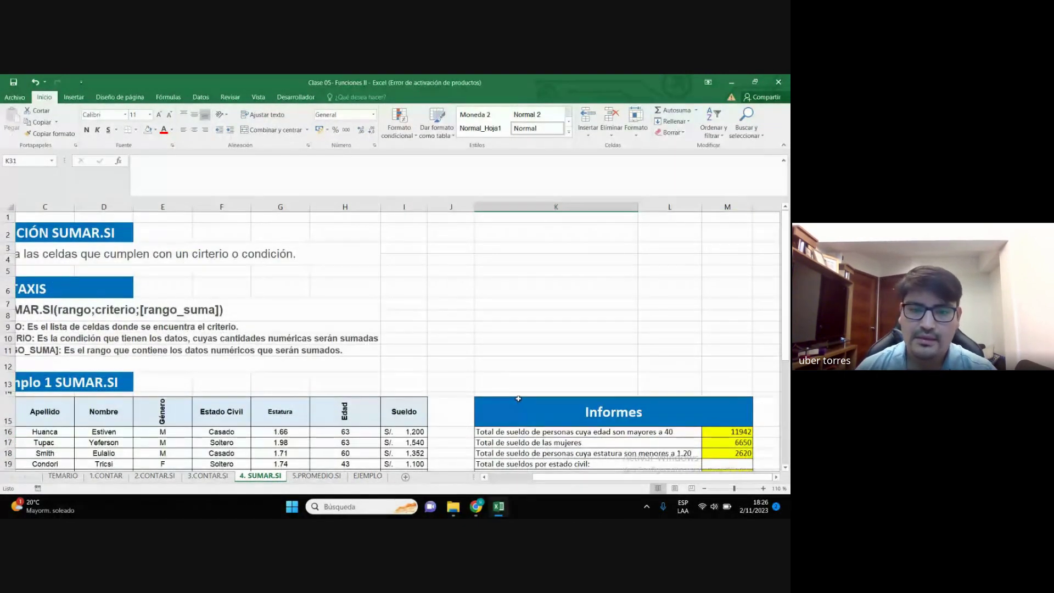
pyautogui.scroll(-3, 518, 399)
pyautogui.hotkey('ctrl', 'pagedown')
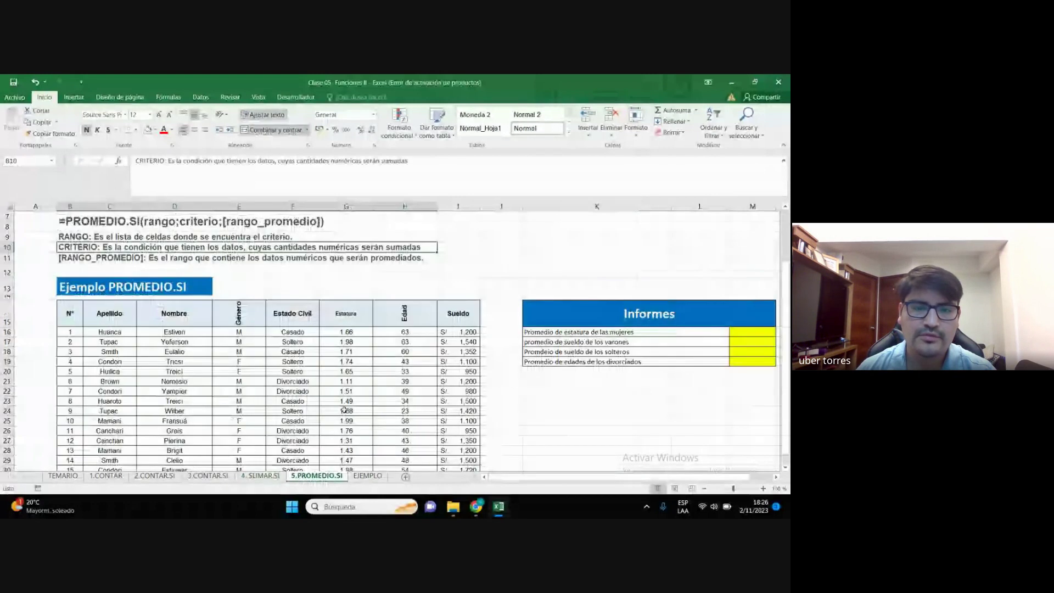
pyautogui.scroll(2, 344, 409)
pyautogui.click(501, 304)
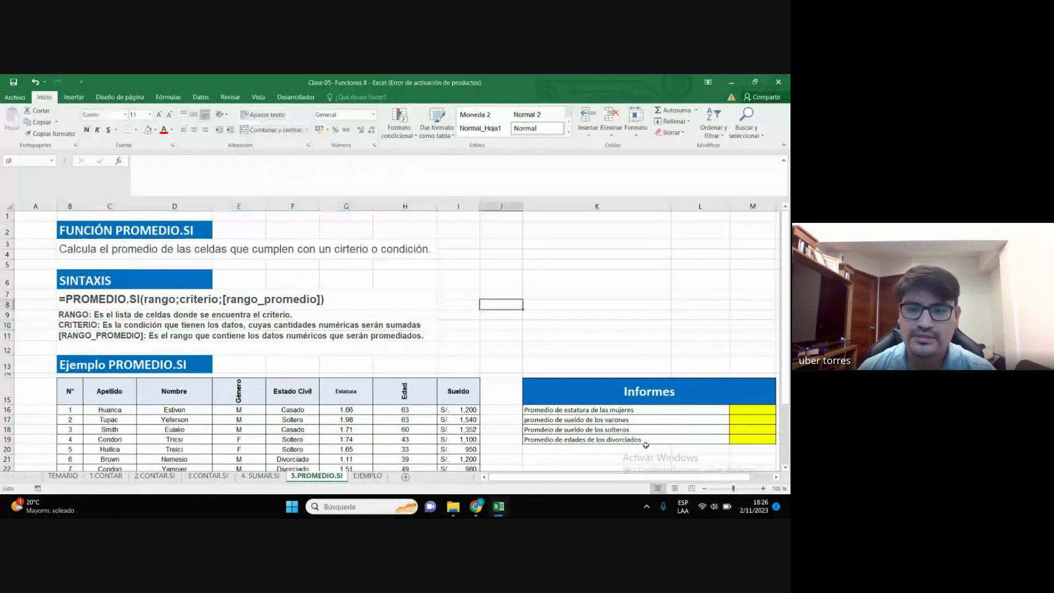
# Glance at the Meet call, minimise it, and dismiss the screen-sharing notification in Excel
pyautogui.moveTo(476, 506)
pyautogui.click(419, 447)
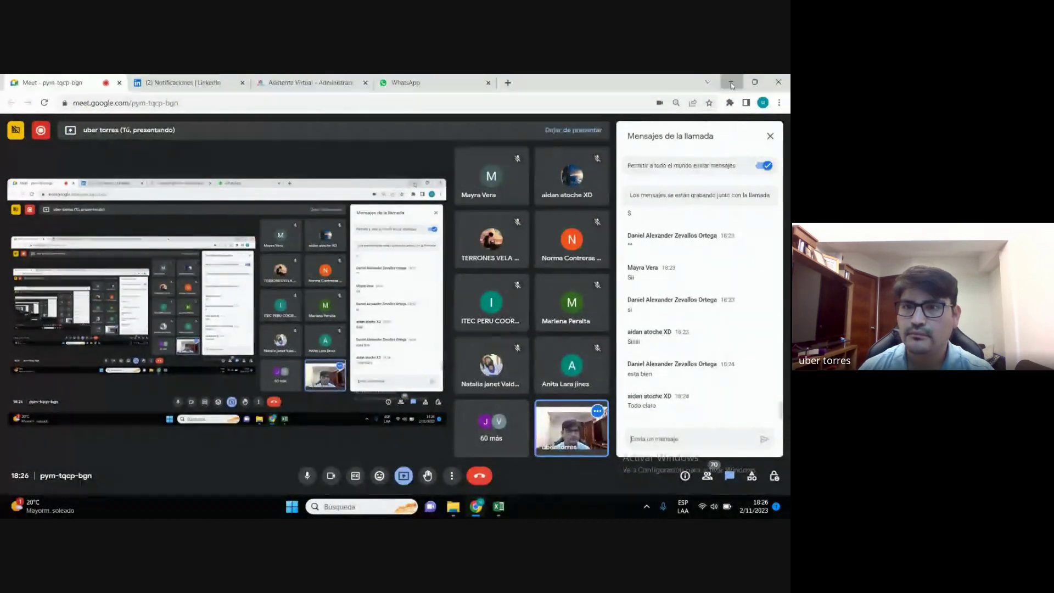
pyautogui.click(731, 84)
pyautogui.click(569, 252)
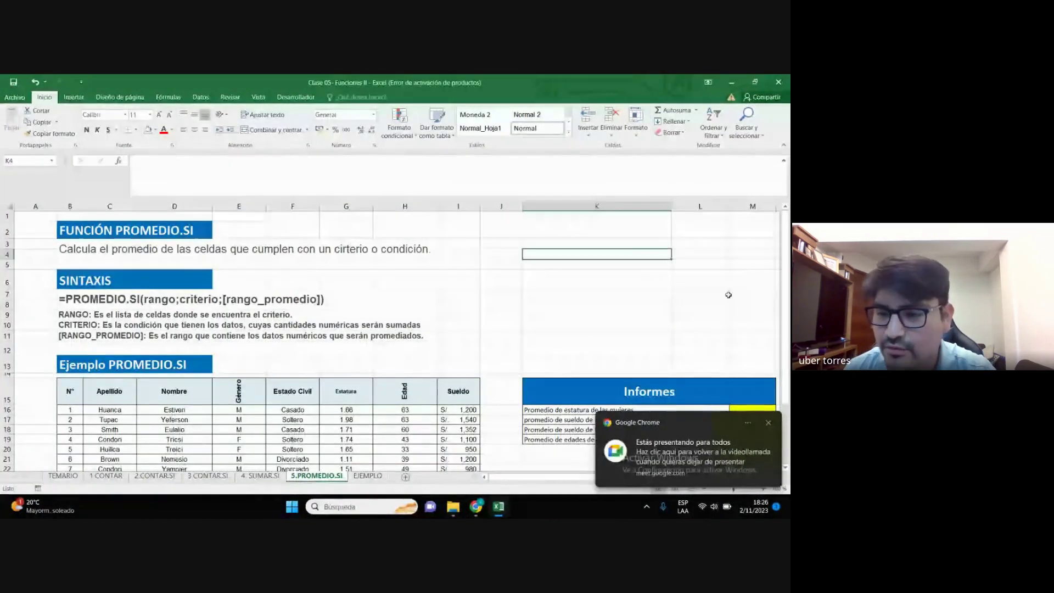
pyautogui.click(769, 423)
pyautogui.click(404, 278)
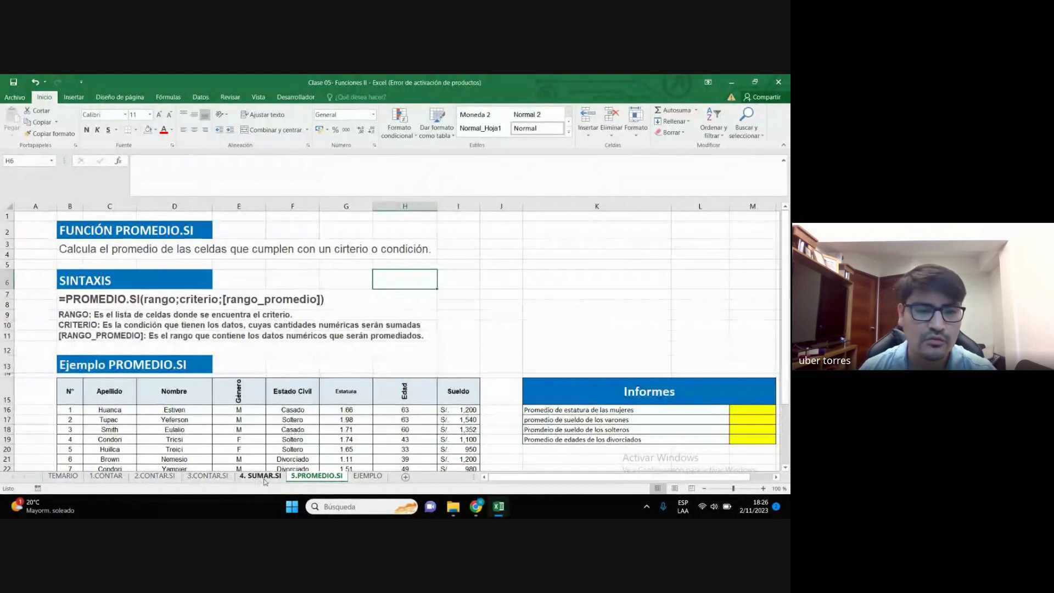
pyautogui.click(494, 305)
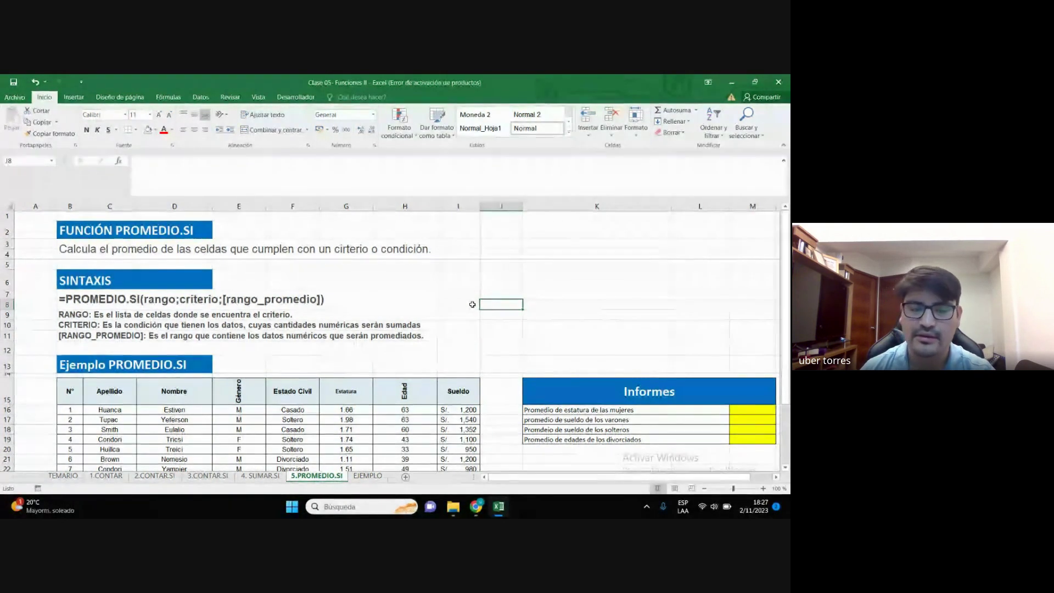
pyautogui.scroll(-1, 107, 269)
pyautogui.click(108, 262)
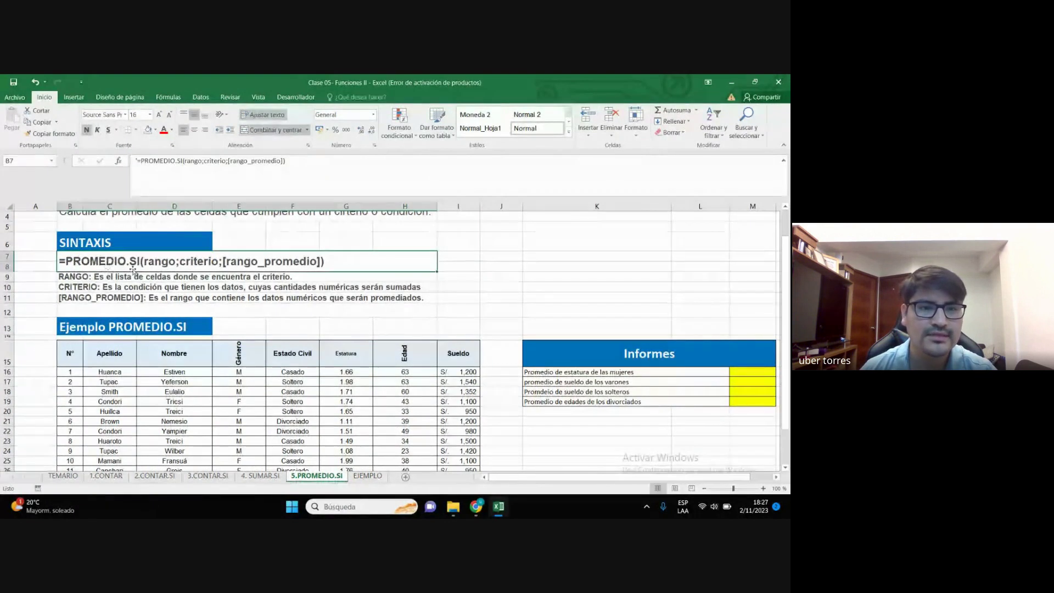
pyautogui.click(459, 275)
pyautogui.click(82, 277)
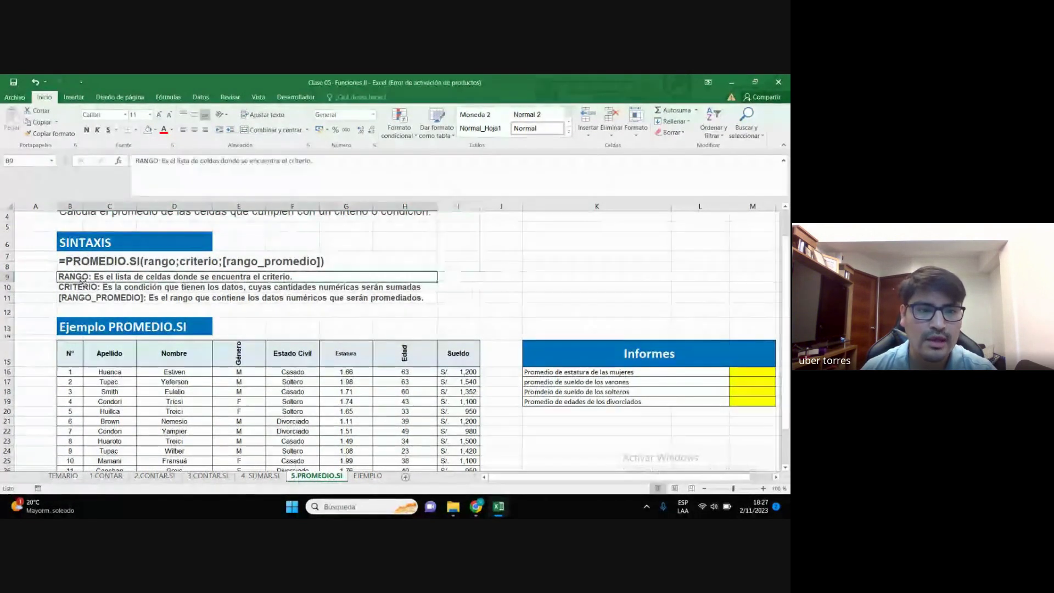
pyautogui.click(79, 287)
pyautogui.press('Down')
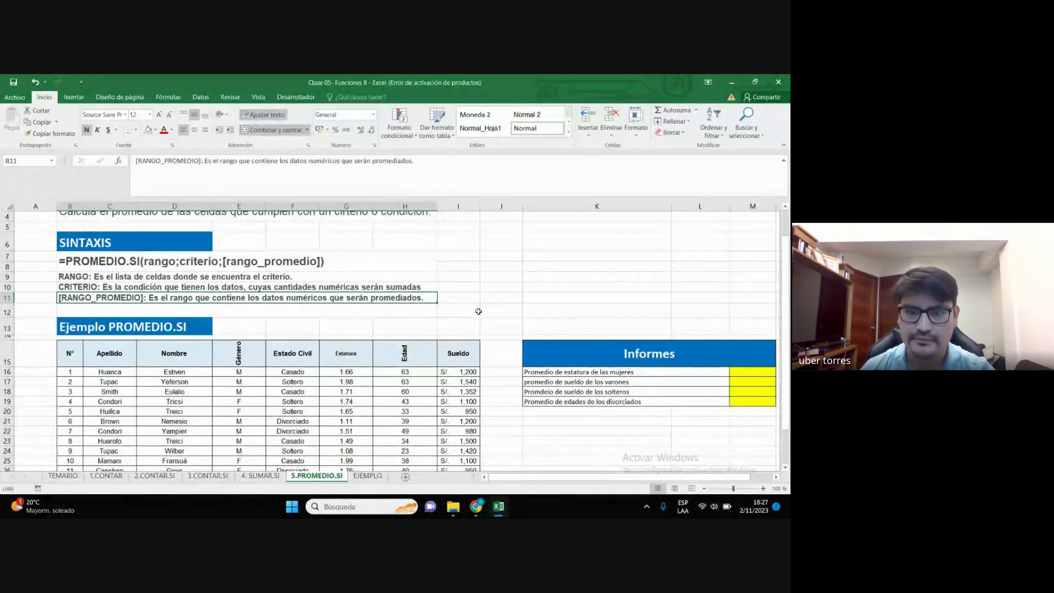
pyautogui.click(439, 306)
pyautogui.scroll(1, 440, 306)
pyautogui.scroll(2, 441, 313)
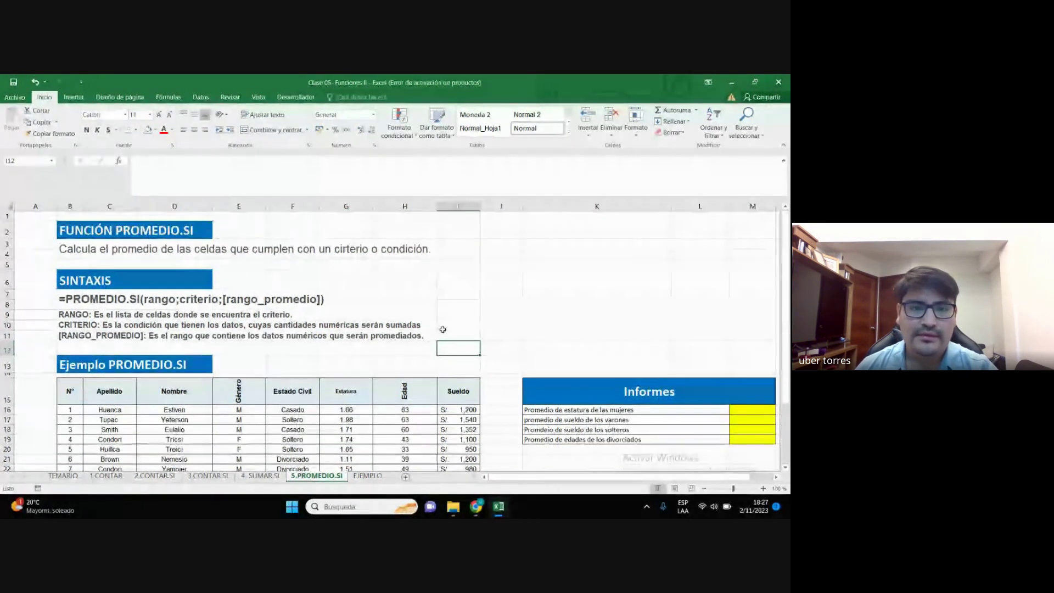
pyautogui.scroll(-3, 445, 323)
pyautogui.scroll(-1, 448, 327)
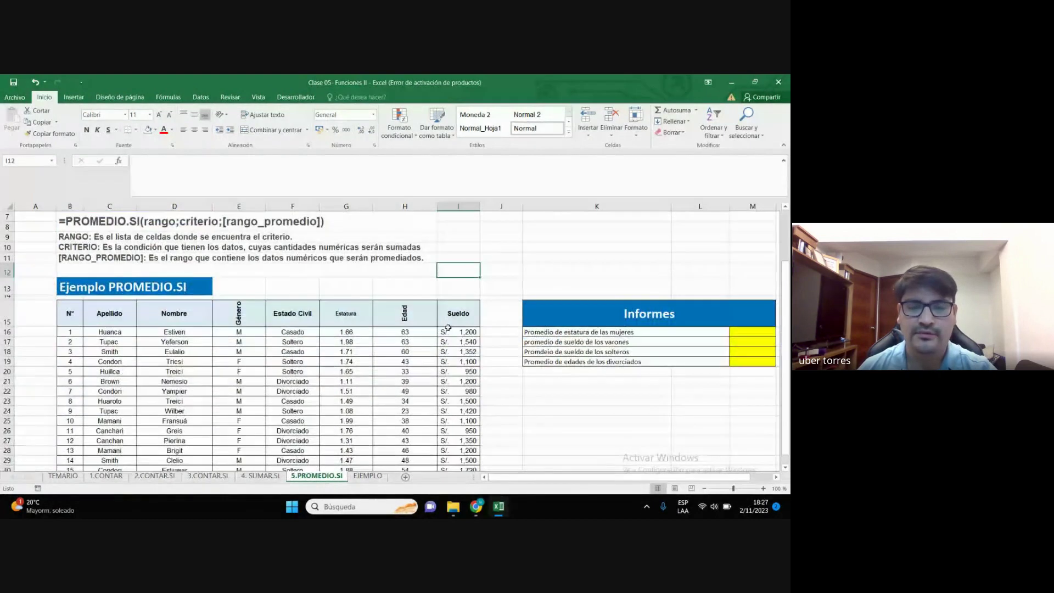
pyautogui.scroll(1, 446, 326)
pyautogui.scroll(1, 445, 327)
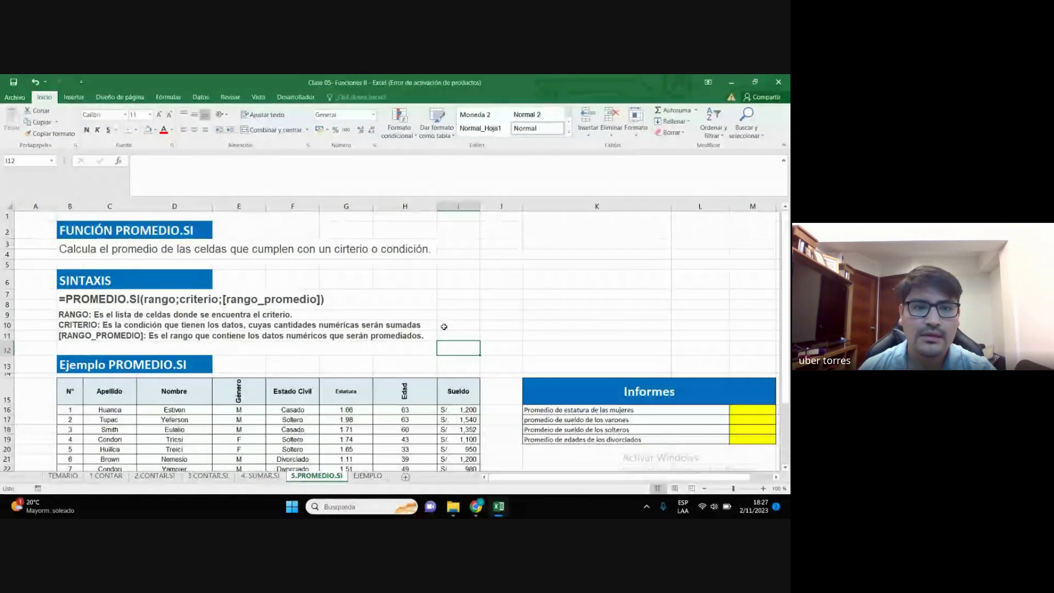
pyautogui.scroll(-1, 436, 322)
pyautogui.scroll(-1, 407, 323)
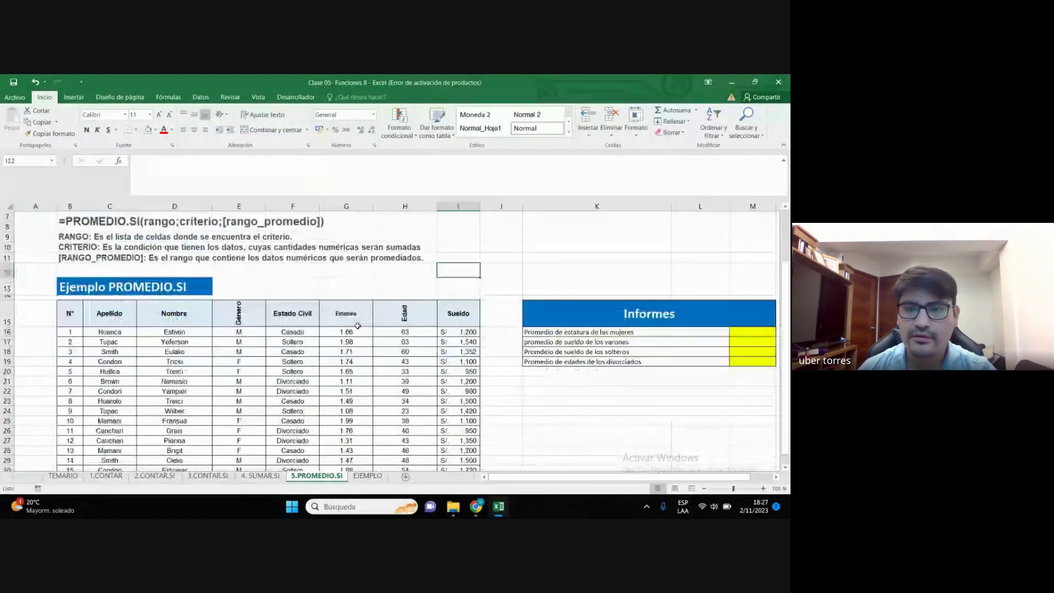
pyautogui.scroll(-1, 374, 323)
pyautogui.scroll(1, 359, 330)
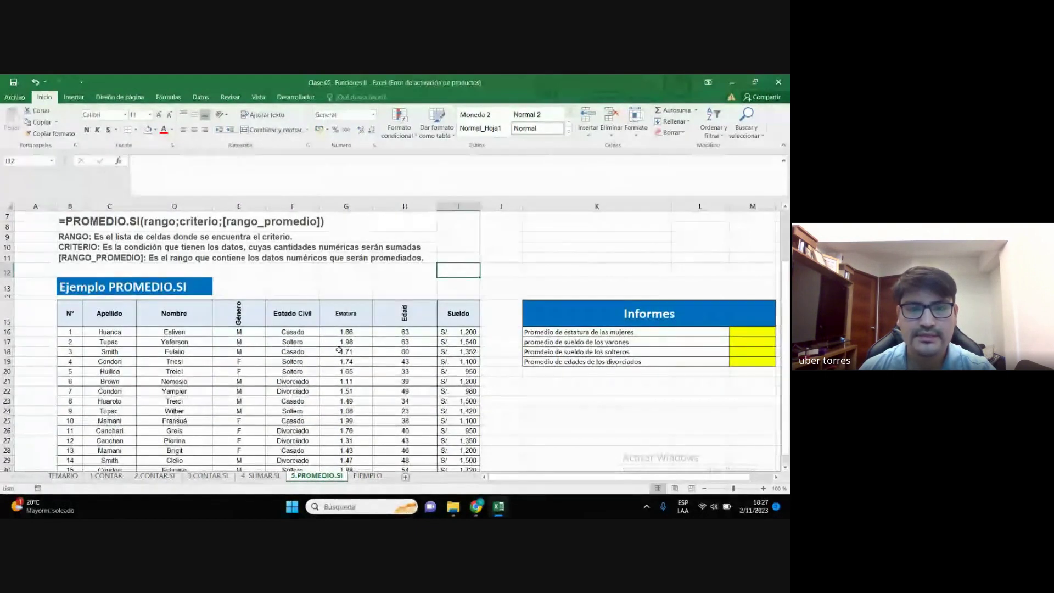
pyautogui.scroll(2, 339, 350)
pyautogui.scroll(-2, 339, 347)
pyautogui.scroll(-1, 340, 343)
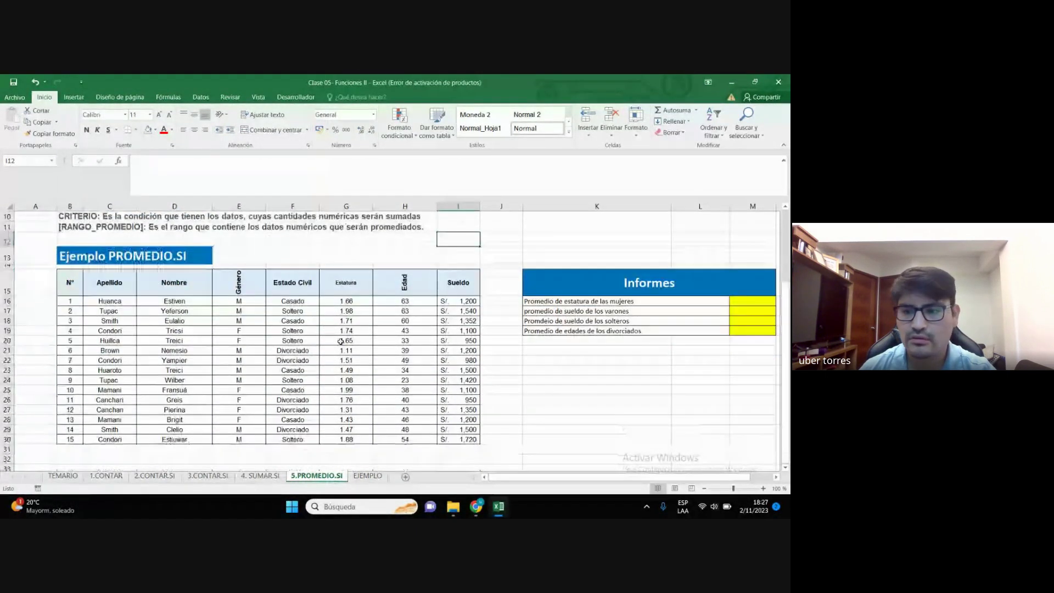
pyautogui.keyDown('ctrl'); pyautogui.scroll(1, 340, 341); pyautogui.keyUp('ctrl')
pyautogui.scroll(-1, 324, 342)
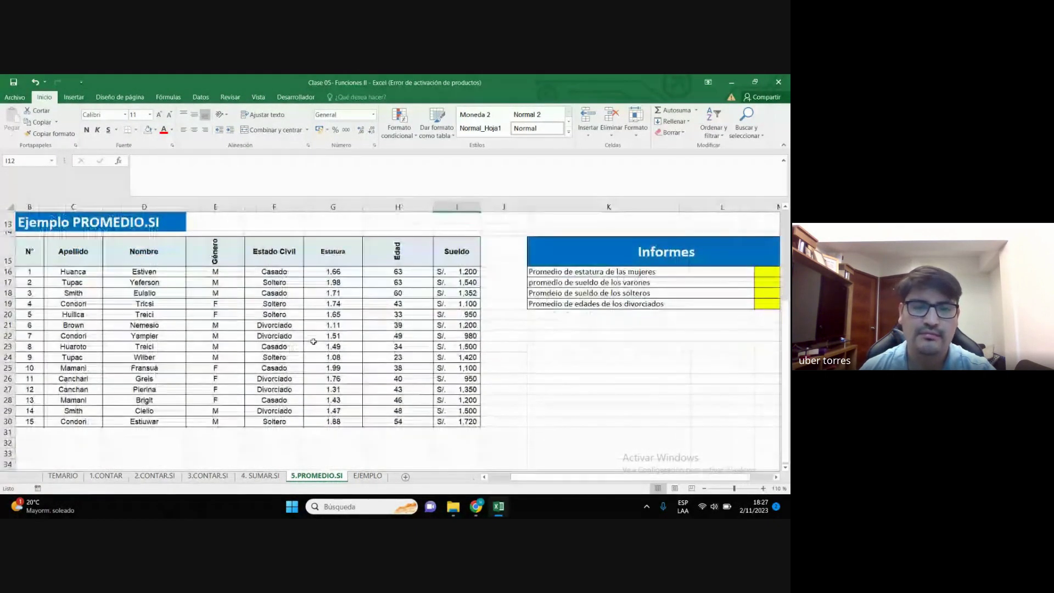
# Shade the Casado entries F16, F18, F23, F25 and F28 in the Estado Civil column yellow
pyautogui.moveTo(274, 271); pyautogui.dragTo(279, 429)
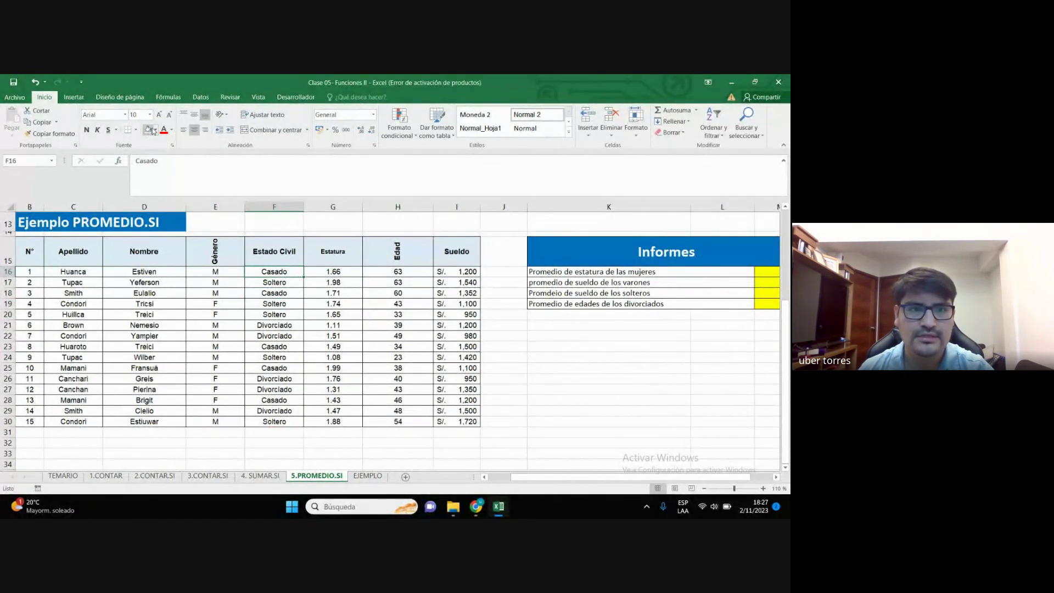
pyautogui.keyDown('ctrl'); pyautogui.click(275, 293); pyautogui.keyUp('ctrl')
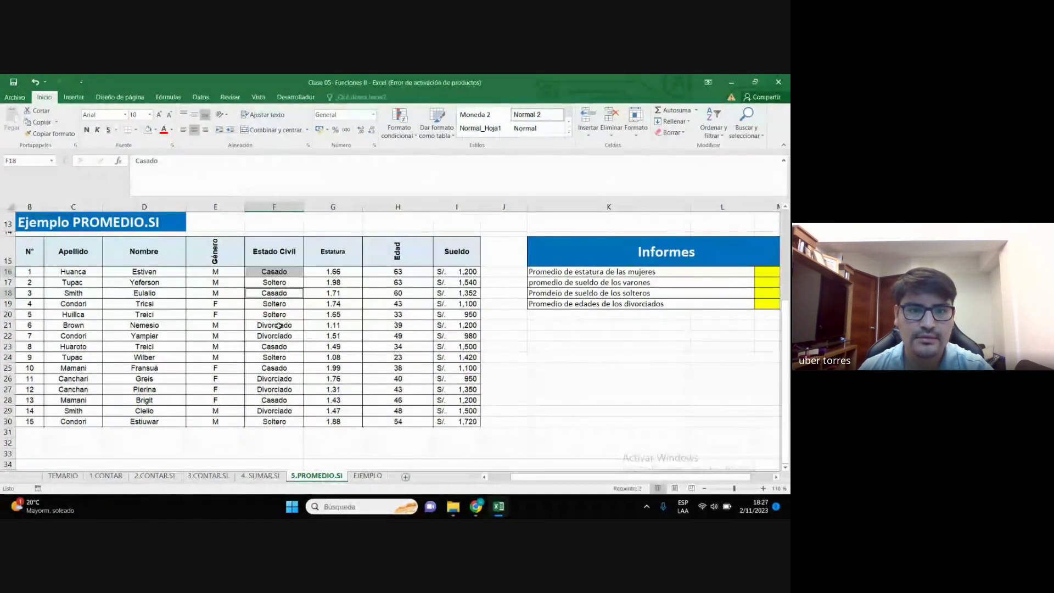
pyautogui.keyDown('ctrl'); pyautogui.click(277, 347); pyautogui.keyUp('ctrl')
pyautogui.keyDown('ctrl'); pyautogui.click(277, 368); pyautogui.keyUp('ctrl')
pyautogui.keyDown('ctrl'); pyautogui.click(278, 400); pyautogui.keyUp('ctrl')
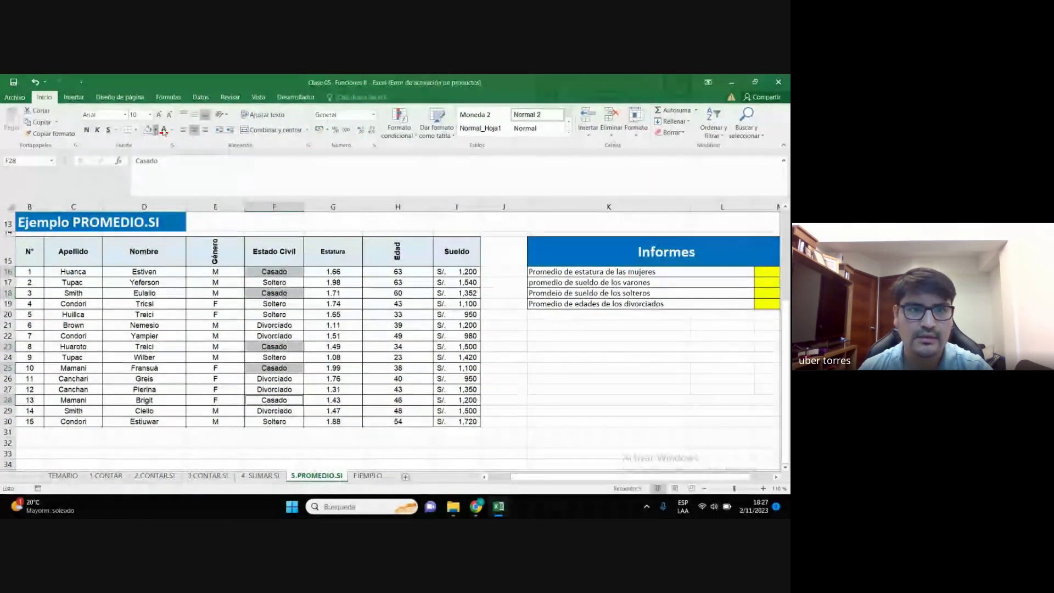
pyautogui.click(156, 130)
pyautogui.click(172, 207)
# Shade the matching Sueldo cells I16, I18, I23, I25 and I28 yellow
pyautogui.click(398, 325)
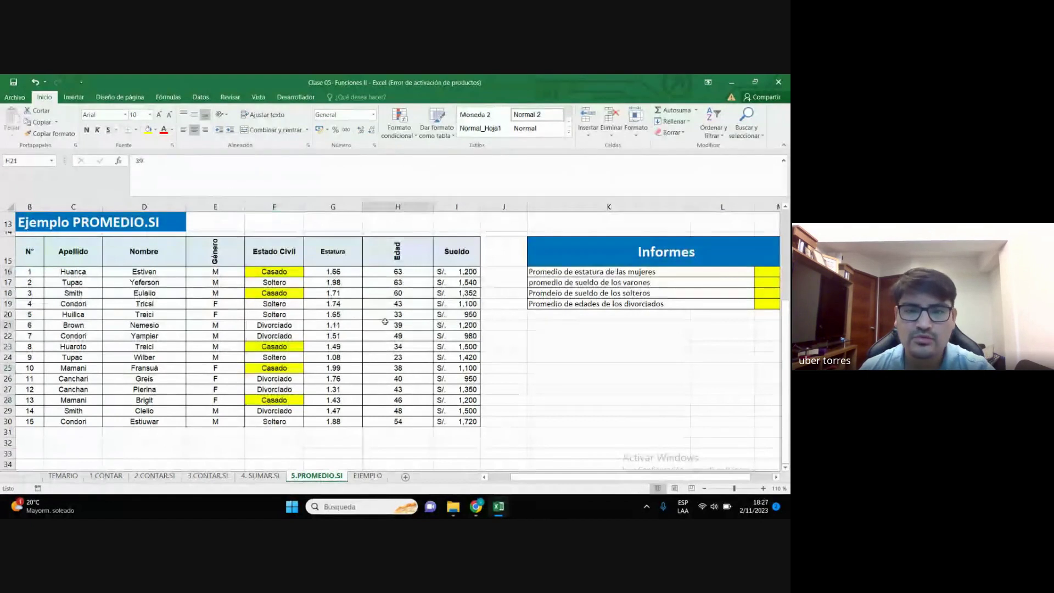
pyautogui.click(294, 274)
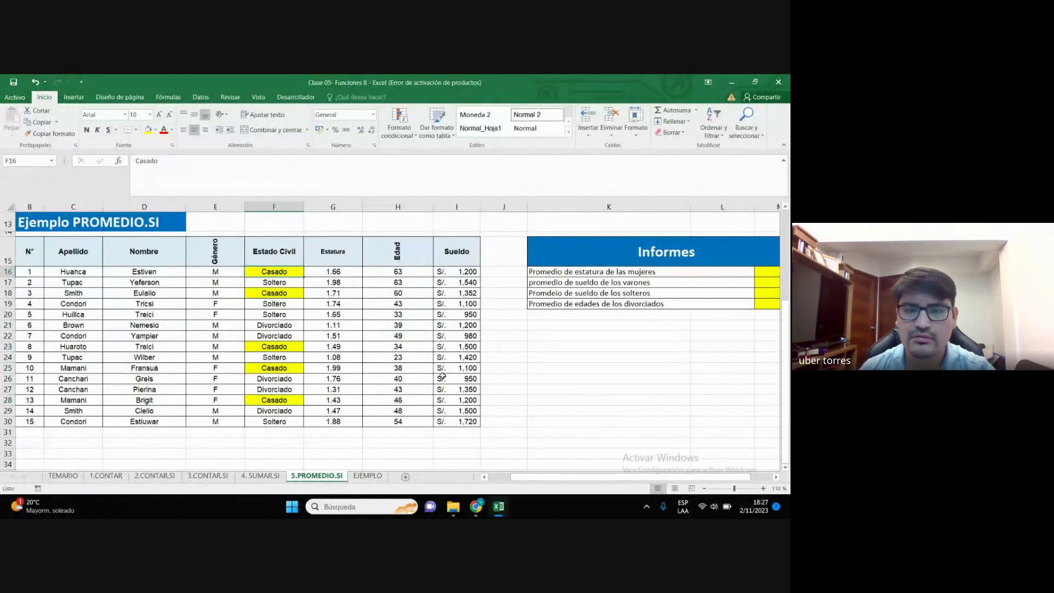
pyautogui.scroll(1, 443, 377)
pyautogui.scroll(2, 451, 384)
pyautogui.scroll(1, 461, 390)
pyautogui.scroll(-4, 480, 407)
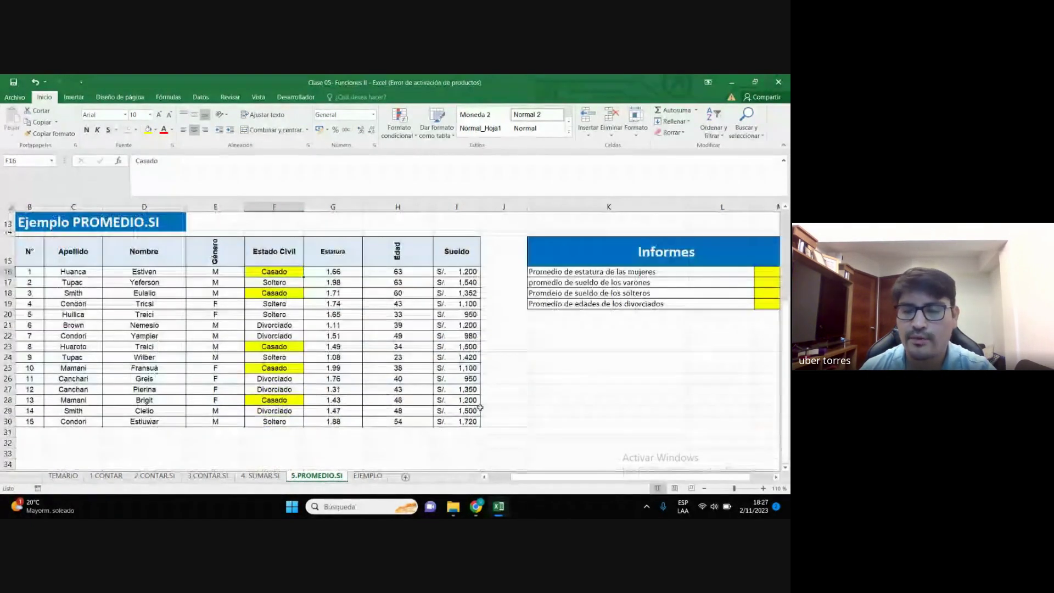
pyautogui.click(504, 378)
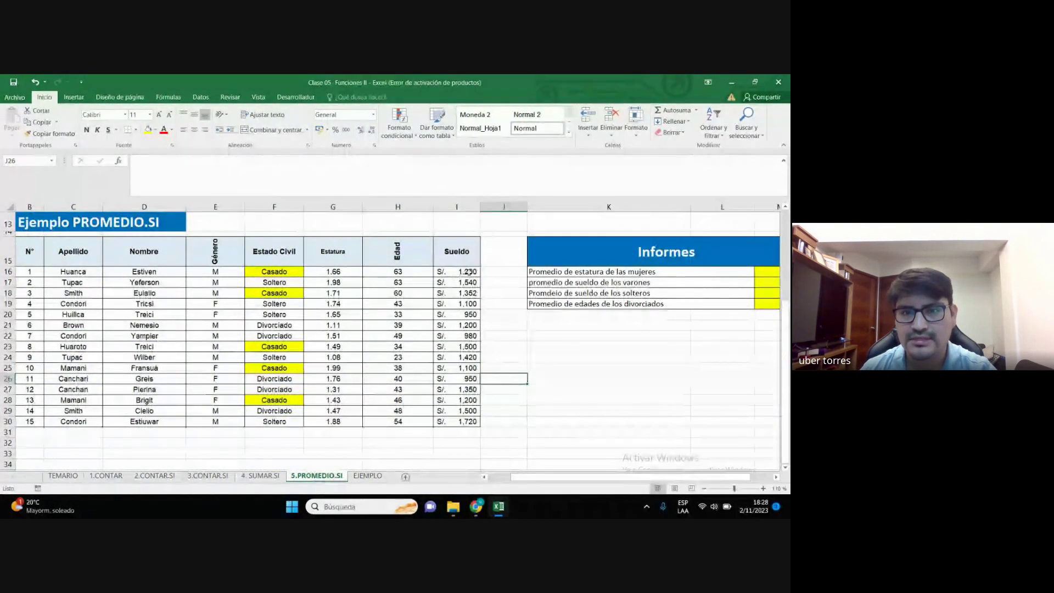
pyautogui.click(469, 272)
pyautogui.keyDown('ctrl'); pyautogui.click(465, 293); pyautogui.keyUp('ctrl')
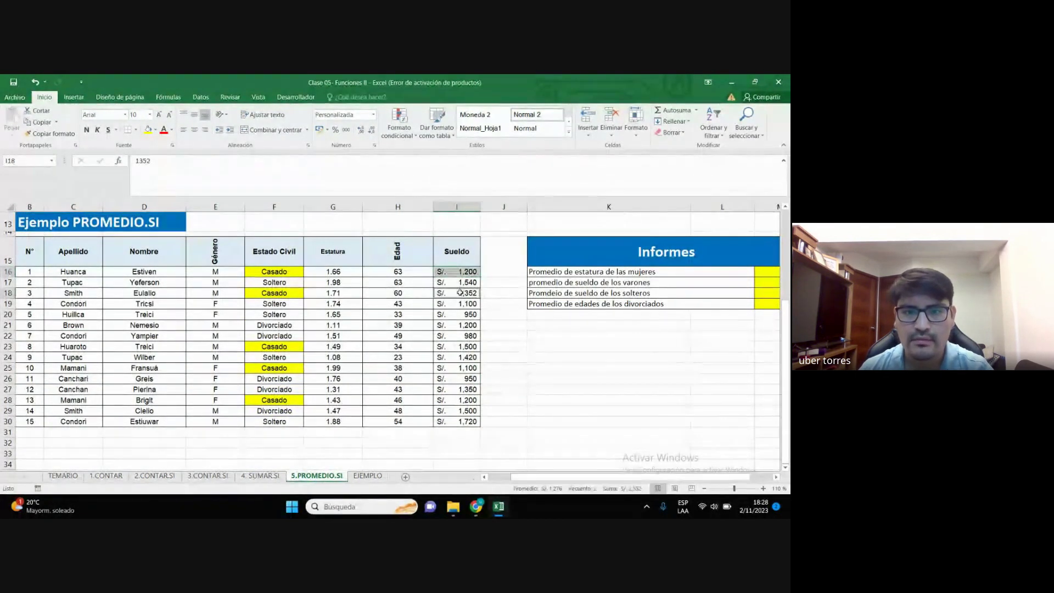
pyautogui.keyDown('ctrl'); pyautogui.click(450, 348); pyautogui.keyUp('ctrl')
pyautogui.keyDown('ctrl'); pyautogui.click(448, 368); pyautogui.keyUp('ctrl')
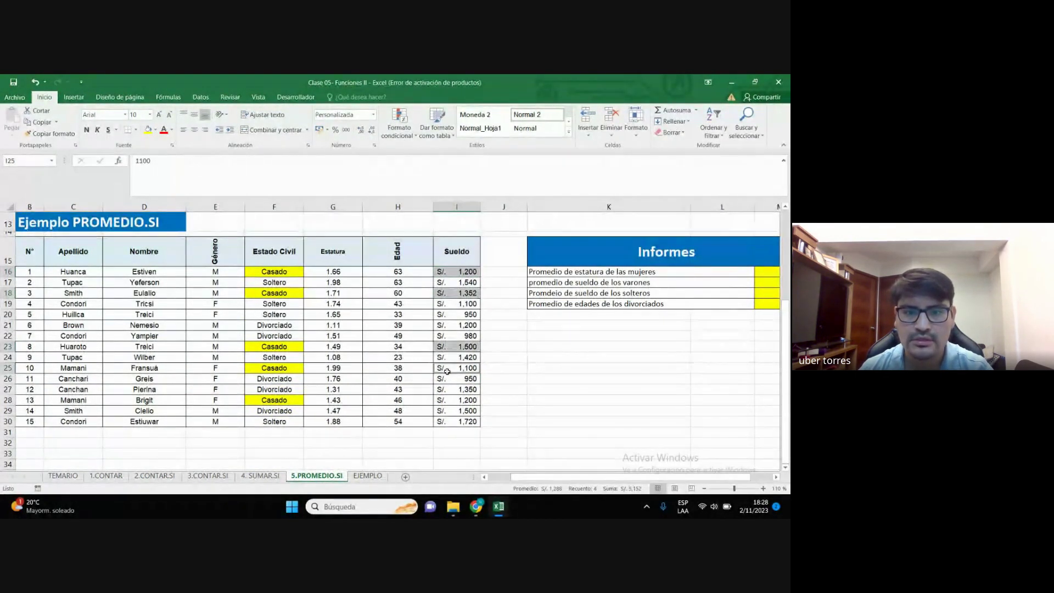
pyautogui.keyDown('ctrl'); pyautogui.click(464, 401); pyautogui.keyUp('ctrl')
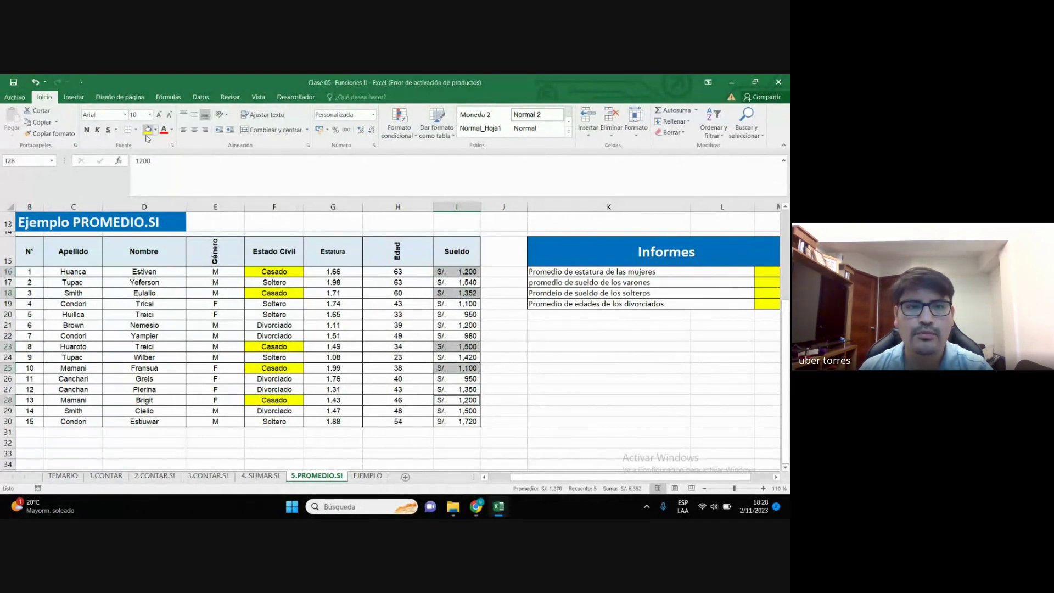
pyautogui.click(147, 131)
pyautogui.click(504, 389)
# Scroll through the sheet to review the highlighted married employees' rows
pyautogui.scroll(1, 310, 289)
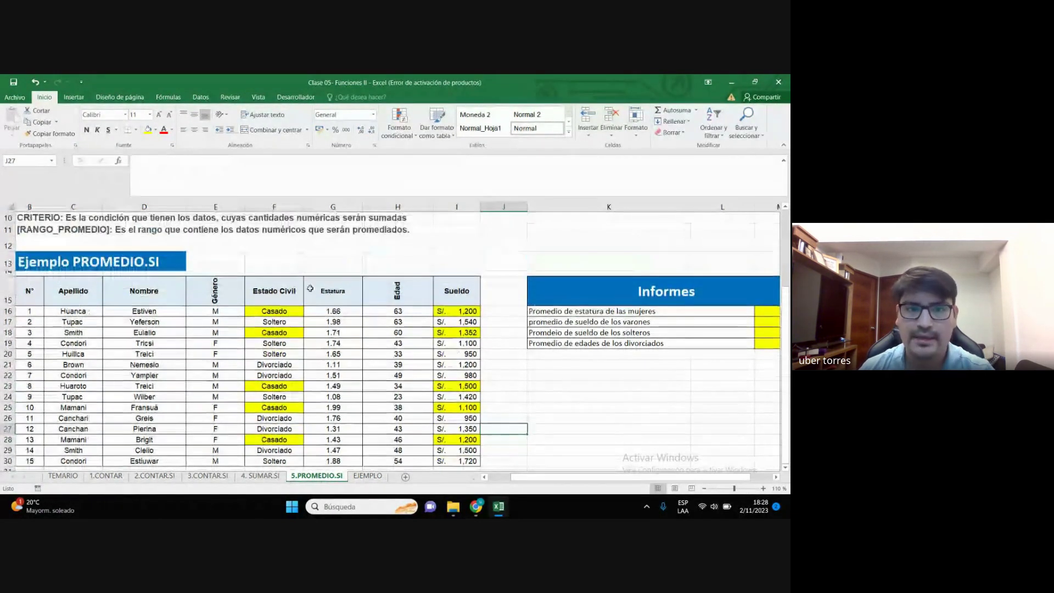
pyautogui.scroll(2, 311, 289)
pyautogui.scroll(1, 228, 273)
pyautogui.scroll(-2, 537, 438)
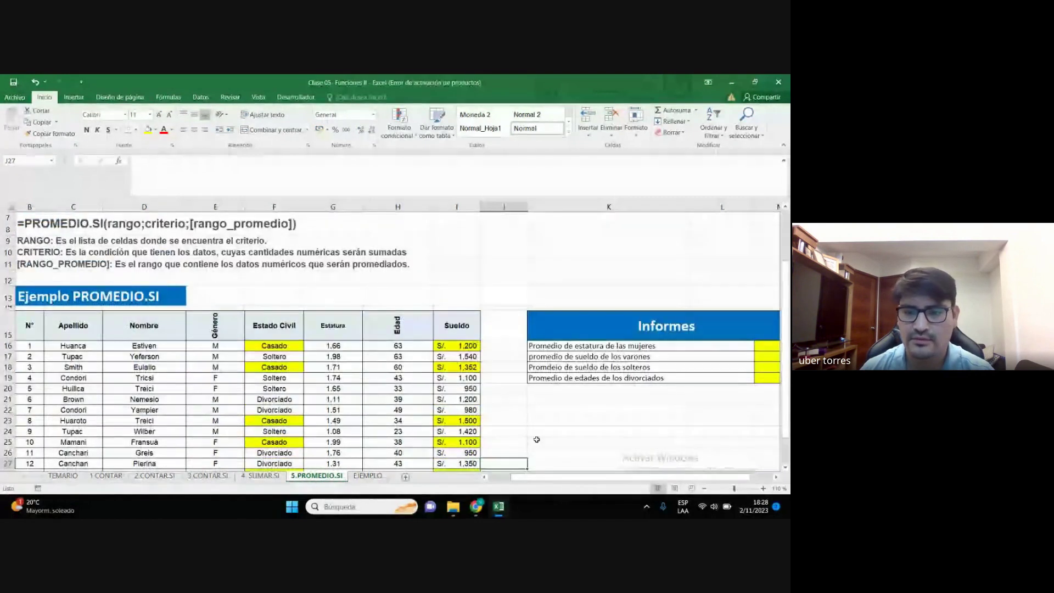
pyautogui.scroll(-1, 536, 437)
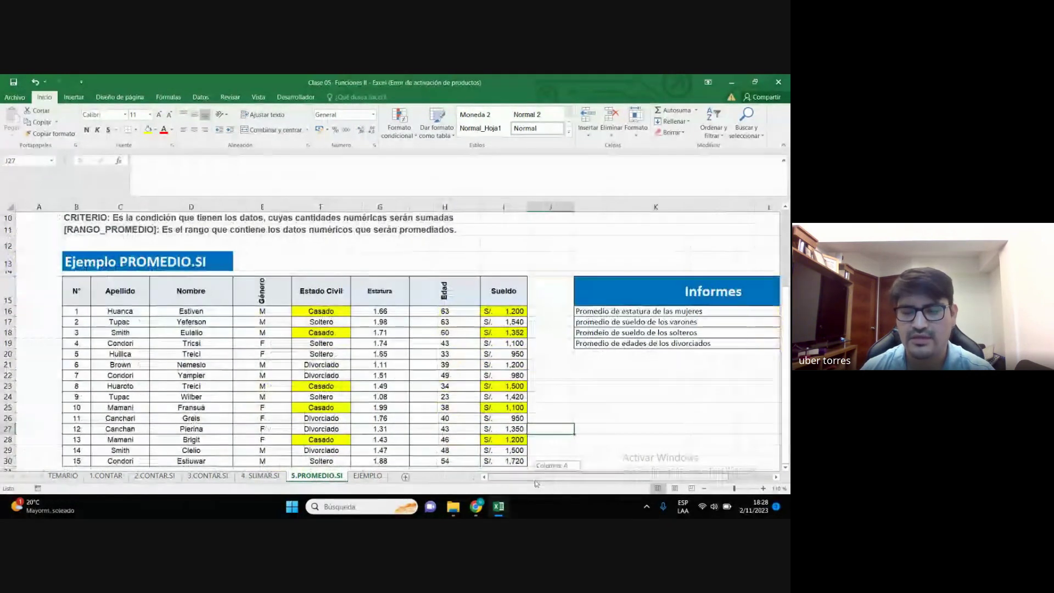
pyautogui.moveTo(559, 483); pyautogui.dragTo(537, 483)
pyautogui.scroll(-1, 471, 397)
pyautogui.moveTo(476, 506)
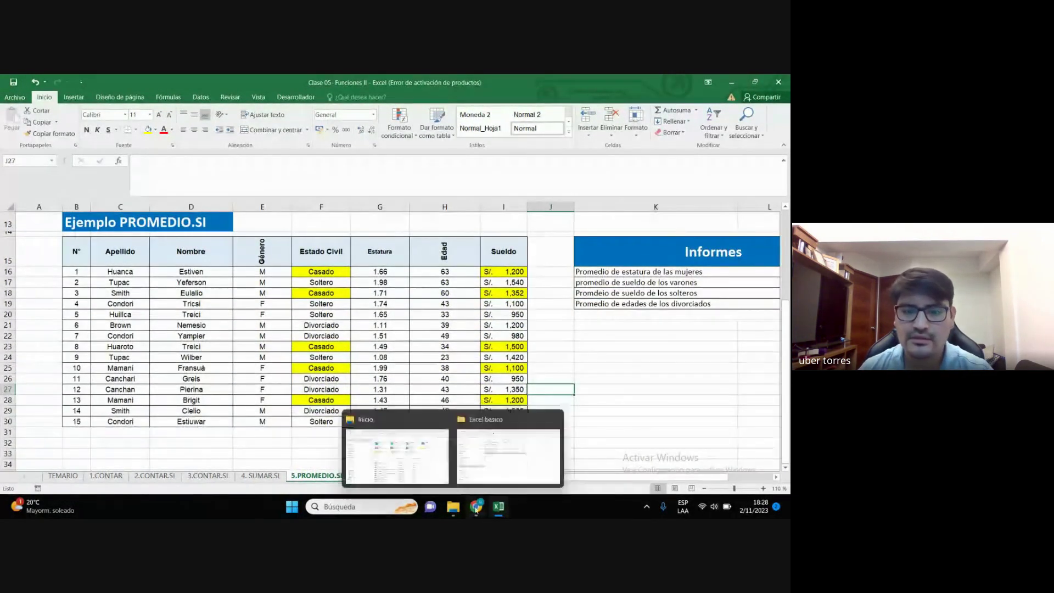
# Leave the video call and return to the Excel workbook, dismissing the presenting notice
pyautogui.click(411, 442)
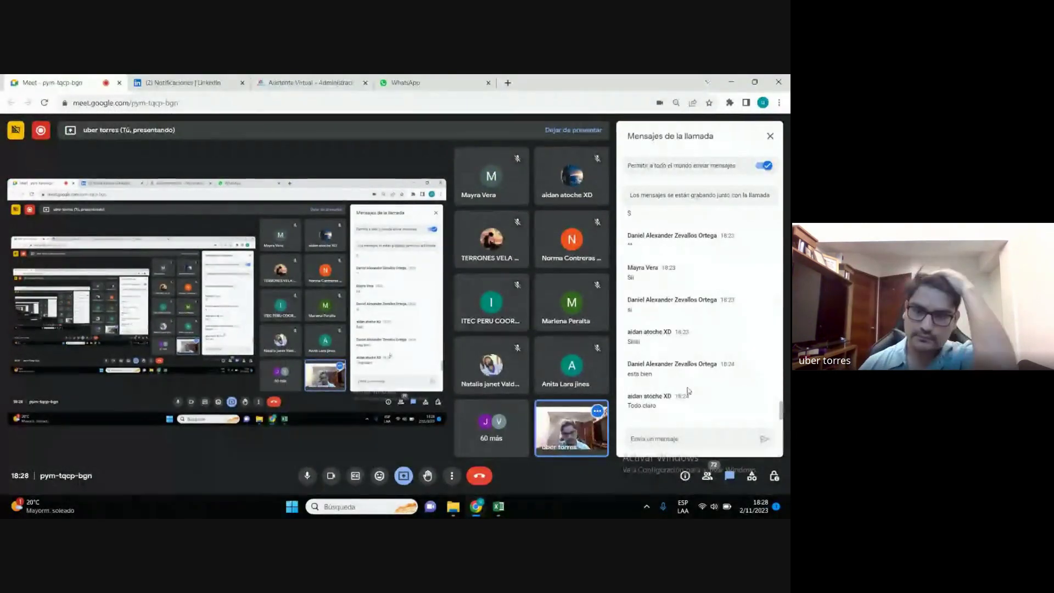
pyautogui.click(731, 84)
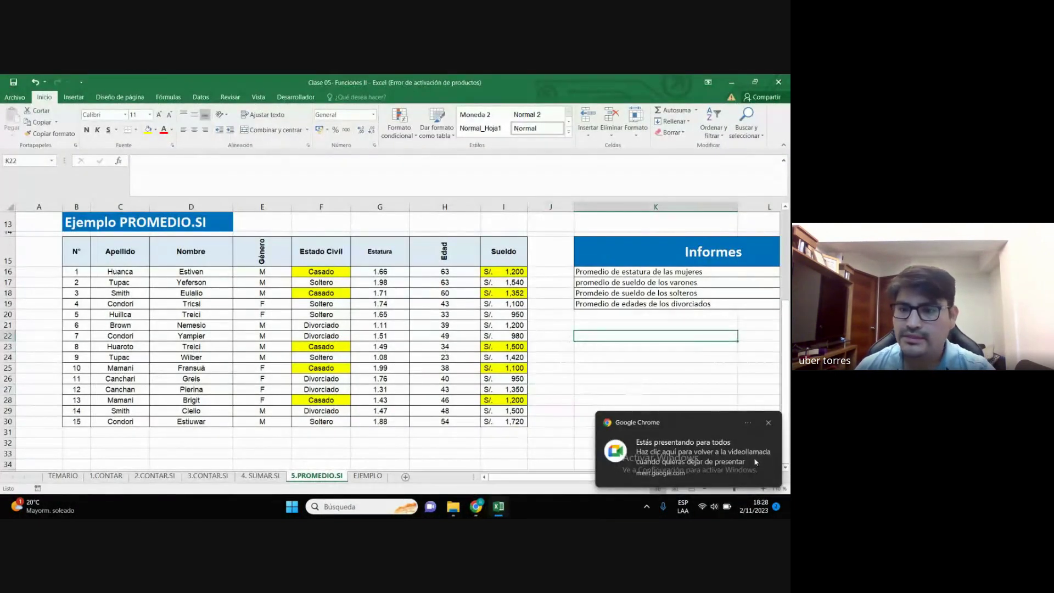
pyautogui.click(768, 422)
# Clear the fill from the table range F16:I30 using Sin relleno
pyautogui.click(319, 273)
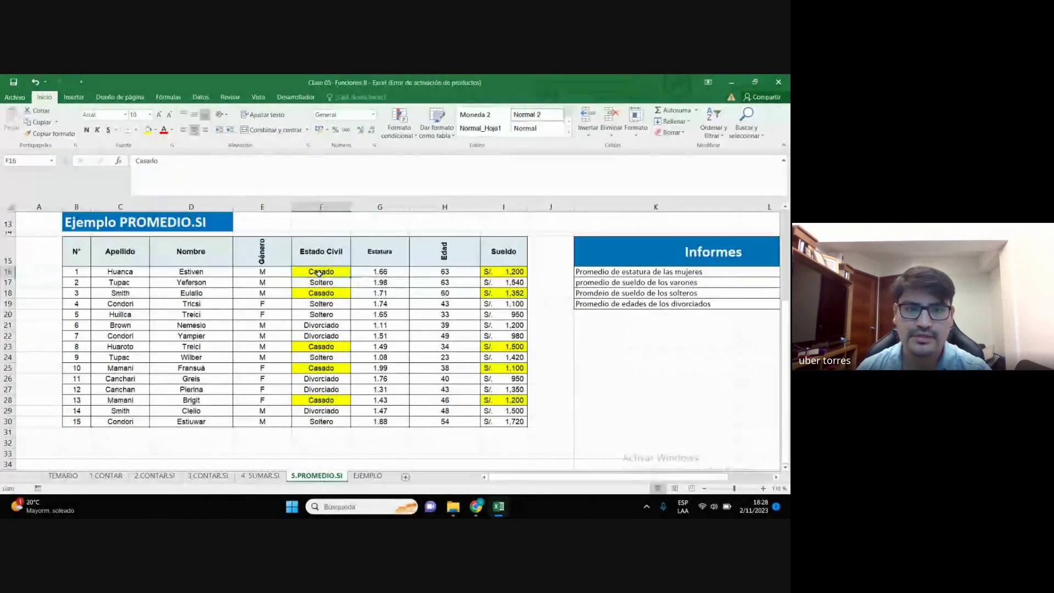
pyautogui.moveTo(321, 271); pyautogui.dragTo(499, 420)
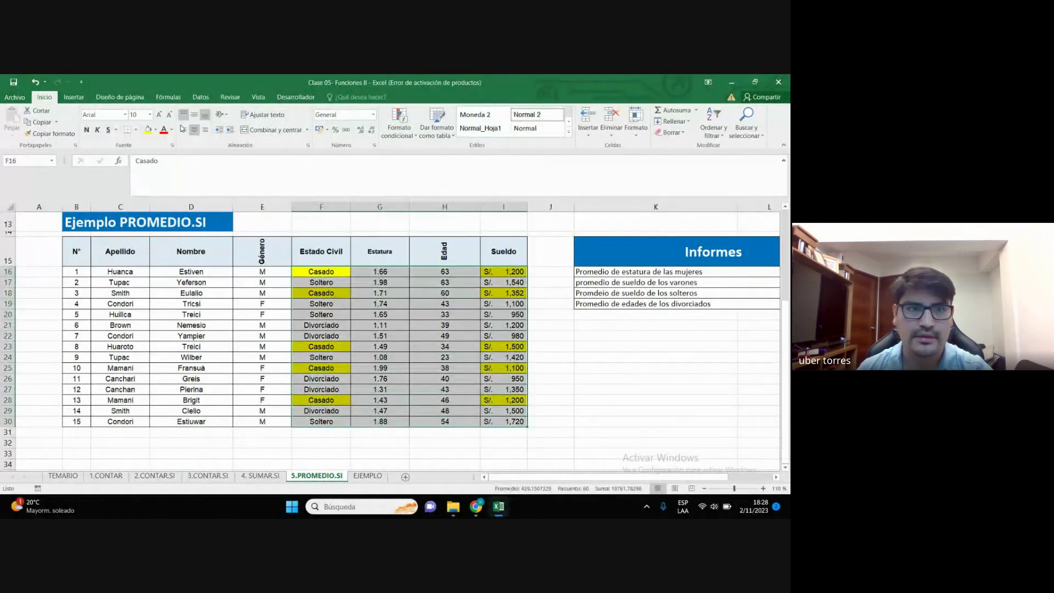
pyautogui.click(156, 130)
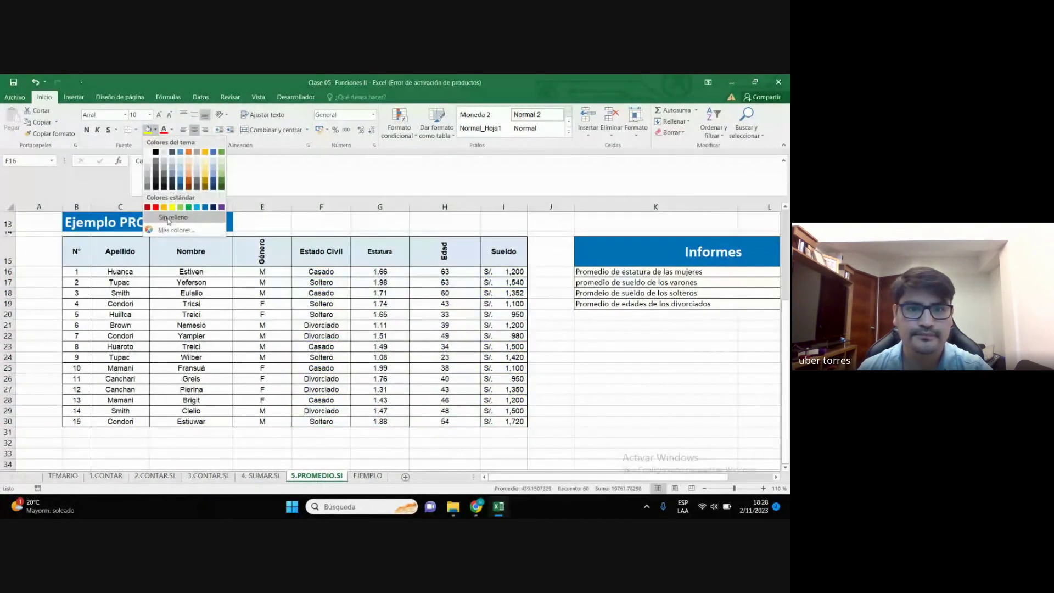
pyautogui.click(168, 218)
pyautogui.click(554, 347)
pyautogui.hscroll(2, 560, 364)
pyautogui.scroll(4, 707, 405)
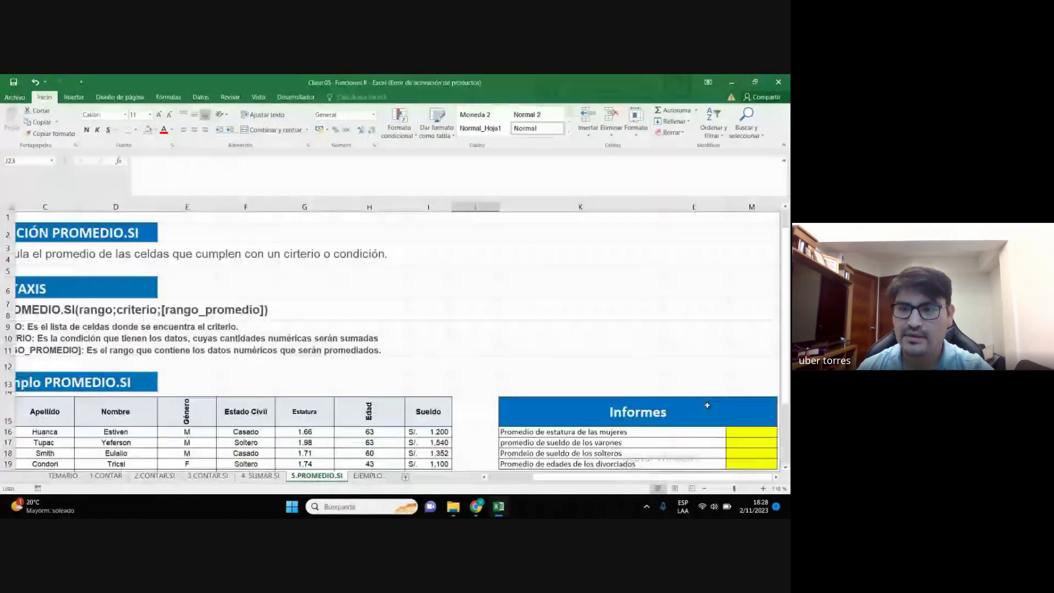
pyautogui.scroll(-2, 670, 390)
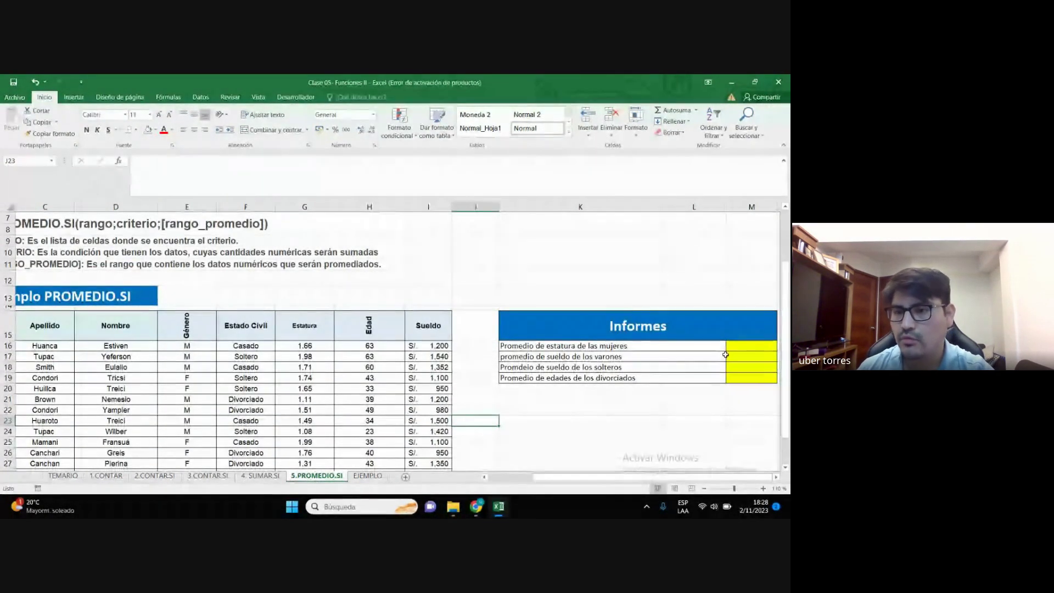
# In M16 enter =PROMEDIO.SI(E16:E30;"F";G16:G30), giving 1.647402033
pyautogui.click(750, 346)
pyautogui.write('+')
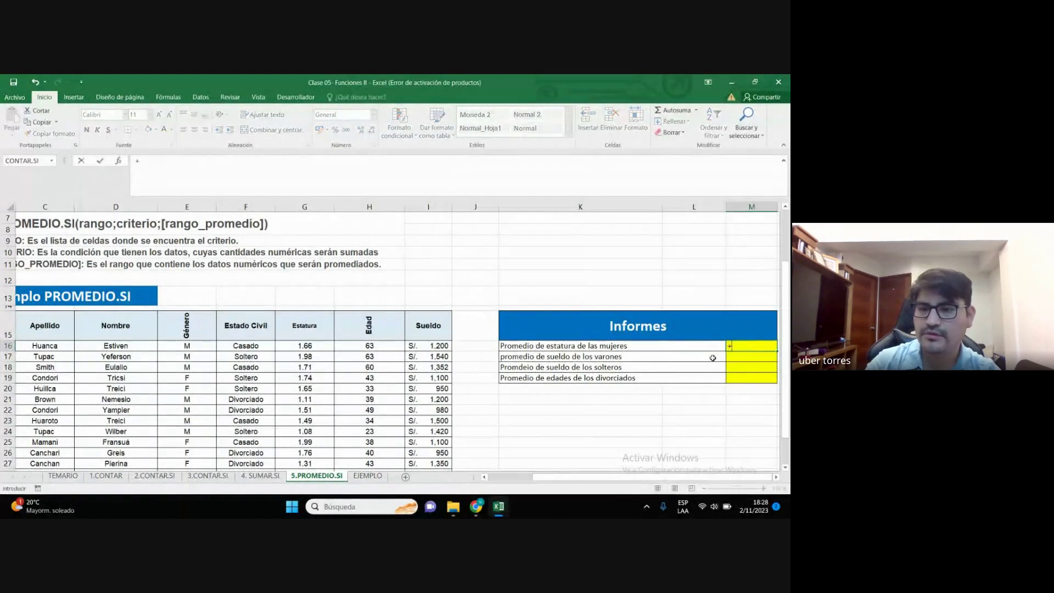
pyautogui.press('BackSpace')
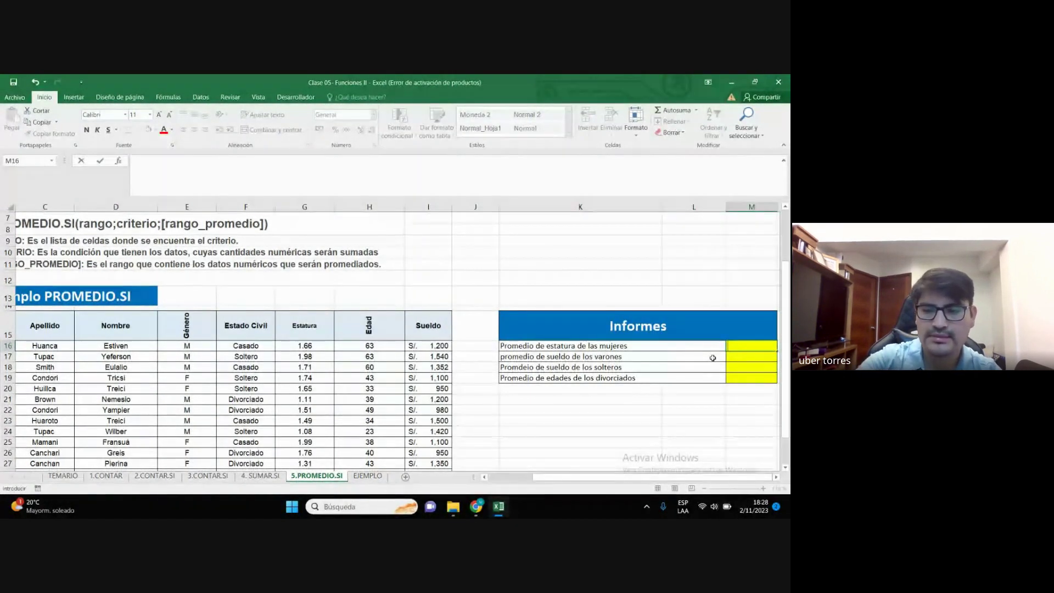
pyautogui.write('=prom')
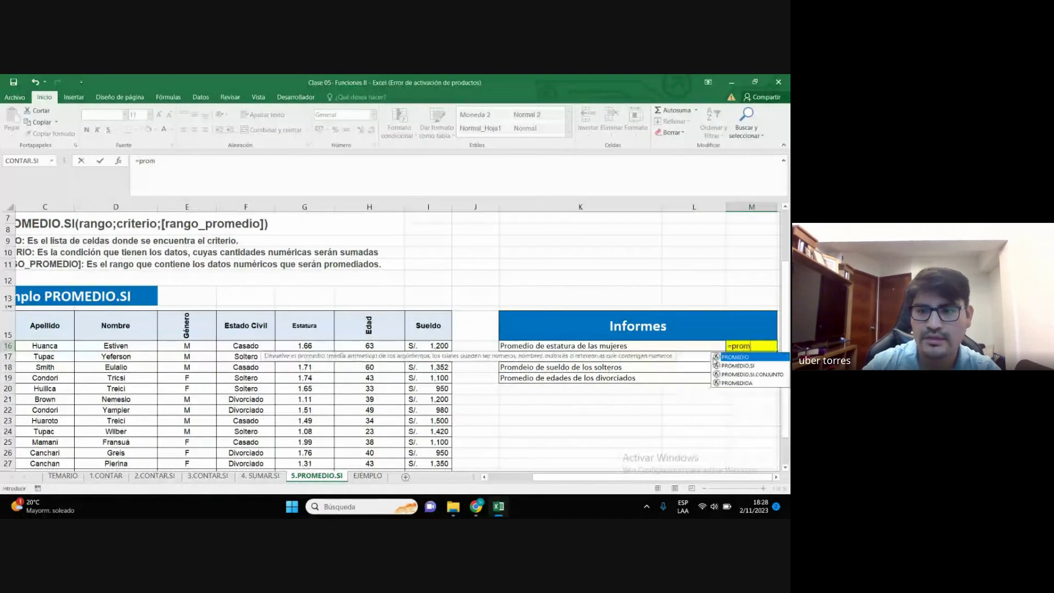
pyautogui.doubleClick(741, 366)
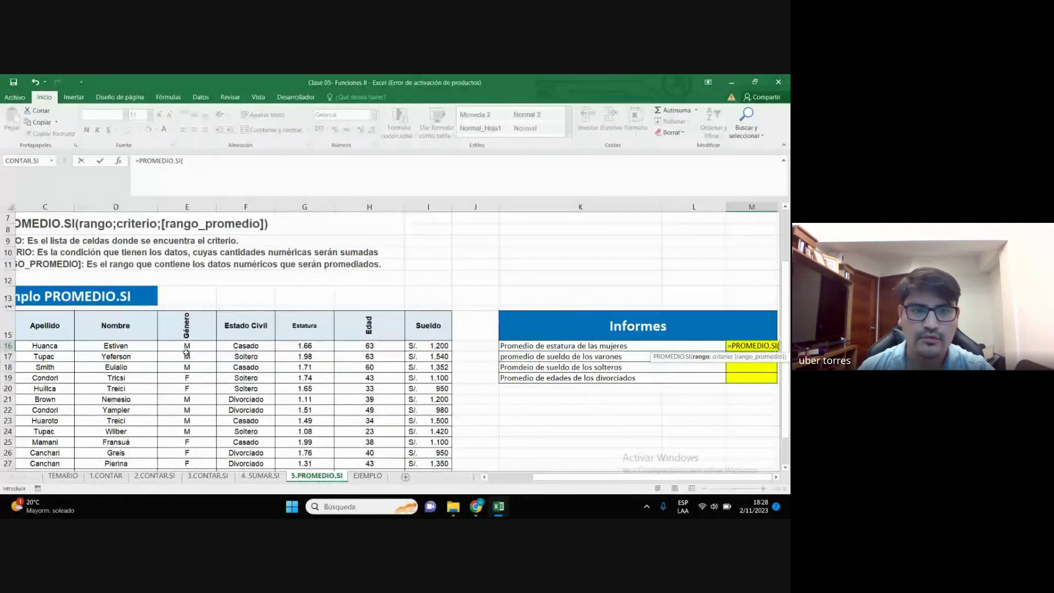
pyautogui.moveTo(201, 348)
pyautogui.mouseDown()
pyautogui.moveTo(190, 489)
pyautogui.moveTo(196, 444)
pyautogui.moveTo(187, 422)
pyautogui.mouseUp()
pyautogui.scroll(4, 604, 373)
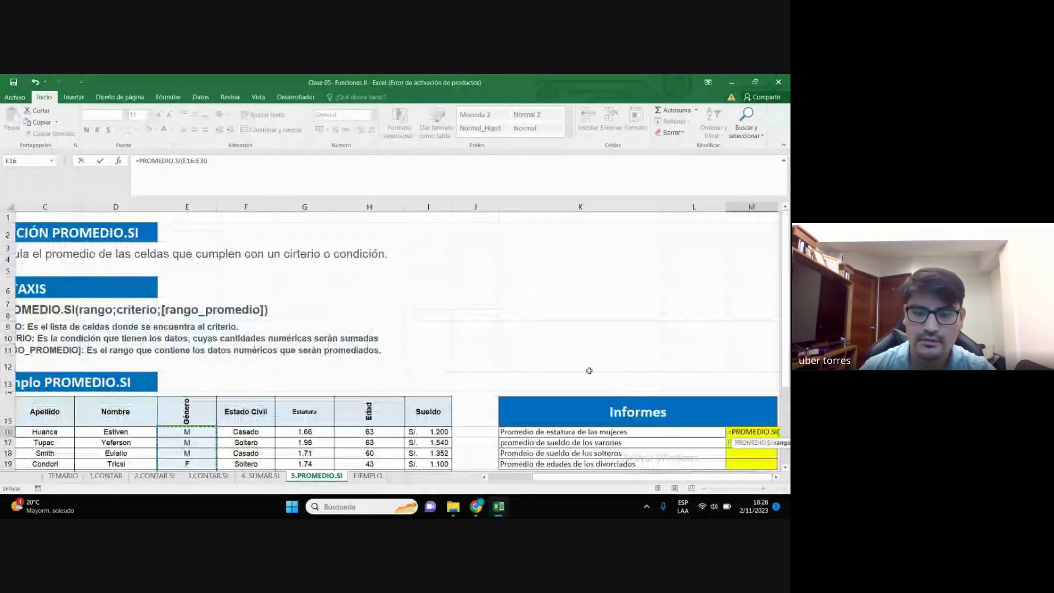
pyautogui.write(';')
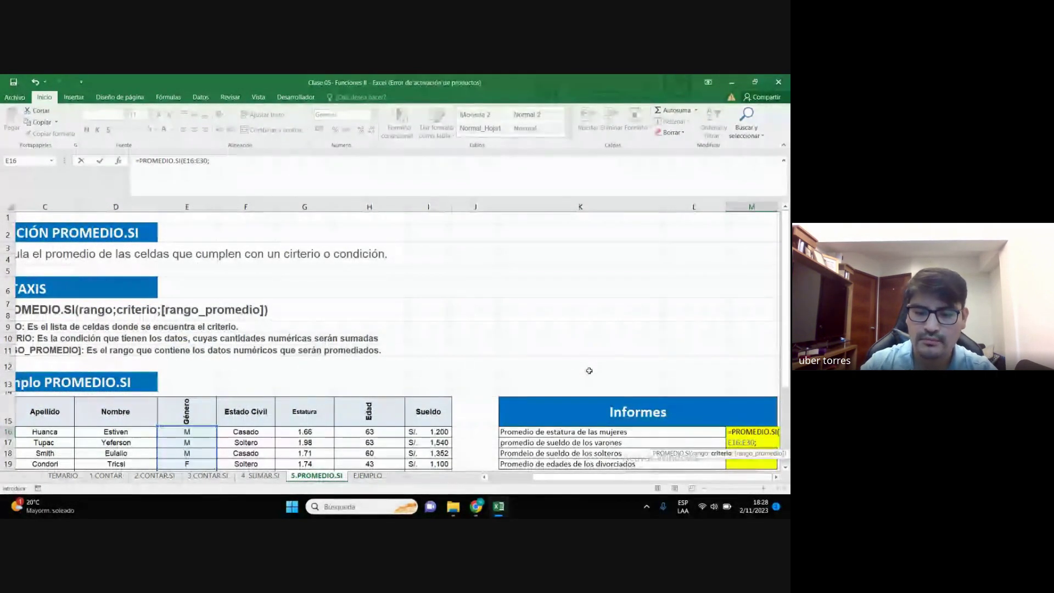
pyautogui.press('capslock')
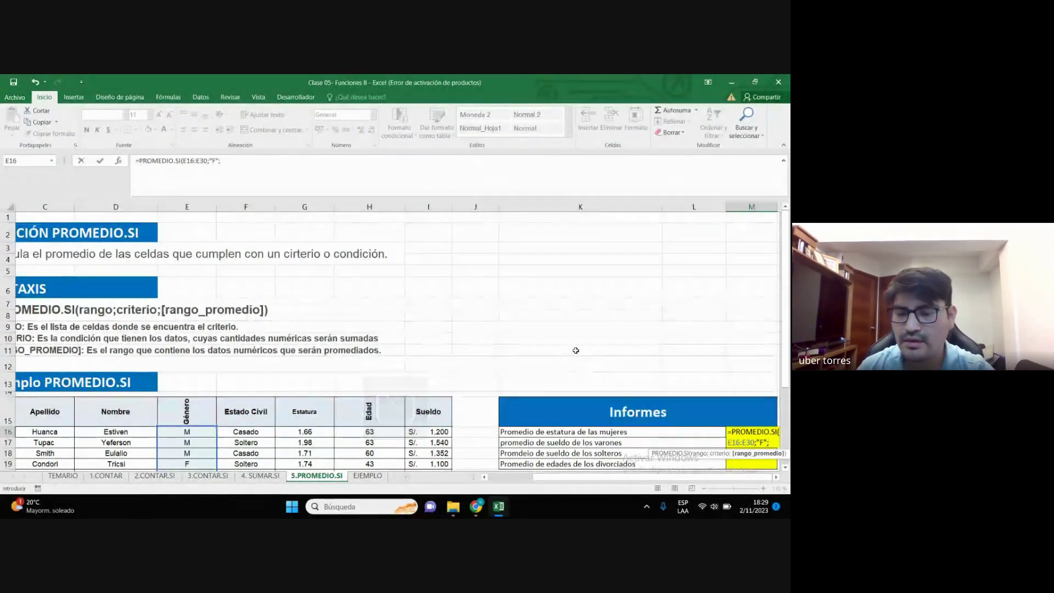
pyautogui.write(';')
pyautogui.scroll(-1, 593, 362)
pyautogui.scroll(-1, 597, 357)
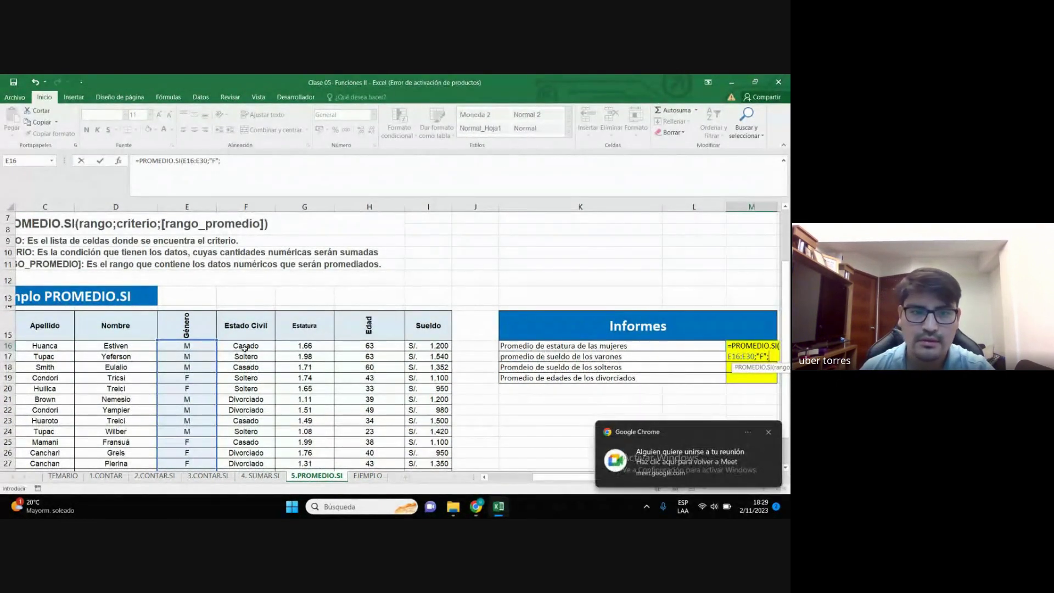
pyautogui.moveTo(299, 345)
pyautogui.mouseDown()
pyautogui.moveTo(307, 459)
pyautogui.moveTo(305, 449)
pyautogui.mouseUp()
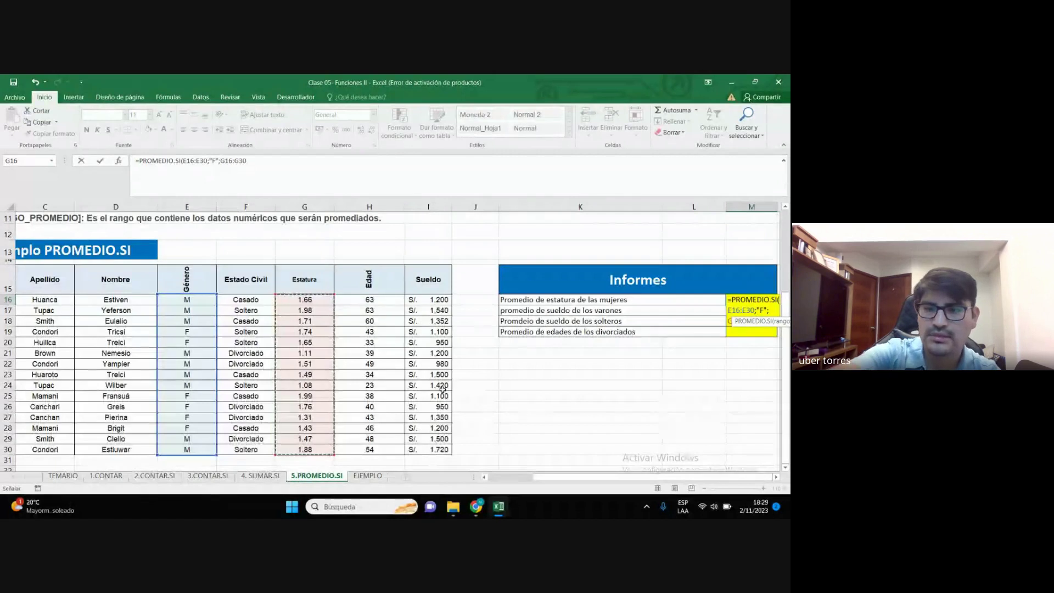
pyautogui.write(')')
pyautogui.press('Return')
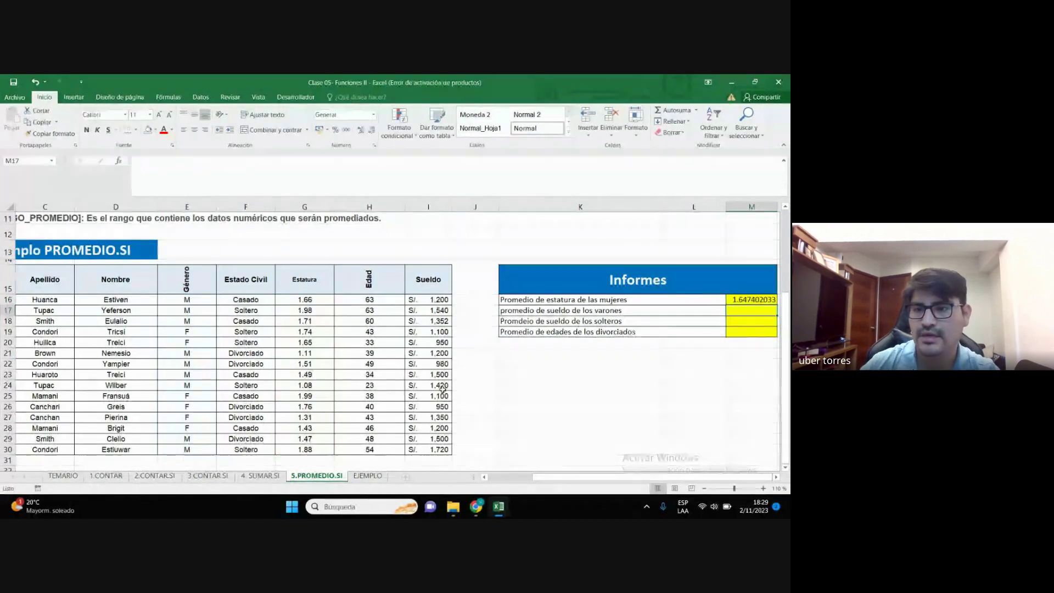
# Reselect M16 to review its PROMEDIO.SI formula
pyautogui.moveTo(766, 476); pyautogui.dragTo(782, 476)
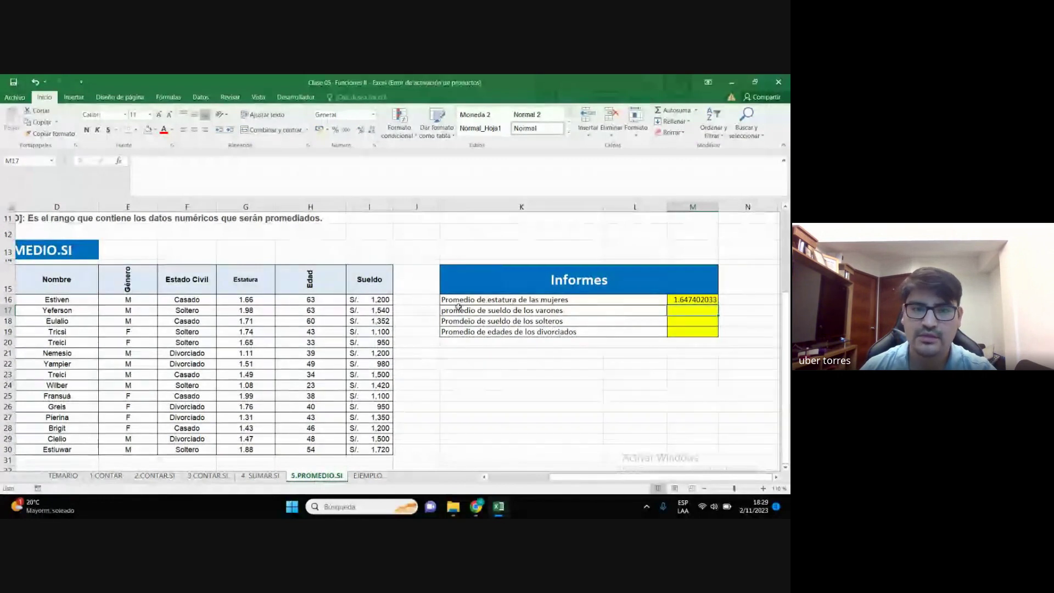
pyautogui.click(527, 384)
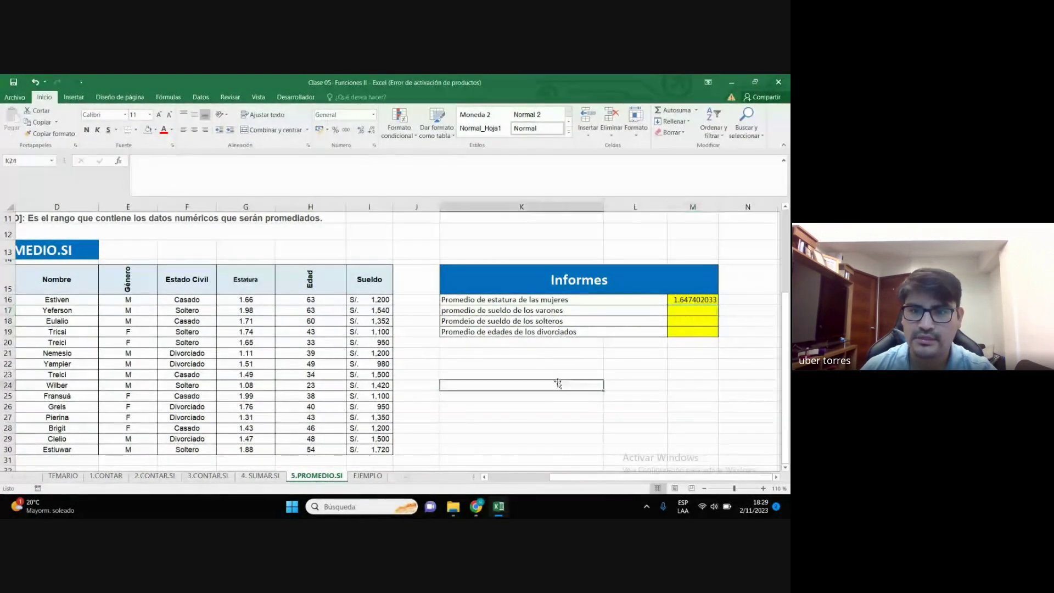
pyautogui.click(695, 304)
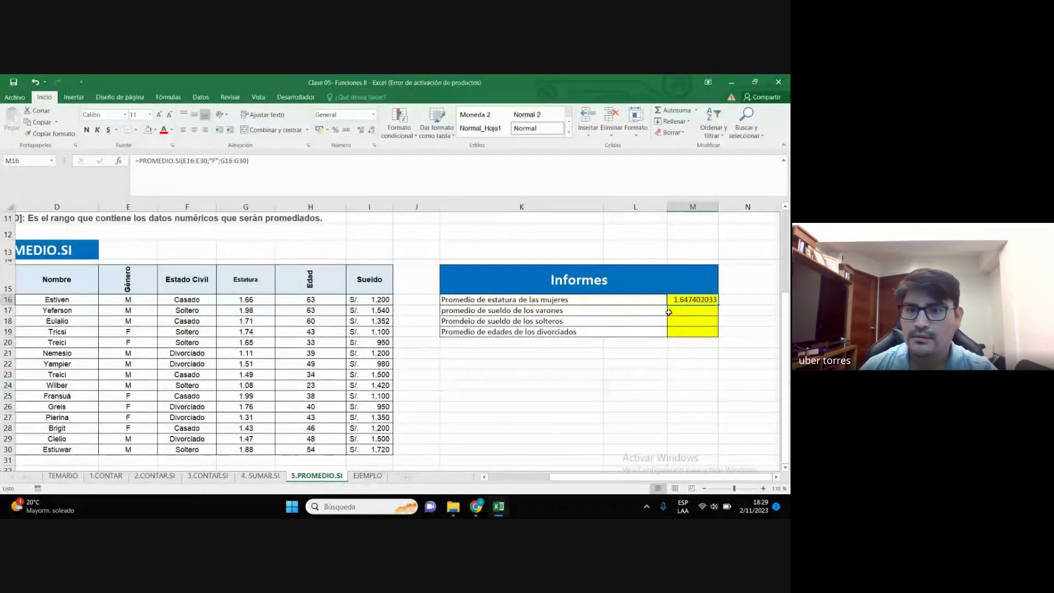
# Check the video call, then return to the workbook and dismiss the presenting notice
pyautogui.moveTo(476, 506)
pyautogui.click(399, 453)
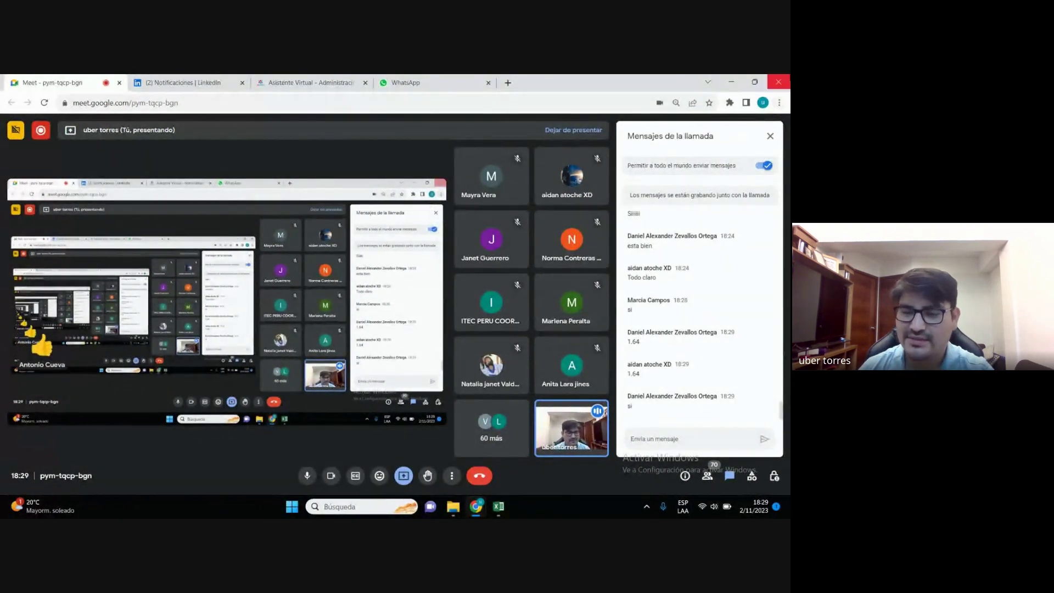
pyautogui.click(731, 82)
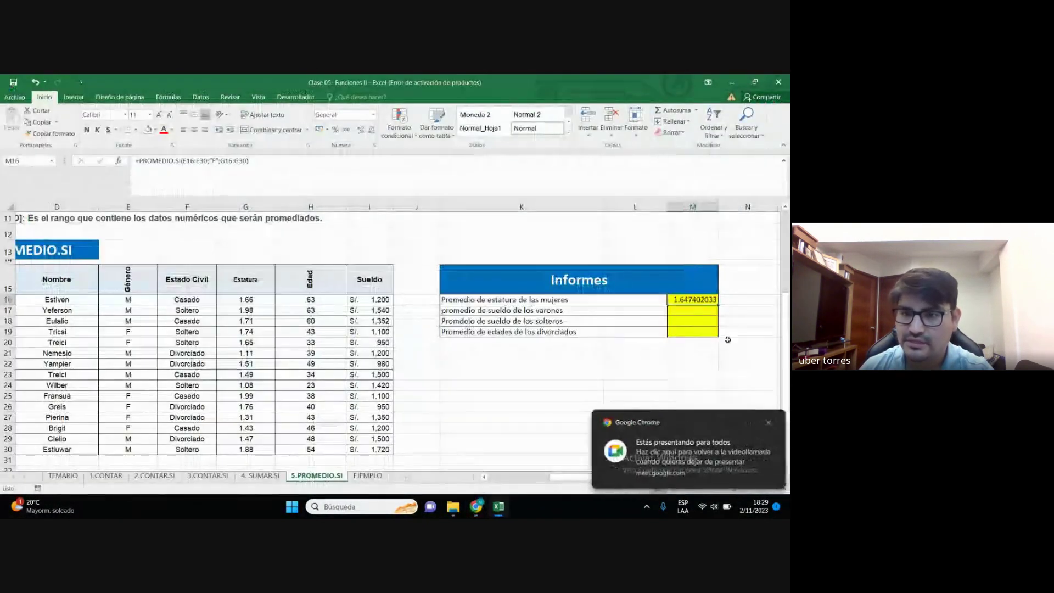
pyautogui.click(740, 300)
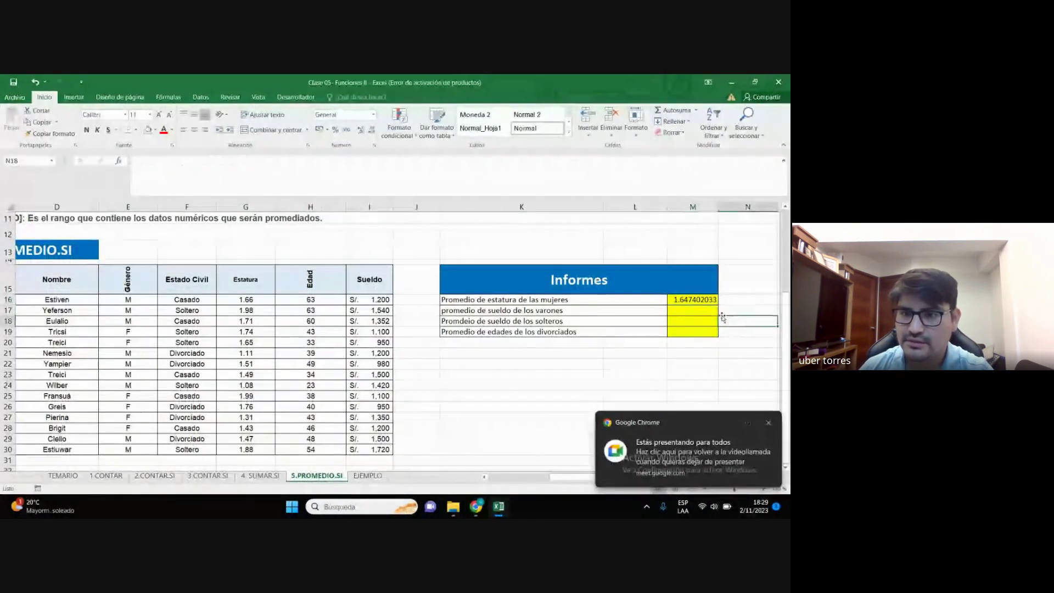
pyautogui.click(770, 425)
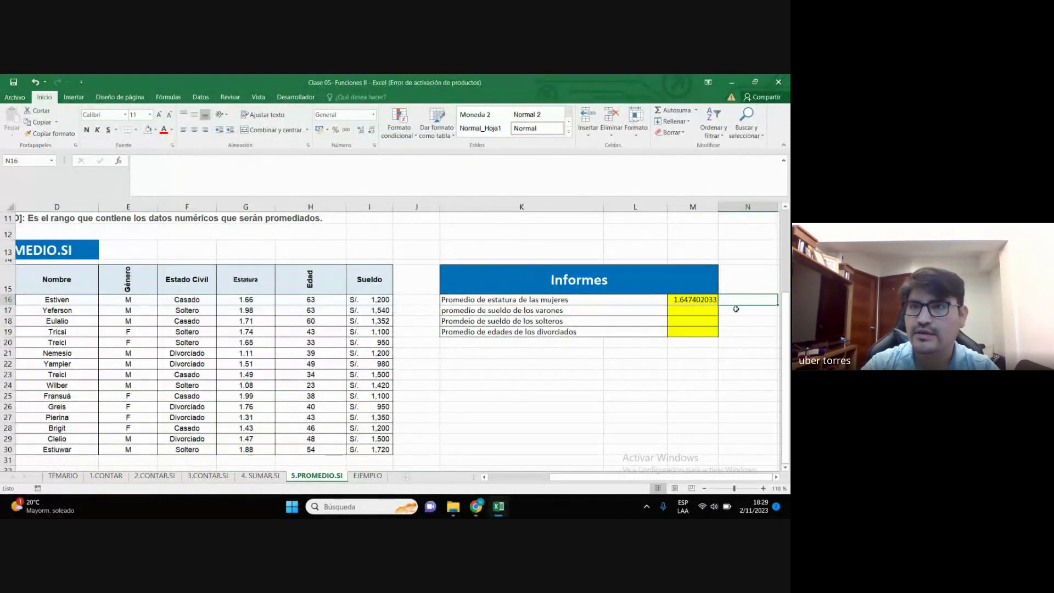
# In N16 enter =+REDONDEAR(M16;3) to round the women's average height to 1.647
pyautogui.write('+')
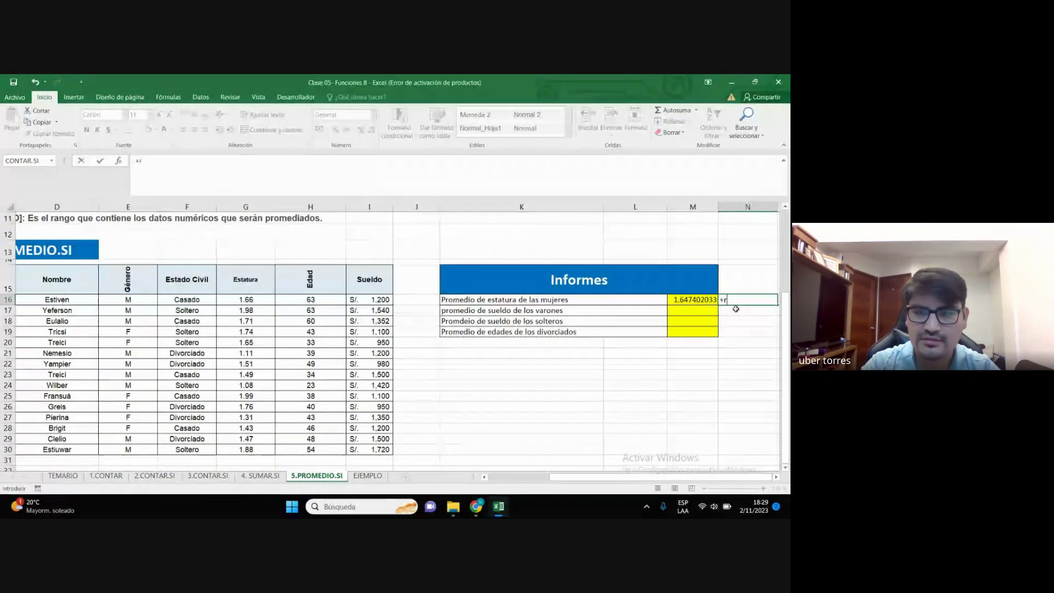
pyautogui.write('redo')
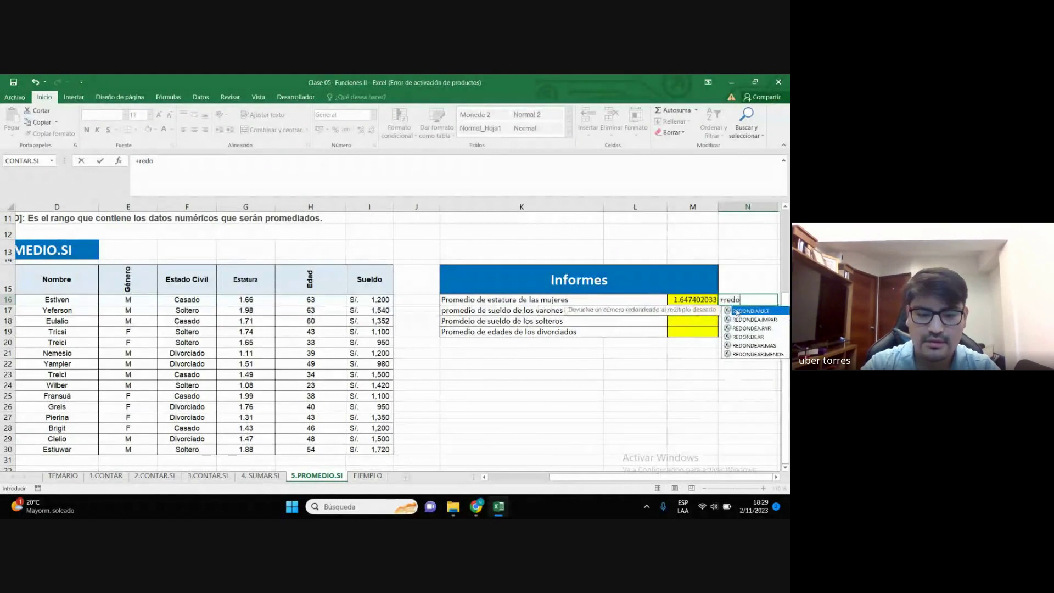
pyautogui.write('n')
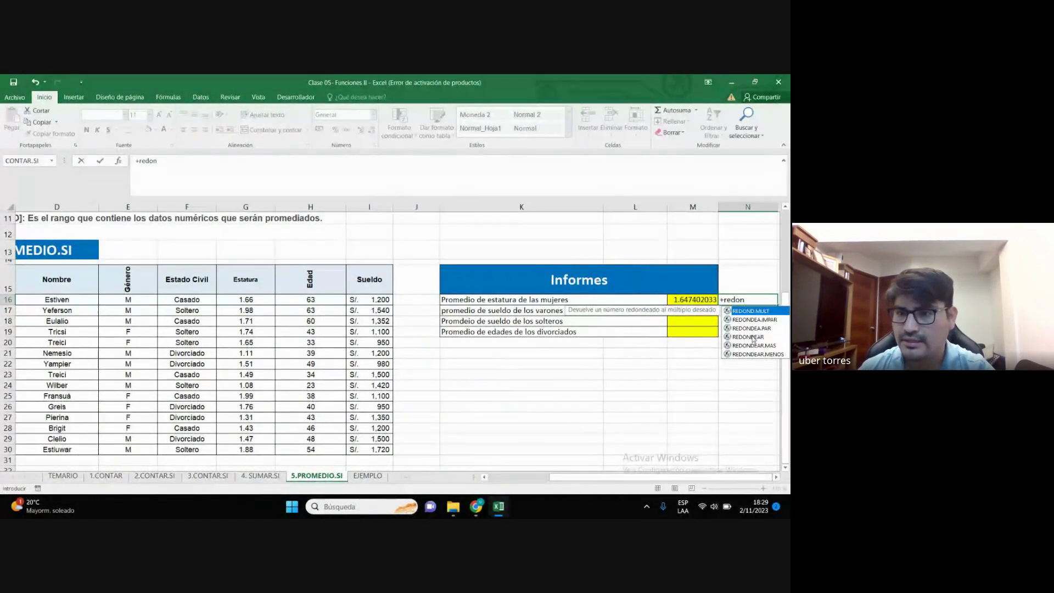
pyautogui.doubleClick(751, 337)
pyautogui.click(701, 300)
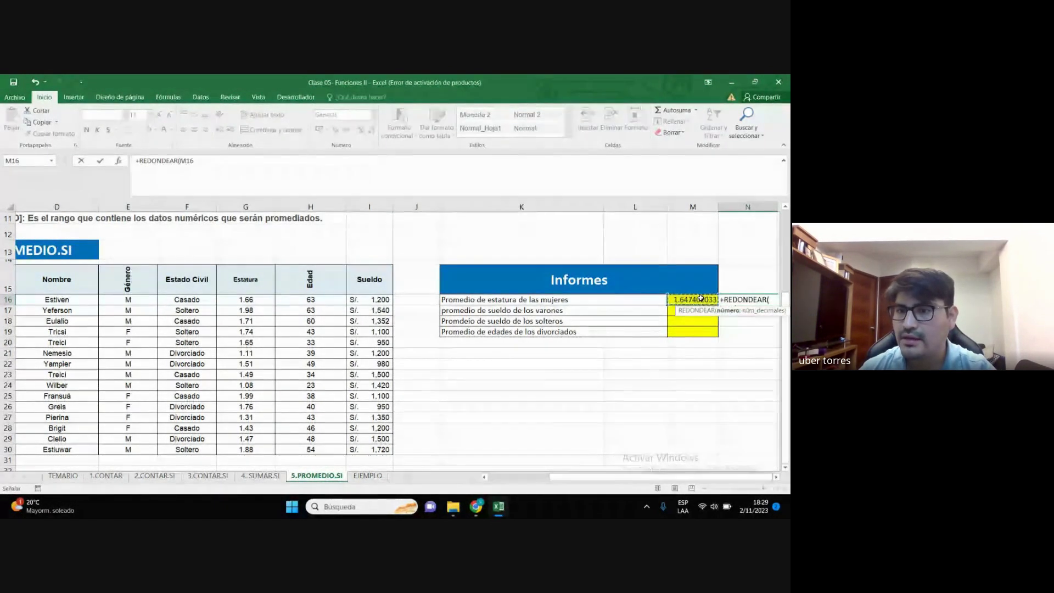
pyautogui.write(';')
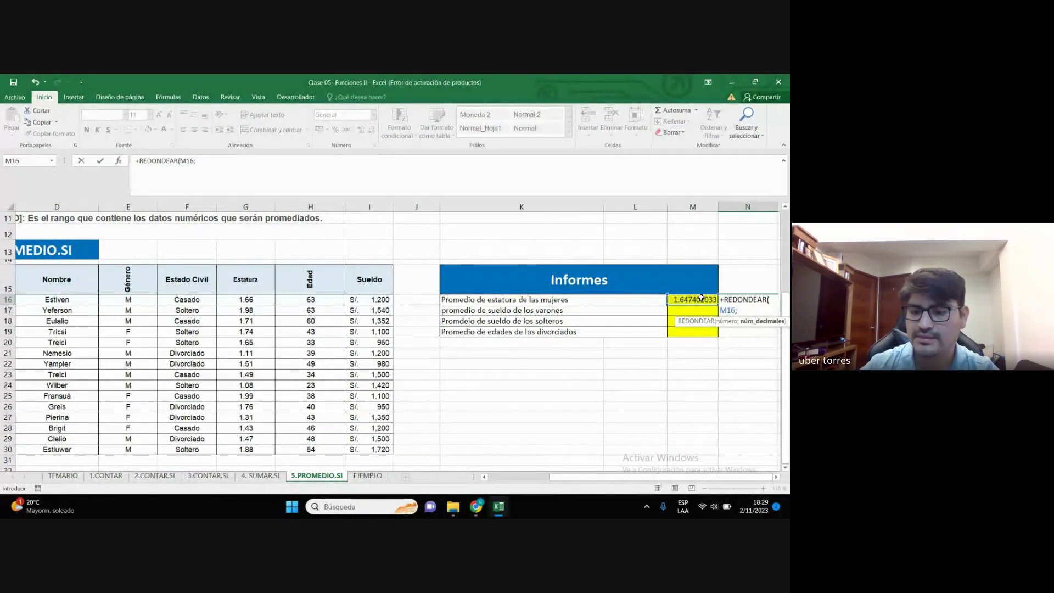
pyautogui.write('3')
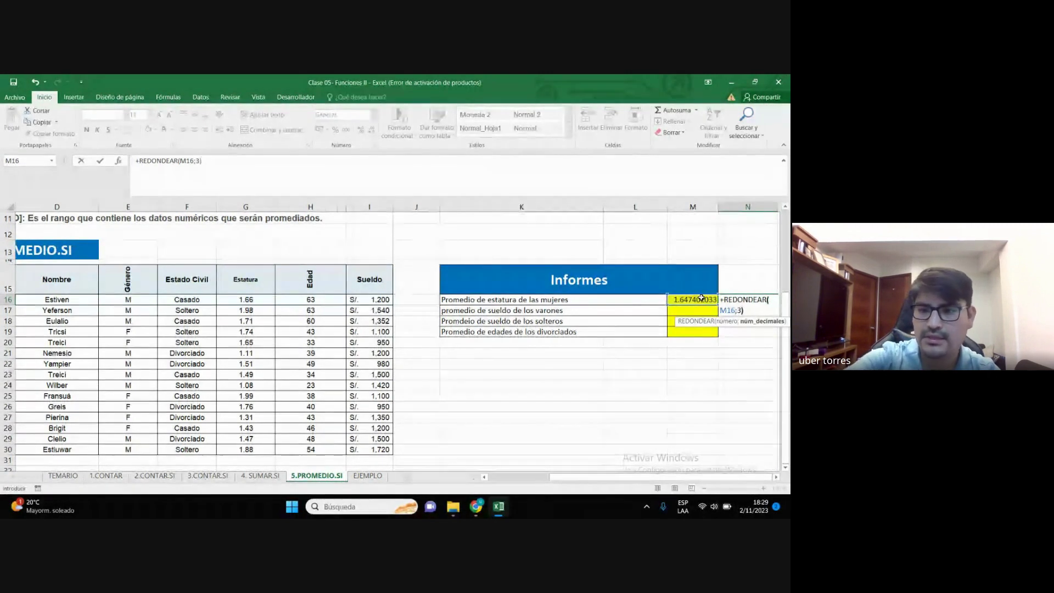
pyautogui.press('Return')
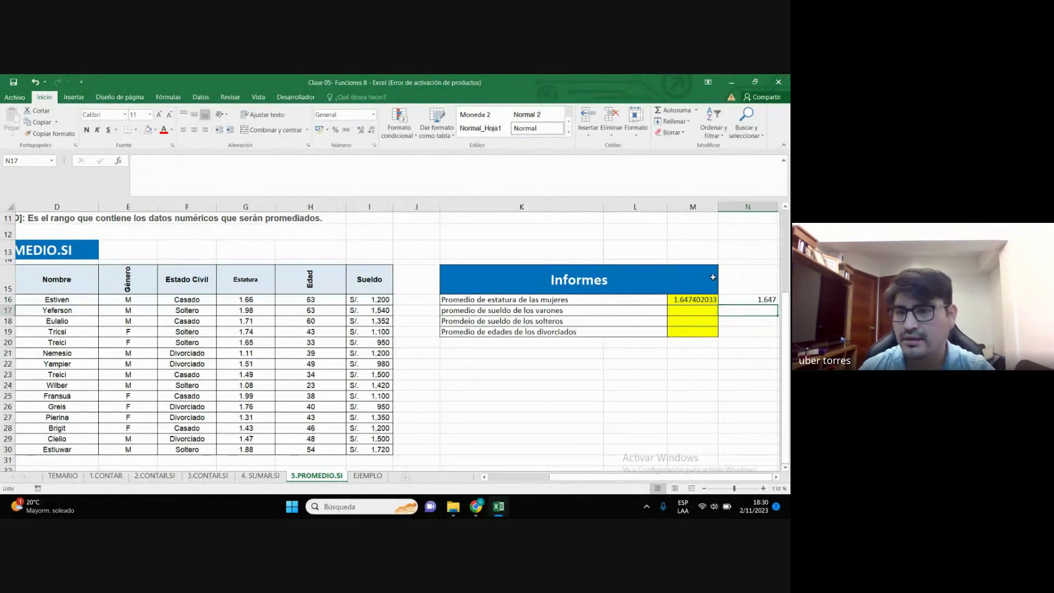
pyautogui.click(731, 301)
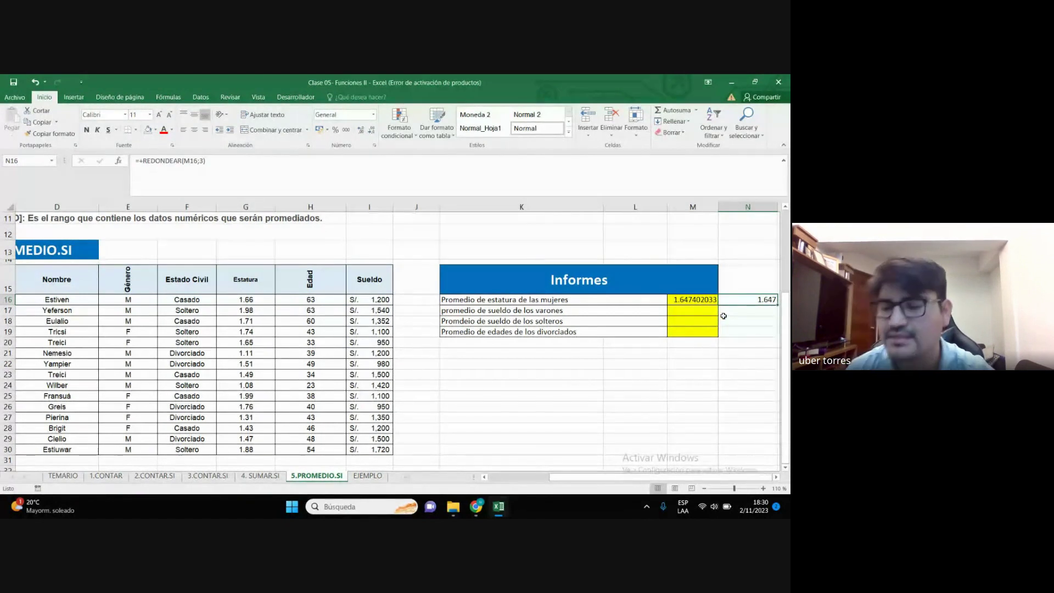
# Add the heading 'redondear' in N15 above the rounded value
pyautogui.click(748, 285)
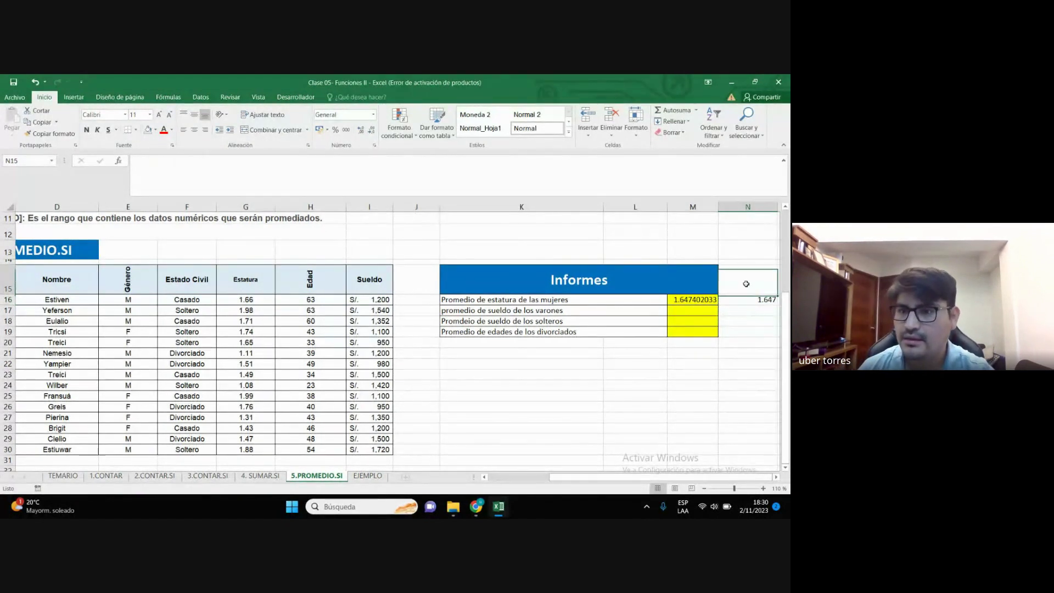
pyautogui.write('fucnion')
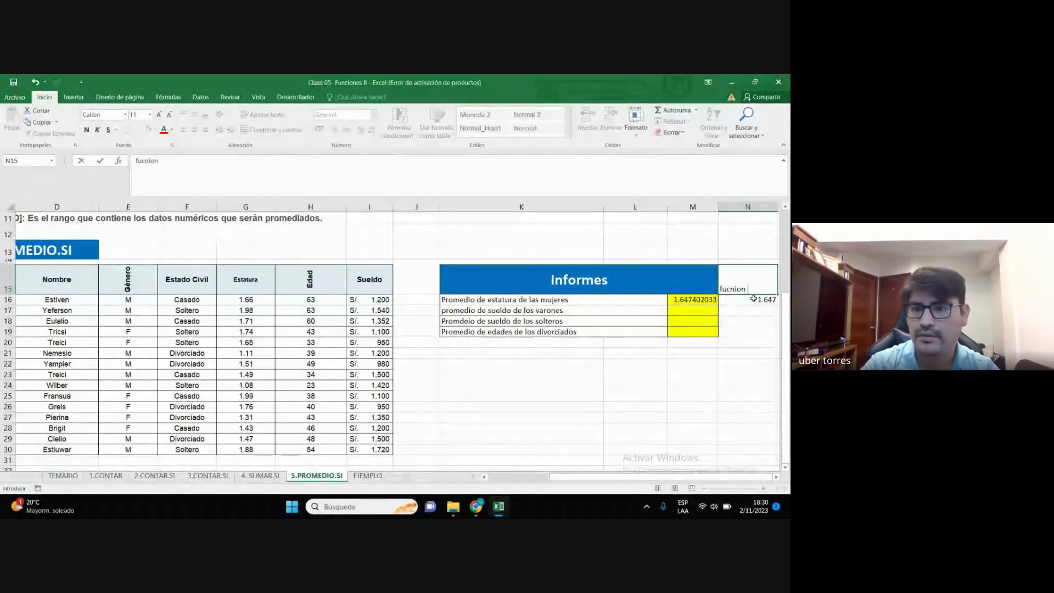
pyautogui.press('BackSpace')
pyautogui.press('BackSpace')
pyautogui.press('BackSpace')
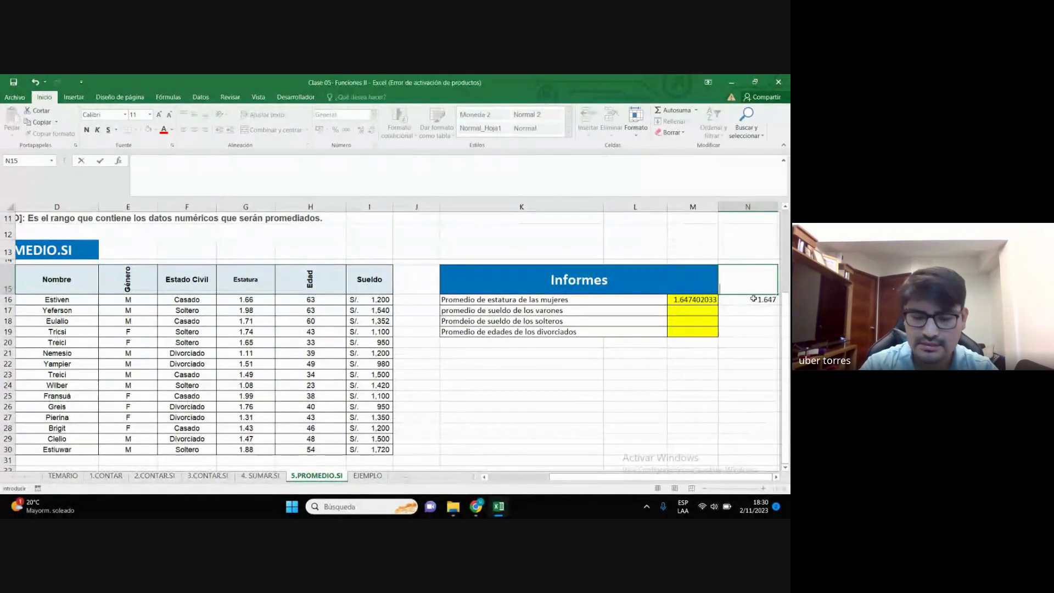
pyautogui.write('redo')
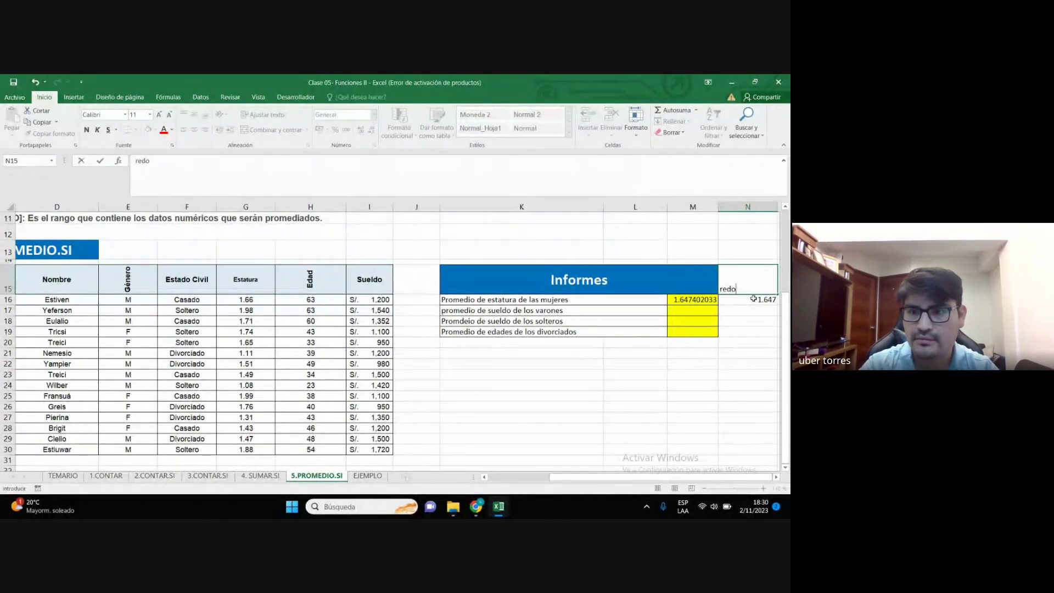
pyautogui.write('ndear4')
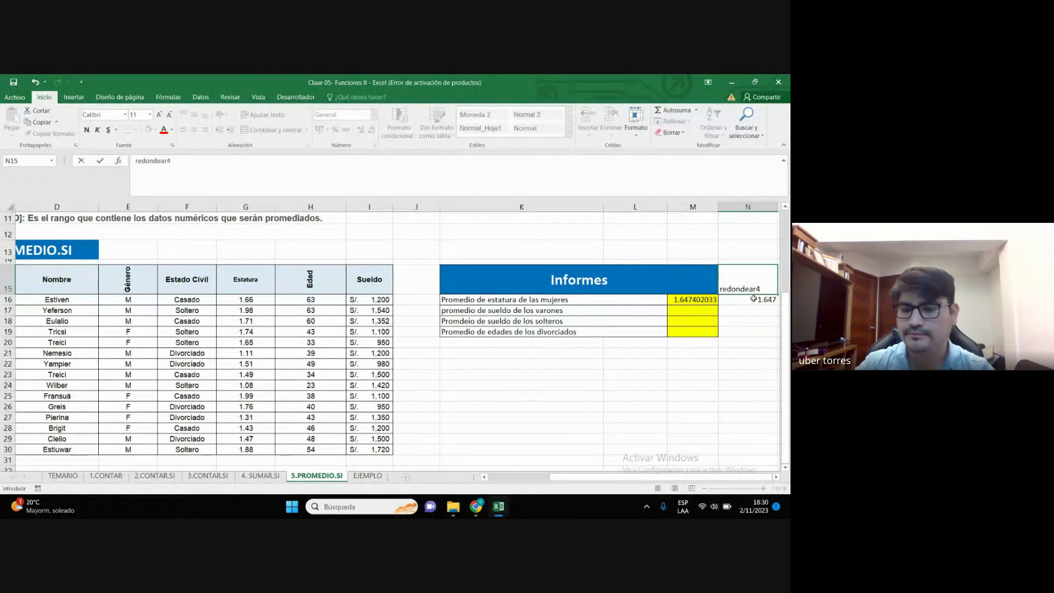
pyautogui.press('BackSpace')
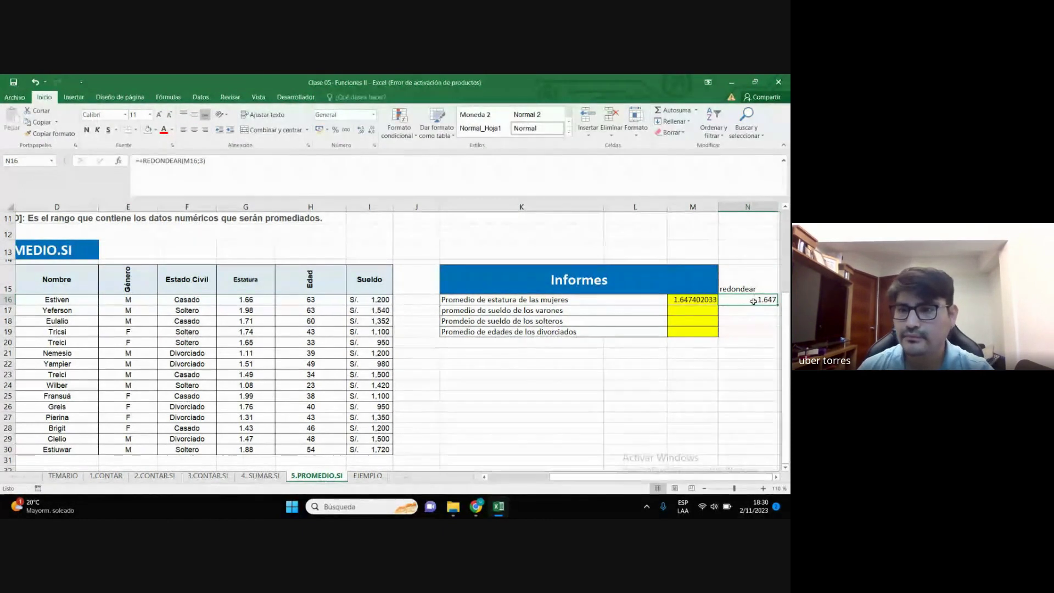
pyautogui.press('Return')
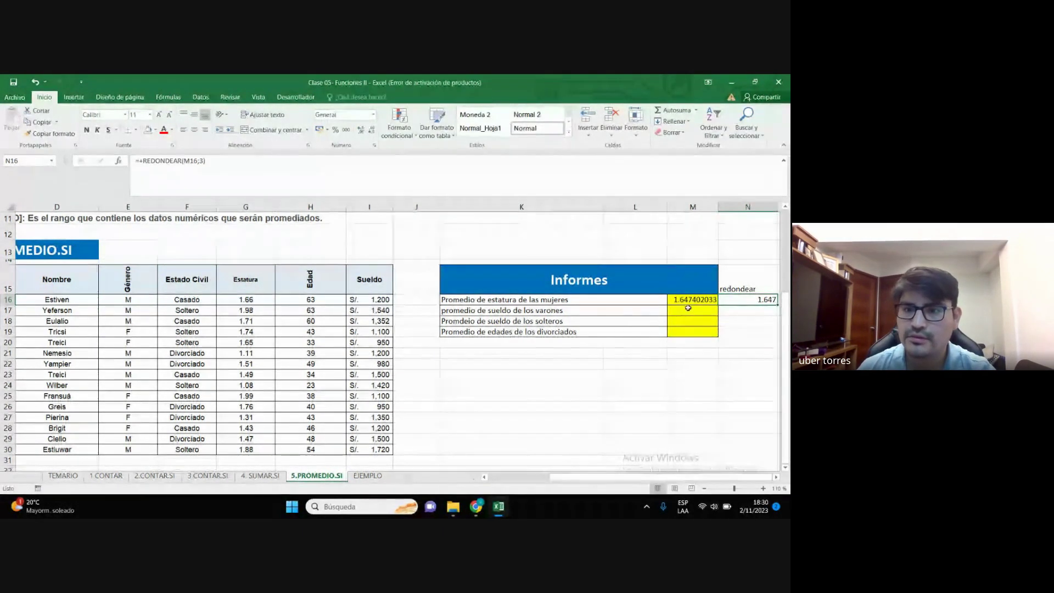
pyautogui.moveTo(681, 310); pyautogui.dragTo(680, 327)
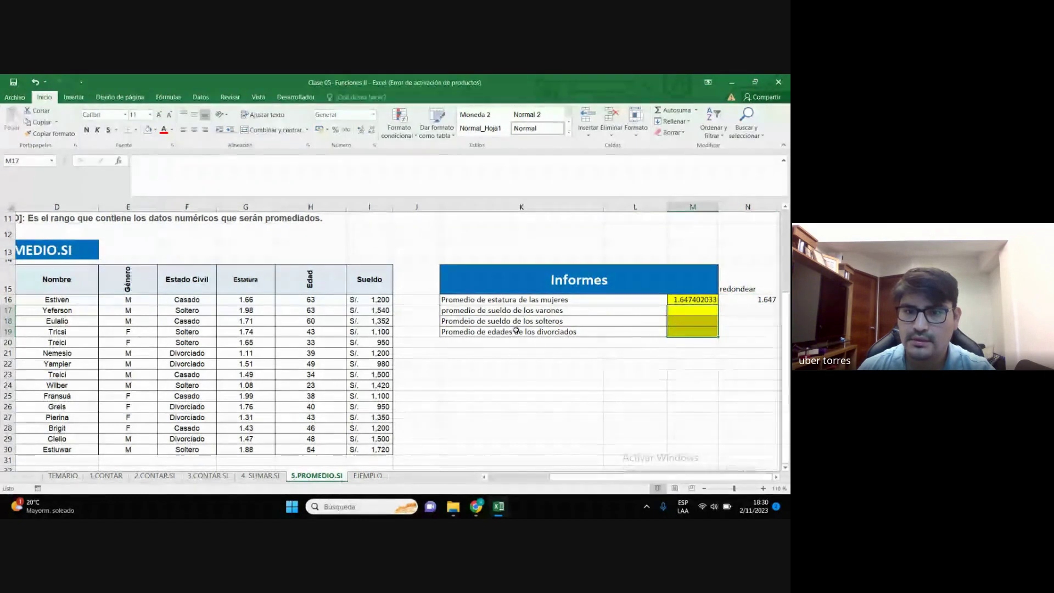
pyautogui.click(583, 308)
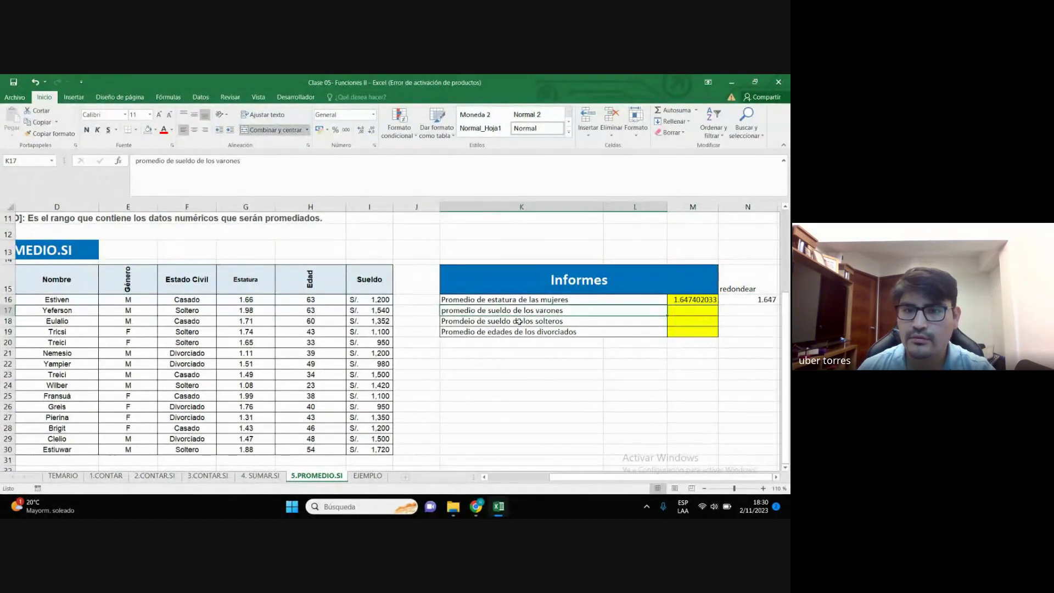
pyautogui.click(449, 457)
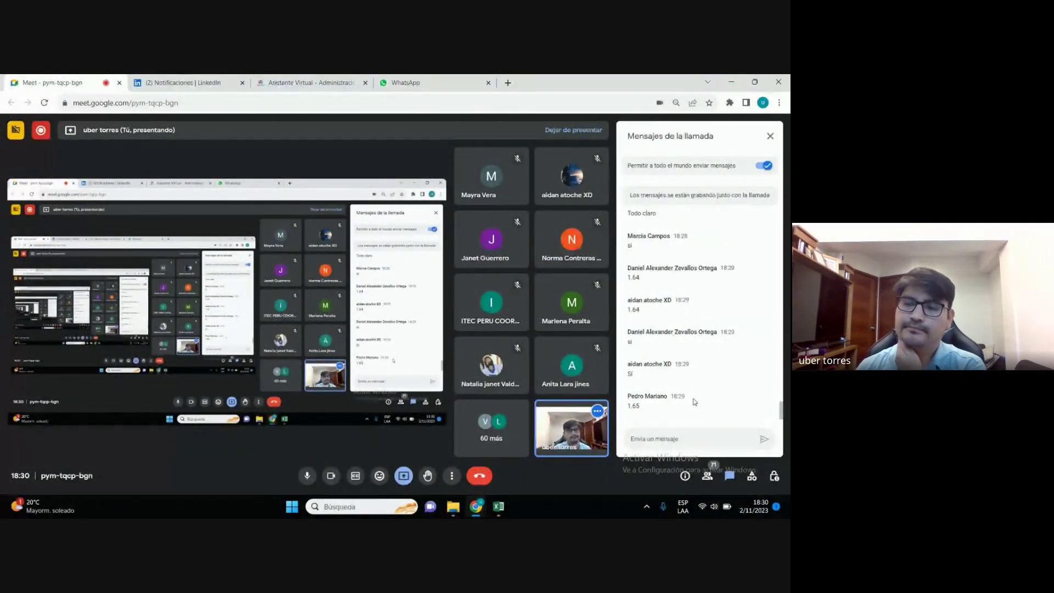
pyautogui.click(733, 82)
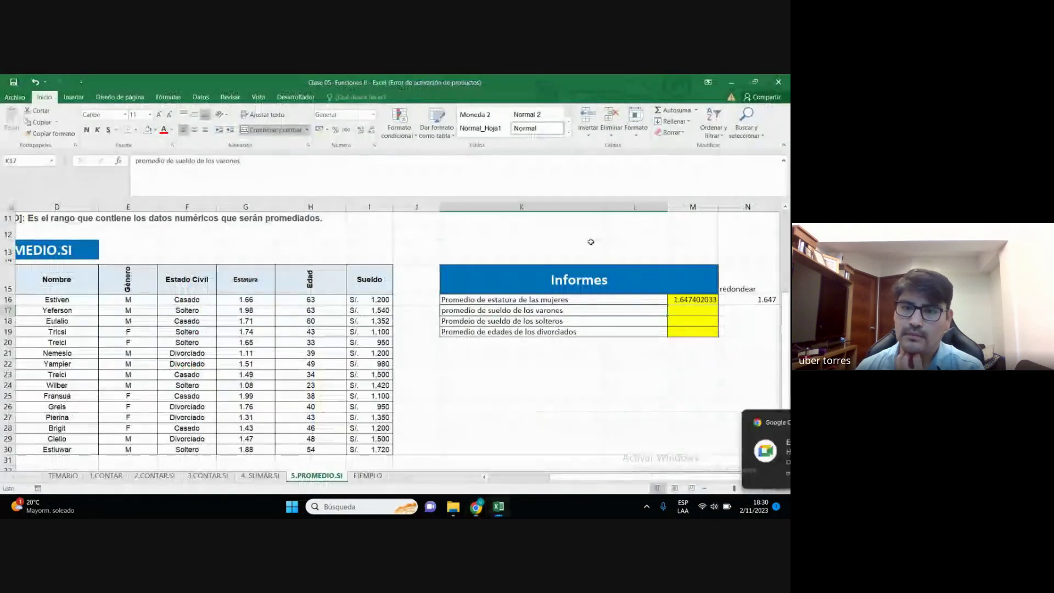
pyautogui.click(426, 298)
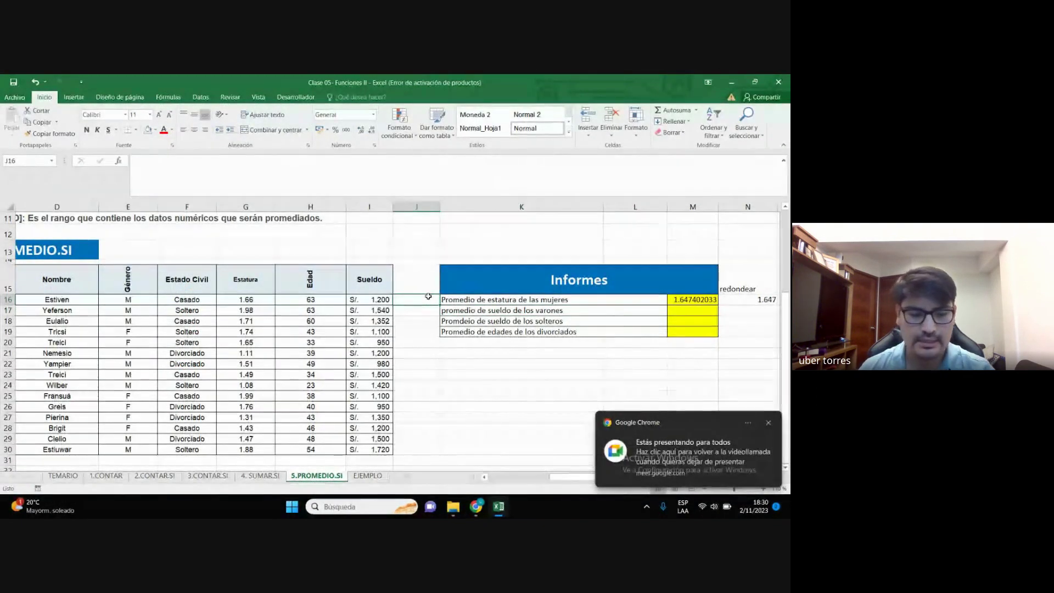
# Type the row labels a), b), c) and d) into J16:J19
pyautogui.write('a)')
pyautogui.press('Return')
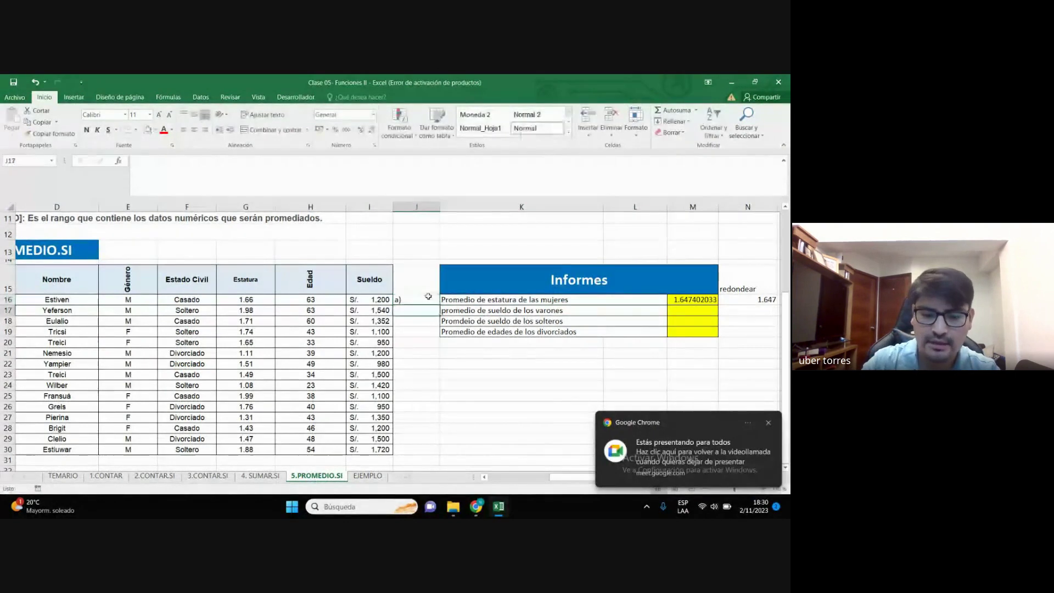
pyautogui.write('b)')
pyautogui.press('Return')
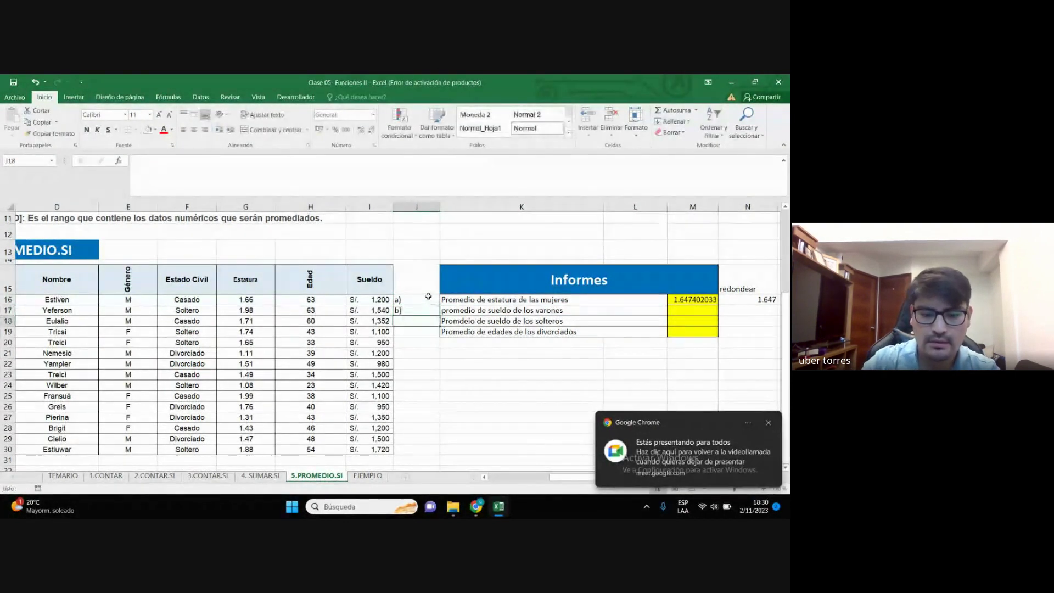
pyautogui.write('c)')
pyautogui.press('Return')
pyautogui.write('b)')
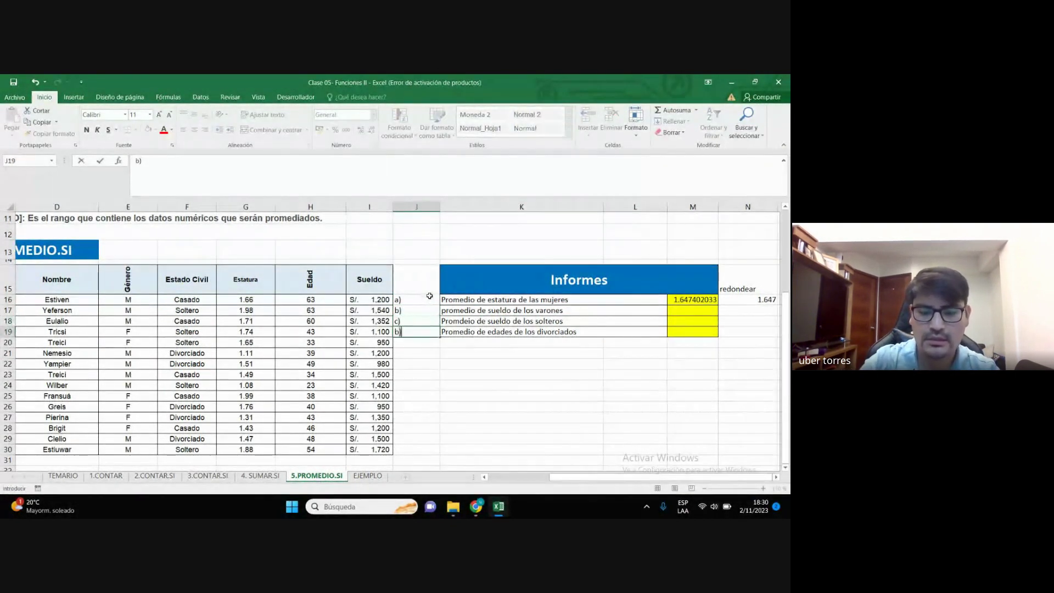
pyautogui.press('BackSpace')
pyautogui.write('d')
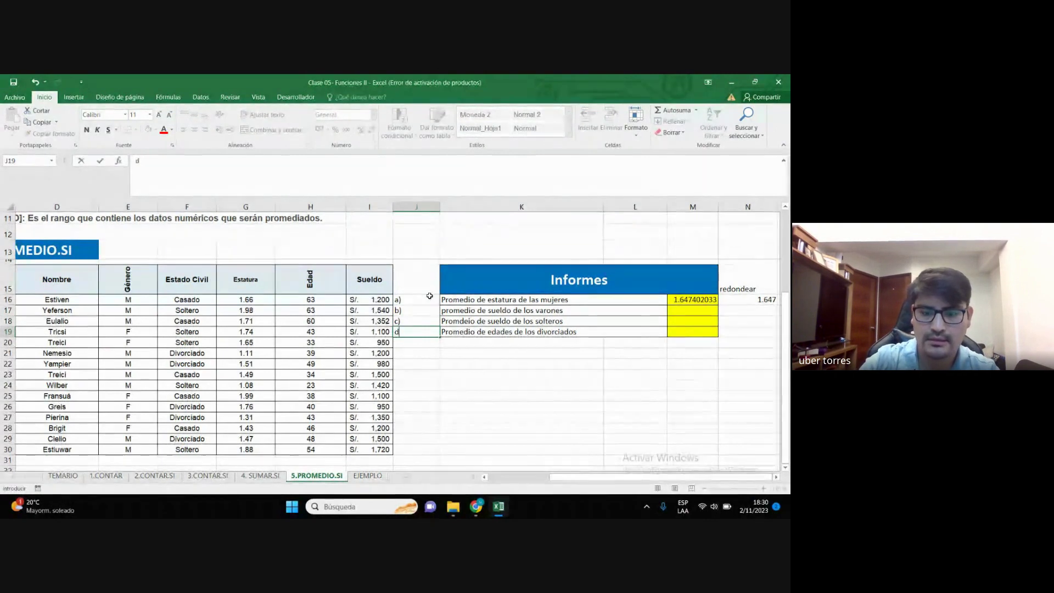
pyautogui.press('Return')
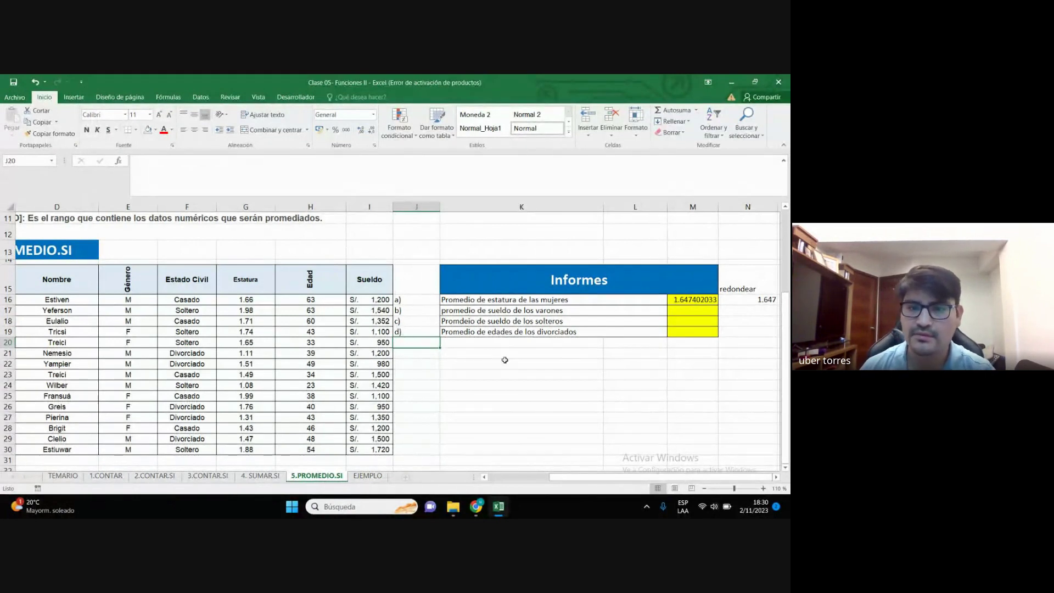
# Check the Google Meet call, then return to Excel and select the blank cell below the Informes table
pyautogui.click(439, 422)
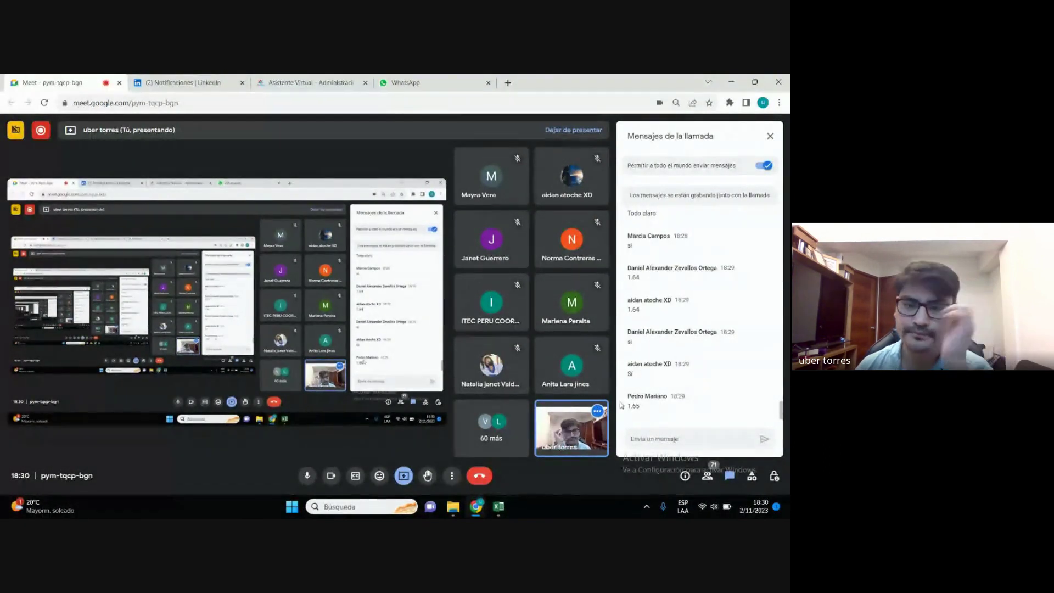
pyautogui.click(498, 506)
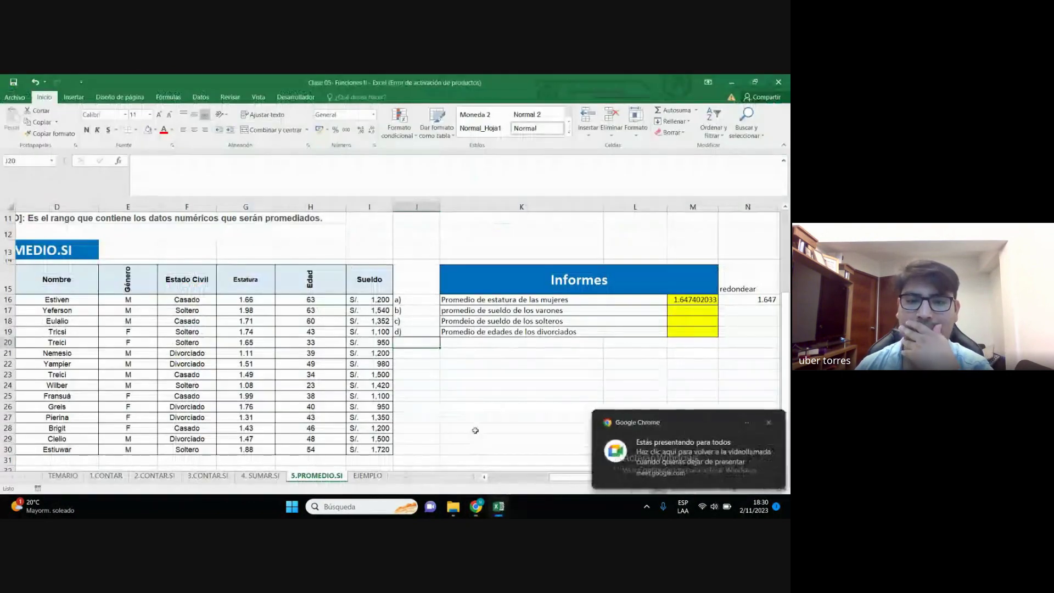
pyautogui.click(507, 393)
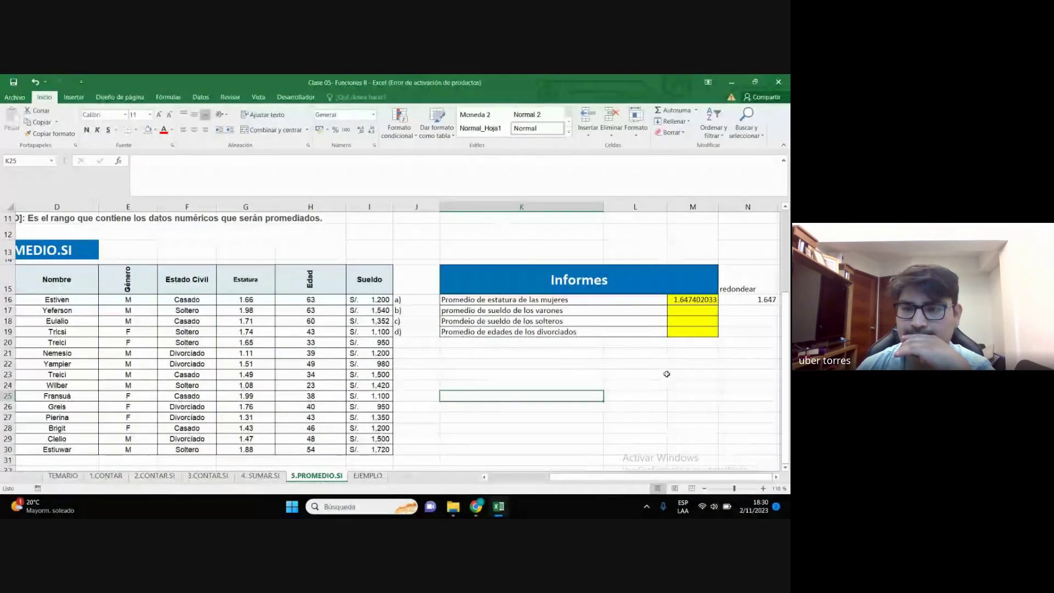
pyautogui.click(507, 354)
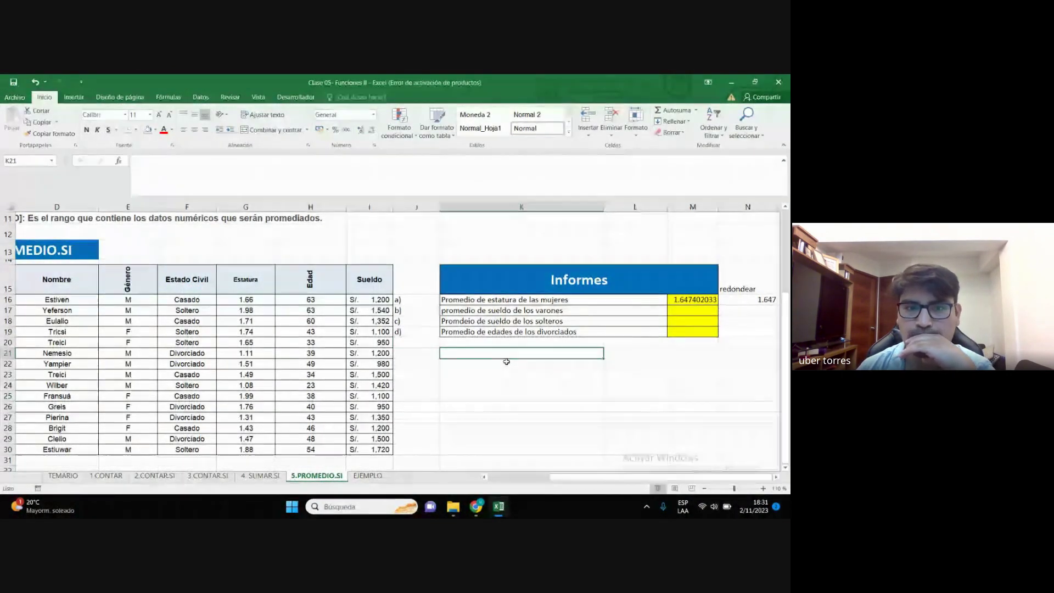
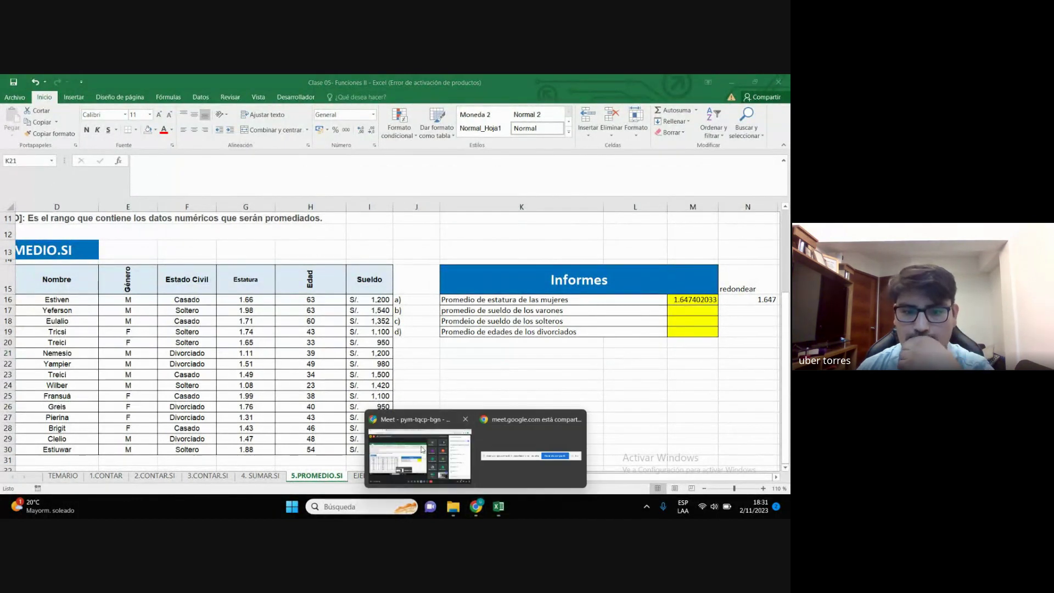
# Check the Meet call, then return to Excel to view N16's rounding formula
pyautogui.click(417, 447)
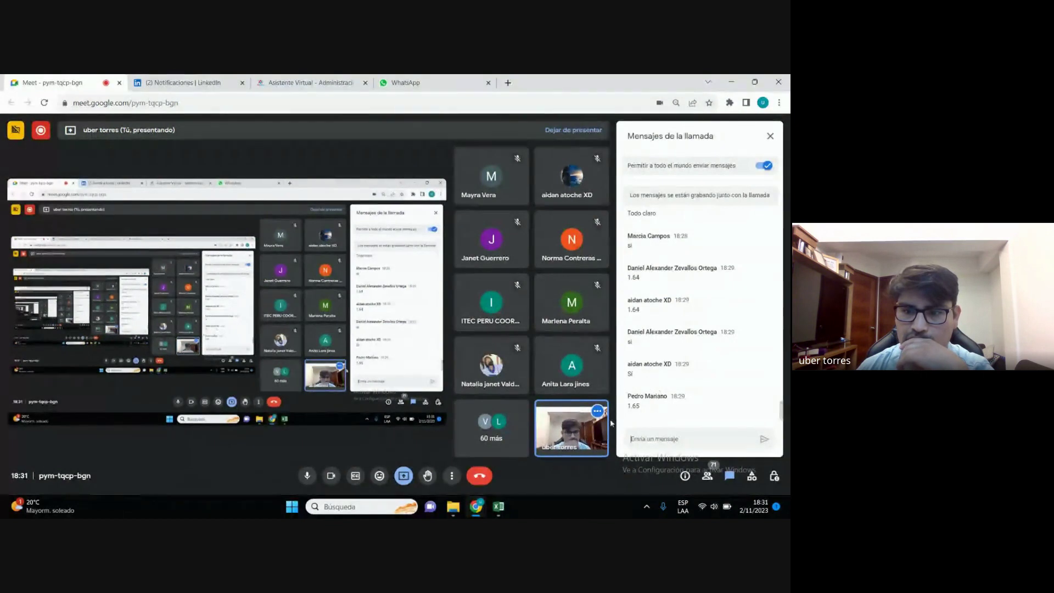
pyautogui.click(499, 506)
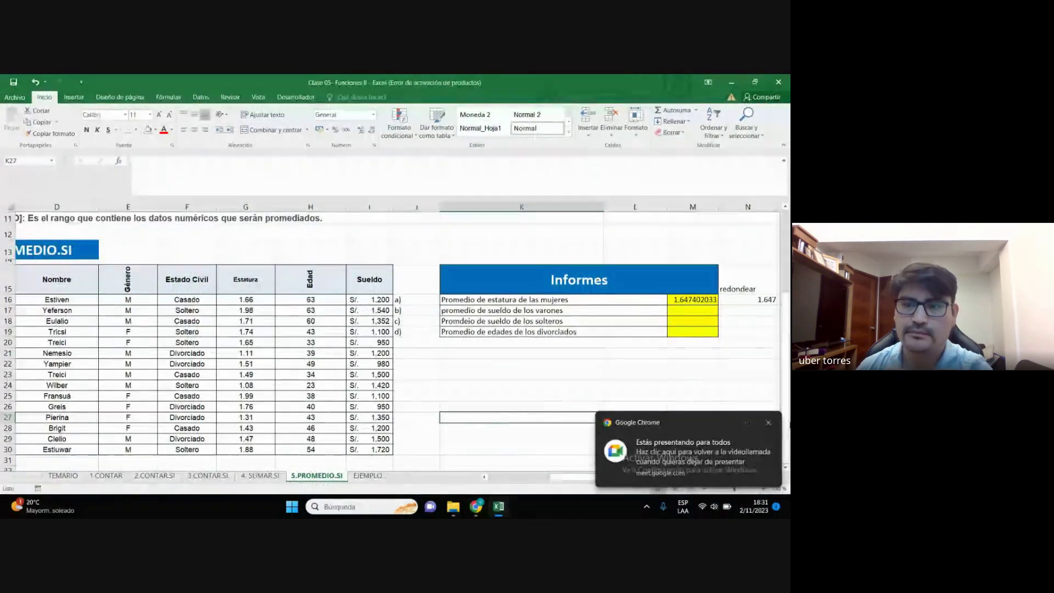
pyautogui.click(524, 373)
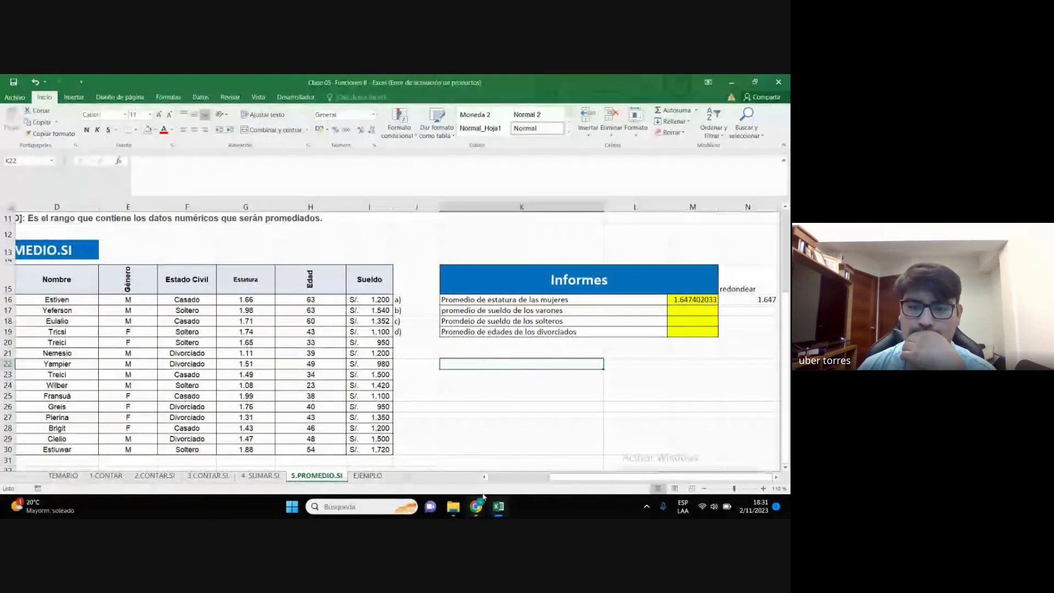
pyautogui.moveTo(476, 507)
pyautogui.click(417, 447)
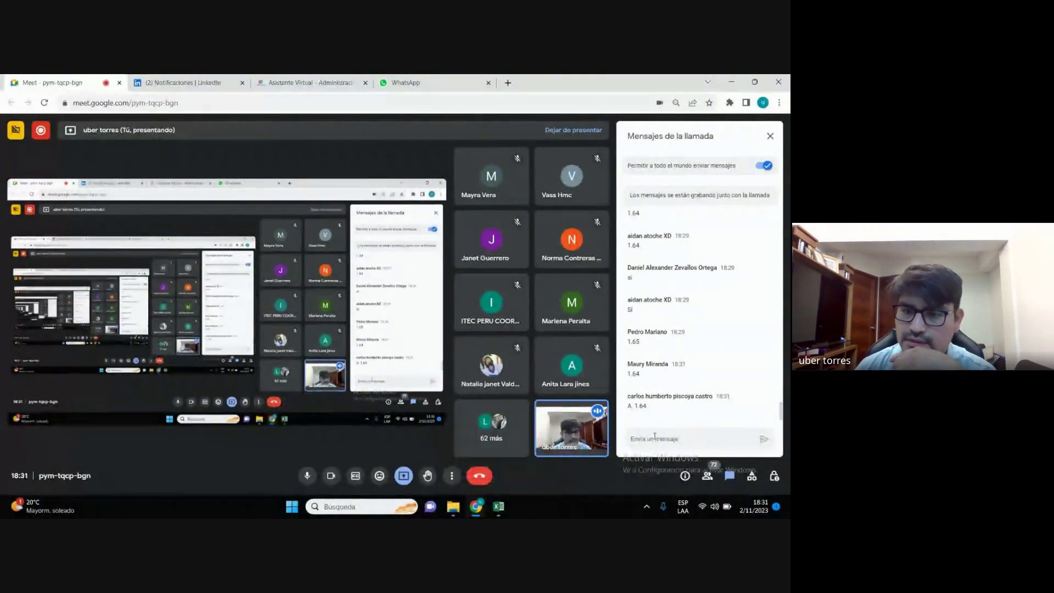
pyautogui.click(499, 506)
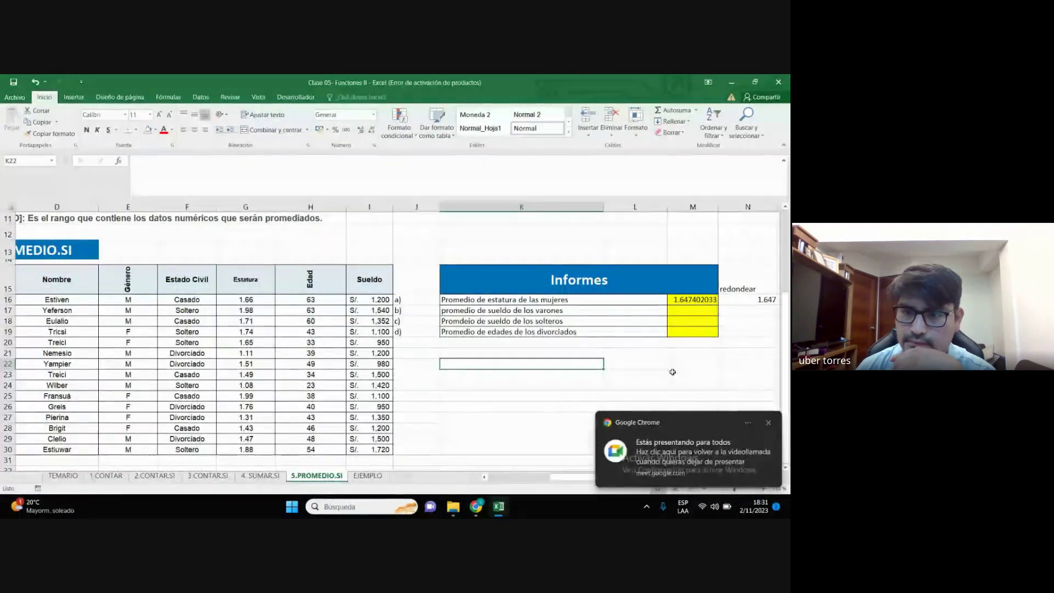
pyautogui.click(749, 300)
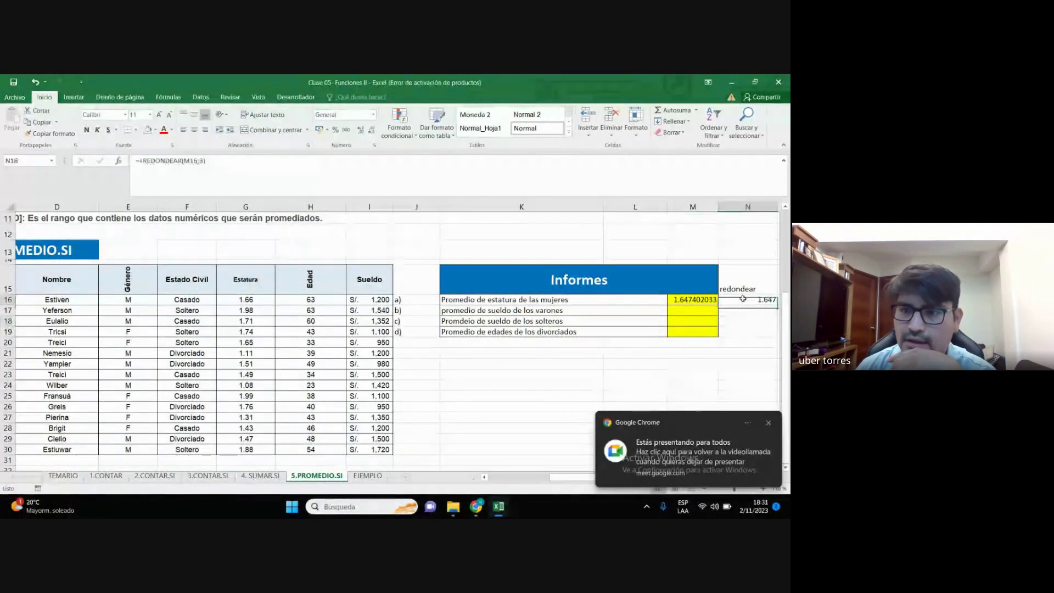
pyautogui.click(769, 423)
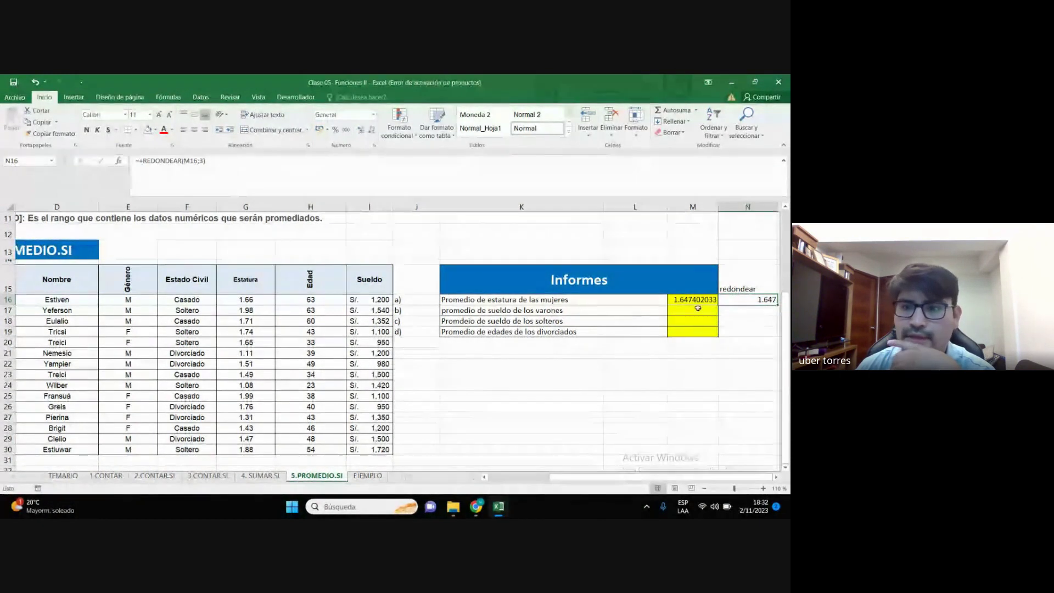
# Glance at the EJEMPLO sheet, then return to the 5.PROMEDIO.SI sheet
pyautogui.hotkey('alt', 'Tab')
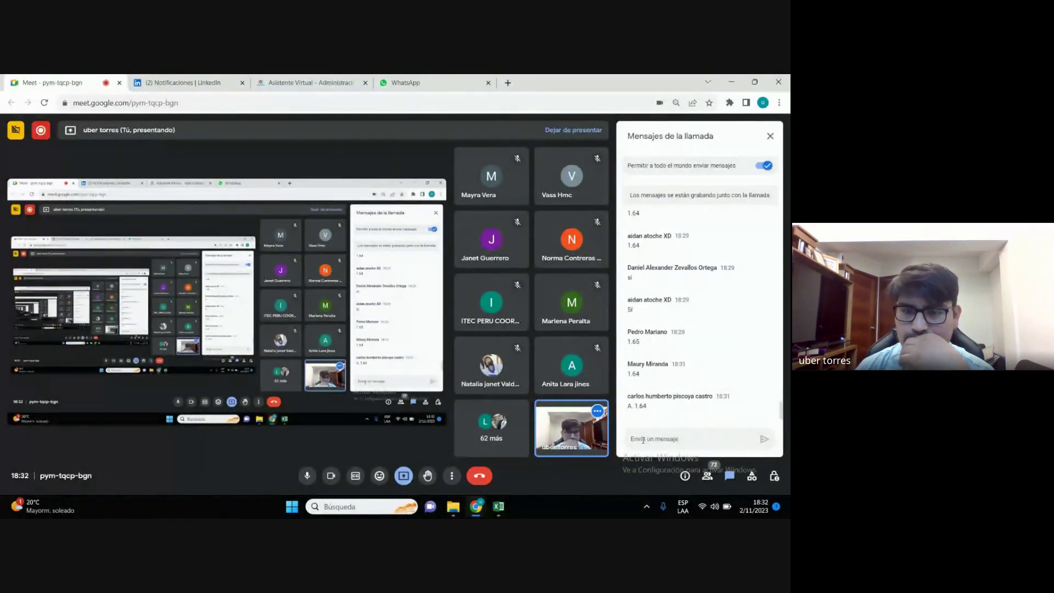
pyautogui.click(499, 506)
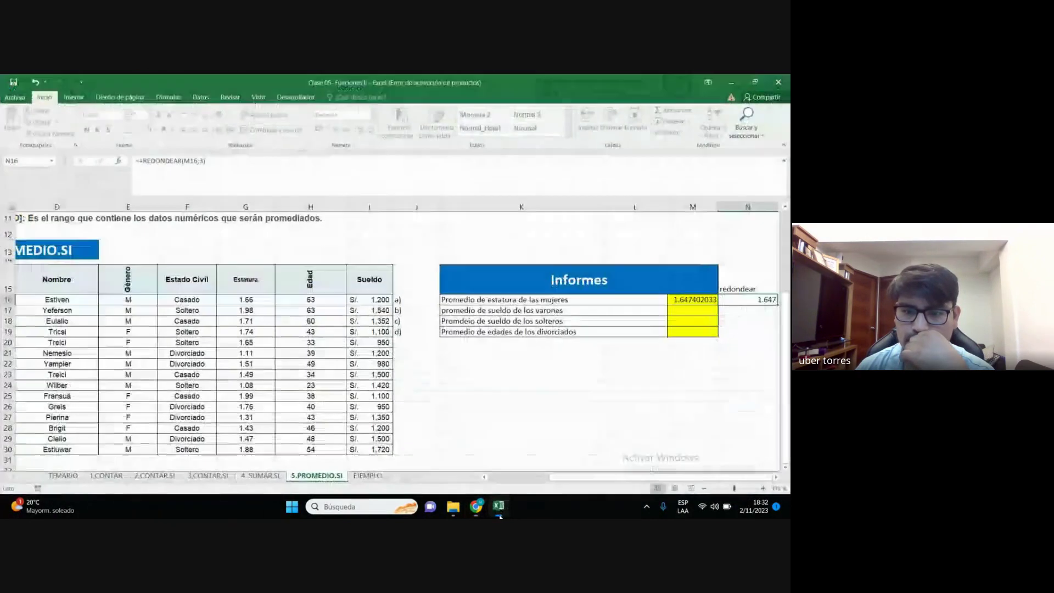
pyautogui.click(368, 476)
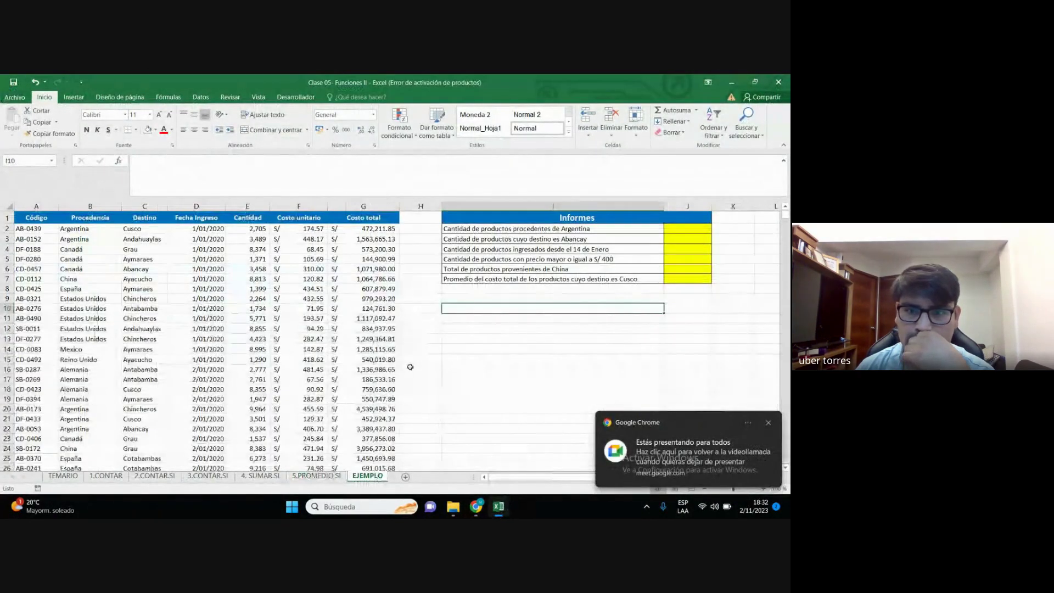
pyautogui.click(768, 423)
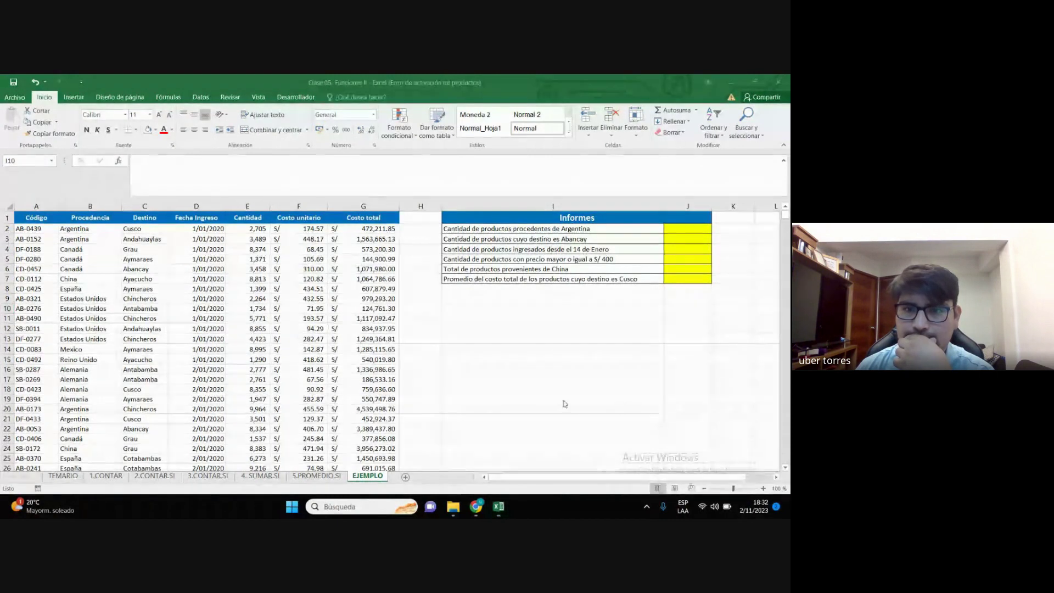
pyautogui.scroll(-3, 334, 451)
pyautogui.scroll(3, 333, 450)
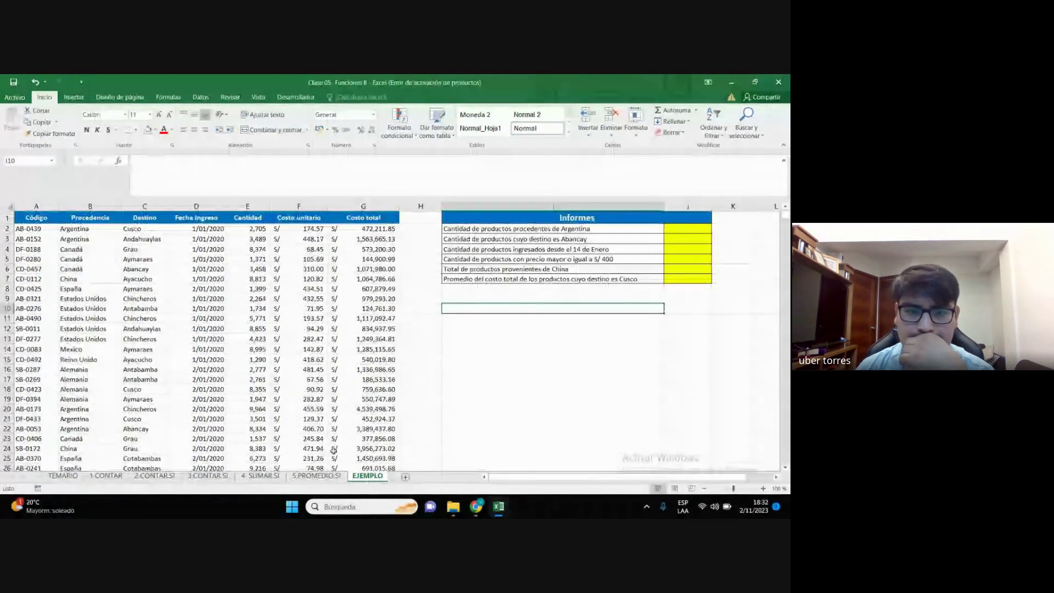
pyautogui.click(316, 475)
pyautogui.scroll(-3, 561, 364)
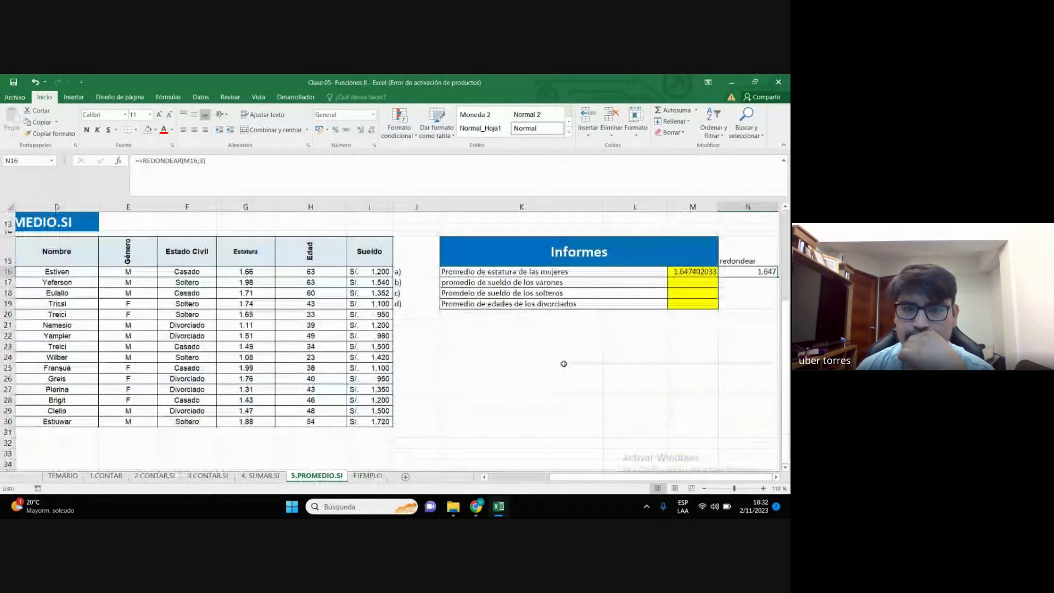
pyautogui.moveTo(476, 506)
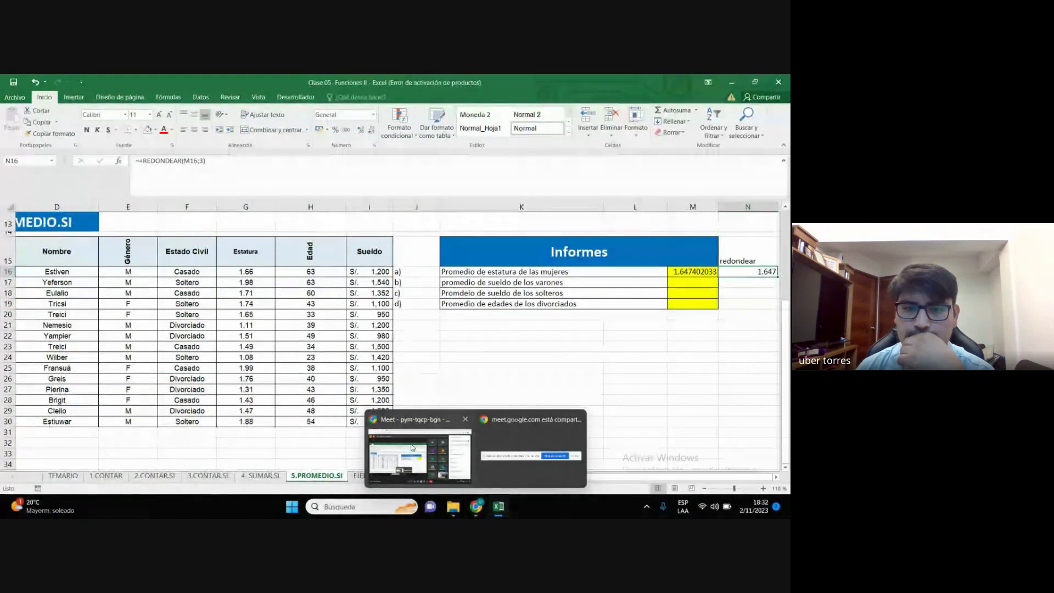
# Write in the Meet chat, select K23 in Excel, and return to the call
pyautogui.click(399, 470)
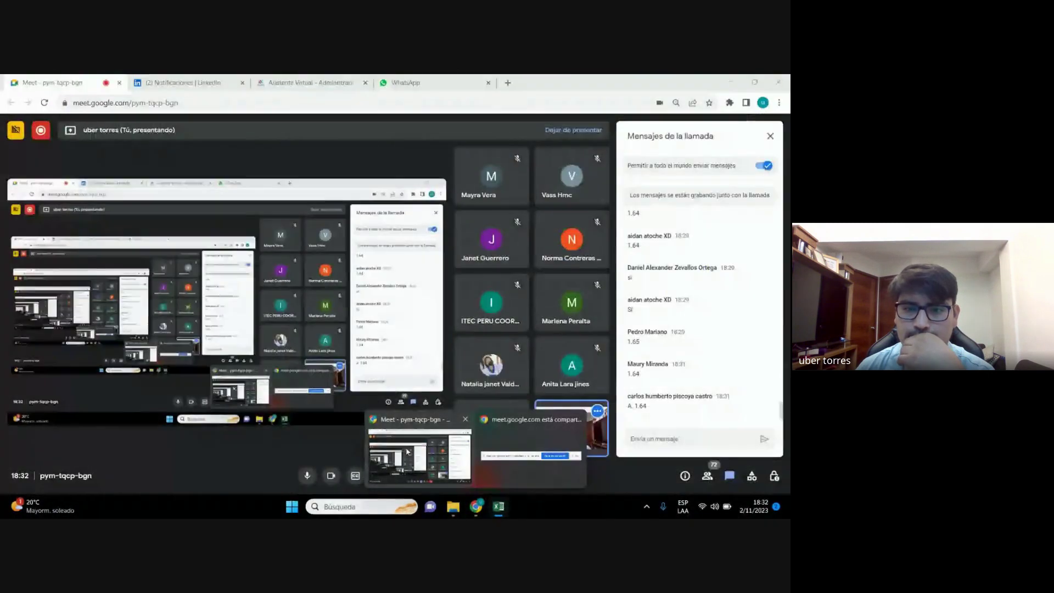
pyautogui.click(657, 437)
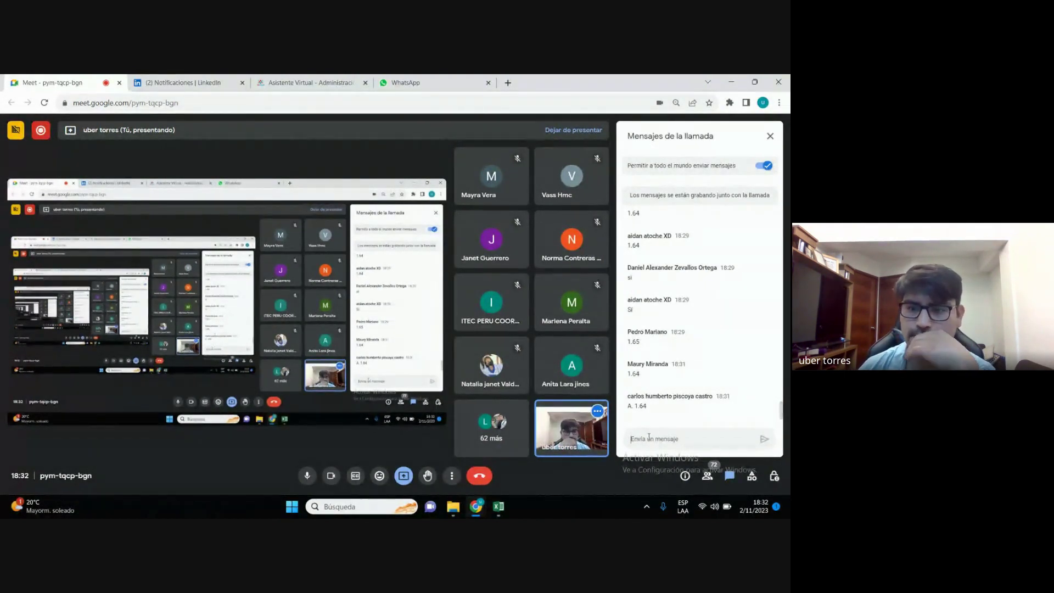
pyautogui.click(656, 432)
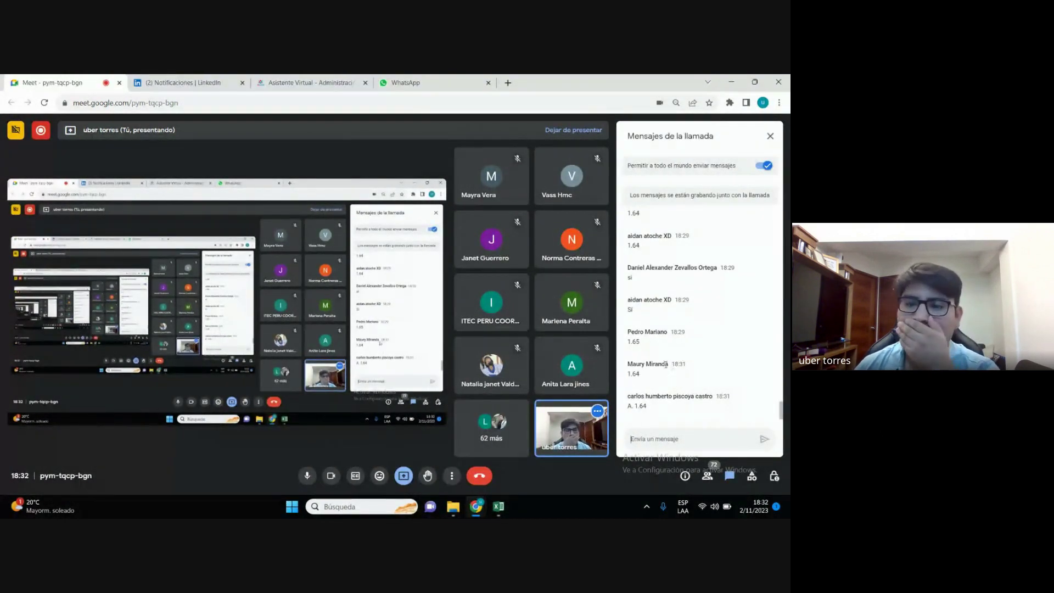
pyautogui.click(498, 506)
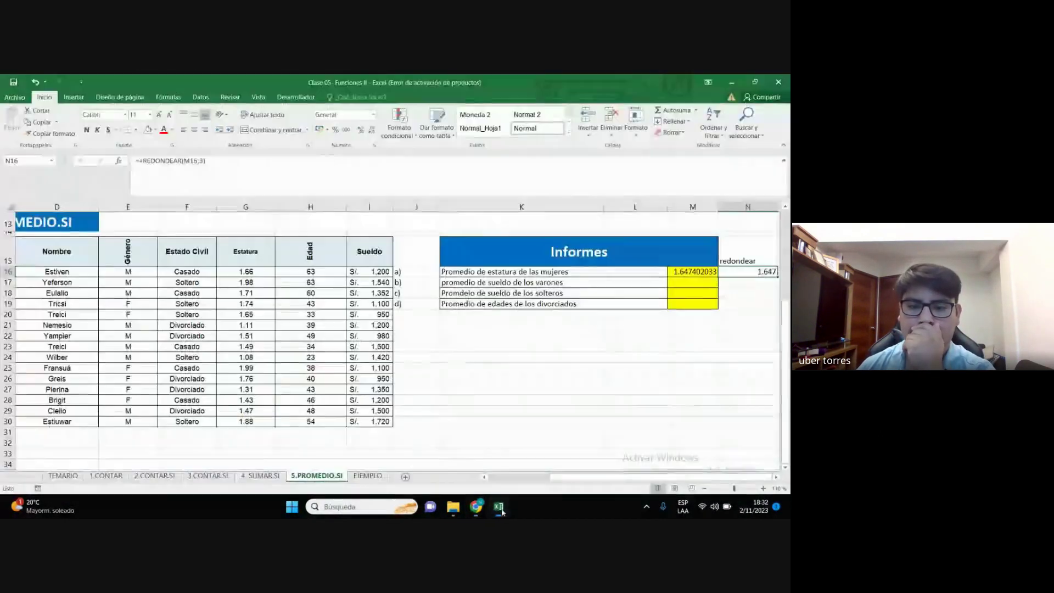
pyautogui.click(549, 344)
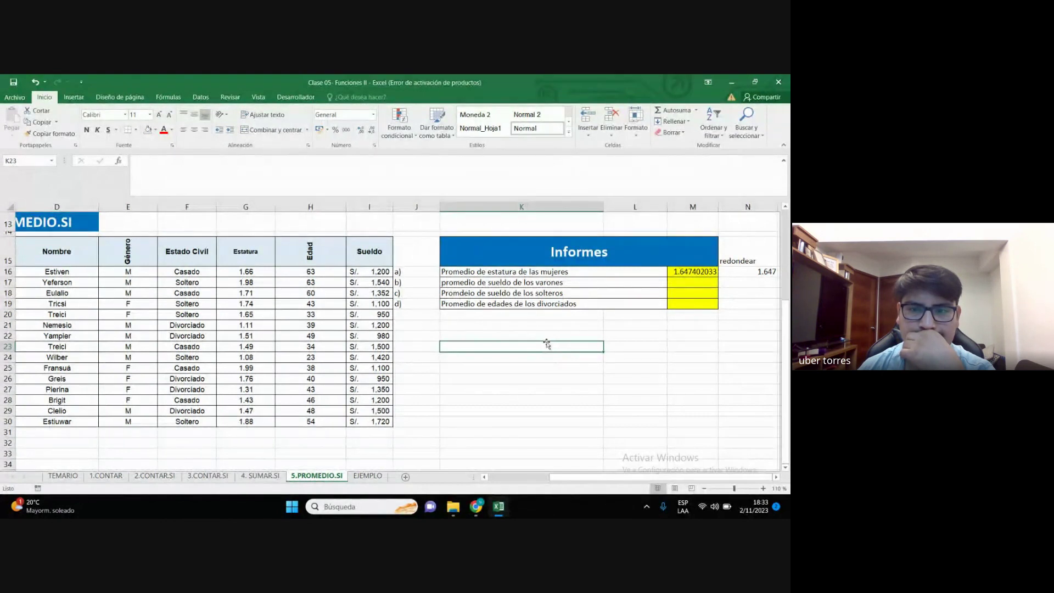
pyautogui.moveTo(476, 506)
pyautogui.click(439, 428)
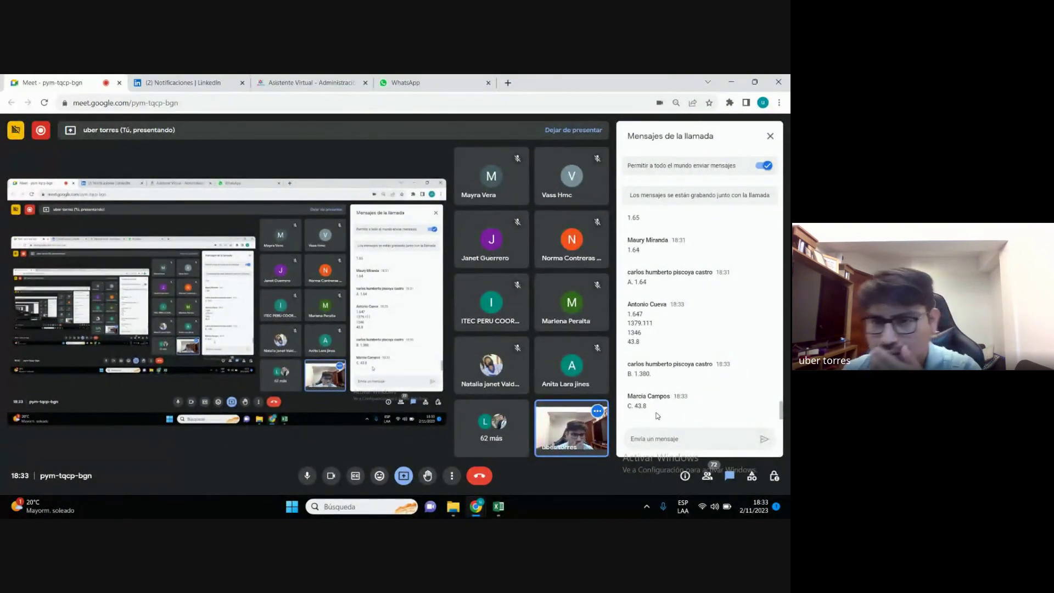
# Back in Excel, select the ages in H16:H30 to check them, then deselect
pyautogui.click(498, 506)
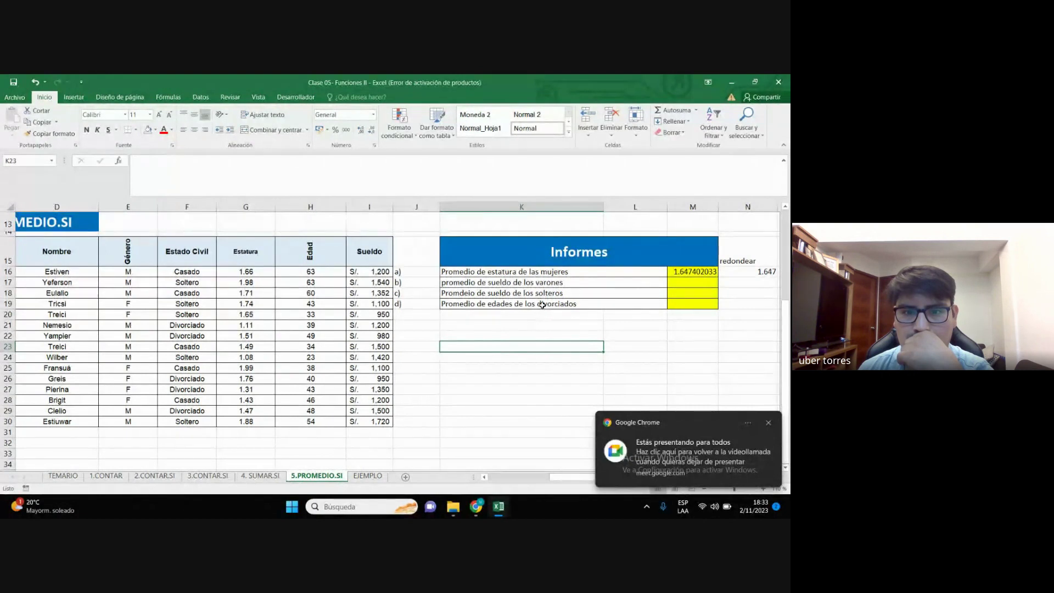
pyautogui.click(542, 303)
pyautogui.moveTo(310, 271); pyautogui.dragTo(317, 418)
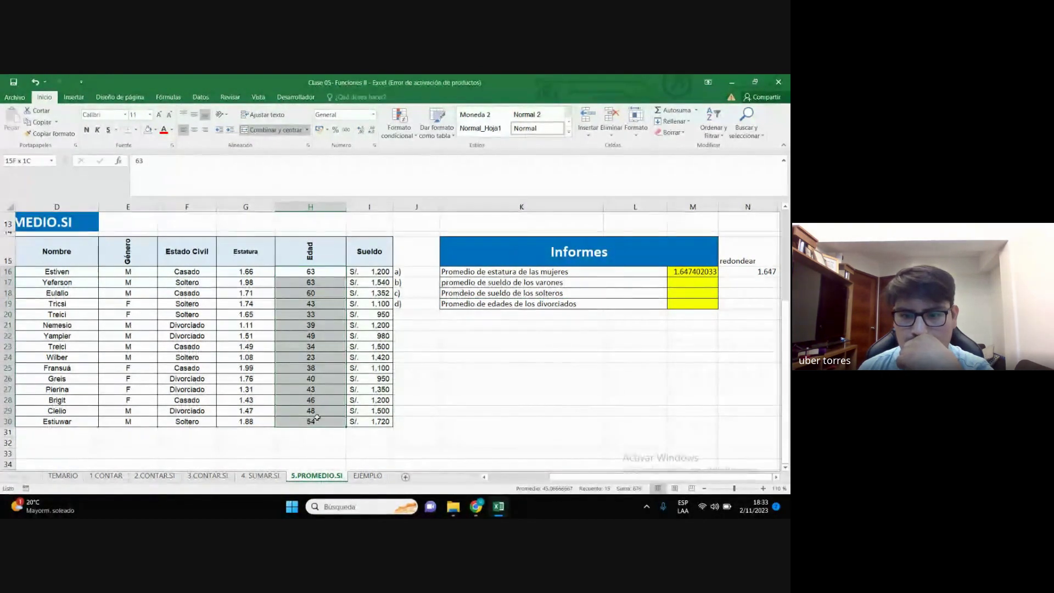
pyautogui.click(542, 399)
# Minimize Excel to scroll through the Meet chat answers, then Alt+Tab back
pyautogui.click(731, 82)
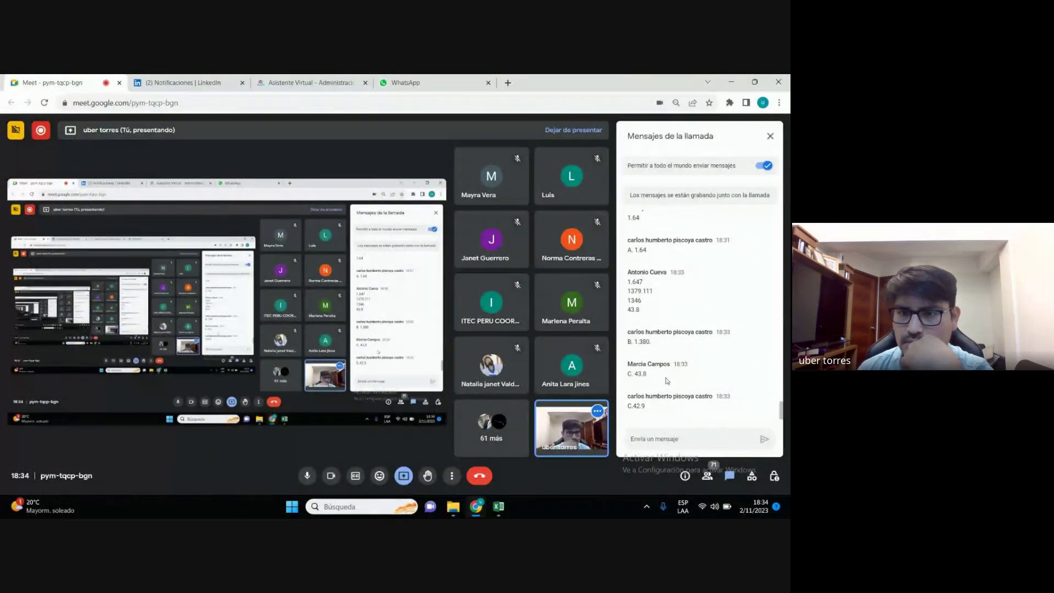
pyautogui.scroll(1, 679, 378)
pyautogui.scroll(1, 679, 376)
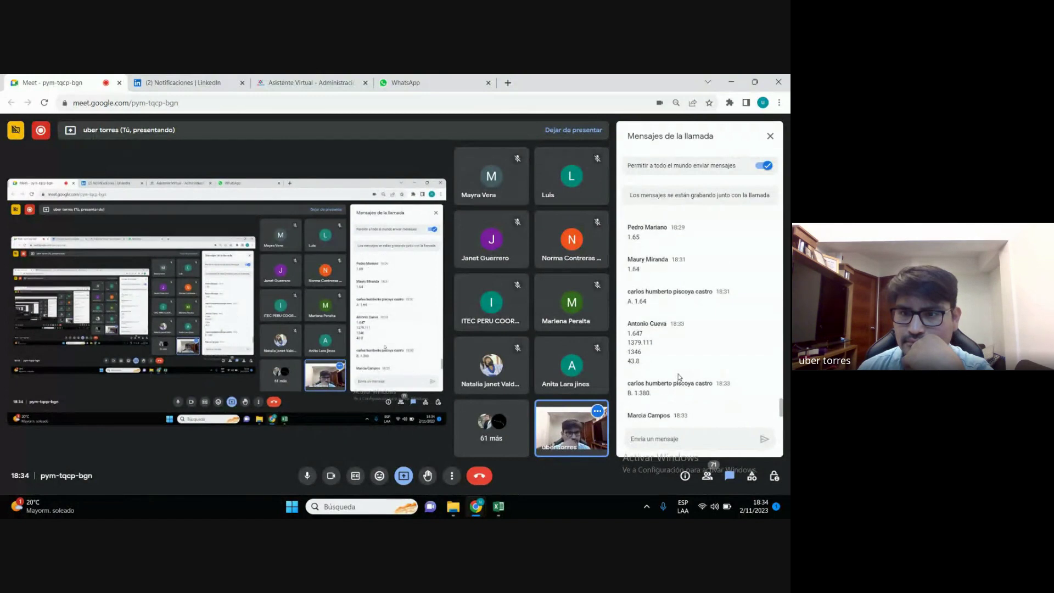
pyautogui.scroll(1, 679, 375)
pyautogui.scroll(1, 679, 374)
pyautogui.scroll(-4, 679, 375)
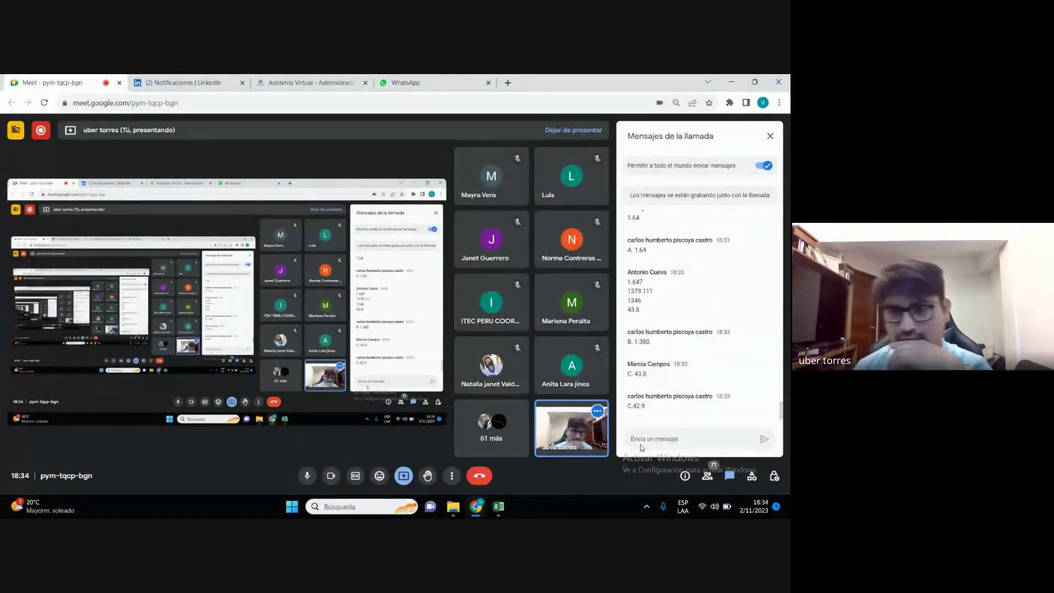
pyautogui.hotkey('alt', 'Tab')
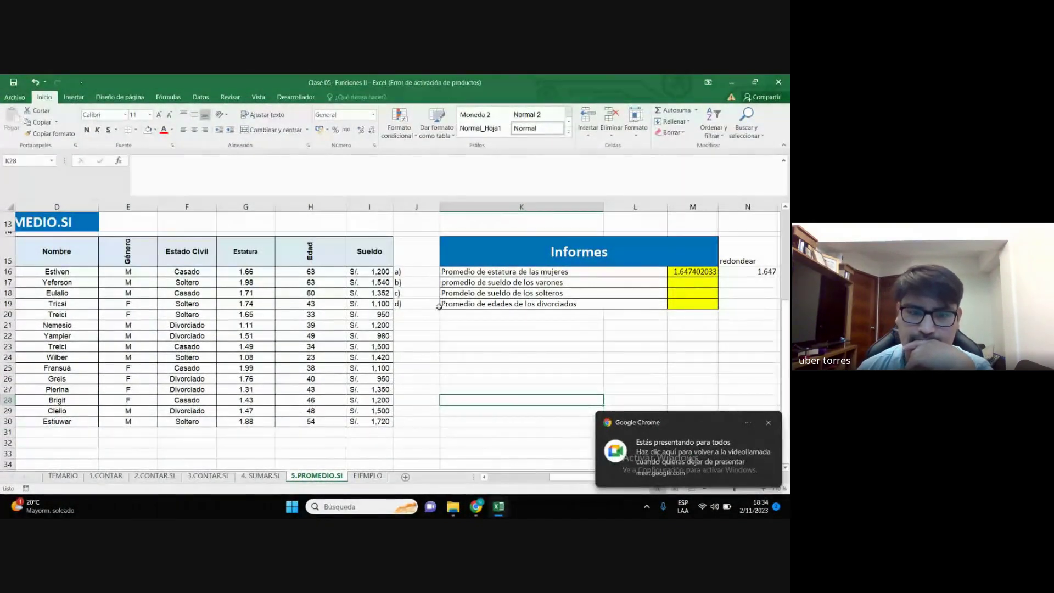
# Reread the Meet chat answers once more and return to Excel at cell K26
pyautogui.click(479, 344)
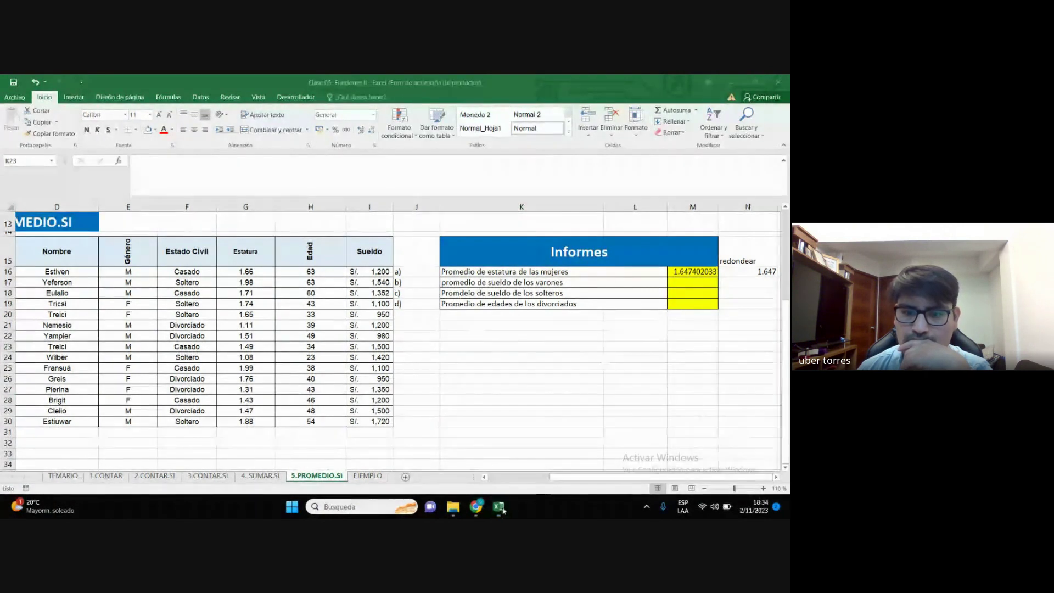
pyautogui.click(476, 507)
pyautogui.click(420, 453)
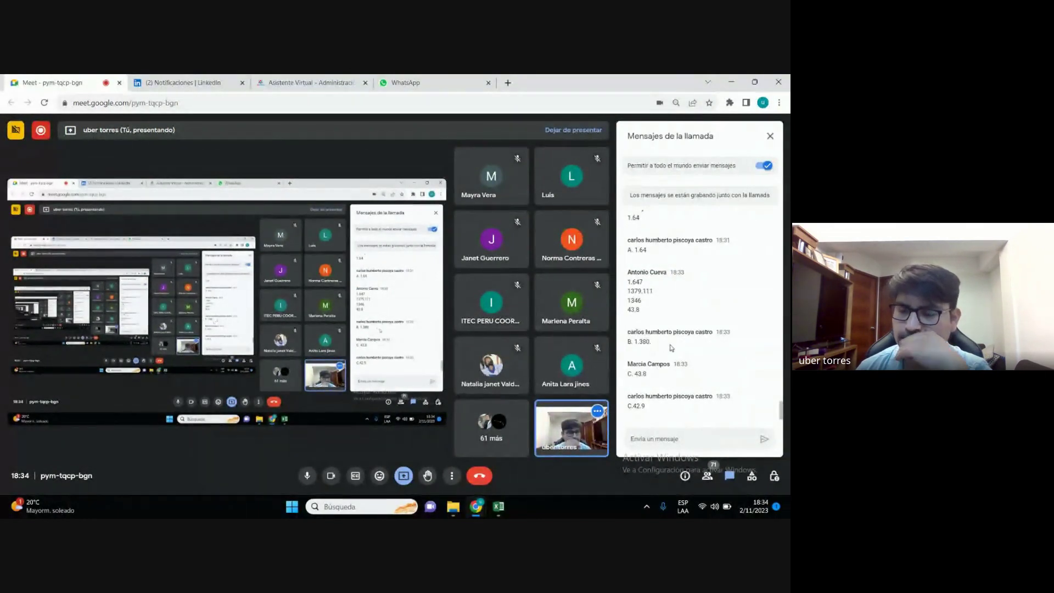
pyautogui.scroll(5, 672, 347)
pyautogui.scroll(-3, 686, 373)
pyautogui.scroll(-3, 697, 395)
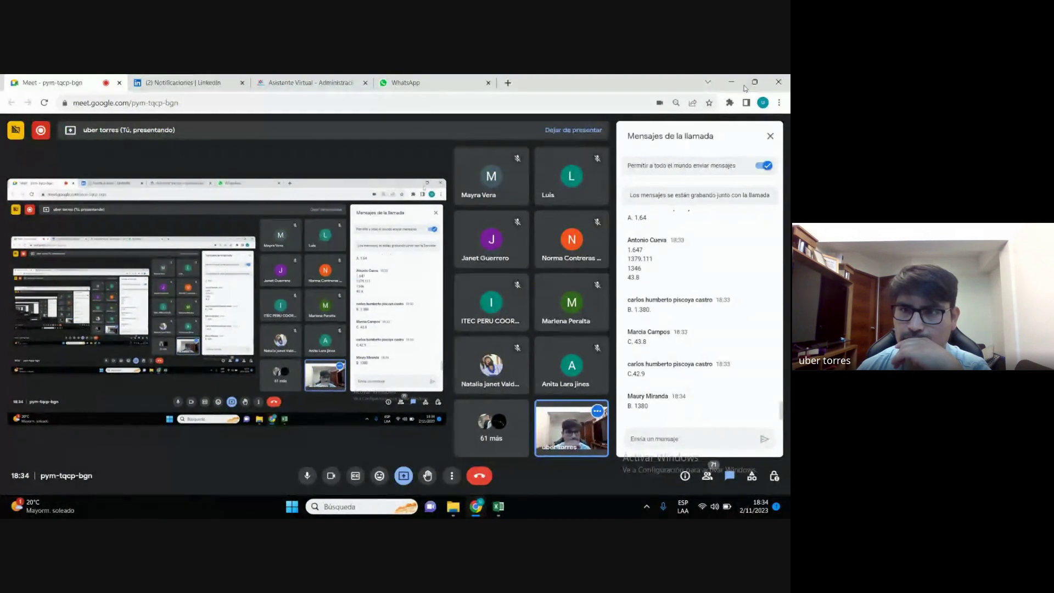
pyautogui.hotkey('alt', 'Tab')
pyautogui.click(444, 380)
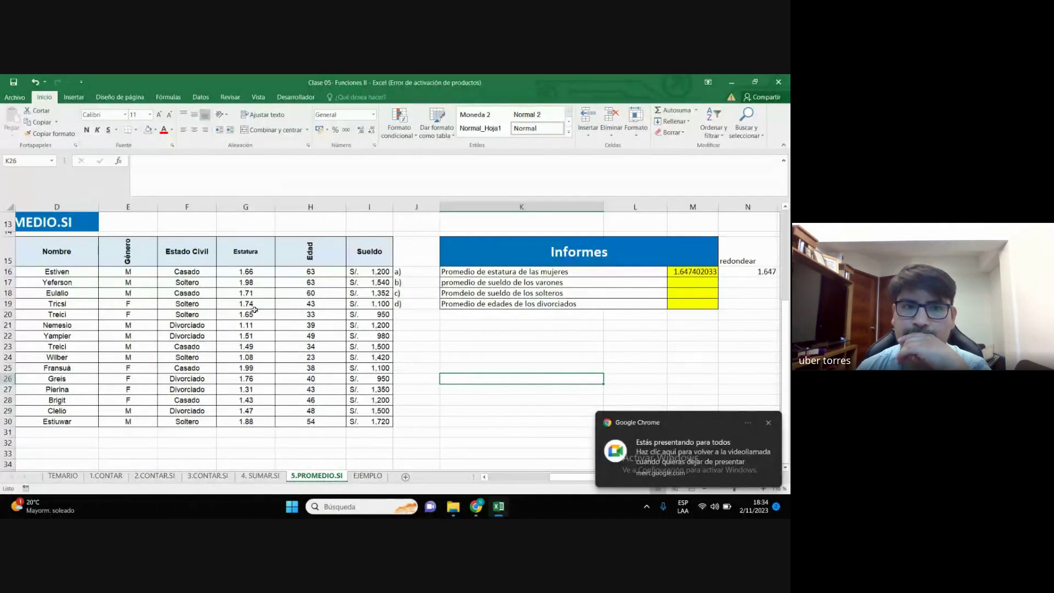
# Convert the employee data into a table with Ctrl+T, then undo it
pyautogui.click(88, 250)
pyautogui.hotkey('ctrl', 't')
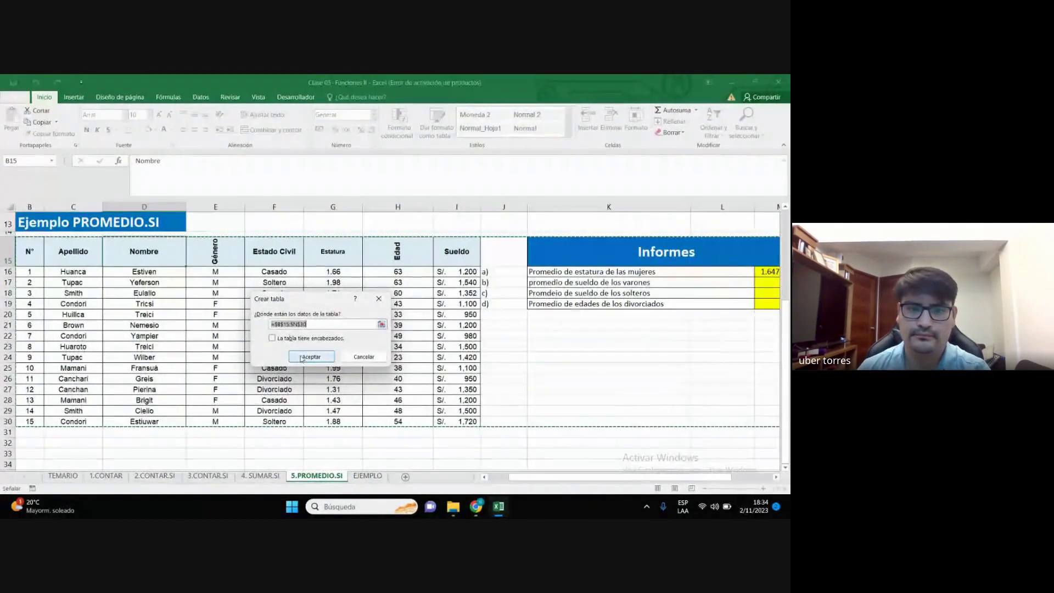
pyautogui.click(310, 357)
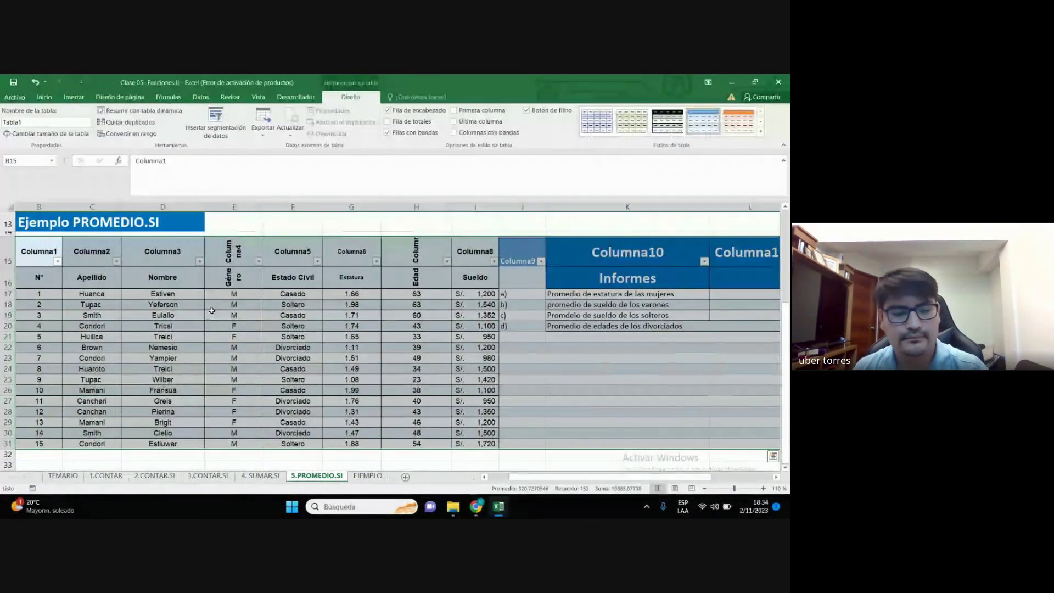
pyautogui.hotkey('ctrl', 'z')
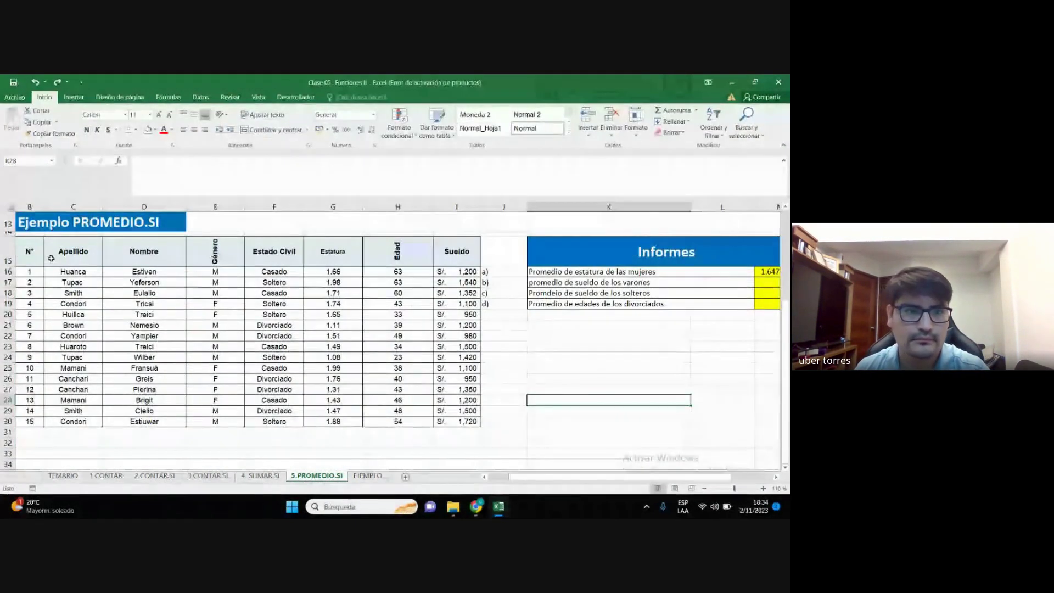
# Turn B15:I30 into a table via Insertar > Tabla
pyautogui.moveTo(30, 253); pyautogui.dragTo(463, 418)
pyautogui.moveTo(465, 434); pyautogui.dragTo(464, 422)
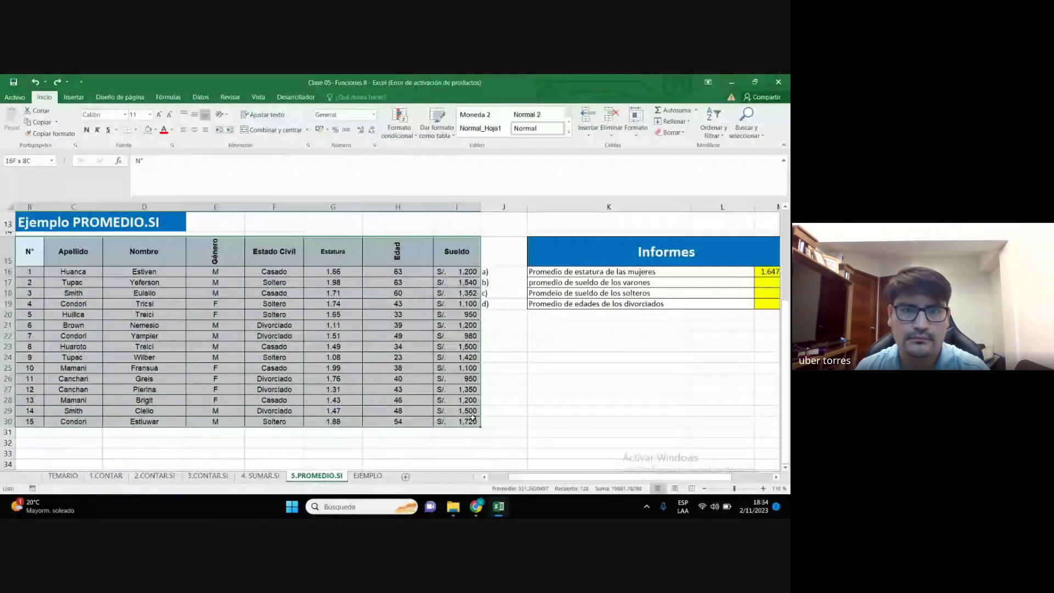
pyautogui.click(74, 97)
pyautogui.click(87, 118)
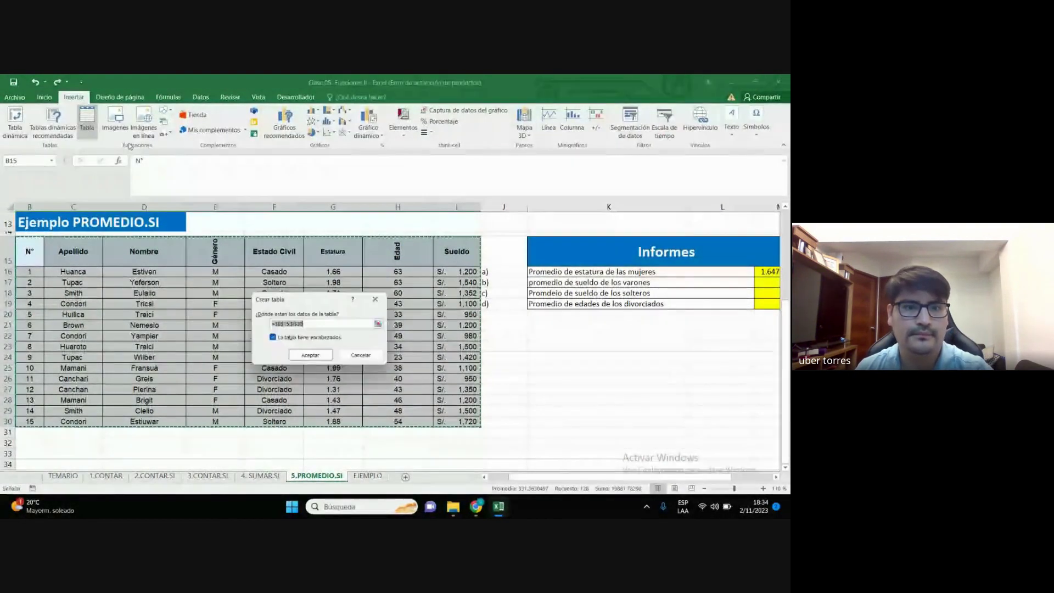
pyautogui.click(311, 356)
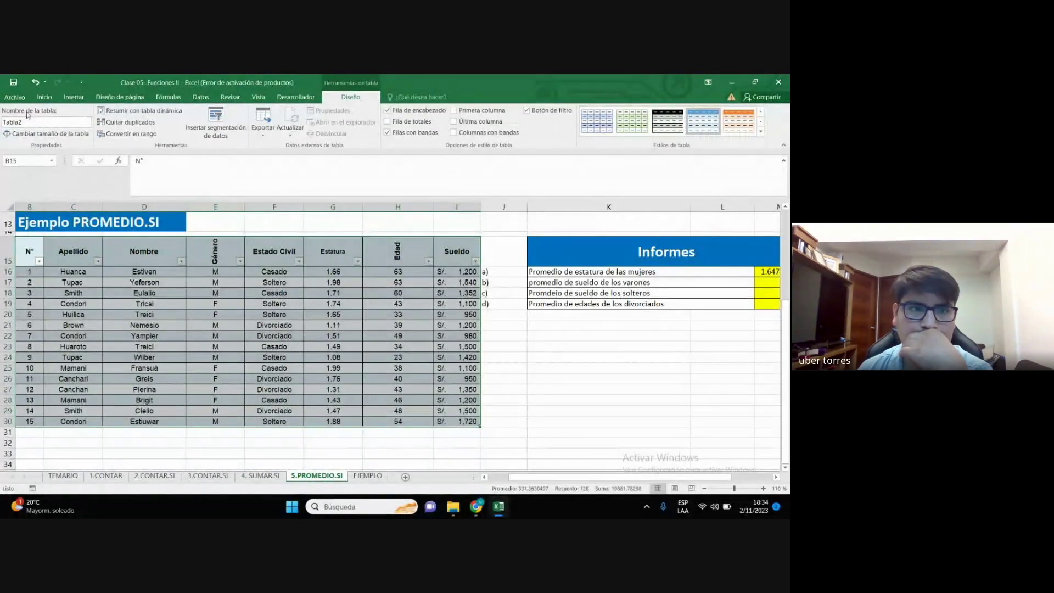
# Browse the Inicio, Archivo and Insertar tabs, then undo the table conversion
pyautogui.click(45, 97)
pyautogui.click(15, 97)
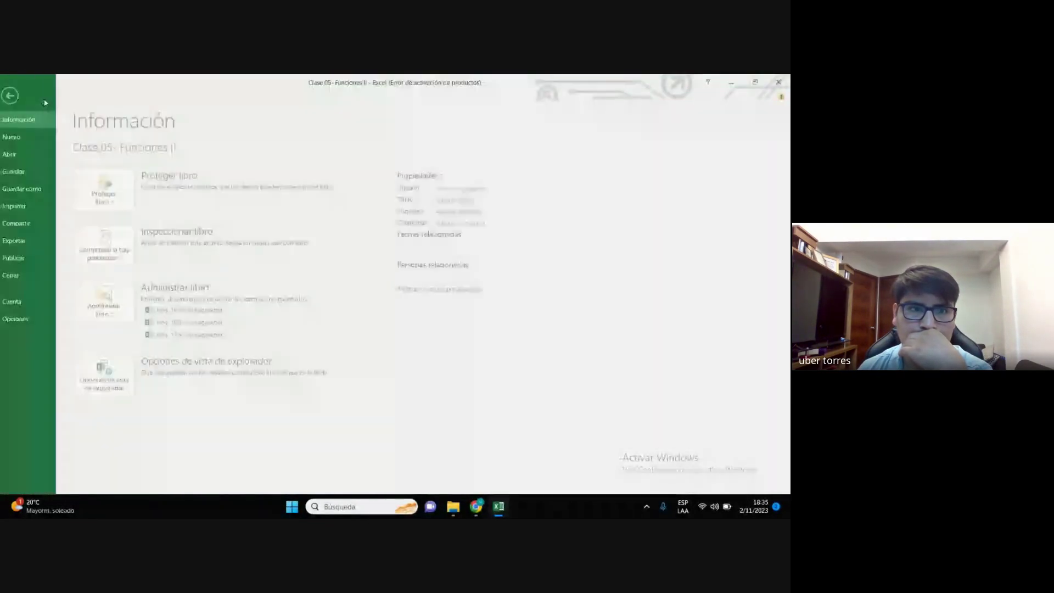
pyautogui.click(18, 95)
pyautogui.click(73, 97)
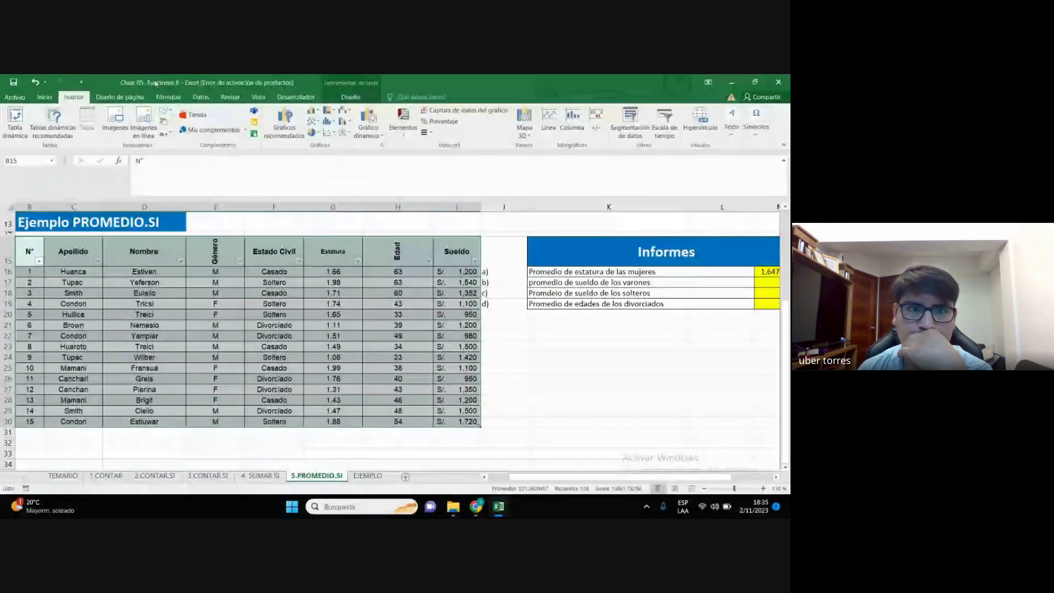
pyautogui.click(119, 97)
pyautogui.click(75, 97)
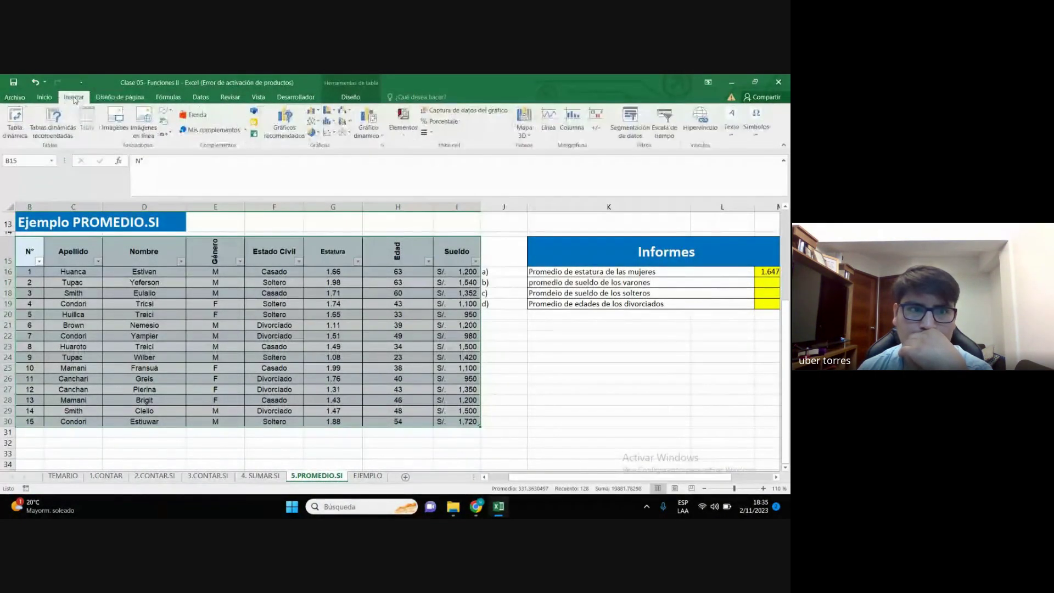
pyautogui.click(45, 97)
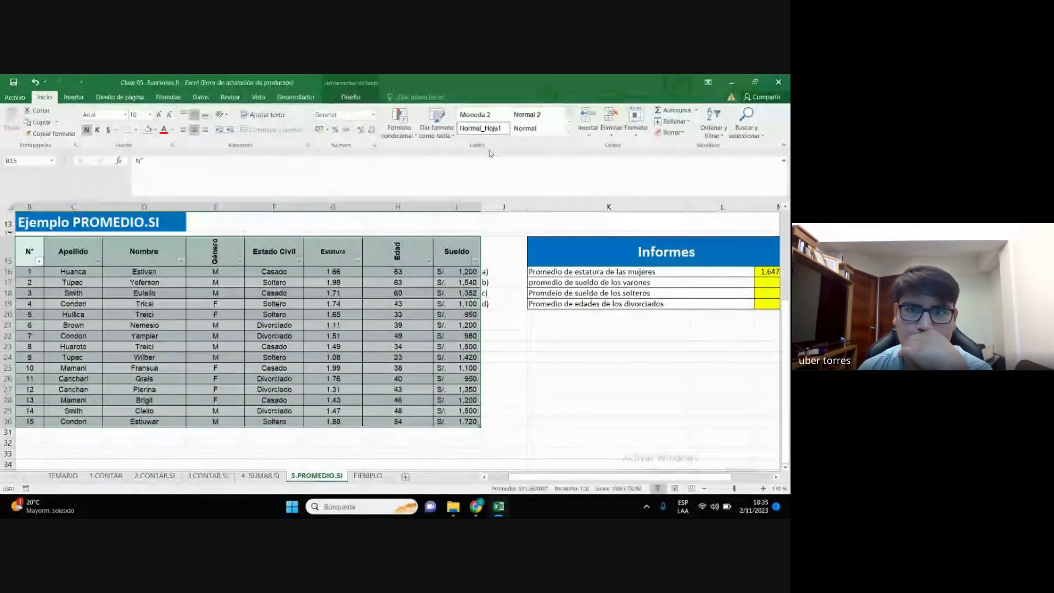
pyautogui.click(608, 389)
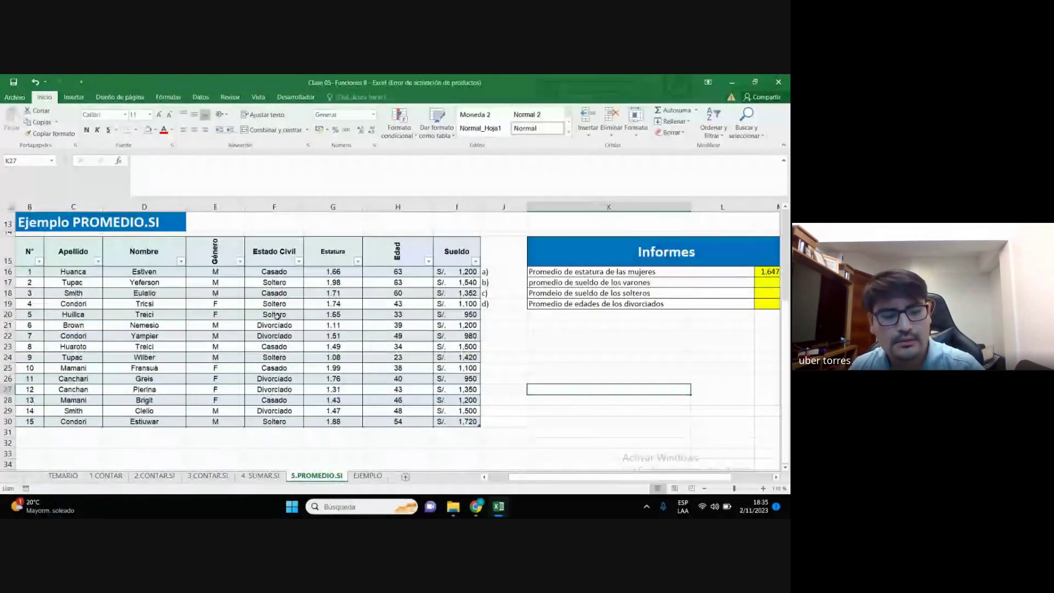
pyautogui.hotkey('ctrl', 'z')
# Re-enter the d) label in J19 and return to the Meet call
pyautogui.click(549, 368)
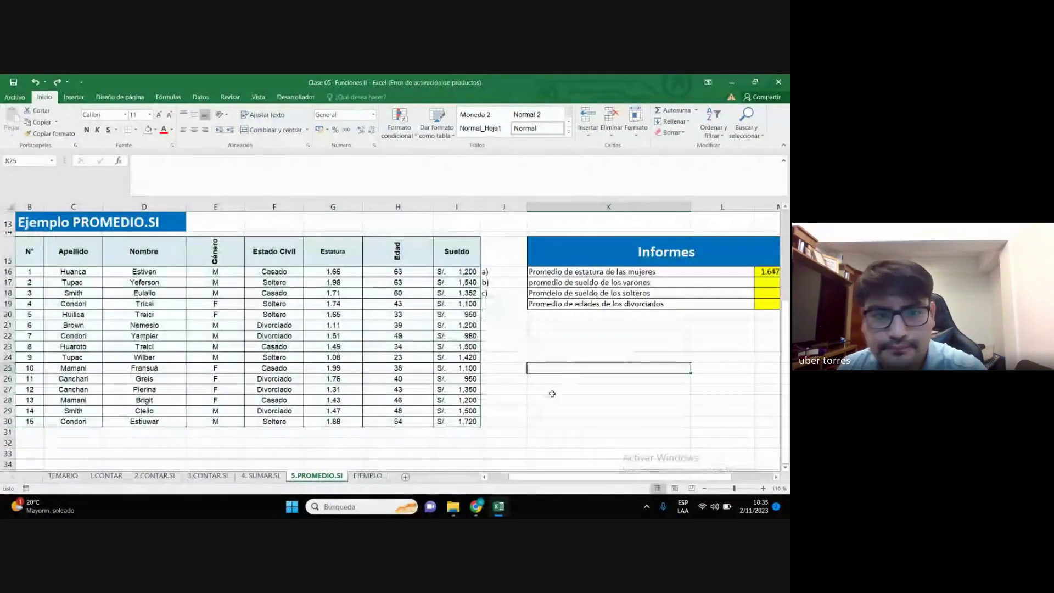
pyautogui.click(500, 304)
pyautogui.write('d)')
pyautogui.press('Return')
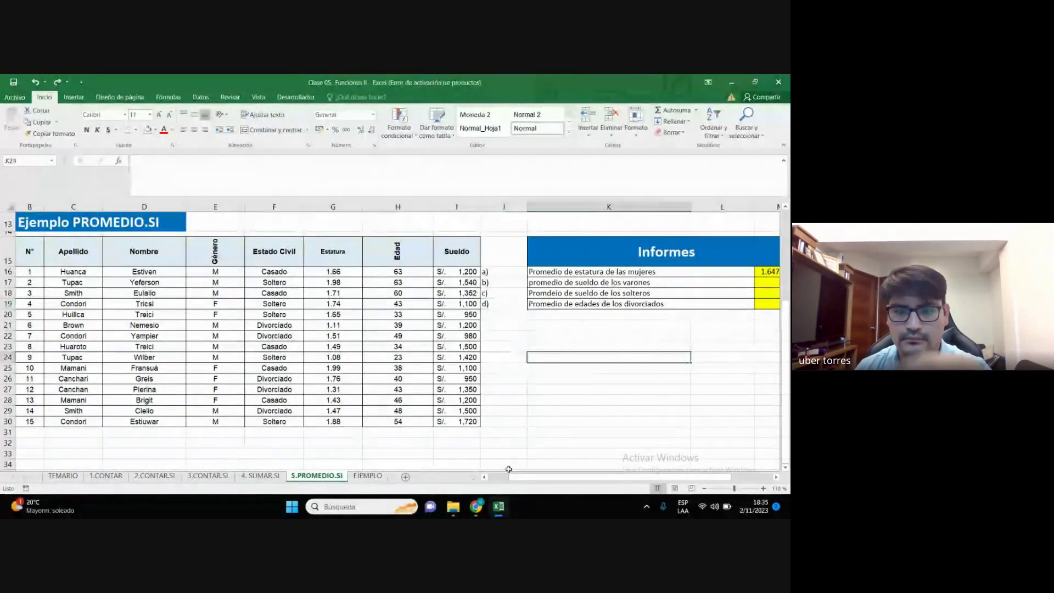
pyautogui.moveTo(476, 507)
pyautogui.click(417, 450)
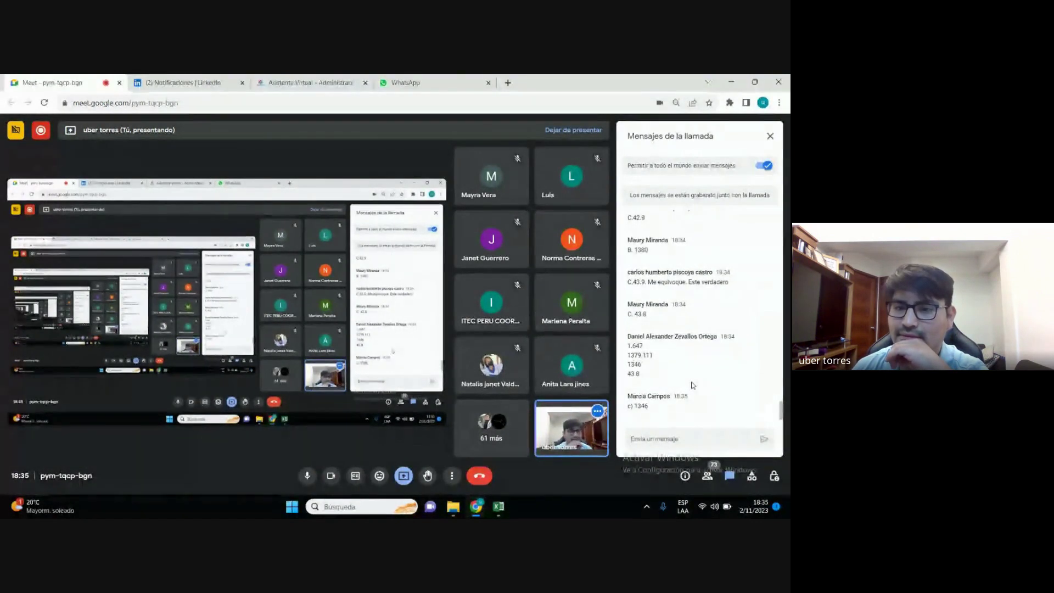
# Scroll up the chat, close the chat panel with its X, and return to Excel
pyautogui.scroll(3, 690, 387)
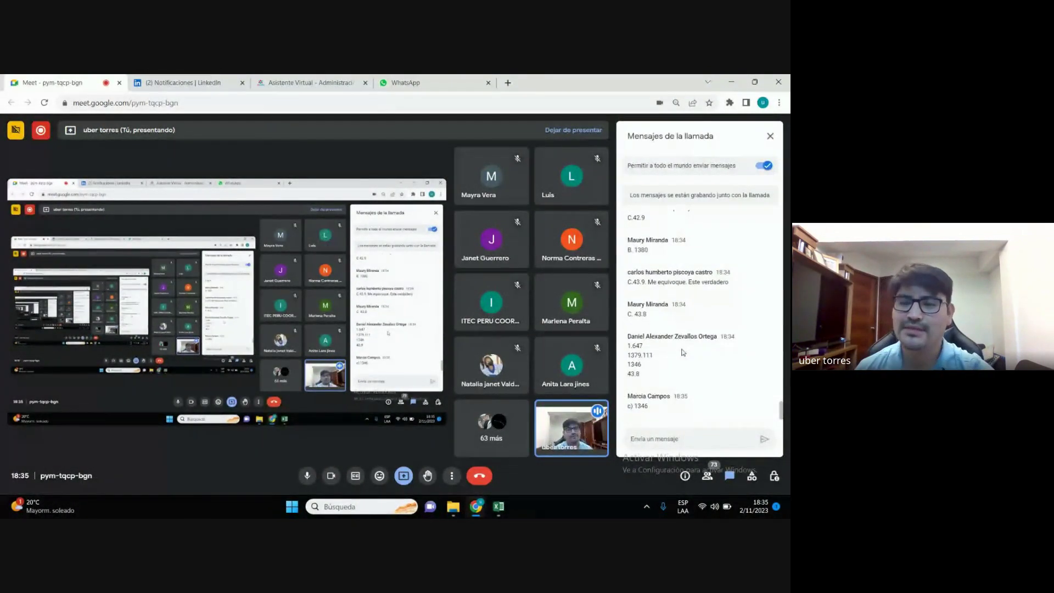
pyautogui.click(769, 137)
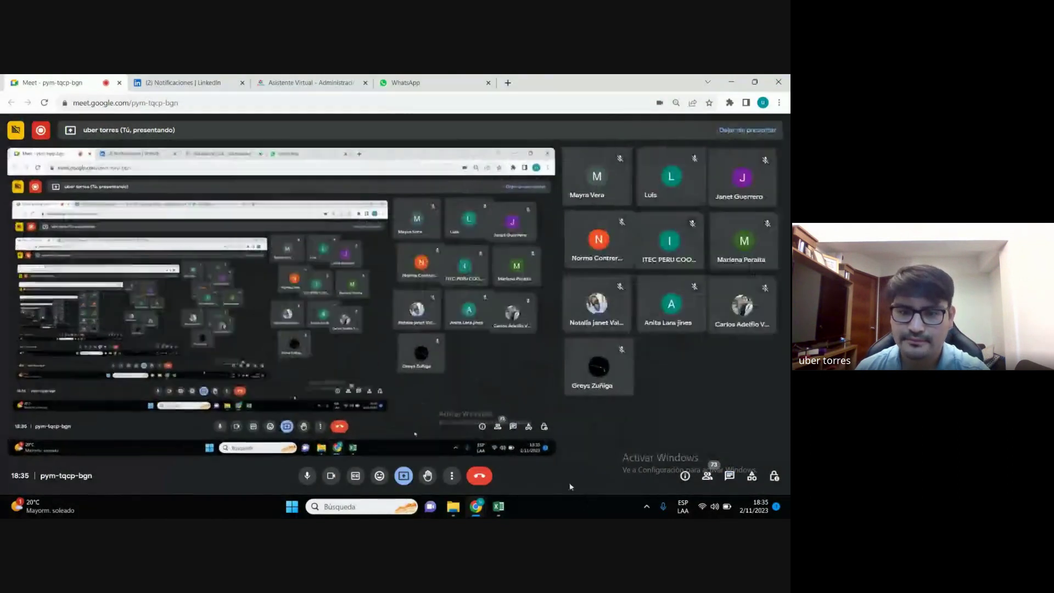
pyautogui.click(499, 513)
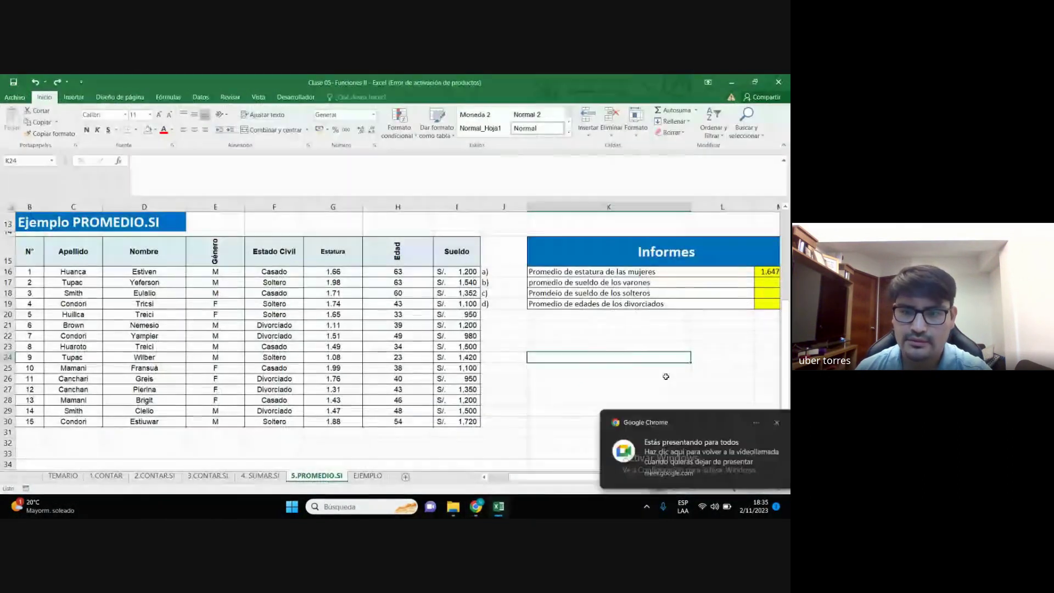
# Start typing =pr in M17 for the men's average salary, then go back to Meet
pyautogui.click(664, 329)
pyautogui.hscroll(1, 772, 360)
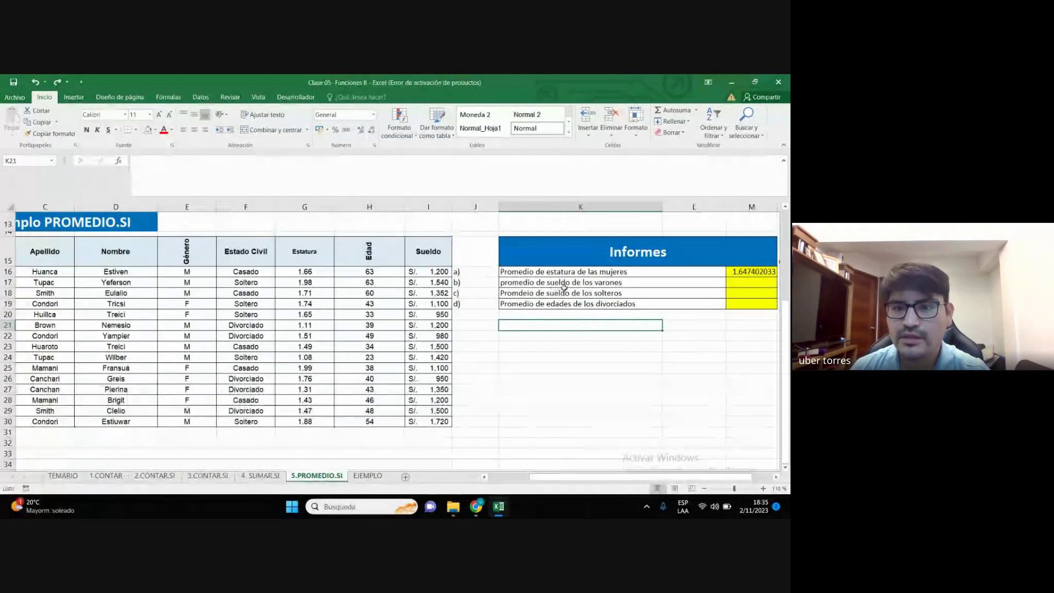
pyautogui.click(749, 285)
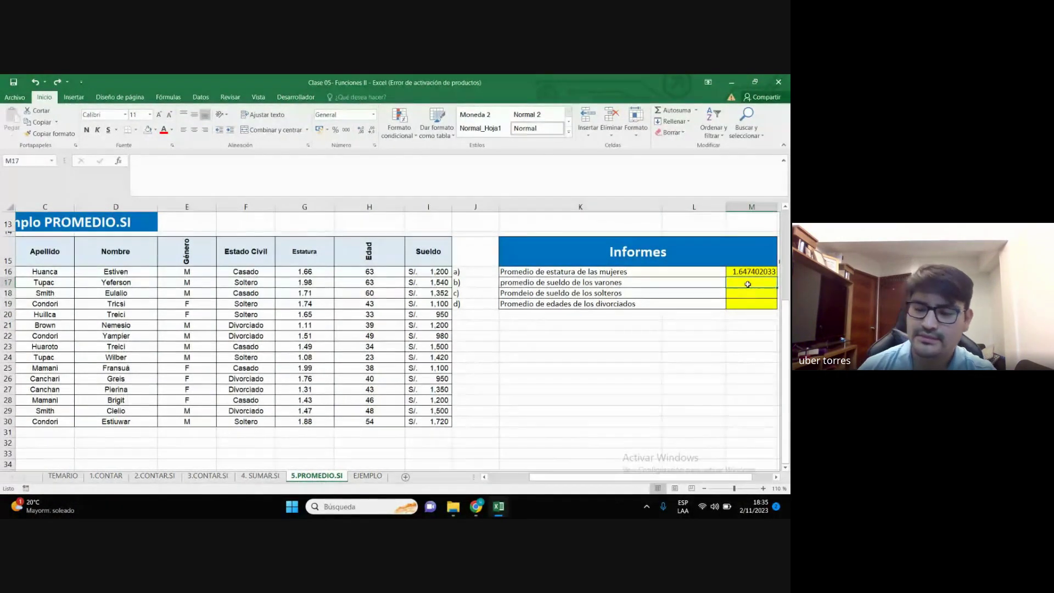
pyautogui.write('=pr')
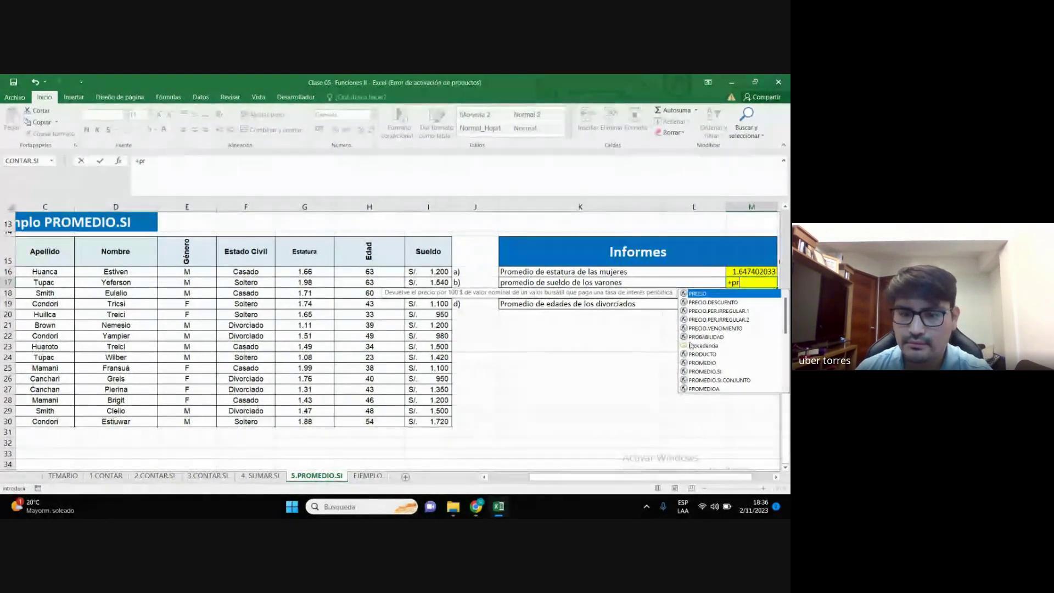
pyautogui.moveTo(476, 506)
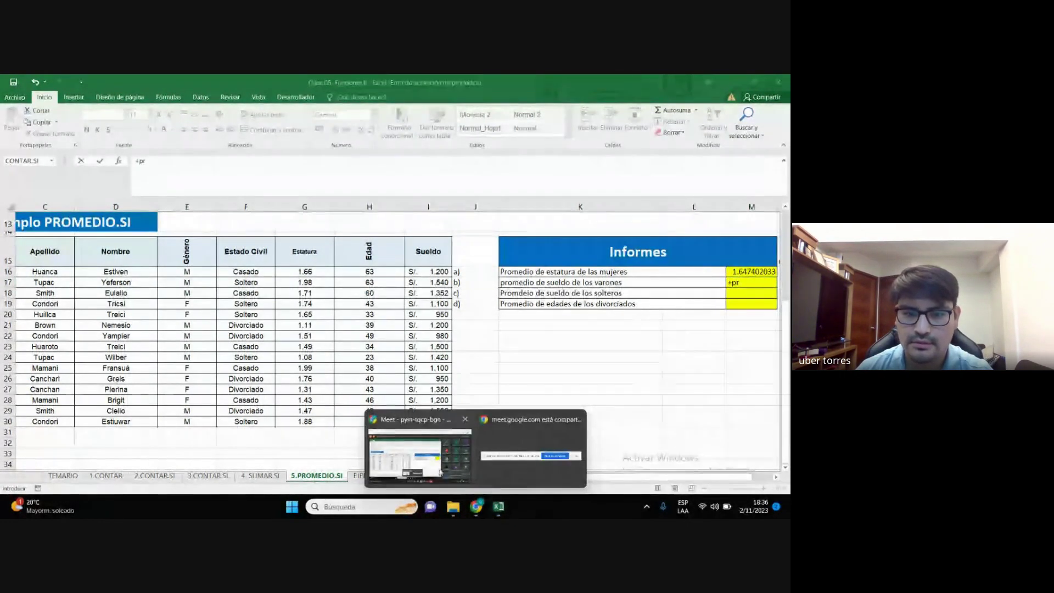
pyautogui.click(410, 457)
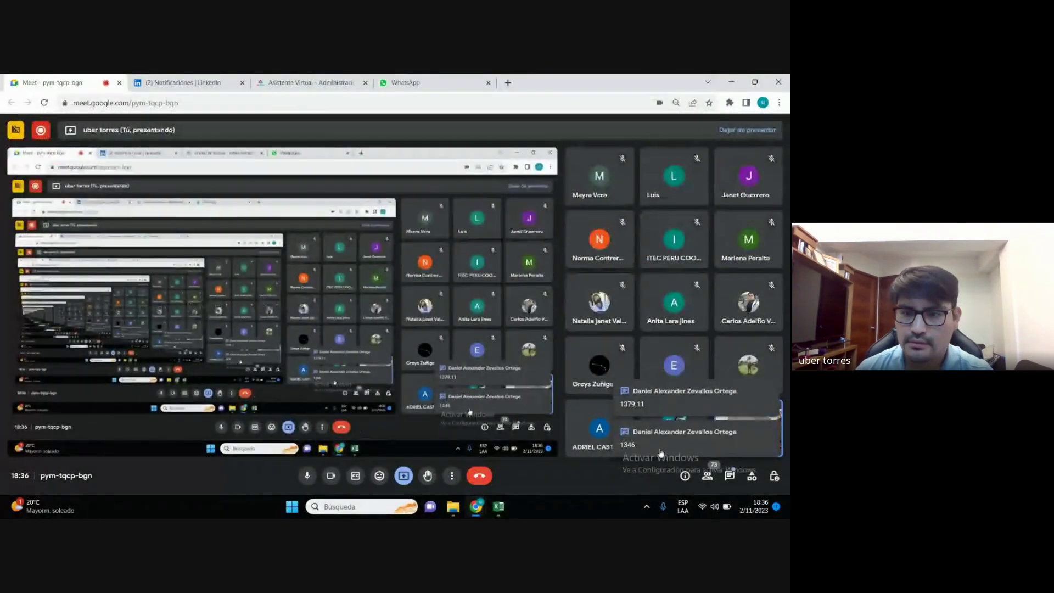
# Open the Meet chat to read students' answers, then minimize Chrome back to Excel
pyautogui.click(729, 475)
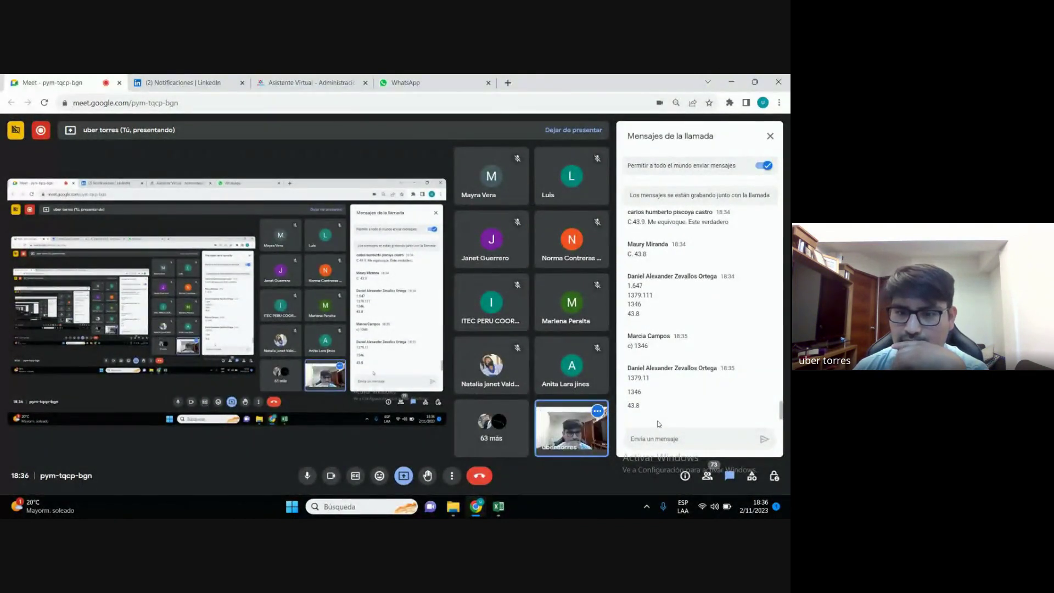
pyautogui.click(730, 81)
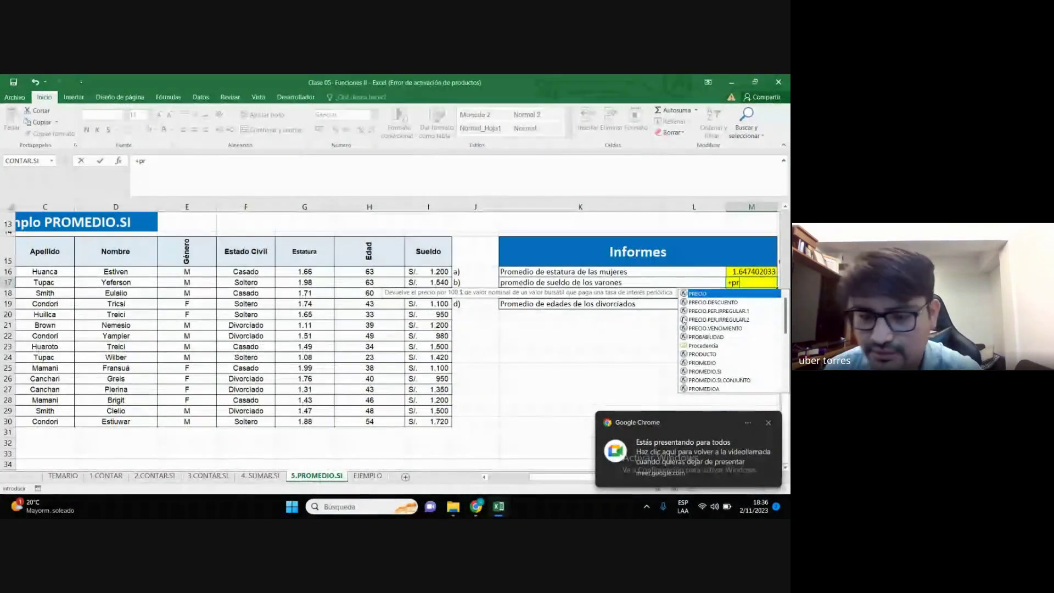
# Enter =PROMEDIO.SI(E16:E30;"M";I16:I30) in M17, giving the men's average salary 1379.111111
pyautogui.press('Escape')
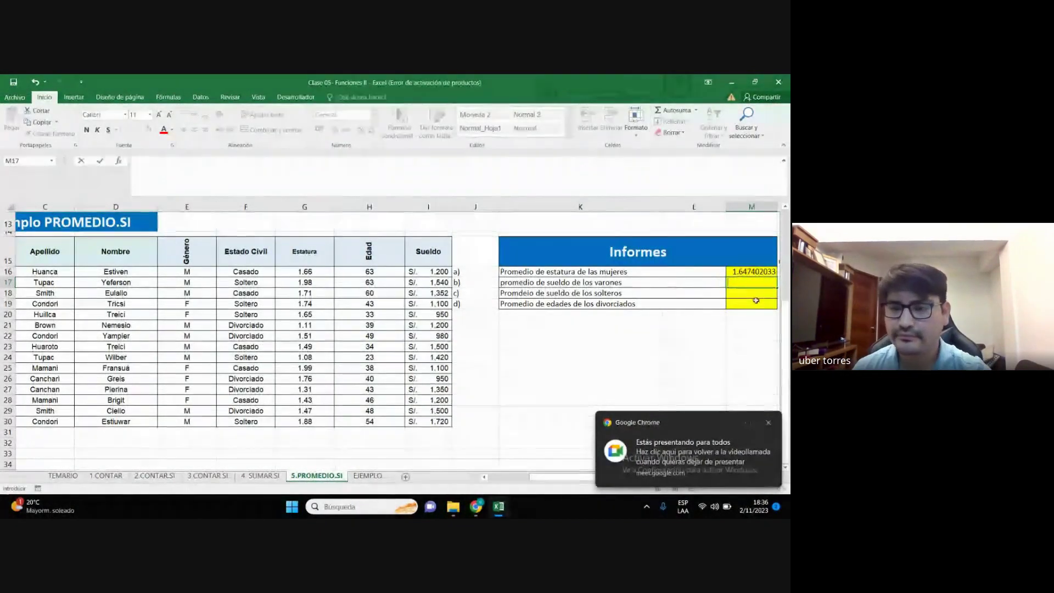
pyautogui.click(769, 422)
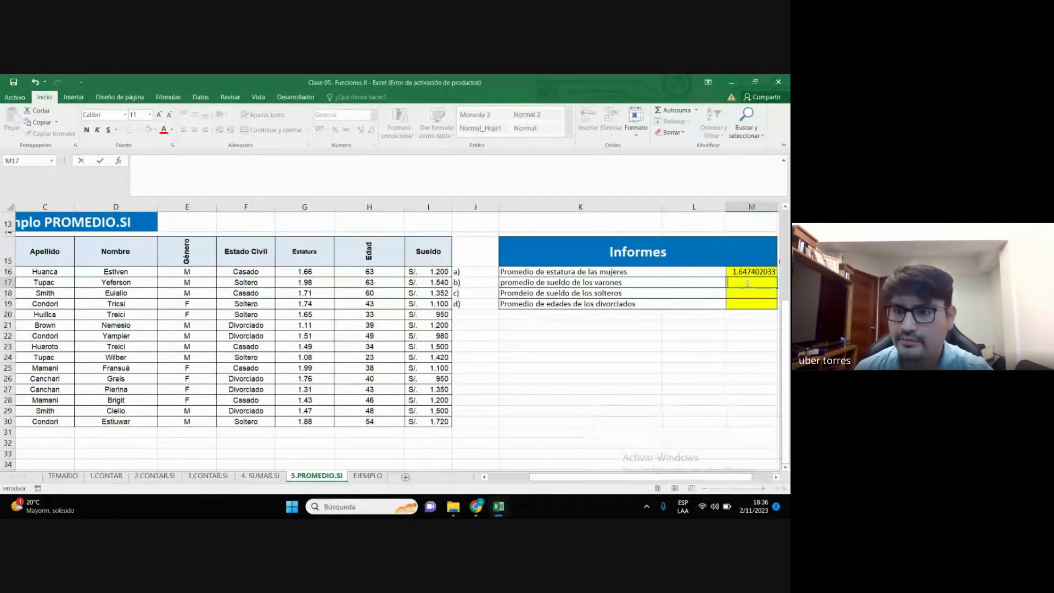
pyautogui.write('=pro')
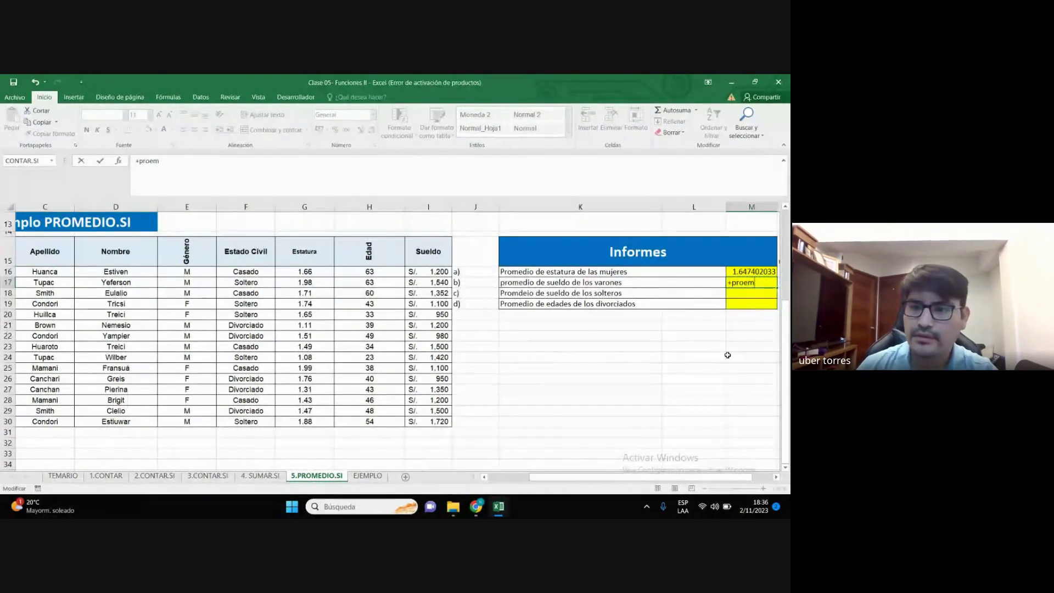
pyautogui.write('med')
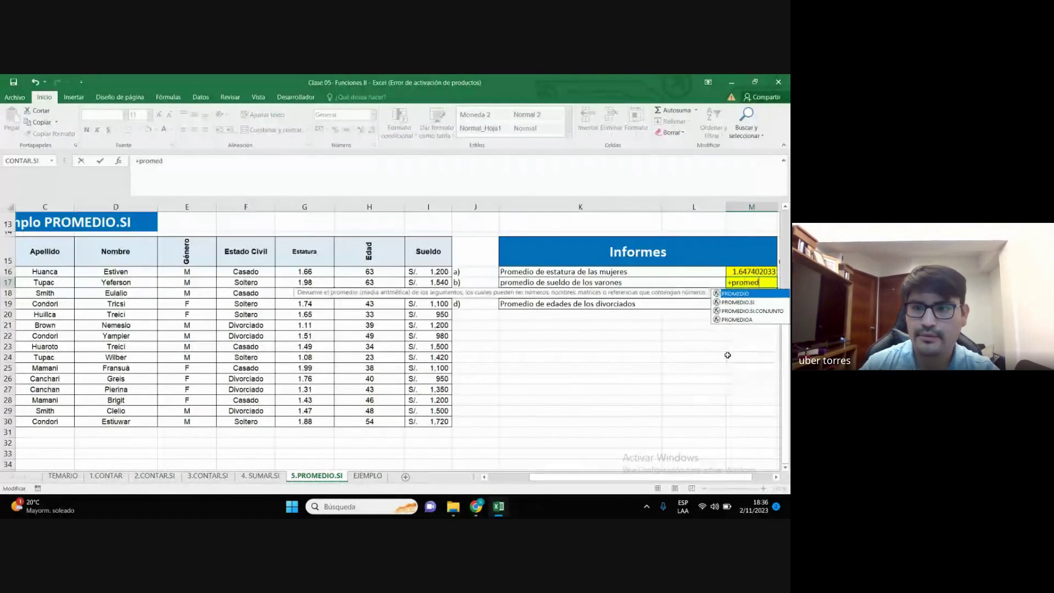
pyautogui.doubleClick(738, 302)
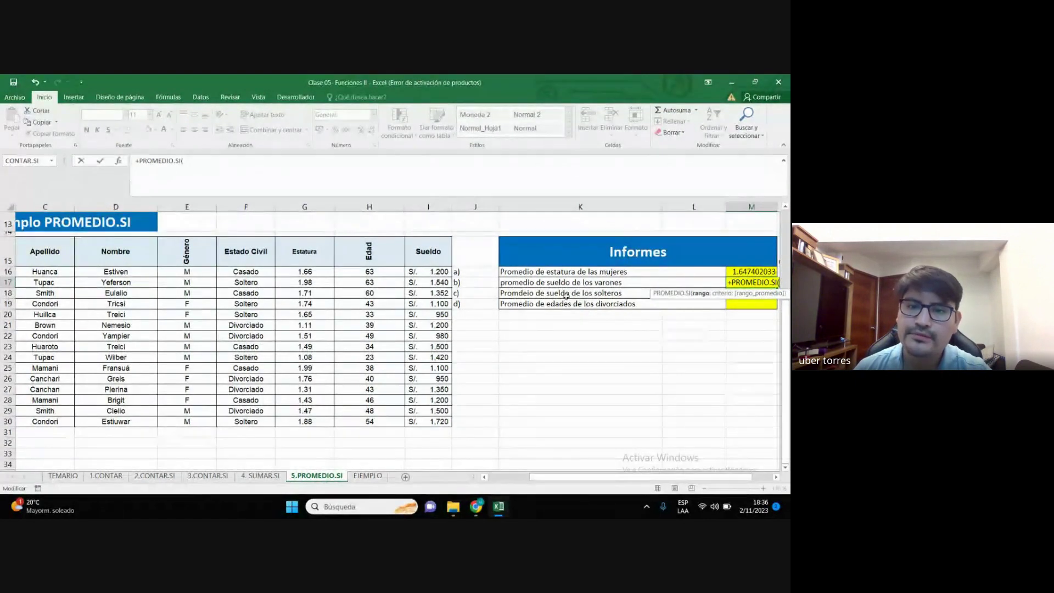
pyautogui.moveTo(181, 271); pyautogui.dragTo(179, 423)
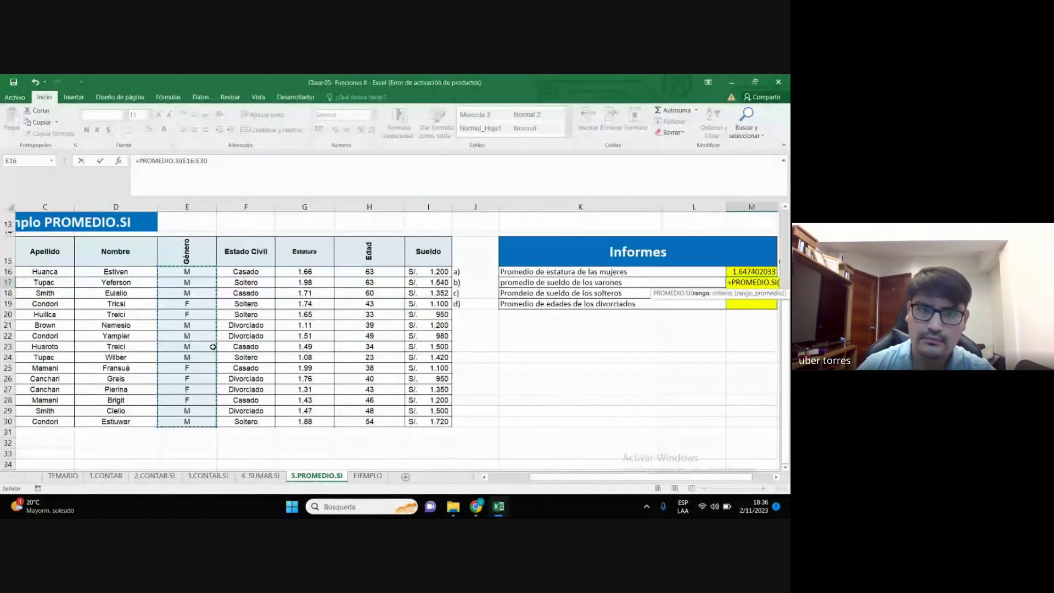
pyautogui.write(';')
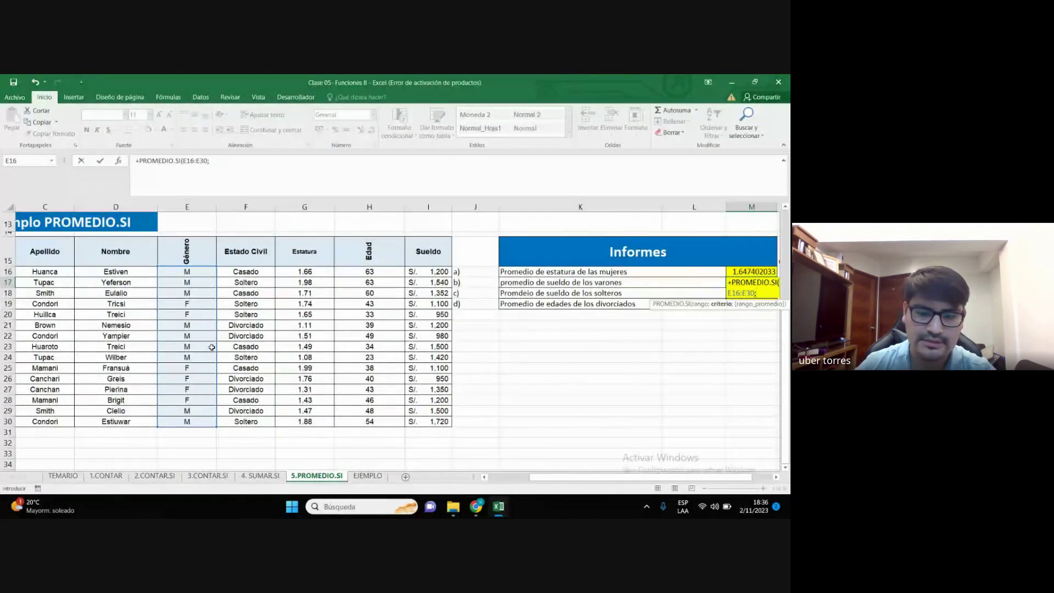
pyautogui.write('"M"')
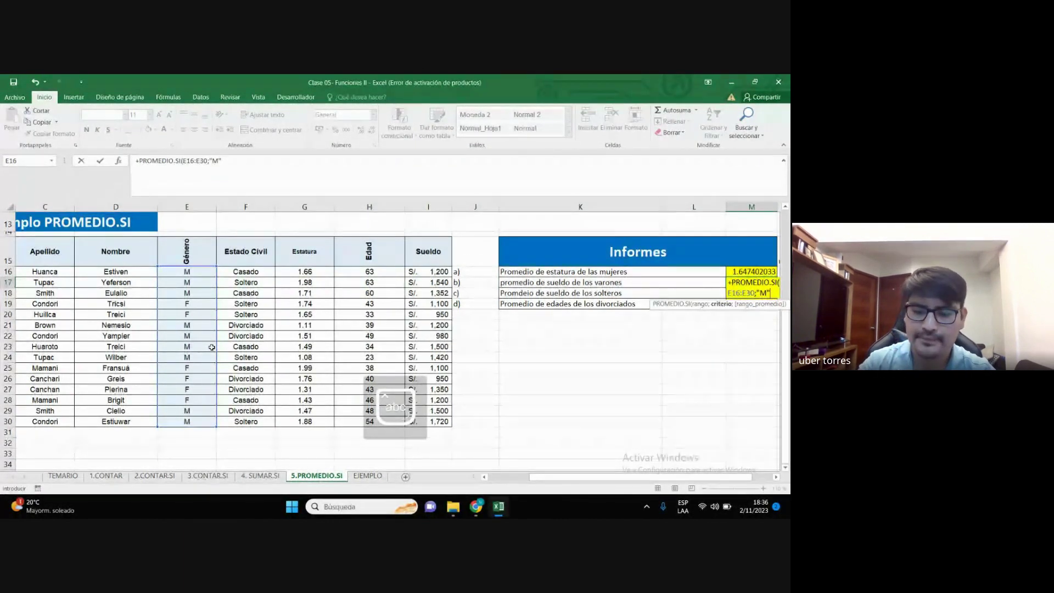
pyautogui.write(';')
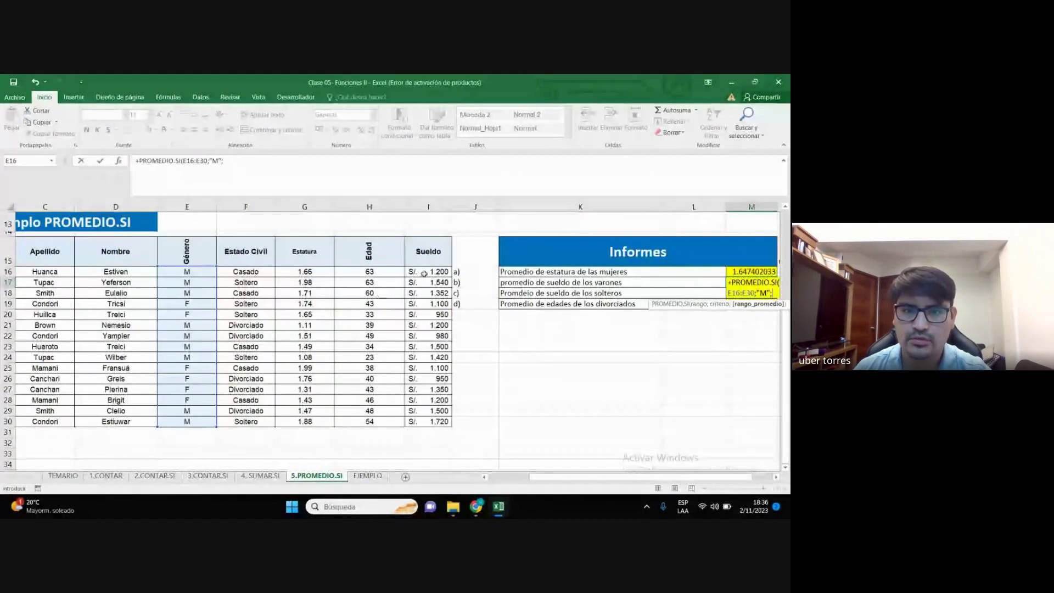
pyautogui.moveTo(425, 273); pyautogui.dragTo(429, 421)
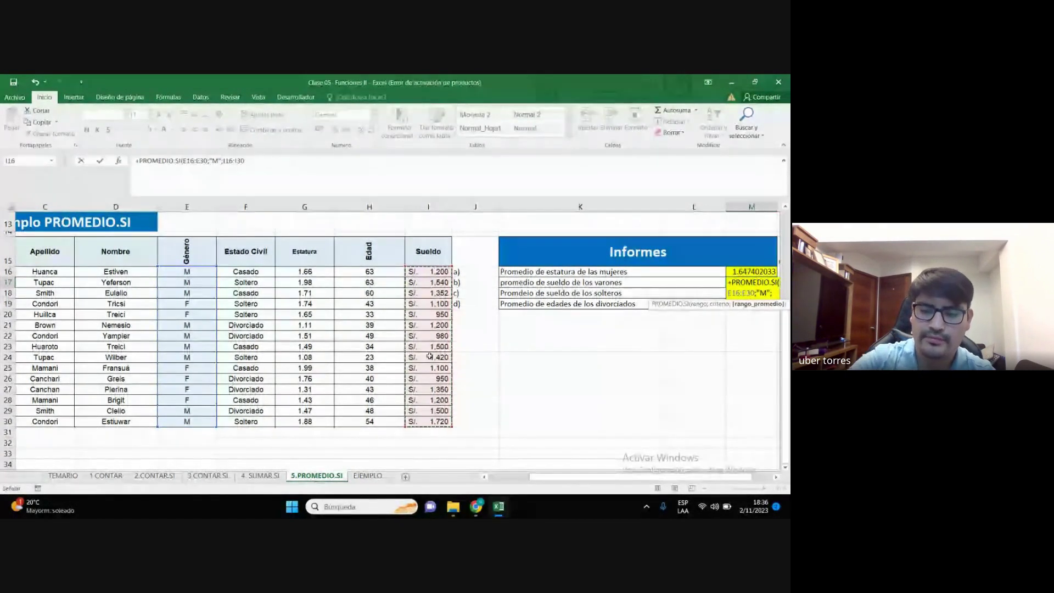
pyautogui.press('Return')
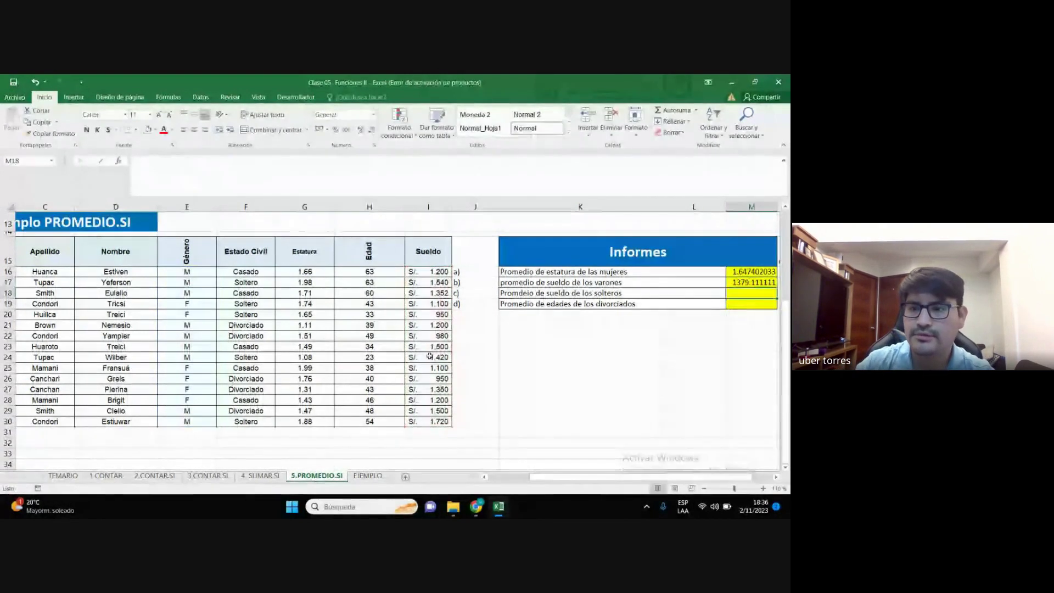
pyautogui.click(755, 282)
pyautogui.click(526, 465)
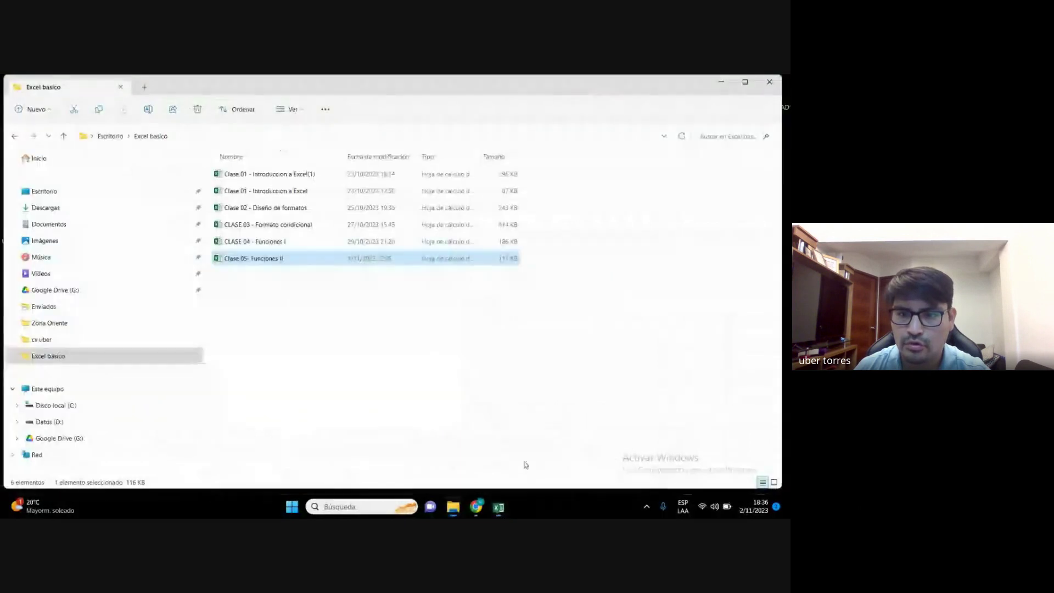
pyautogui.click(498, 506)
pyautogui.moveTo(476, 506)
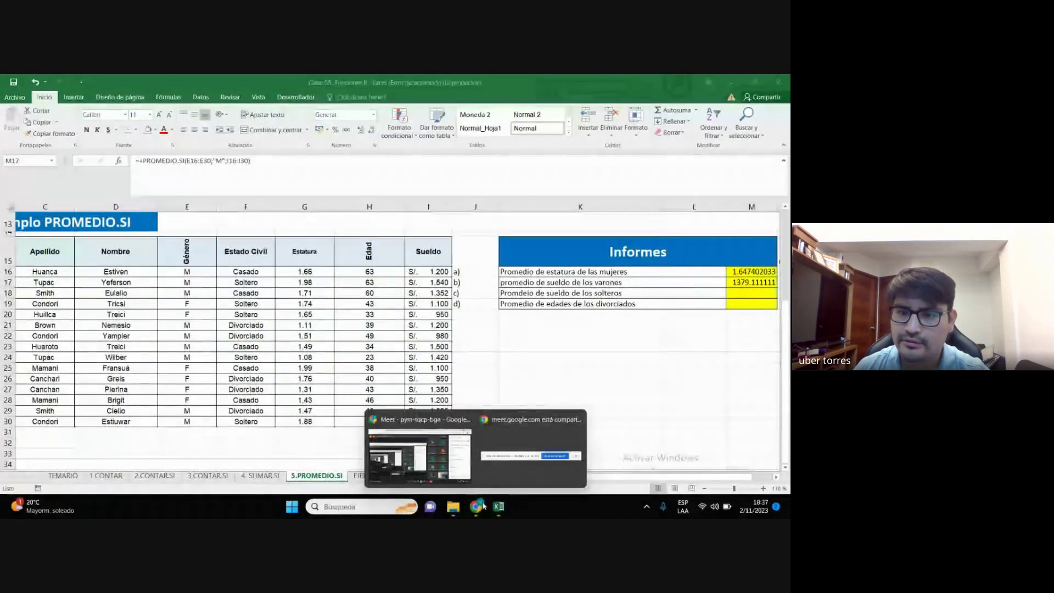
pyautogui.click(420, 456)
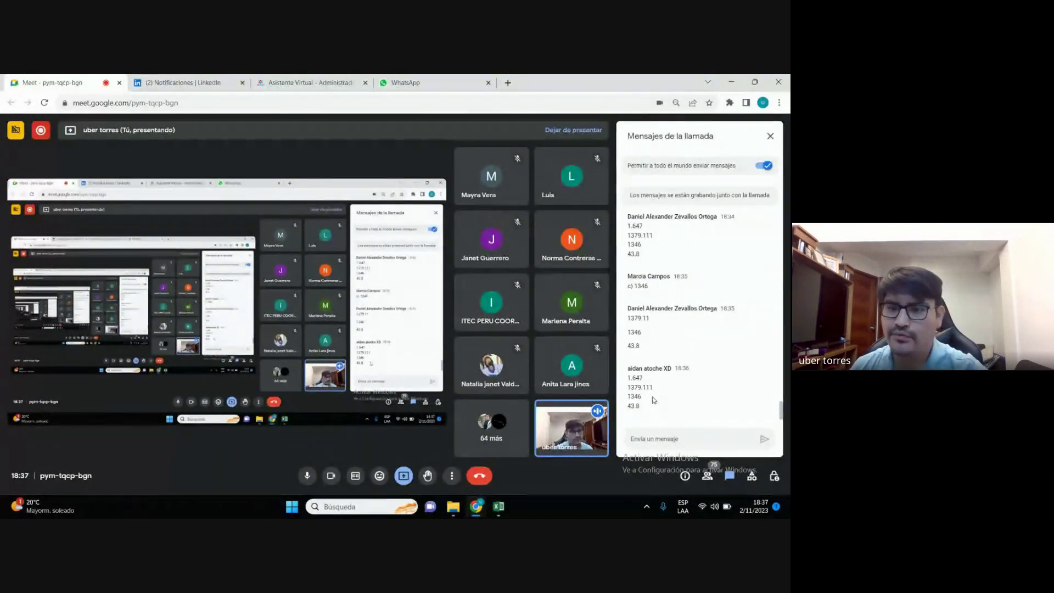
pyautogui.click(730, 83)
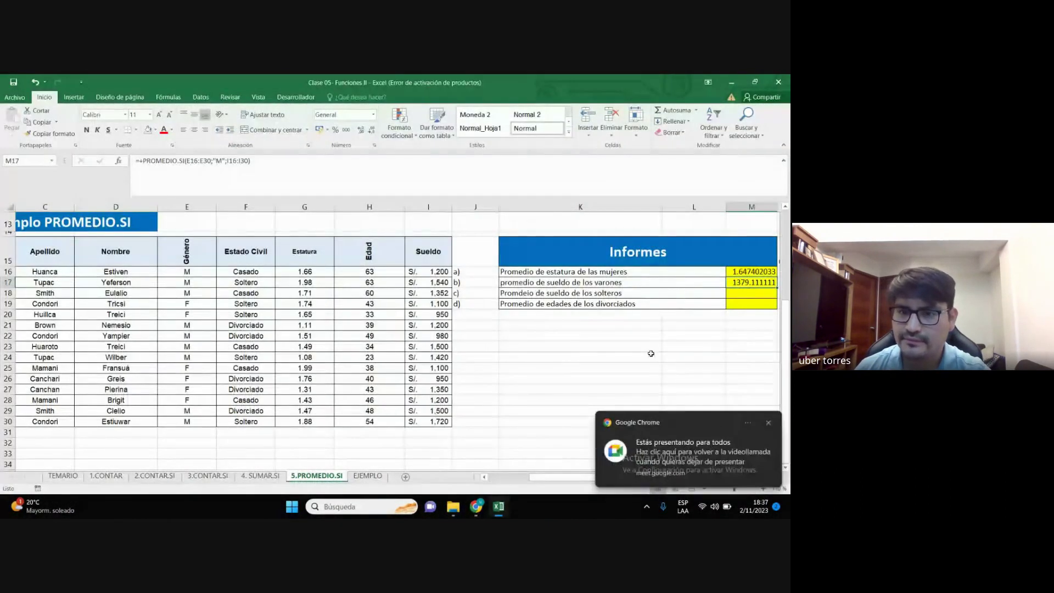
pyautogui.click(741, 292)
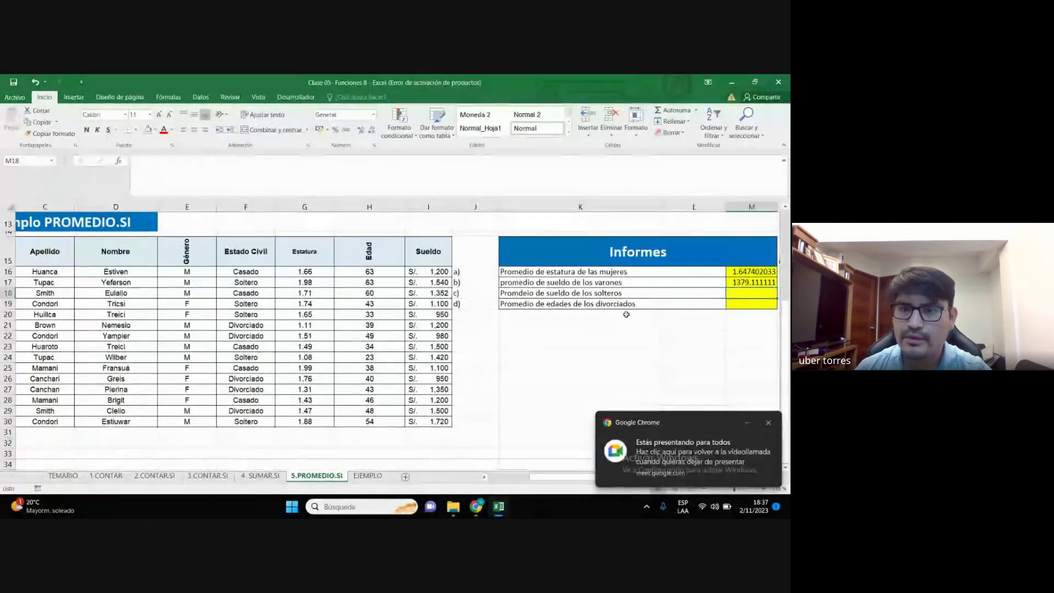
pyautogui.click(769, 423)
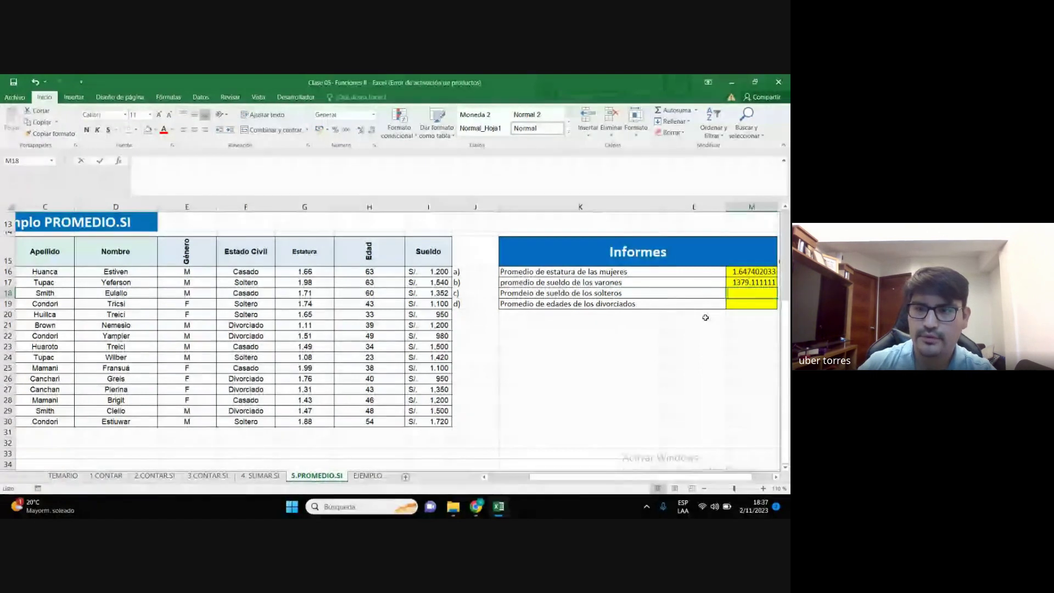
# Enter =PROMEDIO.SI(F16:F30;"Solteros";I16:I30) in M18 for the singles' average salary
pyautogui.write('+s')
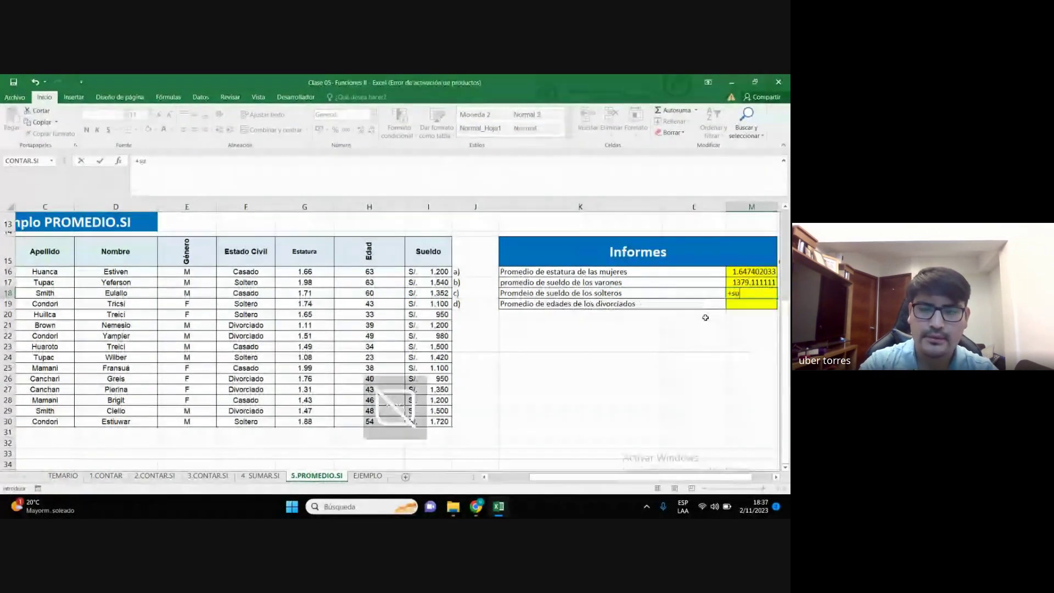
pyautogui.press('BackSpace')
pyautogui.write('p')
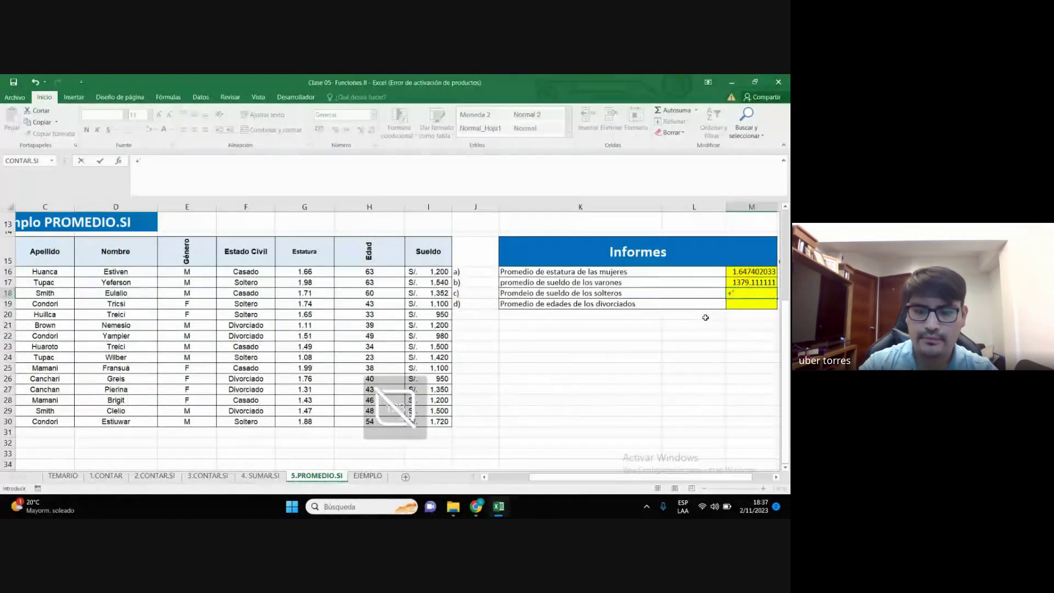
pyautogui.write('prome')
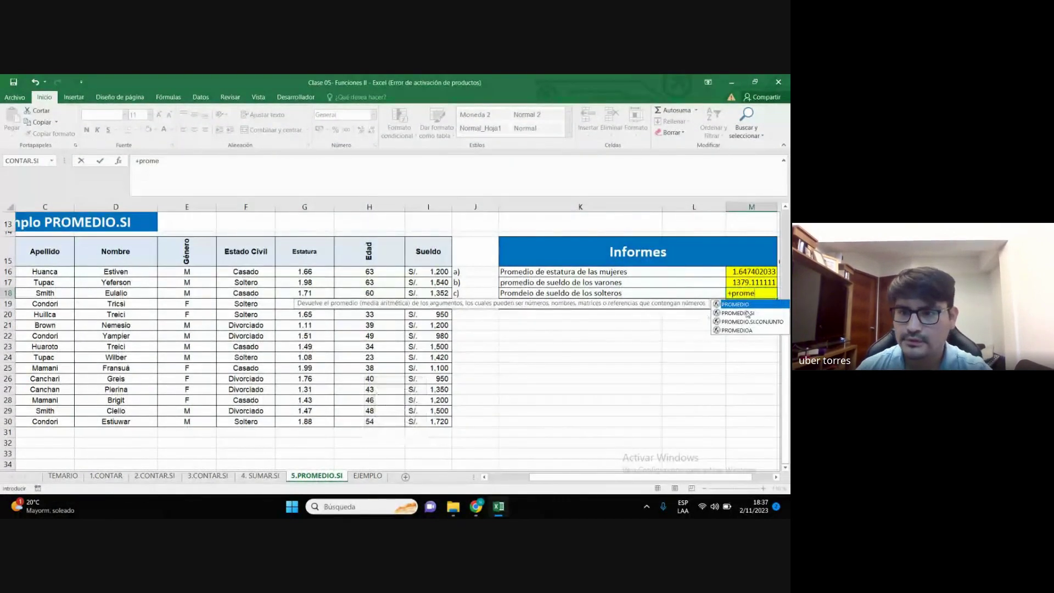
pyautogui.doubleClick(738, 313)
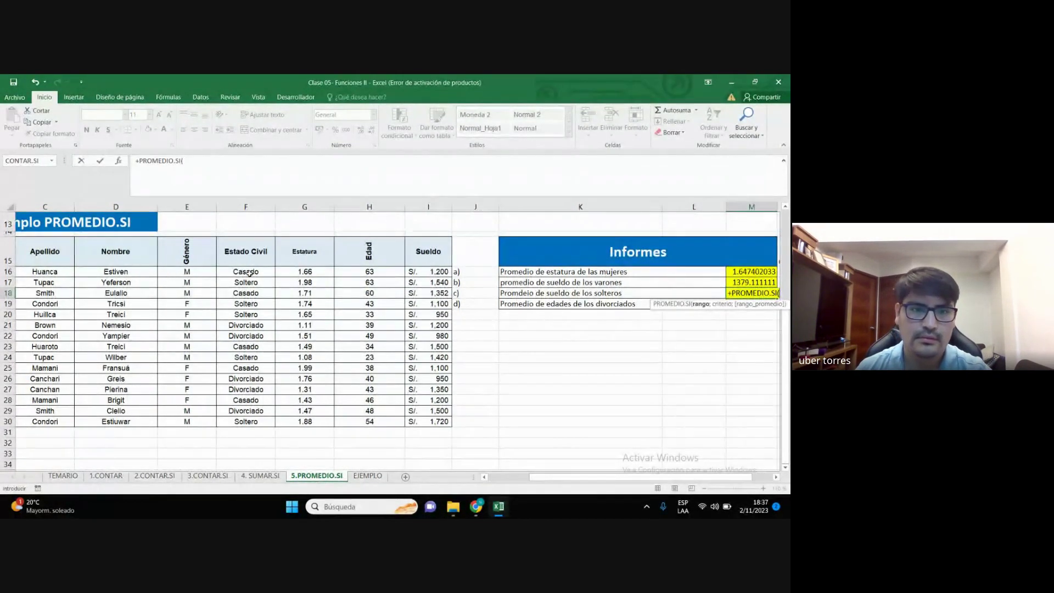
pyautogui.moveTo(246, 271); pyautogui.dragTo(246, 421)
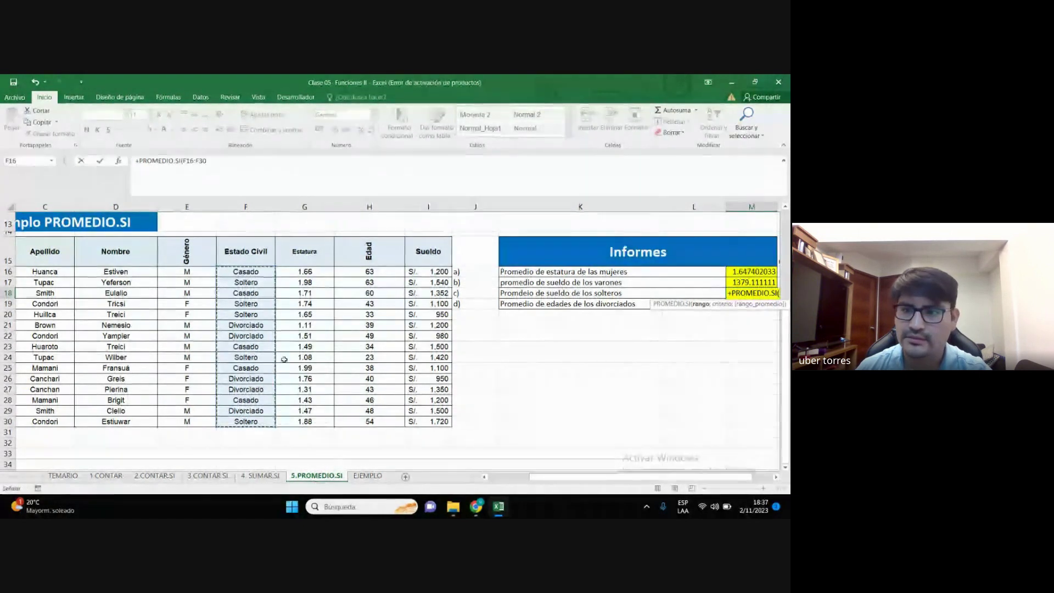
pyautogui.write(';')
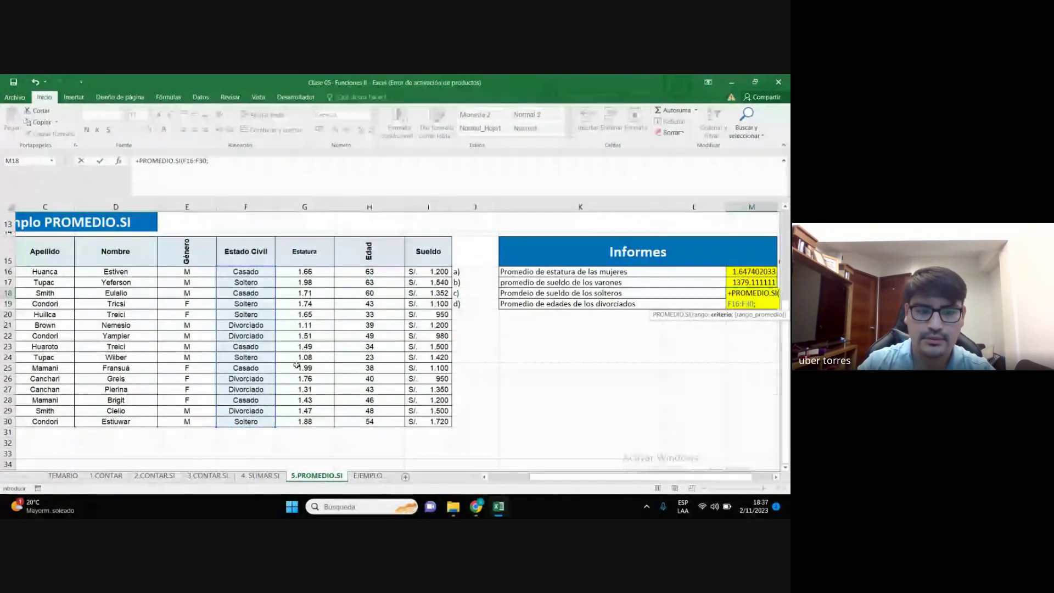
pyautogui.write('"Soler')
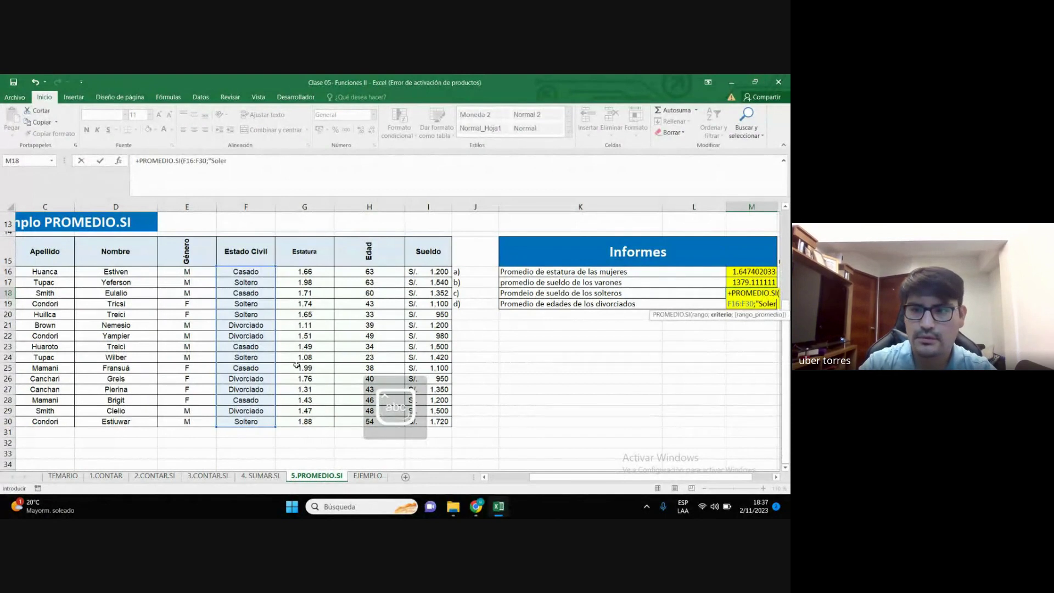
pyautogui.press('BackSpace')
pyautogui.press('BackSpace')
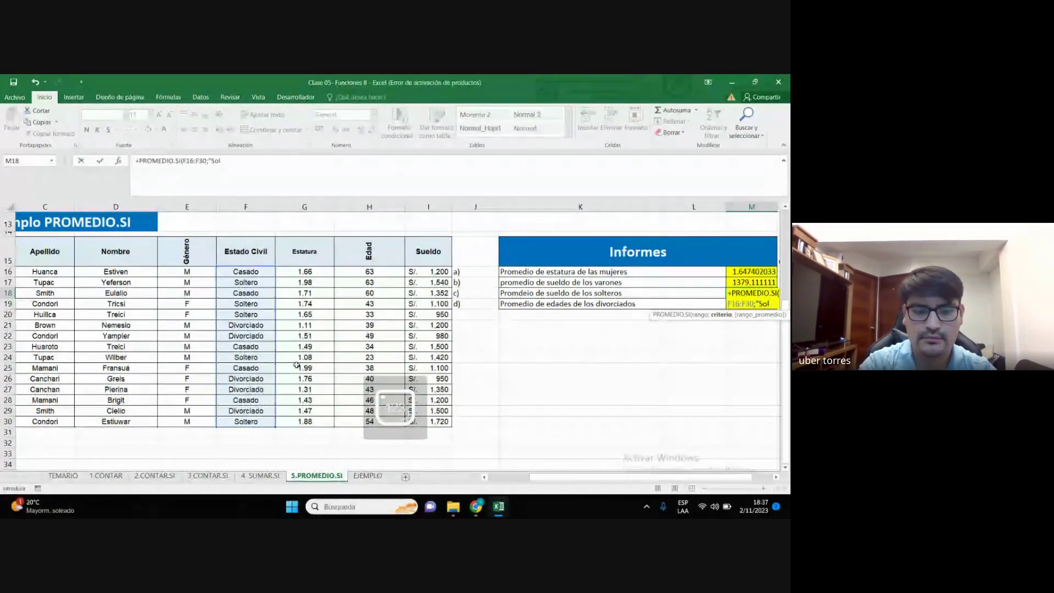
pyautogui.write('teros')
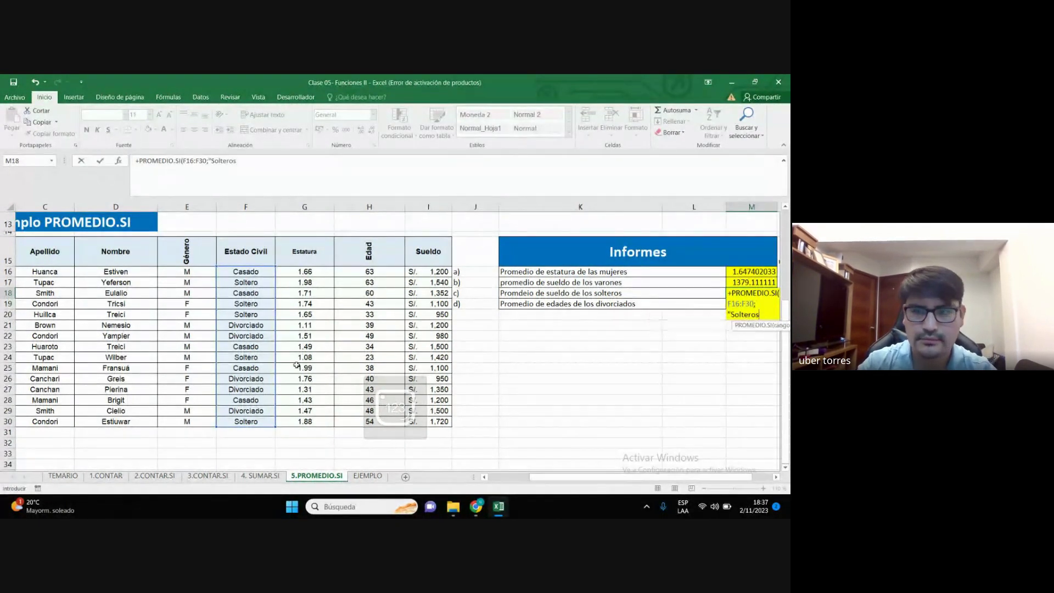
pyautogui.write('";')
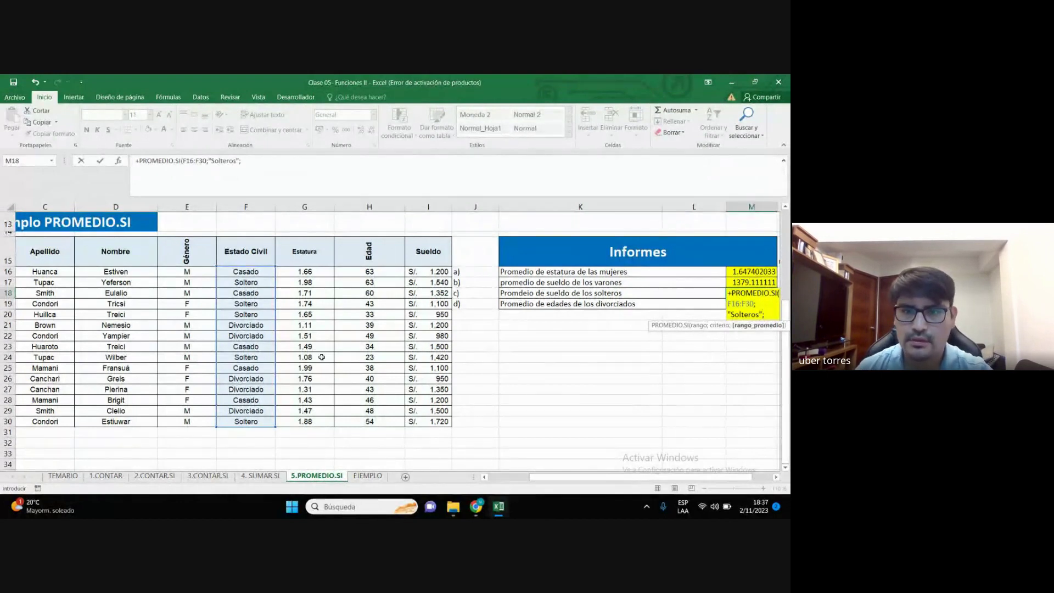
pyautogui.moveTo(422, 272); pyautogui.dragTo(422, 418)
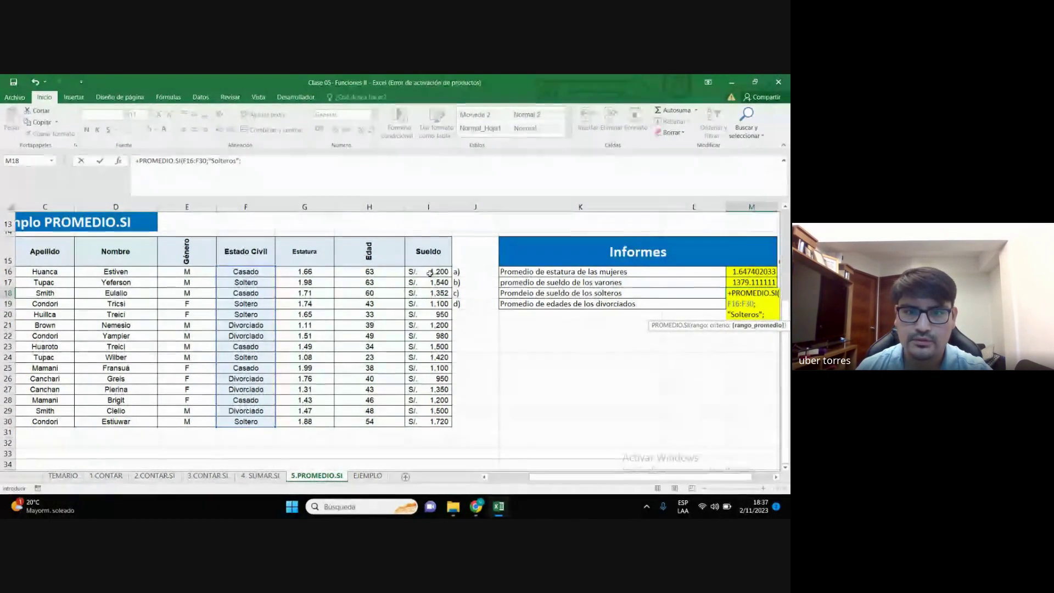
pyautogui.press('Return')
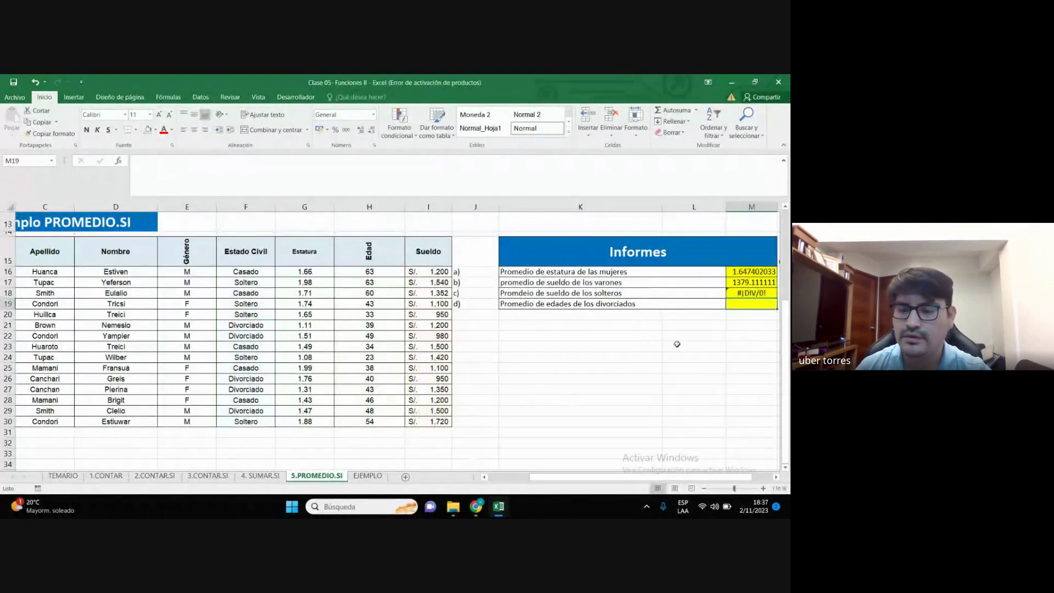
# Correct M18's criterion to "Soltero" so it shows 1346, and begin typing +pome in M19
pyautogui.click(764, 294)
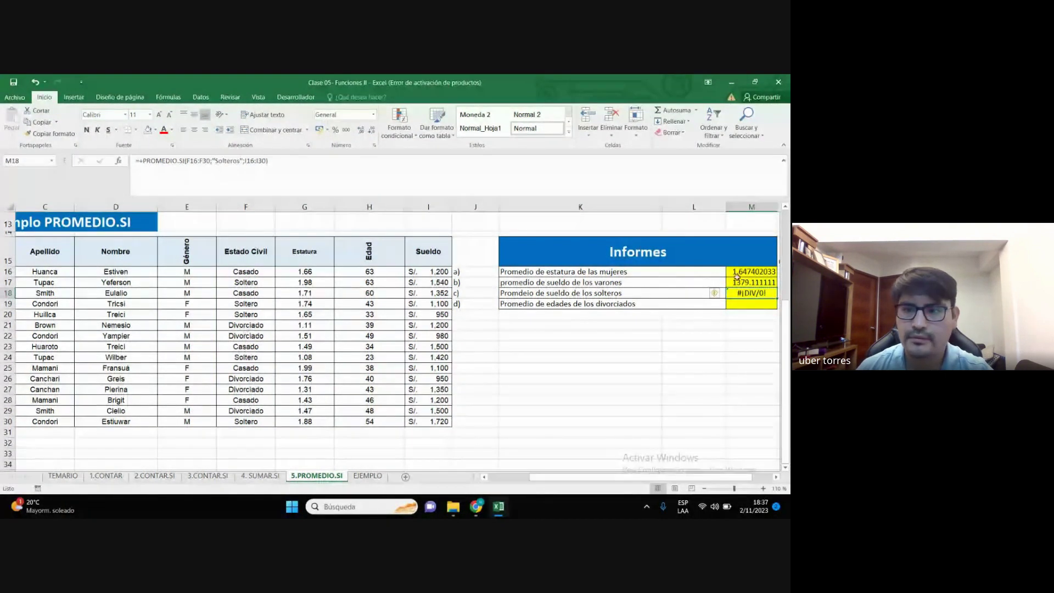
pyautogui.click(240, 160)
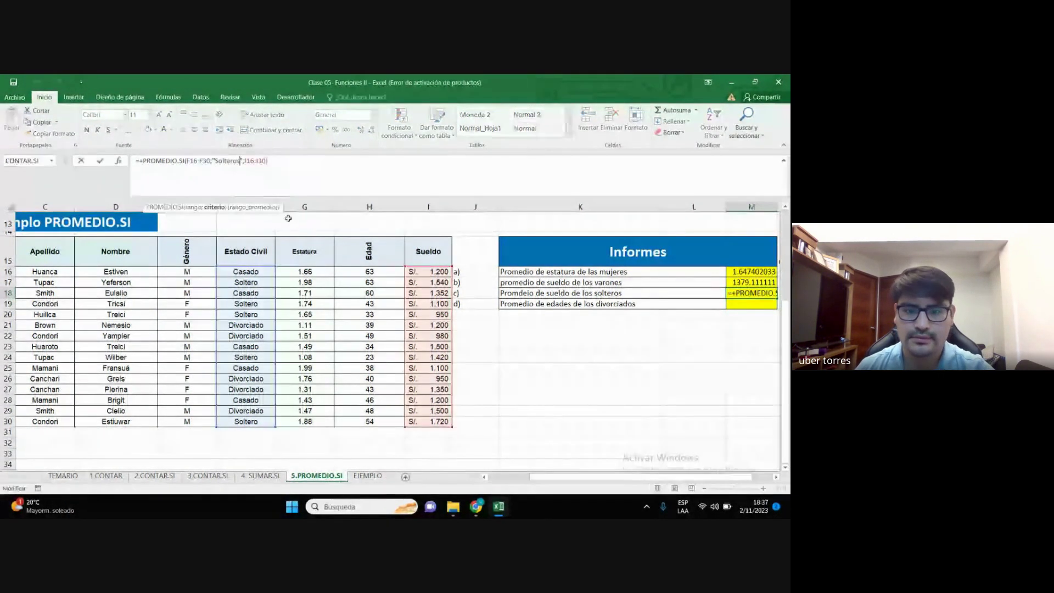
pyautogui.press('BackSpace')
pyautogui.press('Return')
pyautogui.click(732, 361)
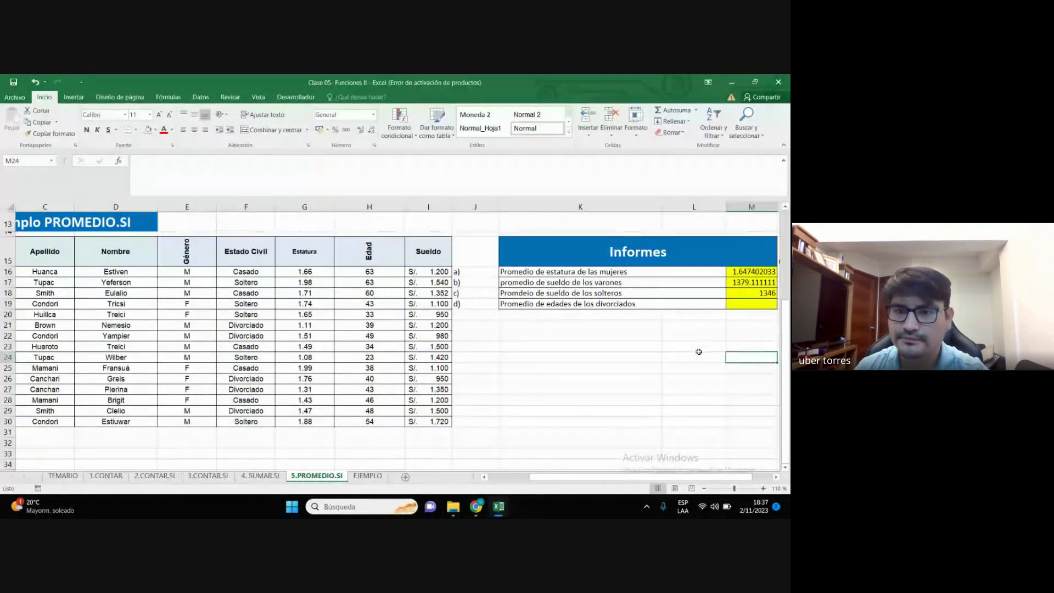
pyautogui.click(756, 302)
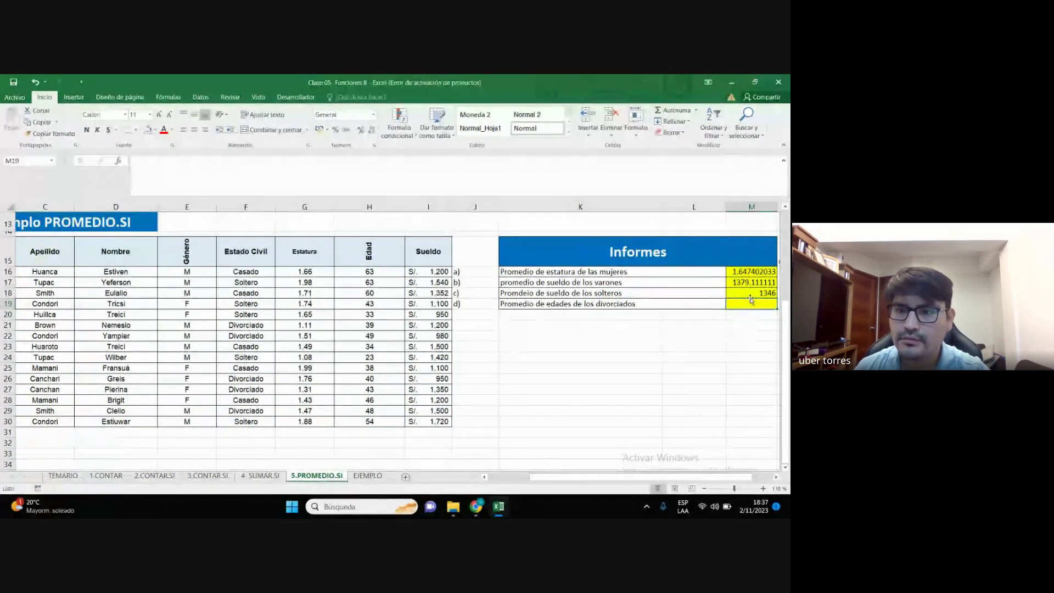
pyautogui.write('+p')
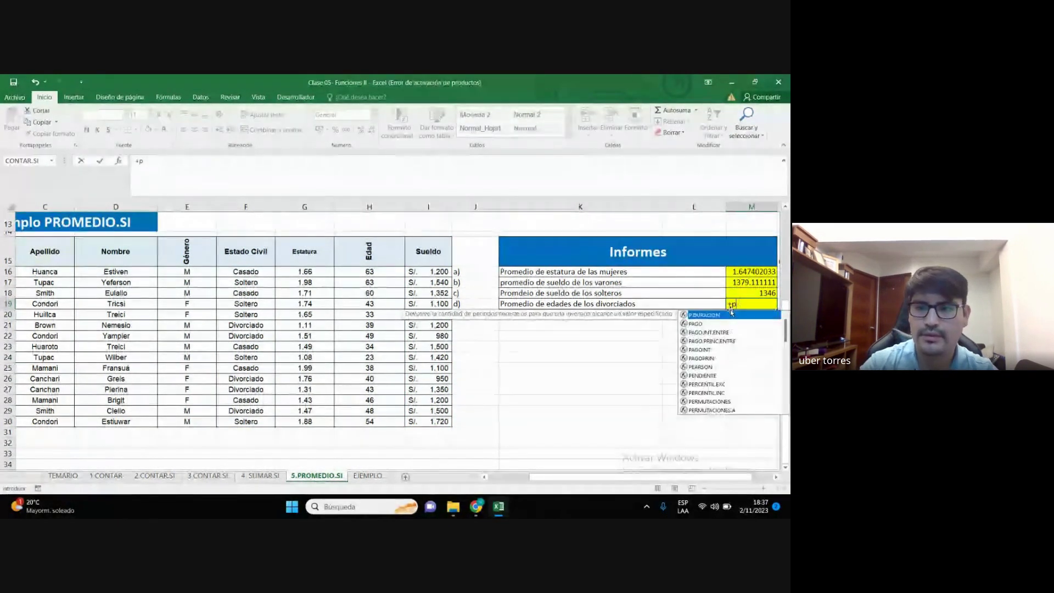
pyautogui.write('ome')
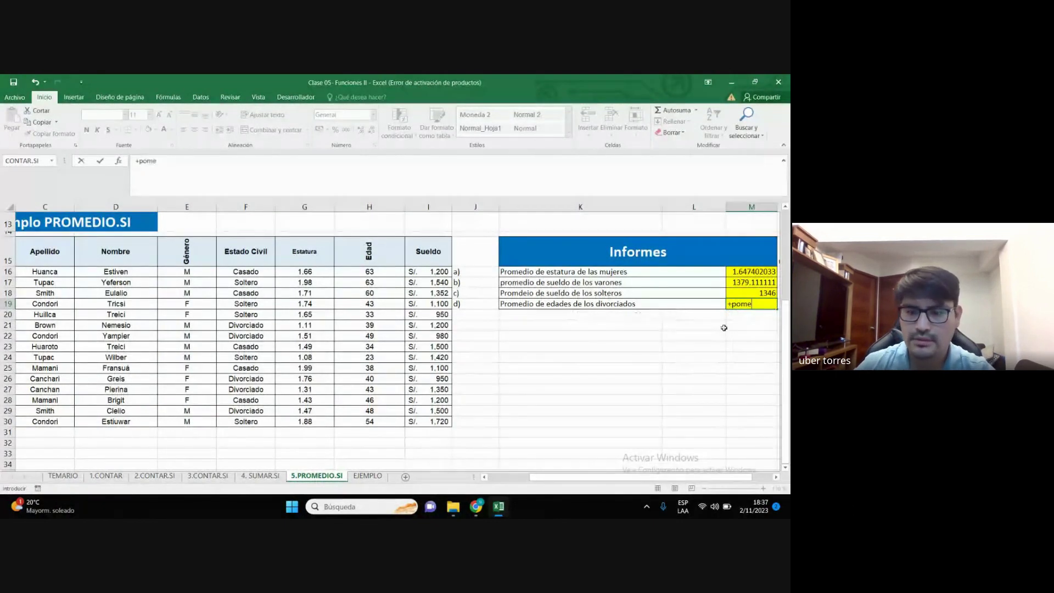
# Enter =PROMEDIO.SI(F16:F30;"Divorciado";H16:H30) in M19, returning the divorced employees' average age 43.8
pyautogui.press('BackSpace')
pyautogui.press('BackSpace')
pyautogui.press('BackSpace')
pyautogui.write('rom')
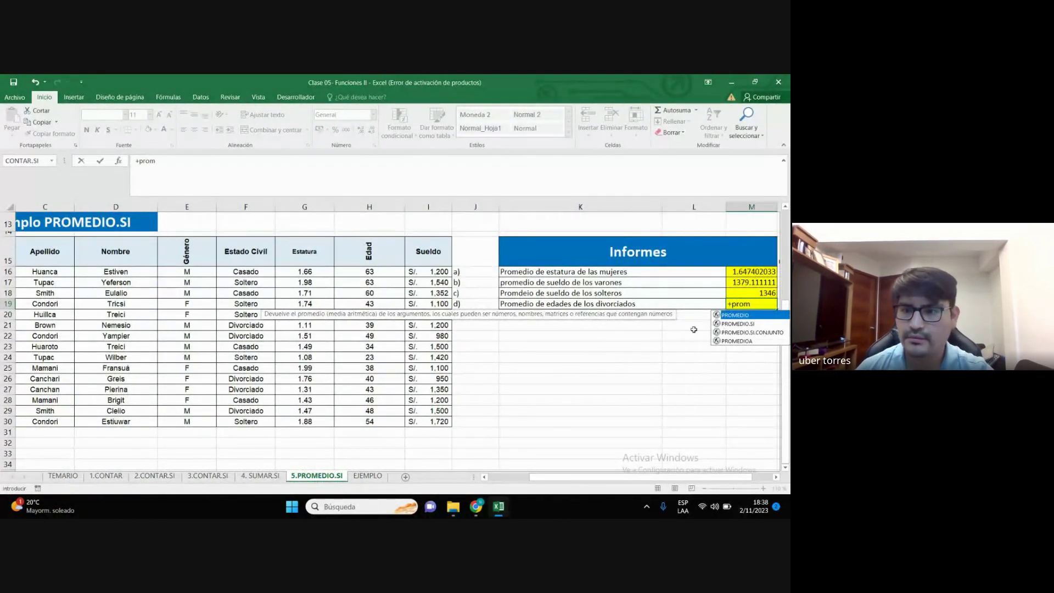
pyautogui.doubleClick(735, 316)
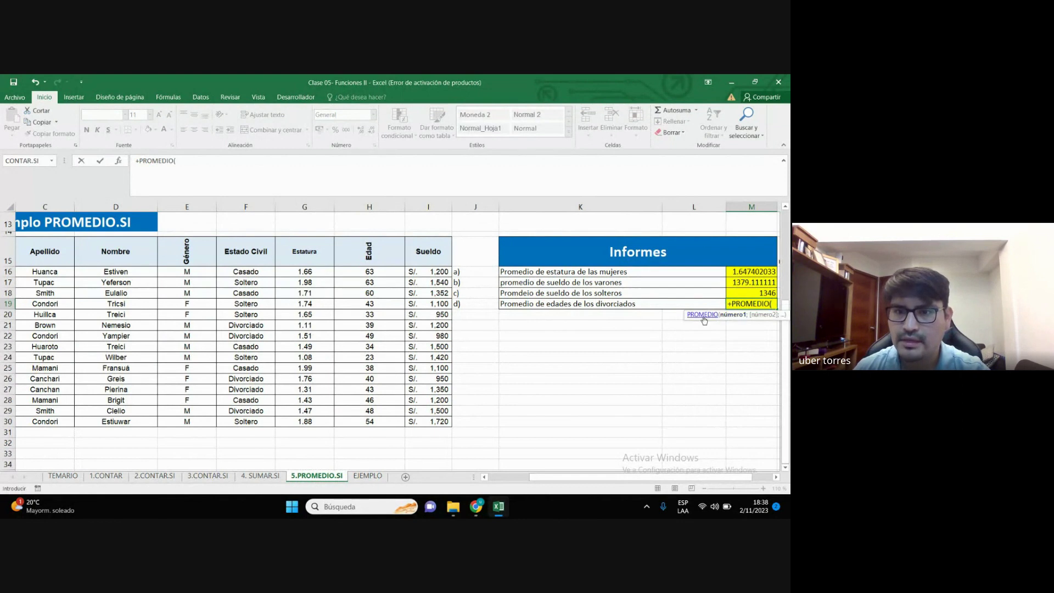
pyautogui.moveTo(724, 478); pyautogui.dragTo(746, 477)
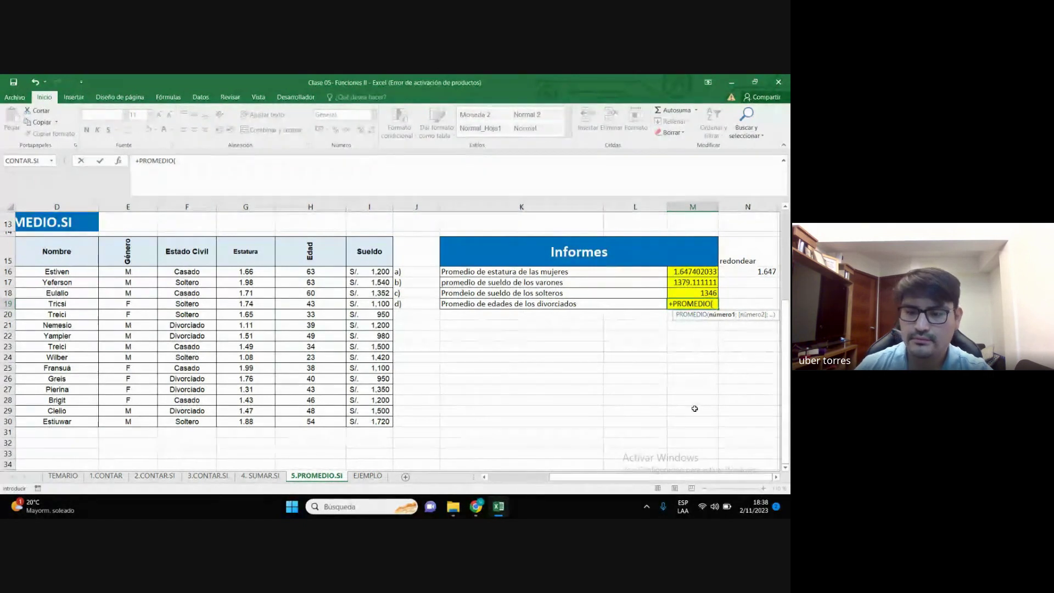
pyautogui.press('BackSpace')
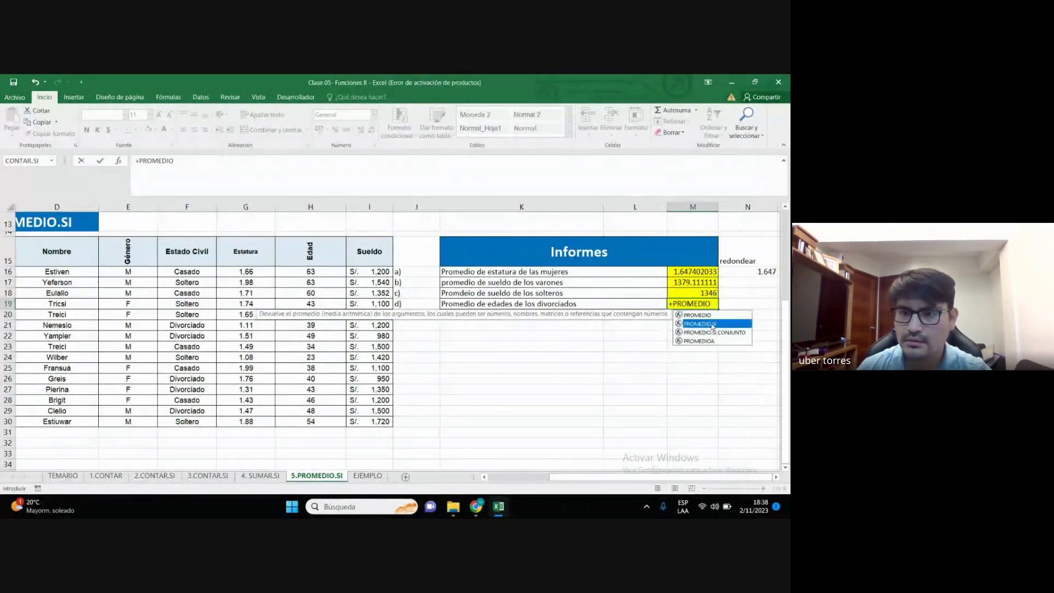
pyautogui.doubleClick(698, 323)
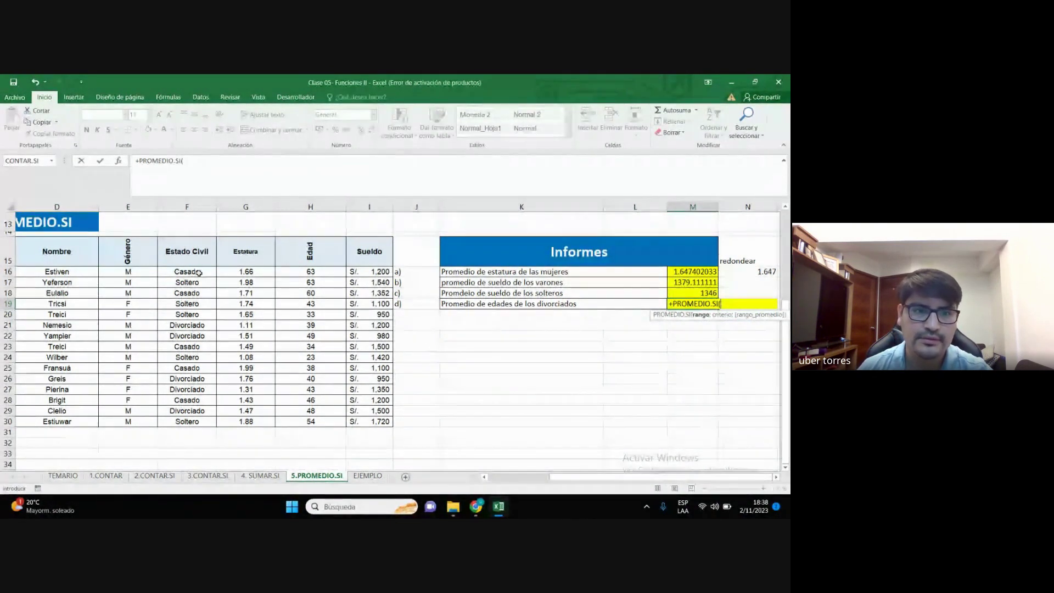
pyautogui.moveTo(187, 271); pyautogui.dragTo(187, 421)
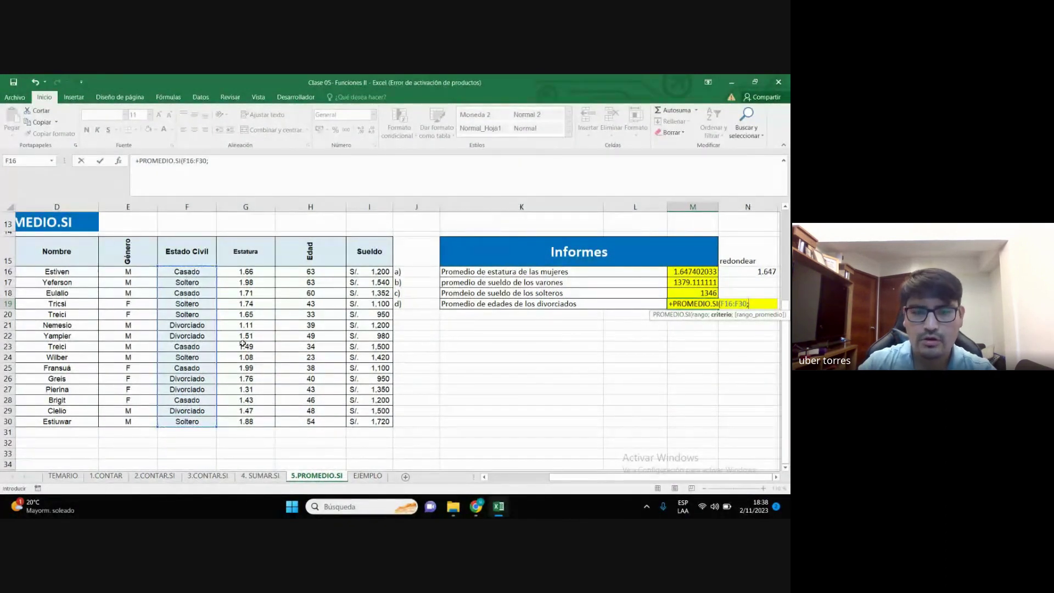
pyautogui.write('"Di')
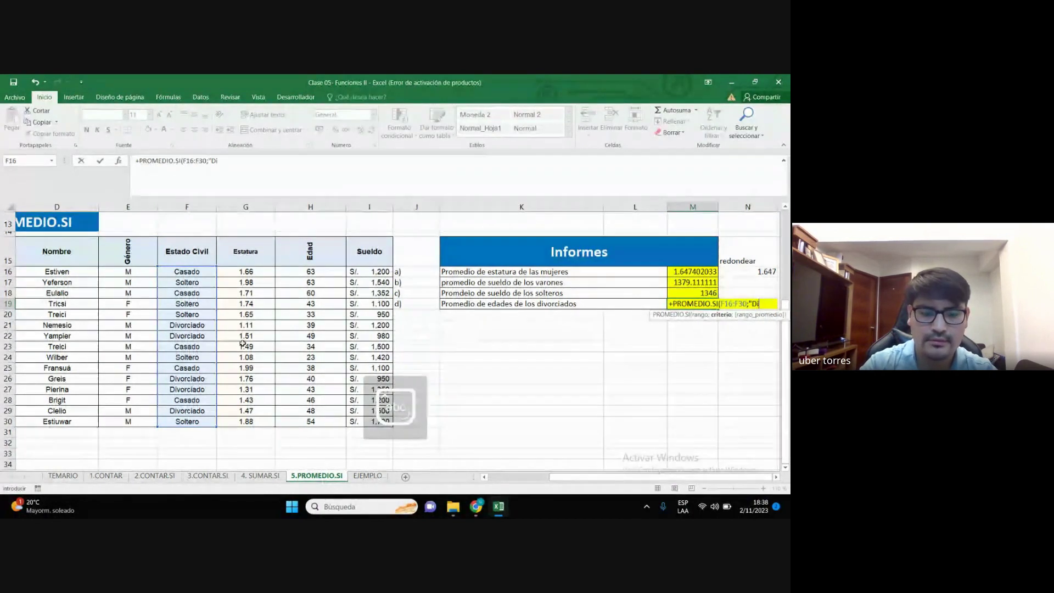
pyautogui.write('vorciado"')
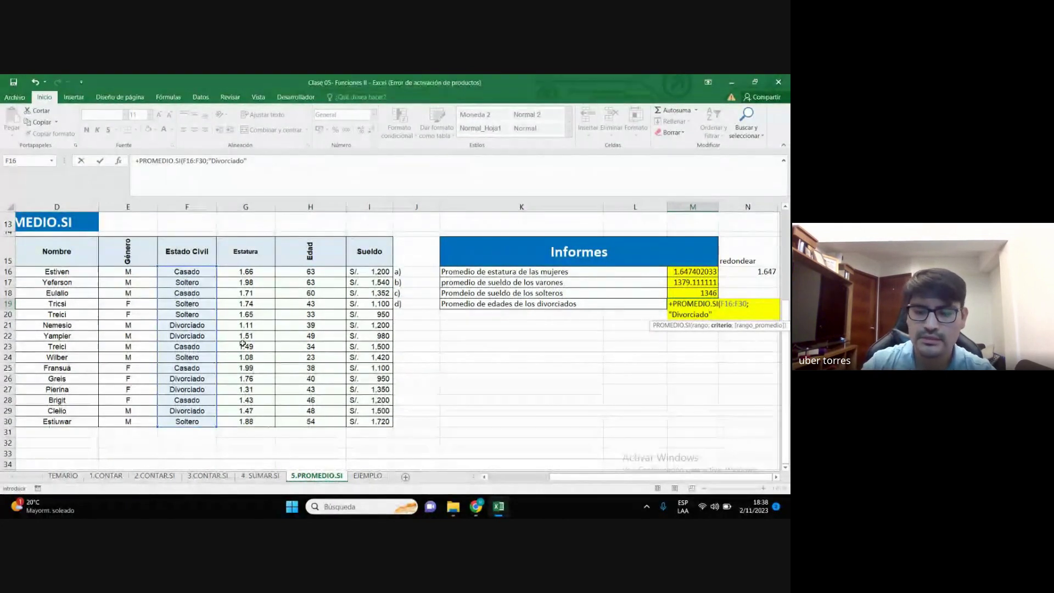
pyautogui.write(';')
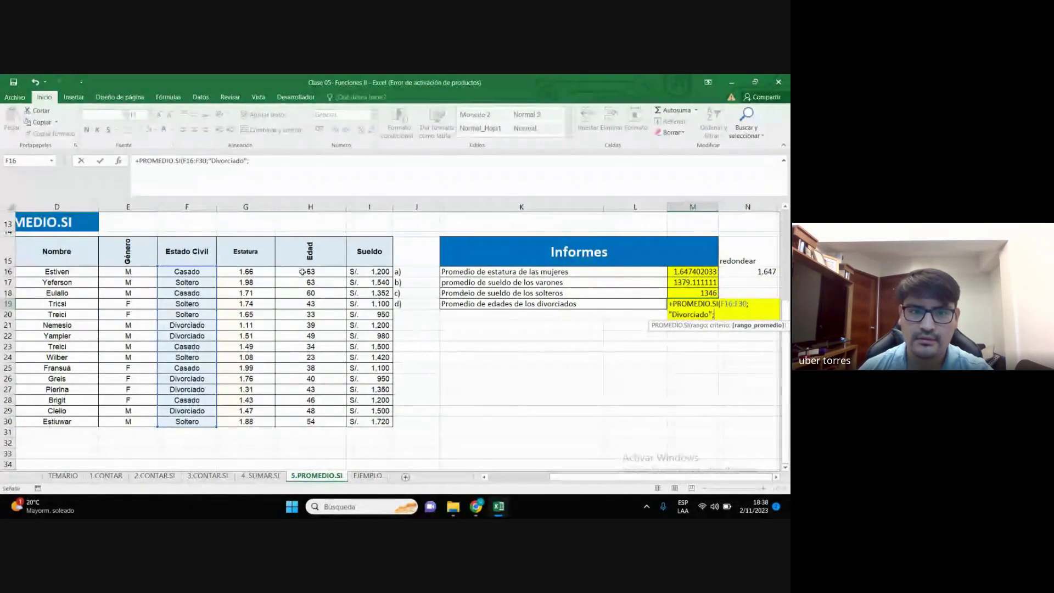
pyautogui.moveTo(305, 270); pyautogui.dragTo(310, 421)
pyautogui.write(')')
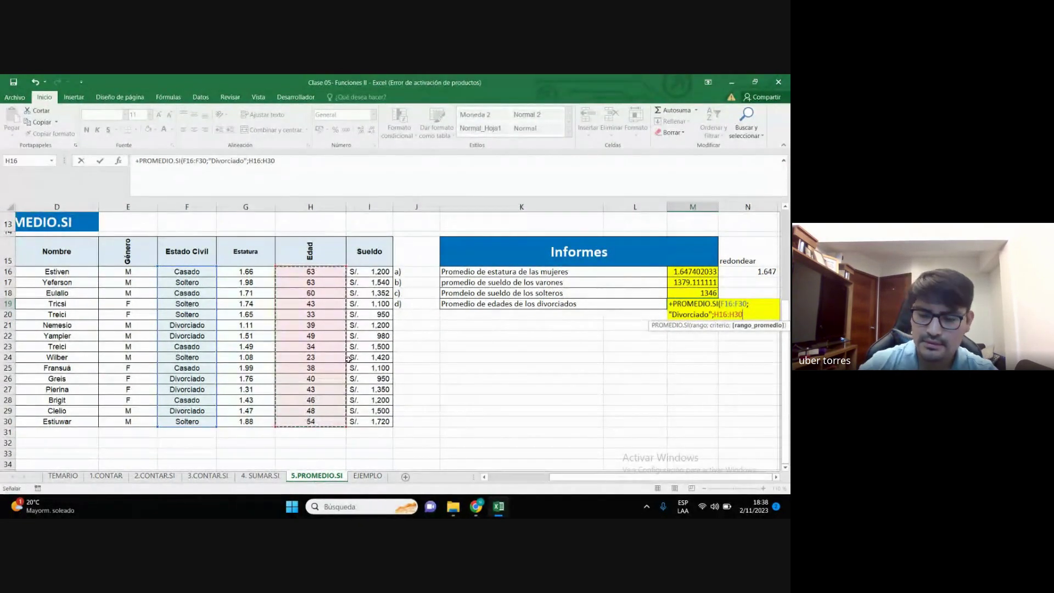
pyautogui.press('Return')
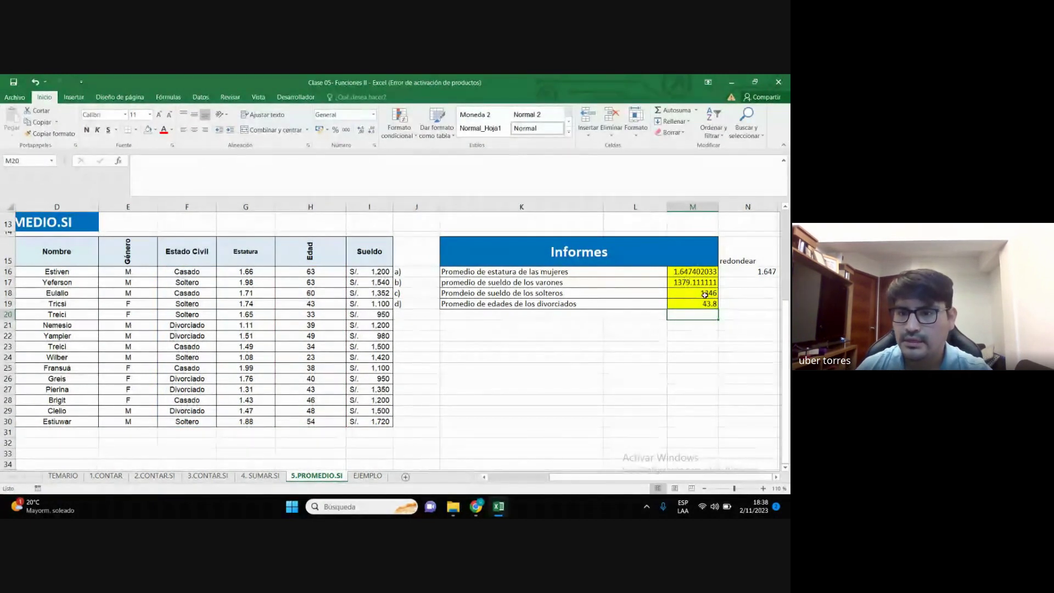
# Fill =REDONDEAR(M16;3) from N16 down to N19, then snap Excel to the left half
pyautogui.click(739, 296)
pyautogui.click(744, 259)
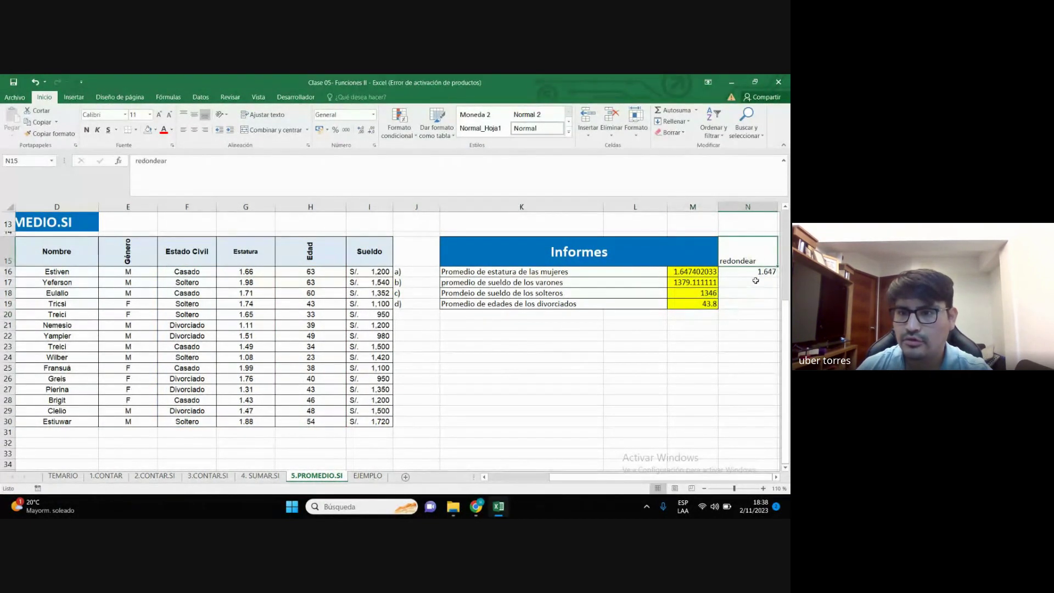
pyautogui.click(752, 270)
pyautogui.doubleClick(752, 271)
pyautogui.press('Escape')
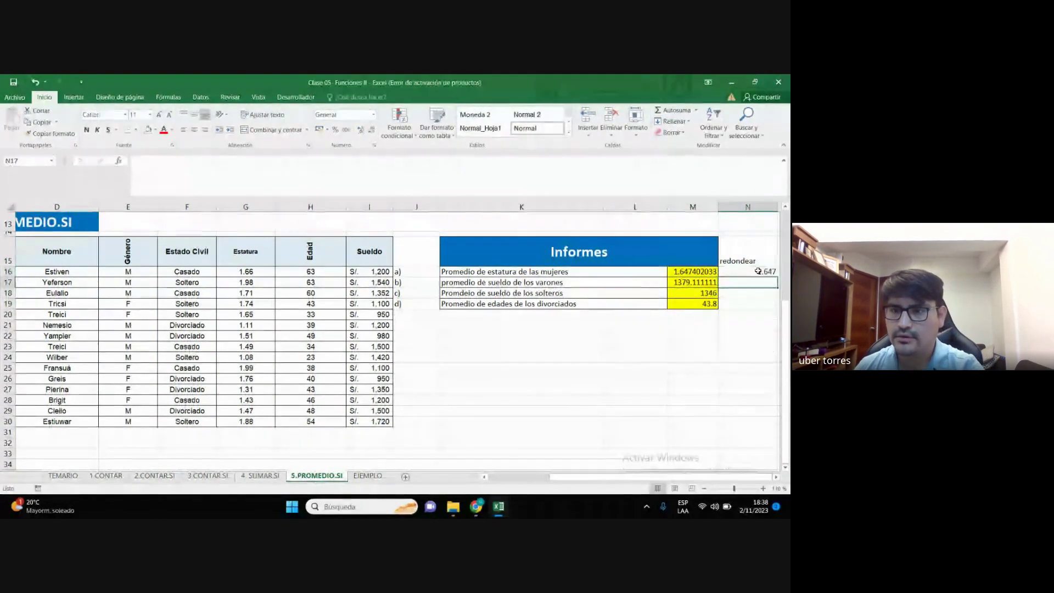
pyautogui.moveTo(777, 275); pyautogui.dragTo(769, 304)
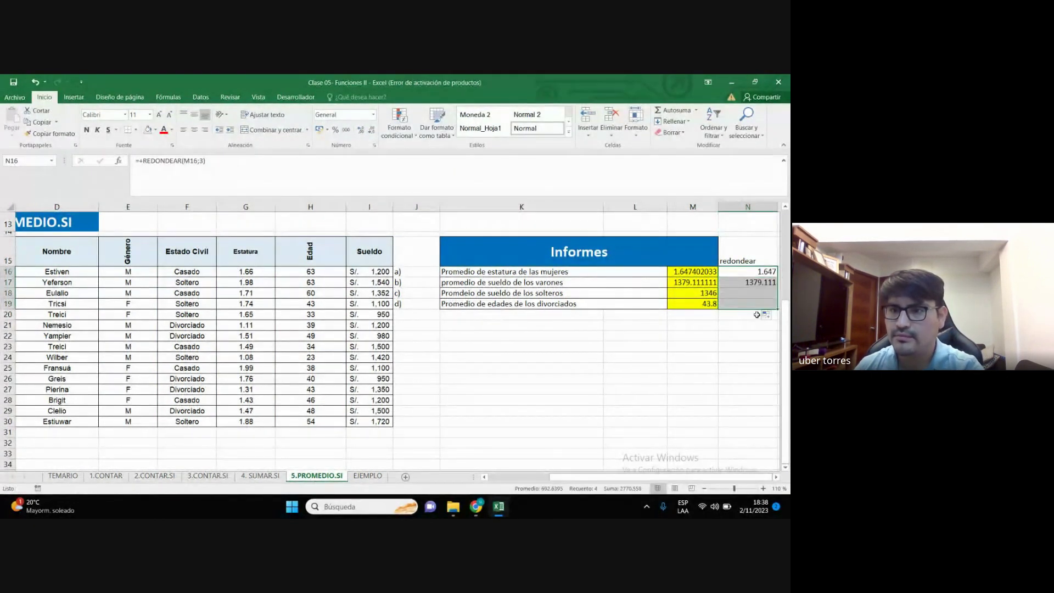
pyautogui.click(748, 335)
pyautogui.click(747, 292)
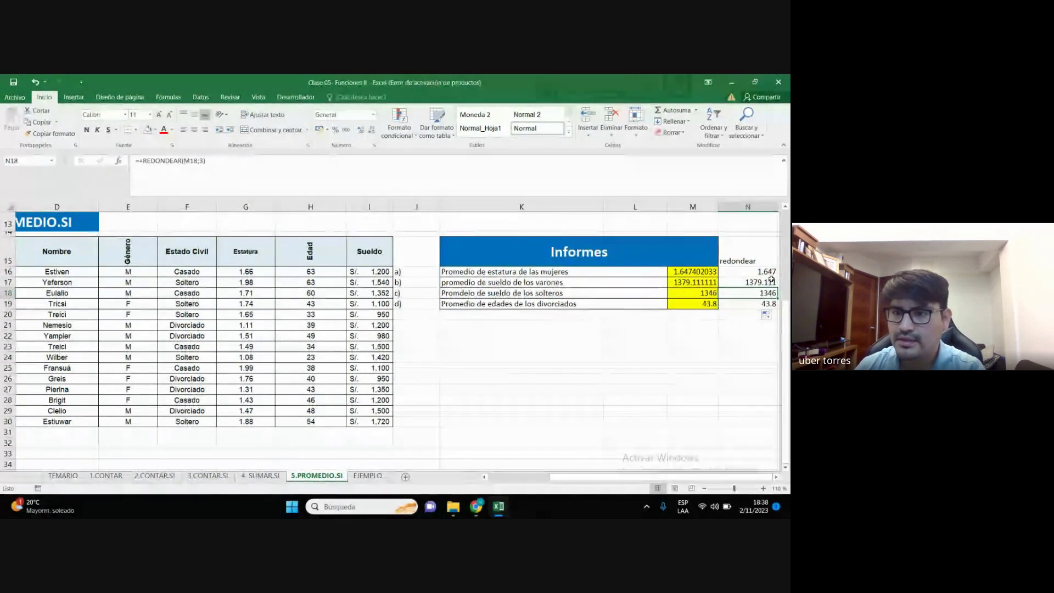
pyautogui.click(748, 271)
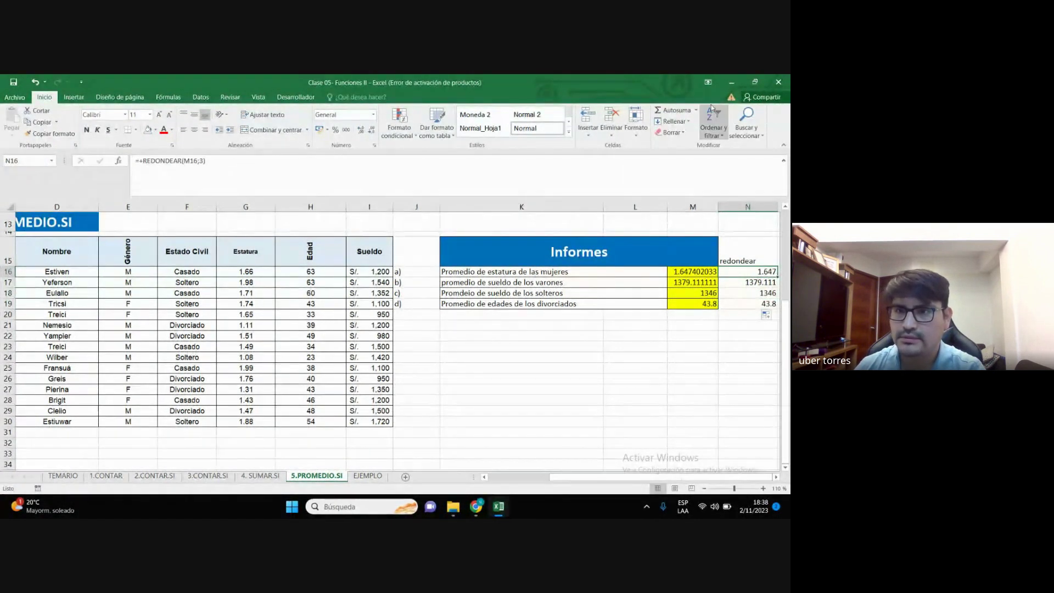
pyautogui.press('super+Left')
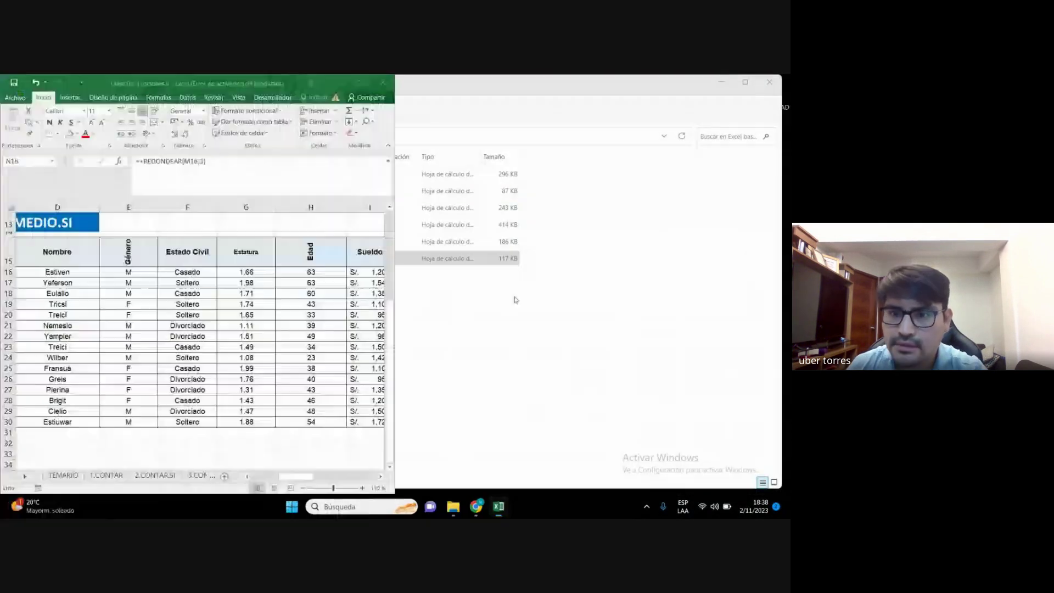
# Restore Excel and review the PROMEDIO.SI formula in M18, which returns 1346
pyautogui.press('Return')
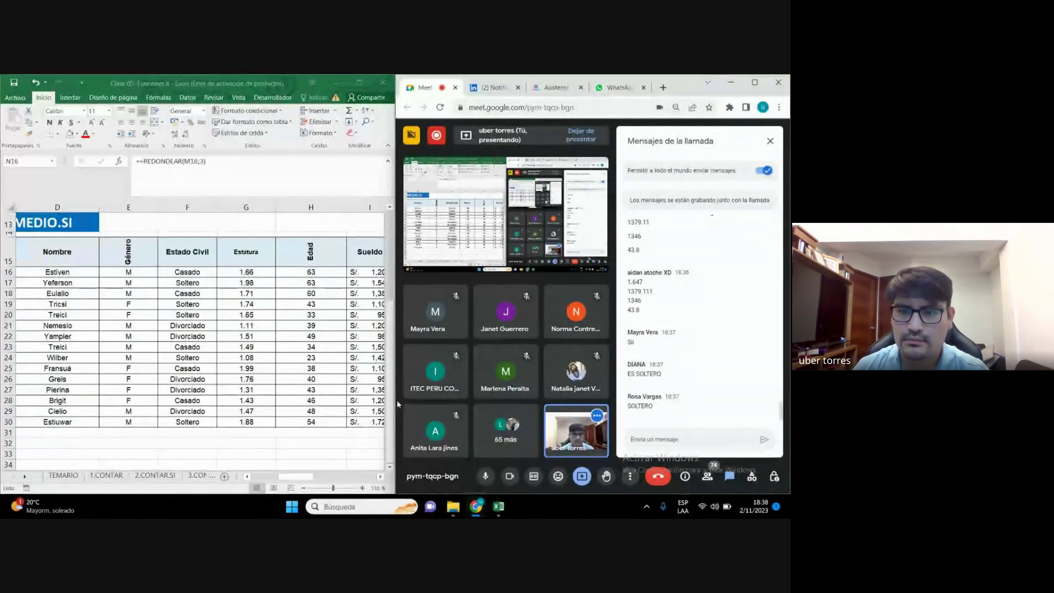
pyautogui.click(359, 82)
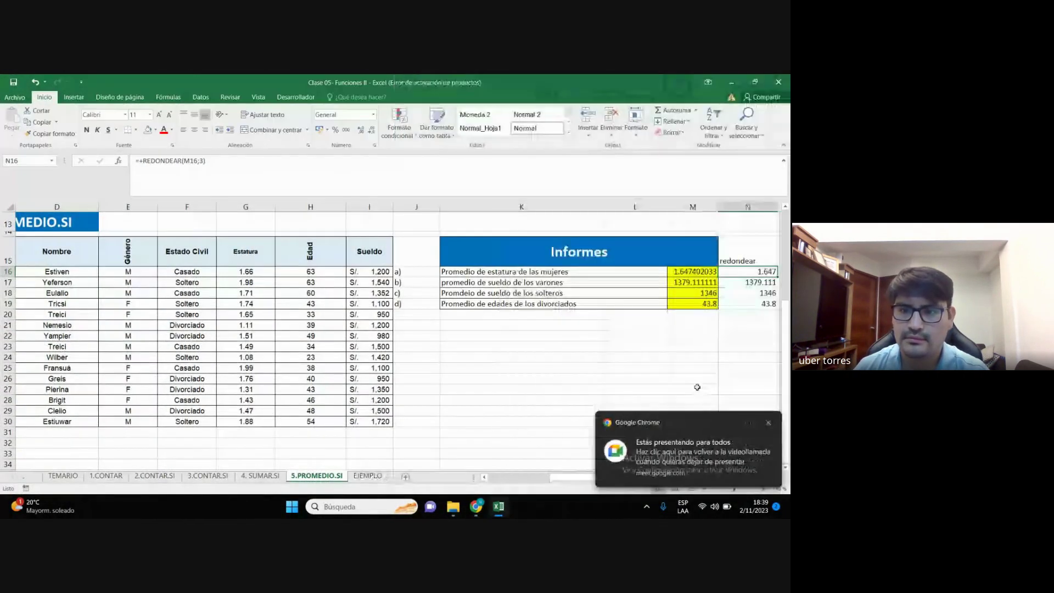
pyautogui.click(748, 368)
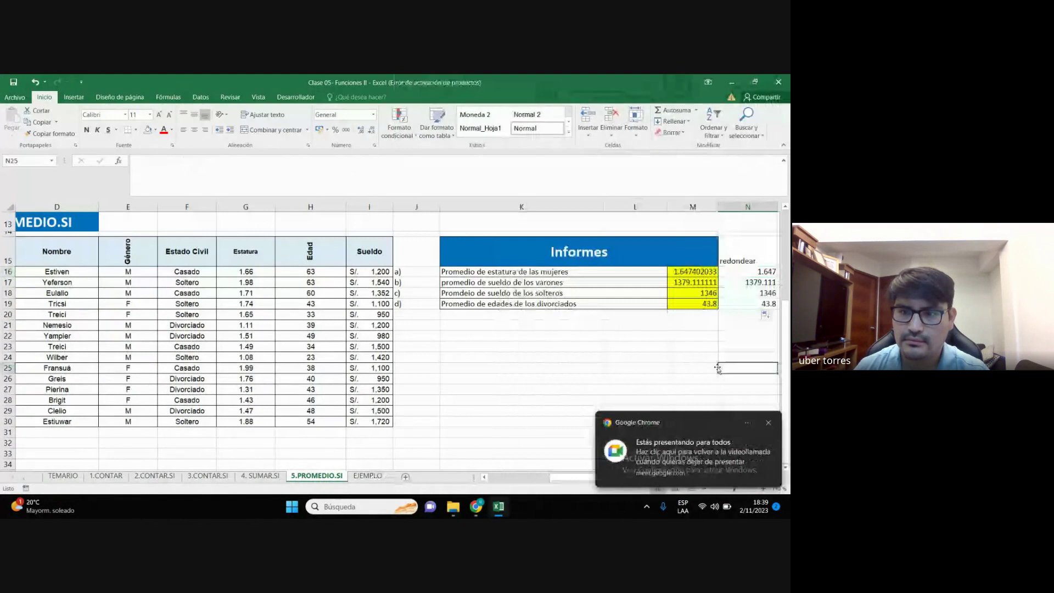
pyautogui.doubleClick(706, 293)
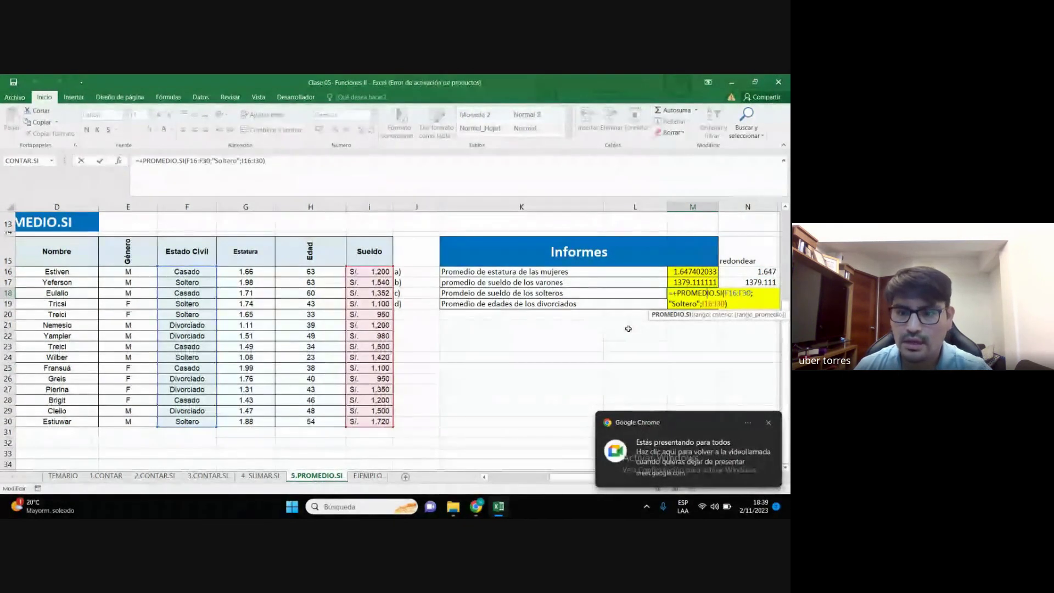
pyautogui.press('Return')
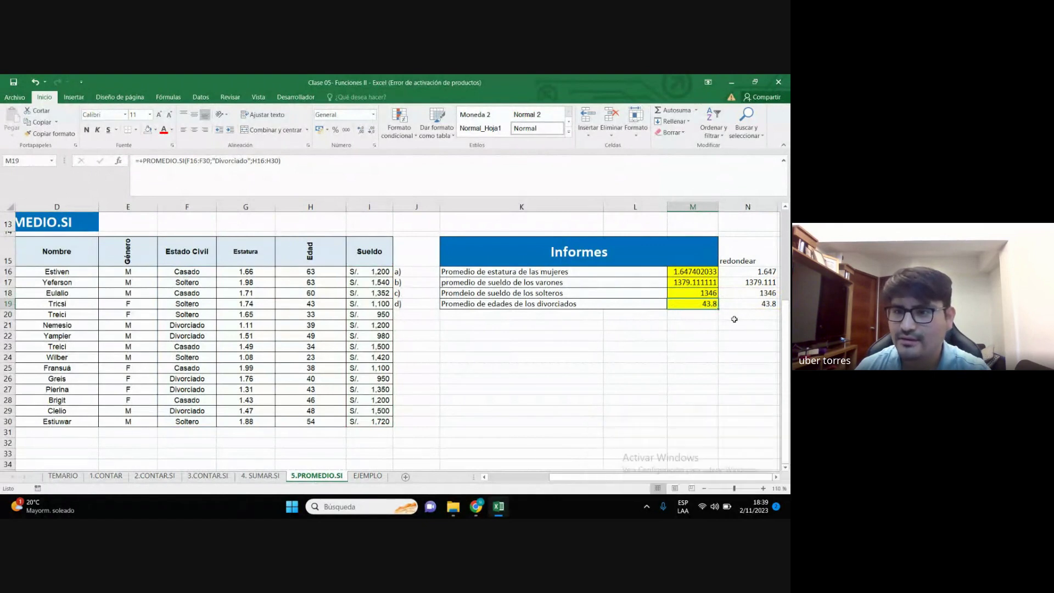
# Place Excel beside the Meet call, scroll up to read the chat answers, then maximize Excel
pyautogui.press('super+Left')
pyautogui.click(483, 248)
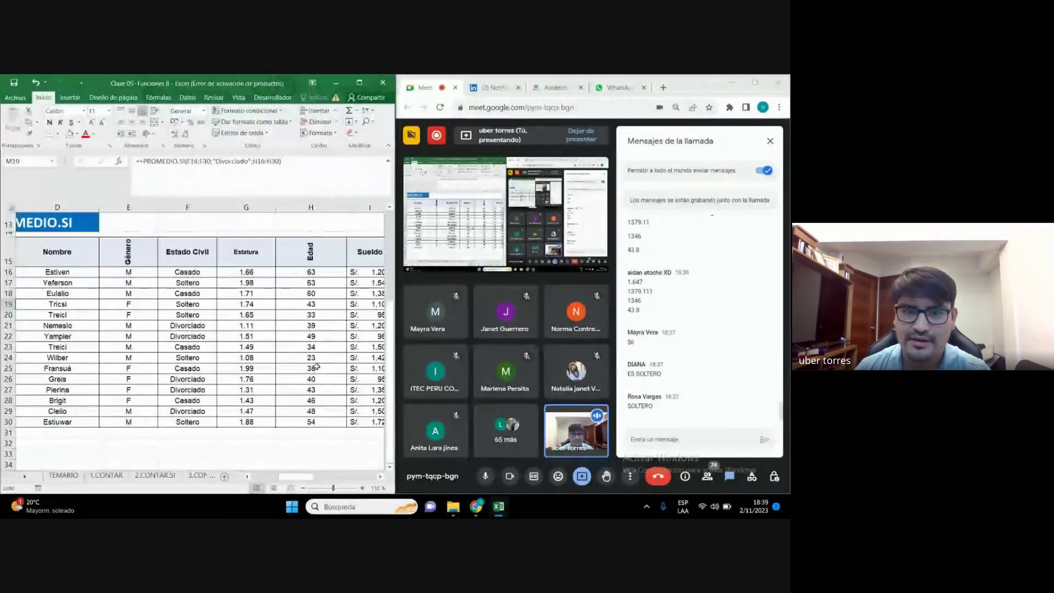
pyautogui.moveTo(300, 478); pyautogui.dragTo(360, 478)
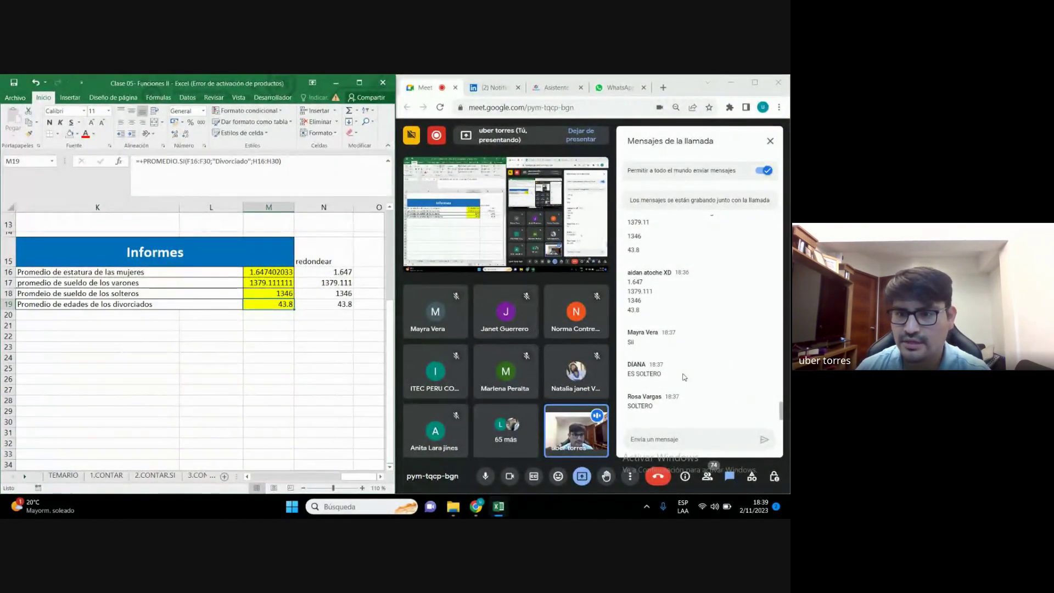
pyautogui.click(684, 376)
pyautogui.scroll(2, 717, 361)
pyautogui.scroll(1, 718, 361)
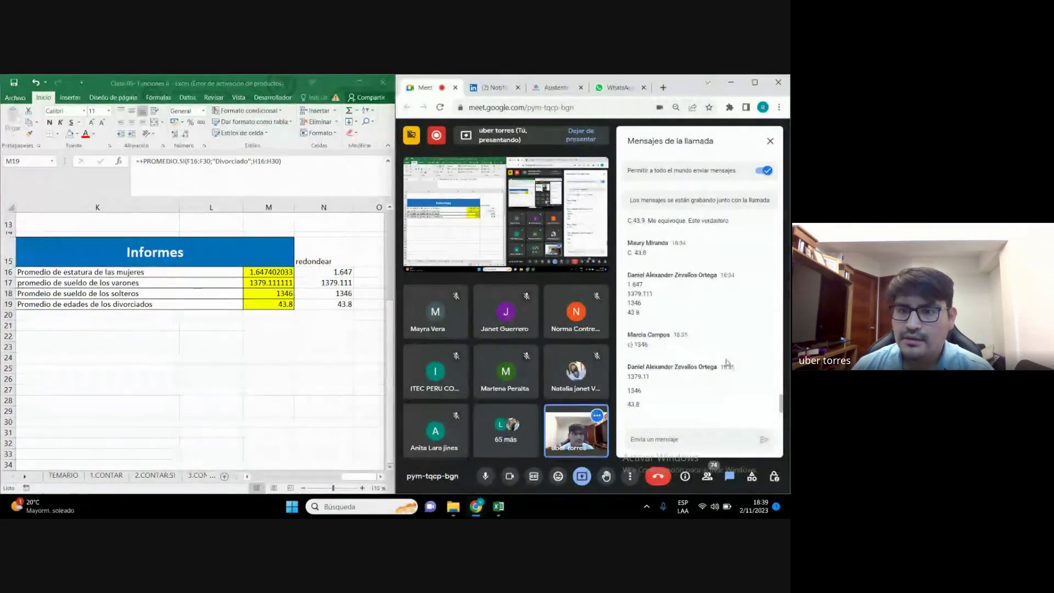
pyautogui.scroll(1, 719, 365)
pyautogui.scroll(1, 720, 368)
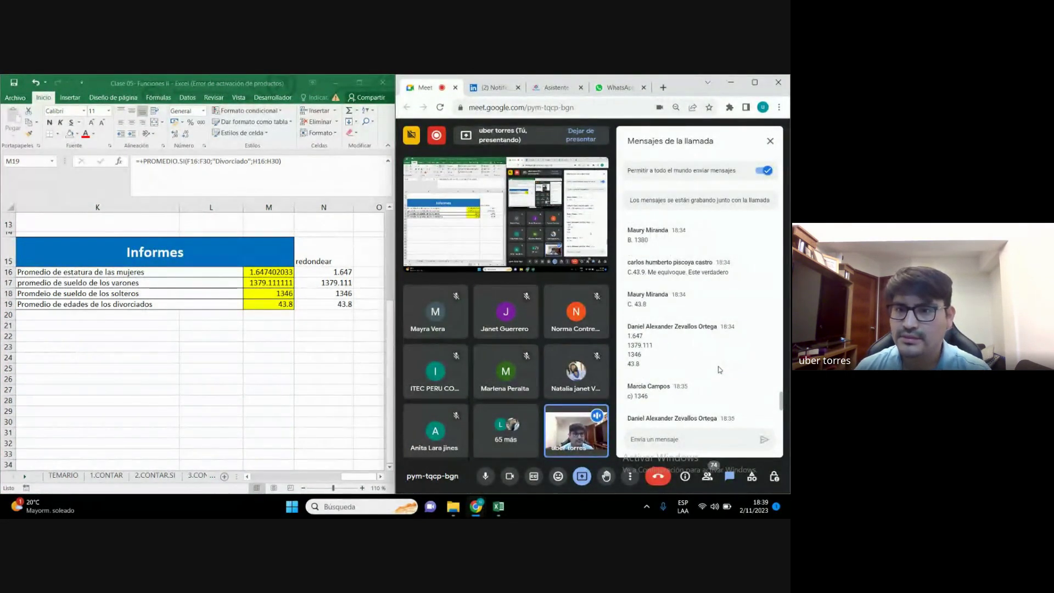
pyautogui.scroll(2, 702, 360)
pyautogui.scroll(2, 704, 363)
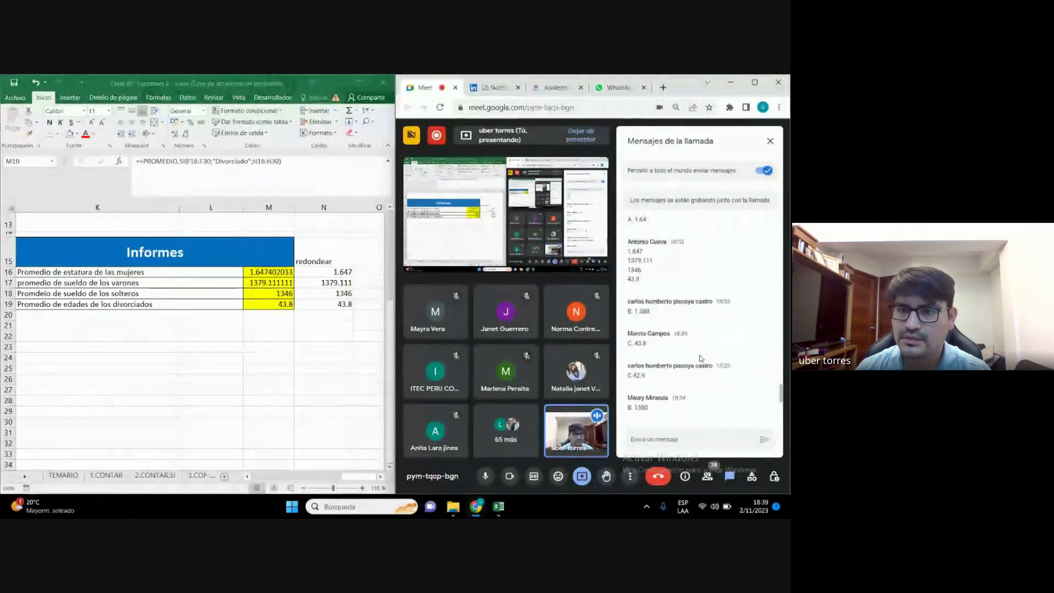
pyautogui.scroll(2, 706, 365)
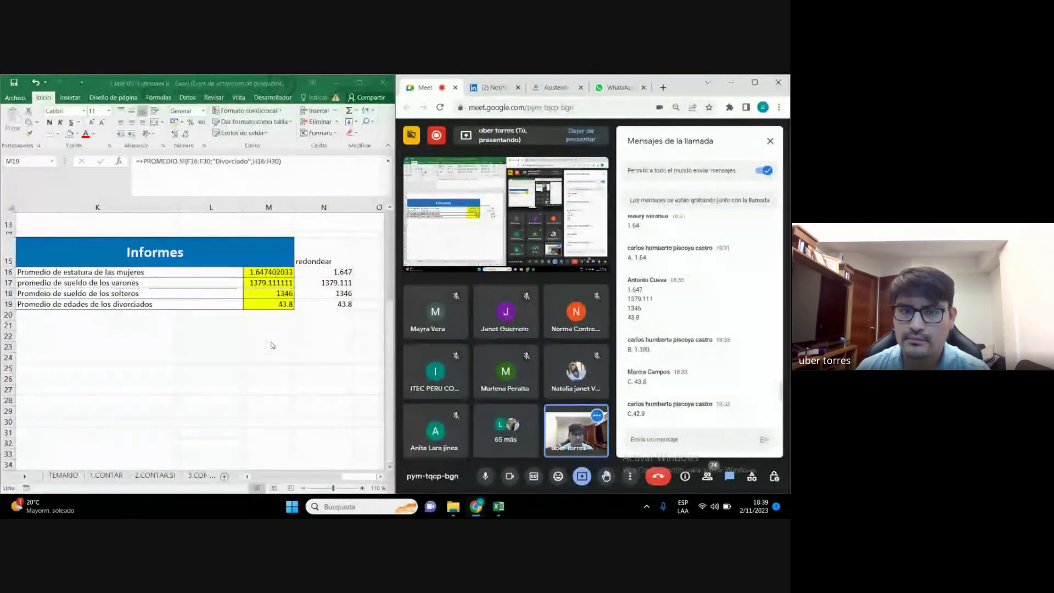
pyautogui.click(329, 83)
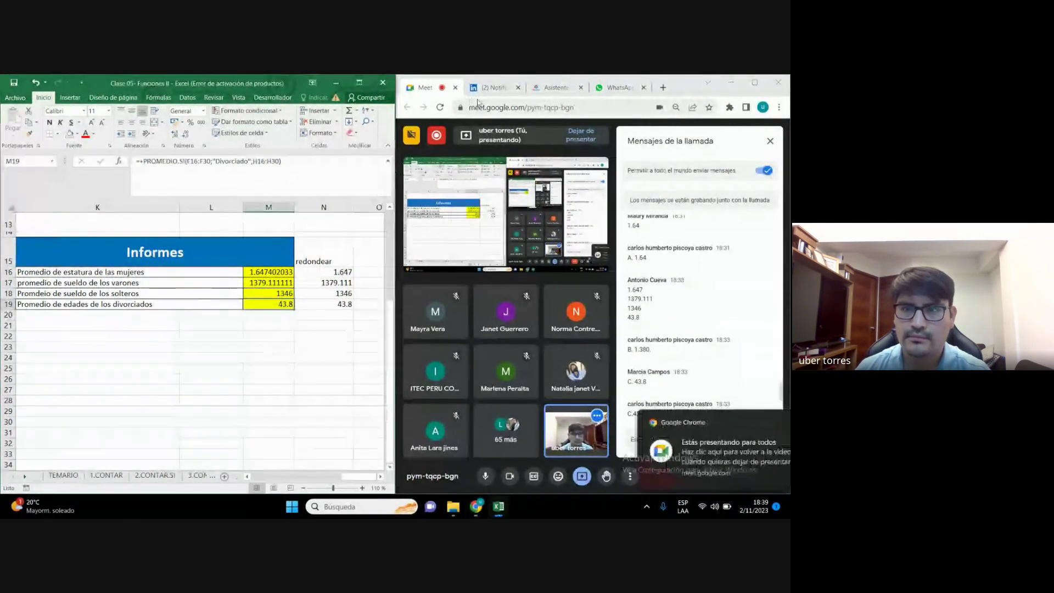
pyautogui.click(359, 83)
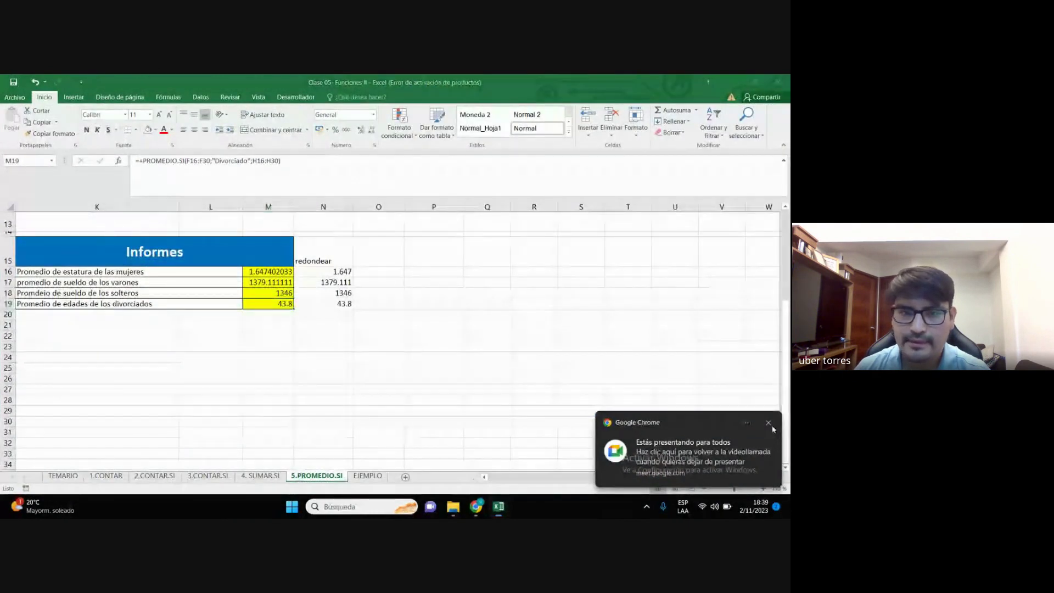
# Dismiss the screen-sharing notification and scroll through the 5.PROMEDIO.SI employee table and Informes report
pyautogui.click(771, 426)
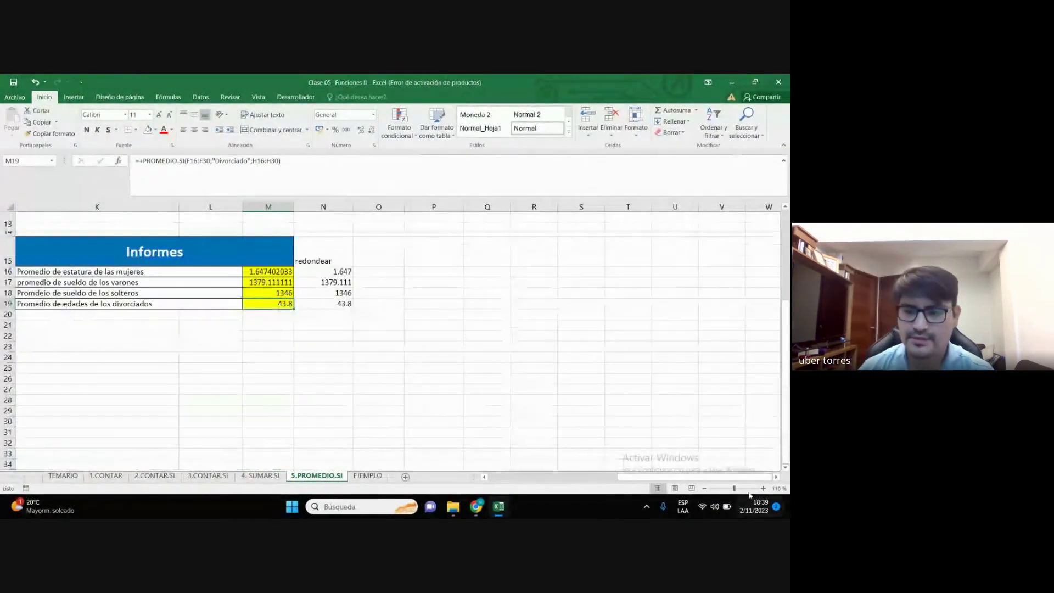
pyautogui.hscroll(-5, 490, 413)
pyautogui.scroll(1, 490, 413)
pyautogui.scroll(3, 489, 413)
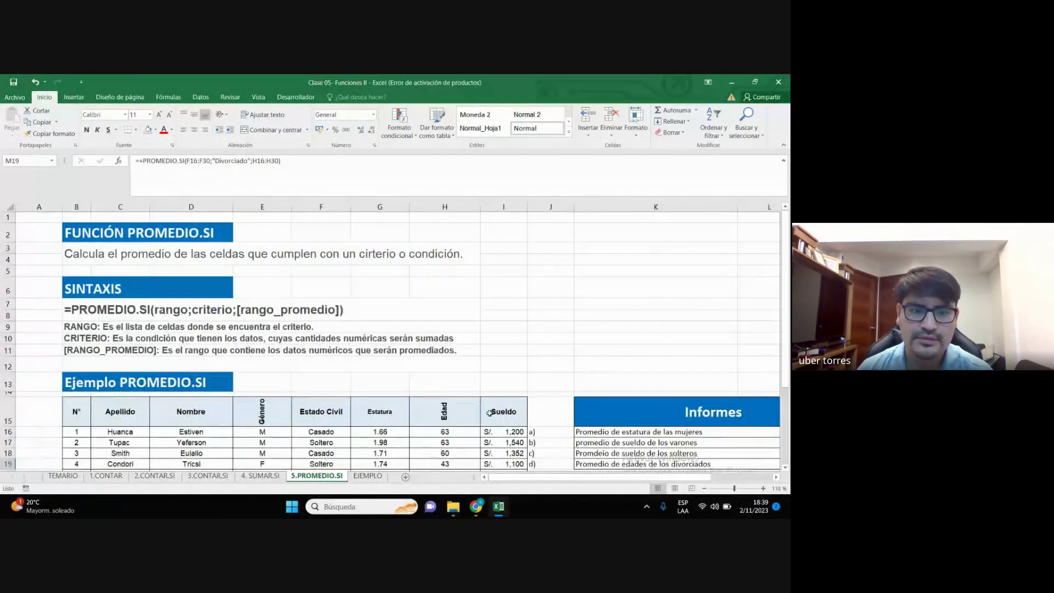
pyautogui.scroll(-1, 489, 413)
pyautogui.scroll(-1, 505, 420)
pyautogui.scroll(-1, 527, 428)
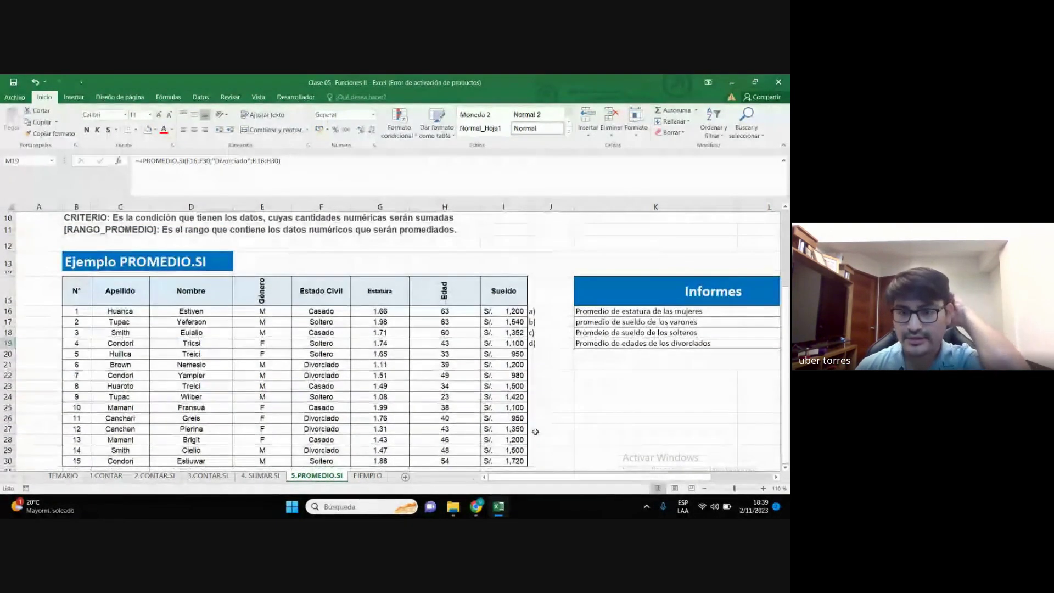
pyautogui.scroll(3, 536, 432)
pyautogui.scroll(-3, 535, 432)
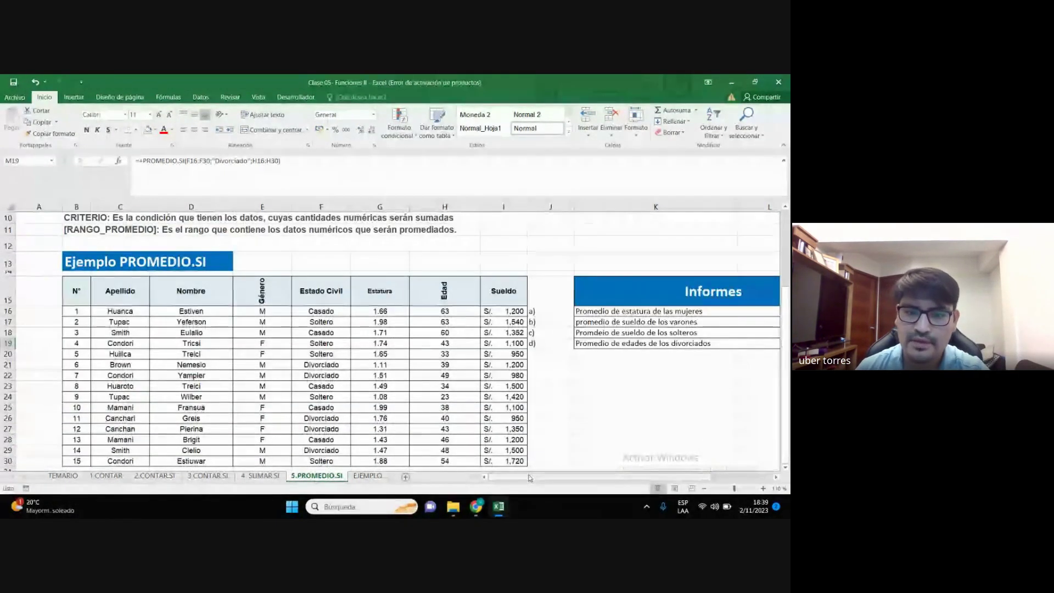
# Switch to the EJEMPLO sheet, scroll the product data and check the Costo total formula in row 18
pyautogui.click(367, 475)
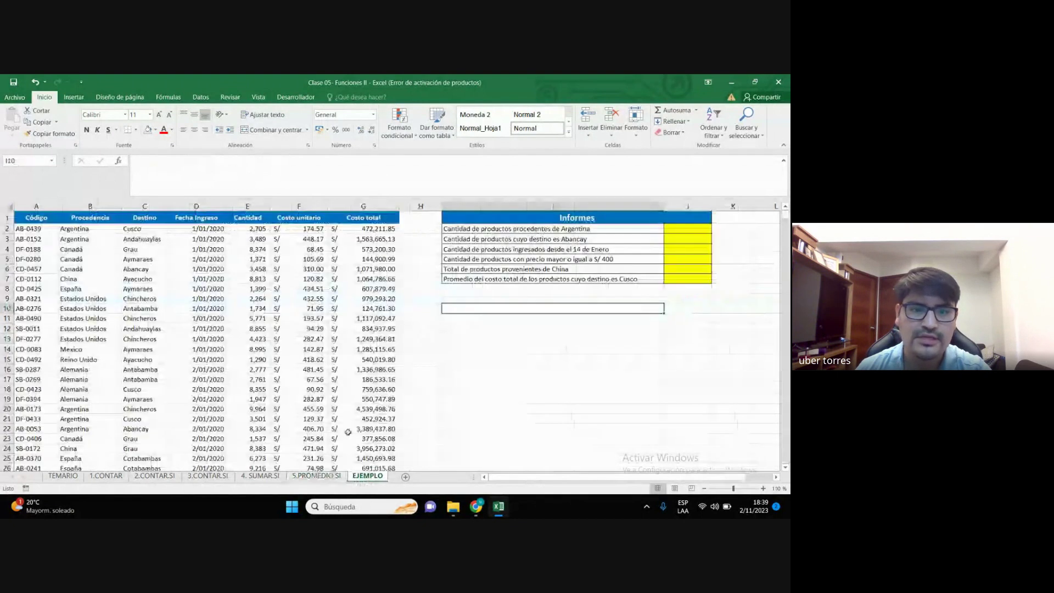
pyautogui.scroll(-5, 110, 373)
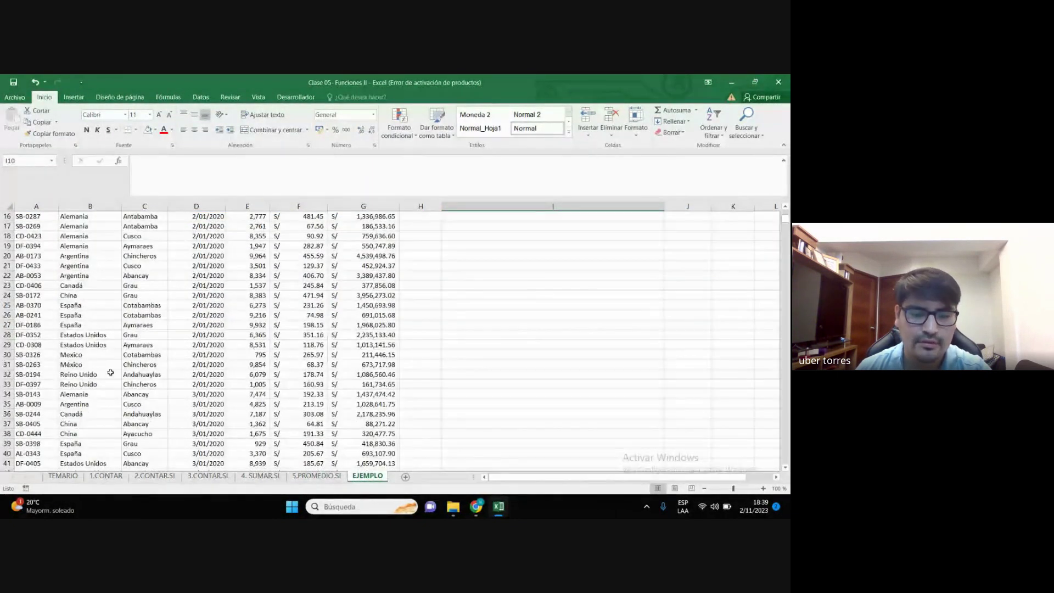
pyautogui.scroll(-2, 110, 373)
pyautogui.scroll(-7, 165, 357)
pyautogui.scroll(-5, 220, 340)
pyautogui.scroll(14, 243, 333)
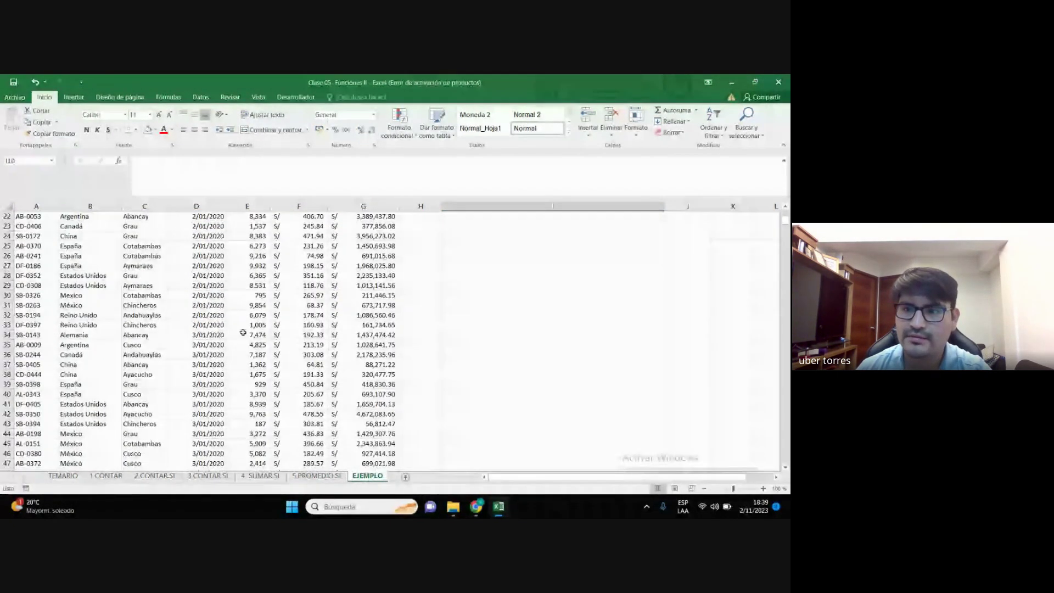
pyautogui.scroll(7, 243, 333)
pyautogui.click(368, 388)
pyautogui.scroll(-4, 403, 255)
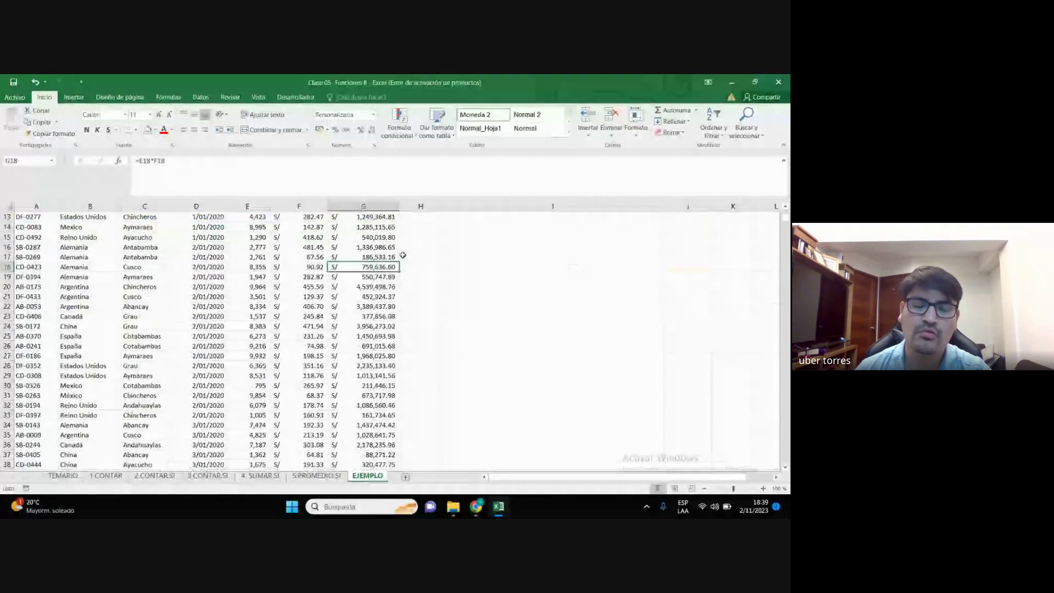
pyautogui.scroll(-10, 403, 254)
pyautogui.scroll(-9, 378, 372)
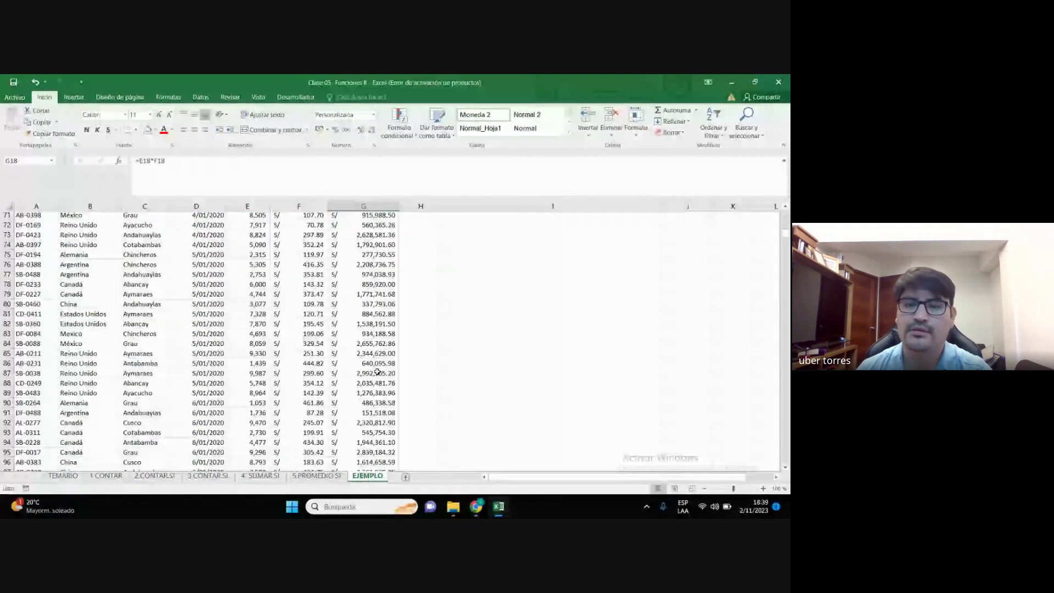
pyautogui.scroll(-20, 377, 372)
pyautogui.scroll(-19, 378, 371)
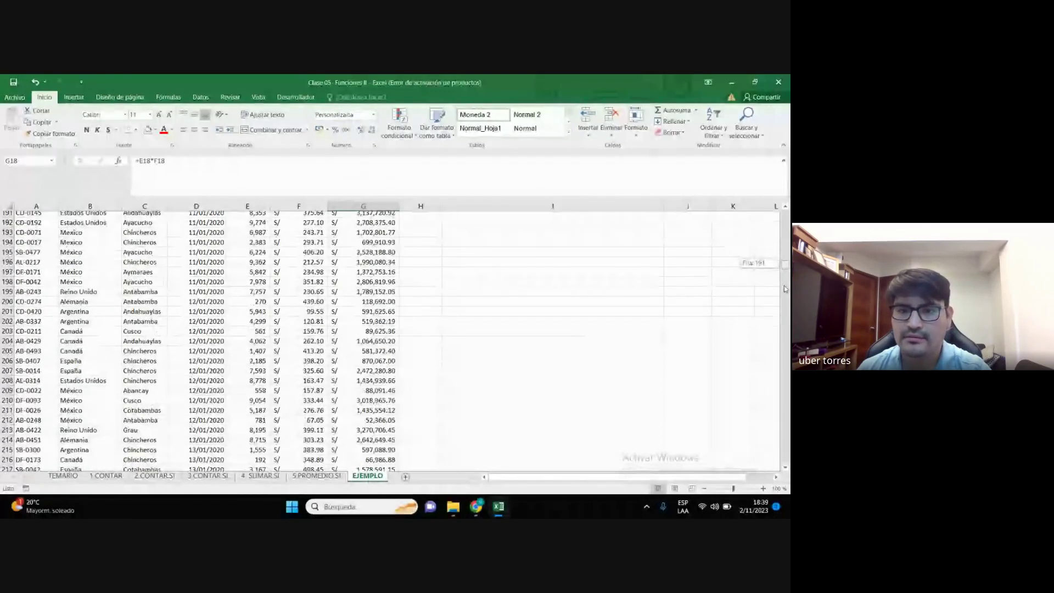
# Select the Costo unitario column from its first value down to the last row, around 947
pyautogui.moveTo(786, 264)
pyautogui.mouseDown()
pyautogui.moveTo(786, 274)
pyautogui.moveTo(786, 216)
pyautogui.mouseUp()
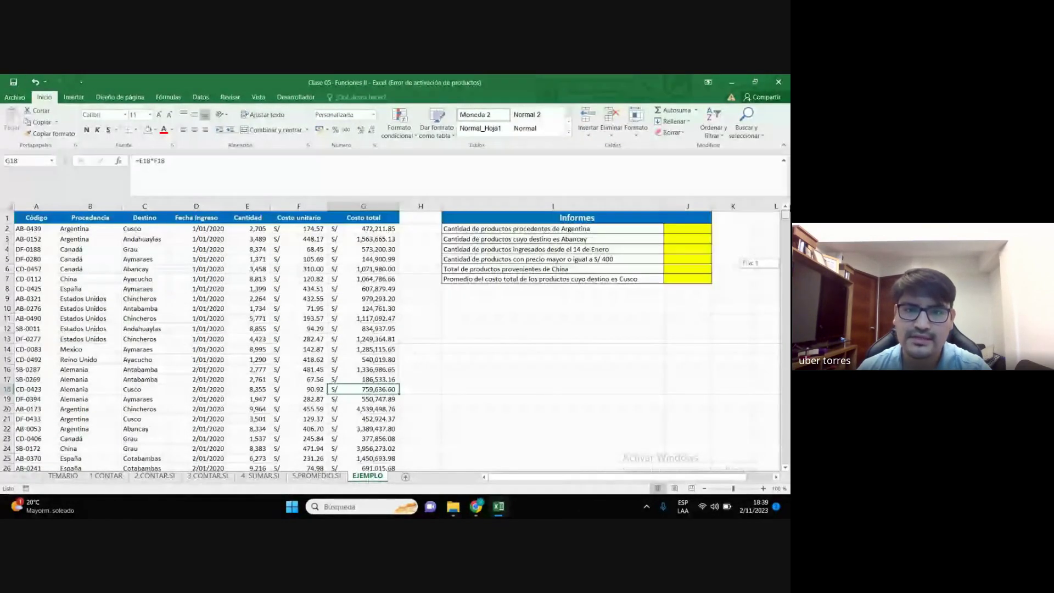
pyautogui.moveTo(313, 228)
pyautogui.mouseDown()
pyautogui.moveTo(269, 518)
pyautogui.moveTo(316, 518)
pyautogui.mouseUp()
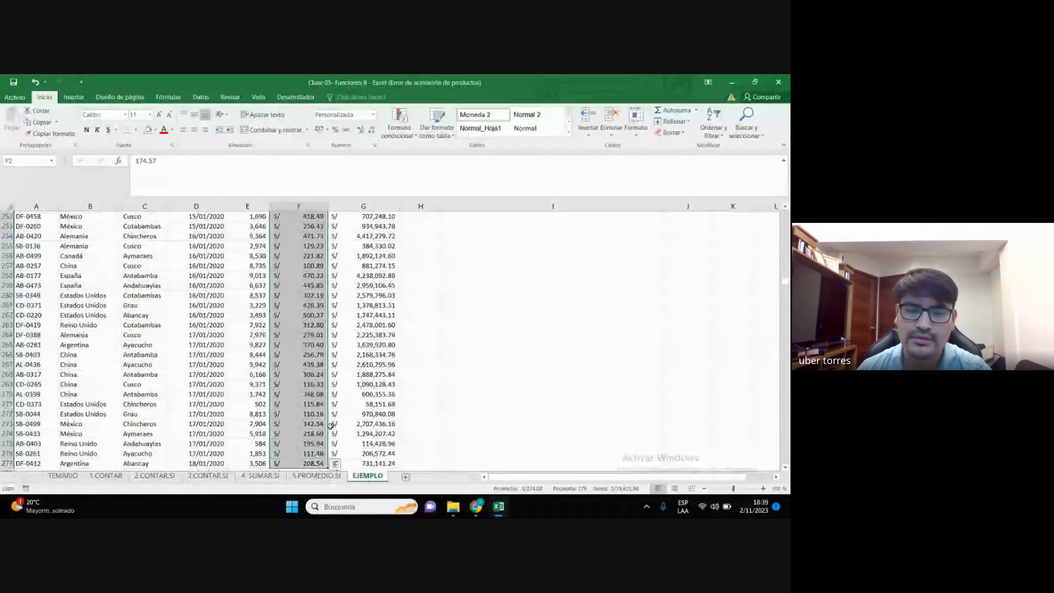
pyautogui.click(420, 349)
pyautogui.scroll(1, 292, 367)
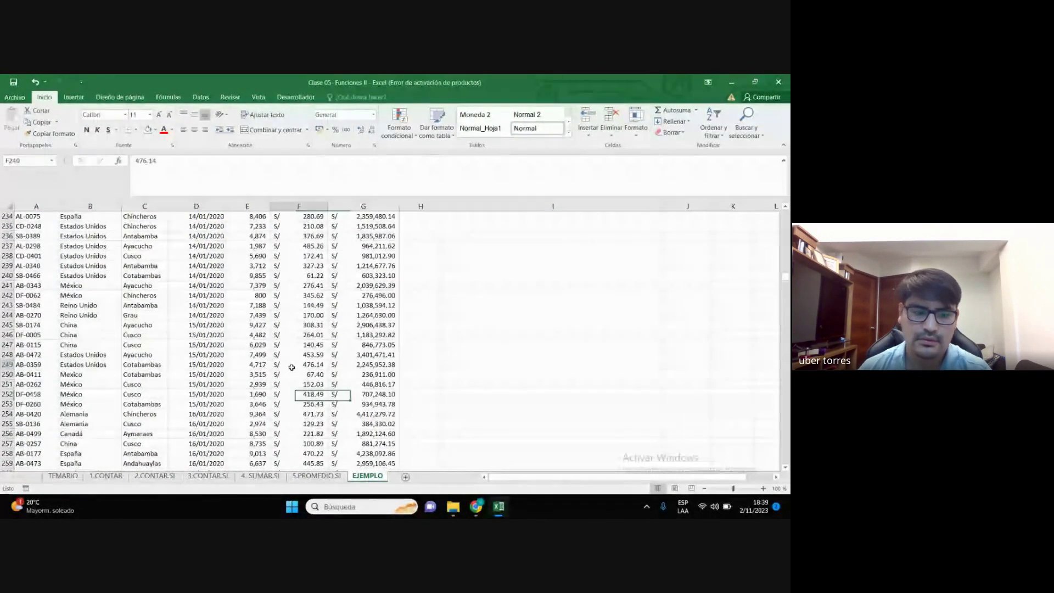
pyautogui.scroll(20, 291, 367)
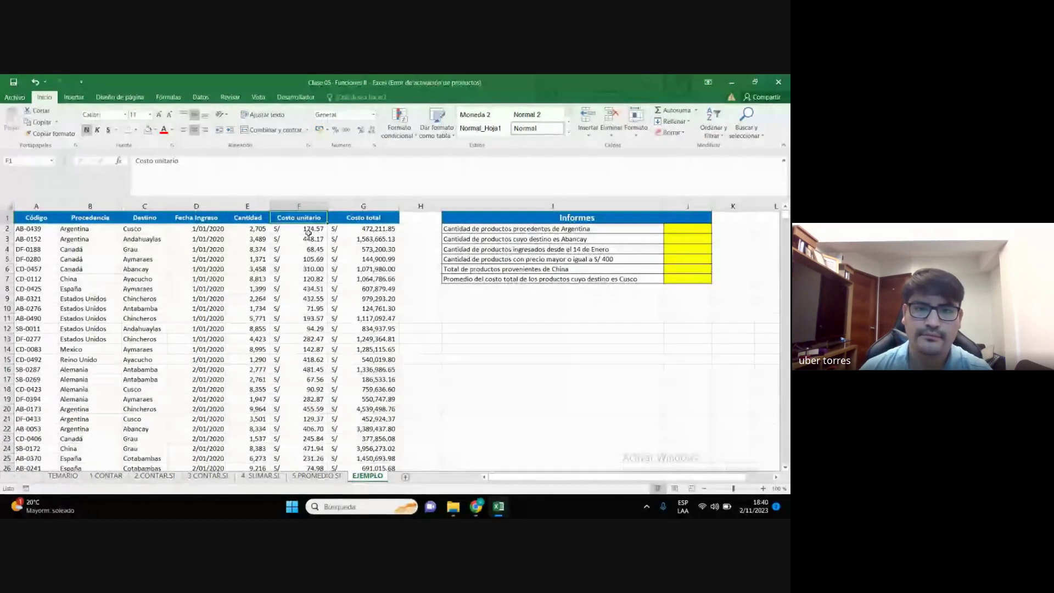
pyautogui.click(316, 229)
pyautogui.hotkey('ctrl', 'shift', 'Down')
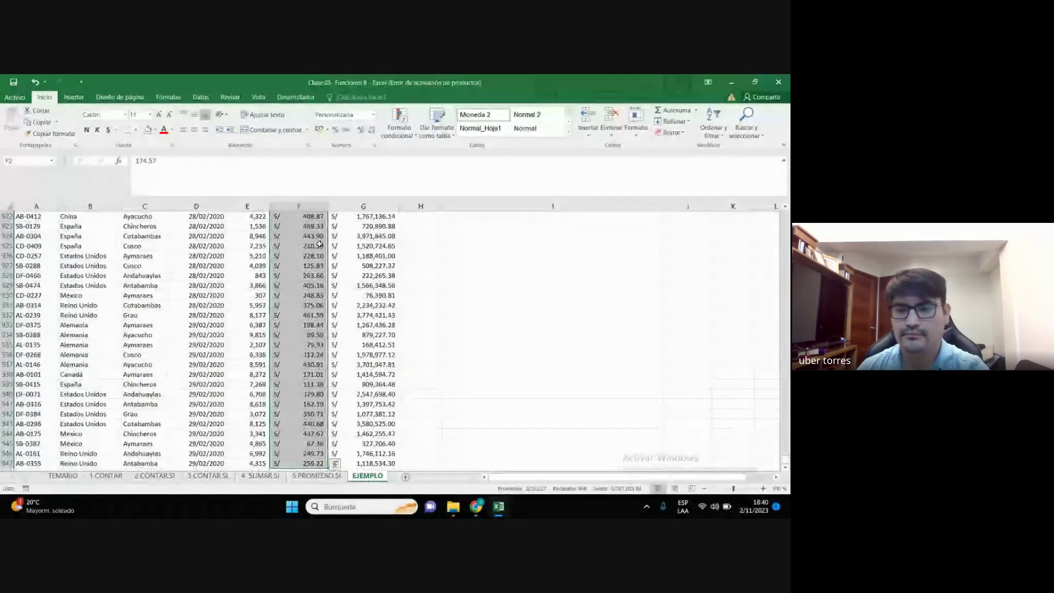
pyautogui.click(549, 295)
pyautogui.hotkey('alt', 'Tab')
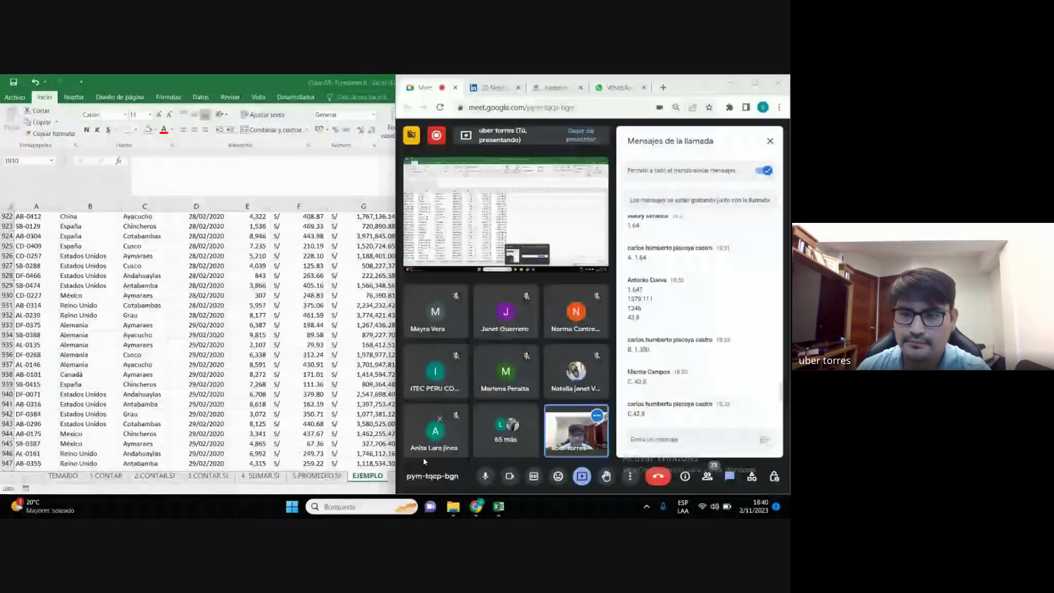
pyautogui.scroll(-3, 674, 423)
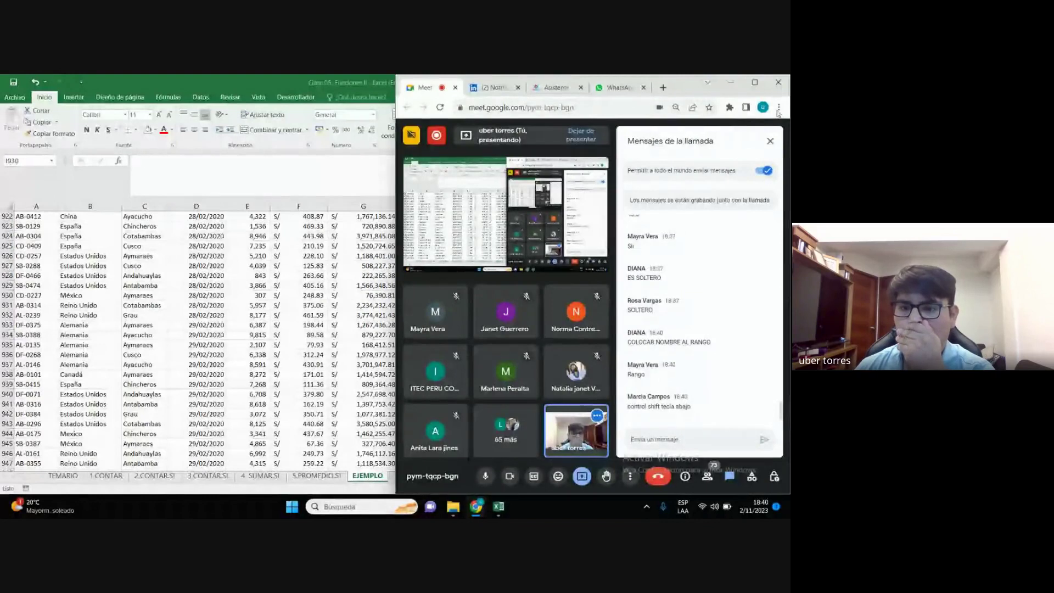
pyautogui.click(754, 82)
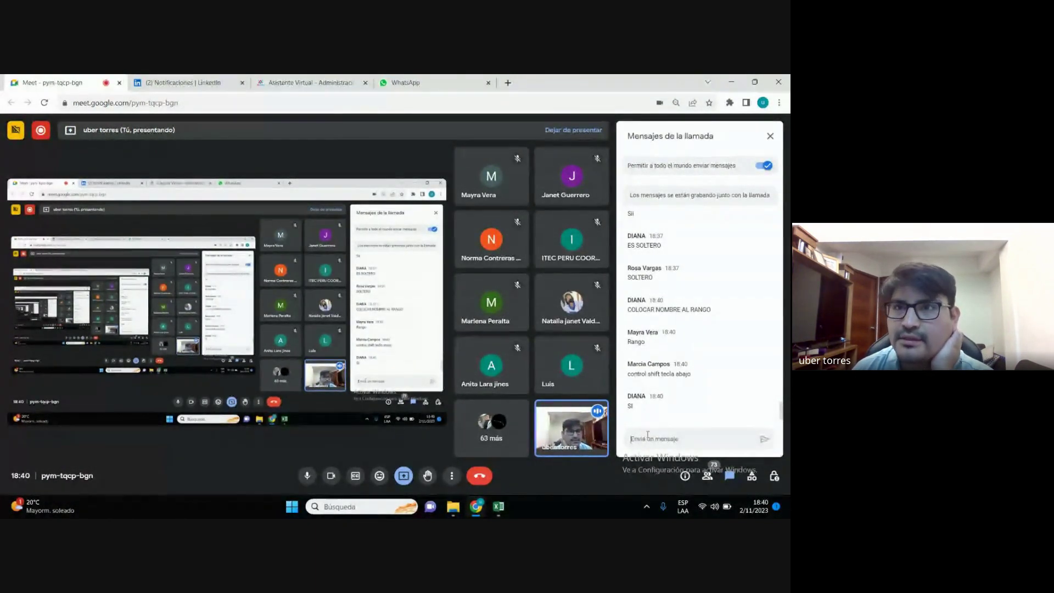
# Back in Excel, select the Costo unitario column from the bottom up to its header
pyautogui.click(731, 82)
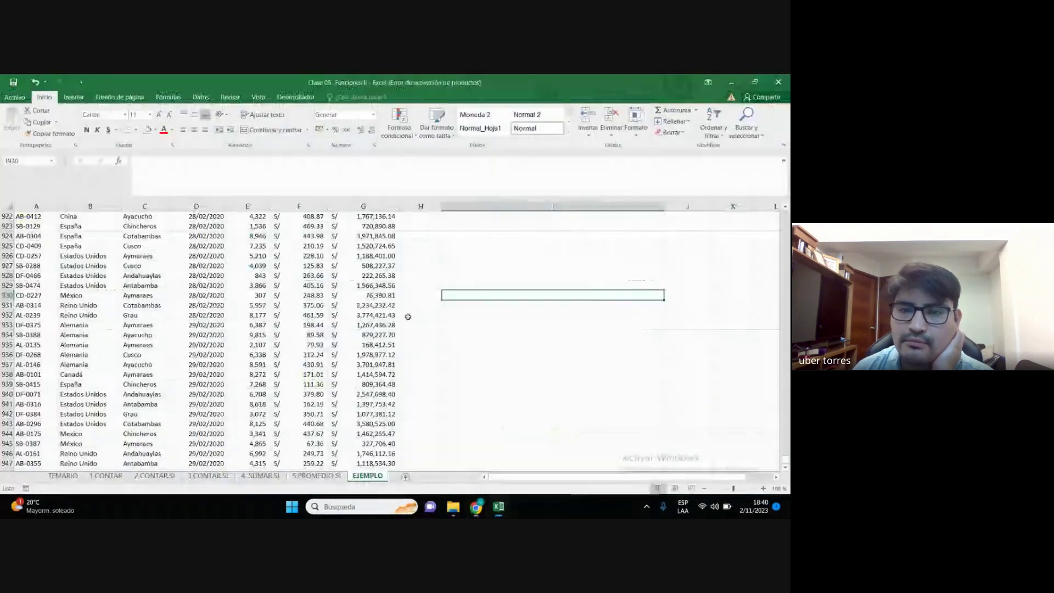
pyautogui.scroll(2, 408, 316)
pyautogui.click(306, 270)
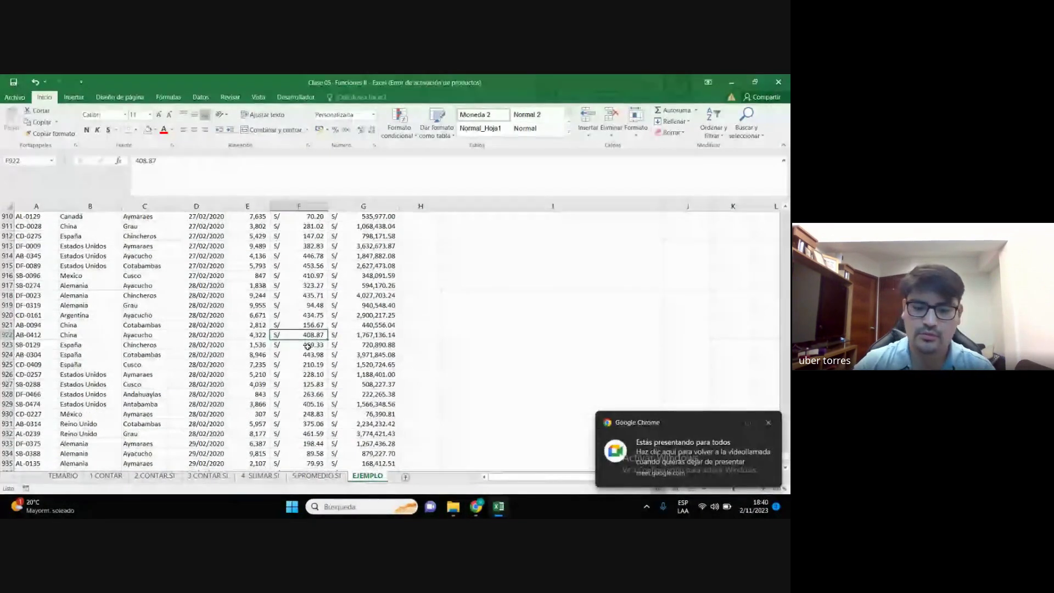
pyautogui.hotkey('ctrl', 'shift', 'Up')
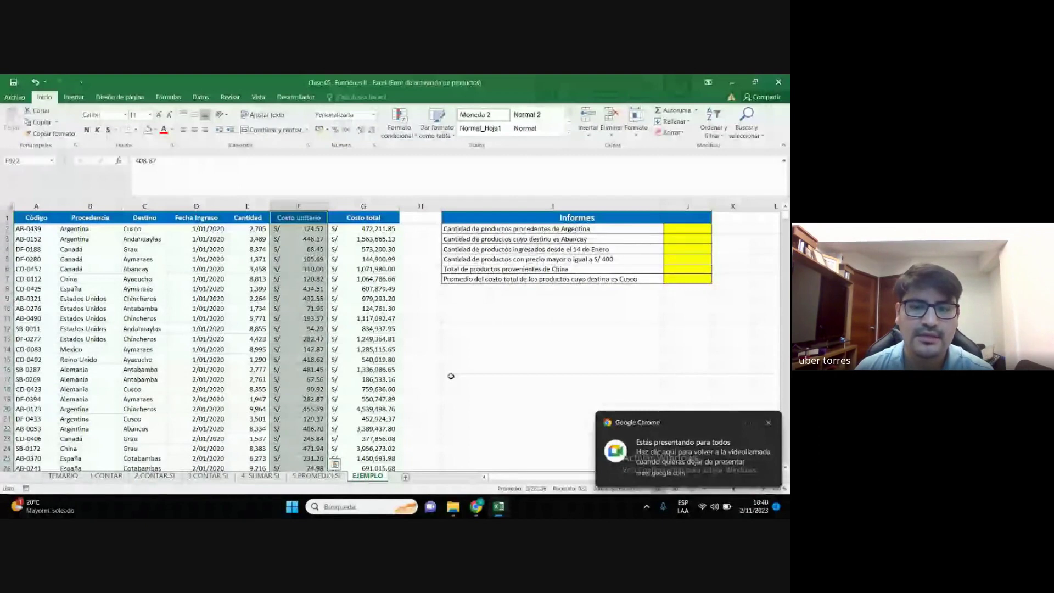
pyautogui.click(450, 378)
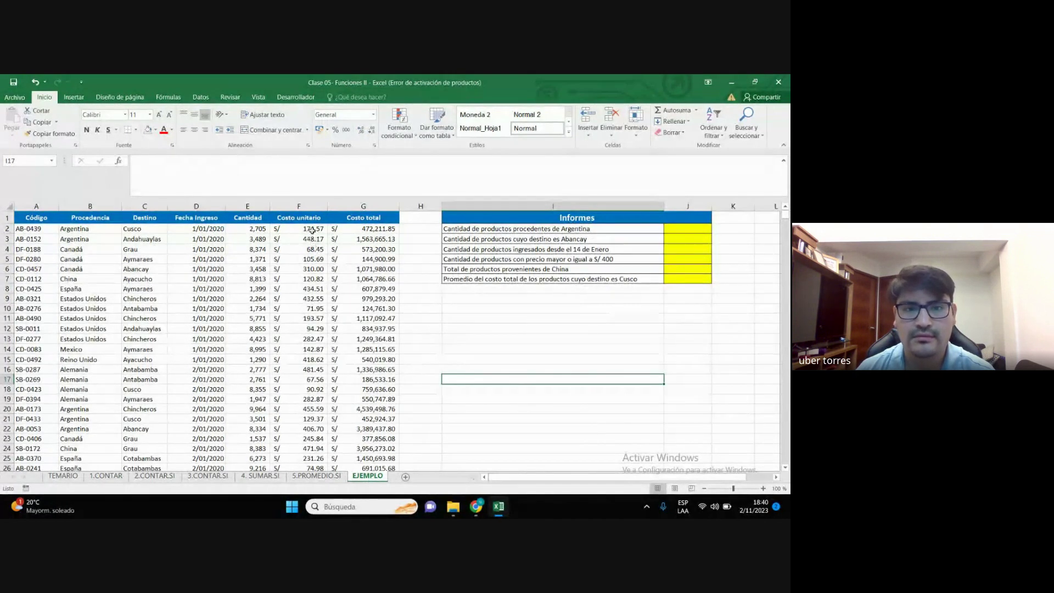
# Show the Destino column from Cusco down to its end, then select the Argentina answer cell J2
pyautogui.click(140, 229)
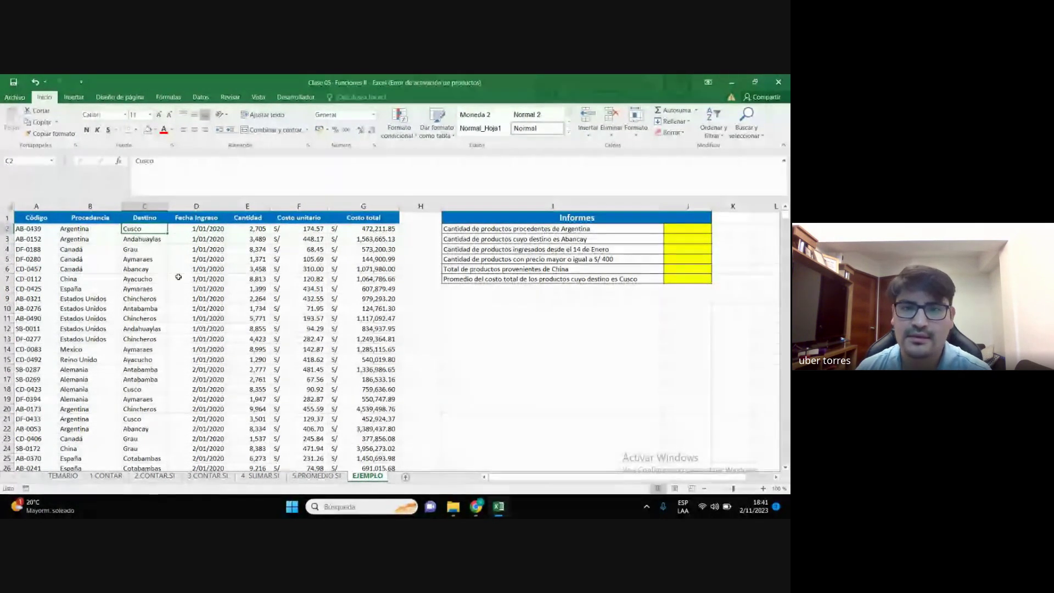
pyautogui.click(186, 259)
pyautogui.click(165, 238)
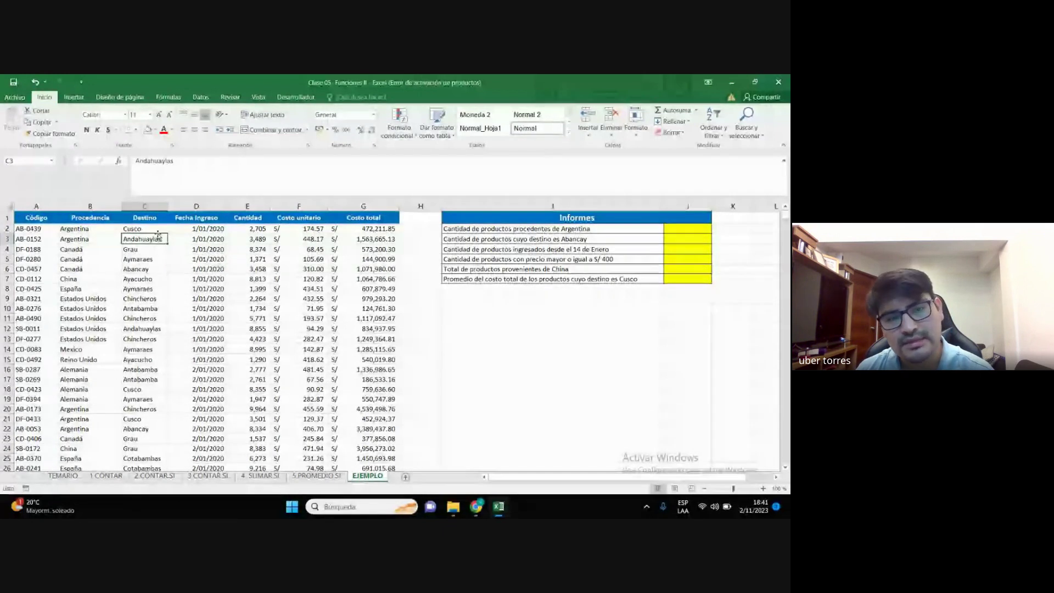
pyautogui.click(140, 229)
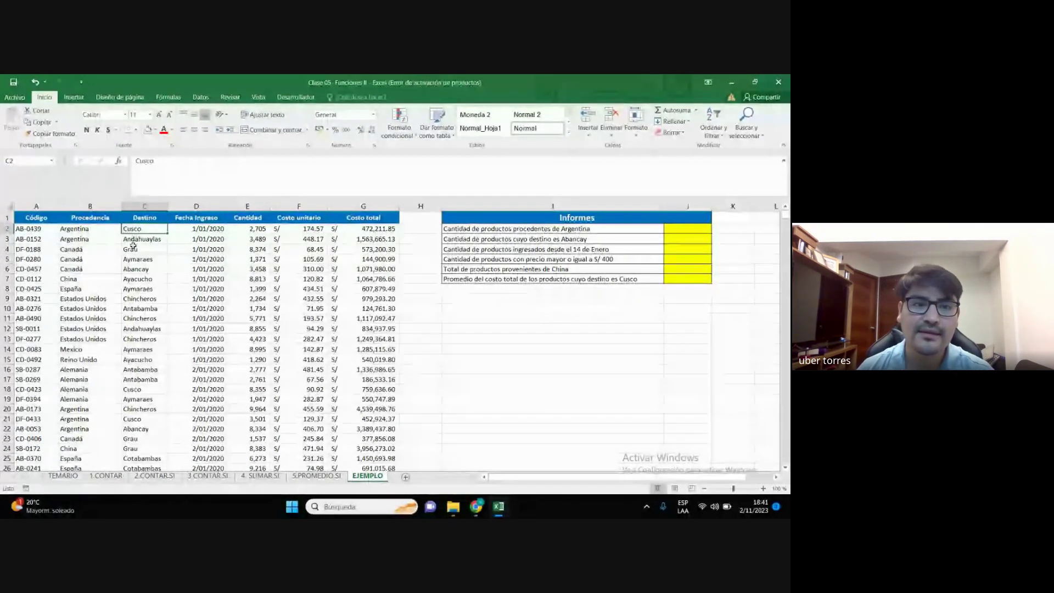
pyautogui.hotkey('ctrl', 'Up')
pyautogui.hotkey('ctrl', 'shift', 'Down')
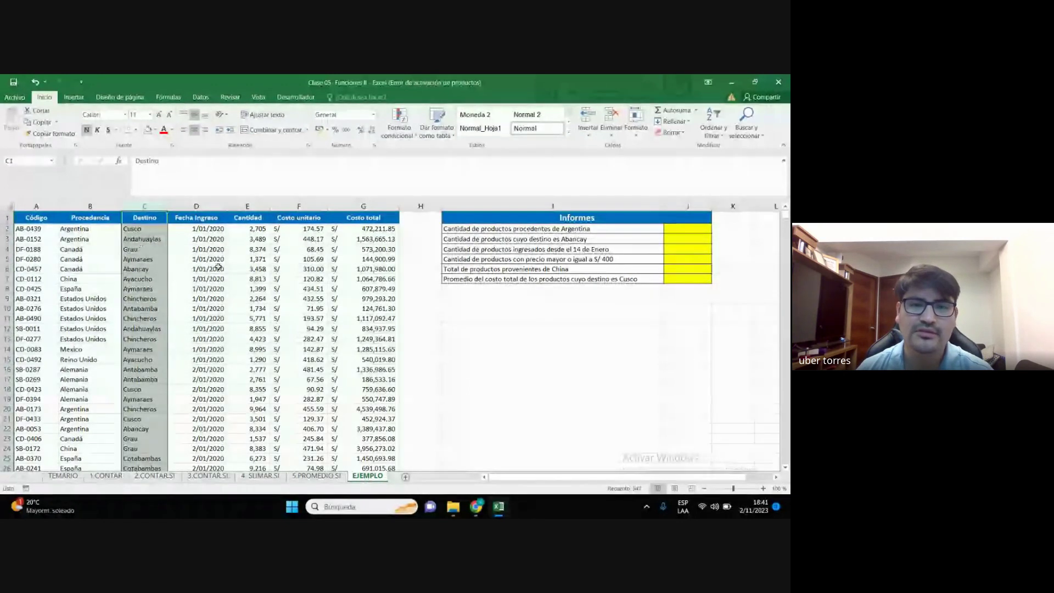
pyautogui.hotkey('ctrl', 'shift', 'Up')
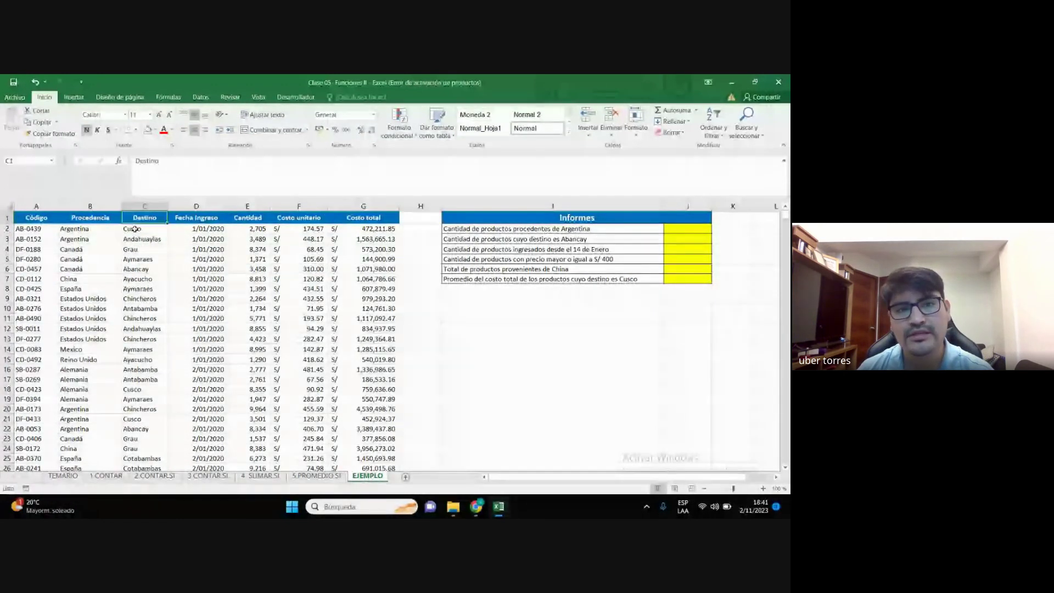
pyautogui.click(137, 229)
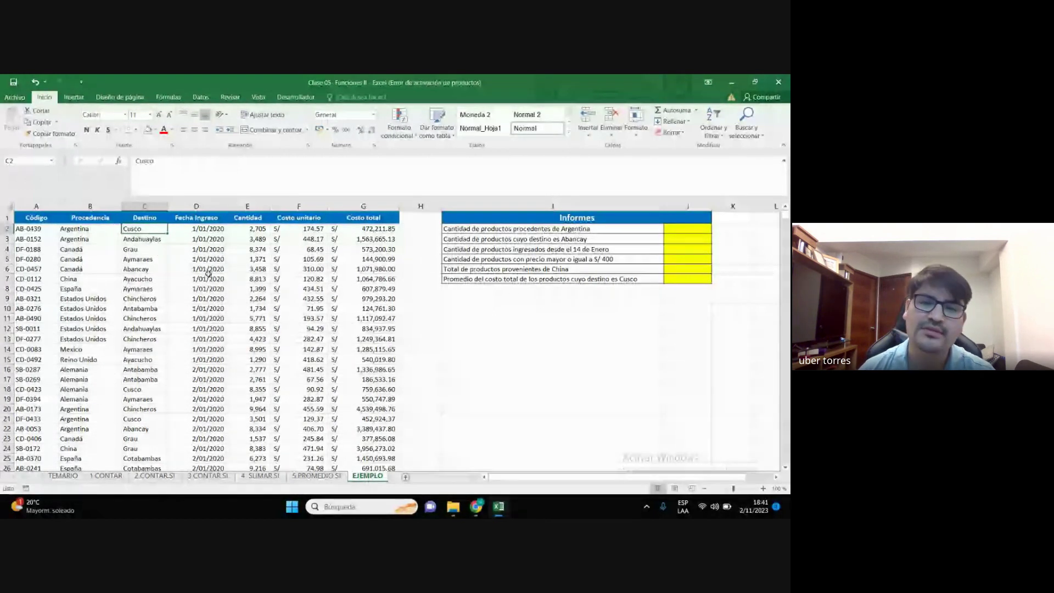
pyautogui.click(144, 249)
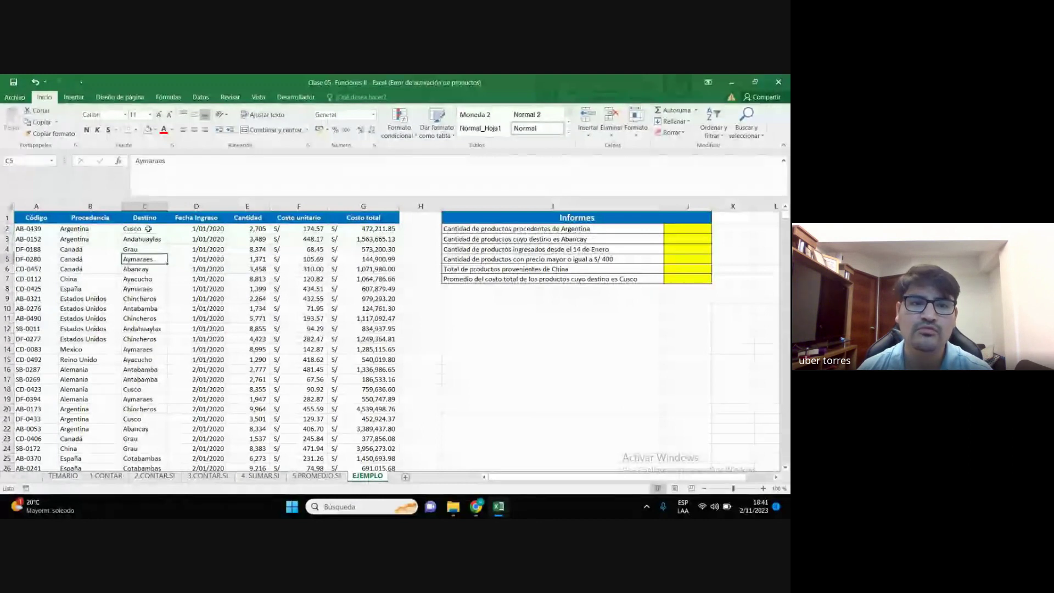
pyautogui.click(686, 228)
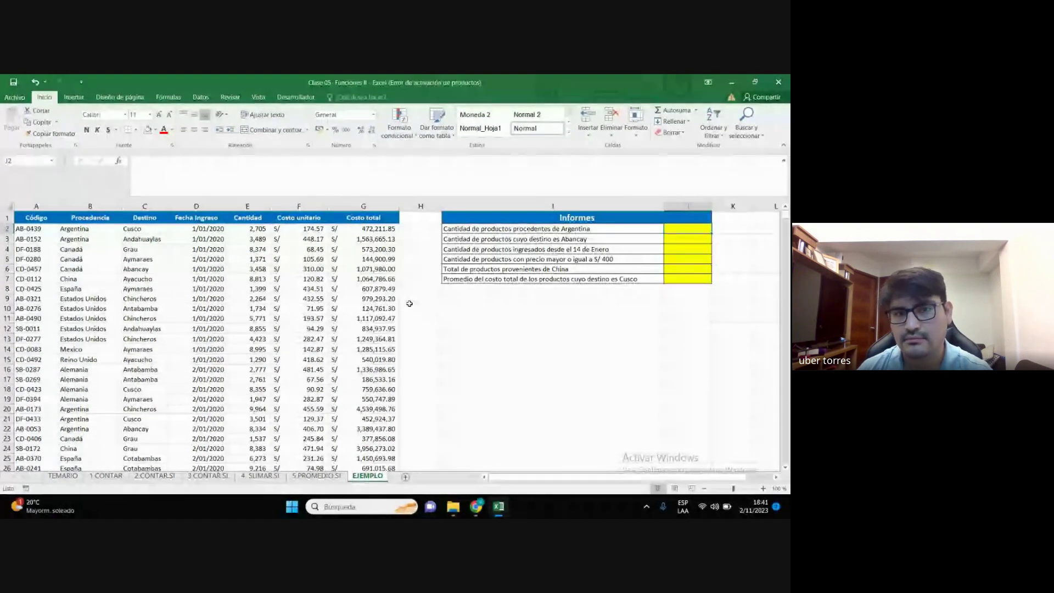
pyautogui.moveTo(475, 506)
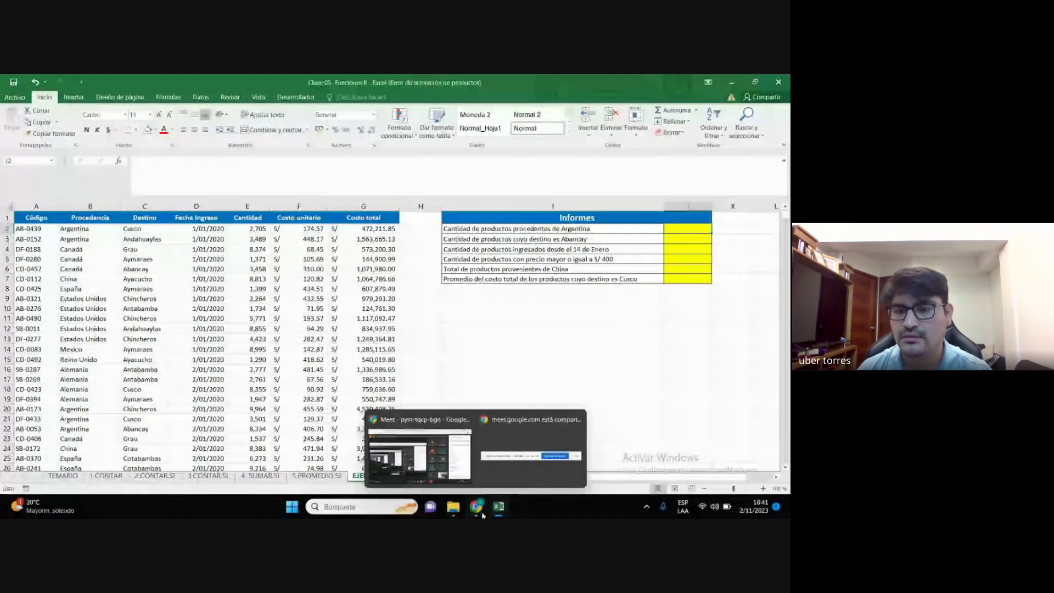
pyautogui.click(472, 456)
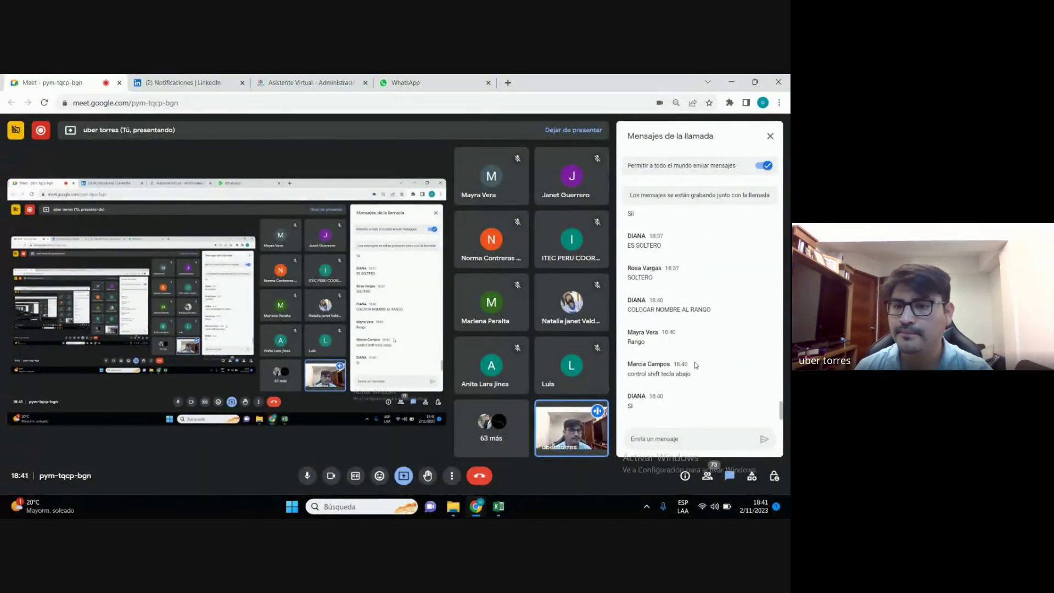
pyautogui.click(729, 80)
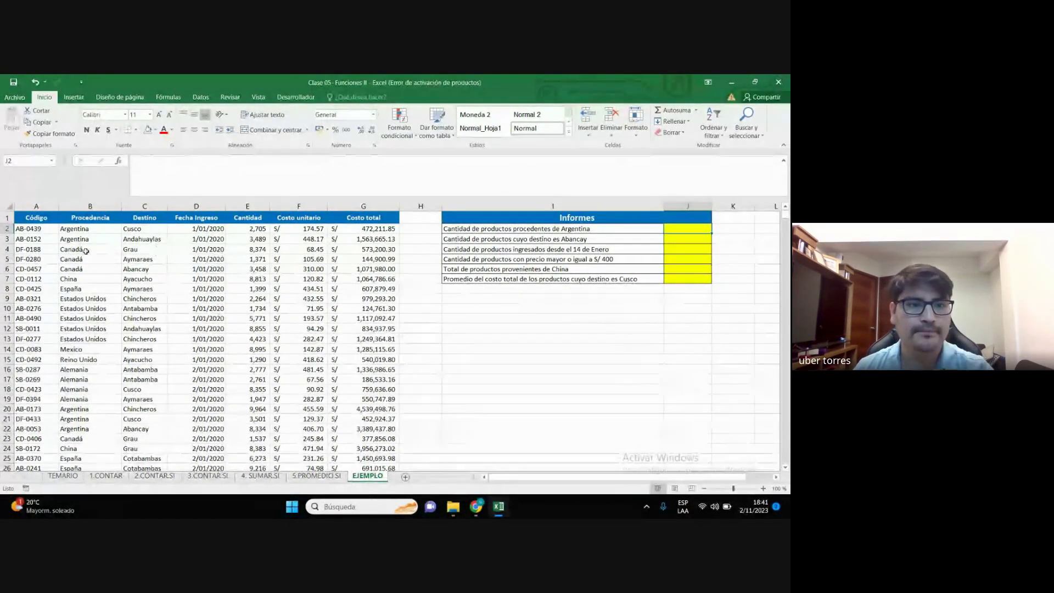
# Relate the Procedencia, Cantidad and Destino columns to the Argentina and Abancay questions
pyautogui.click(95, 229)
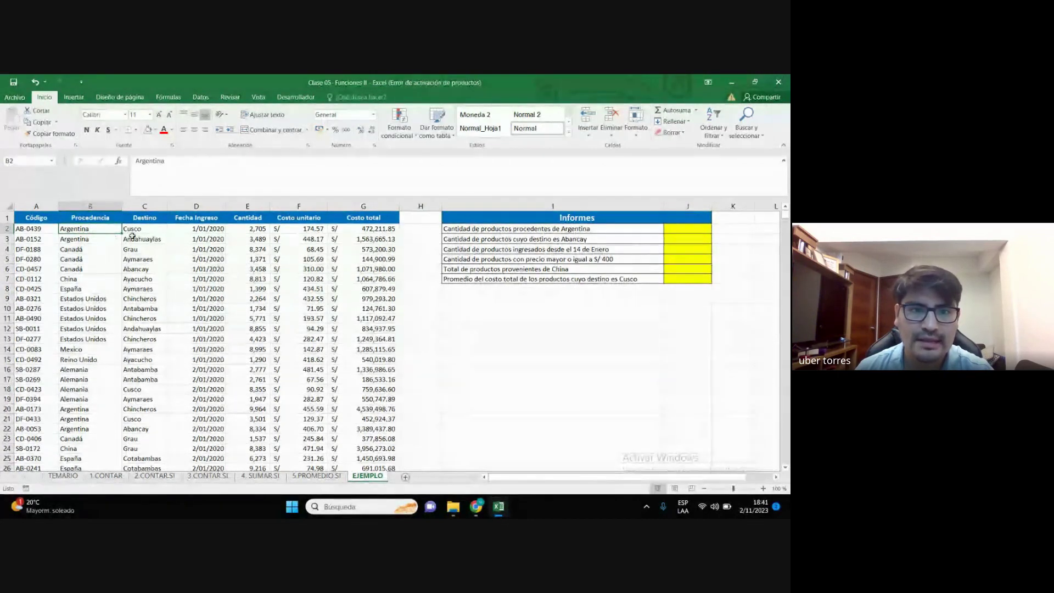
pyautogui.click(244, 233)
pyautogui.click(253, 215)
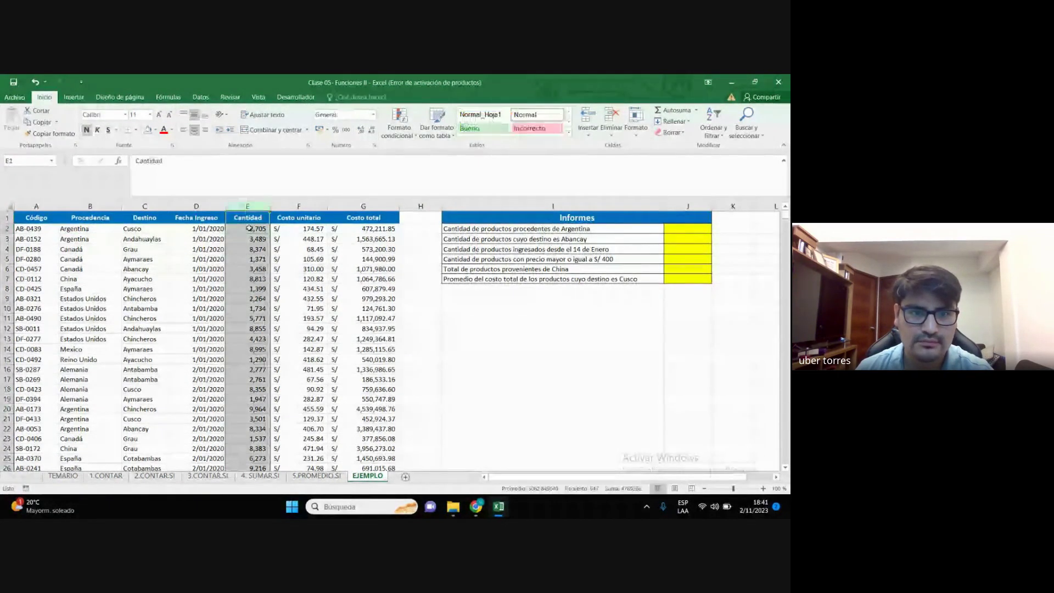
pyautogui.click(127, 230)
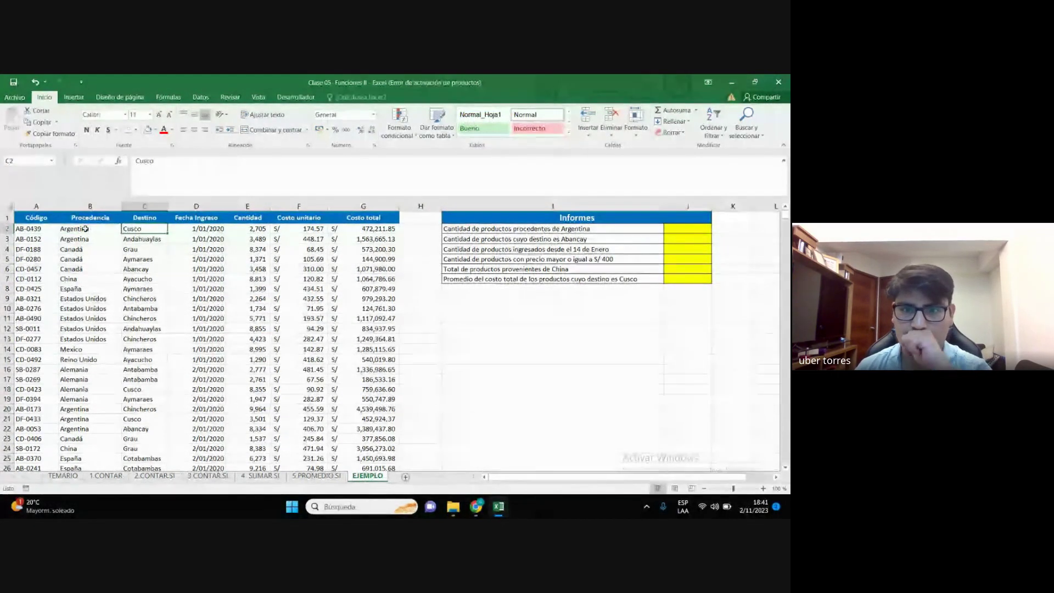
pyautogui.click(73, 250)
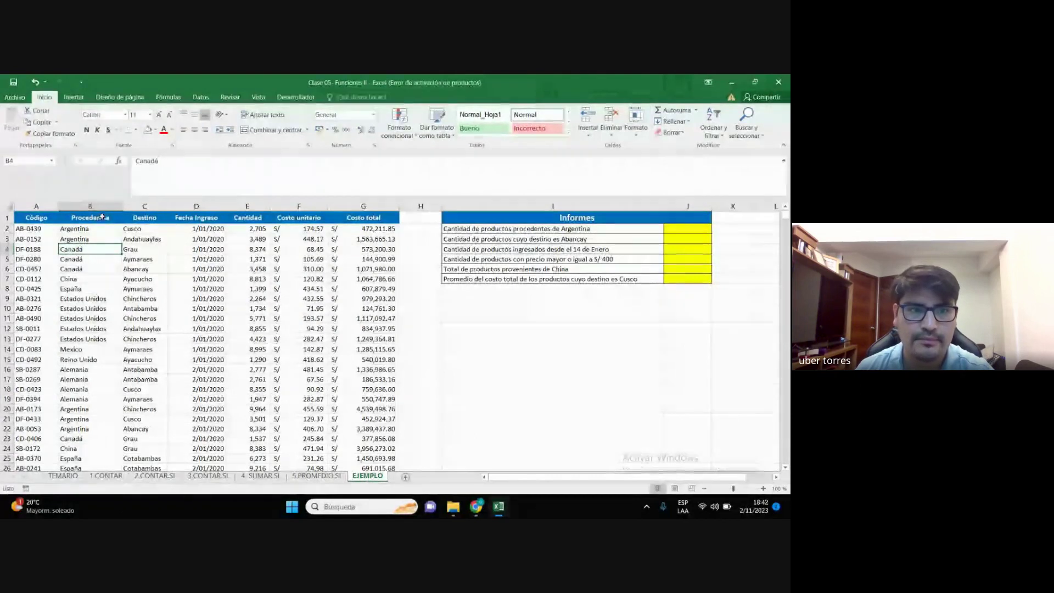
pyautogui.click(102, 217)
pyautogui.click(522, 239)
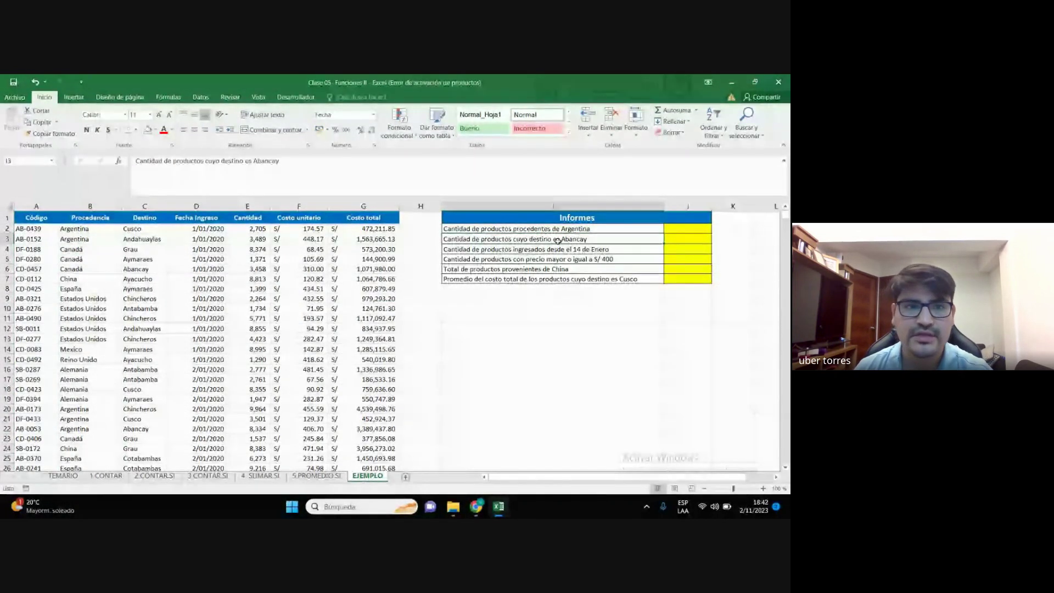
pyautogui.click(148, 217)
pyautogui.hotkey('ctrl', 'shift', 'Down')
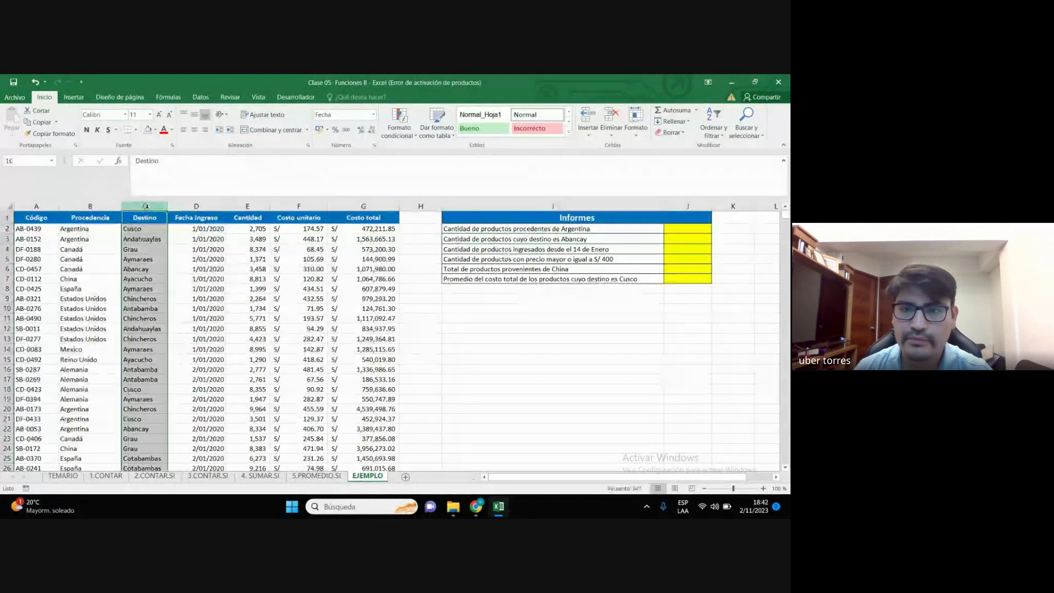
# Relate the Fecha Ingreso column to the question about entries since 14 de Enero
pyautogui.click(517, 250)
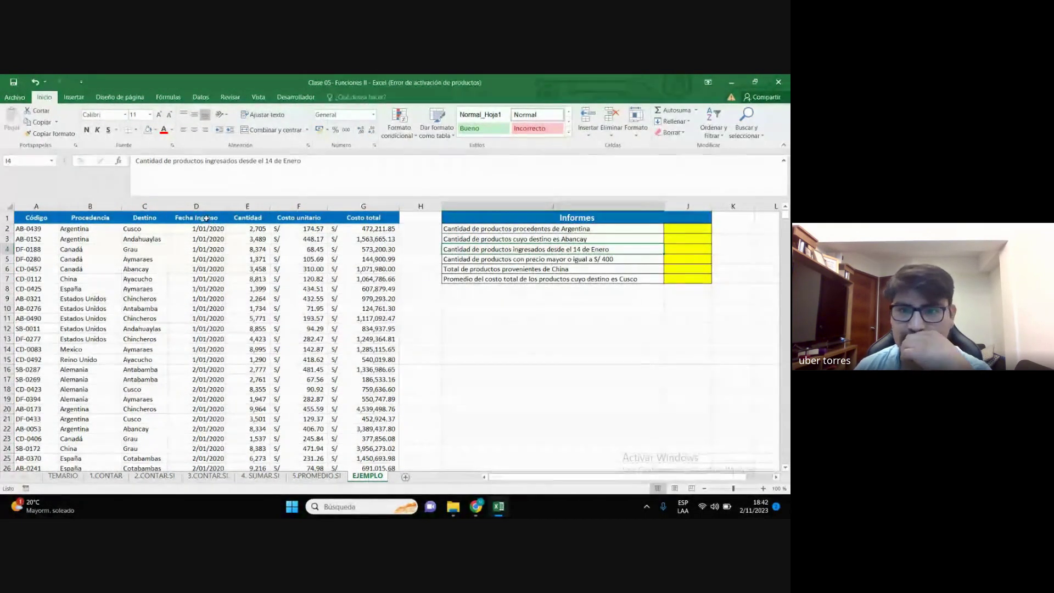
pyautogui.click(206, 218)
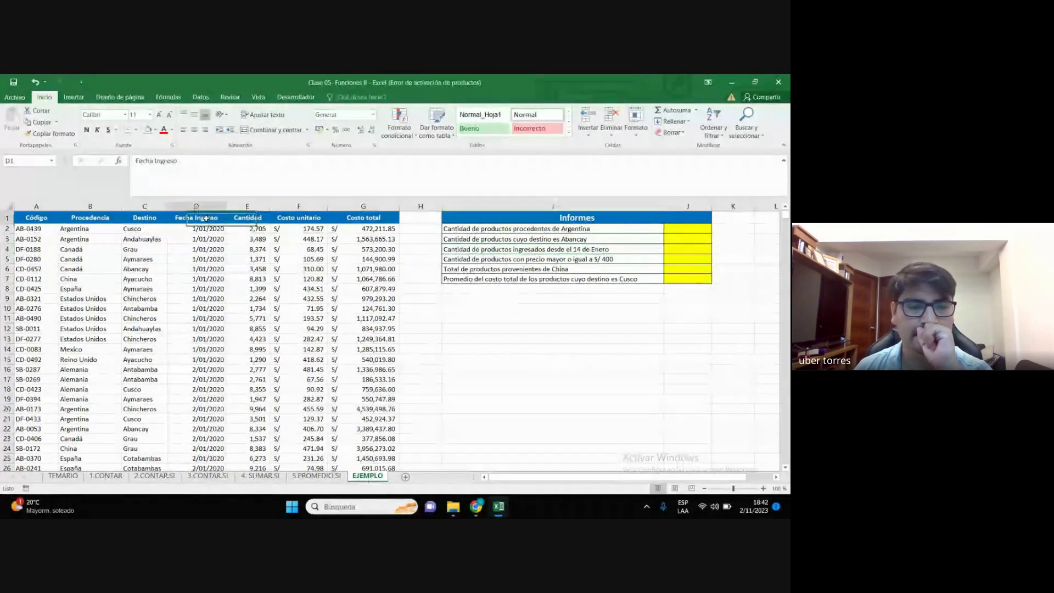
pyautogui.hotkey('ctrl', 'shift', 'Down')
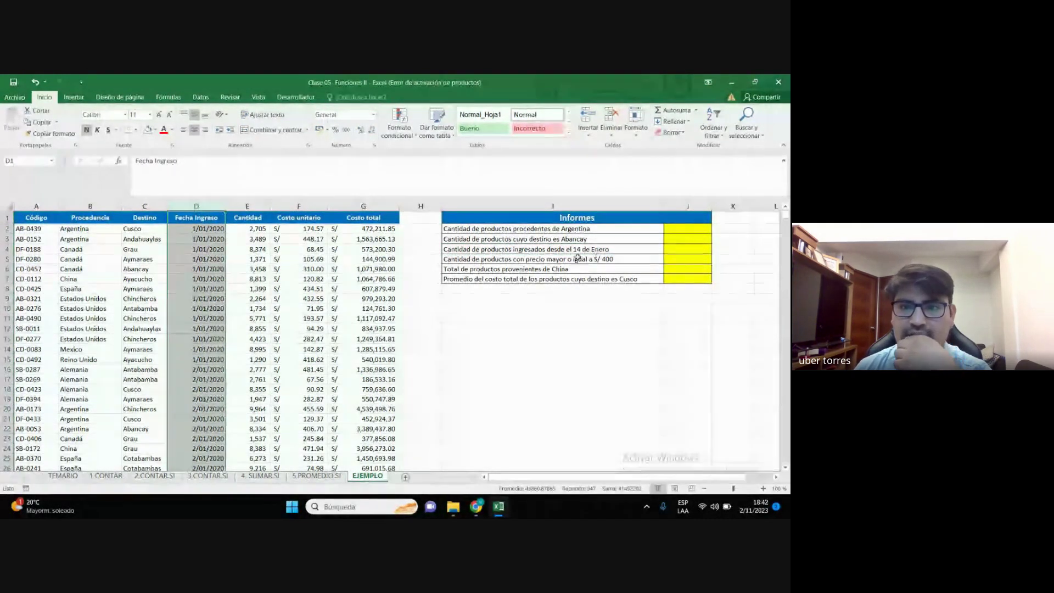
pyautogui.click(565, 349)
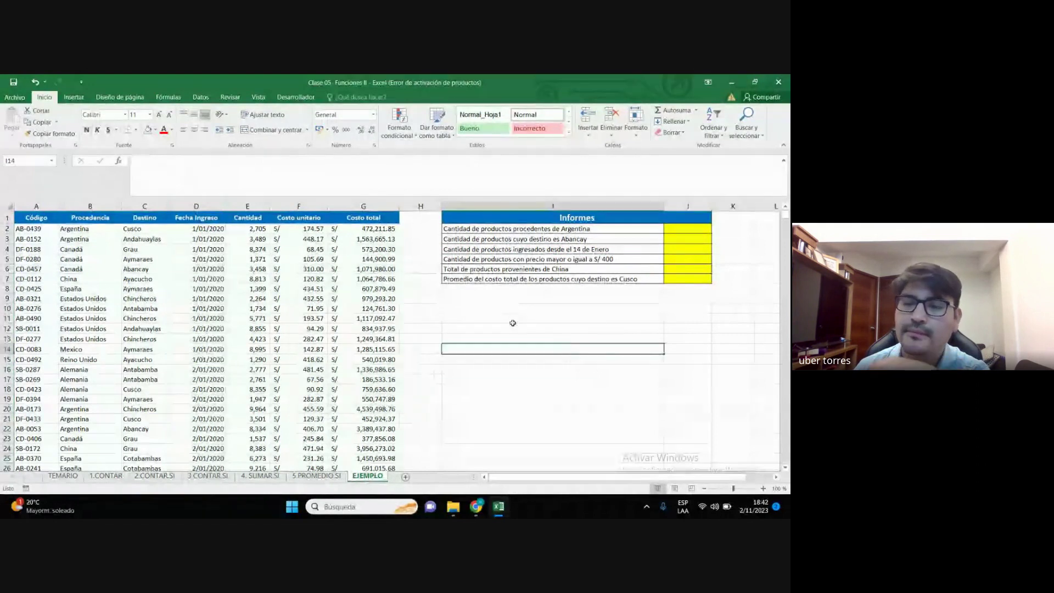
pyautogui.click(541, 317)
# Start a formula in J2, cancel it, reselect J2 and switch to the Google Meet call
pyautogui.click(678, 227)
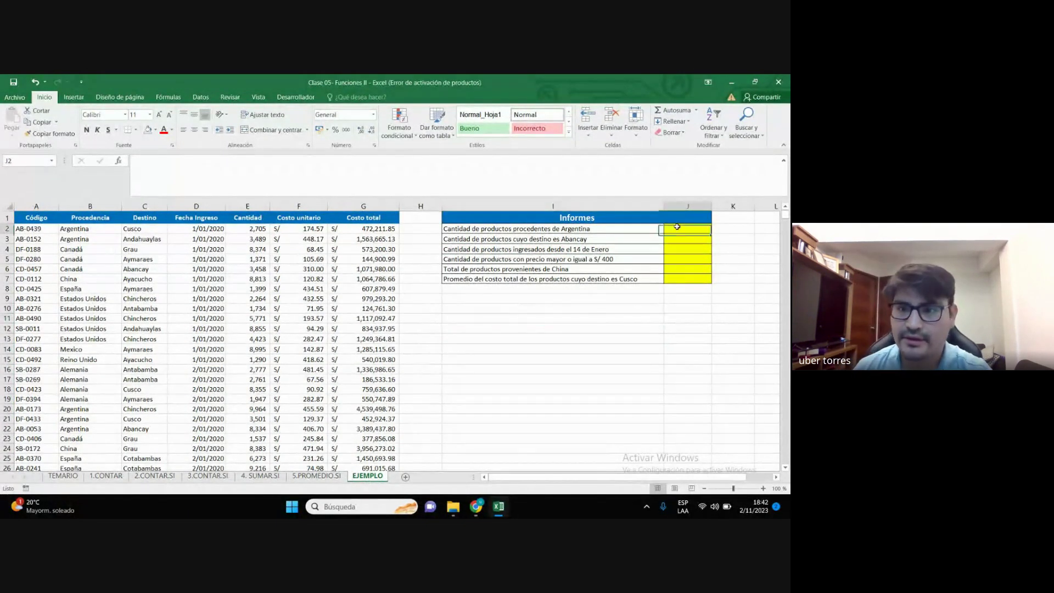
pyautogui.write('+')
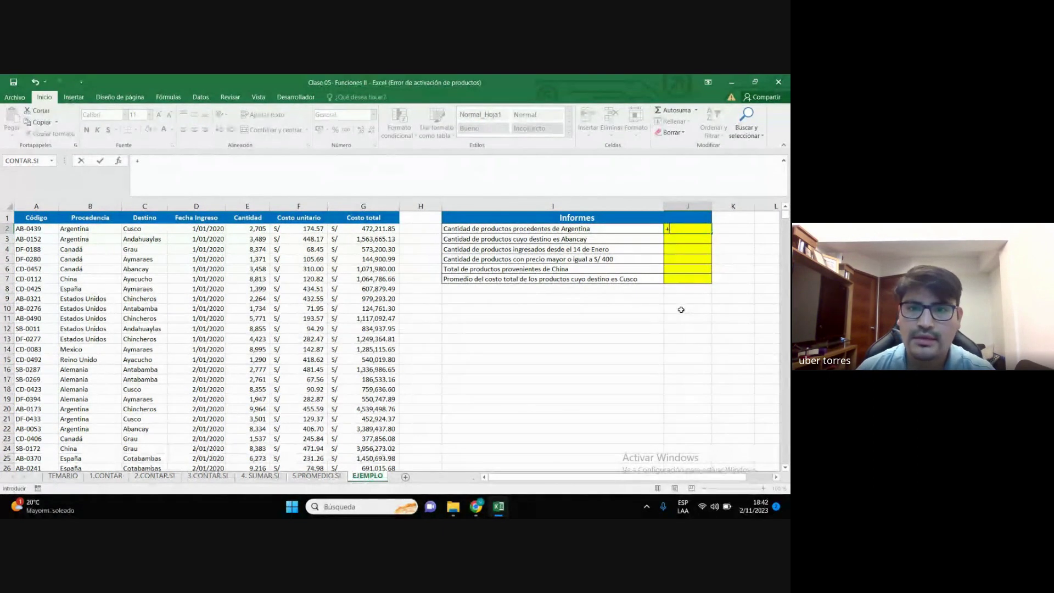
pyautogui.press('Escape')
pyautogui.click(653, 349)
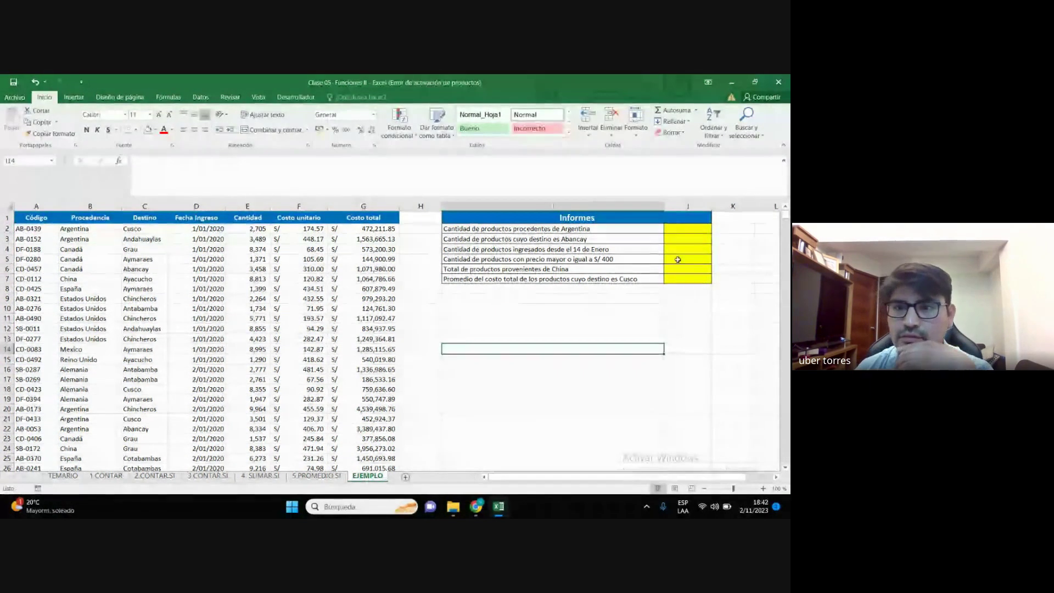
pyautogui.click(690, 234)
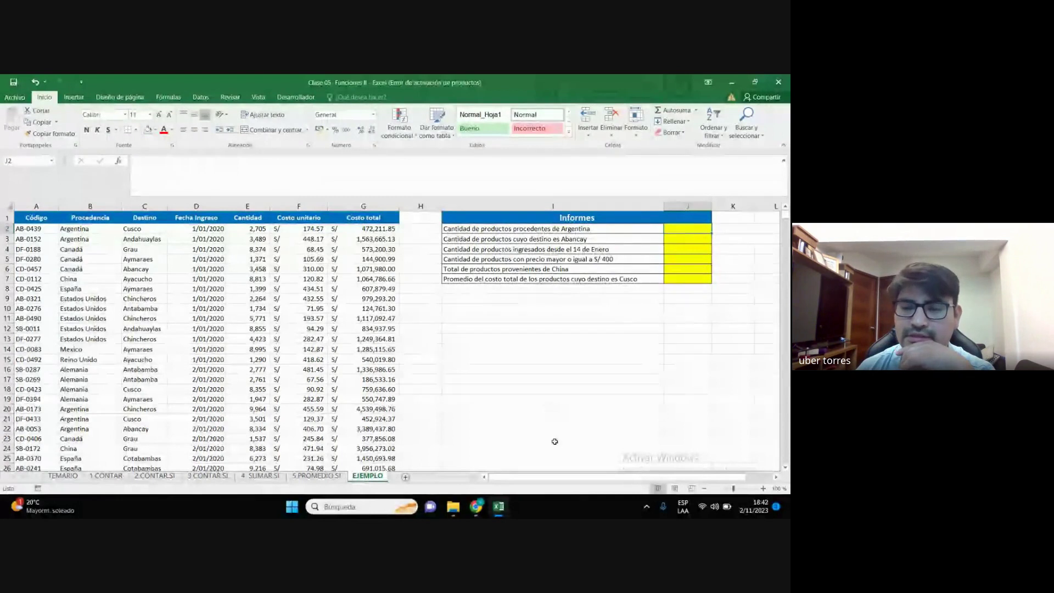
pyautogui.moveTo(476, 506)
pyautogui.click(446, 422)
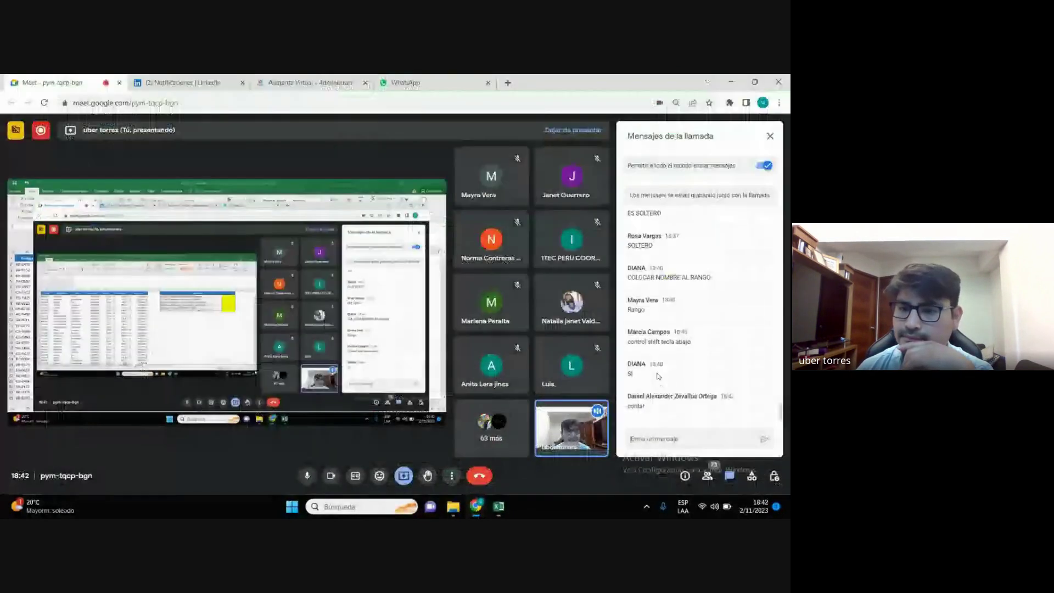
# Minimize the call, dismiss the presenting notification, read the Meet chat, then return to Excel
pyautogui.click(731, 82)
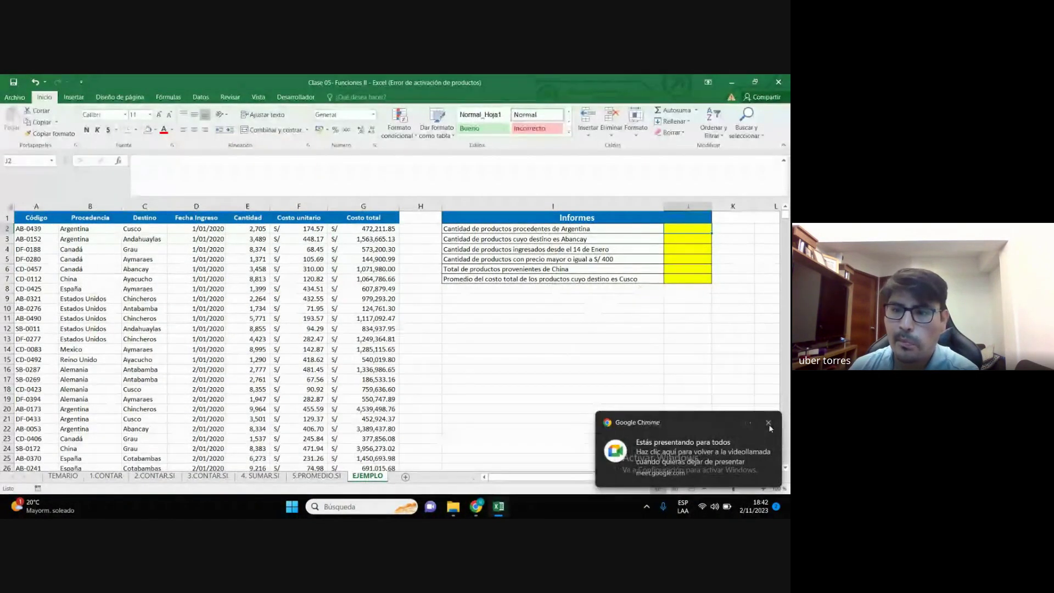
pyautogui.click(768, 423)
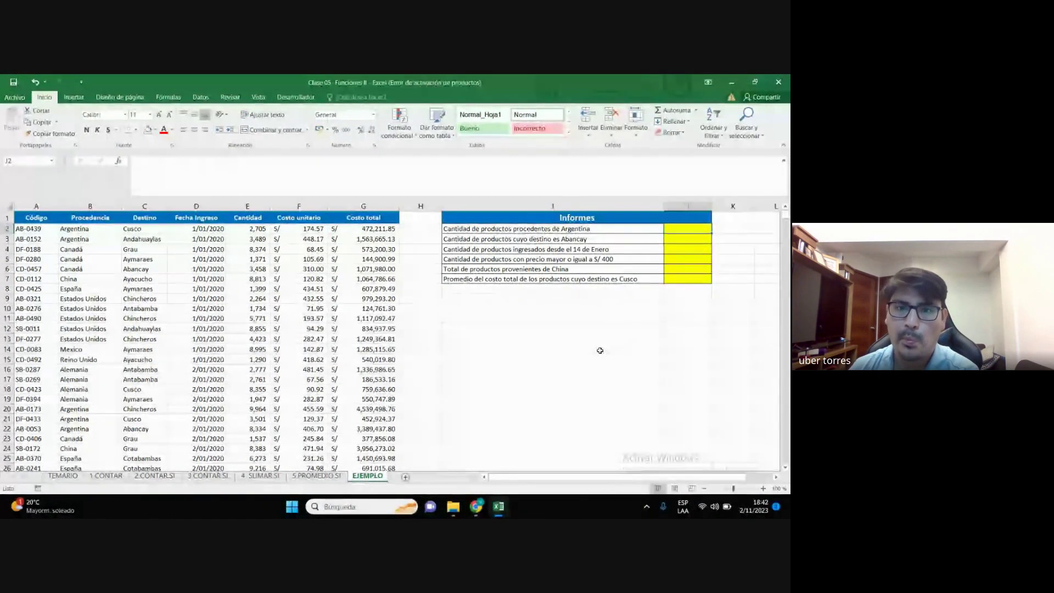
pyautogui.moveTo(476, 506)
pyautogui.click(427, 452)
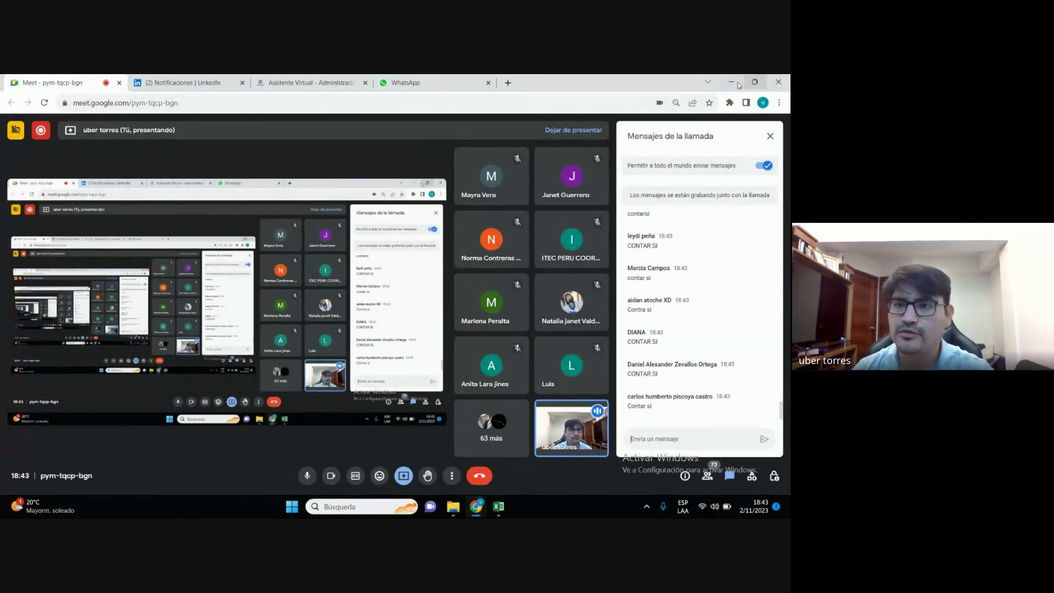
pyautogui.hotkey('alt', 'Tab')
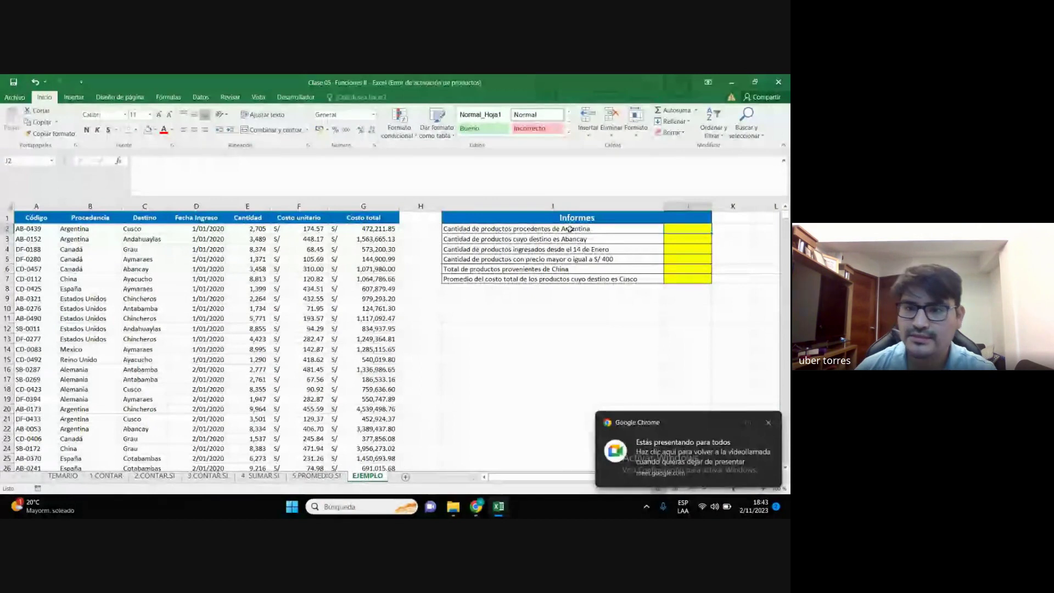
# Enter =CONTAR.SI(B2:B947;'Argentina') in J2 so it returns 112
pyautogui.write('=')
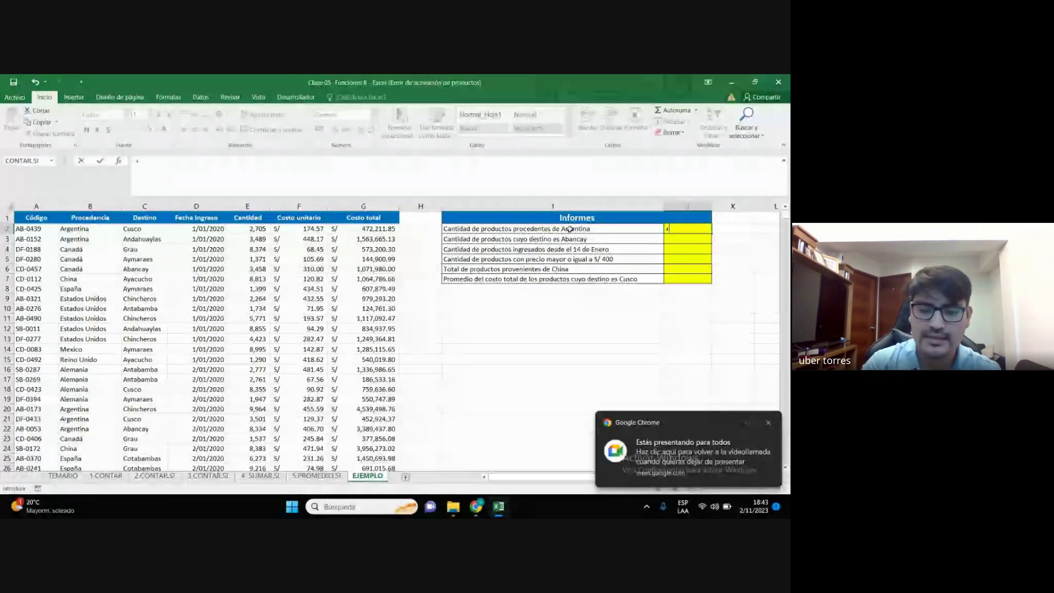
pyautogui.write('contarsi')
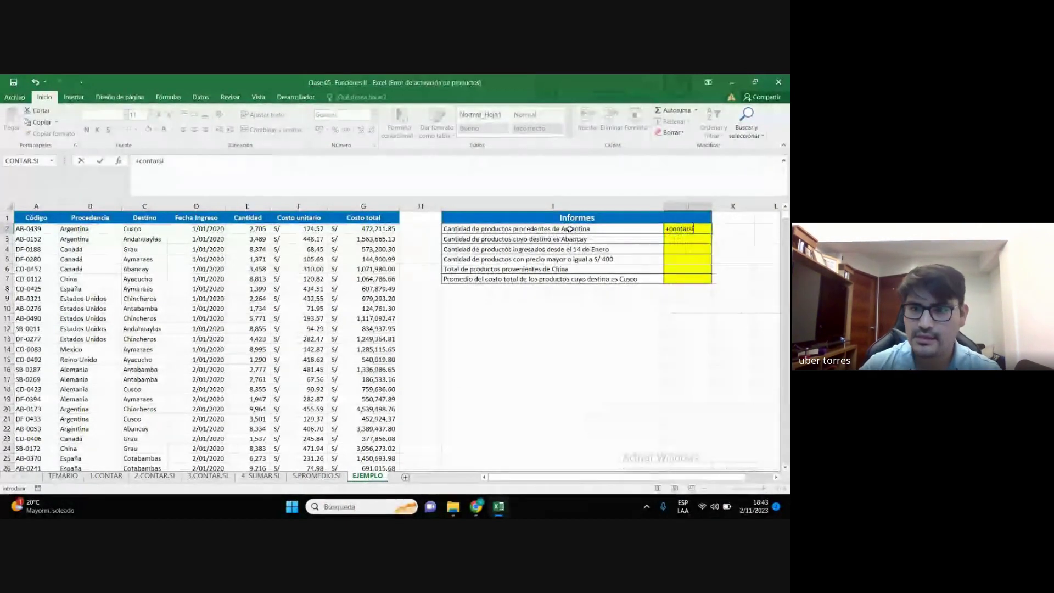
pyautogui.press('BackSpace')
pyautogui.press('BackSpace')
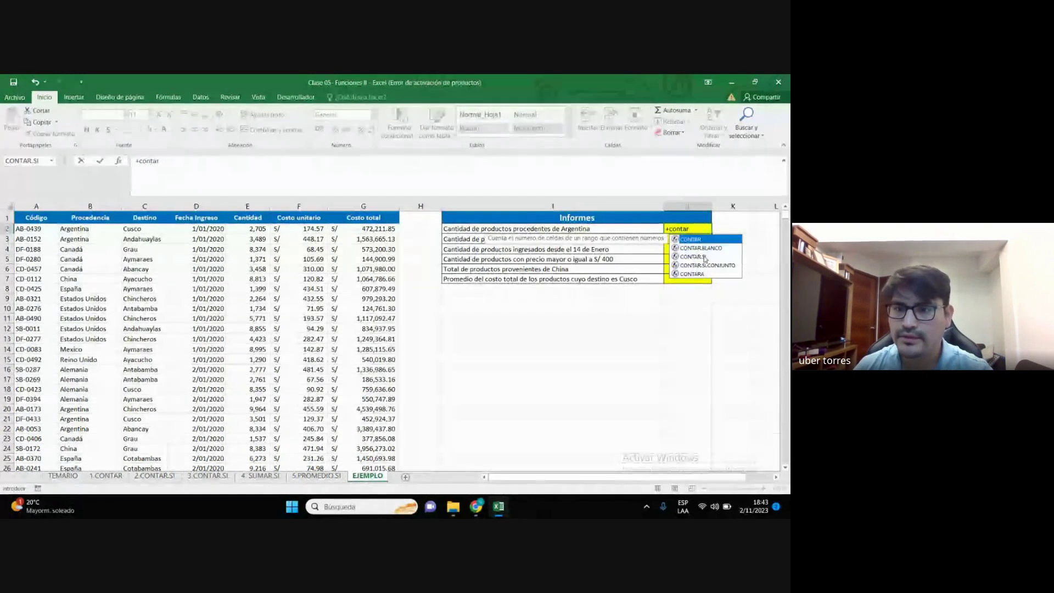
pyautogui.doubleClick(705, 258)
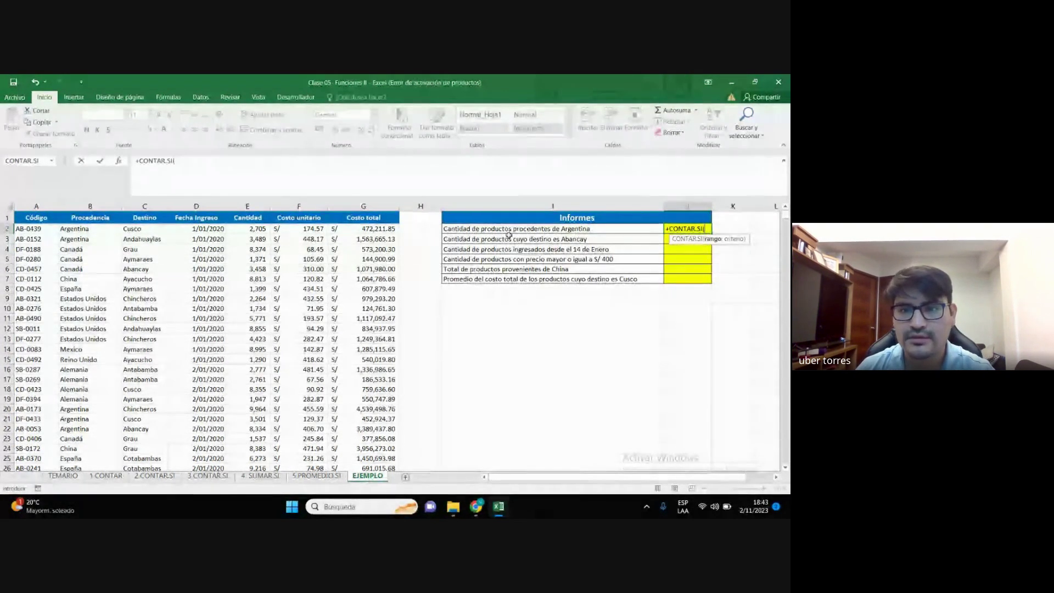
pyautogui.click(93, 229)
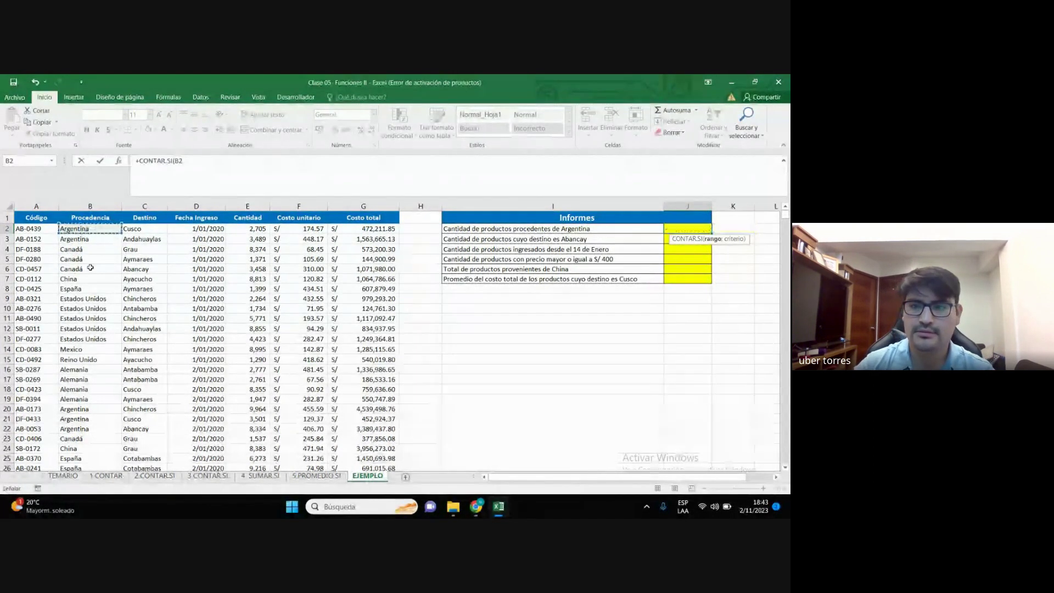
pyautogui.hotkey('ctrl', 'shift', 'Down')
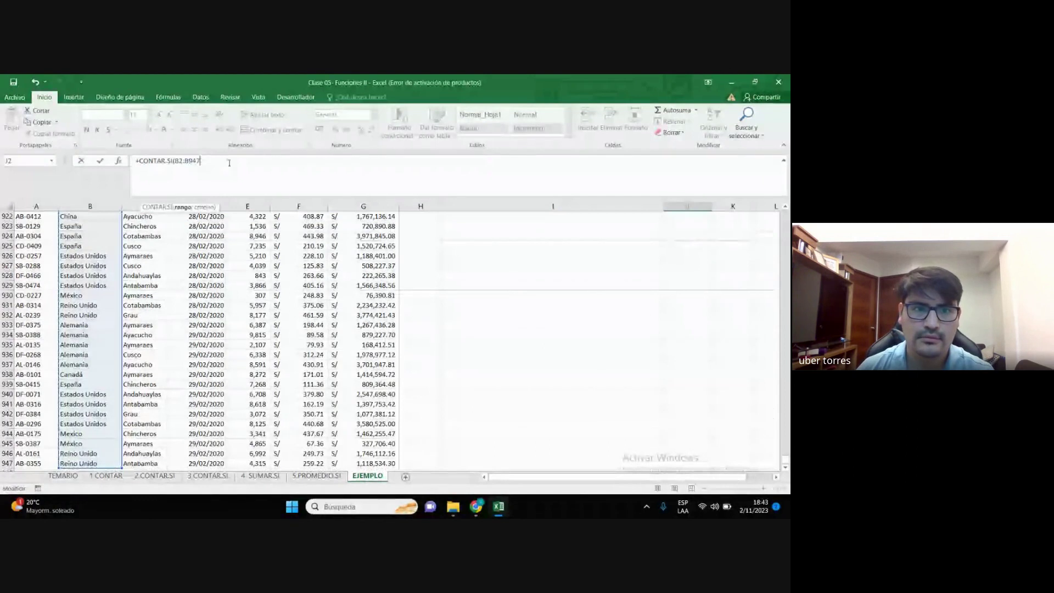
pyautogui.write(';')
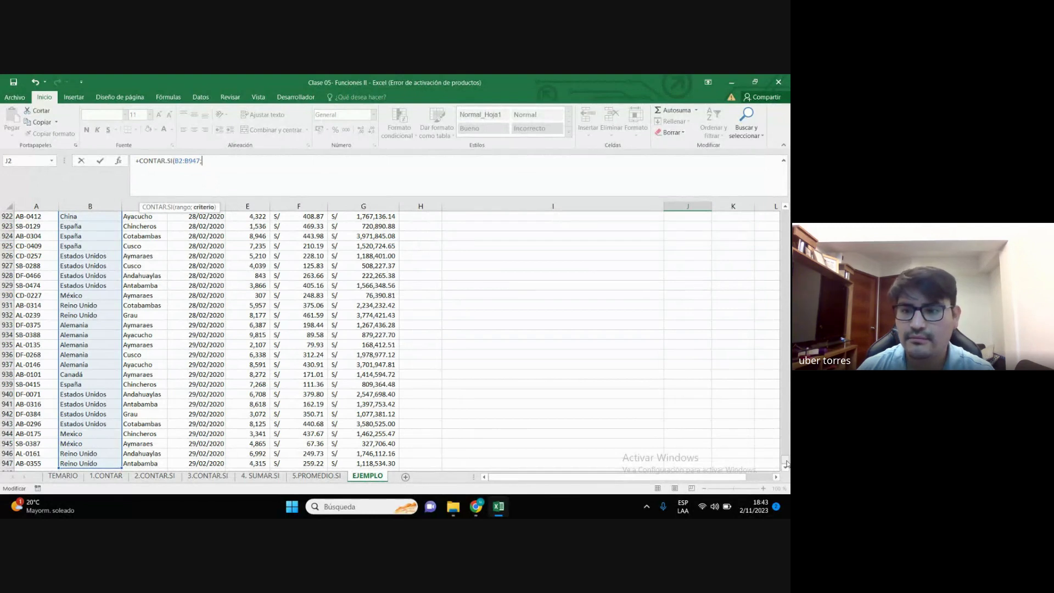
pyautogui.moveTo(786, 461); pyautogui.dragTo(785, 217)
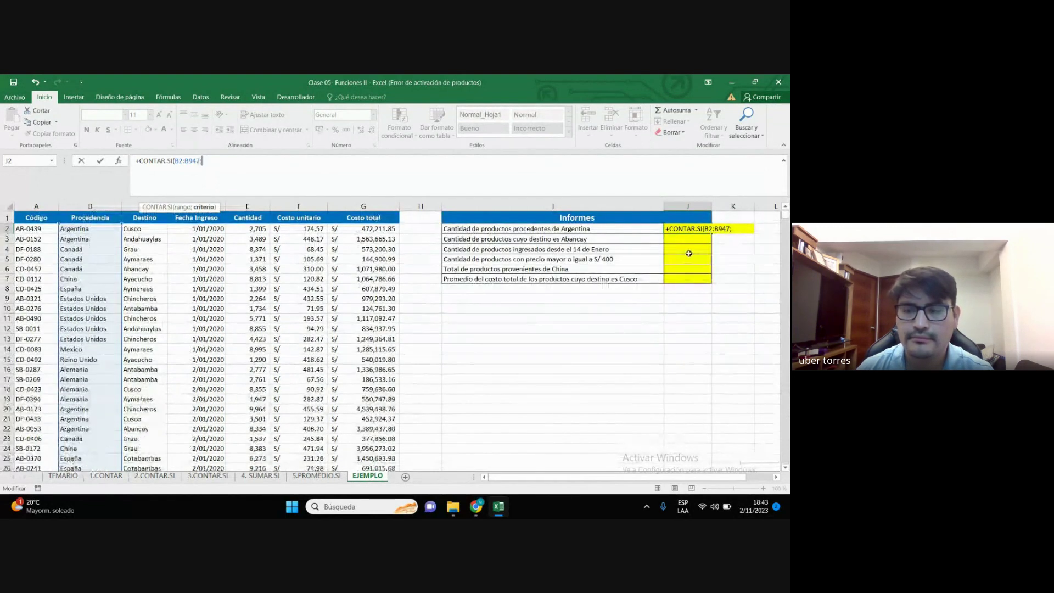
pyautogui.click(734, 228)
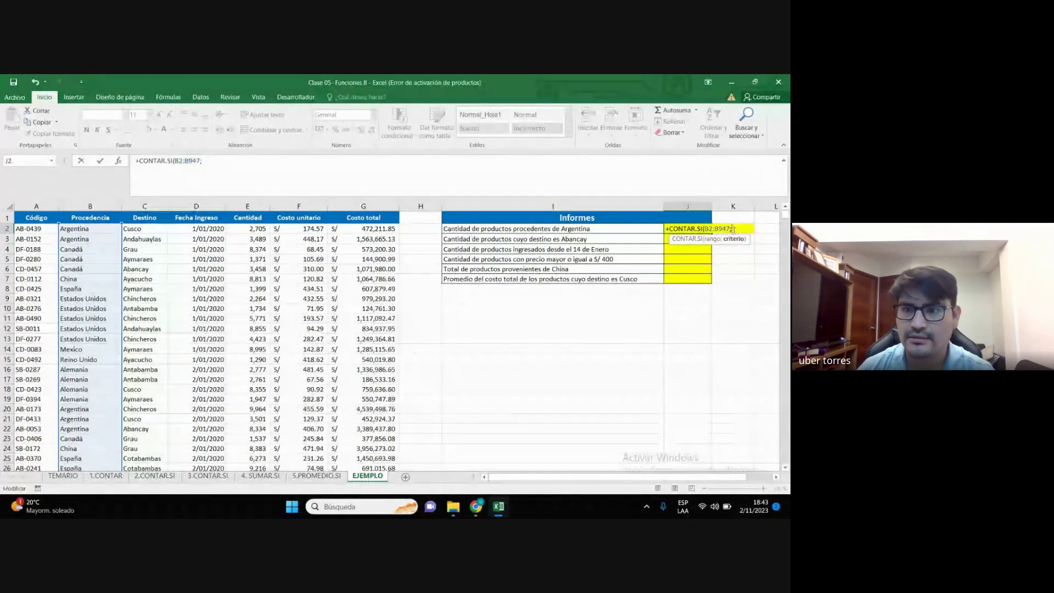
pyautogui.write('"')
pyautogui.write('"A')
pyautogui.press('capslock')
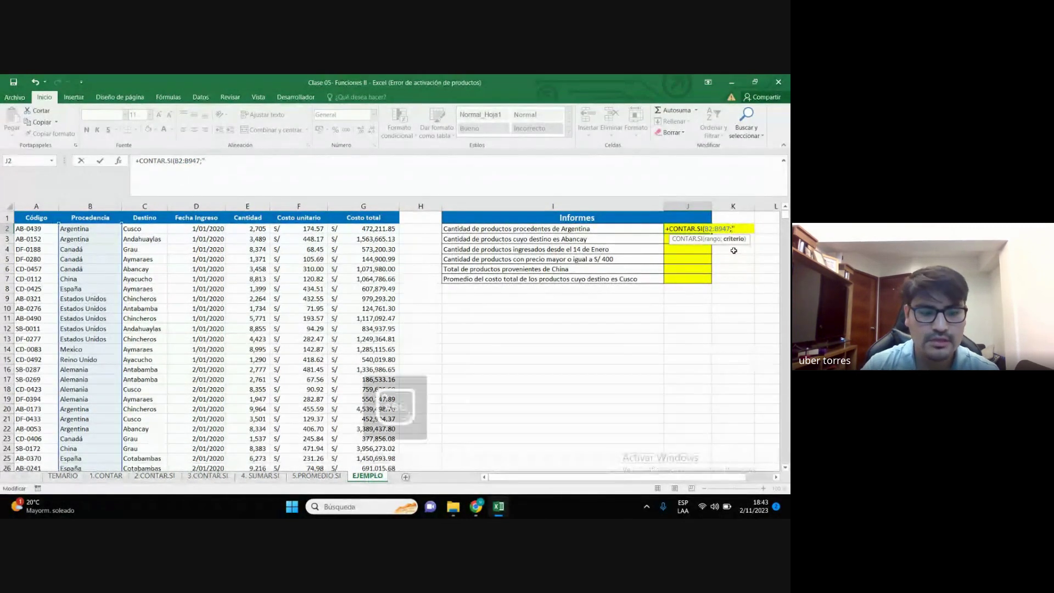
pyautogui.write('rgentina')
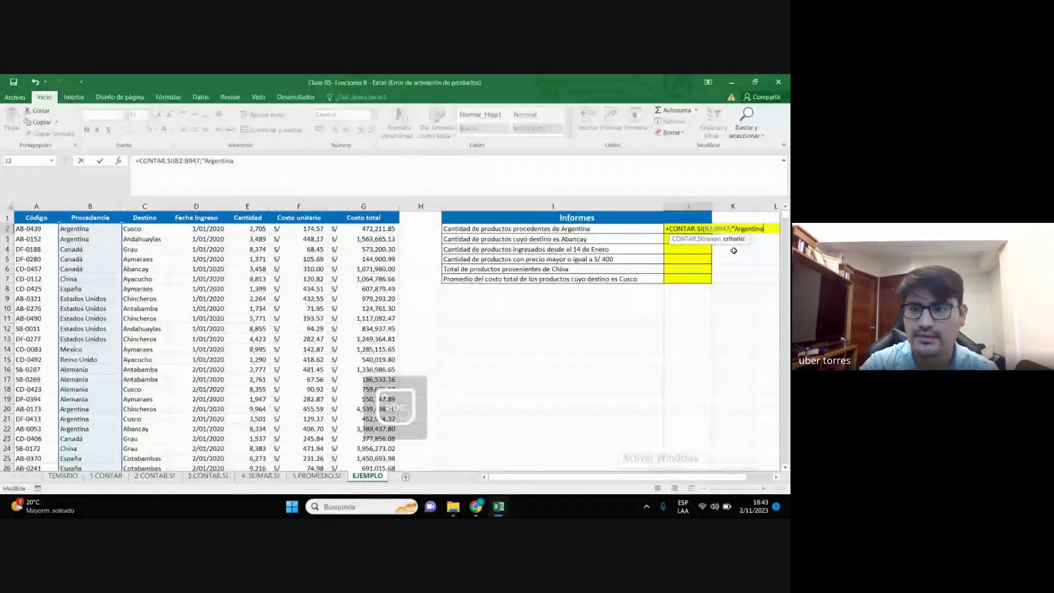
pyautogui.write('"')
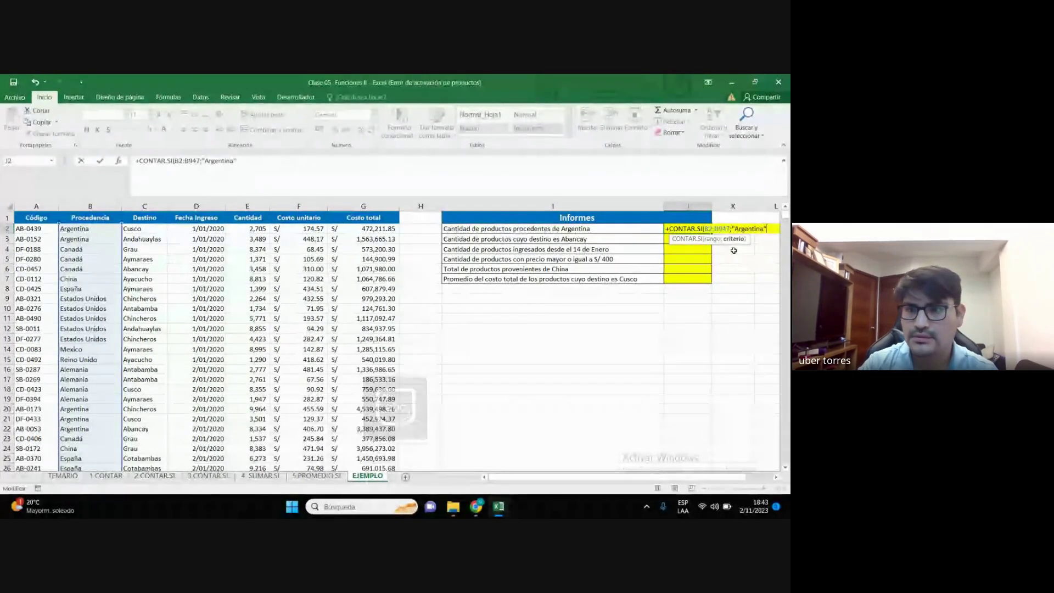
pyautogui.write(')')
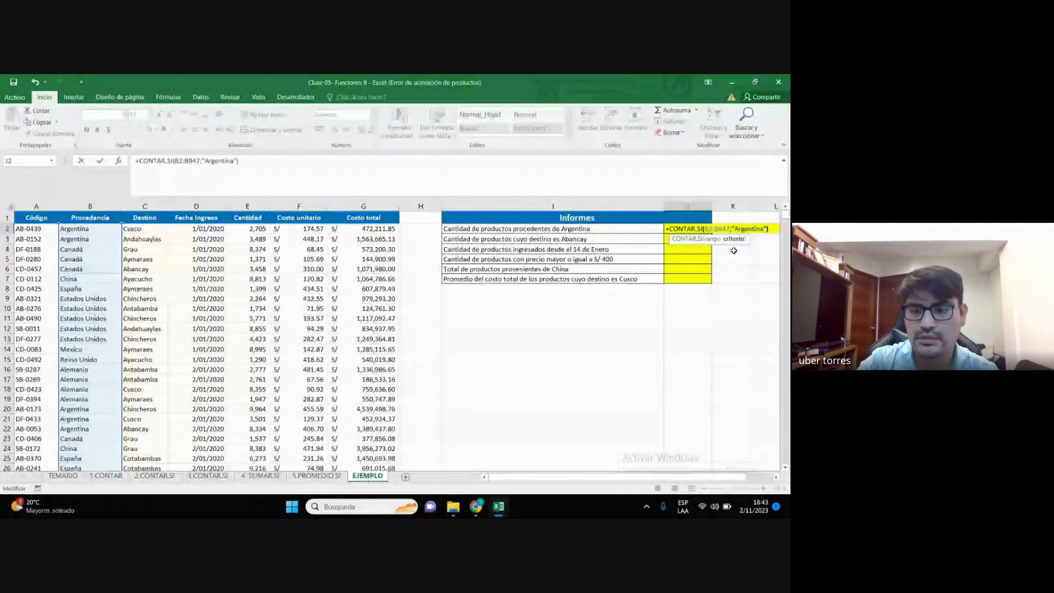
pyautogui.press('Return')
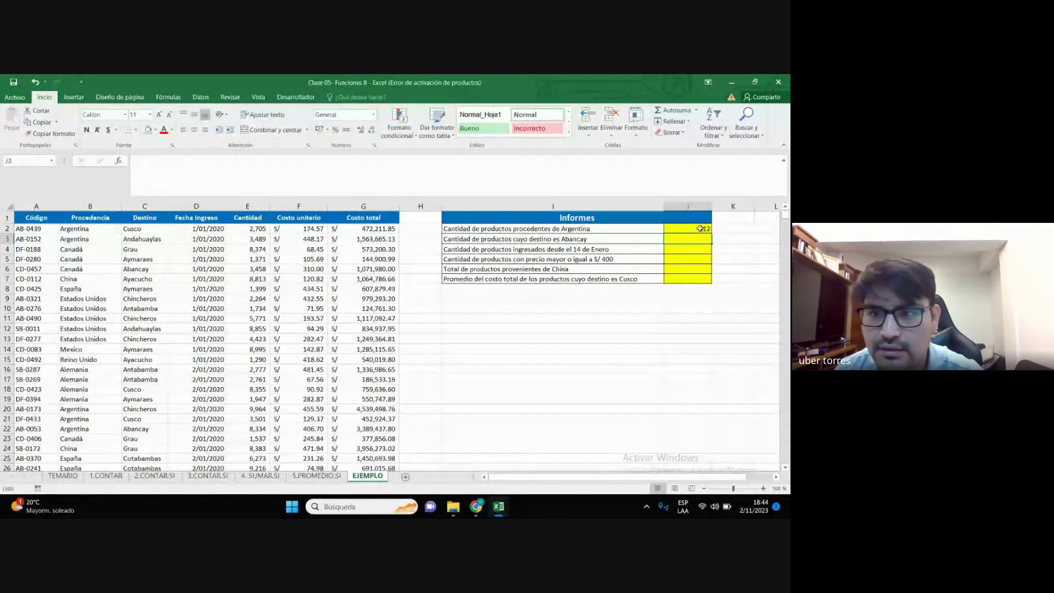
pyautogui.click(700, 229)
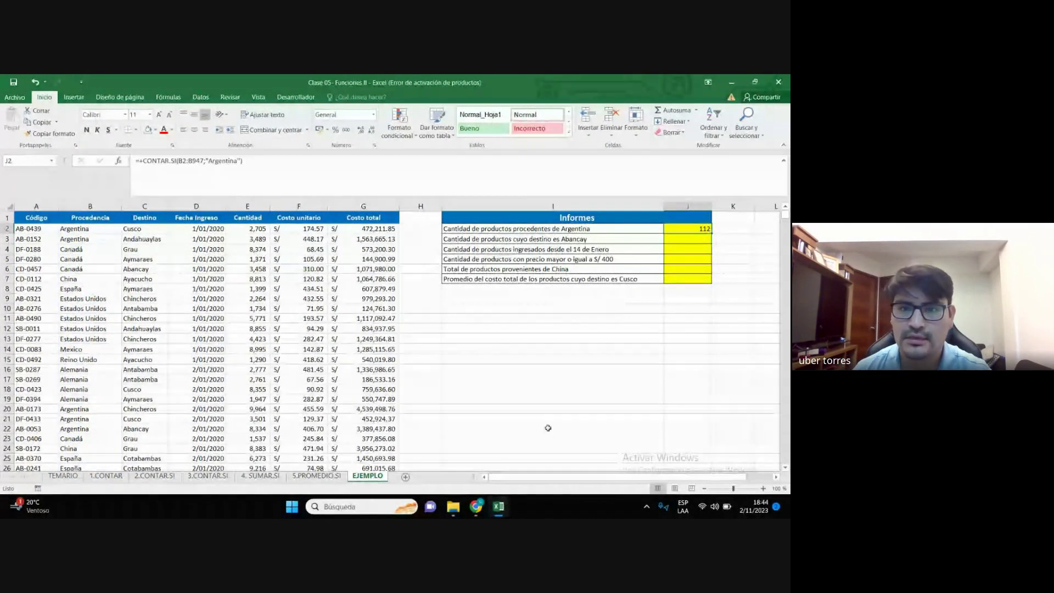
pyautogui.moveTo(476, 507)
pyautogui.click(420, 434)
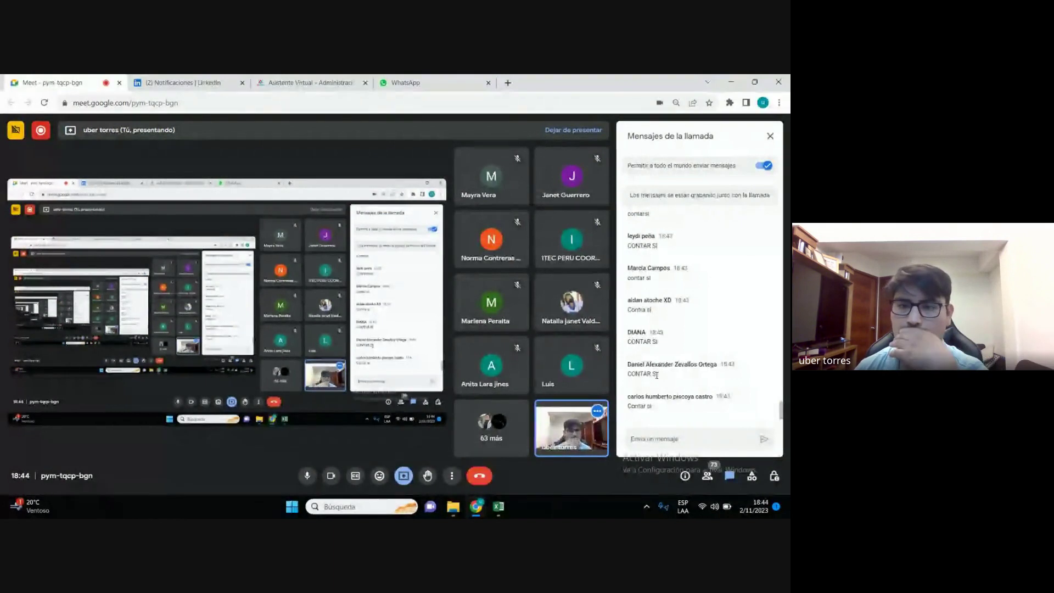
pyautogui.click(498, 507)
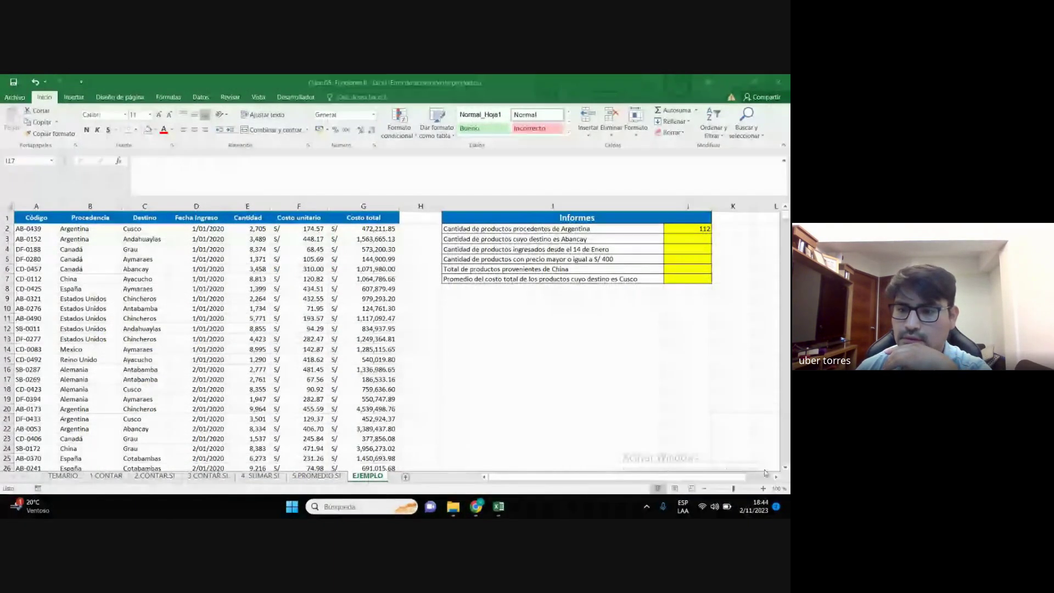
pyautogui.click(763, 489)
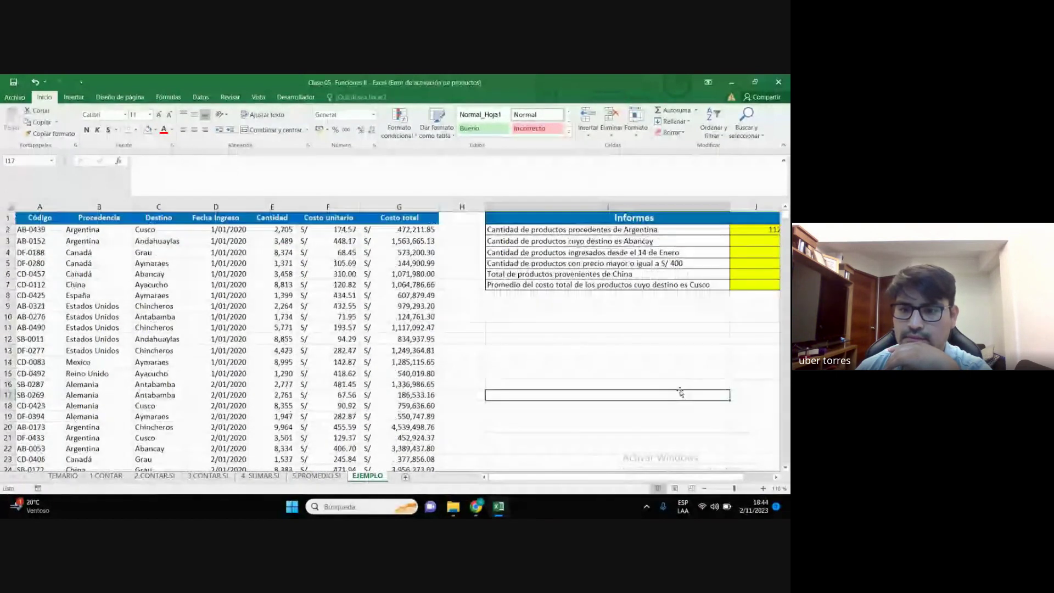
pyautogui.moveTo(653, 478); pyautogui.dragTo(661, 478)
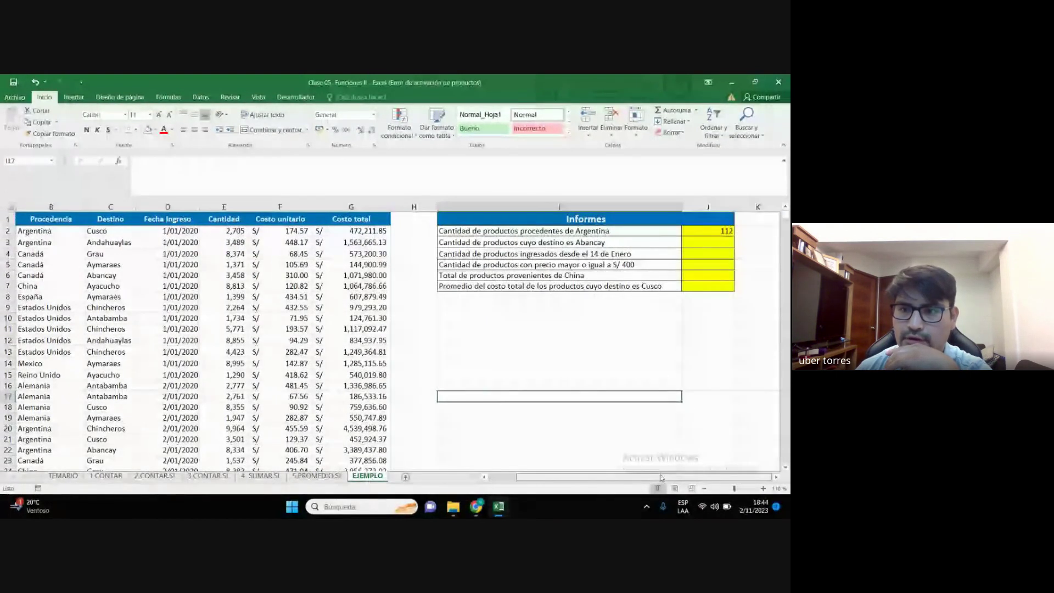
pyautogui.doubleClick(709, 230)
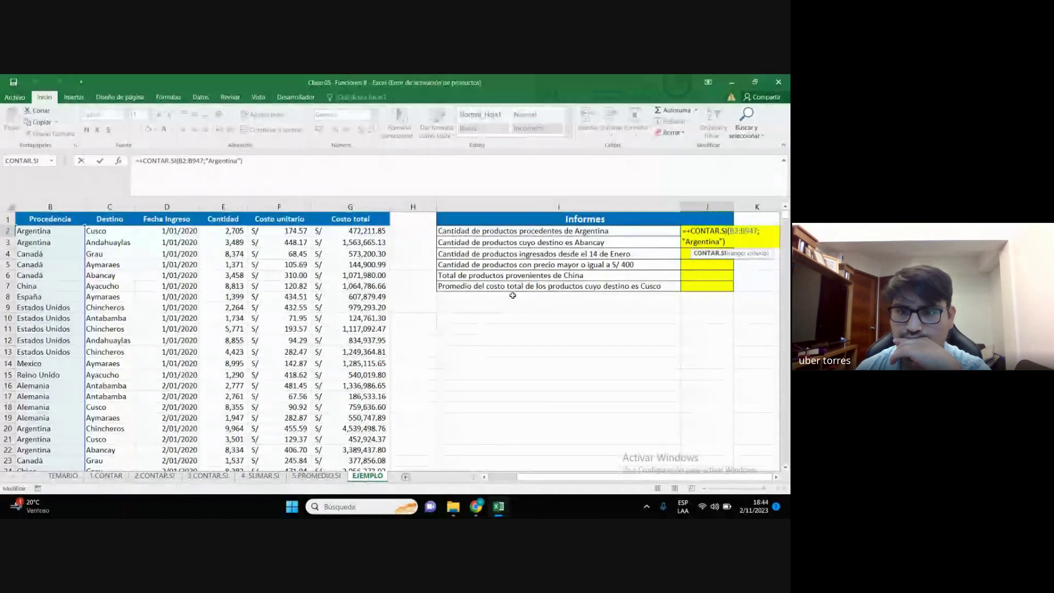
pyautogui.press('Return')
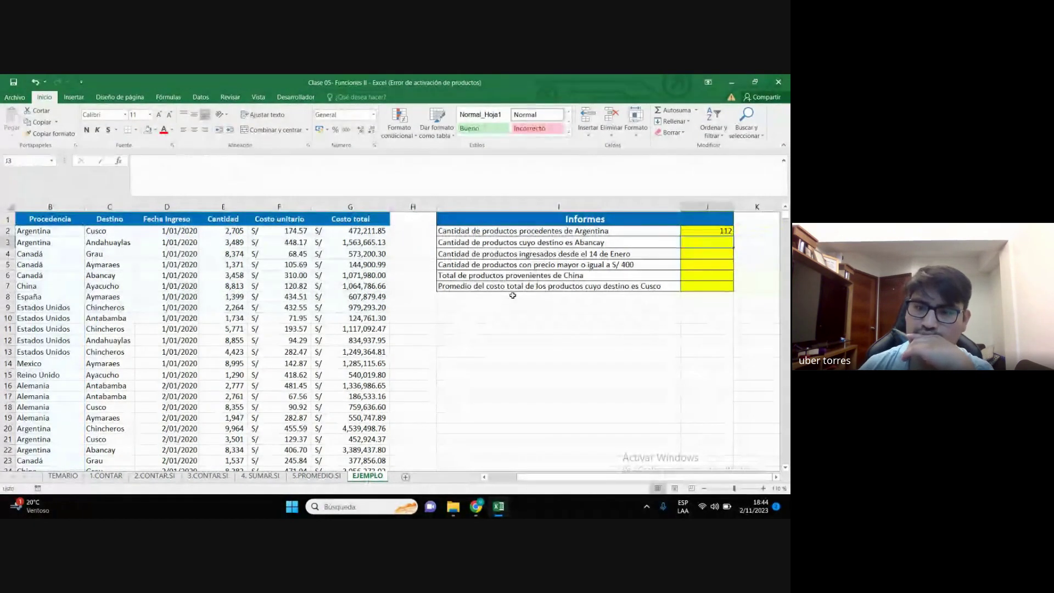
pyautogui.click(405, 443)
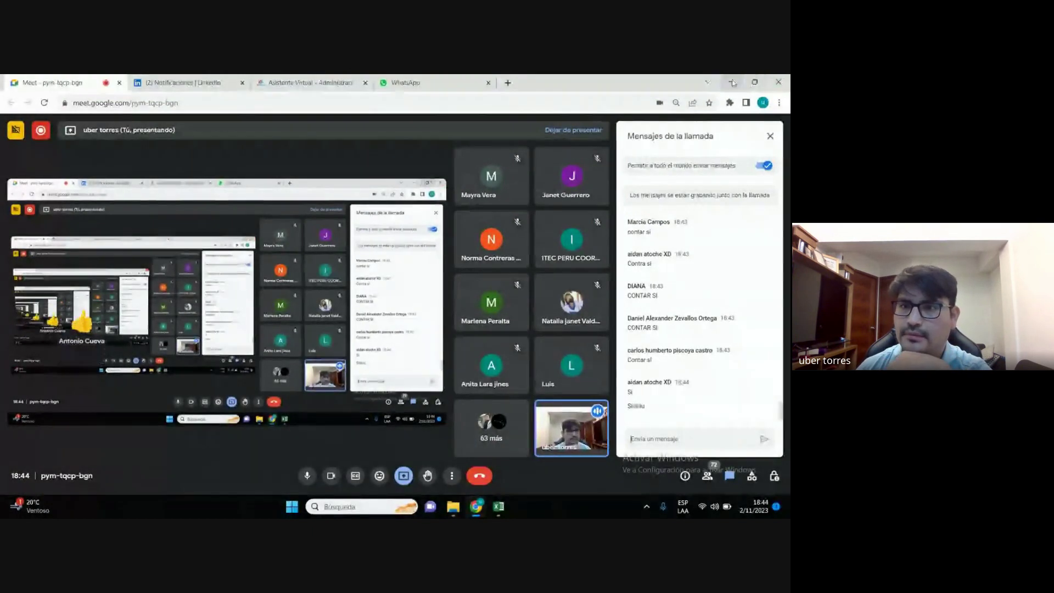
pyautogui.hotkey('alt', 'Tab')
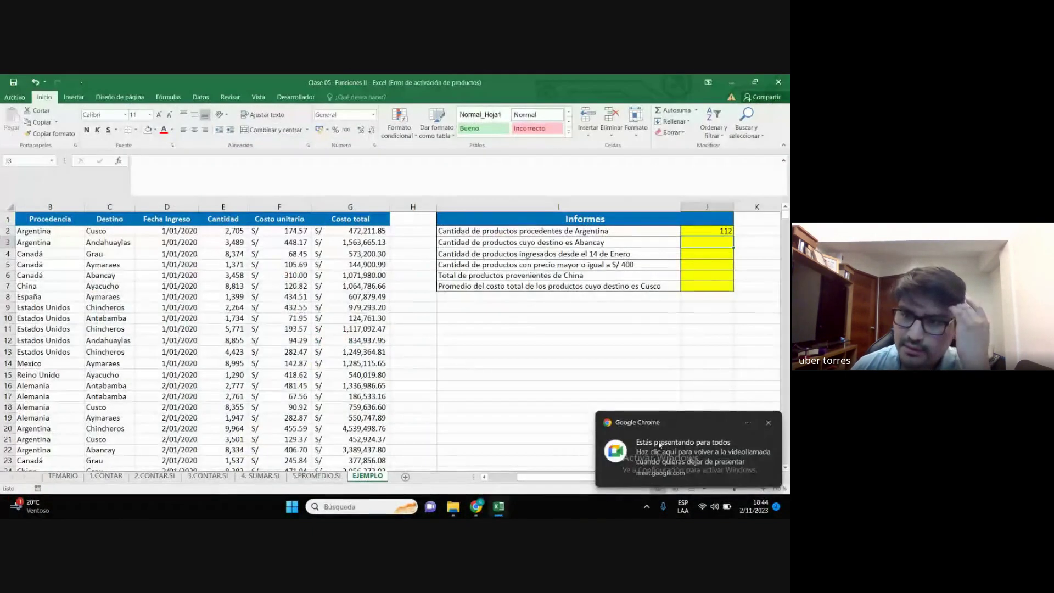
pyautogui.click(769, 423)
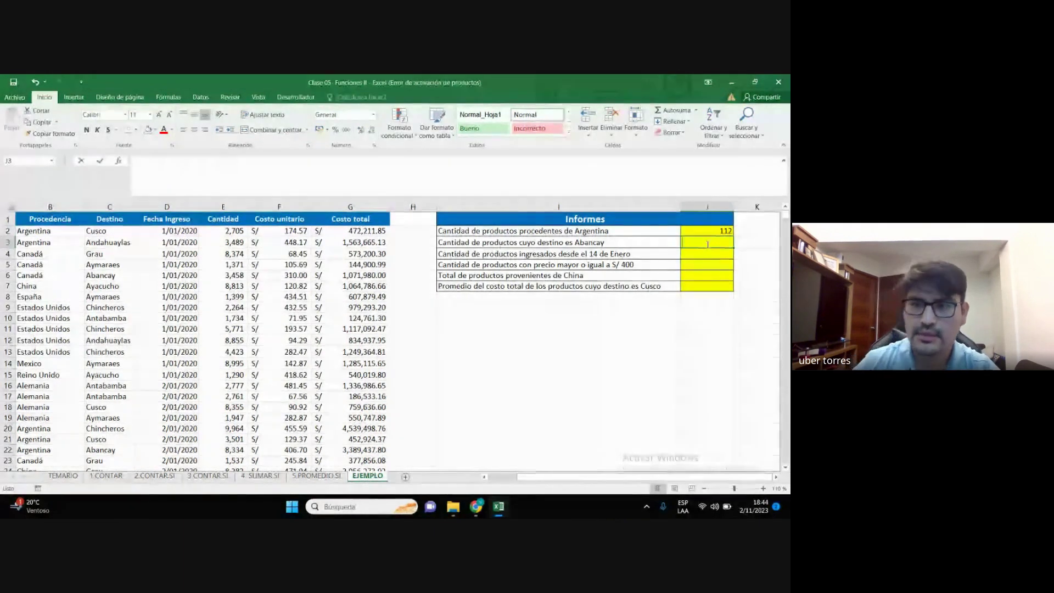
pyautogui.write('+')
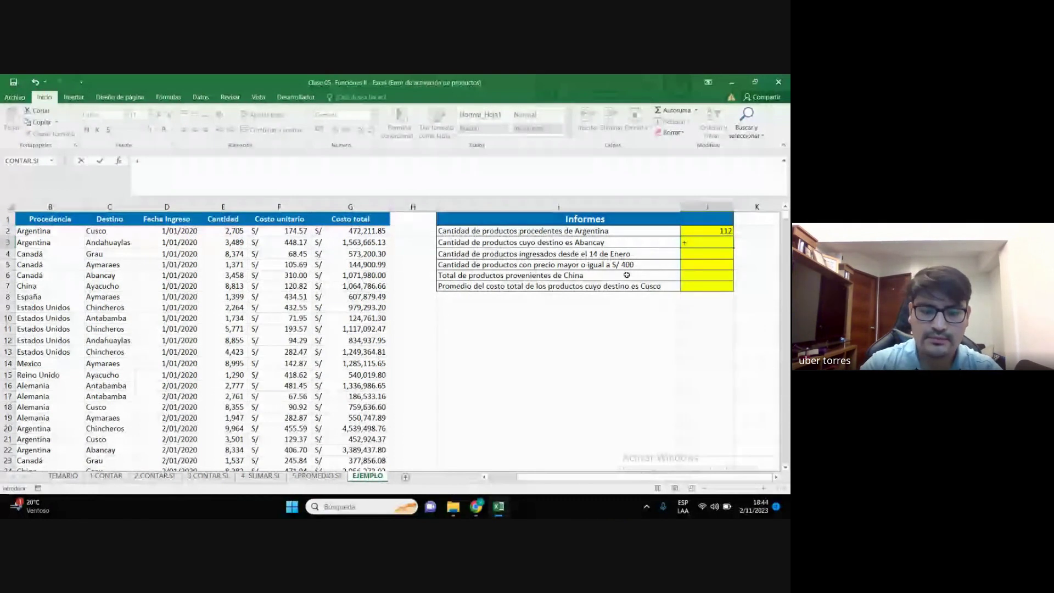
pyautogui.write('contar')
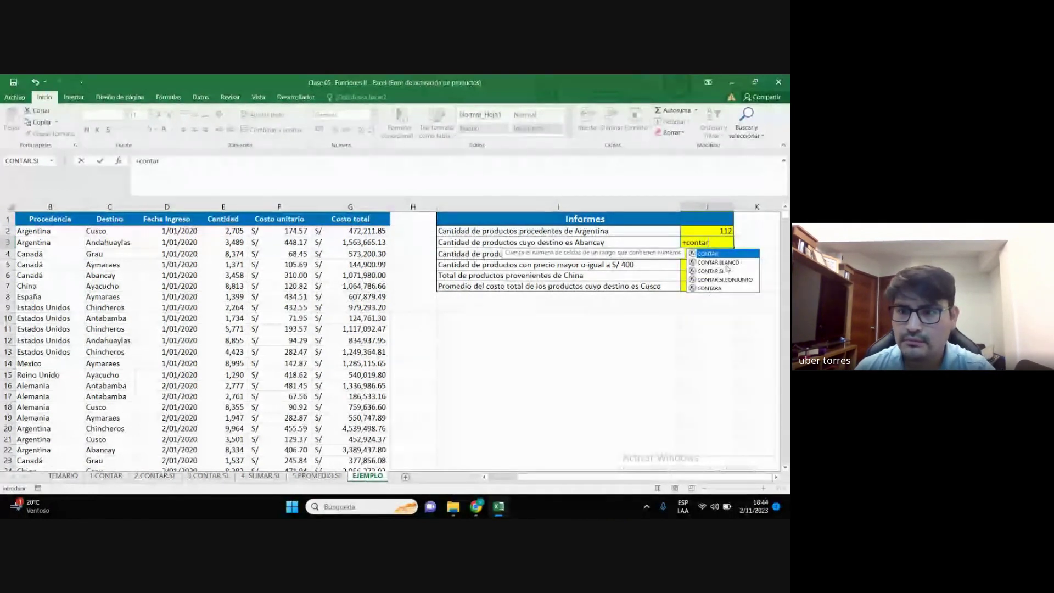
pyautogui.doubleClick(713, 271)
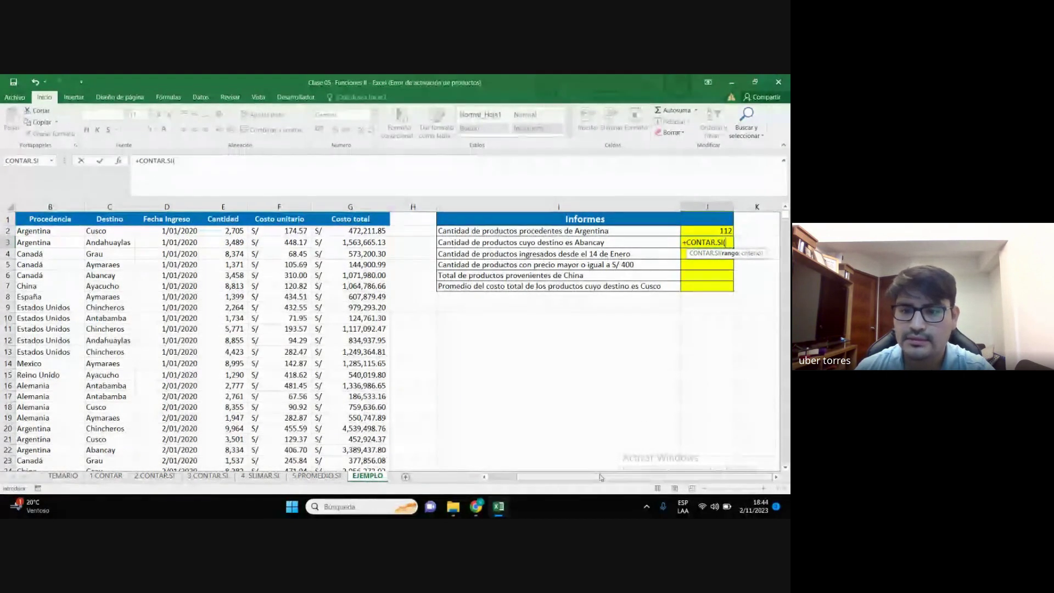
pyautogui.moveTo(601, 477); pyautogui.dragTo(517, 479)
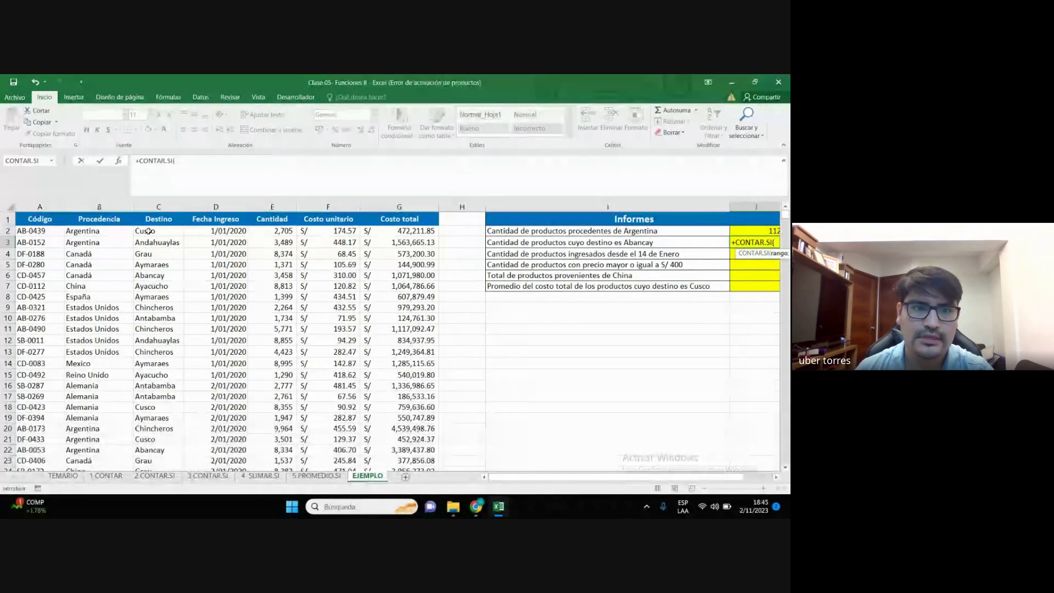
pyautogui.click(149, 231)
pyautogui.hotkey('ctrl', 'shift', 'Down')
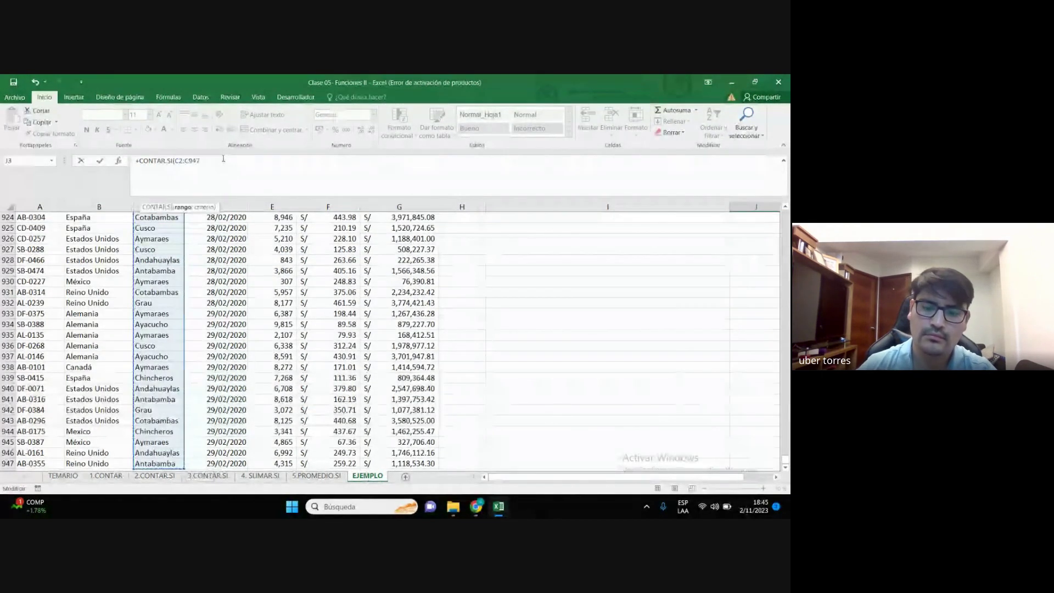
pyautogui.write(';"A')
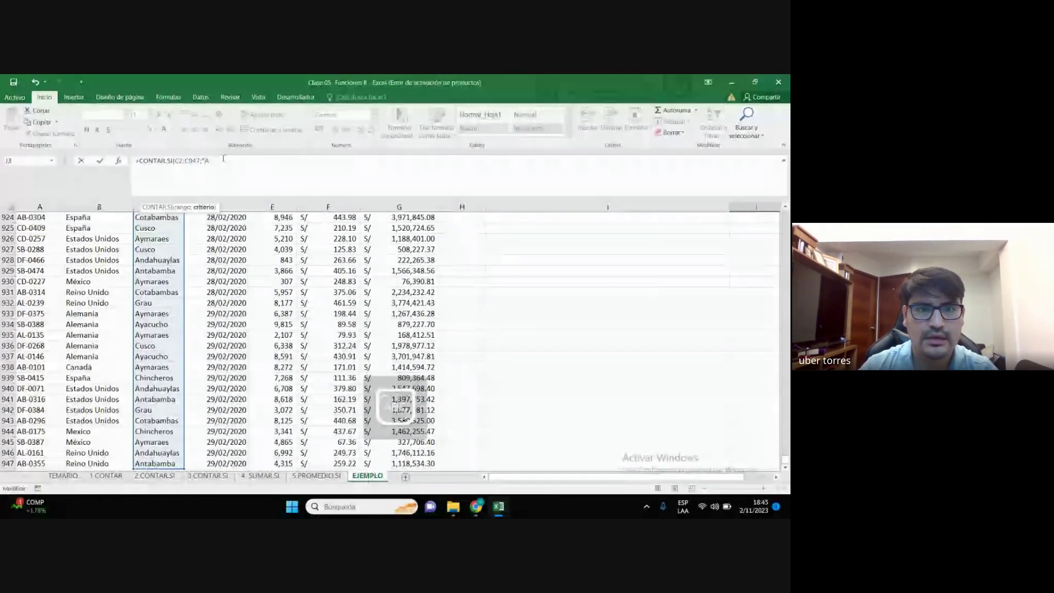
pyautogui.press('BackSpace')
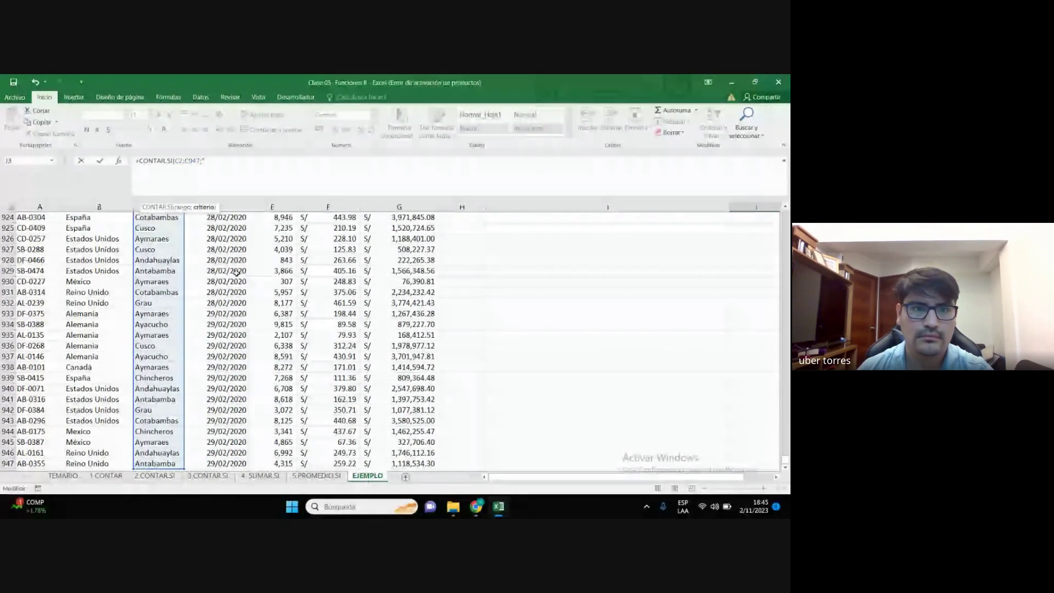
pyautogui.press('BackSpace')
pyautogui.press('BackSpace')
pyautogui.press('BackSpace')
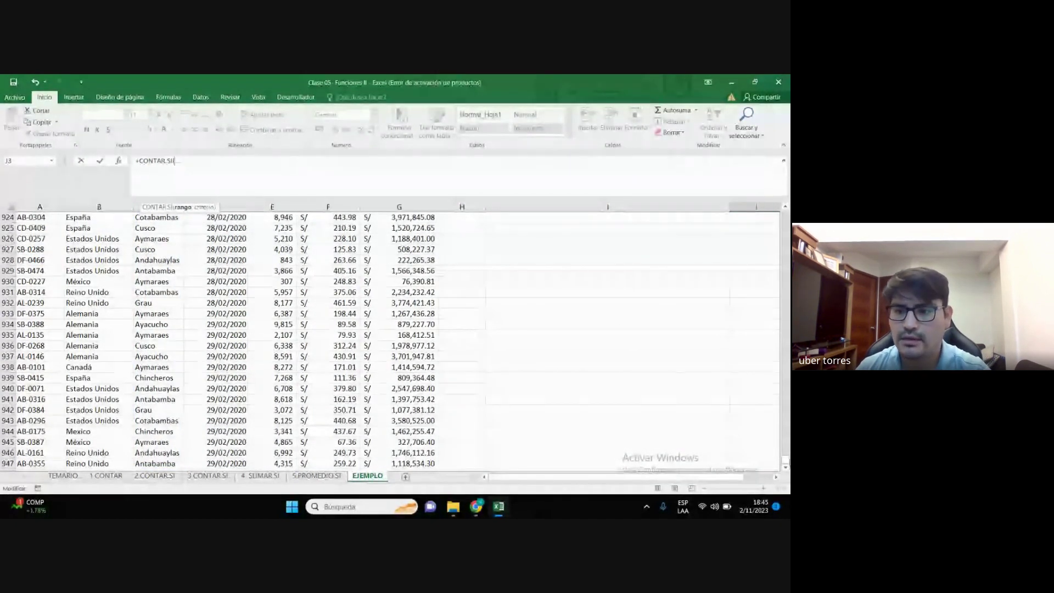
pyautogui.moveTo(787, 440); pyautogui.dragTo(785, 216)
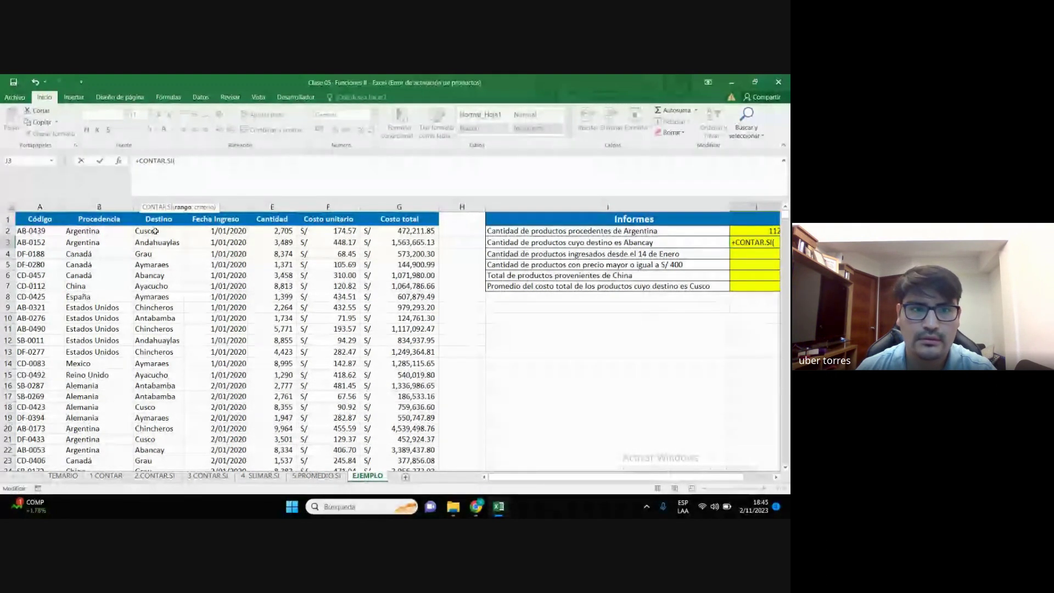
pyautogui.click(278, 231)
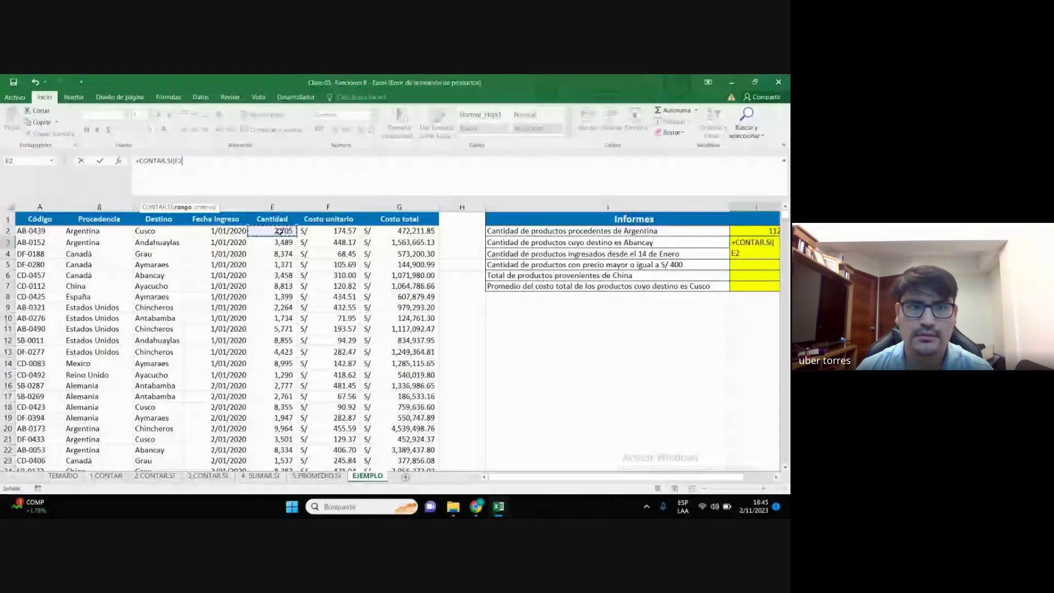
pyautogui.hotkey('ctrl', 'shift', 'Down')
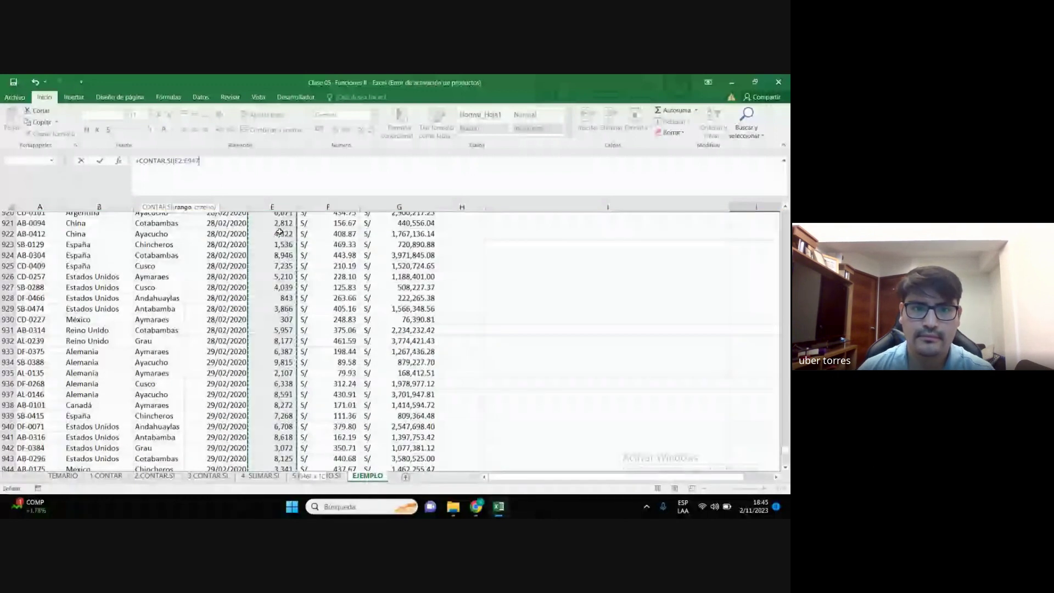
pyautogui.write(';')
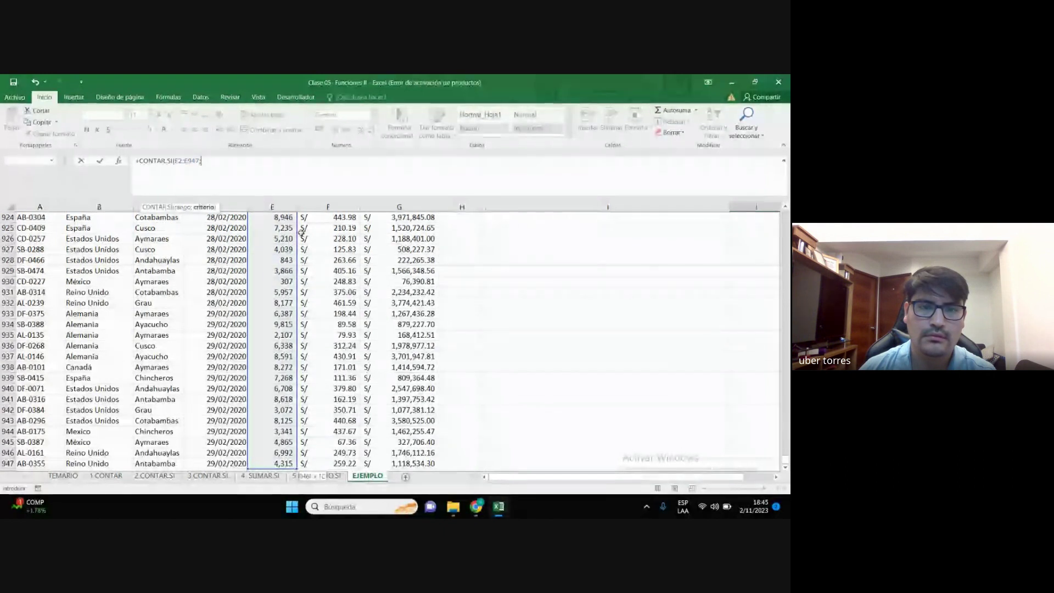
pyautogui.press('BackSpace')
pyautogui.press('BackSpace')
pyautogui.press('BackSpace')
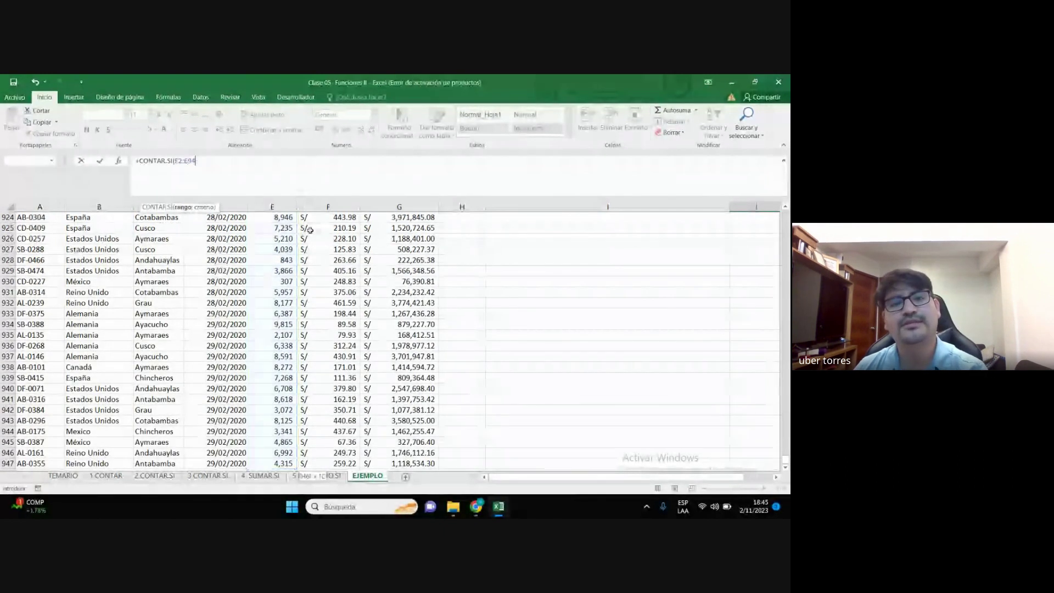
pyautogui.press('BackSpace')
pyautogui.press('BackSpace')
pyautogui.press('BackSpace')
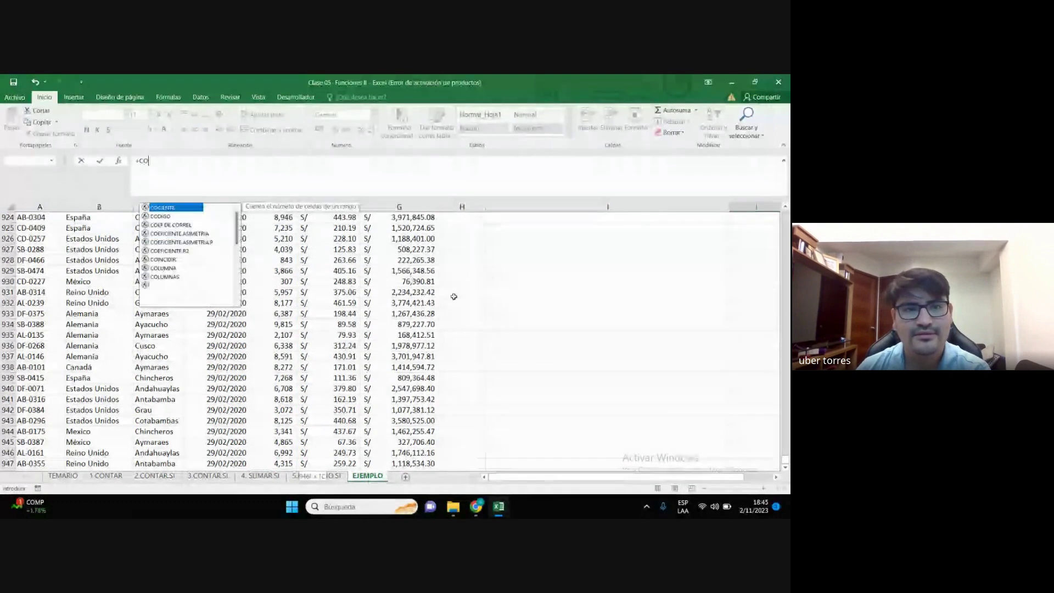
pyautogui.press('Escape')
pyautogui.scroll(3, 567, 323)
# Switch to the Meet call, clear a stray letter from the chat box, then minimize it back to Excel
pyautogui.click(571, 316)
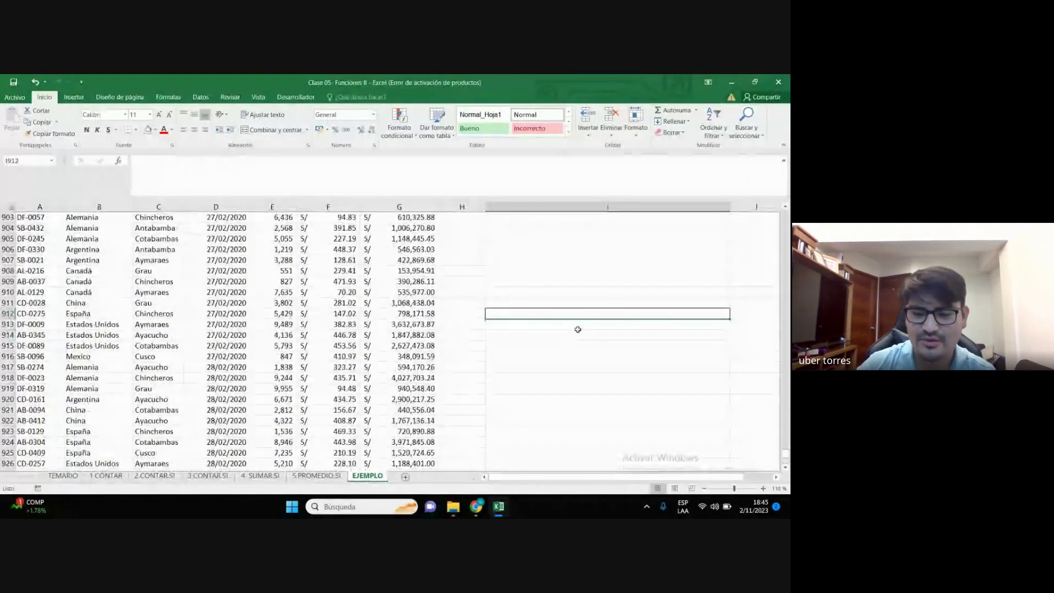
pyautogui.hotkey('ctrl', 'shift', 'Up')
pyautogui.scroll(2, 607, 329)
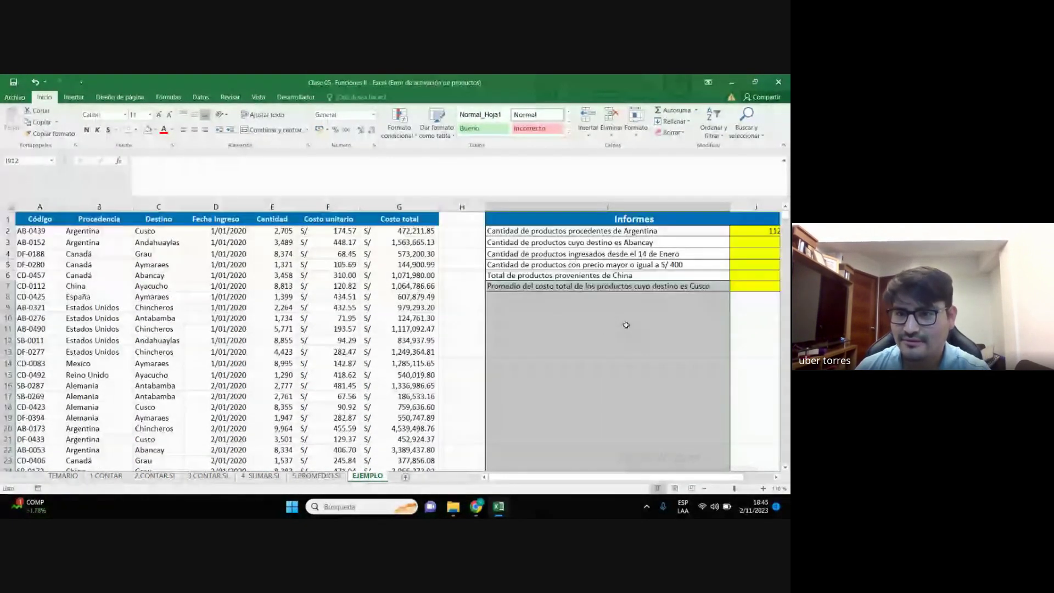
pyautogui.click(755, 318)
pyautogui.moveTo(476, 506)
pyautogui.click(398, 456)
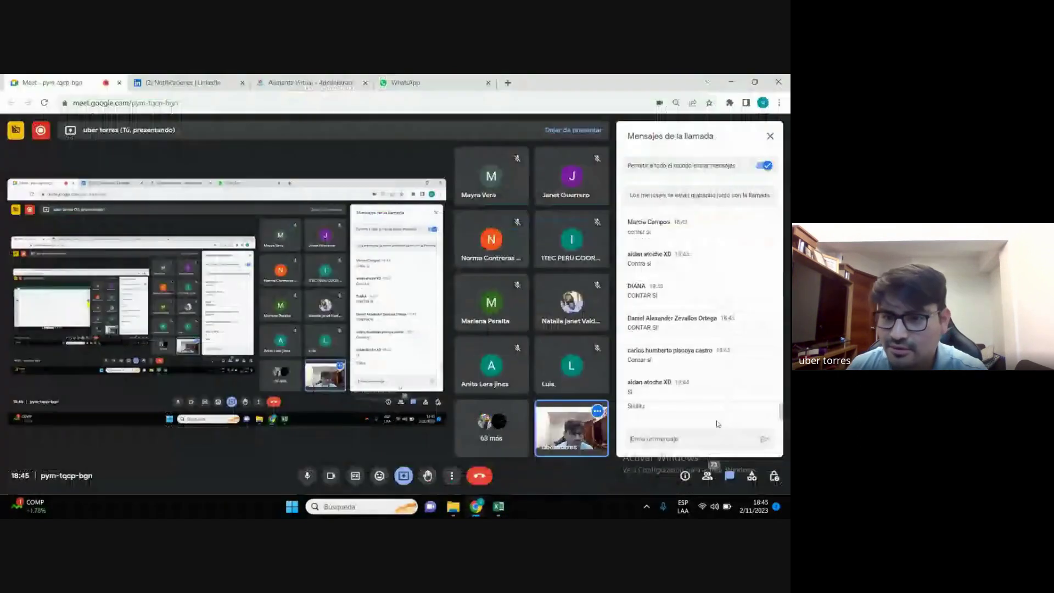
pyautogui.write('F')
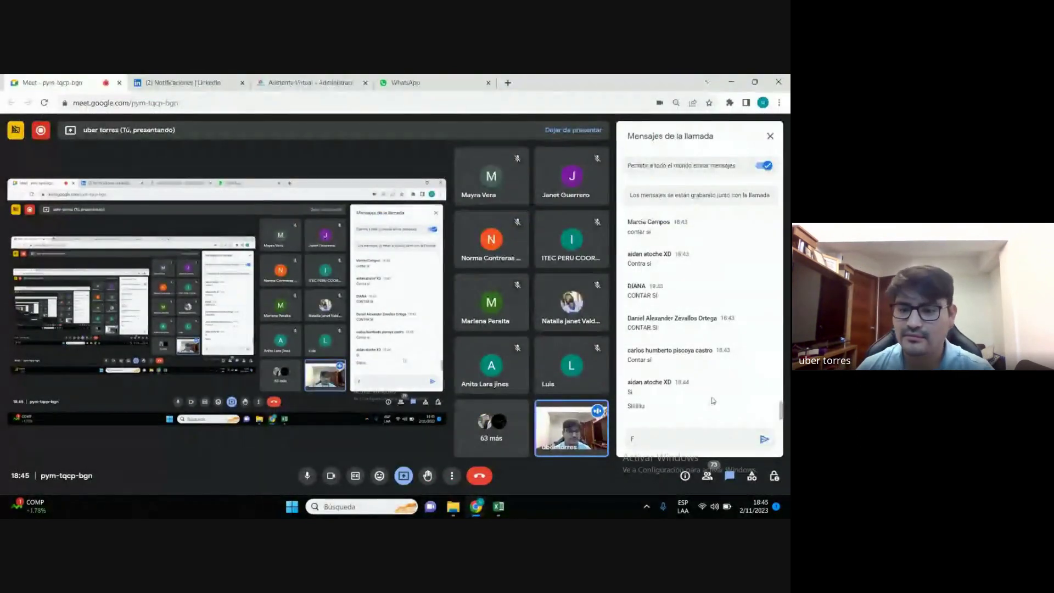
pyautogui.press('BackSpace')
pyautogui.click(732, 82)
pyautogui.click(653, 351)
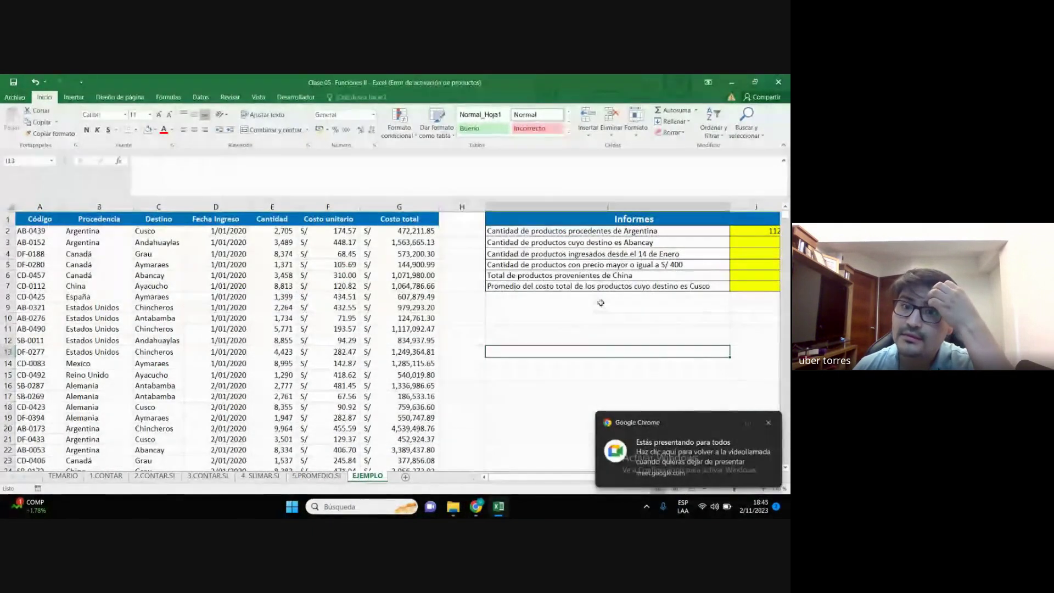
pyautogui.click(500, 244)
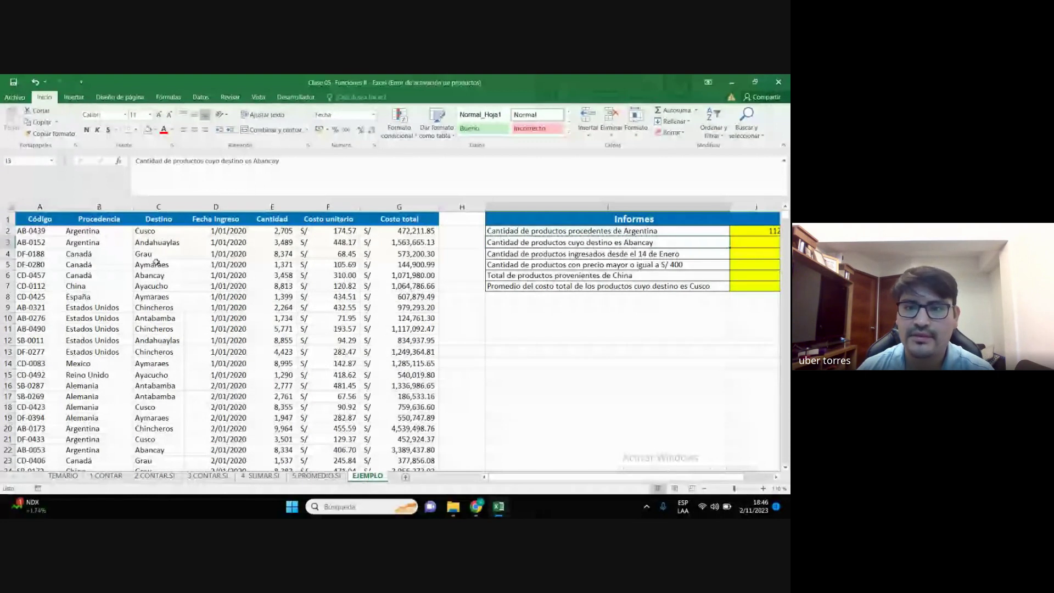
pyautogui.click(157, 254)
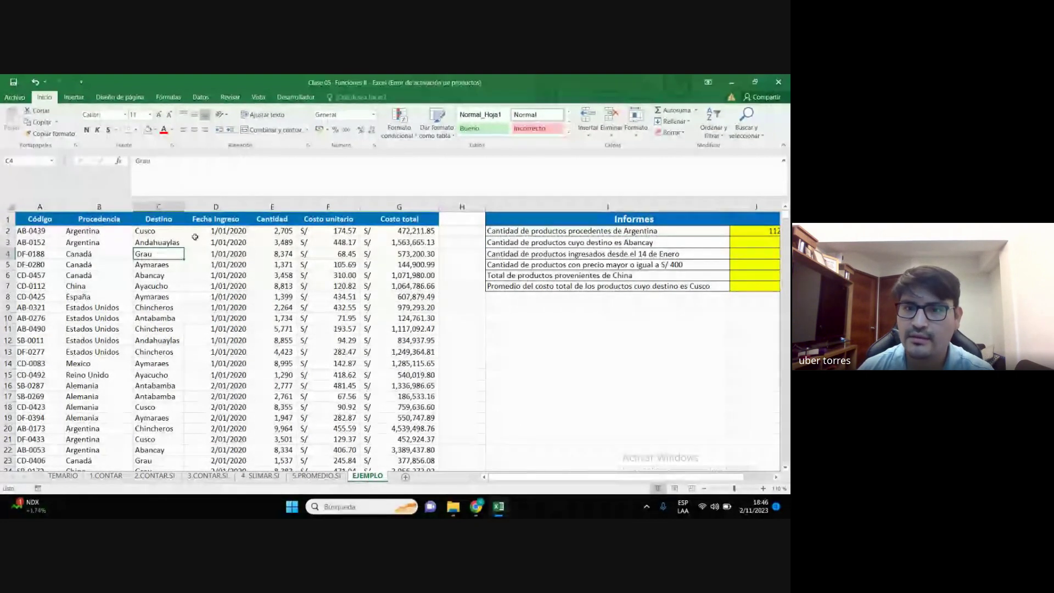
pyautogui.click(571, 243)
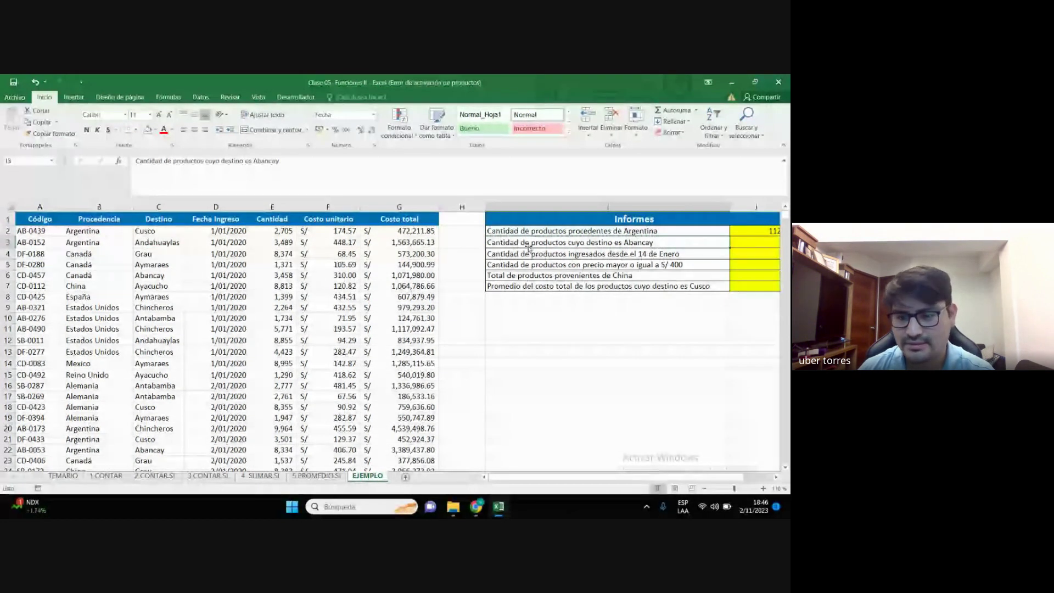
pyautogui.click(670, 384)
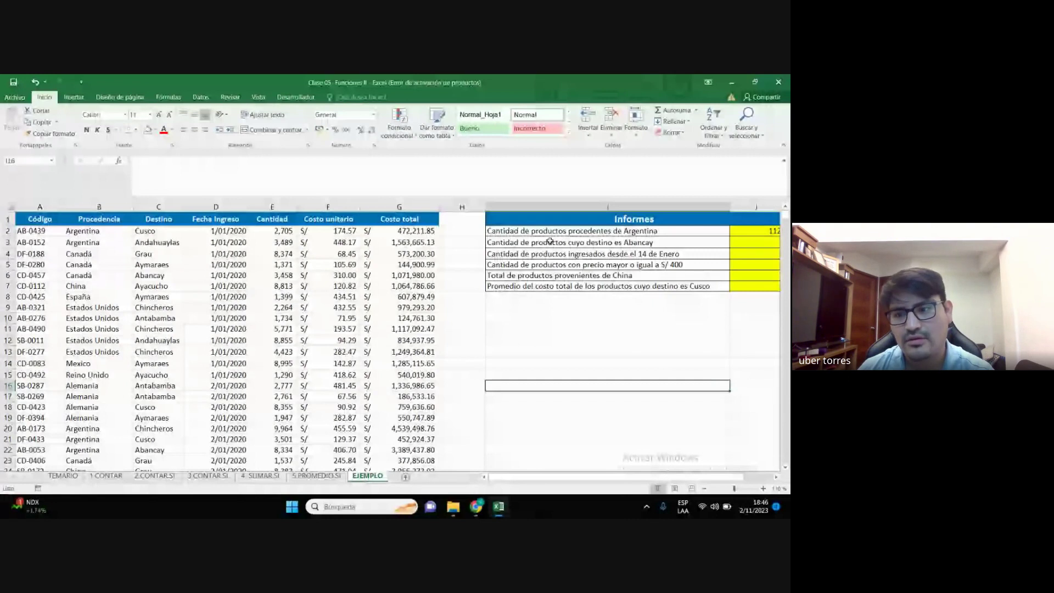
pyautogui.hscroll(1, 599, 240)
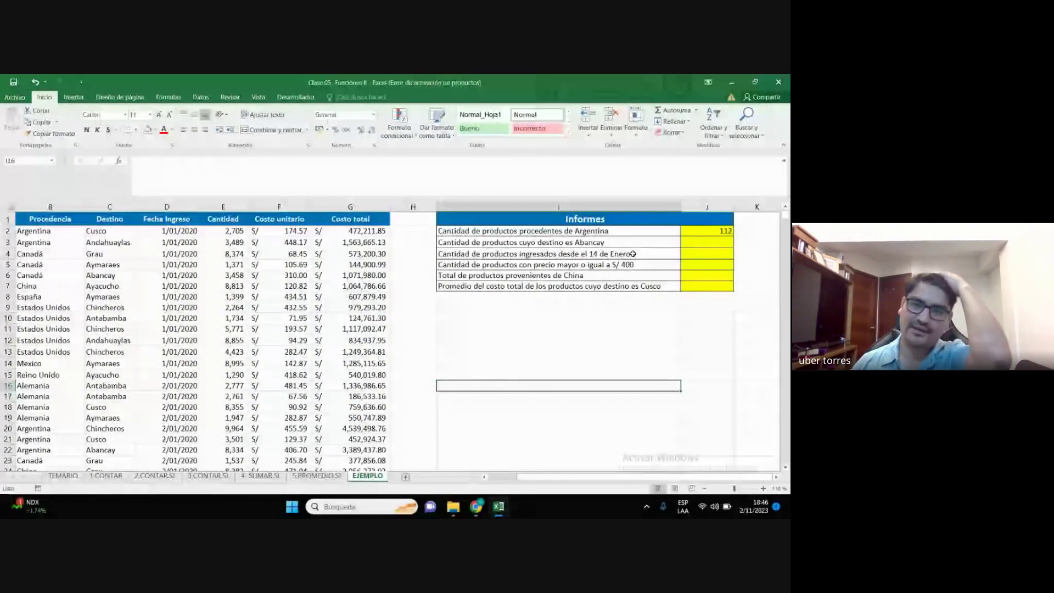
# Enter +CONTAR.SI over the Destino range with criterion 'Abancay' in J3, returning 97
pyautogui.click(701, 242)
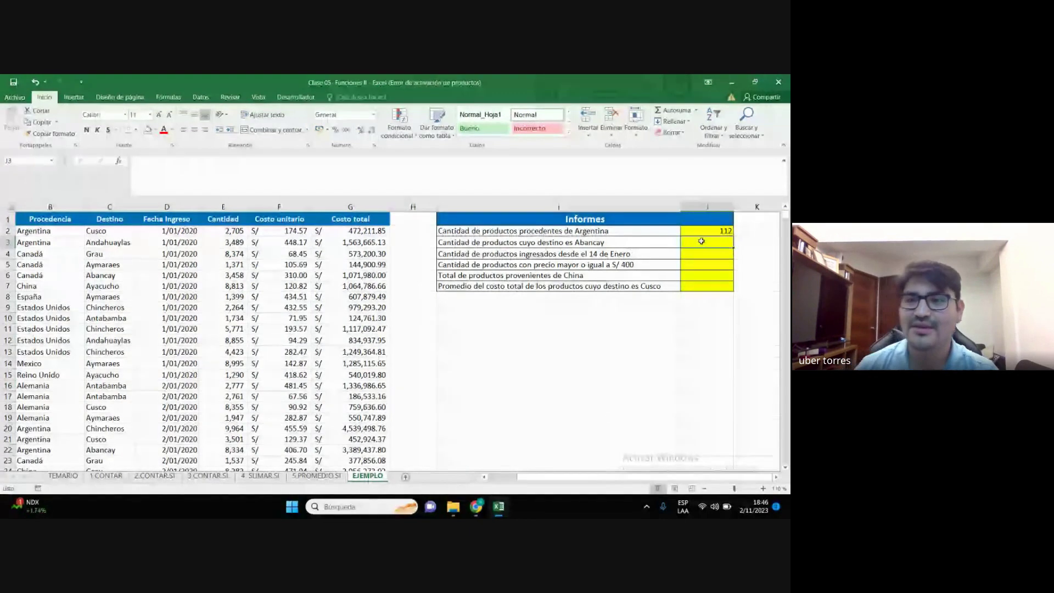
pyautogui.write('+CONT')
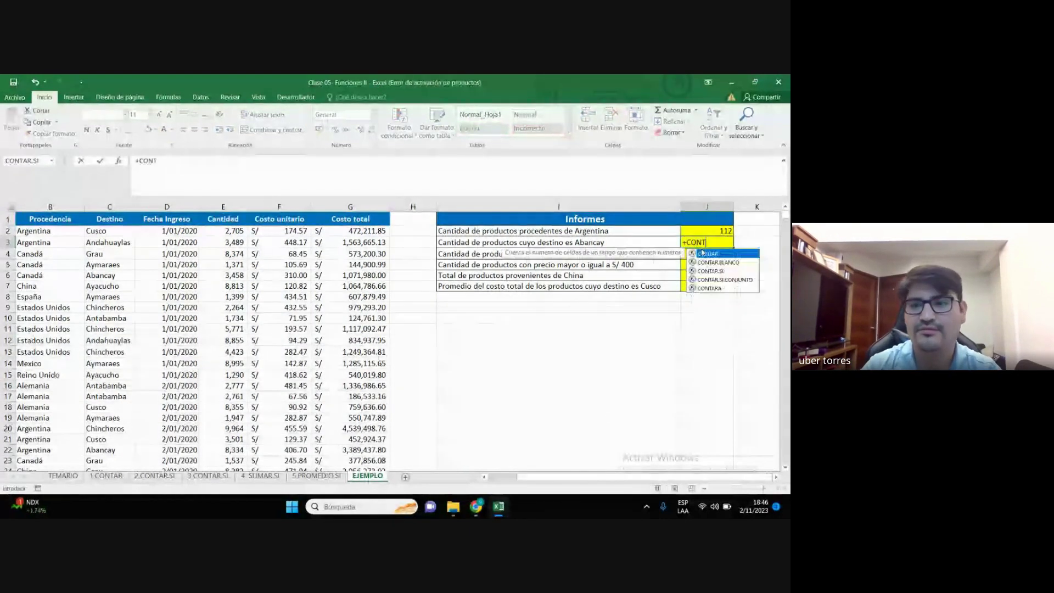
pyautogui.doubleClick(710, 271)
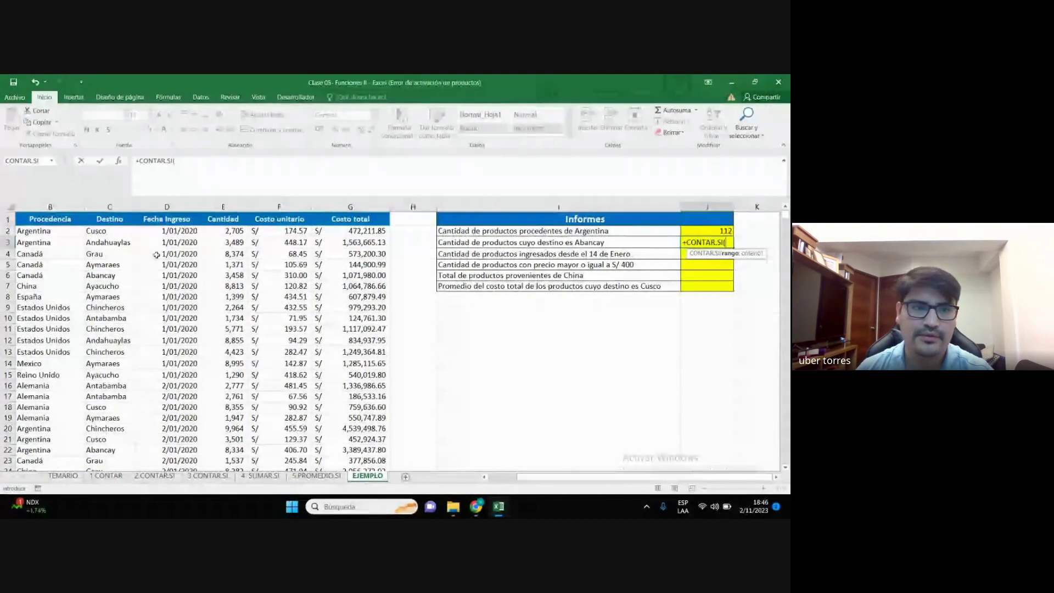
pyautogui.click(117, 234)
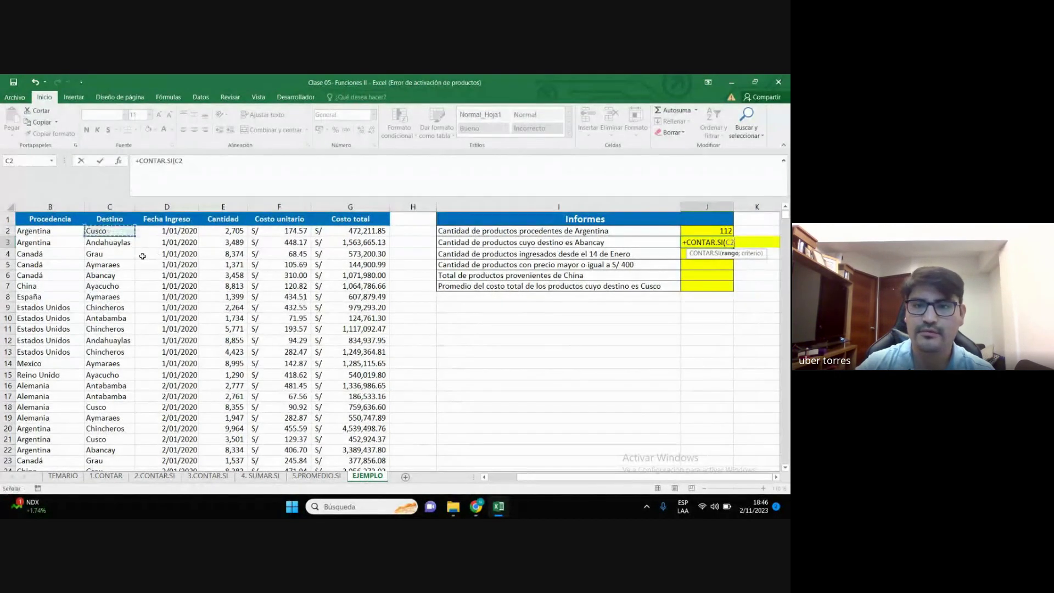
pyautogui.hotkey('ctrl', 'shift', 'Down')
pyautogui.write(':C947;')
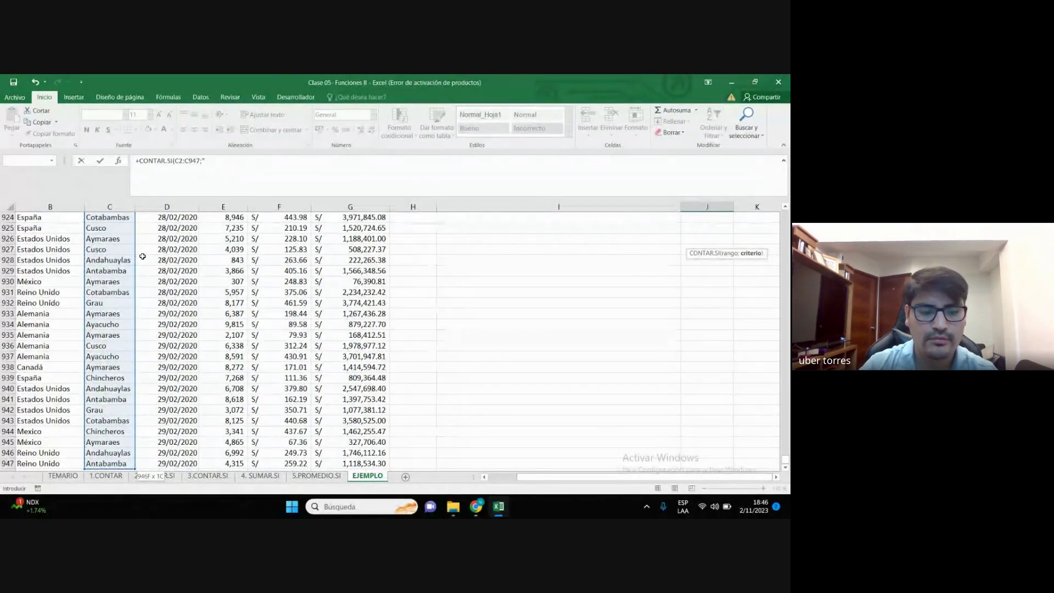
pyautogui.write('"Aban')
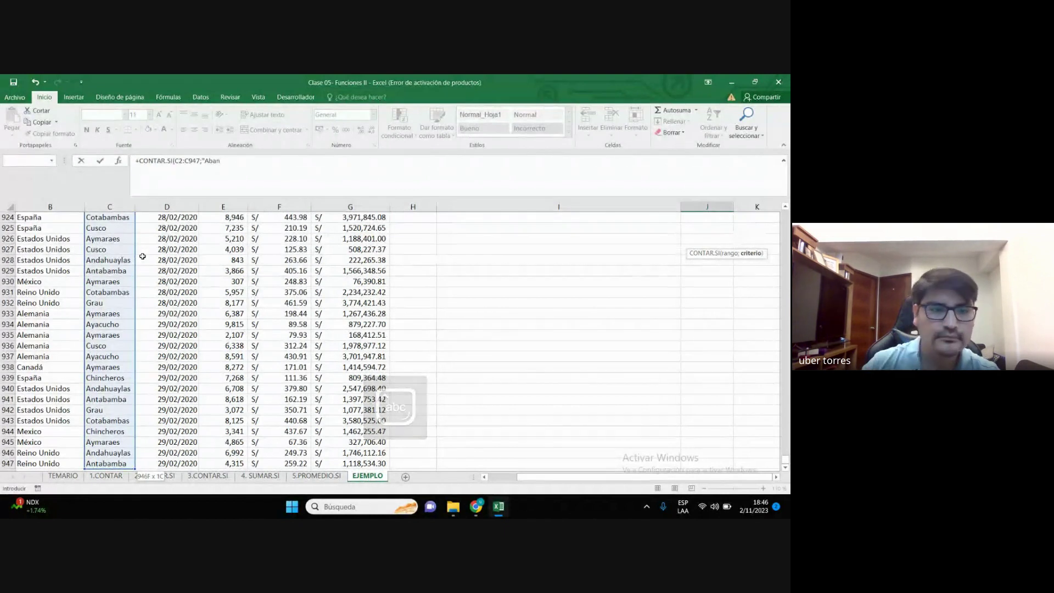
pyautogui.write('c')
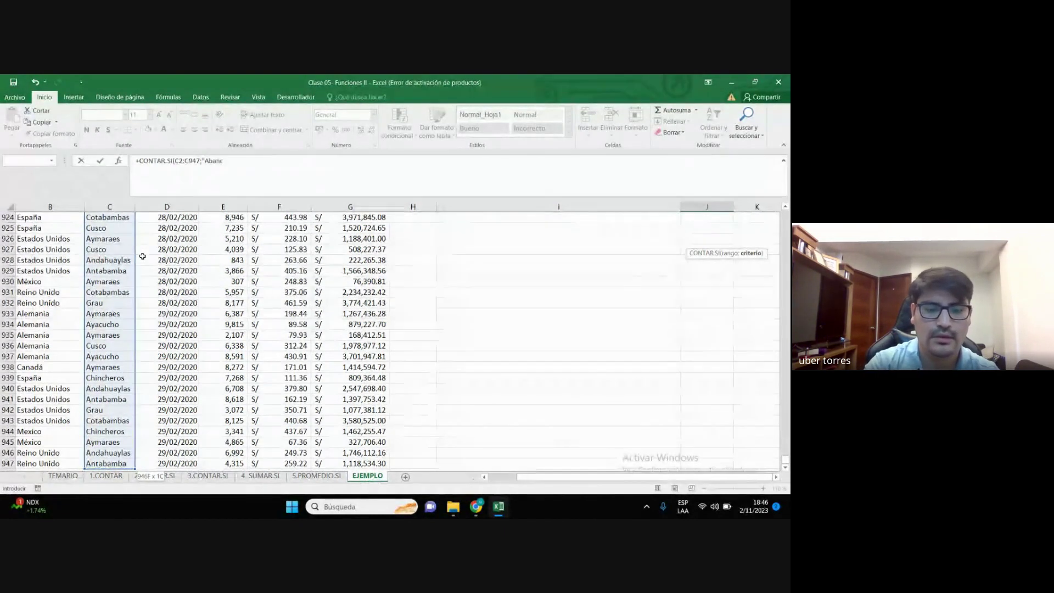
pyautogui.write('ay"')
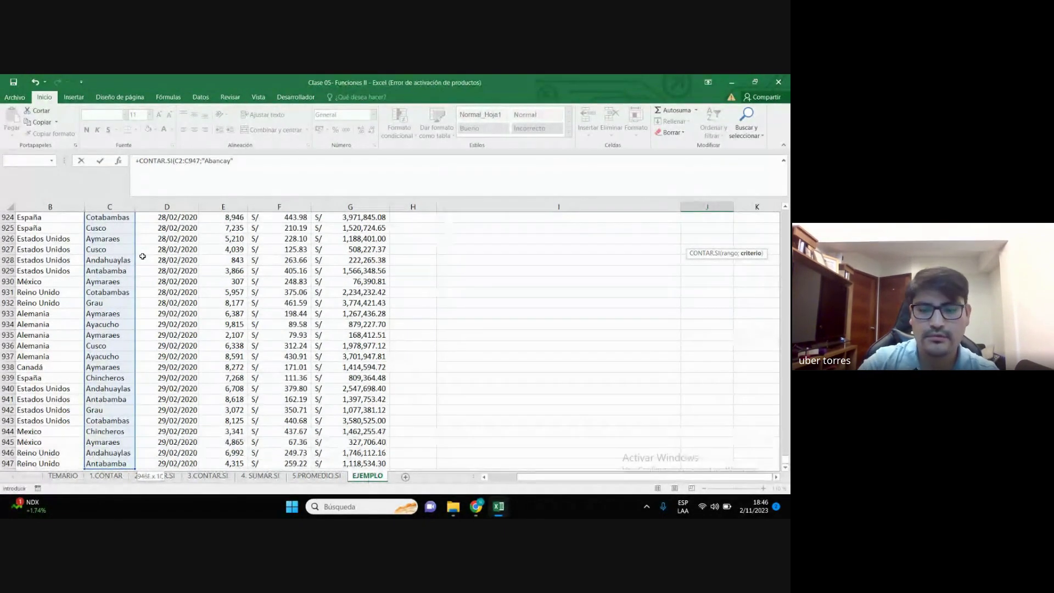
pyautogui.press('Escape')
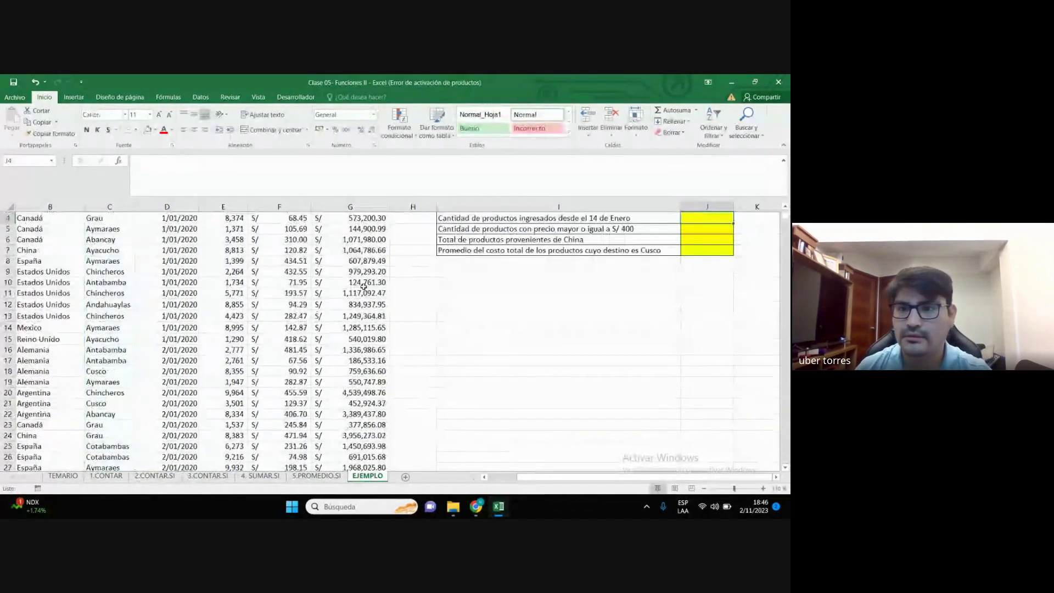
pyautogui.scroll(1, 364, 287)
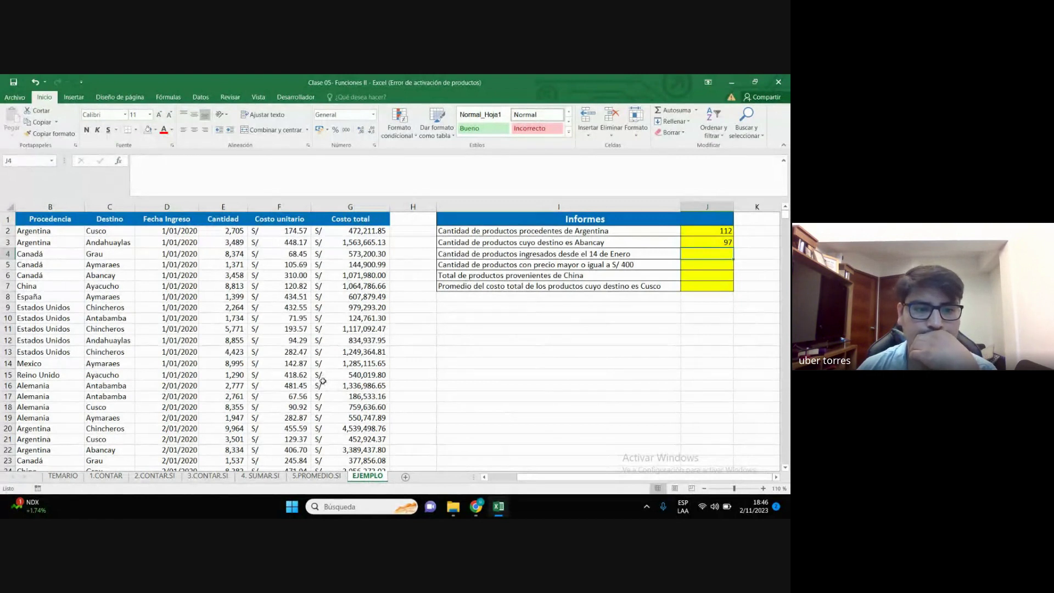
pyautogui.doubleClick(724, 242)
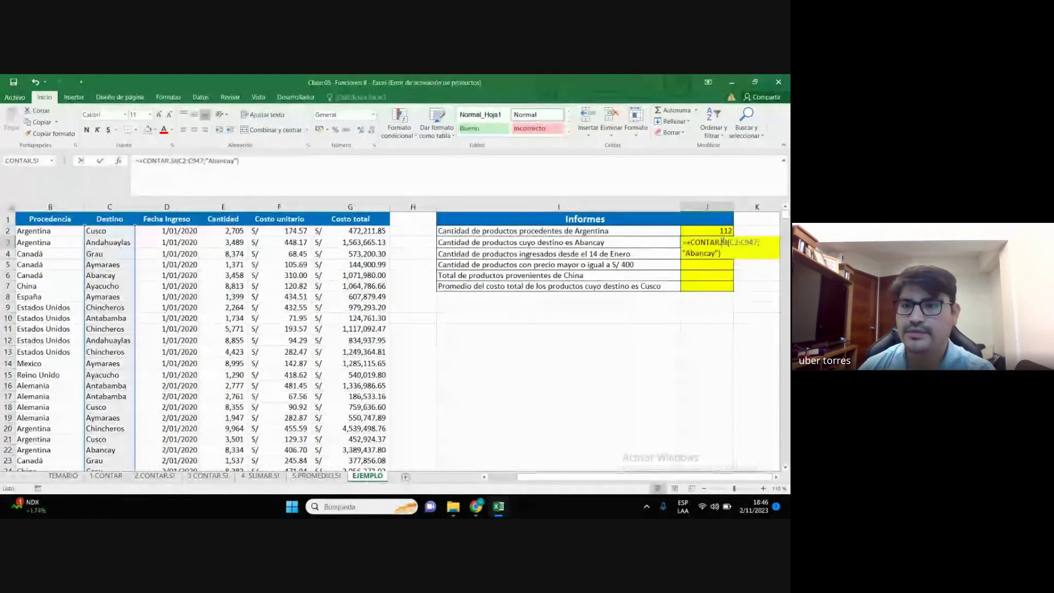
pyautogui.press('Return')
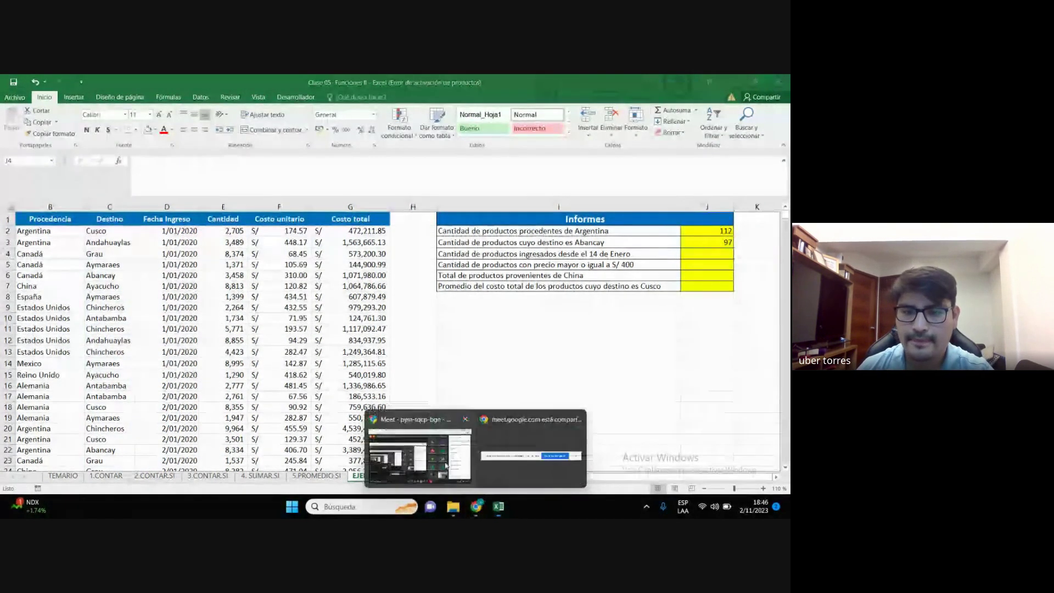
pyautogui.click(418, 434)
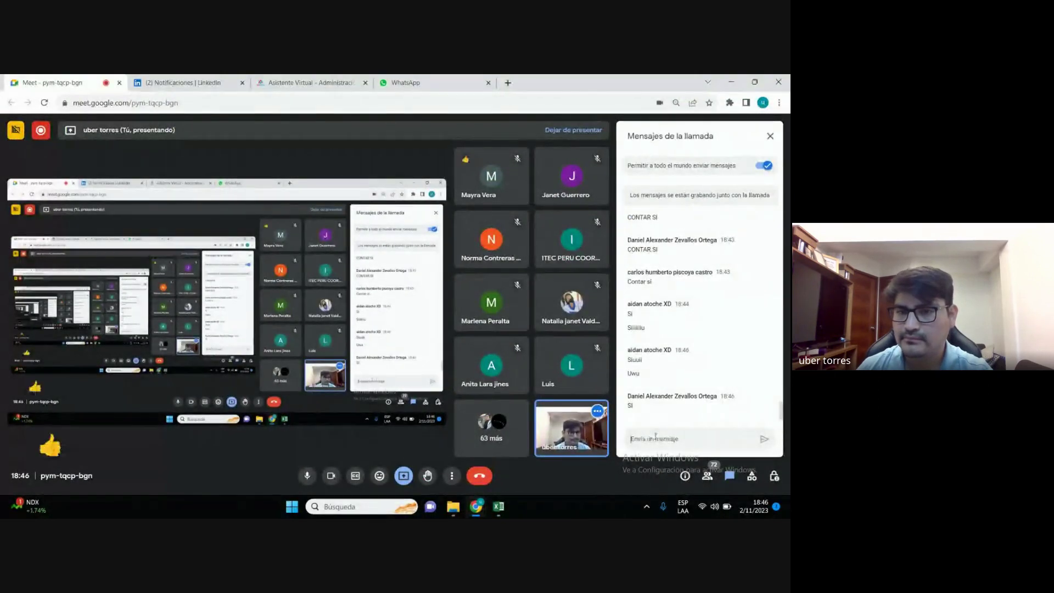
# Minimize the Google Meet window to bring Excel's Informes table with 112 and 97 forward
pyautogui.click(753, 80)
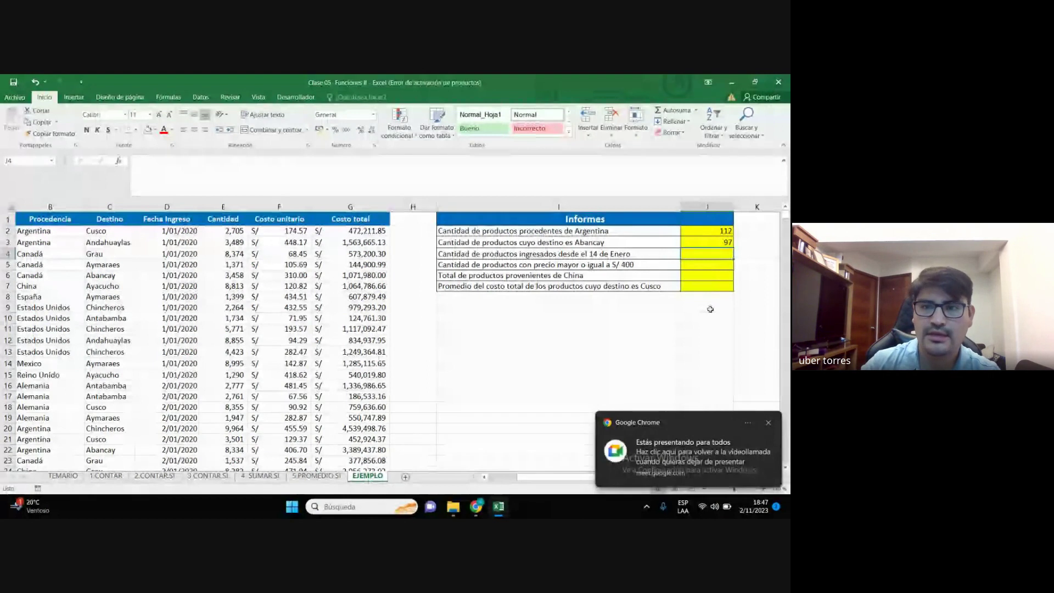
# Enter a CONTAR.SI formula in J4 counting Fecha Ingreso dates from 14/01/2020 onward
pyautogui.write('+conta')
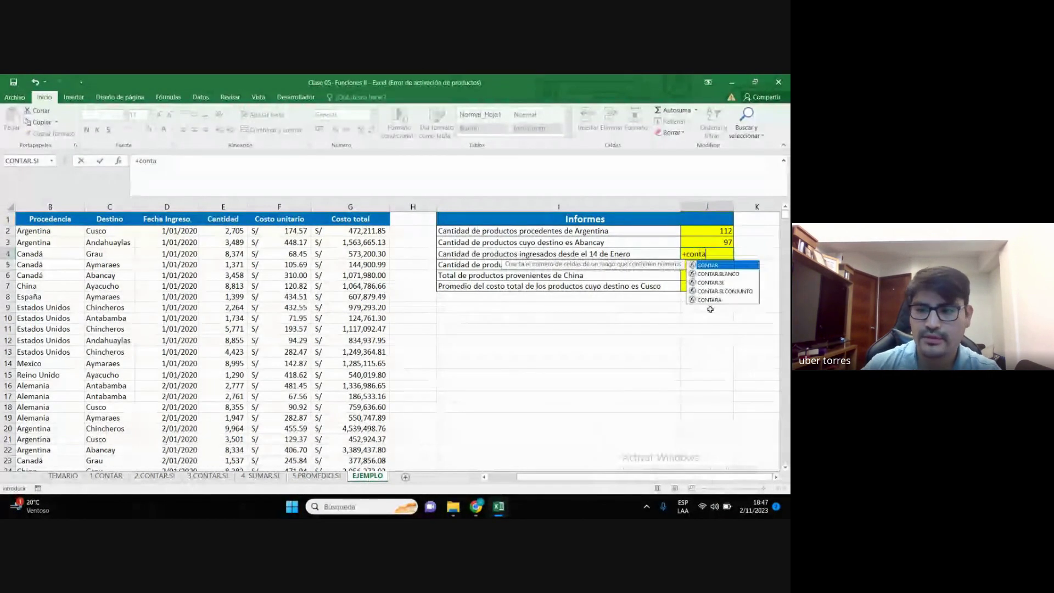
pyautogui.doubleClick(710, 283)
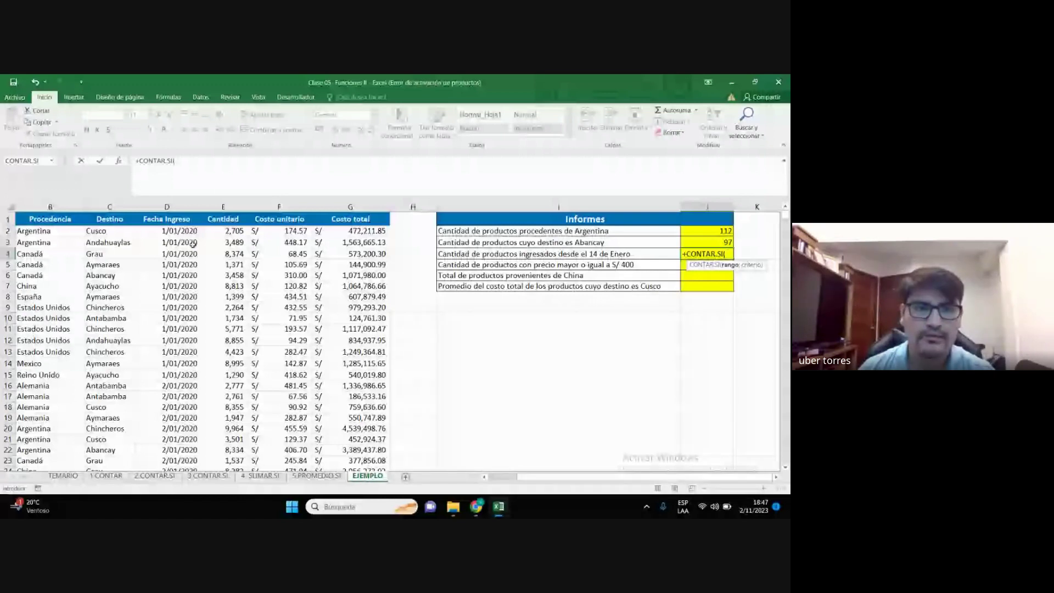
pyautogui.click(185, 231)
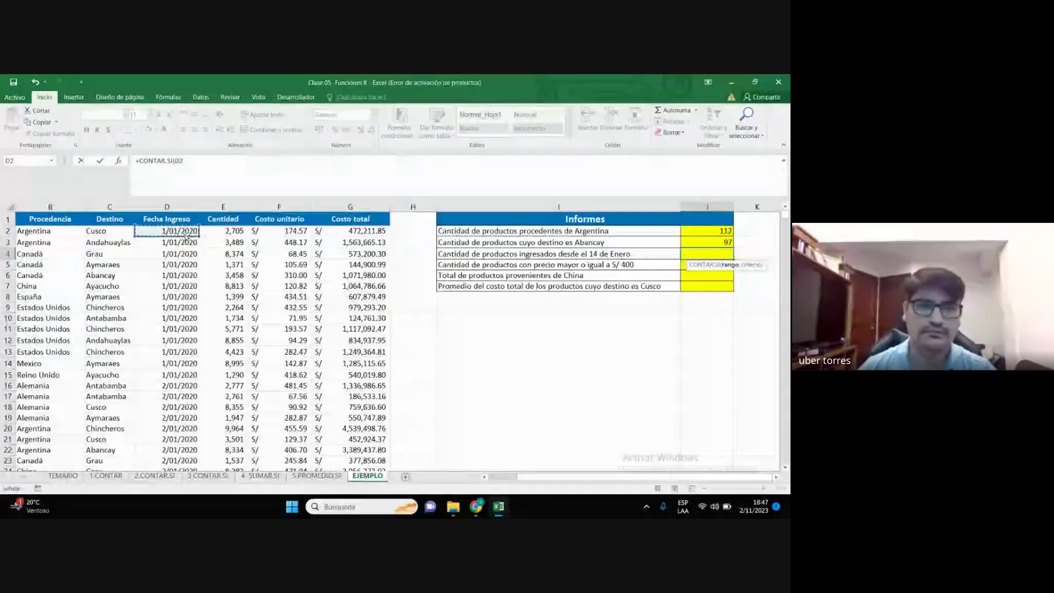
pyautogui.hotkey('ctrl', 'shift', 'Down')
pyautogui.scroll(14, 188, 250)
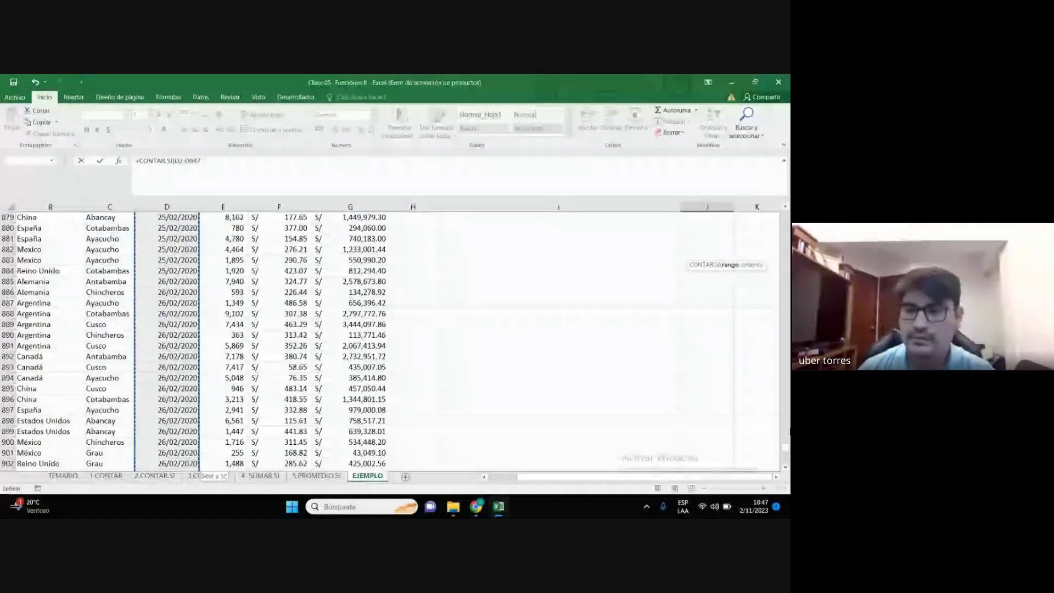
pyautogui.moveTo(785, 449); pyautogui.dragTo(785, 216)
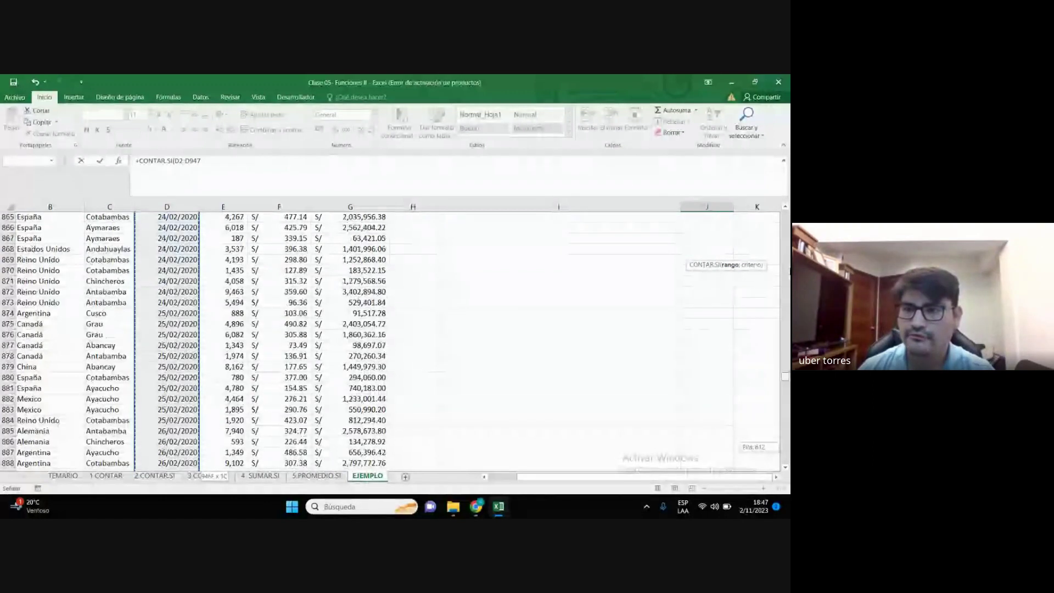
pyautogui.click(192, 197)
pyautogui.write(';>=14/')
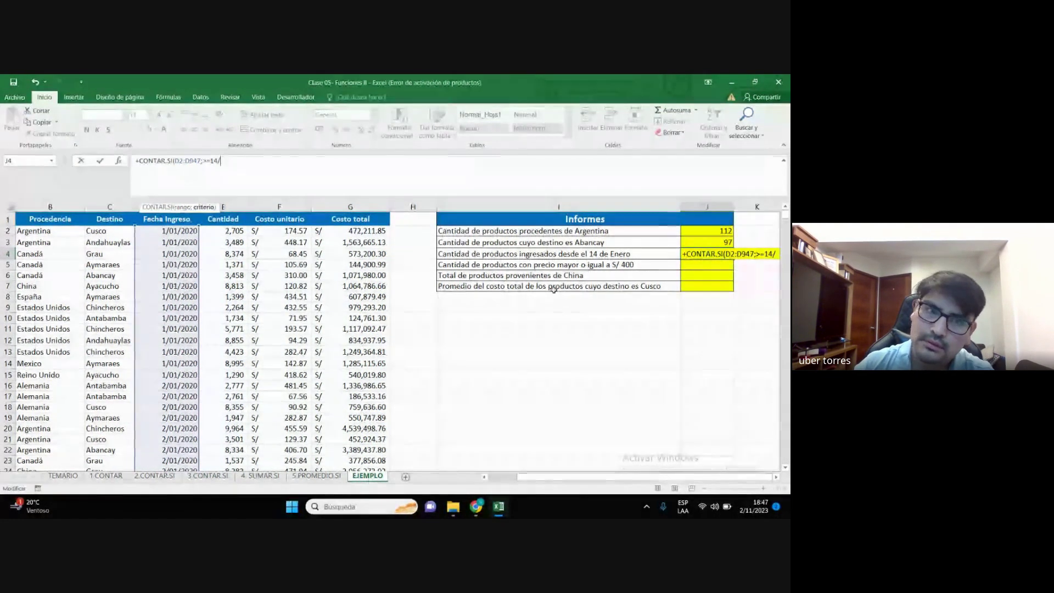
pyautogui.write('01/')
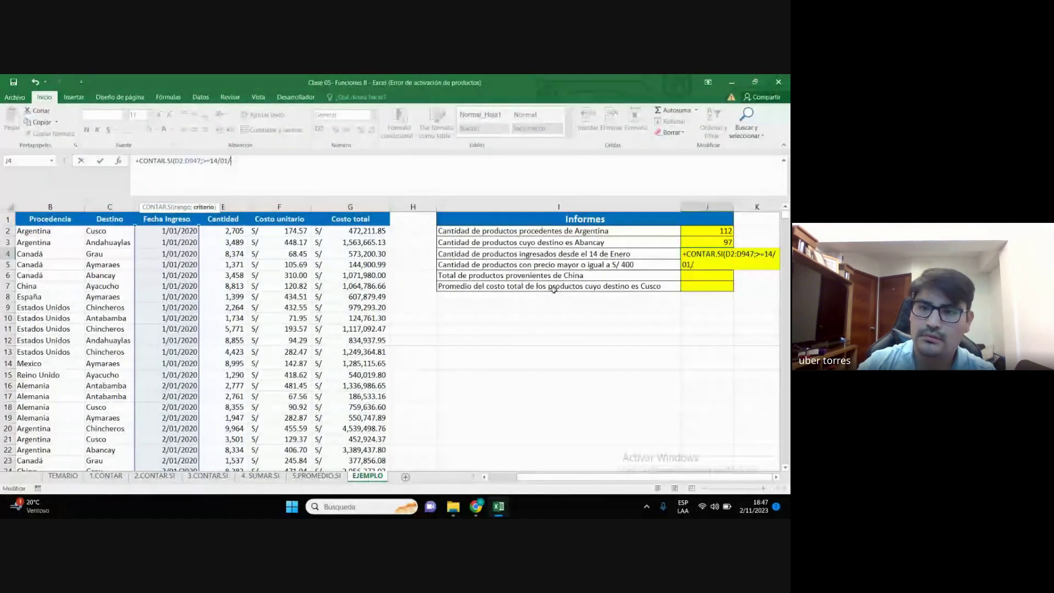
pyautogui.write('2020')
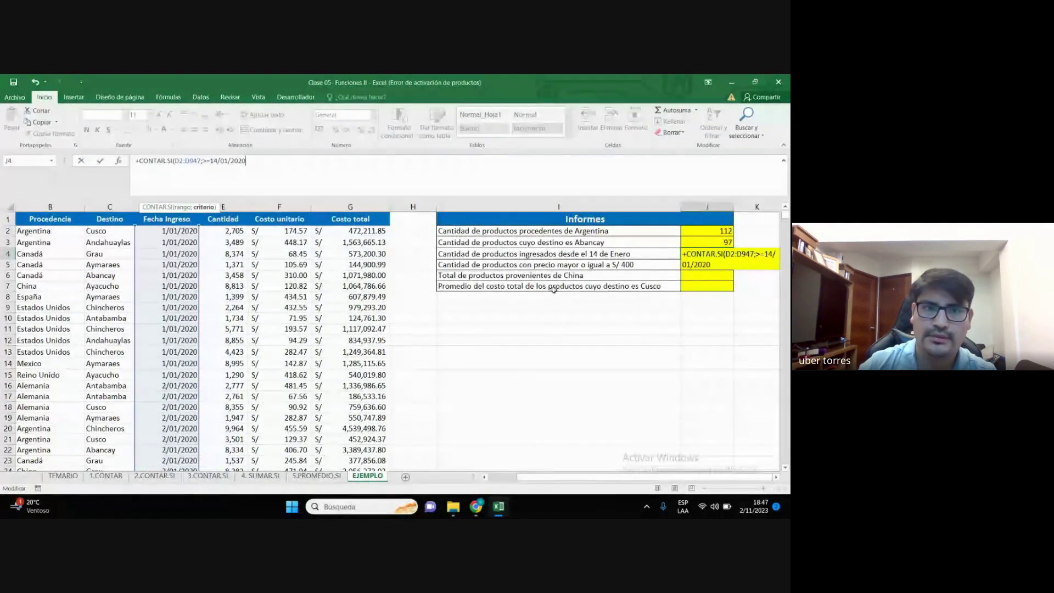
pyautogui.write(')')
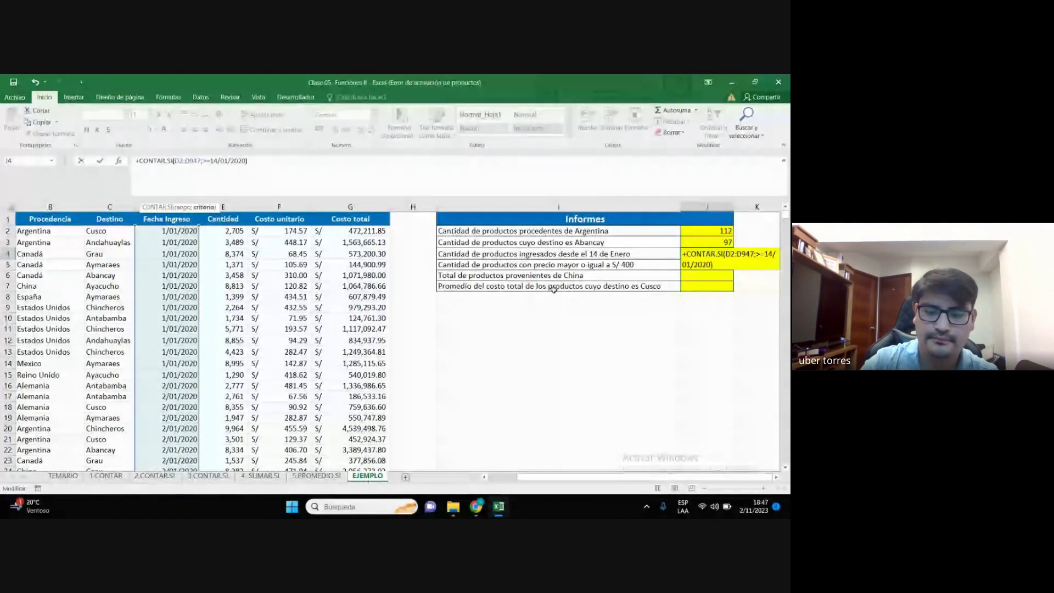
pyautogui.press('Return')
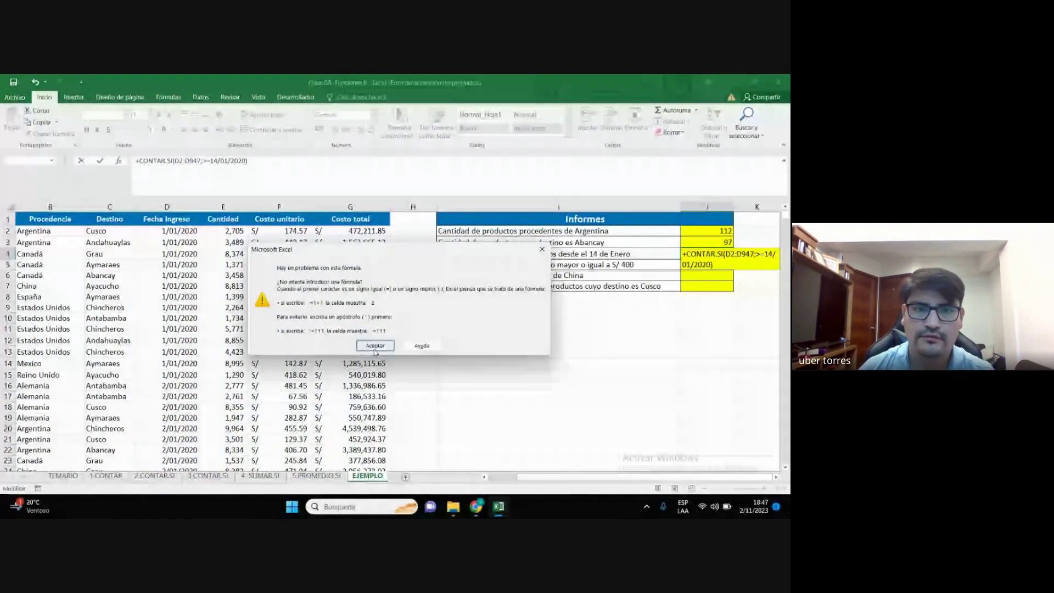
# Fix the formula error by quoting the ">=14/01/2020" criterion so J4 returns 724
pyautogui.click(375, 345)
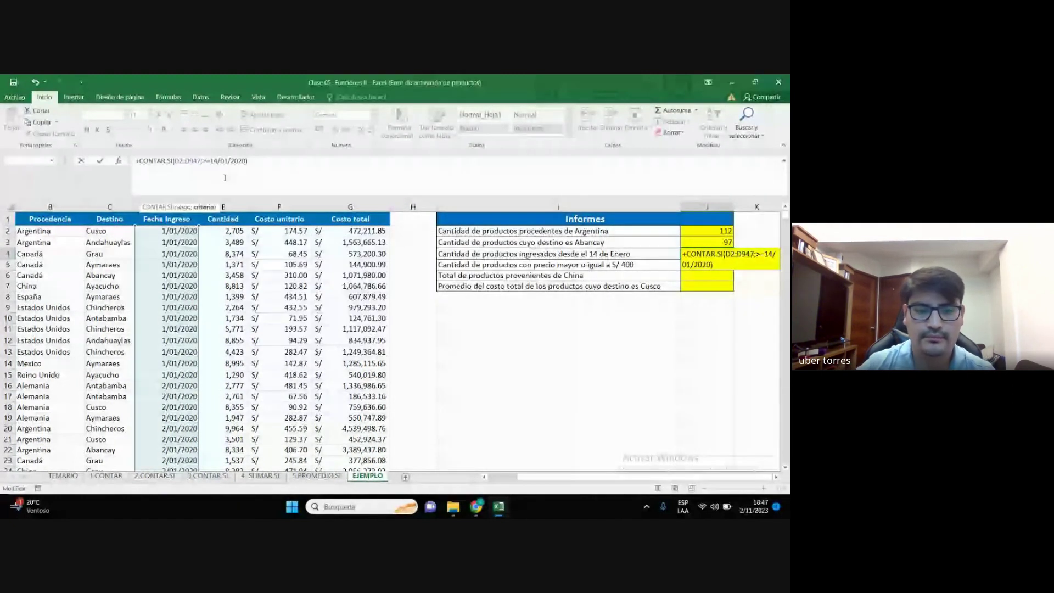
pyautogui.write('"')
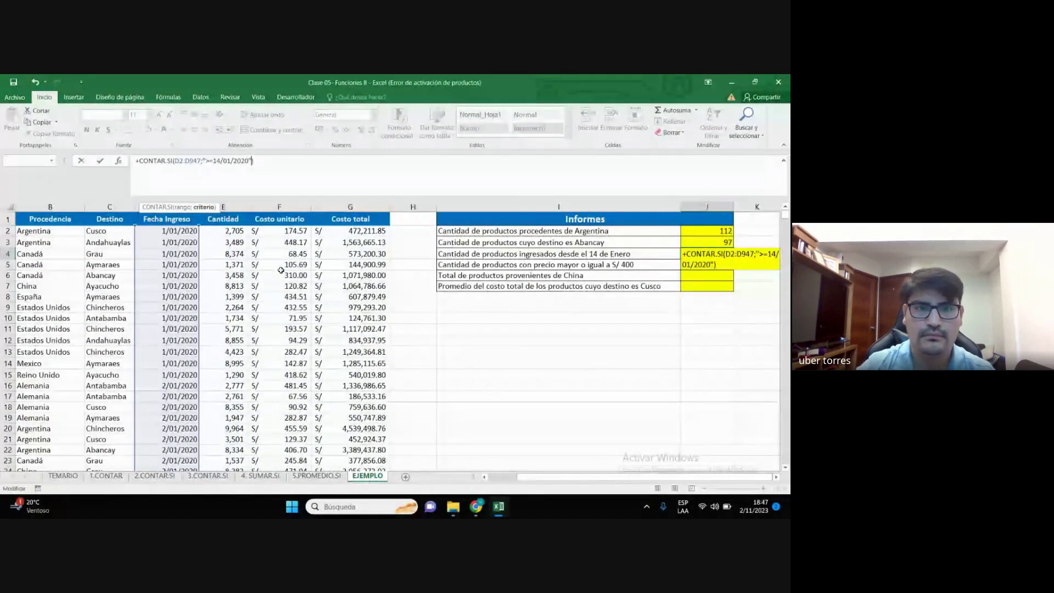
pyautogui.press('Return')
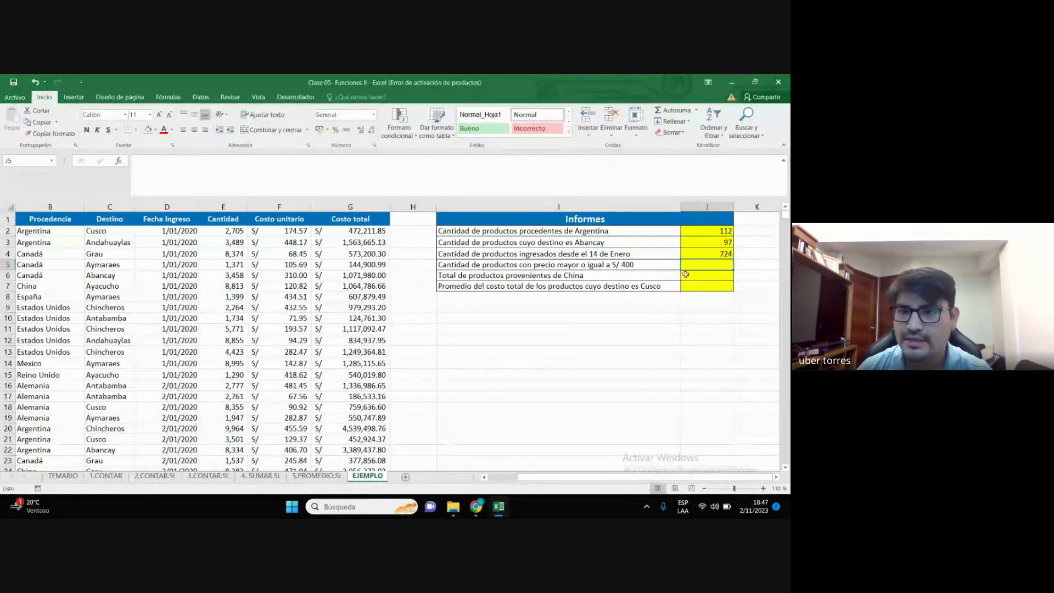
pyautogui.click(476, 506)
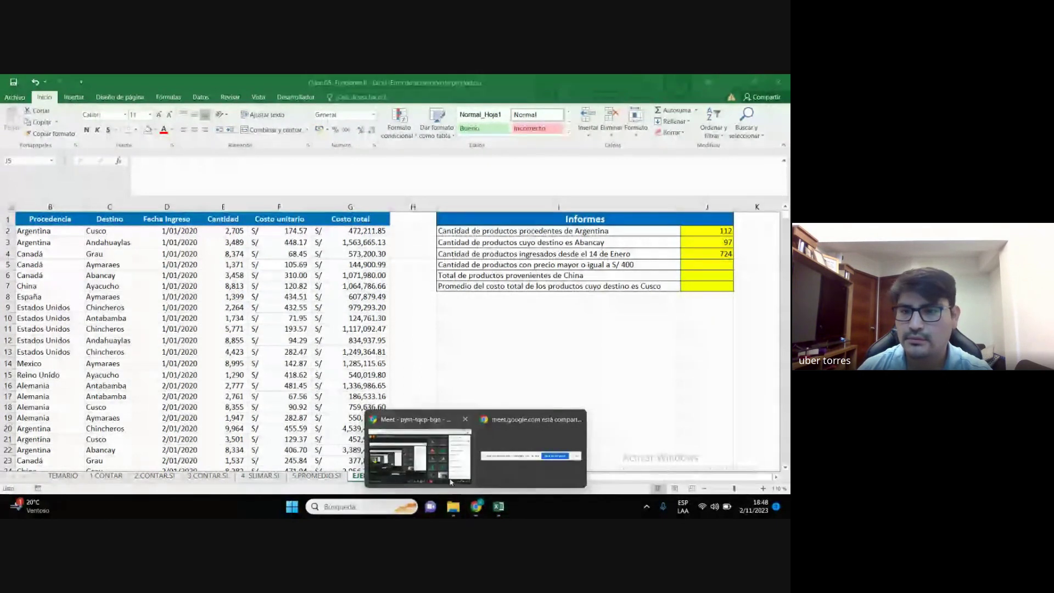
pyautogui.click(450, 481)
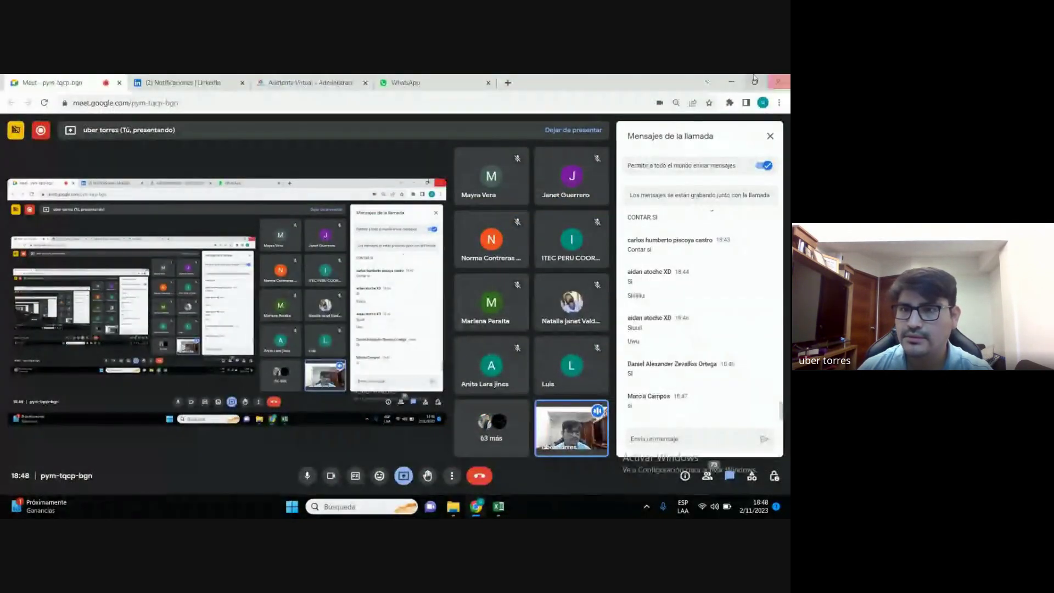
pyautogui.click(731, 81)
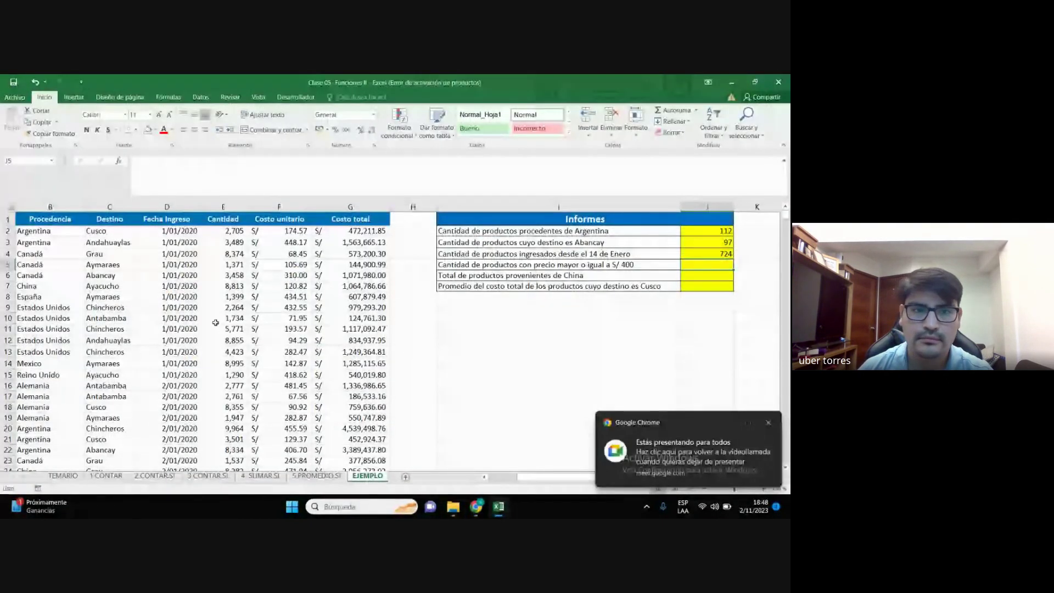
pyautogui.click(726, 249)
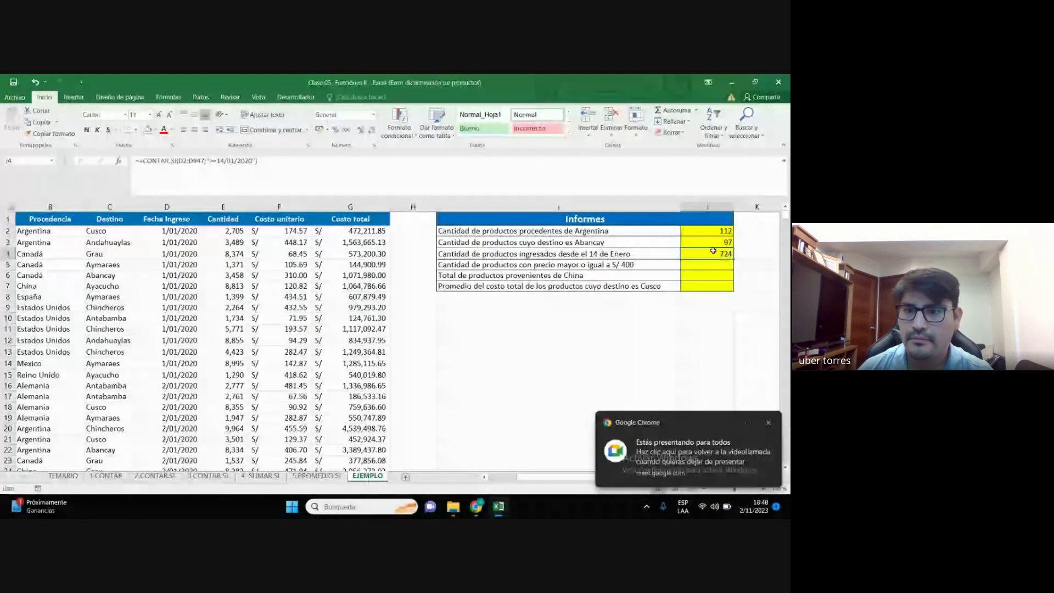
pyautogui.click(769, 424)
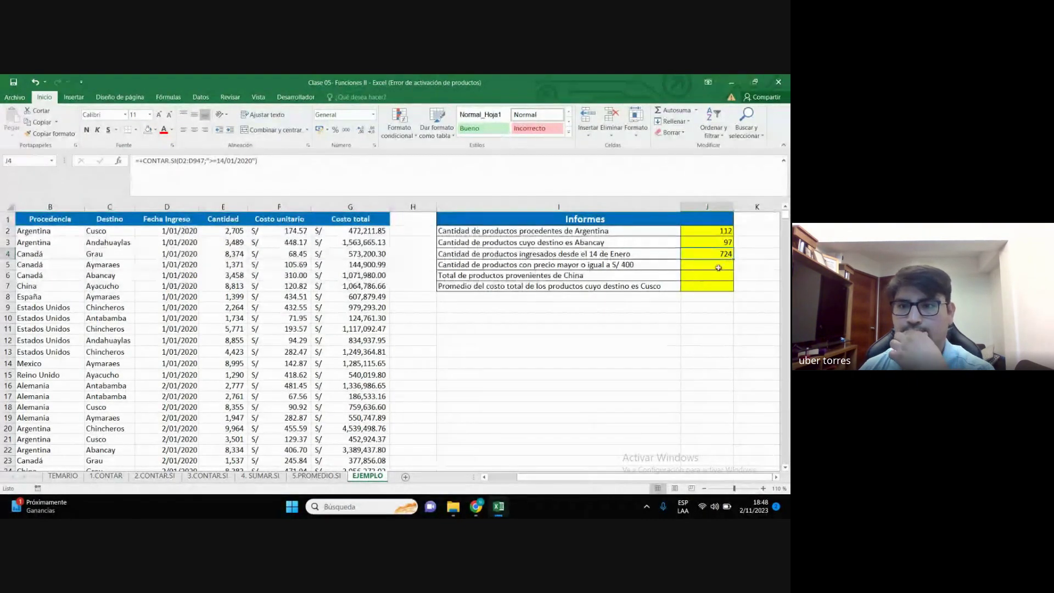
pyautogui.click(286, 352)
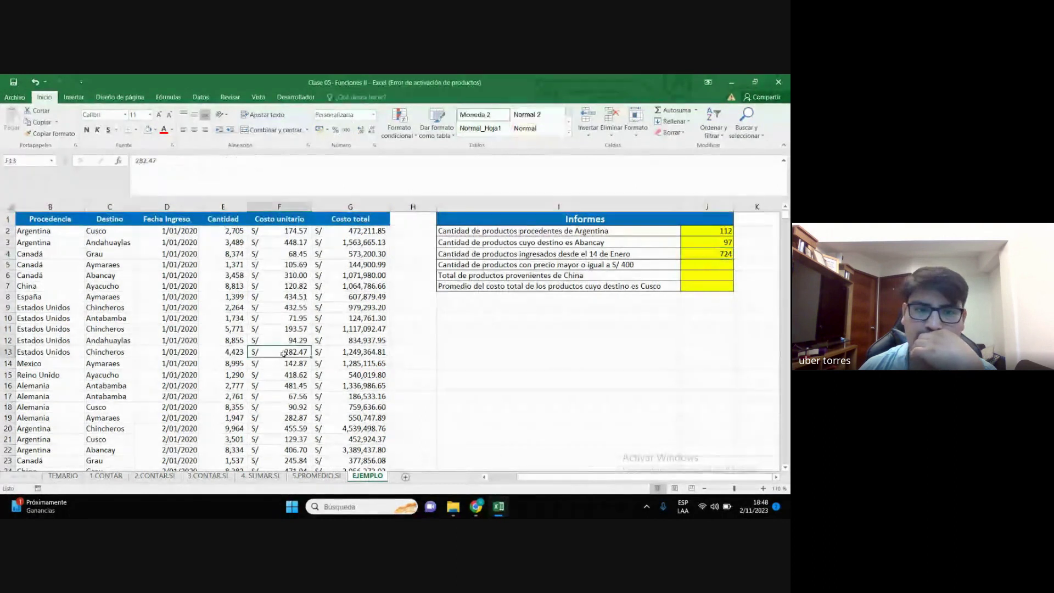
pyautogui.scroll(-4, 227, 334)
pyautogui.scroll(2, 227, 334)
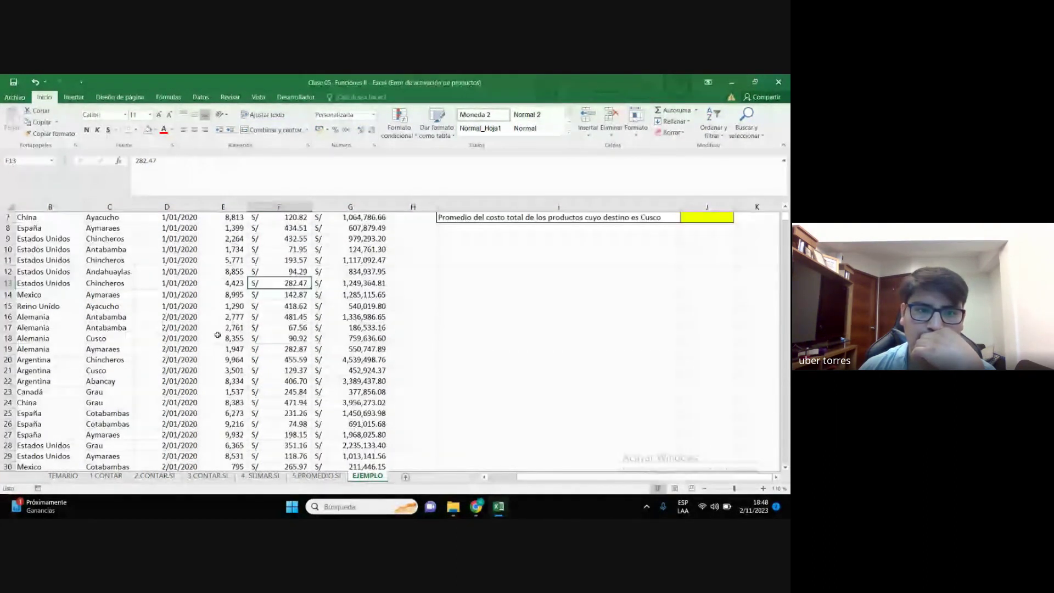
pyautogui.scroll(2, 227, 334)
pyautogui.click(176, 217)
pyautogui.hscroll(-2, 308, 364)
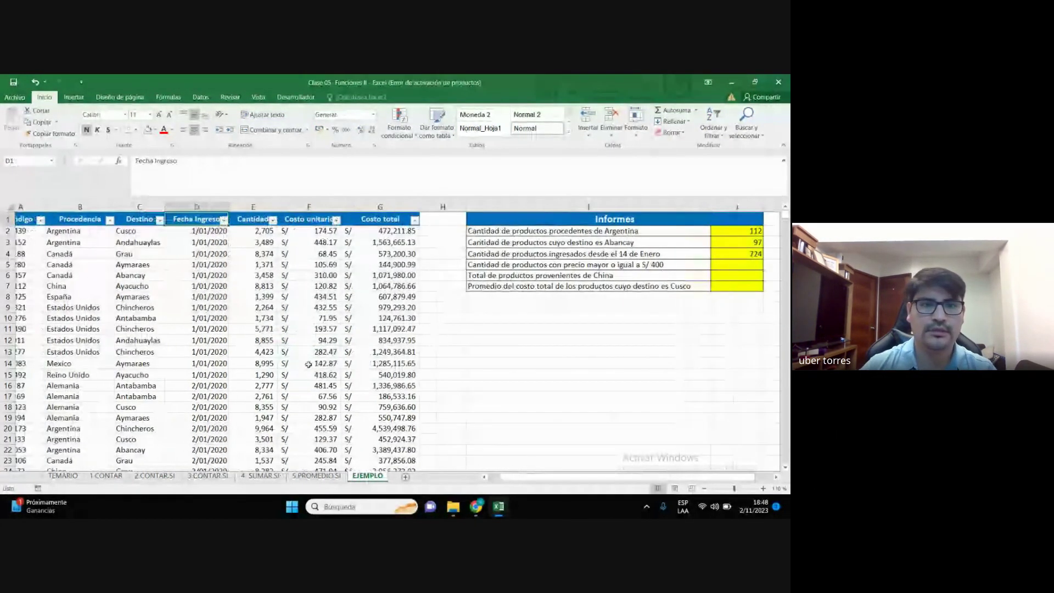
pyautogui.hotkey('ctrl', 'shift', 'l')
pyautogui.click(242, 220)
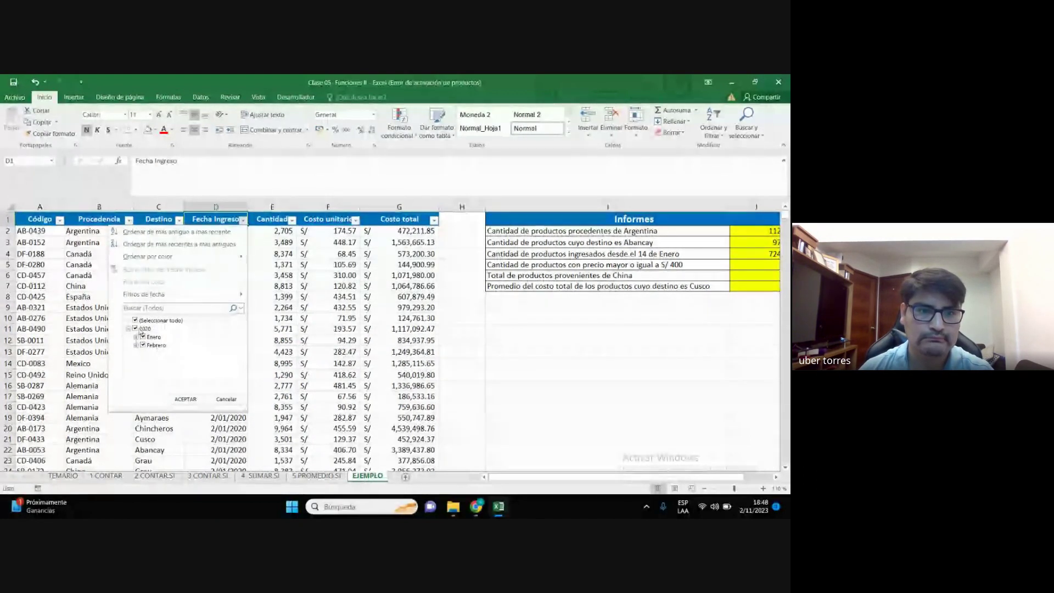
pyautogui.click(549, 360)
pyautogui.hotkey('ctrl', 'shift', 'l')
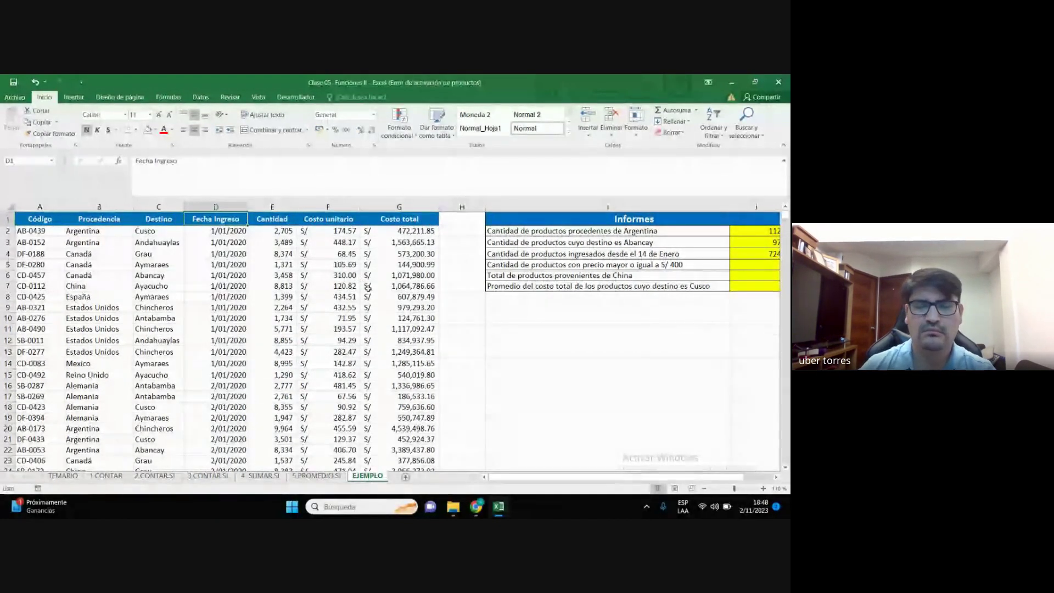
pyautogui.click(776, 477)
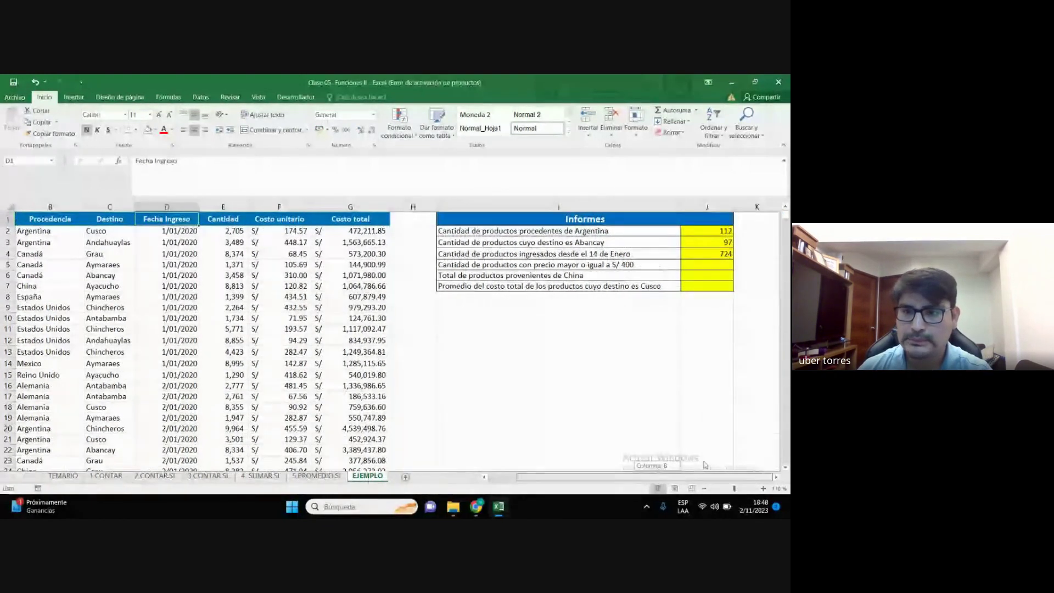
pyautogui.moveTo(476, 506)
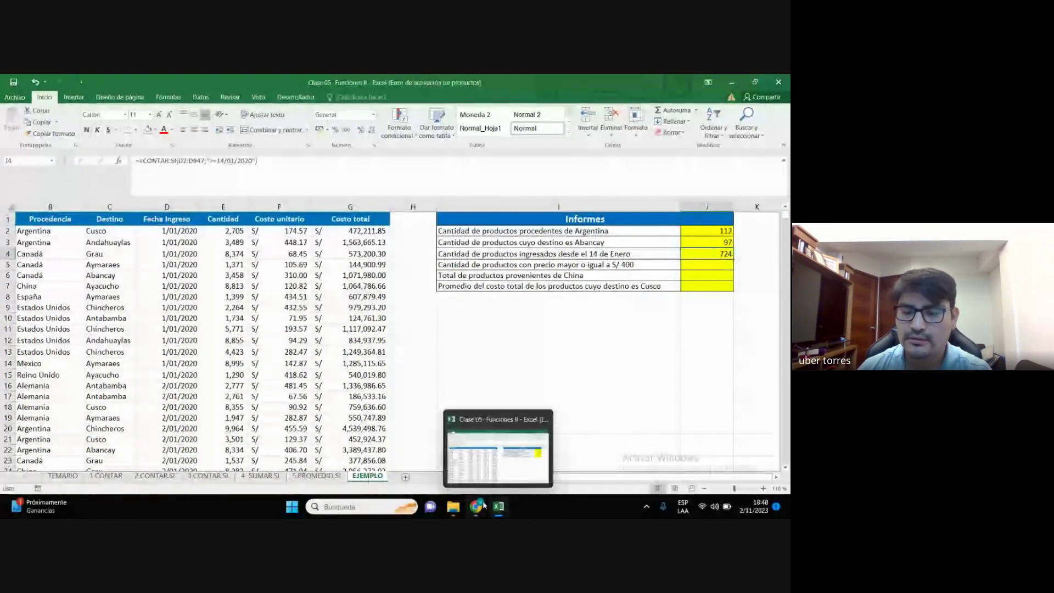
pyautogui.click(509, 457)
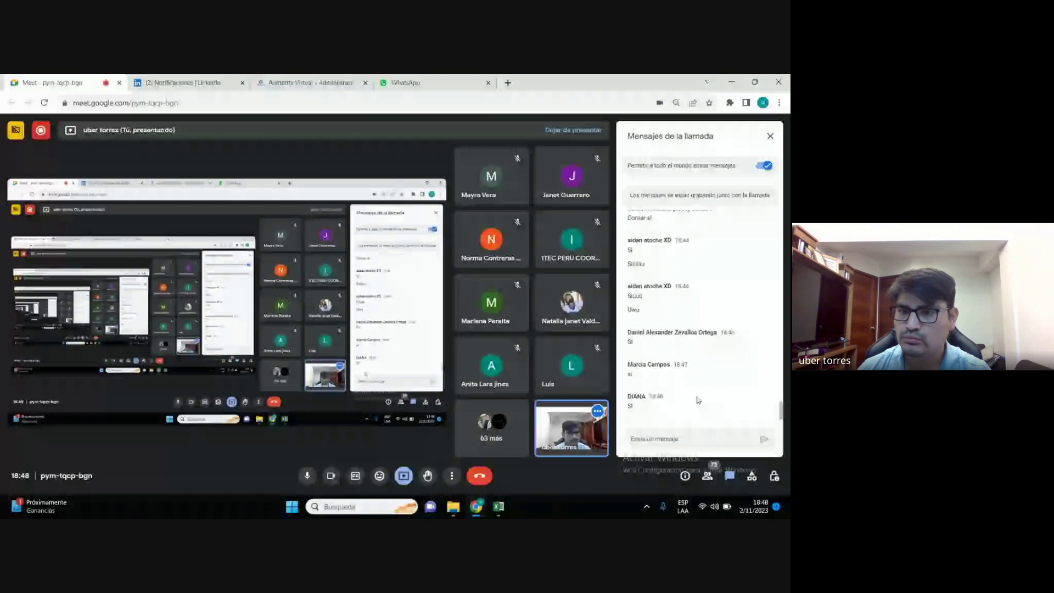
pyautogui.hotkey('alt', 'Tab')
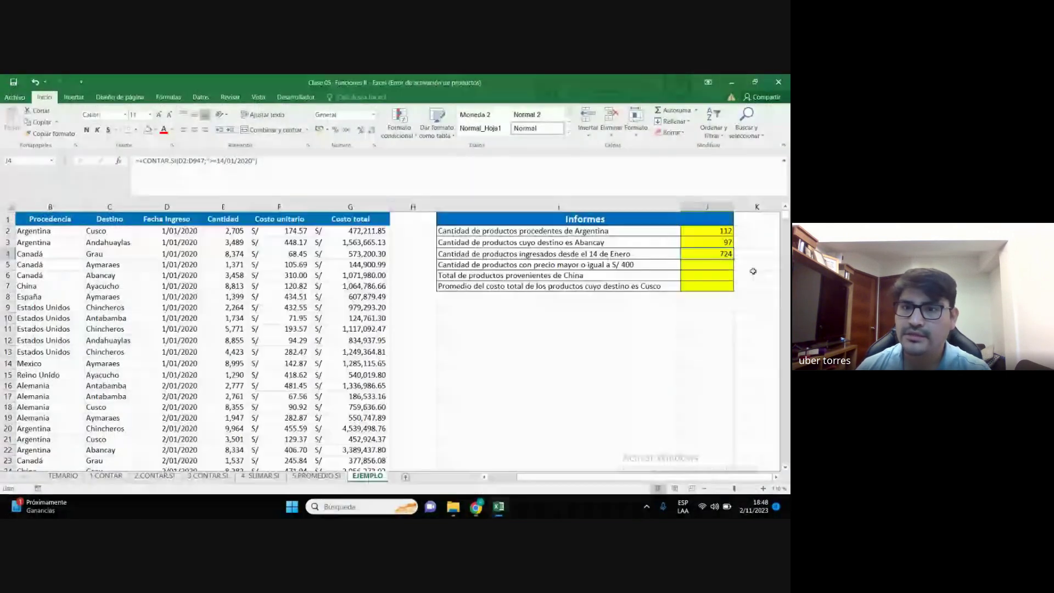
pyautogui.click(676, 339)
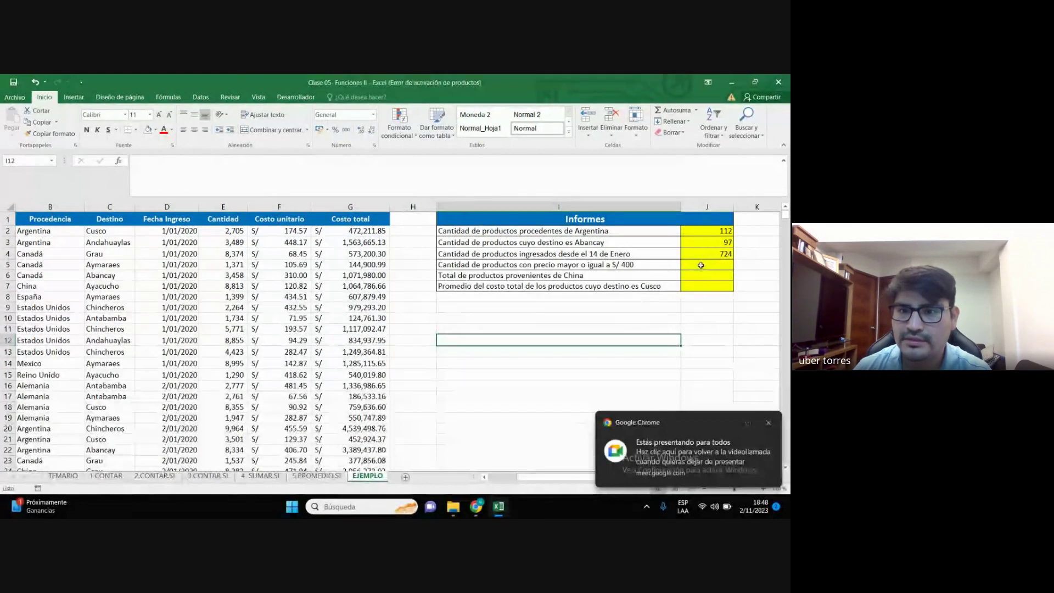
pyautogui.click(701, 265)
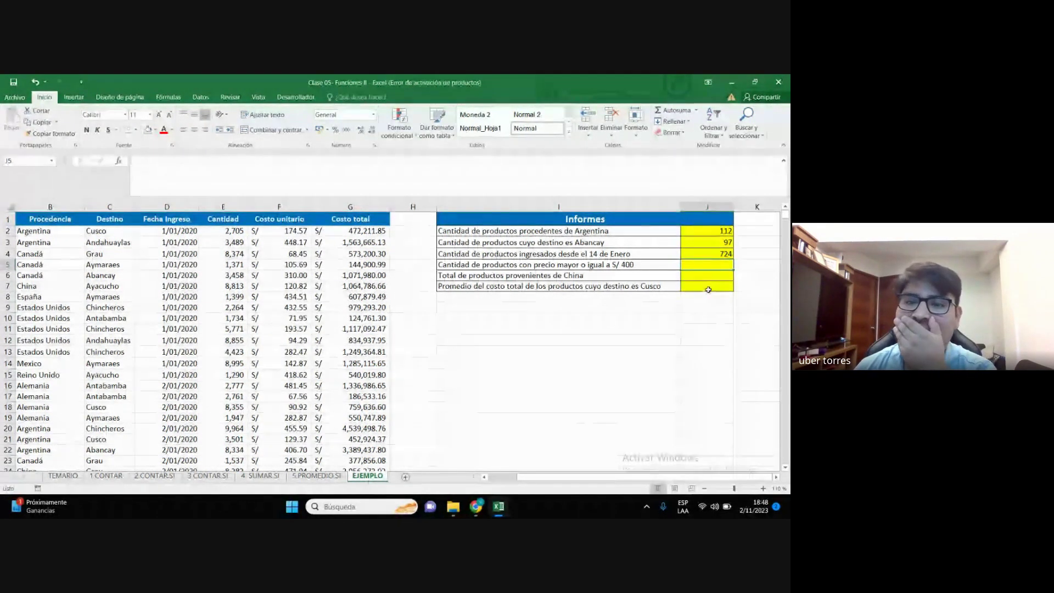
pyautogui.click(476, 507)
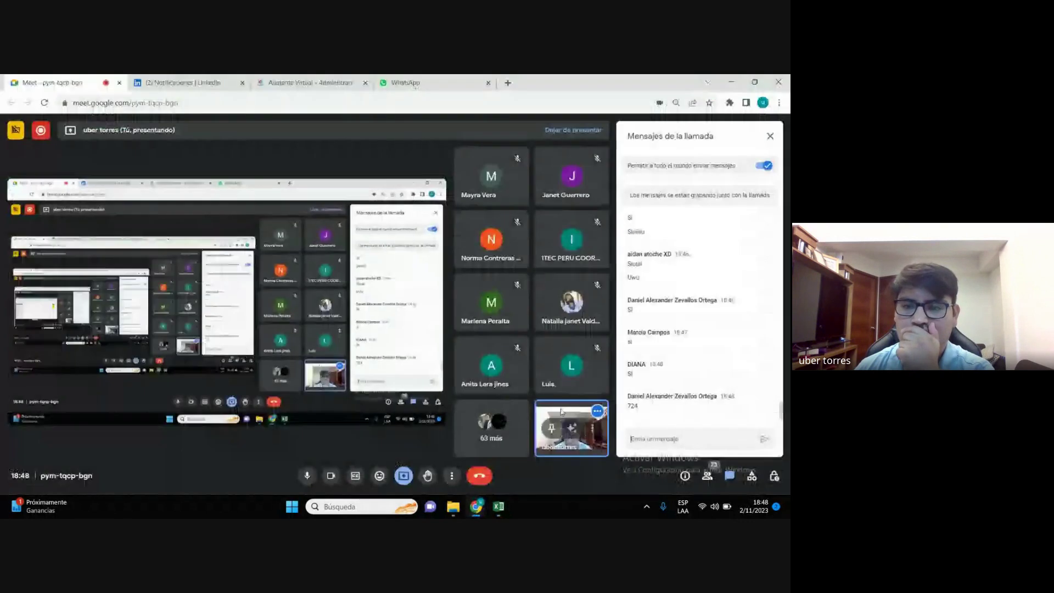
pyautogui.click(731, 82)
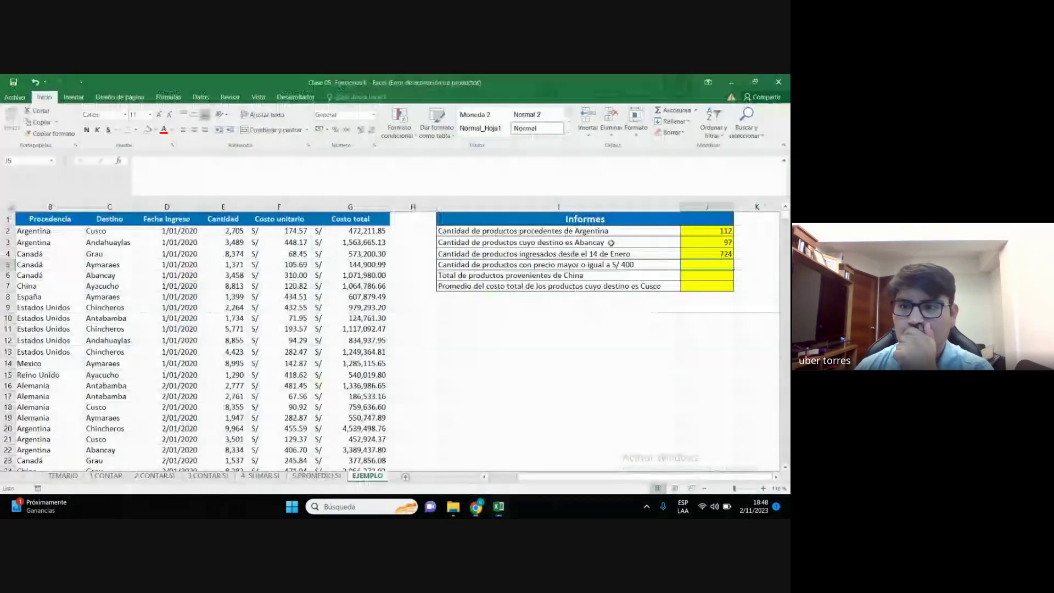
pyautogui.click(743, 262)
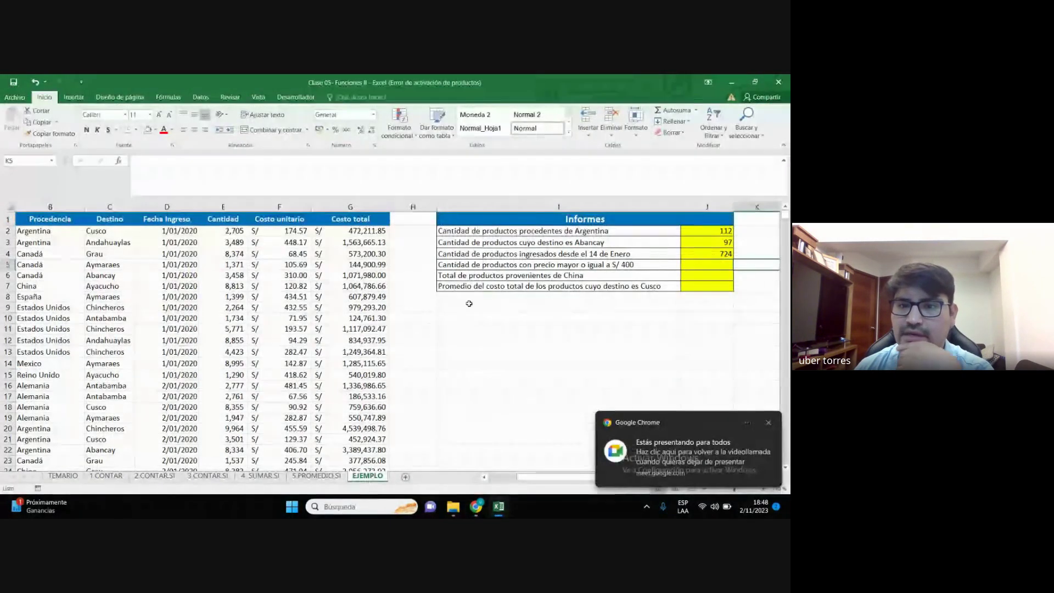
pyautogui.click(770, 422)
pyautogui.click(445, 265)
# Type the labels a), b) and c) into cells H5 to H7
pyautogui.click(426, 265)
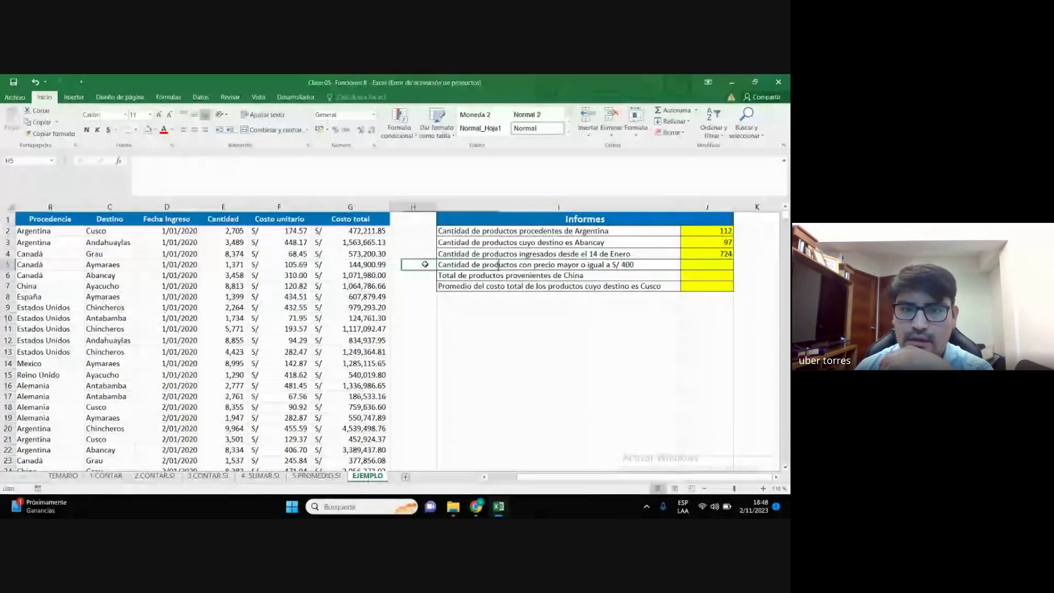
pyautogui.write('a')
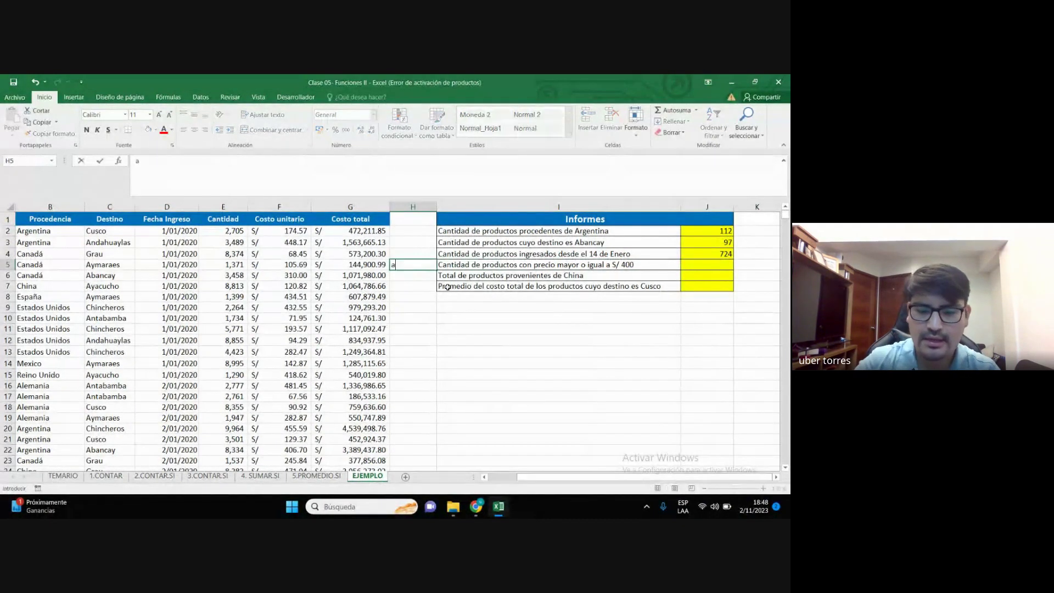
pyautogui.press('Return')
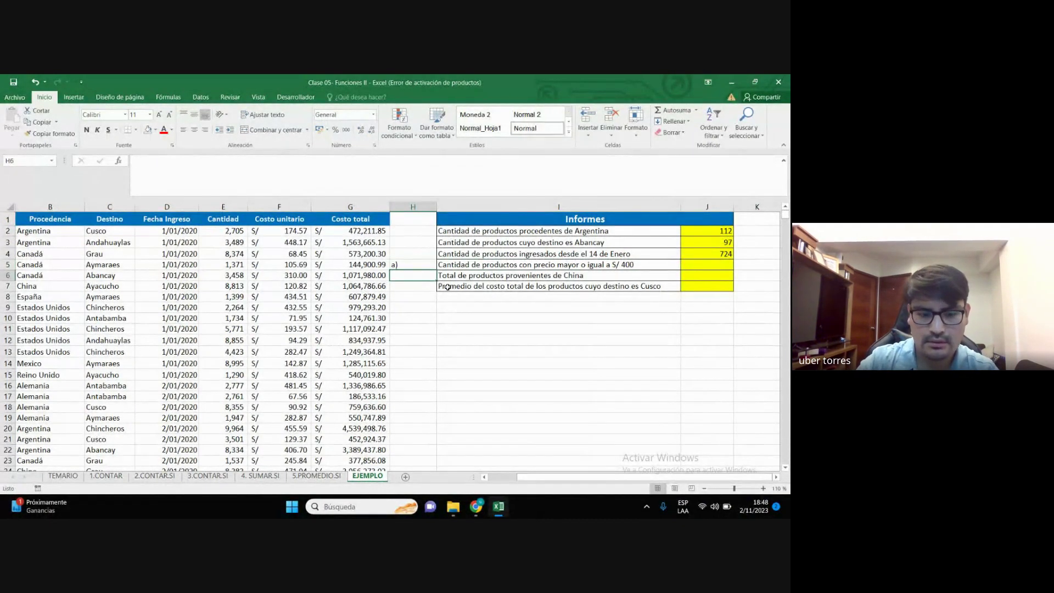
pyautogui.write('b)')
pyautogui.press('Return')
pyautogui.write('c)')
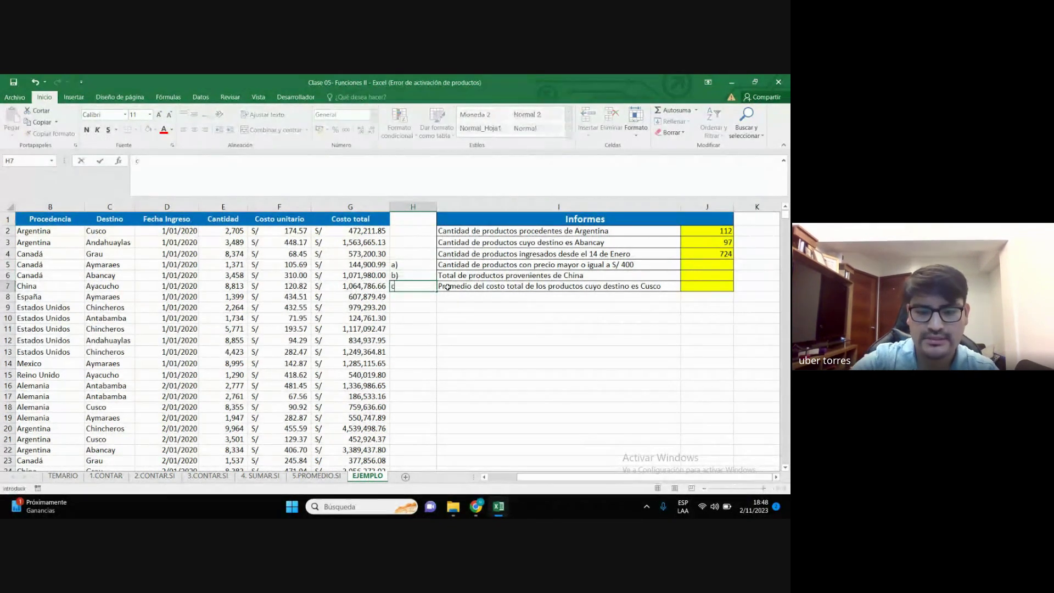
pyautogui.press('Return')
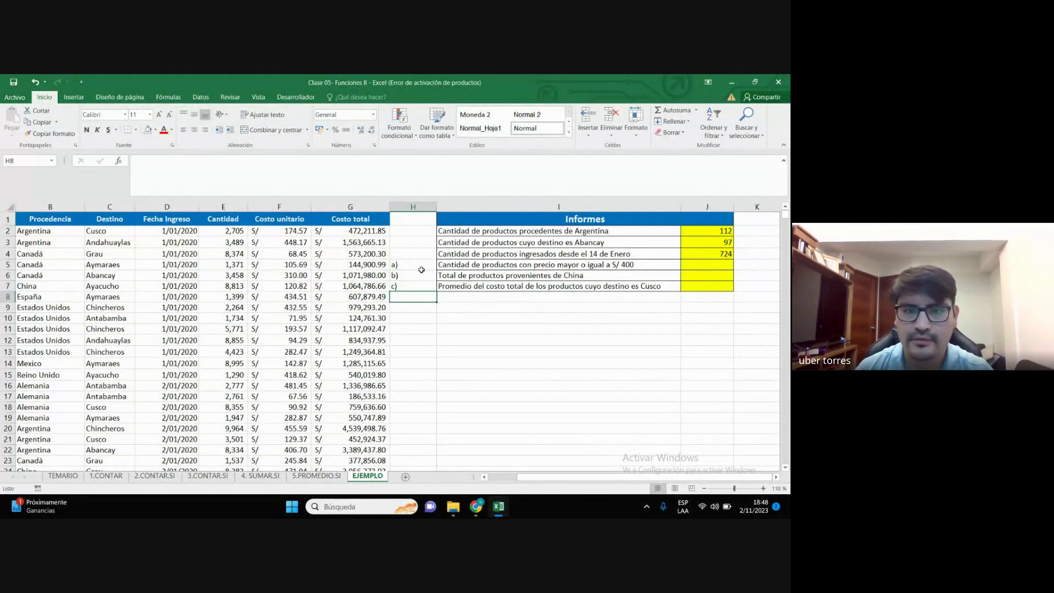
# Fill the H5:H7 label cells with green
pyautogui.moveTo(421, 269); pyautogui.dragTo(415, 284)
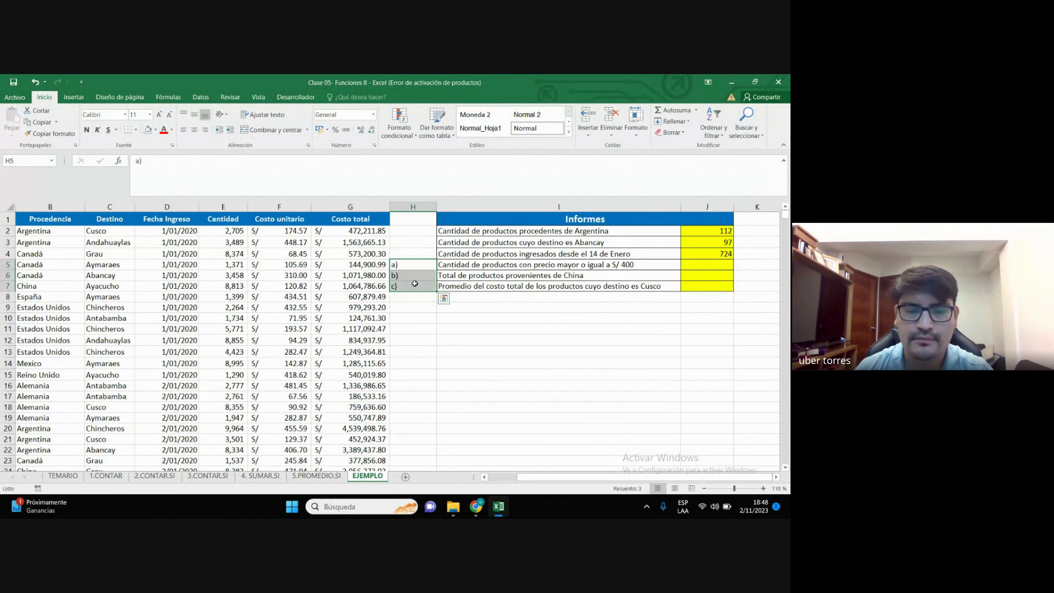
pyautogui.click(156, 130)
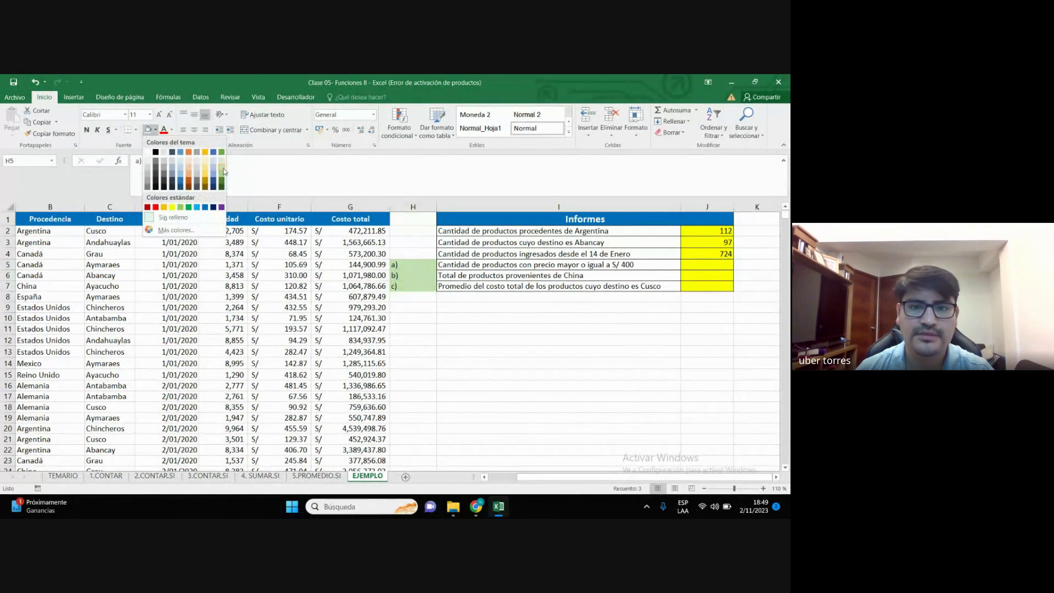
pyautogui.click(222, 170)
pyautogui.click(470, 308)
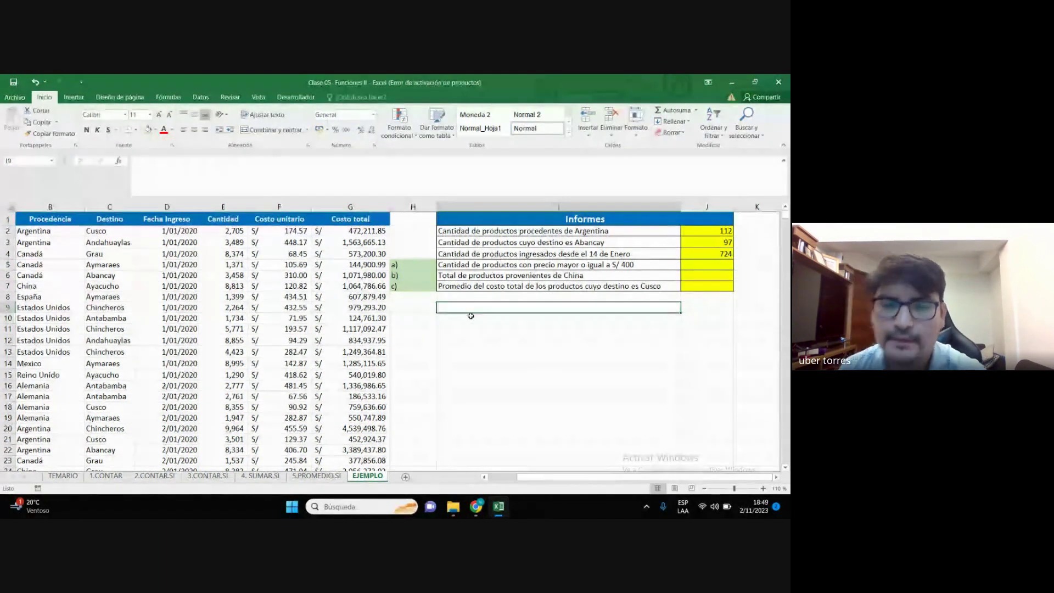
pyautogui.moveTo(498, 507)
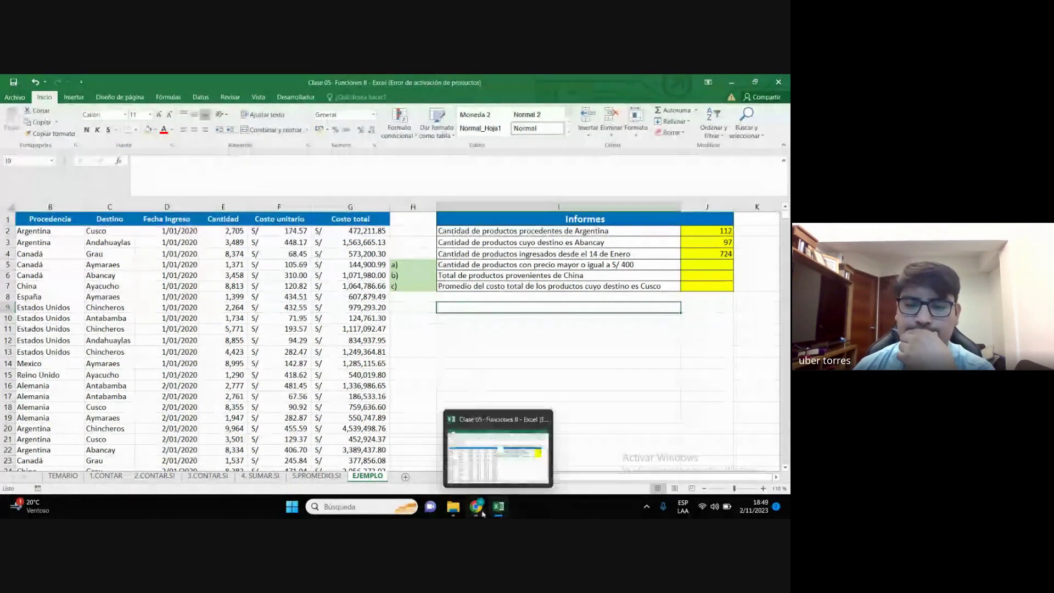
pyautogui.click(412, 418)
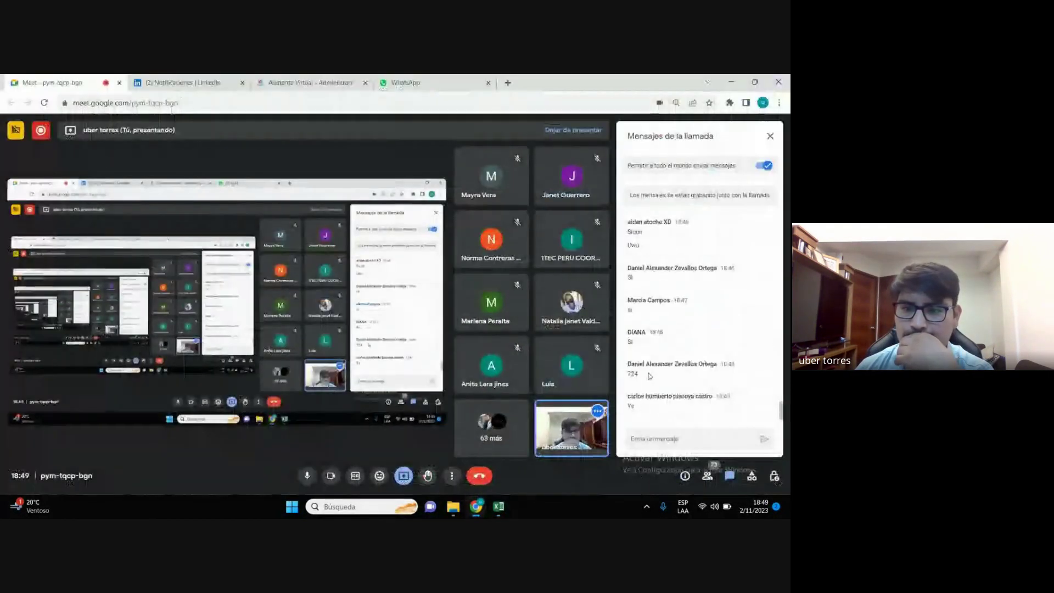
pyautogui.hotkey('alt', 'Tab')
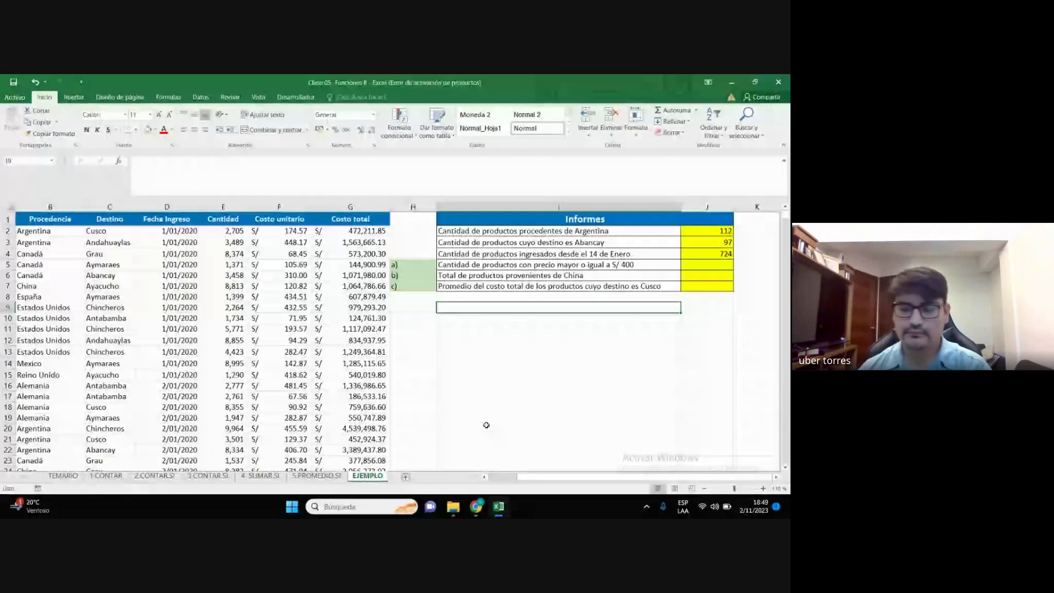
pyautogui.moveTo(476, 506)
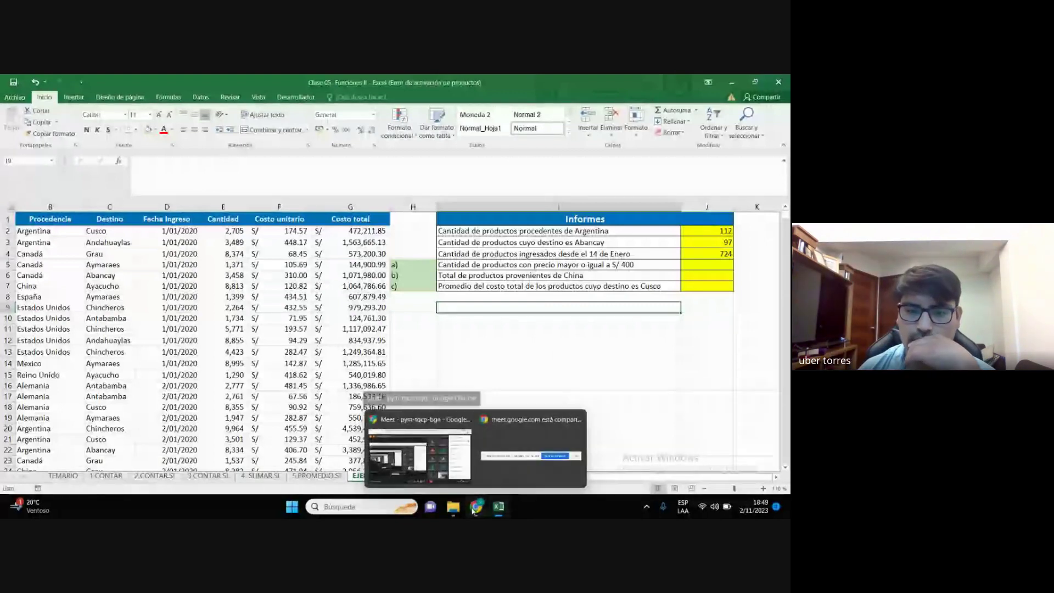
pyautogui.click(423, 437)
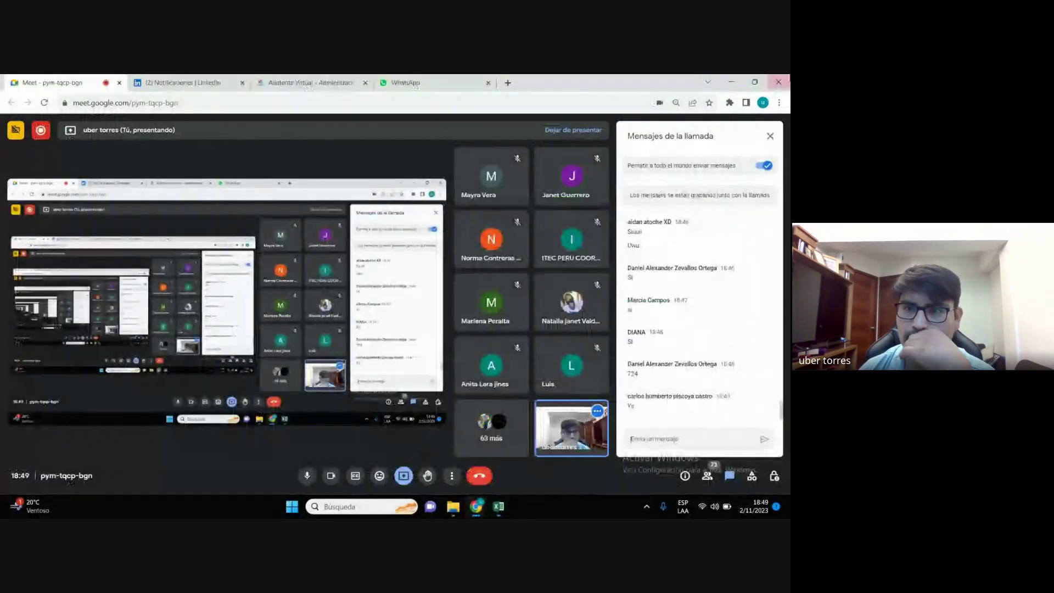
pyautogui.click(731, 82)
pyautogui.click(540, 348)
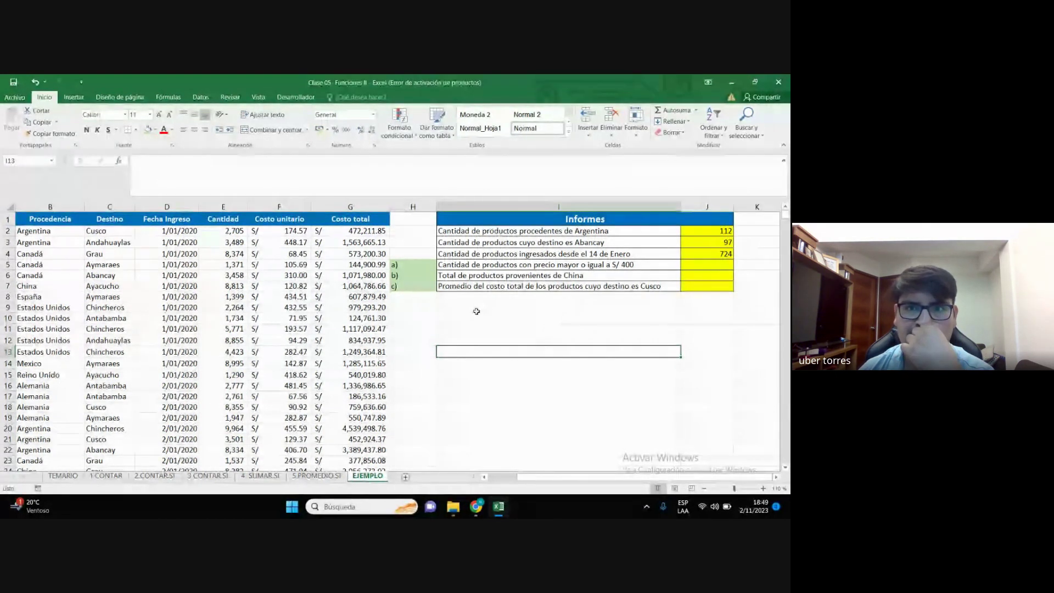
pyautogui.click(493, 309)
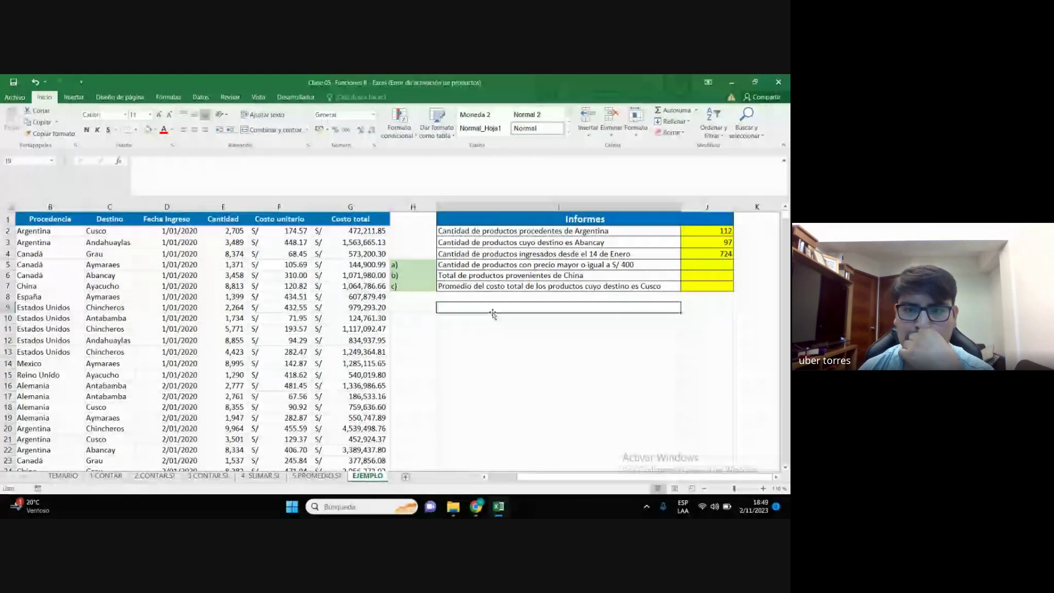
pyautogui.click(533, 339)
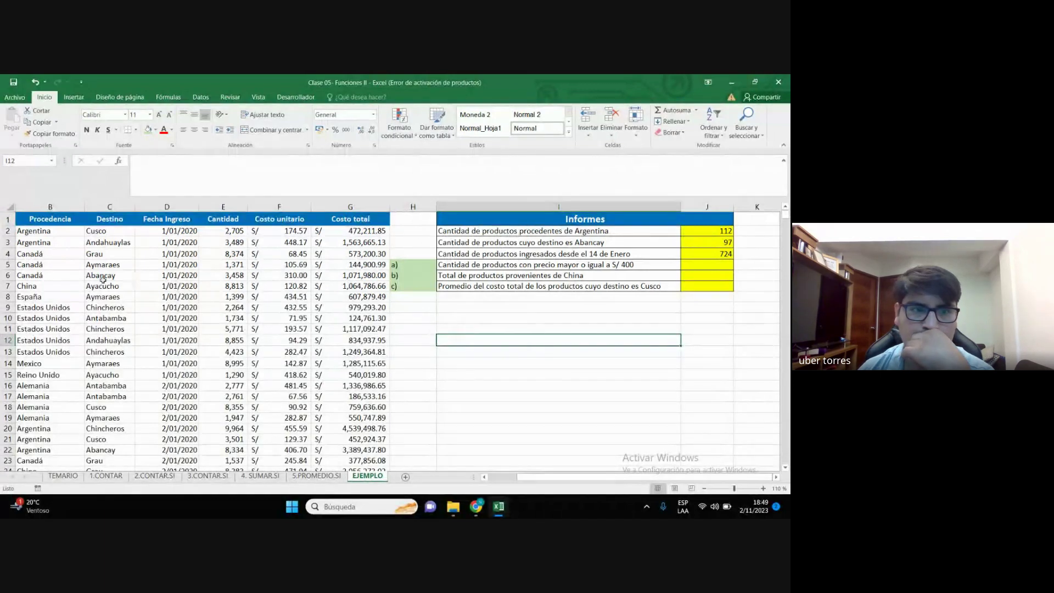
# Copy China from B24 into cell K6
pyautogui.scroll(-2, 50, 373)
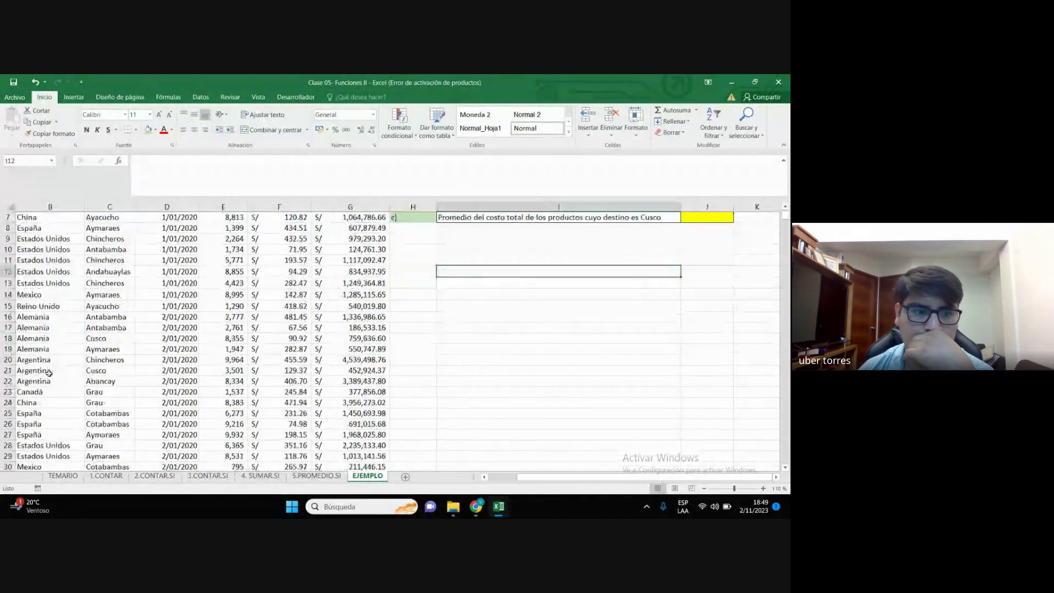
pyautogui.click(28, 403)
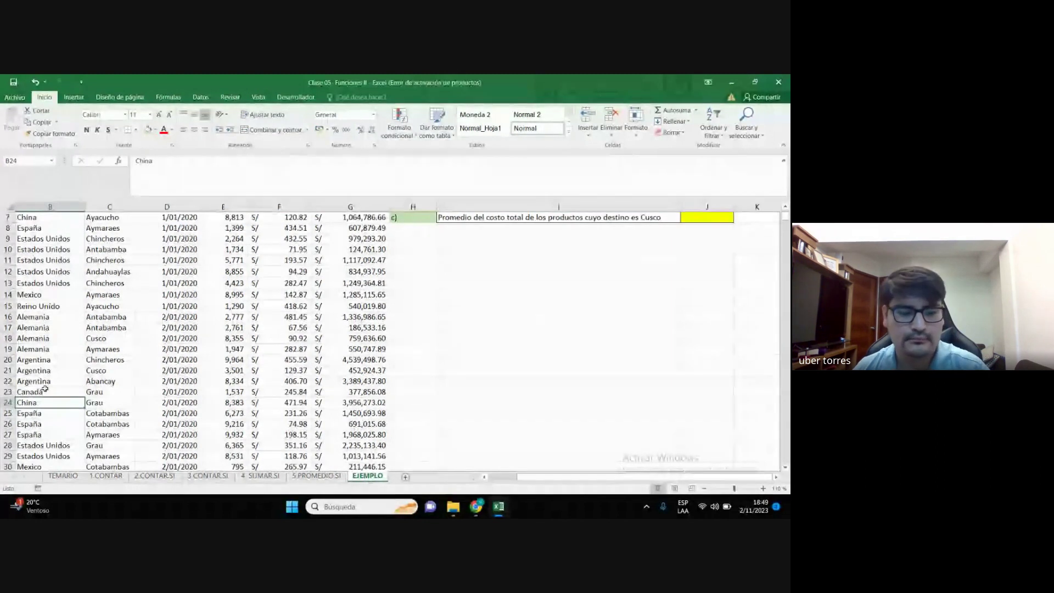
pyautogui.hotkey('ctrl', 'c')
pyautogui.scroll(2, 786, 407)
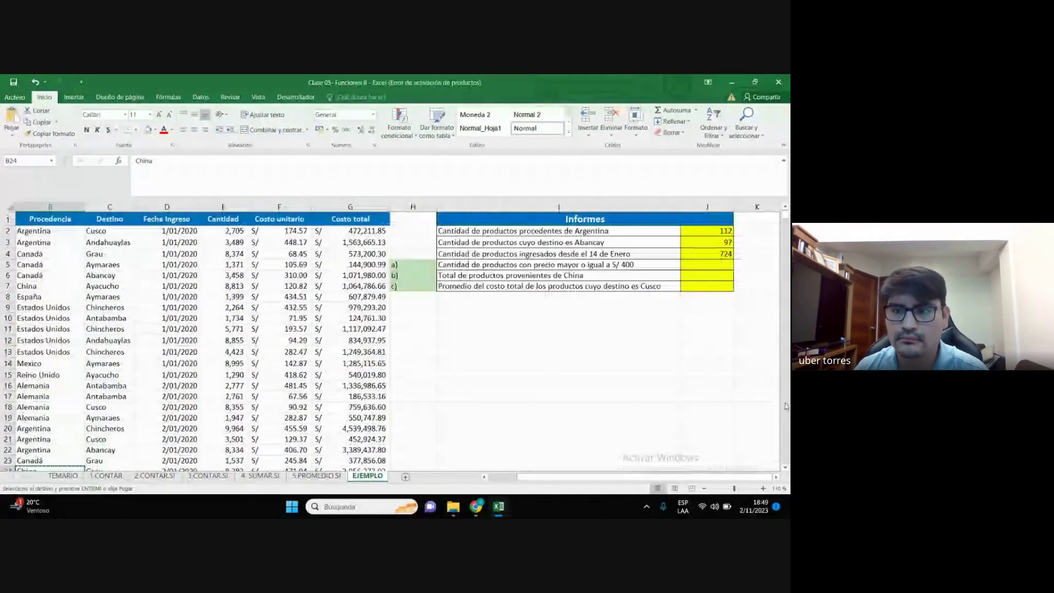
pyautogui.click(758, 276)
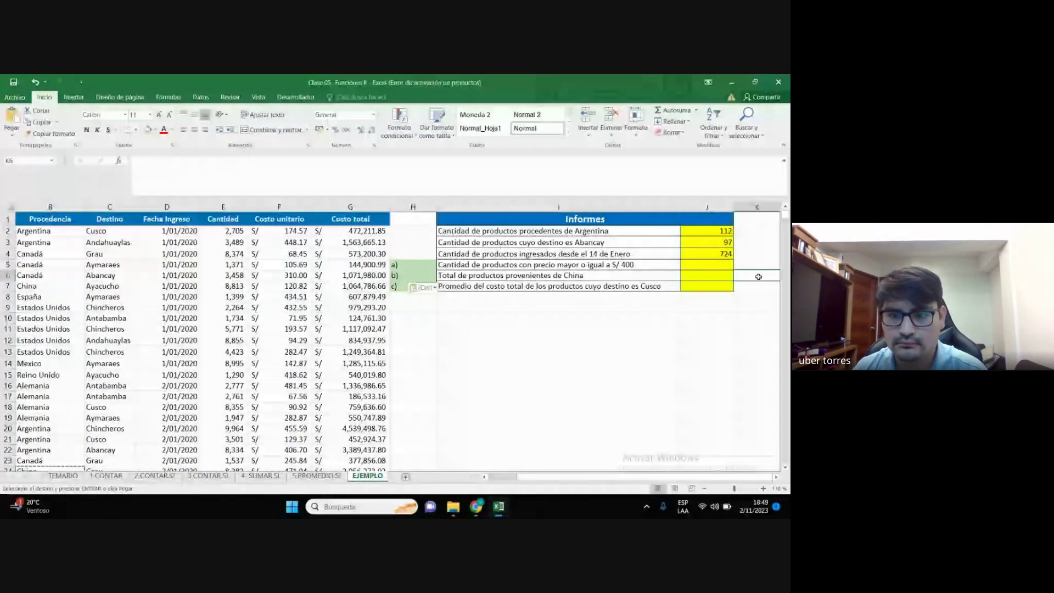
pyautogui.hotkey('ctrl', 'v')
pyautogui.hscroll(3, 759, 277)
pyautogui.hscroll(-4, 98, 264)
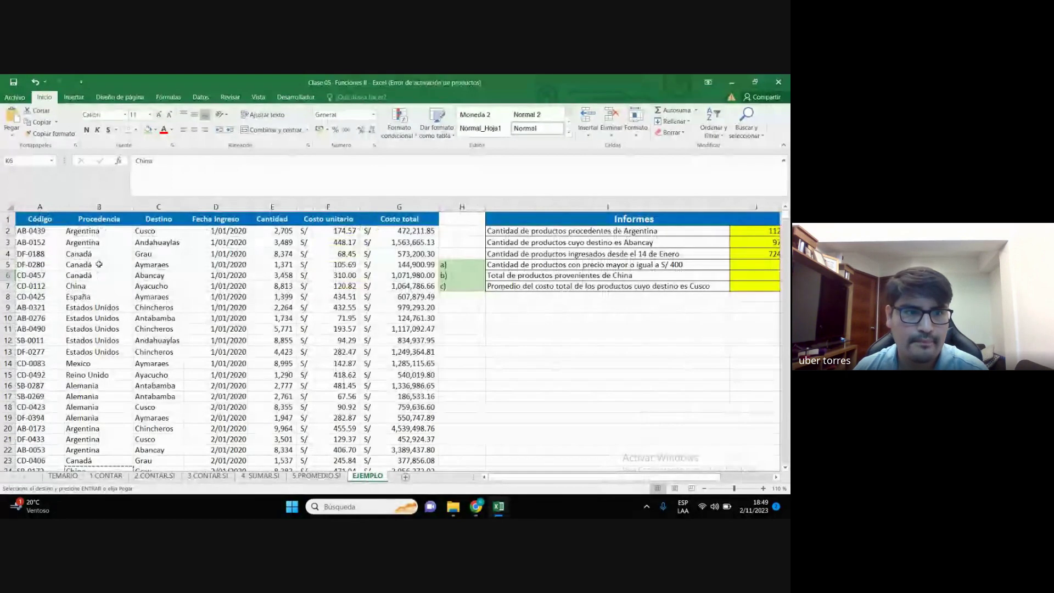
# Copy Cusco from C2 into cell K7
pyautogui.click(158, 231)
pyautogui.hotkey('ctrl', 'c')
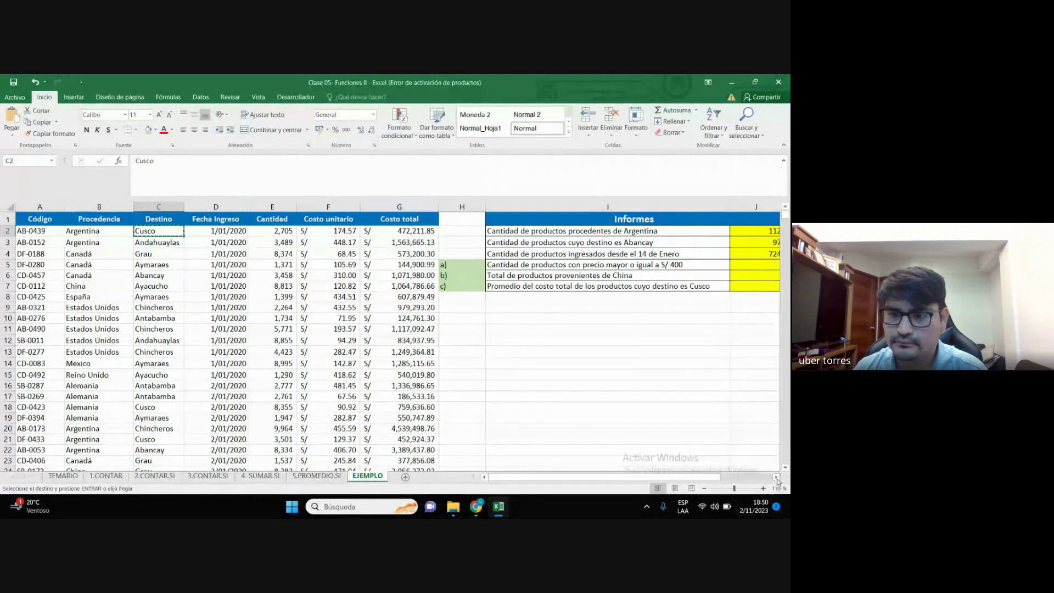
pyautogui.hscroll(1, 758, 357)
pyautogui.hscroll(1, 745, 325)
pyautogui.click(675, 286)
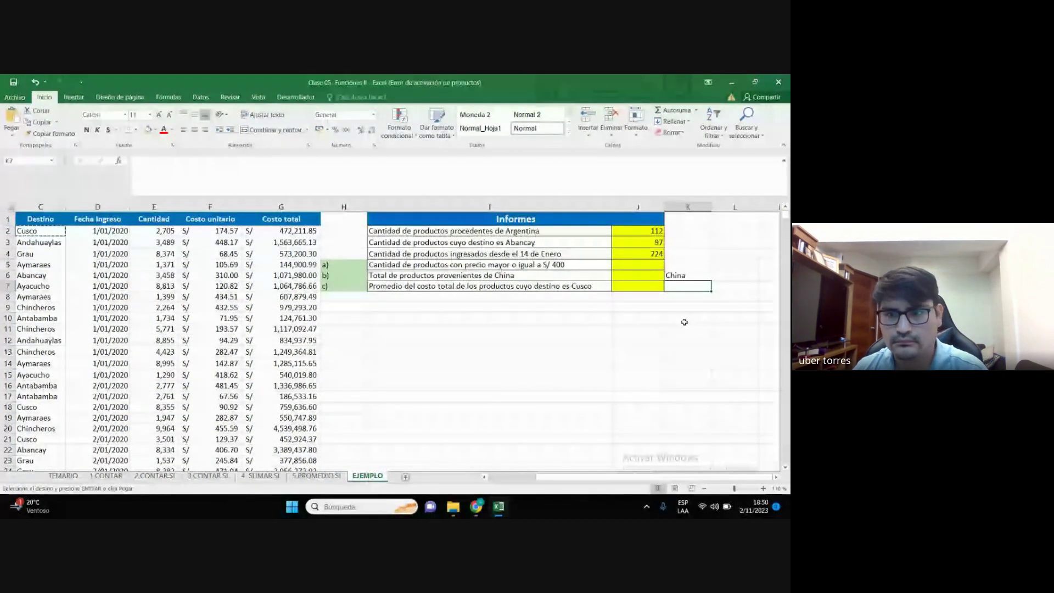
pyautogui.hotkey('ctrl', 'v')
pyautogui.click(653, 340)
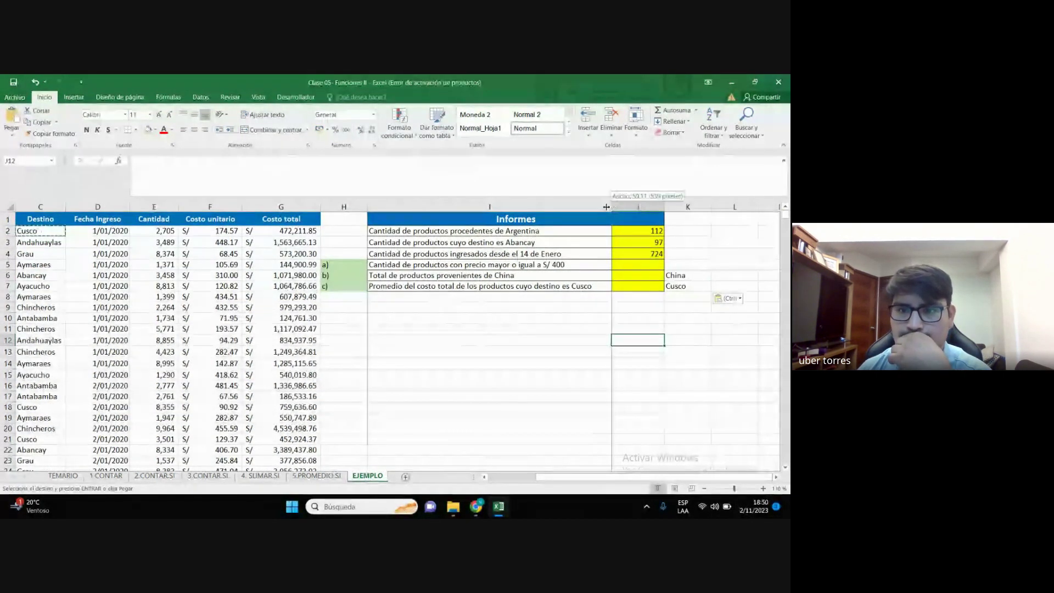
# Narrow columns I, F, E and J of the Informes table
pyautogui.moveTo(611, 206); pyautogui.dragTo(596, 206)
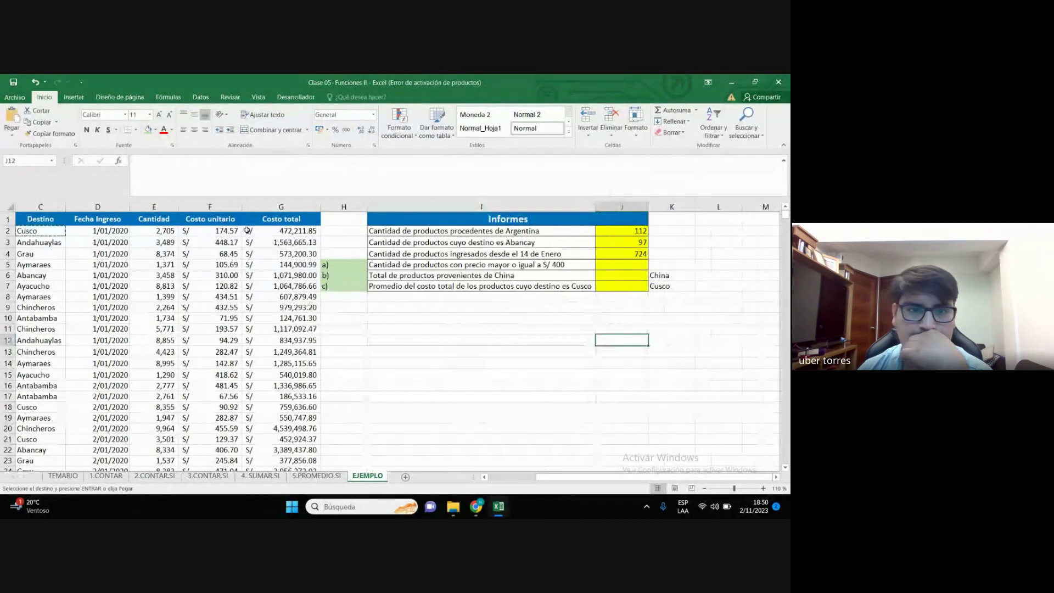
pyautogui.moveTo(241, 207); pyautogui.dragTo(230, 205)
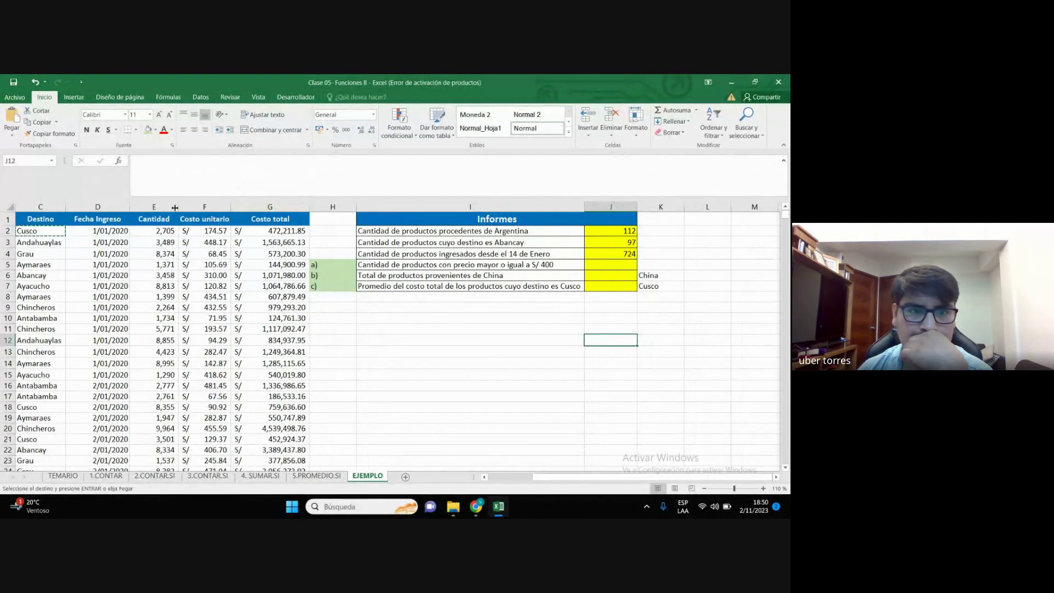
pyautogui.moveTo(174, 207); pyautogui.dragTo(163, 207)
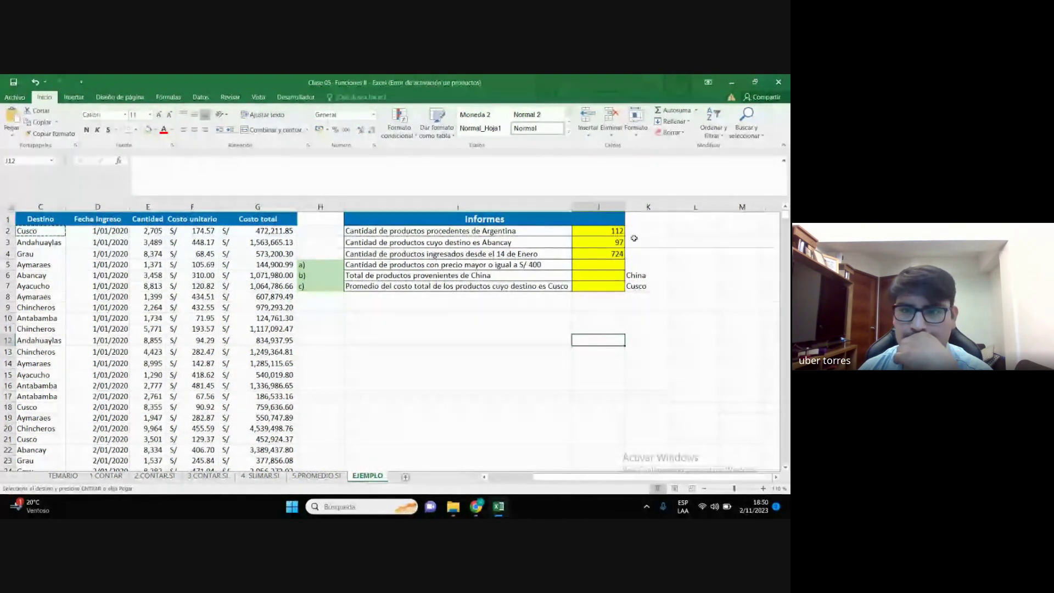
pyautogui.moveTo(625, 207)
pyautogui.mouseDown()
pyautogui.moveTo(598, 214)
pyautogui.moveTo(607, 213)
pyautogui.mouseUp()
pyautogui.click(504, 342)
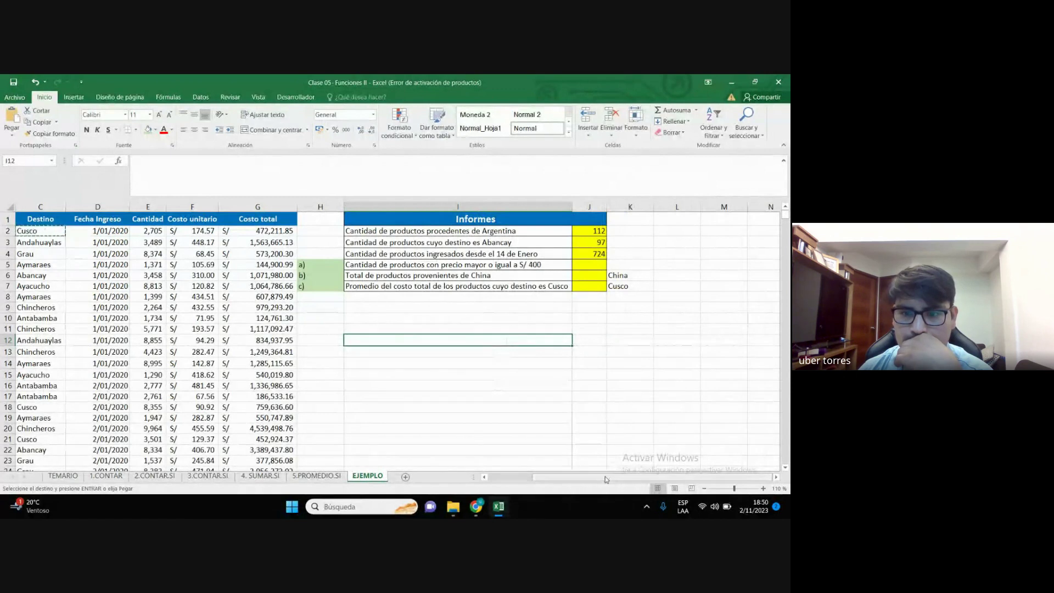
# Move the China and Cusco cells from K6:K7 to L6:L7
pyautogui.moveTo(630, 278)
pyautogui.mouseDown()
pyautogui.moveTo(633, 287)
pyautogui.moveTo(697, 274)
pyautogui.mouseUp()
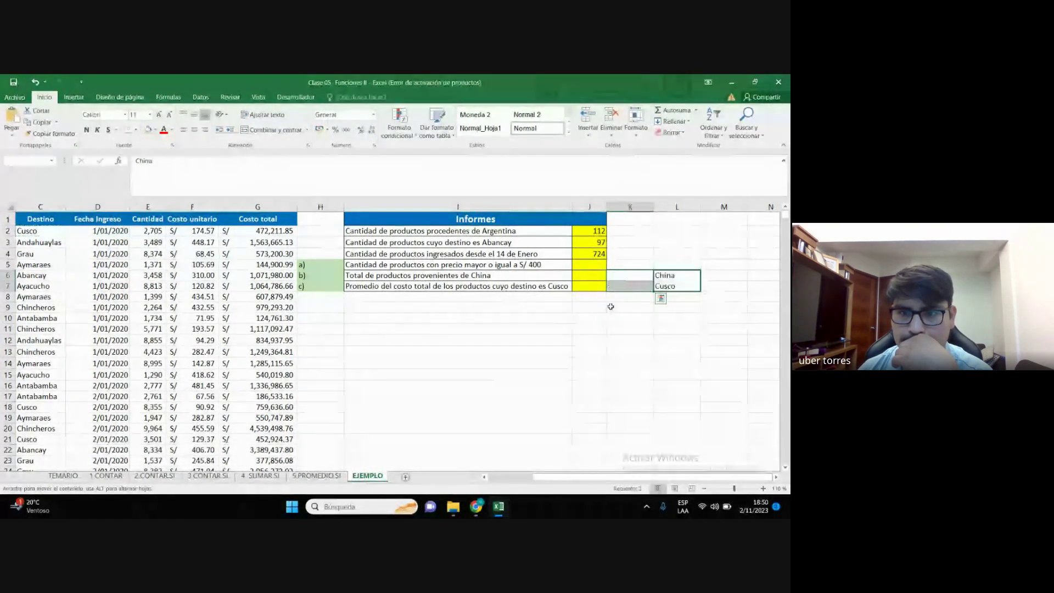
pyautogui.click(483, 367)
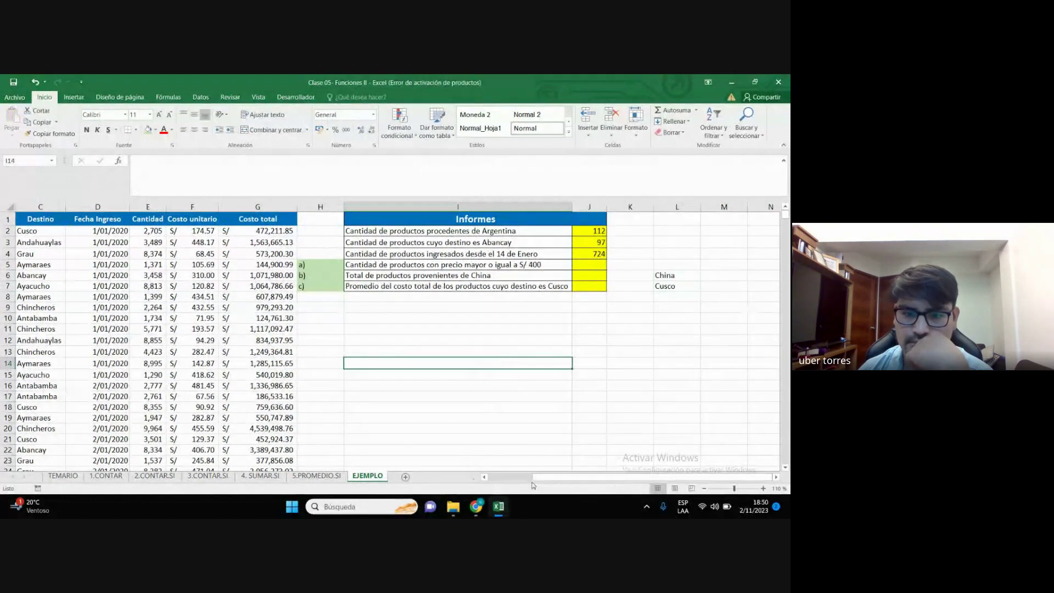
pyautogui.moveTo(532, 477); pyautogui.dragTo(432, 480)
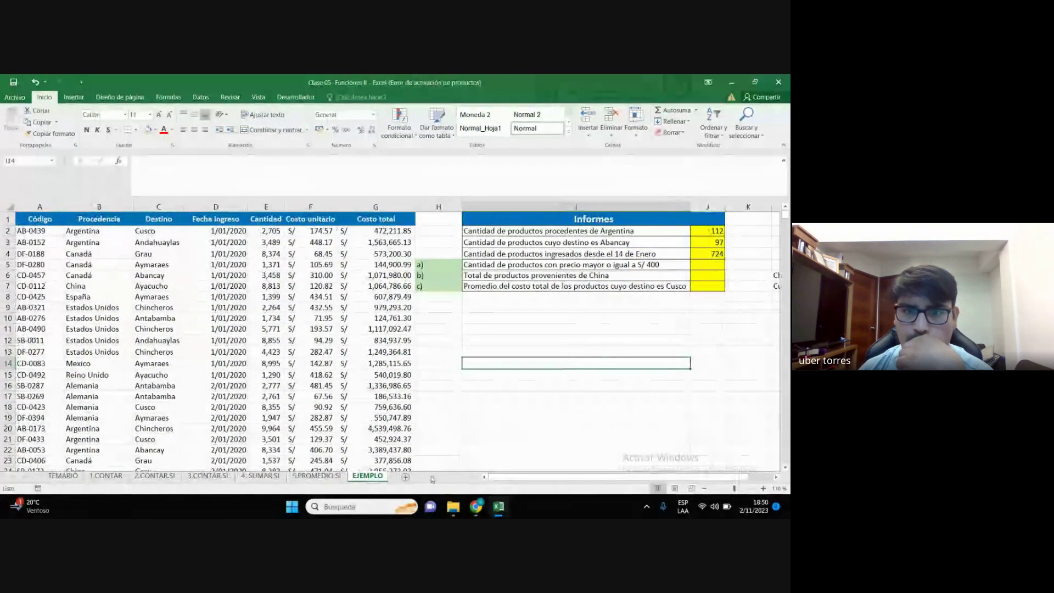
# Glance at the Meet call chat, then return to the Excel workbook
pyautogui.moveTo(476, 507)
pyautogui.click(618, 412)
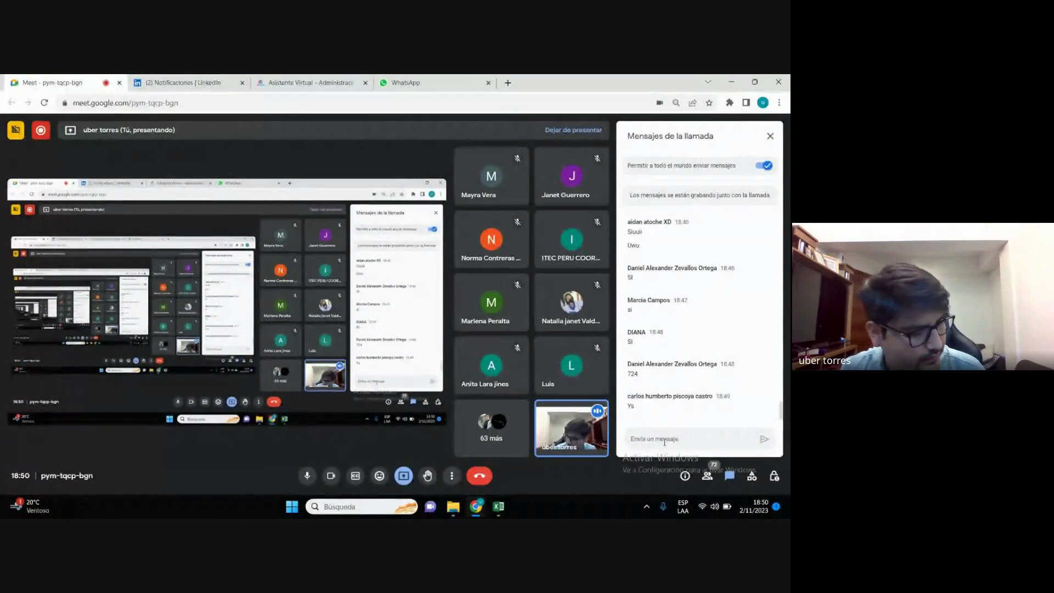
pyautogui.click(665, 441)
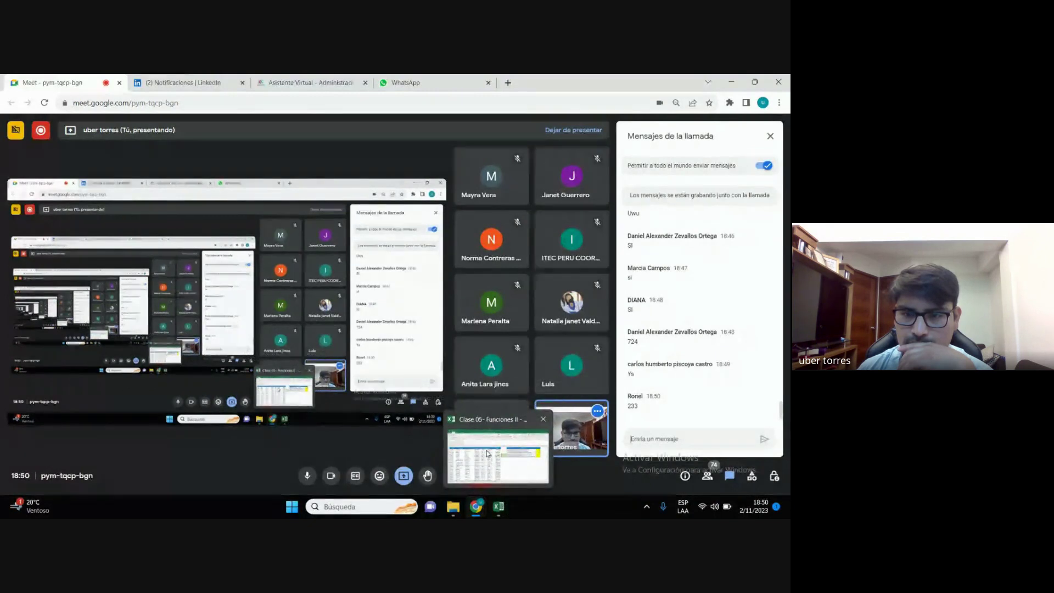
pyautogui.click(485, 458)
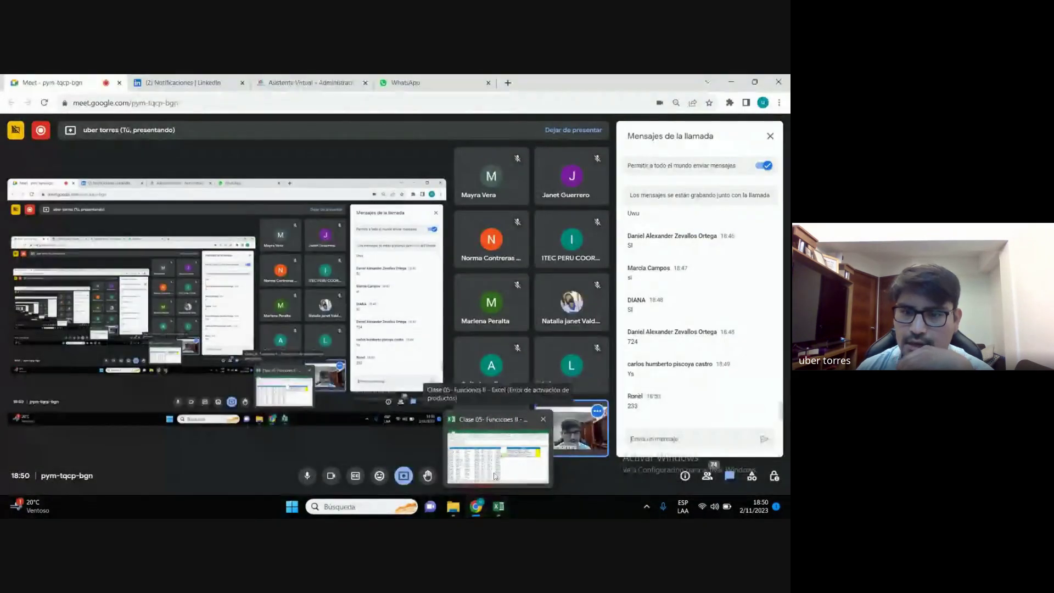
pyautogui.click(485, 458)
pyautogui.click(708, 340)
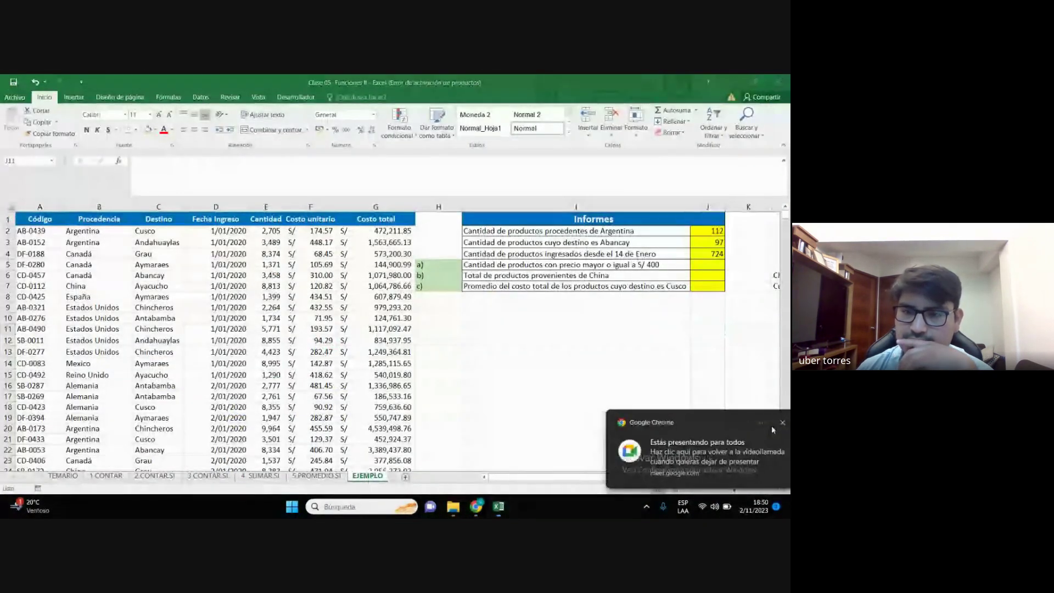
pyautogui.click(609, 336)
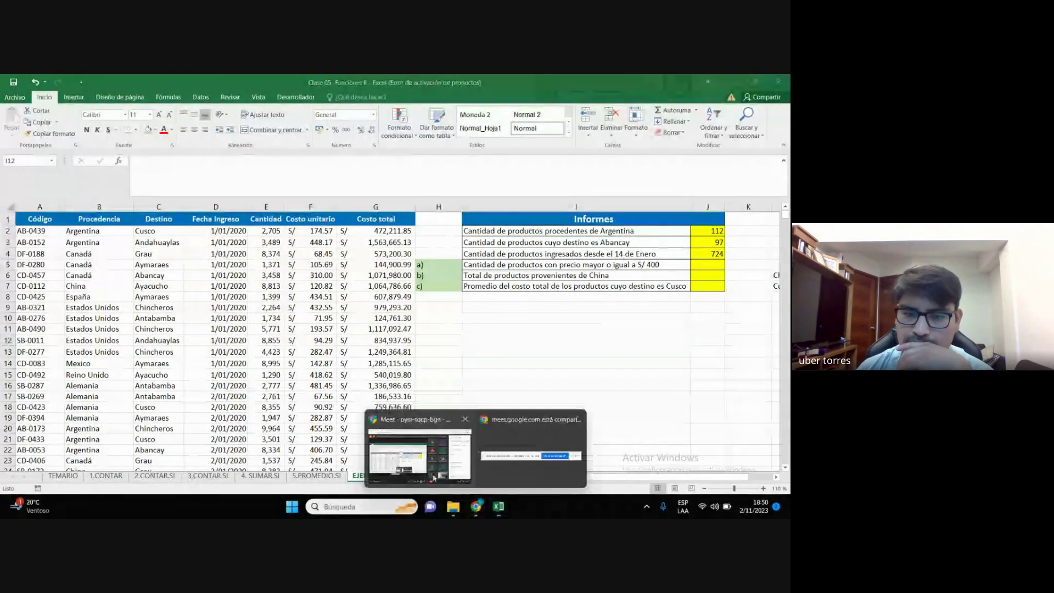
# Stop sharing the screen in Google Meet with Dejar de presentar
pyautogui.click(409, 448)
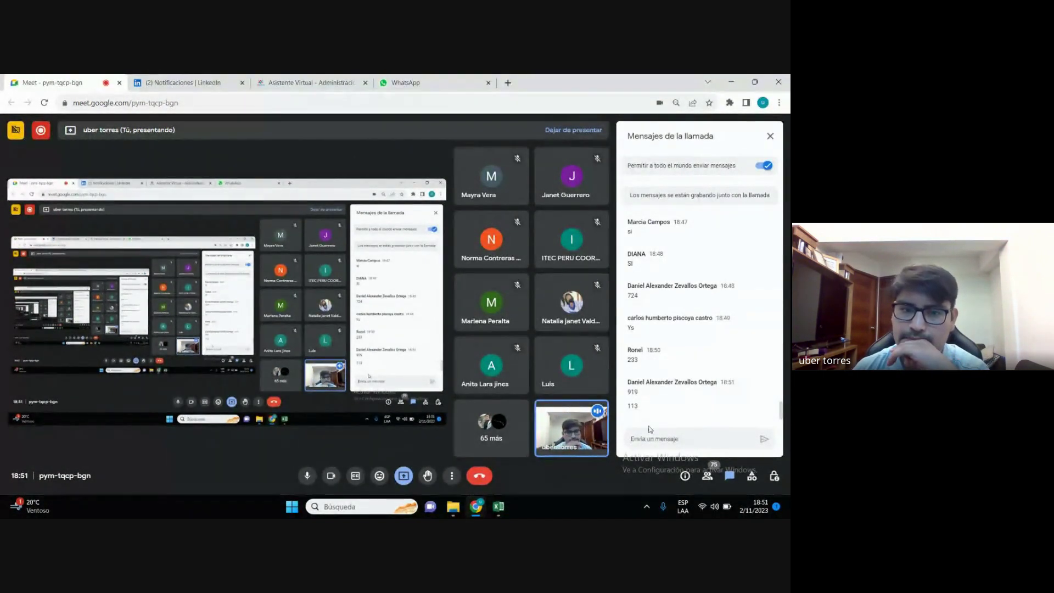
pyautogui.click(405, 479)
pyautogui.click(442, 445)
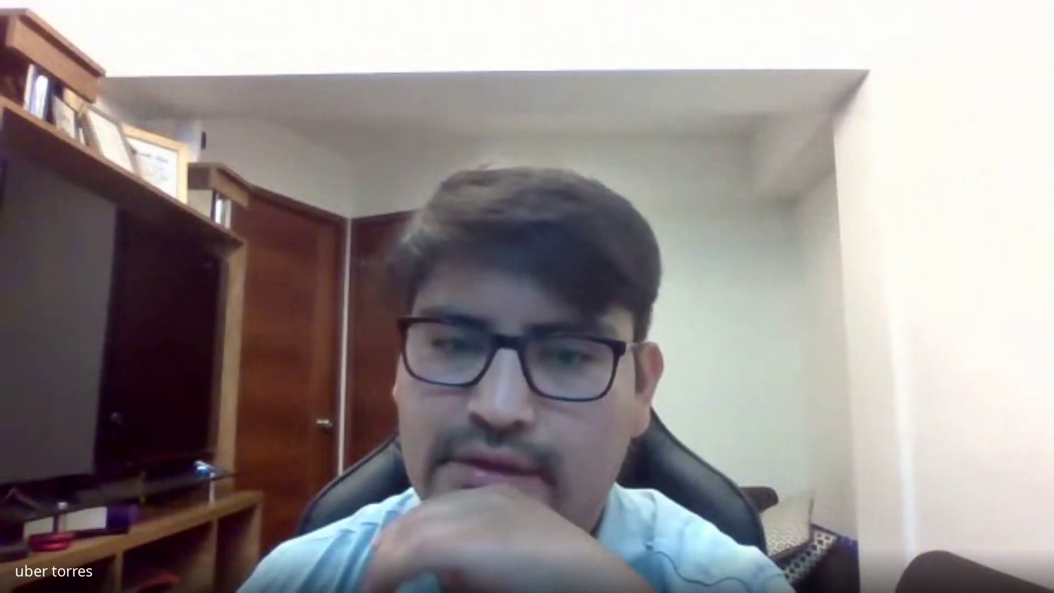
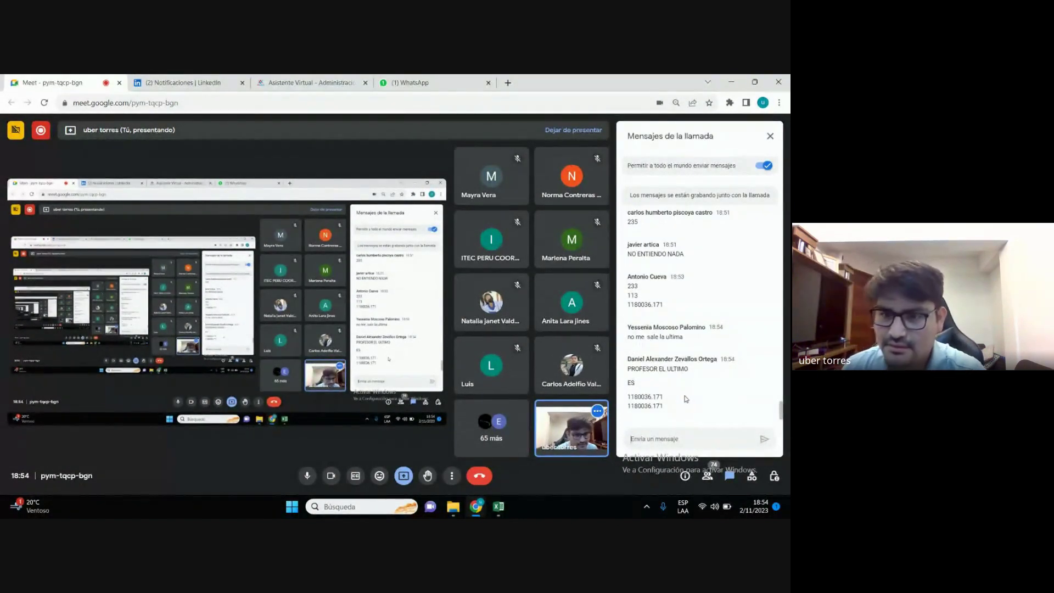
# Bring the Excel workbook forward and select J7 to show the Cusco average formula
pyautogui.click(501, 506)
pyautogui.click(666, 320)
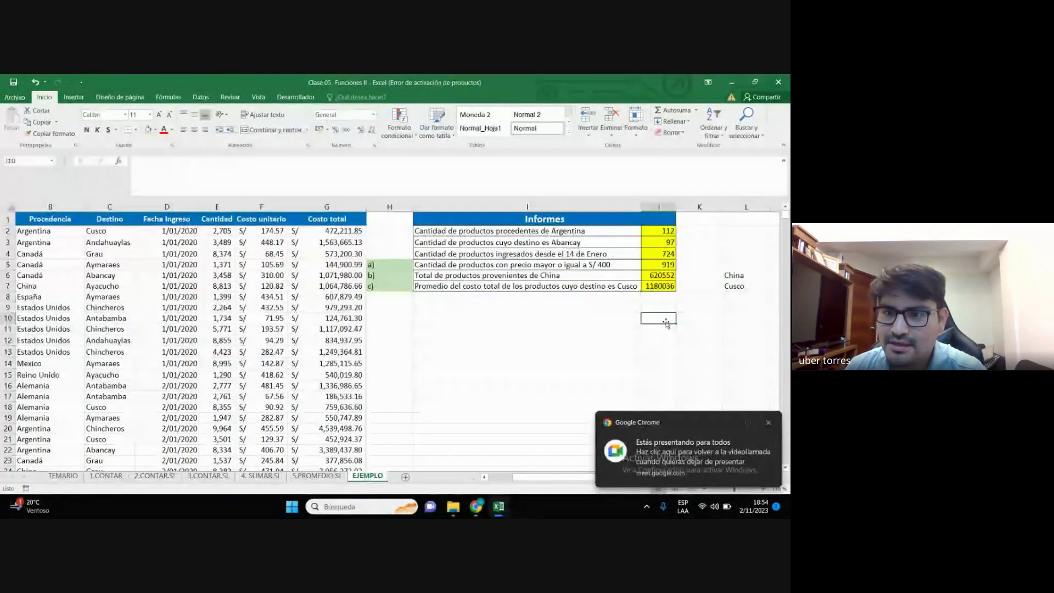
pyautogui.click(654, 287)
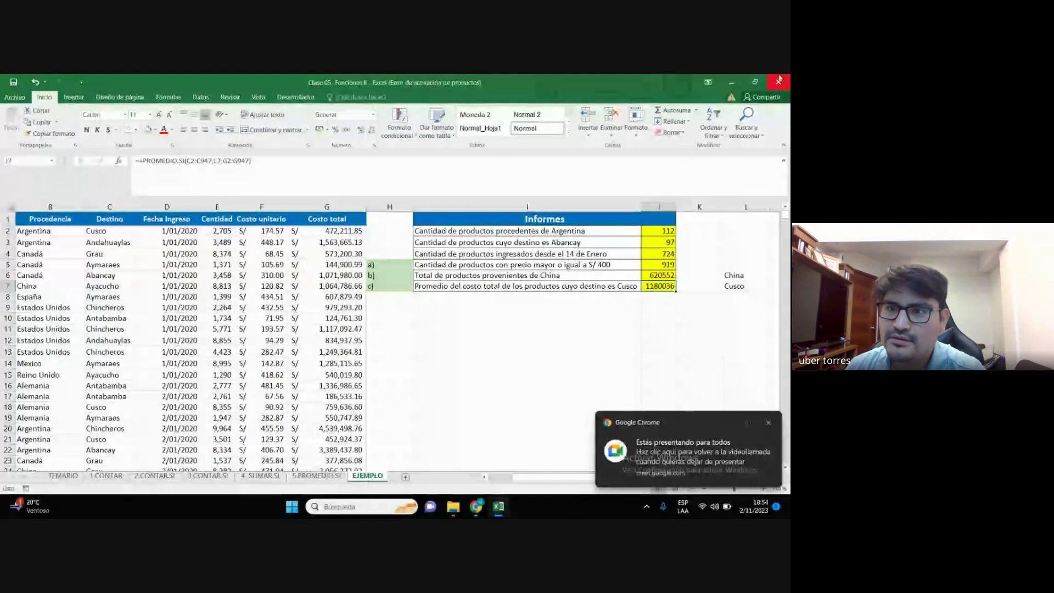
# Read the students' answers in the Meet chat, then restore the Excel workbook to the front
pyautogui.click(730, 84)
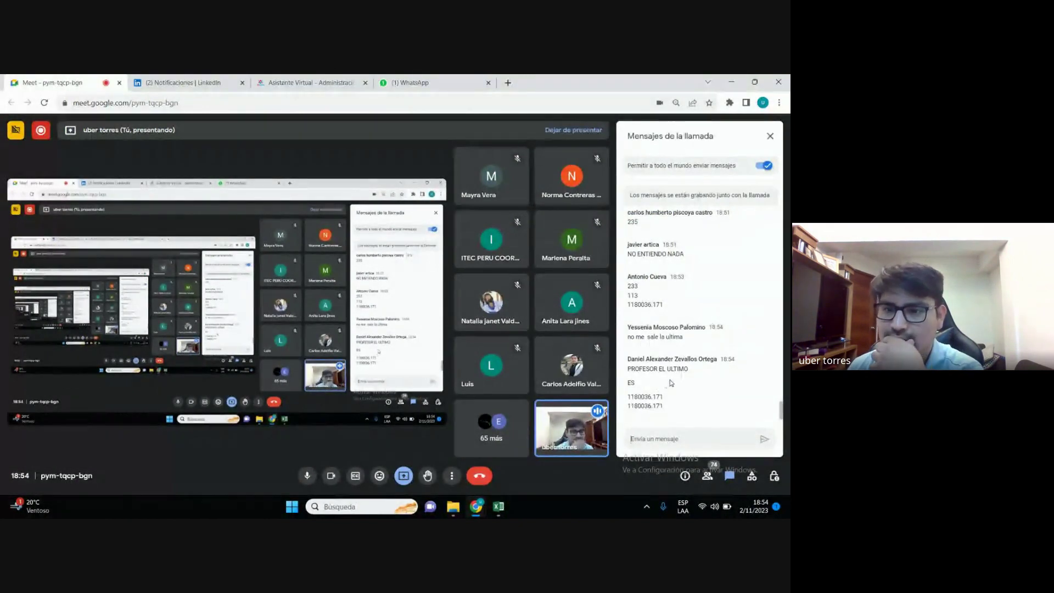
pyautogui.scroll(1, 670, 383)
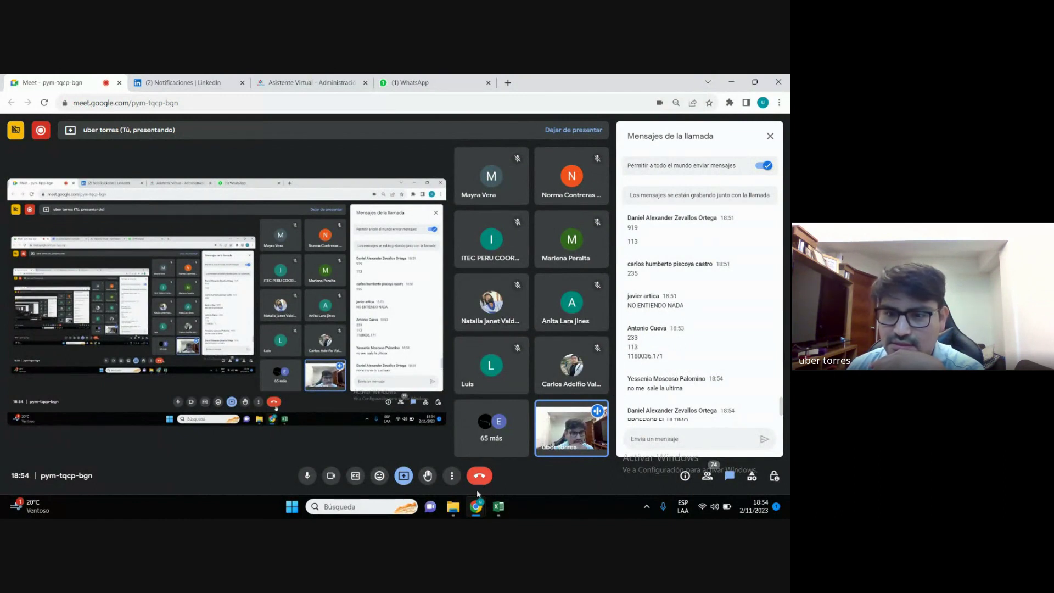
pyautogui.click(498, 507)
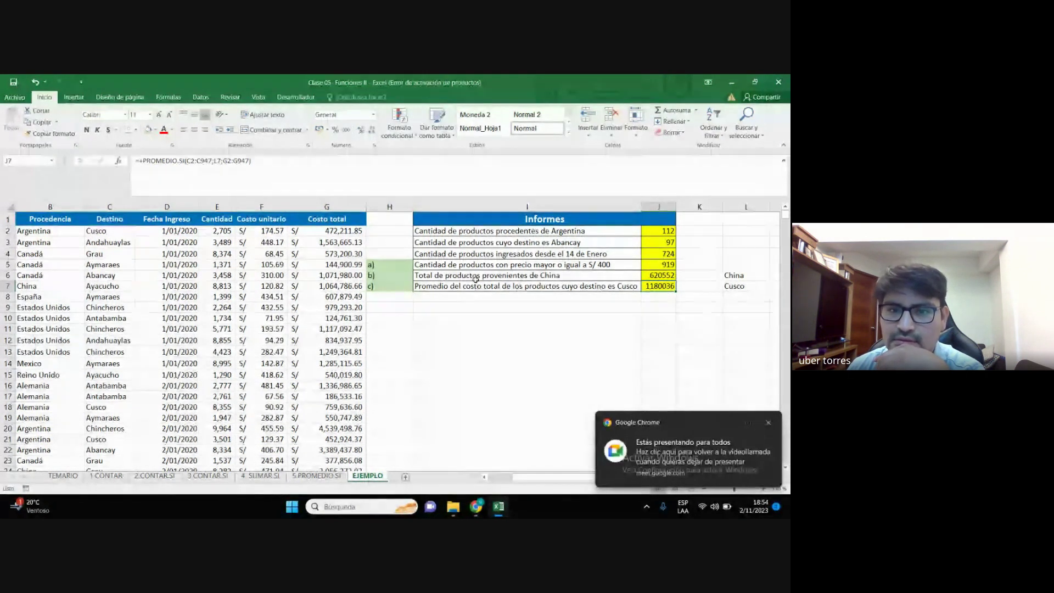
pyautogui.click(779, 82)
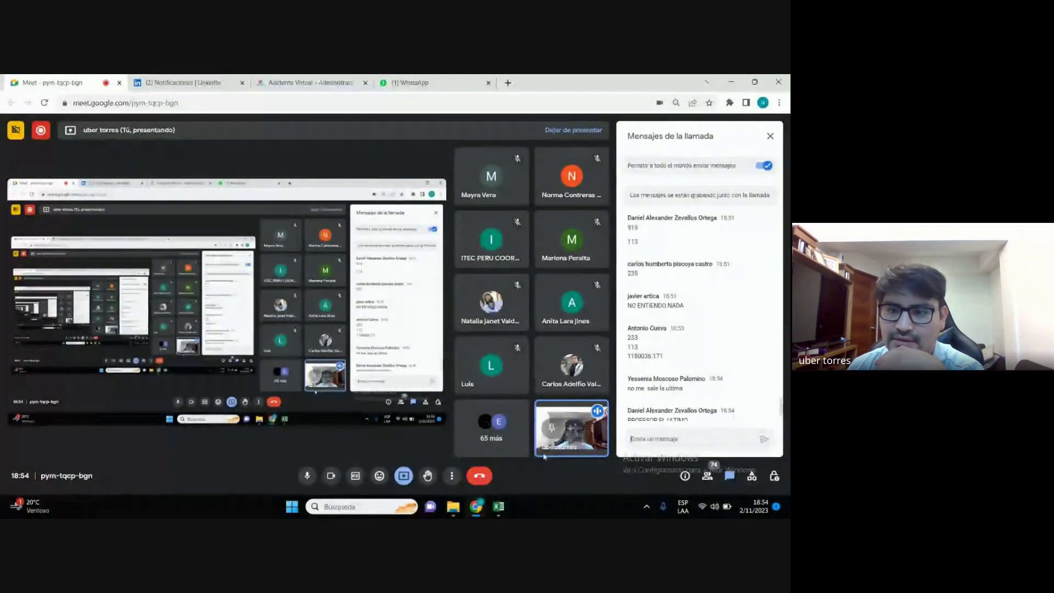
pyautogui.scroll(1, 681, 364)
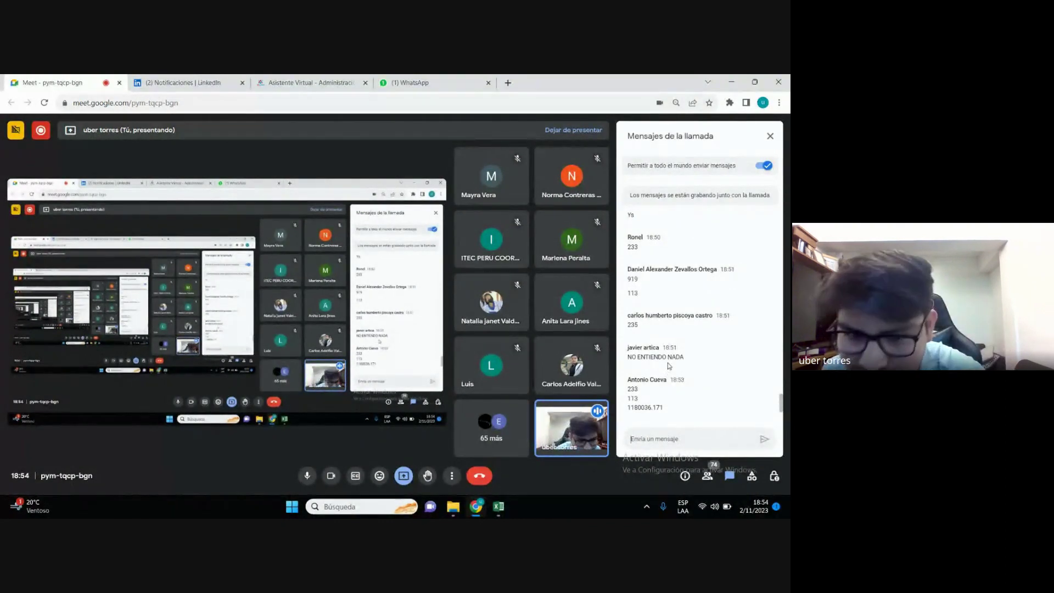
pyautogui.scroll(1, 659, 377)
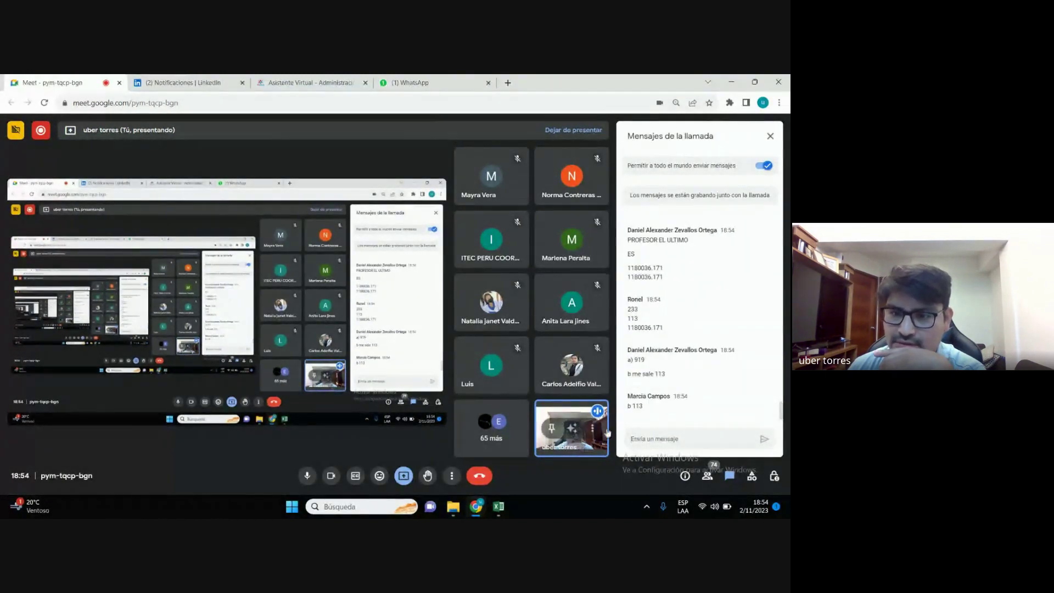
pyautogui.click(499, 506)
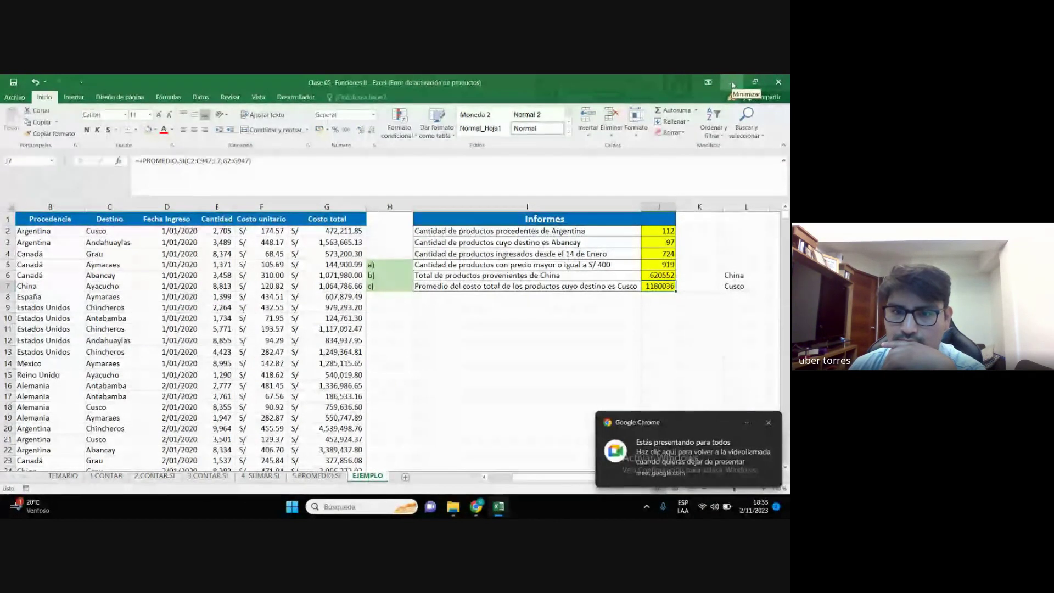
# Inspect the SUMAR.SI ranges in J6, check the call chat, and return to Excel
pyautogui.doubleClick(650, 276)
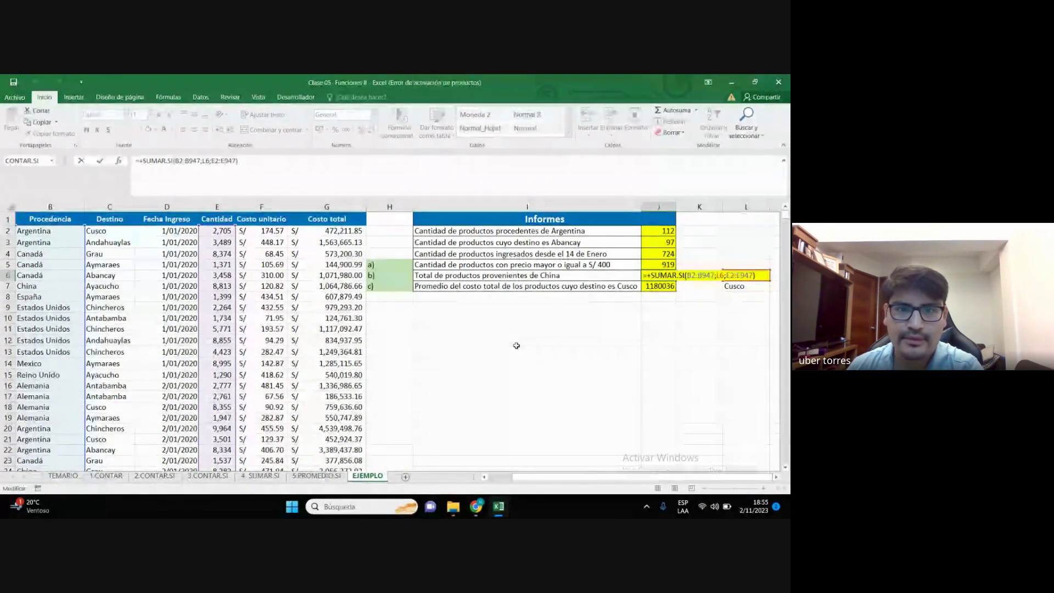
pyautogui.press('Return')
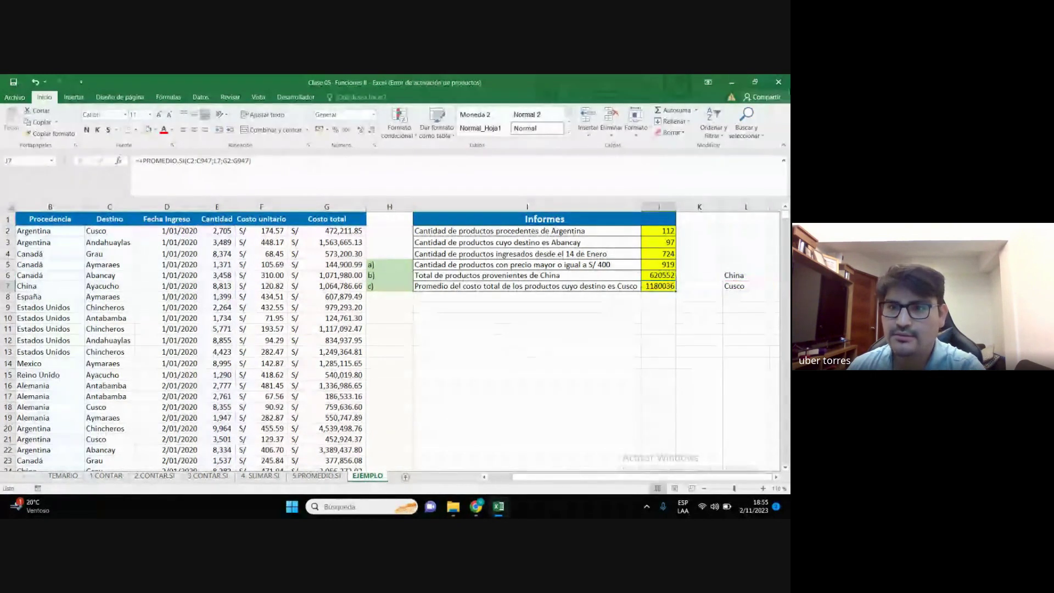
pyautogui.click(730, 84)
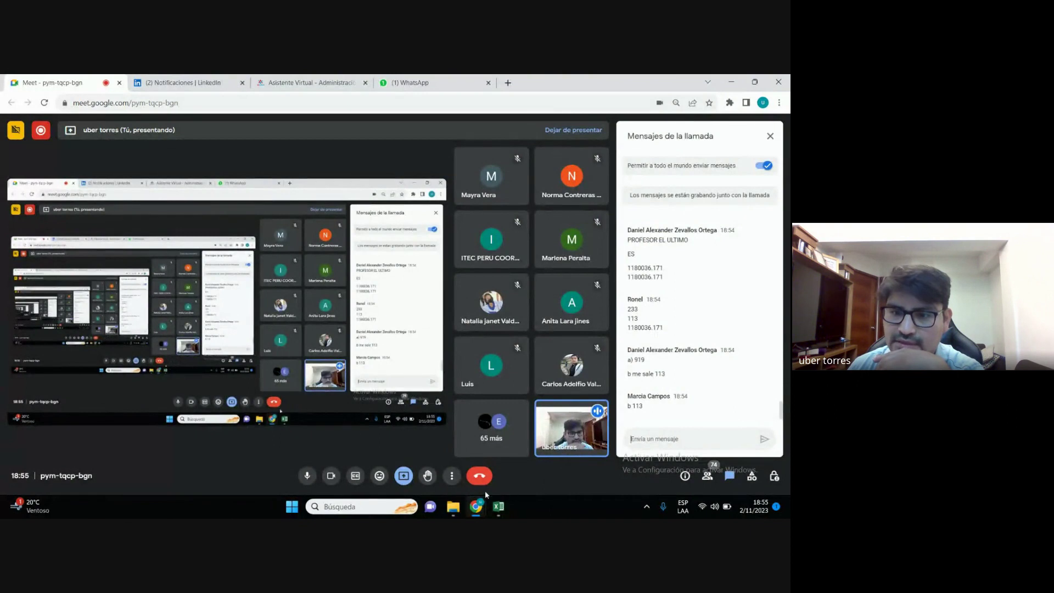
pyautogui.click(500, 513)
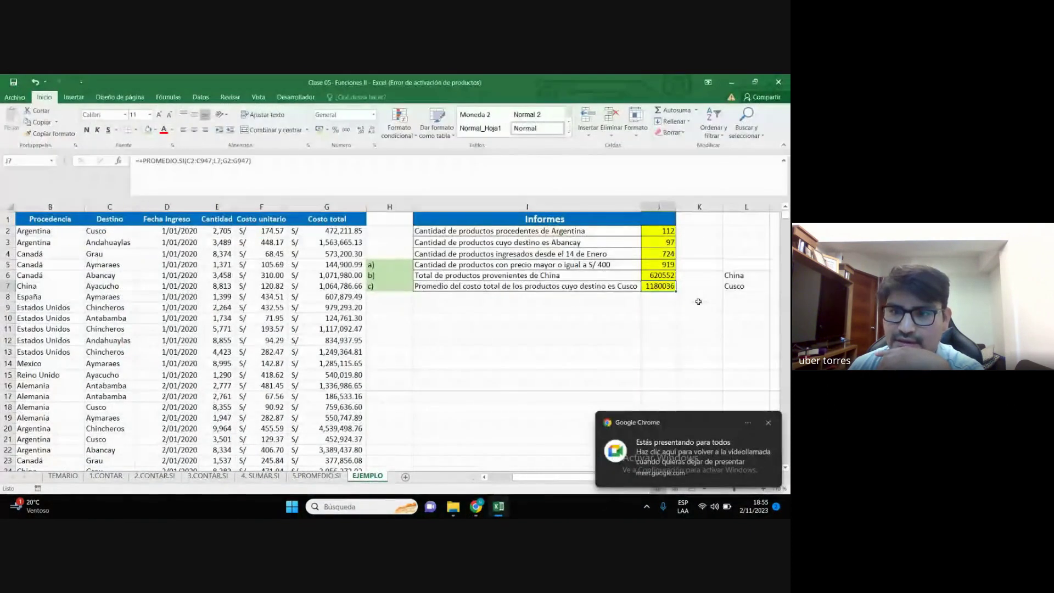
# Recheck the China total formula in J6 (620552), then snap Excel to the left half of the screen
pyautogui.click(659, 275)
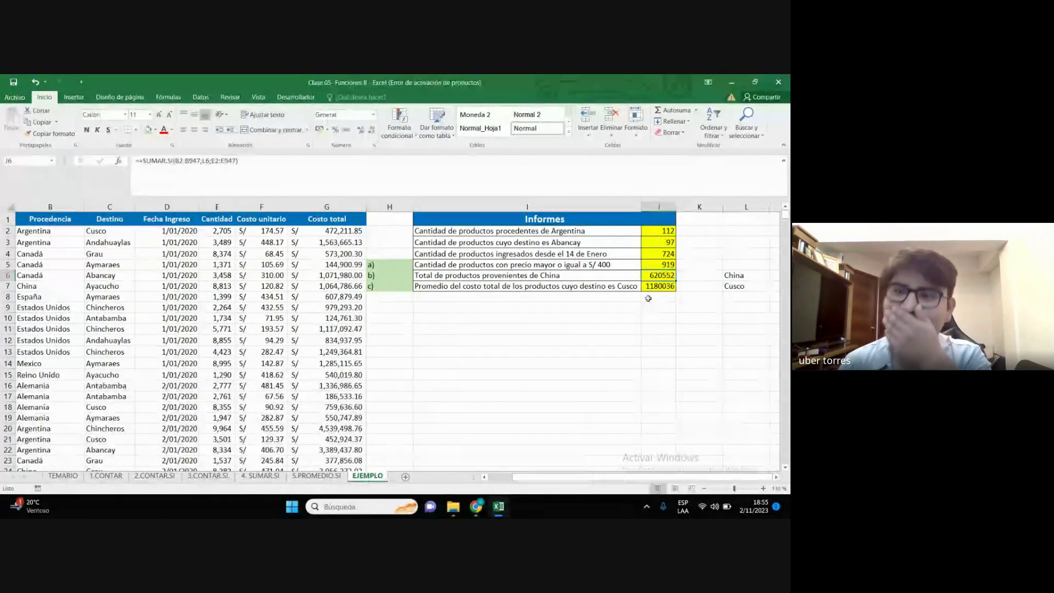
pyautogui.doubleClick(649, 279)
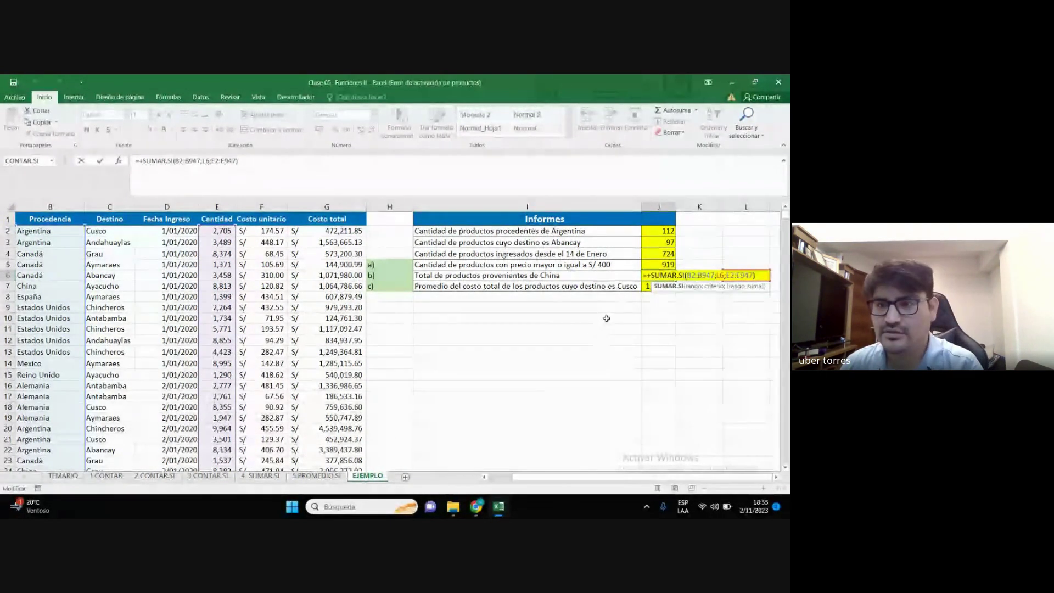
pyautogui.press('Return')
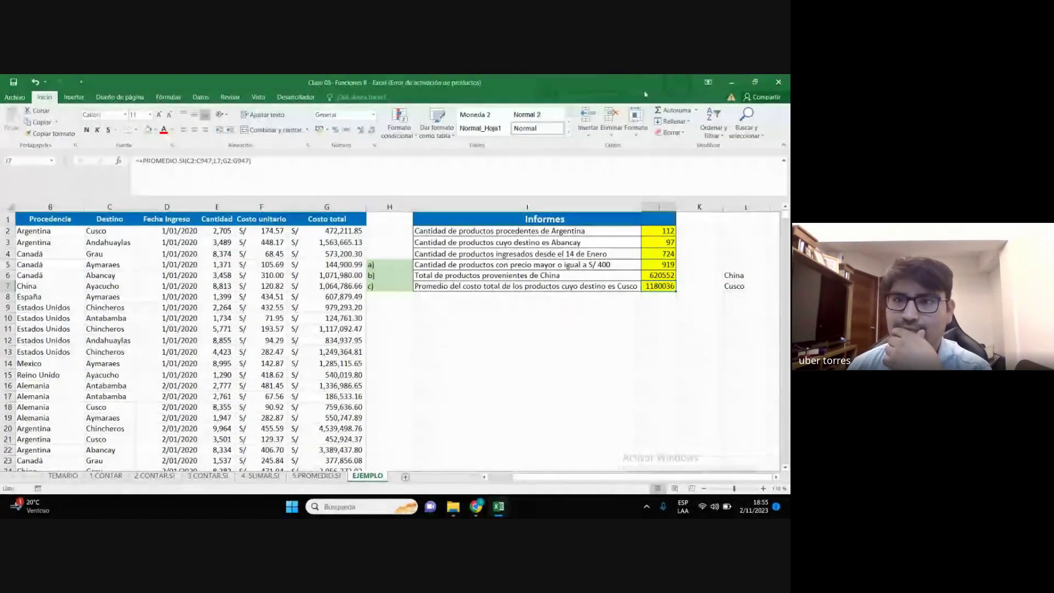
pyautogui.moveTo(645, 94); pyautogui.dragTo(1, 220)
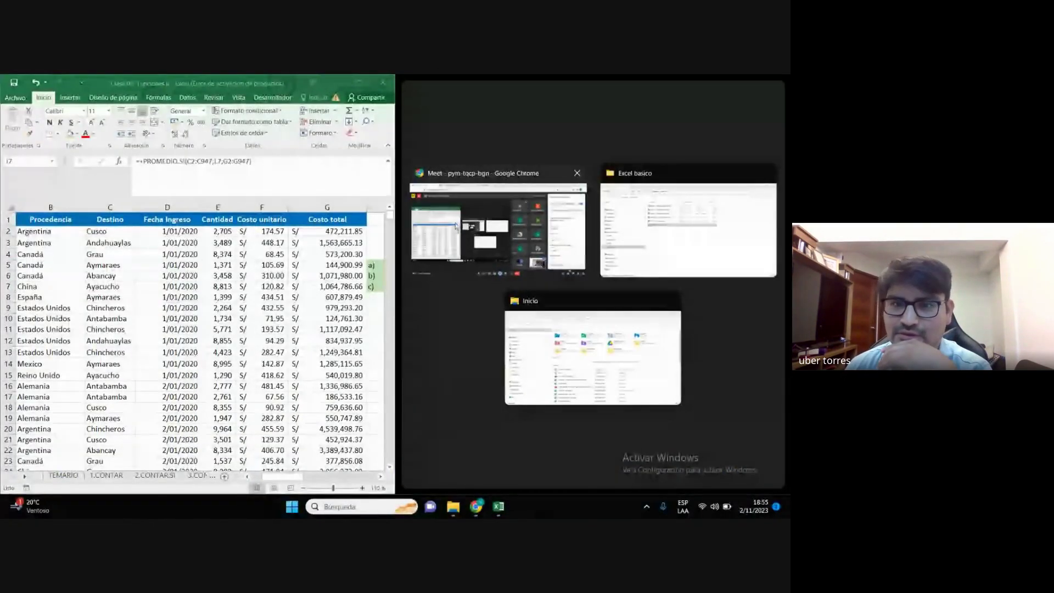
# Reopen the Meet call's chat panel and scroll through the students' messages
pyautogui.click(456, 225)
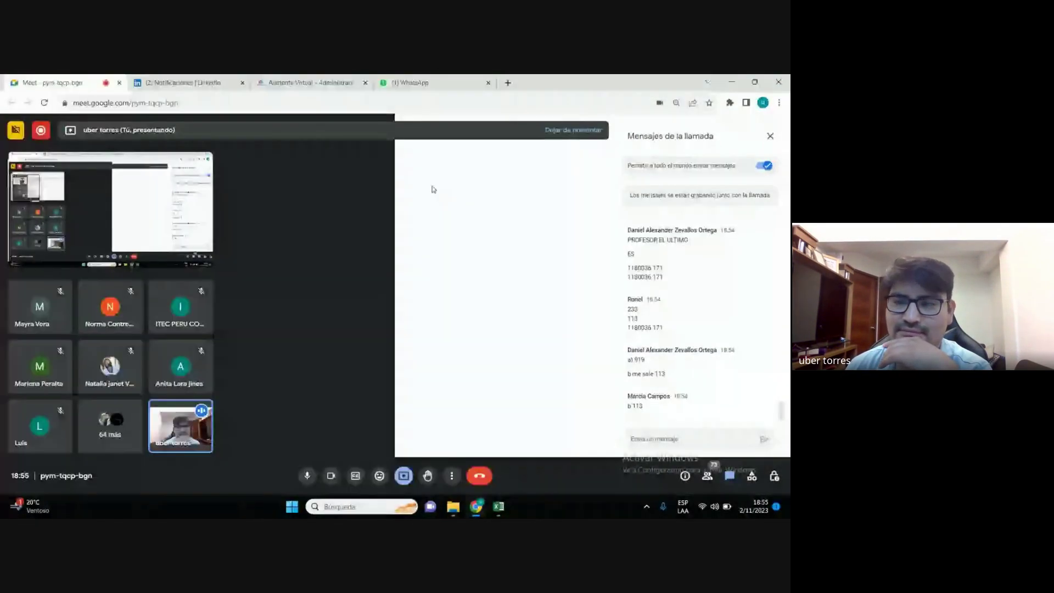
pyautogui.click(770, 137)
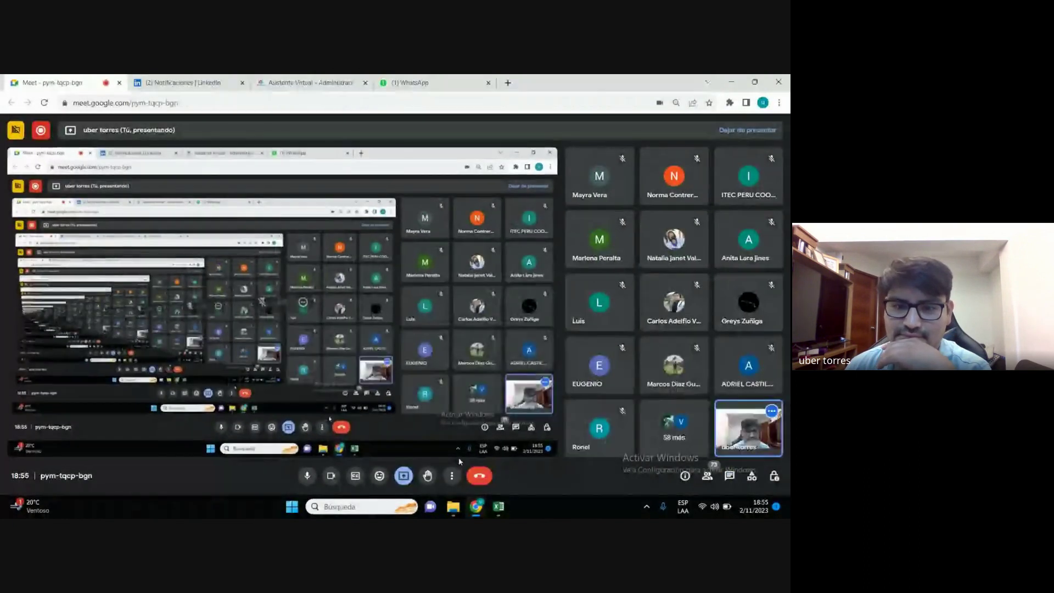
pyautogui.click(729, 475)
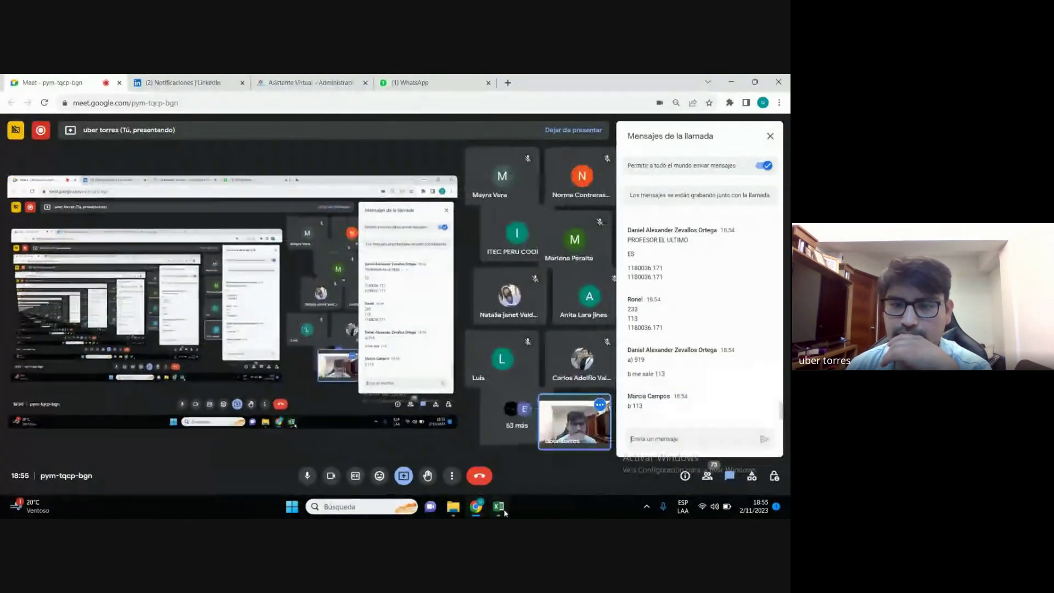
pyautogui.scroll(3, 752, 348)
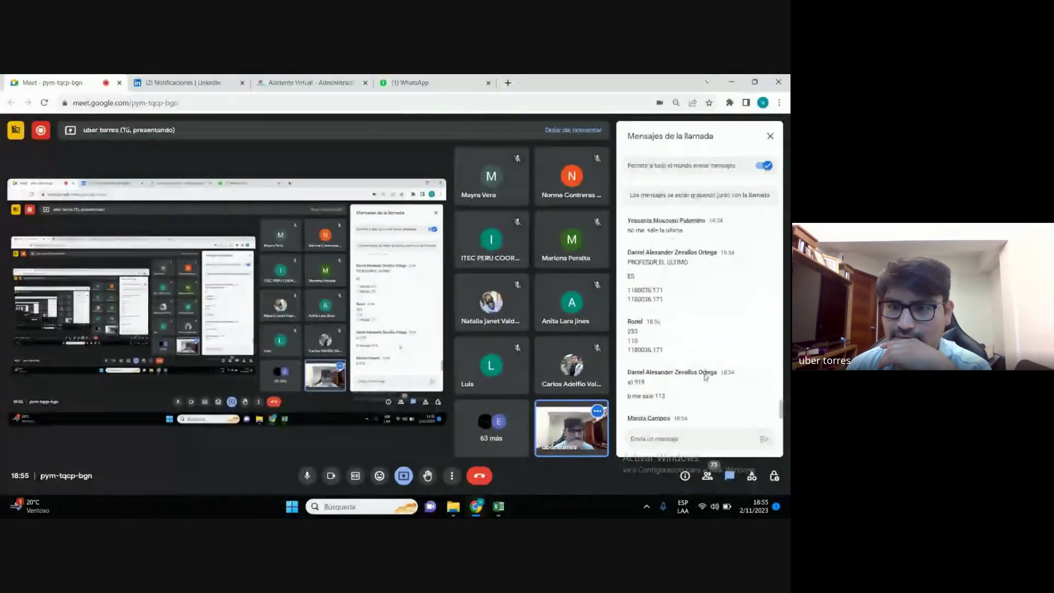
pyautogui.scroll(3, 736, 357)
pyautogui.scroll(3, 714, 365)
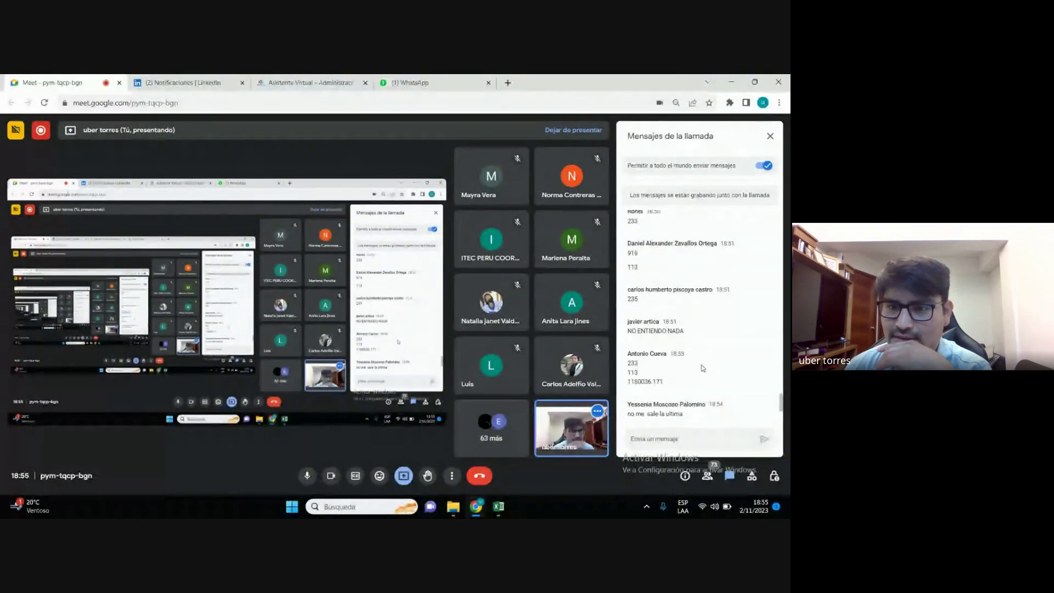
pyautogui.scroll(-3, 692, 366)
pyautogui.scroll(-3, 676, 384)
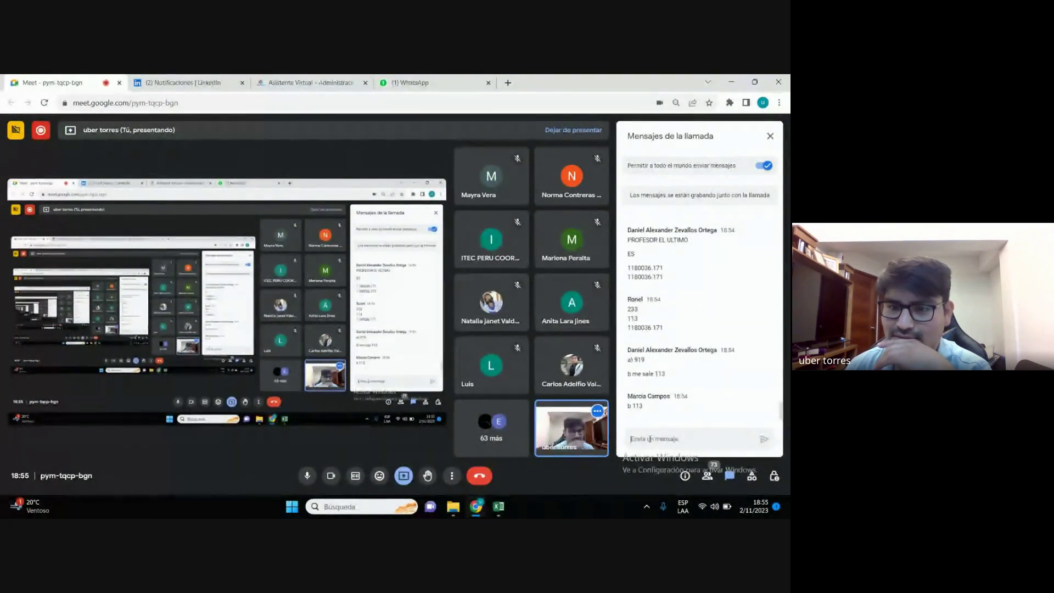
# Bring Excel forward briefly, then go back and scroll the Meet chat again
pyautogui.click(498, 506)
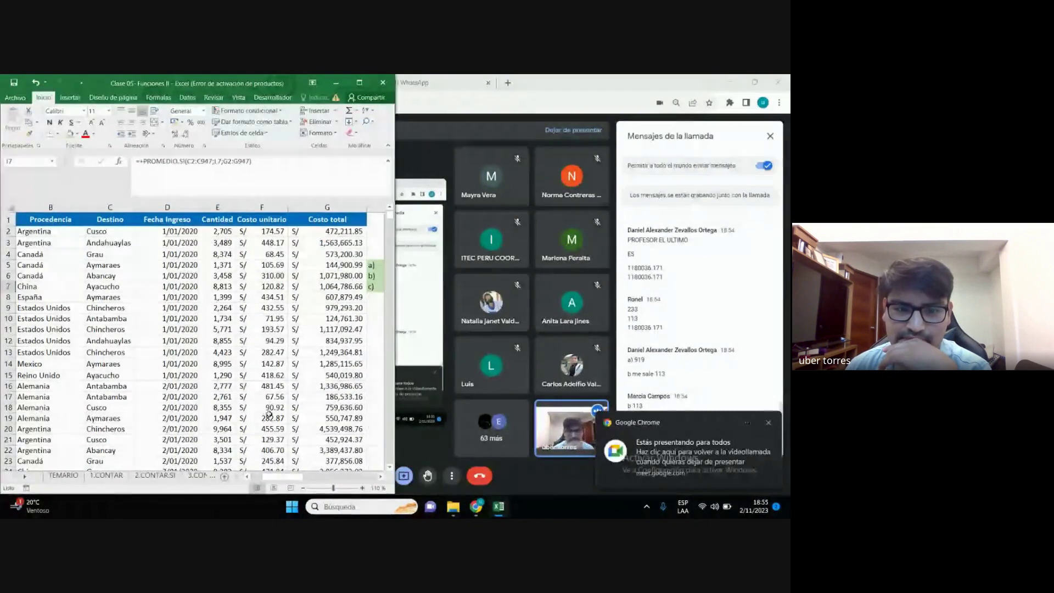
pyautogui.moveTo(285, 477); pyautogui.dragTo(352, 469)
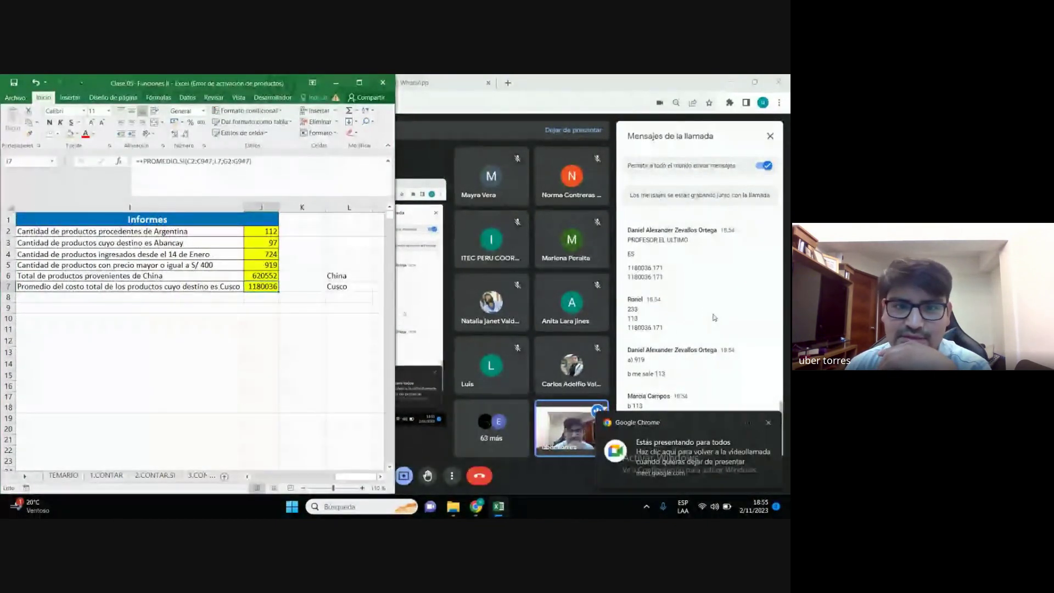
pyautogui.click(648, 434)
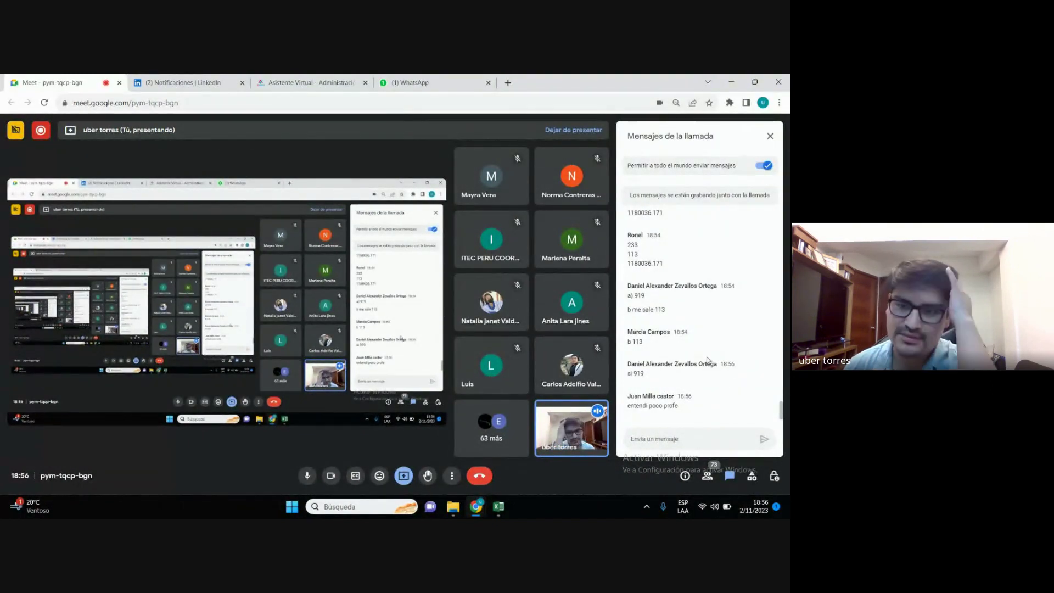
pyautogui.scroll(2, 691, 360)
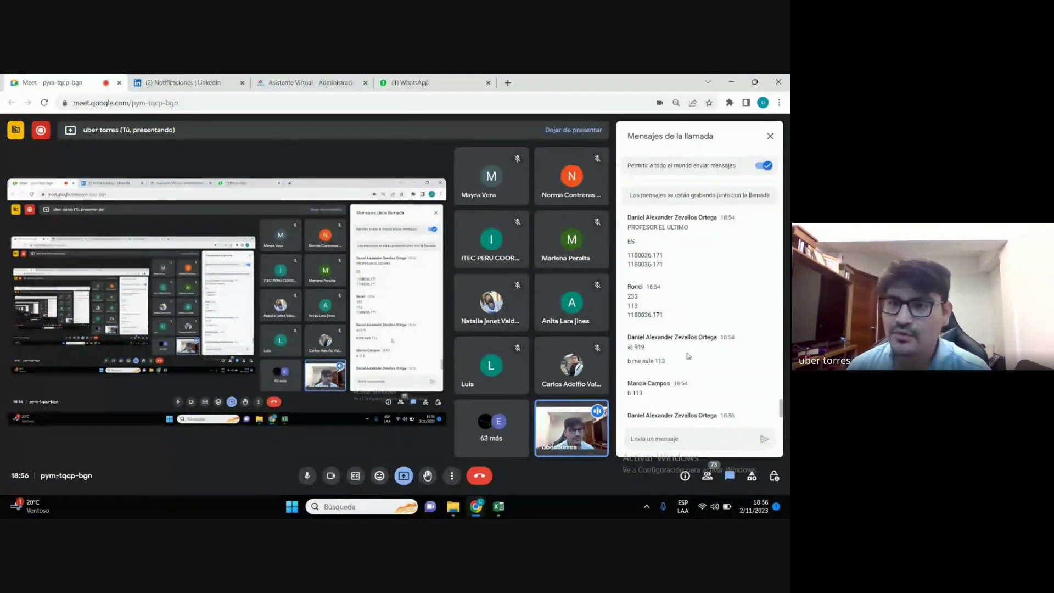
pyautogui.scroll(1, 689, 357)
pyautogui.scroll(1, 686, 353)
pyautogui.scroll(1, 682, 348)
pyautogui.scroll(-4, 681, 351)
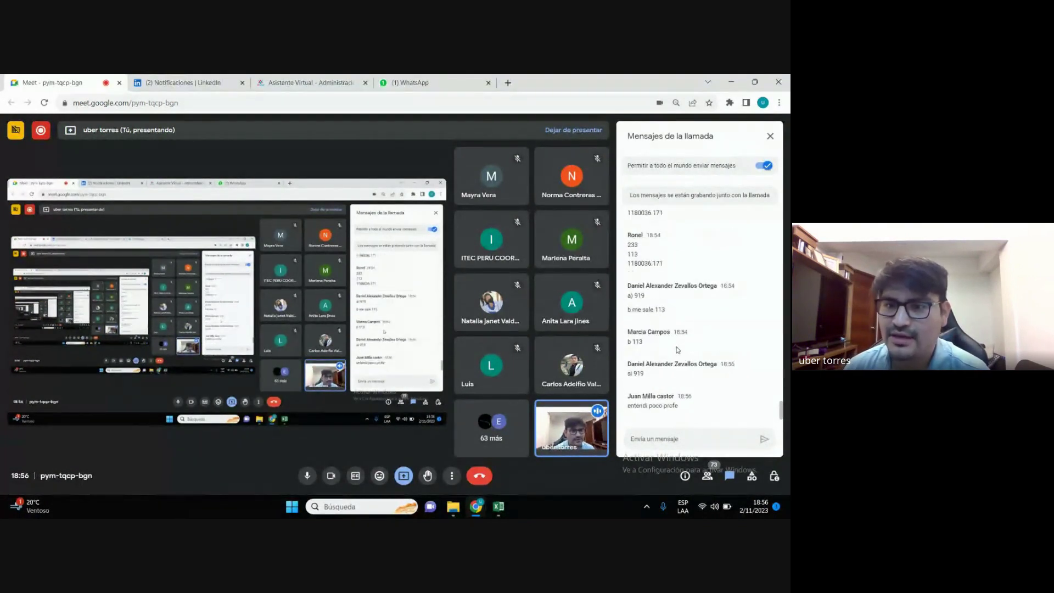
pyautogui.scroll(-1, 669, 395)
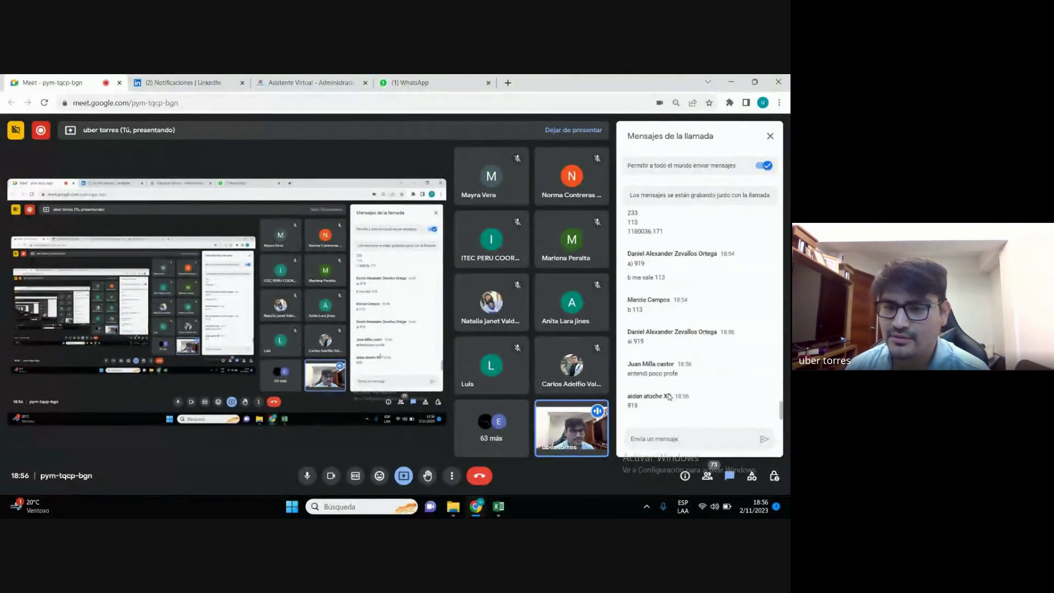
# Show the SUMAR.SI formula behind the China total in J6, switching between Excel and the call
pyautogui.click(502, 505)
pyautogui.click(266, 333)
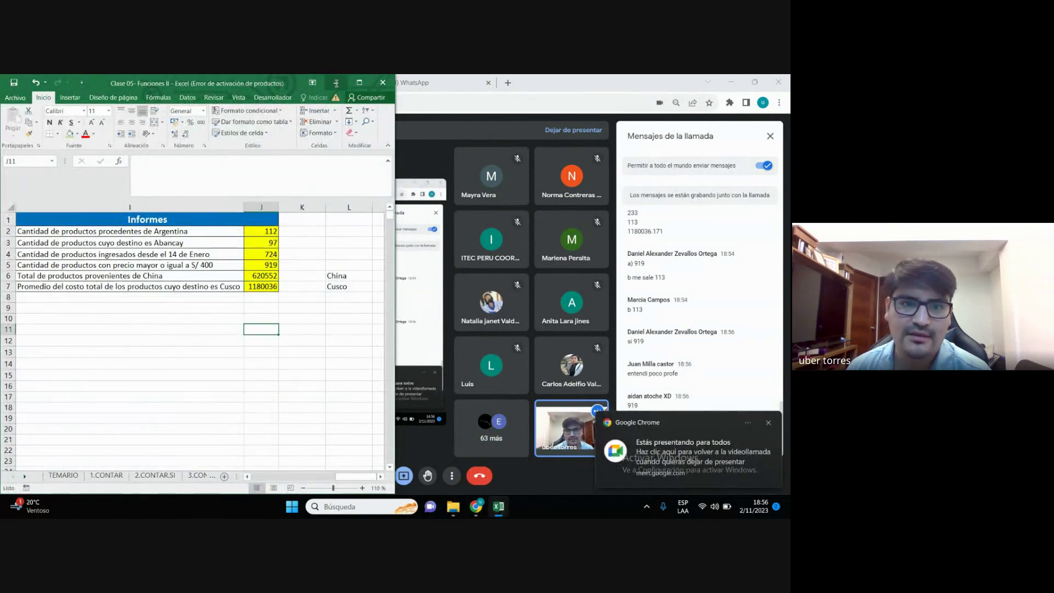
pyautogui.click(670, 420)
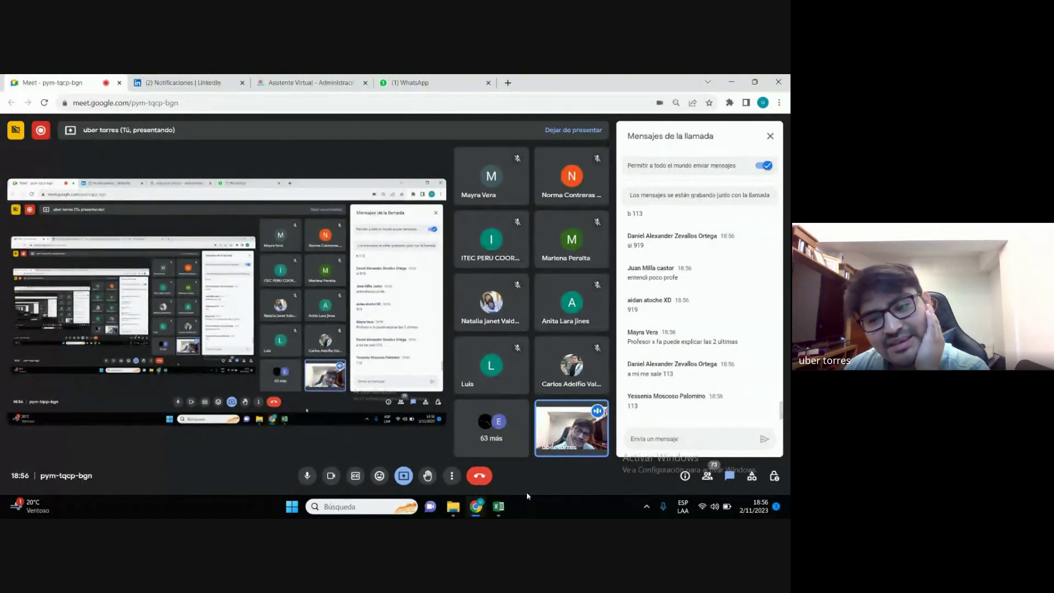
pyautogui.click(498, 506)
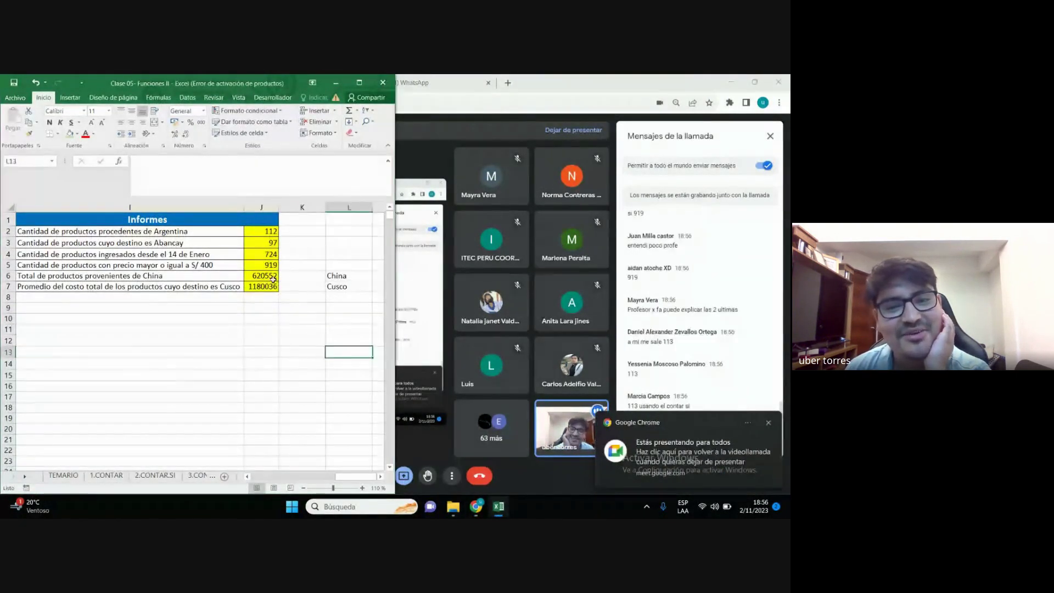
pyautogui.click(266, 276)
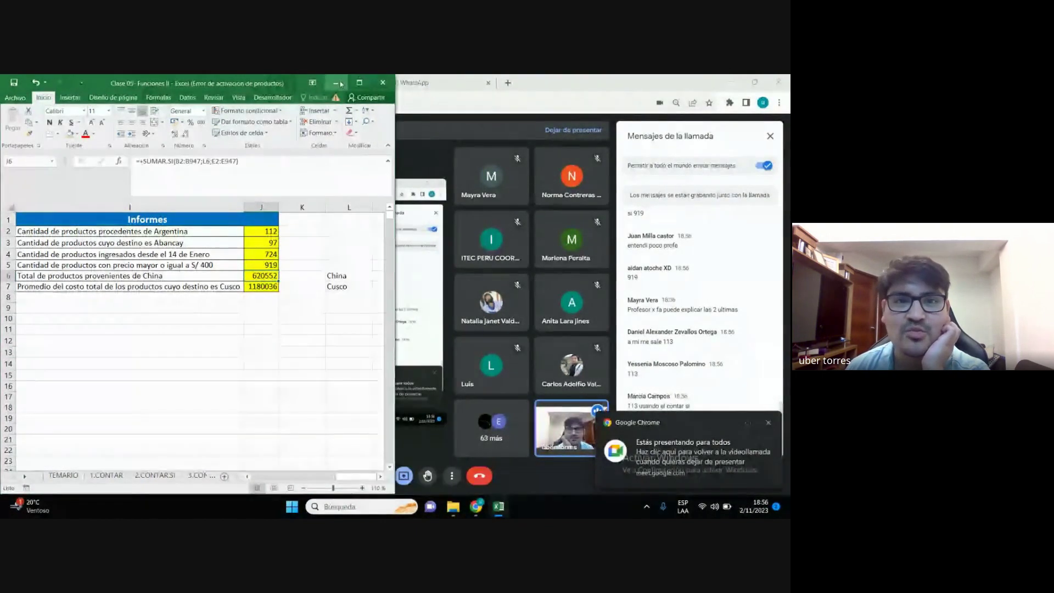
pyautogui.click(651, 373)
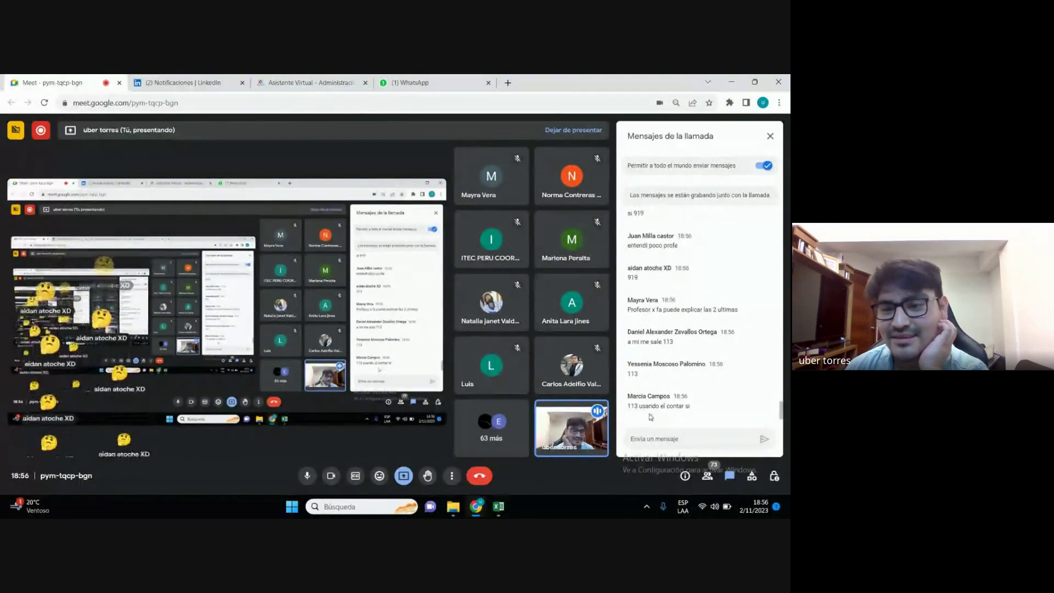
# Scroll the sheet left to the source data and select the Cantidad and Procedencia columns
pyautogui.click(463, 428)
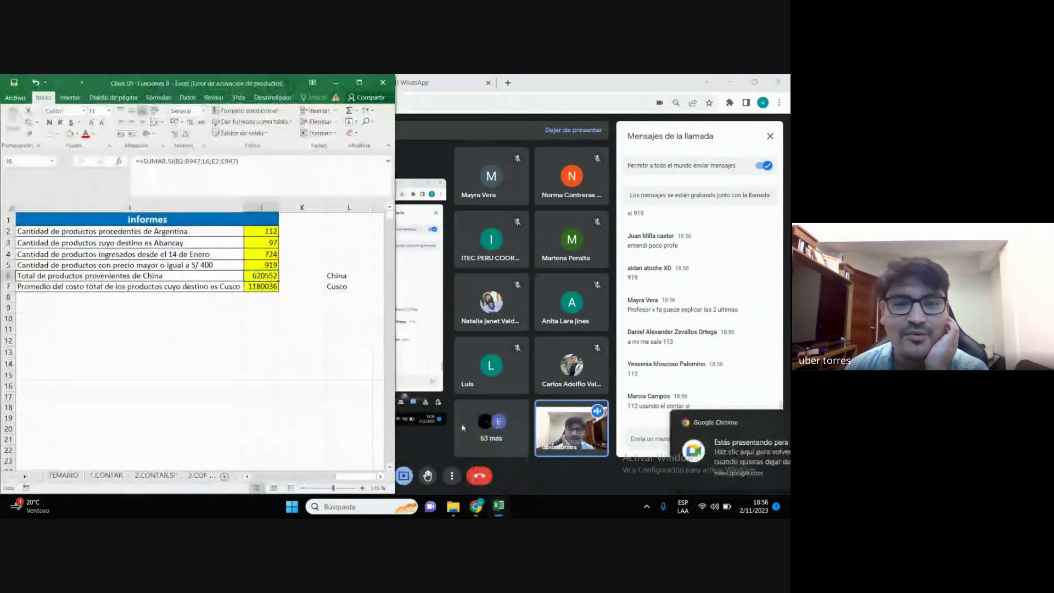
pyautogui.moveTo(348, 476); pyautogui.dragTo(326, 476)
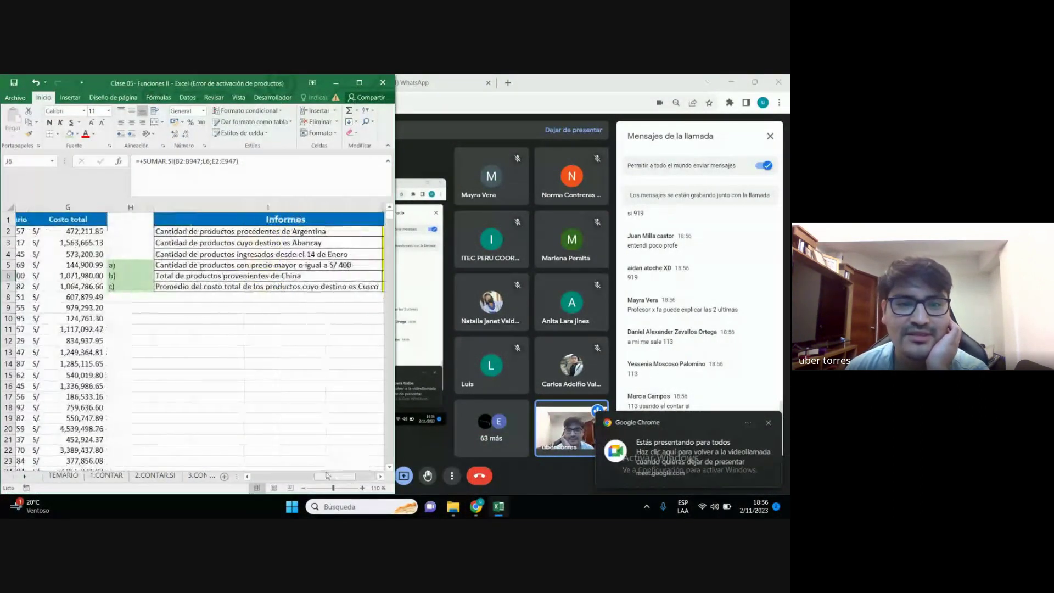
pyautogui.click(187, 297)
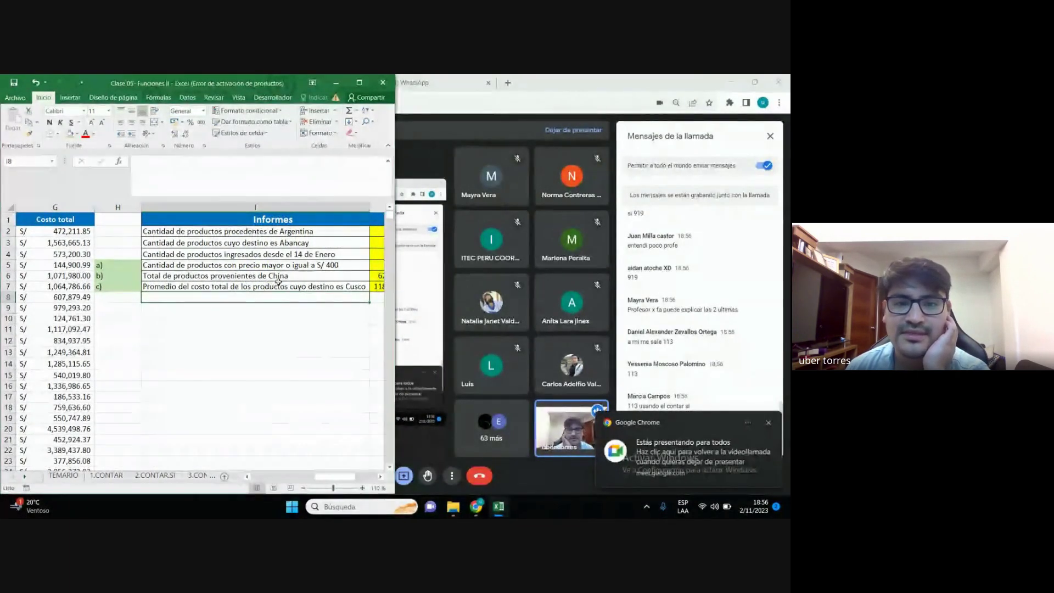
pyautogui.moveTo(328, 477); pyautogui.dragTo(286, 478)
pyautogui.click(149, 207)
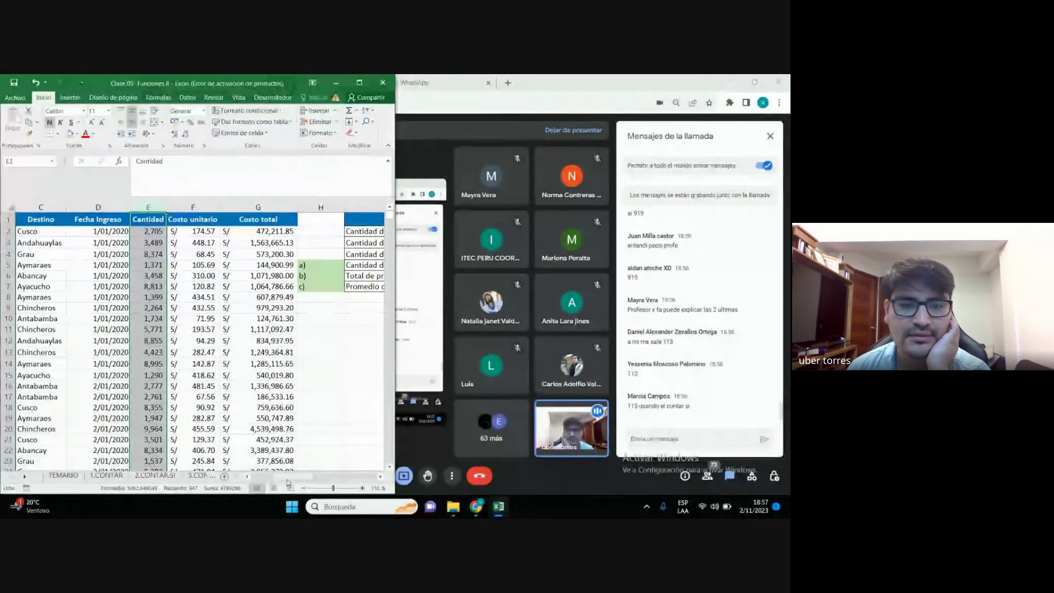
pyautogui.moveTo(286, 477); pyautogui.dragTo(276, 476)
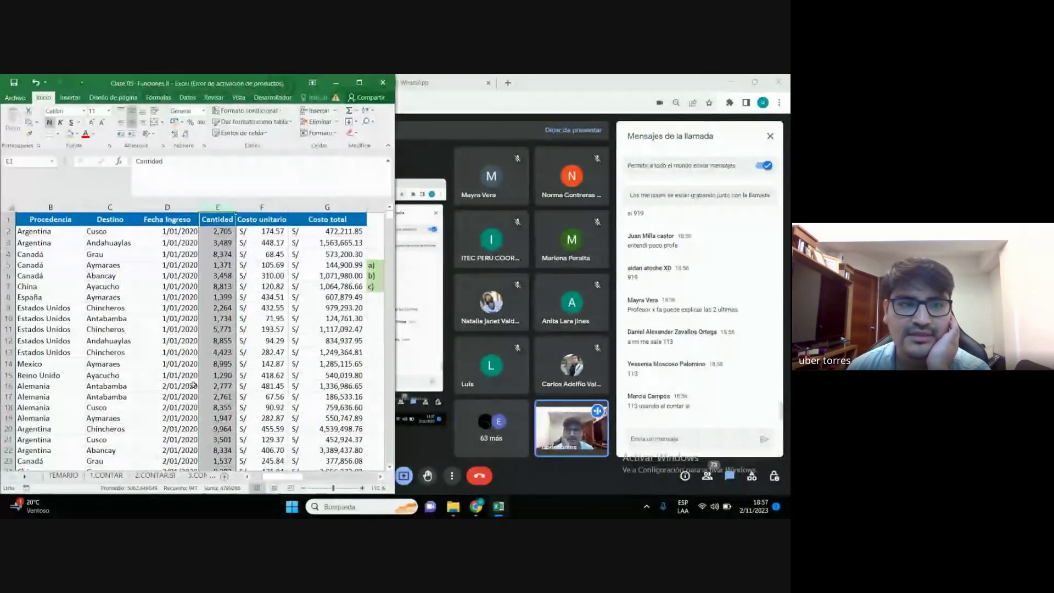
pyautogui.click(67, 207)
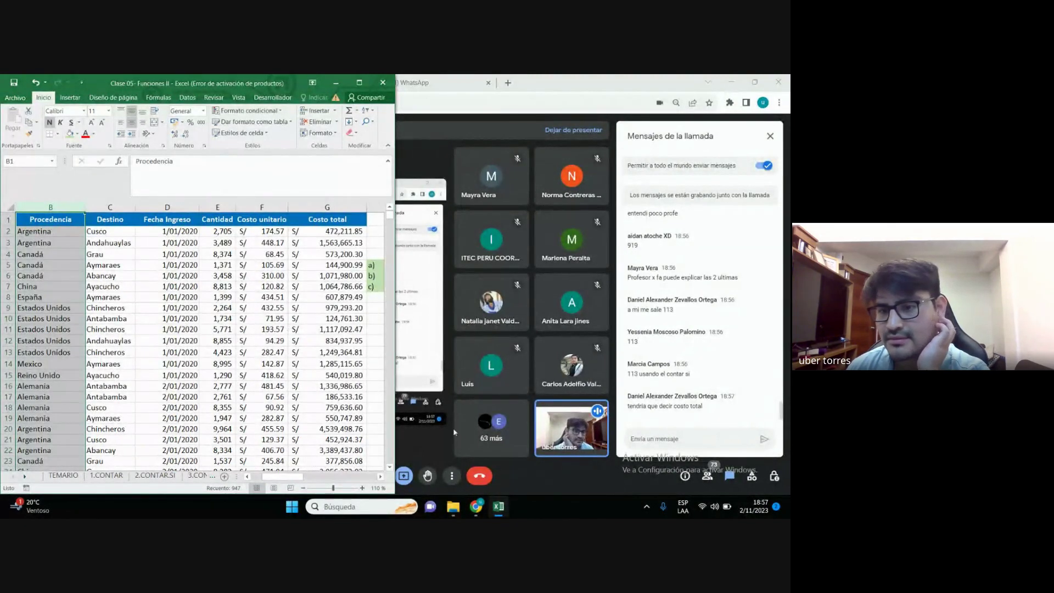
pyautogui.click(656, 451)
pyautogui.moveTo(498, 506)
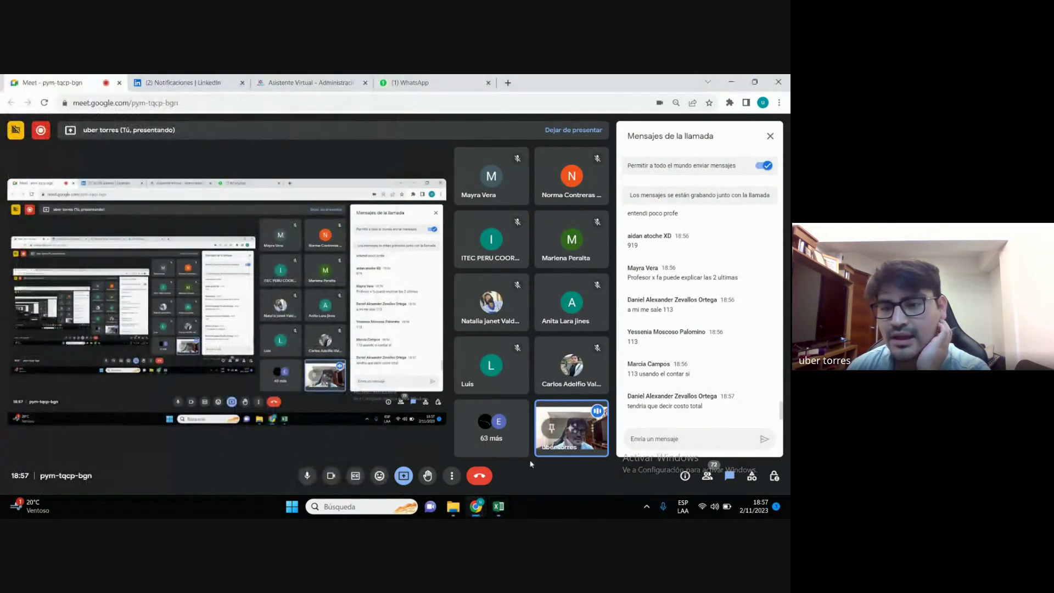
pyautogui.click(499, 506)
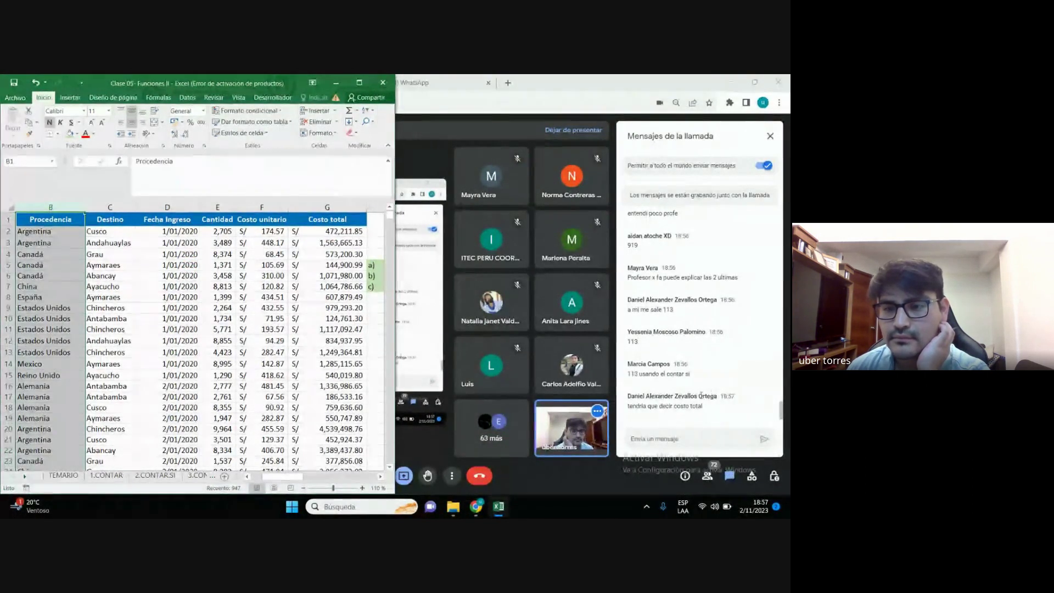
# Review the Cantidad column quantities in E3–E5 against the China total row in the report
pyautogui.click(273, 352)
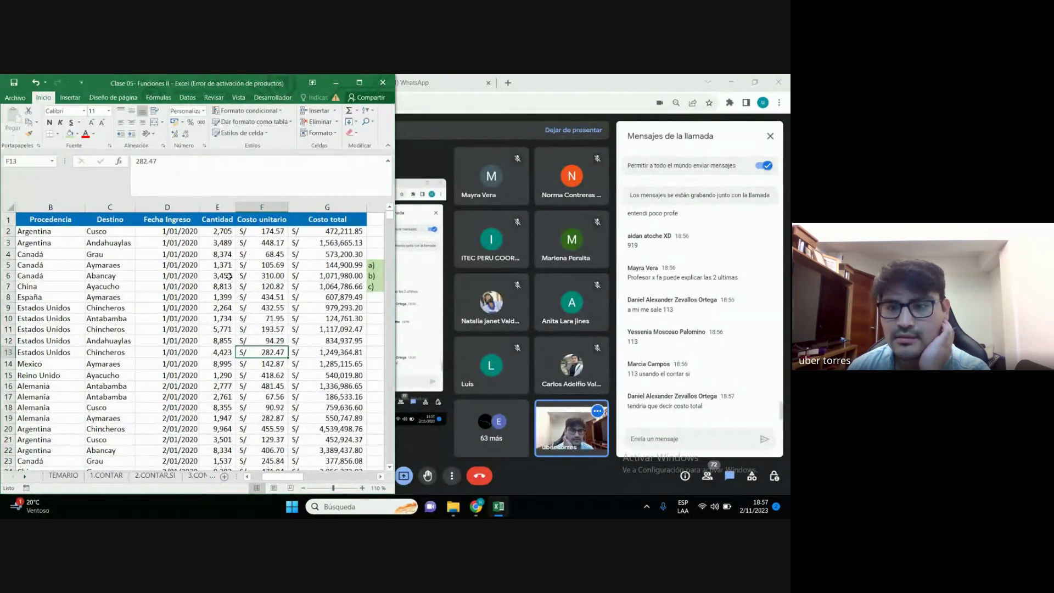
pyautogui.click(217, 207)
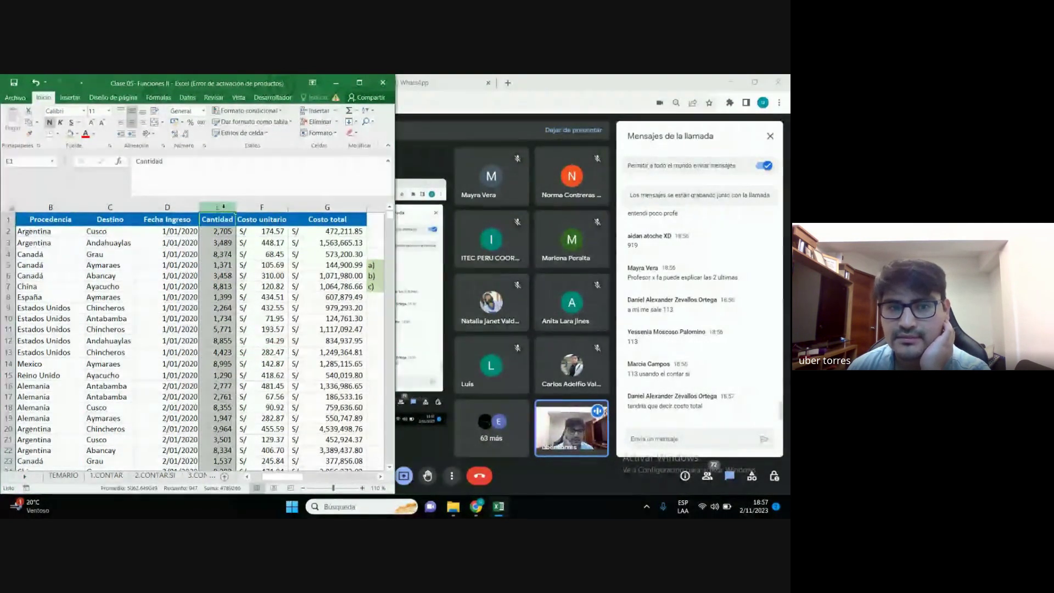
pyautogui.moveTo(282, 477); pyautogui.dragTo(286, 477)
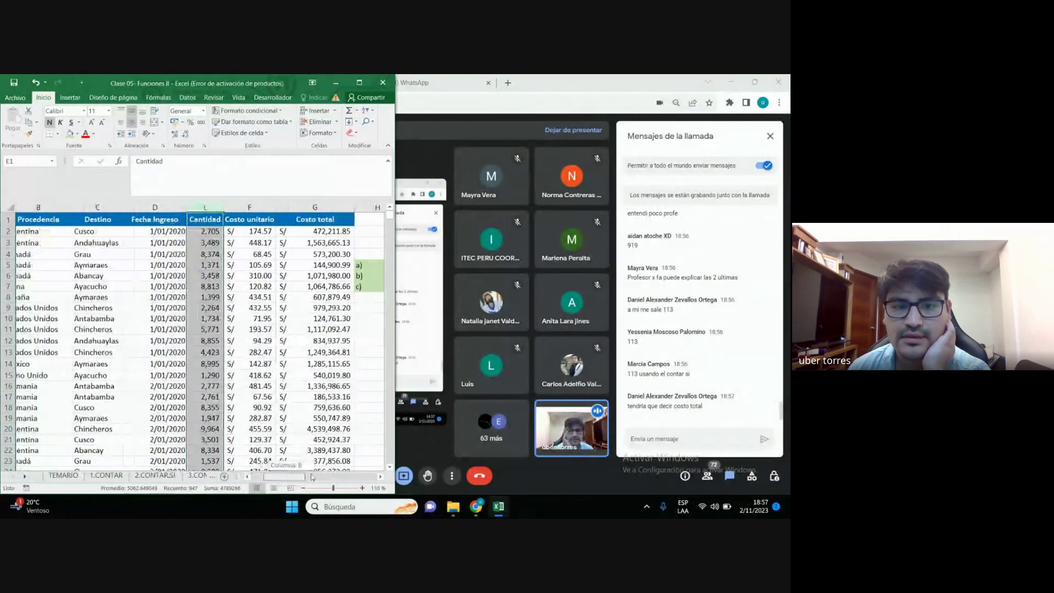
pyautogui.moveTo(301, 476); pyautogui.dragTo(330, 476)
pyautogui.click(247, 277)
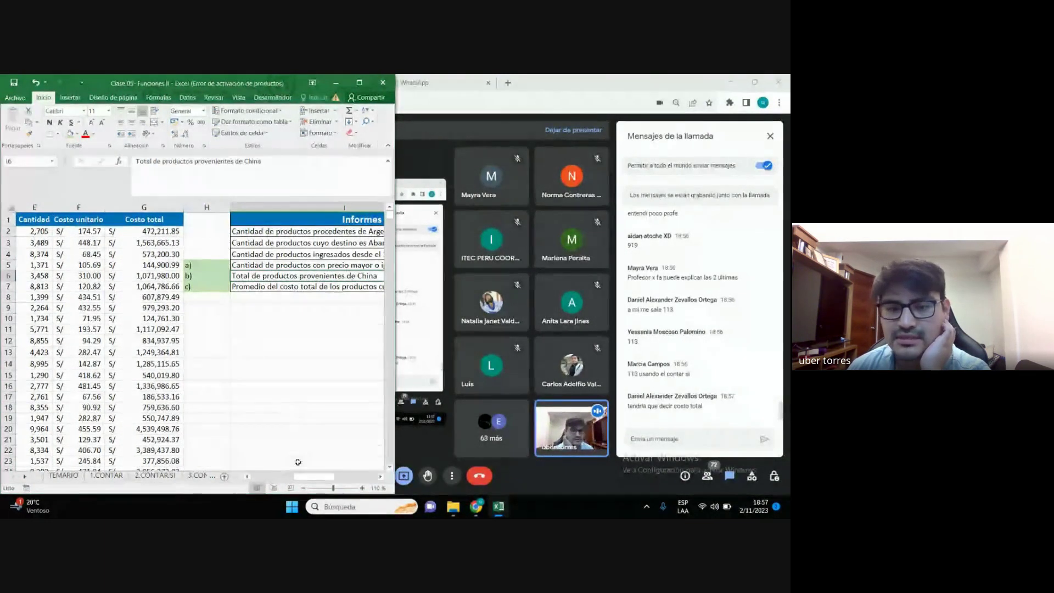
pyautogui.moveTo(313, 476); pyautogui.dragTo(274, 477)
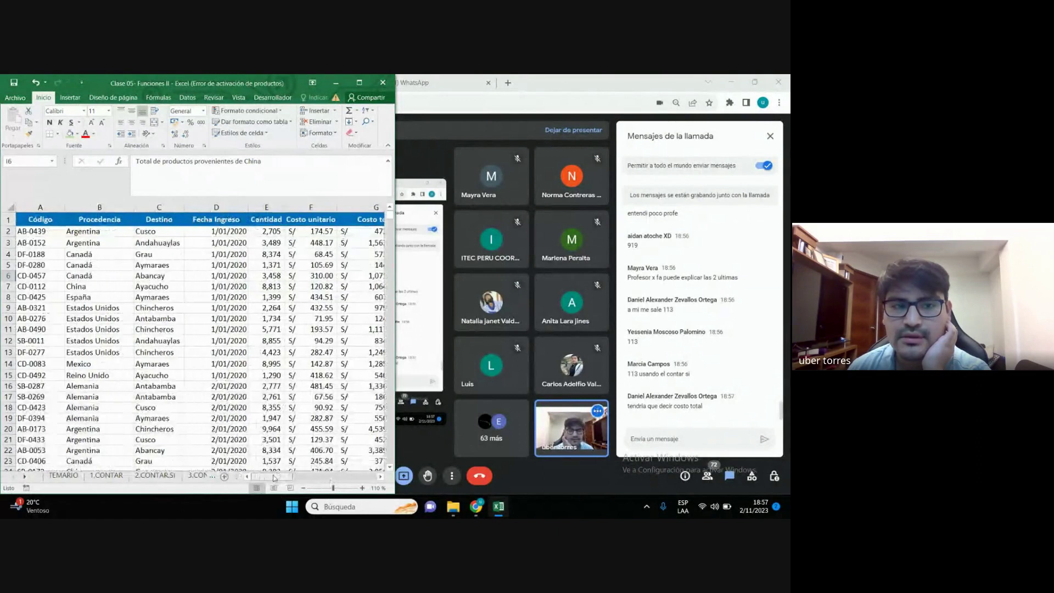
pyautogui.click(280, 221)
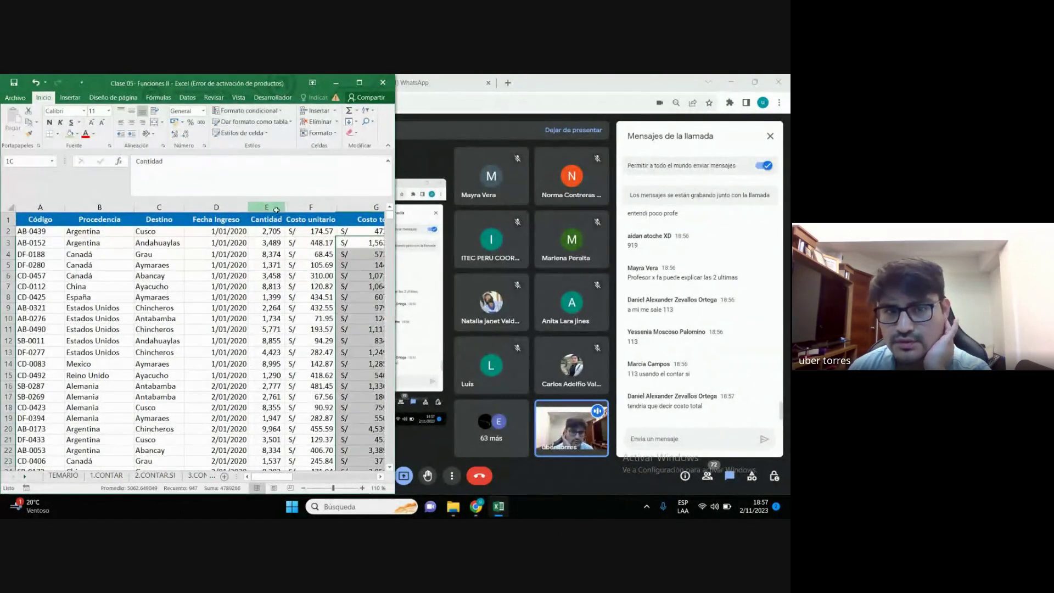
pyautogui.click(278, 297)
pyautogui.click(267, 264)
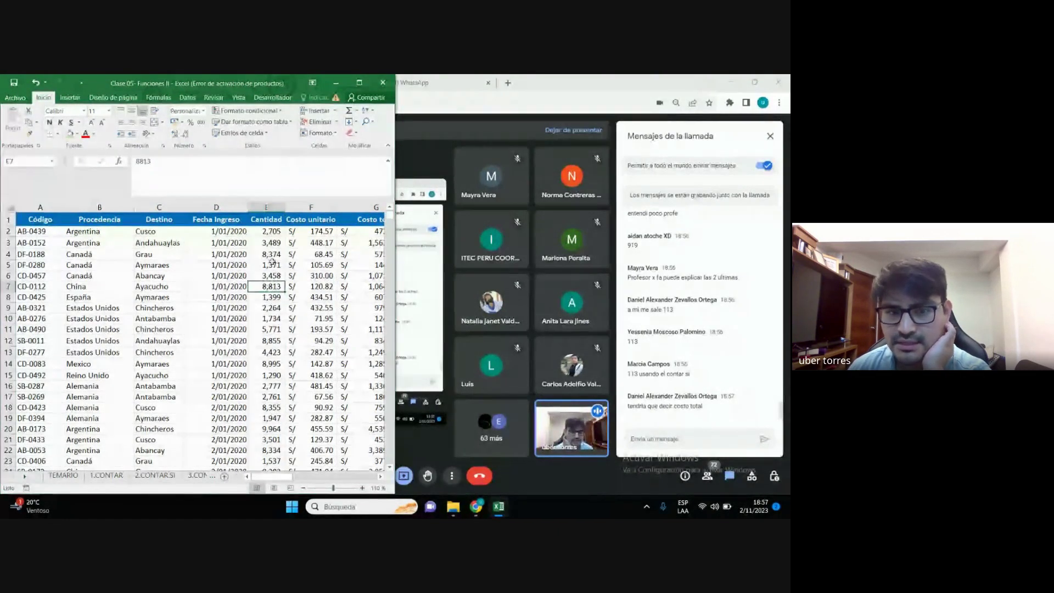
pyautogui.click(278, 253)
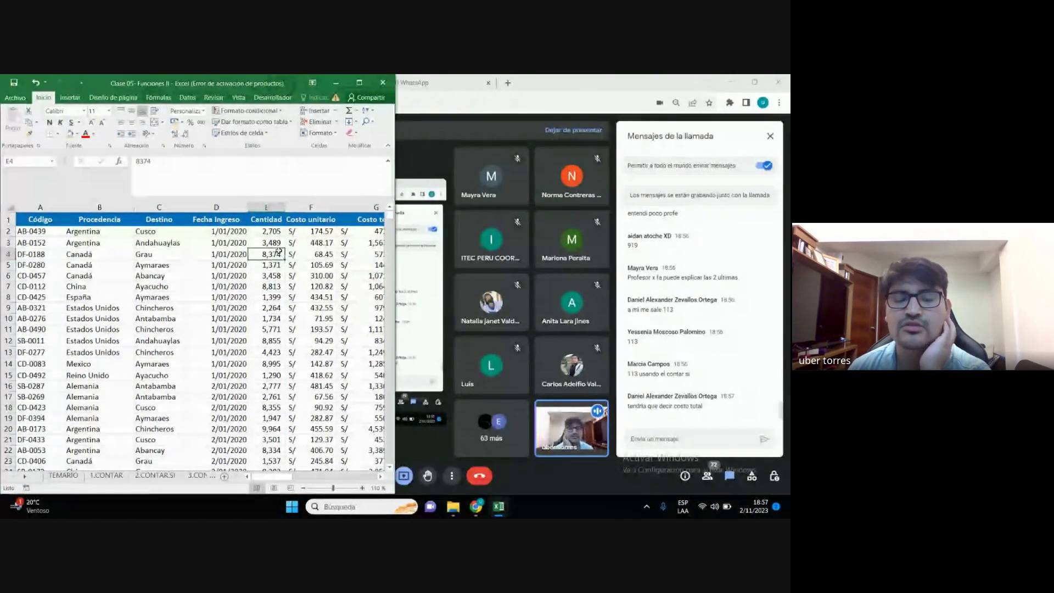
pyautogui.click(276, 244)
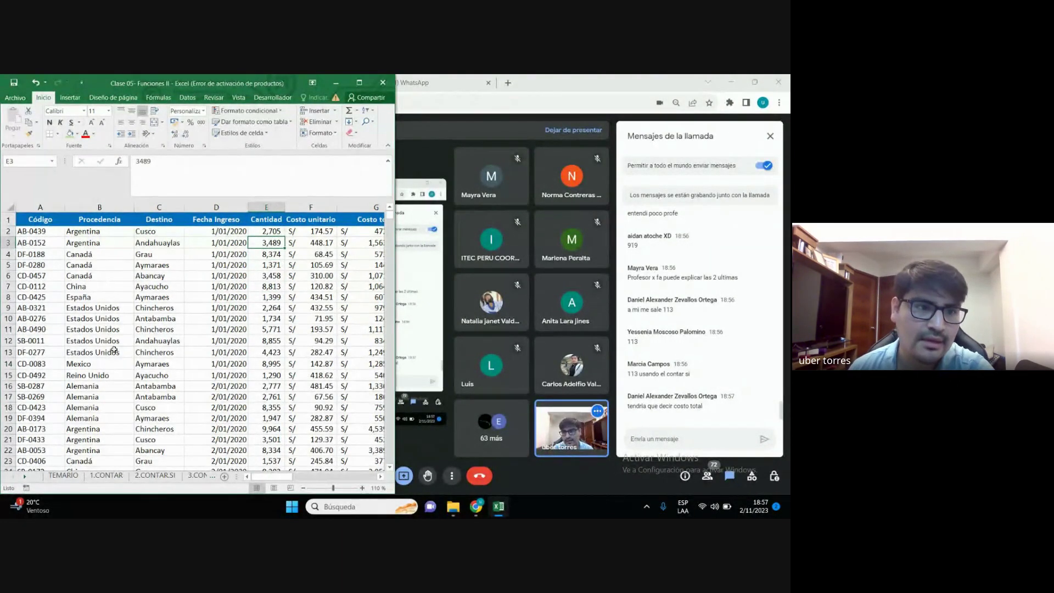
# Fill the China entry in cell B7 with light green
pyautogui.moveTo(269, 478); pyautogui.dragTo(116, 226)
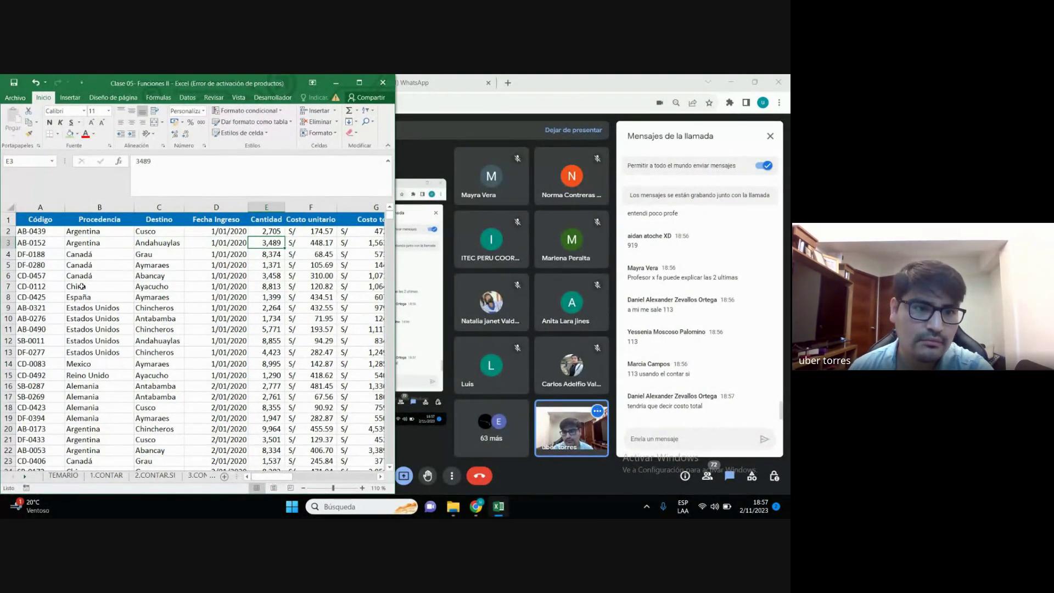
pyautogui.click(81, 286)
pyautogui.click(68, 135)
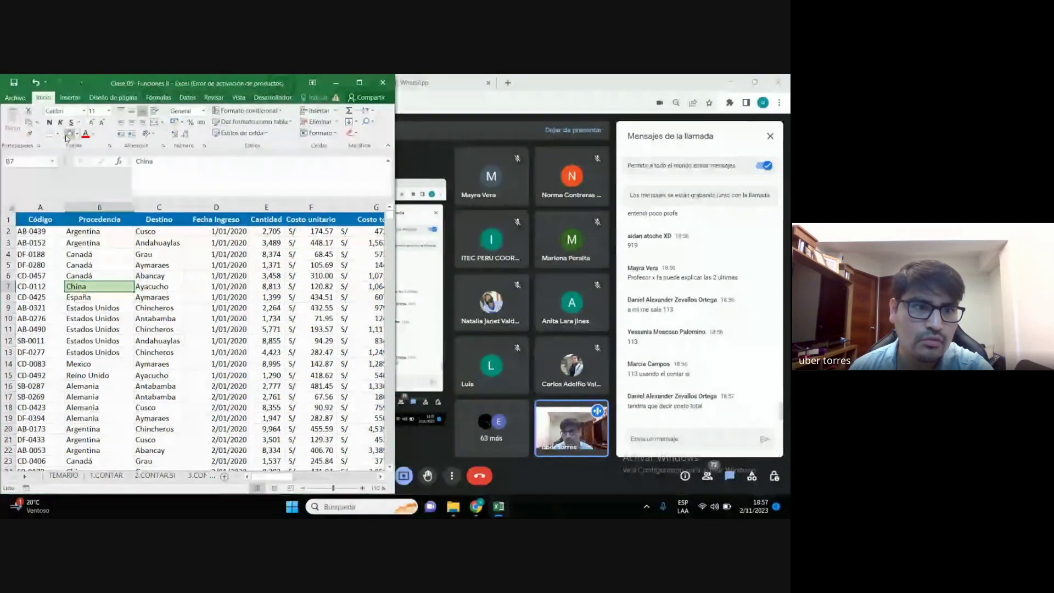
pyautogui.click(103, 330)
pyautogui.scroll(-3, 89, 409)
pyautogui.scroll(3, 90, 389)
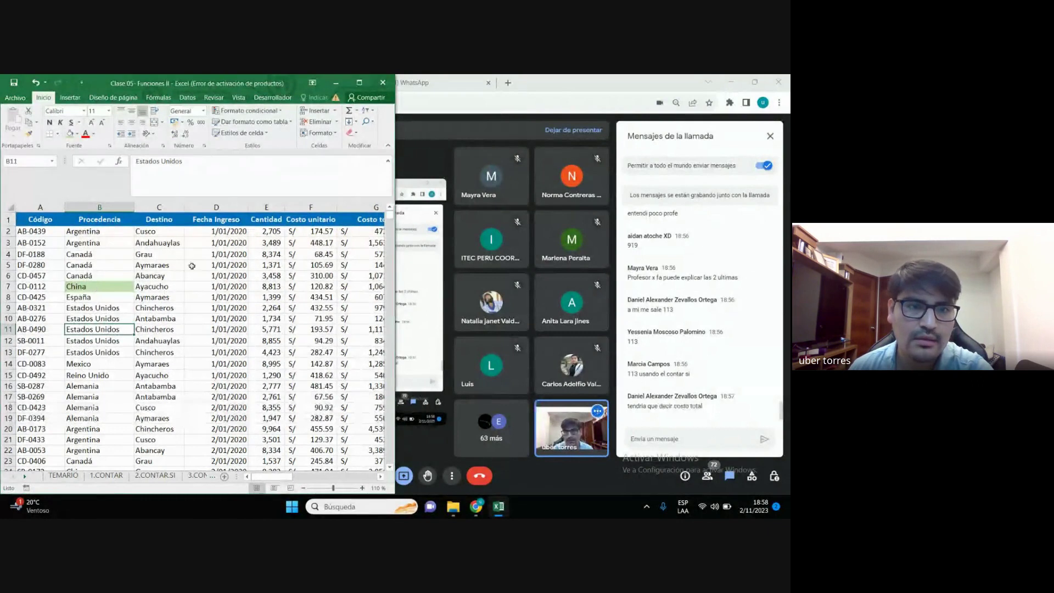
pyautogui.click(276, 286)
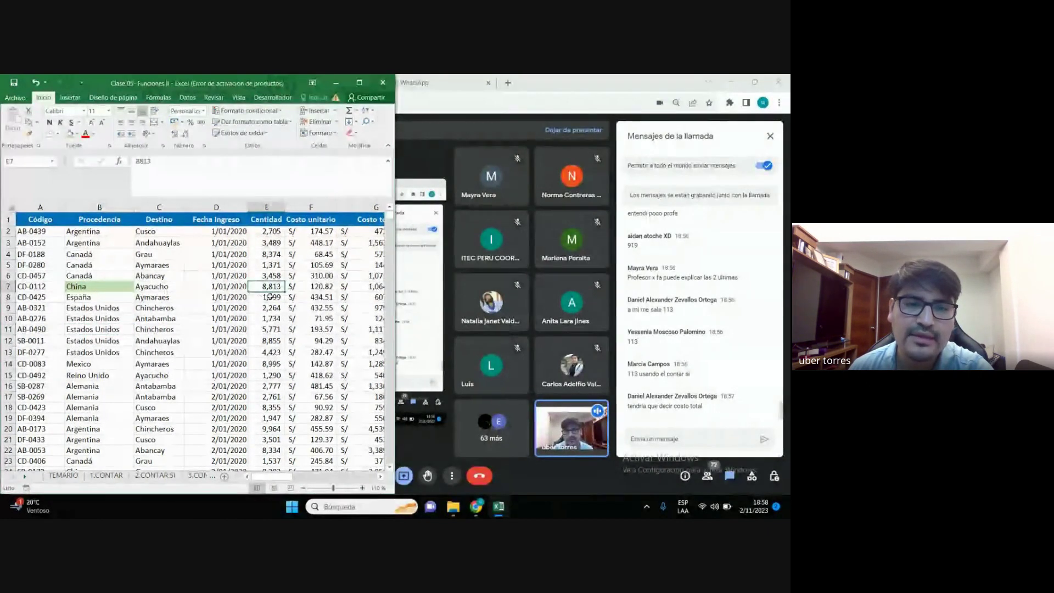
pyautogui.moveTo(264, 294); pyautogui.dragTo(274, 341)
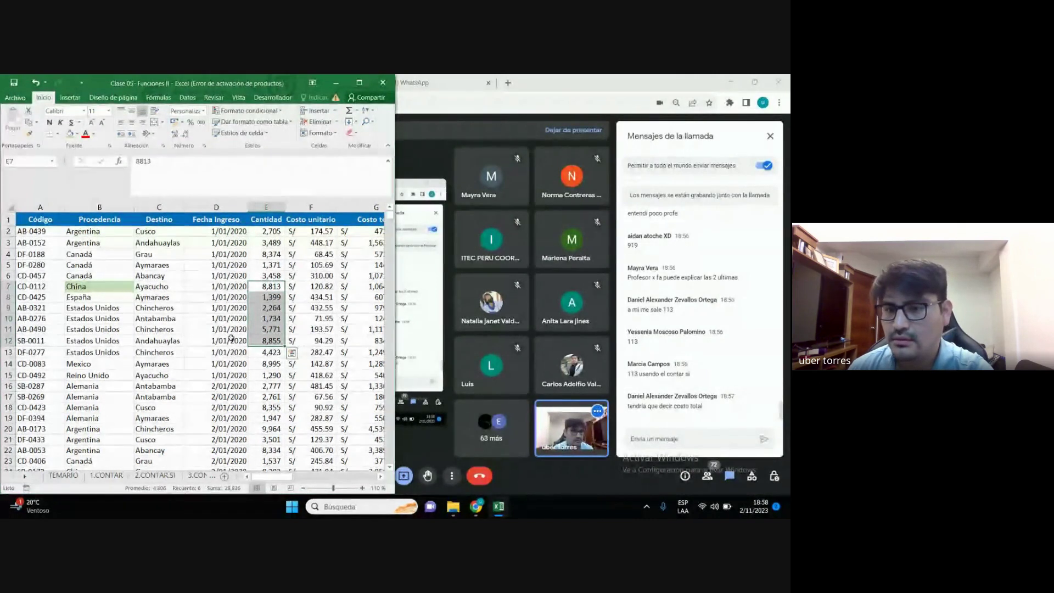
pyautogui.click(302, 289)
pyautogui.click(270, 295)
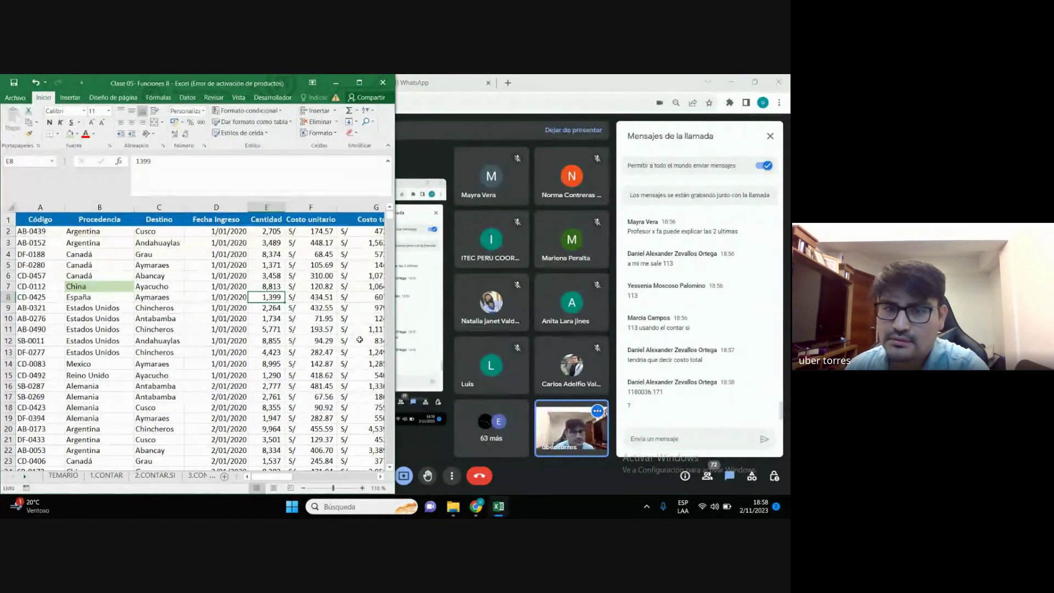
pyautogui.moveTo(273, 476); pyautogui.dragTo(350, 472)
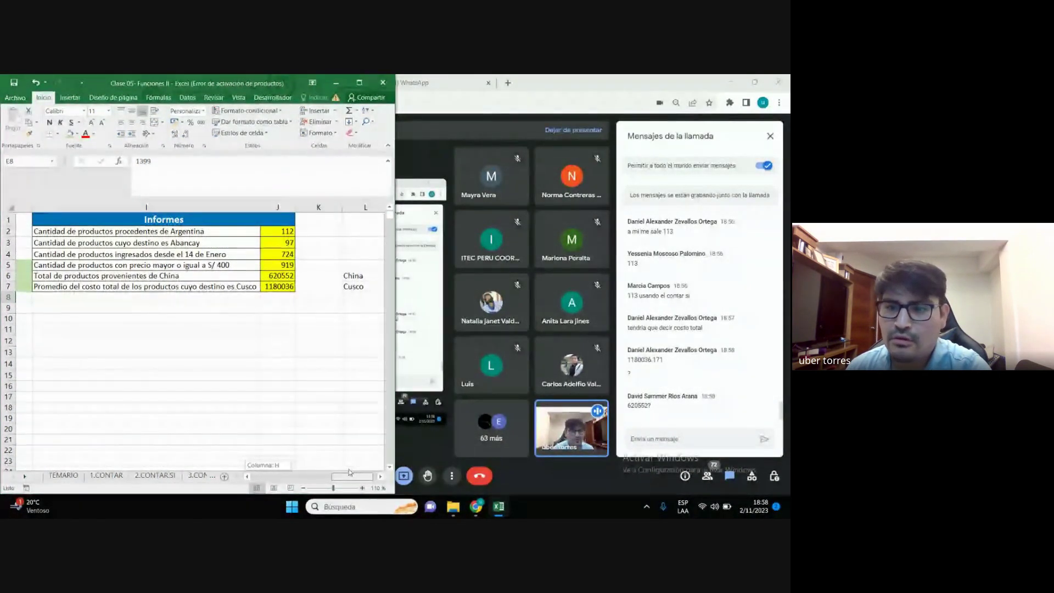
pyautogui.moveTo(349, 473)
pyautogui.mouseDown()
pyautogui.moveTo(258, 461)
pyautogui.moveTo(368, 463)
pyautogui.moveTo(258, 463)
pyautogui.mouseUp()
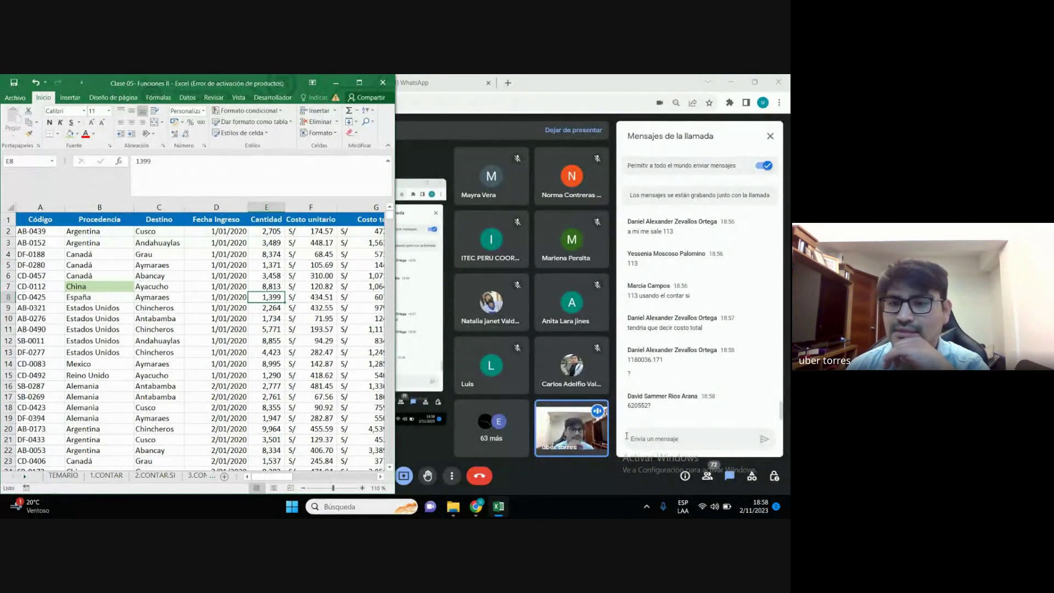
pyautogui.click(669, 454)
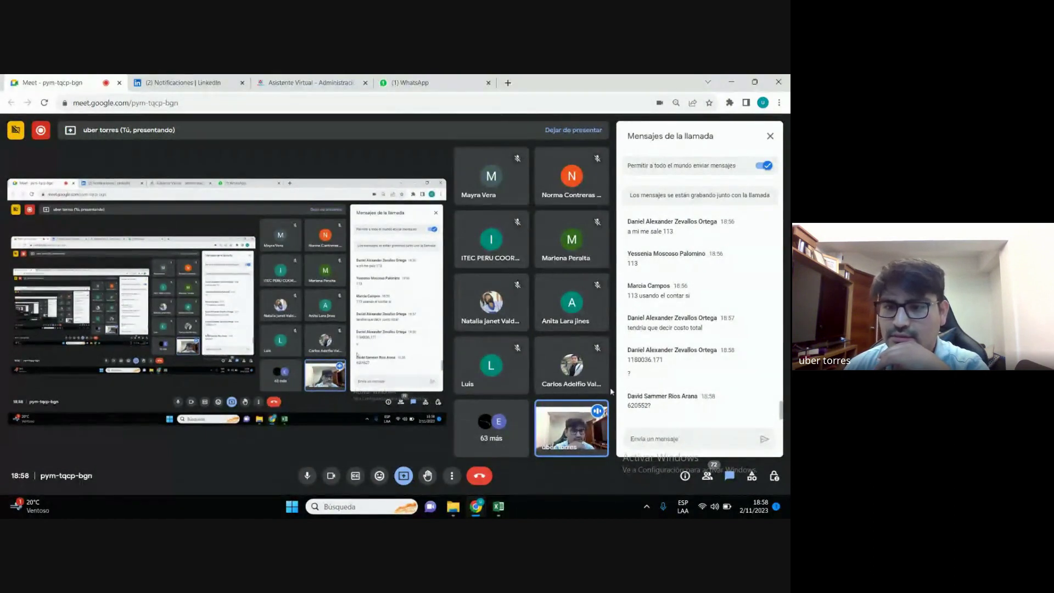
pyautogui.click(498, 507)
pyautogui.click(311, 340)
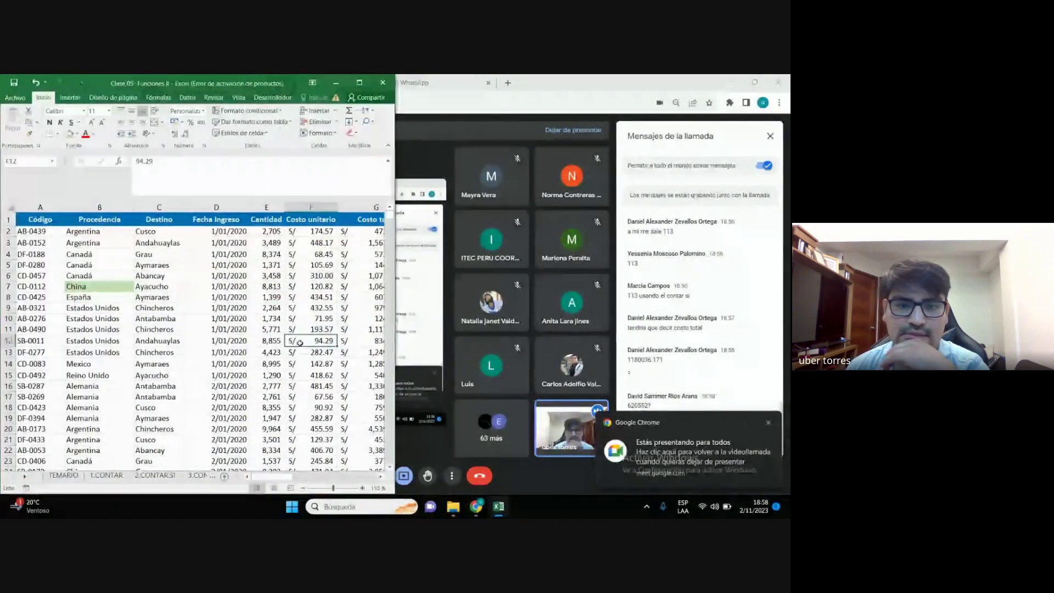
pyautogui.moveTo(289, 477)
pyautogui.mouseDown()
pyautogui.moveTo(365, 476)
pyautogui.moveTo(263, 477)
pyautogui.mouseUp()
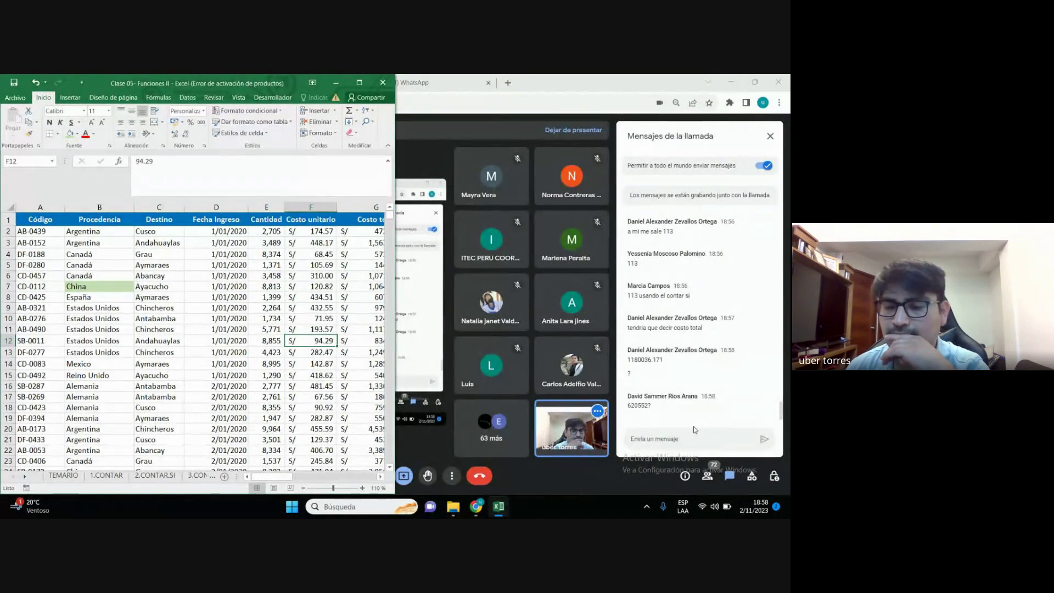
pyautogui.scroll(-4, 329, 340)
pyautogui.press('Down')
pyautogui.press('Down')
pyautogui.press('Down')
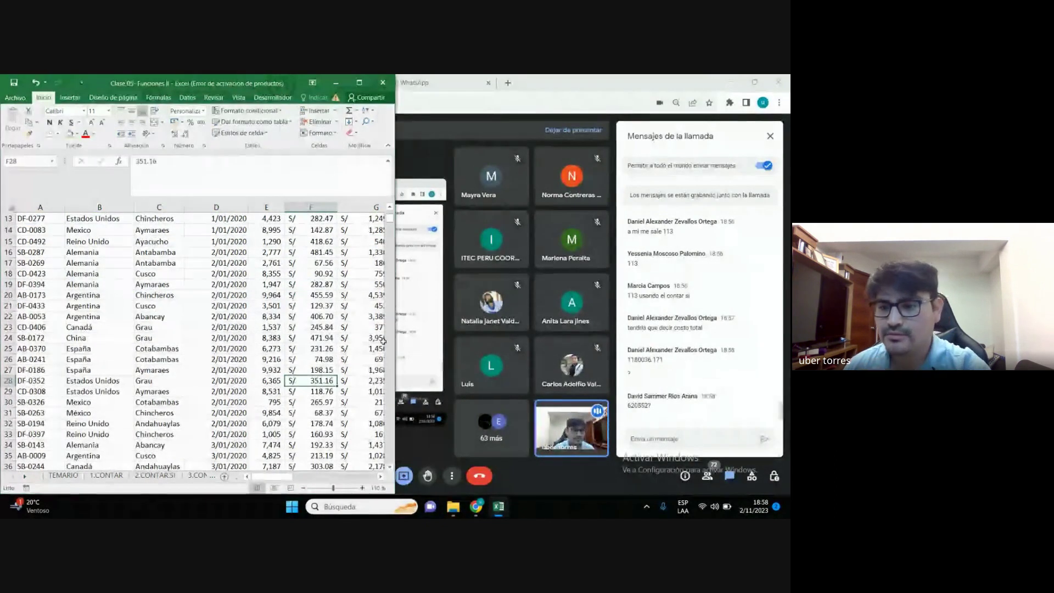
# Maximize Excel and navigate back to the Informes table at row 5
pyautogui.click(354, 86)
pyautogui.scroll(4, 537, 353)
pyautogui.scroll(-3, 537, 353)
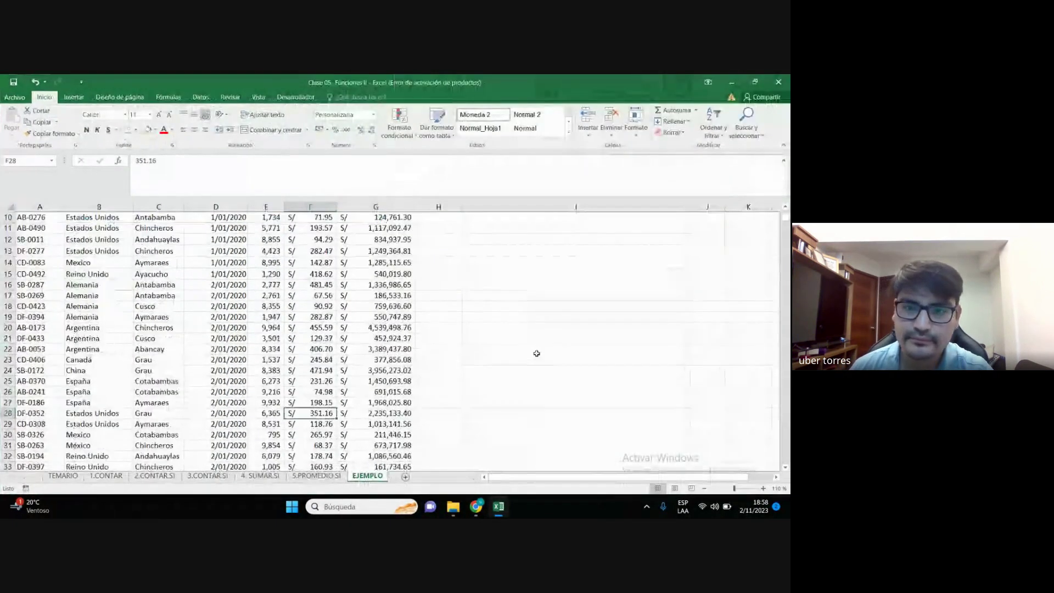
pyautogui.scroll(3, 536, 353)
pyautogui.click(631, 369)
pyautogui.press('Right')
pyautogui.press('Up')
pyautogui.press('Right')
pyautogui.press('Up')
pyautogui.press('Up')
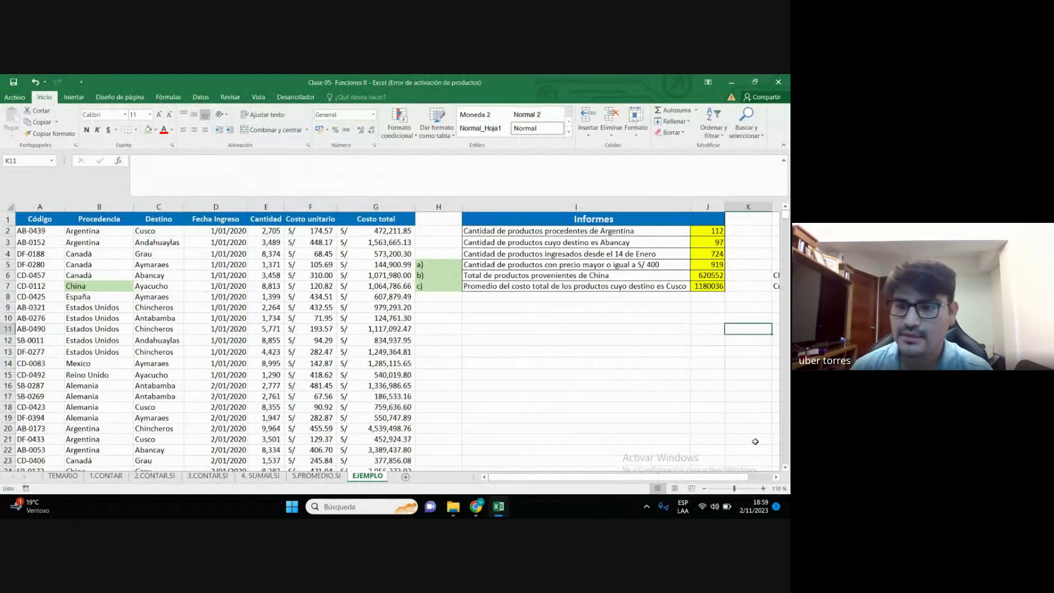
pyautogui.hscroll(1, 756, 442)
pyautogui.click(636, 352)
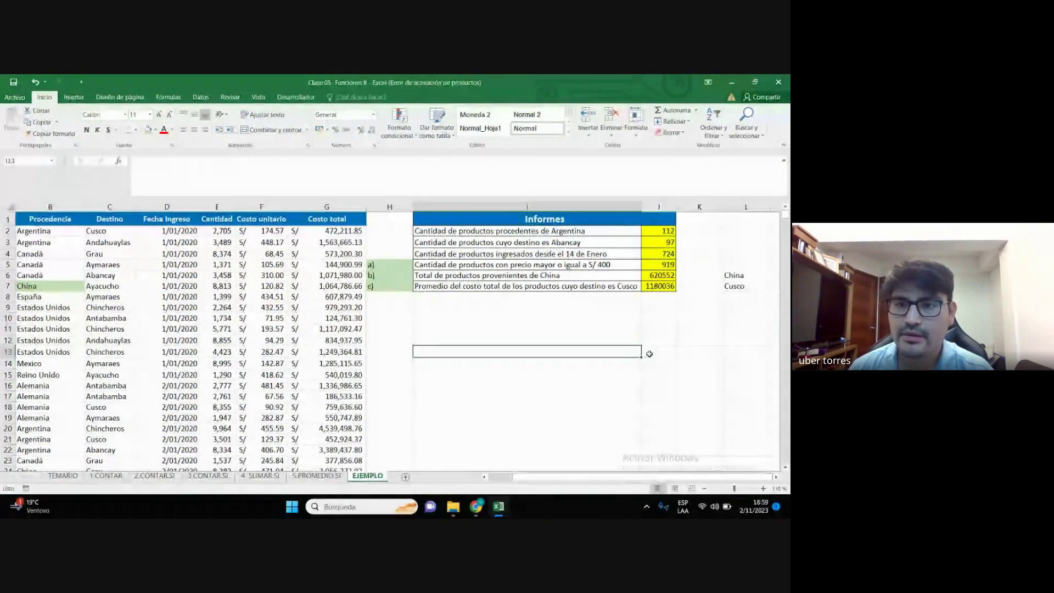
pyautogui.press('Up')
pyautogui.press('Up')
pyautogui.press('Up')
pyautogui.press('Up')
pyautogui.press('Up')
pyautogui.press('Up')
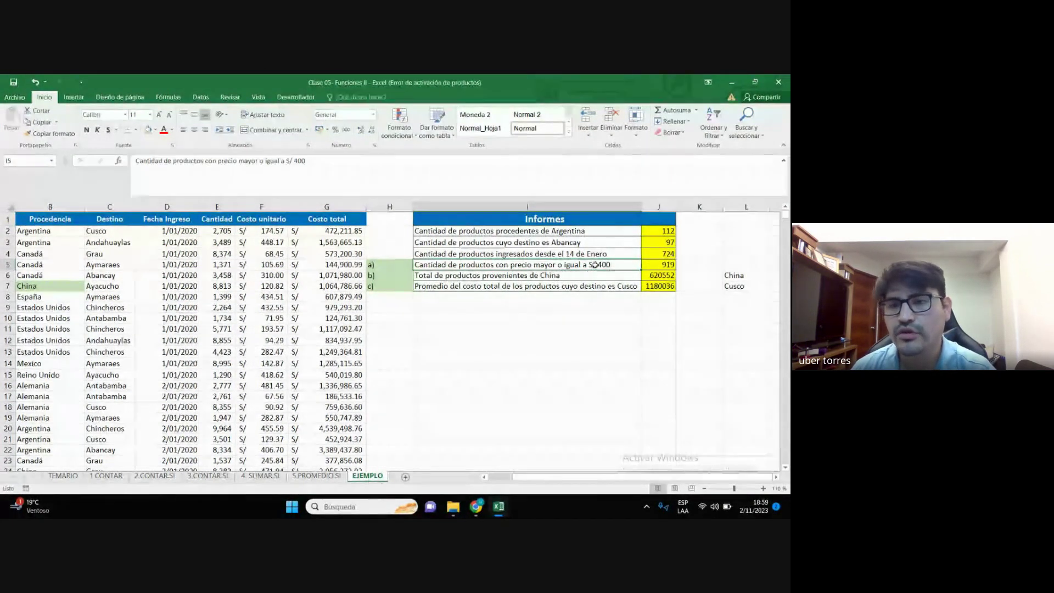
# Inspect J5's =+CONTAR.SI(E2:E947;">=400") formula, confirm it returns 919, then return to Meet
pyautogui.doubleClick(651, 268)
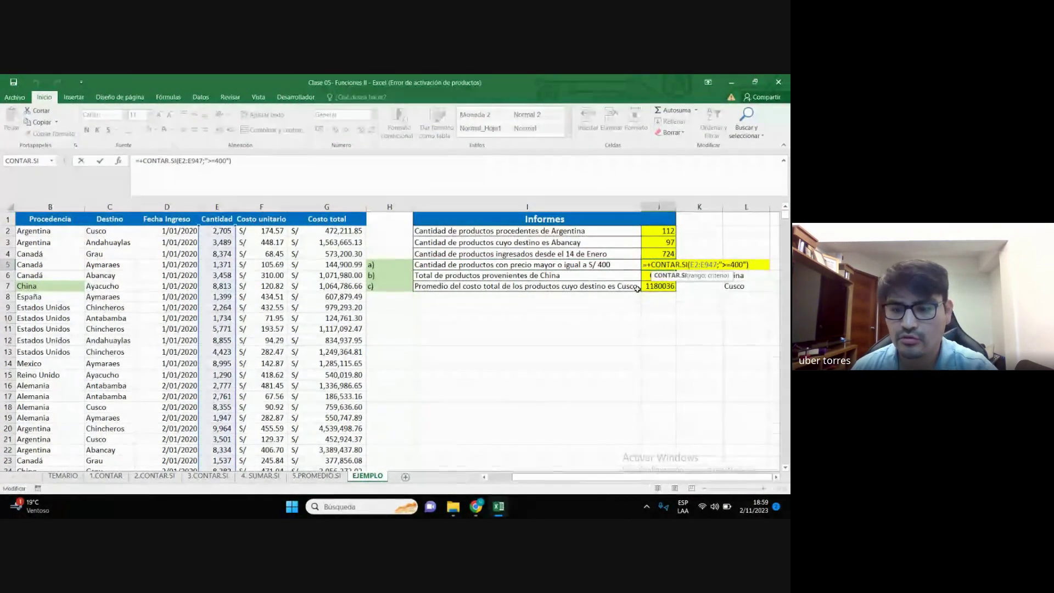
pyautogui.press('Return')
pyautogui.click(441, 265)
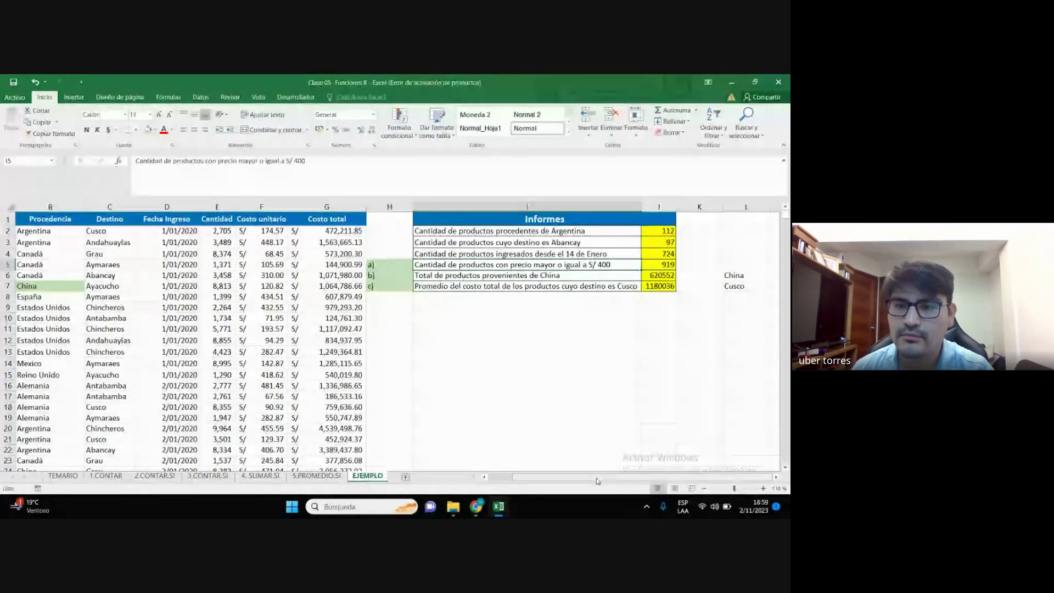
pyautogui.moveTo(598, 477)
pyautogui.mouseDown()
pyautogui.moveTo(584, 479)
pyautogui.moveTo(597, 477)
pyautogui.mouseUp()
pyautogui.doubleClick(659, 264)
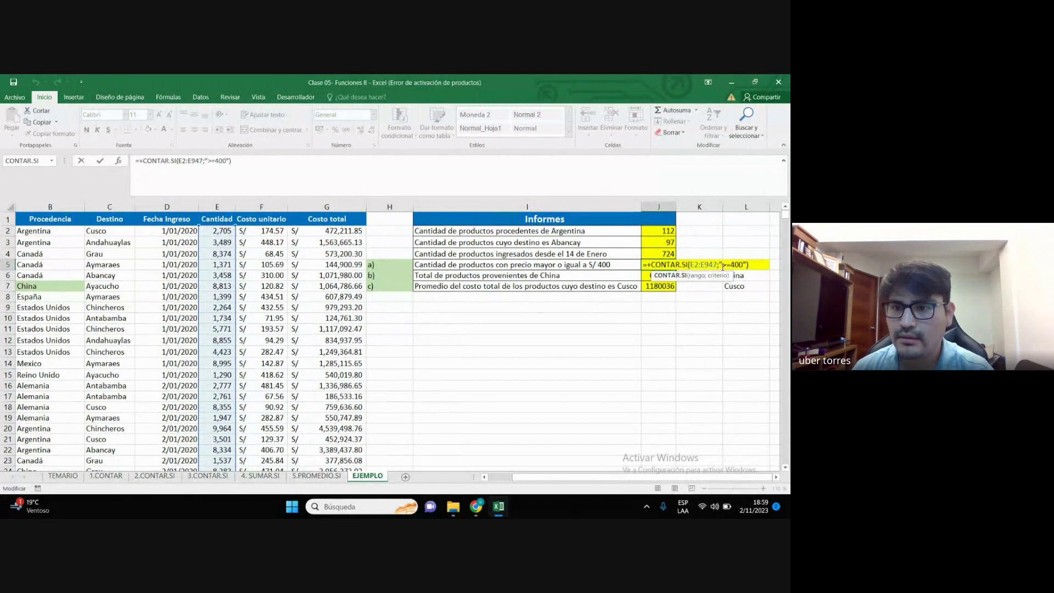
pyautogui.click(722, 265)
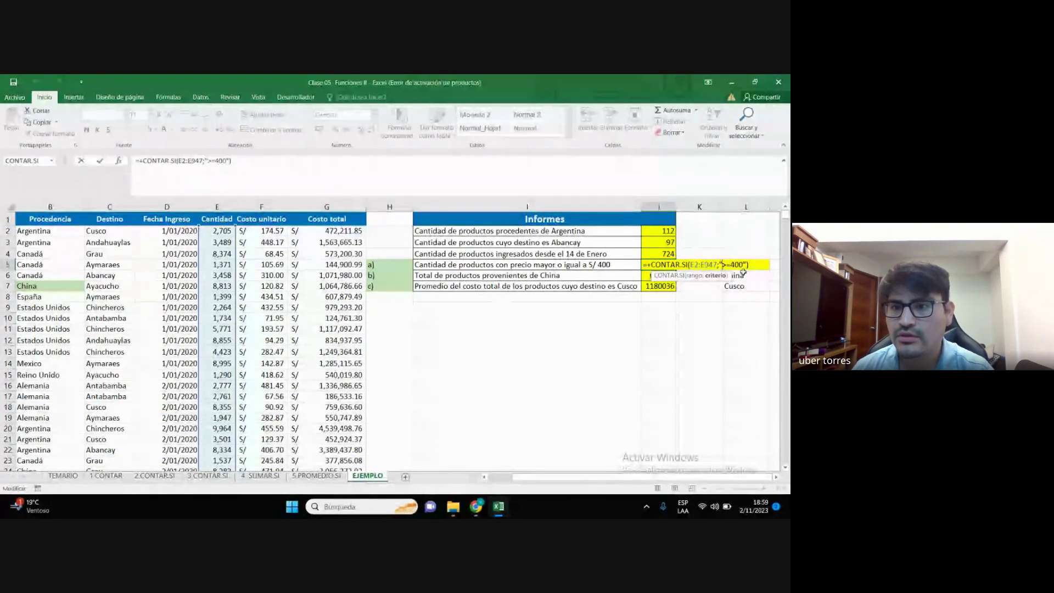
pyautogui.press('Return')
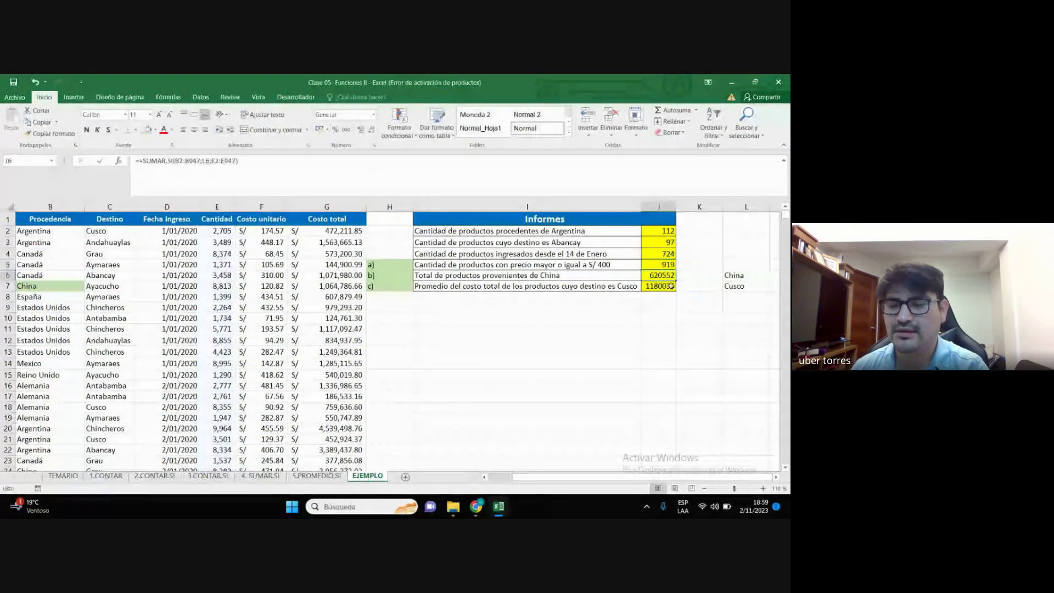
pyautogui.click(666, 264)
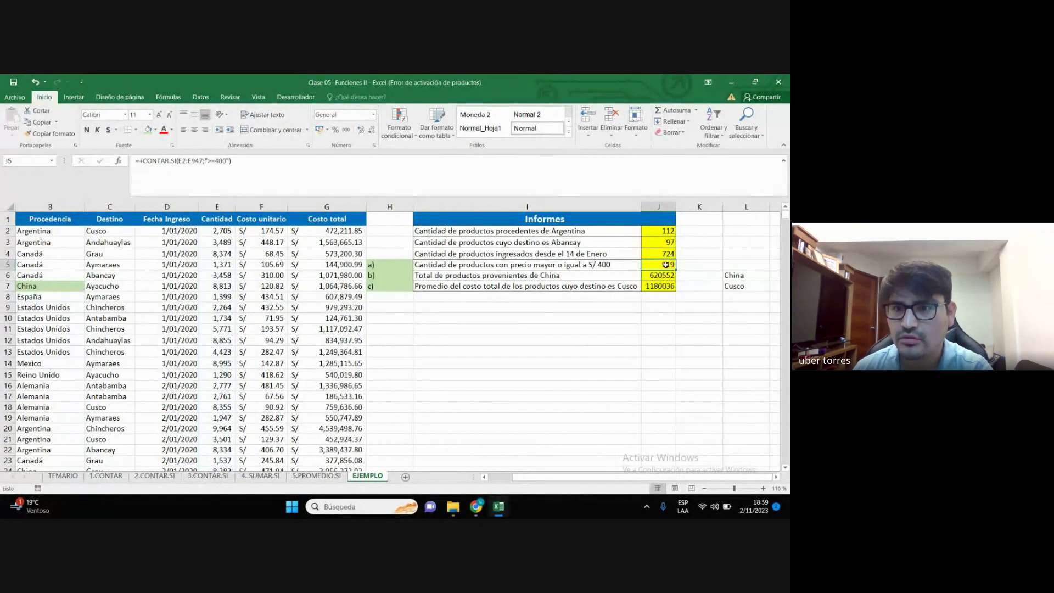
pyautogui.click(686, 266)
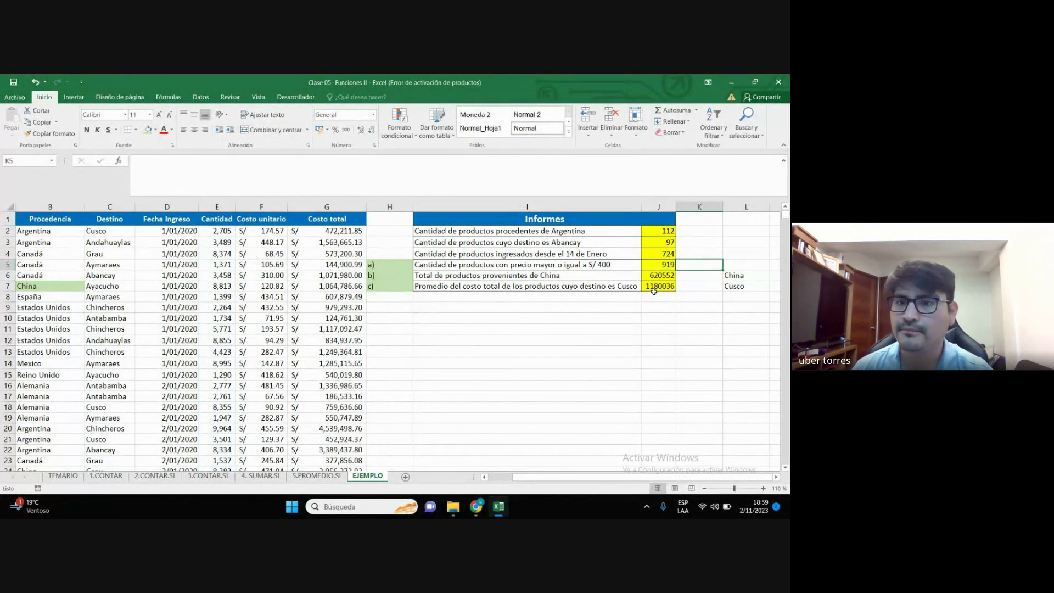
pyautogui.click(627, 322)
pyautogui.moveTo(476, 506)
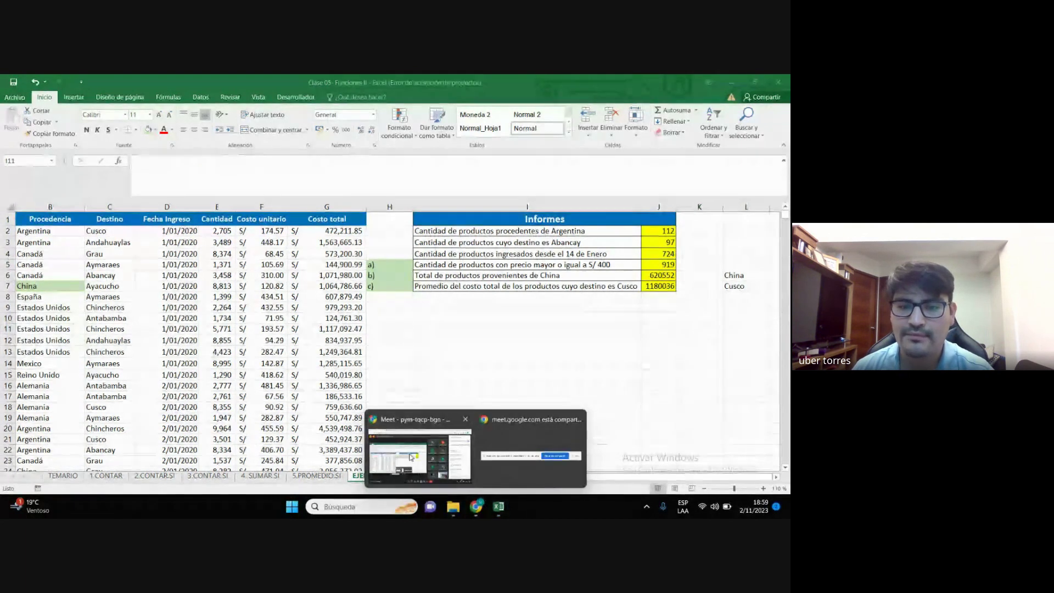
pyautogui.click(420, 447)
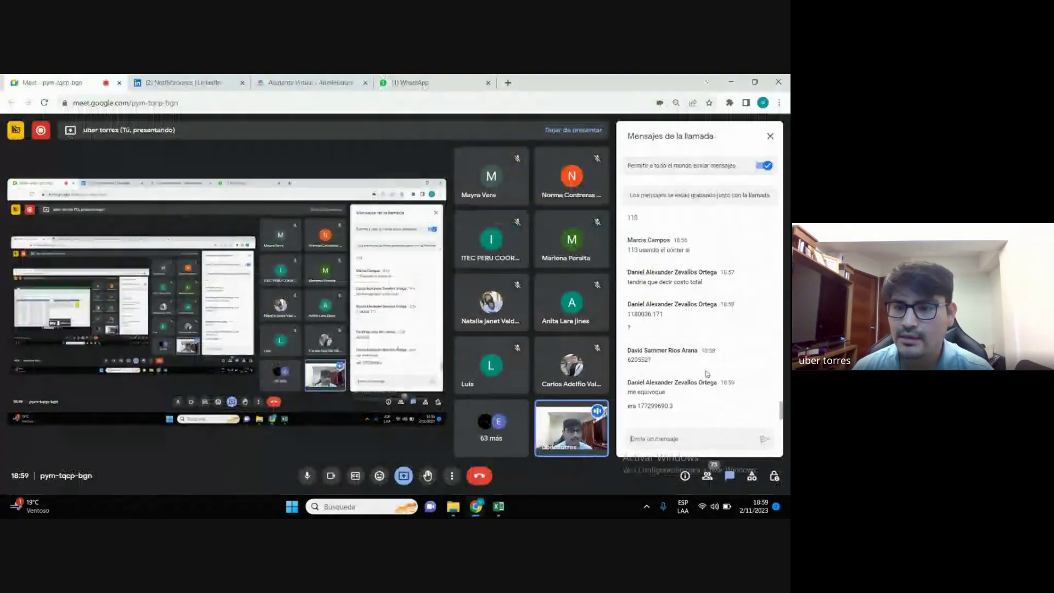
# Return to Excel, dismiss the screen-sharing notification, and scroll left to the source data
pyautogui.click(732, 87)
pyautogui.click(687, 331)
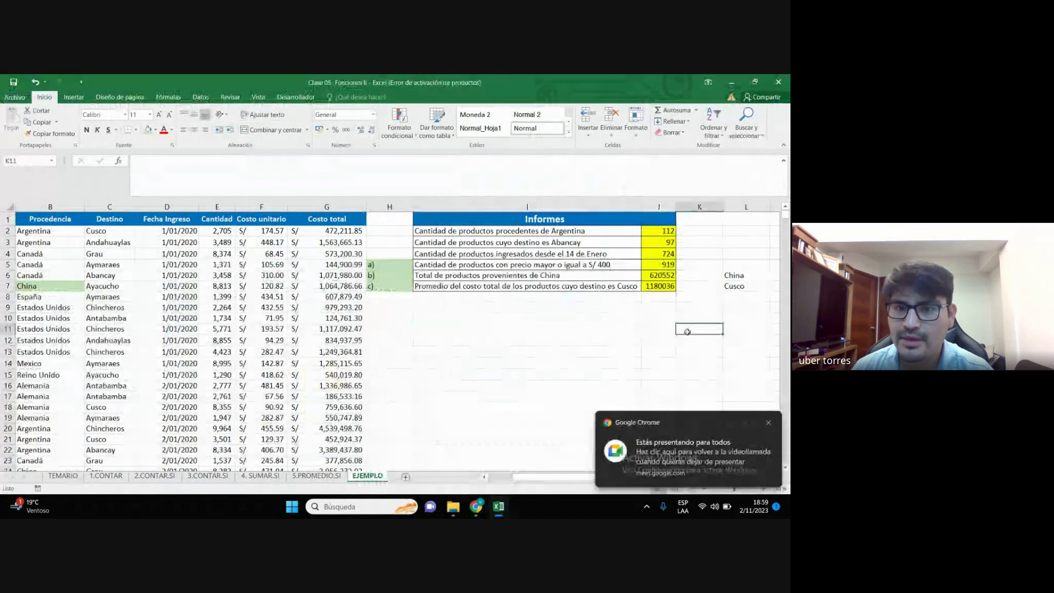
pyautogui.click(769, 423)
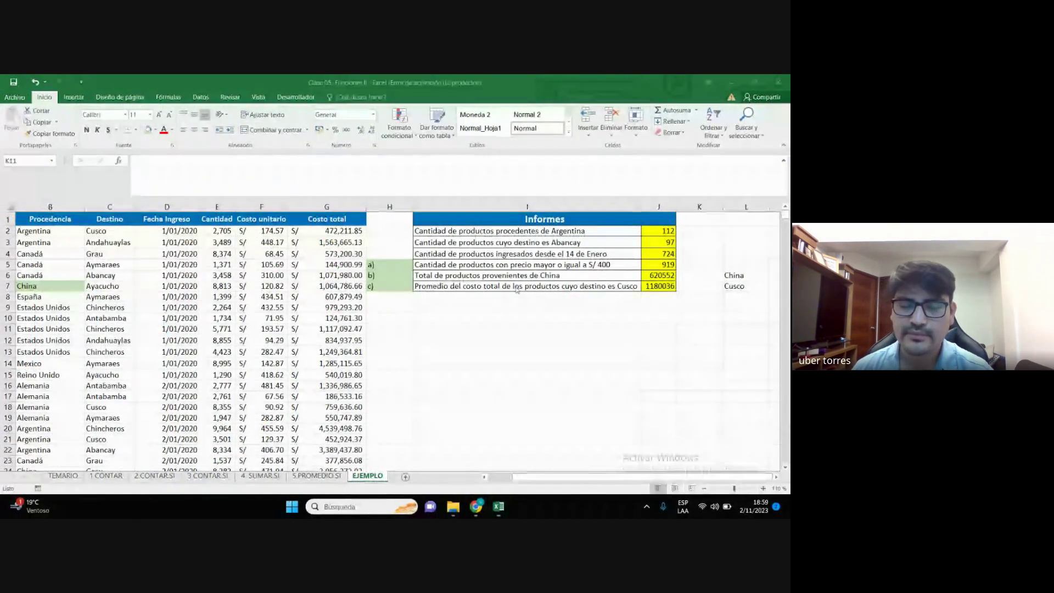
pyautogui.click(464, 275)
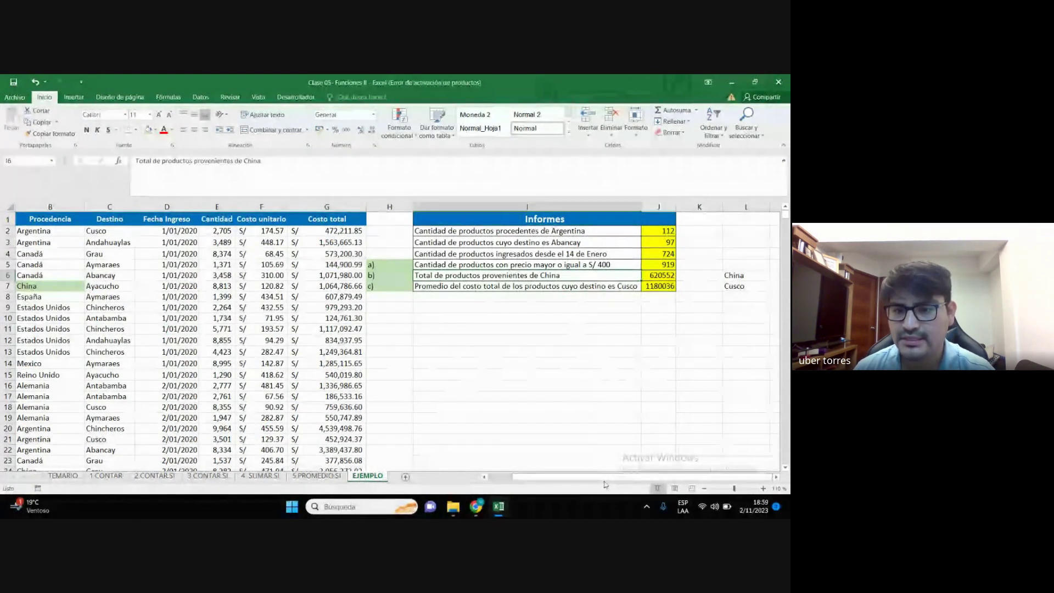
pyautogui.hscroll(-2, 510, 327)
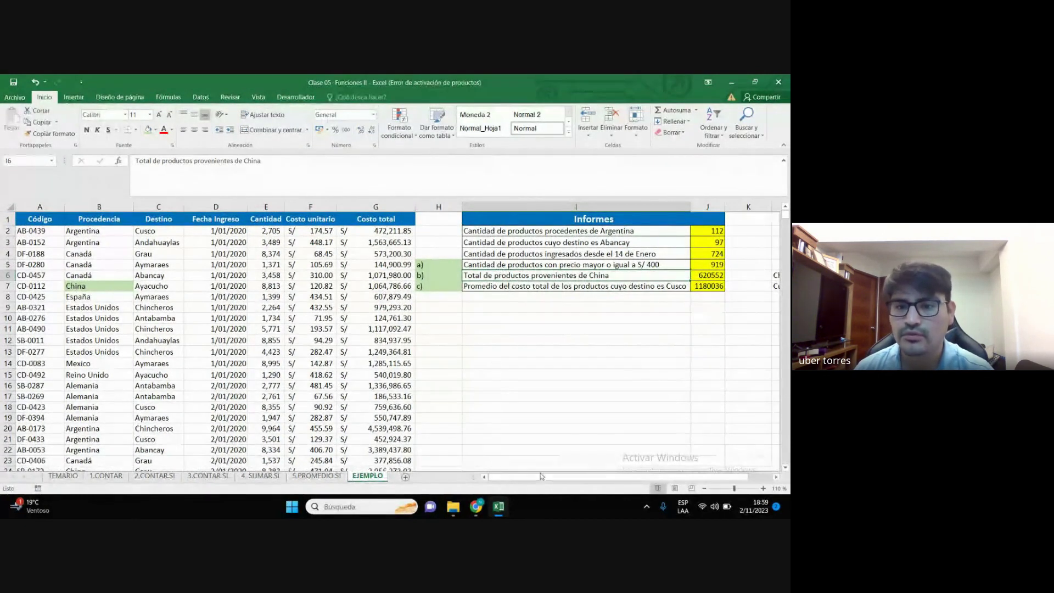
pyautogui.click(494, 374)
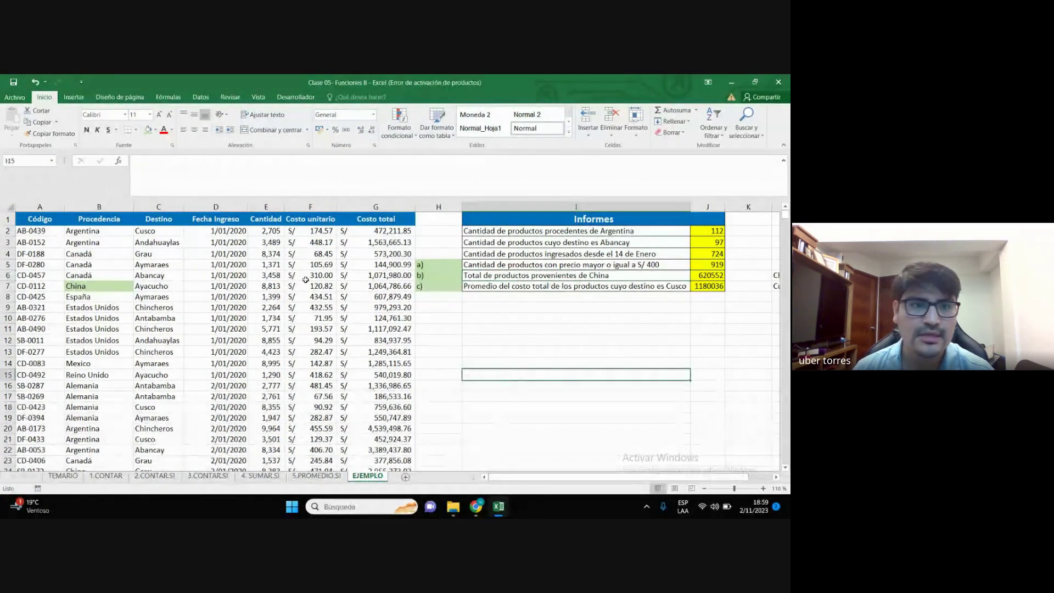
# Fill the full Cantidad (E) and Procedencia (B) data columns light green
pyautogui.click(250, 218)
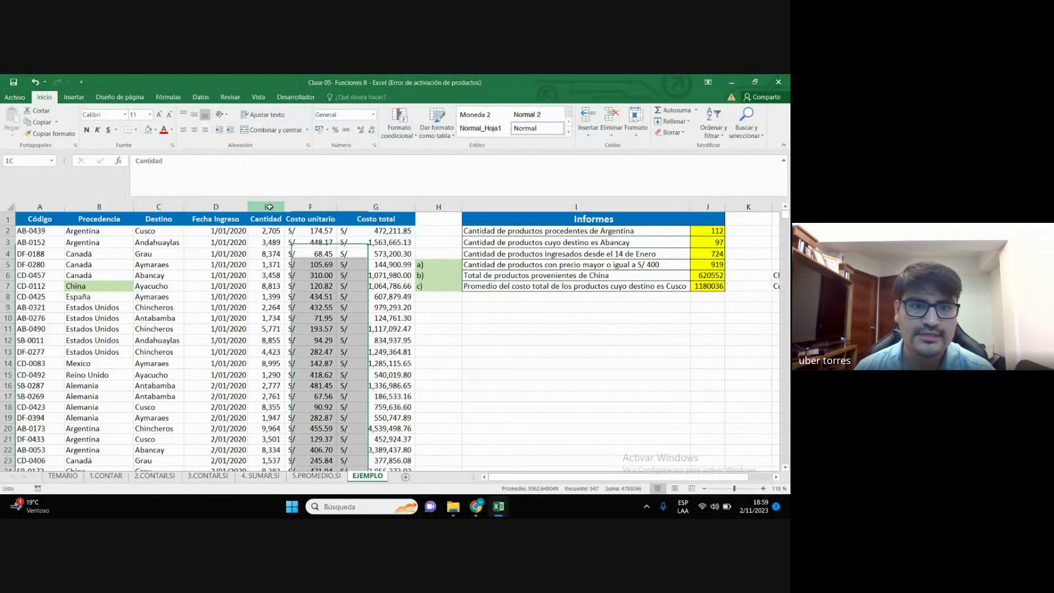
pyautogui.hotkey('ctrl', 'shift', 'Down')
pyautogui.click(148, 129)
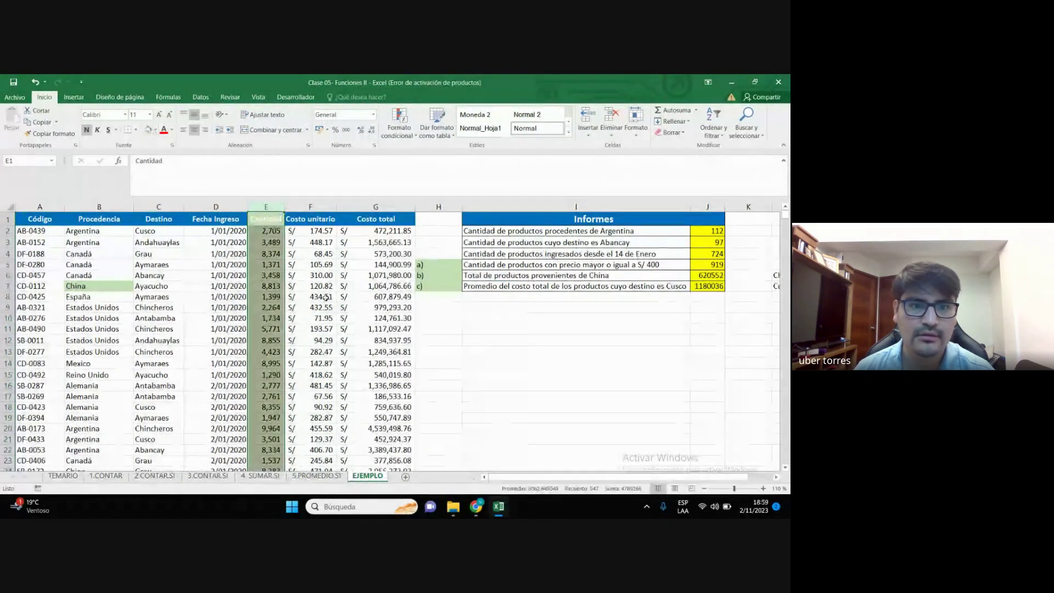
pyautogui.click(321, 297)
pyautogui.click(101, 220)
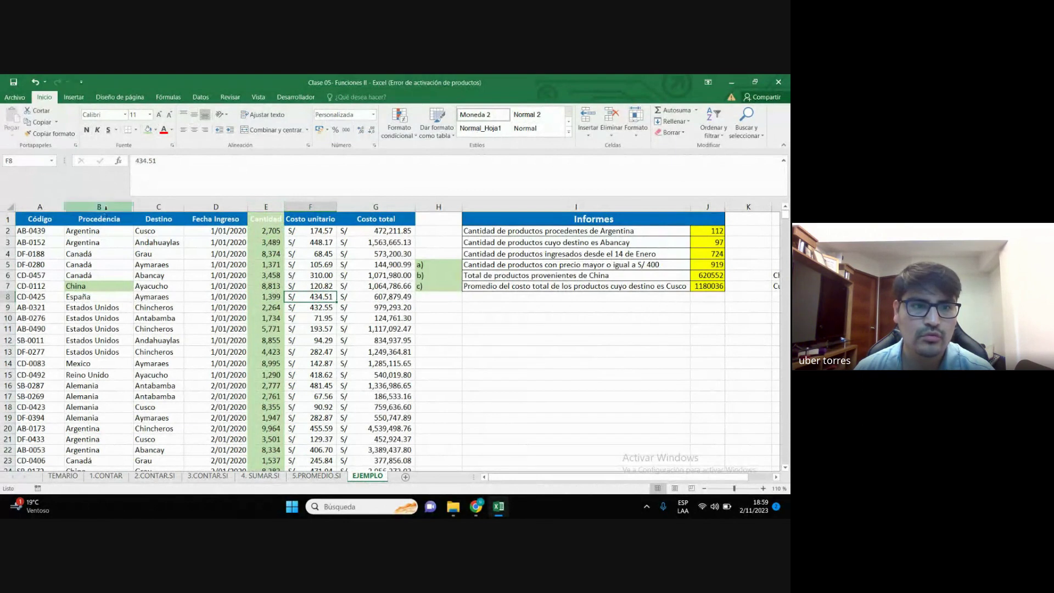
pyautogui.hotkey('ctrl', 'shift', 'Down')
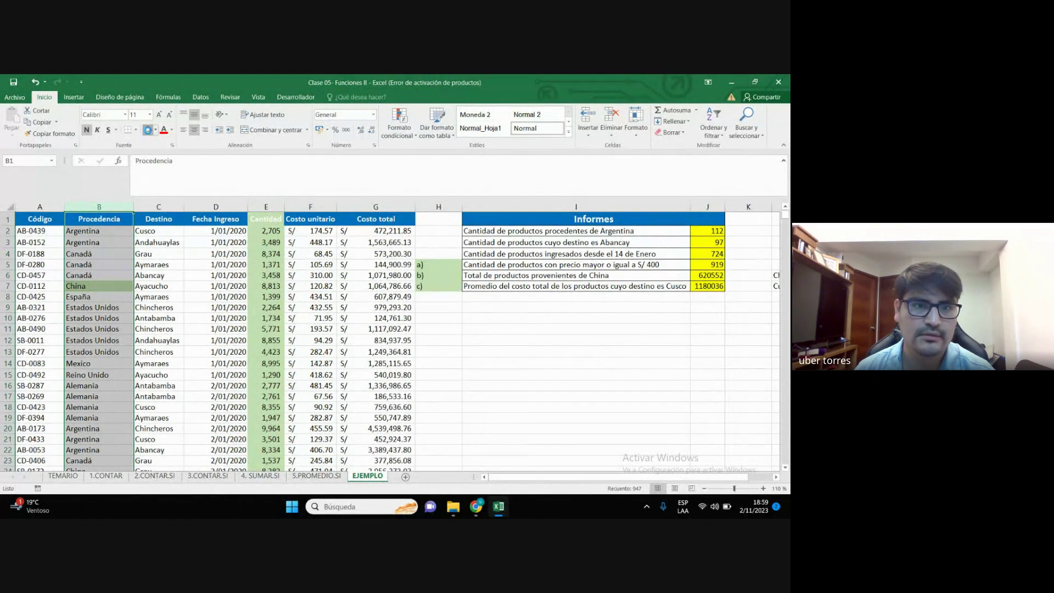
pyautogui.click(148, 129)
pyautogui.click(376, 305)
pyautogui.click(527, 339)
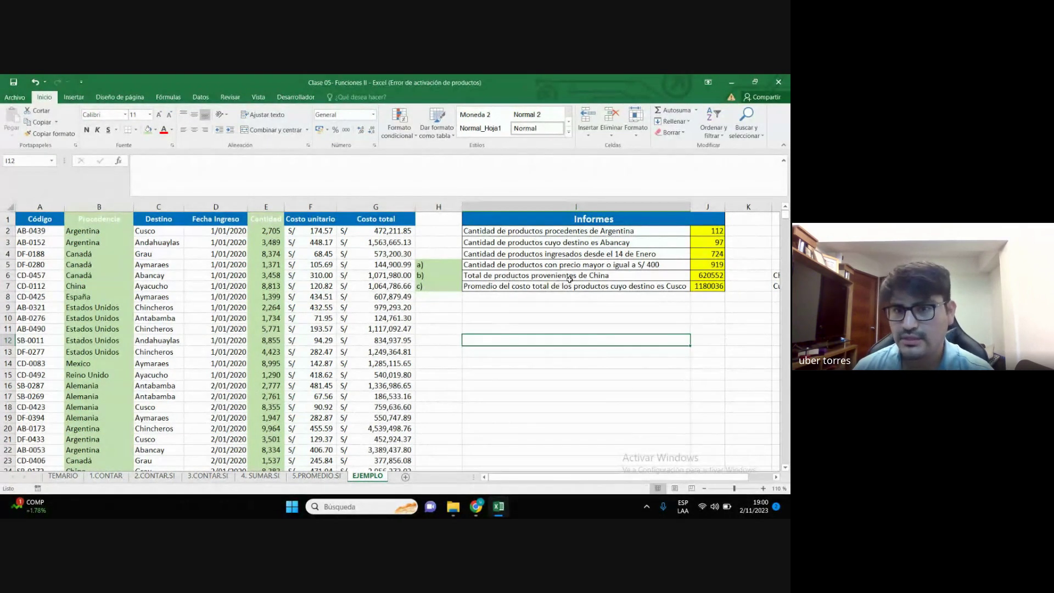
# Colour the China cell B7 yellow and mark the China origins in rows 37–38
pyautogui.click(216, 264)
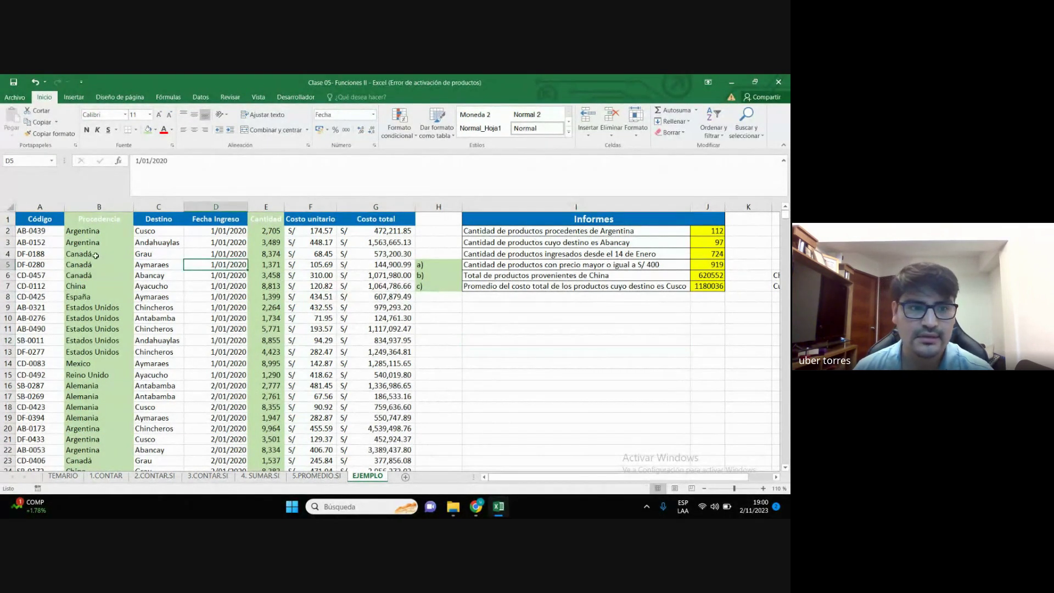
pyautogui.click(76, 286)
pyautogui.click(155, 130)
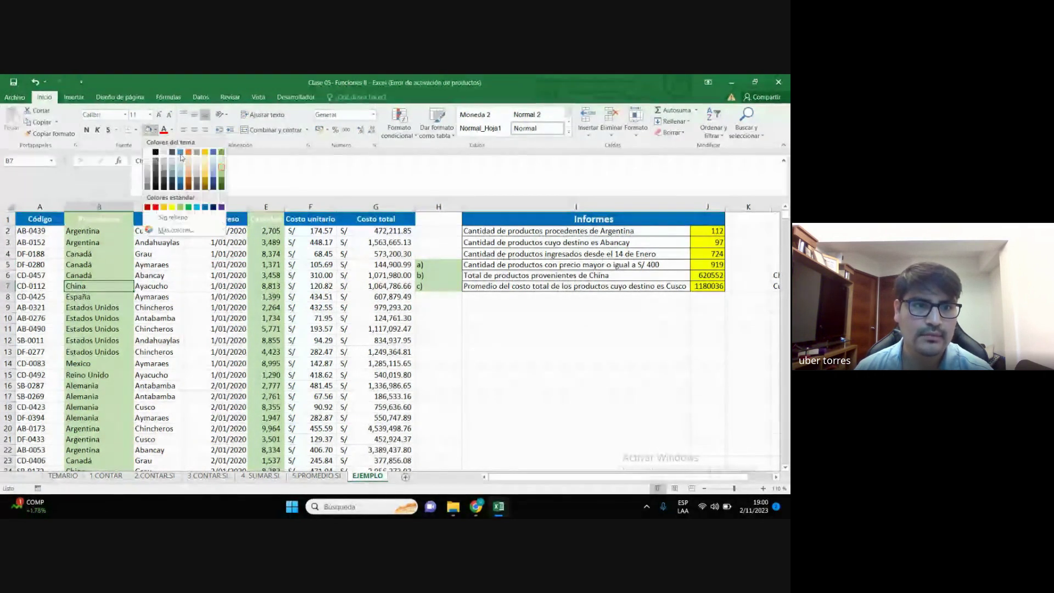
pyautogui.click(172, 207)
pyautogui.scroll(-3, 88, 375)
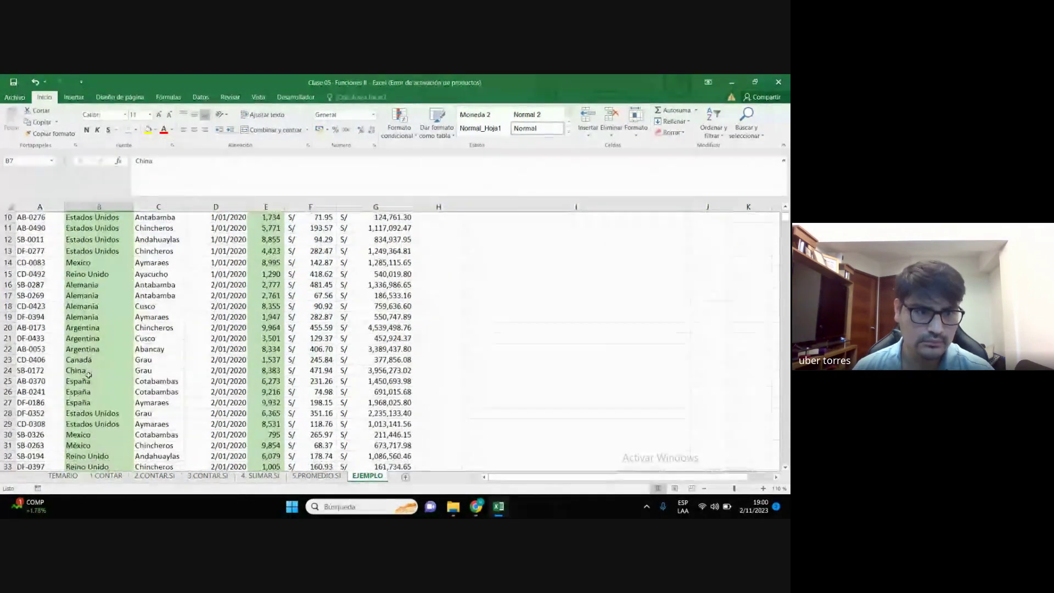
pyautogui.scroll(-2, 89, 375)
pyautogui.scroll(-2, 88, 375)
pyautogui.moveTo(88, 377); pyautogui.dragTo(88, 388)
pyautogui.scroll(4, 175, 382)
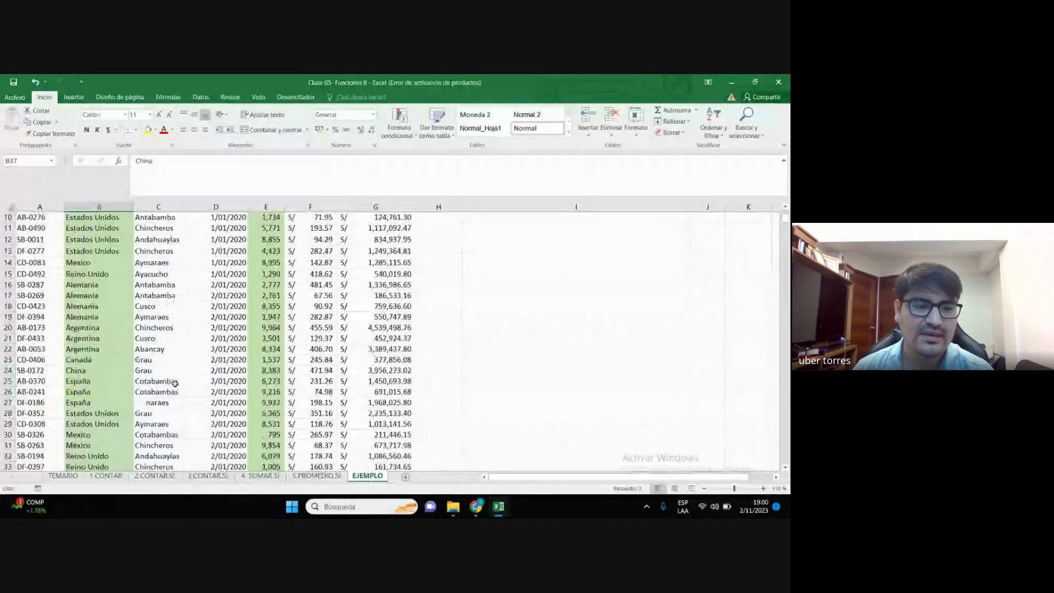
pyautogui.scroll(1, 175, 383)
pyautogui.scroll(2, 174, 383)
# Select the China quantities 8,813 in E7 and 1,362 and 1,675 in E37:E38
pyautogui.click(268, 286)
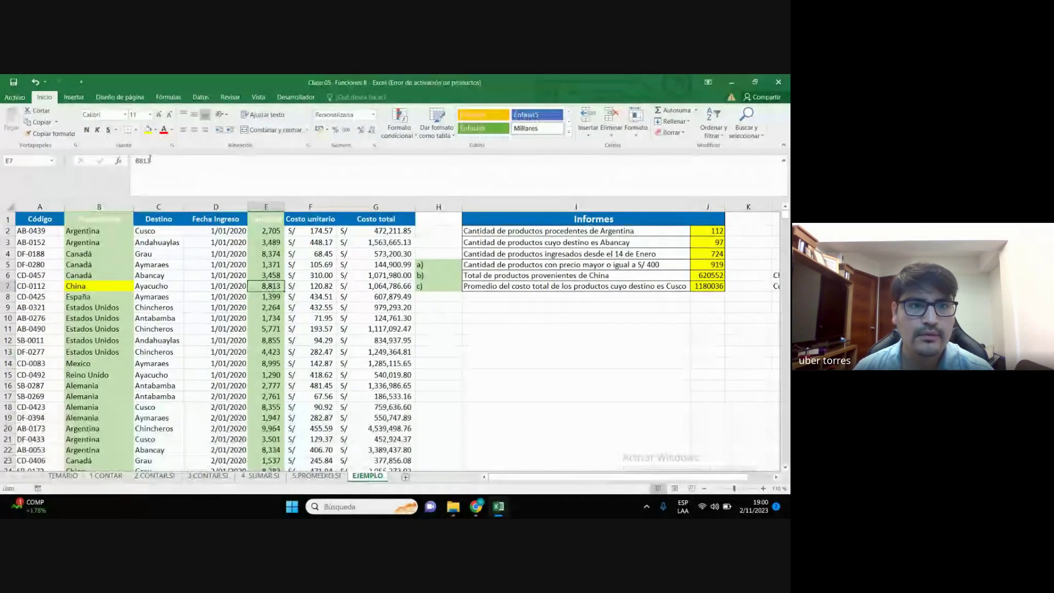
pyautogui.scroll(-2, 260, 347)
pyautogui.scroll(-2, 259, 347)
pyautogui.scroll(-2, 260, 347)
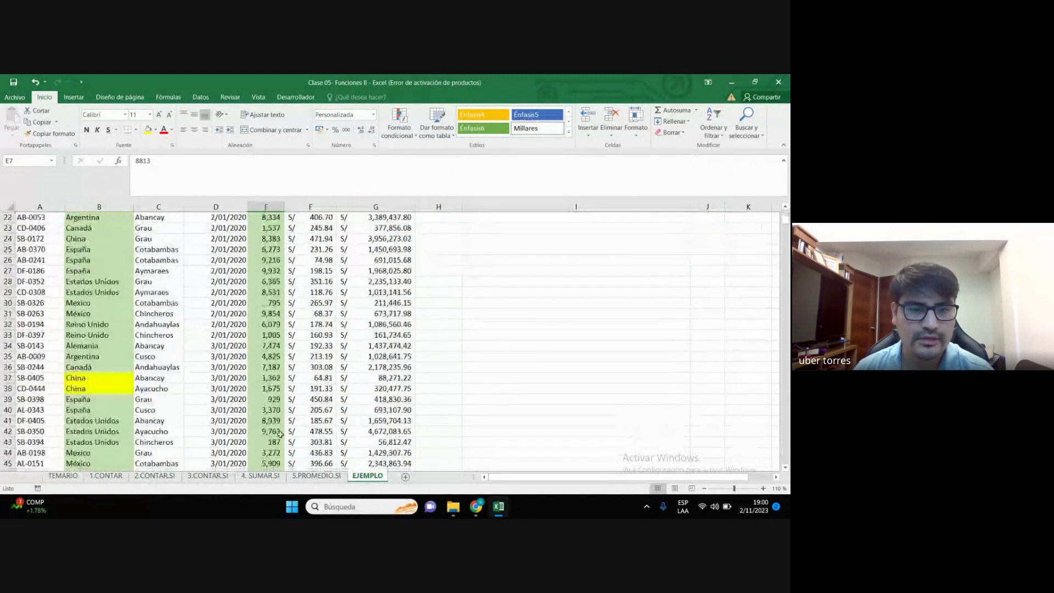
pyautogui.scroll(-2, 260, 347)
pyautogui.moveTo(260, 347); pyautogui.dragTo(278, 358)
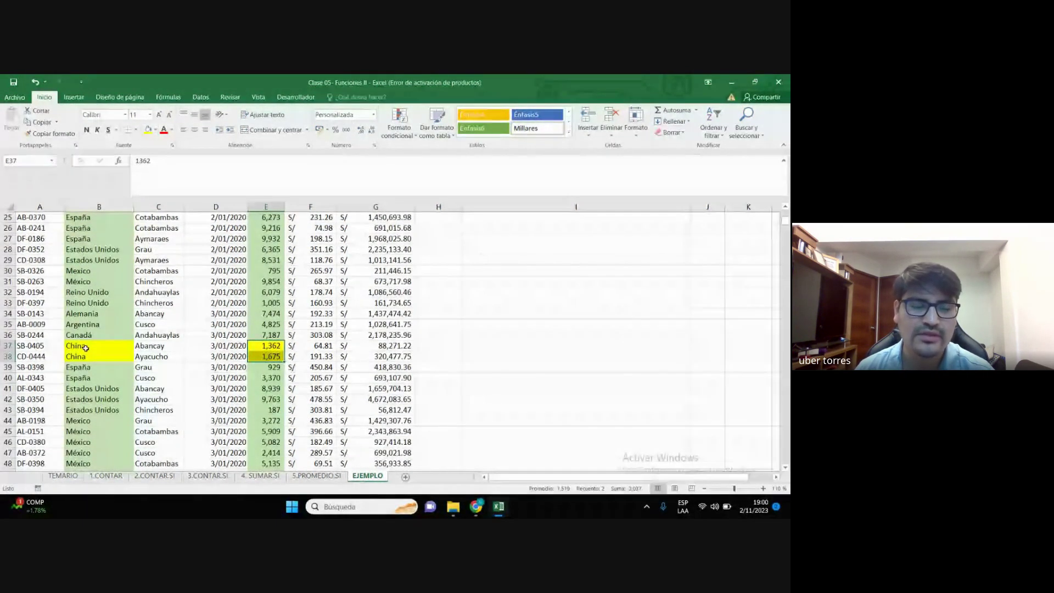
# Scroll the EJEMPLO sheet back up toward row 1 and the Informes table
pyautogui.scroll(5, 258, 365)
pyautogui.scroll(3, 251, 371)
pyautogui.scroll(-1, 253, 371)
pyautogui.scroll(-1, 258, 371)
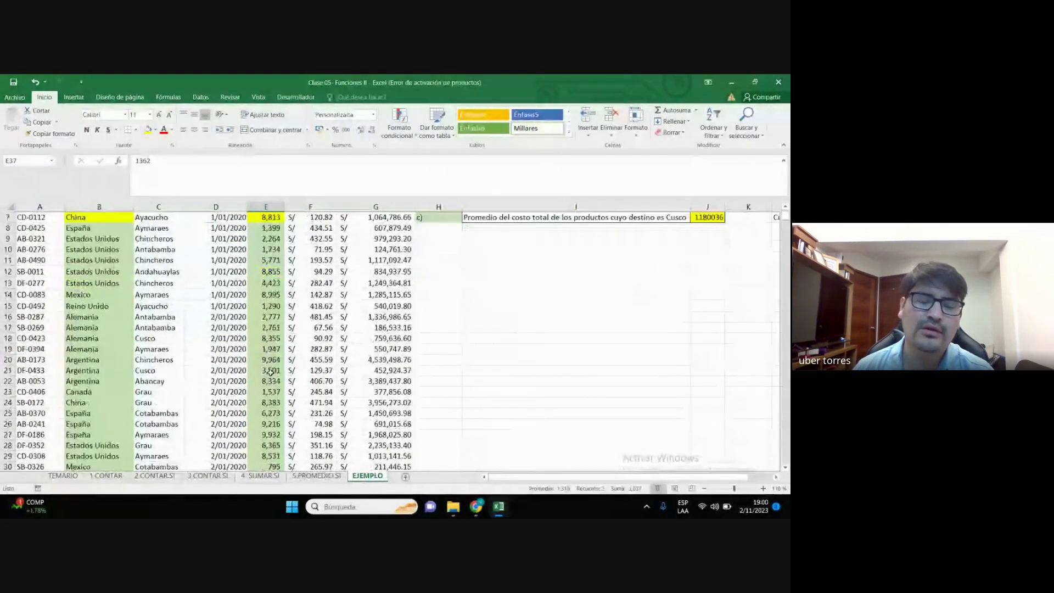
pyautogui.scroll(1, 266, 370)
pyautogui.scroll(1, 273, 370)
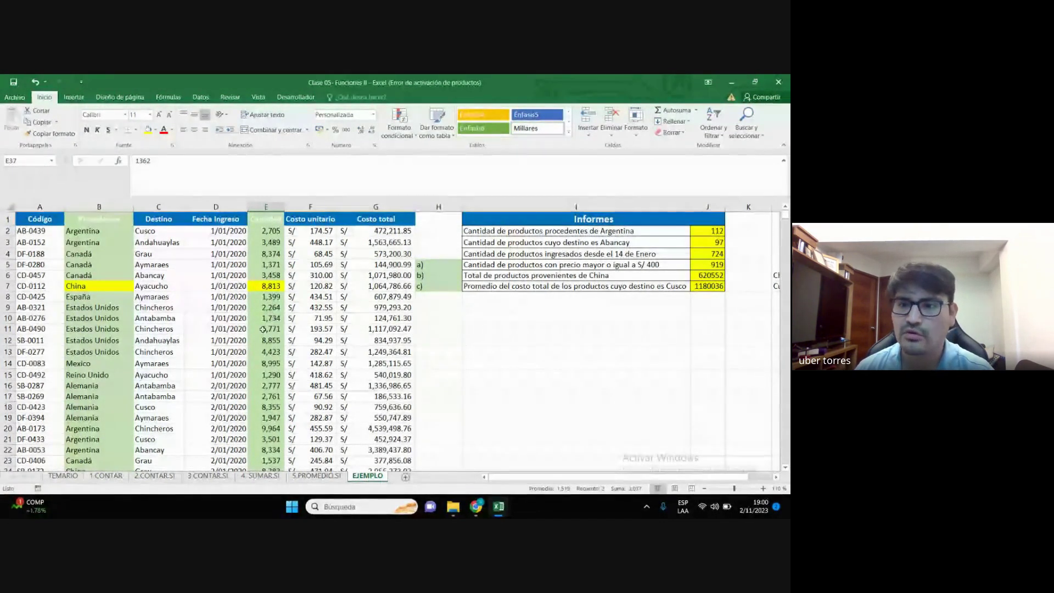
pyautogui.click(541, 351)
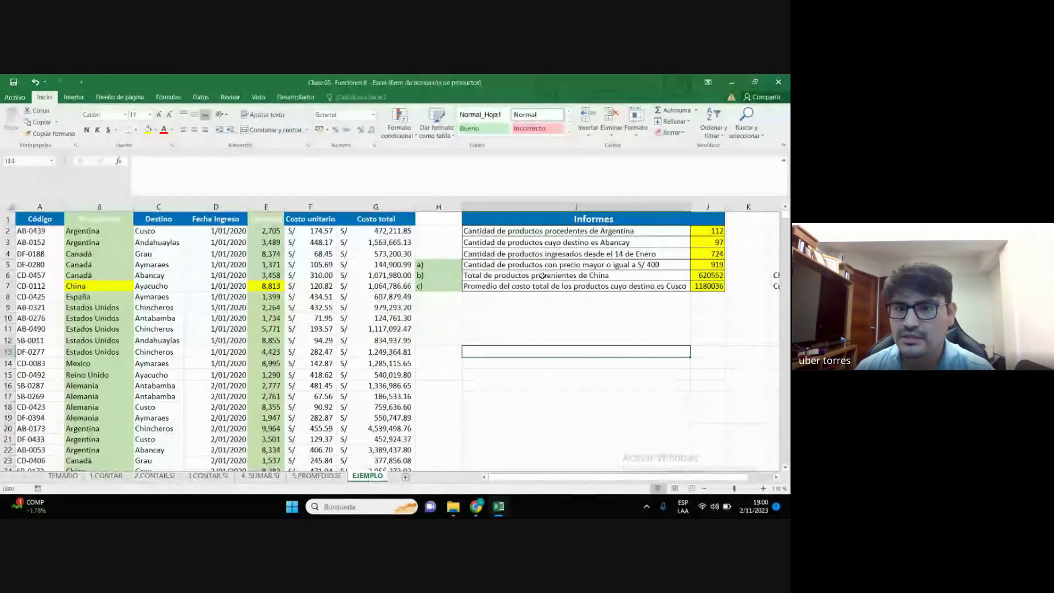
pyautogui.doubleClick(701, 276)
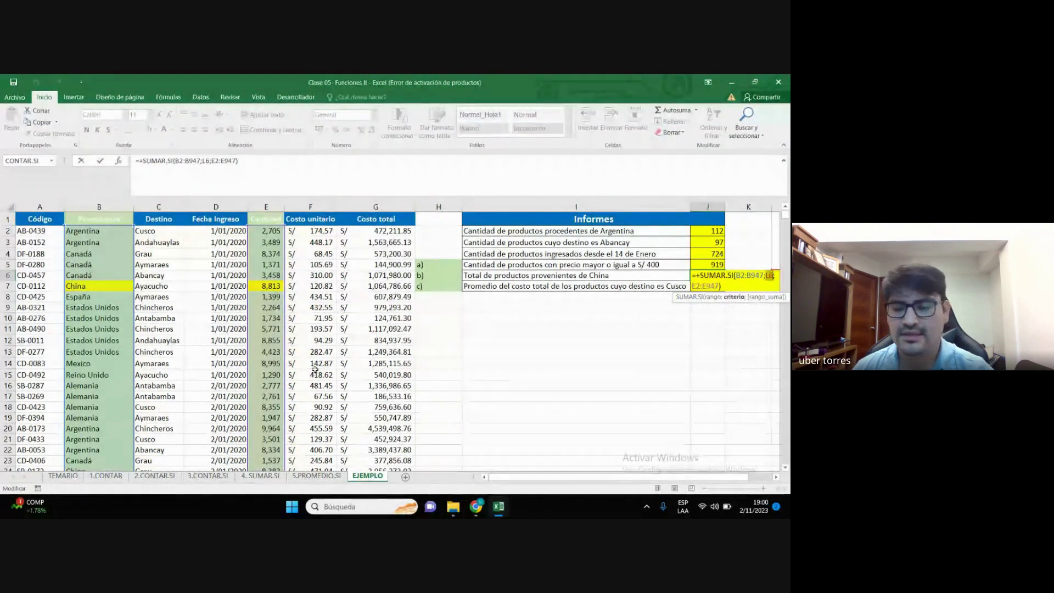
pyautogui.press('Return')
pyautogui.click(715, 275)
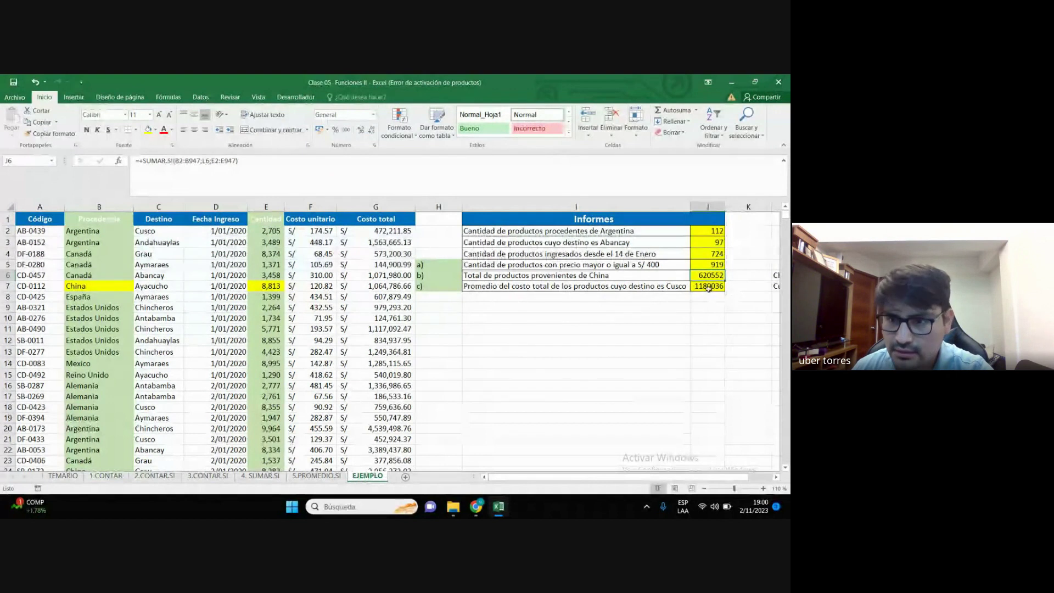
pyautogui.doubleClick(708, 289)
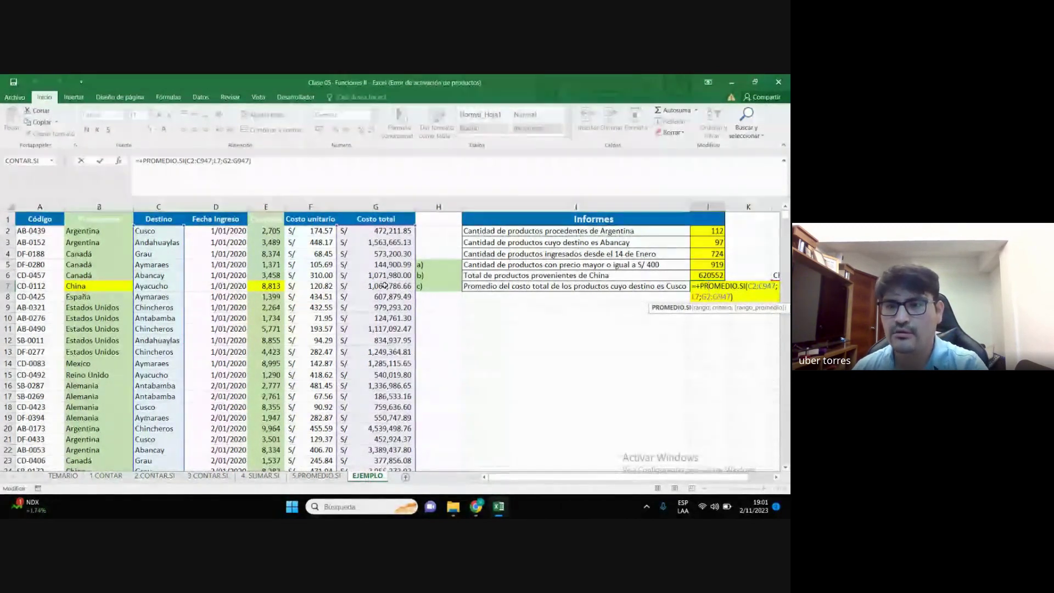
pyautogui.press('Return')
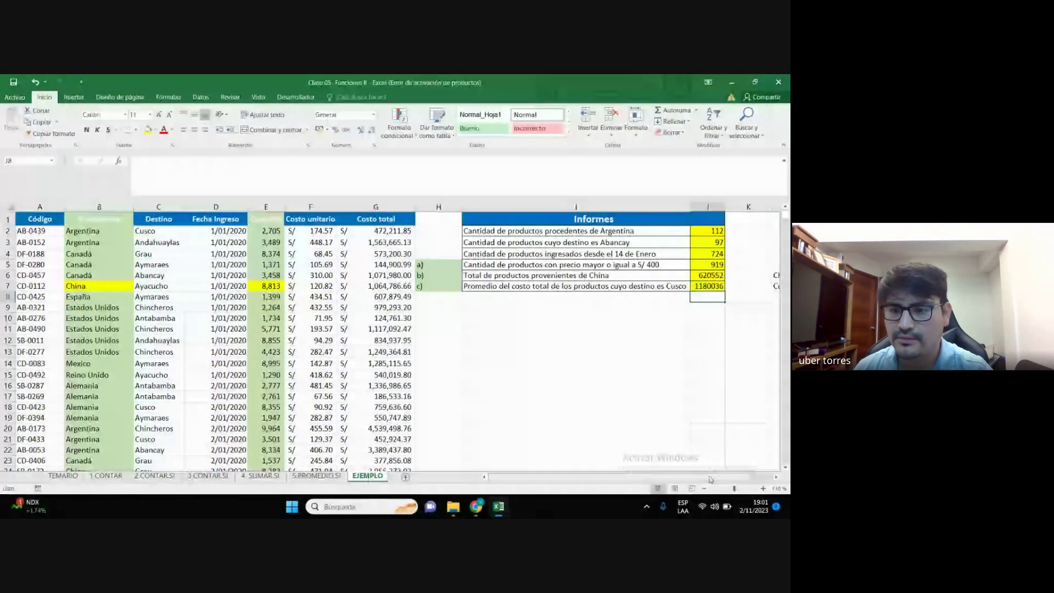
pyautogui.hscroll(1, 718, 469)
pyautogui.moveTo(476, 506)
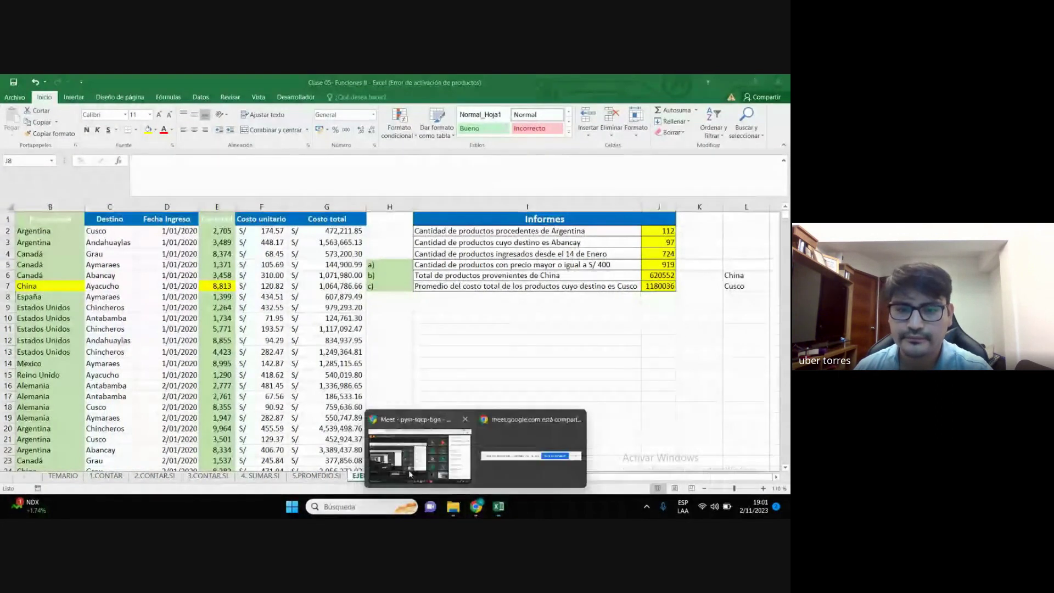
pyautogui.click(384, 447)
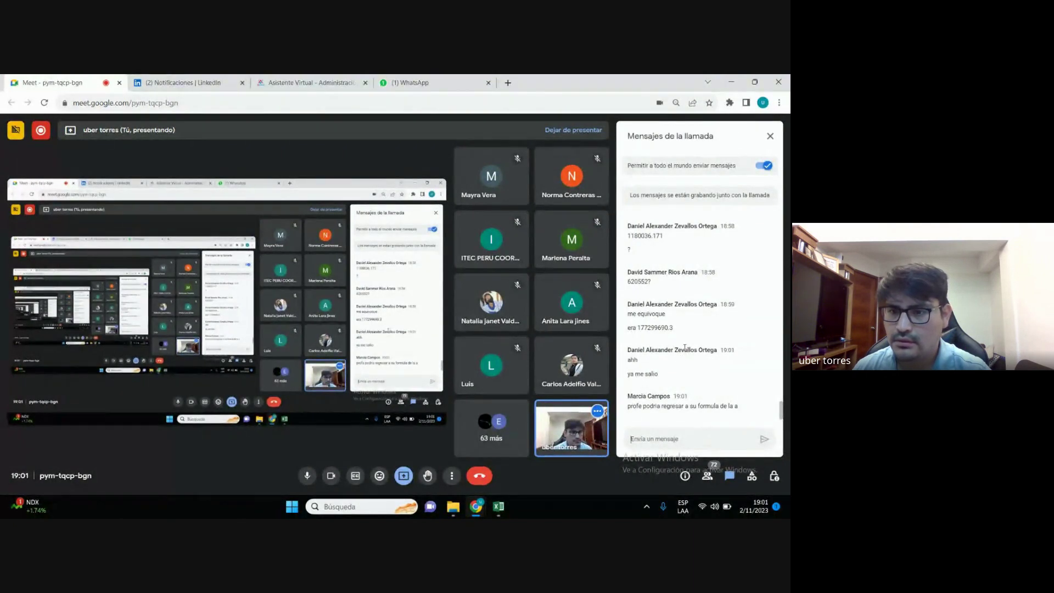
pyautogui.click(726, 83)
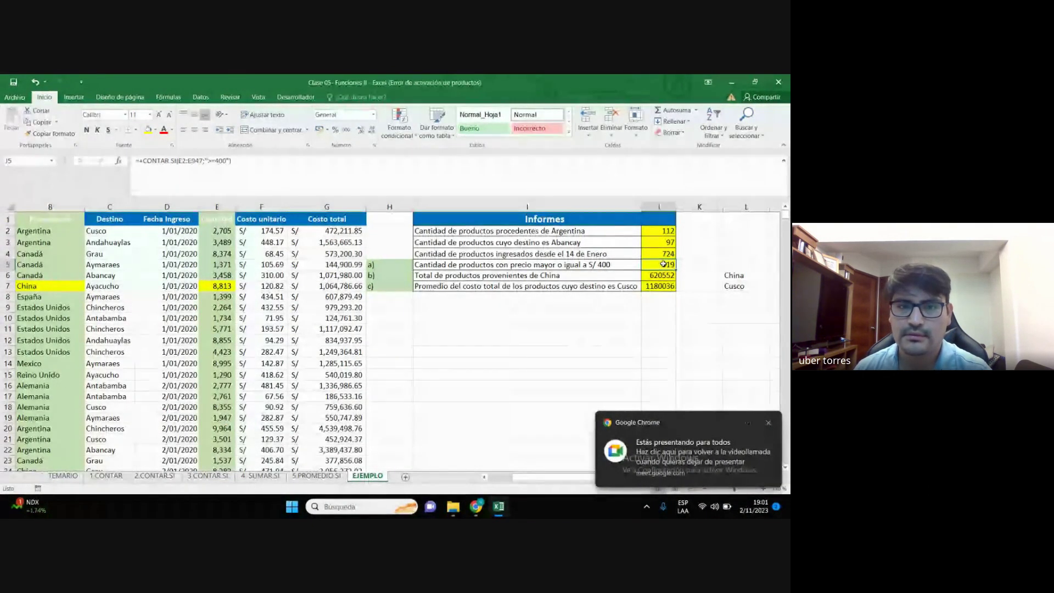
# Inspect the J5 prices-of-at-least-400 count and the J6 China total formulas without changes
pyautogui.doubleClick(663, 264)
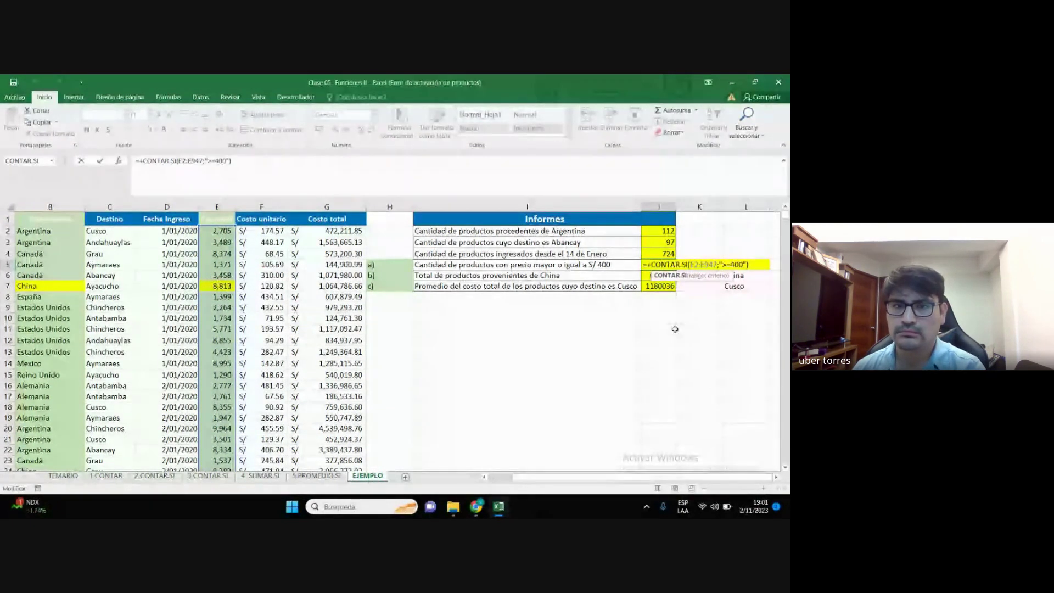
pyautogui.press('Return')
pyautogui.click(658, 352)
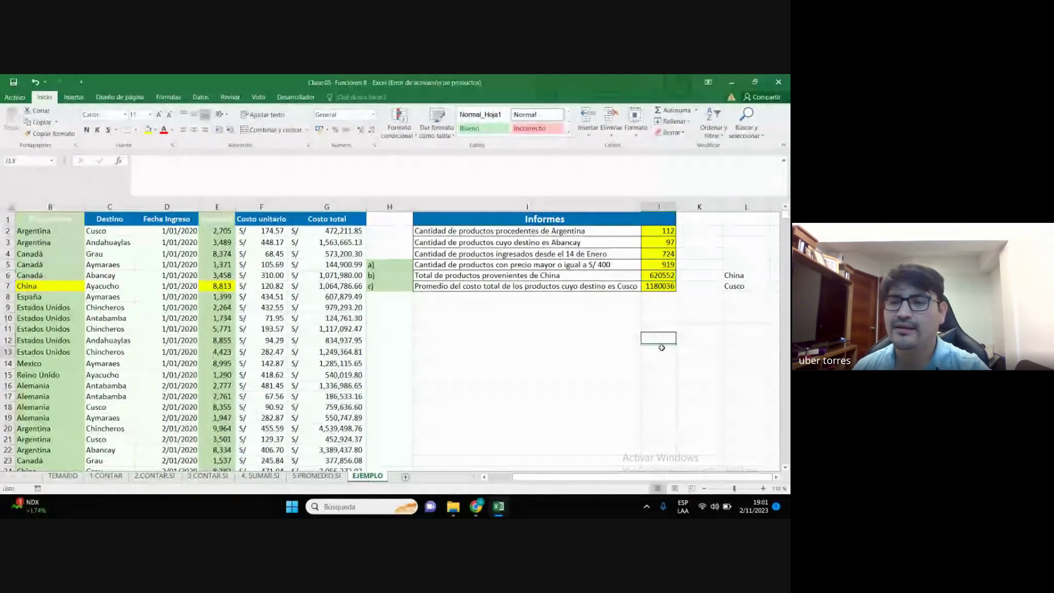
pyautogui.click(668, 273)
pyautogui.click(654, 329)
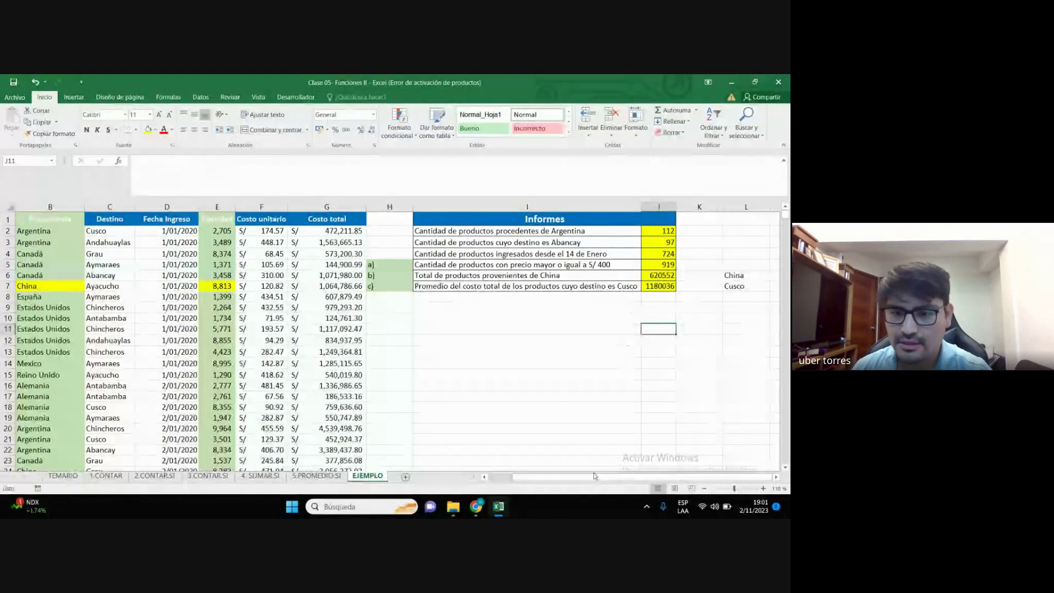
pyautogui.click(658, 385)
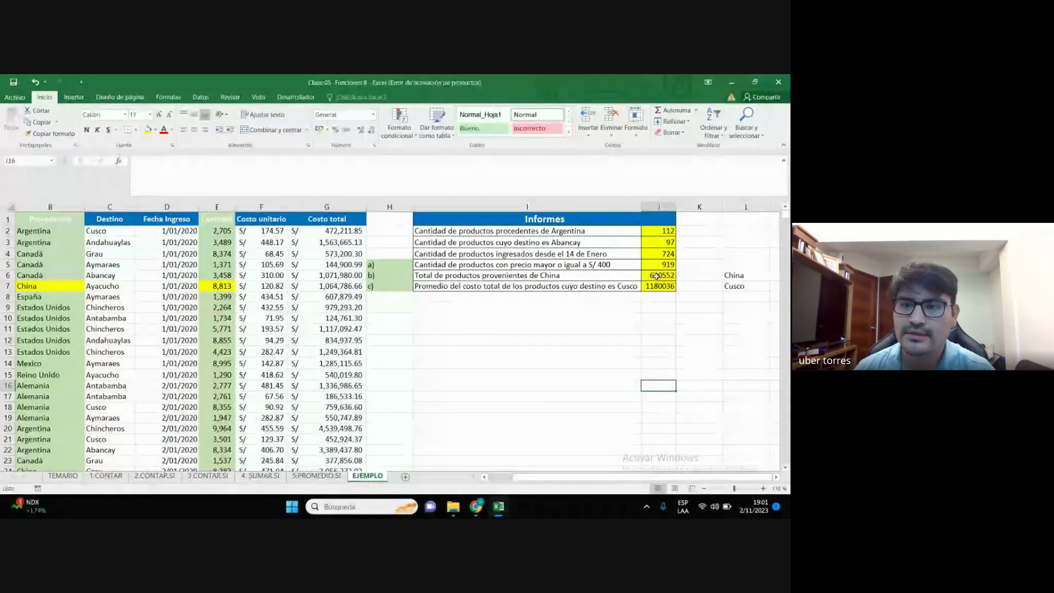
pyautogui.doubleClick(658, 276)
pyautogui.press('Escape')
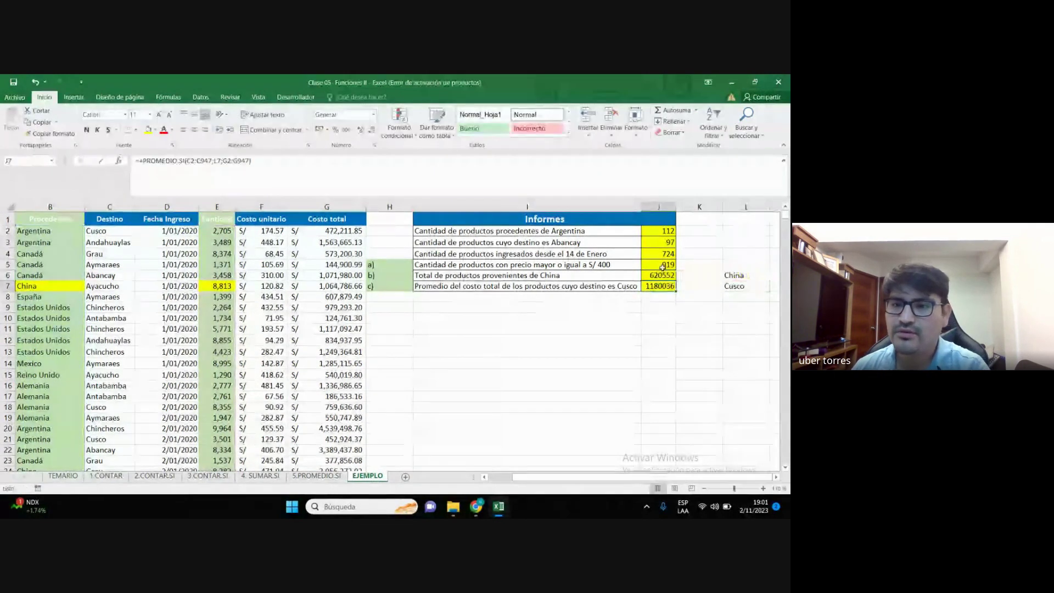
# Review the J5, J4 and J3 Abancay count formulas, leaving them unchanged at 97
pyautogui.doubleClick(658, 266)
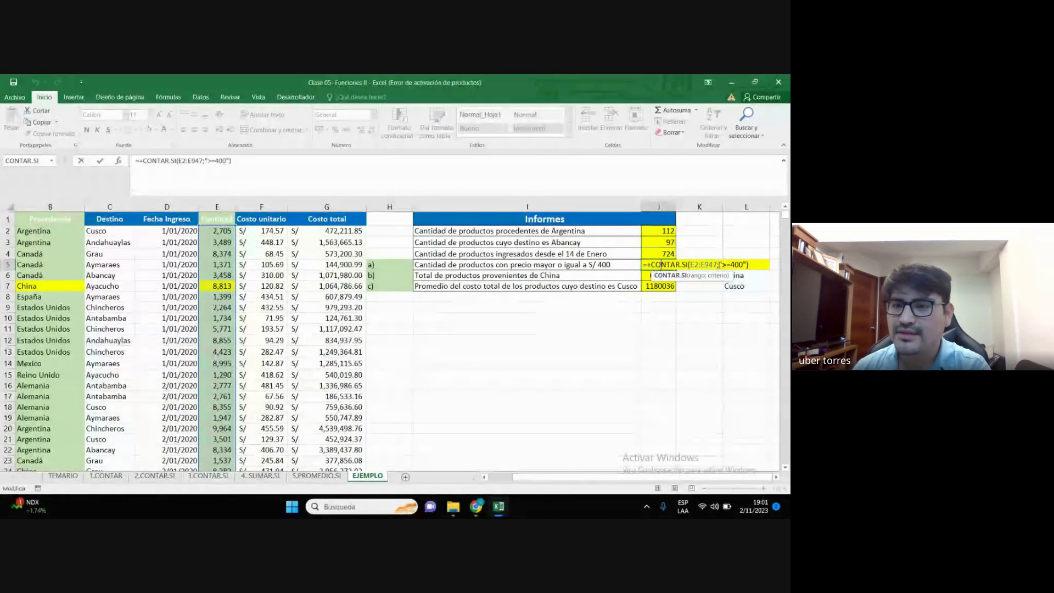
pyautogui.press('Escape')
pyautogui.doubleClick(695, 253)
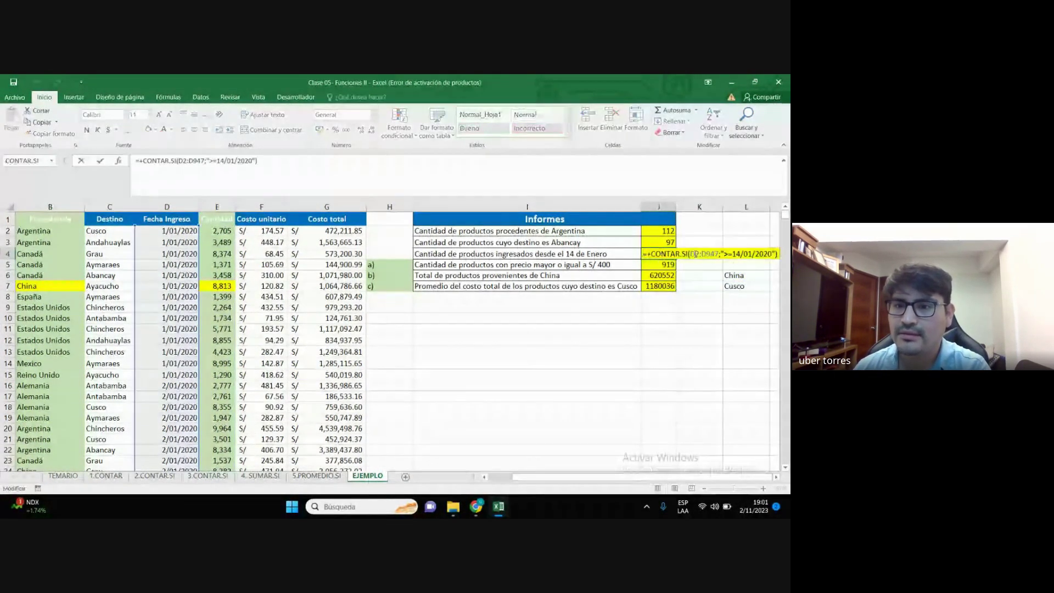
pyautogui.press('Escape')
pyautogui.doubleClick(726, 243)
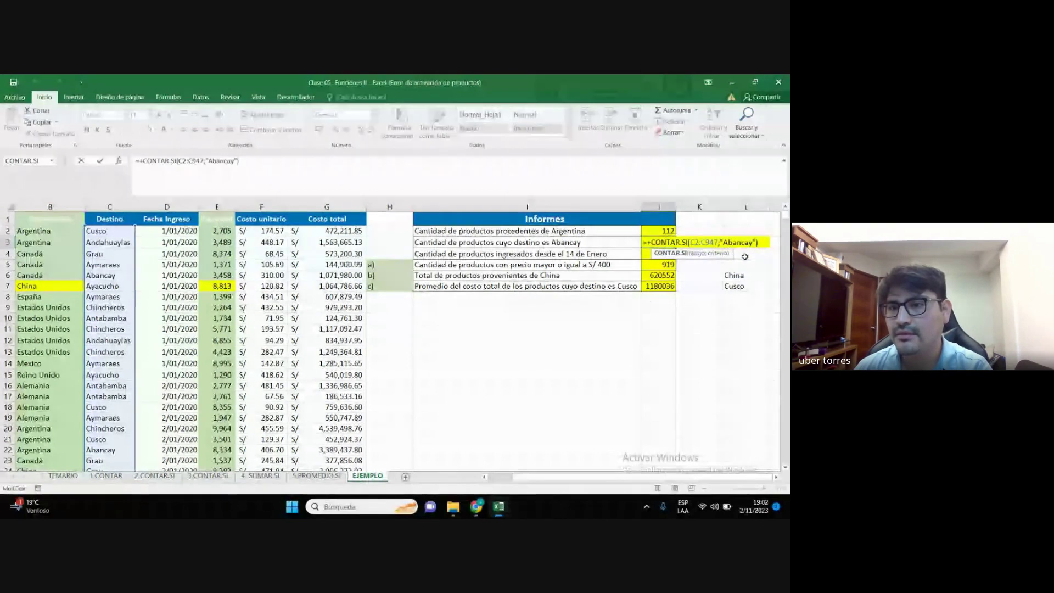
pyautogui.click(100, 160)
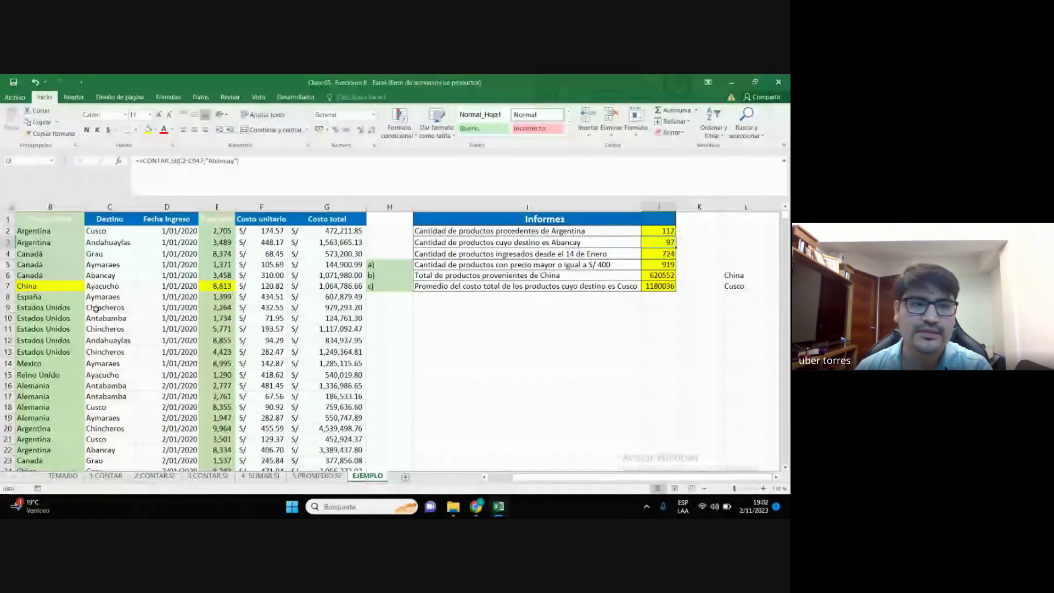
# Copy Abancay from C6 and make J3's CONTAR.SI take its criterion from cell L3
pyautogui.click(104, 275)
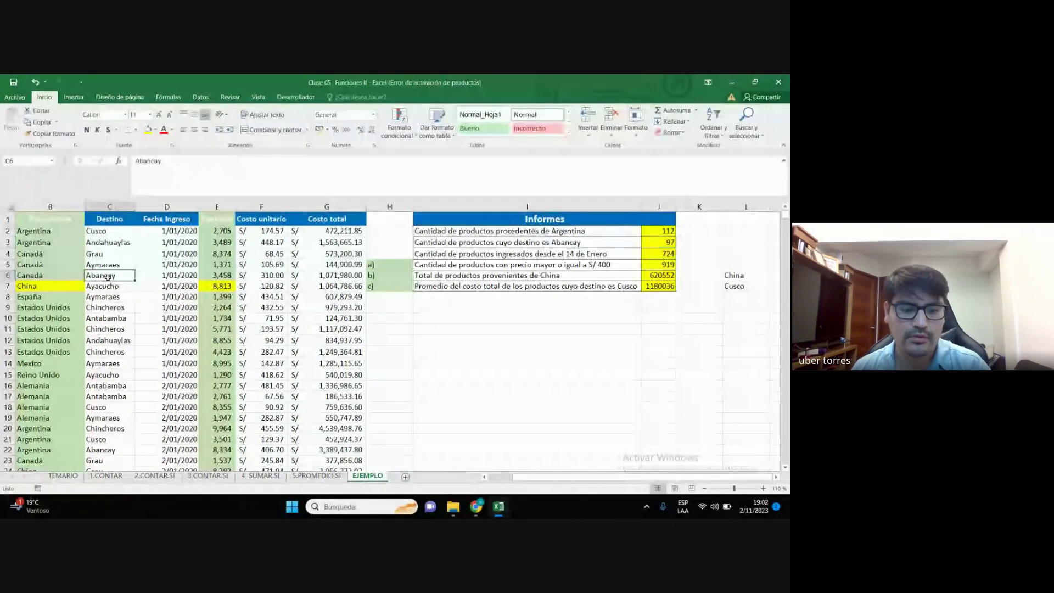
pyautogui.hotkey('ctrl', 'c')
pyautogui.click(714, 243)
pyautogui.click(743, 245)
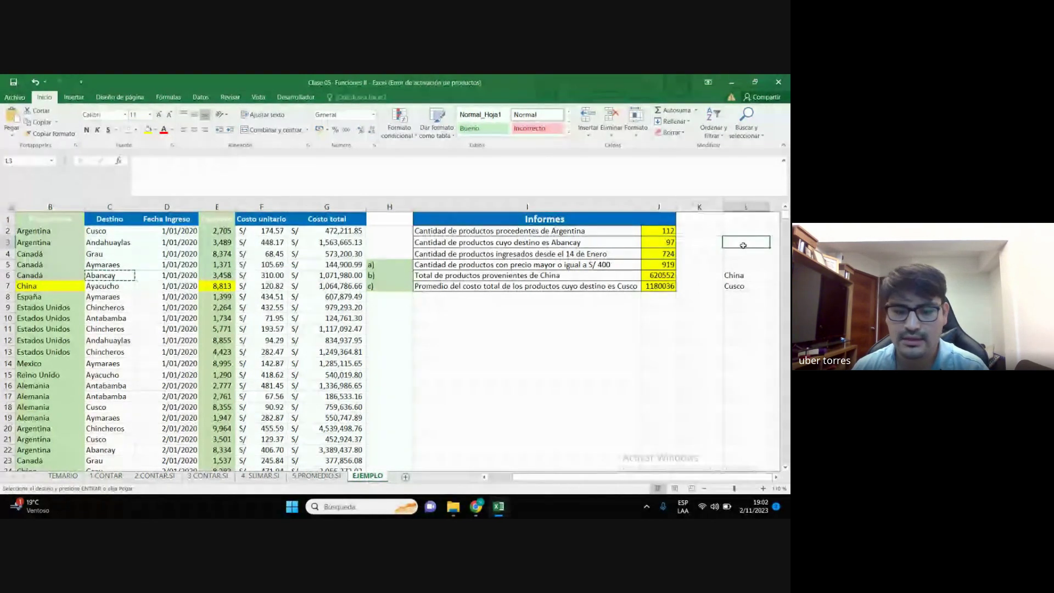
pyautogui.doubleClick(662, 243)
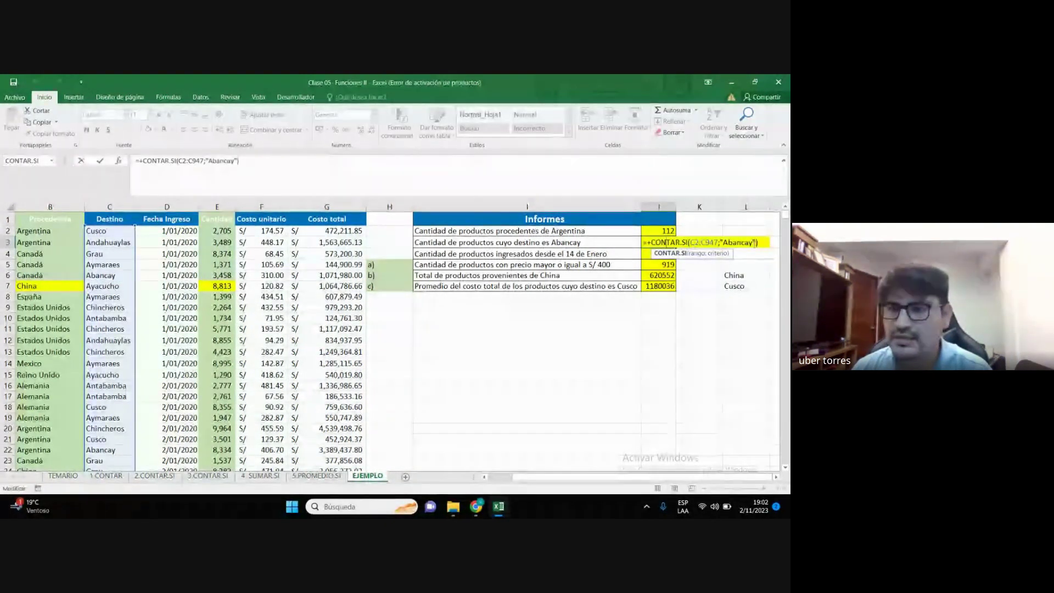
pyautogui.click(756, 243)
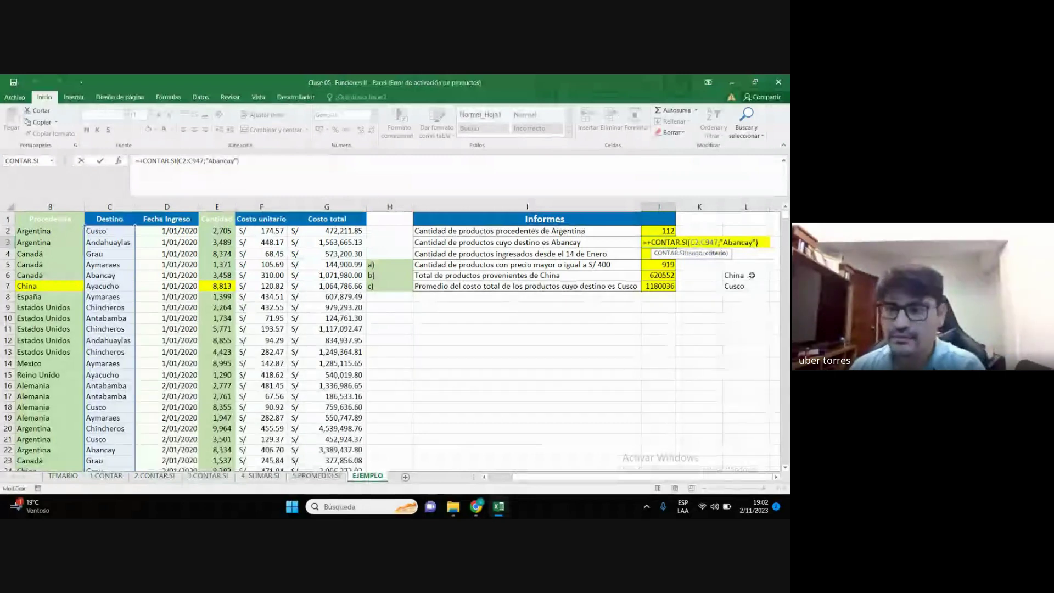
pyautogui.press('BackSpace')
pyautogui.press('BackSpace')
pyautogui.press('BackSpace')
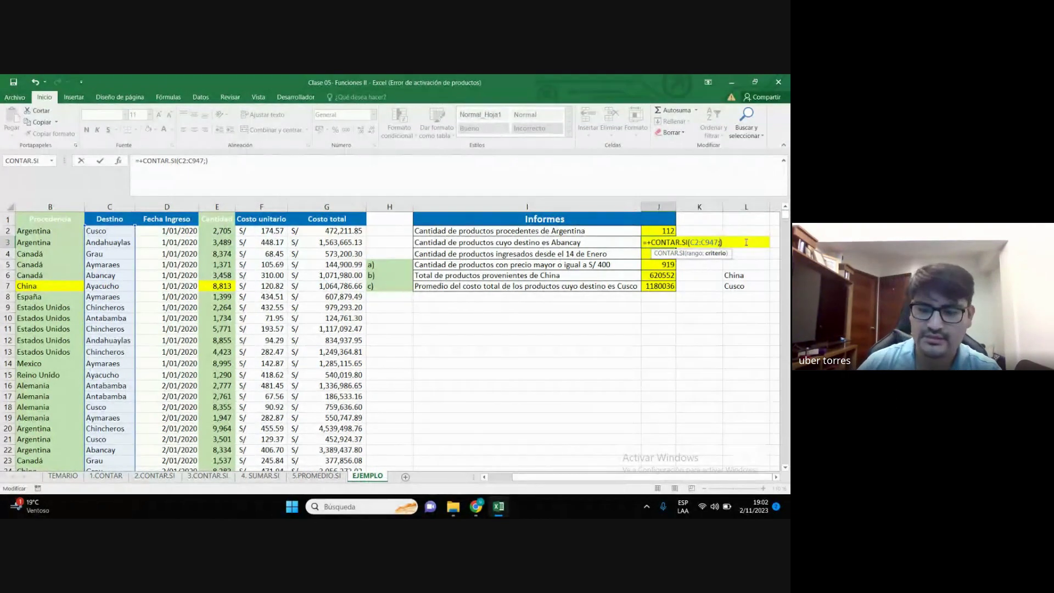
pyautogui.write('l')
pyautogui.write('3')
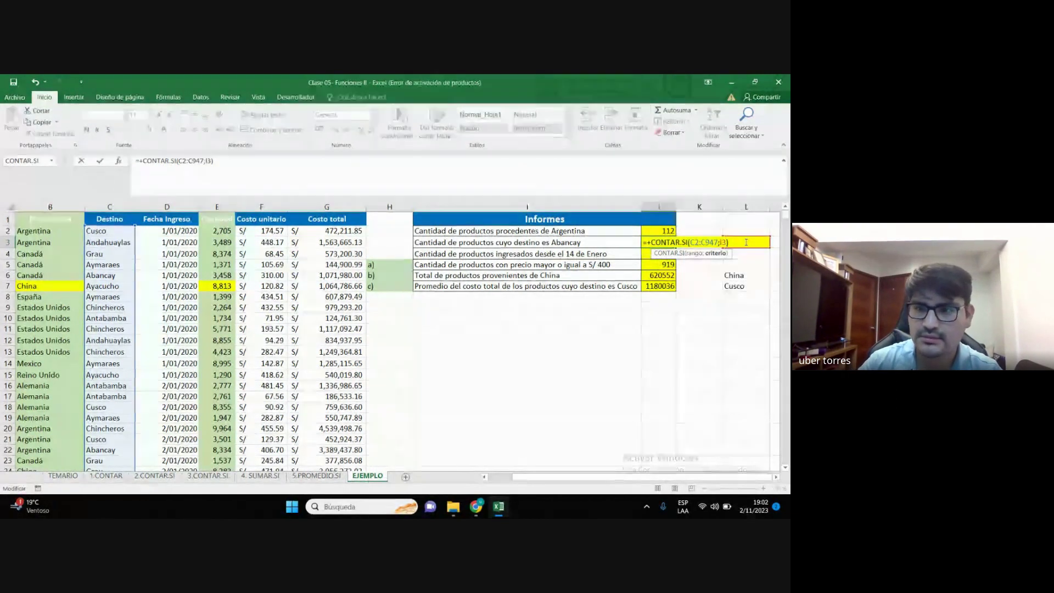
pyautogui.press('Return')
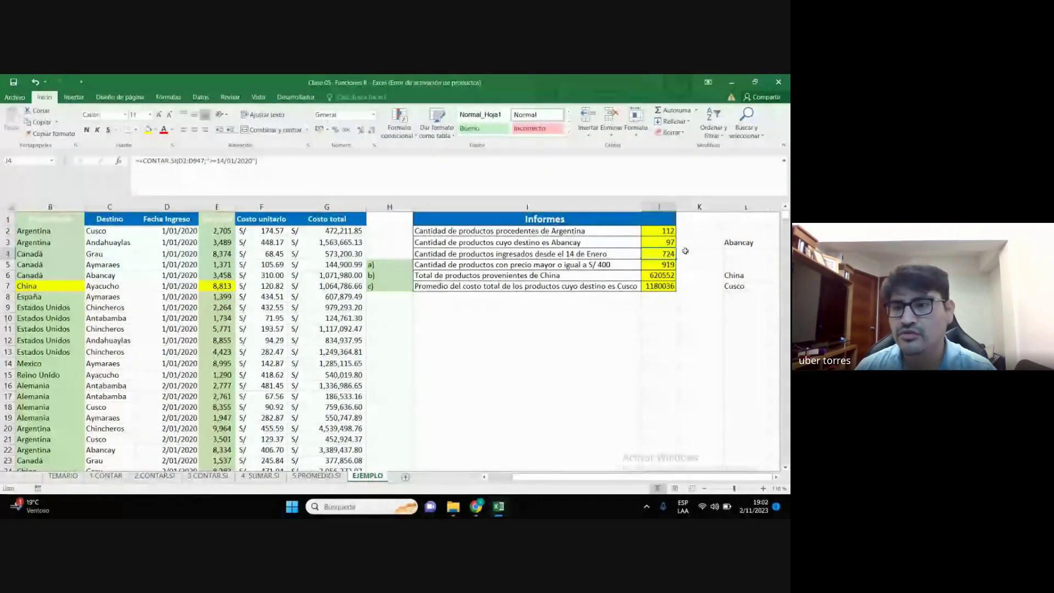
pyautogui.doubleClick(665, 240)
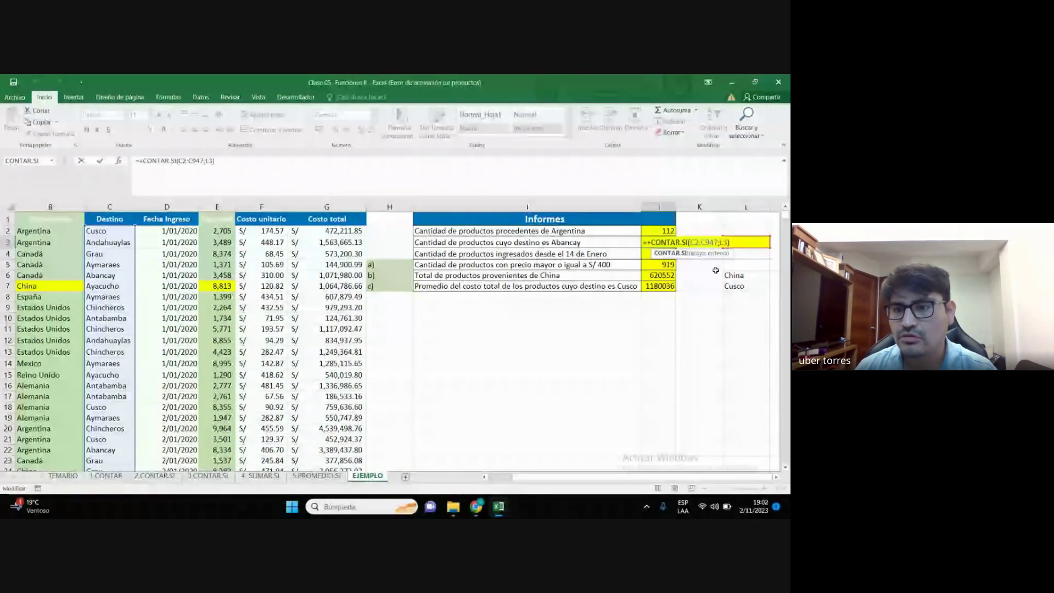
pyautogui.press('Return')
# Insert a new column K so the criterion moves to M3, confirming J3 still shows 97
pyautogui.rightClick(711, 205)
pyautogui.click(604, 299)
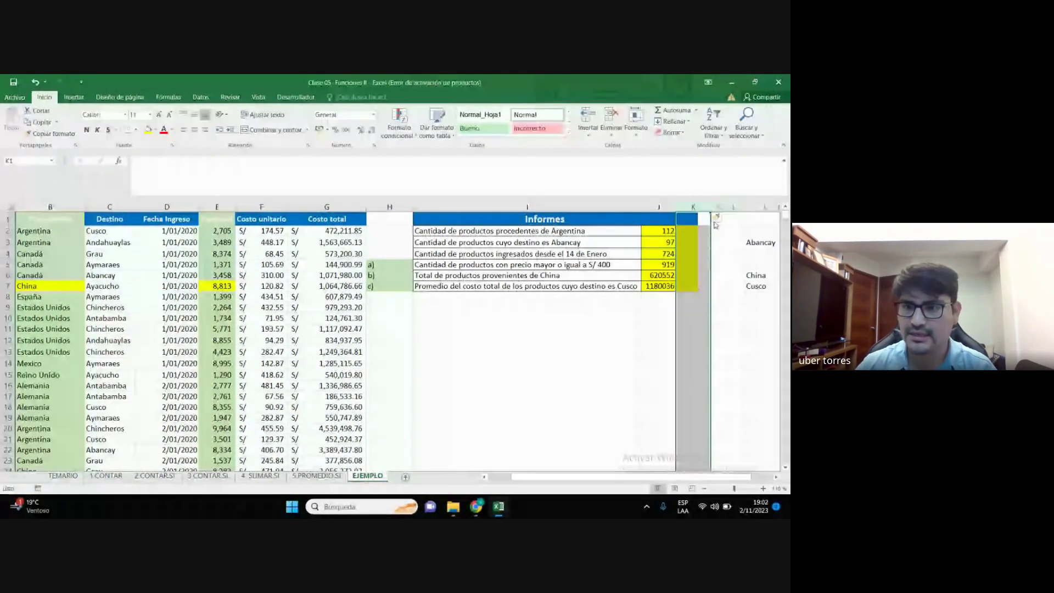
pyautogui.hscroll(1, 668, 357)
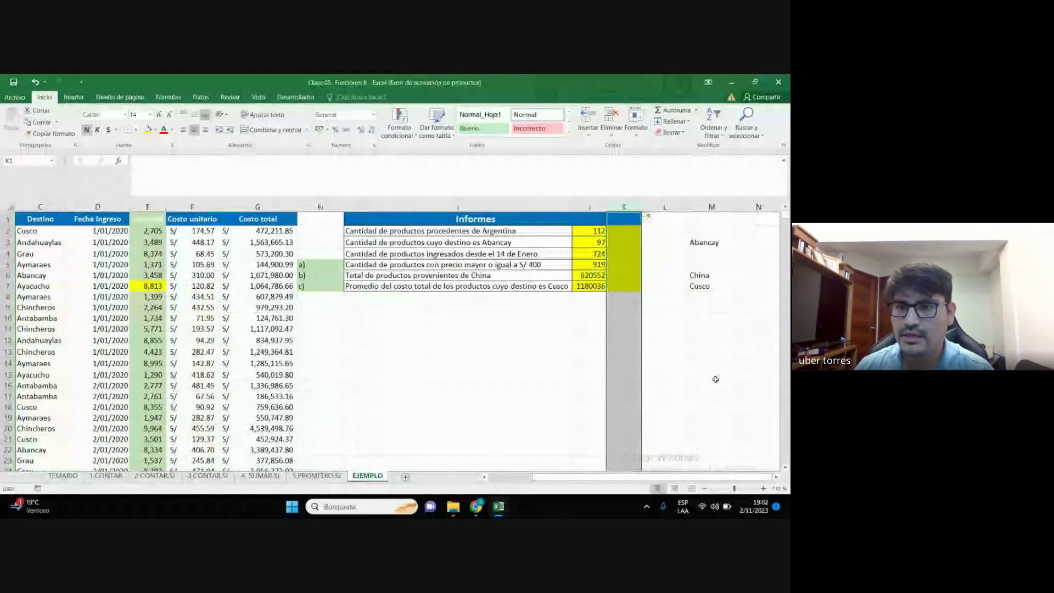
pyautogui.click(711, 340)
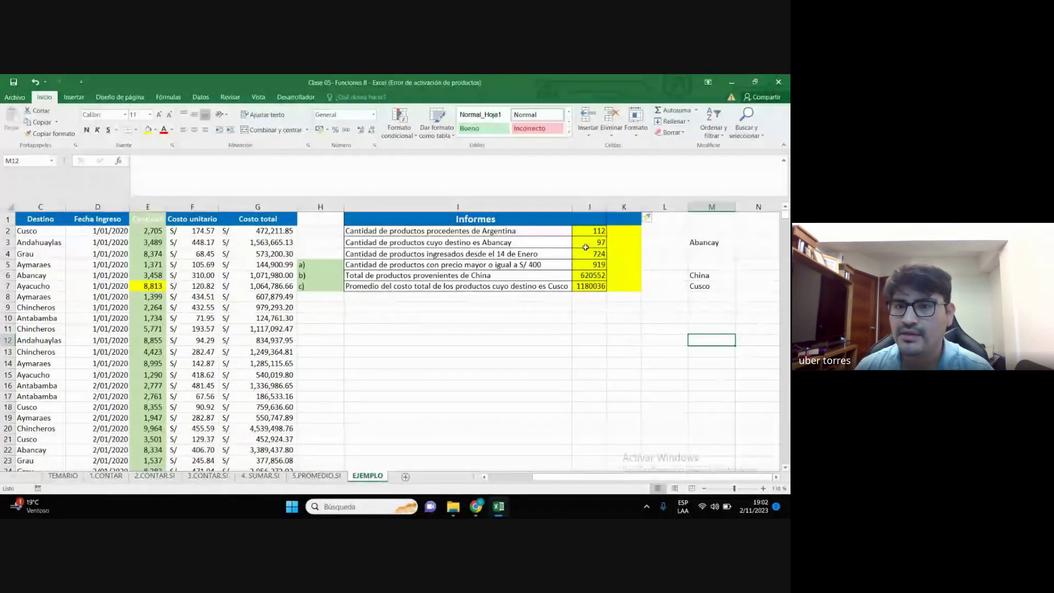
pyautogui.doubleClick(586, 246)
pyautogui.press('Return')
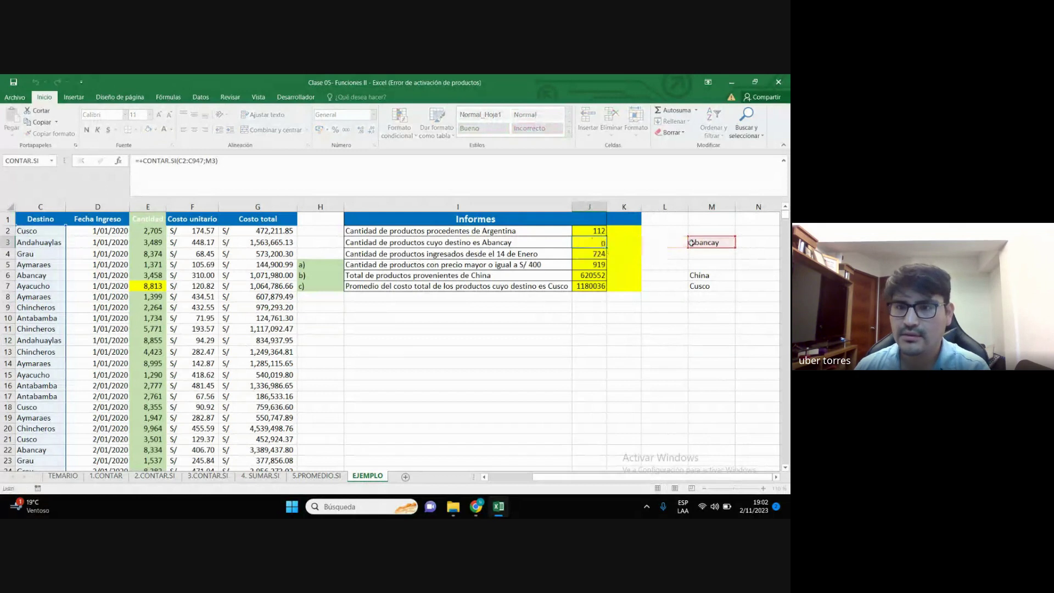
pyautogui.press('Up')
pyautogui.press('F2')
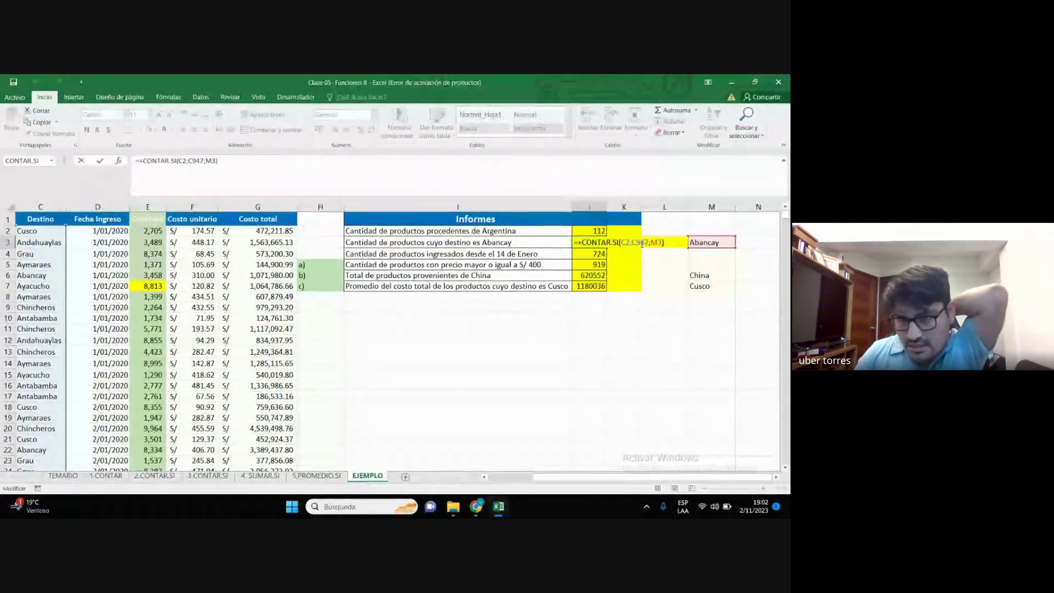
pyautogui.press('Return')
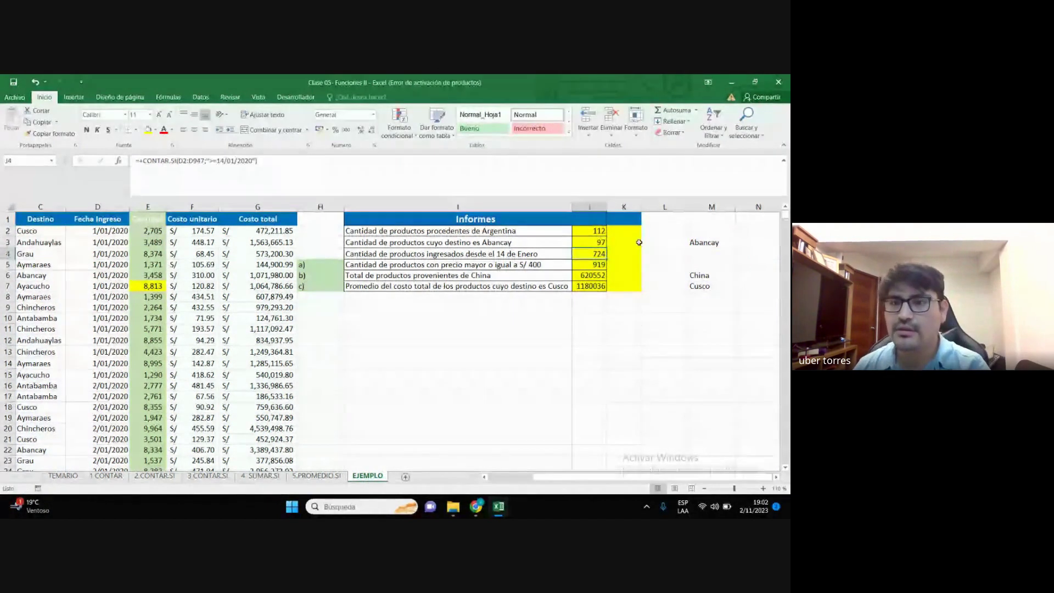
pyautogui.press('Up')
pyautogui.doubleClick(601, 243)
pyautogui.press('Return')
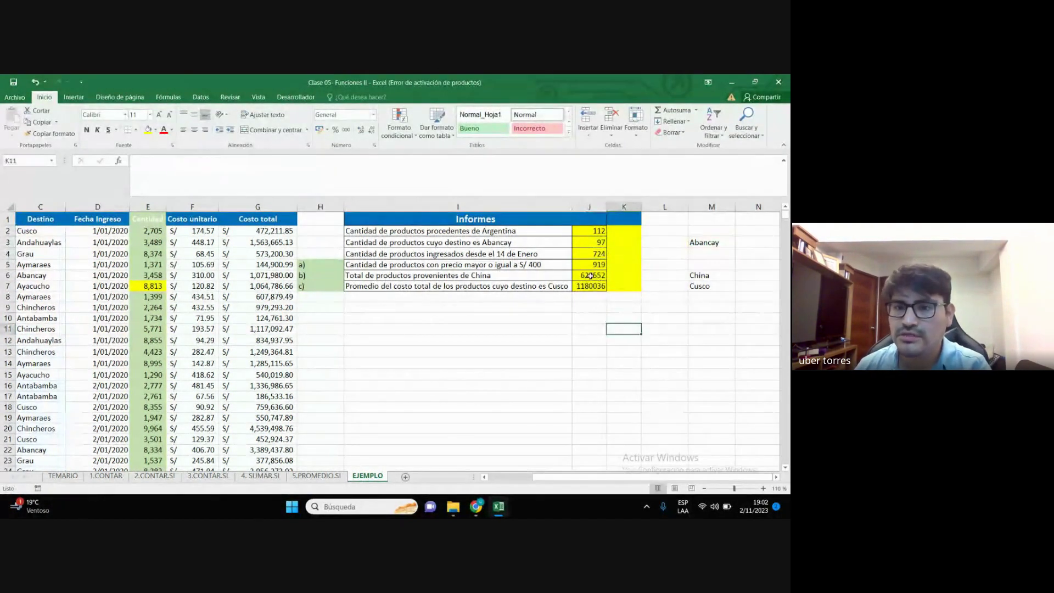
# Recheck the China SUMAR.SI in J6 and Cusco PROMEDIO.SI in J7, then return to Meet
pyautogui.doubleClick(590, 275)
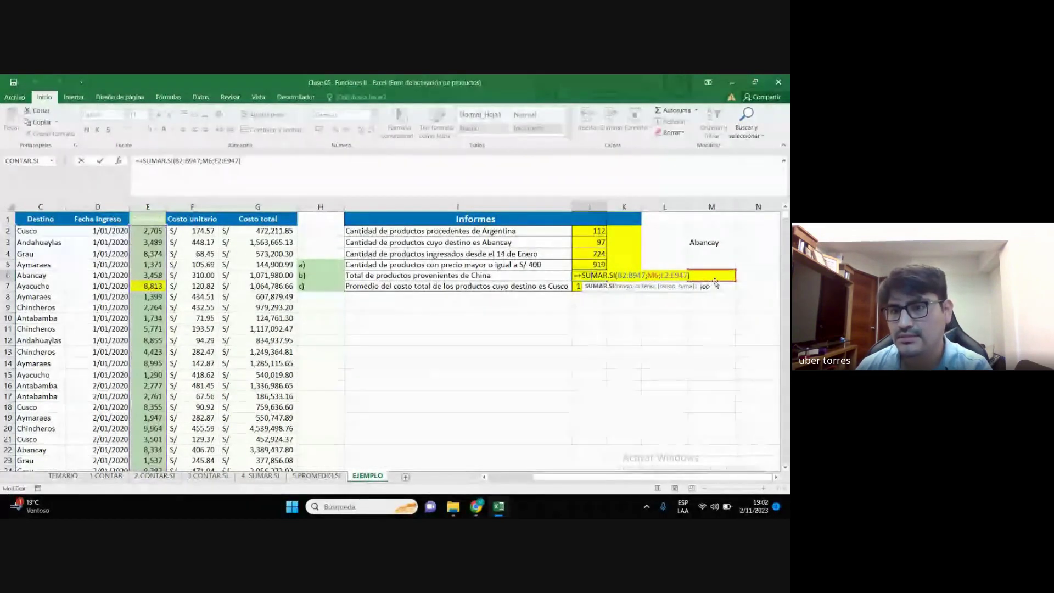
pyautogui.press('Return')
pyautogui.click(714, 276)
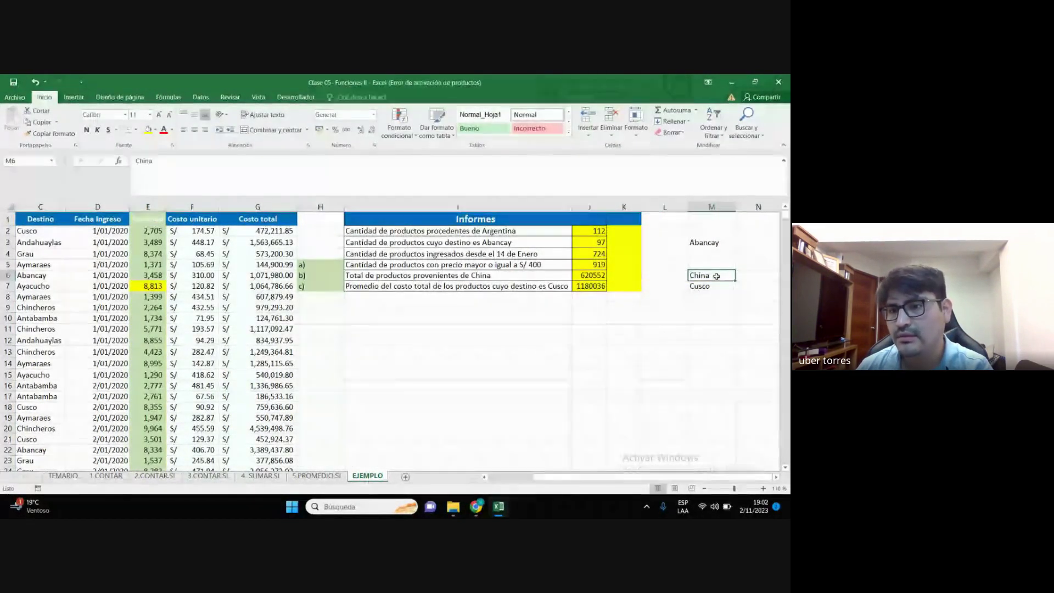
pyautogui.doubleClick(596, 276)
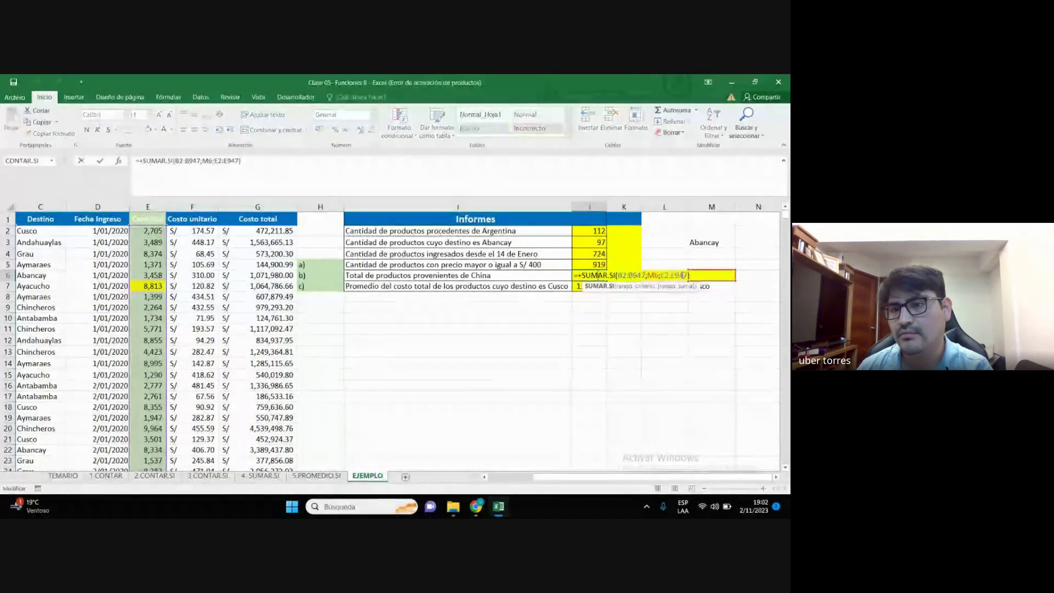
pyautogui.press('Return')
pyautogui.doubleClick(595, 286)
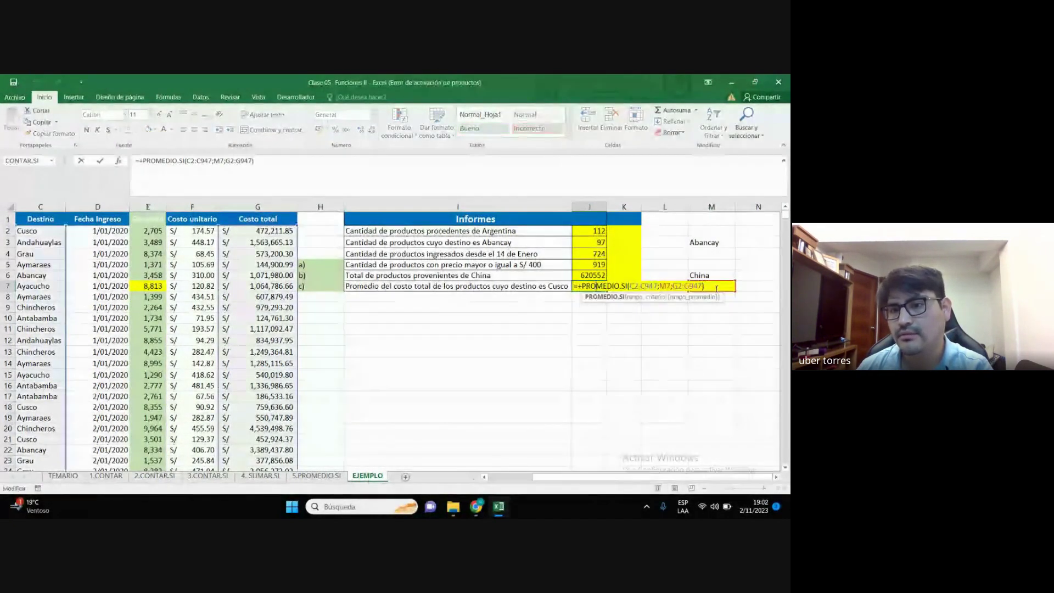
pyautogui.press('Return')
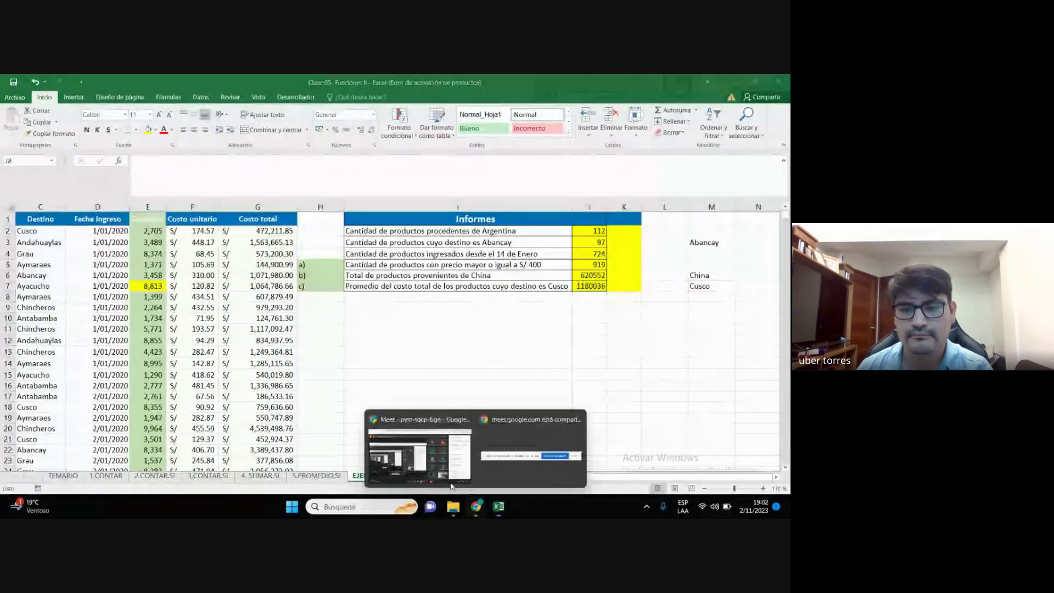
pyautogui.click(447, 472)
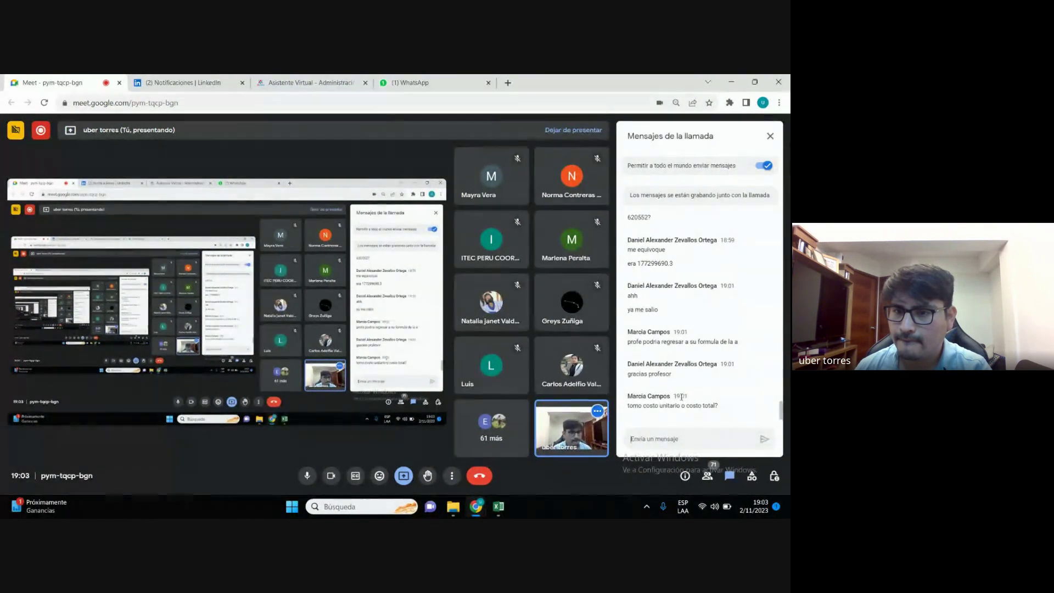
# Minimize the Meet window to reveal the Excel workbook
pyautogui.click(731, 82)
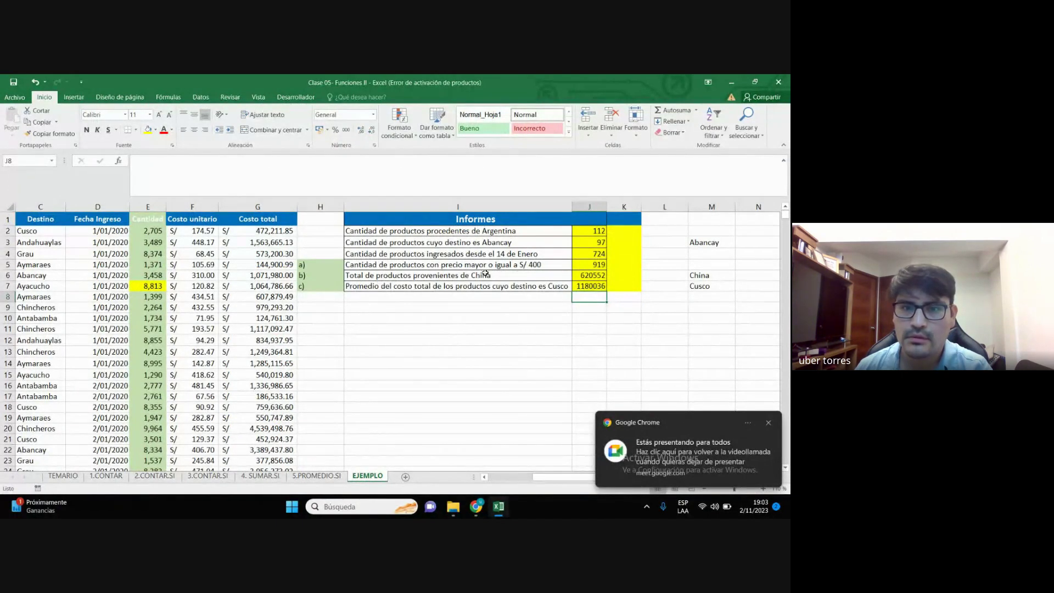
pyautogui.doubleClick(599, 265)
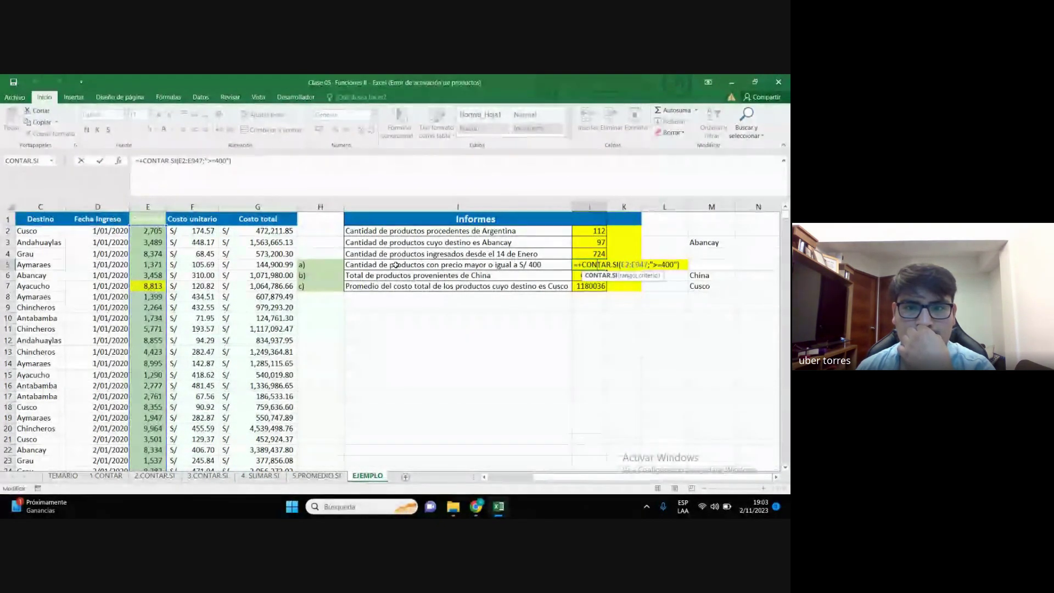
pyautogui.press('Return')
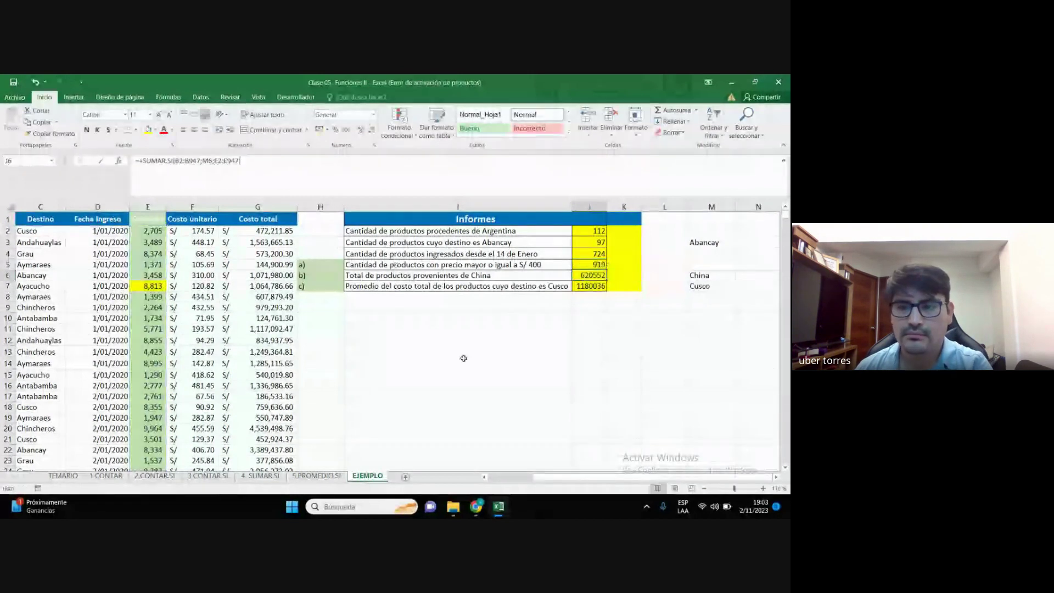
# Switch to the Google Meet call window from the taskbar
pyautogui.moveTo(476, 506)
pyautogui.click(569, 413)
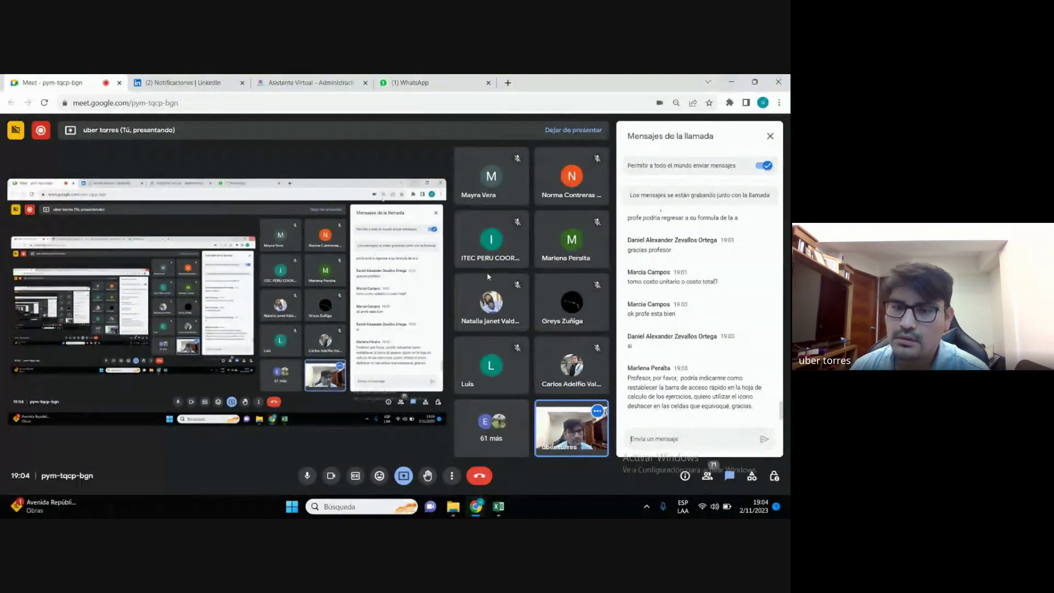
pyautogui.click(499, 506)
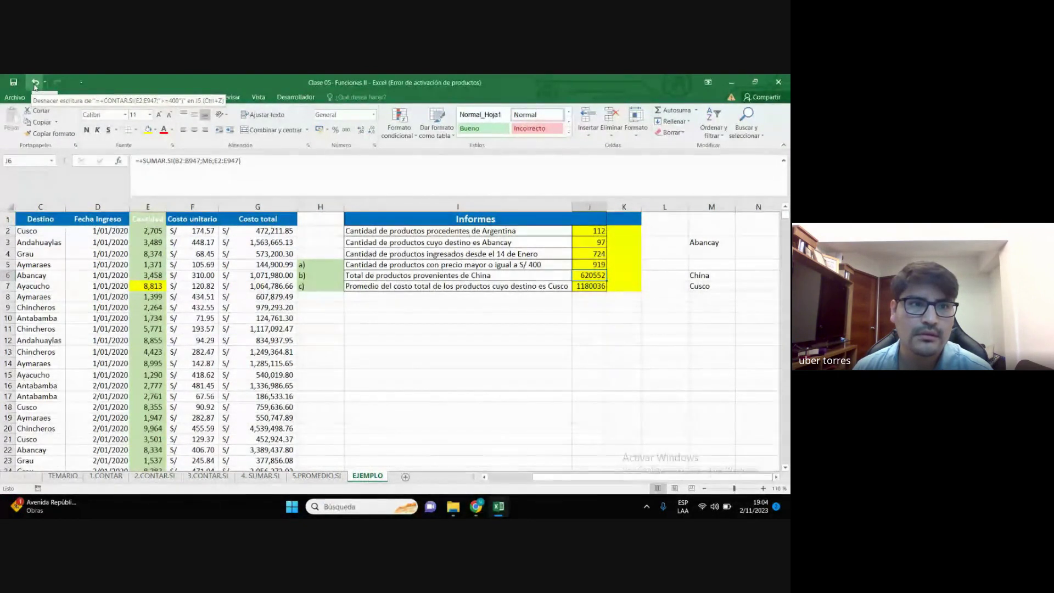
pyautogui.click(395, 343)
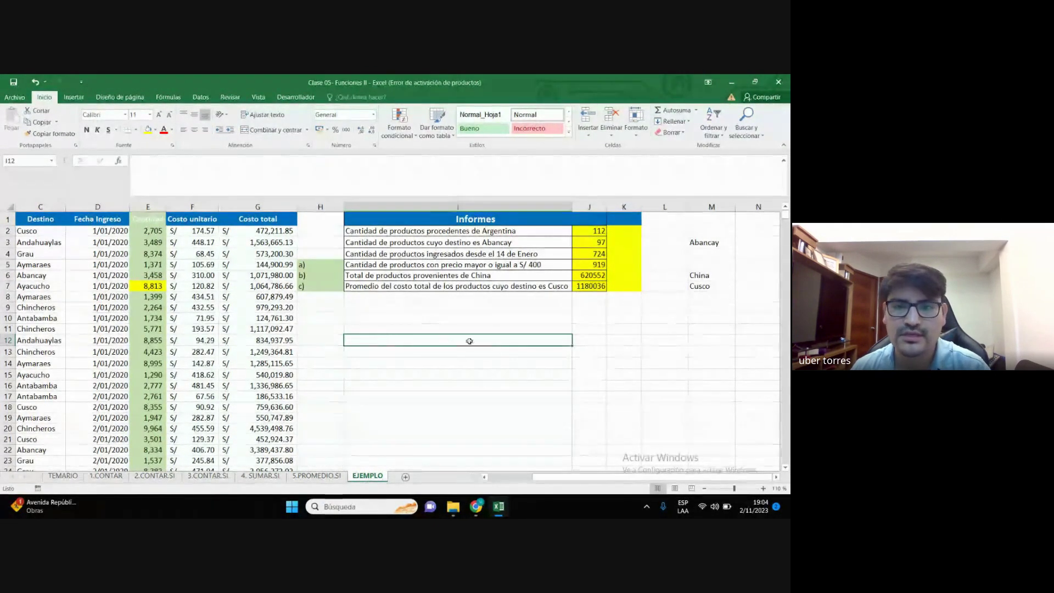
pyautogui.click(433, 428)
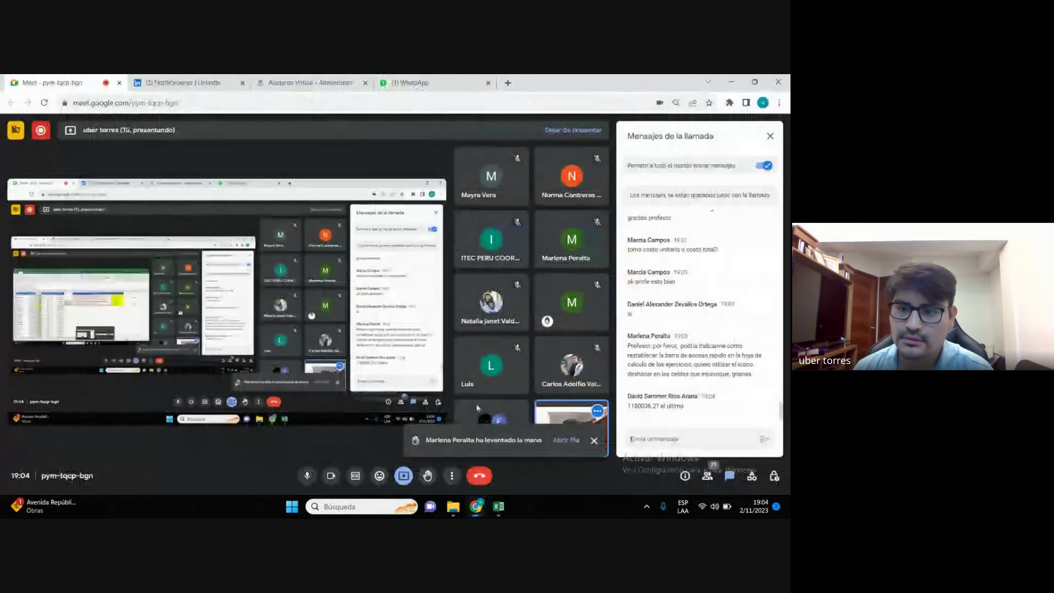
# Dismiss the raised-hand notice and bring the Excel workbook back in front of Meet
pyautogui.click(594, 442)
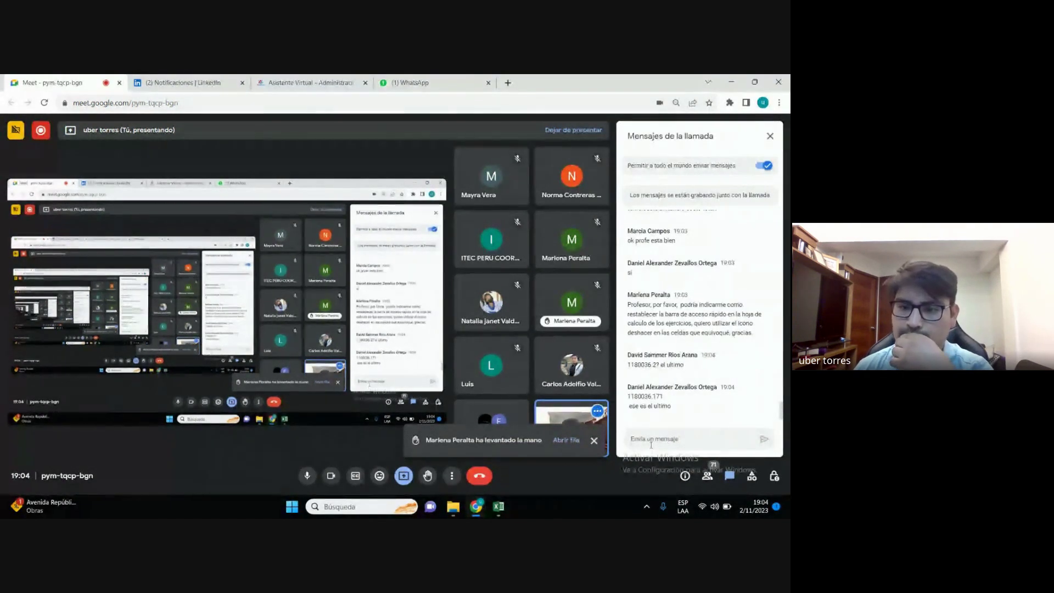
pyautogui.moveTo(499, 506)
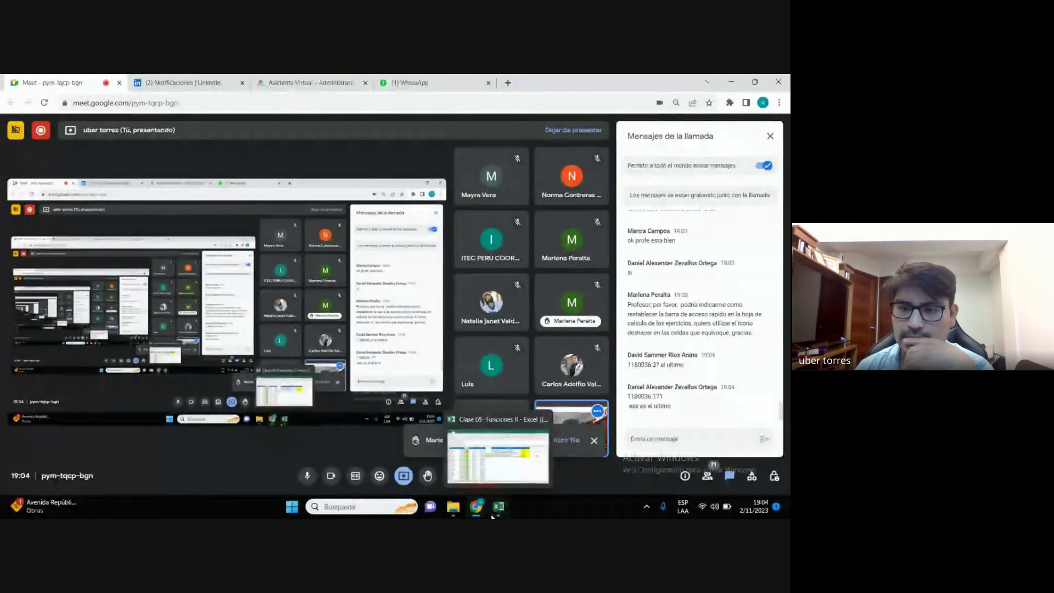
pyautogui.click(509, 508)
pyautogui.click(731, 82)
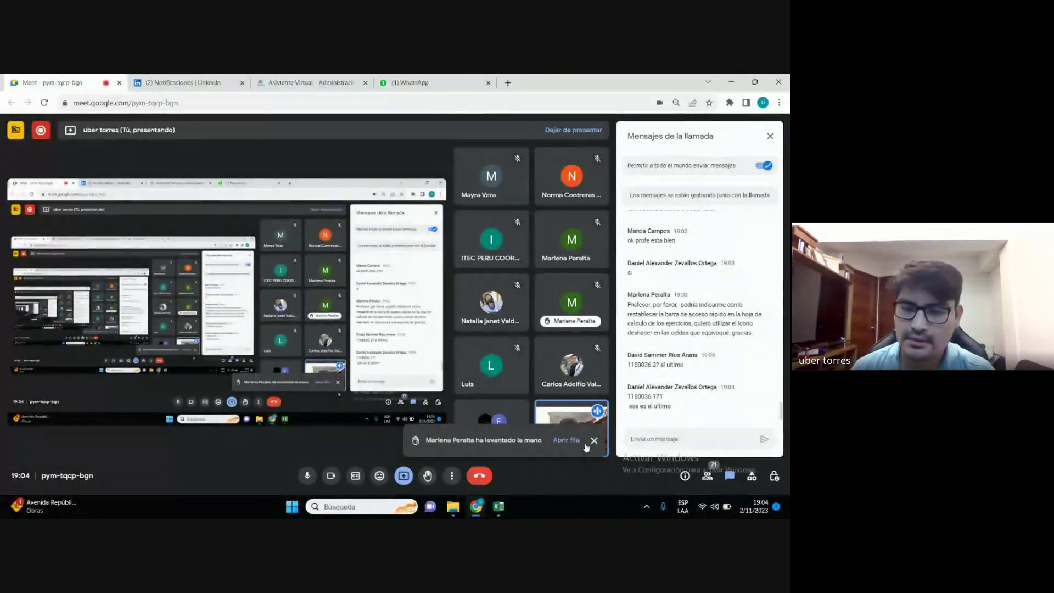
pyautogui.click(499, 506)
# Switch to the TEMARIO sheet and dismiss the screen-sharing notification
pyautogui.click(433, 430)
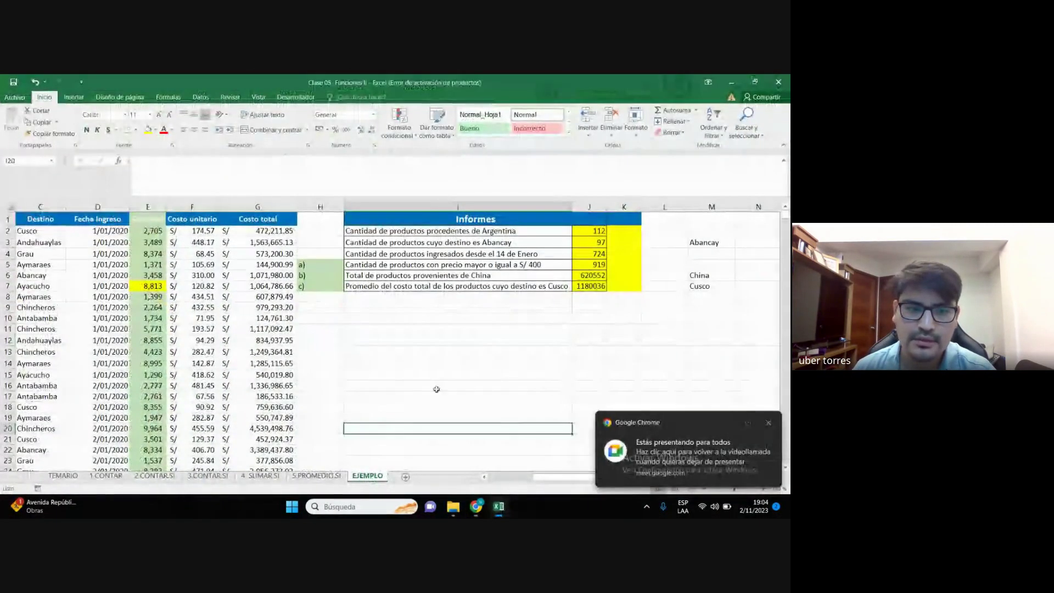
pyautogui.click(63, 475)
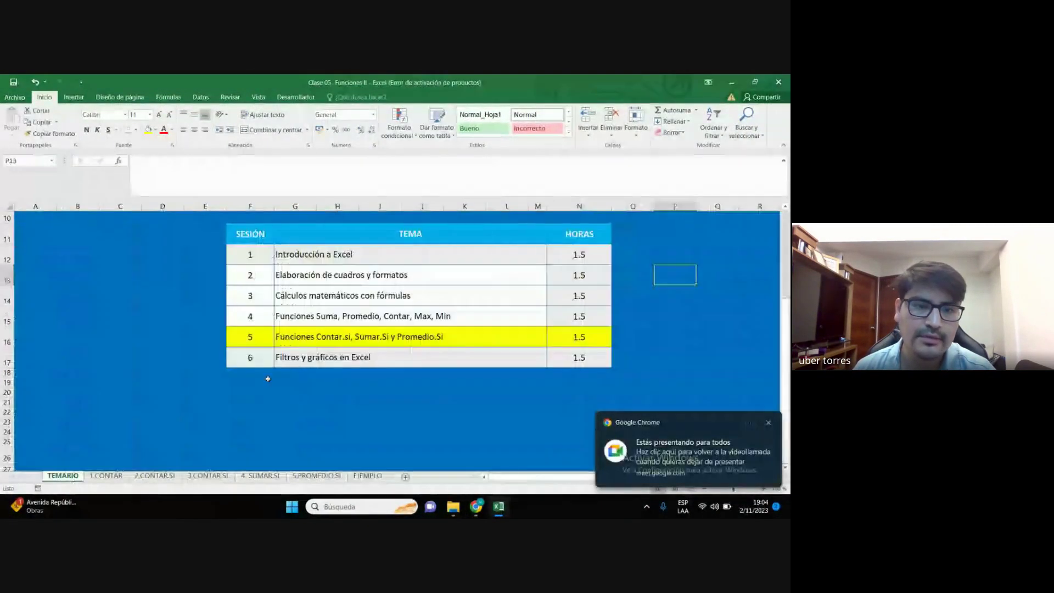
pyautogui.click(770, 424)
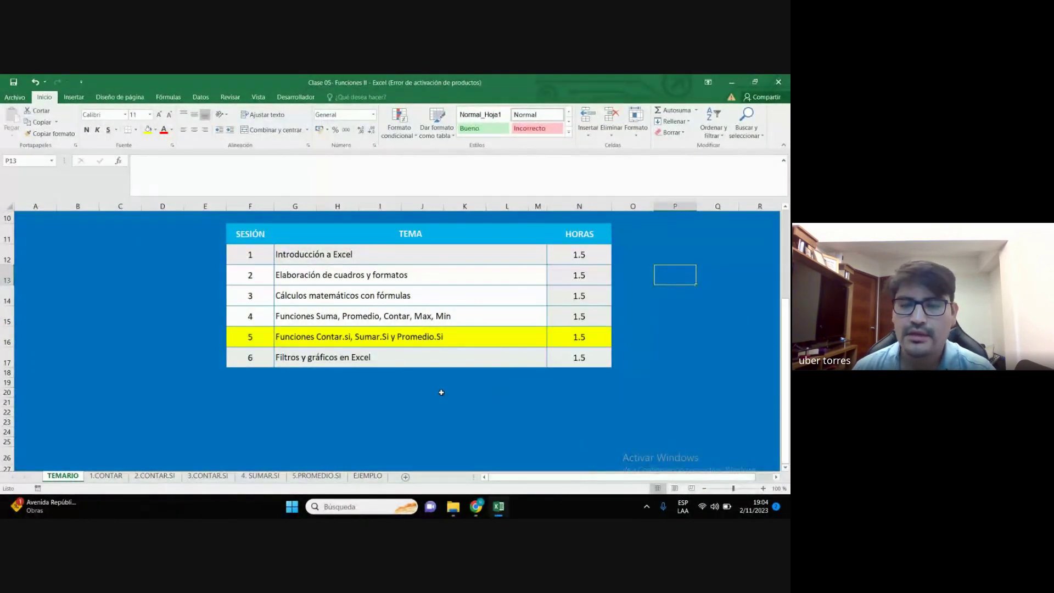
# Select the session 6 row, Filtros y gráficos en Excel, from topic to hours
pyautogui.click(493, 391)
pyautogui.click(325, 363)
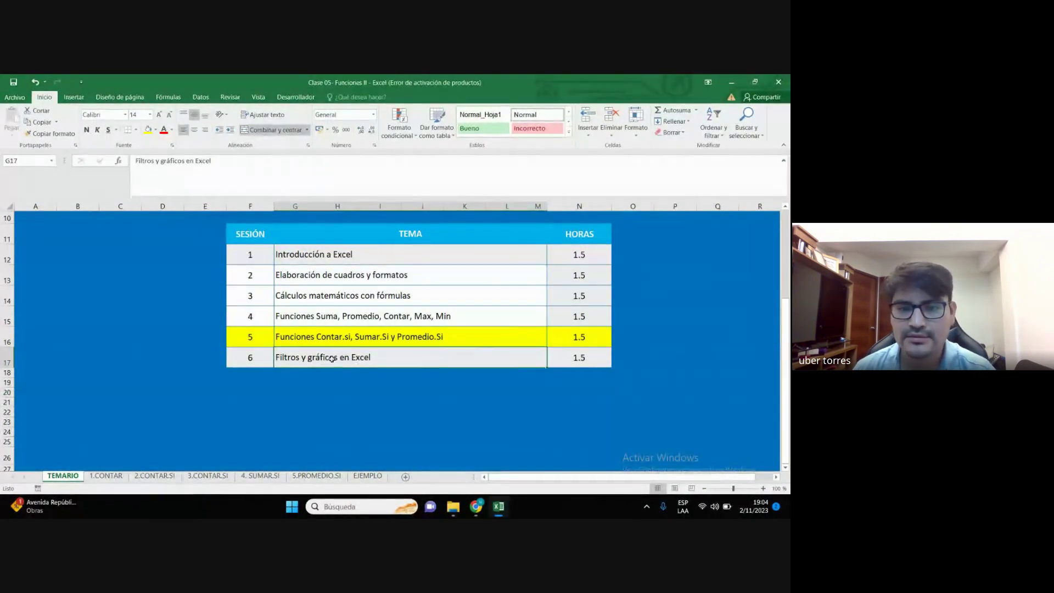
pyautogui.press('Right')
pyautogui.press('Left')
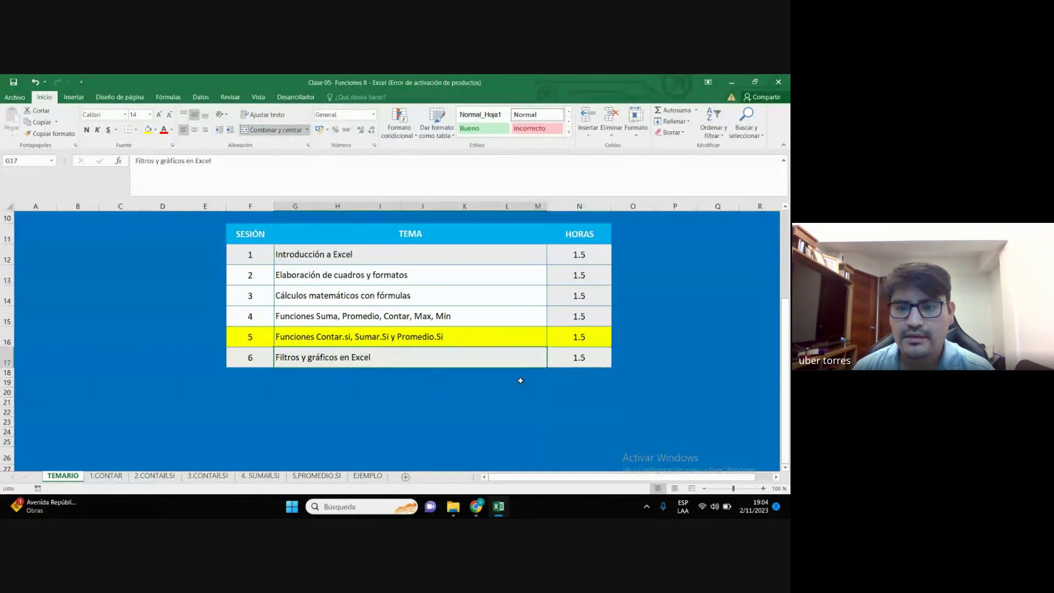
pyautogui.hotkey('shift', 'Right')
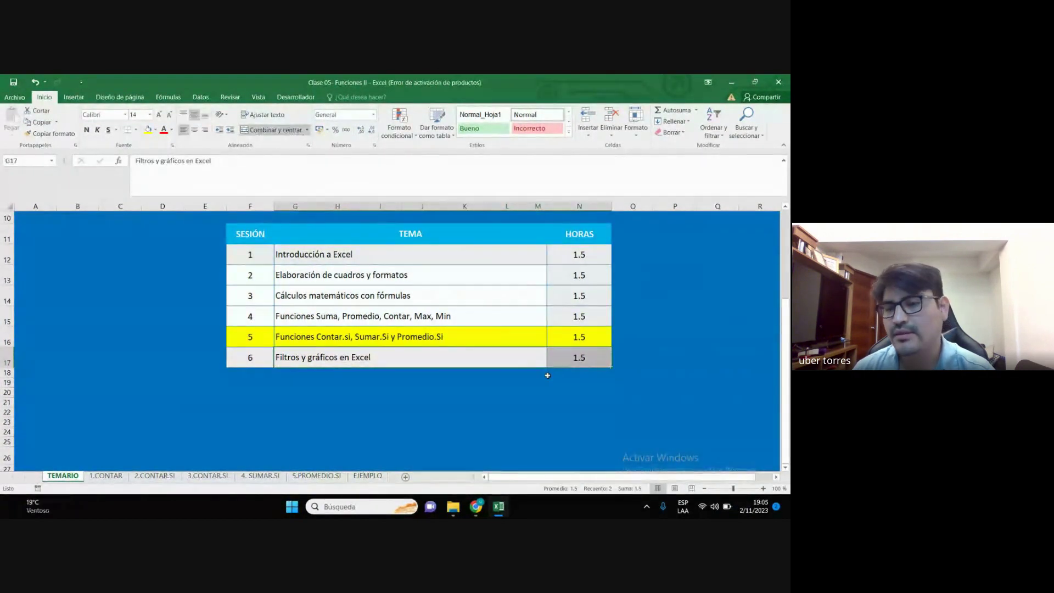
pyautogui.click(507, 392)
pyautogui.click(379, 359)
pyautogui.hotkey('shift', 'Right')
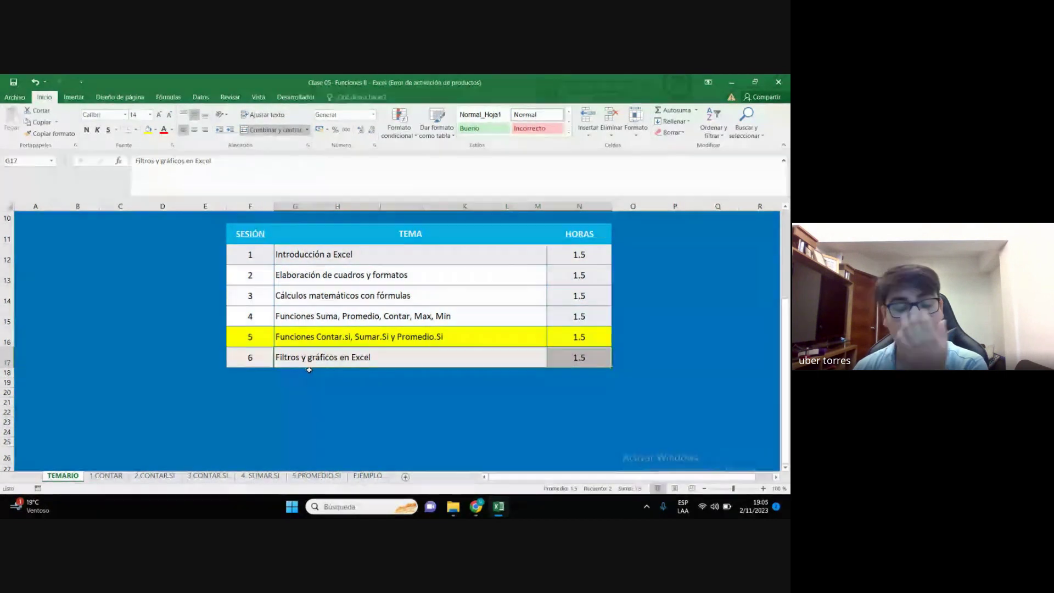
pyautogui.click(333, 375)
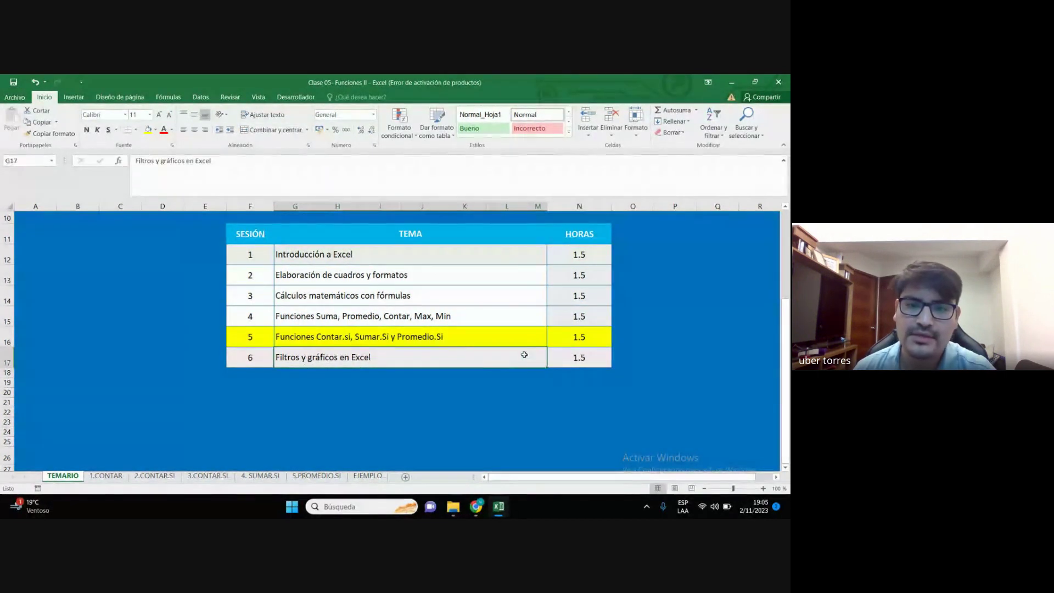
pyautogui.moveTo(302, 363); pyautogui.dragTo(550, 356)
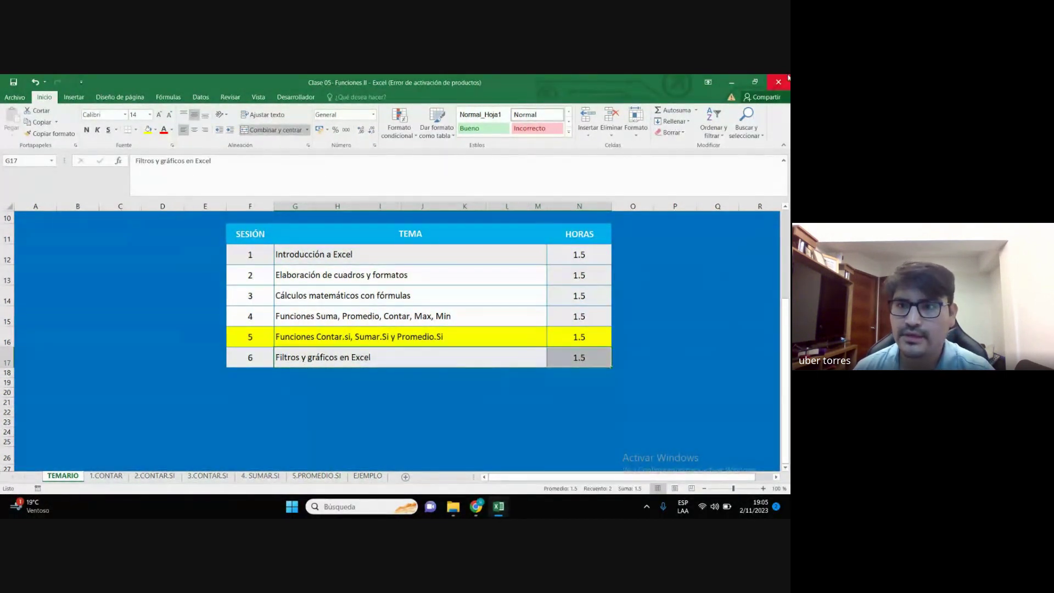